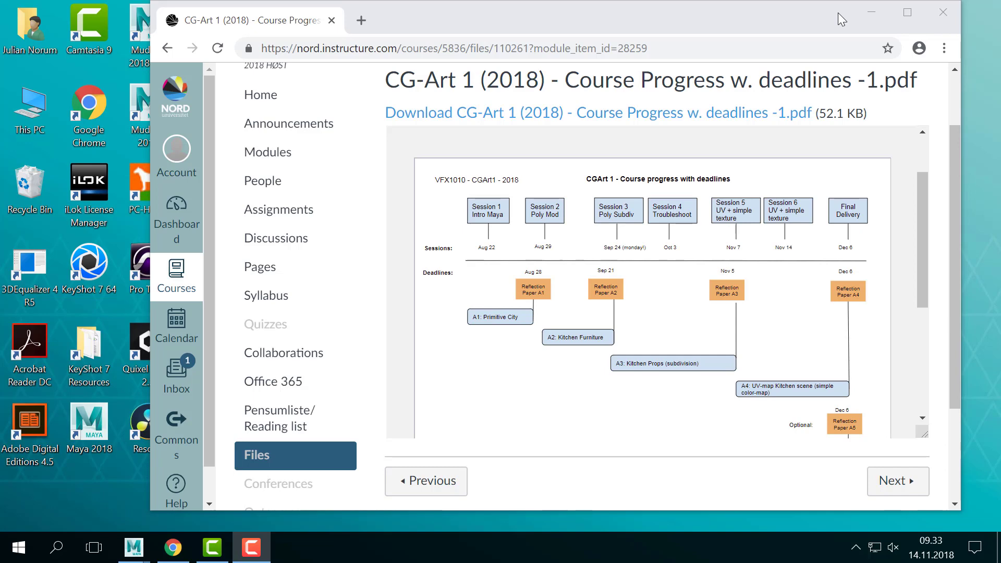
- Minimize the Chrome window with the course-progress PDF and bring Maya 2018 back to the front
{"action": "left_click", "coordinate": [872, 12]}
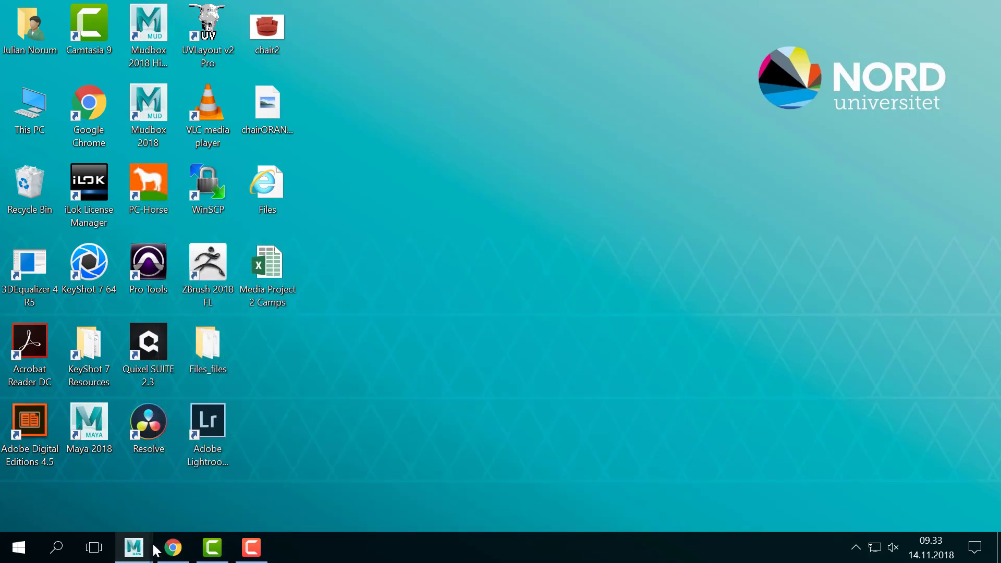
{"action": "mouse_move", "coordinate": [134, 547]}
{"action": "left_click", "coordinate": [198, 506]}
- Move the UV Editor aside, add a polygon plane and scale it about 23 times larger
{"action": "left_click_drag", "start_coordinate": [918, 258], "coordinate": [526, 217]}
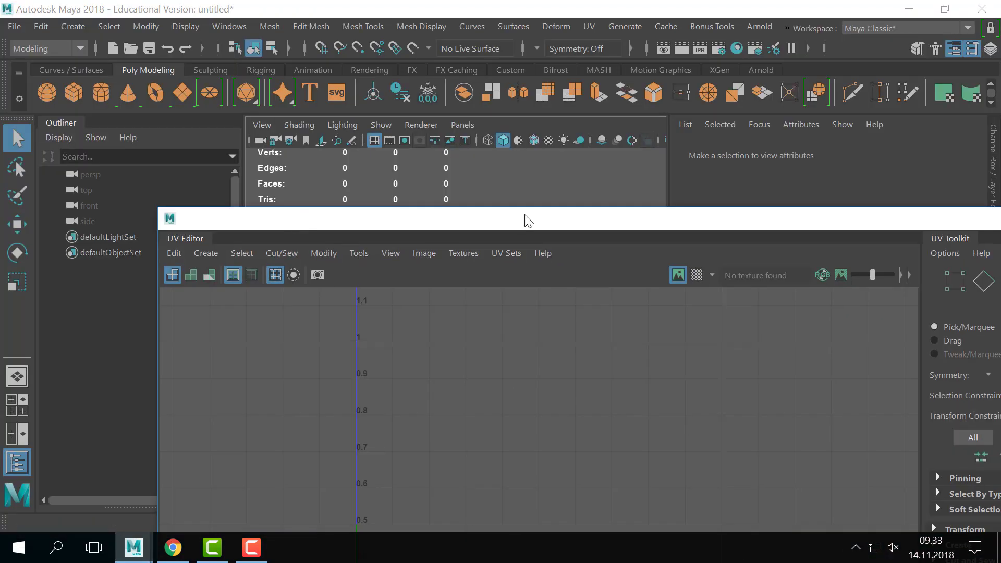
{"action": "left_click_drag", "start_coordinate": [726, 215], "coordinate": [759, 387]}
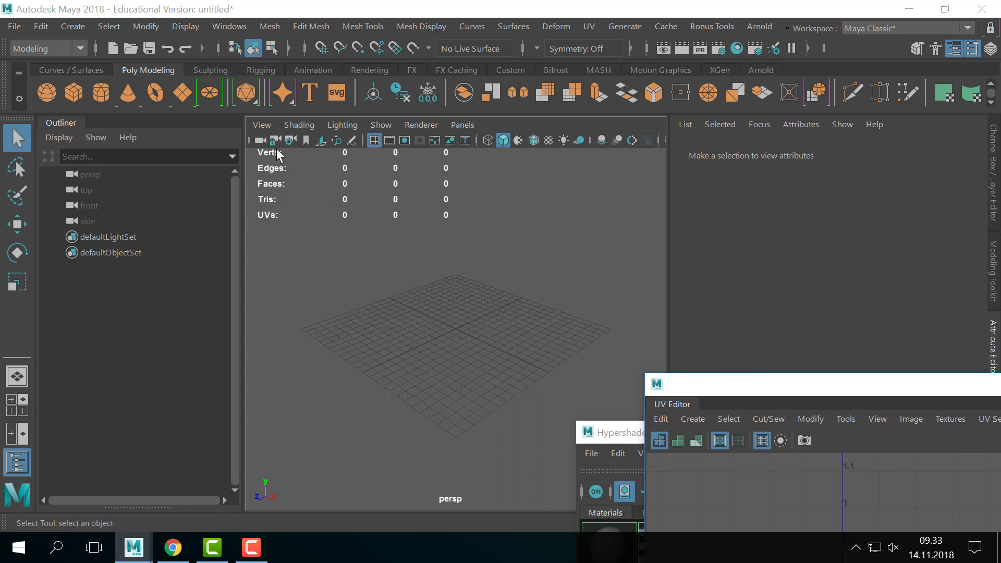
{"action": "left_click", "coordinate": [65, 26]}
{"action": "left_click", "coordinate": [64, 26]}
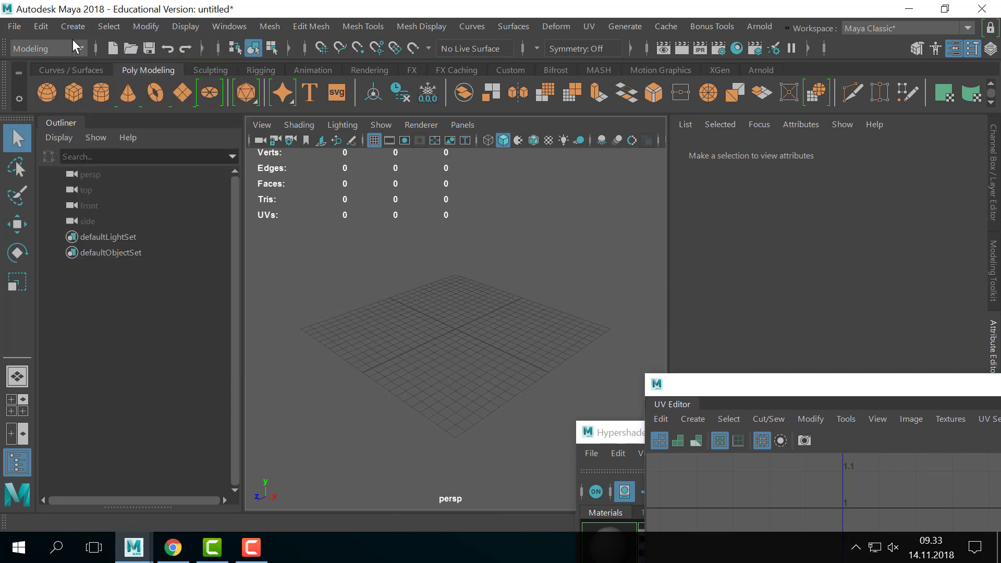
{"action": "left_click", "coordinate": [182, 92]}
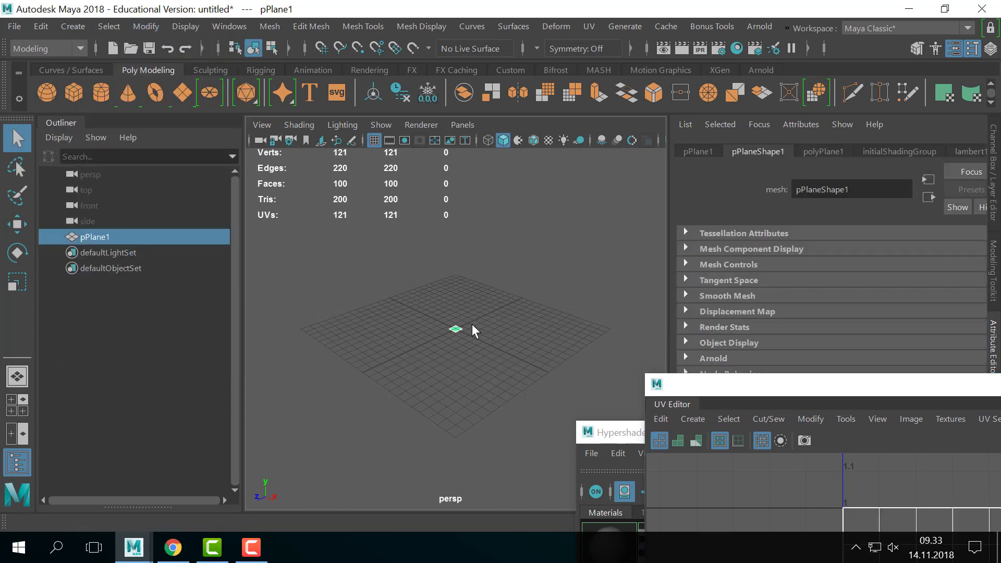
{"action": "key", "text": "r"}
{"action": "left_click_drag", "start_coordinate": [456, 329], "coordinate": [594, 286]}
{"action": "left_click", "coordinate": [572, 301]}
- Zoom and pan the view over the plane, deselect it, and move the UV Editor away
{"action": "right_click_drag", "start_coordinate": [571, 296], "coordinate": [491, 287], "text": "alt"}
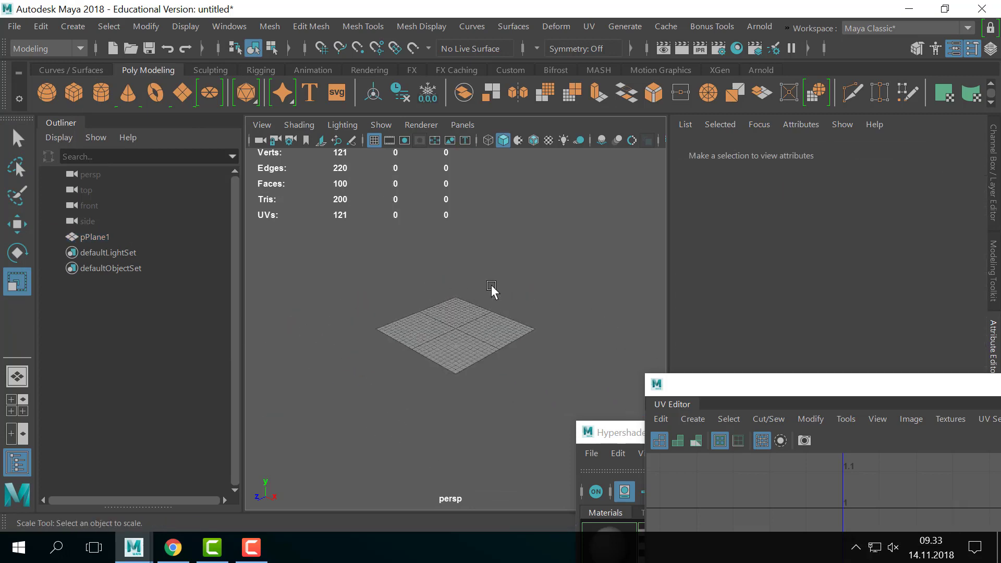
{"action": "left_click", "coordinate": [445, 355]}
{"action": "right_click_drag", "start_coordinate": [445, 355], "coordinate": [504, 351], "text": "alt"}
{"action": "middle_click_drag", "start_coordinate": [503, 351], "coordinate": [504, 329], "text": "alt"}
{"action": "key", "text": "w"}
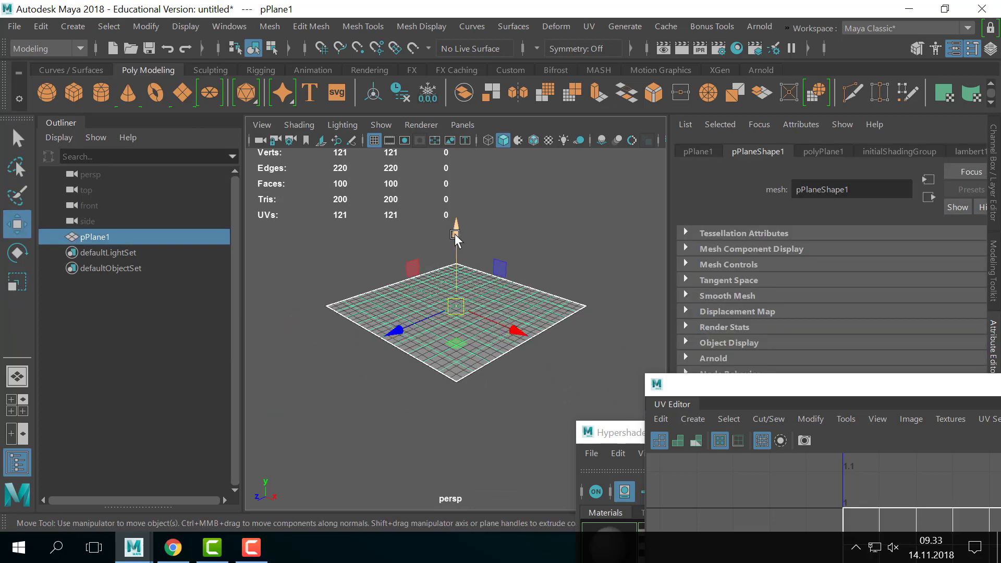
{"action": "left_click", "coordinate": [514, 233]}
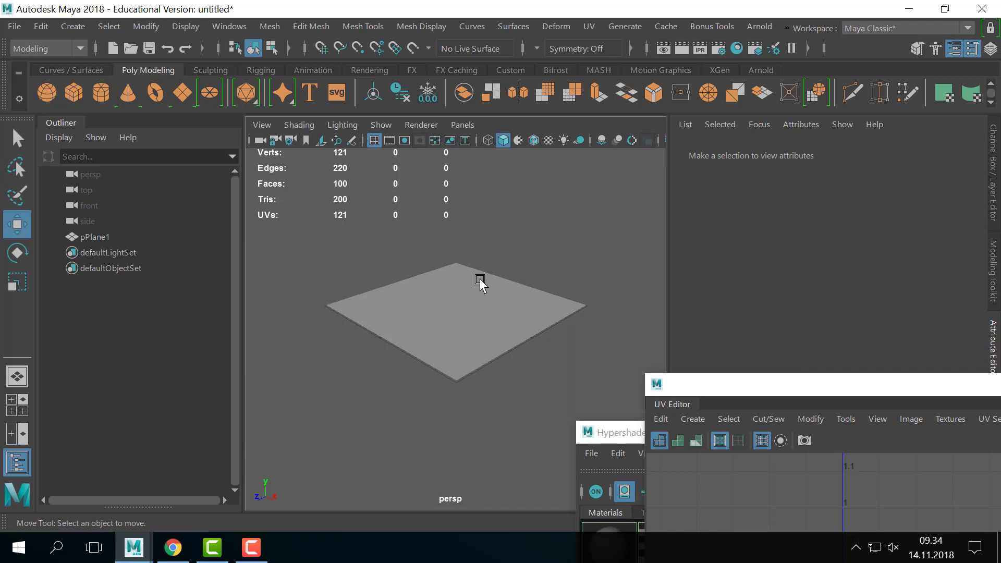
{"action": "key", "text": "q"}
{"action": "right_click_drag", "start_coordinate": [434, 291], "coordinate": [386, 293], "text": "alt"}
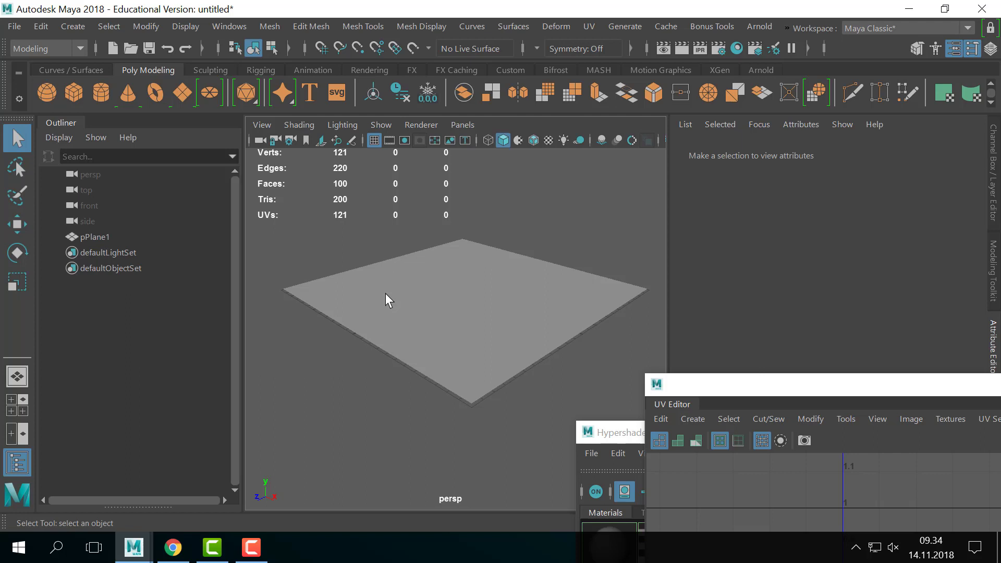
{"action": "left_click_drag", "start_coordinate": [695, 384], "coordinate": [674, 425]}
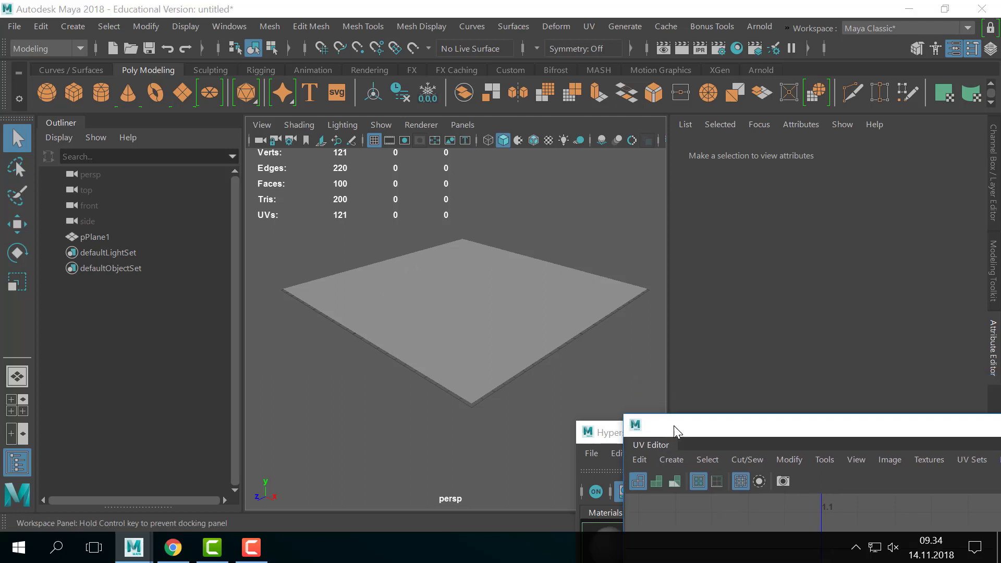
- In polyPlane1's inputs, set Subdivisions Width and Height from 10 to 1
{"action": "left_click", "coordinate": [512, 330]}
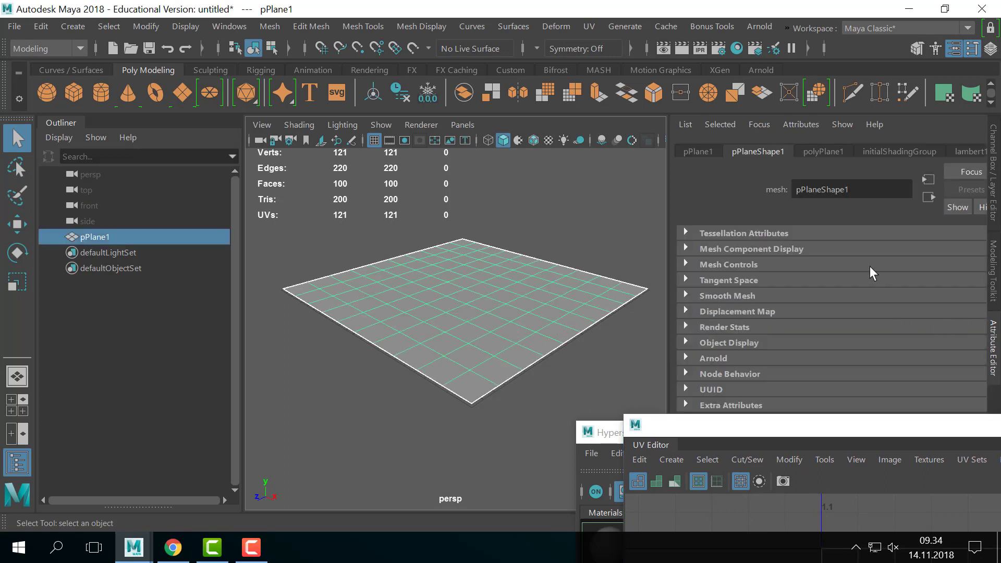
{"action": "key", "text": "ctrl+a"}
{"action": "scroll", "coordinate": [873, 321], "scroll_direction": "down", "scroll_amount": 3}
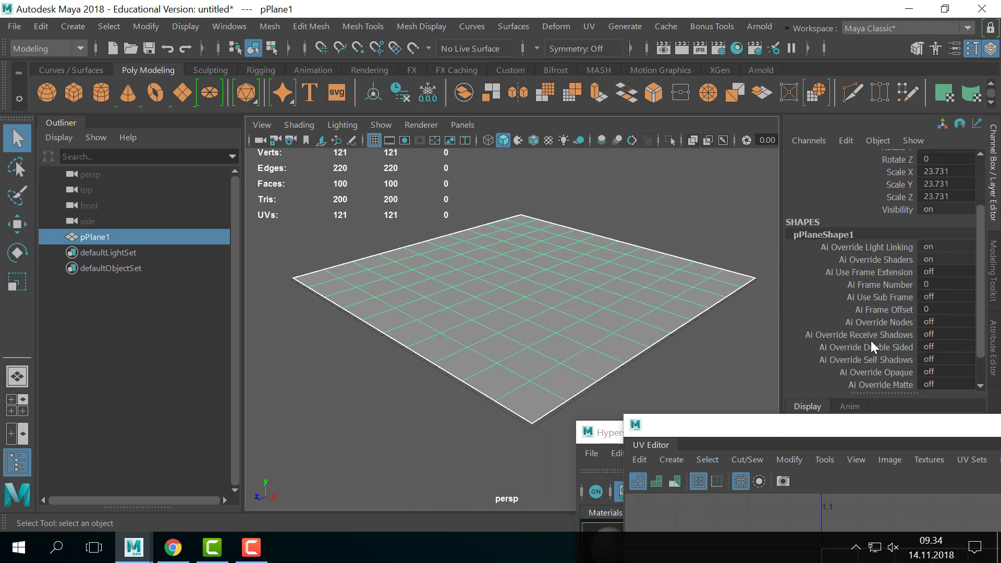
{"action": "left_click", "coordinate": [843, 372]}
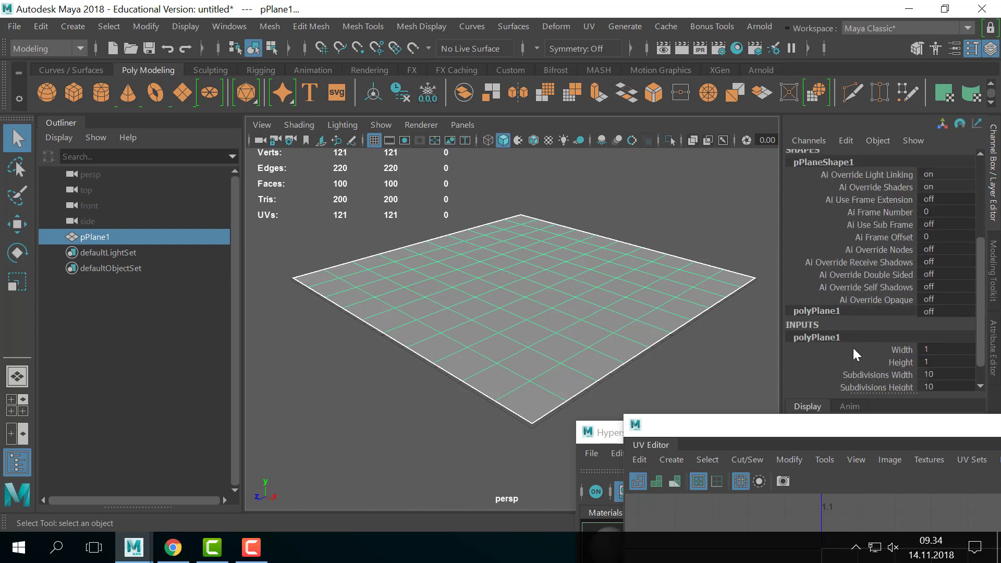
{"action": "scroll", "coordinate": [853, 355], "scroll_direction": "down", "scroll_amount": 2}
{"action": "left_click_drag", "start_coordinate": [884, 354], "coordinate": [884, 364]}
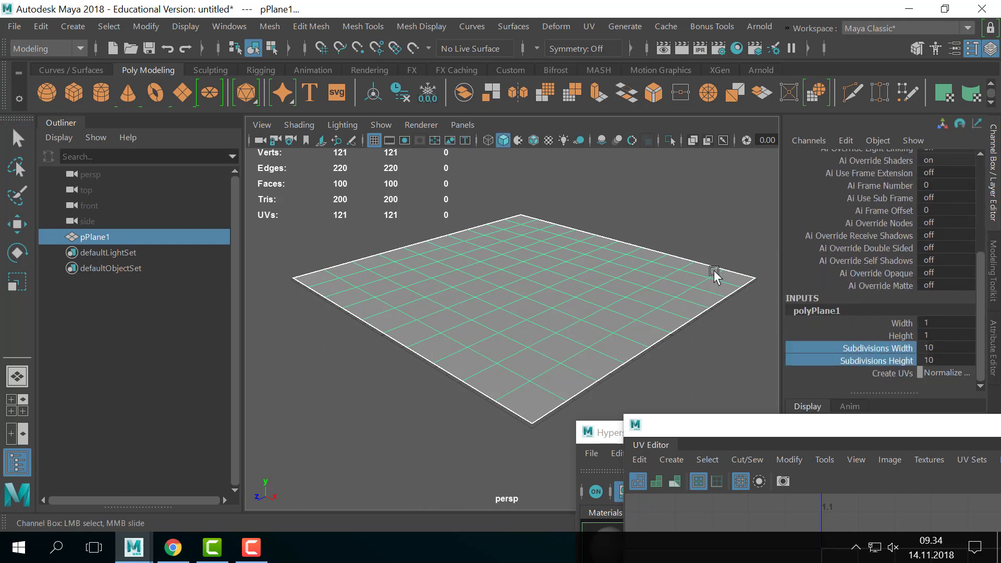
{"action": "middle_click_drag", "start_coordinate": [717, 273], "coordinate": [535, 266]}
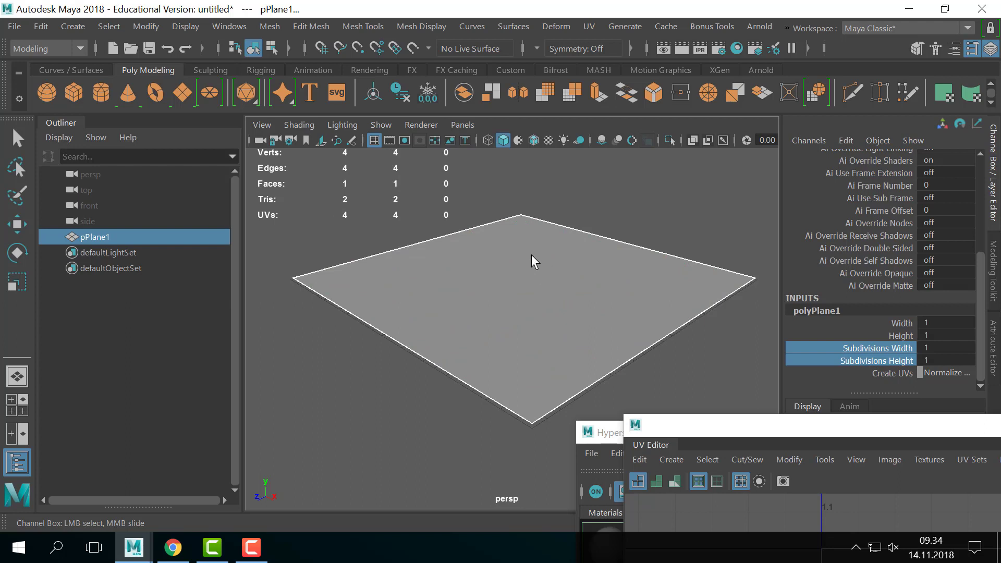
- Reselect the single-face plane and zoom out to recentre it in the view
{"action": "key", "text": "q"}
{"action": "right_click_drag", "start_coordinate": [534, 246], "coordinate": [657, 206]}
{"action": "left_click", "coordinate": [657, 205]}
{"action": "left_click", "coordinate": [571, 353]}
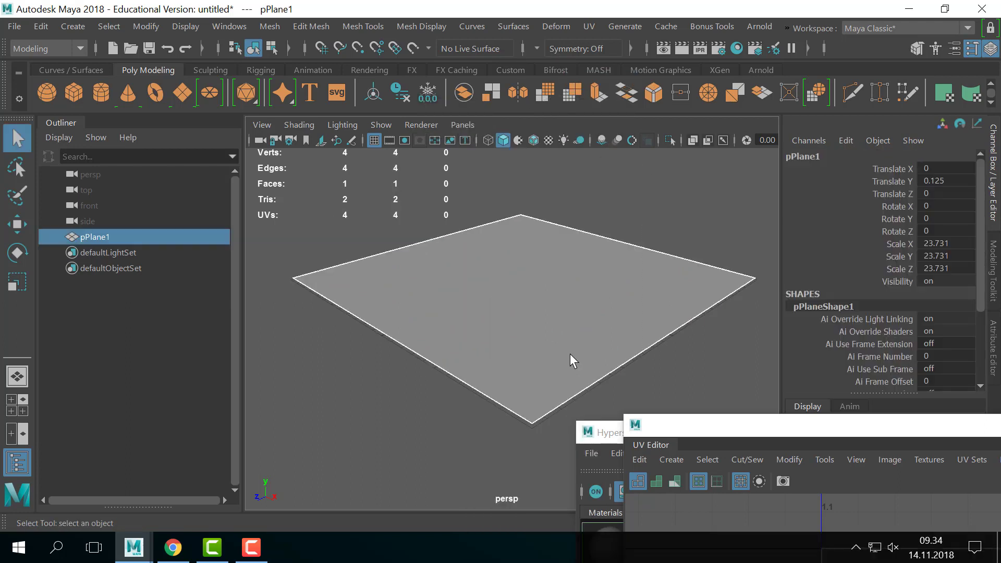
{"action": "scroll", "coordinate": [509, 284], "scroll_direction": "down", "scroll_amount": 2}
{"action": "middle_click_drag", "start_coordinate": [510, 284], "coordinate": [494, 269], "text": "alt"}
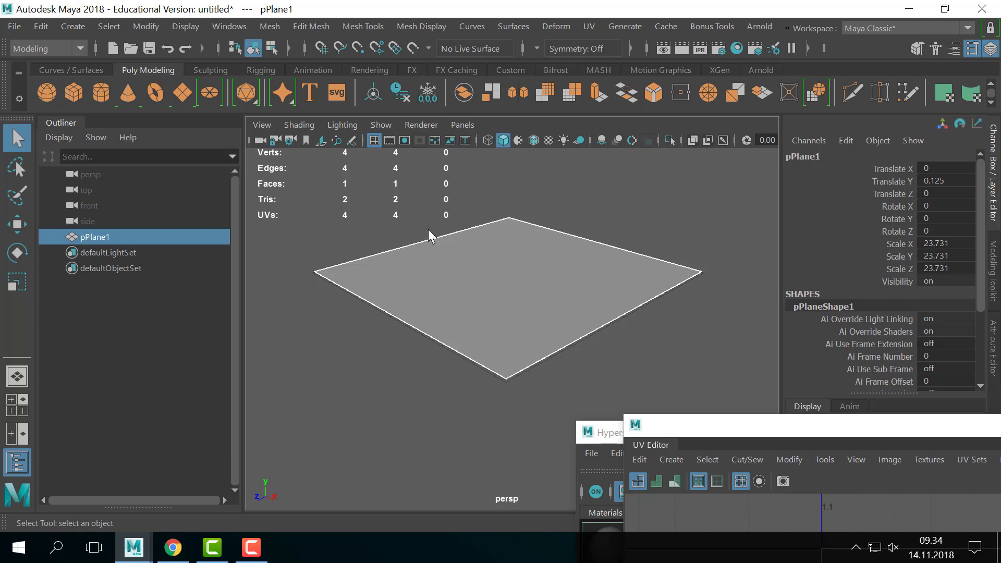
- Tear off the Display > Polygons menu as a floating panel and turn on Face Normals
{"action": "left_click", "coordinate": [446, 26]}
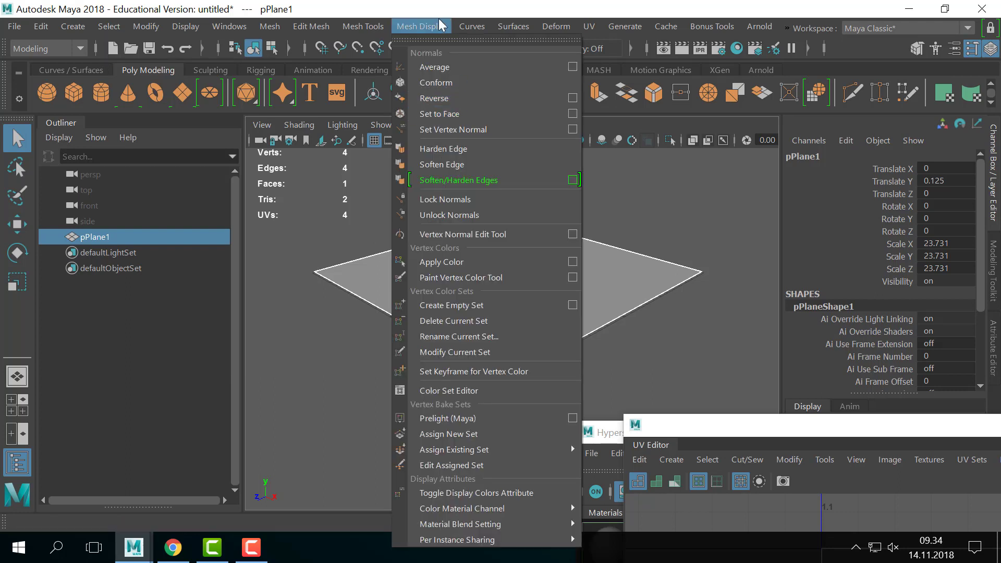
{"action": "left_click", "coordinate": [428, 23]}
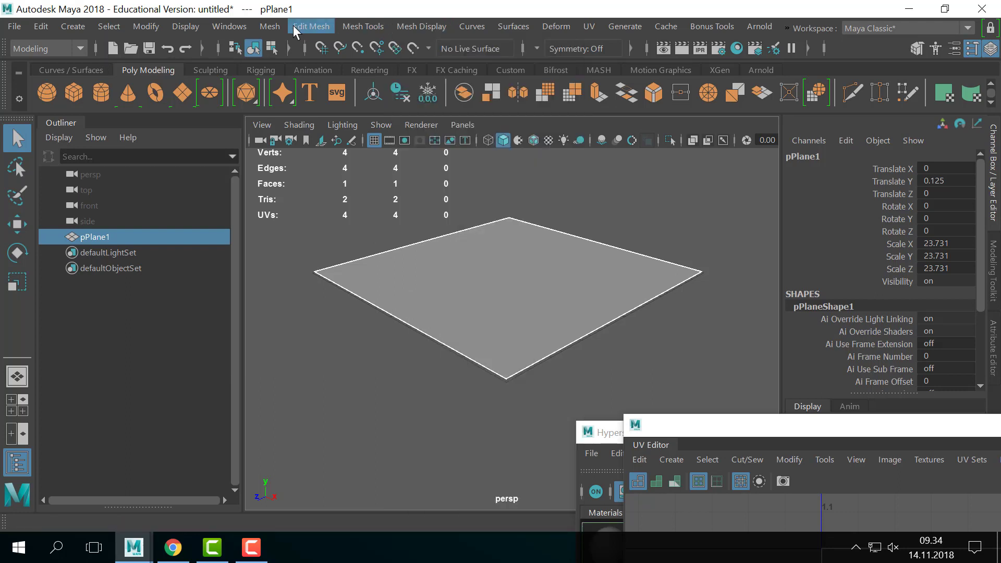
{"action": "left_click", "coordinate": [189, 26]}
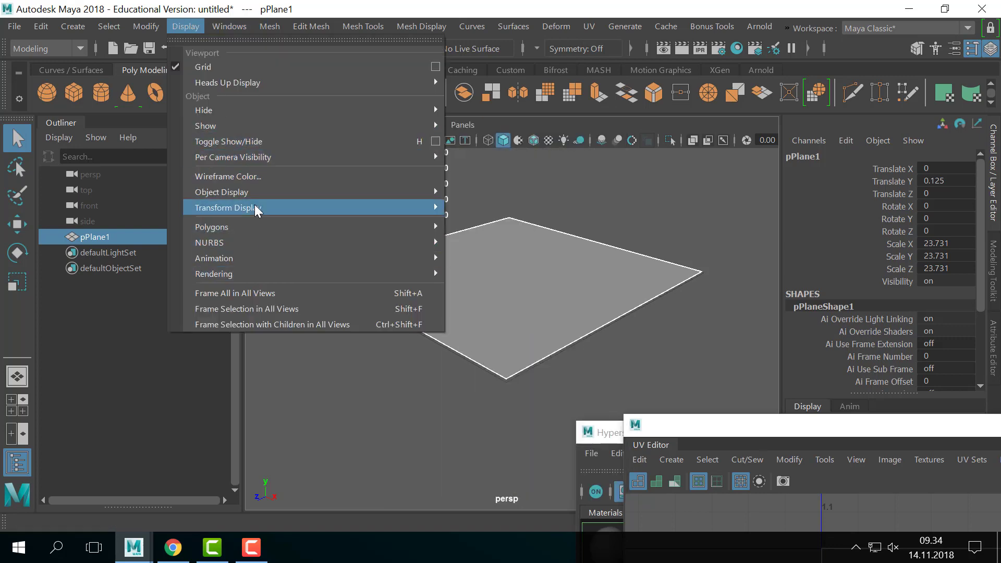
{"action": "mouse_move", "coordinate": [270, 228]}
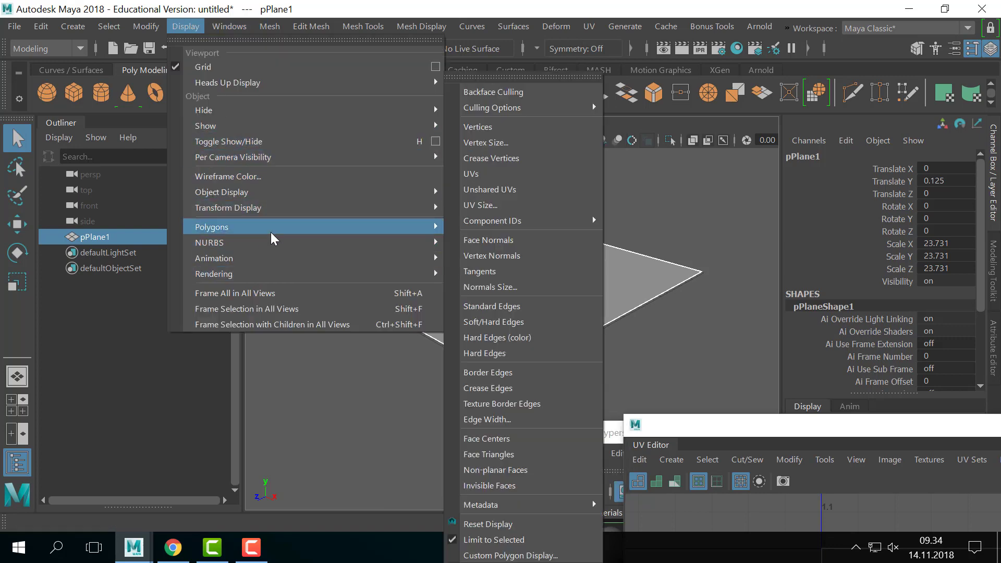
{"action": "left_click", "coordinate": [509, 78]}
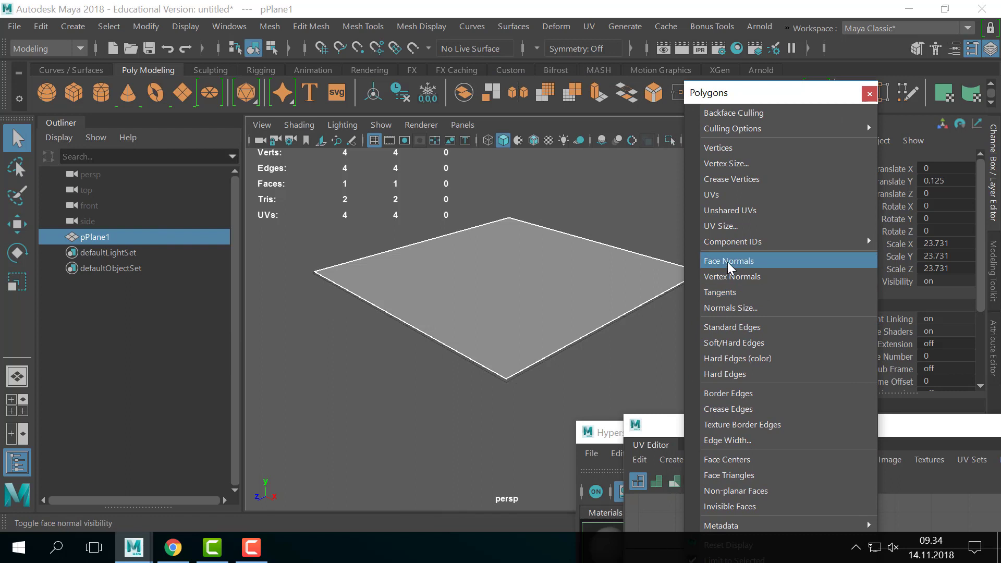
{"action": "left_click_drag", "start_coordinate": [550, 268], "coordinate": [594, 289], "text": "alt"}
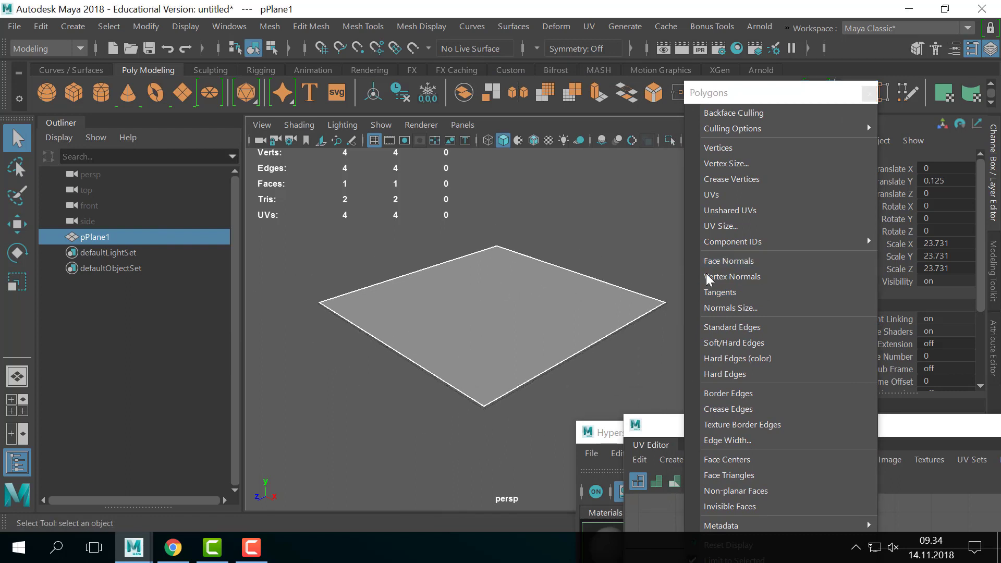
{"action": "left_click", "coordinate": [744, 261]}
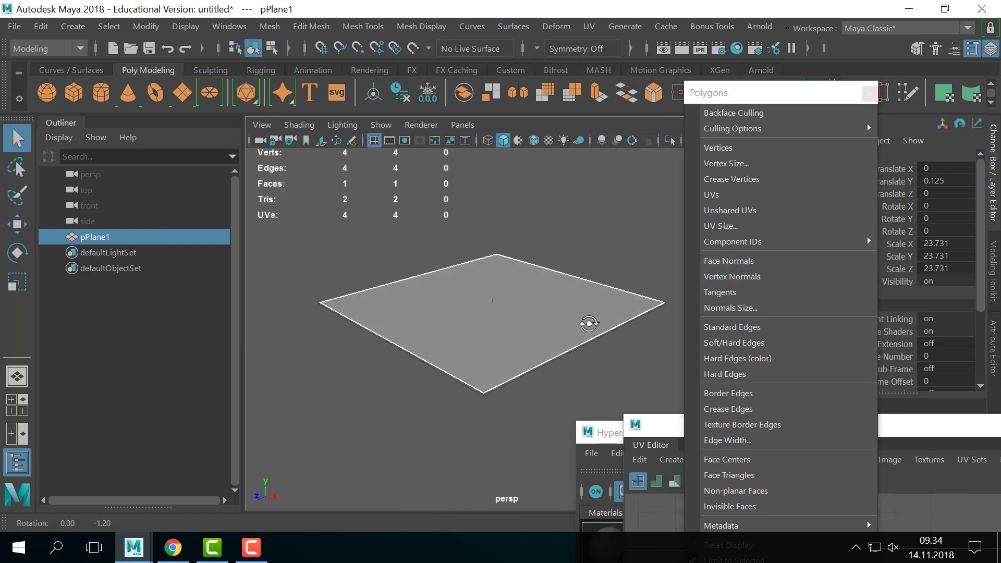
- Inspect the plane's face normal from edge-on and from above
{"action": "right_click_drag", "start_coordinate": [474, 297], "coordinate": [532, 290], "text": "alt"}
{"action": "left_click_drag", "start_coordinate": [532, 290], "coordinate": [566, 274], "text": "alt"}
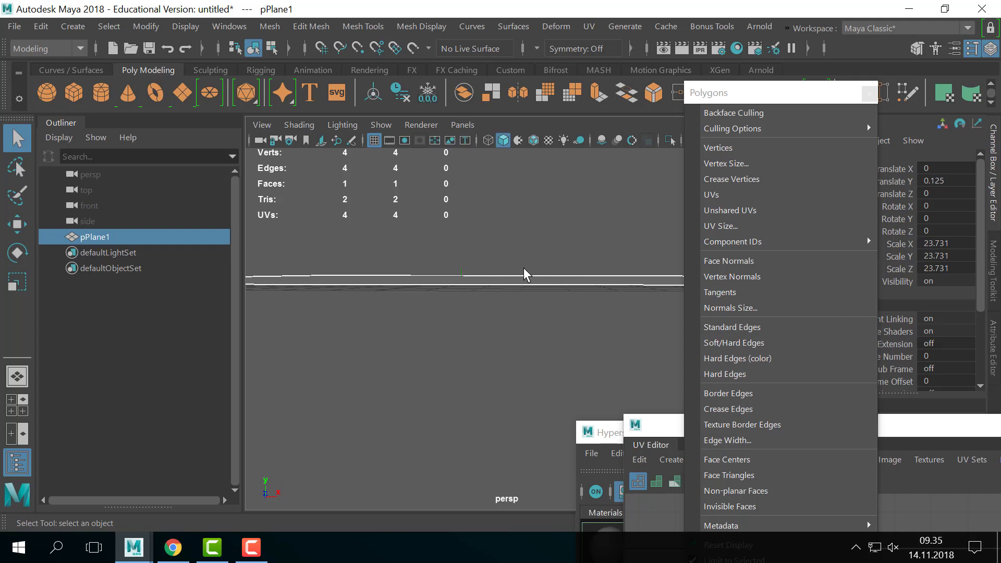
{"action": "right_click_drag", "start_coordinate": [524, 267], "coordinate": [379, 245], "text": "alt"}
{"action": "left_click_drag", "start_coordinate": [453, 251], "coordinate": [528, 275], "text": "alt"}
{"action": "right_click_drag", "start_coordinate": [527, 275], "coordinate": [480, 274], "text": "alt"}
{"action": "left_click_drag", "start_coordinate": [538, 285], "coordinate": [590, 301], "text": "alt"}
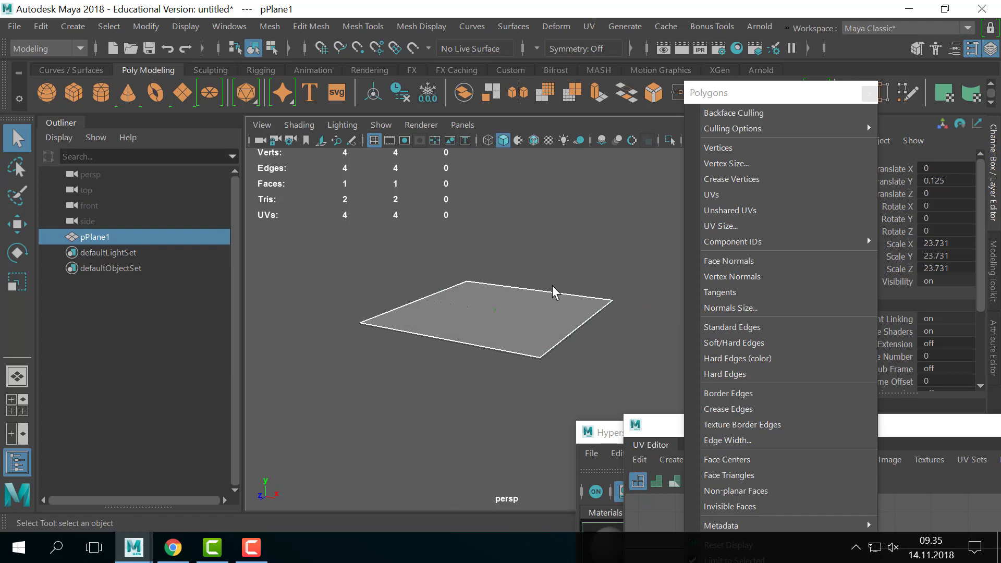
{"action": "left_click", "coordinate": [580, 255]}
{"action": "left_click", "coordinate": [503, 349]}
{"action": "left_click", "coordinate": [576, 241]}
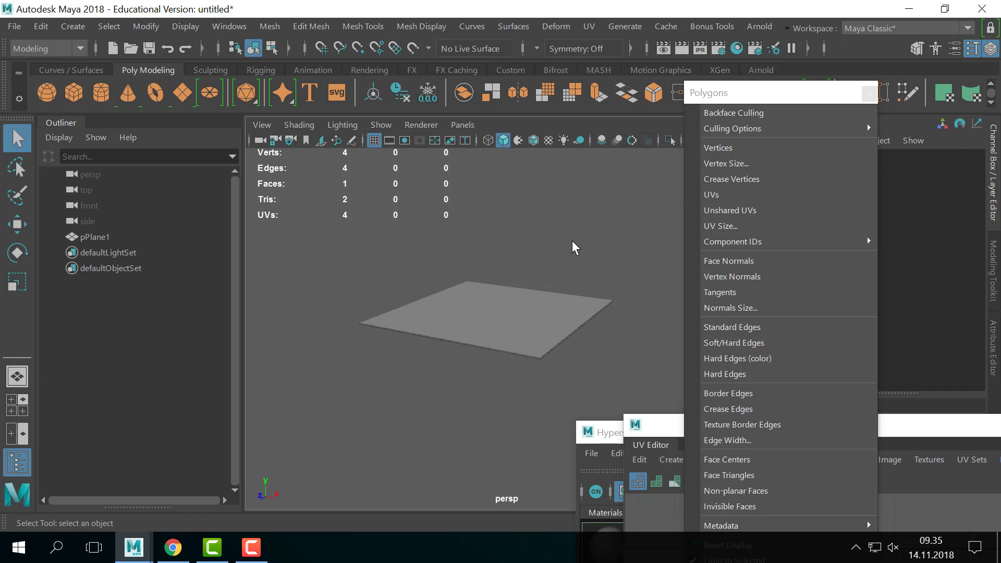
{"action": "left_click", "coordinate": [444, 310]}
{"action": "left_click_drag", "start_coordinate": [438, 312], "coordinate": [498, 339], "text": "alt"}
{"action": "scroll", "coordinate": [499, 340], "scroll_direction": "up", "scroll_amount": 2}
{"action": "right_click_drag", "start_coordinate": [592, 239], "coordinate": [432, 233], "text": "alt"}
{"action": "left_click", "coordinate": [431, 233]}
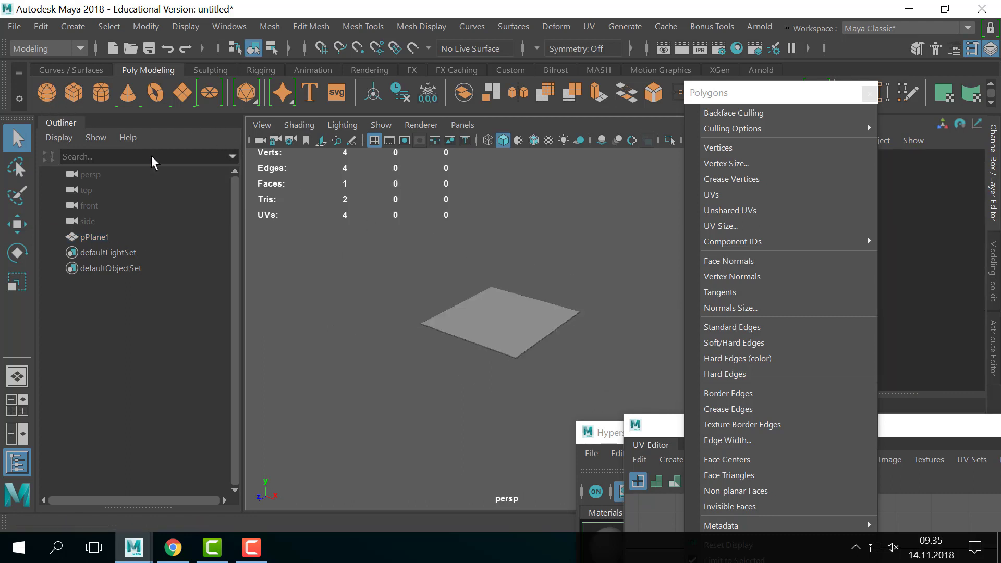
{"action": "key", "text": "w"}
{"action": "left_click_drag", "start_coordinate": [499, 264], "coordinate": [498, 161]}
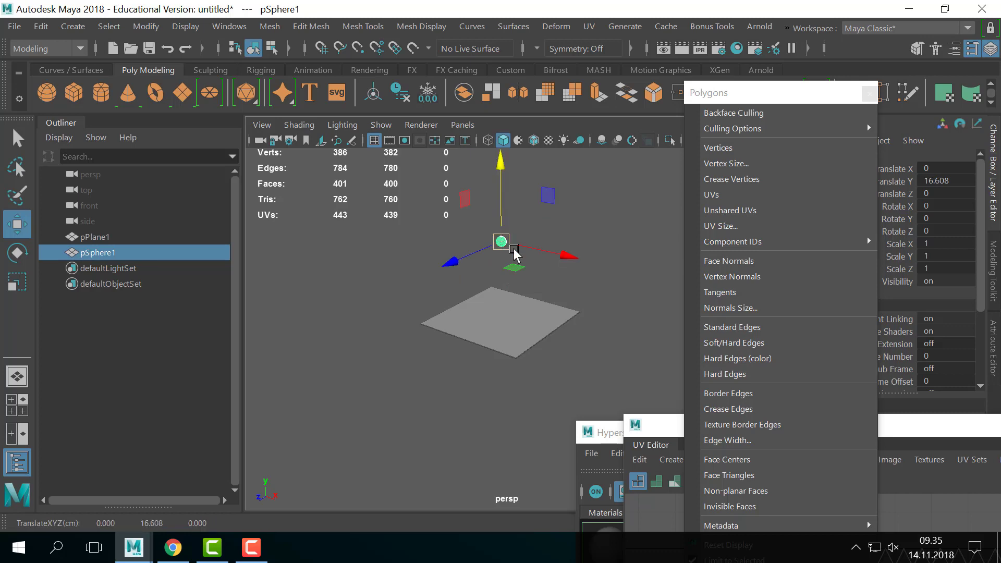
{"action": "key", "text": "r"}
{"action": "left_click_drag", "start_coordinate": [502, 242], "coordinate": [619, 262]}
{"action": "left_click", "coordinate": [580, 281]}
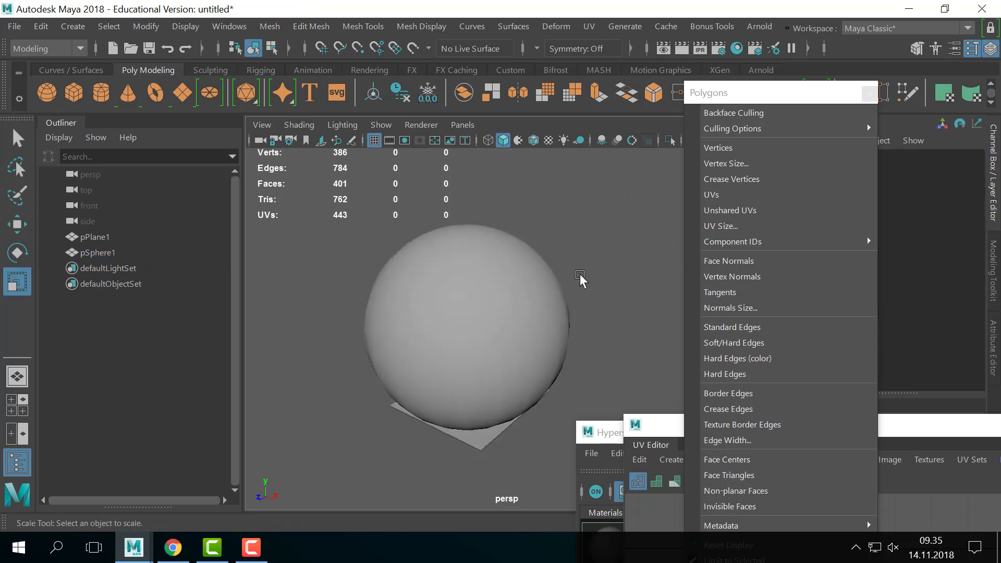
{"action": "scroll", "coordinate": [581, 280], "scroll_direction": "up", "scroll_amount": 5}
{"action": "left_click", "coordinate": [579, 286]}
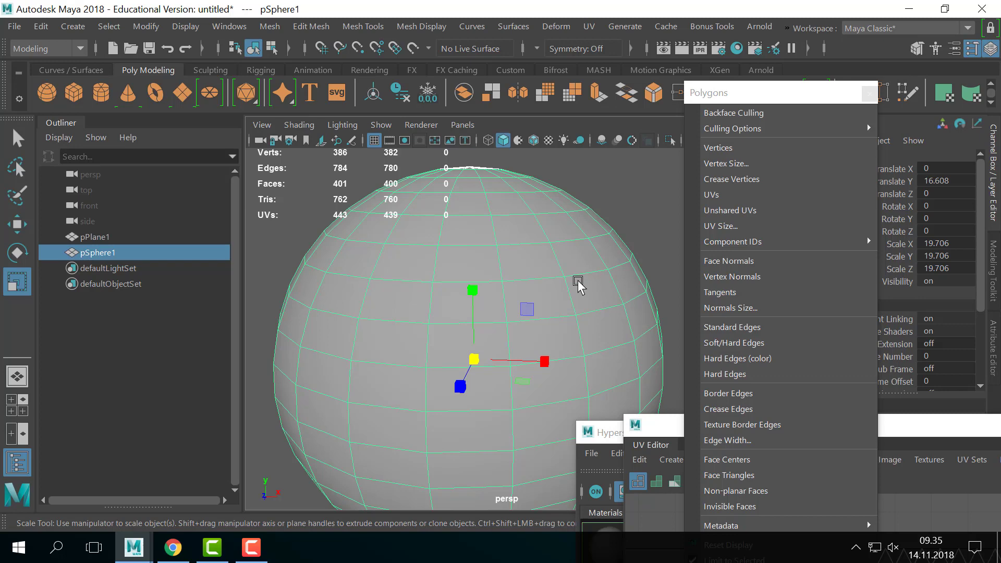
{"action": "scroll", "coordinate": [576, 287], "scroll_direction": "down", "scroll_amount": 5}
{"action": "scroll", "coordinate": [554, 319], "scroll_direction": "up", "scroll_amount": 3}
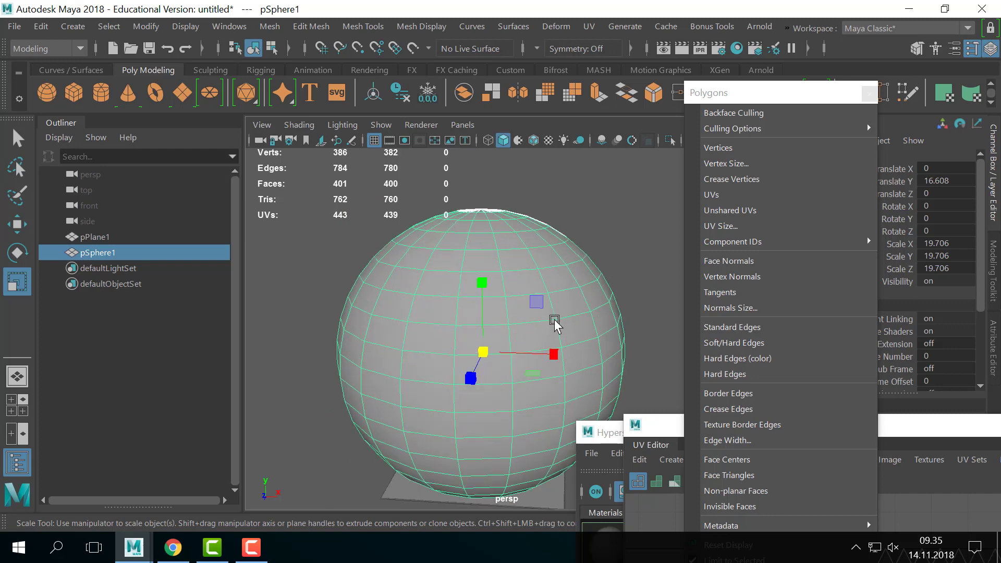
{"action": "left_click_drag", "start_coordinate": [517, 305], "coordinate": [510, 282], "text": "alt"}
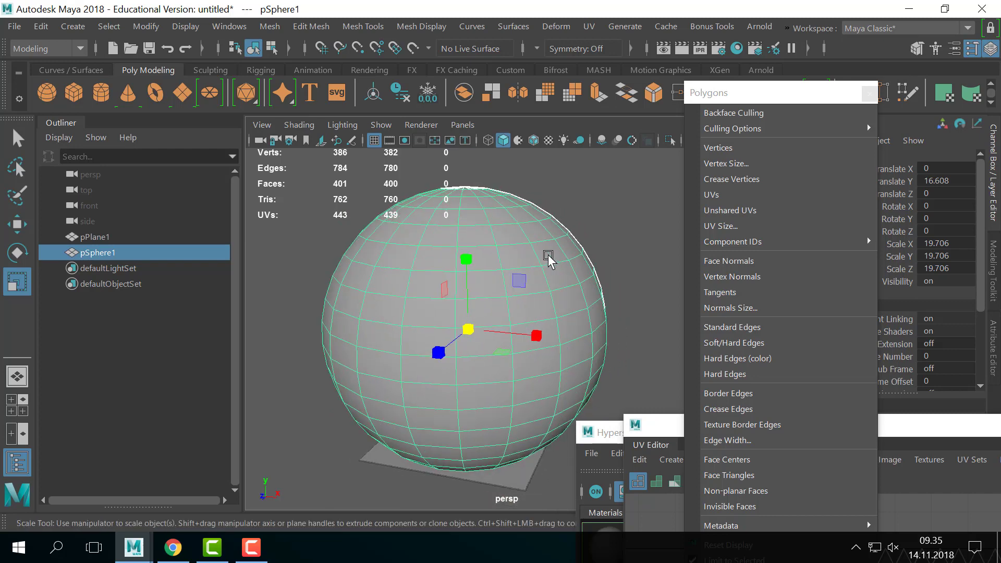
{"action": "left_click", "coordinate": [612, 219]}
{"action": "left_click", "coordinate": [555, 280]}
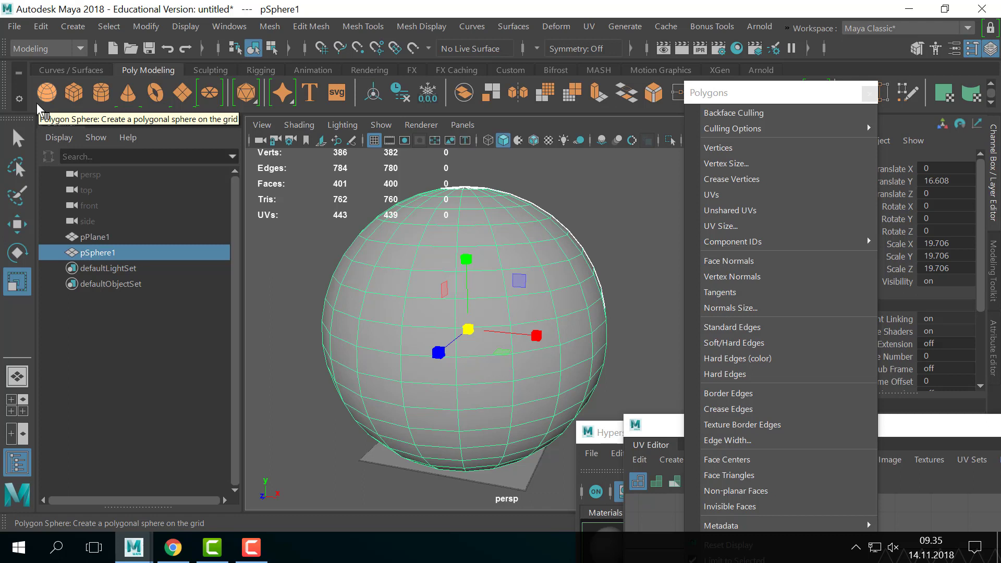
- Show only hard edges on the sphere, then return to Object Mode and reselect it
{"action": "left_click_drag", "start_coordinate": [785, 97], "coordinate": [770, 66]}
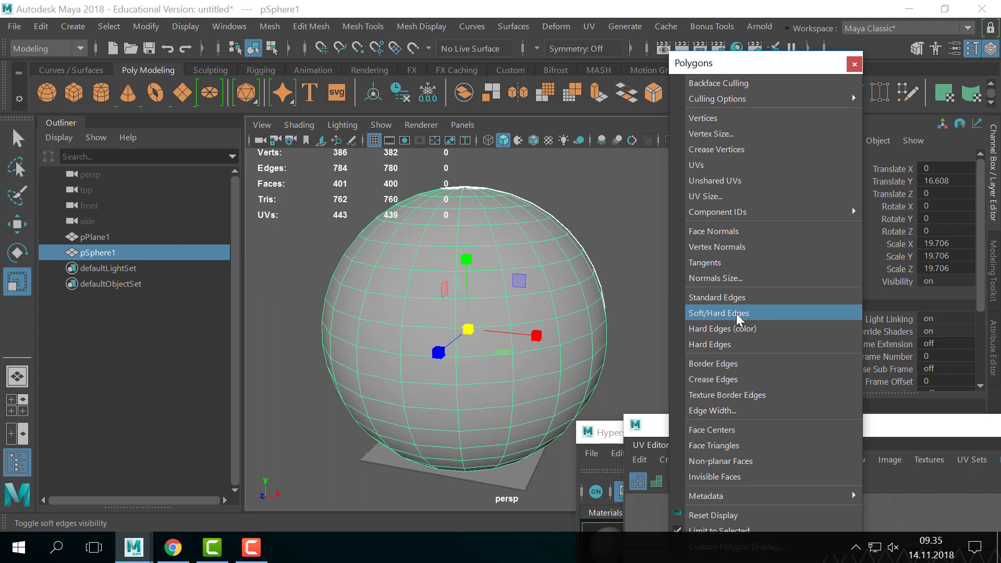
{"action": "left_click", "coordinate": [743, 346]}
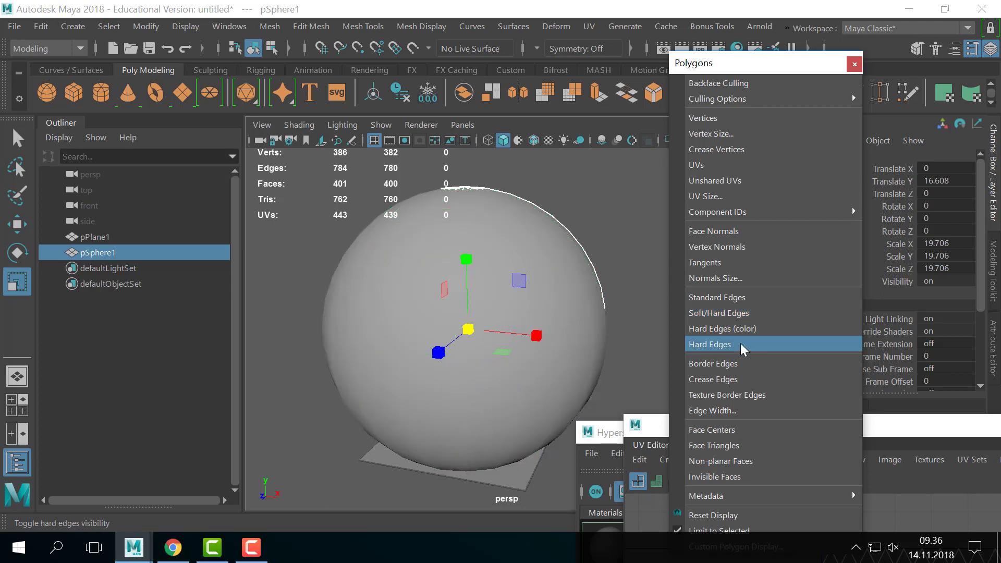
{"action": "right_click_drag", "start_coordinate": [564, 265], "coordinate": [618, 187]}
{"action": "left_click", "coordinate": [597, 251]}
{"action": "key", "text": "q"}
{"action": "left_click", "coordinate": [533, 252]}
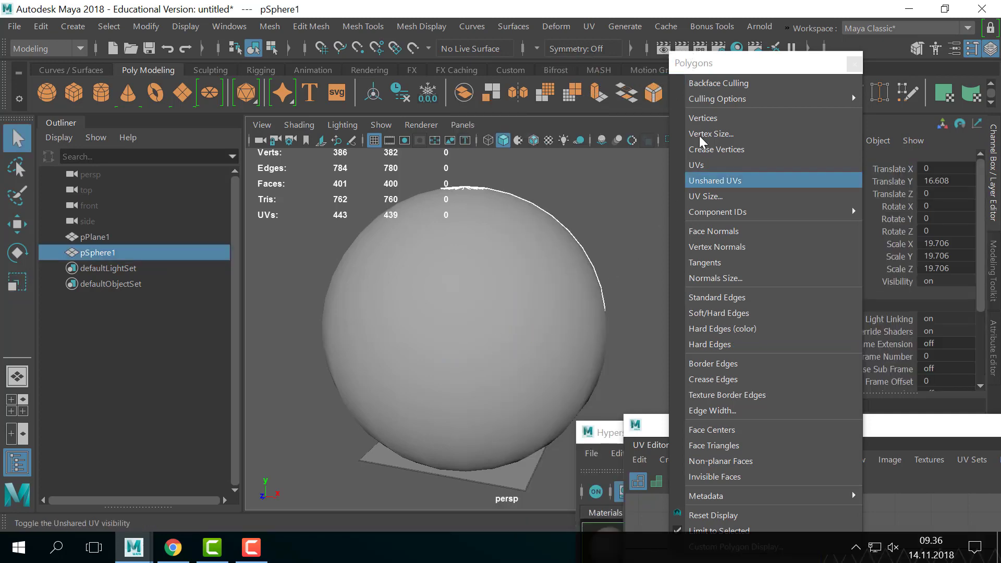
- Restore Standard Edges on the sphere and close the Polygons panel
{"action": "left_click", "coordinate": [727, 62]}
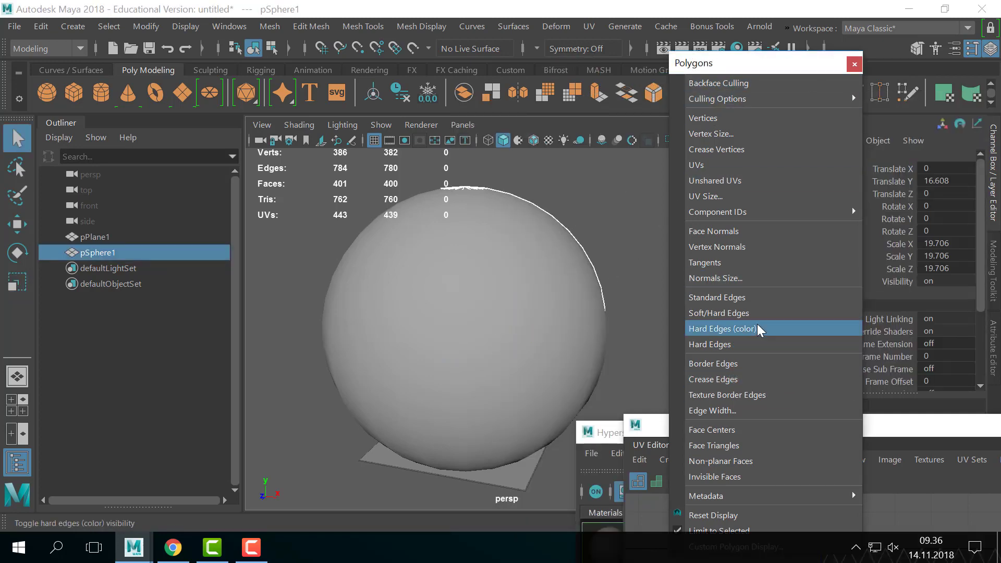
{"action": "left_click", "coordinate": [762, 300]}
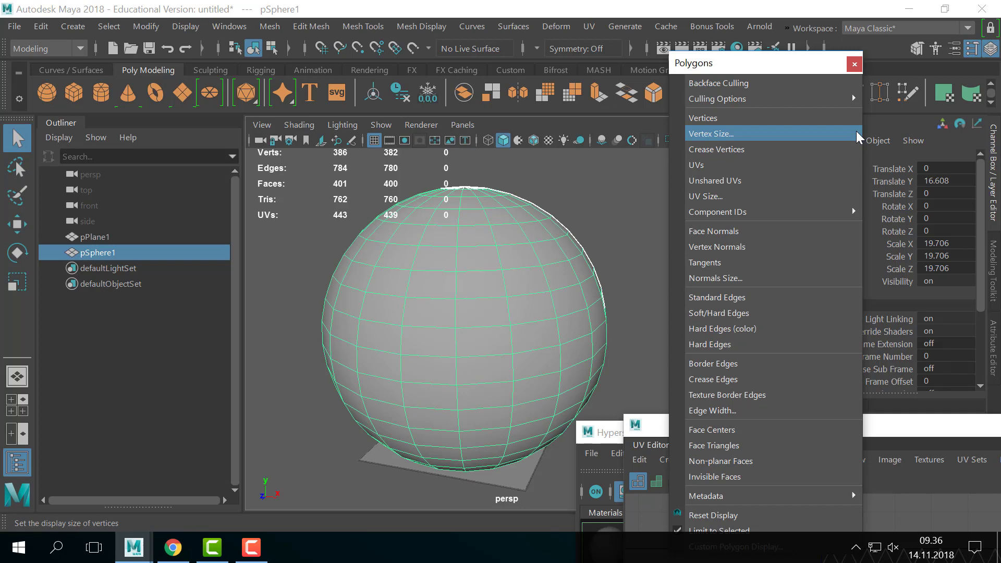
{"action": "left_click", "coordinate": [855, 64]}
{"action": "left_click", "coordinate": [591, 230]}
{"action": "left_click", "coordinate": [492, 258]}
- Tear off the Mesh Display menu and place it beside the Channel Box
{"action": "left_click", "coordinate": [434, 25]}
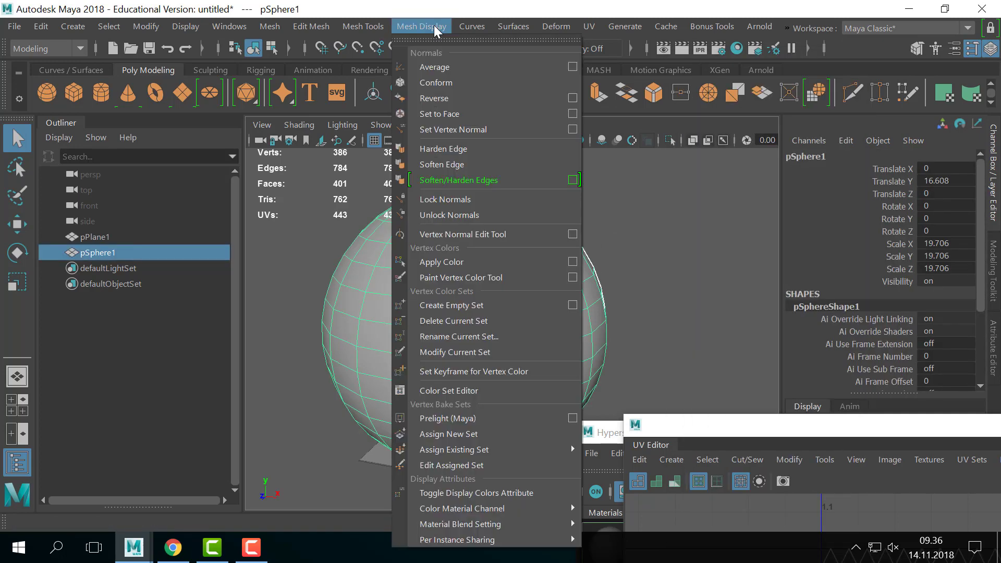
{"action": "left_click", "coordinate": [430, 27]}
{"action": "left_click", "coordinate": [429, 27]}
{"action": "left_click", "coordinate": [440, 47]}
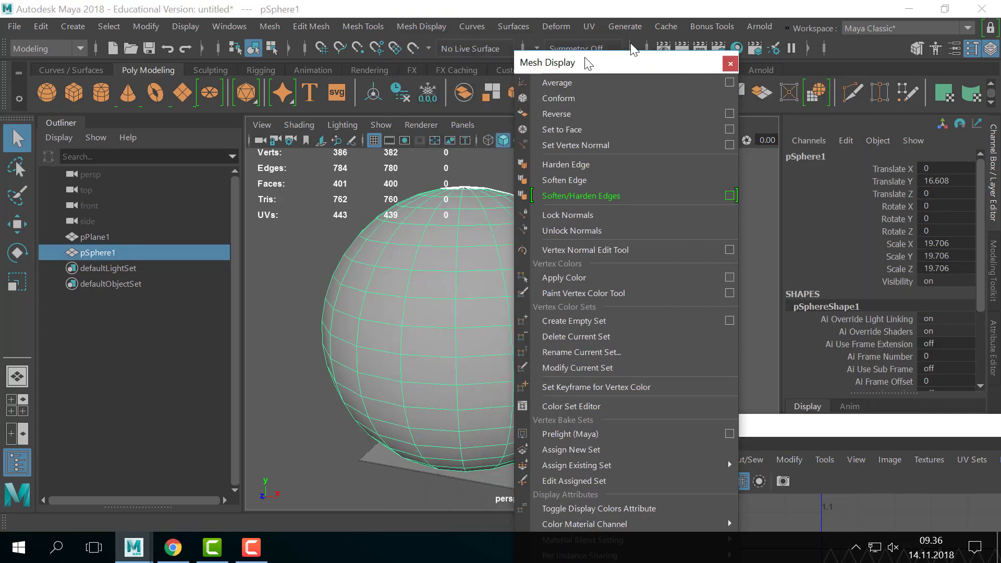
{"action": "left_click_drag", "start_coordinate": [578, 61], "coordinate": [728, 27]}
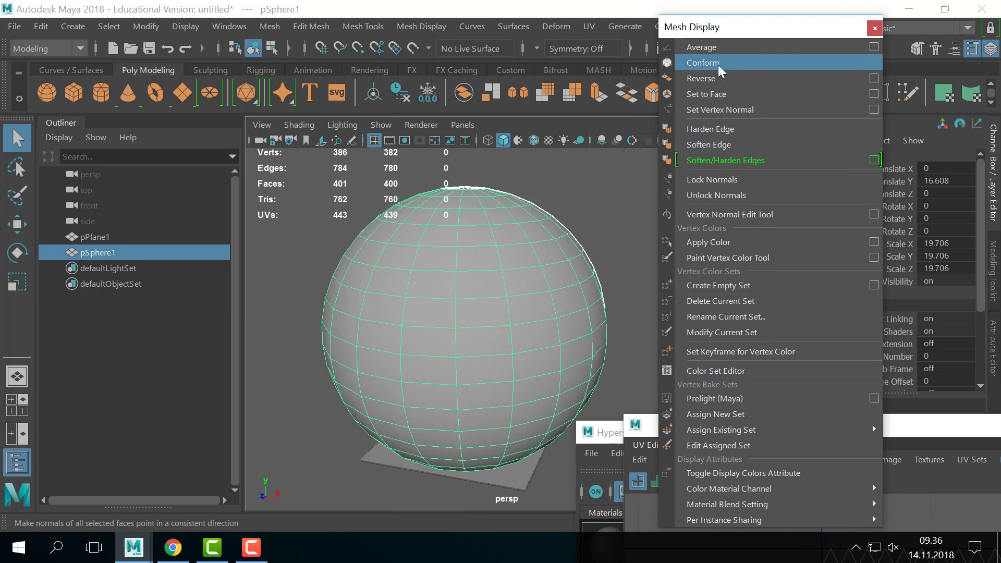
- Apply Harden Edge to pSphere1 so it shades as flat facets
{"action": "left_click", "coordinate": [749, 134]}
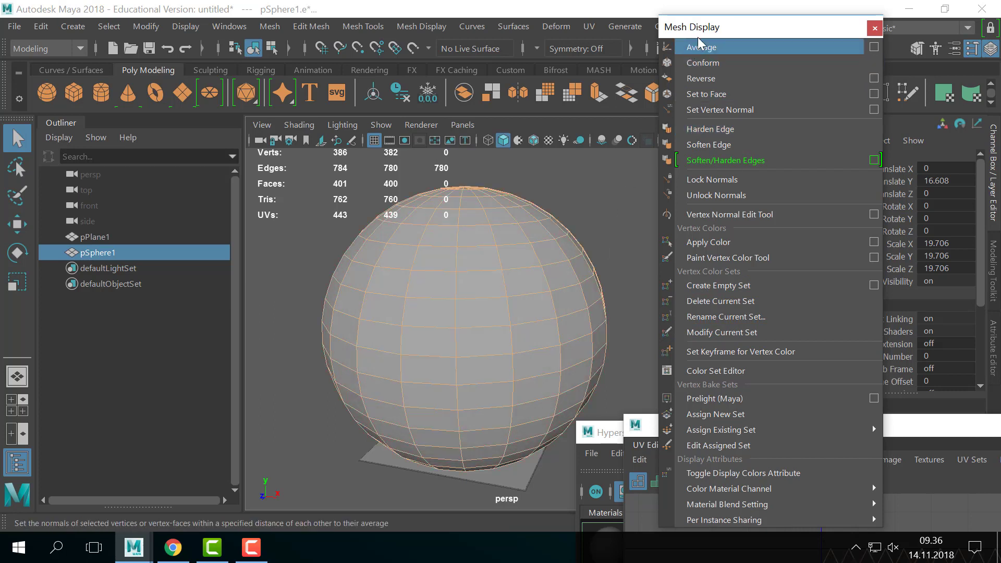
{"action": "left_click_drag", "start_coordinate": [762, 27], "coordinate": [838, 30]}
{"action": "left_click", "coordinate": [619, 295]}
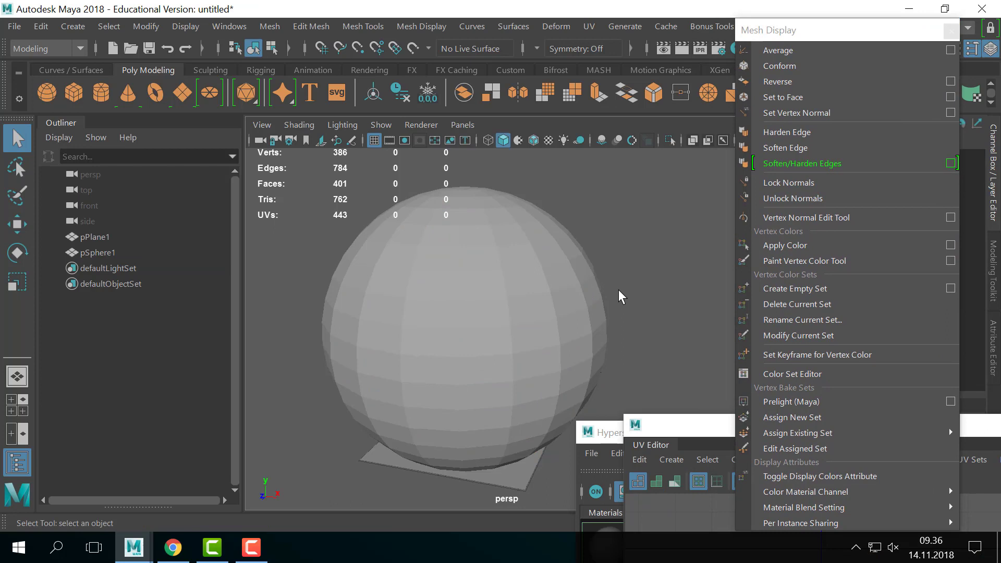
{"action": "left_click", "coordinate": [547, 299]}
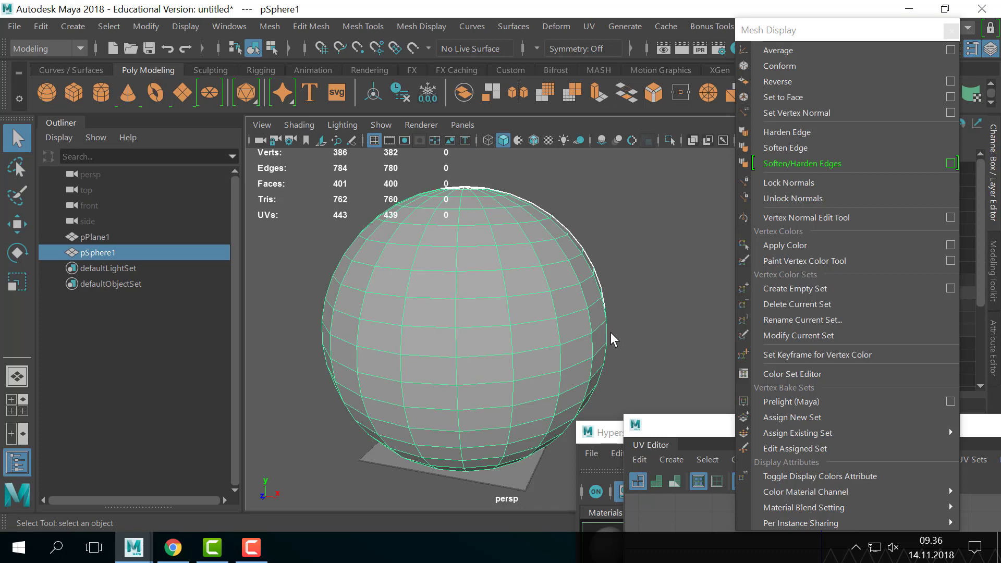
- Tear off Display > Polygons again and enable Face Normals on the sphere
{"action": "right_click_drag", "start_coordinate": [447, 272], "coordinate": [527, 279], "text": "alt"}
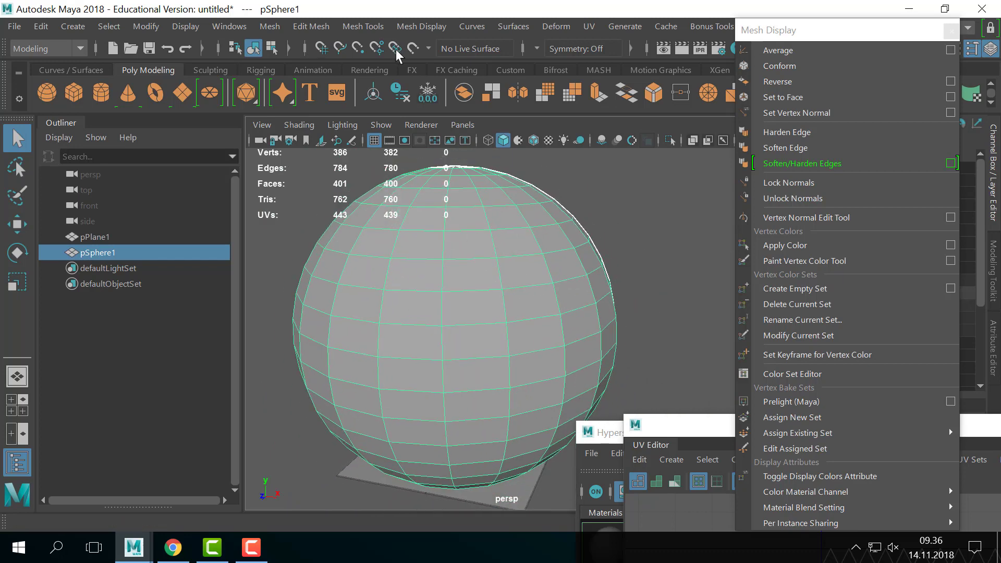
{"action": "left_click", "coordinate": [186, 27]}
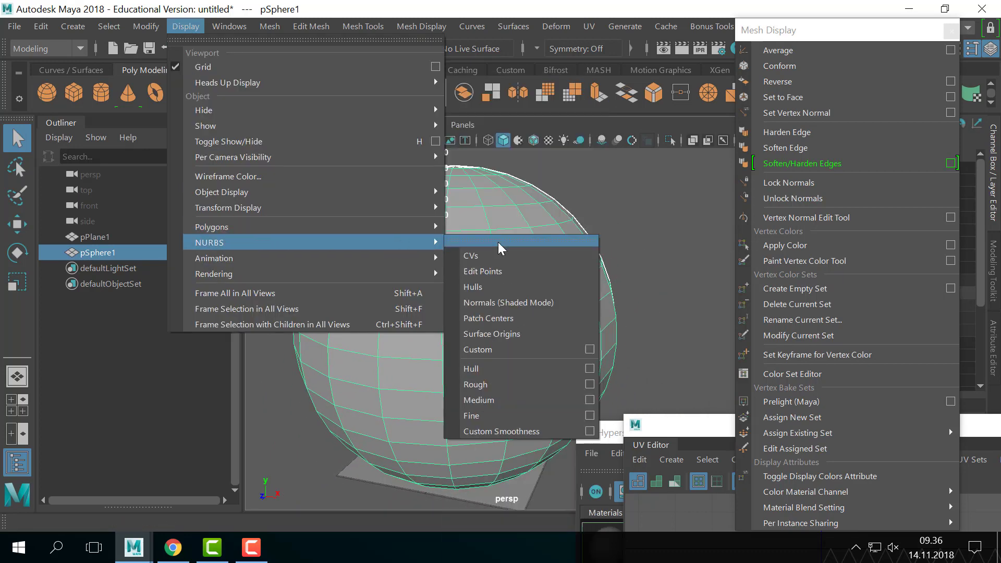
{"action": "mouse_move", "coordinate": [369, 227]}
{"action": "left_click", "coordinate": [486, 78]}
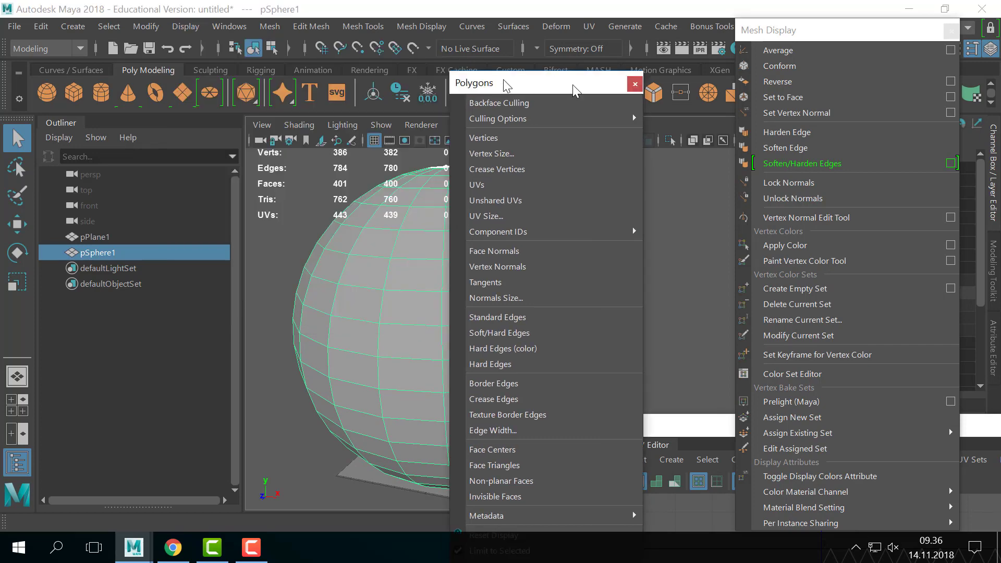
{"action": "left_click", "coordinate": [727, 206]}
- Inspect the sphere's normals up close, then select and frame pSphere1
{"action": "right_click_drag", "start_coordinate": [528, 212], "coordinate": [558, 260], "text": "alt"}
{"action": "left_click_drag", "start_coordinate": [558, 260], "coordinate": [577, 257], "text": "alt"}
{"action": "mouse_move", "coordinate": [583, 254]}
{"action": "middle_mouse_down", "text": "alt"}
{"action": "mouse_move", "coordinate": [543, 268]}
{"action": "mouse_move", "coordinate": [584, 255]}
{"action": "middle_mouse_up", "text": "alt"}
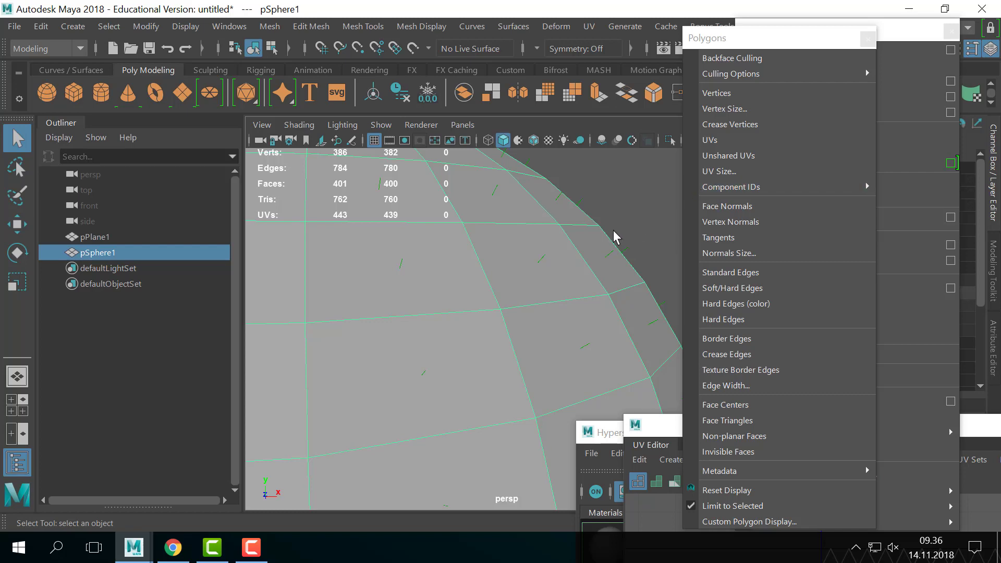
{"action": "right_click_drag", "start_coordinate": [610, 229], "coordinate": [539, 239], "text": "alt"}
{"action": "middle_click_drag", "start_coordinate": [540, 238], "coordinate": [594, 205], "text": "alt"}
{"action": "left_click", "coordinate": [595, 206]}
{"action": "left_click_drag", "start_coordinate": [597, 208], "coordinate": [576, 230], "text": "alt"}
{"action": "left_click", "coordinate": [536, 277]}
{"action": "key", "text": "f"}
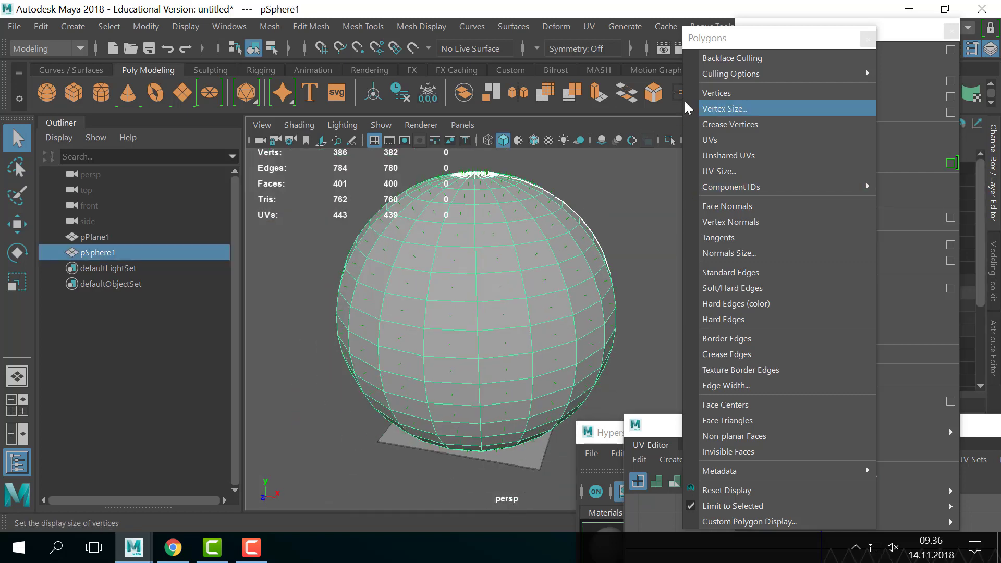
{"action": "left_click_drag", "start_coordinate": [737, 36], "coordinate": [688, 318]}
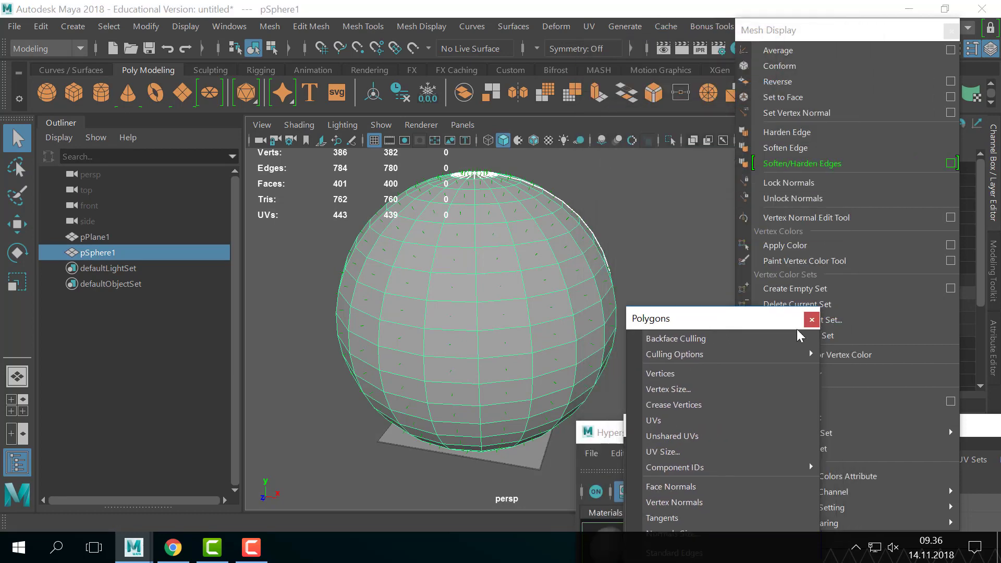
- Close the Polygons panel and apply Soften Edge to the sphere
{"action": "left_click", "coordinate": [808, 316]}
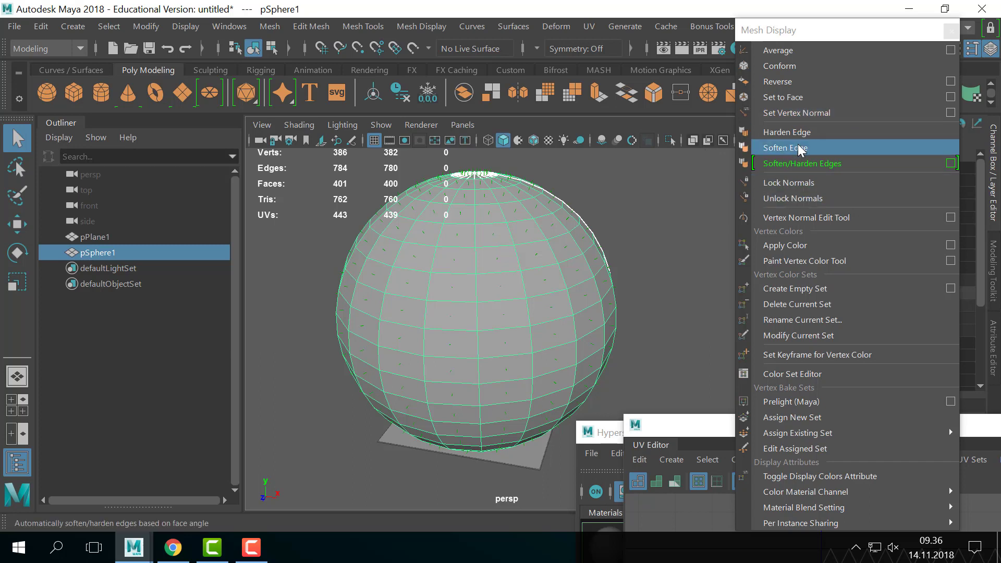
{"action": "left_click", "coordinate": [824, 150]}
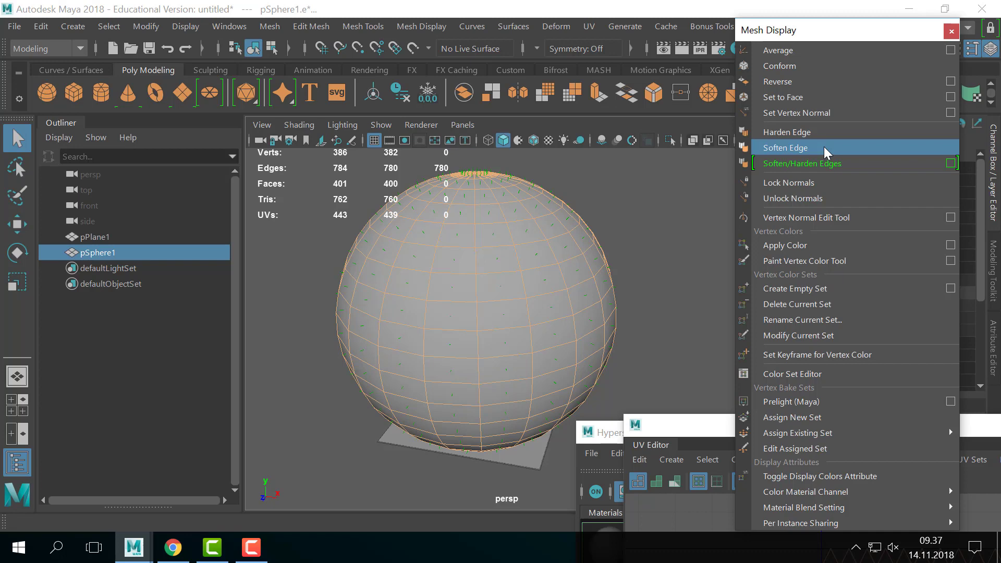
{"action": "right_click_drag", "start_coordinate": [590, 257], "coordinate": [549, 274], "text": "alt"}
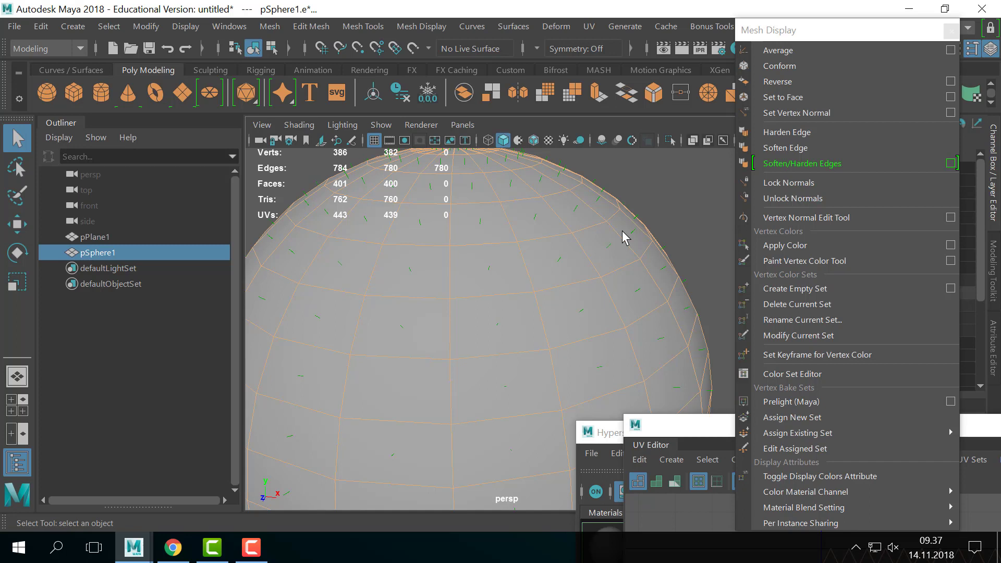
- Delete the sphere, then marquee-select pPlane1 and frame it
{"action": "key", "text": "Delete"}
{"action": "left_click_drag", "start_coordinate": [591, 282], "coordinate": [521, 448]}
{"action": "key", "text": "f"}
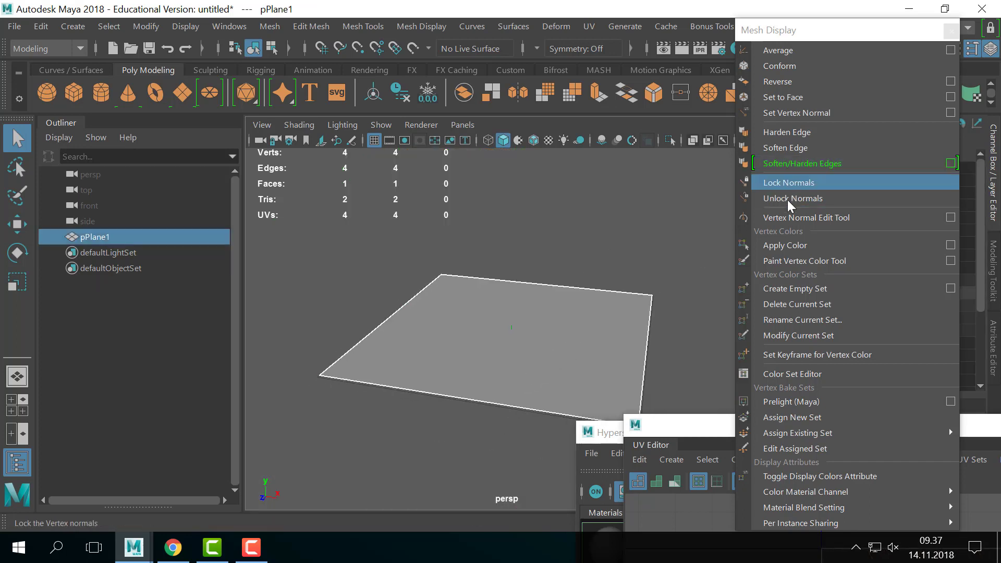
- Check pPlane1's Channel Box values: Translate Y 0.125 and Scale 23.731
{"action": "left_click", "coordinate": [154, 26]}
{"action": "left_click", "coordinate": [542, 338]}
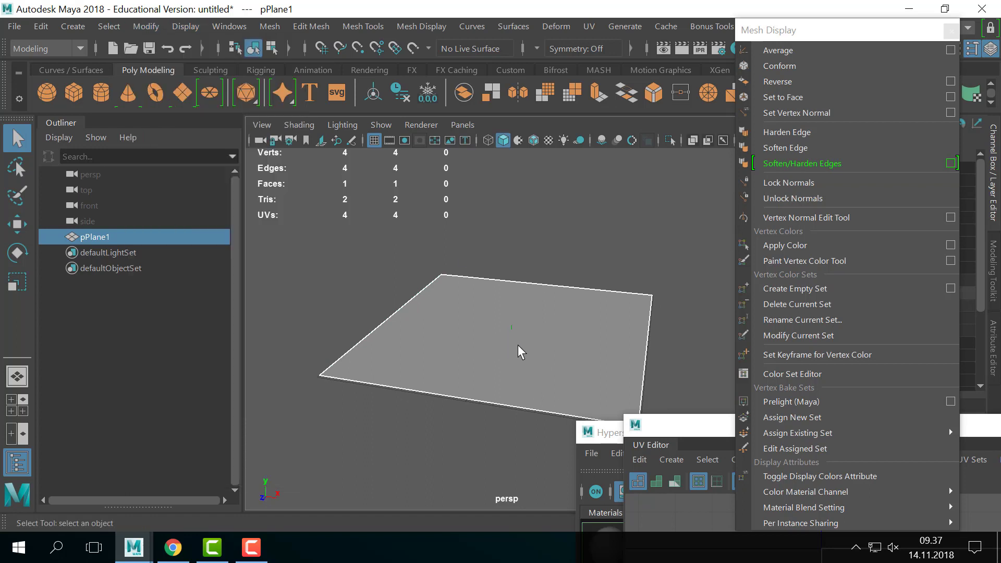
{"action": "scroll", "coordinate": [515, 331], "scroll_direction": "up", "scroll_amount": 3}
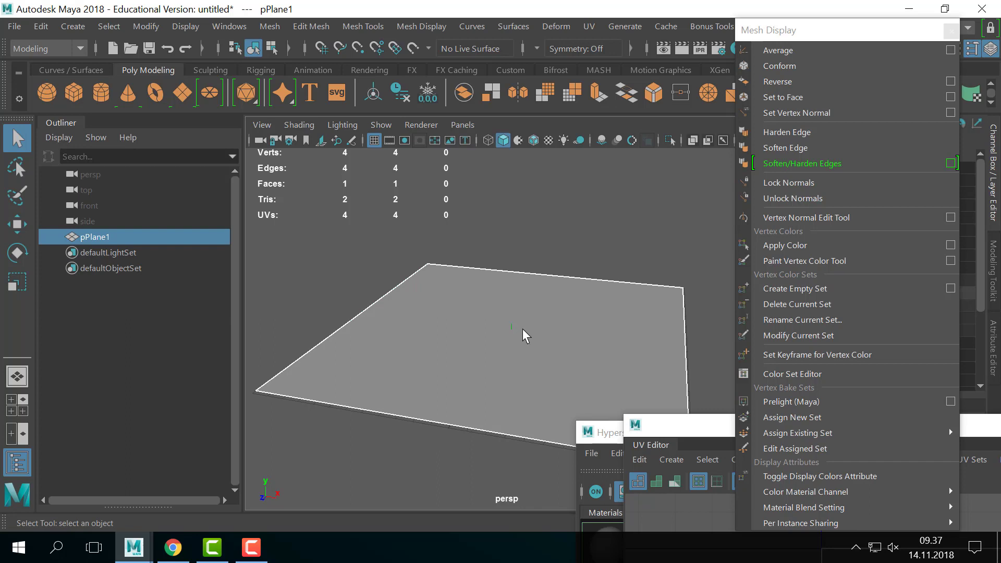
{"action": "scroll", "coordinate": [523, 329], "scroll_direction": "up", "scroll_amount": 2}
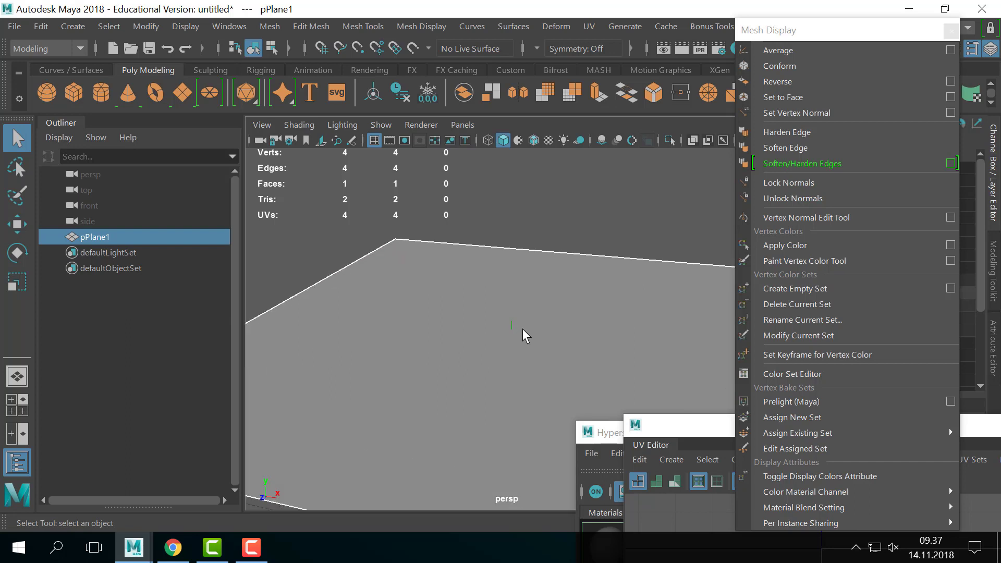
{"action": "scroll", "coordinate": [523, 329], "scroll_direction": "down", "scroll_amount": 2}
{"action": "scroll", "coordinate": [523, 329], "scroll_direction": "up", "scroll_amount": 1}
{"action": "scroll", "coordinate": [522, 328], "scroll_direction": "down", "scroll_amount": 2}
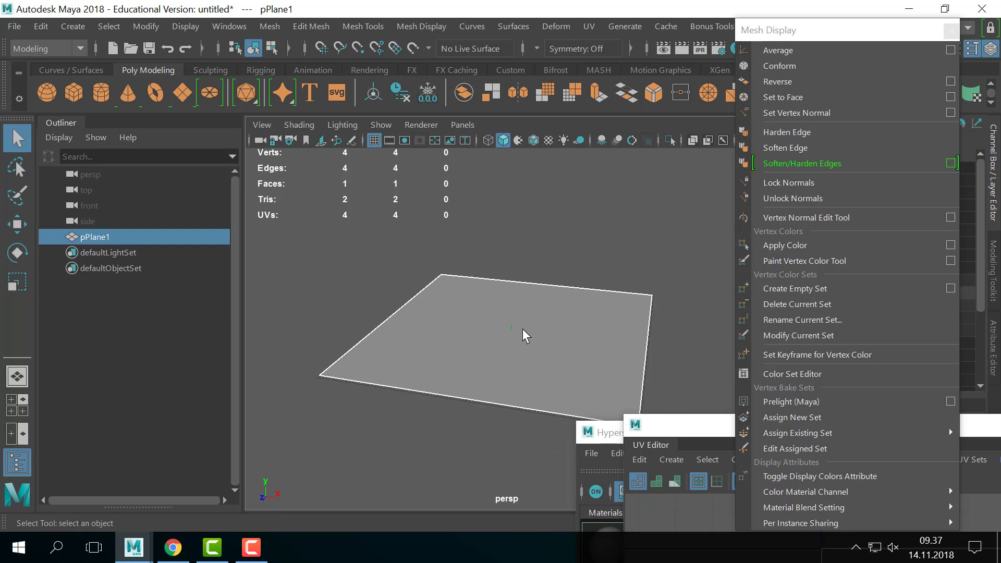
{"action": "scroll", "coordinate": [523, 328], "scroll_direction": "up", "scroll_amount": 1}
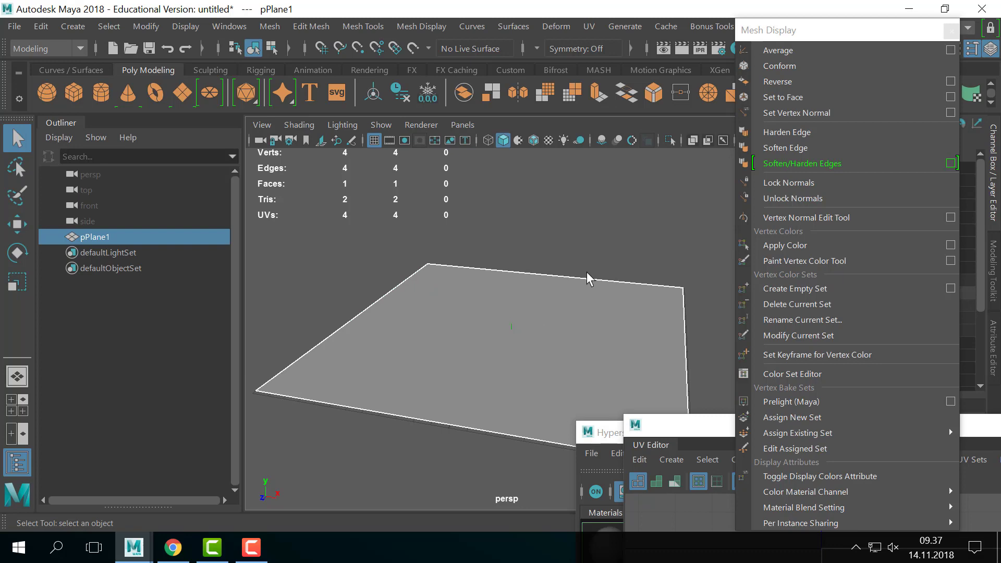
- Pick an option from the Display menu, then close the floating Mesh Display panel
{"action": "left_click", "coordinate": [184, 25]}
{"action": "mouse_move", "coordinate": [163, 27]}
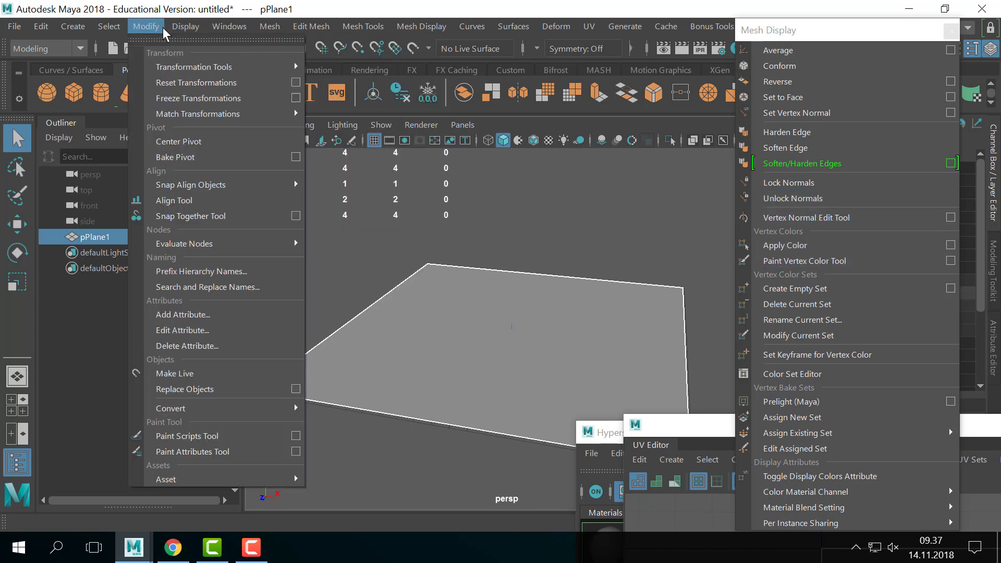
{"action": "mouse_move", "coordinate": [247, 226]}
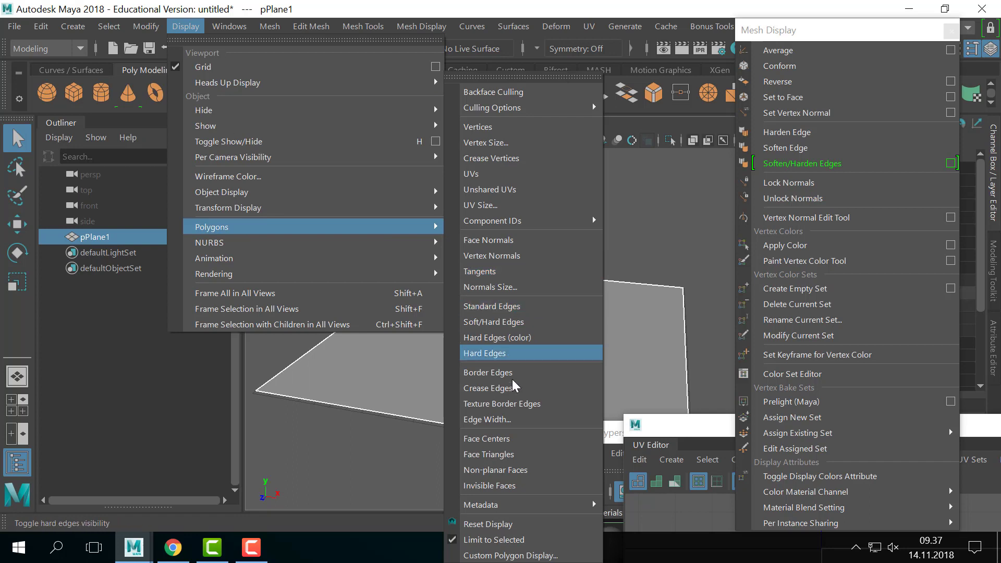
{"action": "left_click", "coordinate": [509, 240]}
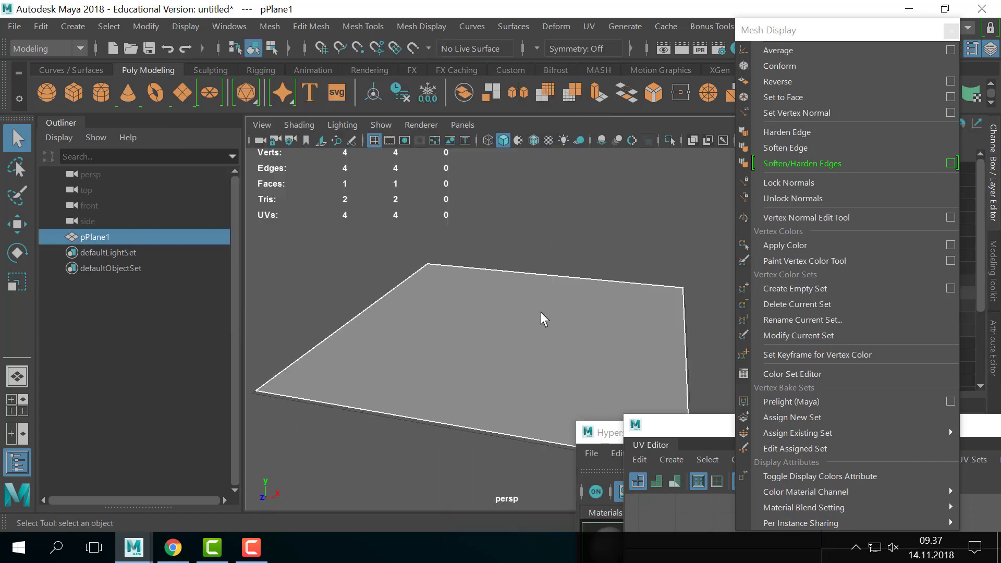
{"action": "left_click_drag", "start_coordinate": [522, 298], "coordinate": [512, 301], "text": "alt"}
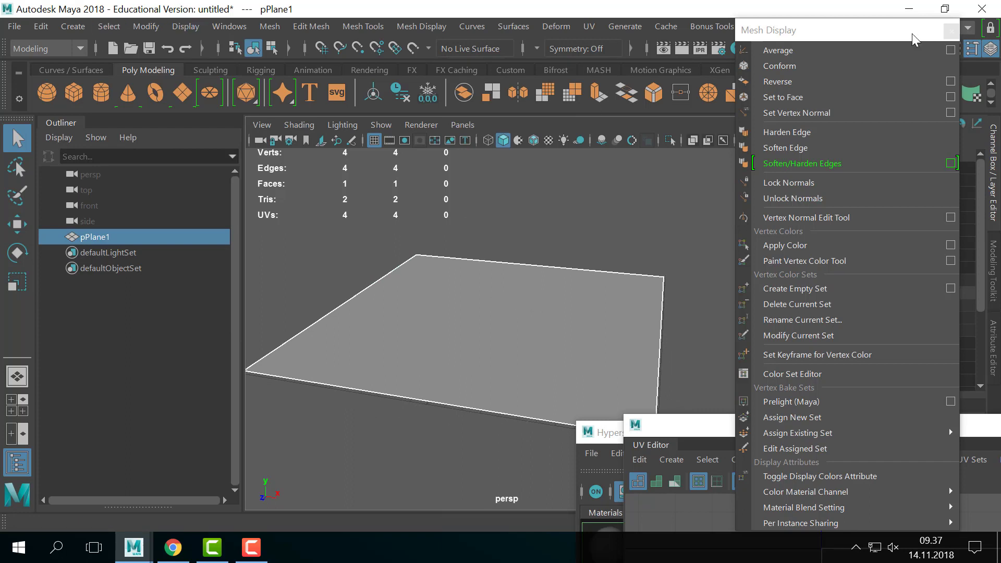
{"action": "left_click", "coordinate": [952, 31]}
- Create a polygon sphere and scale it uniformly to 2.377
{"action": "left_click", "coordinate": [73, 28]}
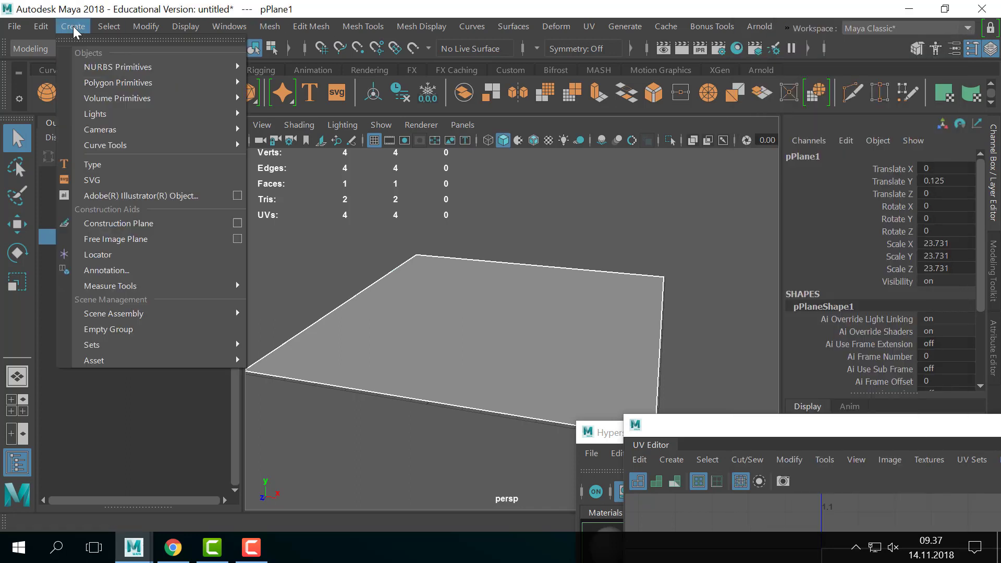
{"action": "left_click", "coordinate": [73, 28]}
{"action": "left_click", "coordinate": [46, 93]}
{"action": "key", "text": "w"}
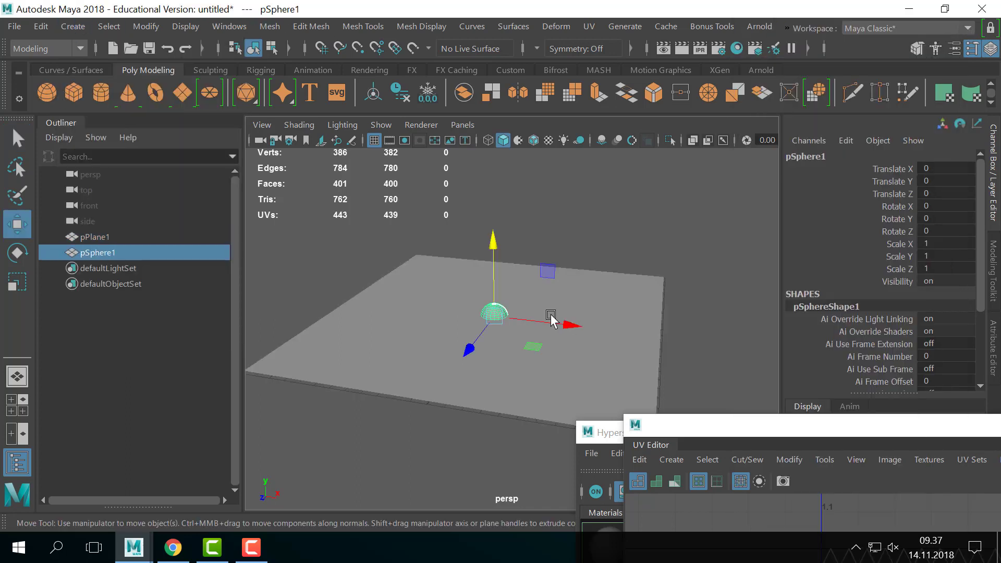
{"action": "key", "text": "r"}
{"action": "left_click_drag", "start_coordinate": [506, 320], "coordinate": [529, 340]}
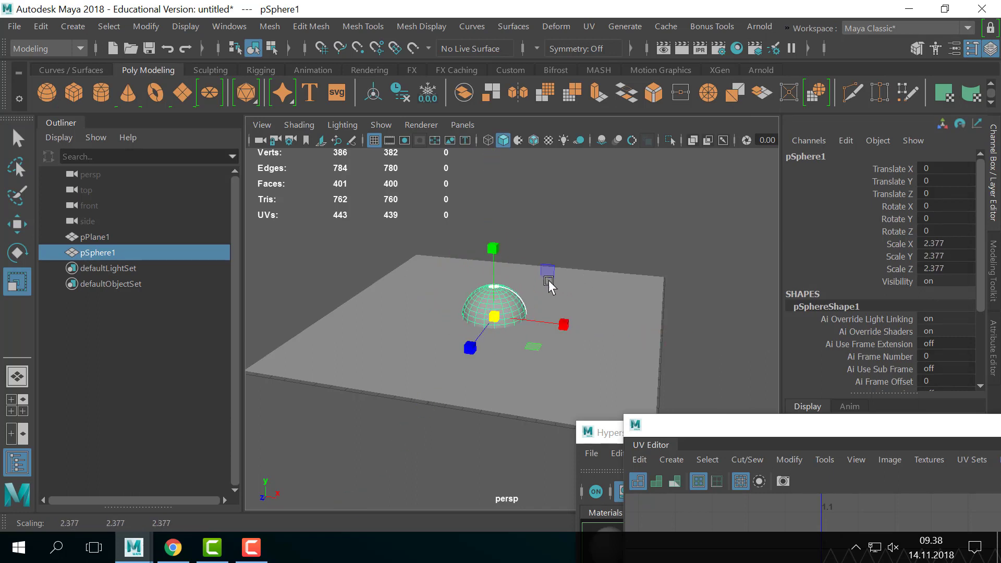
{"action": "middle_click_drag", "start_coordinate": [550, 281], "coordinate": [554, 251], "text": "alt"}
{"action": "left_click_drag", "start_coordinate": [554, 247], "coordinate": [520, 240], "text": "alt"}
- Delete the sphere's lower half of faces to leave a dome, then reselect it as an object
{"action": "key", "text": "w"}
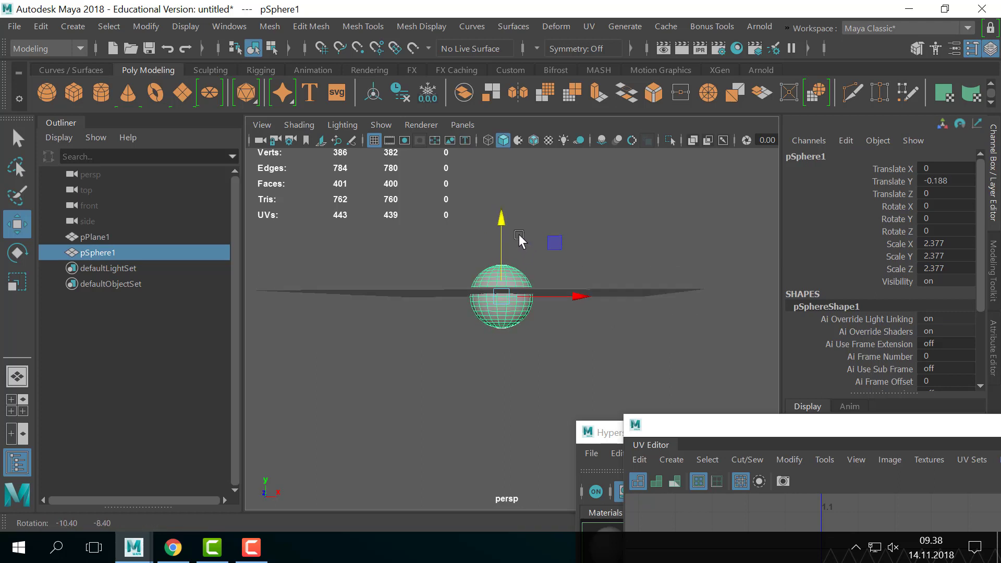
{"action": "right_click_drag", "start_coordinate": [510, 309], "coordinate": [511, 127]}
{"action": "left_click_drag", "start_coordinate": [371, 426], "coordinate": [621, 307]}
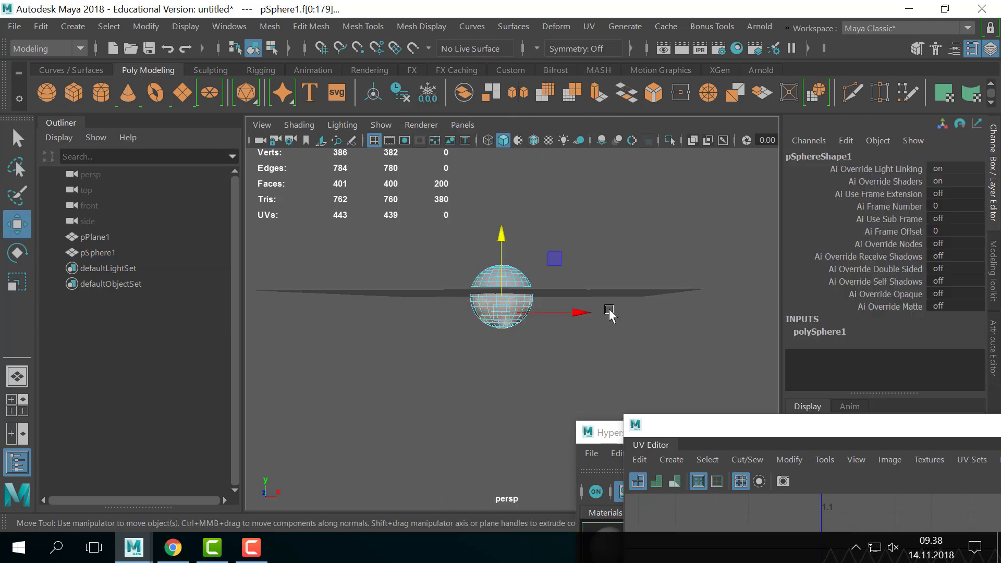
{"action": "key", "text": "Delete"}
{"action": "right_click_drag", "start_coordinate": [505, 105], "coordinate": [578, 68]}
{"action": "left_click", "coordinate": [503, 273]}
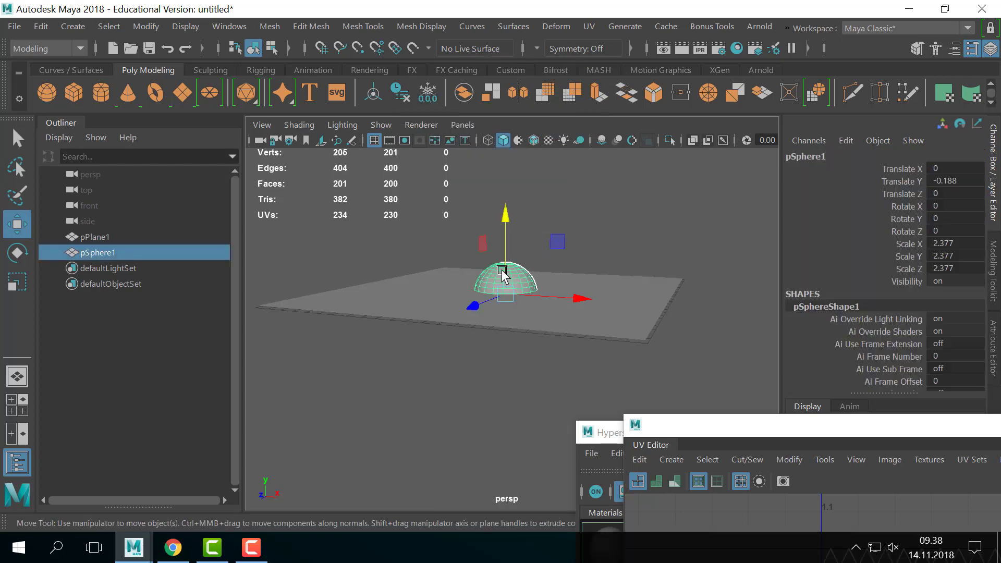
- Raise the dome to sit on the plane and flatten it to Scale Y 1.508
{"action": "left_click_drag", "start_coordinate": [573, 294], "coordinate": [526, 236], "text": "alt"}
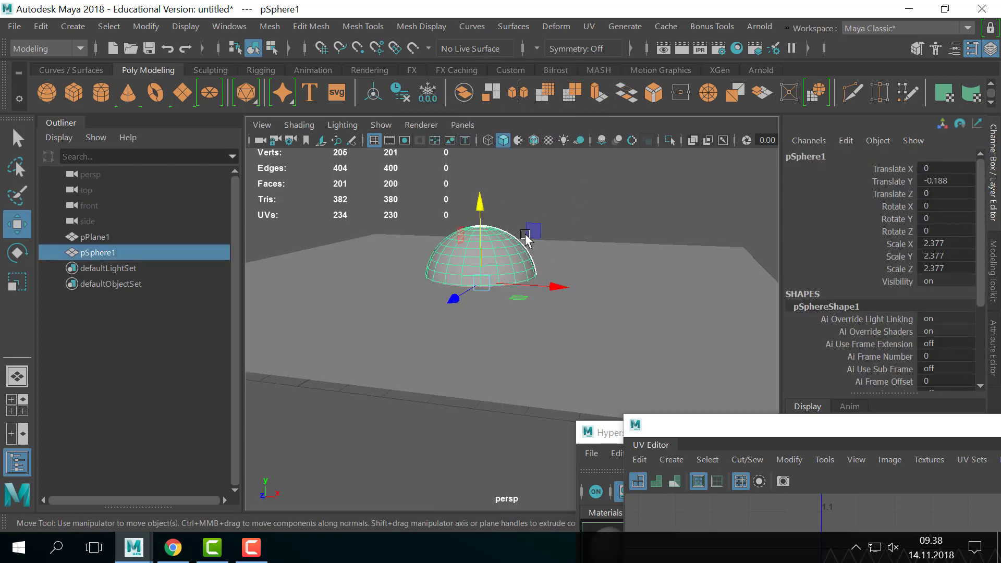
{"action": "left_click_drag", "start_coordinate": [480, 204], "coordinate": [481, 198]}
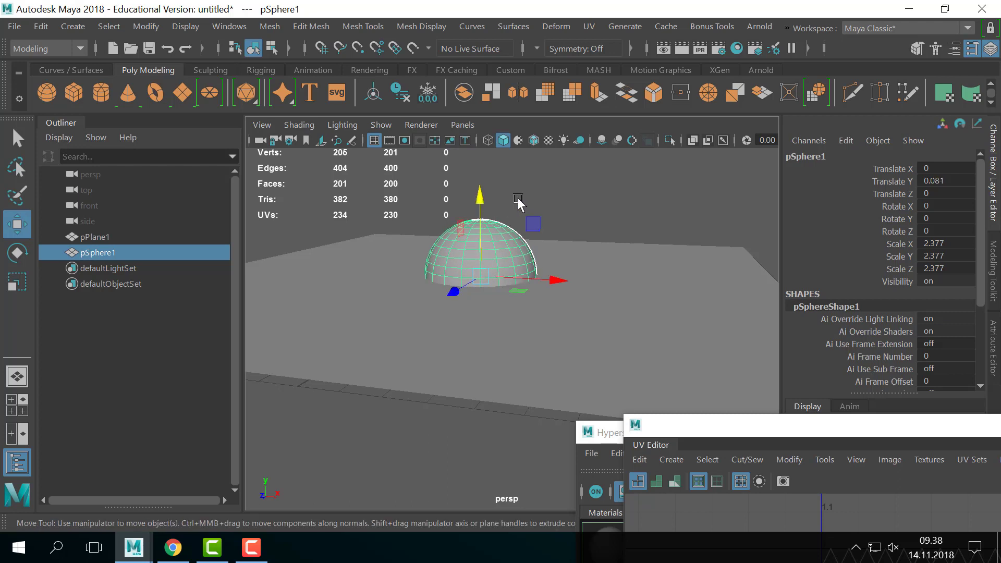
{"action": "left_click", "coordinate": [523, 204]}
{"action": "scroll", "coordinate": [530, 252], "scroll_direction": "down", "scroll_amount": 4}
{"action": "left_click_drag", "start_coordinate": [530, 252], "coordinate": [527, 275], "text": "alt"}
{"action": "left_click", "coordinate": [515, 285]}
{"action": "key", "text": "r"}
{"action": "left_click_drag", "start_coordinate": [492, 228], "coordinate": [496, 253]}
- Duplicate the flattened dome, move the copy along X and rotate it 90 degrees around Z
{"action": "left_click", "coordinate": [553, 202]}
{"action": "left_click_drag", "start_coordinate": [553, 202], "coordinate": [551, 322], "text": "alt"}
{"action": "left_click", "coordinate": [507, 309]}
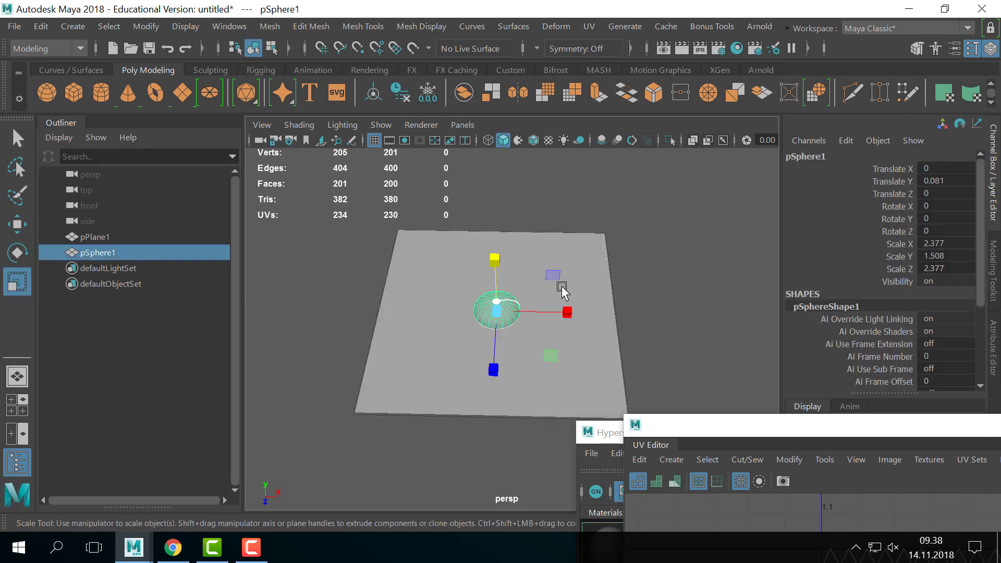
{"action": "scroll", "coordinate": [470, 308], "scroll_direction": "up", "scroll_amount": 5}
{"action": "scroll", "coordinate": [447, 313], "scroll_direction": "down", "scroll_amount": 5}
{"action": "left_click_drag", "start_coordinate": [446, 316], "coordinate": [546, 264], "text": "alt"}
{"action": "key", "text": "ctrl+d"}
{"action": "key", "text": "w"}
{"action": "key", "text": "e"}
{"action": "scroll", "coordinate": [539, 292], "scroll_direction": "up", "scroll_amount": 4}
{"action": "key", "text": "e"}
{"action": "left_click_drag", "start_coordinate": [489, 253], "coordinate": [720, 353]}
- Check both domes from below and above the plane, then select the plane
{"action": "left_click", "coordinate": [667, 323]}
{"action": "left_click_drag", "start_coordinate": [667, 324], "coordinate": [569, 293], "text": "alt"}
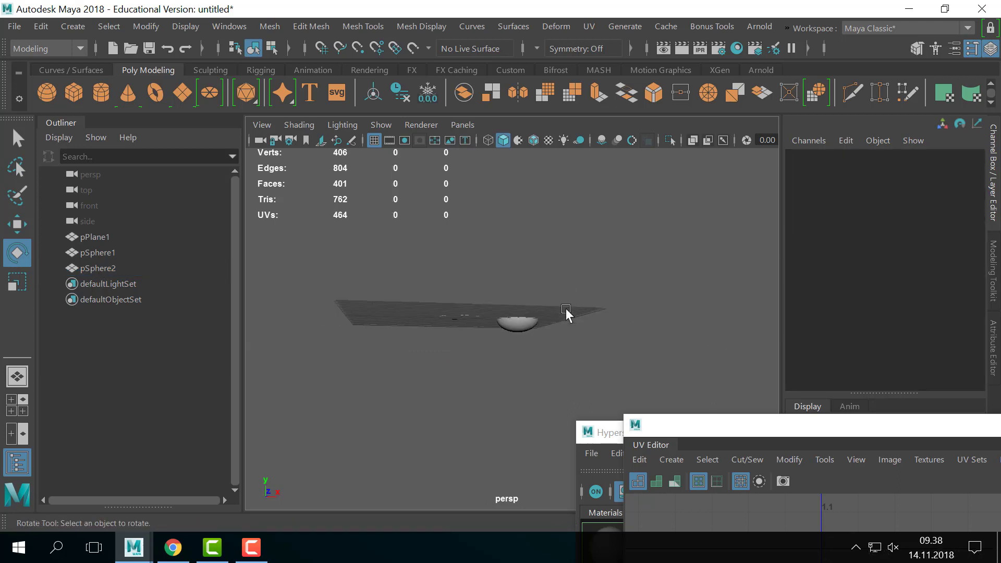
{"action": "left_click_drag", "start_coordinate": [566, 314], "coordinate": [647, 336], "text": "alt"}
{"action": "left_click", "coordinate": [496, 331]}
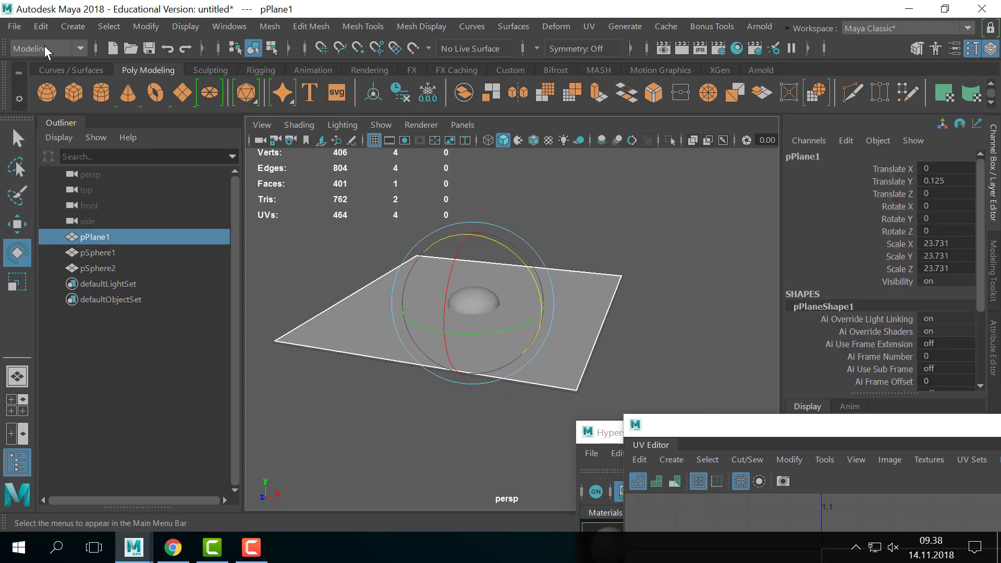
- Reselect pPlane1 and bring the UV Editor window up over the viewport
{"action": "left_click", "coordinate": [640, 386]}
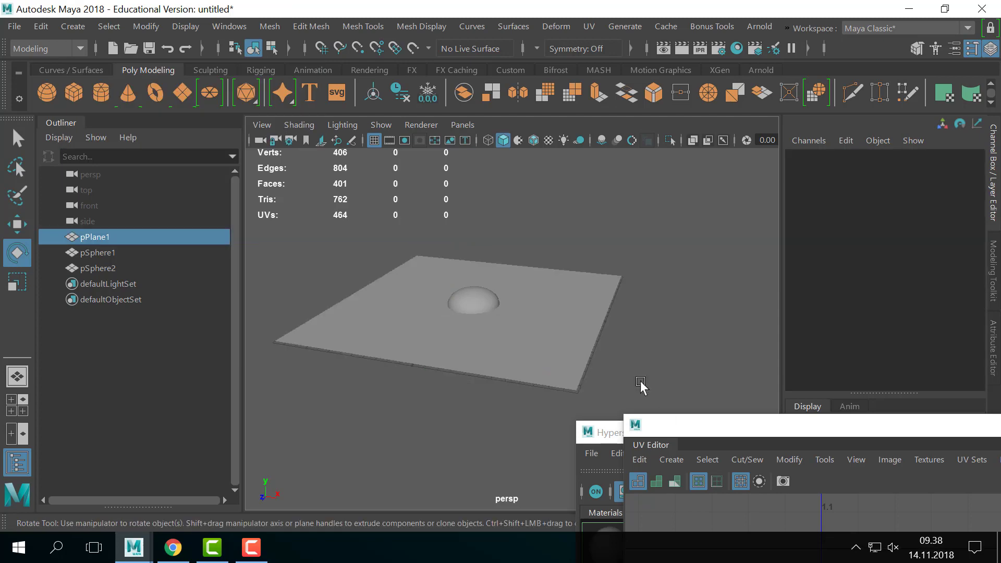
{"action": "key", "text": "ctrl+z"}
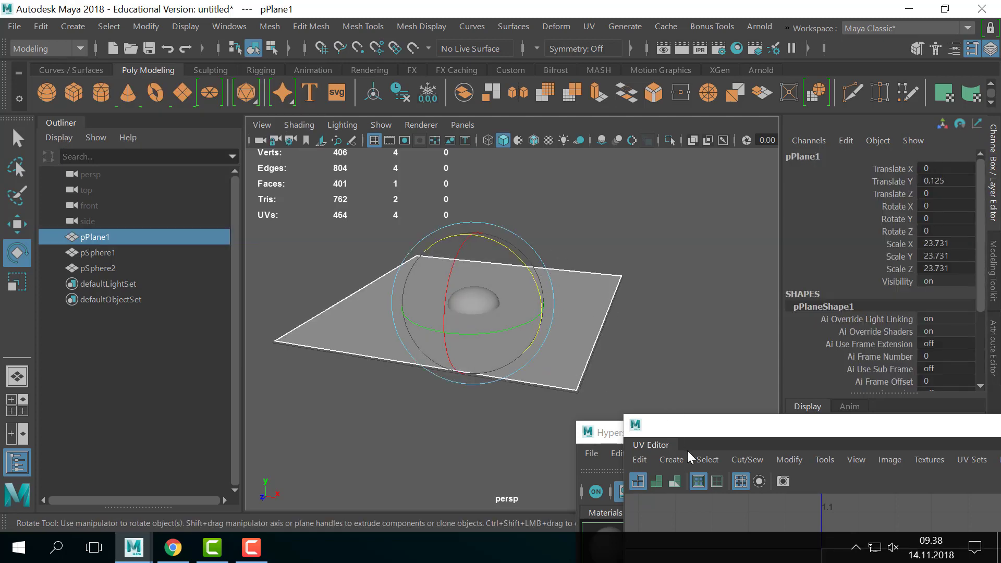
{"action": "left_click_drag", "start_coordinate": [774, 426], "coordinate": [500, 60]}
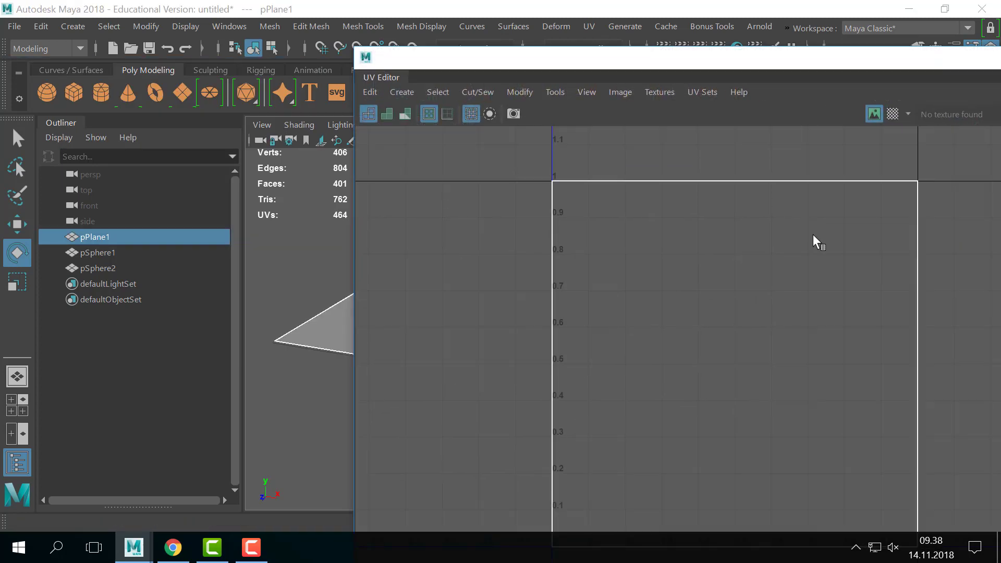
{"action": "right_click_drag", "start_coordinate": [782, 273], "coordinate": [725, 330], "text": "alt"}
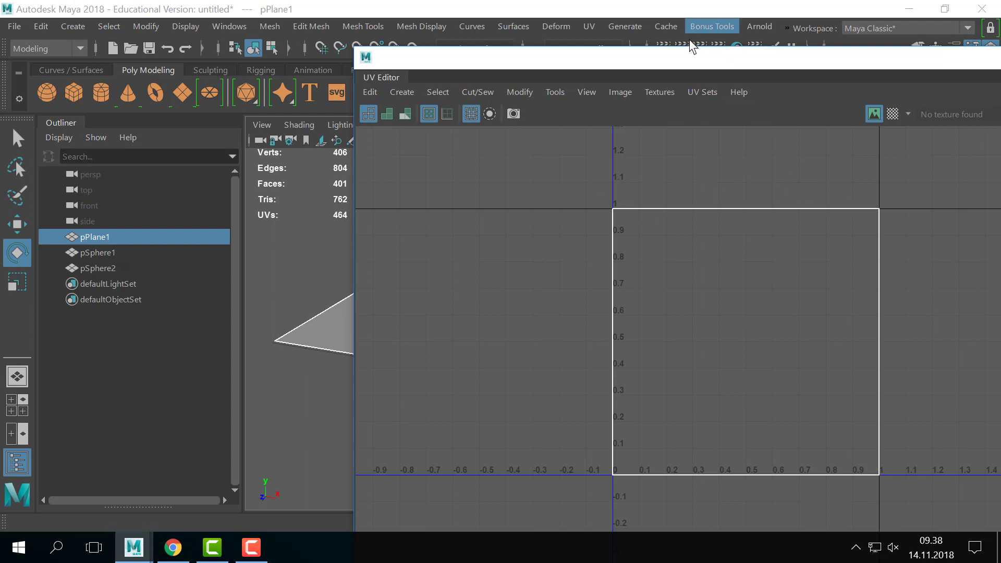
{"action": "left_click_drag", "start_coordinate": [693, 55], "coordinate": [688, 40]}
- Pan and zoom to confirm the plane's UV square fills 0–1, then move the editor aside
{"action": "middle_click_drag", "start_coordinate": [838, 305], "coordinate": [740, 261], "text": "alt"}
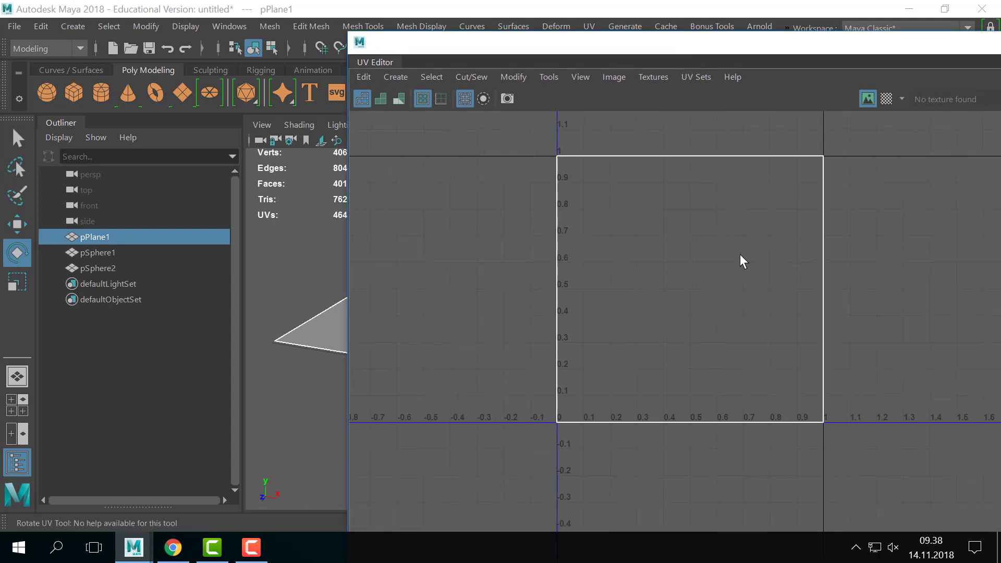
{"action": "right_click_drag", "start_coordinate": [740, 261], "coordinate": [785, 270], "text": "alt"}
{"action": "middle_click_drag", "start_coordinate": [577, 163], "coordinate": [574, 193], "text": "alt"}
{"action": "right_click_drag", "start_coordinate": [574, 193], "coordinate": [586, 181], "text": "alt"}
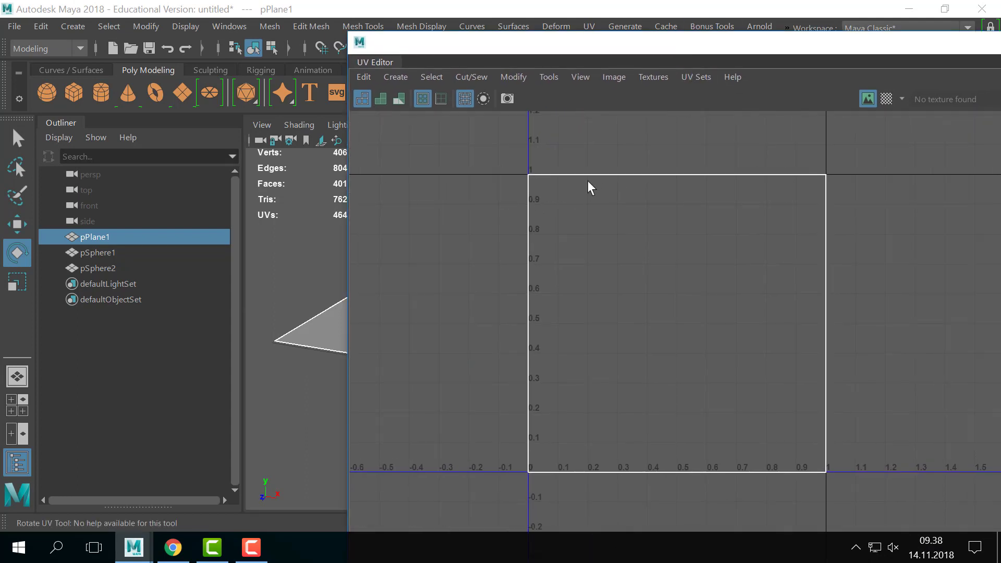
{"action": "middle_click_drag", "start_coordinate": [544, 172], "coordinate": [548, 159], "text": "alt"}
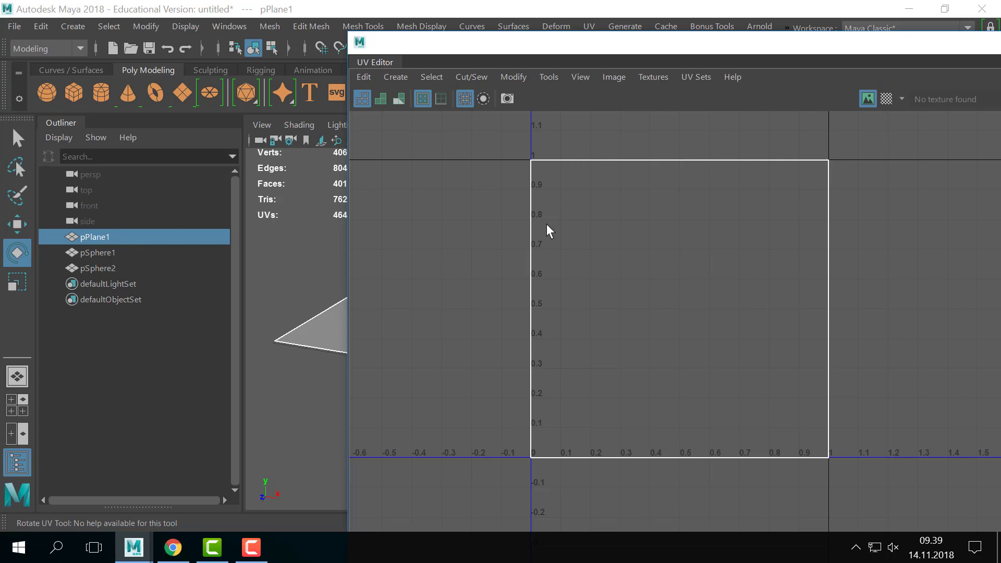
{"action": "left_click_drag", "start_coordinate": [494, 55], "coordinate": [836, 227]}
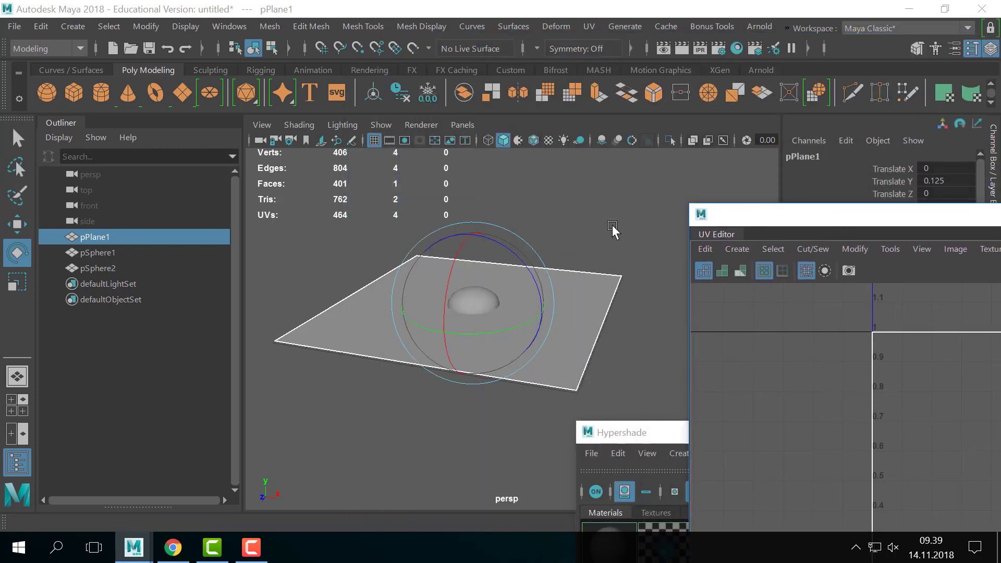
- Select the plane as bake target and switch the menu set to Rendering
{"action": "left_click", "coordinate": [660, 245]}
{"action": "key", "text": "ctrl+z"}
{"action": "left_click_drag", "start_coordinate": [751, 213], "coordinate": [830, 204]}
{"action": "left_click", "coordinate": [644, 220]}
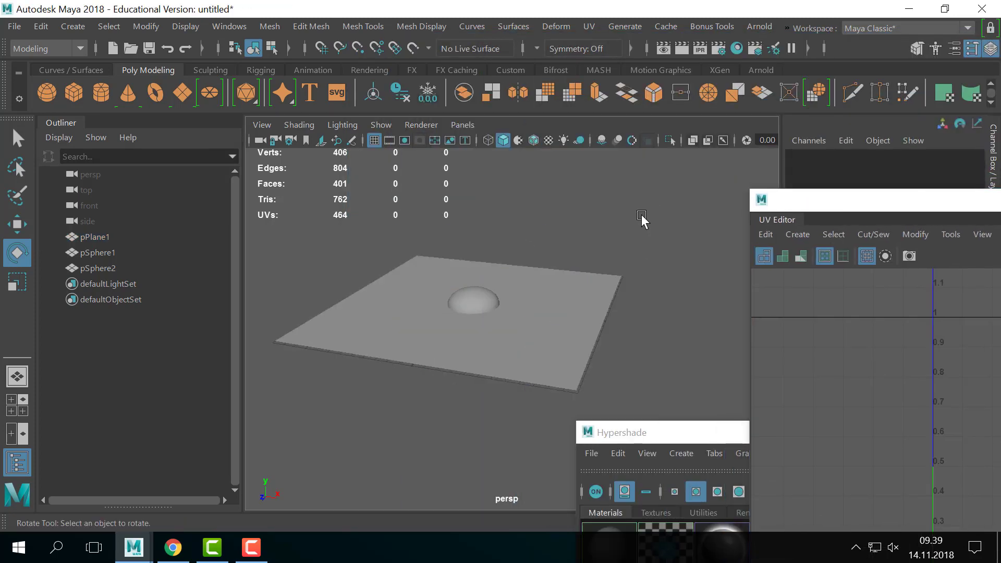
{"action": "middle_click_drag", "start_coordinate": [632, 276], "coordinate": [640, 271], "text": "alt"}
{"action": "left_click", "coordinate": [621, 284]}
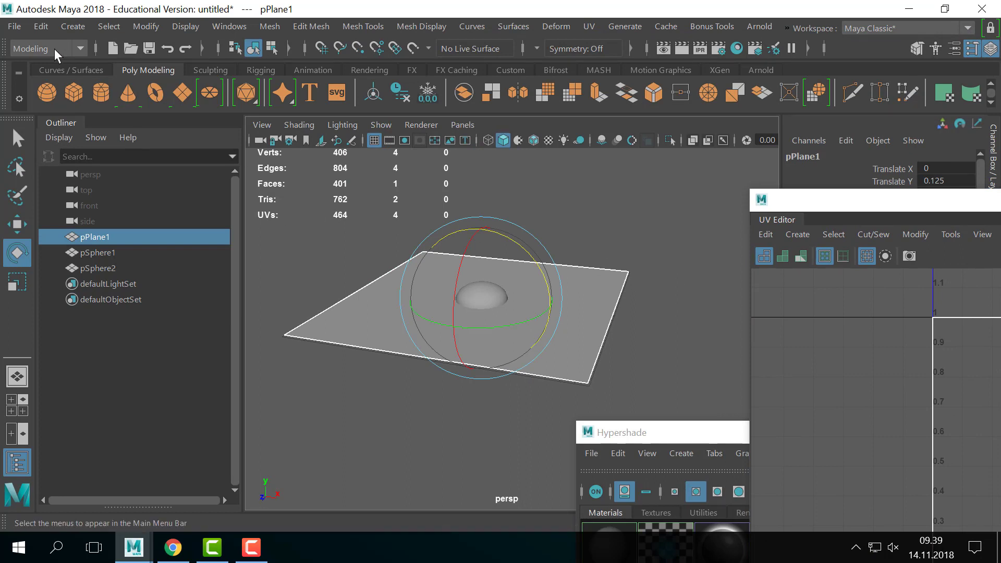
{"action": "left_click", "coordinate": [39, 50]}
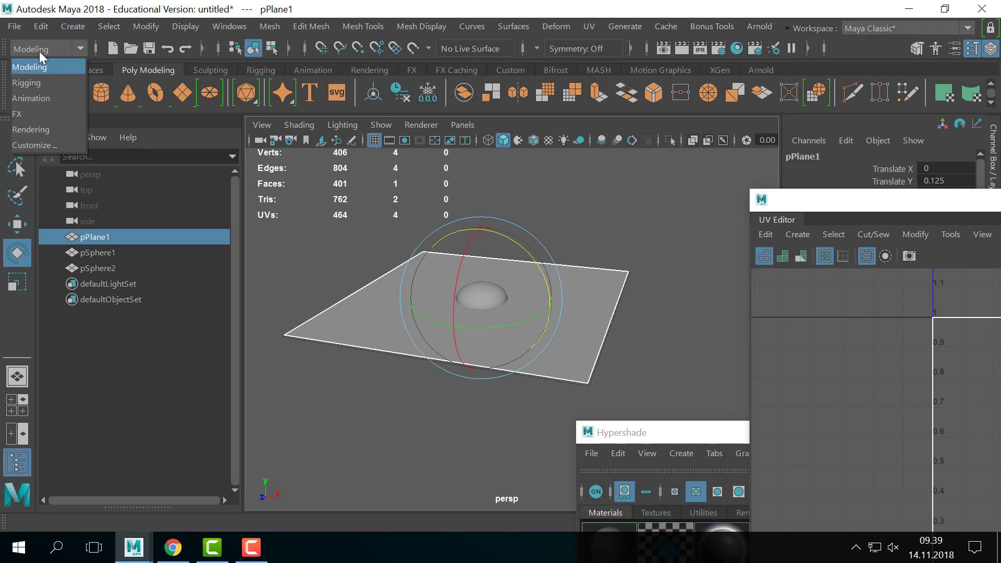
{"action": "left_click", "coordinate": [51, 131]}
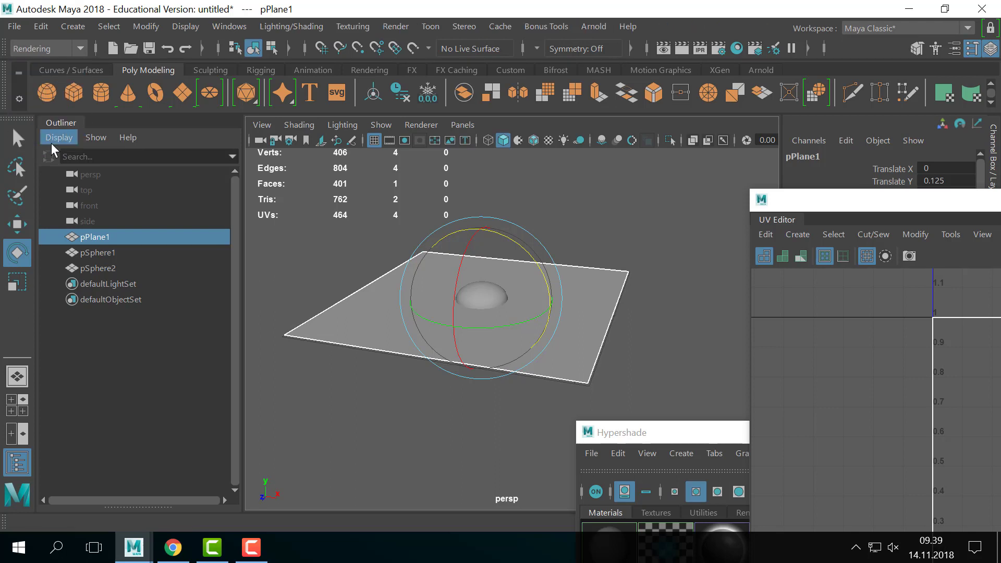
- Open Lighting/Shading > Transfer Maps, enlarge it, expand Source Meshes and clear all target meshes
{"action": "left_click", "coordinate": [292, 27]}
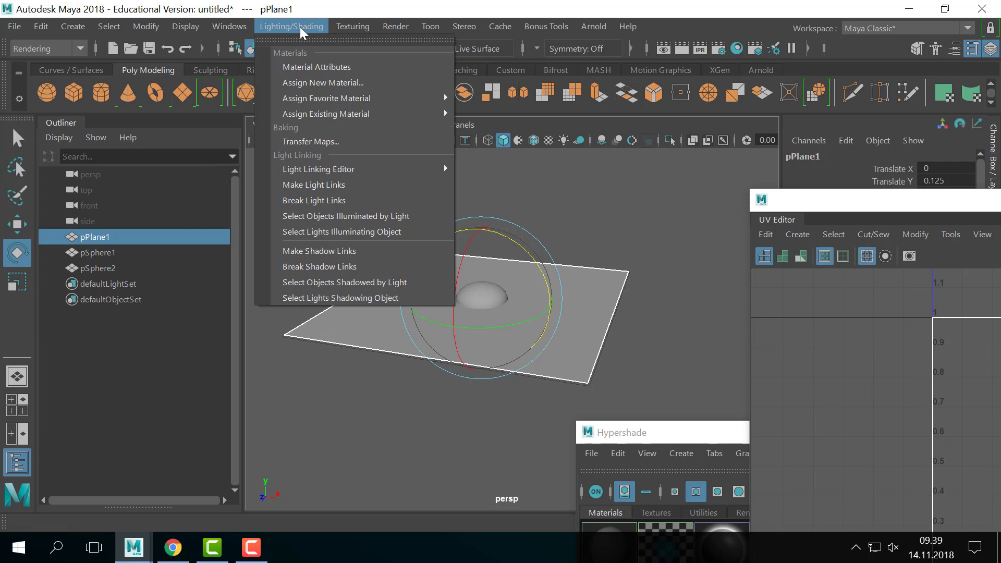
{"action": "left_click", "coordinate": [340, 146]}
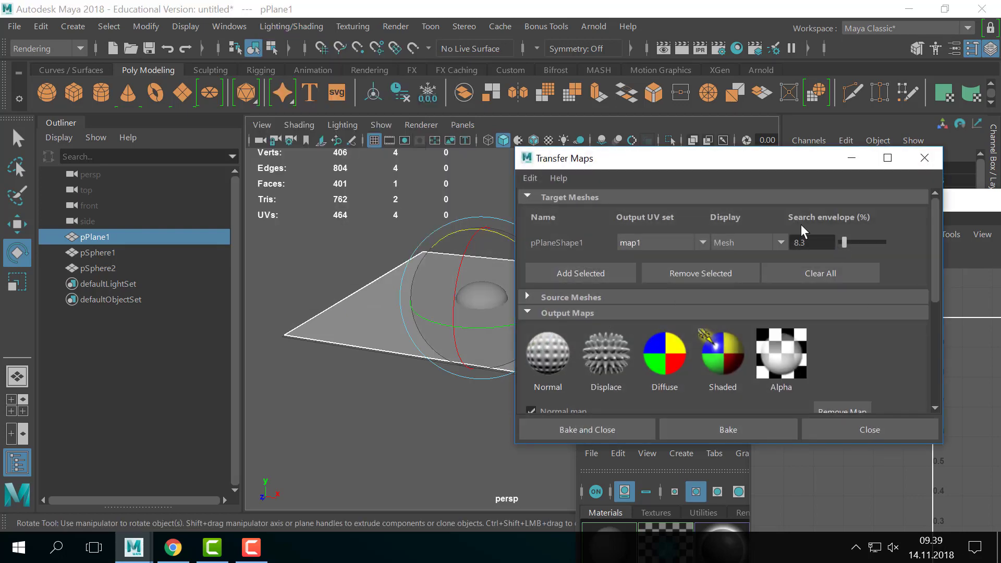
{"action": "left_click_drag", "start_coordinate": [669, 161], "coordinate": [676, 34]}
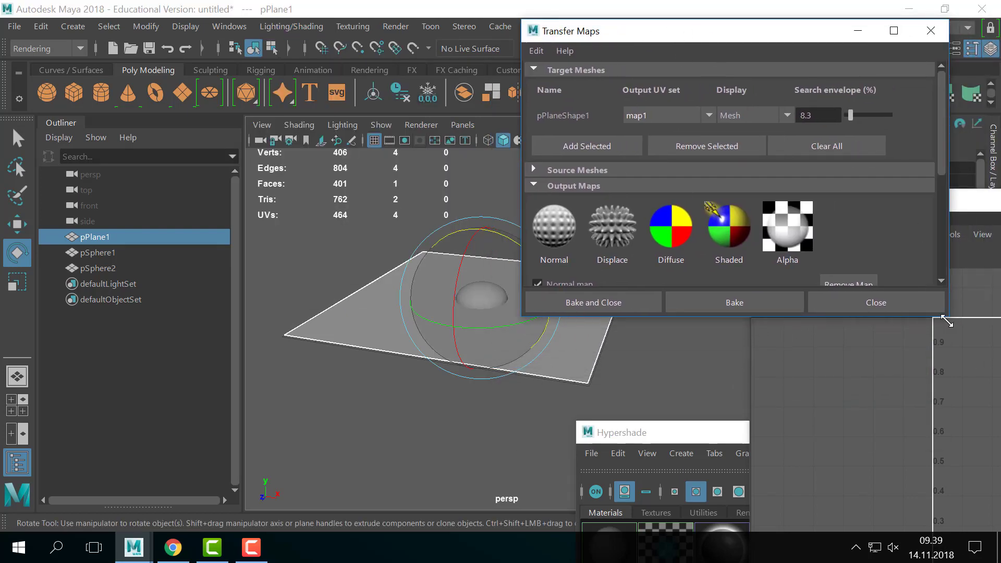
{"action": "left_click_drag", "start_coordinate": [948, 322], "coordinate": [997, 485]}
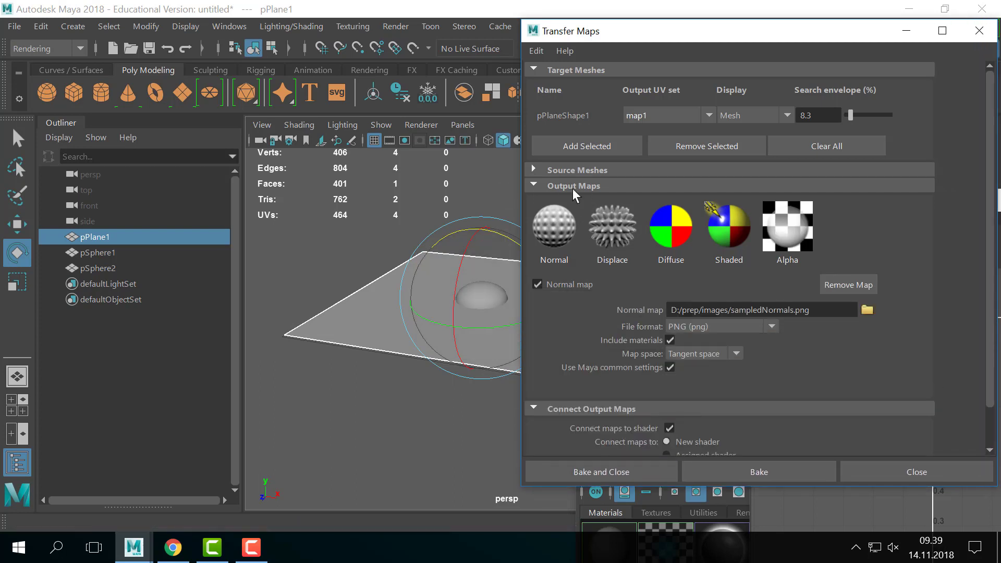
{"action": "left_click", "coordinate": [567, 174]}
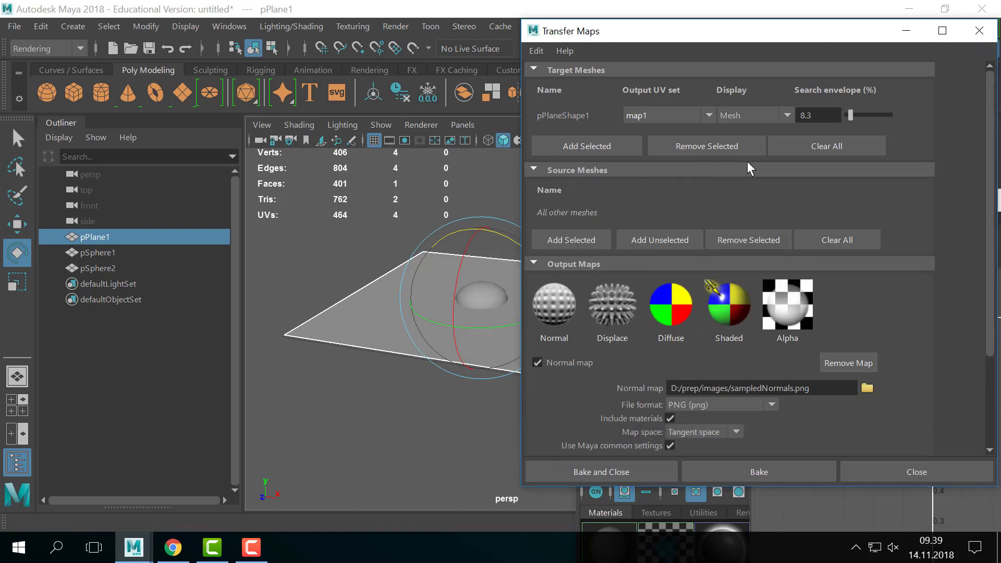
{"action": "left_click", "coordinate": [827, 147]}
{"action": "left_click_drag", "start_coordinate": [622, 26], "coordinate": [763, 62]}
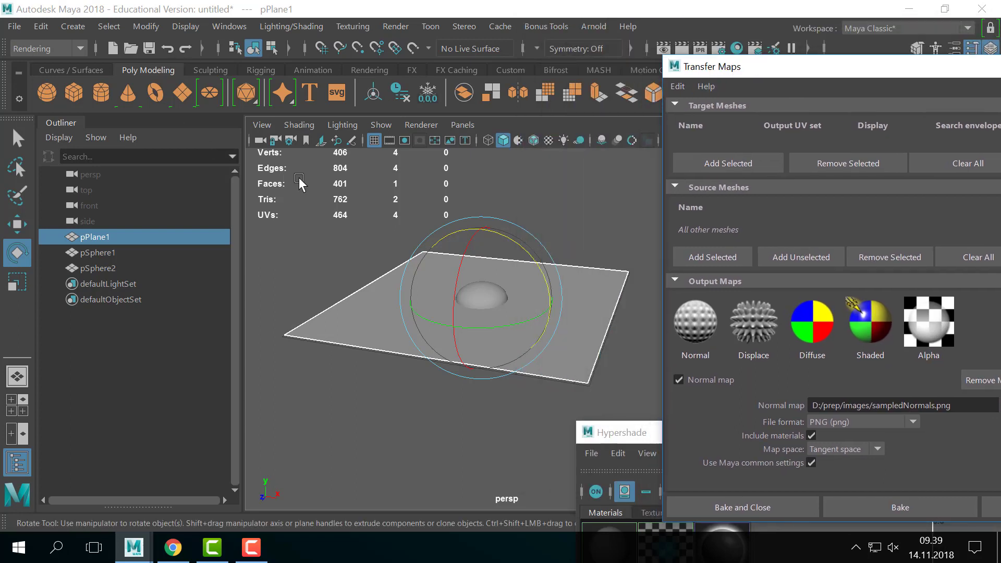
- Create a new project named 181114_CGArt1_Baking with its location set to D:/
{"action": "left_click", "coordinate": [19, 27]}
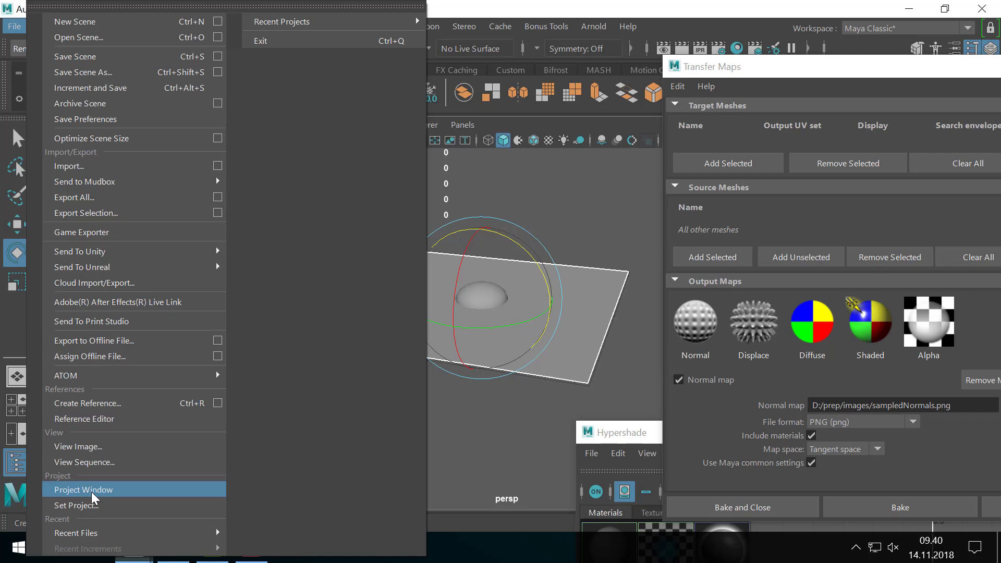
{"action": "left_click", "coordinate": [86, 490]}
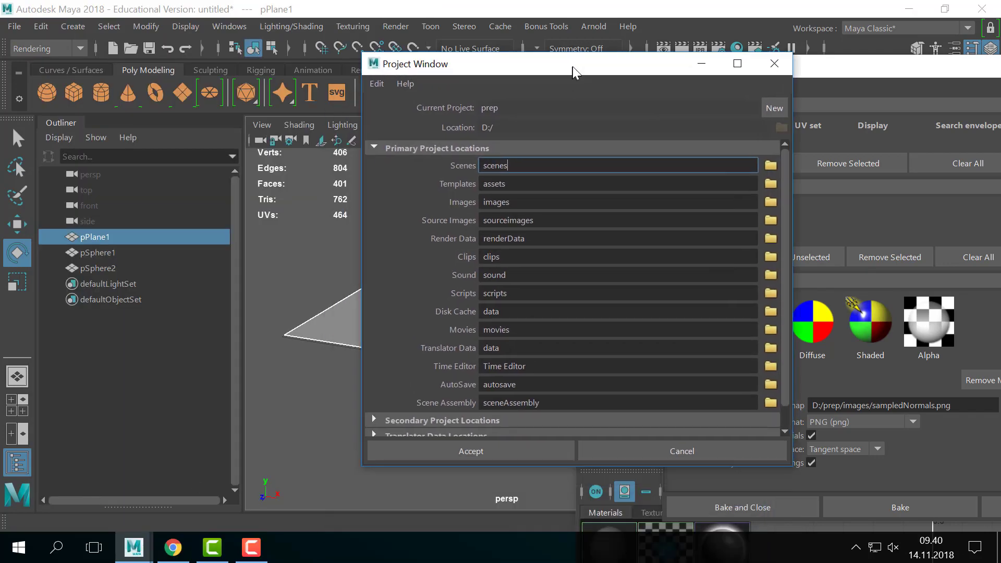
{"action": "left_click", "coordinate": [776, 106]}
{"action": "left_click", "coordinate": [782, 125]}
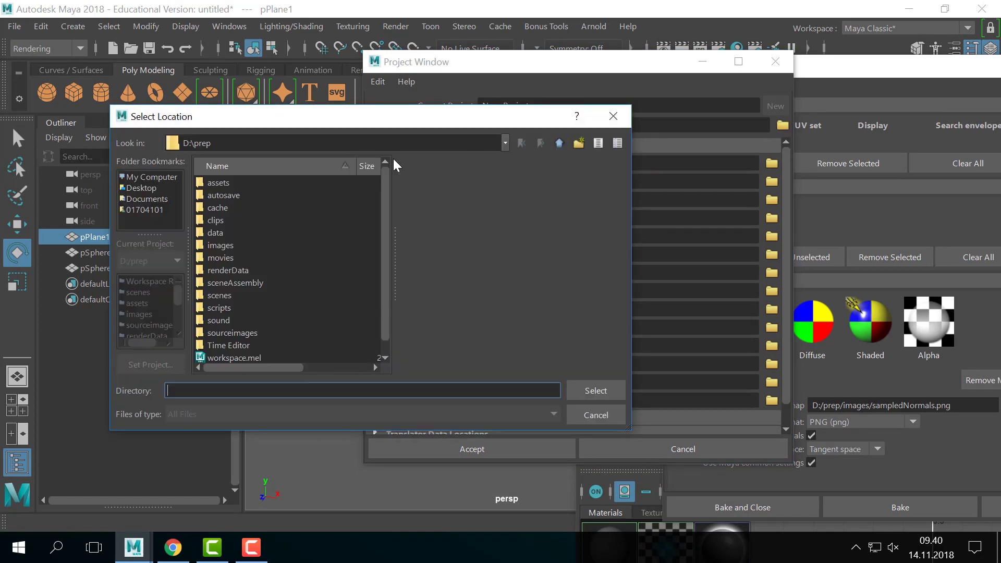
{"action": "left_click", "coordinate": [157, 178]}
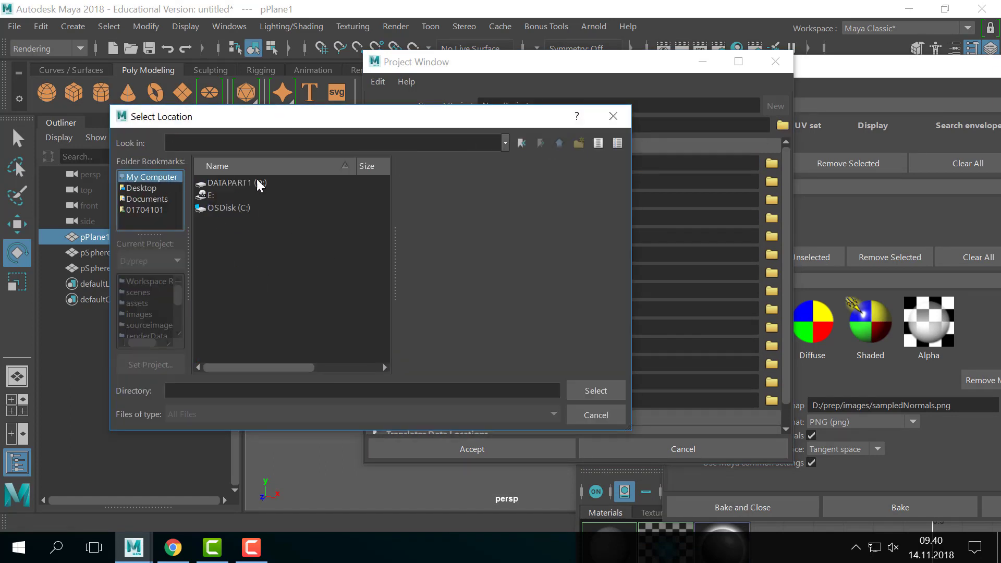
{"action": "double_click", "coordinate": [256, 209]}
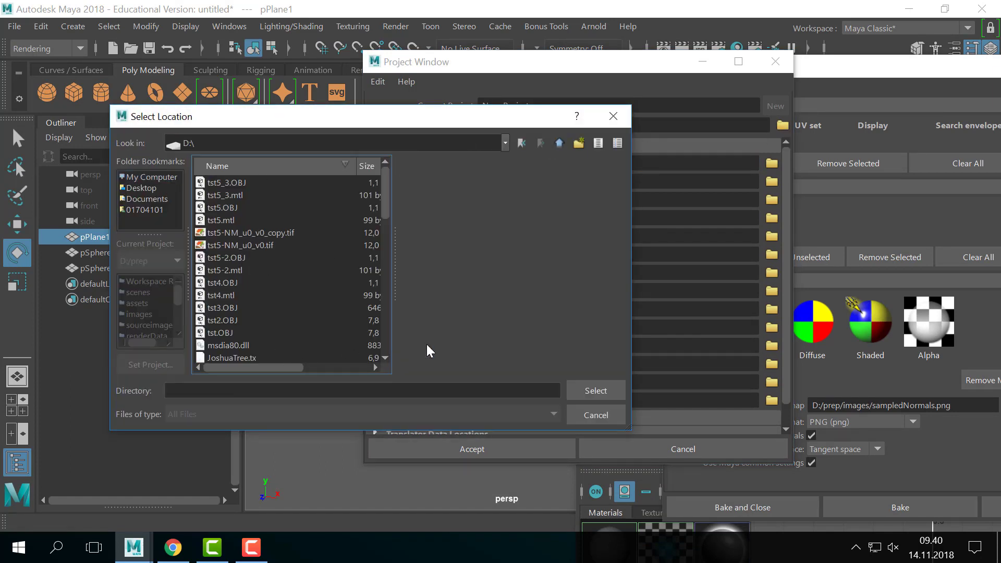
{"action": "left_click", "coordinate": [598, 390]}
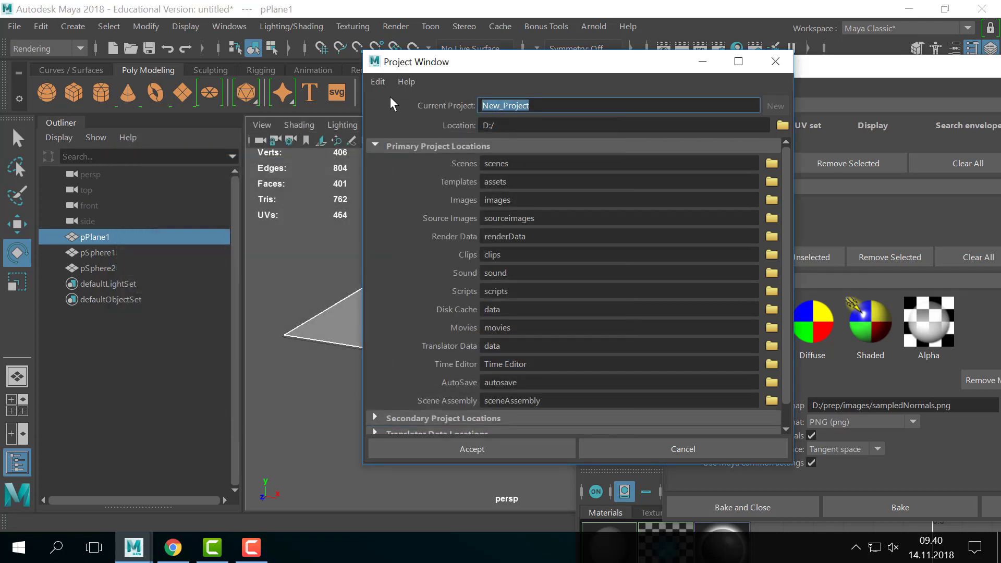
{"action": "type", "text": "18"}
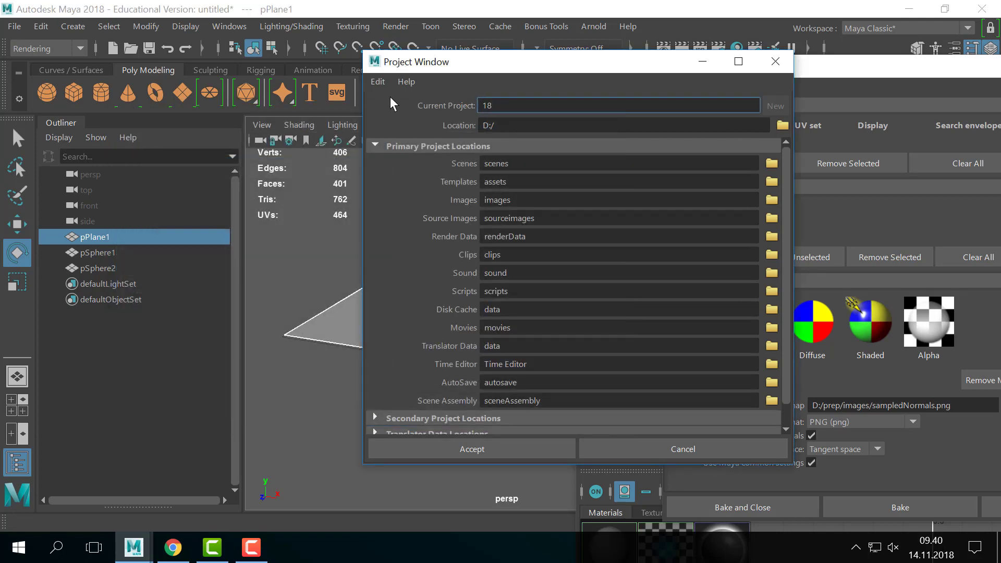
{"action": "type", "text": "1114_CGArt1_Baking"}
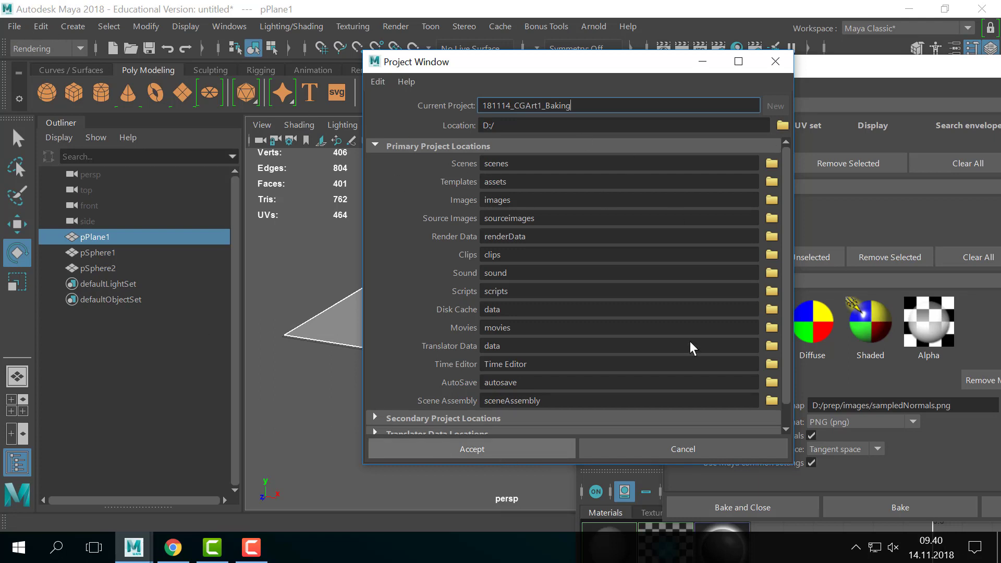
{"action": "left_click", "coordinate": [459, 449]}
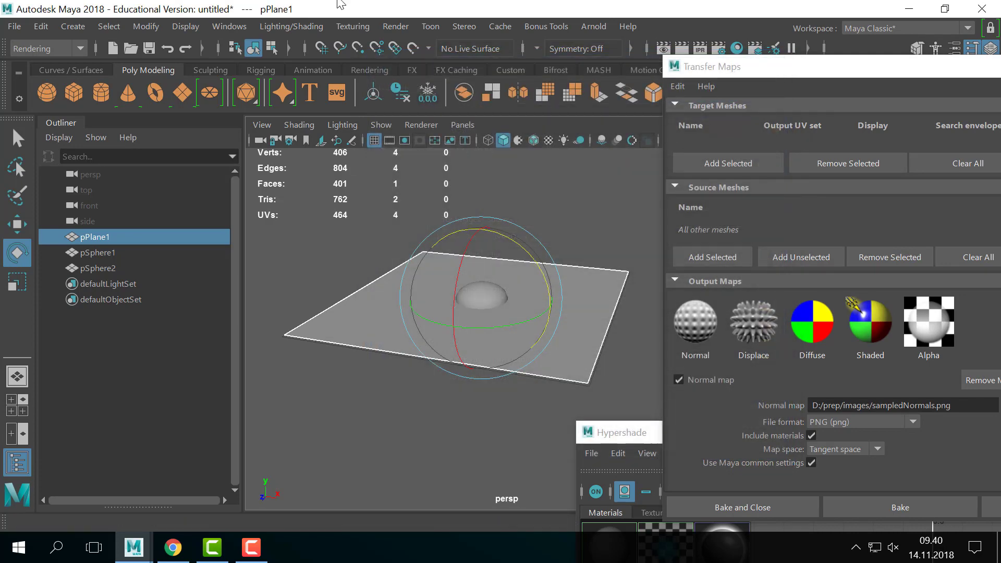
- Save the scene as the Maya ASCII file baking_01.ma
{"action": "left_click", "coordinate": [14, 26]}
{"action": "left_click", "coordinate": [83, 72]}
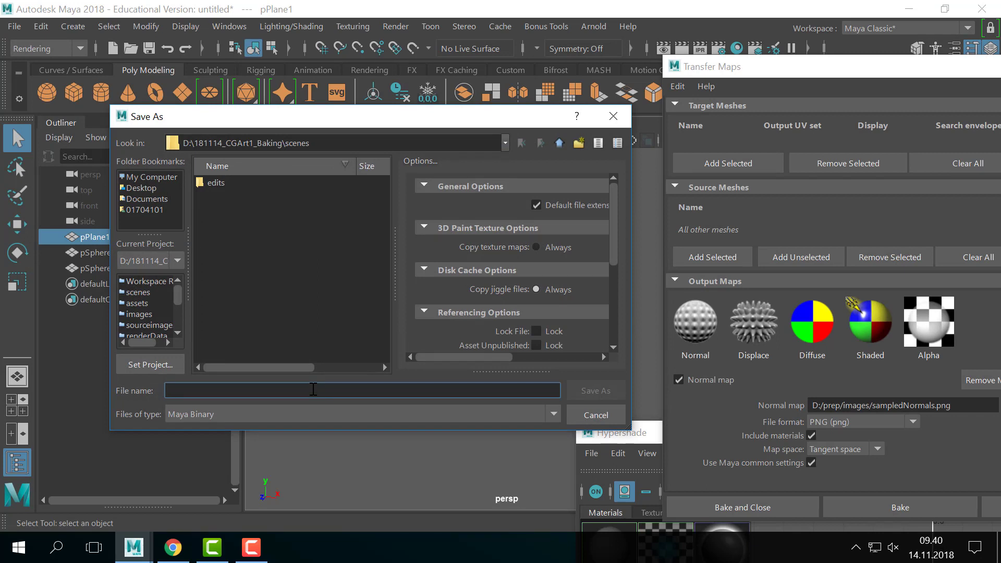
{"action": "left_click", "coordinate": [333, 411]}
{"action": "left_click", "coordinate": [181, 427]}
{"action": "type", "text": "ba"}
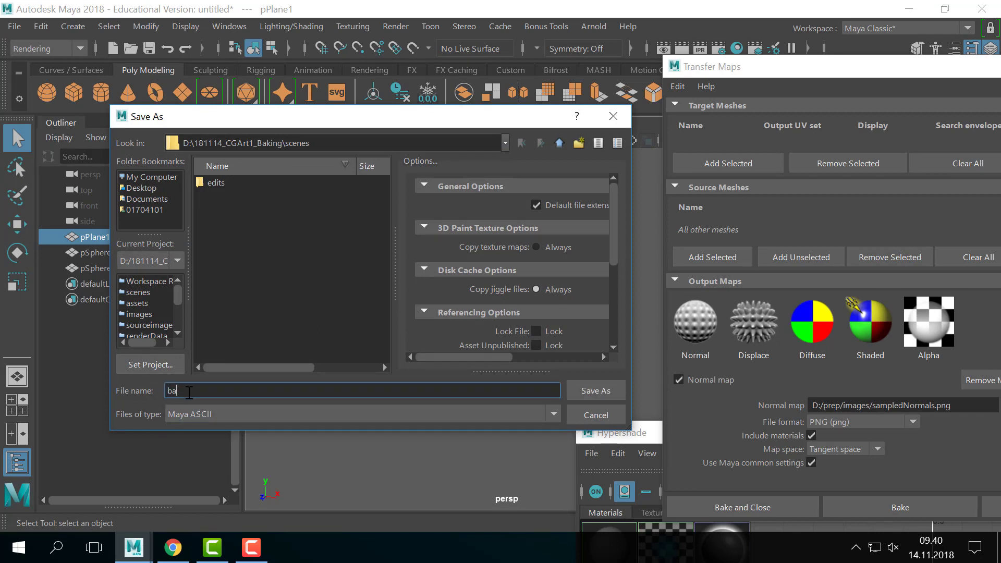
{"action": "type", "text": "king_01"}
{"action": "key", "text": "Return"}
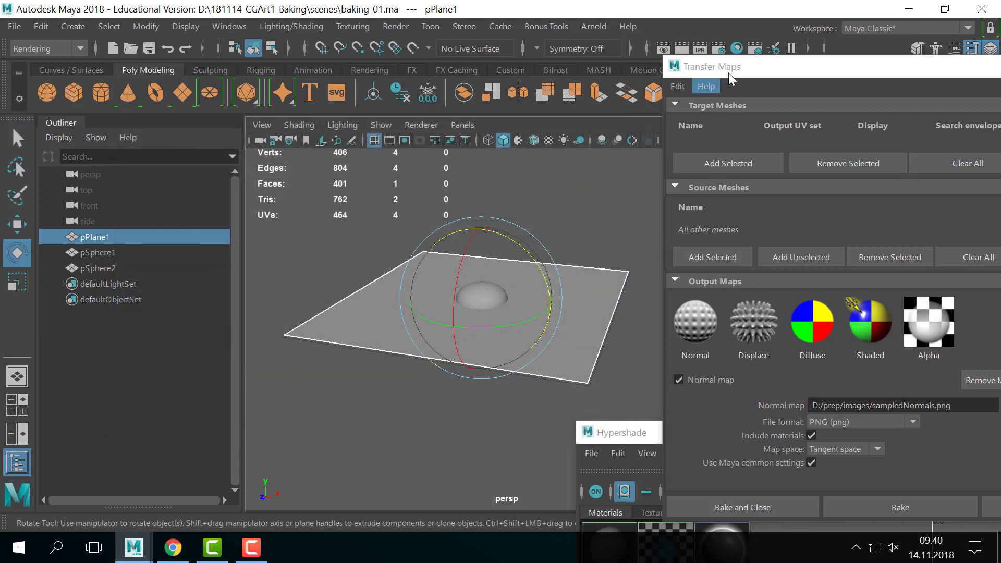
- Add pPlane1 as the Transfer Maps target mesh and set the search envelope to 0.0
{"action": "left_click", "coordinate": [768, 63]}
{"action": "left_click", "coordinate": [575, 189]}
{"action": "left_click_drag", "start_coordinate": [560, 265], "coordinate": [552, 257], "text": "alt"}
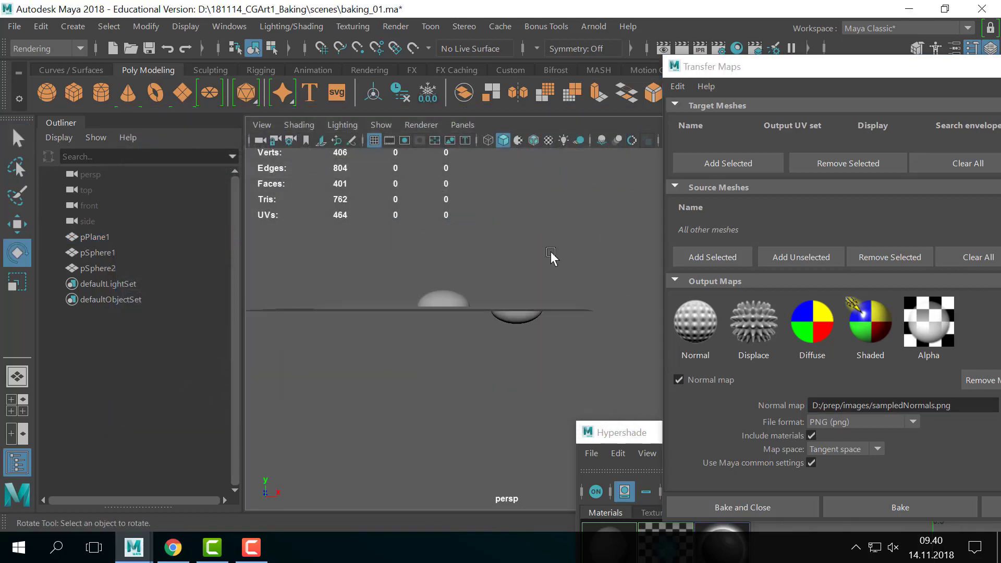
{"action": "left_click_drag", "start_coordinate": [772, 66], "coordinate": [646, 56]}
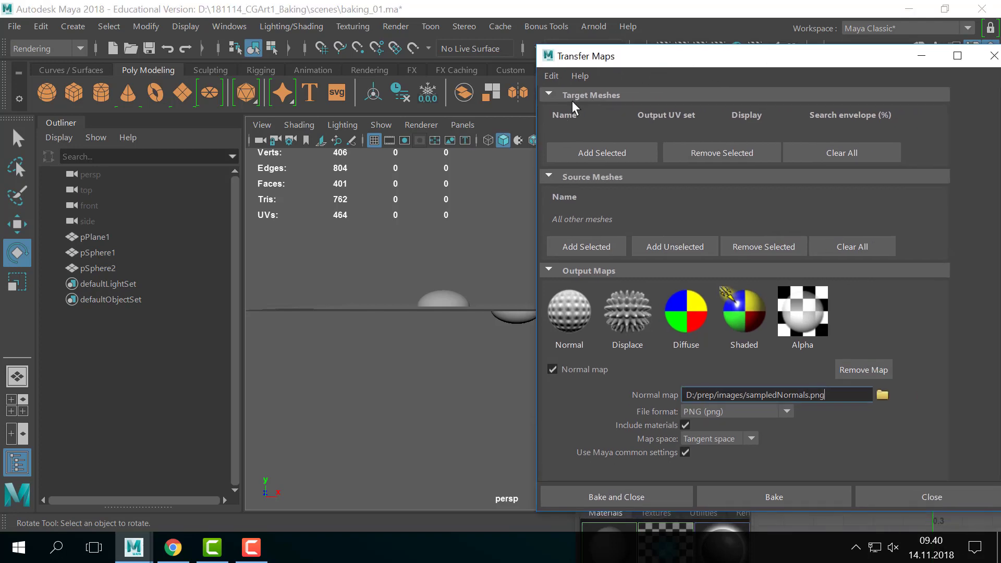
{"action": "left_click_drag", "start_coordinate": [453, 265], "coordinate": [474, 220], "text": "alt"}
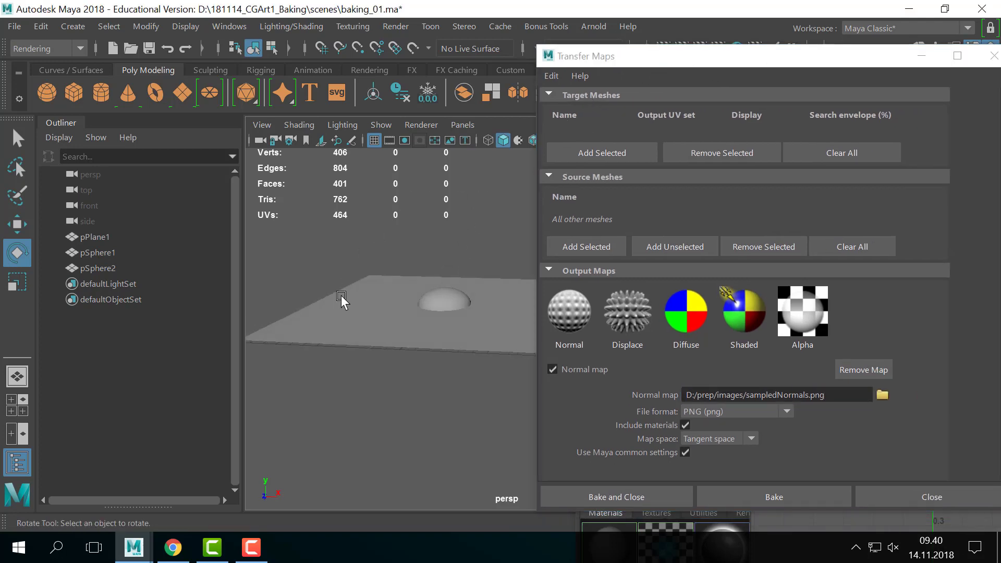
{"action": "left_click_drag", "start_coordinate": [294, 307], "coordinate": [282, 389]}
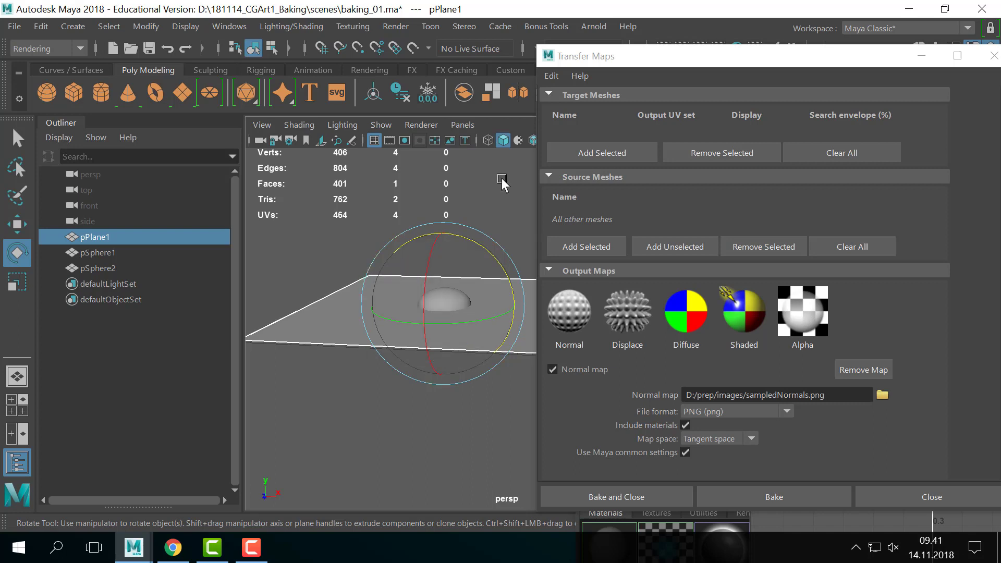
{"action": "left_click", "coordinate": [599, 154]}
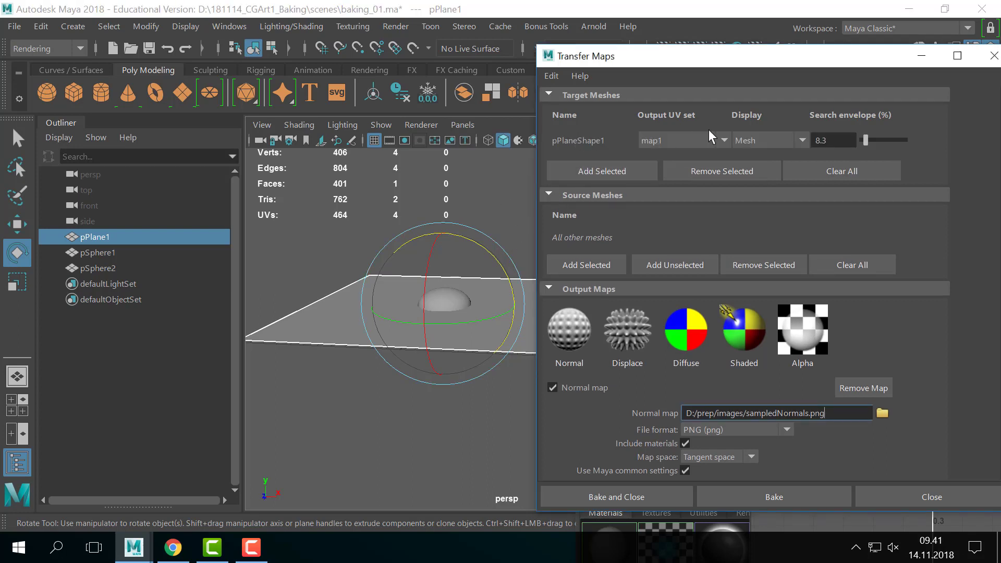
{"action": "left_click_drag", "start_coordinate": [867, 140], "coordinate": [859, 141]}
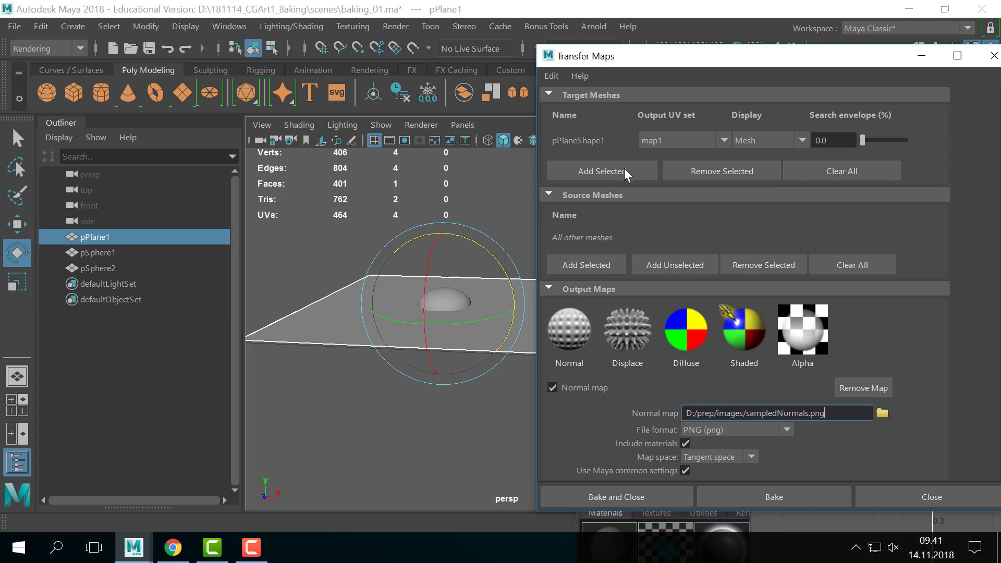
{"action": "left_click_drag", "start_coordinate": [715, 65], "coordinate": [713, 67]}
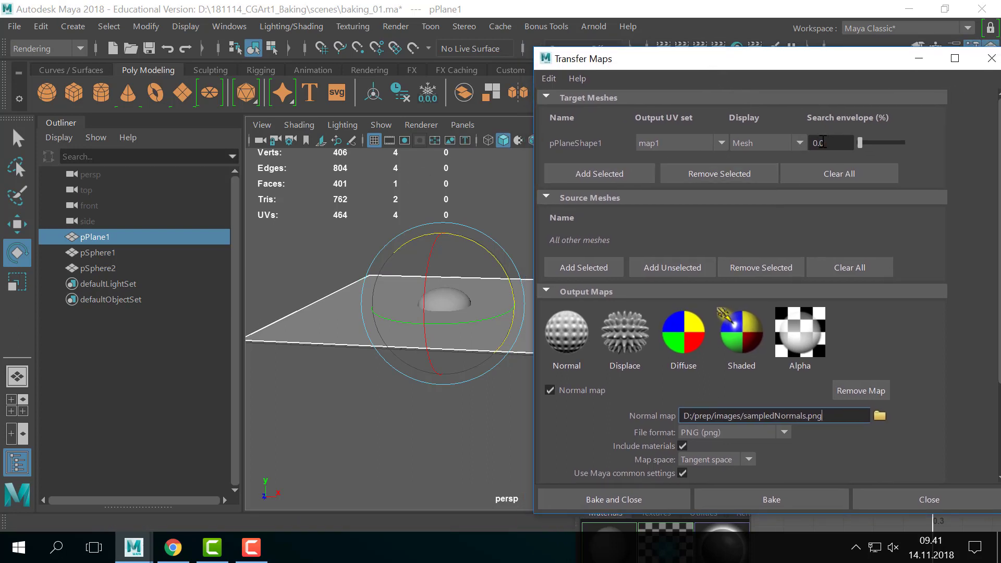
- Select the plane together with pSphere1 and pSphere2
{"action": "left_click", "coordinate": [254, 359]}
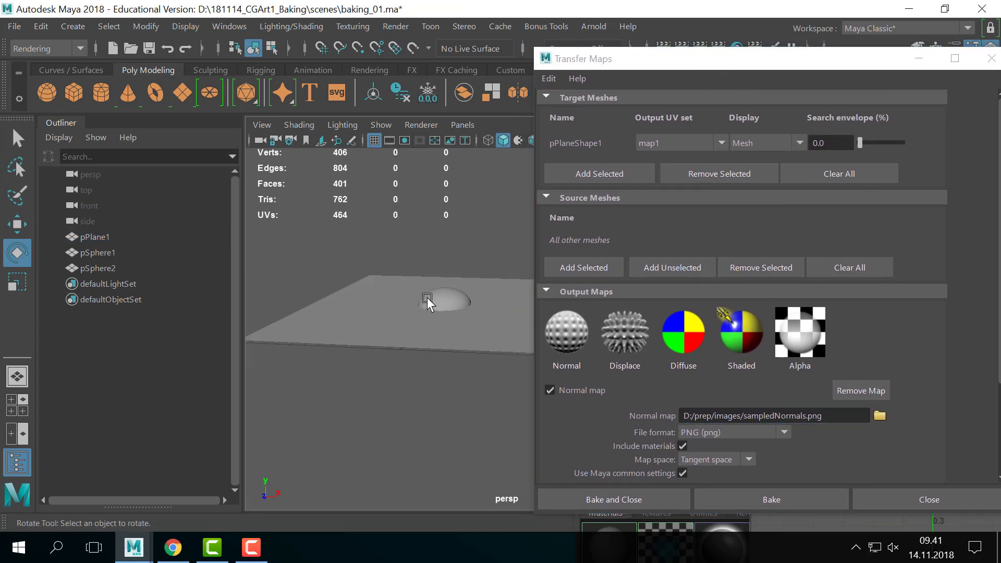
{"action": "left_click", "coordinate": [408, 313]}
{"action": "left_click_drag", "start_coordinate": [408, 314], "coordinate": [452, 334], "text": "alt"}
{"action": "key", "text": "q"}
{"action": "left_click", "coordinate": [480, 329], "text": "shift"}
{"action": "left_click_drag", "start_coordinate": [374, 254], "coordinate": [495, 346]}
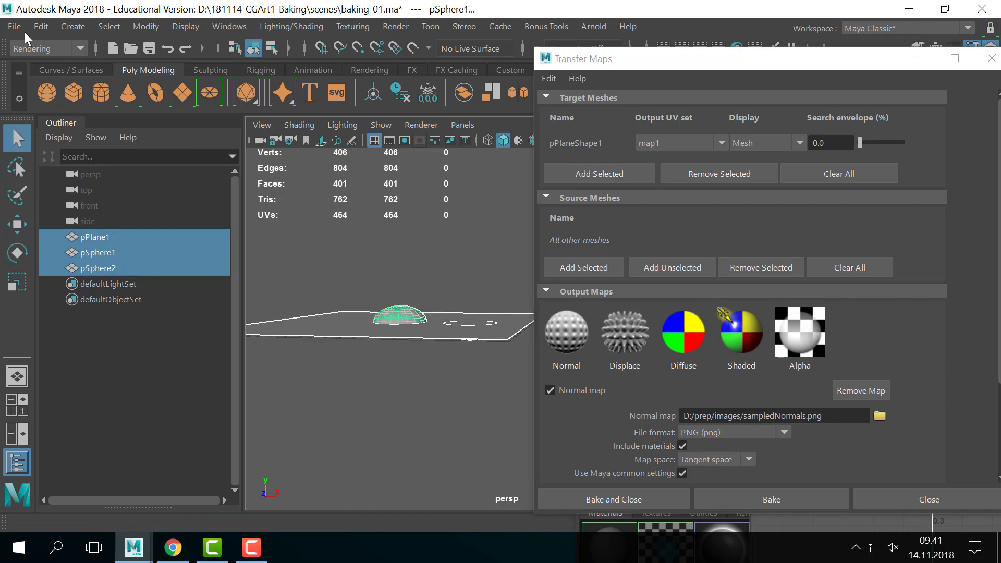
- Delete history and freeze transformations on the plane and both spheres
{"action": "left_click", "coordinate": [41, 26]}
{"action": "mouse_move", "coordinate": [177, 210]}
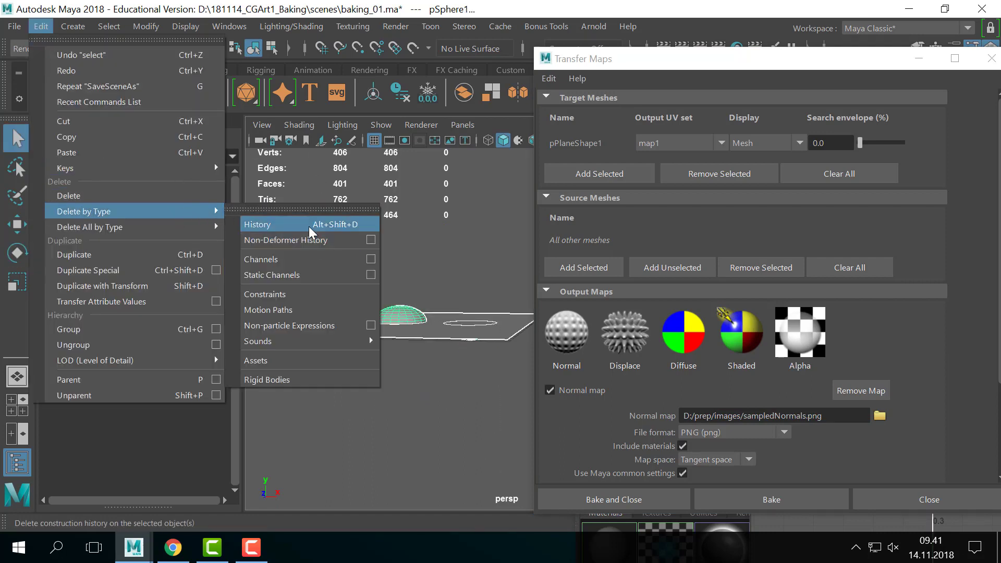
{"action": "left_click", "coordinate": [292, 224]}
{"action": "left_click", "coordinate": [148, 27]}
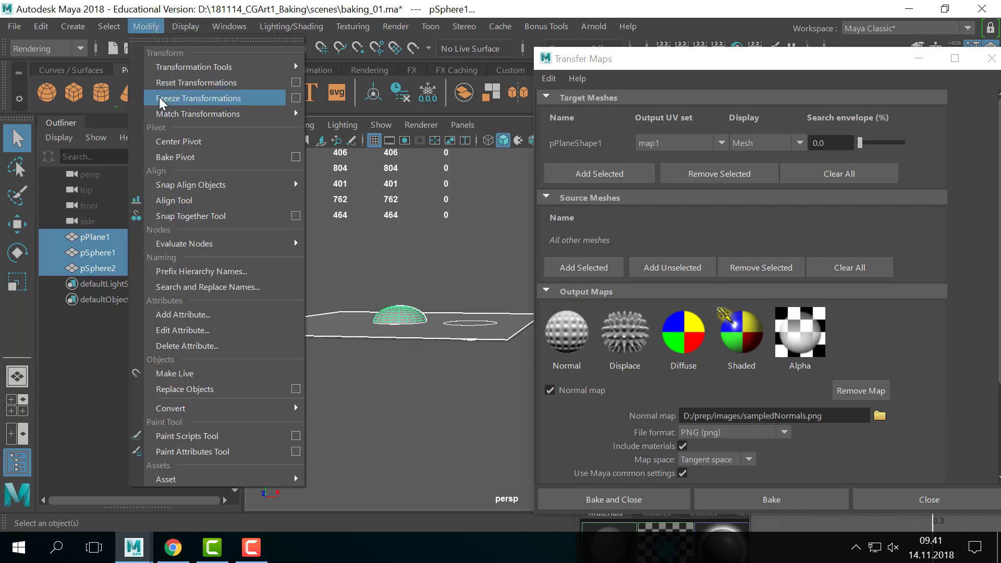
{"action": "left_click", "coordinate": [198, 98]}
{"action": "left_click", "coordinate": [367, 214]}
{"action": "left_click_drag", "start_coordinate": [393, 328], "coordinate": [462, 371]}
- Add pSphere1 and pSphere2 as the bake source meshes
{"action": "left_click", "coordinate": [480, 371]}
{"action": "left_click", "coordinate": [409, 310]}
{"action": "left_click", "coordinate": [468, 337], "text": "shift"}
{"action": "left_click_drag", "start_coordinate": [468, 336], "coordinate": [512, 334], "text": "alt"}
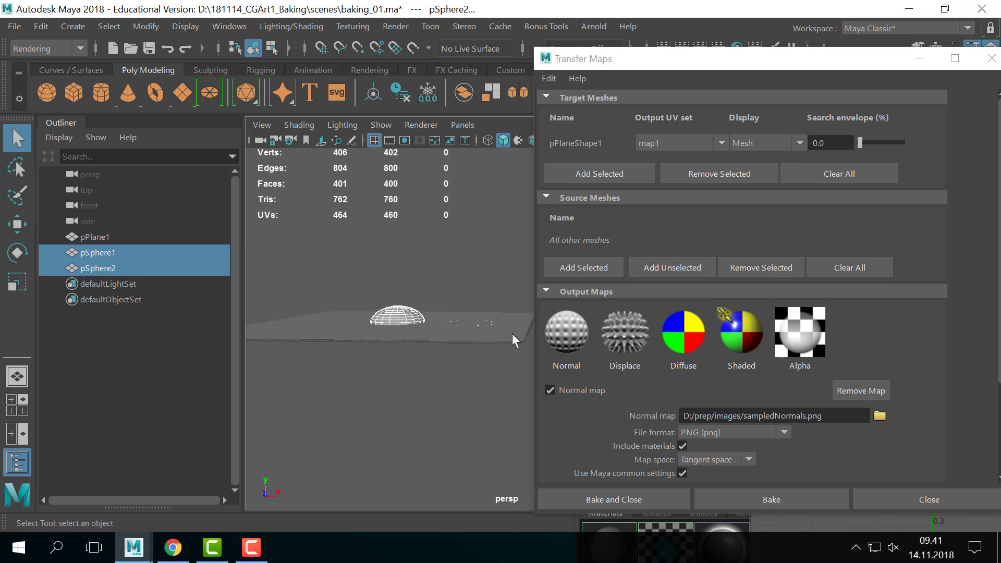
{"action": "left_click", "coordinate": [576, 266]}
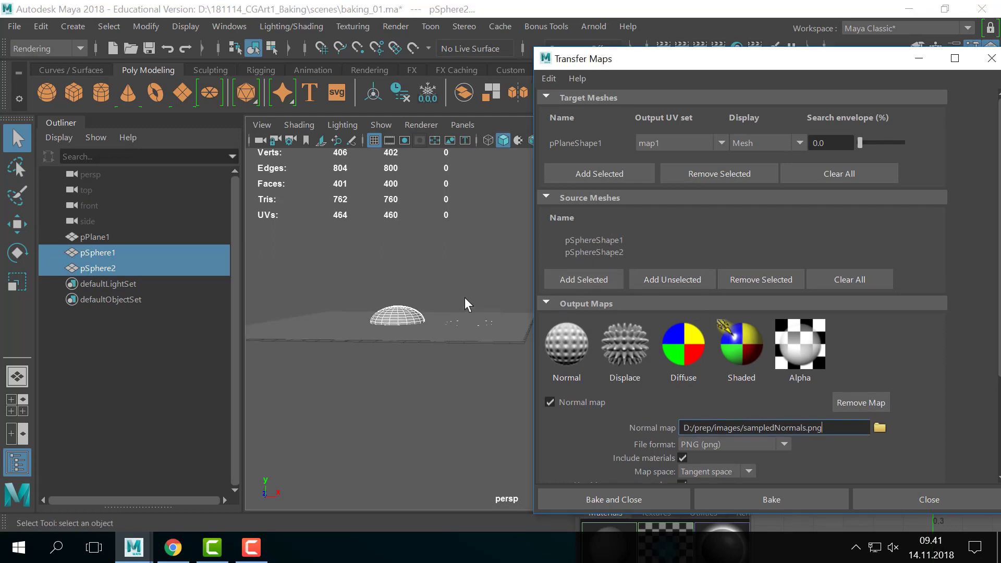
{"action": "left_click", "coordinate": [397, 359]}
{"action": "left_click_drag", "start_coordinate": [396, 359], "coordinate": [468, 355], "text": "alt"}
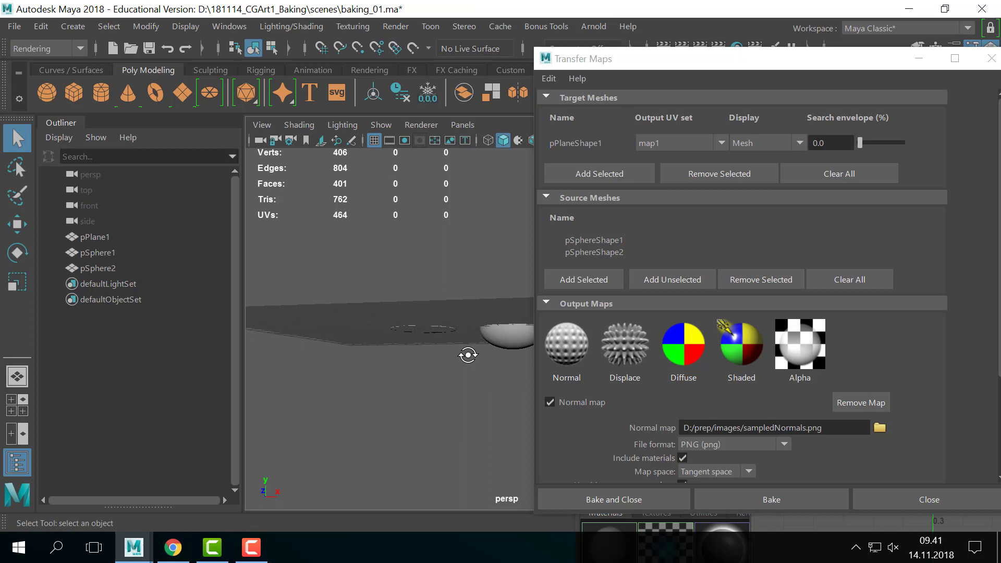
{"action": "left_click_drag", "start_coordinate": [468, 355], "coordinate": [445, 362], "text": "alt"}
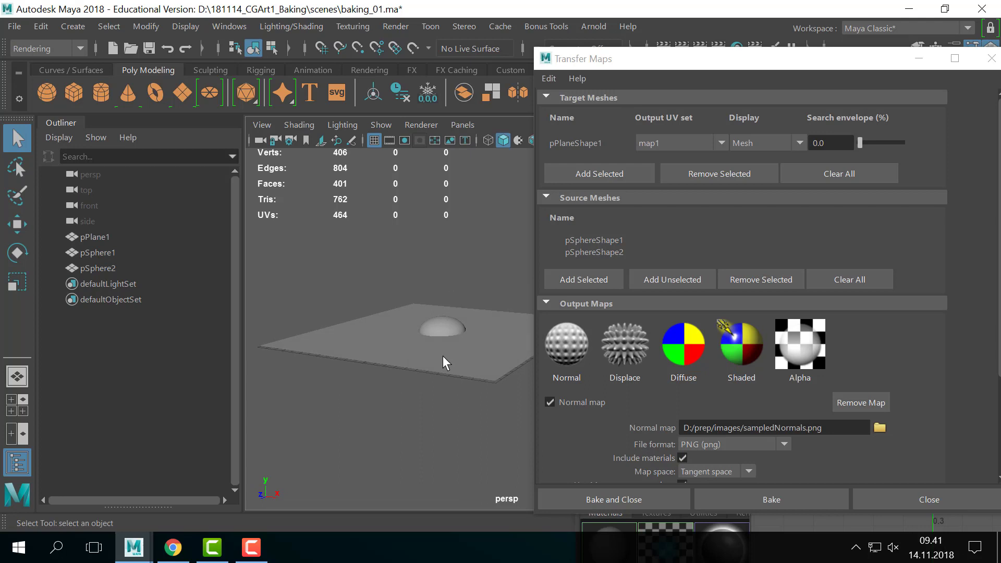
{"action": "left_click_drag", "start_coordinate": [428, 358], "coordinate": [522, 344], "text": "alt"}
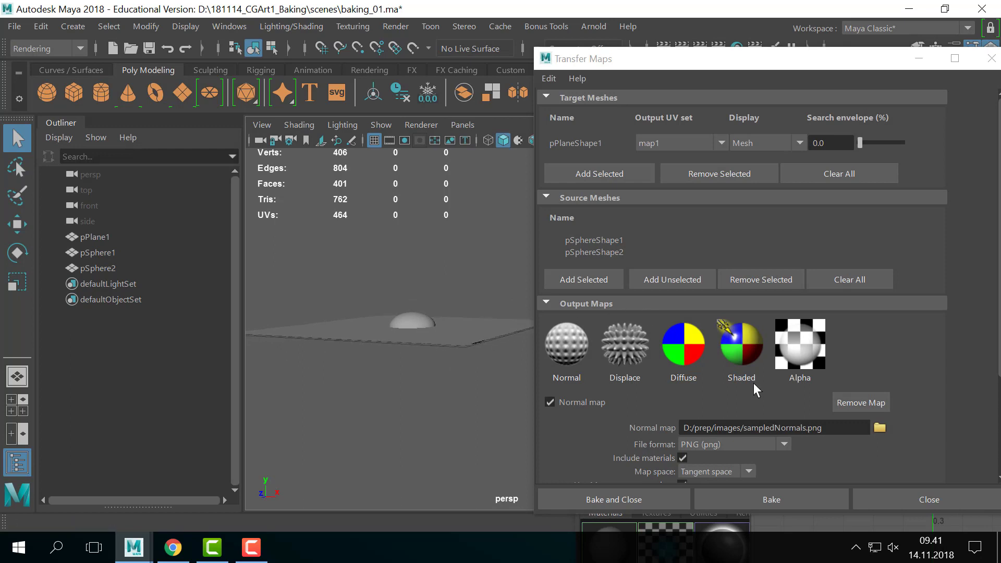
- Remove and re-add the Normal map output as sampledNormals.dds, then browse for its location
{"action": "scroll", "coordinate": [840, 362], "scroll_direction": "down", "scroll_amount": 1}
{"action": "left_click", "coordinate": [840, 364]}
{"action": "left_click", "coordinate": [565, 332]}
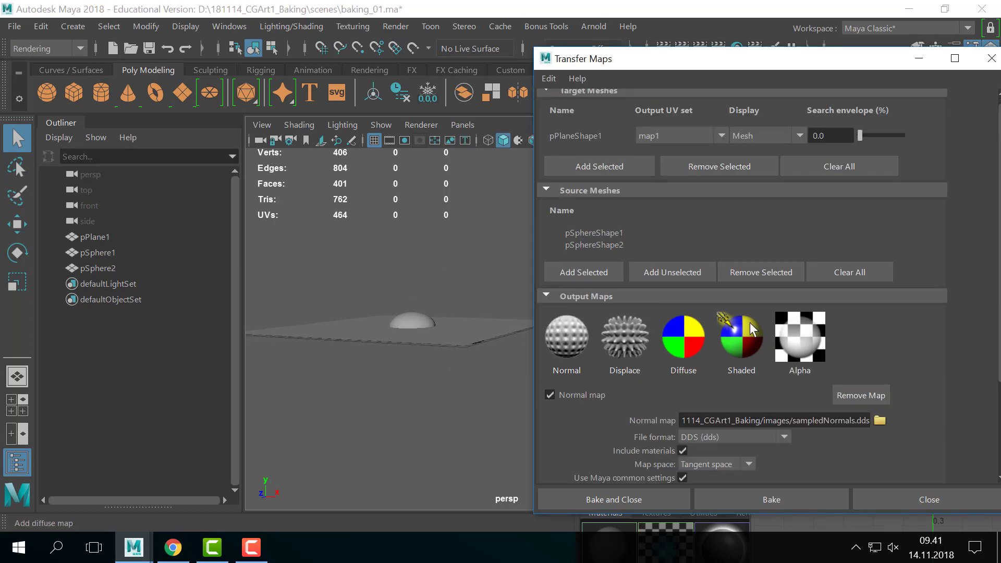
{"action": "scroll", "coordinate": [750, 323], "scroll_direction": "down", "scroll_amount": 2}
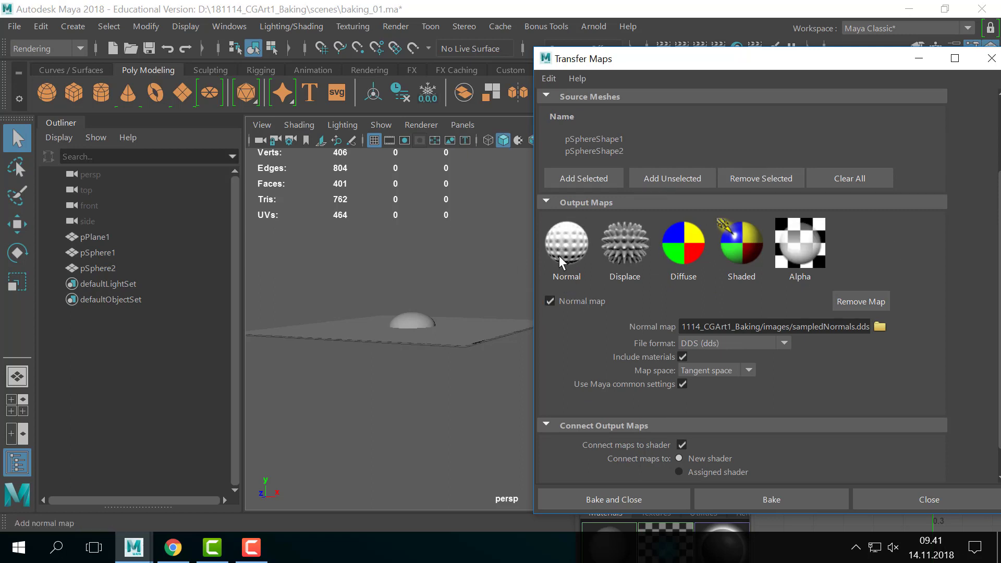
{"action": "scroll", "coordinate": [962, 312], "scroll_direction": "down", "scroll_amount": 1}
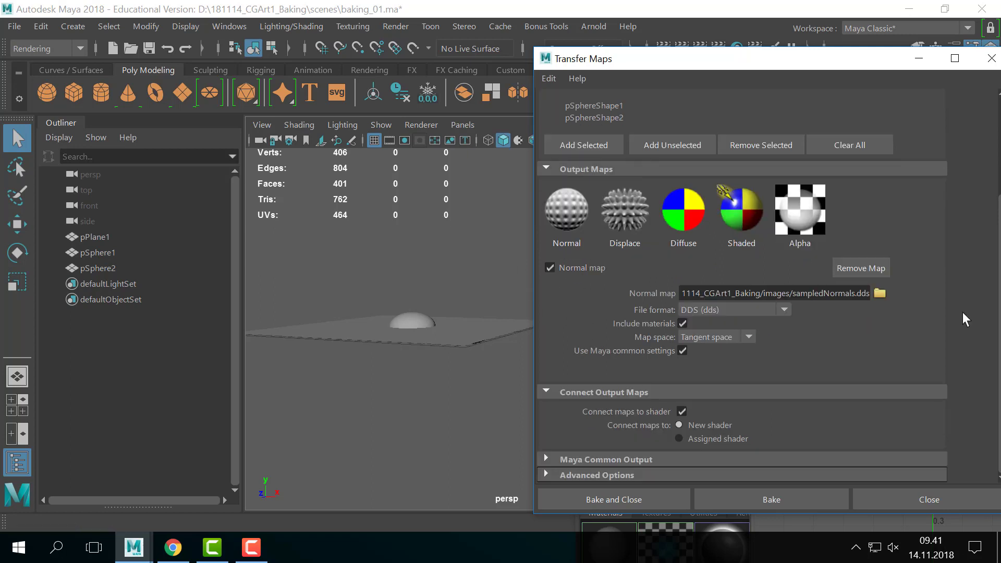
{"action": "left_click", "coordinate": [881, 294]}
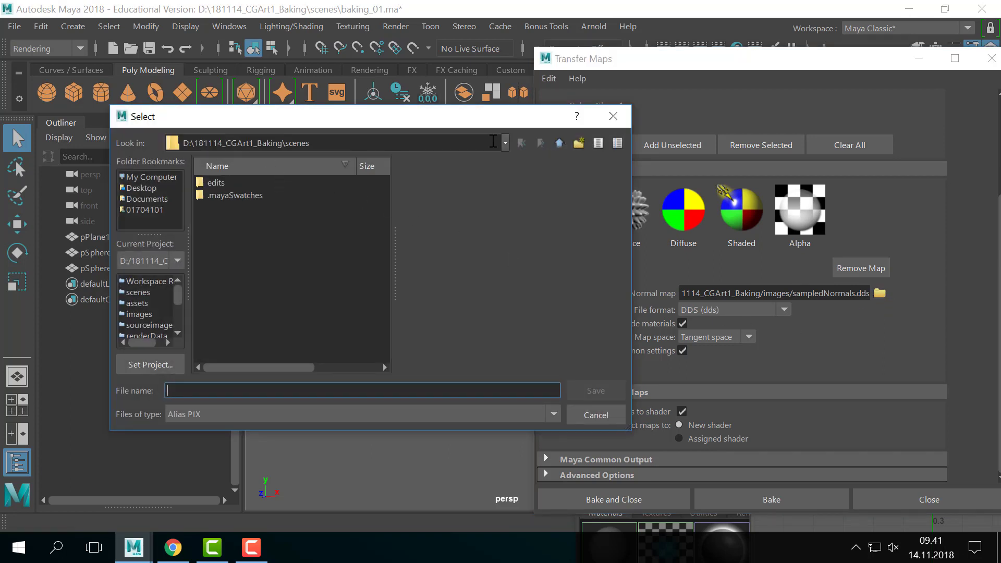
- Keep the 181114_CGArt1_Baking images folder as save location and choose PNG file type
{"action": "left_click", "coordinate": [506, 144]}
{"action": "left_click", "coordinate": [382, 173]}
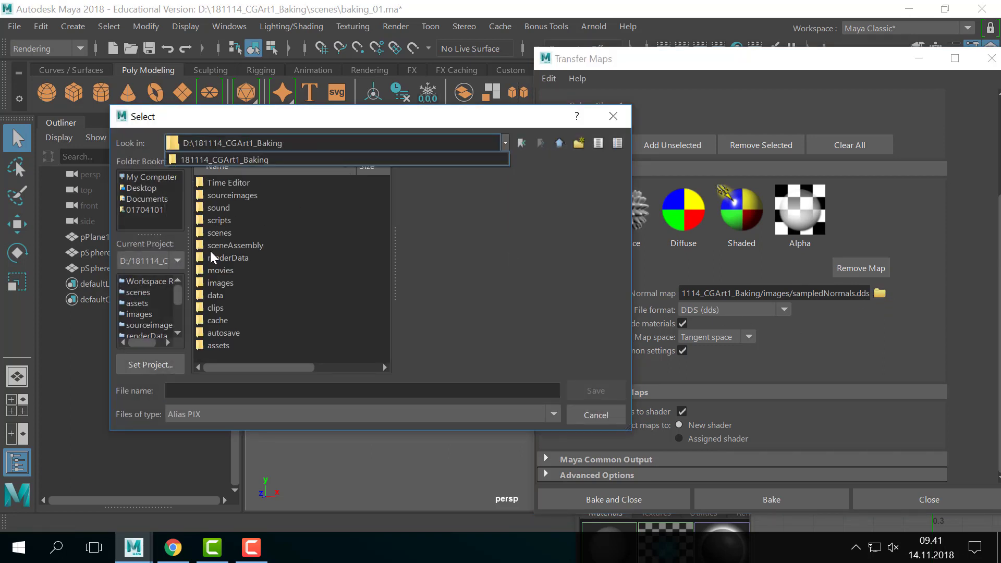
{"action": "double_click", "coordinate": [221, 284]}
{"action": "left_click", "coordinate": [504, 145]}
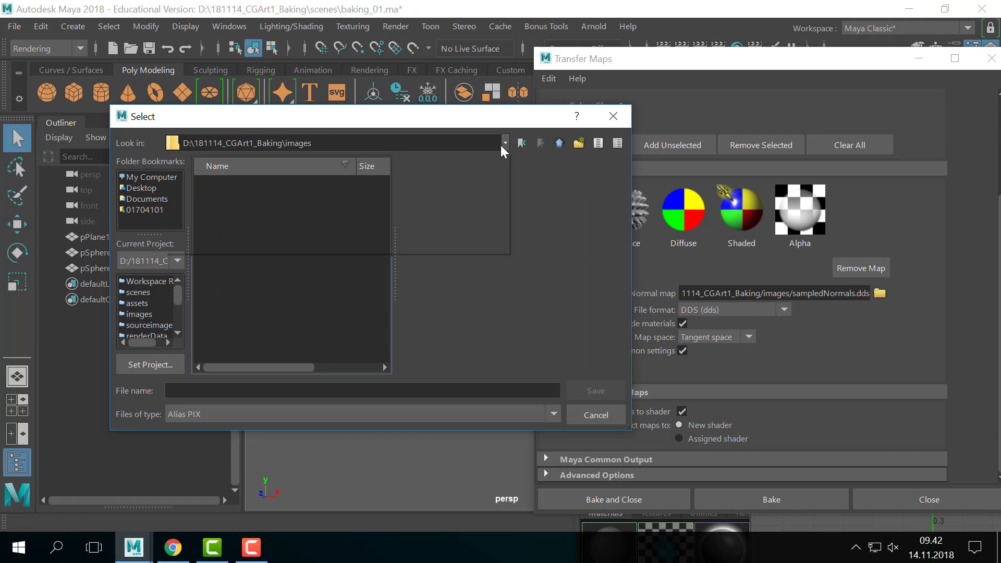
{"action": "left_click", "coordinate": [304, 161]}
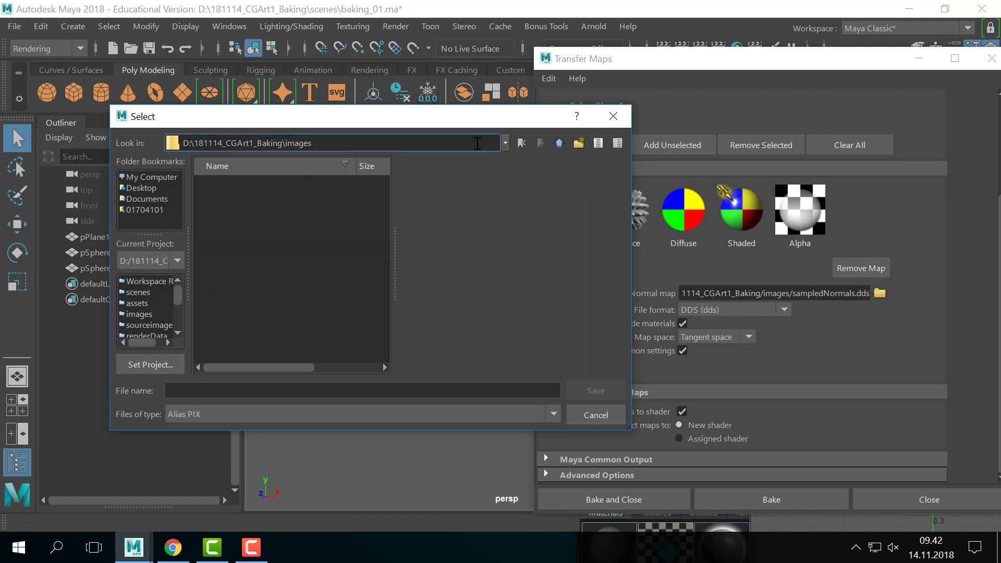
{"action": "left_click_drag", "start_coordinate": [334, 117], "coordinate": [365, 98]}
{"action": "left_click", "coordinate": [242, 401]}
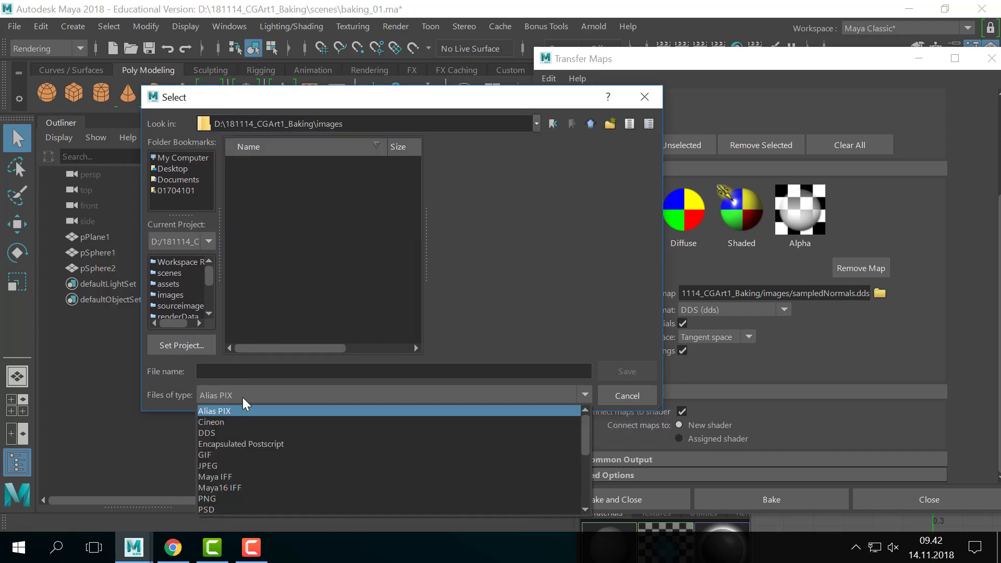
{"action": "scroll", "coordinate": [233, 500], "scroll_direction": "down", "scroll_amount": 2}
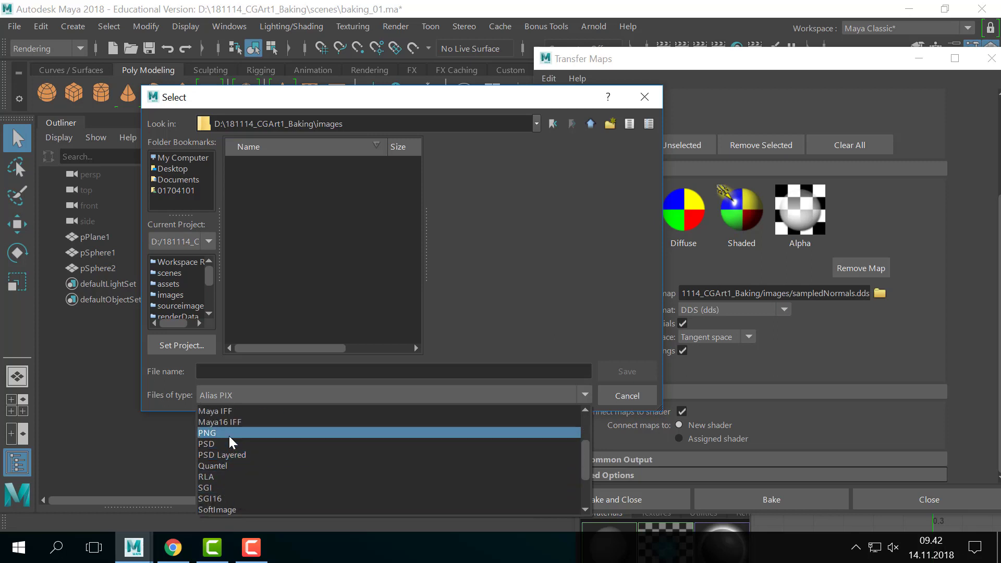
{"action": "scroll", "coordinate": [230, 501], "scroll_direction": "down", "scroll_amount": 2}
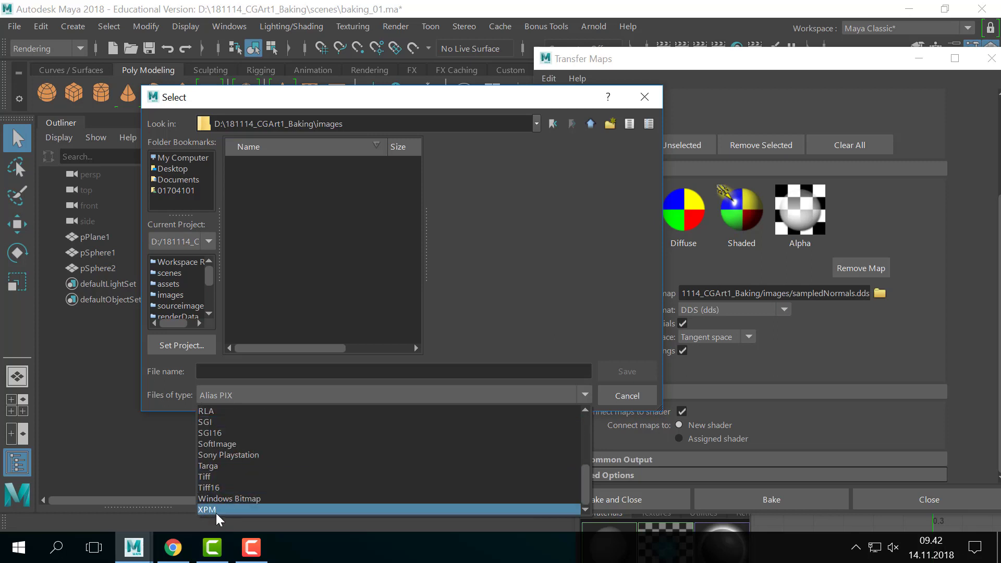
{"action": "scroll", "coordinate": [219, 475], "scroll_direction": "up", "scroll_amount": 3}
{"action": "left_click", "coordinate": [225, 465]}
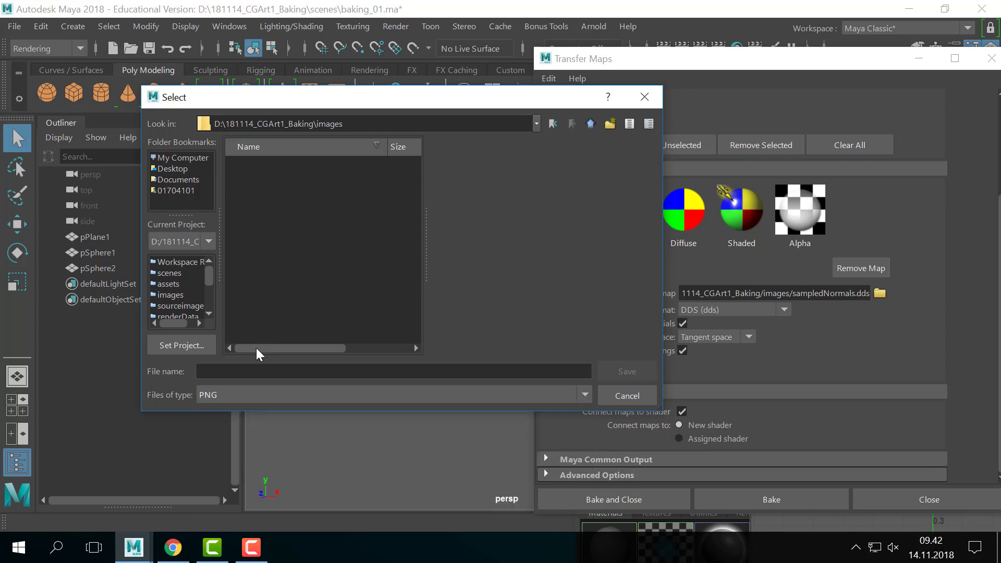
- Name the normal map file plane_nrm and save it
{"action": "left_click", "coordinate": [236, 376]}
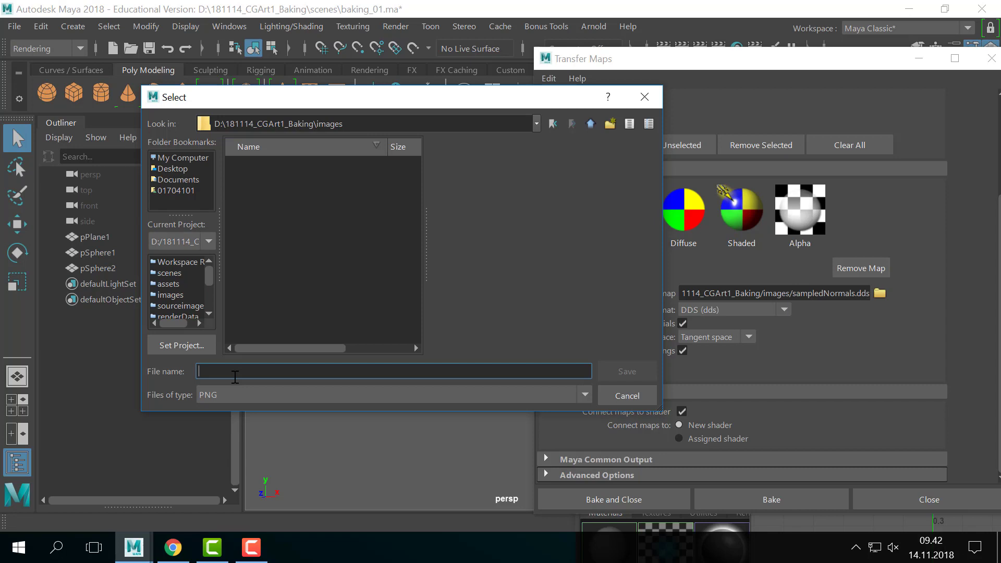
{"action": "type", "text": "bake"}
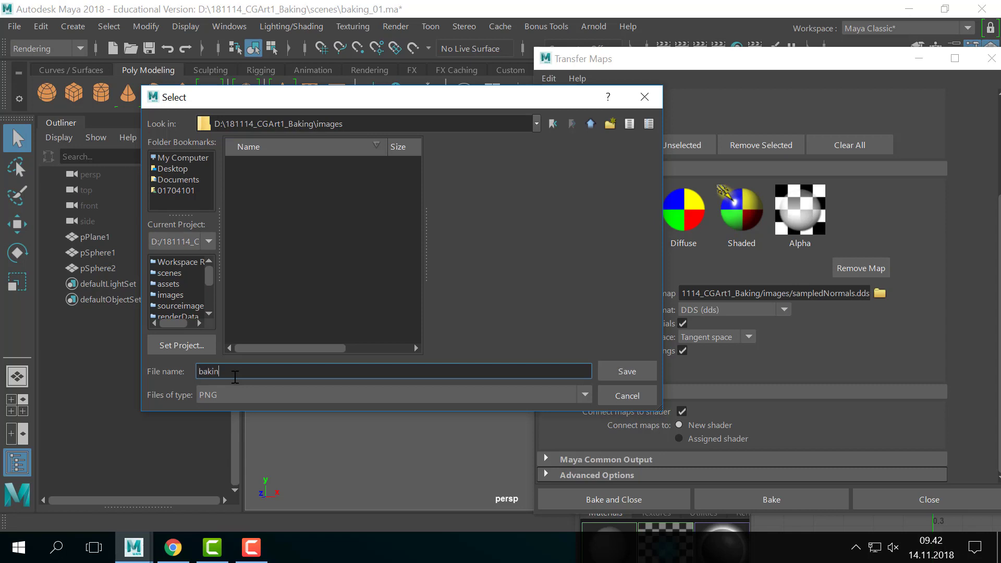
{"action": "key", "text": "BackSpace"}
{"action": "key", "text": "BackSpace"}
{"action": "key", "text": "BackSpace"}
{"action": "key", "text": "BackSpace"}
{"action": "type", "text": "spheres"}
{"action": "key", "text": "BackSpace"}
{"action": "key", "text": "BackSpace"}
{"action": "key", "text": "BackSpace"}
{"action": "key", "text": "BackSpace"}
{"action": "key", "text": "BackSpace"}
{"action": "key", "text": "BackSpace"}
{"action": "key", "text": "BackSpace"}
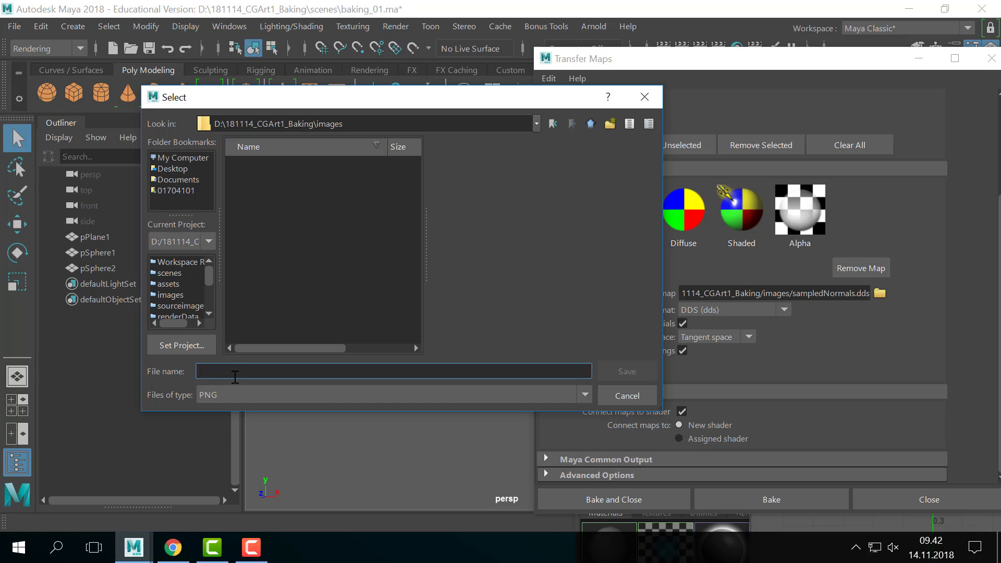
{"action": "type", "text": "plane"}
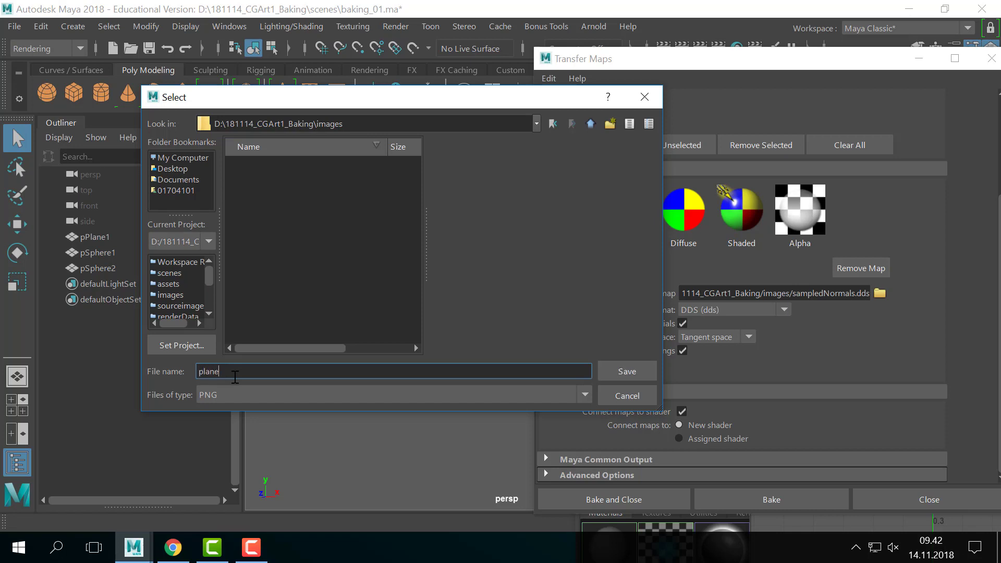
{"action": "type", "text": "_nrm"}
{"action": "key", "text": "shift+Left"}
{"action": "key", "text": "shift+Left"}
{"action": "key", "text": "shift+Left"}
{"action": "left_click", "coordinate": [253, 376]}
{"action": "left_click_drag", "start_coordinate": [225, 376], "coordinate": [245, 377]}
{"action": "left_click", "coordinate": [252, 378]}
{"action": "left_click", "coordinate": [621, 371]}
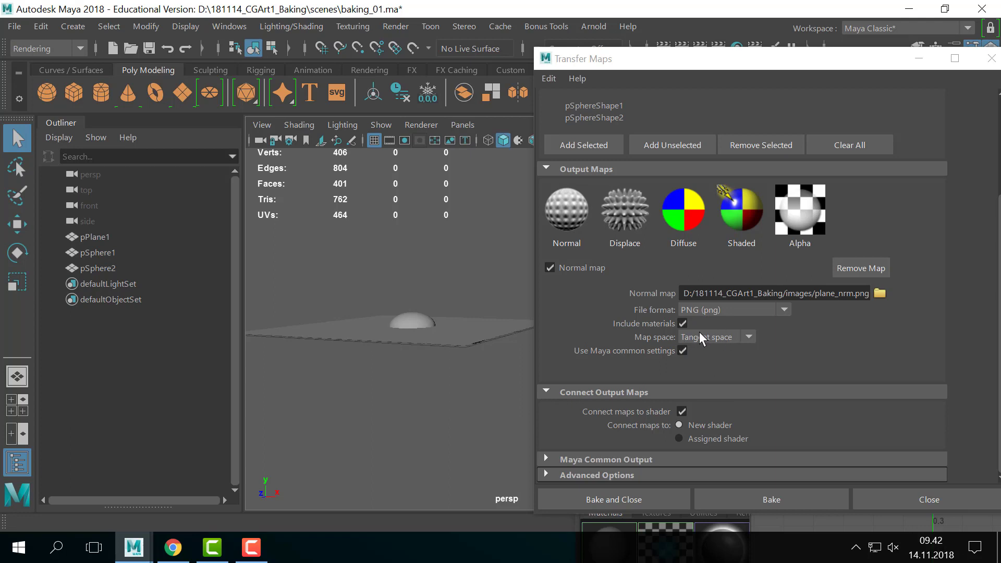
- Keep Tangent space as the normal map's map space
{"action": "left_click_drag", "start_coordinate": [726, 57], "coordinate": [693, 41]}
{"action": "left_click", "coordinate": [717, 320]}
{"action": "left_click", "coordinate": [690, 350]}
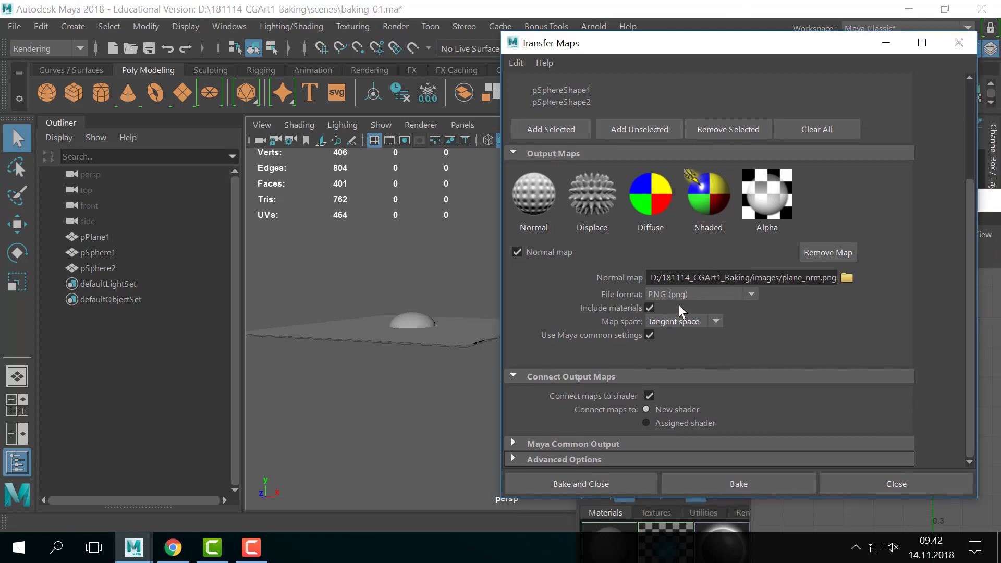
{"action": "left_click_drag", "start_coordinate": [759, 46], "coordinate": [739, 26]}
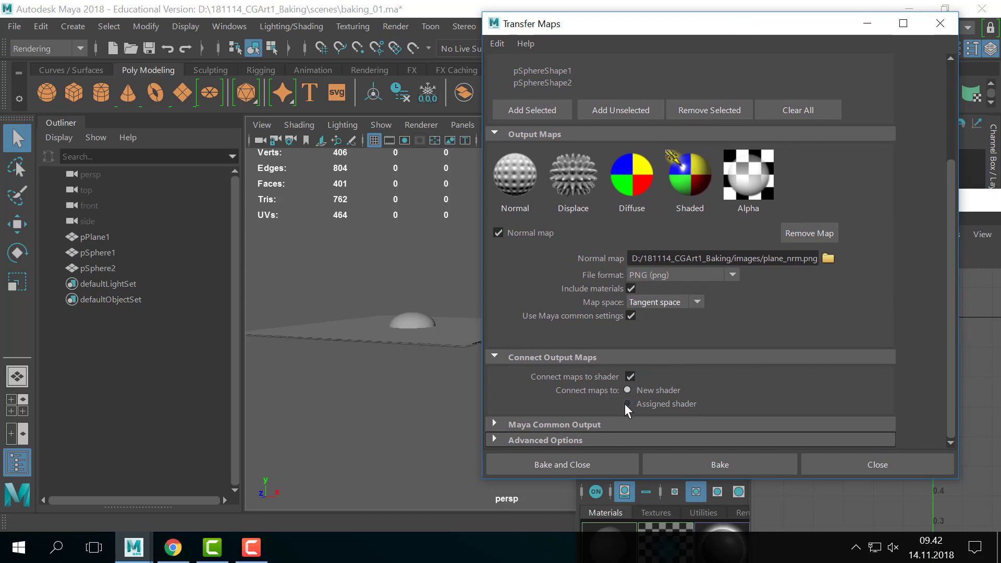
- Expand Maya Common Output and check the 2048 × 2048 map width and height
{"action": "left_click", "coordinate": [549, 423]}
{"action": "scroll", "coordinate": [782, 329], "scroll_direction": "down", "scroll_amount": 5}
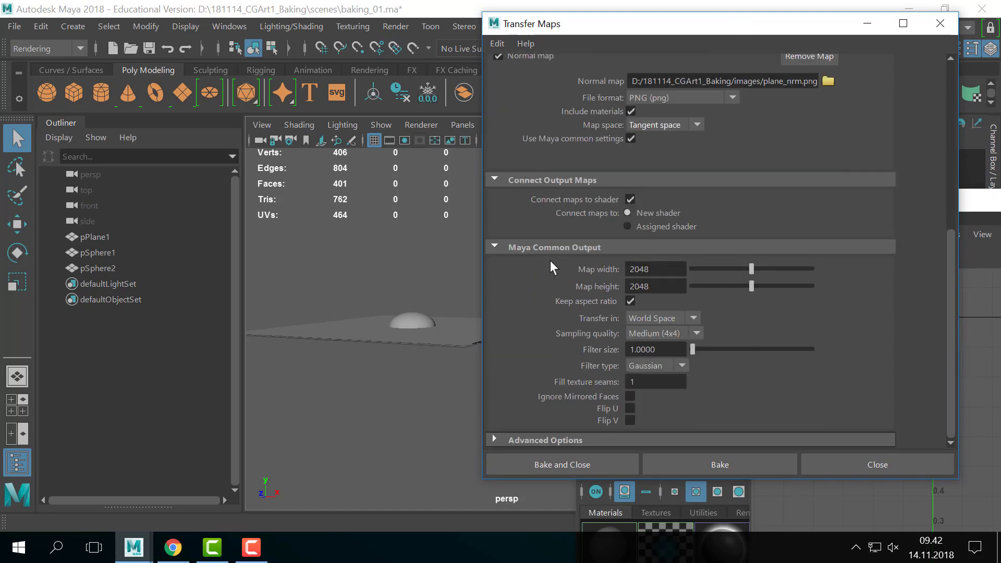
{"action": "left_click", "coordinate": [658, 270]}
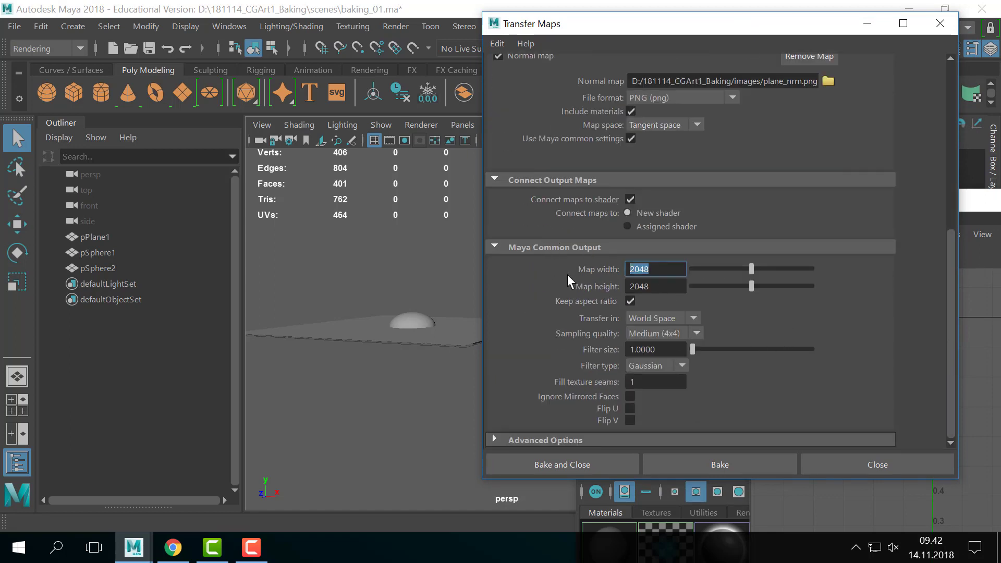
{"action": "left_click", "coordinate": [668, 271]}
{"action": "left_click_drag", "start_coordinate": [671, 269], "coordinate": [552, 297]}
- Keep Medium (4x4) sampling quality and Gaussian filter type, and review the filter size
{"action": "left_click", "coordinate": [698, 334]}
{"action": "left_click", "coordinate": [765, 420]}
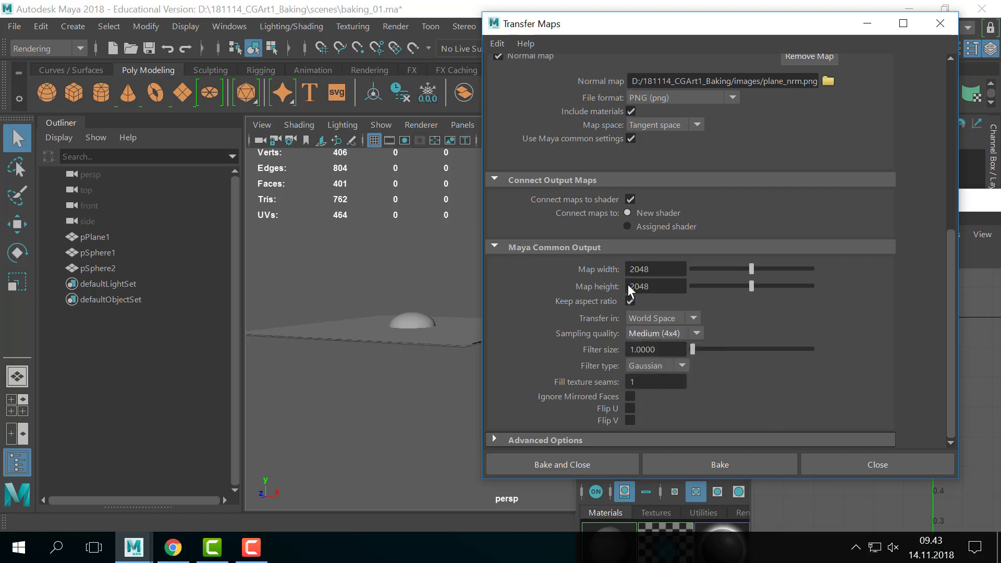
{"action": "left_click_drag", "start_coordinate": [693, 352], "coordinate": [188, 383]}
{"action": "left_click", "coordinate": [649, 368]}
{"action": "left_click", "coordinate": [665, 366]}
{"action": "scroll", "coordinate": [828, 392], "scroll_direction": "up", "scroll_amount": 3}
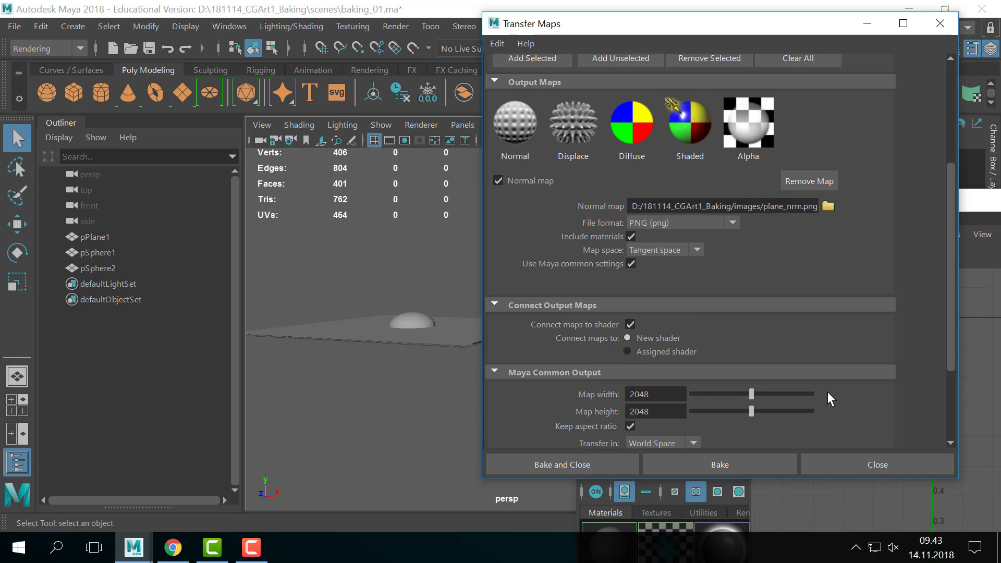
{"action": "scroll", "coordinate": [824, 394], "scroll_direction": "down", "scroll_amount": 3}
{"action": "scroll", "coordinate": [834, 402], "scroll_direction": "up", "scroll_amount": 4}
{"action": "scroll", "coordinate": [837, 400], "scroll_direction": "down", "scroll_amount": 3}
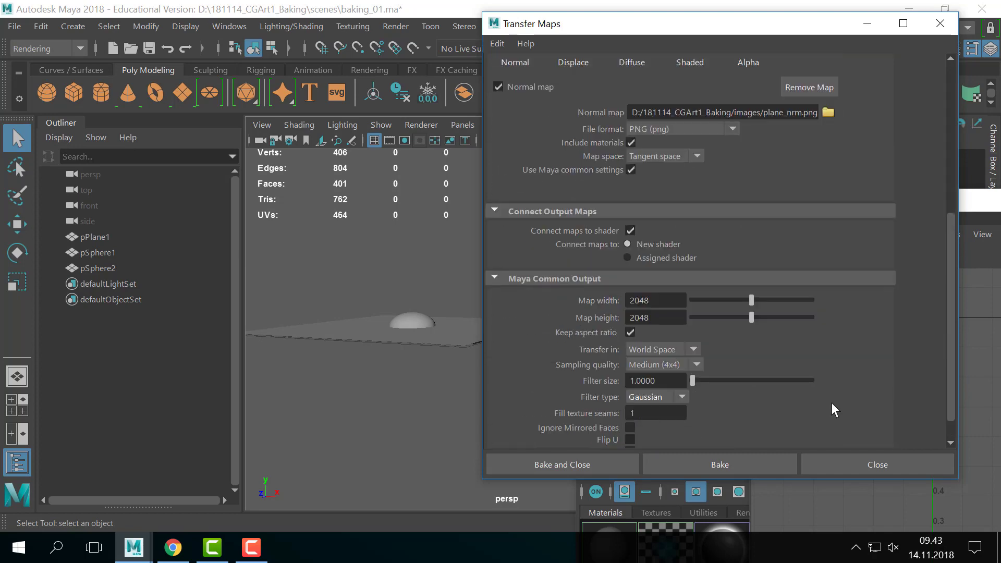
{"action": "scroll", "coordinate": [831, 402], "scroll_direction": "up", "scroll_amount": 4}
{"action": "scroll", "coordinate": [832, 403], "scroll_direction": "up", "scroll_amount": 2}
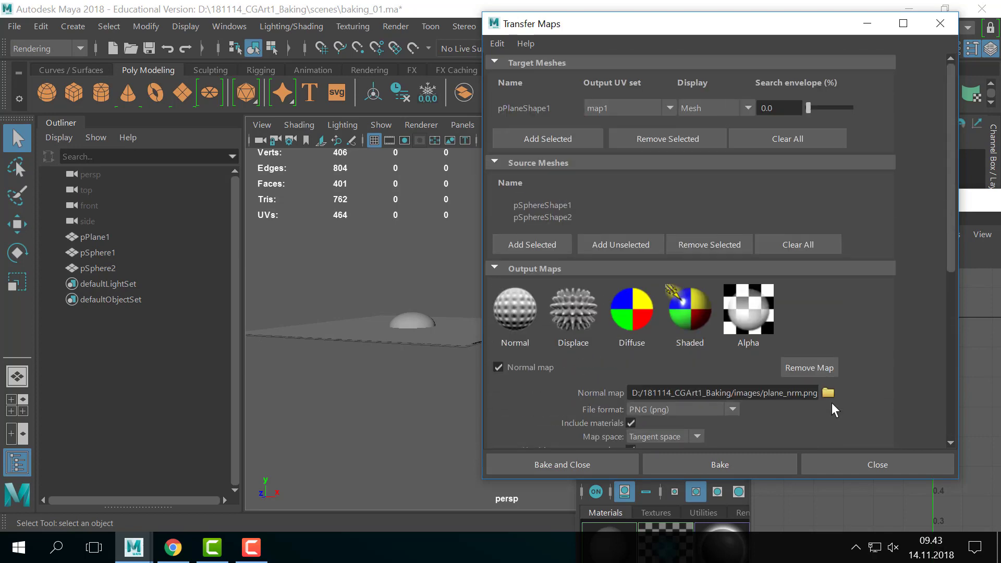
{"action": "scroll", "coordinate": [832, 403], "scroll_direction": "down", "scroll_amount": 5}
{"action": "scroll", "coordinate": [800, 387], "scroll_direction": "up", "scroll_amount": 3}
{"action": "scroll", "coordinate": [782, 387], "scroll_direction": "down", "scroll_amount": 4}
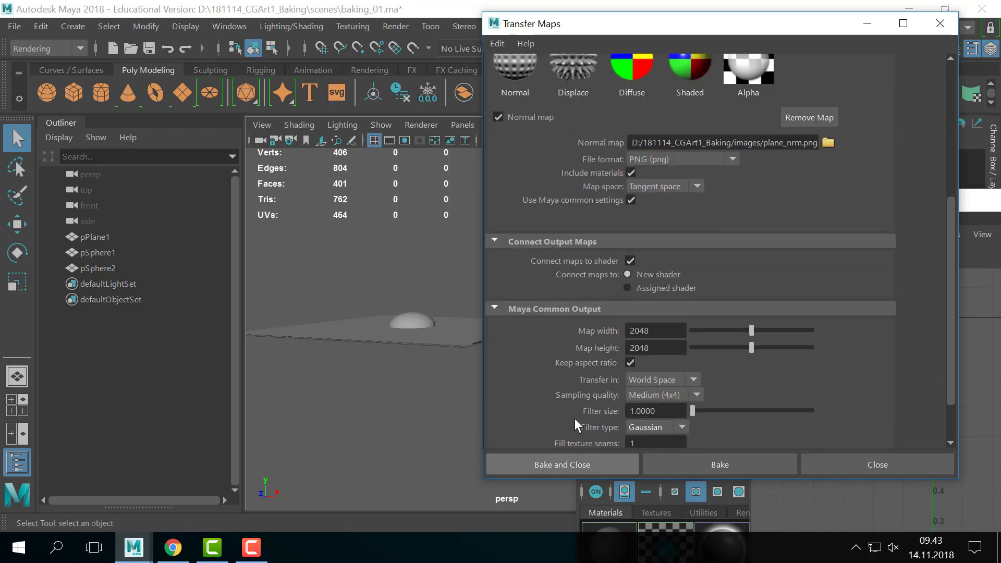
{"action": "left_click_drag", "start_coordinate": [657, 30], "coordinate": [667, 31]}
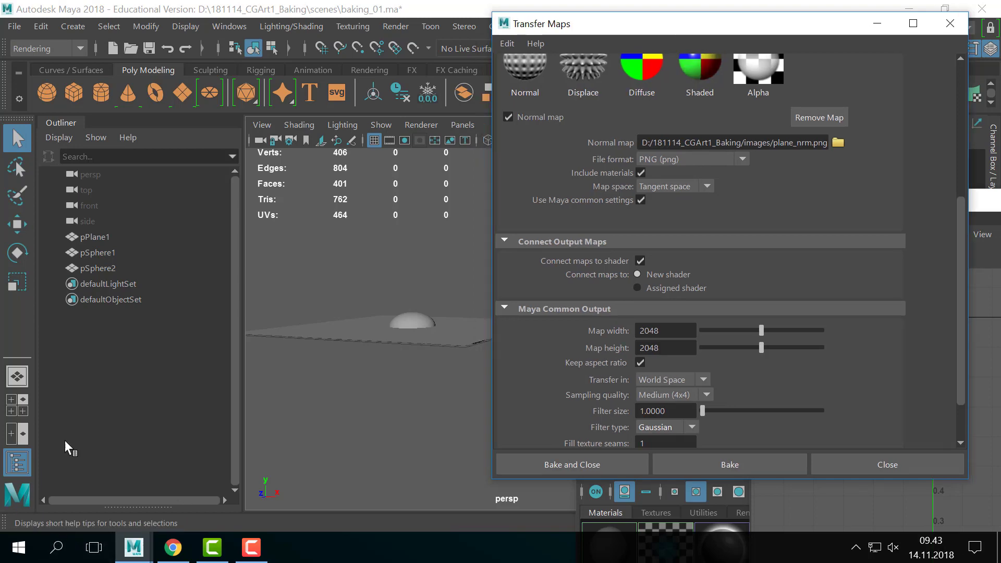
{"action": "left_click", "coordinate": [230, 26]}
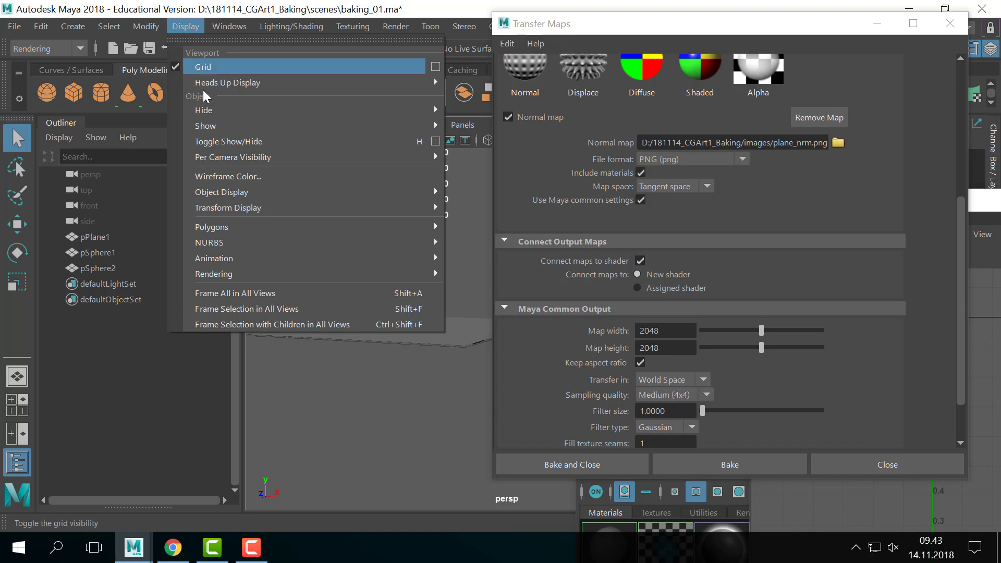
{"action": "mouse_move", "coordinate": [145, 26]}
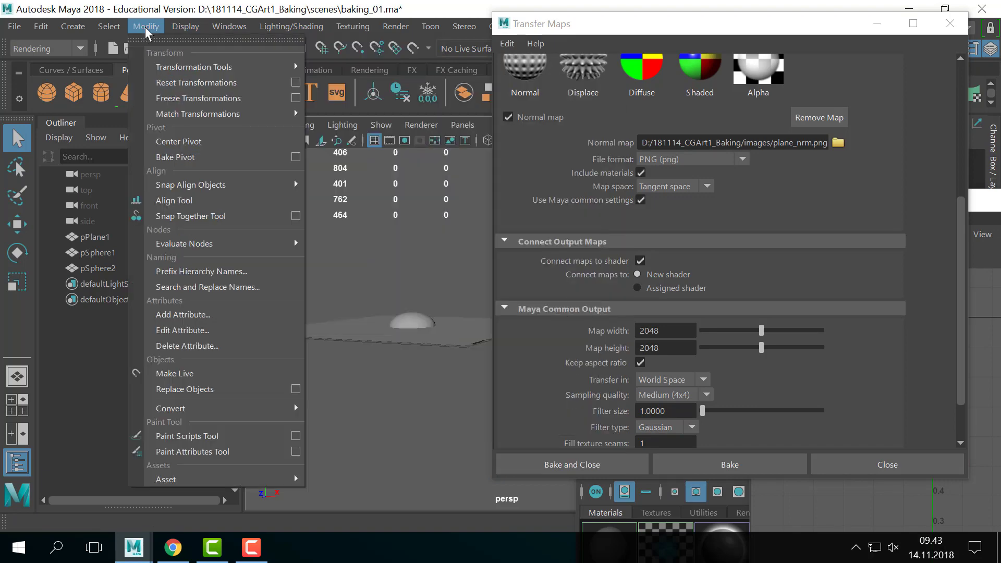
{"action": "mouse_move", "coordinate": [212, 24]}
{"action": "mouse_move", "coordinate": [284, 158]}
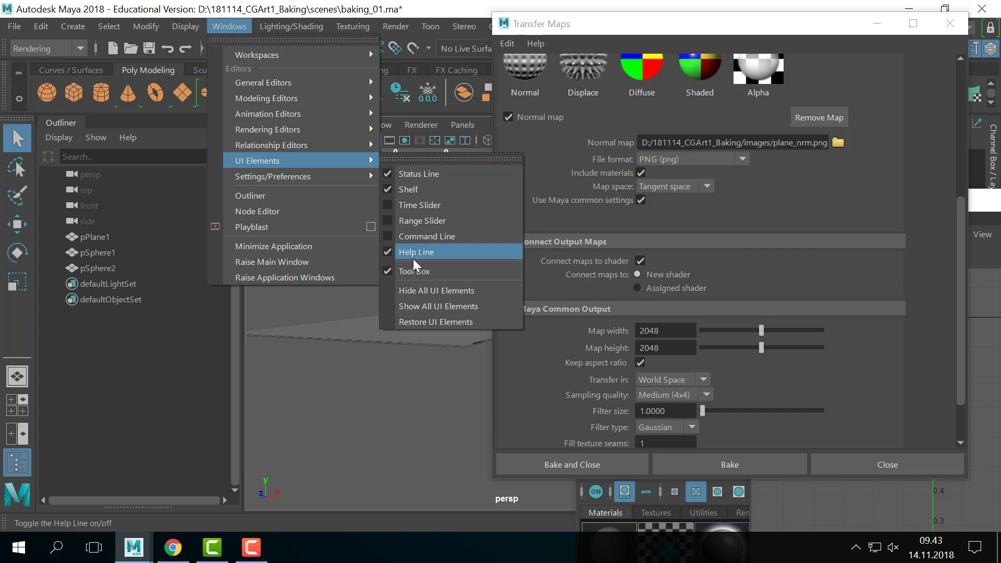
{"action": "left_click", "coordinate": [647, 20]}
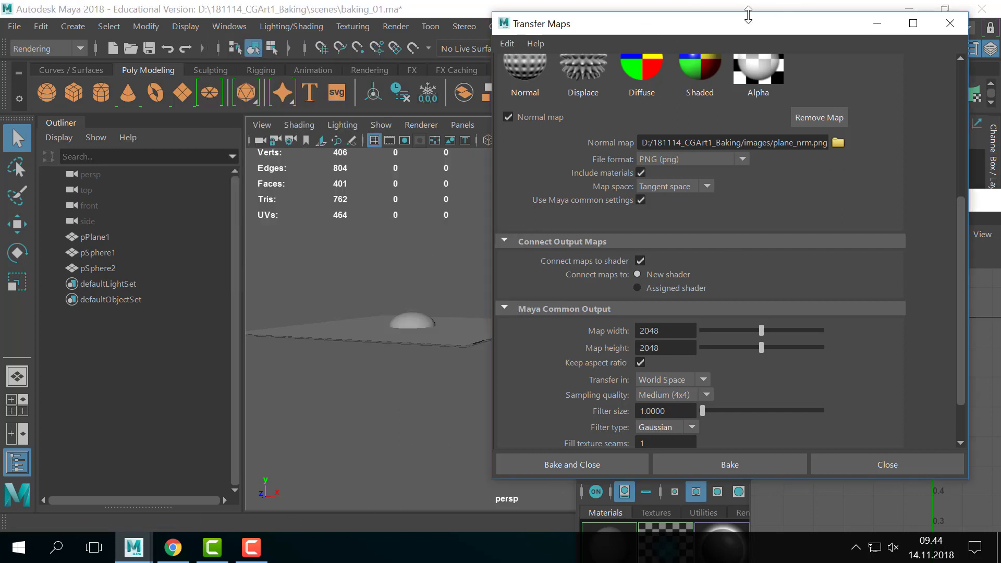
{"action": "left_click_drag", "start_coordinate": [703, 28], "coordinate": [744, 30]}
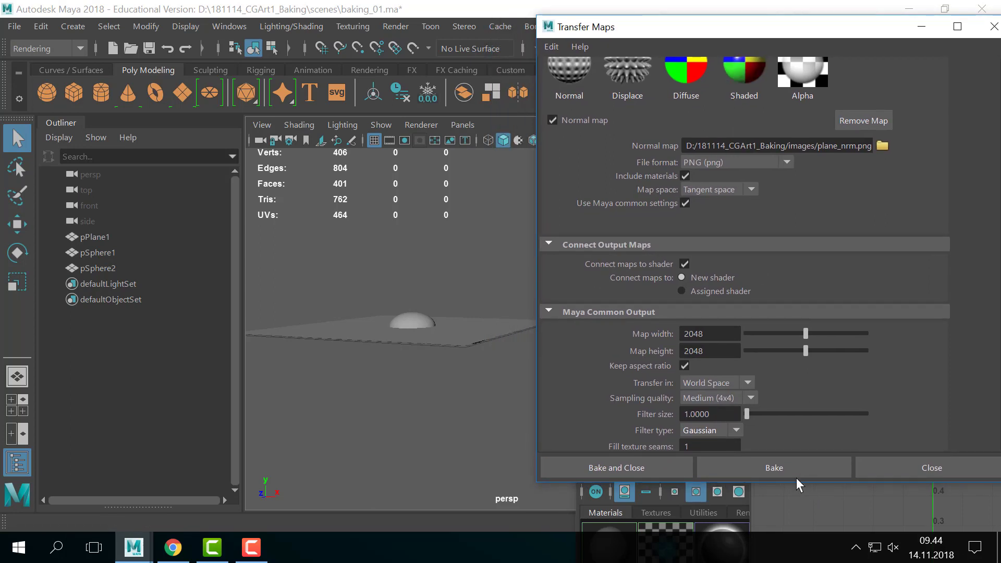
- Bake plane_nrm.png from the two spheres onto the plane and move the window aside
{"action": "left_click", "coordinate": [763, 474]}
{"action": "left_click_drag", "start_coordinate": [615, 26], "coordinate": [898, 54]}
- Dock the UV Editor and view the UVs of pPlane1, pSphere1 and pSphere2
{"action": "left_click", "coordinate": [578, 208]}
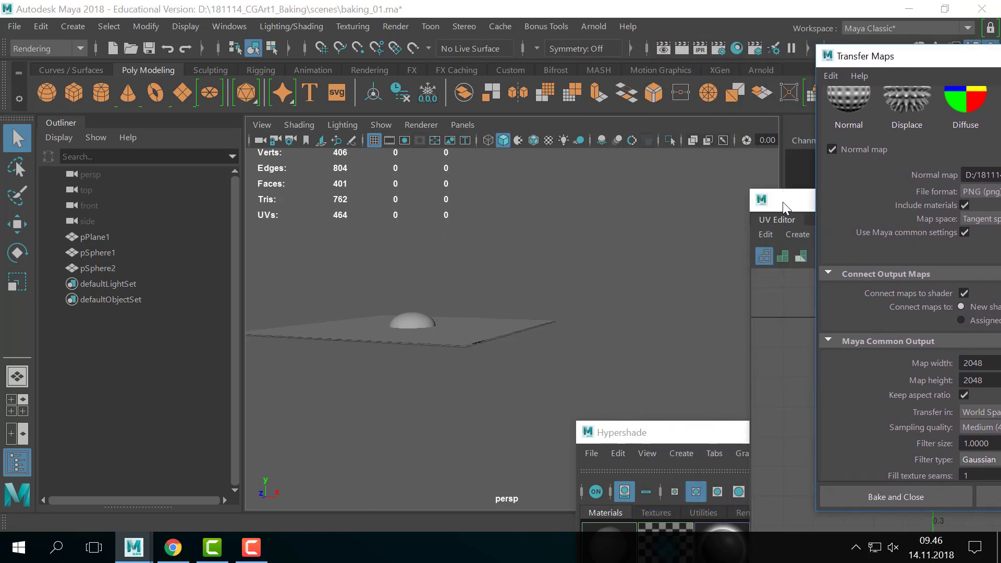
{"action": "left_click_drag", "start_coordinate": [784, 202], "coordinate": [745, 145]}
{"action": "left_click", "coordinate": [433, 333]}
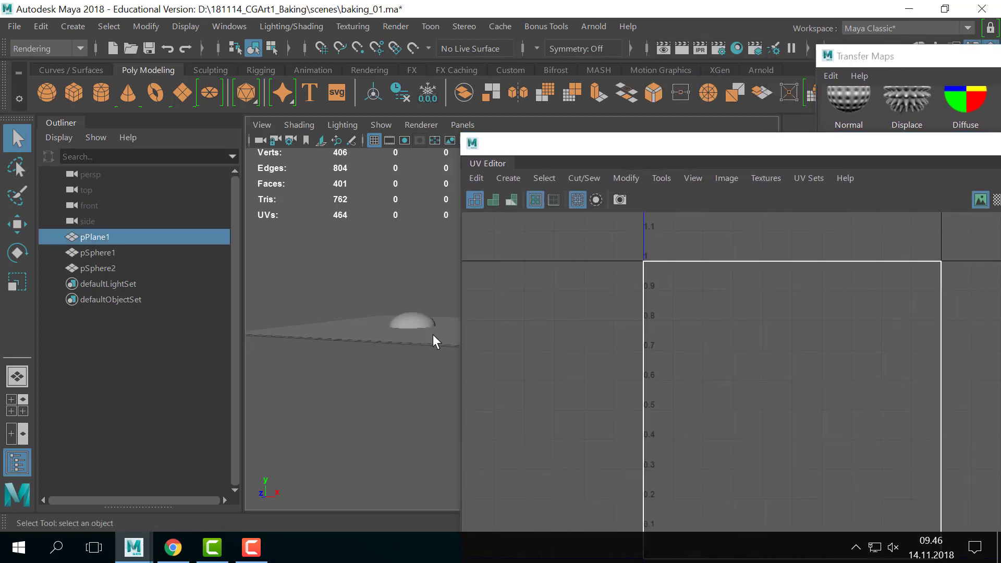
{"action": "key", "text": "f"}
{"action": "middle_click_drag", "start_coordinate": [417, 339], "coordinate": [364, 342], "text": "alt"}
{"action": "left_click_drag", "start_coordinate": [379, 344], "coordinate": [389, 321], "text": "alt"}
{"action": "left_click", "coordinate": [400, 330]}
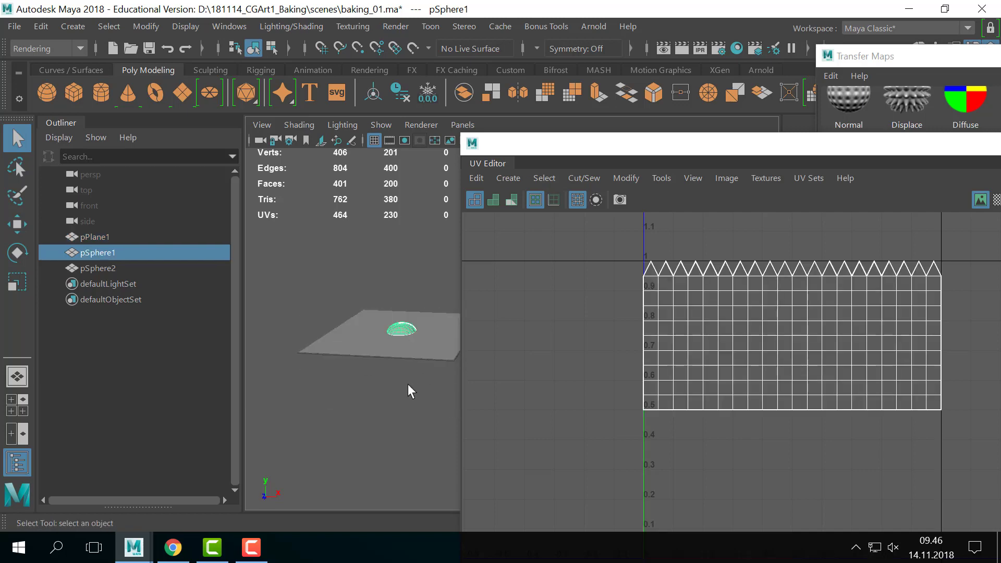
{"action": "left_click_drag", "start_coordinate": [407, 384], "coordinate": [415, 355], "text": "alt"}
{"action": "middle_click_drag", "start_coordinate": [443, 354], "coordinate": [389, 353], "text": "alt"}
{"action": "left_click_drag", "start_coordinate": [440, 356], "coordinate": [403, 342], "text": "alt"}
{"action": "left_click", "coordinate": [404, 339]}
{"action": "left_click_drag", "start_coordinate": [424, 255], "coordinate": [423, 280], "text": "alt"}
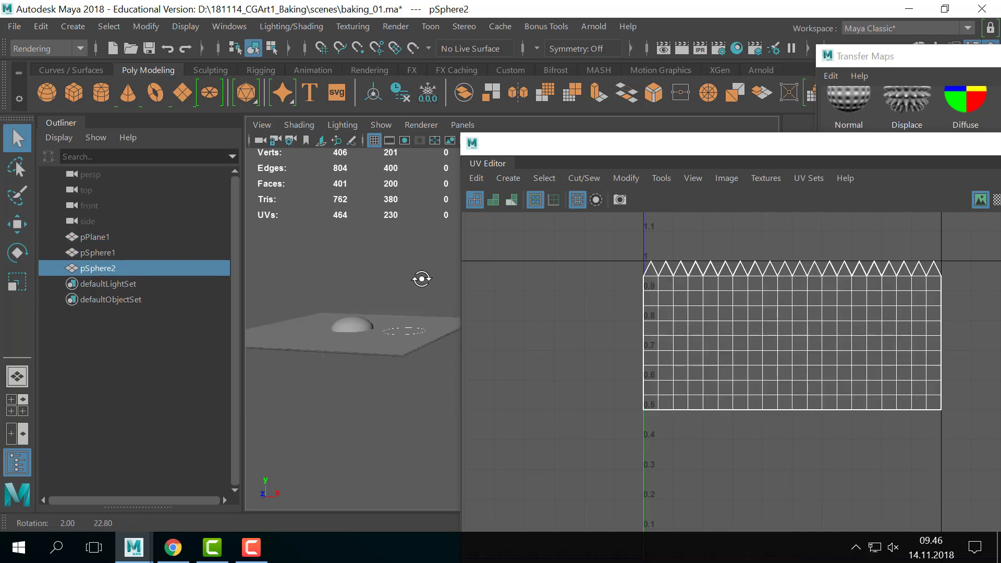
{"action": "left_click", "coordinate": [428, 323]}
- Bring the Transfer Maps window back to the centre of the screen
{"action": "left_click_drag", "start_coordinate": [893, 56], "coordinate": [562, 45]}
{"action": "scroll", "coordinate": [812, 237], "scroll_direction": "up", "scroll_amount": 2}
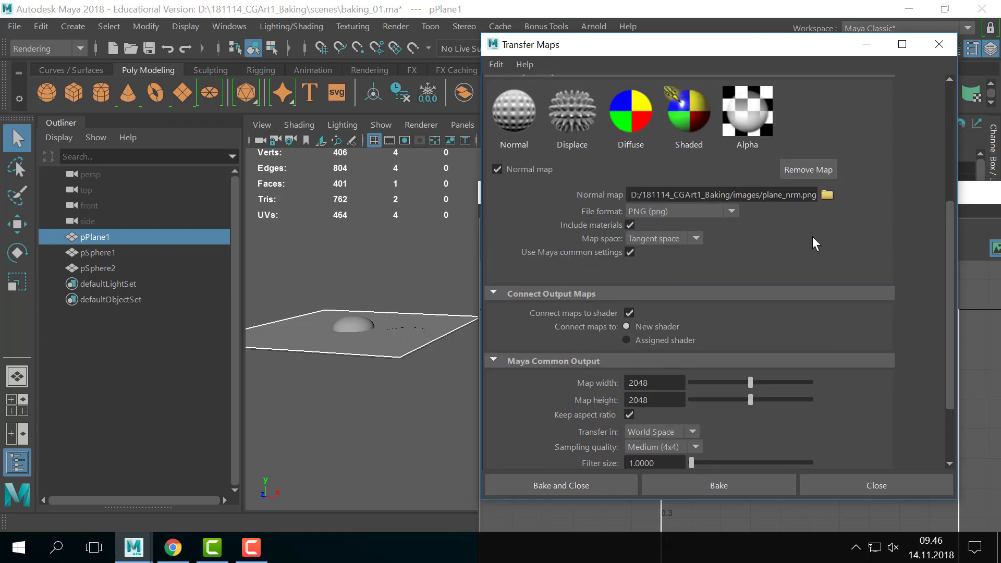
{"action": "scroll", "coordinate": [812, 237], "scroll_direction": "up", "scroll_amount": 10}
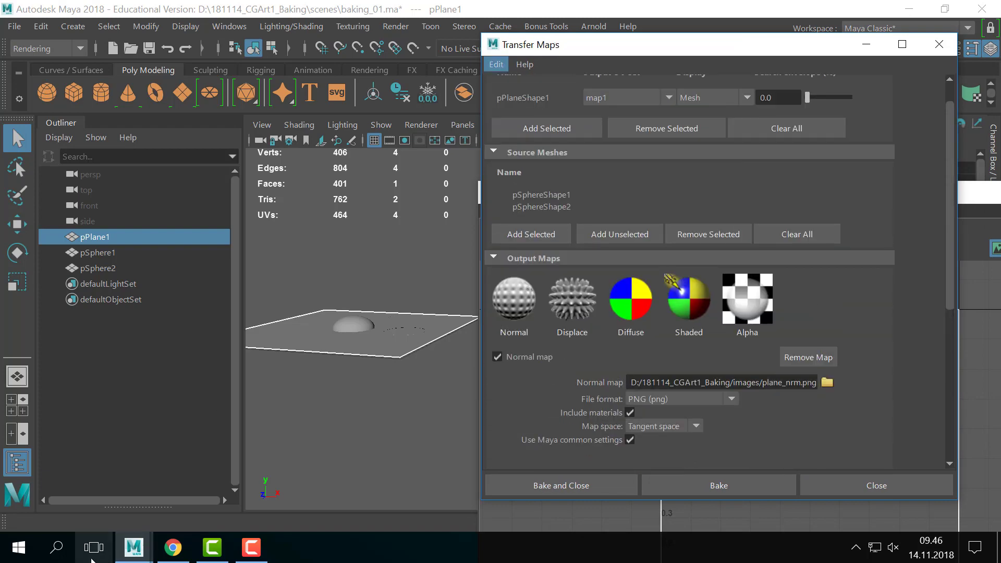
{"action": "left_click", "coordinate": [91, 559]}
- Browse to the empty D:\181114_CGArt1_Baking\images folder in File Explorer, then return to Maya
{"action": "left_click", "coordinate": [521, 459]}
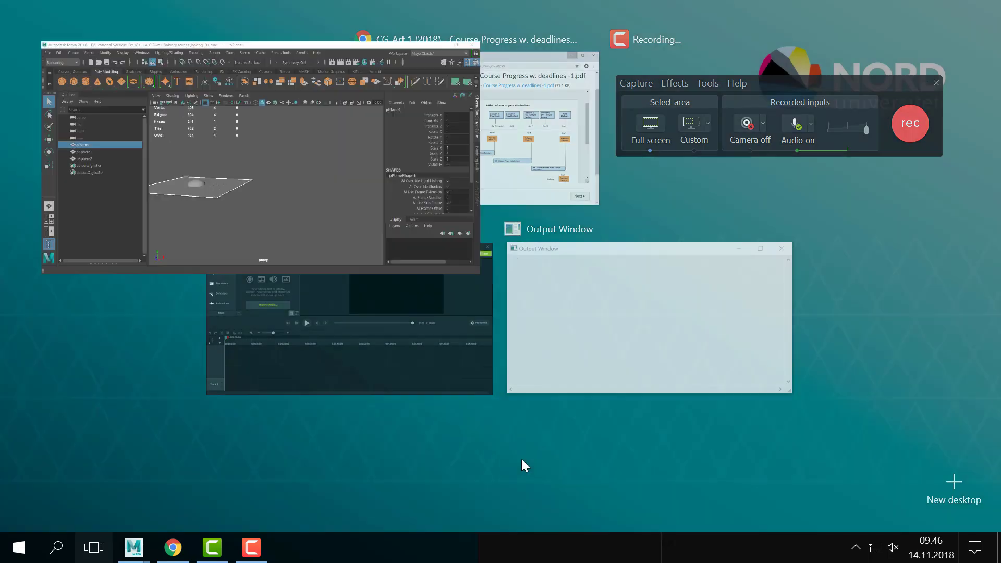
{"action": "left_click", "coordinate": [908, 9]}
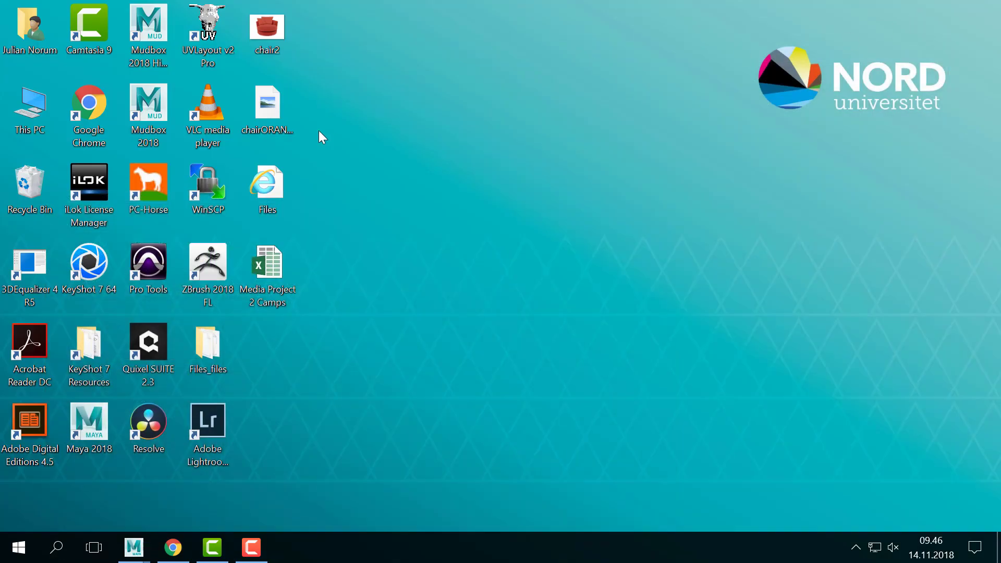
{"action": "key", "text": "super+e"}
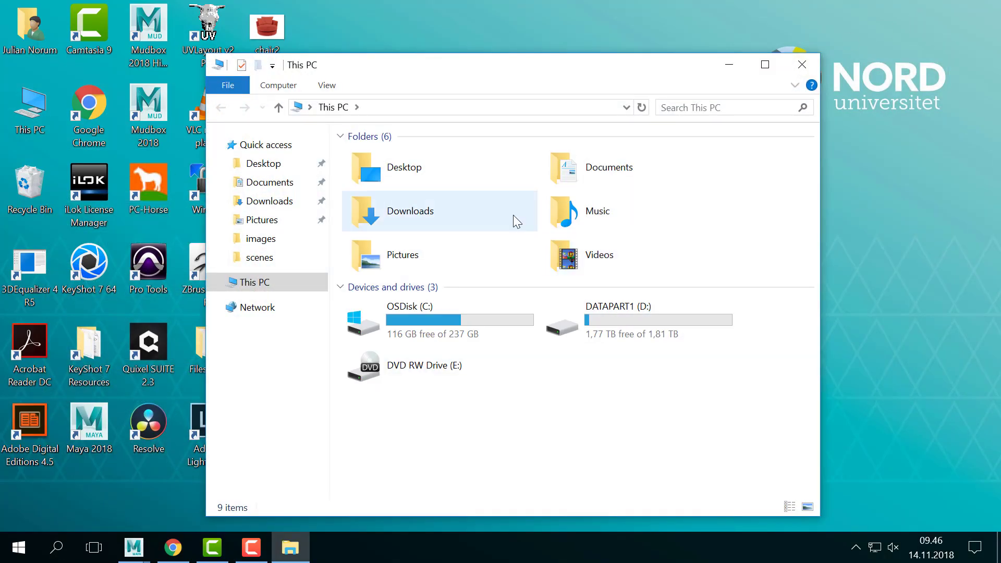
{"action": "double_click", "coordinate": [642, 318]}
{"action": "scroll", "coordinate": [522, 330], "scroll_direction": "down", "scroll_amount": 2}
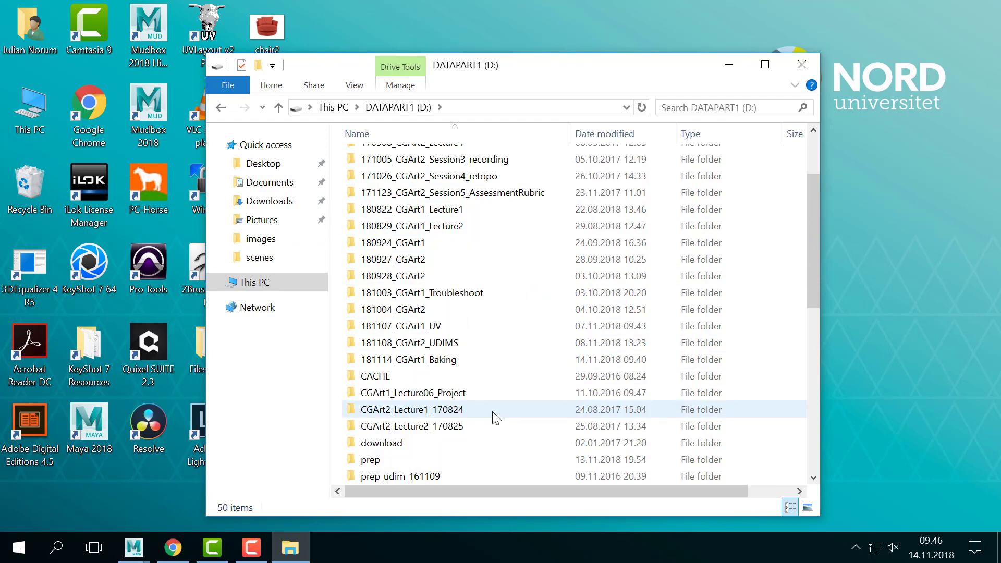
{"action": "double_click", "coordinate": [410, 346]}
{"action": "double_click", "coordinate": [396, 245]}
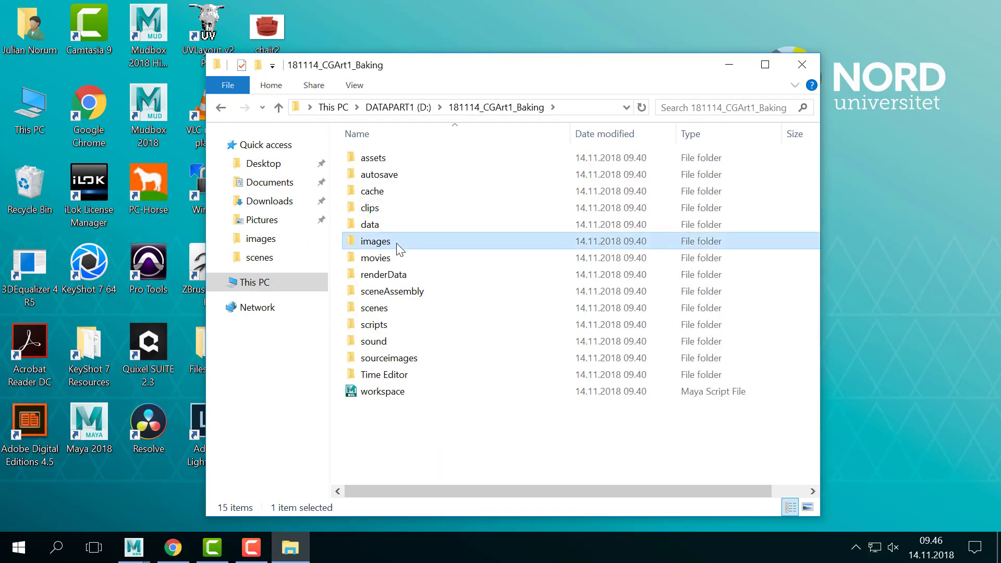
{"action": "mouse_move", "coordinate": [147, 558]}
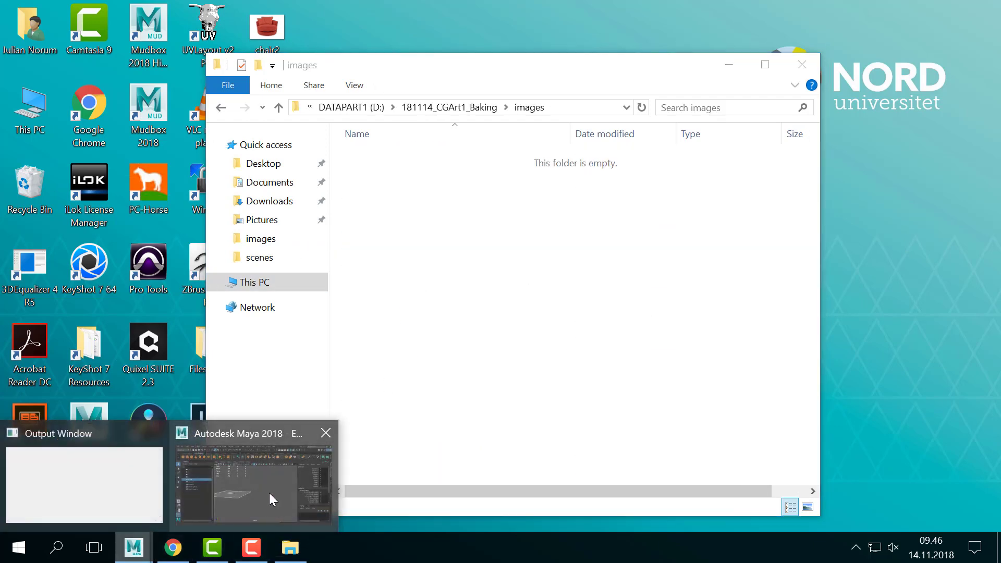
{"action": "left_click", "coordinate": [268, 496]}
- Select pPlane1 and set the map width and height to 512 × 512
{"action": "scroll", "coordinate": [683, 215], "scroll_direction": "up", "scroll_amount": 1}
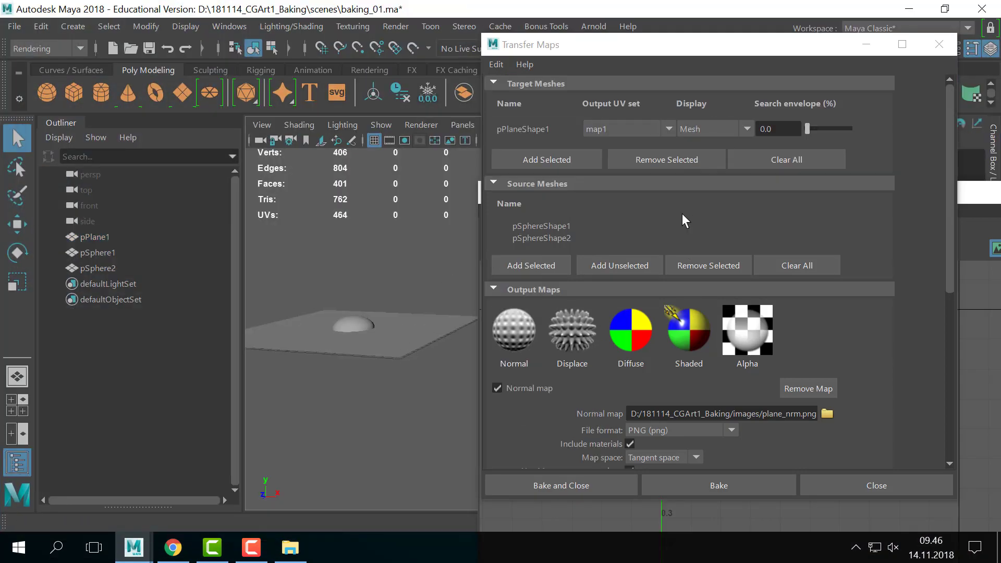
{"action": "left_click", "coordinate": [381, 335]}
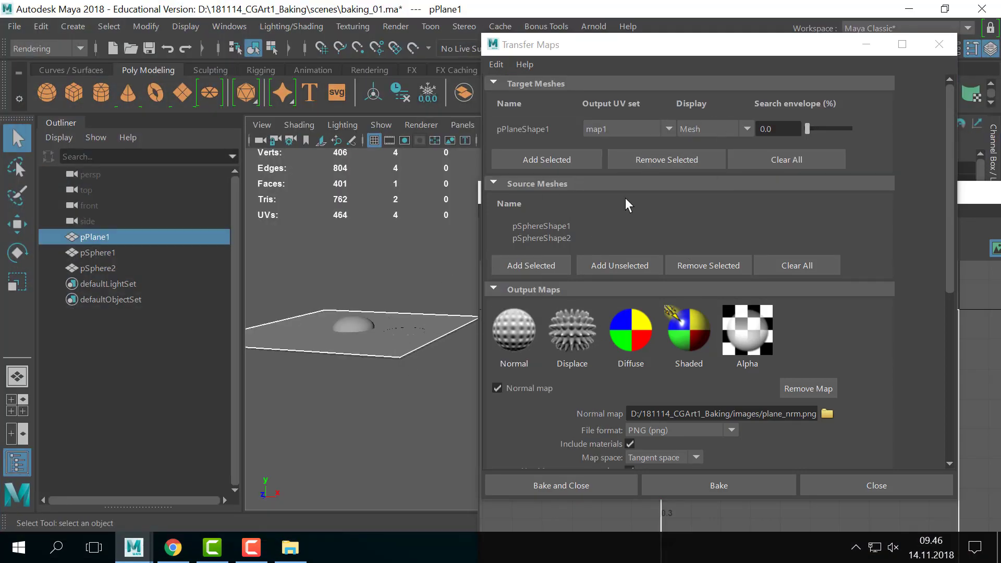
{"action": "scroll", "coordinate": [814, 430], "scroll_direction": "down", "scroll_amount": 4}
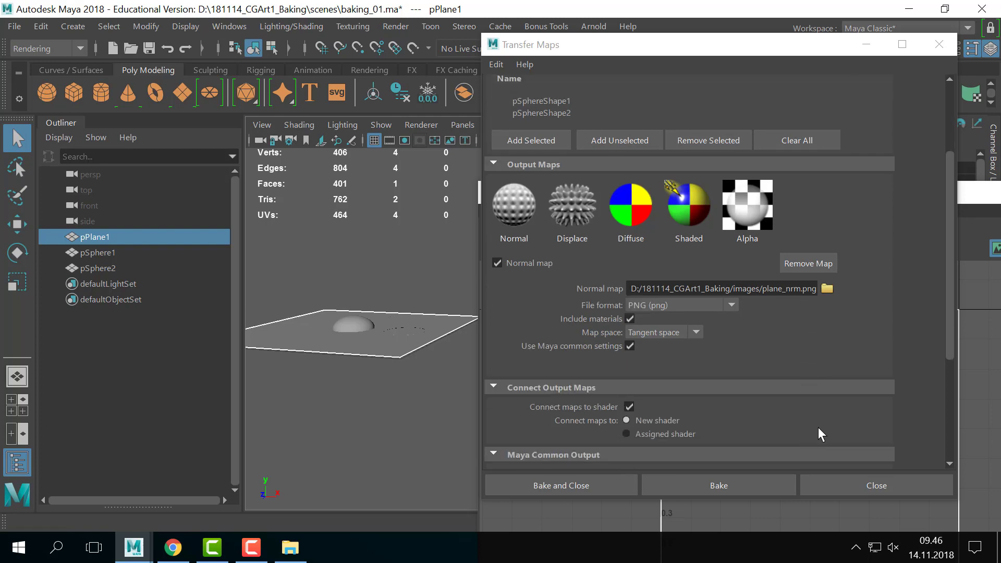
{"action": "scroll", "coordinate": [845, 419], "scroll_direction": "up", "scroll_amount": 1}
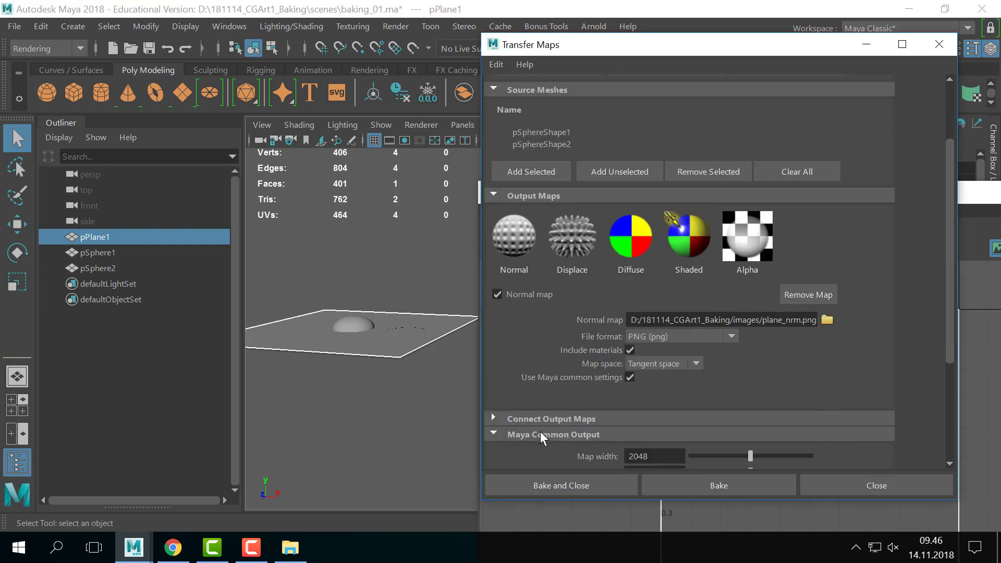
{"action": "scroll", "coordinate": [843, 379], "scroll_direction": "down", "scroll_amount": 3}
{"action": "left_click", "coordinate": [655, 362]}
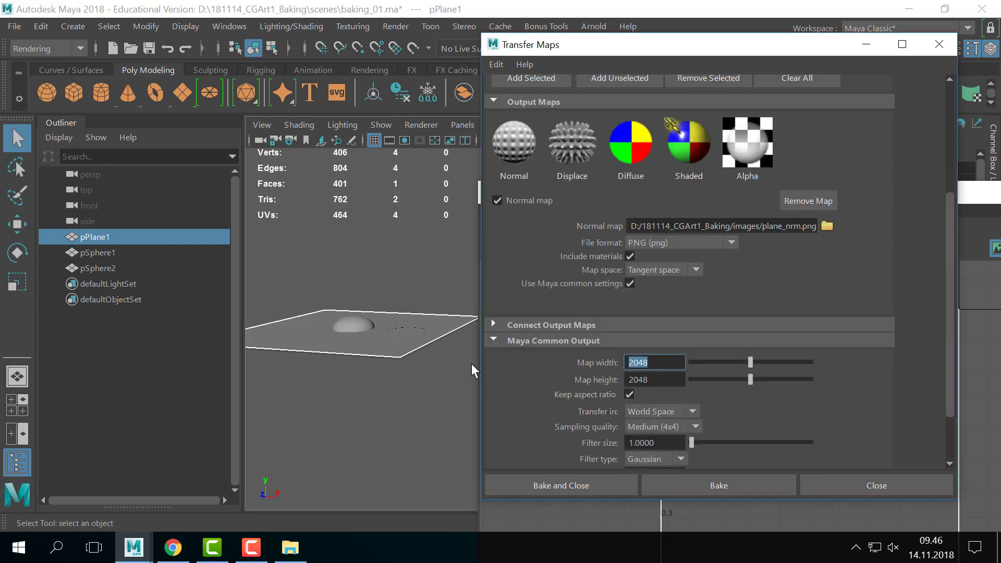
{"action": "type", "text": "512"}
{"action": "key", "text": "Tab"}
{"action": "type", "text": "512"}
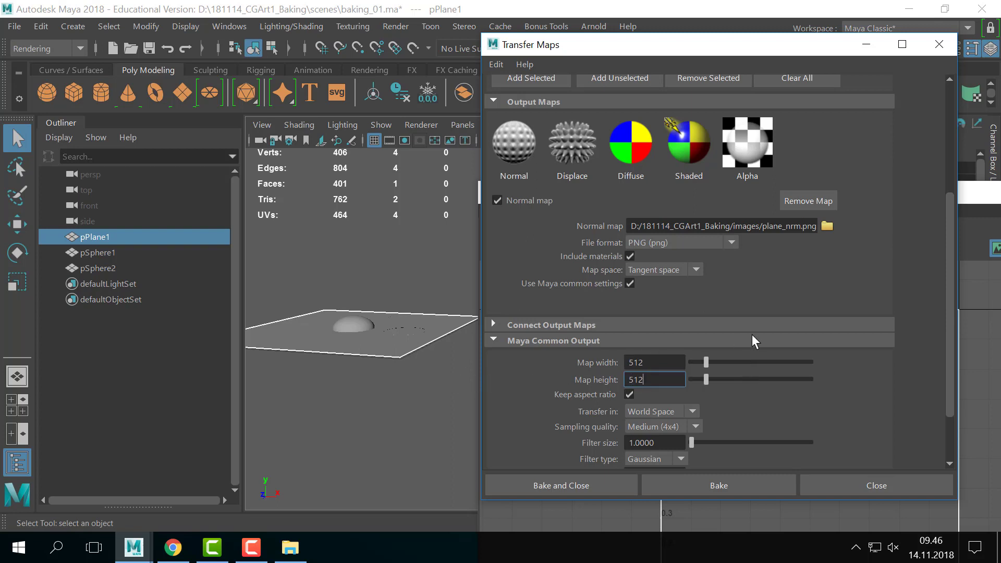
- Expand Connect Output Maps and bake the 512 × 512 normal map
{"action": "scroll", "coordinate": [845, 407], "scroll_direction": "up", "scroll_amount": 2}
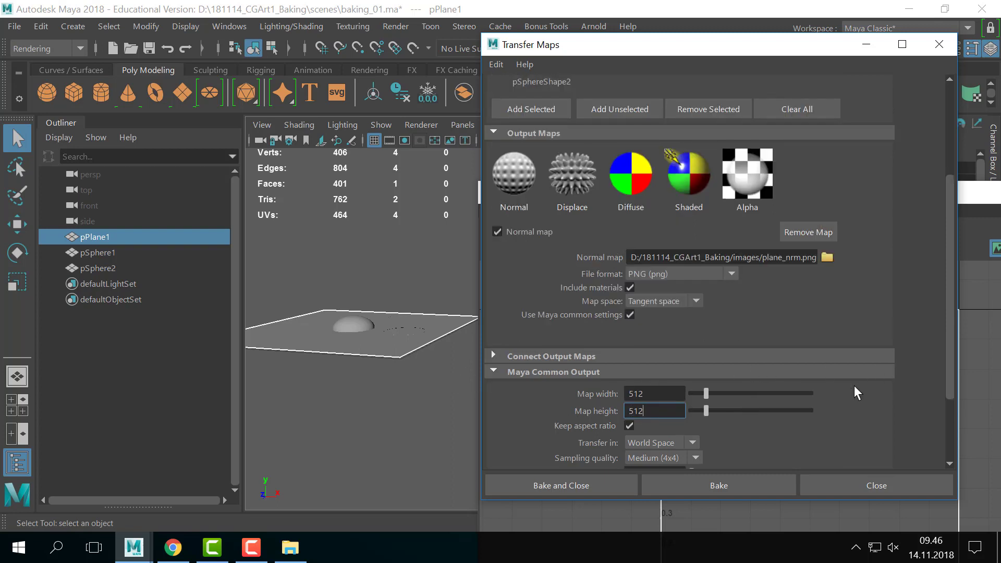
{"action": "left_click", "coordinate": [692, 356]}
{"action": "left_click", "coordinate": [696, 481]}
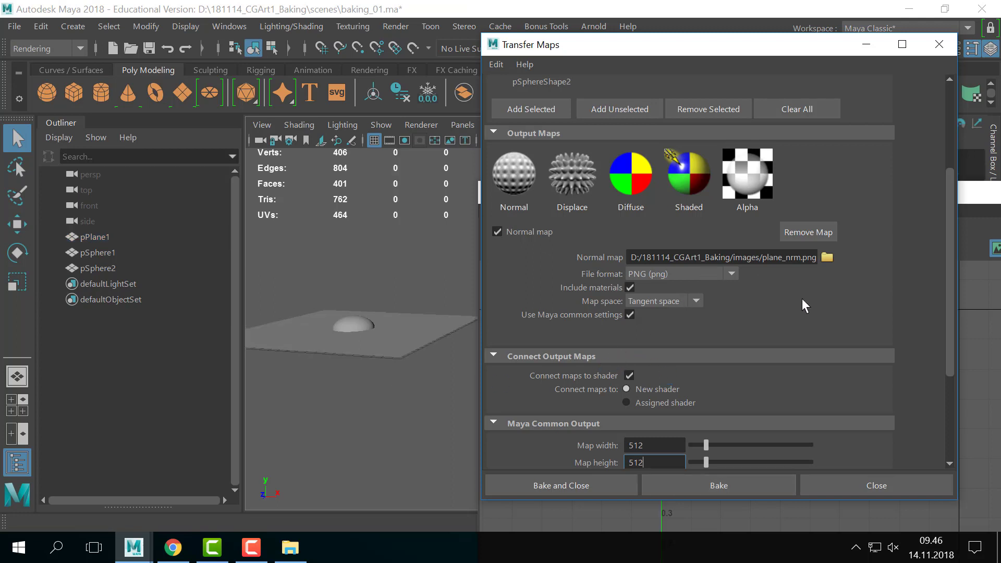
- Set the output file format to Tiff (tif)
{"action": "left_click", "coordinate": [683, 273]}
{"action": "scroll", "coordinate": [661, 424], "scroll_direction": "down", "scroll_amount": 3}
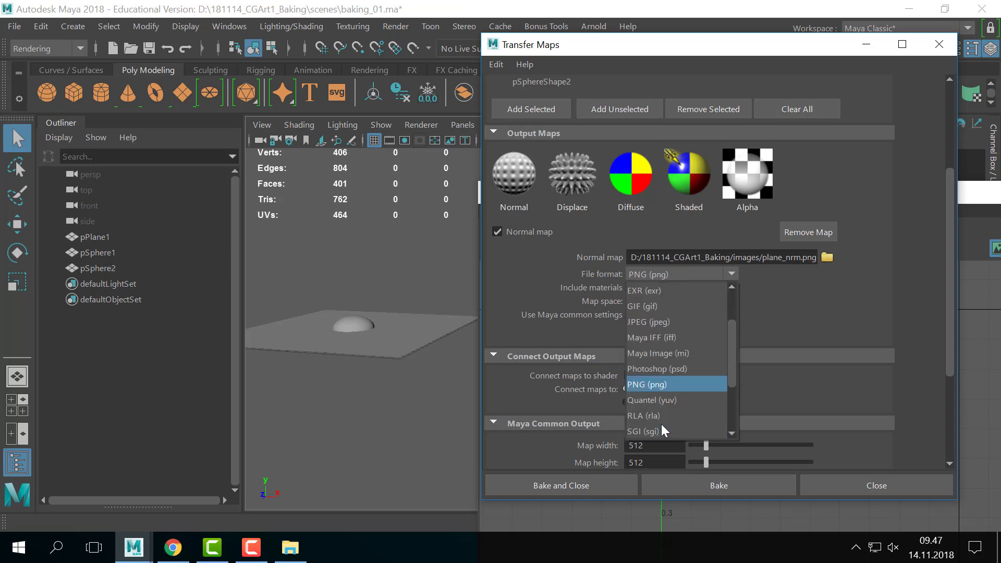
{"action": "left_click", "coordinate": [661, 414]}
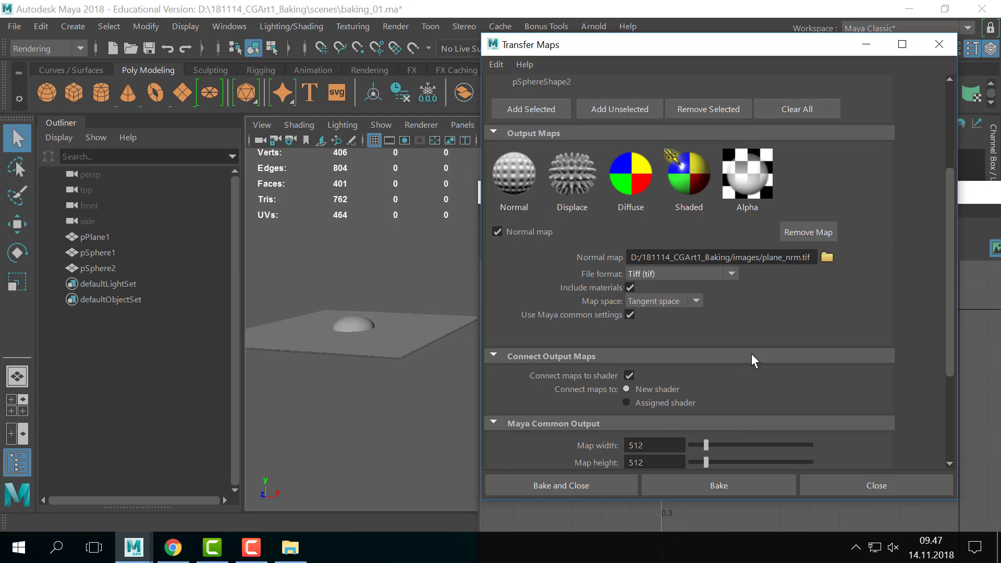
- Clear the target and source mesh lists and re-add pPlane1 as the target
{"action": "scroll", "coordinate": [752, 360], "scroll_direction": "down", "scroll_amount": 5}
{"action": "scroll", "coordinate": [753, 359], "scroll_direction": "up", "scroll_amount": 9}
{"action": "scroll", "coordinate": [752, 353], "scroll_direction": "up", "scroll_amount": 2}
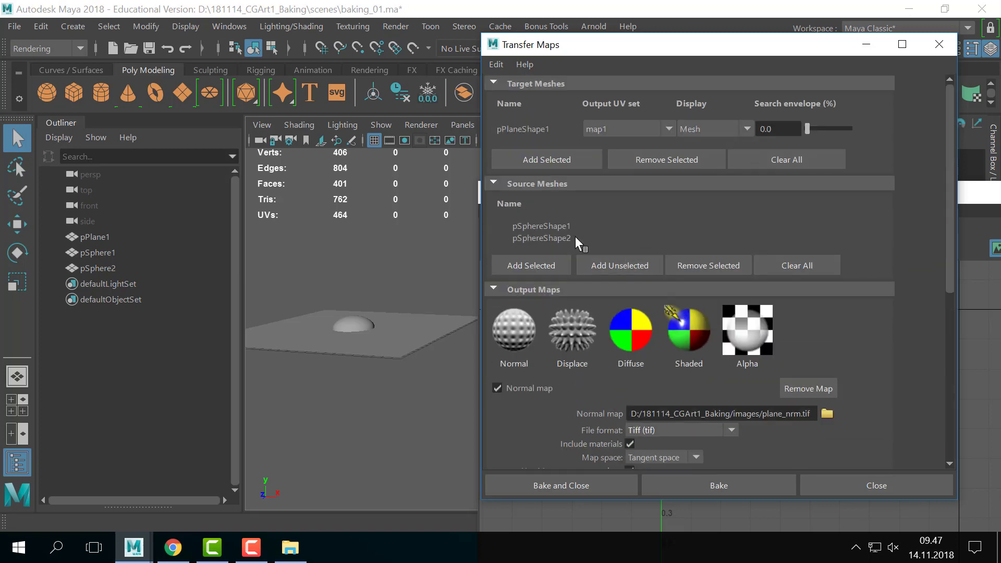
{"action": "left_click", "coordinate": [684, 156]}
{"action": "left_click", "coordinate": [786, 246]}
{"action": "left_click", "coordinate": [387, 326]}
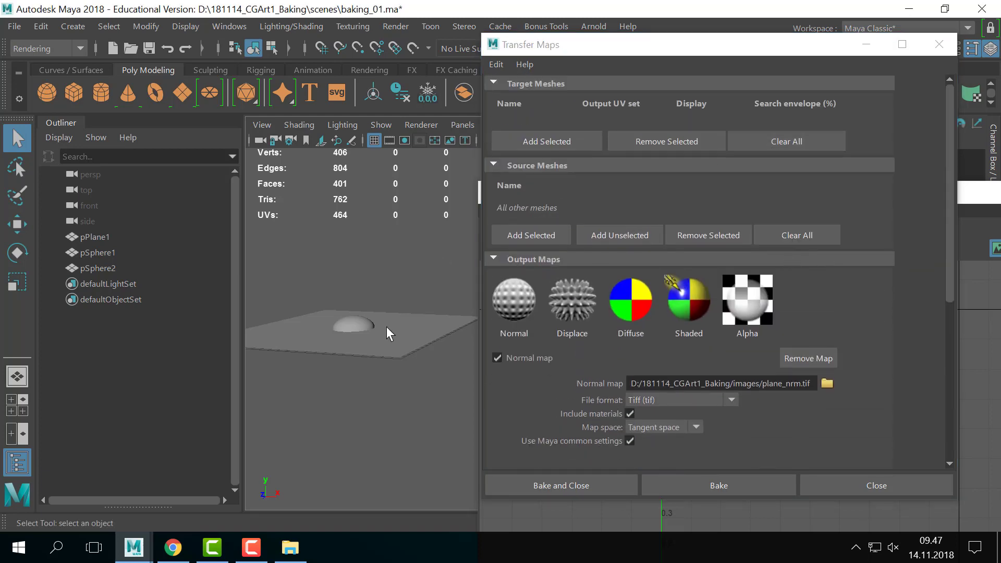
{"action": "left_click", "coordinate": [543, 144]}
- Add pSphere1 and pSphere2 as the source meshes
{"action": "left_click", "coordinate": [397, 243]}
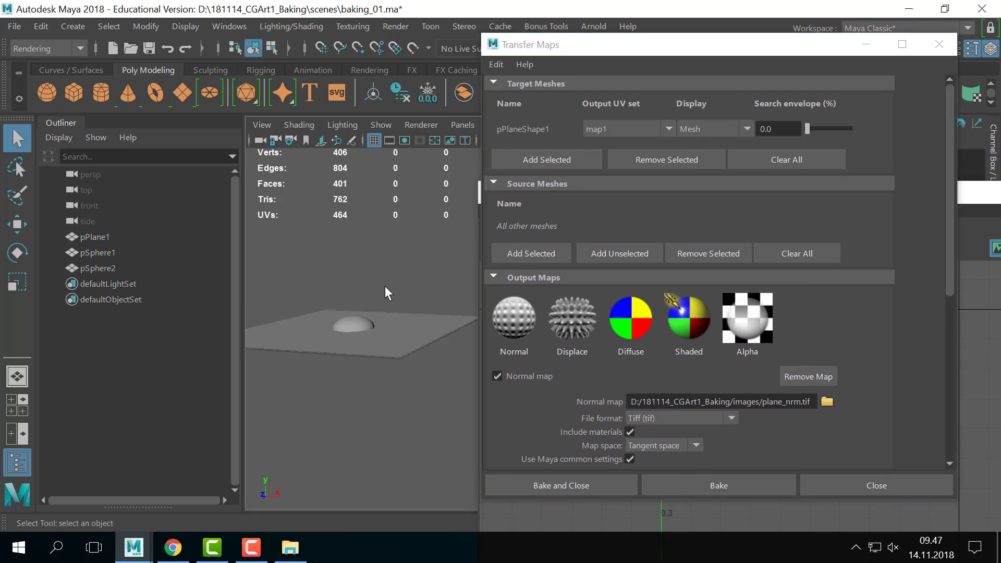
{"action": "left_click", "coordinate": [363, 330]}
{"action": "left_click", "coordinate": [362, 329], "text": "shift"}
{"action": "left_click", "coordinate": [361, 328], "text": "shift"}
{"action": "left_click_drag", "start_coordinate": [368, 371], "coordinate": [382, 346], "text": "alt"}
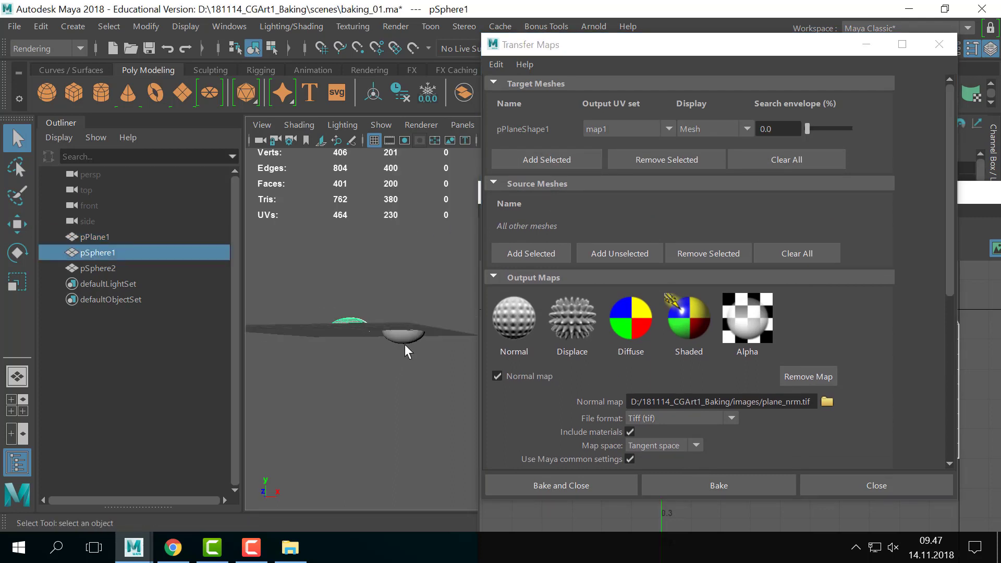
{"action": "left_click", "coordinate": [405, 342], "text": "shift"}
{"action": "left_click", "coordinate": [552, 254]}
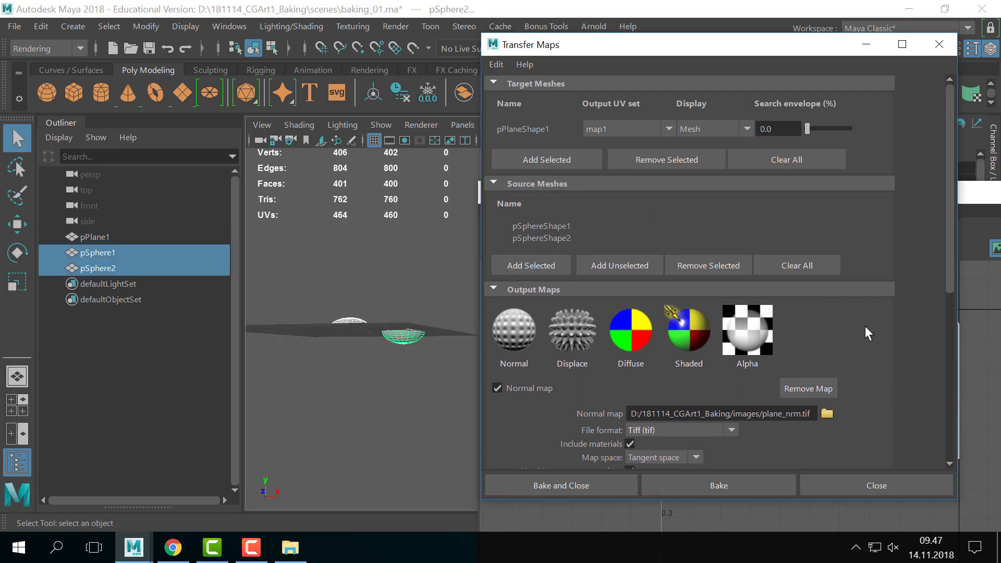
{"action": "scroll", "coordinate": [866, 327], "scroll_direction": "down", "scroll_amount": 5}
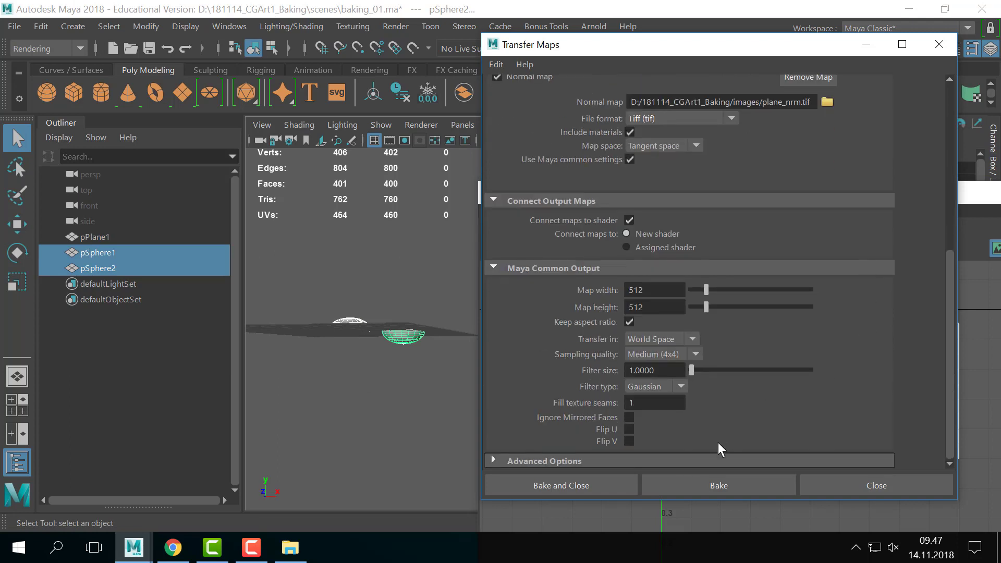
- Bake both spheres into the 512 × 512 plane_nrm.tif and deselect the spheres
{"action": "left_click", "coordinate": [715, 483]}
{"action": "left_click", "coordinate": [400, 413]}
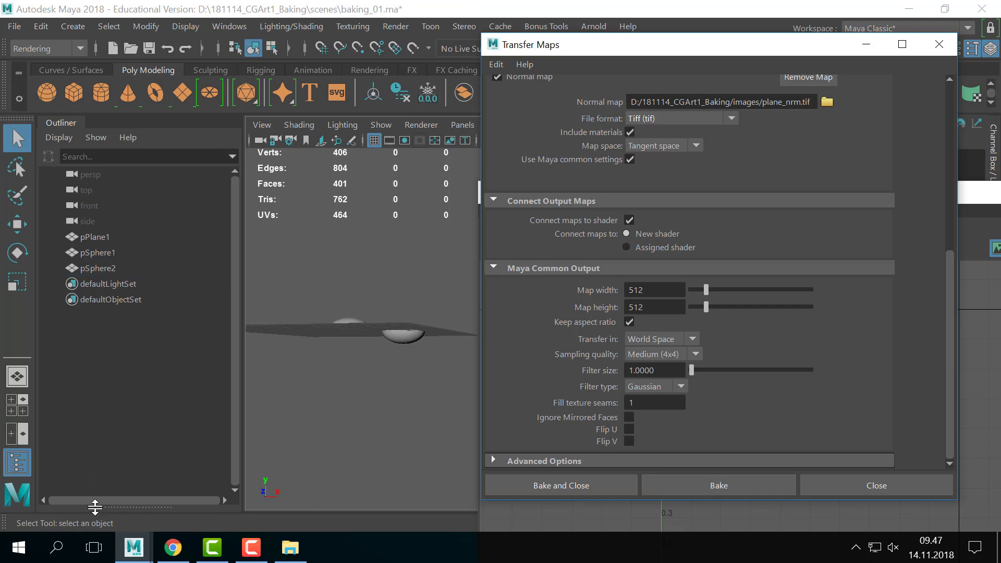
{"action": "left_click", "coordinate": [292, 549]}
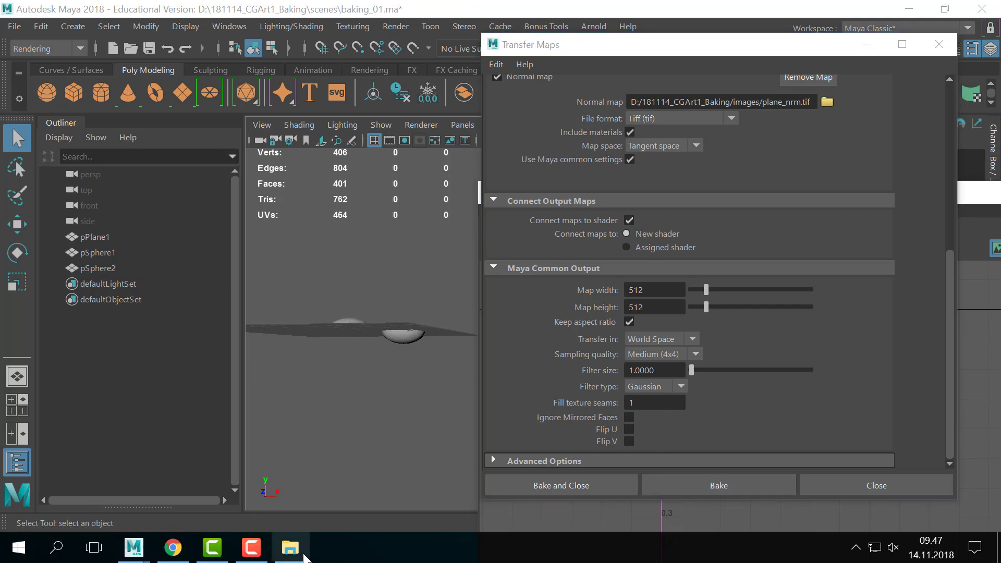
- Open plane_nrm.tif with Adobe Photoshop CC 2018, dismissing the monitor scale warning
{"action": "left_click", "coordinate": [394, 178]}
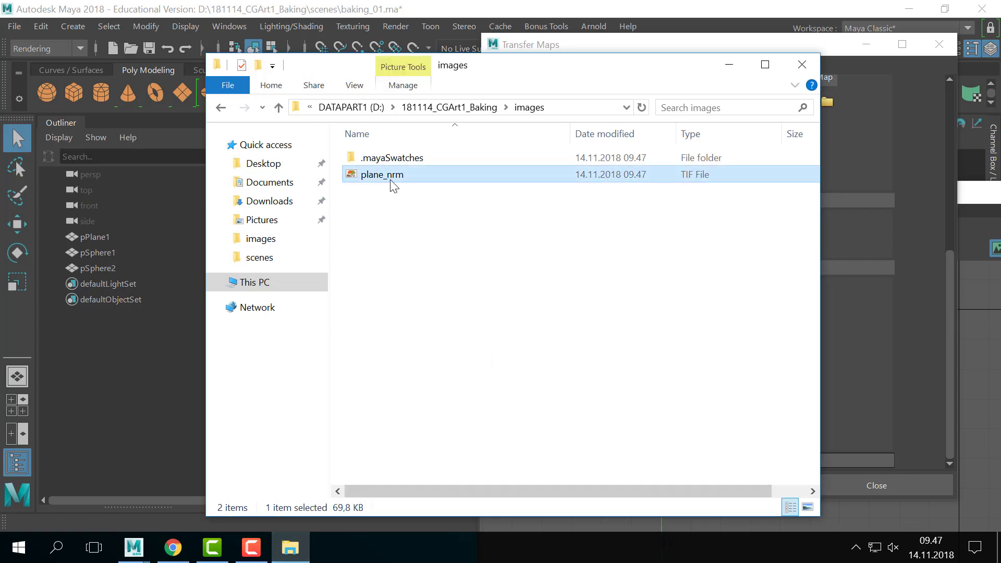
{"action": "right_click", "coordinate": [392, 179]}
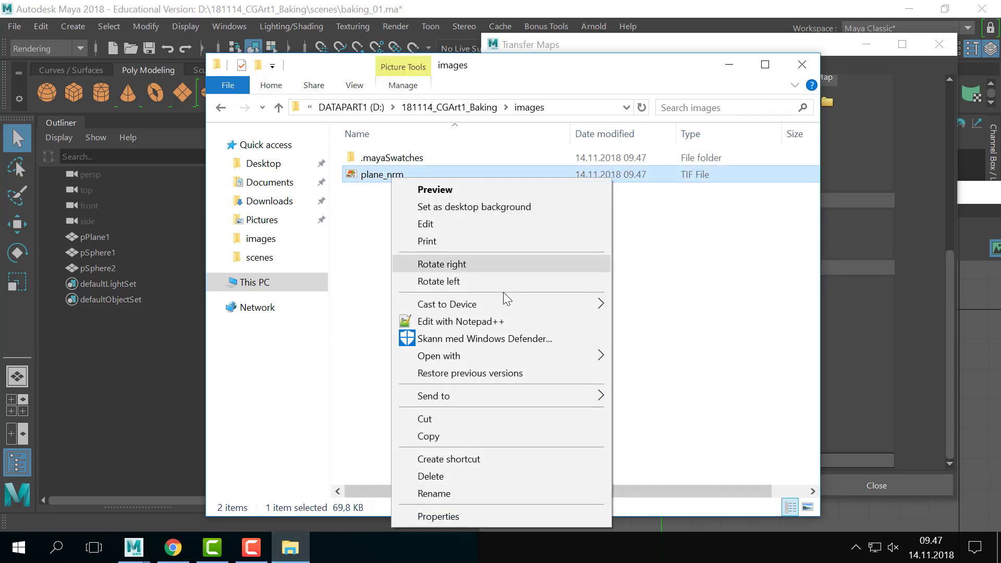
{"action": "mouse_move", "coordinate": [524, 356]}
{"action": "left_click", "coordinate": [673, 374]}
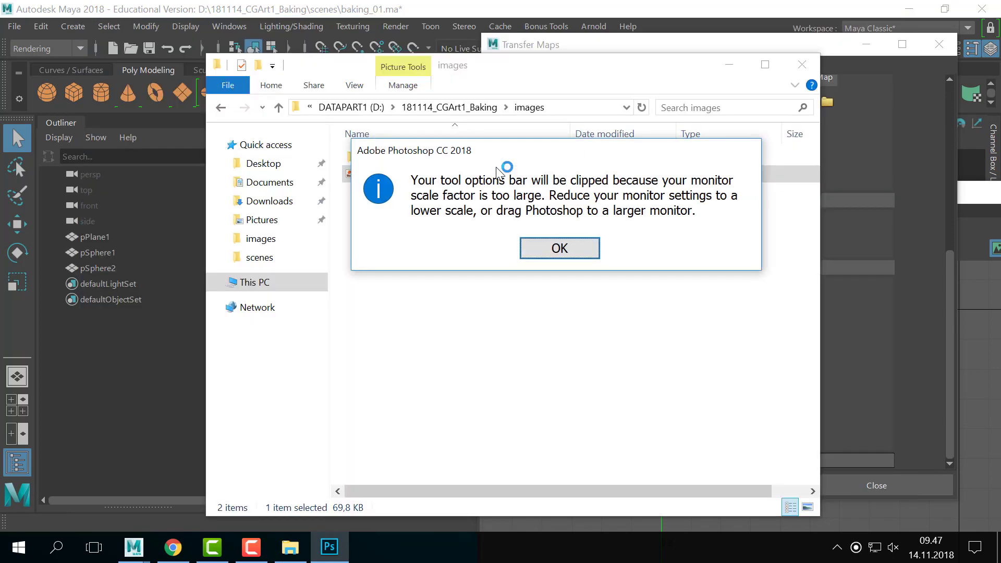
{"action": "left_click", "coordinate": [560, 248]}
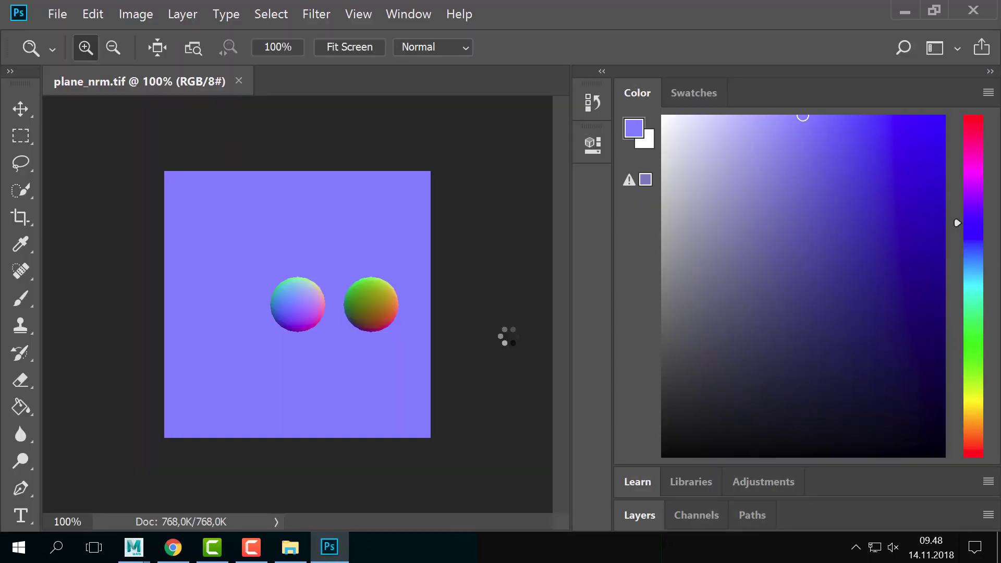
- Zoom into and pan across both sphere domes in plane_nrm.tif, then switch back to Maya
{"action": "left_click", "coordinate": [289, 315]}
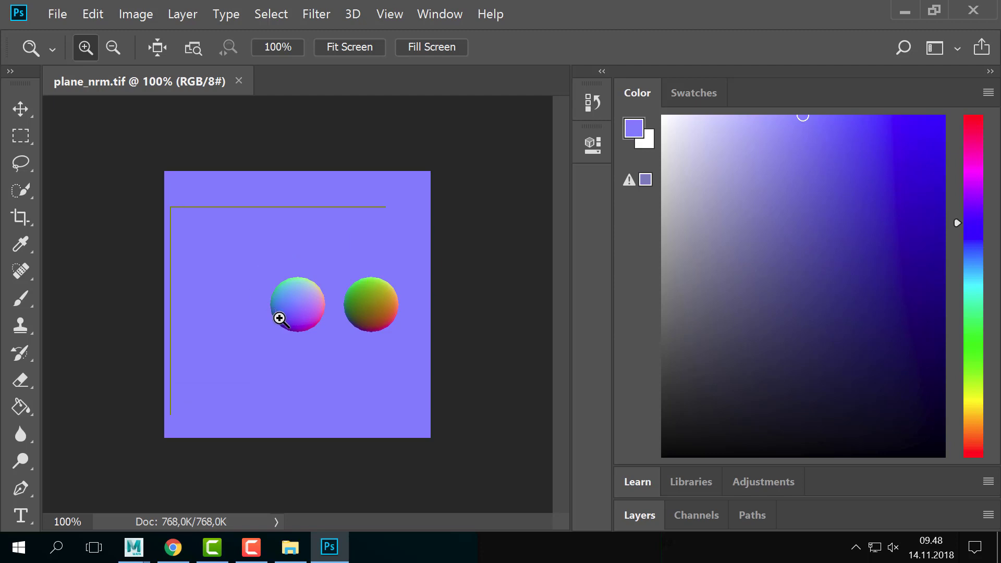
{"action": "left_click", "coordinate": [268, 306]}
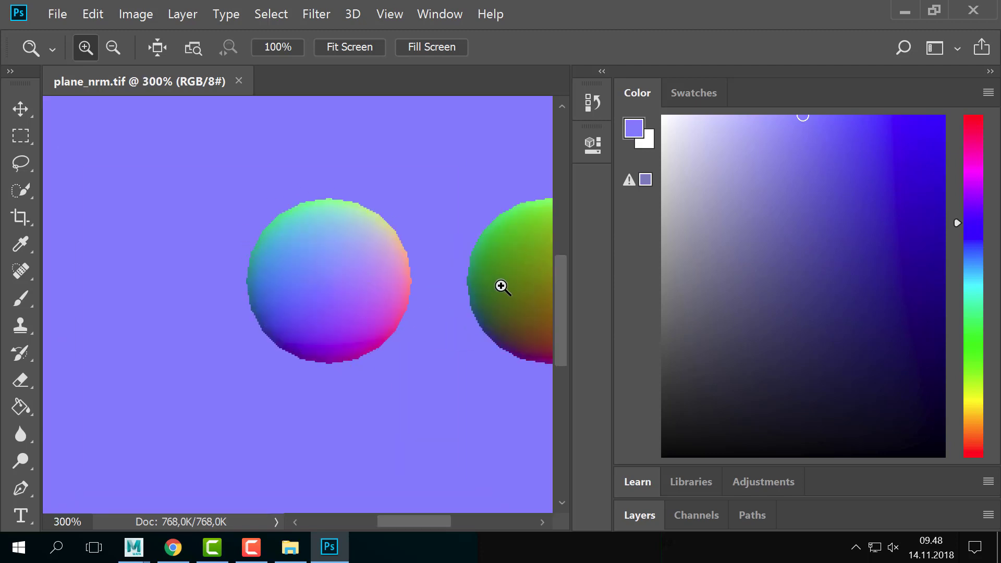
{"action": "left_click_drag", "start_coordinate": [433, 296], "coordinate": [368, 310]}
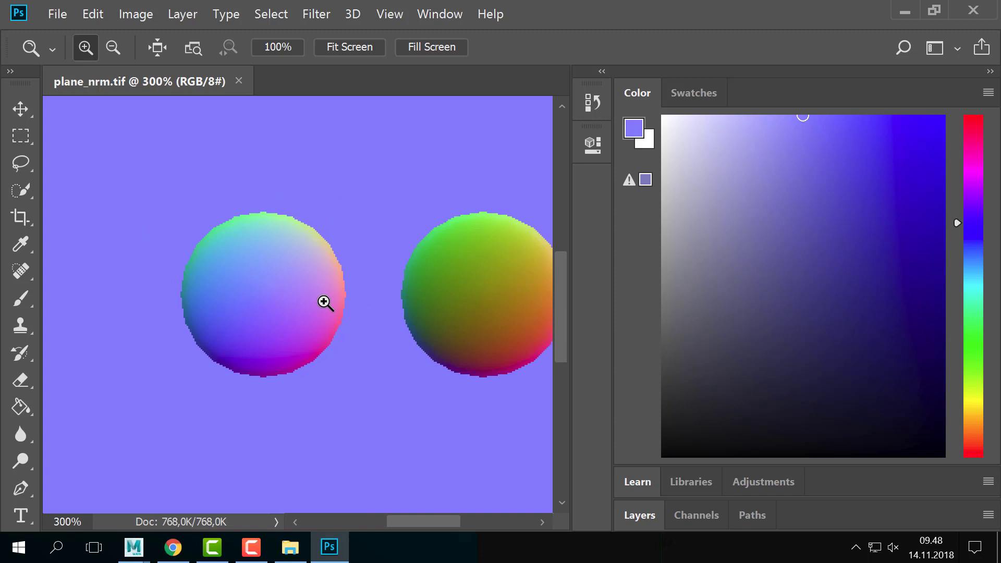
{"action": "left_click", "coordinate": [324, 351], "text": "alt"}
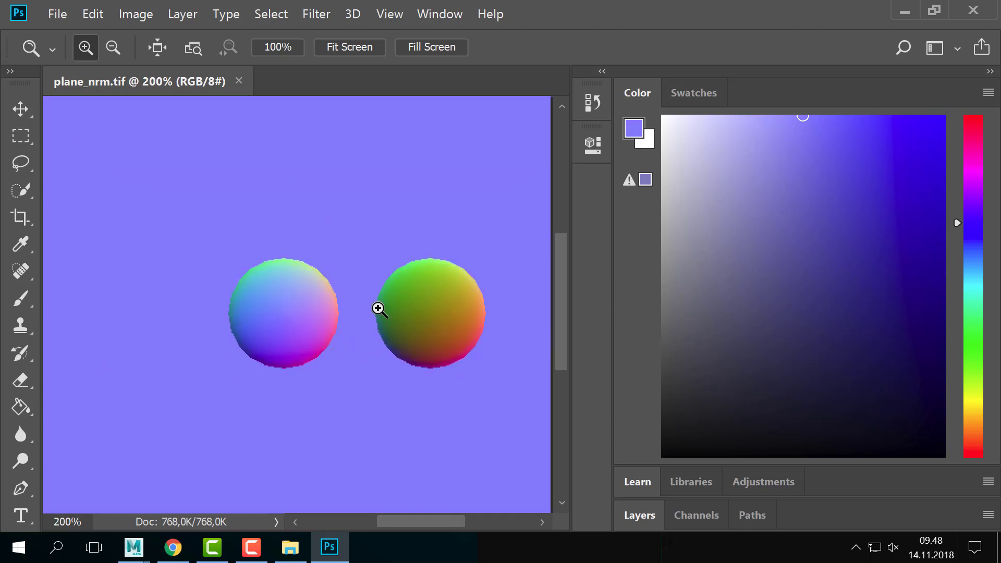
{"action": "key", "text": "alt+Tab"}
{"action": "left_click", "coordinate": [549, 211]}
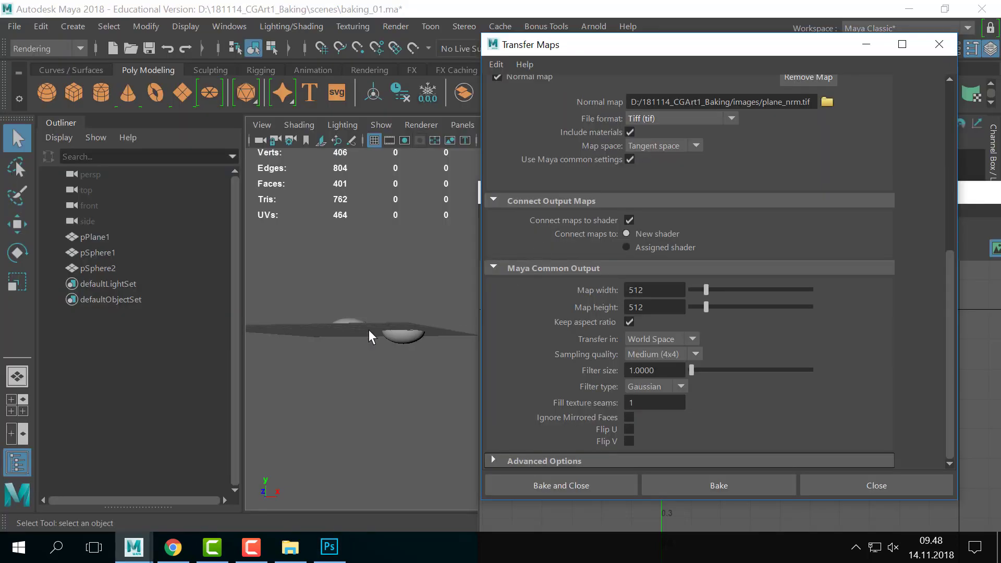
- Move the floating windows aside and isolate both spheres in the viewport
{"action": "left_click_drag", "start_coordinate": [649, 50], "coordinate": [786, 84]}
{"action": "right_click_drag", "start_coordinate": [389, 259], "coordinate": [417, 260], "text": "alt"}
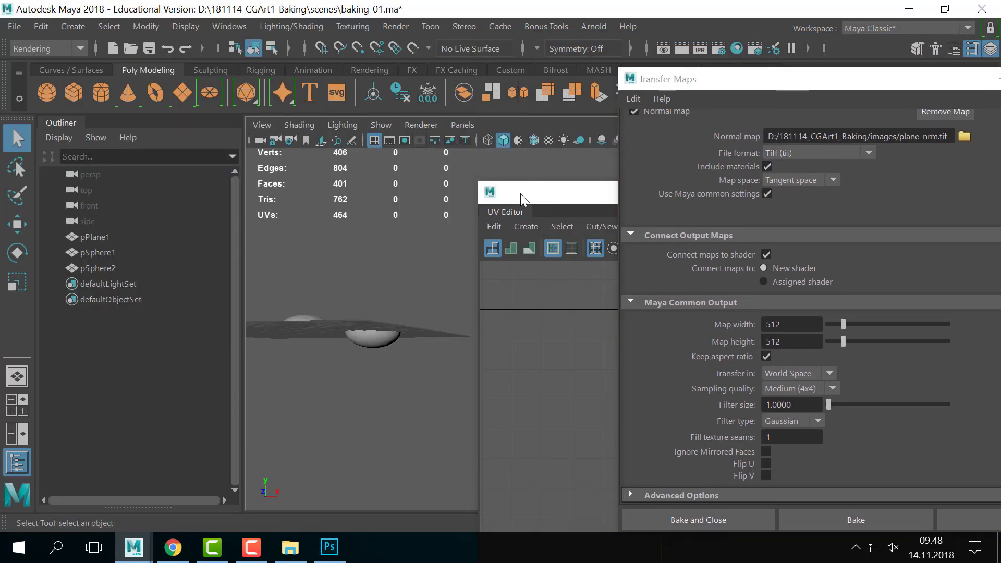
{"action": "left_click_drag", "start_coordinate": [520, 194], "coordinate": [663, 208]}
{"action": "middle_click_drag", "start_coordinate": [435, 297], "coordinate": [436, 298], "text": "alt"}
{"action": "left_click_drag", "start_coordinate": [436, 298], "coordinate": [505, 299], "text": "alt"}
{"action": "left_click_drag", "start_coordinate": [499, 261], "coordinate": [464, 329], "text": "alt"}
{"action": "left_click", "coordinate": [417, 313]}
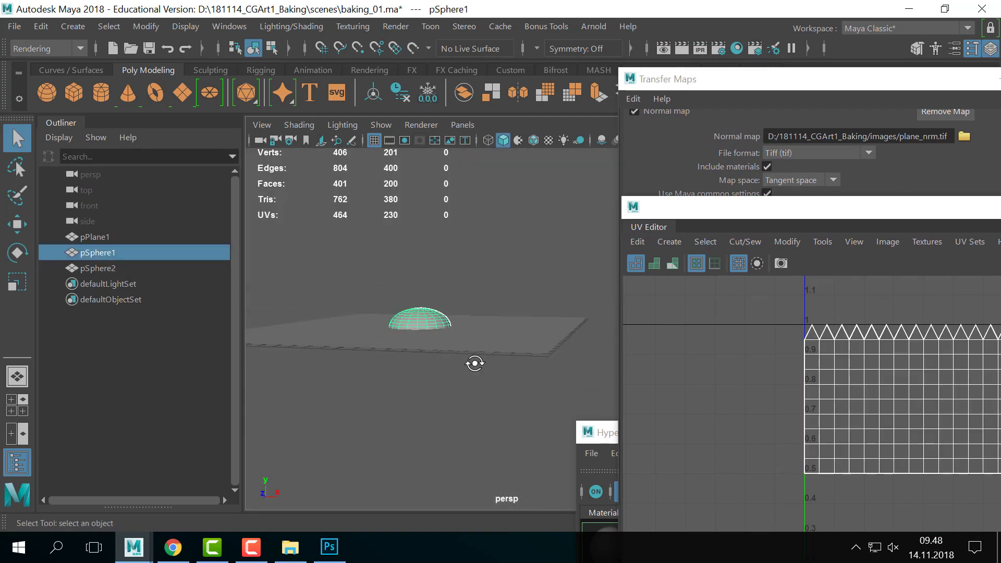
{"action": "left_click_drag", "start_coordinate": [474, 362], "coordinate": [503, 348], "text": "alt"}
{"action": "left_click", "coordinate": [503, 336], "text": "shift"}
{"action": "key", "text": "ctrl+1"}
- Inspect the bowl from several angles and select the bowl-shaped pSphere2
{"action": "left_click", "coordinate": [502, 354]}
{"action": "left_click", "coordinate": [503, 349]}
{"action": "right_click_drag", "start_coordinate": [504, 349], "coordinate": [532, 353], "text": "alt"}
{"action": "left_click_drag", "start_coordinate": [532, 353], "coordinate": [522, 349], "text": "alt"}
{"action": "left_click", "coordinate": [522, 342]}
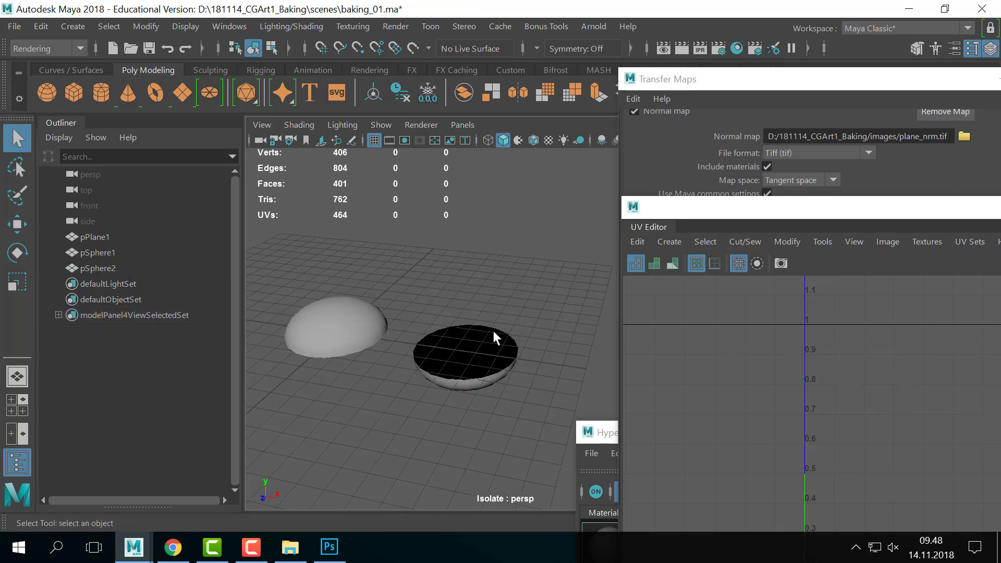
{"action": "left_click", "coordinate": [440, 362]}
{"action": "left_click_drag", "start_coordinate": [440, 365], "coordinate": [459, 338], "text": "alt"}
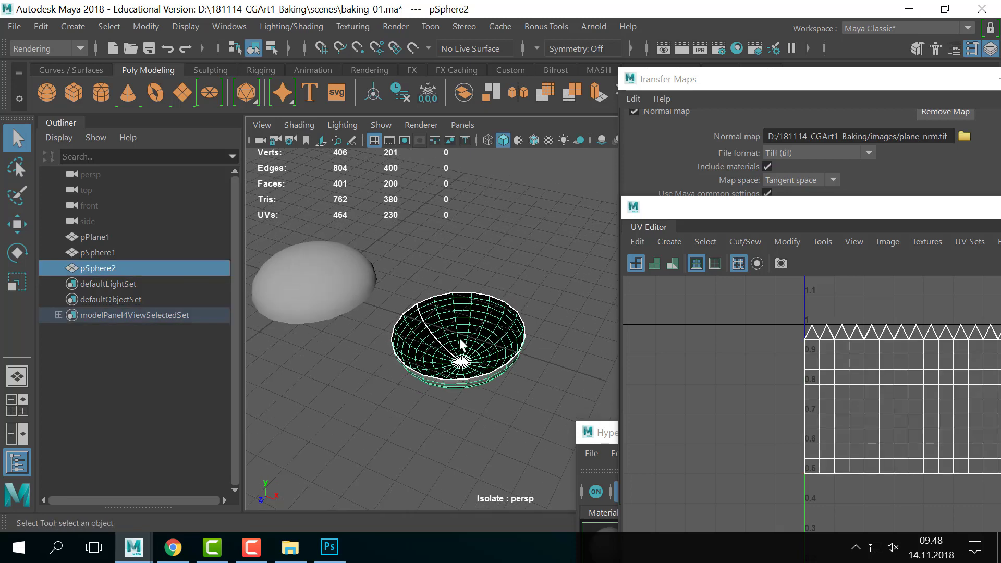
{"action": "left_click", "coordinate": [528, 381]}
{"action": "left_click", "coordinate": [467, 282]}
{"action": "left_click", "coordinate": [445, 398]}
{"action": "mouse_move", "coordinate": [445, 399]}
{"action": "left_mouse_down", "text": "alt"}
{"action": "mouse_move", "coordinate": [471, 391]}
{"action": "mouse_move", "coordinate": [439, 353]}
{"action": "mouse_move", "coordinate": [499, 364]}
{"action": "mouse_move", "coordinate": [460, 405]}
{"action": "left_mouse_up", "text": "alt"}
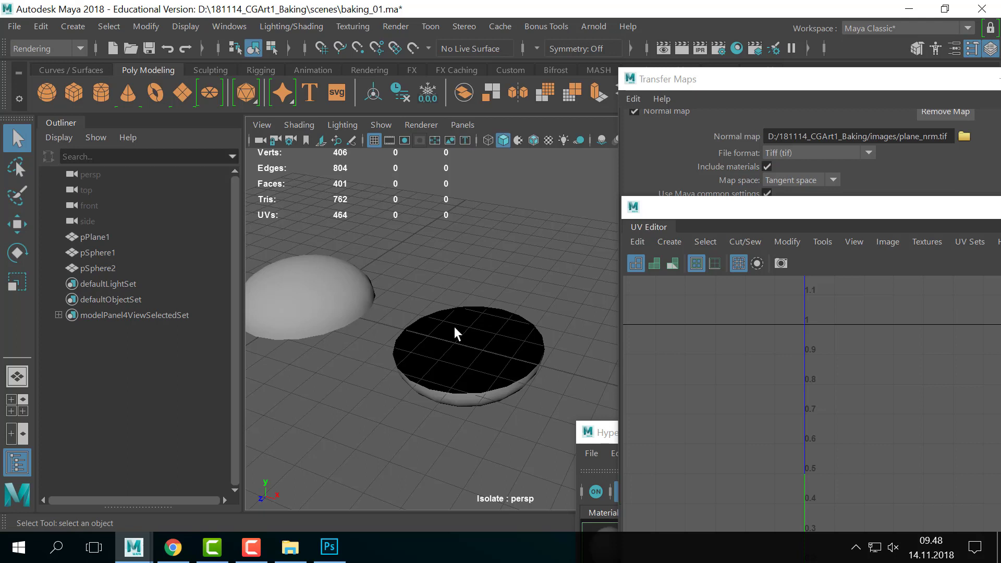
{"action": "left_click_drag", "start_coordinate": [518, 264], "coordinate": [554, 463]}
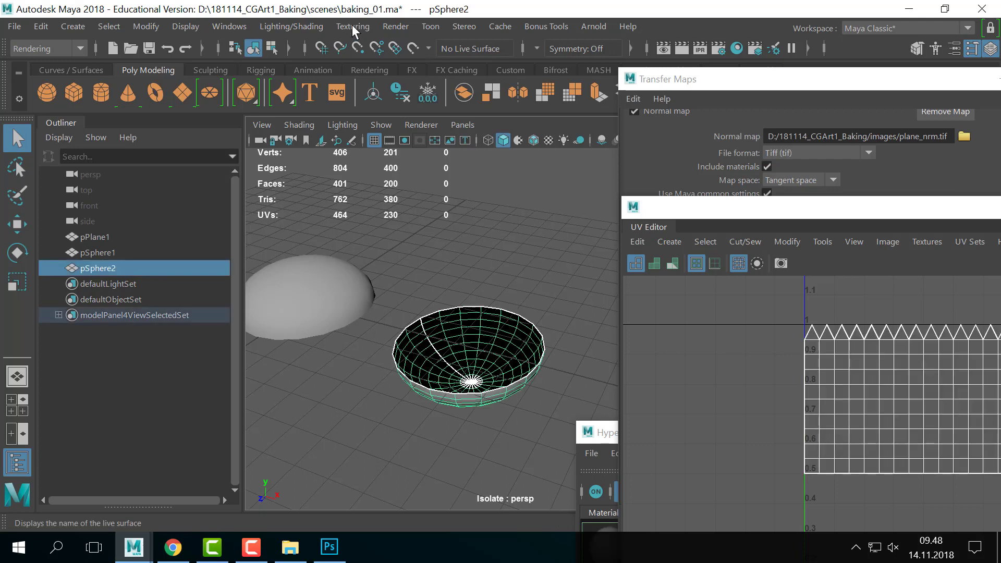
- Reverse pSphere2's normals with Mesh Display > Reverse in the Modeling menu set
{"action": "left_click", "coordinate": [31, 49]}
{"action": "left_click", "coordinate": [52, 64]}
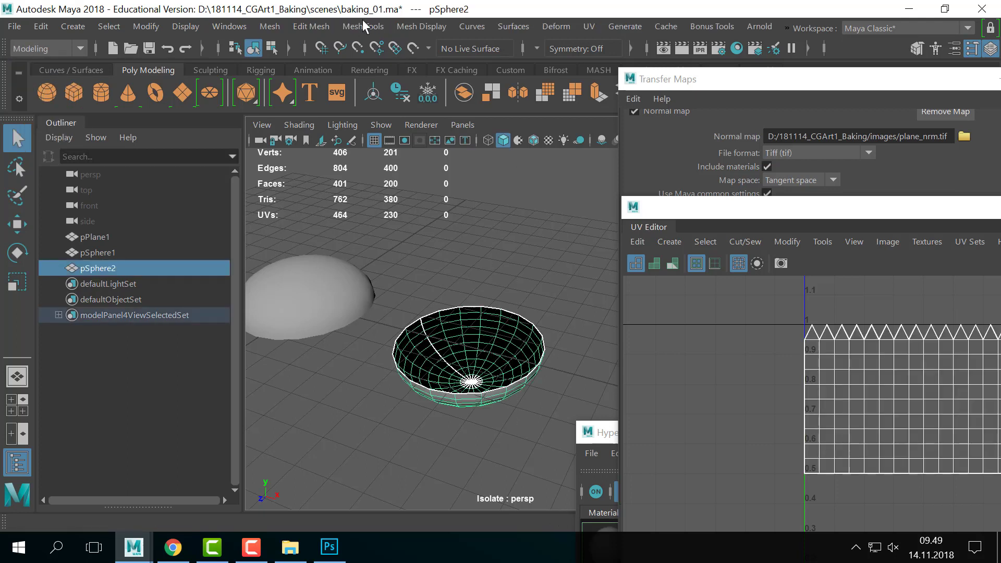
{"action": "left_click", "coordinate": [374, 23]}
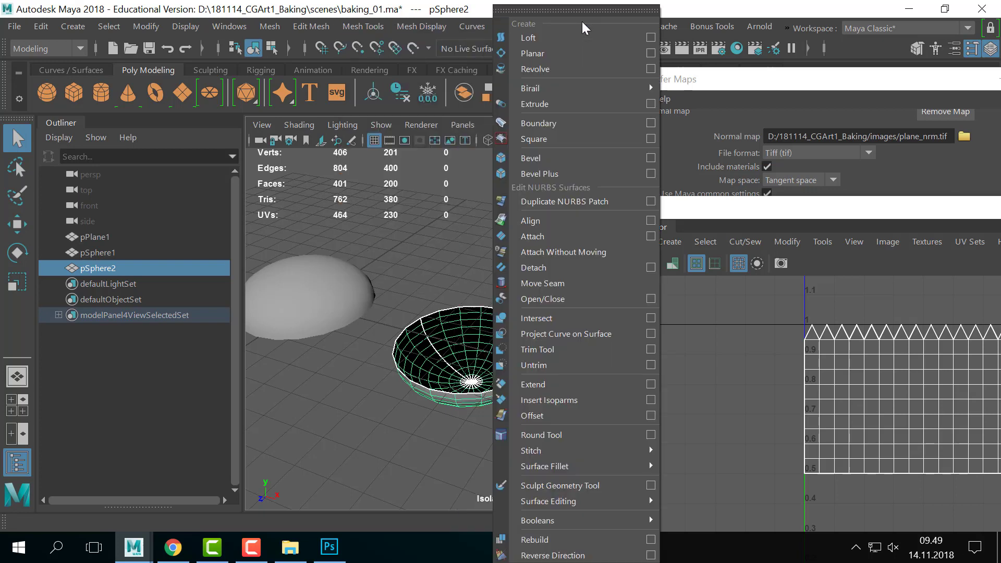
{"action": "mouse_move", "coordinate": [282, 25]}
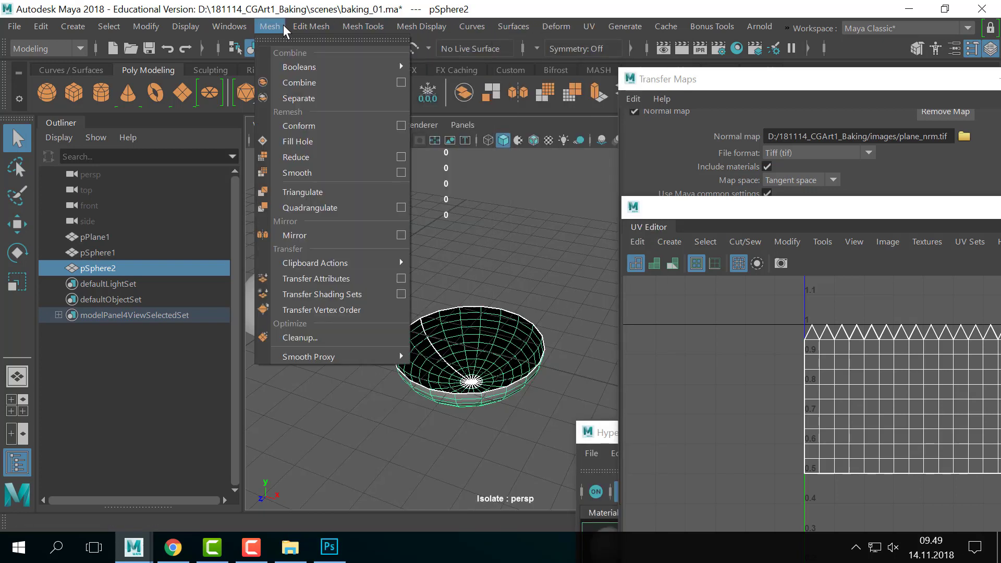
{"action": "mouse_move", "coordinate": [422, 25]}
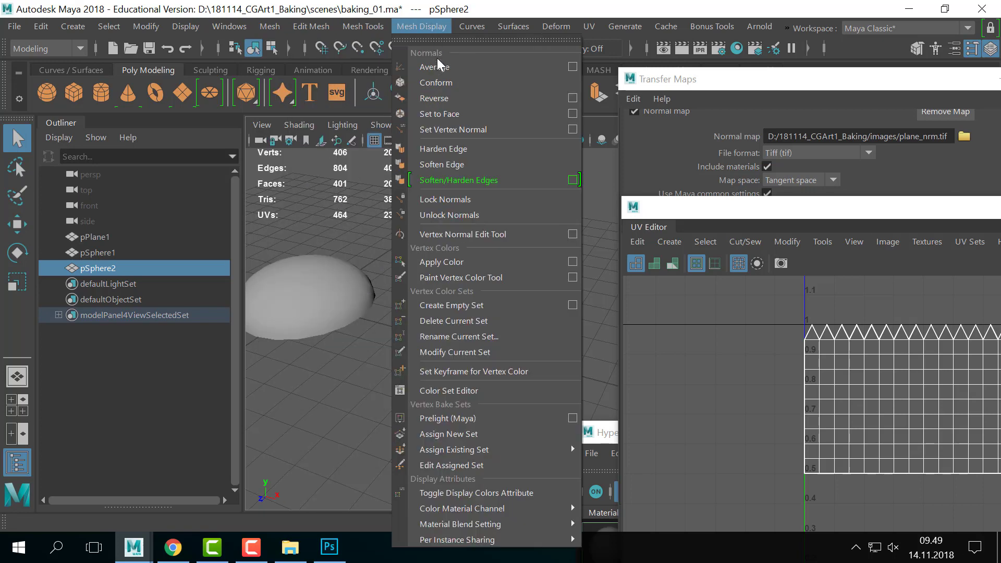
{"action": "left_click", "coordinate": [433, 98]}
{"action": "right_click_drag", "start_coordinate": [509, 130], "coordinate": [509, 129]}
{"action": "right_click_drag", "start_coordinate": [471, 317], "coordinate": [536, 91]}
- Delete the construction history of both spheres via Edit > Delete by Type > History
{"action": "left_click", "coordinate": [513, 221]}
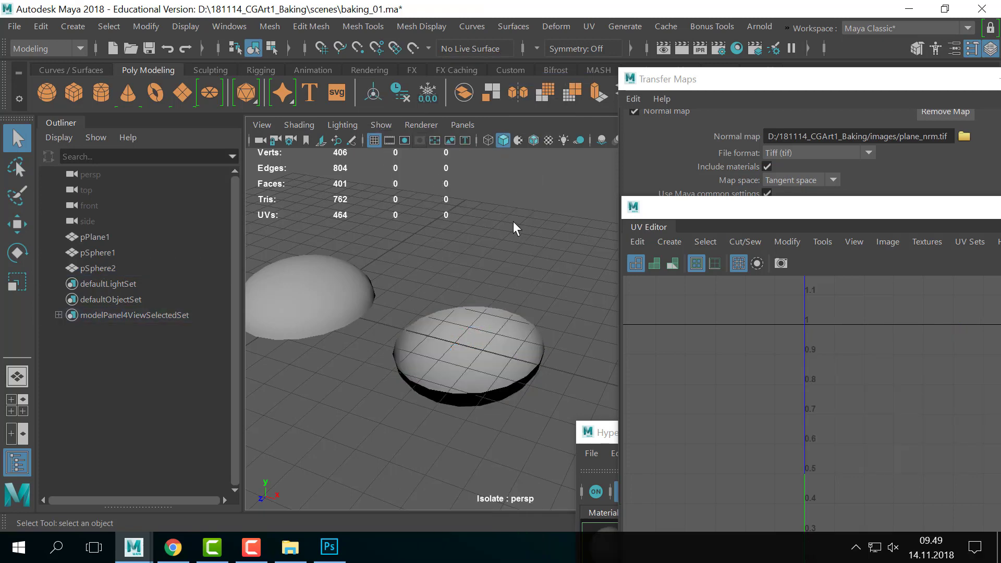
{"action": "left_click_drag", "start_coordinate": [514, 221], "coordinate": [323, 411]}
{"action": "left_click", "coordinate": [42, 26]}
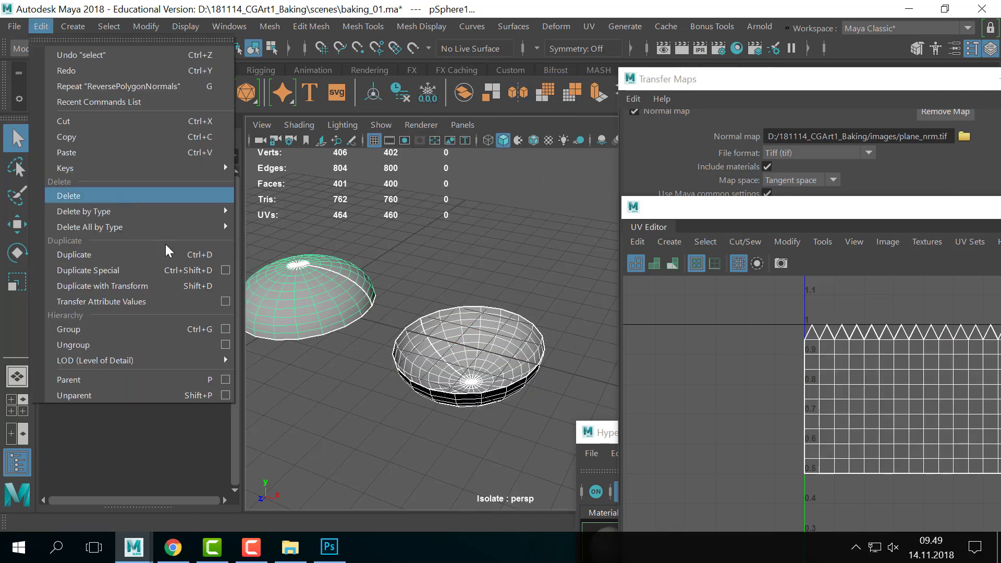
{"action": "mouse_move", "coordinate": [175, 214]}
{"action": "left_click", "coordinate": [289, 221]}
{"action": "left_click", "coordinate": [470, 229]}
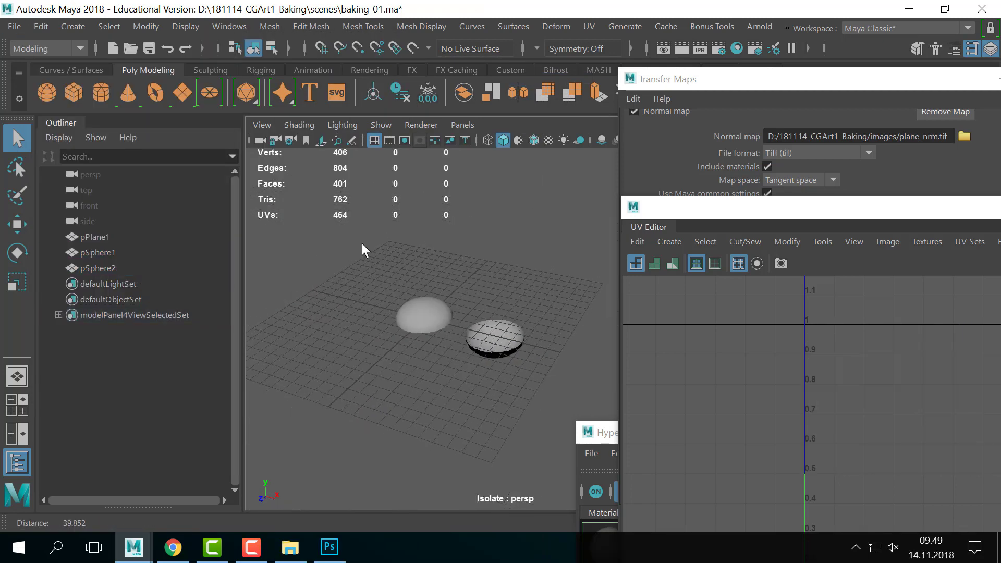
- Leave isolate view to show the whole scene and save the scene file
{"action": "key", "text": "ctrl+1"}
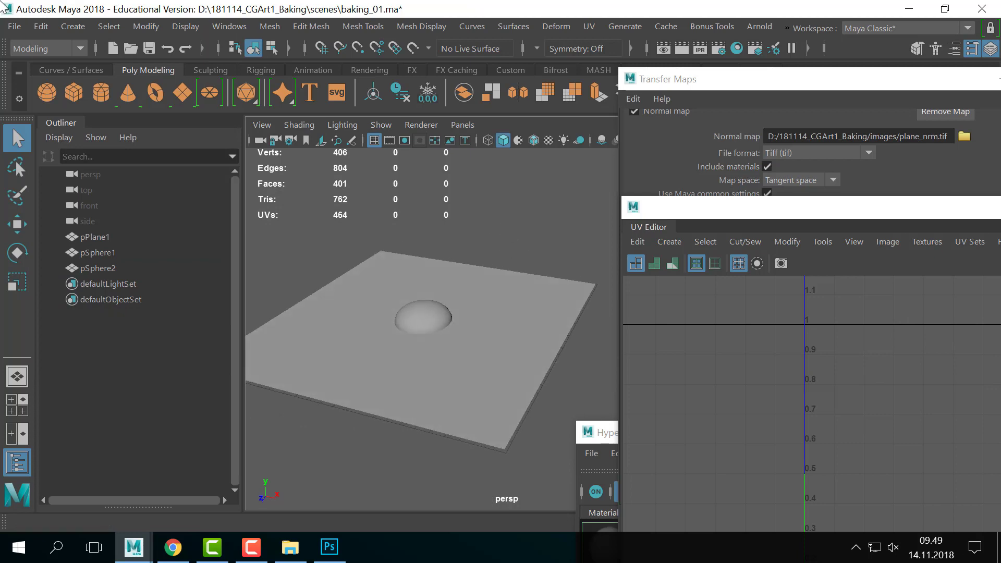
{"action": "left_click", "coordinate": [24, 29]}
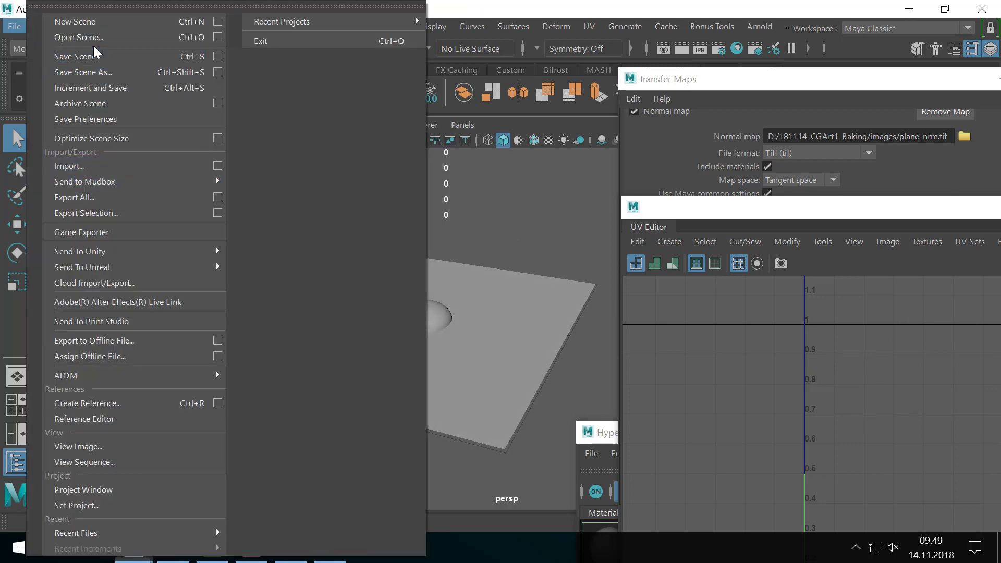
{"action": "left_click", "coordinate": [84, 55]}
{"action": "left_click_drag", "start_coordinate": [368, 306], "coordinate": [375, 232], "text": "alt"}
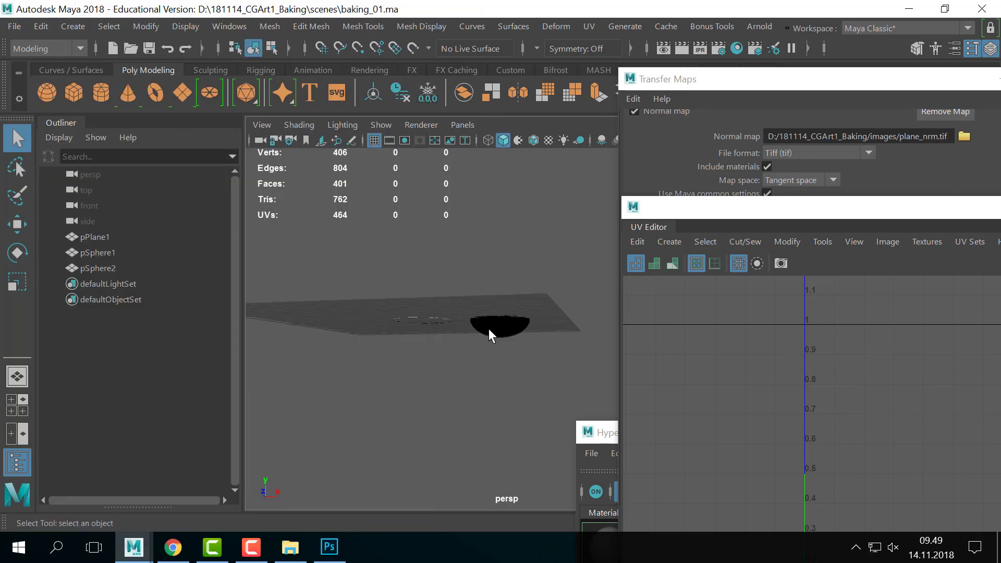
{"action": "left_click_drag", "start_coordinate": [489, 329], "coordinate": [450, 327], "text": "alt"}
- Replace the Transfer Maps source meshes with both spheres
{"action": "left_click", "coordinate": [705, 79]}
{"action": "left_click_drag", "start_coordinate": [705, 79], "coordinate": [661, 82]}
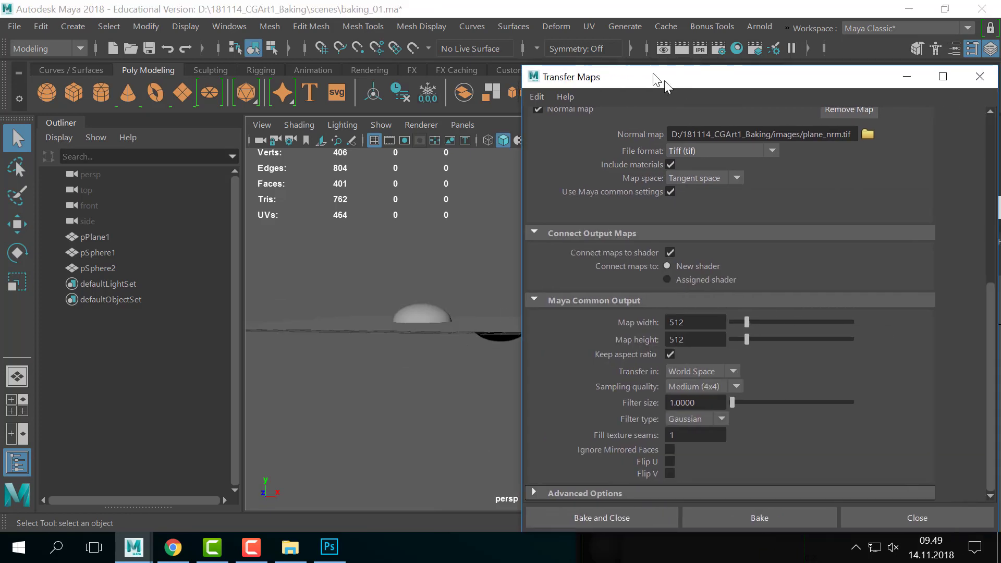
{"action": "scroll", "coordinate": [878, 250], "scroll_direction": "up", "scroll_amount": 5}
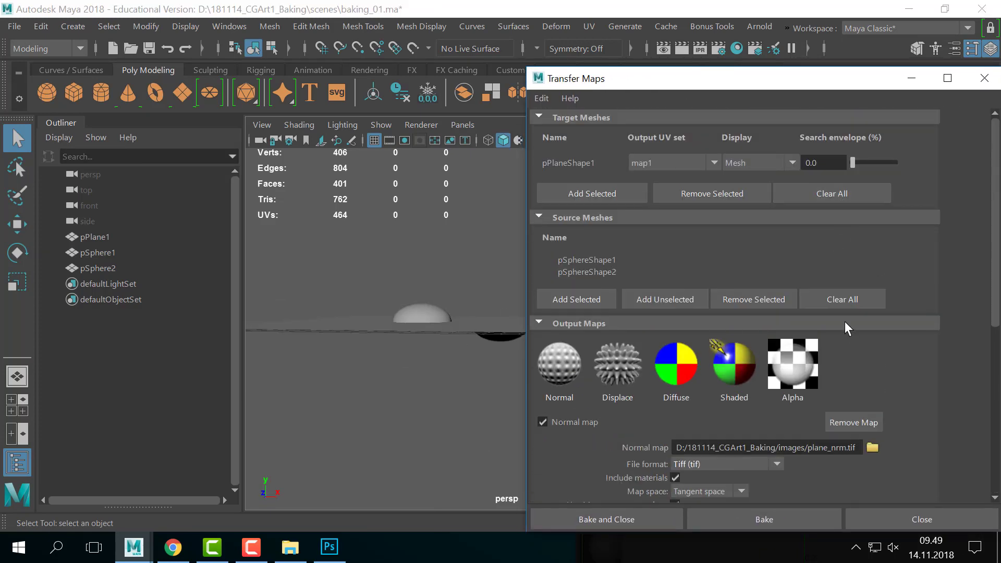
{"action": "left_click", "coordinate": [845, 300]}
{"action": "left_click", "coordinate": [411, 307]}
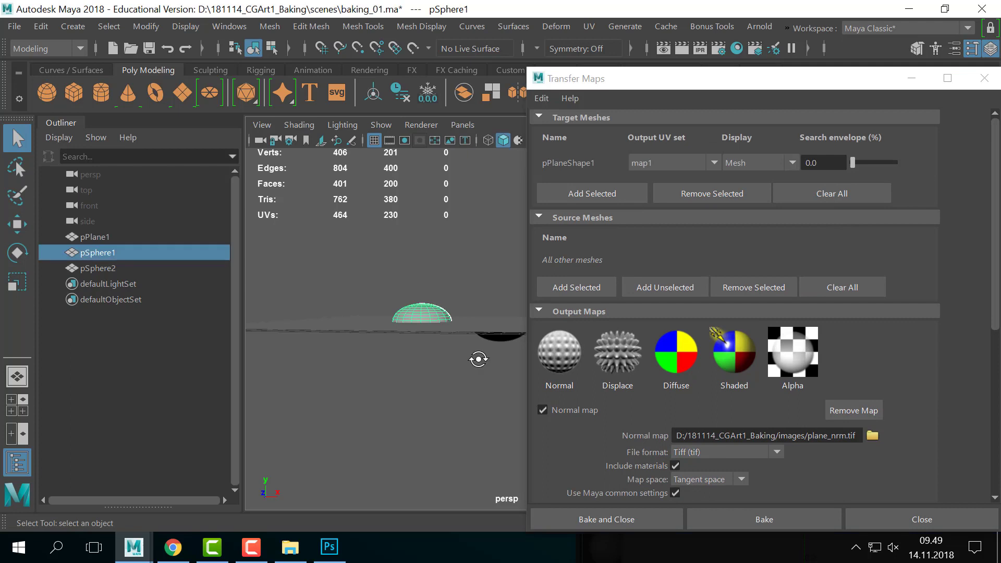
{"action": "left_click_drag", "start_coordinate": [417, 313], "coordinate": [498, 330], "text": "alt"}
{"action": "left_click", "coordinate": [498, 328], "text": "shift"}
{"action": "left_click", "coordinate": [576, 288]}
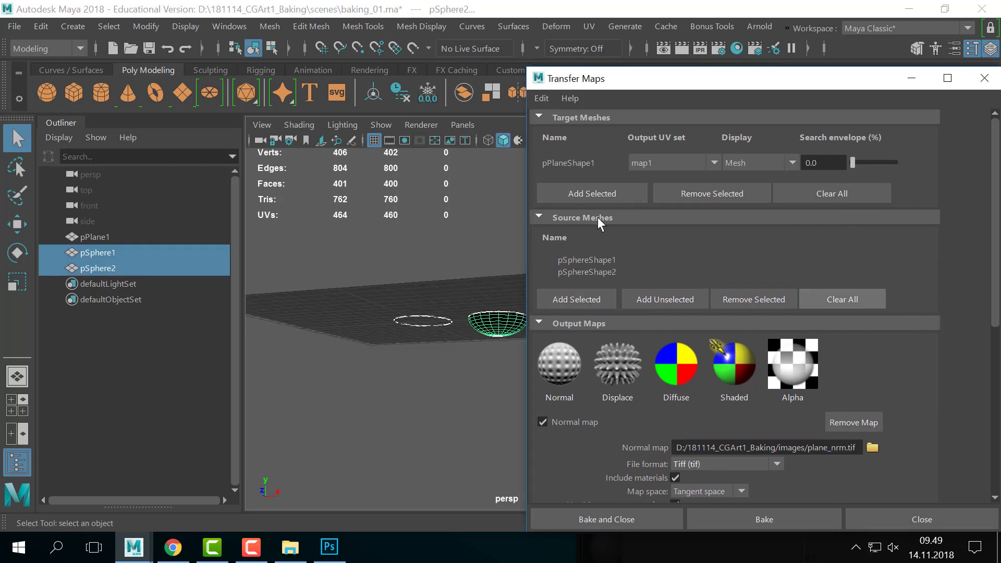
- Rename the normal map output to plane_nrm2.tif and bake it
{"action": "left_click_drag", "start_coordinate": [375, 309], "coordinate": [378, 321], "text": "alt"}
{"action": "scroll", "coordinate": [877, 321], "scroll_direction": "down", "scroll_amount": 3}
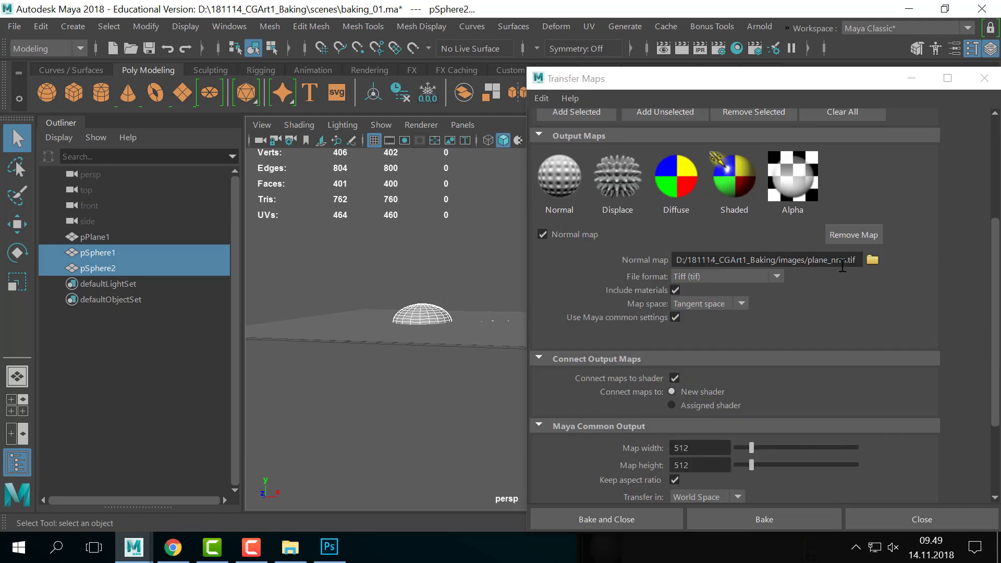
{"action": "type", "text": "2"}
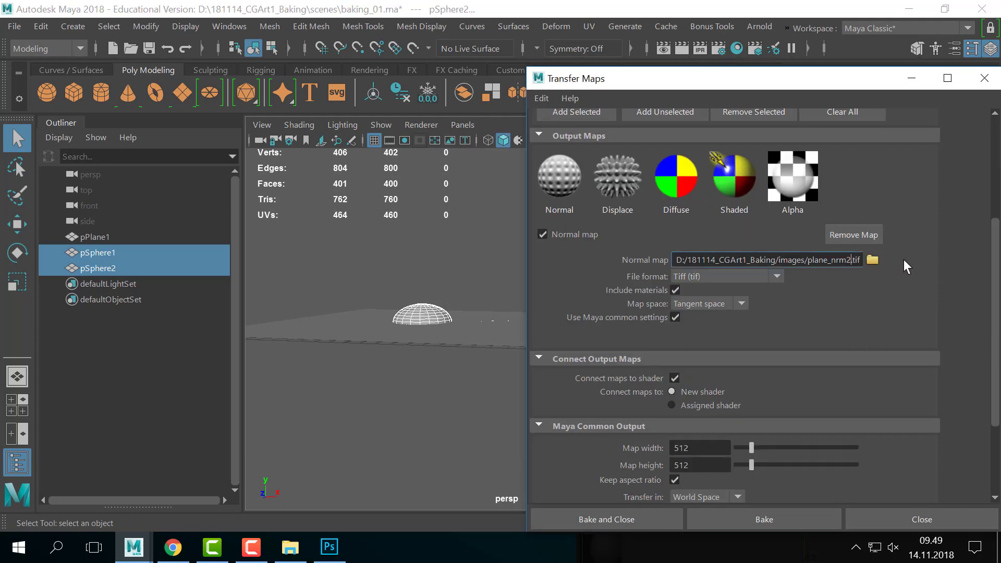
{"action": "scroll", "coordinate": [877, 303], "scroll_direction": "down", "scroll_amount": 3}
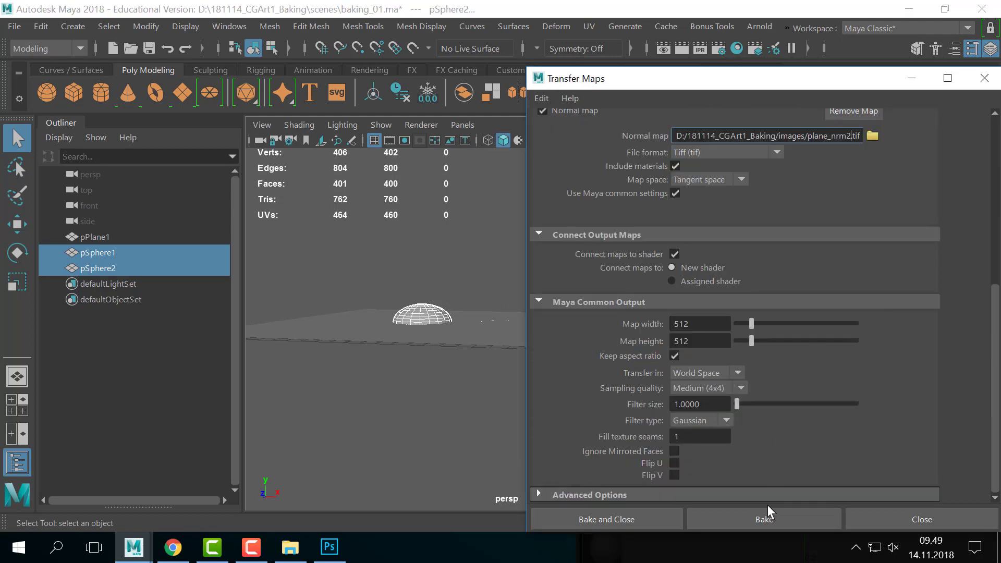
{"action": "left_click", "coordinate": [781, 521]}
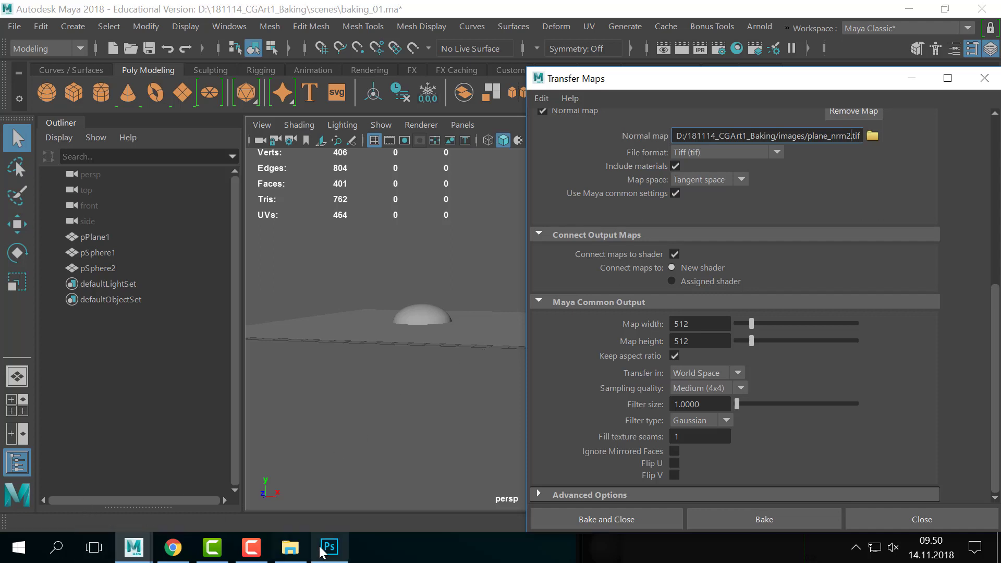
- Open plane_nrm2 from the images folder with Adobe Photoshop CC 2018
{"action": "left_click", "coordinate": [290, 547]}
{"action": "left_click", "coordinate": [394, 196]}
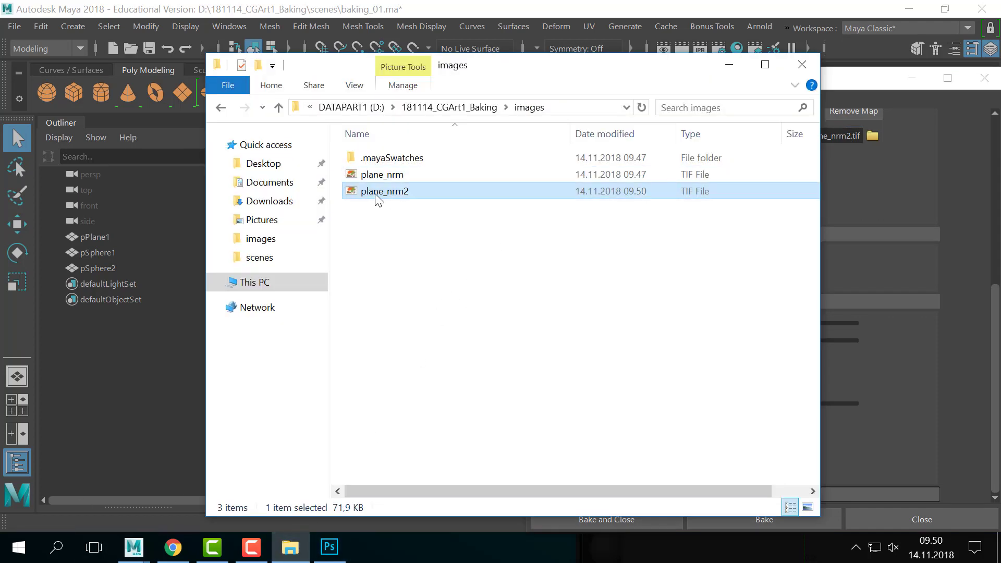
{"action": "right_click", "coordinate": [377, 195]}
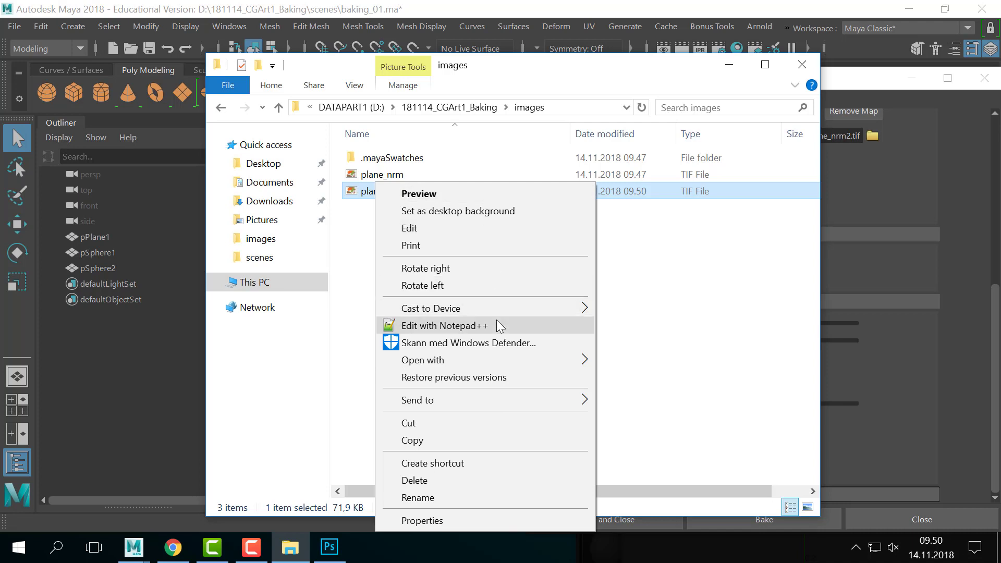
{"action": "mouse_move", "coordinate": [505, 361]}
{"action": "left_click", "coordinate": [621, 379]}
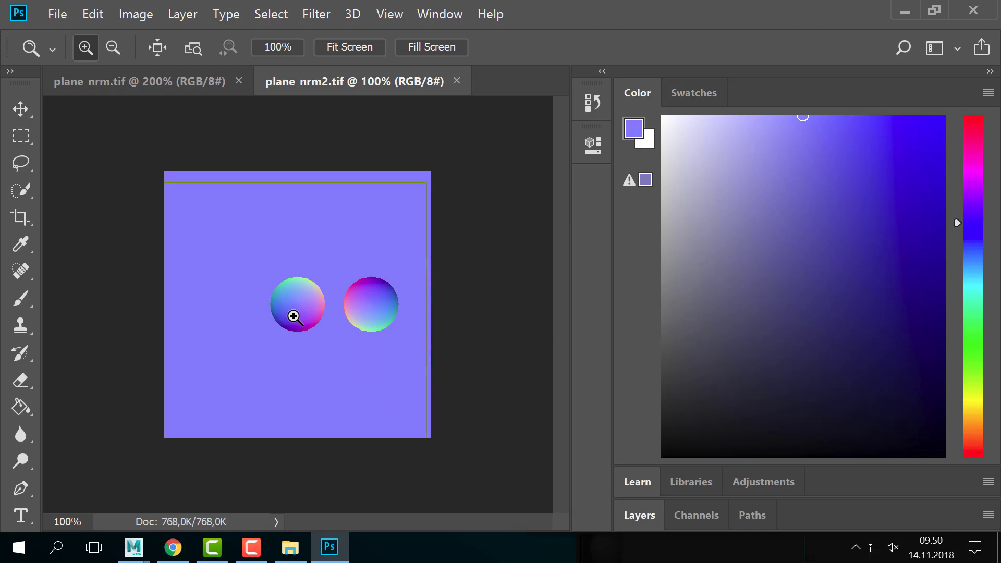
- Zoom to 200% on the spheres, compare plane_nrm.tif against plane_nrm2.tif, then pick the Eyedropper
{"action": "left_click", "coordinate": [295, 316]}
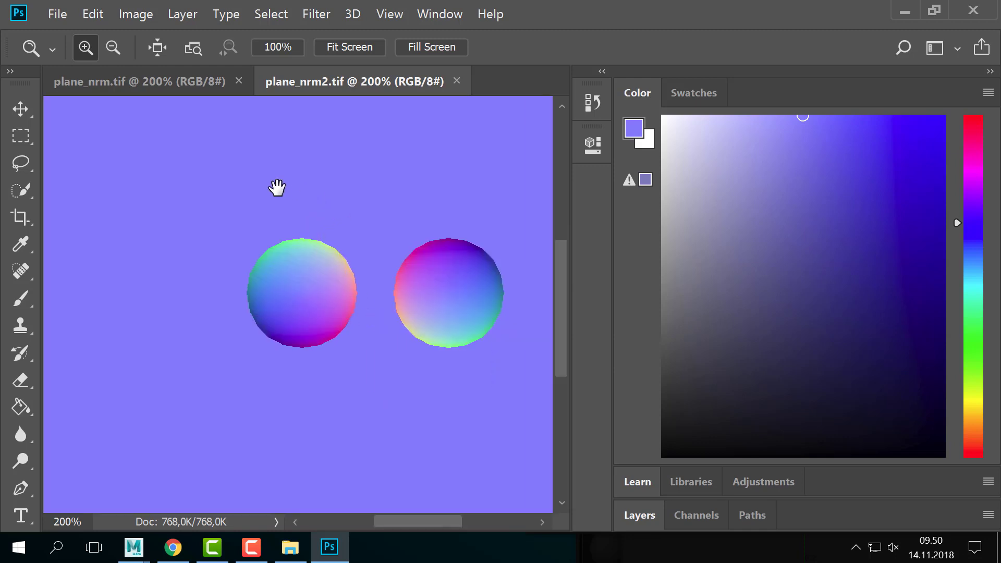
{"action": "left_click_drag", "start_coordinate": [276, 188], "coordinate": [237, 176]}
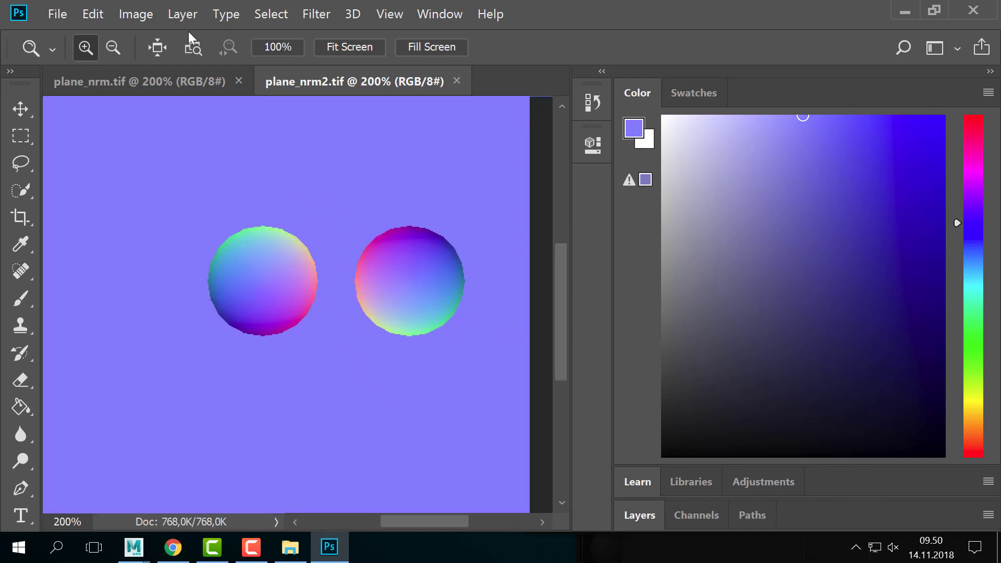
{"action": "left_click", "coordinate": [192, 90]}
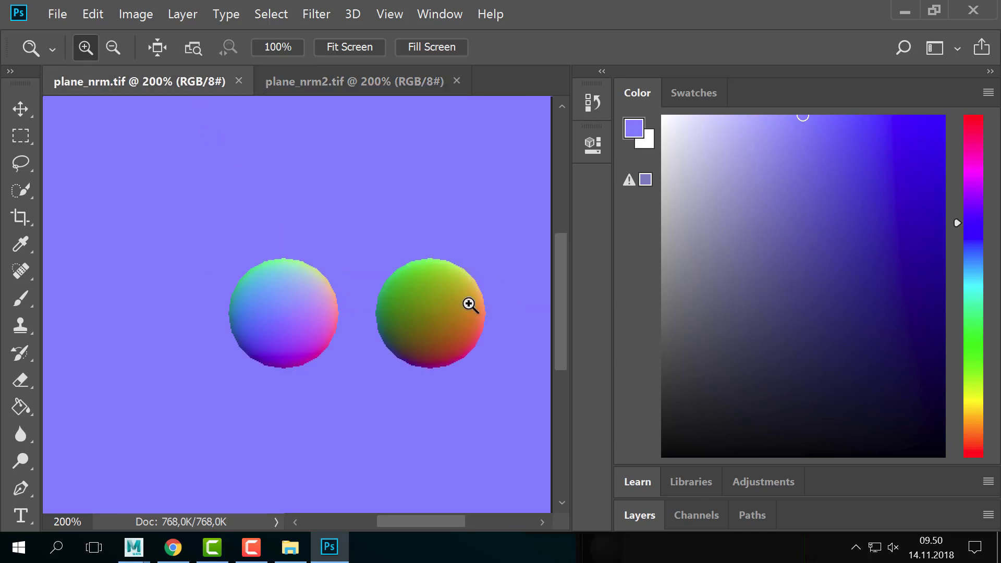
{"action": "left_click", "coordinate": [324, 81]}
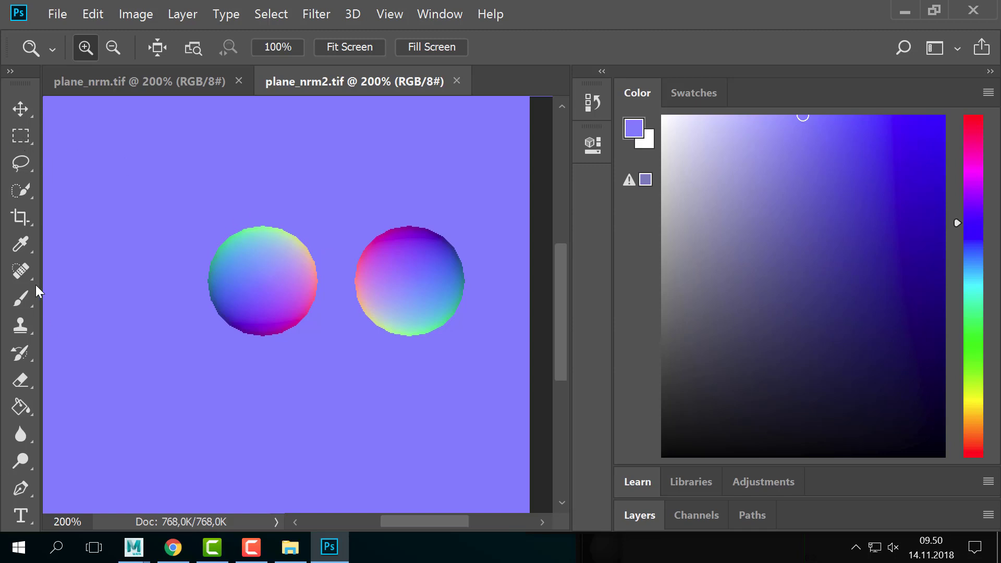
{"action": "key", "text": "i"}
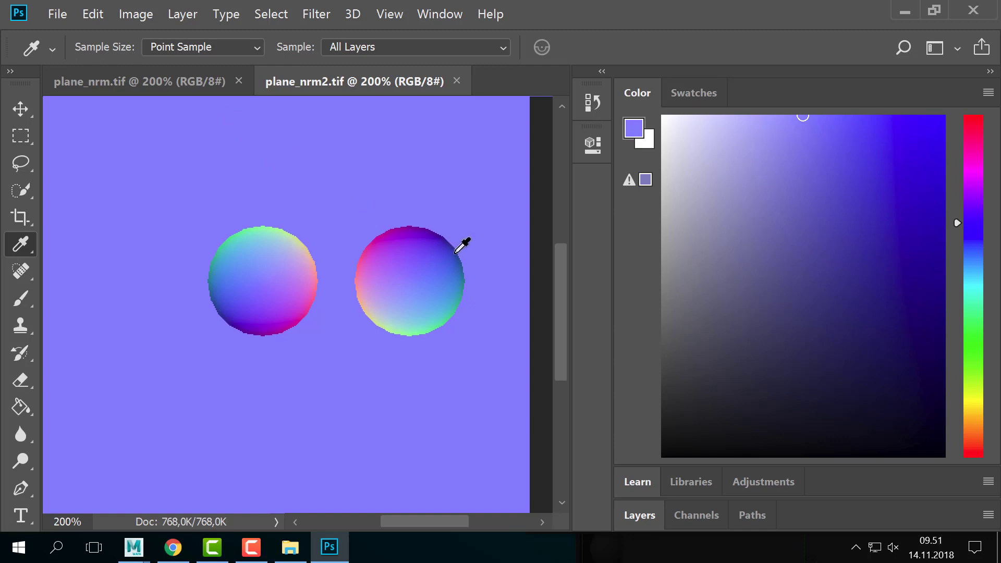
- Leave the plane_nrm2.tif normal map in Photoshop and return to the Maya 2018 window
{"action": "key", "text": "alt+Tab"}
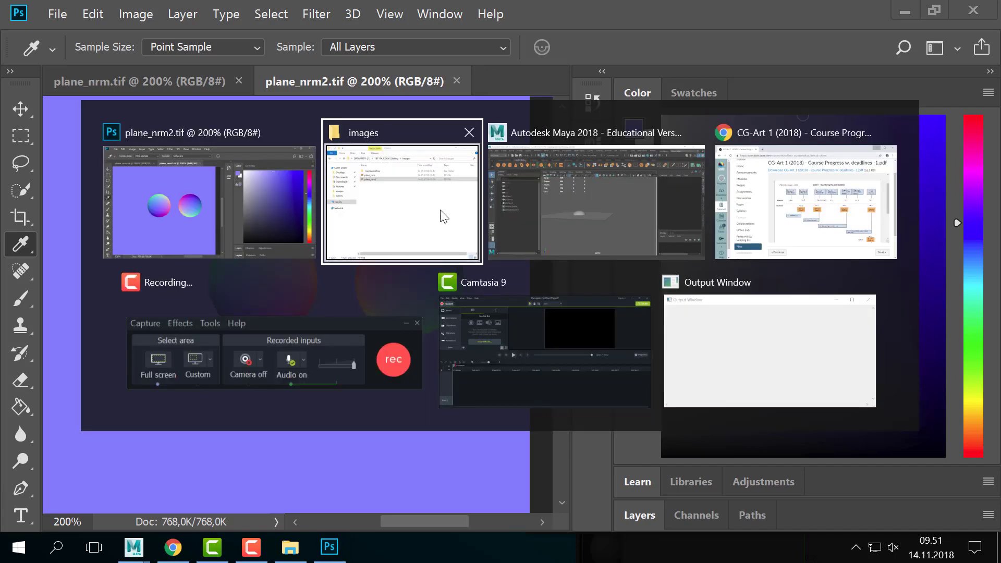
- Select pSphere1 and pSphere2 and hide them so only the plane is visible
{"action": "left_click_drag", "start_coordinate": [485, 277], "coordinate": [502, 243], "text": "alt"}
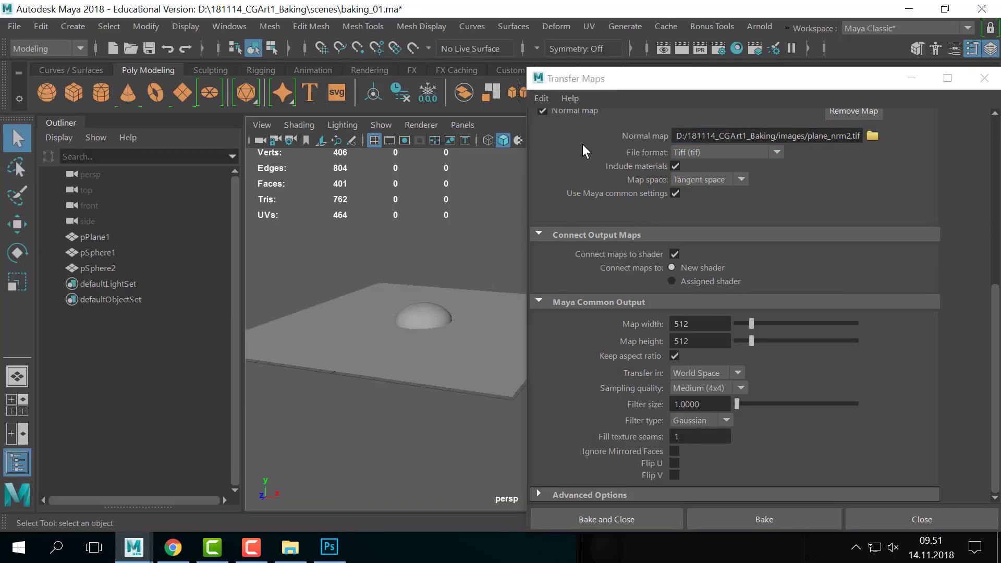
{"action": "left_click_drag", "start_coordinate": [637, 78], "coordinate": [809, 251]}
{"action": "left_click_drag", "start_coordinate": [449, 305], "coordinate": [495, 262], "text": "alt"}
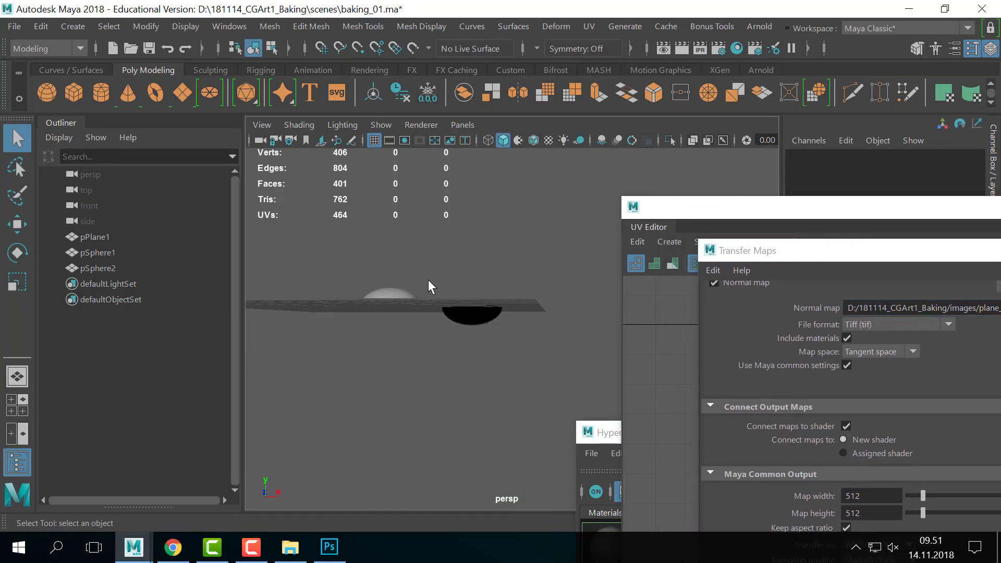
{"action": "left_click", "coordinate": [412, 293]}
{"action": "left_click", "coordinate": [470, 319], "text": "shift"}
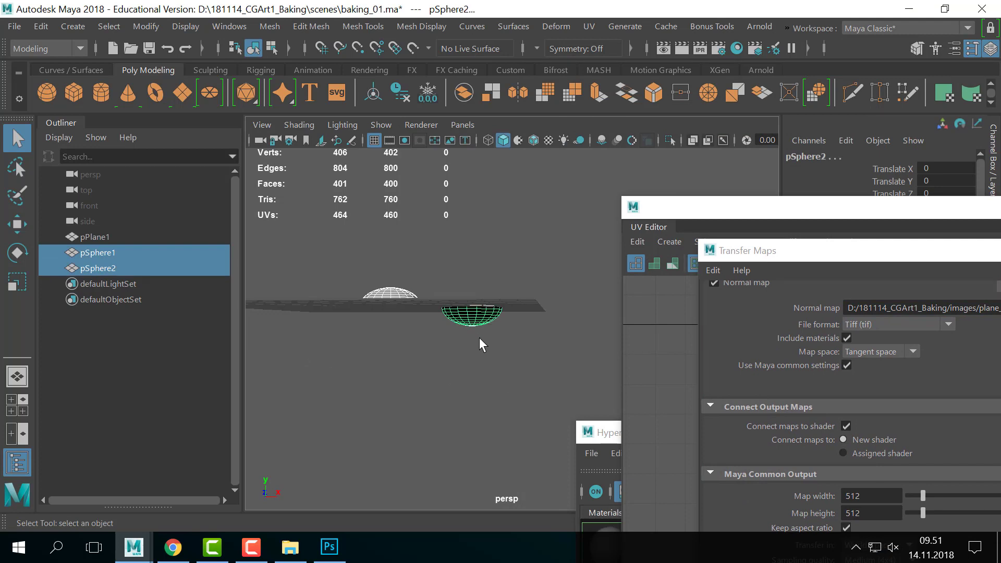
{"action": "left_click_drag", "start_coordinate": [500, 353], "coordinate": [543, 355], "text": "alt"}
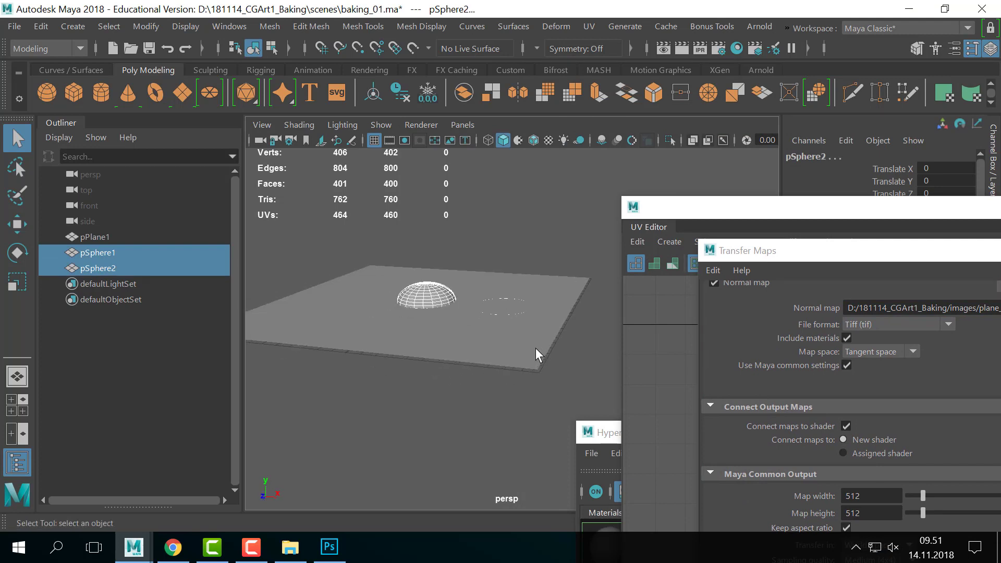
{"action": "key", "text": "ctrl+h"}
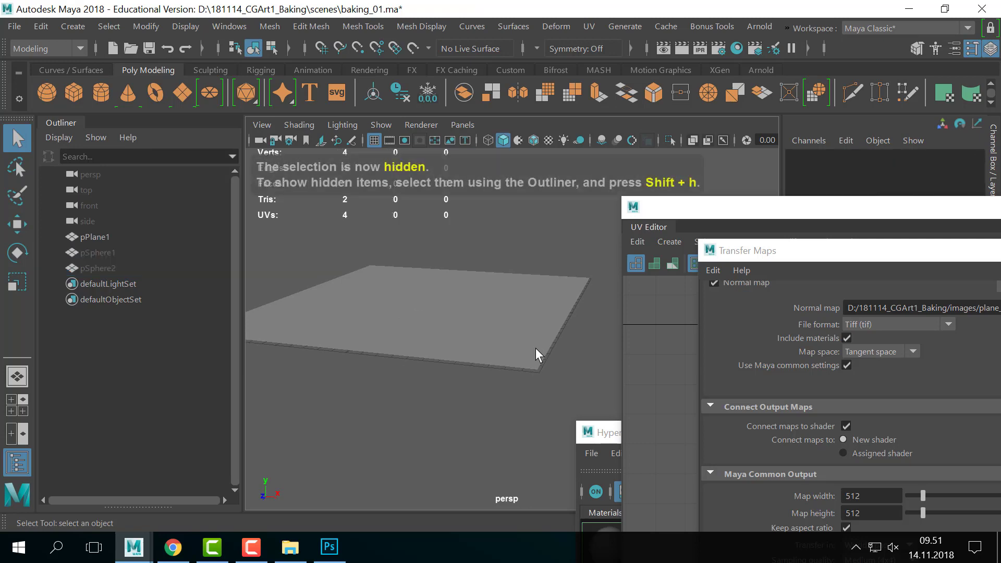
- Move the UV Editor and Transfer Maps windows aside and open the plane's lambert3 material attributes
{"action": "left_click_drag", "start_coordinate": [746, 212], "coordinate": [697, 386]}
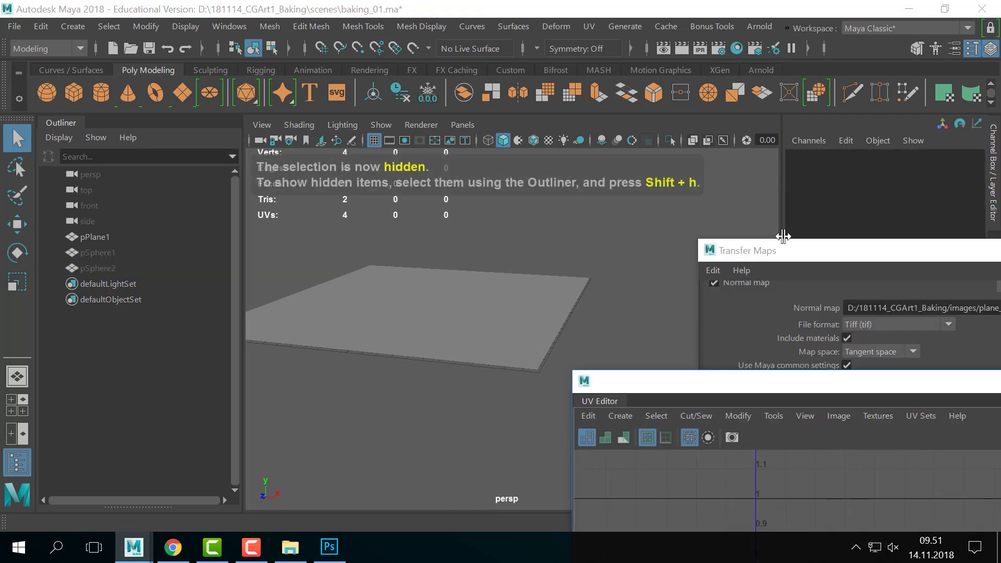
{"action": "left_click_drag", "start_coordinate": [781, 250], "coordinate": [772, 357]}
{"action": "left_click_drag", "start_coordinate": [591, 277], "coordinate": [568, 308], "text": "alt"}
{"action": "right_click_drag", "start_coordinate": [520, 290], "coordinate": [531, 480]}
{"action": "left_click_drag", "start_coordinate": [787, 364], "coordinate": [755, 465]}
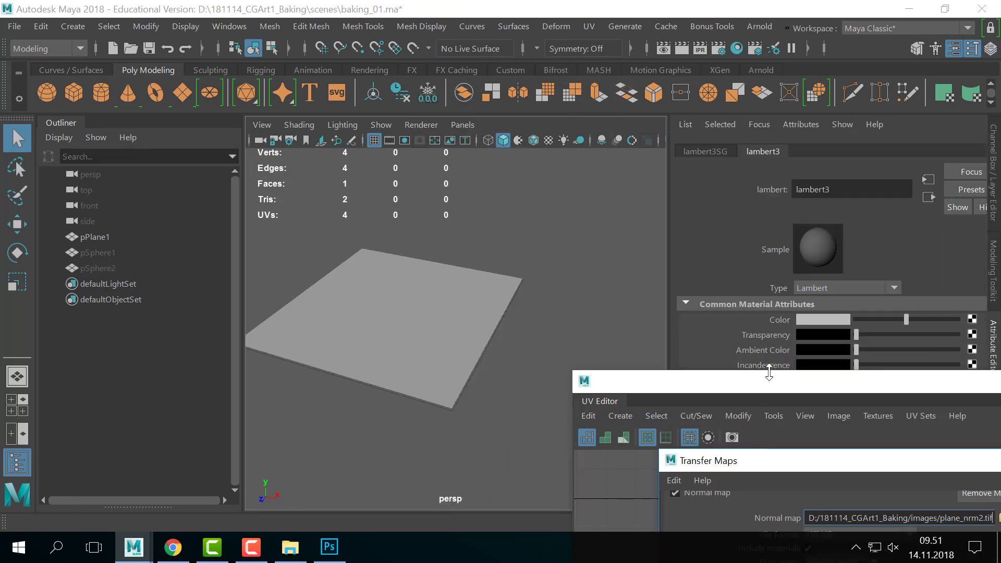
{"action": "left_click_drag", "start_coordinate": [774, 384], "coordinate": [703, 469]}
- Open the file2 bump texture node and set Filter Type to Off and Color Space to Raw
{"action": "scroll", "coordinate": [803, 361], "scroll_direction": "down", "scroll_amount": 2}
{"action": "scroll", "coordinate": [741, 335], "scroll_direction": "up", "scroll_amount": 2}
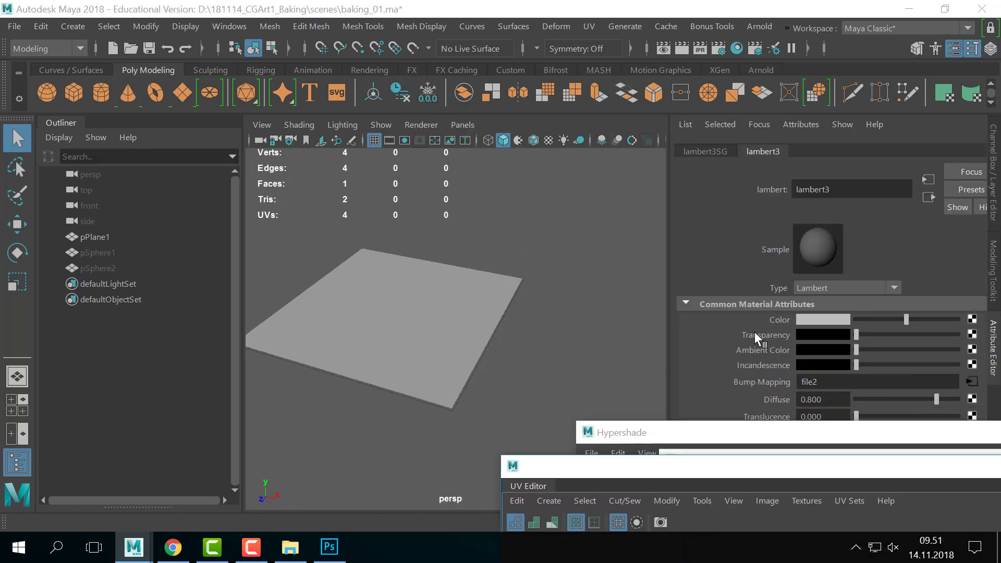
{"action": "scroll", "coordinate": [735, 327], "scroll_direction": "down", "scroll_amount": 3}
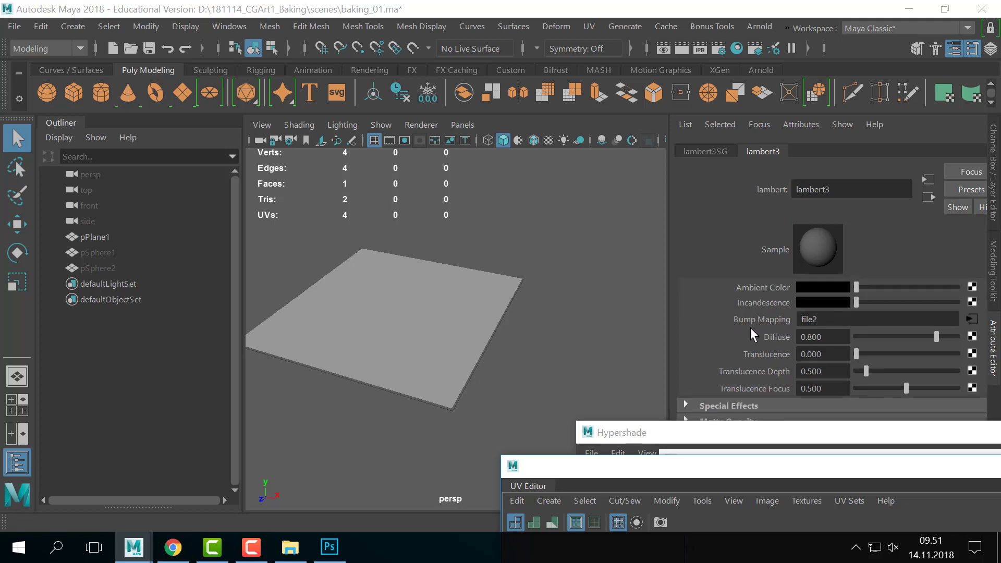
{"action": "left_click", "coordinate": [971, 320]}
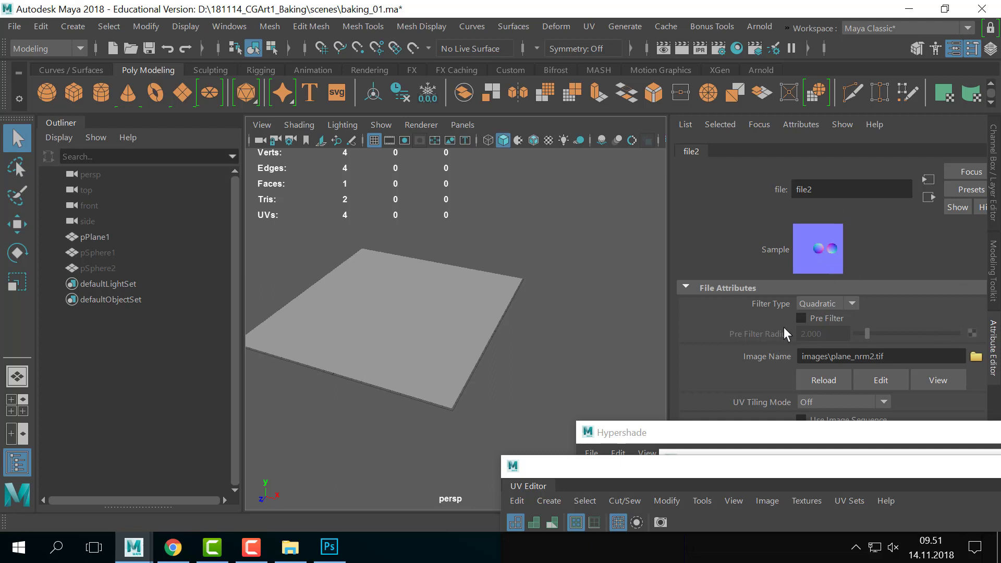
{"action": "left_click", "coordinate": [841, 308]}
{"action": "left_click", "coordinate": [827, 321]}
{"action": "scroll", "coordinate": [772, 336], "scroll_direction": "down", "scroll_amount": 3}
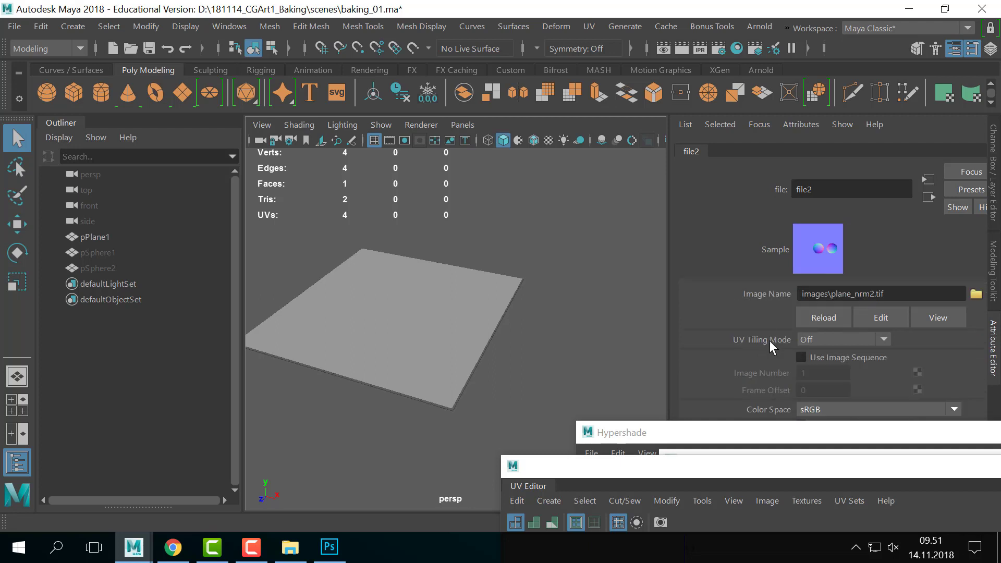
{"action": "scroll", "coordinate": [784, 347], "scroll_direction": "up", "scroll_amount": 1}
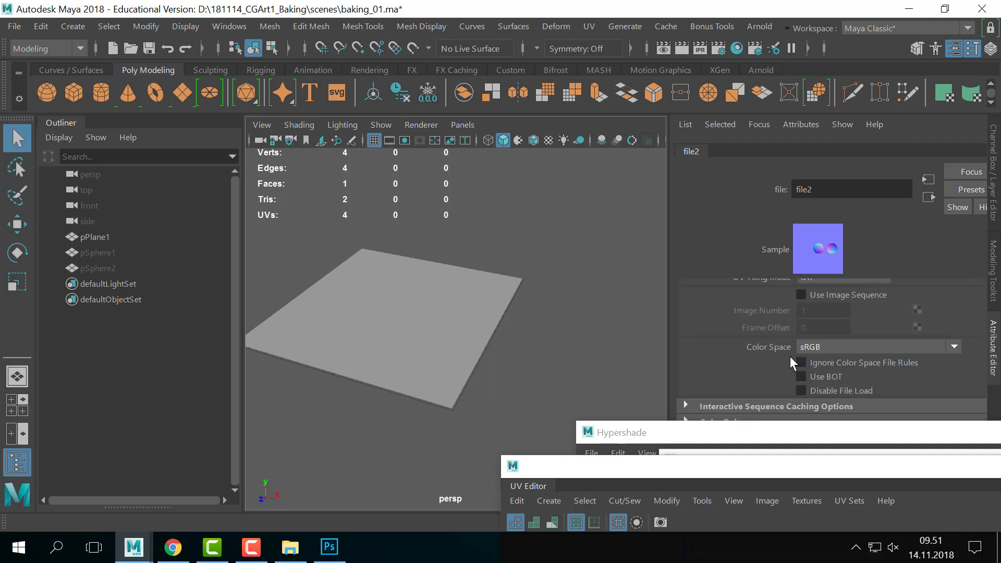
{"action": "left_click", "coordinate": [834, 346]}
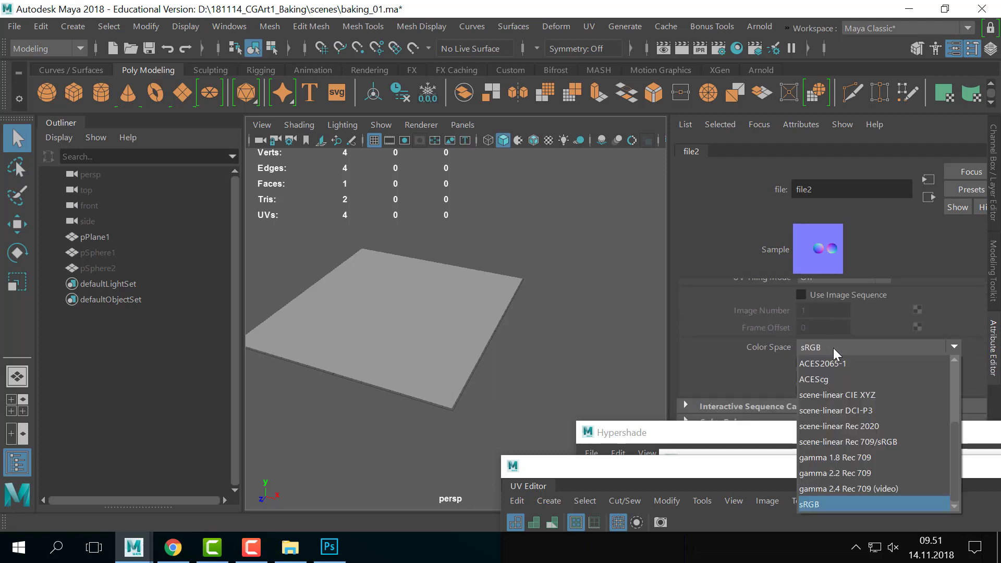
{"action": "scroll", "coordinate": [845, 422], "scroll_direction": "up", "scroll_amount": 2}
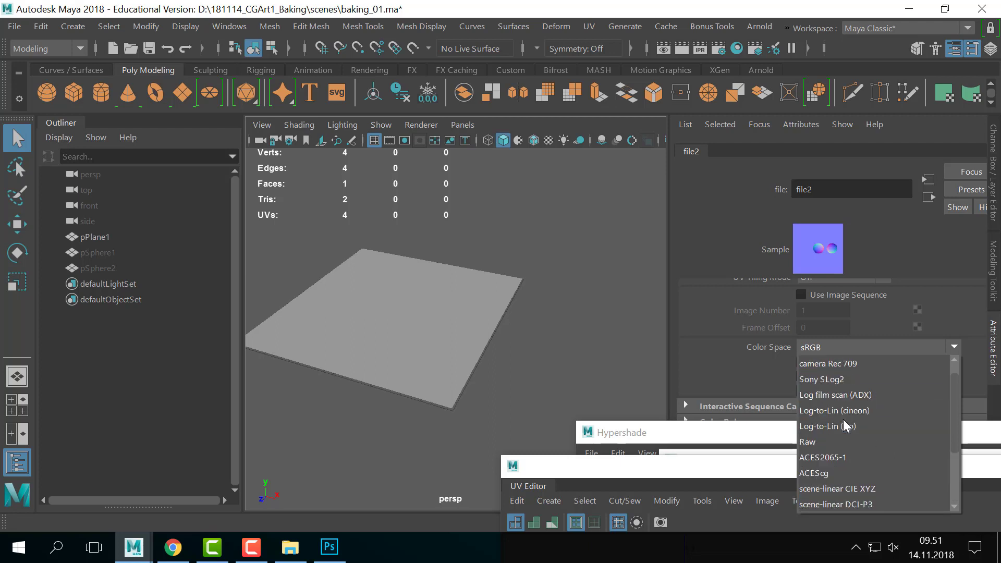
{"action": "left_click", "coordinate": [834, 446]}
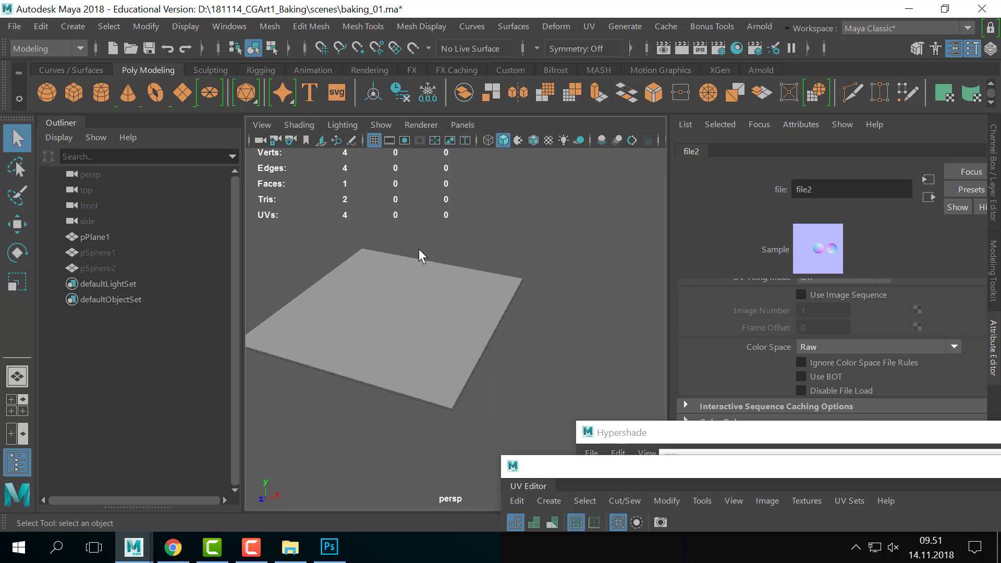
- Turn on textured display (6) and inspect the two normal-mapped dents on the plane
{"action": "left_click_drag", "start_coordinate": [457, 229], "coordinate": [487, 220], "text": "alt"}
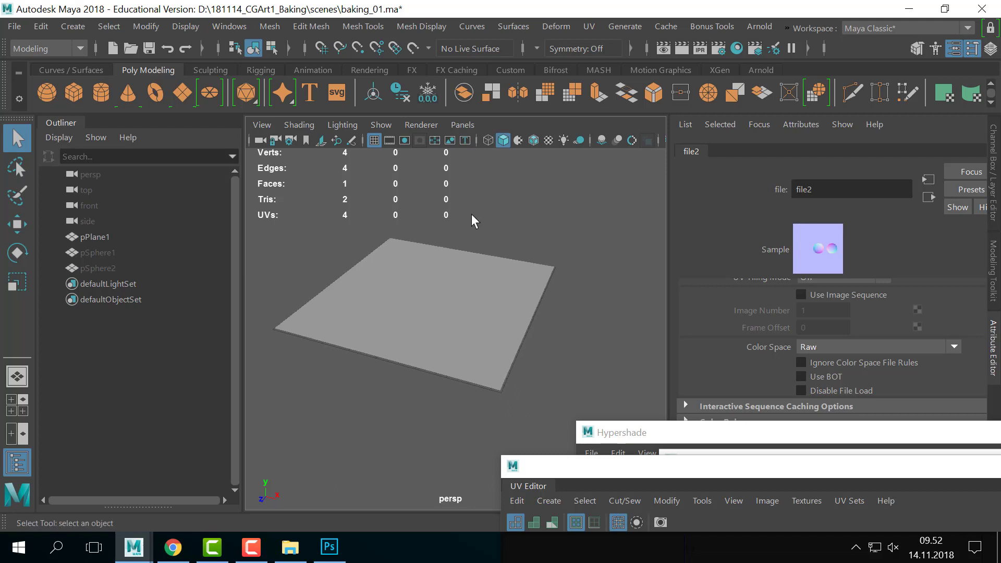
{"action": "key", "text": "6"}
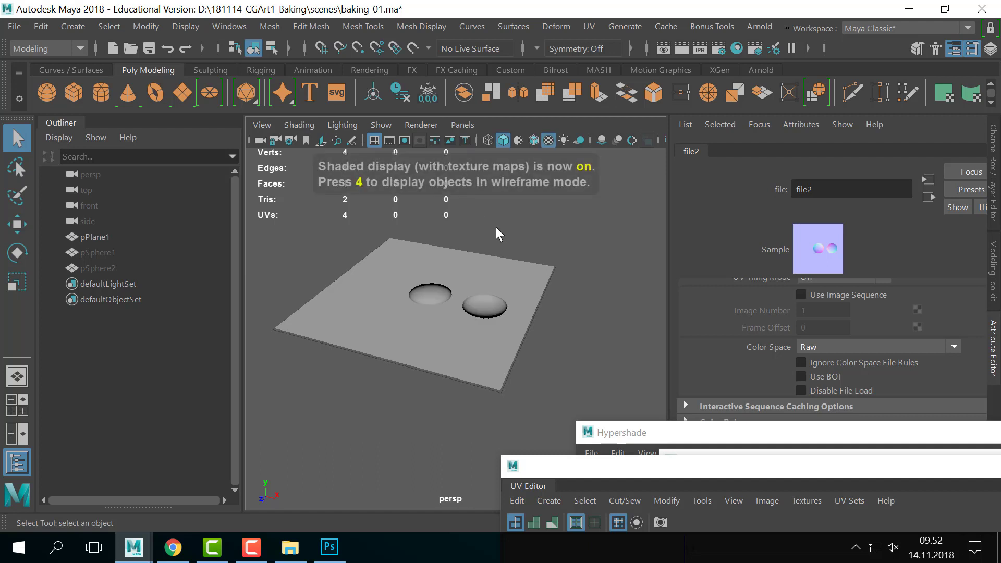
{"action": "left_click_drag", "start_coordinate": [502, 249], "coordinate": [528, 280], "text": "alt"}
{"action": "right_click_drag", "start_coordinate": [527, 279], "coordinate": [497, 279], "text": "alt"}
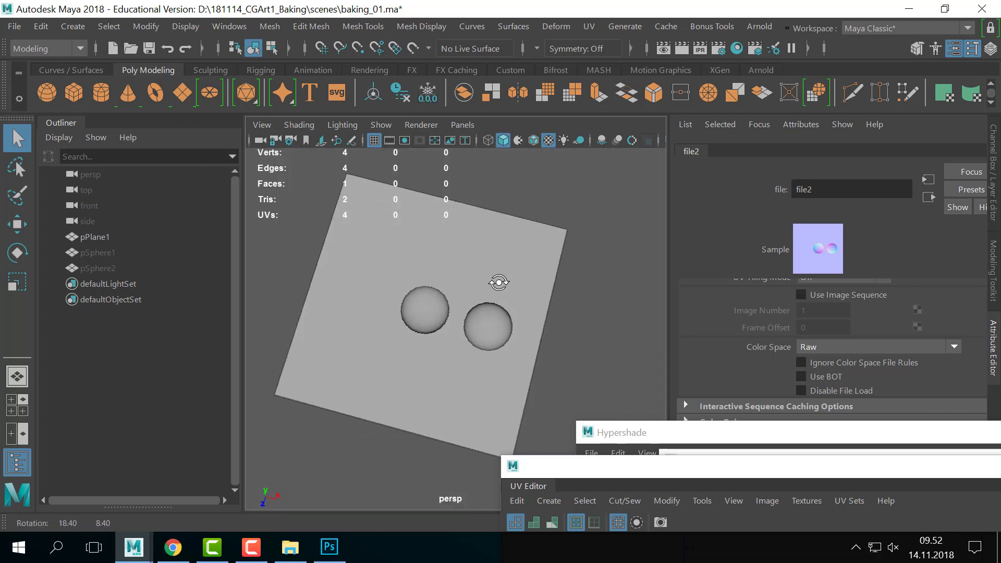
{"action": "left_click_drag", "start_coordinate": [496, 280], "coordinate": [577, 299], "text": "alt"}
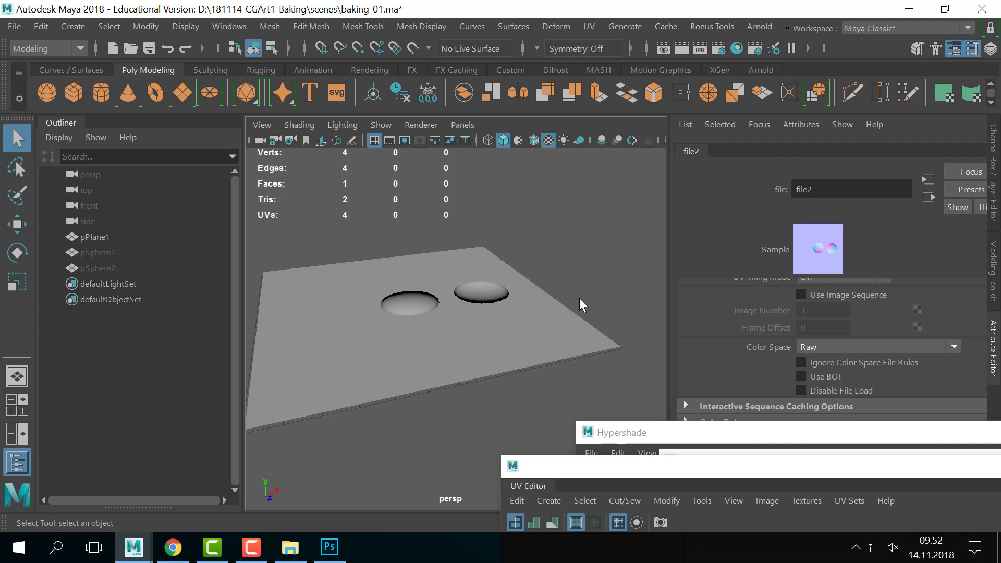
{"action": "left_click_drag", "start_coordinate": [580, 298], "coordinate": [512, 309], "text": "alt"}
{"action": "right_click_drag", "start_coordinate": [513, 309], "coordinate": [480, 326], "text": "alt"}
{"action": "mouse_move", "coordinate": [481, 326]}
{"action": "left_mouse_down", "text": "alt"}
{"action": "mouse_move", "coordinate": [463, 328]}
{"action": "mouse_move", "coordinate": [486, 322]}
{"action": "left_mouse_up", "text": "alt"}
{"action": "right_click_drag", "start_coordinate": [486, 322], "coordinate": [456, 320], "text": "alt"}
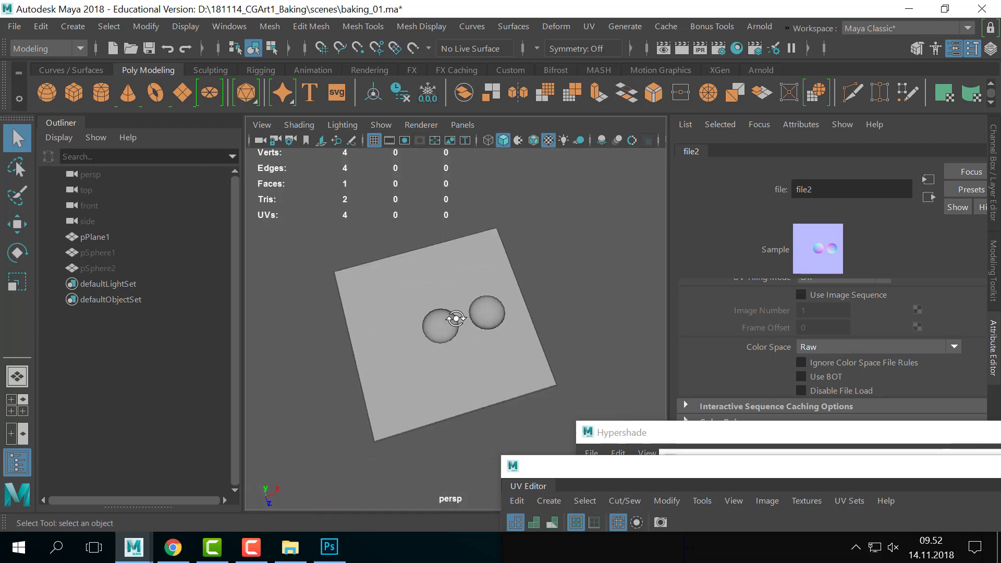
{"action": "left_click_drag", "start_coordinate": [456, 320], "coordinate": [485, 362], "text": "alt"}
- Orbit and zoom around the plane to examine the dents from several angles
{"action": "left_click", "coordinate": [398, 360]}
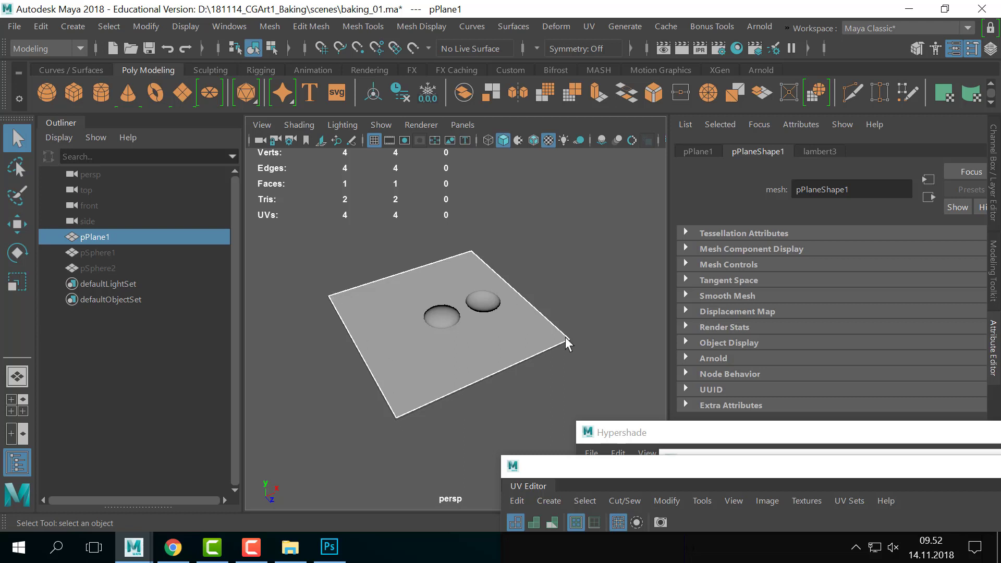
{"action": "left_click", "coordinate": [333, 315]}
{"action": "left_click_drag", "start_coordinate": [443, 326], "coordinate": [478, 319], "text": "alt"}
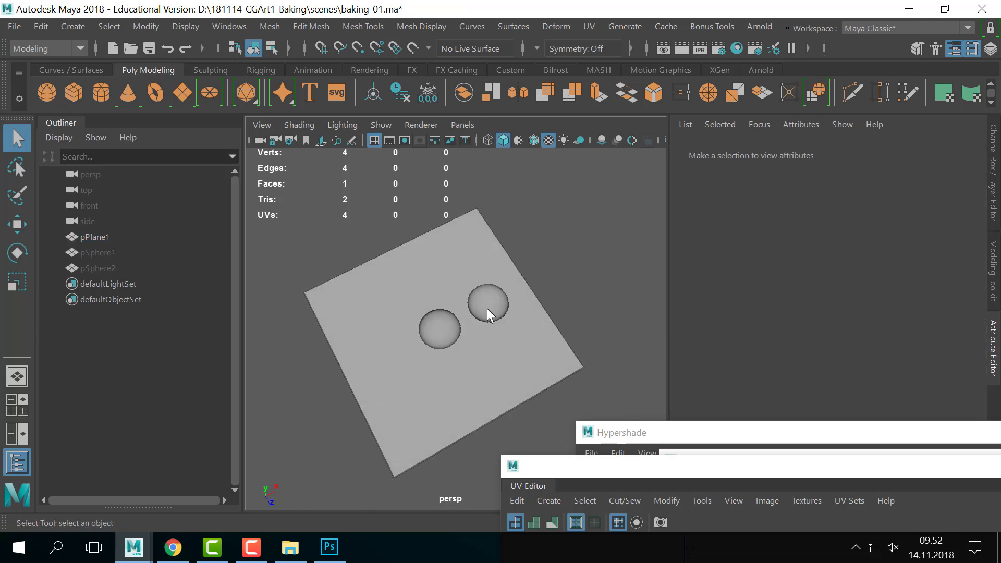
{"action": "right_click_drag", "start_coordinate": [405, 318], "coordinate": [486, 313], "text": "alt"}
{"action": "left_click_drag", "start_coordinate": [485, 313], "coordinate": [522, 312], "text": "alt"}
{"action": "right_click_drag", "start_coordinate": [521, 312], "coordinate": [376, 300], "text": "alt"}
{"action": "left_click_drag", "start_coordinate": [375, 300], "coordinate": [525, 322], "text": "alt"}
{"action": "right_click_drag", "start_coordinate": [525, 321], "coordinate": [526, 292], "text": "alt"}
{"action": "right_click_drag", "start_coordinate": [527, 327], "coordinate": [459, 339], "text": "alt"}
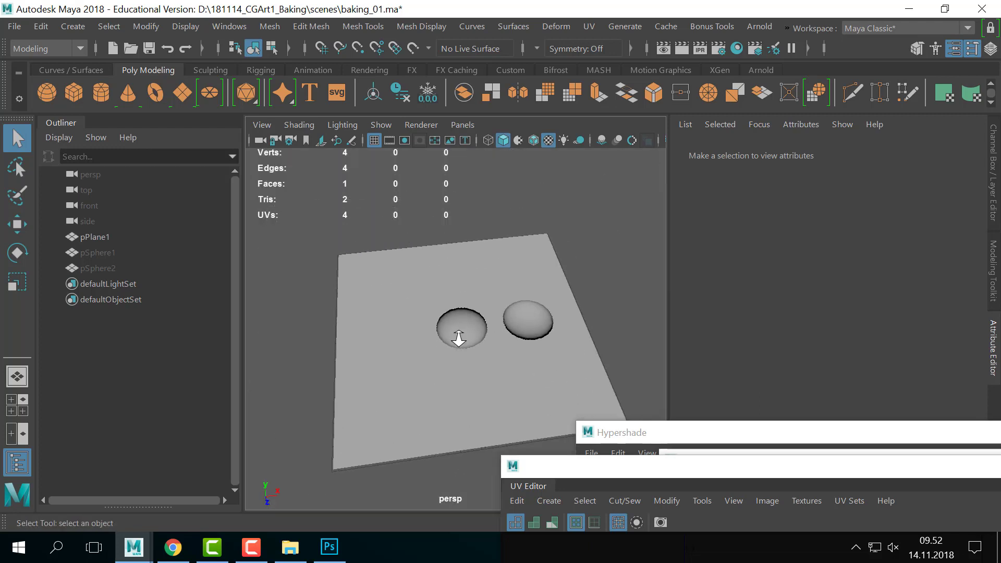
{"action": "mouse_move", "coordinate": [515, 284]}
{"action": "right_mouse_down", "text": "alt"}
{"action": "mouse_move", "coordinate": [436, 284]}
{"action": "mouse_move", "coordinate": [496, 290]}
{"action": "mouse_move", "coordinate": [553, 315]}
{"action": "mouse_move", "coordinate": [509, 272]}
{"action": "right_mouse_up", "text": "alt"}
- Select pPlane1 and bring up the UV Editor showing its 0–1 UVs
{"action": "mouse_move", "coordinate": [508, 272]}
{"action": "left_mouse_down", "text": "alt"}
{"action": "mouse_move", "coordinate": [520, 261]}
{"action": "mouse_move", "coordinate": [518, 292]}
{"action": "mouse_move", "coordinate": [534, 280]}
{"action": "mouse_move", "coordinate": [495, 279]}
{"action": "mouse_move", "coordinate": [462, 259]}
{"action": "mouse_move", "coordinate": [535, 252]}
{"action": "mouse_move", "coordinate": [528, 271]}
{"action": "mouse_move", "coordinate": [509, 259]}
{"action": "left_mouse_up", "text": "alt"}
{"action": "left_click", "coordinate": [472, 356]}
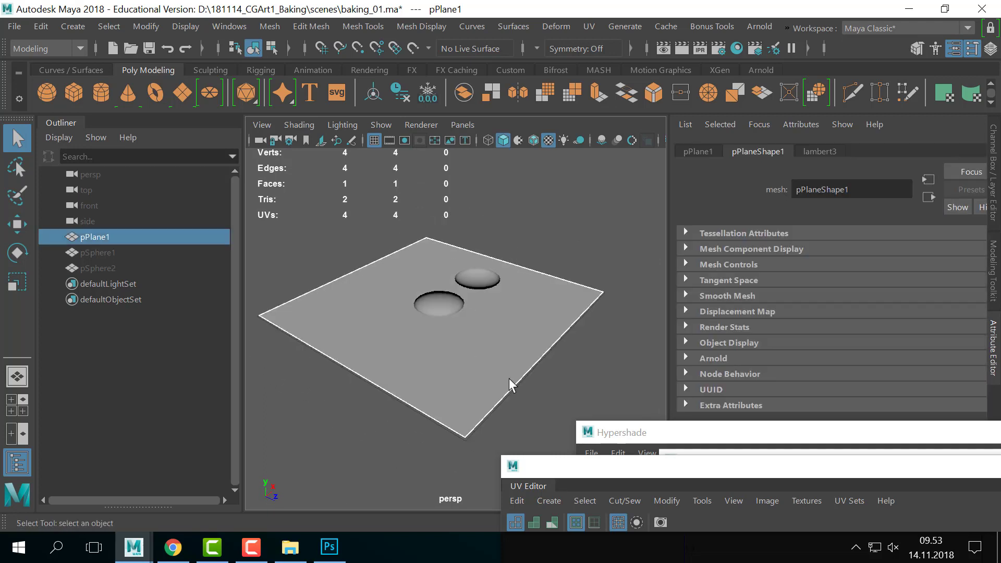
{"action": "left_click_drag", "start_coordinate": [629, 465], "coordinate": [609, 71]}
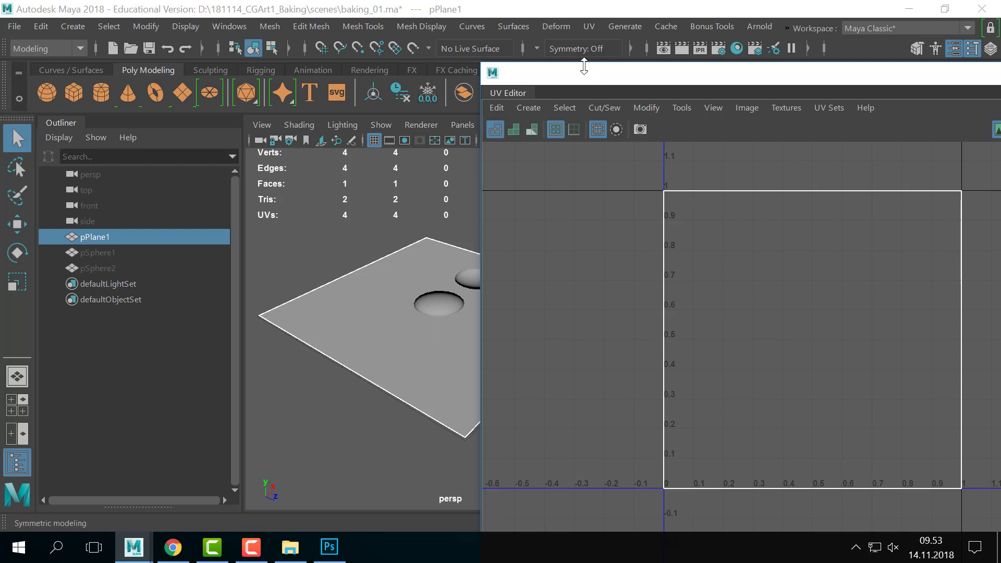
- Move the UV Editor down out of the way and deselect the plane
{"action": "left_click_drag", "start_coordinate": [569, 73], "coordinate": [821, 362]}
{"action": "left_click", "coordinate": [564, 252]}
{"action": "left_click_drag", "start_coordinate": [574, 284], "coordinate": [506, 314], "text": "alt"}
{"action": "scroll", "coordinate": [613, 294], "scroll_direction": "down", "scroll_amount": 3}
{"action": "scroll", "coordinate": [601, 311], "scroll_direction": "up", "scroll_amount": 5}
{"action": "left_click_drag", "start_coordinate": [603, 317], "coordinate": [509, 286], "text": "alt"}
- Change the plane's material type from Lambert to Blinn (blinn1) and view the glossy bumps
{"action": "right_click", "coordinate": [509, 286]}
{"action": "left_click", "coordinate": [524, 479]}
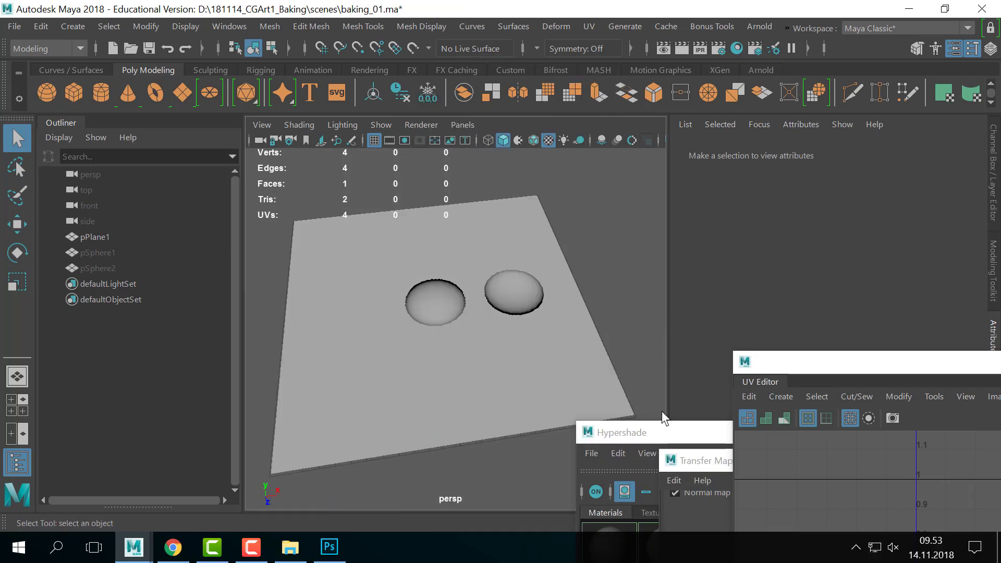
{"action": "left_click", "coordinate": [839, 288]}
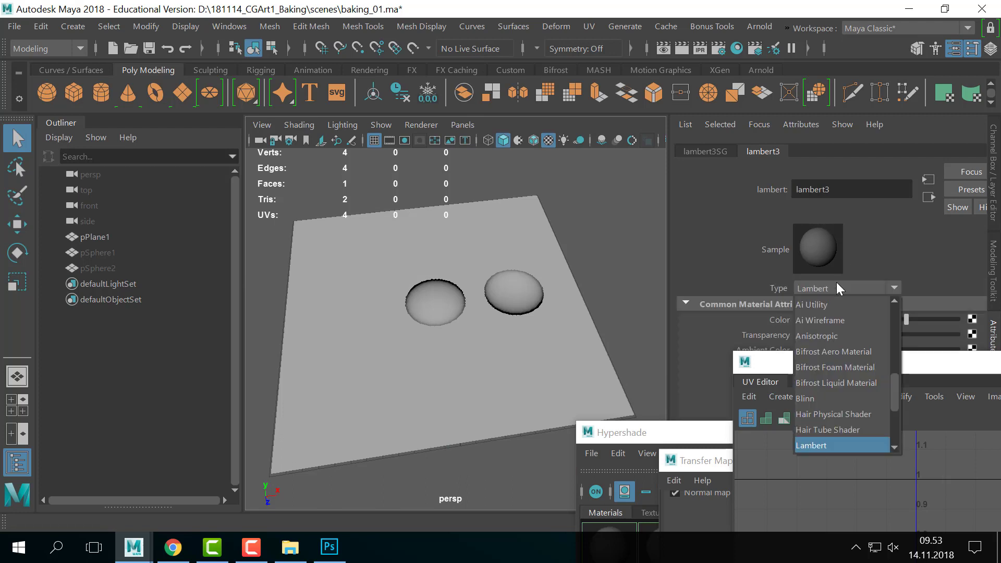
{"action": "left_click", "coordinate": [829, 399]}
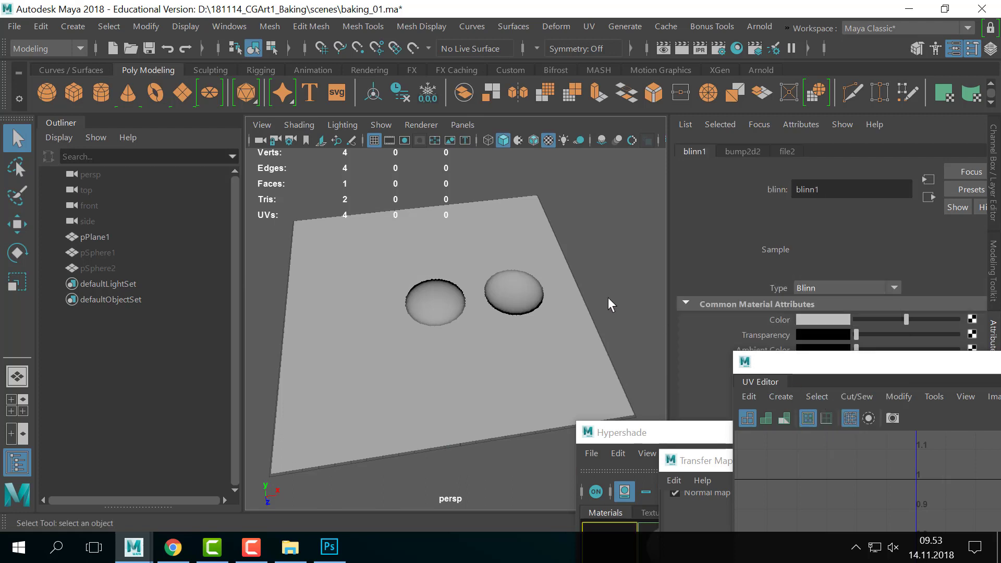
{"action": "left_click_drag", "start_coordinate": [609, 305], "coordinate": [555, 321], "text": "alt"}
{"action": "scroll", "coordinate": [399, 296], "scroll_direction": "down", "scroll_amount": 10}
{"action": "left_click_drag", "start_coordinate": [473, 305], "coordinate": [484, 263], "text": "alt"}
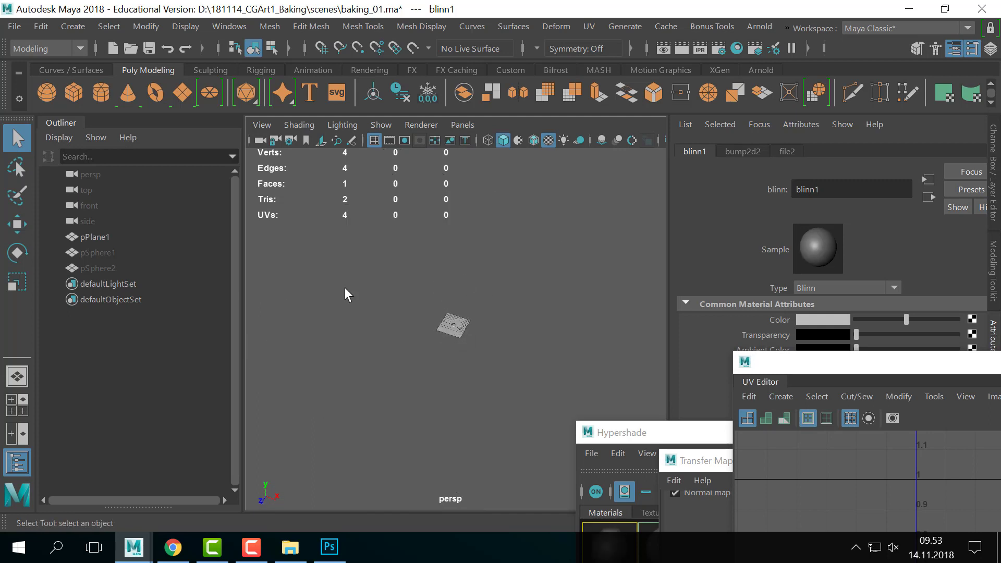
{"action": "scroll", "coordinate": [399, 306], "scroll_direction": "up", "scroll_amount": 10}
{"action": "left_click_drag", "start_coordinate": [397, 301], "coordinate": [399, 265], "text": "alt"}
- Add a directional light and raise it above the plane
{"action": "left_click", "coordinate": [73, 26]}
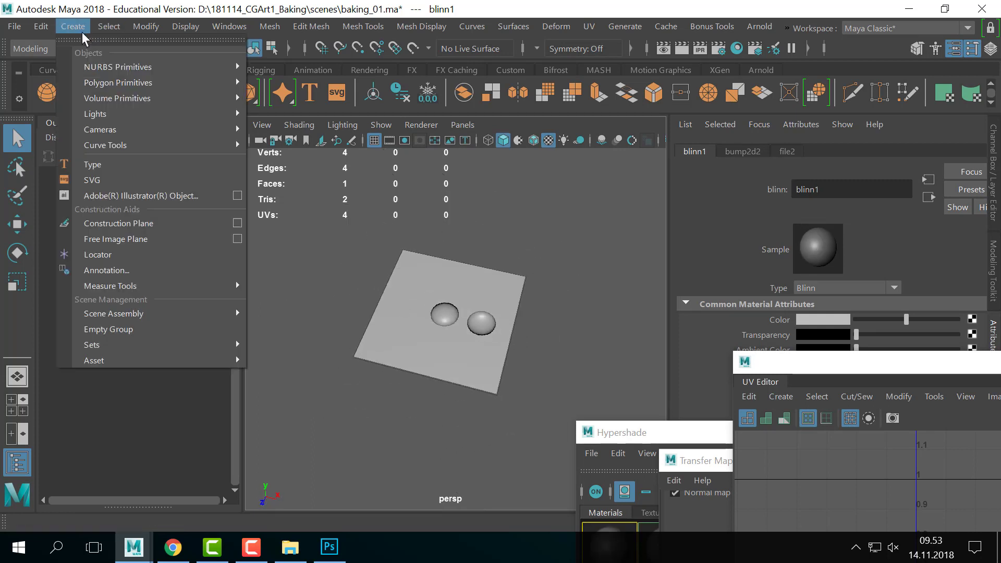
{"action": "mouse_move", "coordinate": [139, 114]}
{"action": "left_click", "coordinate": [285, 140]}
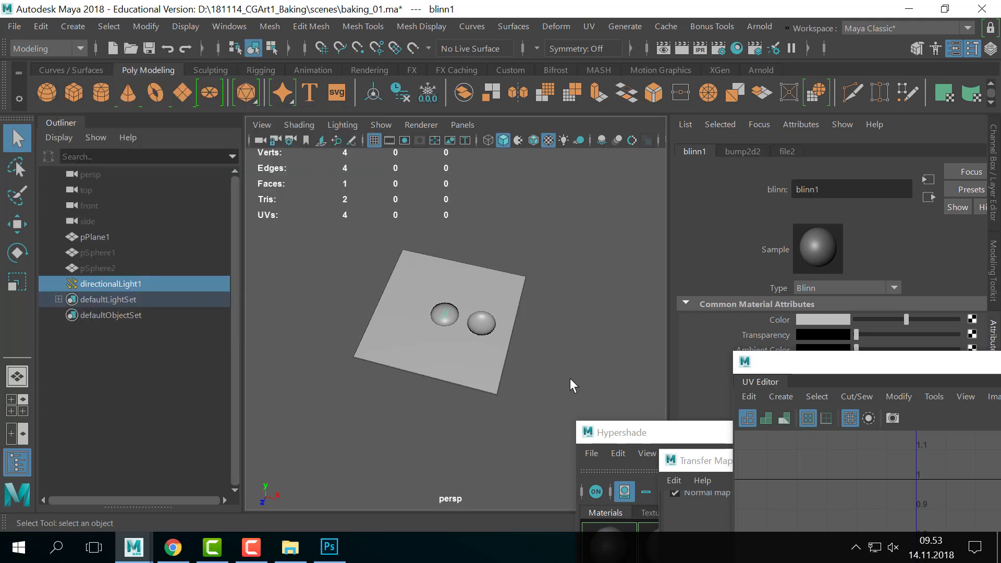
{"action": "key", "text": "w"}
{"action": "left_click_drag", "start_coordinate": [453, 320], "coordinate": [634, 269]}
{"action": "key", "text": "r"}
- Light the viewport with scene lights (7) and frame the plane and light
{"action": "key", "text": "7"}
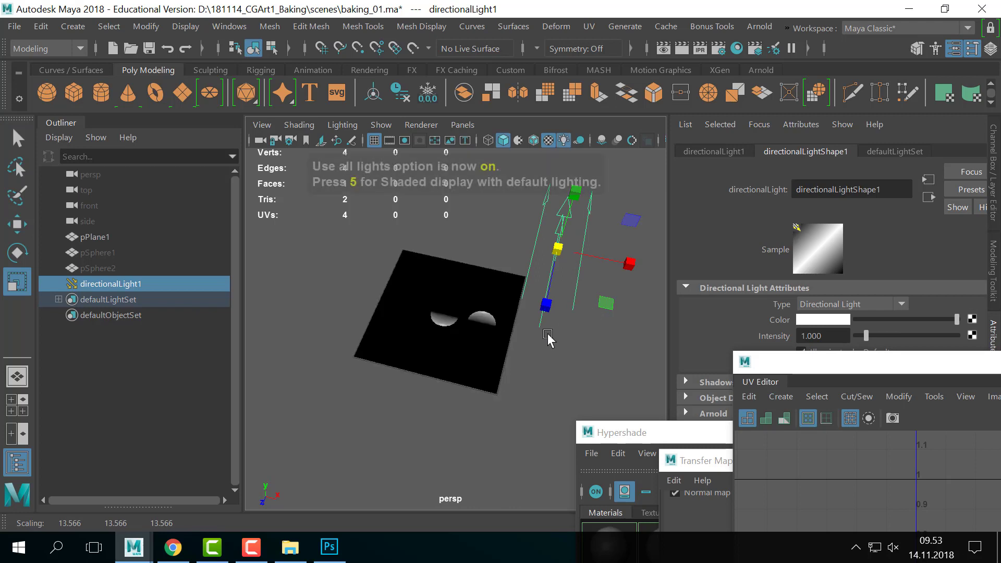
{"action": "scroll", "coordinate": [573, 315], "scroll_direction": "up", "scroll_amount": 3}
{"action": "left_click_drag", "start_coordinate": [547, 335], "coordinate": [578, 317], "text": "alt"}
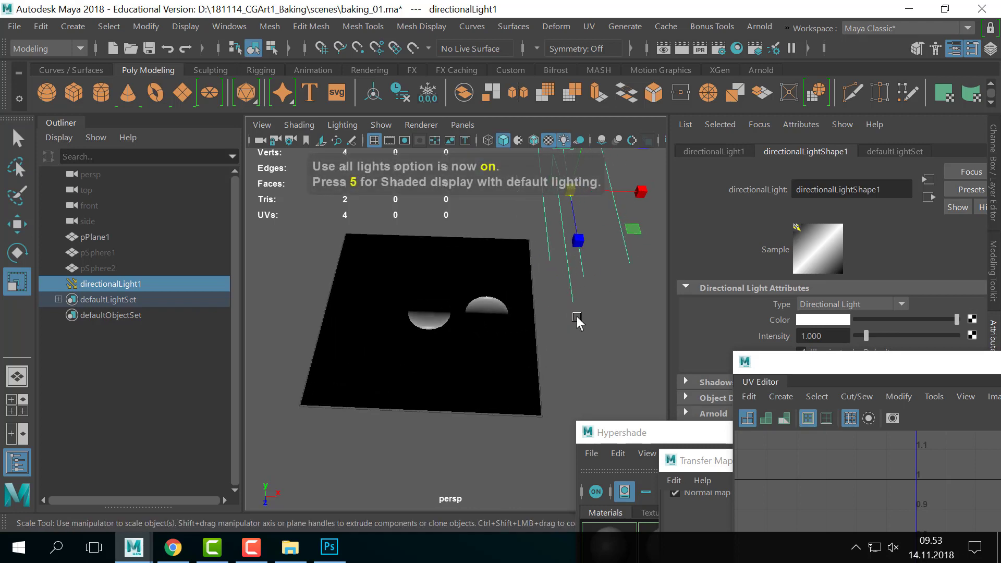
{"action": "middle_click_drag", "start_coordinate": [598, 300], "coordinate": [589, 320], "text": "alt"}
{"action": "left_click_drag", "start_coordinate": [589, 320], "coordinate": [598, 315], "text": "alt"}
{"action": "right_click_drag", "start_coordinate": [597, 315], "coordinate": [542, 272], "text": "alt"}
{"action": "left_click_drag", "start_coordinate": [548, 271], "coordinate": [564, 268], "text": "alt"}
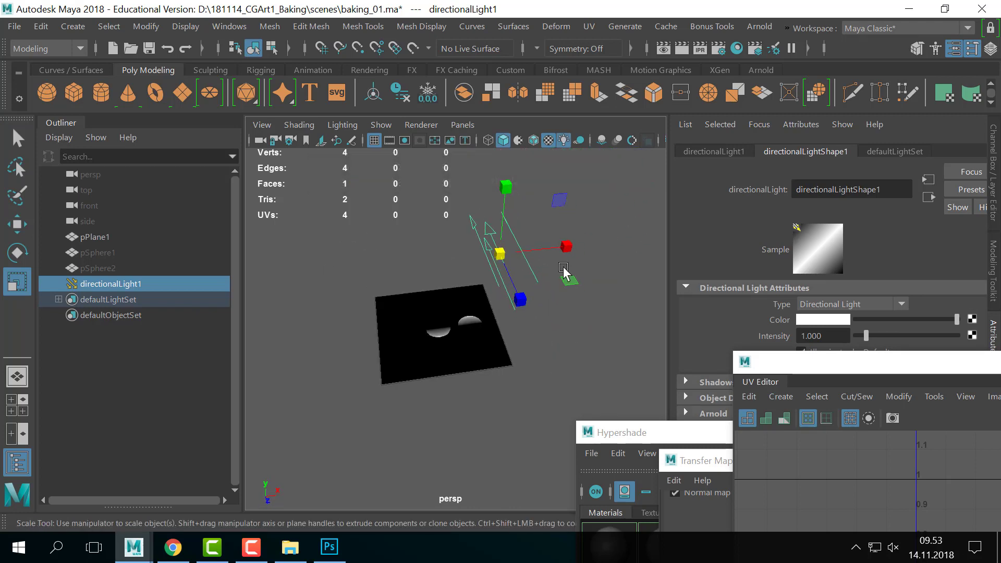
- Rotate the light until the plane and its two dents are lit, then deselect it
{"action": "key", "text": "e"}
{"action": "left_click_drag", "start_coordinate": [512, 248], "coordinate": [487, 248]}
{"action": "right_click_drag", "start_coordinate": [491, 256], "coordinate": [542, 319], "text": "alt"}
{"action": "left_click_drag", "start_coordinate": [543, 319], "coordinate": [577, 300], "text": "alt"}
{"action": "mouse_move", "coordinate": [525, 210]}
{"action": "left_mouse_down"}
{"action": "mouse_move", "coordinate": [554, 253]}
{"action": "mouse_move", "coordinate": [536, 304]}
{"action": "mouse_move", "coordinate": [497, 184]}
{"action": "mouse_move", "coordinate": [476, 174]}
{"action": "mouse_move", "coordinate": [508, 229]}
{"action": "mouse_move", "coordinate": [495, 211]}
{"action": "left_mouse_up"}
{"action": "right_click_drag", "start_coordinate": [496, 219], "coordinate": [348, 242], "text": "alt"}
{"action": "left_click_drag", "start_coordinate": [562, 261], "coordinate": [504, 293], "text": "alt"}
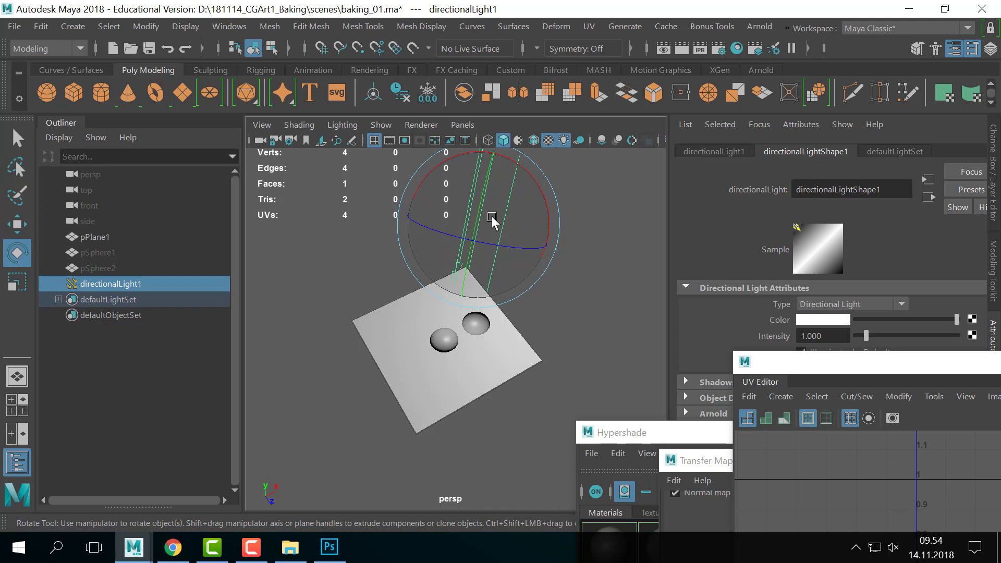
{"action": "left_click", "coordinate": [291, 236]}
{"action": "scroll", "coordinate": [409, 267], "scroll_direction": "down", "scroll_amount": 1}
{"action": "scroll", "coordinate": [410, 267], "scroll_direction": "down", "scroll_amount": 1}
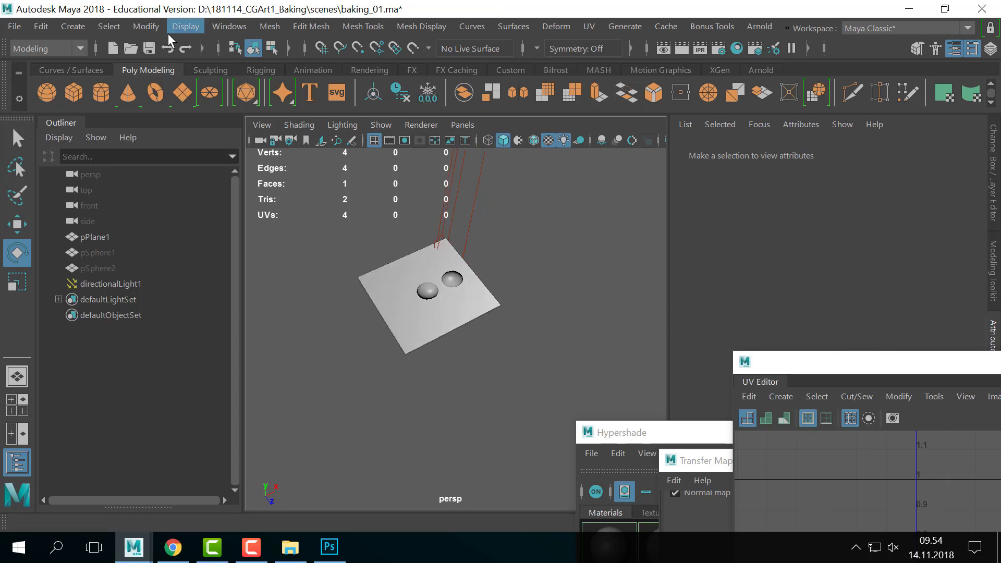
- Create a polygon sphere, move it beside the plane and scale it up greatly
{"action": "left_click", "coordinate": [48, 94]}
{"action": "key", "text": "w"}
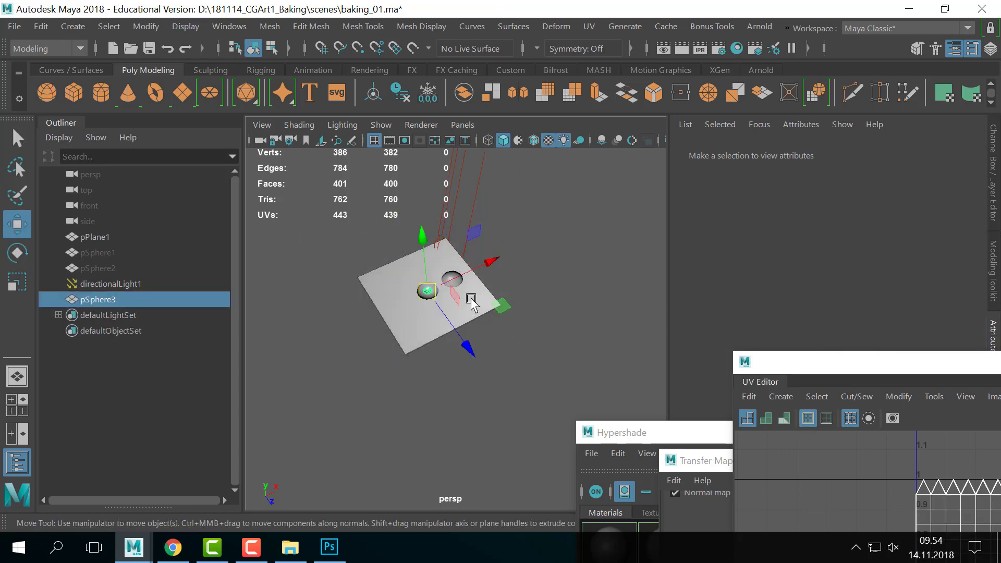
{"action": "left_click_drag", "start_coordinate": [469, 344], "coordinate": [608, 371]}
{"action": "key", "text": "r"}
{"action": "left_click_drag", "start_coordinate": [600, 368], "coordinate": [539, 350], "text": "alt"}
{"action": "key", "text": "5"}
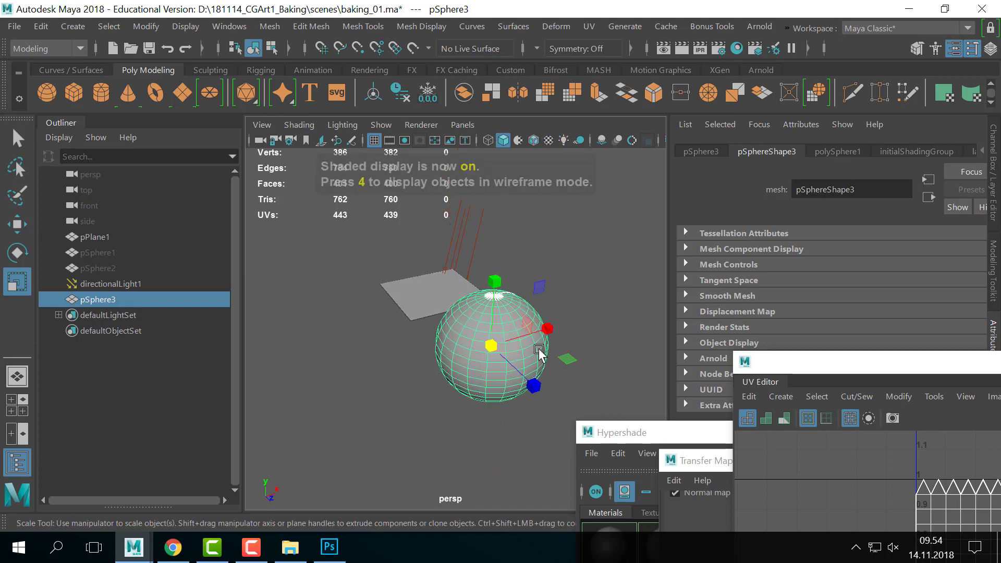
{"action": "right_click_drag", "start_coordinate": [539, 350], "coordinate": [647, 335], "text": "alt"}
{"action": "middle_click_drag", "start_coordinate": [563, 334], "coordinate": [507, 323], "text": "alt"}
{"action": "left_click_drag", "start_coordinate": [507, 323], "coordinate": [514, 318], "text": "alt"}
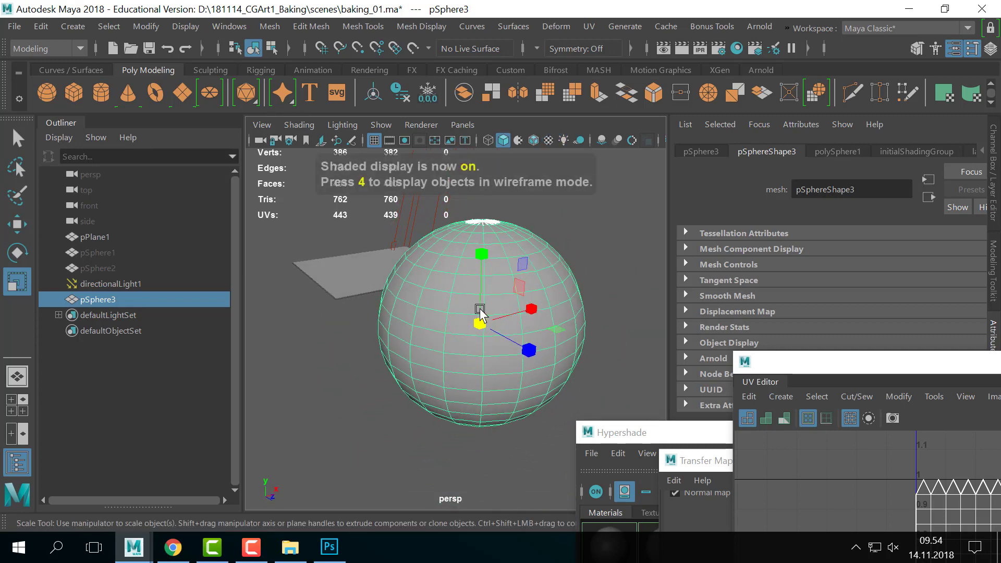
{"action": "right_click_drag", "start_coordinate": [480, 313], "coordinate": [538, 316], "text": "alt"}
{"action": "left_click_drag", "start_coordinate": [539, 316], "coordinate": [531, 322], "text": "alt"}
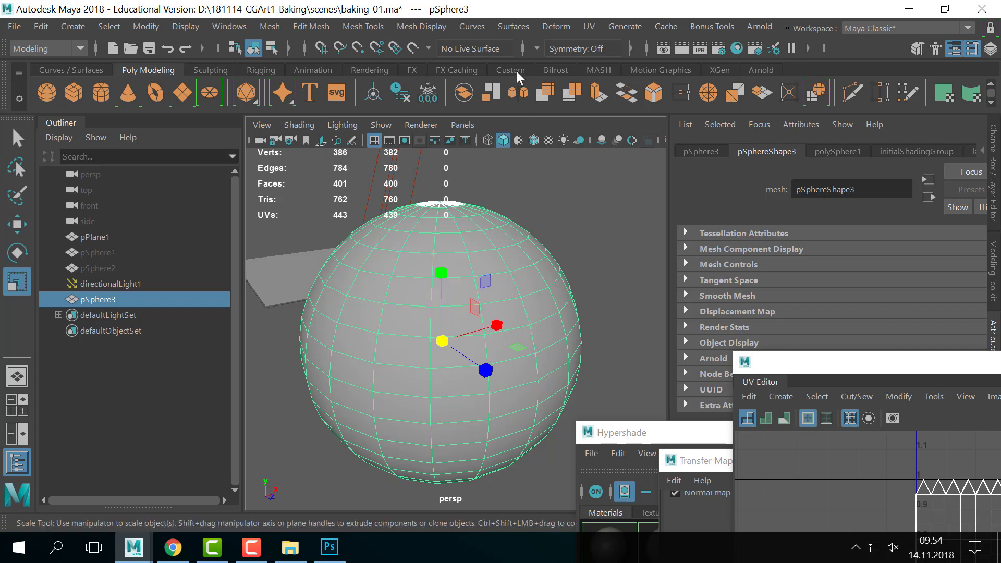
- Harden all edges of the sphere with Harden Edge
{"action": "left_click", "coordinate": [421, 26]}
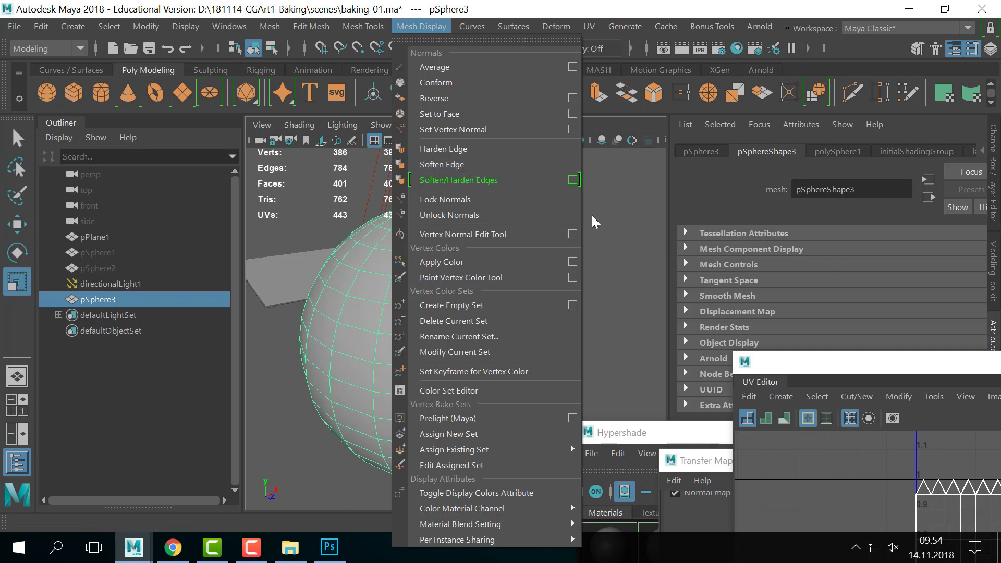
{"action": "left_click", "coordinate": [454, 152]}
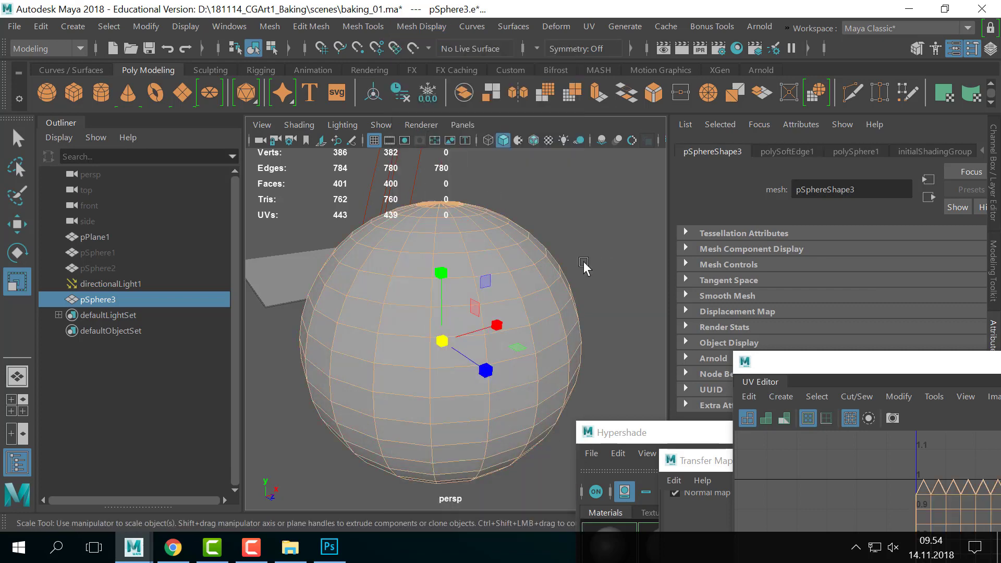
{"action": "right_click_drag", "start_coordinate": [583, 265], "coordinate": [588, 231]}
{"action": "scroll", "coordinate": [588, 230], "scroll_direction": "up", "scroll_amount": 2}
{"action": "left_click", "coordinate": [619, 220]}
{"action": "scroll", "coordinate": [585, 251], "scroll_direction": "down", "scroll_amount": 5}
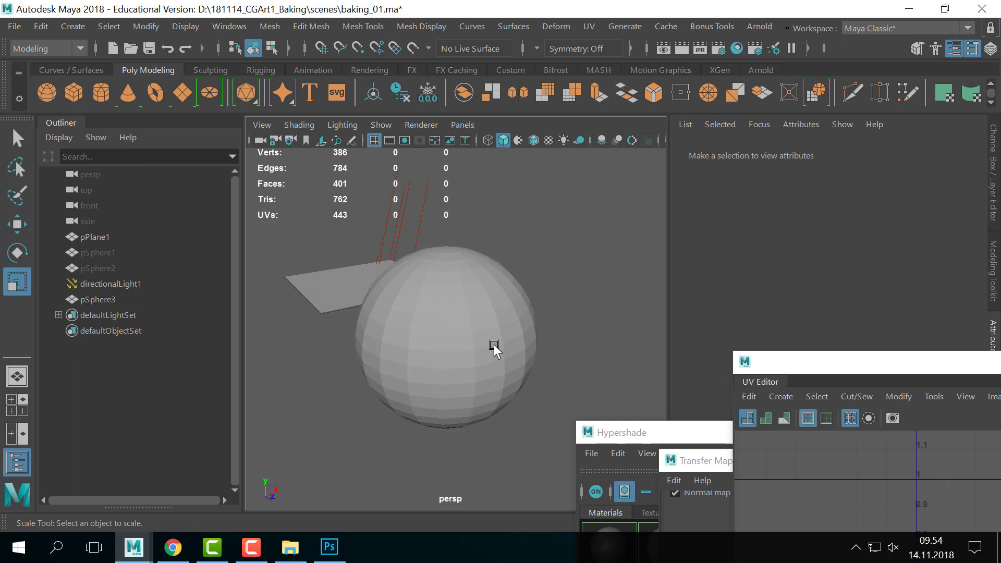
- Soften the sphere's edges again, then marquee-select the plane, light and sphere
{"action": "left_click", "coordinate": [491, 350]}
{"action": "left_click", "coordinate": [364, 26]}
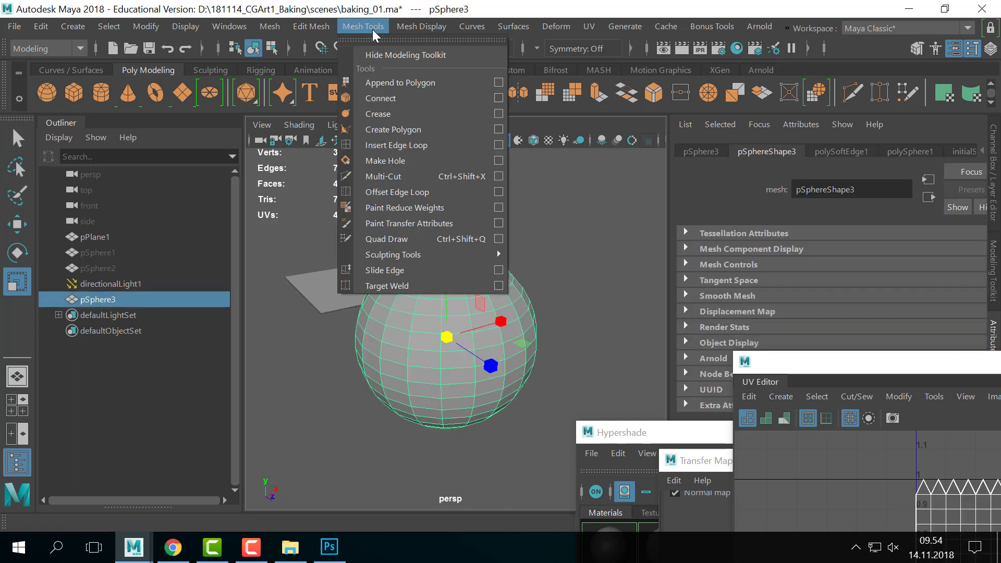
{"action": "mouse_move", "coordinate": [447, 36]}
{"action": "left_click", "coordinate": [478, 165]}
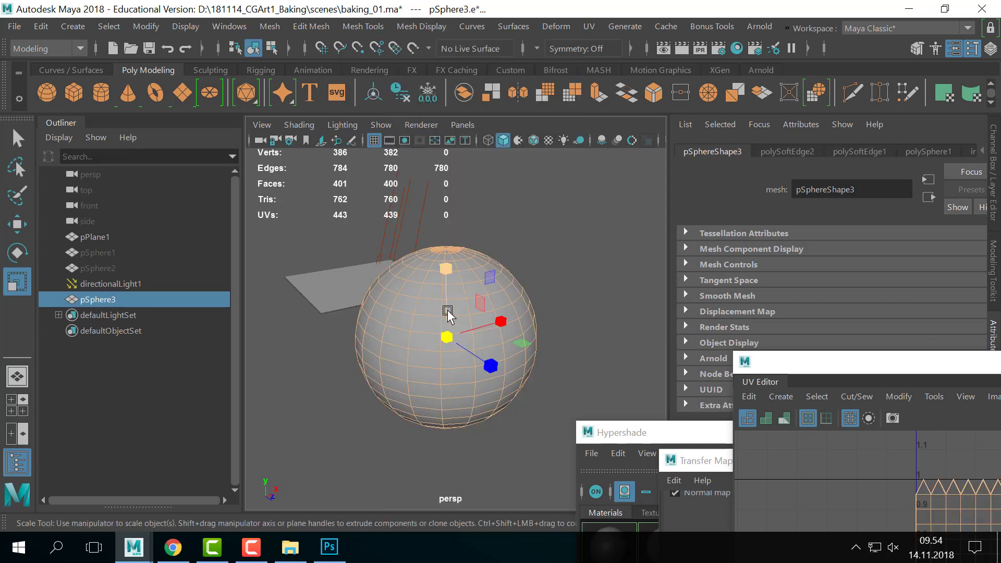
{"action": "right_click_drag", "start_coordinate": [448, 315], "coordinate": [543, 85]}
{"action": "right_click_drag", "start_coordinate": [496, 284], "coordinate": [573, 59]}
{"action": "left_click", "coordinate": [583, 237]}
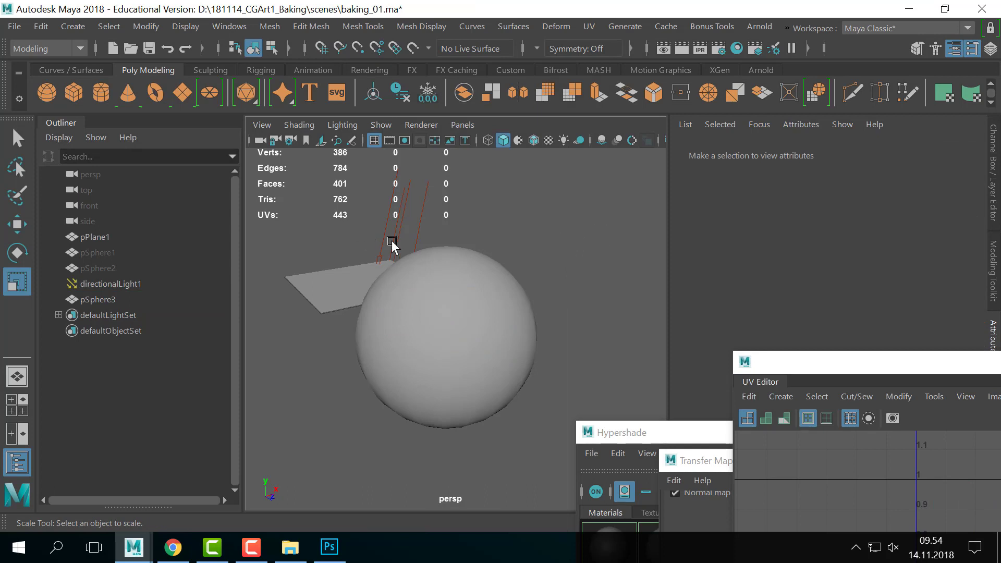
{"action": "left_click_drag", "start_coordinate": [521, 204], "coordinate": [290, 478]}
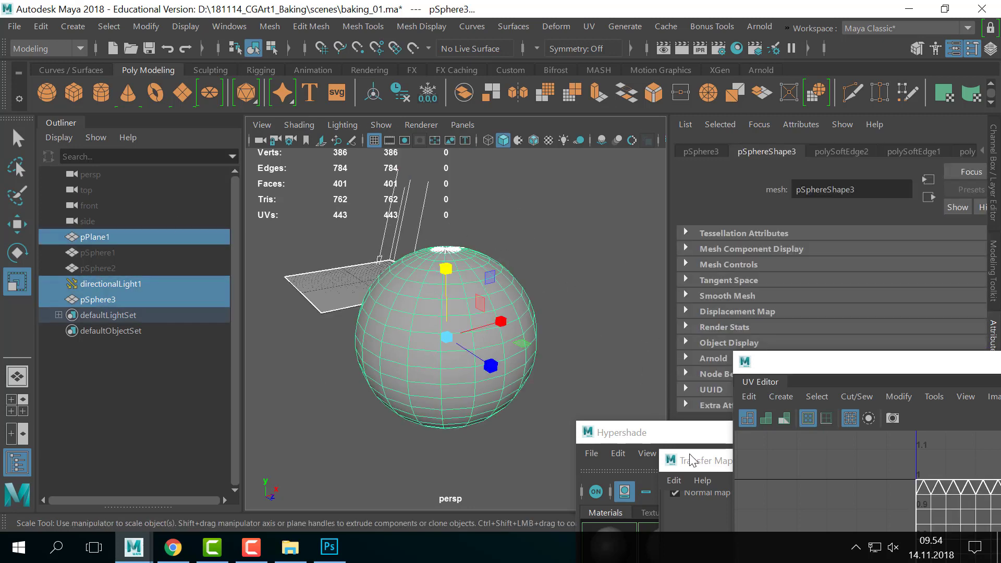
- Delete the selected plane, light and test sphere
{"action": "key", "text": "Delete"}
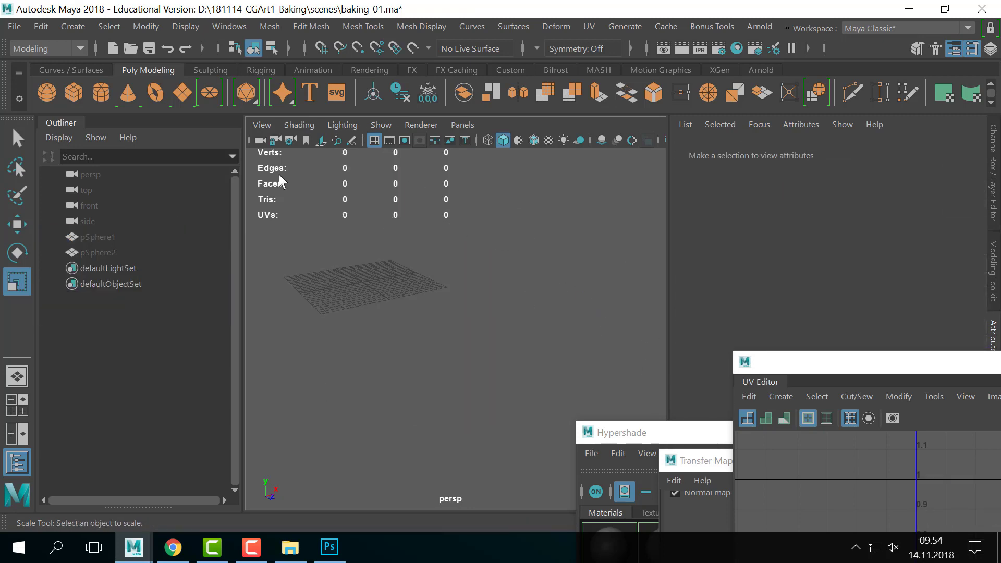
{"action": "left_click", "coordinate": [15, 27]}
{"action": "key", "text": "Escape"}
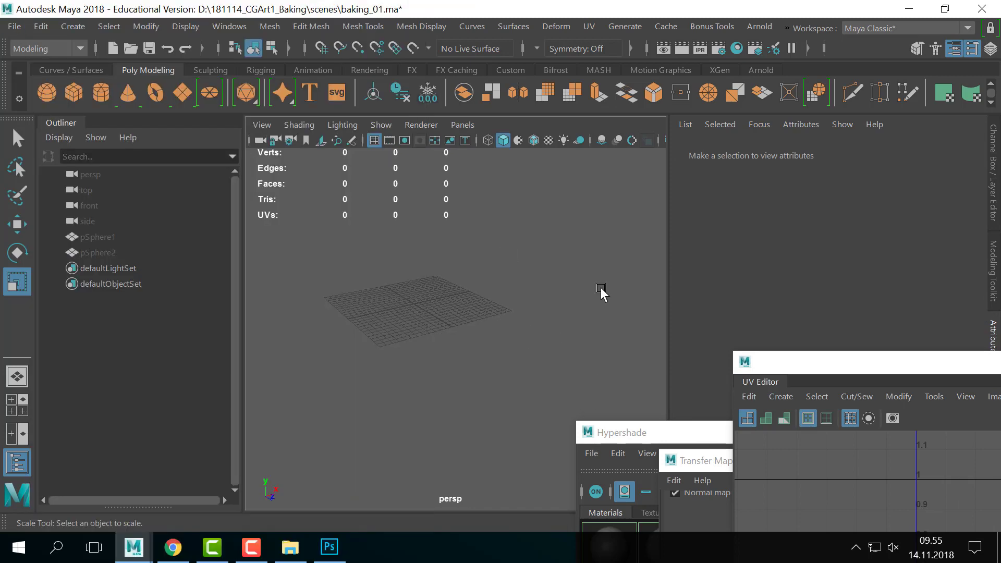
{"action": "key", "text": "alt+Tab"}
{"action": "left_click", "coordinate": [297, 220]}
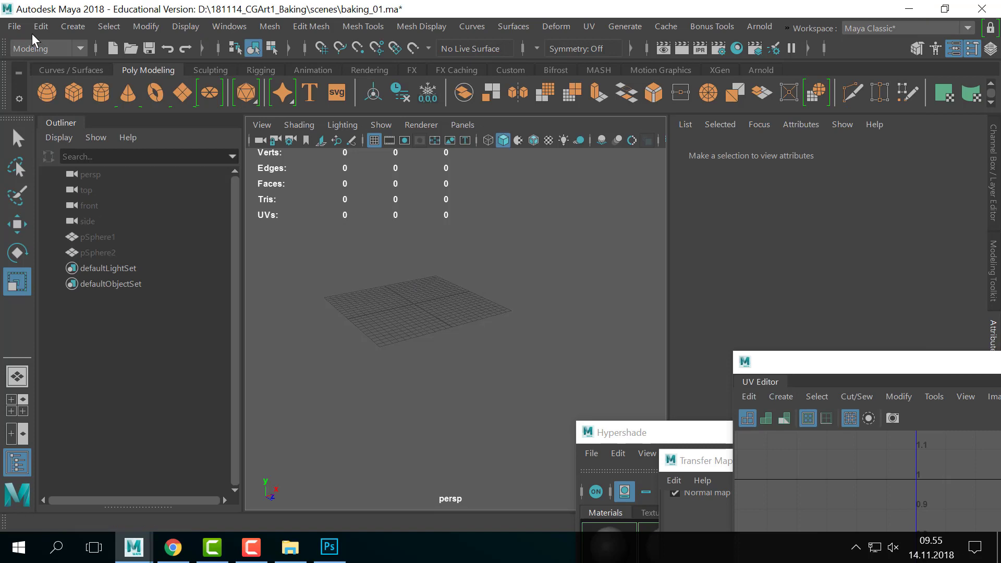
- Start Open Scene, browse to the D: drive, then bring up the Explorer images window
{"action": "left_click", "coordinate": [14, 26]}
{"action": "left_click", "coordinate": [67, 38]}
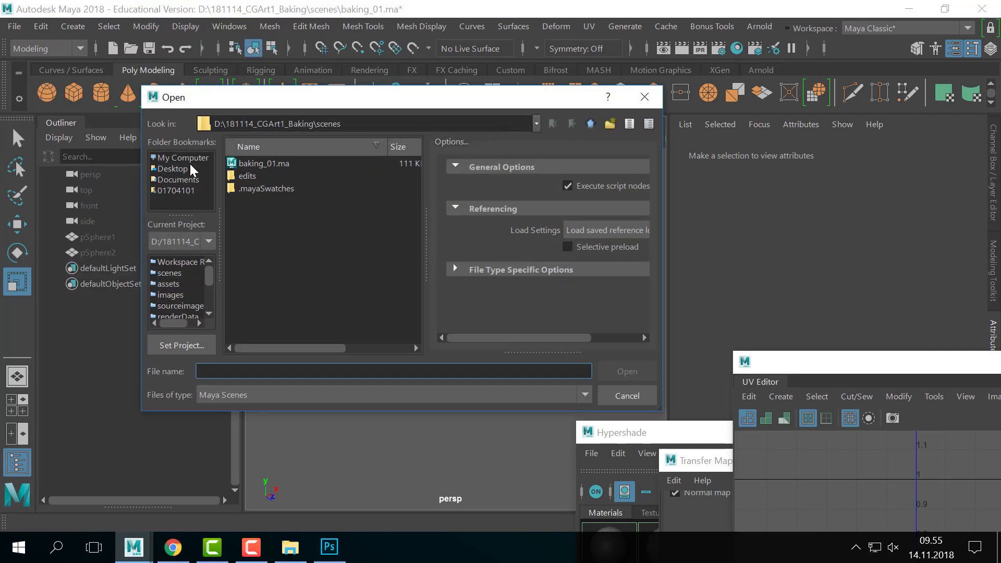
{"action": "left_click", "coordinate": [188, 158]}
{"action": "double_click", "coordinate": [291, 188]}
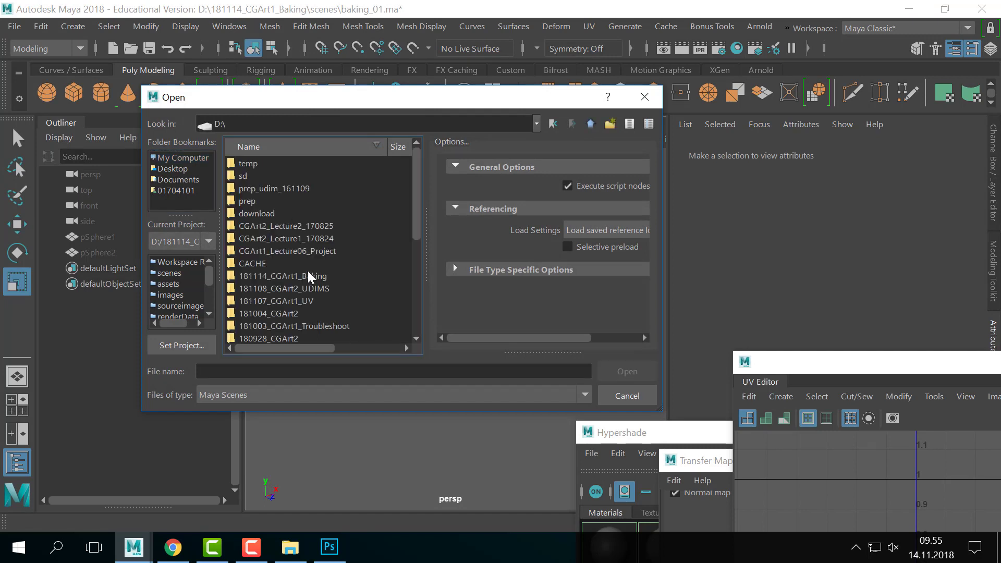
{"action": "scroll", "coordinate": [316, 277], "scroll_direction": "down", "scroll_amount": 8}
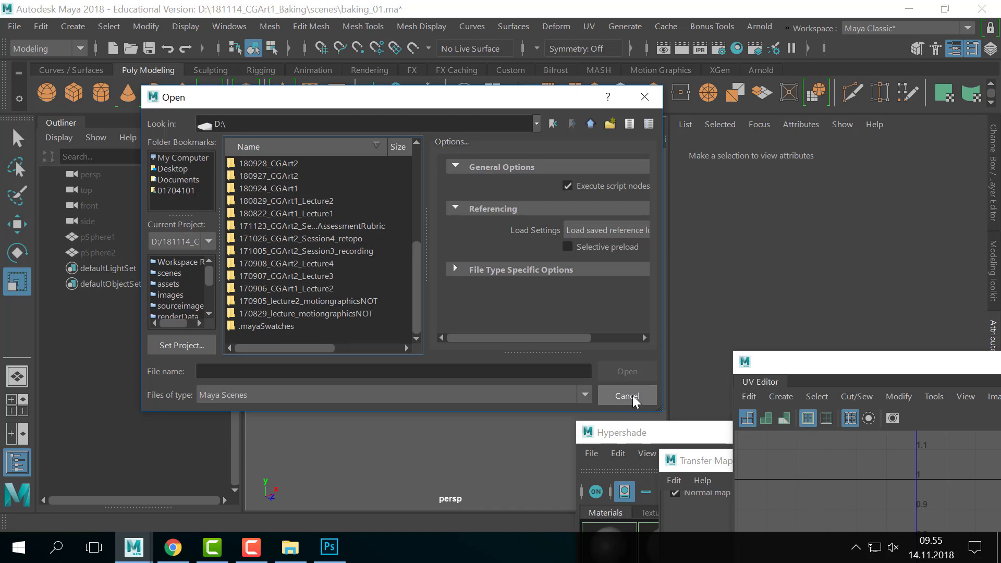
{"action": "key", "text": "alt+Tab"}
{"action": "left_click", "coordinate": [614, 256]}
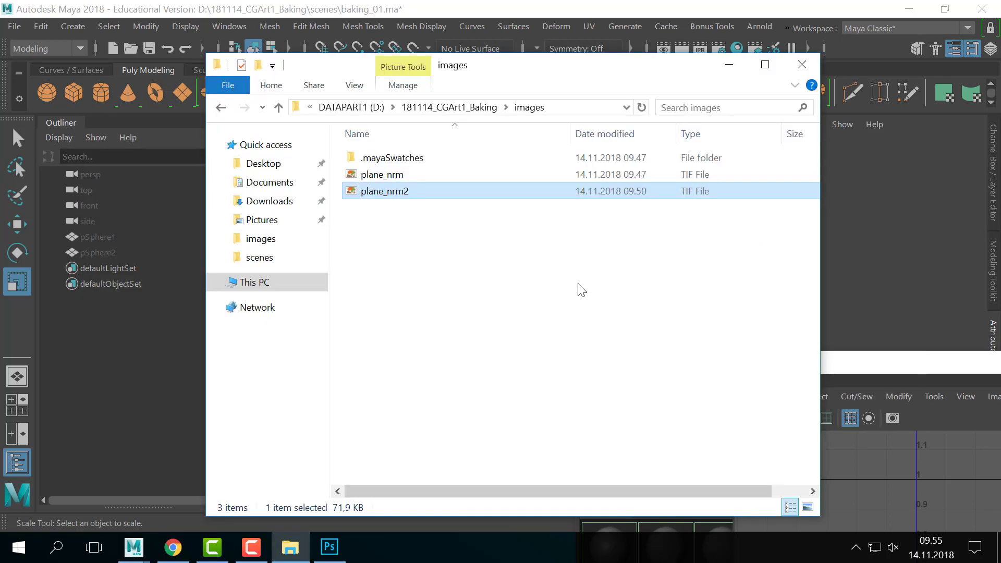
- Browse to D:\181107_CGArt1_UV\scenes and copy the chair_uv scene file
{"action": "left_click", "coordinate": [365, 107]}
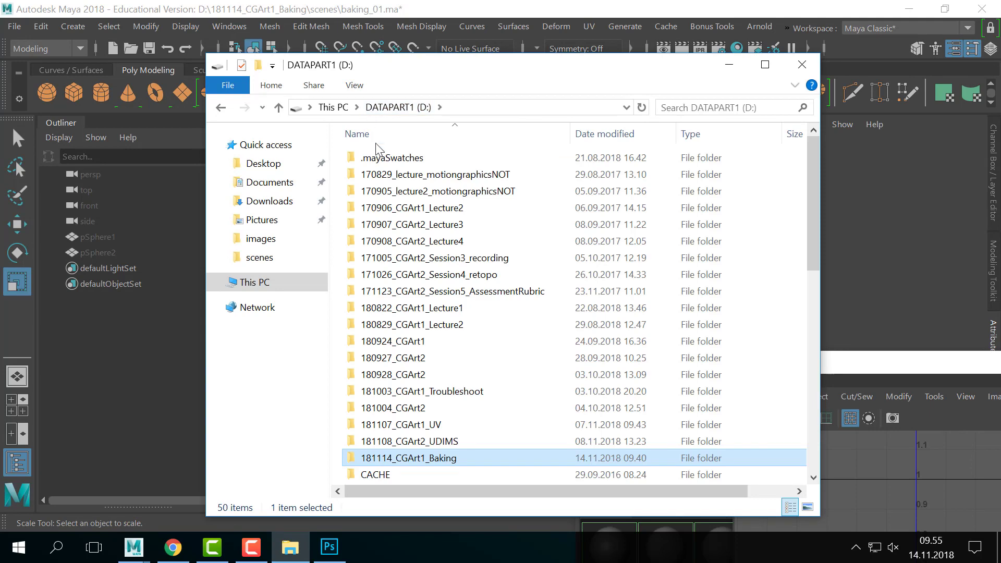
{"action": "double_click", "coordinate": [440, 424]}
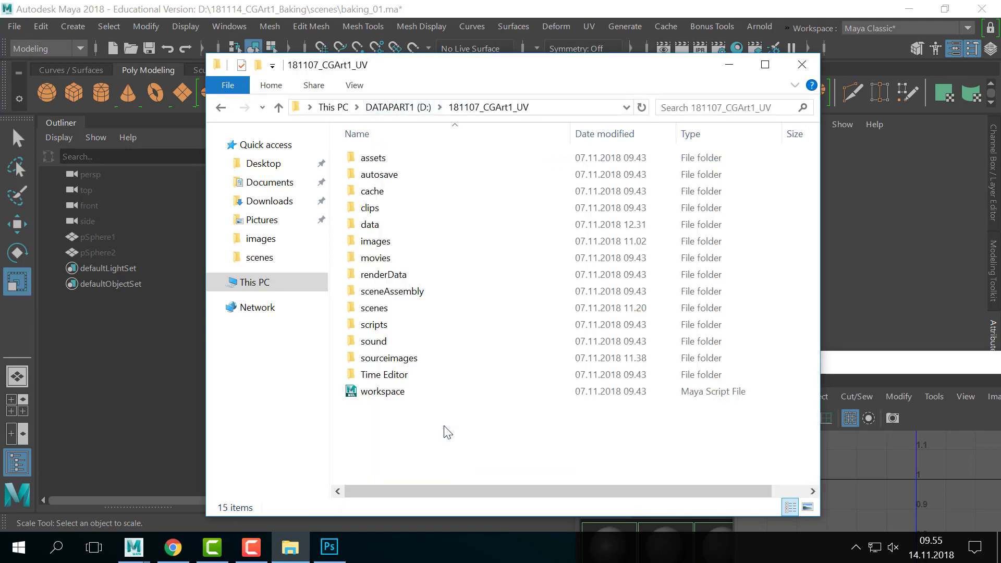
{"action": "double_click", "coordinate": [365, 309]}
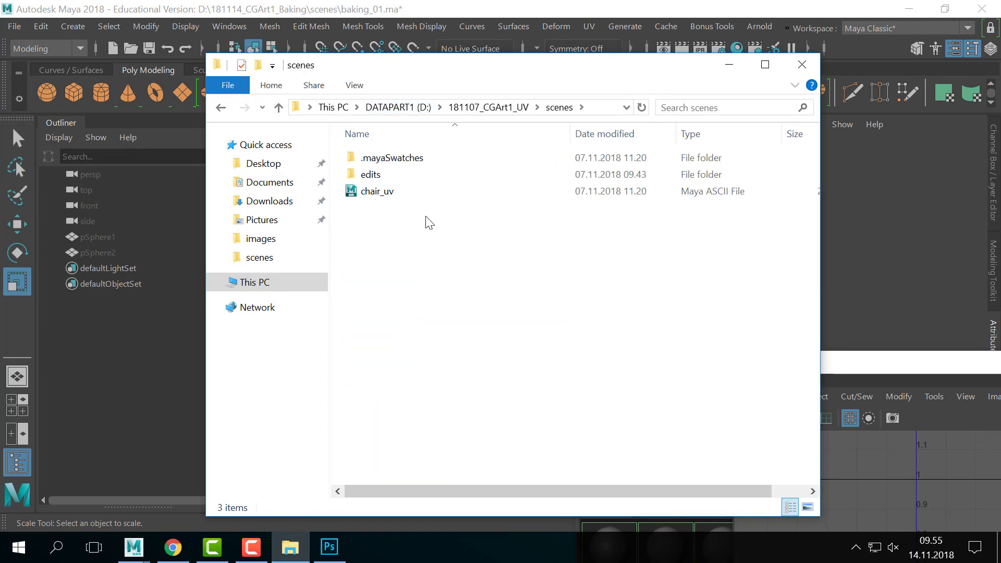
{"action": "left_click", "coordinate": [391, 195]}
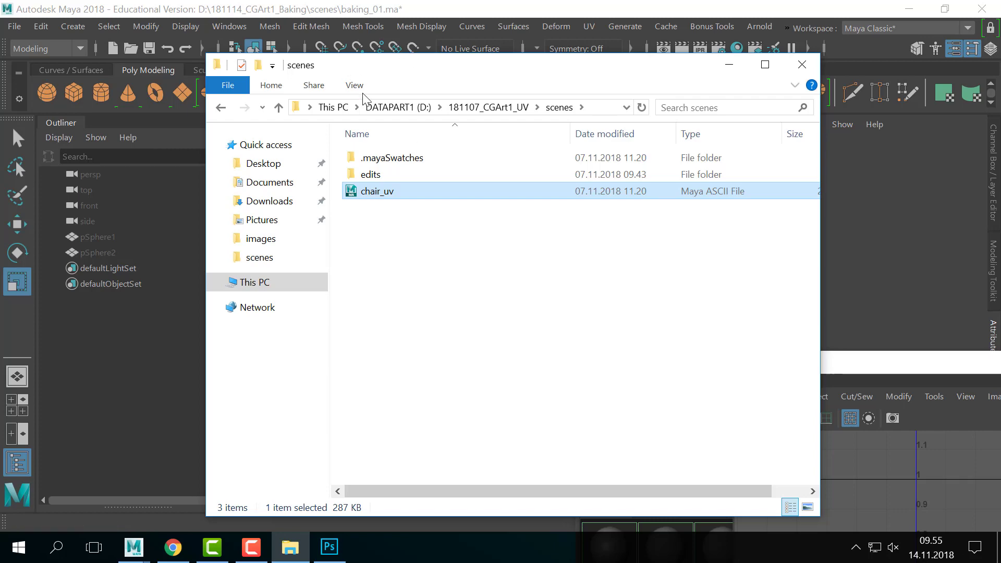
- Paste chair_uv into D:\181114_CGArt1_Baking\scenes
{"action": "left_click", "coordinate": [402, 107]}
{"action": "double_click", "coordinate": [440, 459]}
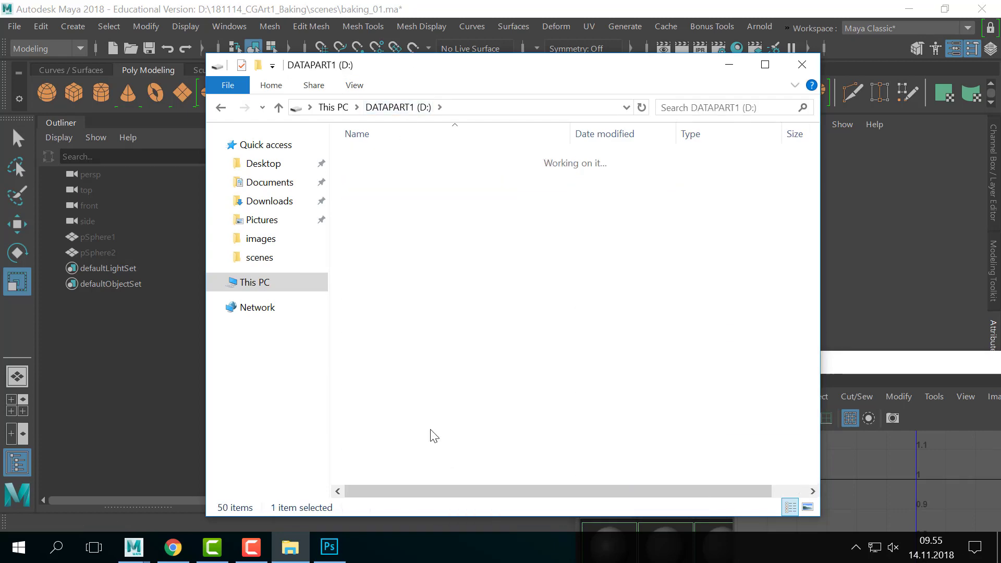
{"action": "double_click", "coordinate": [365, 317]}
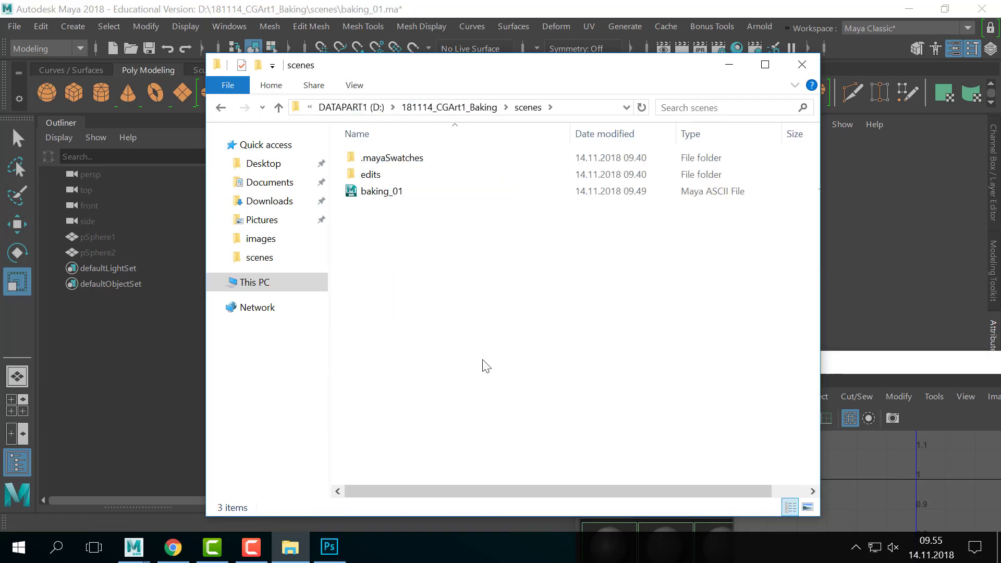
{"action": "key", "text": "ctrl+v"}
- Return to Maya and start opening a scene from the File menu
{"action": "left_click_drag", "start_coordinate": [399, 67], "coordinate": [724, 104]}
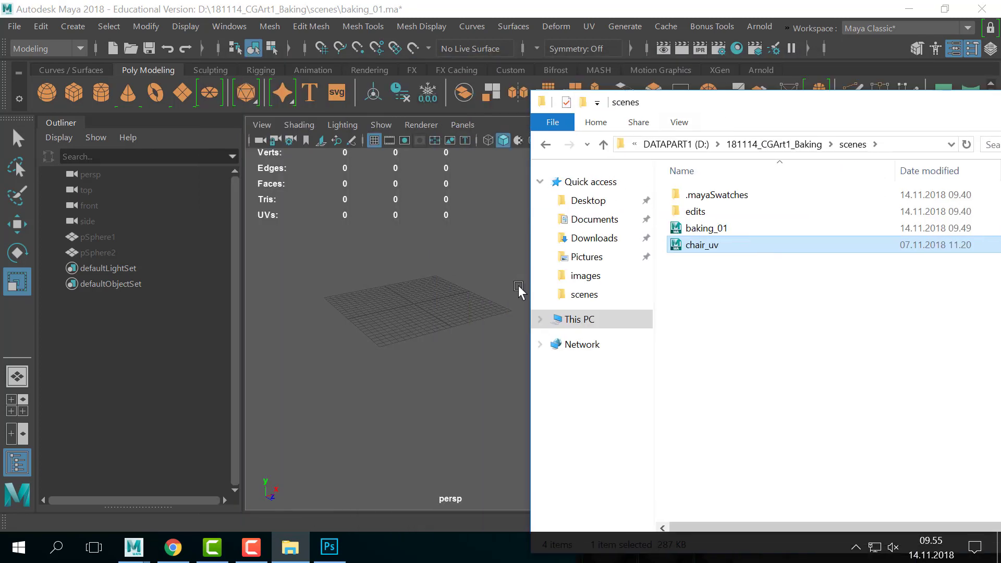
{"action": "left_click", "coordinate": [509, 287]}
{"action": "left_click", "coordinate": [34, 29]}
{"action": "mouse_move", "coordinate": [21, 29]}
{"action": "left_click", "coordinate": [78, 37]}
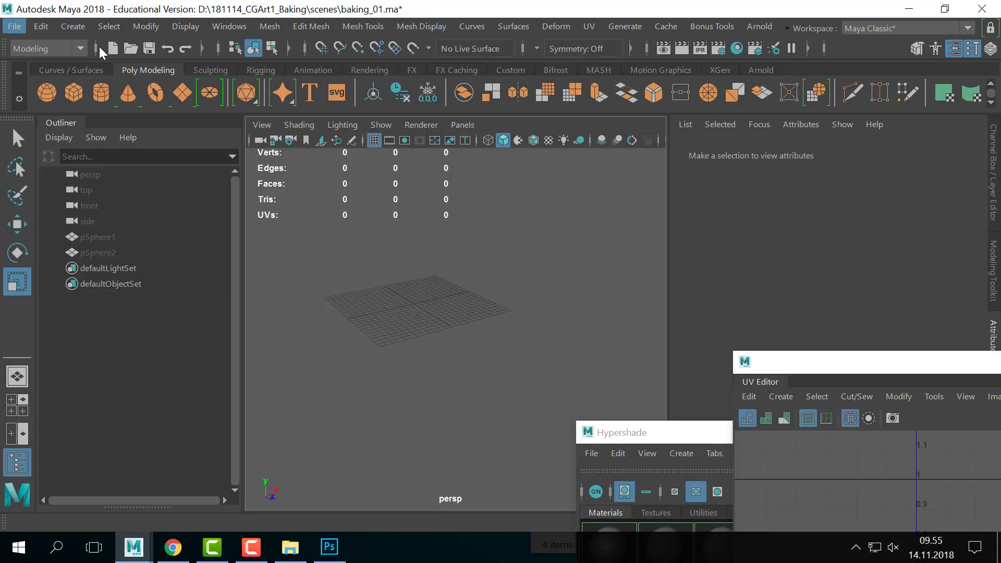
- Open the chair_uv.ma scene, discarding unsaved changes to the current scene
{"action": "left_click", "coordinate": [267, 165]}
{"action": "double_click", "coordinate": [267, 167]}
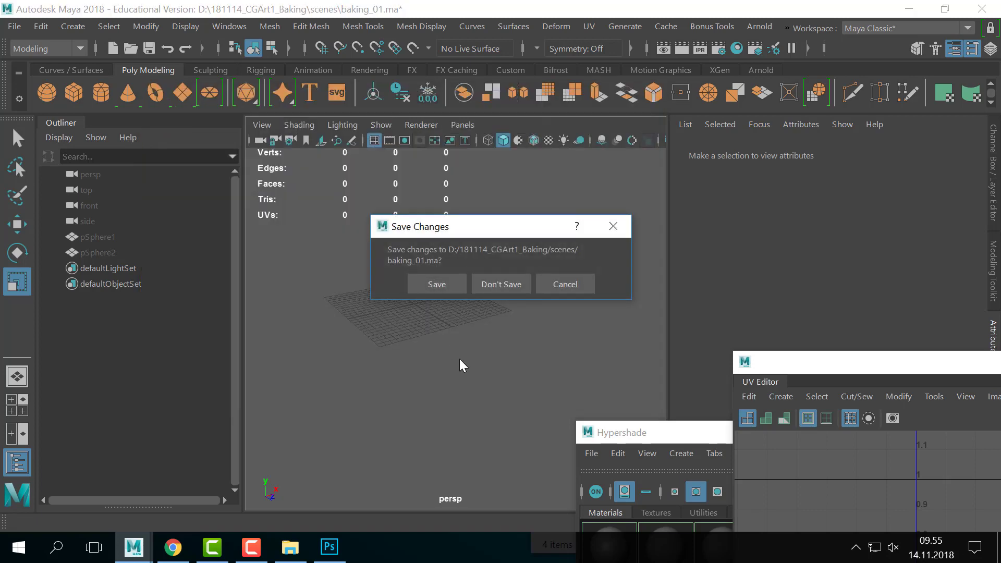
{"action": "left_click", "coordinate": [488, 285]}
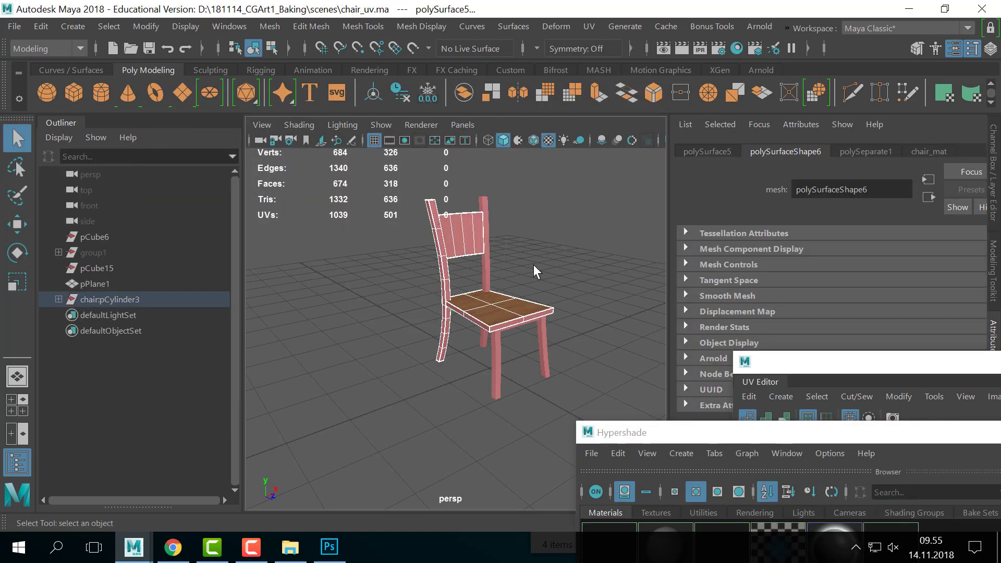
- Select the whole chair and place the UV Editor beside it to show its UV shells
{"action": "left_click", "coordinate": [550, 290]}
{"action": "left_click_drag", "start_coordinate": [551, 292], "coordinate": [561, 312], "text": "alt"}
{"action": "right_click_drag", "start_coordinate": [562, 311], "coordinate": [501, 353], "text": "alt"}
{"action": "left_click", "coordinate": [501, 353]}
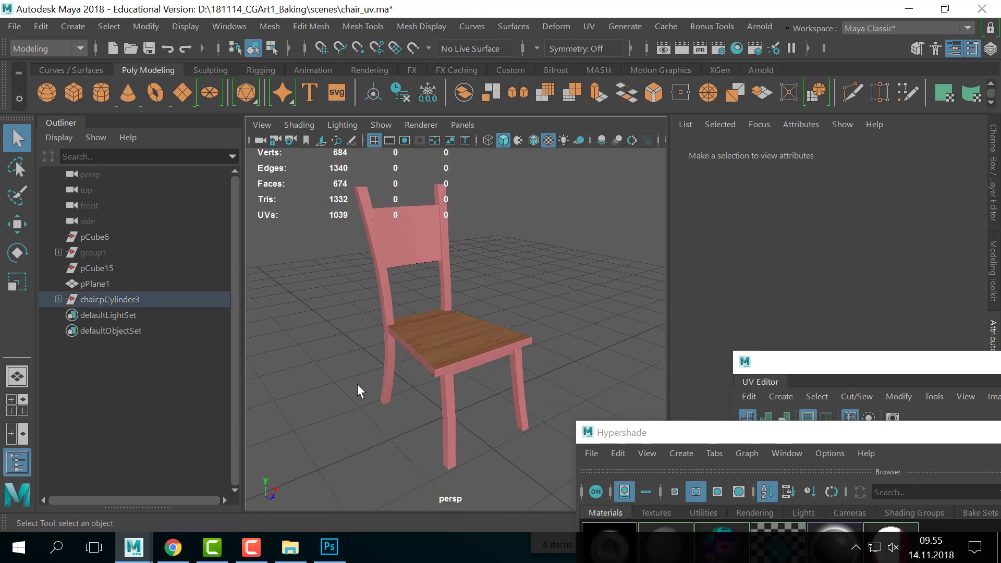
{"action": "left_click_drag", "start_coordinate": [821, 369], "coordinate": [580, 69]}
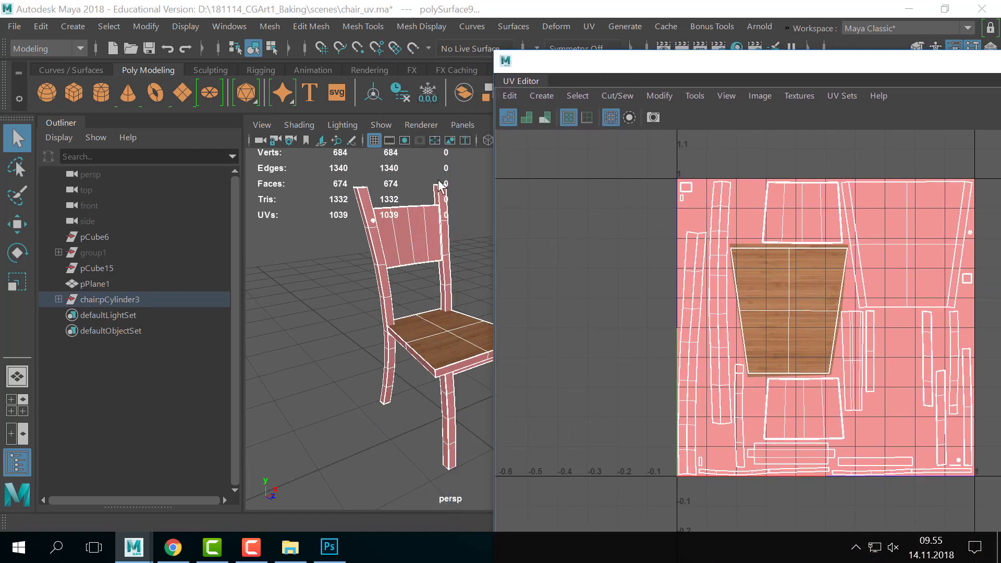
{"action": "left_click_drag", "start_coordinate": [674, 72], "coordinate": [799, 80]}
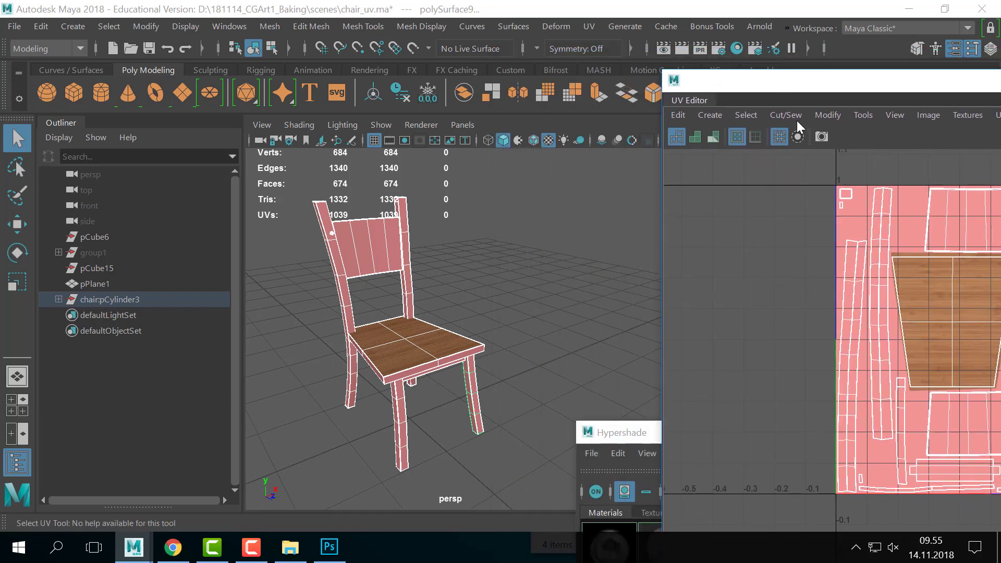
{"action": "left_click_drag", "start_coordinate": [843, 85], "coordinate": [588, 98]}
{"action": "scroll", "coordinate": [879, 251], "scroll_direction": "up", "scroll_amount": 5}
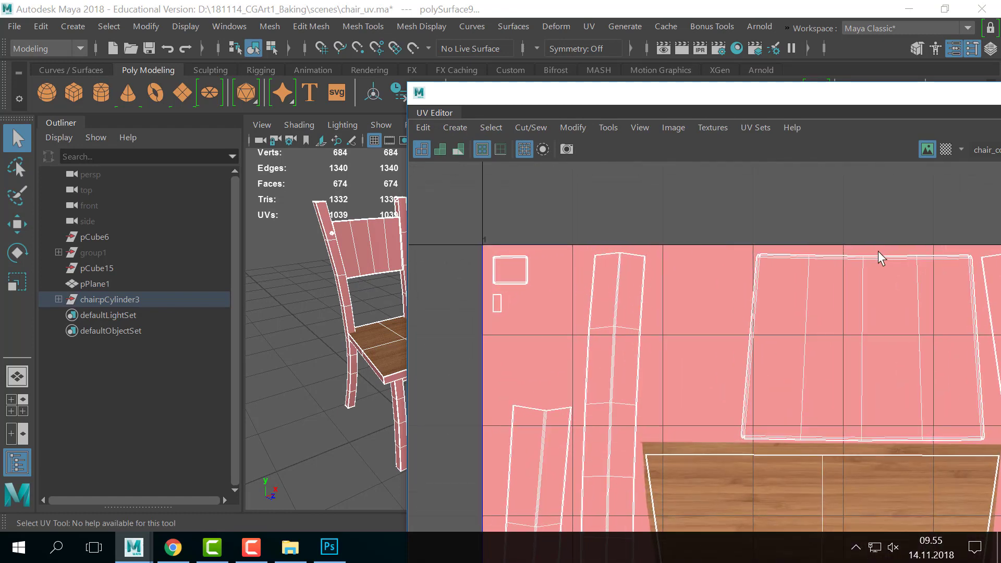
{"action": "right_click_drag", "start_coordinate": [878, 251], "coordinate": [939, 249], "text": "alt"}
{"action": "middle_click_drag", "start_coordinate": [714, 261], "coordinate": [559, 280], "text": "alt"}
{"action": "right_click_drag", "start_coordinate": [558, 280], "coordinate": [835, 251], "text": "alt"}
{"action": "middle_click_drag", "start_coordinate": [709, 250], "coordinate": [598, 305], "text": "alt"}
{"action": "right_click_drag", "start_coordinate": [598, 305], "coordinate": [354, 364], "text": "alt"}
{"action": "right_click_drag", "start_coordinate": [678, 394], "coordinate": [493, 412], "text": "alt"}
{"action": "middle_click_drag", "start_coordinate": [654, 414], "coordinate": [610, 288], "text": "alt"}
{"action": "right_click_drag", "start_coordinate": [908, 313], "coordinate": [735, 365], "text": "alt"}
{"action": "middle_click_drag", "start_coordinate": [735, 364], "coordinate": [644, 293], "text": "alt"}
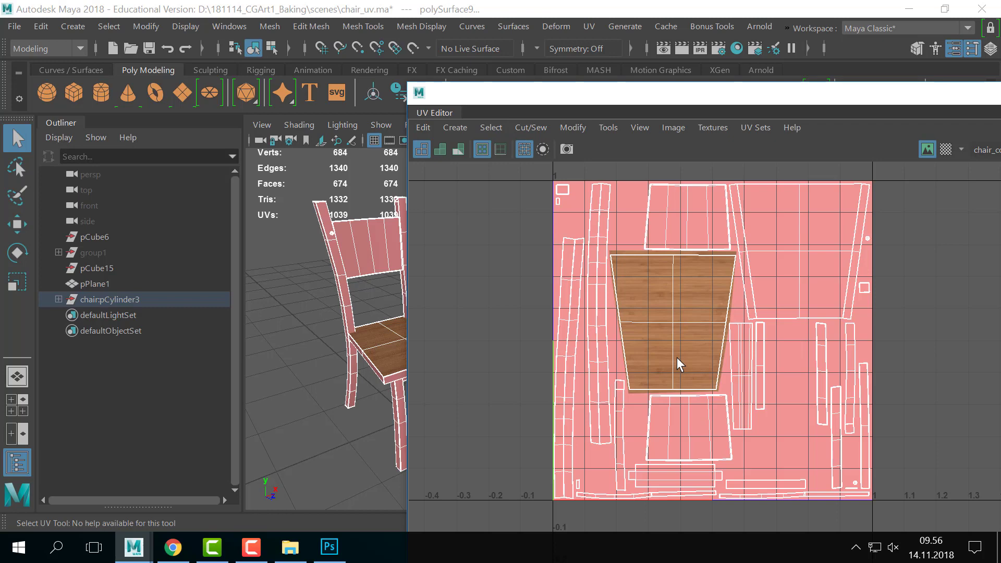
{"action": "right_click_drag", "start_coordinate": [747, 360], "coordinate": [900, 299], "text": "alt"}
{"action": "key", "text": "a"}
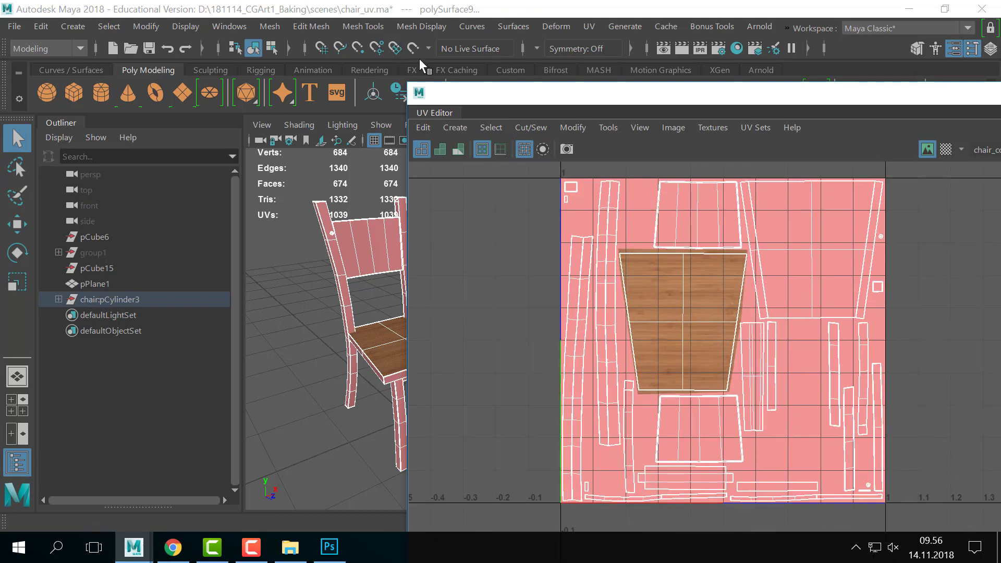
{"action": "left_click_drag", "start_coordinate": [507, 92], "coordinate": [792, 230]}
{"action": "left_click", "coordinate": [426, 360]}
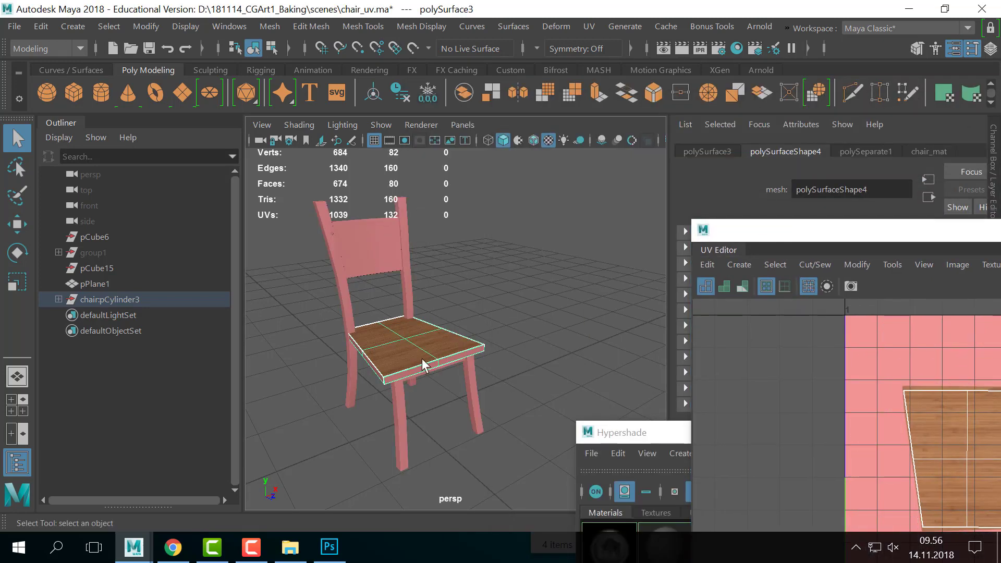
{"action": "middle_click_drag", "start_coordinate": [380, 328], "coordinate": [430, 325], "text": "alt"}
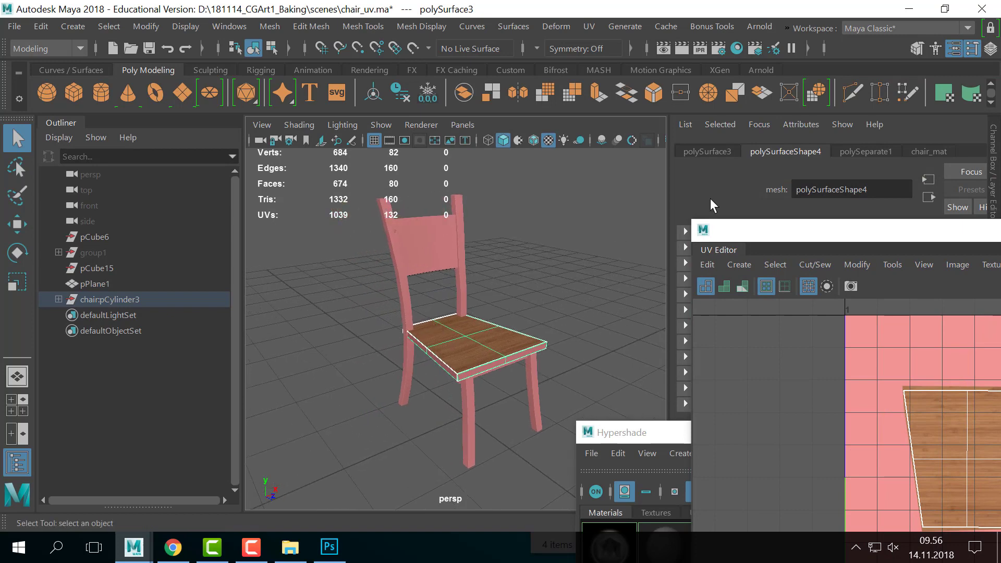
{"action": "left_click", "coordinate": [531, 284]}
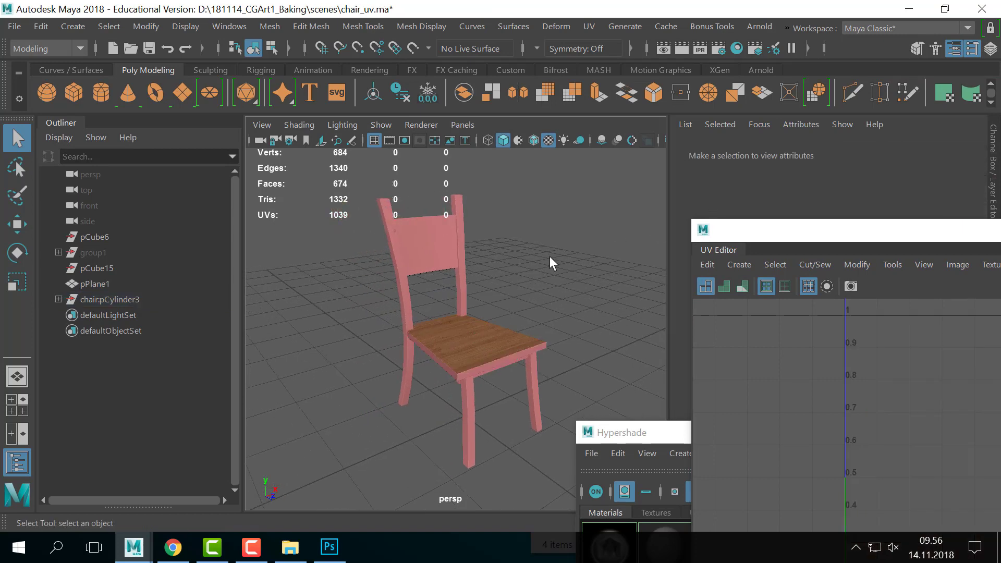
- Assign a new Lambert material to the whole chair through Assign Favorite Material
{"action": "left_click_drag", "start_coordinate": [574, 211], "coordinate": [323, 443]}
{"action": "right_click", "coordinate": [424, 233]}
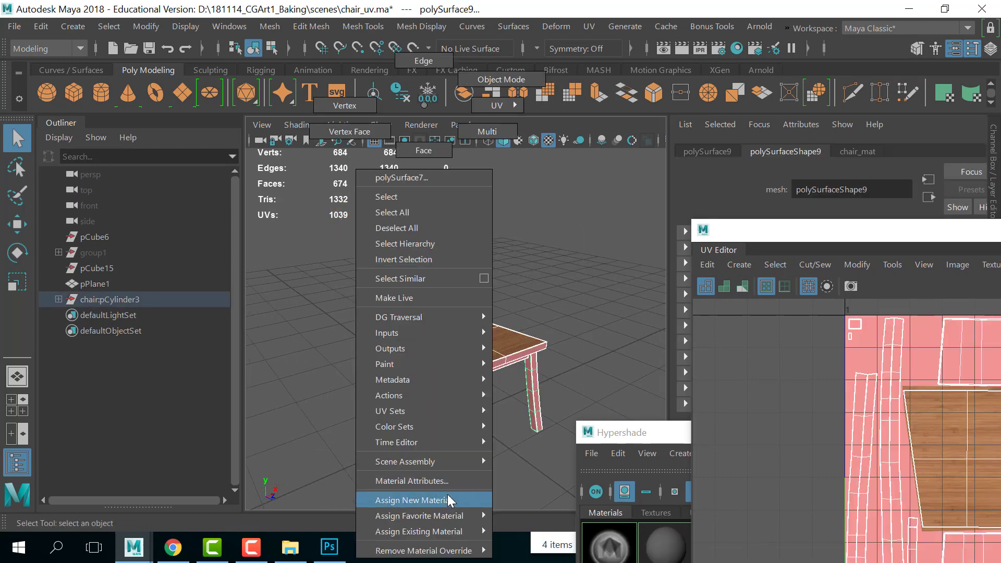
{"action": "mouse_move", "coordinate": [447, 516]}
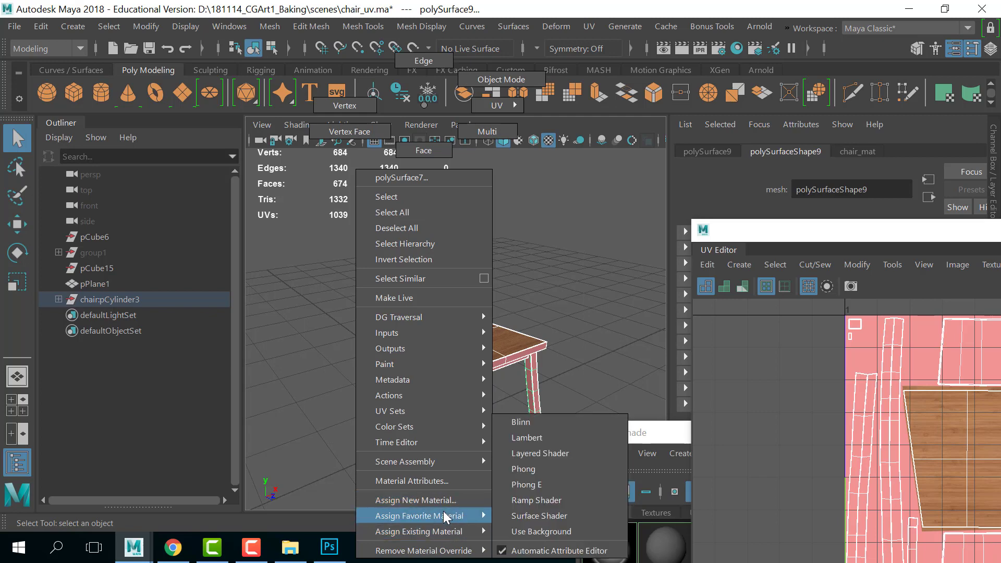
{"action": "left_click", "coordinate": [530, 437]}
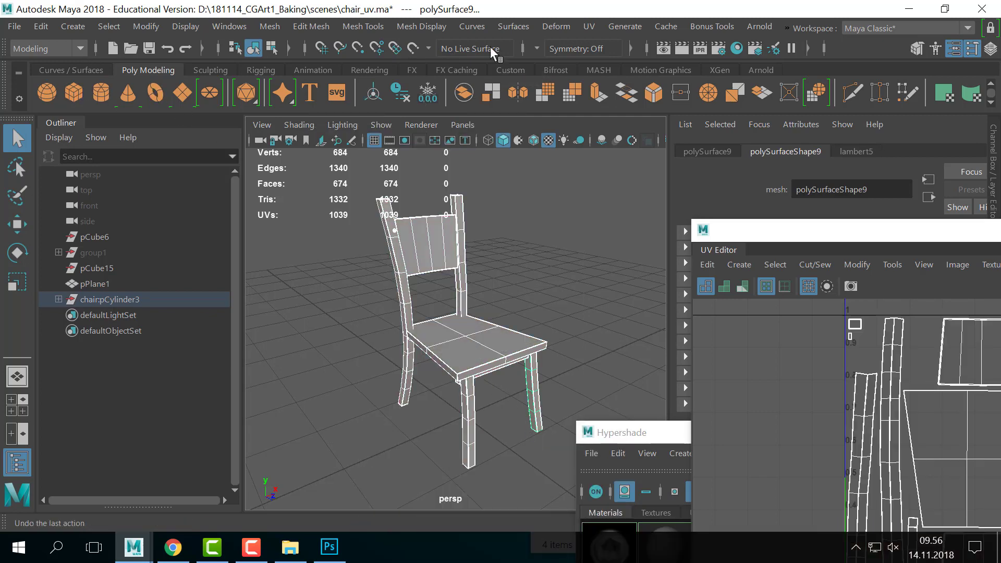
- Reposition the Hypershade window and drag a material onto the chair seat
{"action": "left_click", "coordinate": [647, 432]}
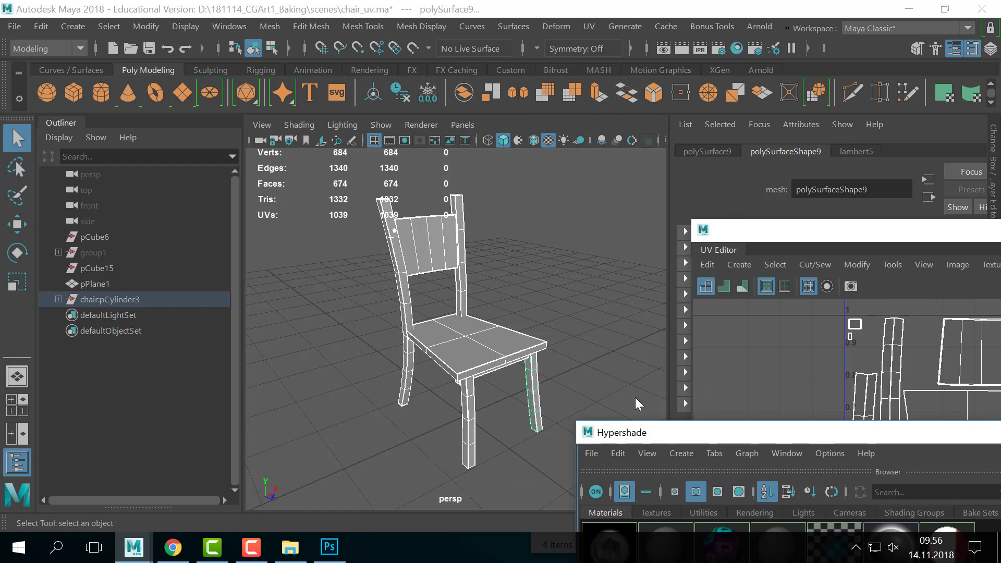
{"action": "left_click_drag", "start_coordinate": [635, 397], "coordinate": [489, 130]}
{"action": "left_click", "coordinate": [459, 150]}
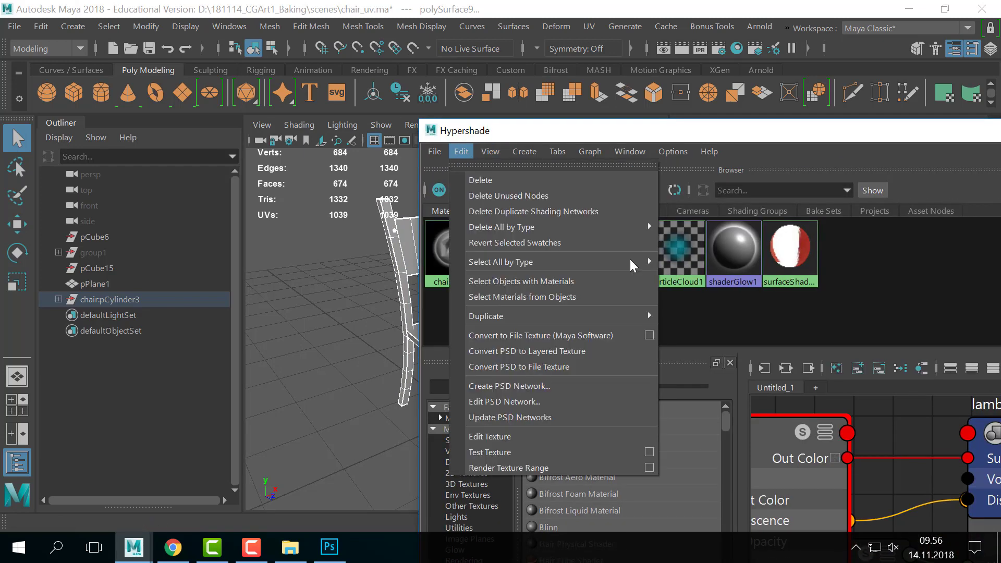
{"action": "left_click", "coordinate": [818, 333]}
{"action": "left_click_drag", "start_coordinate": [545, 134], "coordinate": [751, 144]}
{"action": "middle_click_drag", "start_coordinate": [694, 248], "coordinate": [449, 345]}
- Delete the chair_mat material, apply the grey Lambert to the seat, and minimize Hypershade
{"action": "left_click", "coordinate": [667, 160]}
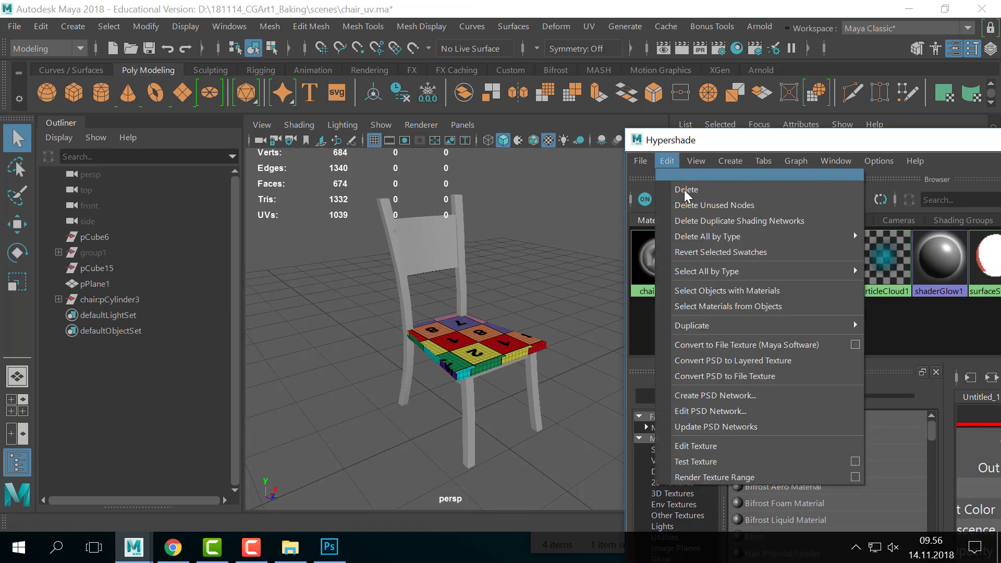
{"action": "left_click", "coordinate": [686, 190]}
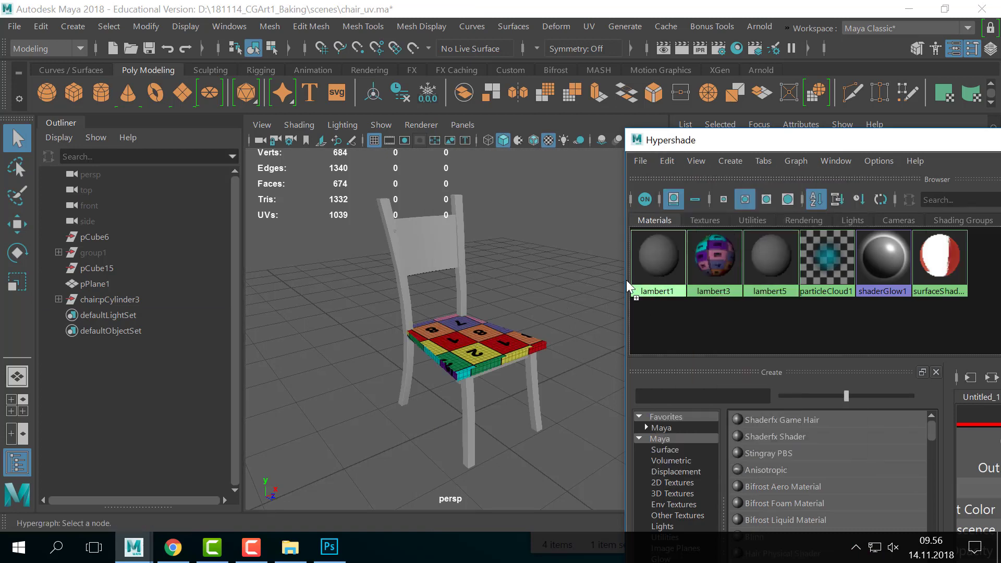
{"action": "middle_click_drag", "start_coordinate": [627, 280], "coordinate": [478, 346]}
{"action": "left_click_drag", "start_coordinate": [758, 143], "coordinate": [416, 158]}
{"action": "left_click", "coordinate": [935, 159]}
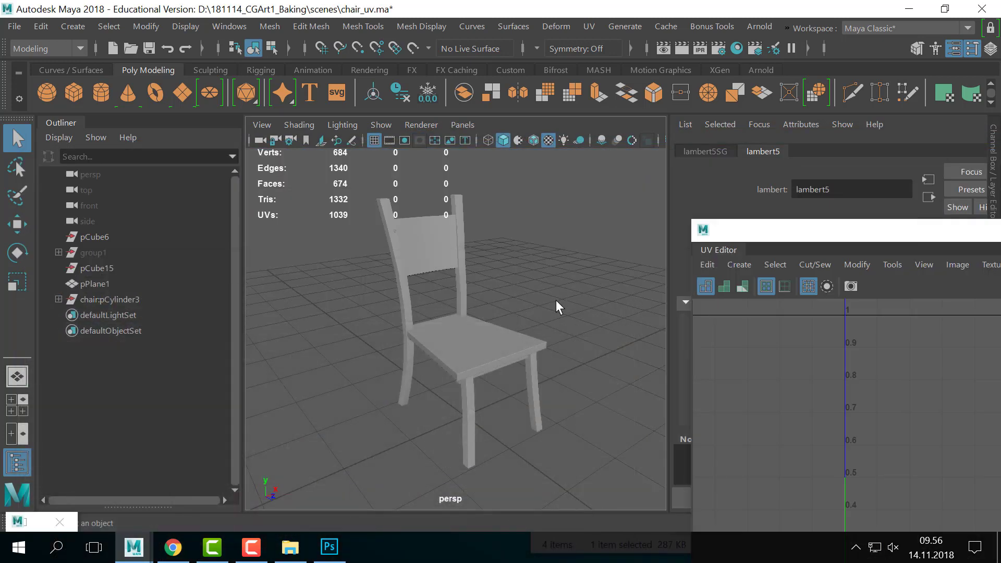
- Resize and position the UV Editor, then select the whole chair to frame all its UV shells
{"action": "left_click_drag", "start_coordinate": [815, 227], "coordinate": [642, 108]}
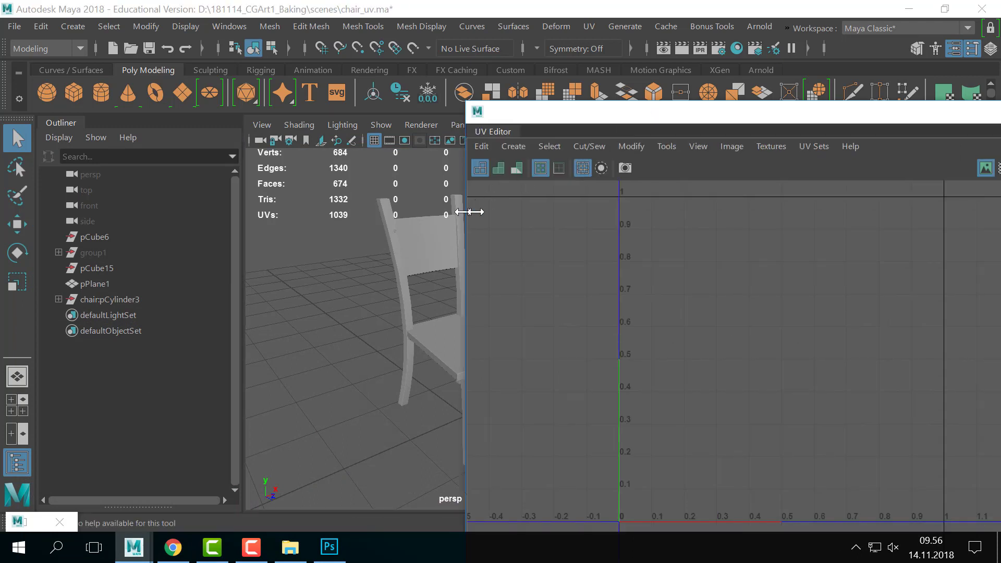
{"action": "left_click_drag", "start_coordinate": [469, 212], "coordinate": [556, 210]}
{"action": "left_click_drag", "start_coordinate": [707, 109], "coordinate": [689, 92]}
{"action": "right_click_drag", "start_coordinate": [890, 246], "coordinate": [463, 252], "text": "alt"}
{"action": "left_click_drag", "start_coordinate": [299, 236], "coordinate": [511, 440]}
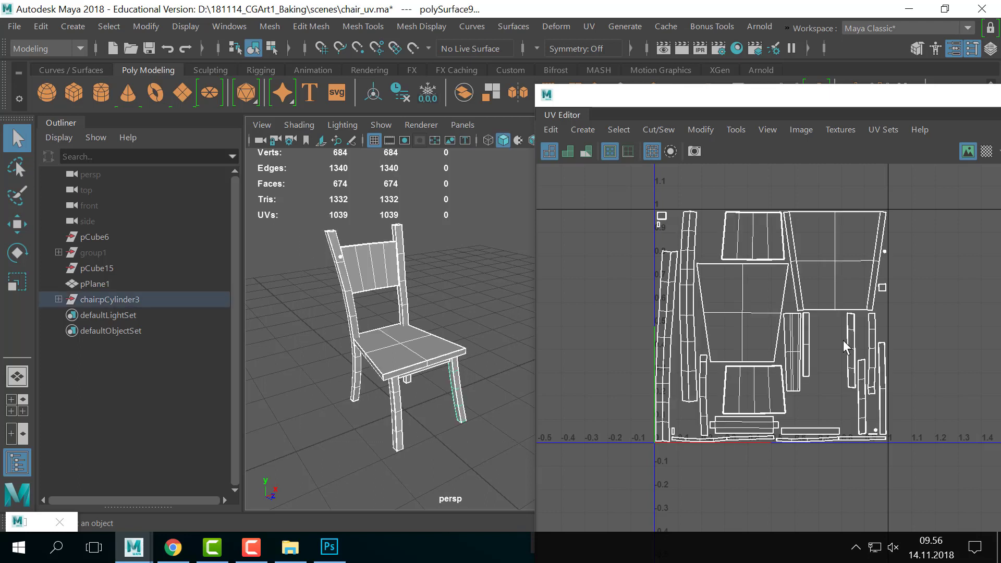
{"action": "scroll", "coordinate": [843, 340], "scroll_direction": "up", "scroll_amount": 3}
{"action": "middle_click_drag", "start_coordinate": [736, 292], "coordinate": [772, 351], "text": "alt"}
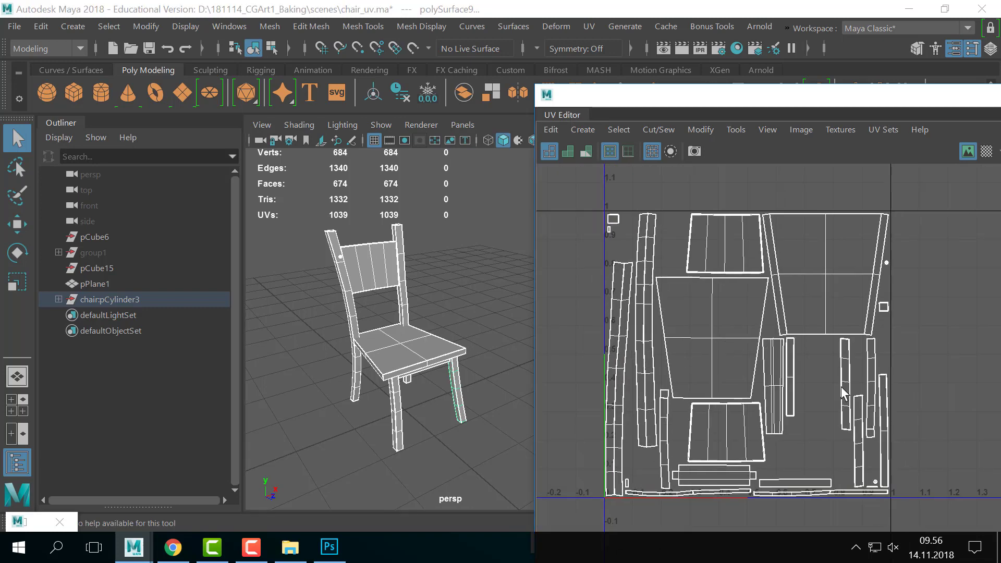
{"action": "scroll", "coordinate": [843, 393], "scroll_direction": "up", "scroll_amount": 2}
{"action": "middle_click_drag", "start_coordinate": [857, 402], "coordinate": [838, 432], "text": "alt"}
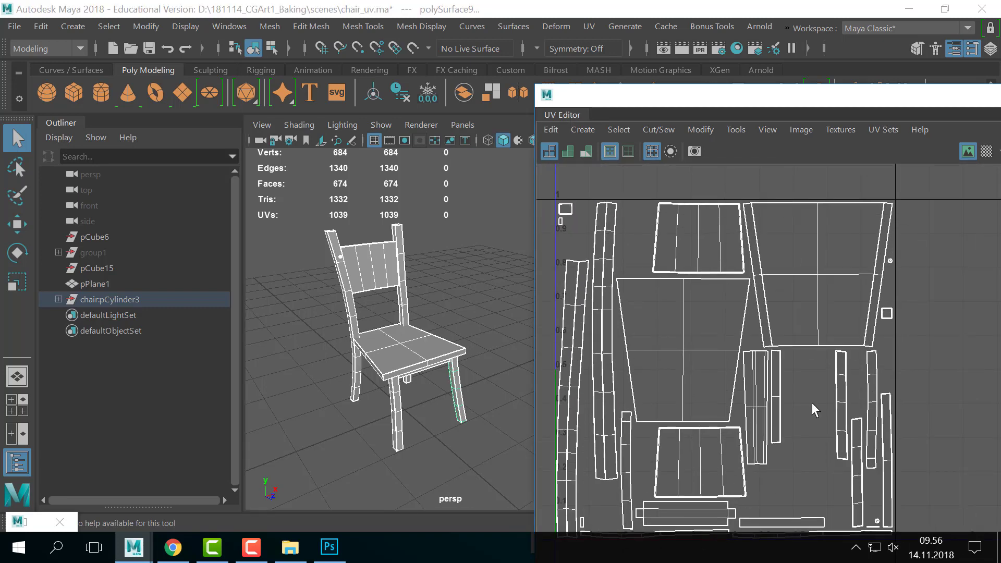
{"action": "scroll", "coordinate": [814, 397], "scroll_direction": "down", "scroll_amount": 2}
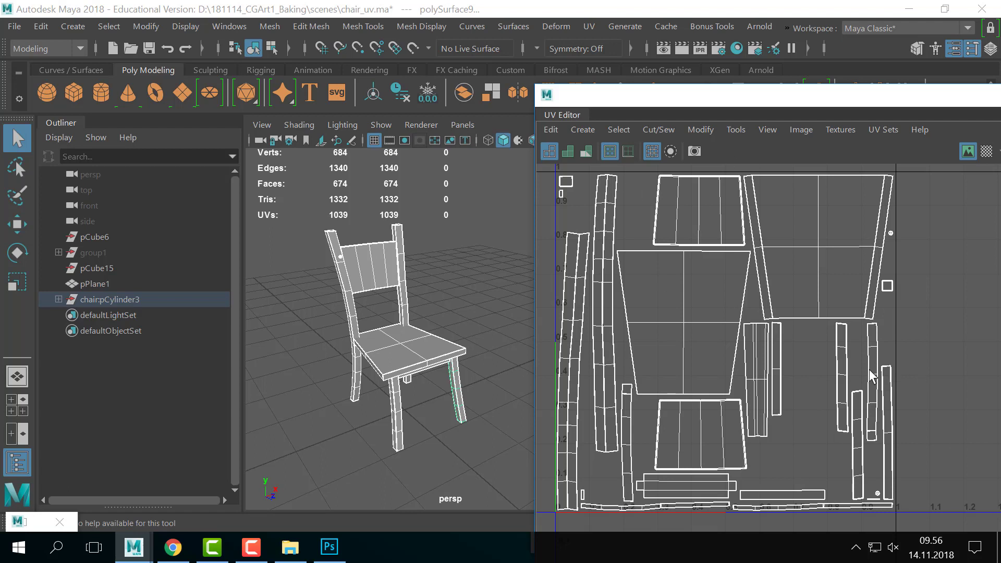
- Select the seat, backrest and back posts one at a time to compare their UV shells
{"action": "left_click_drag", "start_coordinate": [614, 100], "coordinate": [652, 97]}
{"action": "left_click", "coordinate": [465, 335]}
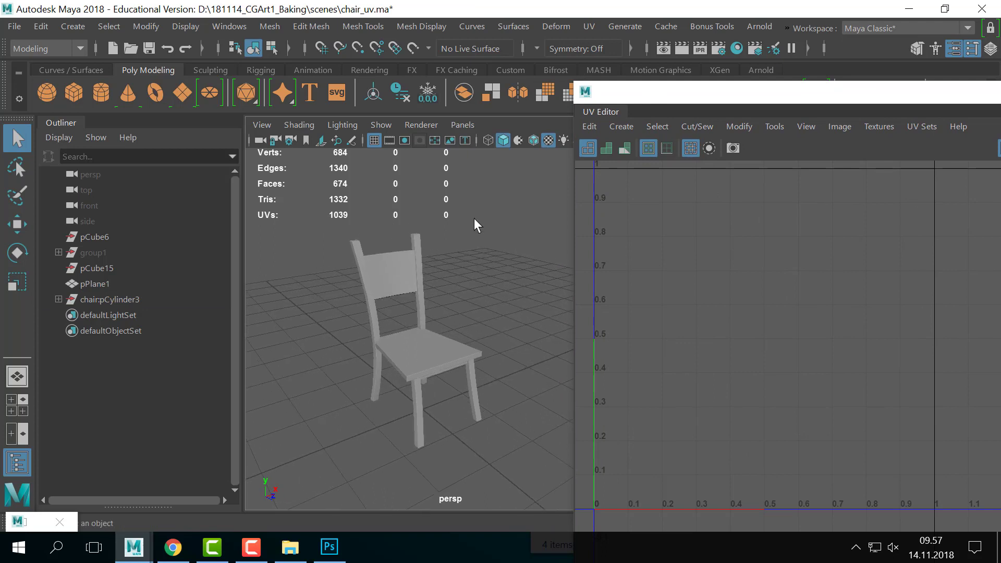
{"action": "left_click_drag", "start_coordinate": [483, 243], "coordinate": [323, 558]}
{"action": "left_click", "coordinate": [446, 316]}
{"action": "left_click", "coordinate": [427, 338]}
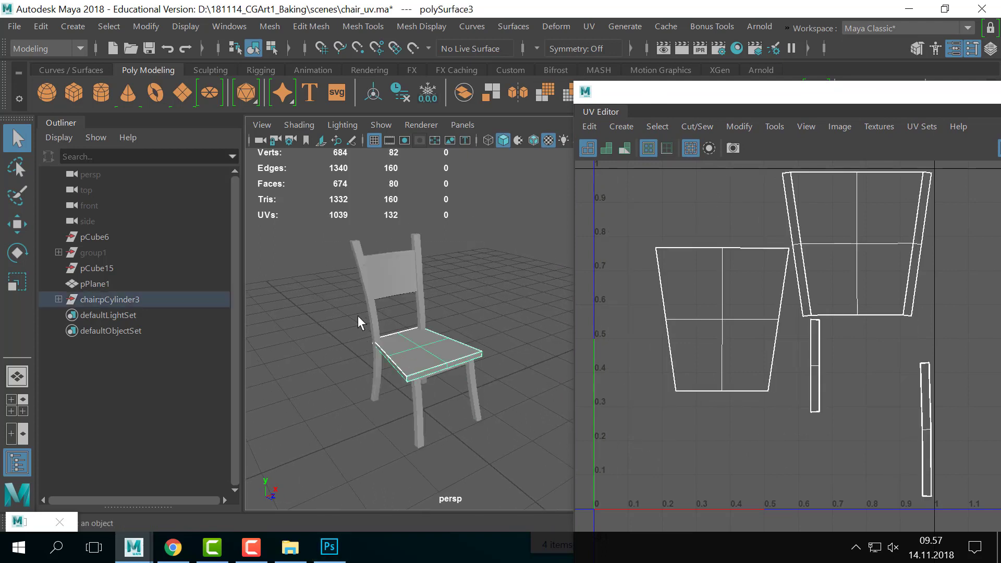
{"action": "left_click", "coordinate": [358, 315]}
{"action": "left_click", "coordinate": [405, 255]}
{"action": "left_click", "coordinate": [437, 240]}
{"action": "left_click", "coordinate": [419, 247]}
{"action": "left_click", "coordinate": [385, 267], "text": "shift"}
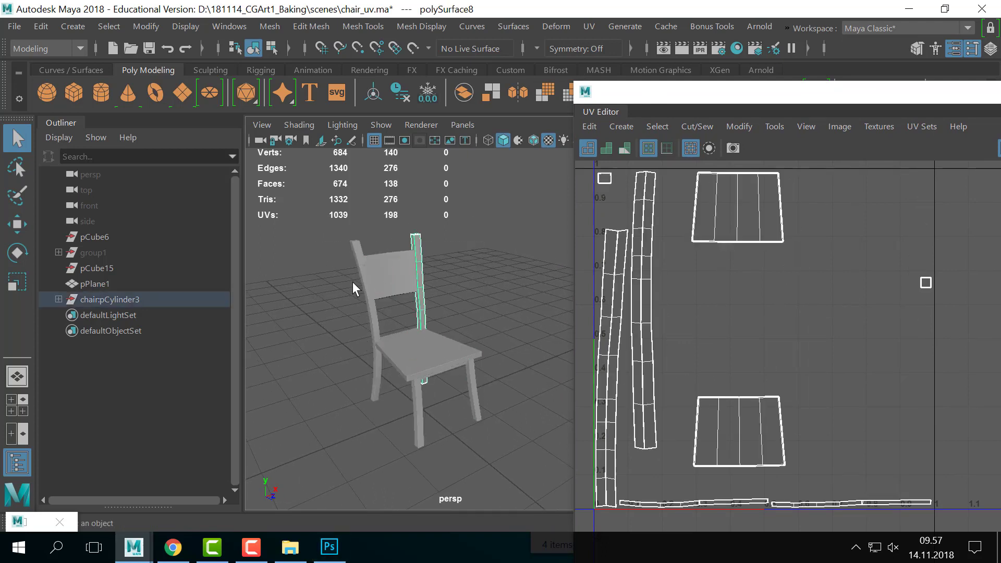
- Cycle through the left post, seat, front leg, backrest and all-pieces selections to review UVs
{"action": "left_click", "coordinate": [372, 305]}
{"action": "left_click", "coordinate": [404, 357]}
{"action": "left_click", "coordinate": [435, 393]}
{"action": "left_click_drag", "start_coordinate": [430, 389], "coordinate": [420, 383]}
{"action": "left_click", "coordinate": [396, 277]}
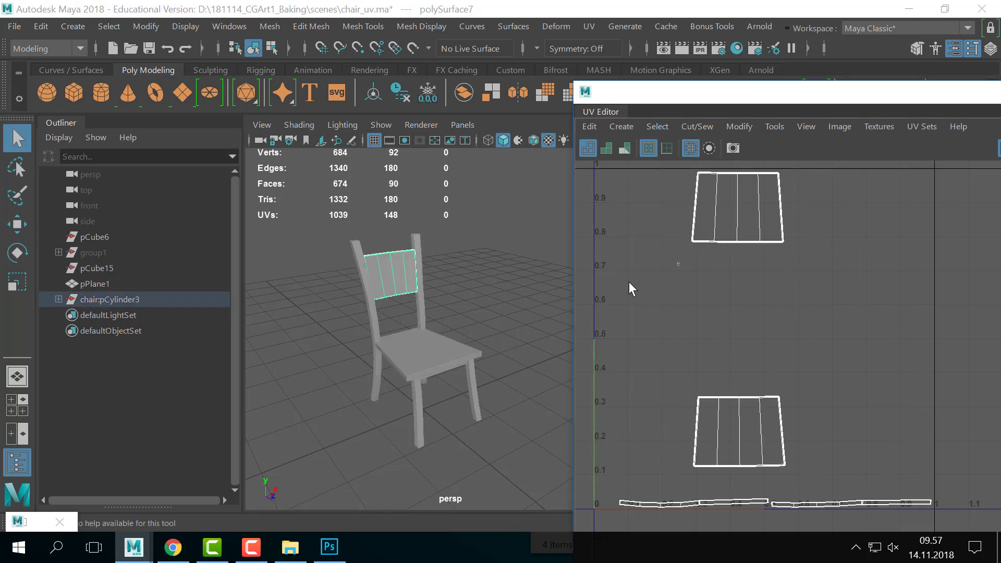
{"action": "left_click", "coordinate": [510, 229]}
{"action": "left_click_drag", "start_coordinate": [510, 229], "coordinate": [342, 462]}
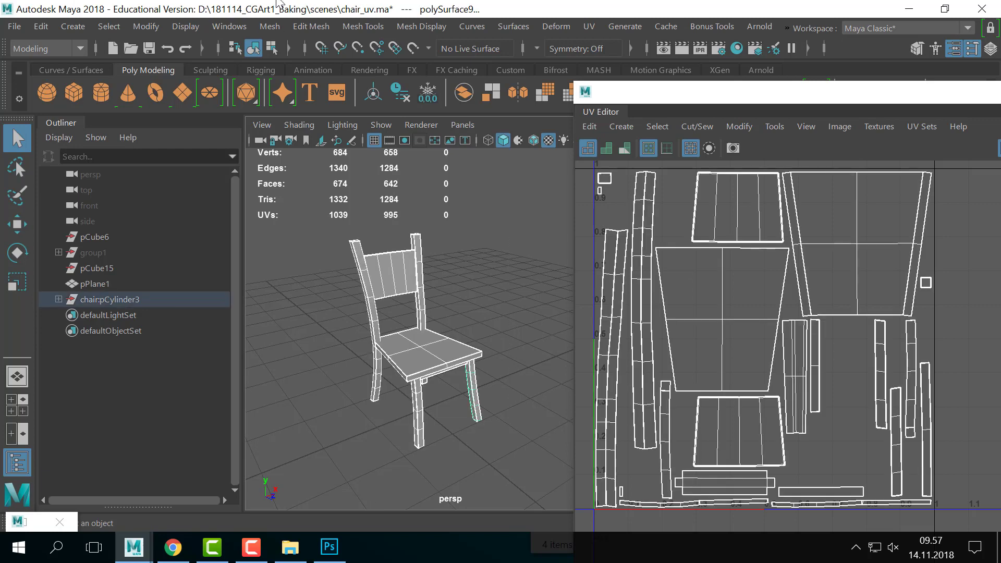
{"action": "left_click", "coordinate": [270, 26]}
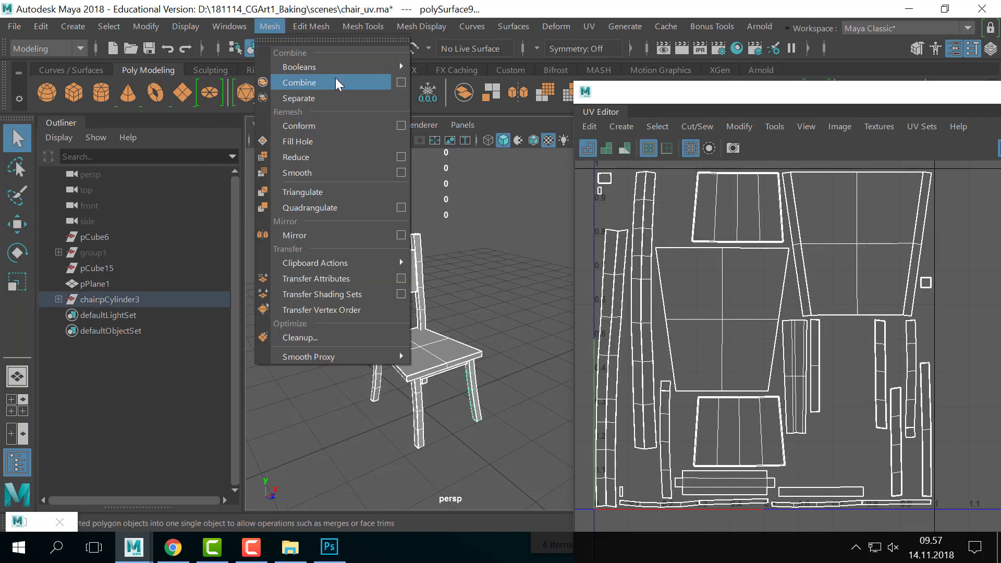
{"action": "left_click", "coordinate": [425, 349]}
{"action": "left_click", "coordinate": [416, 290]}
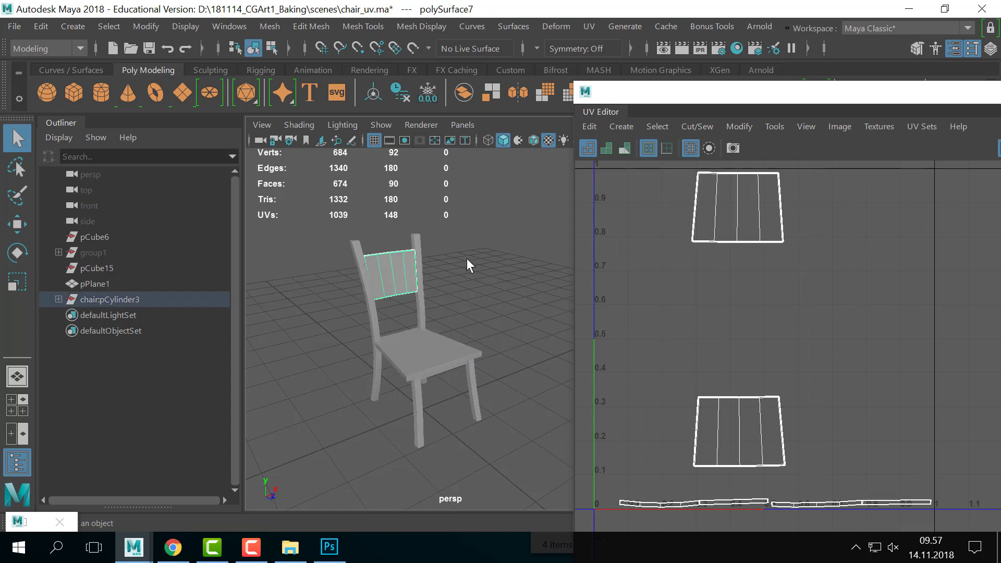
{"action": "left_click_drag", "start_coordinate": [503, 231], "coordinate": [340, 456]}
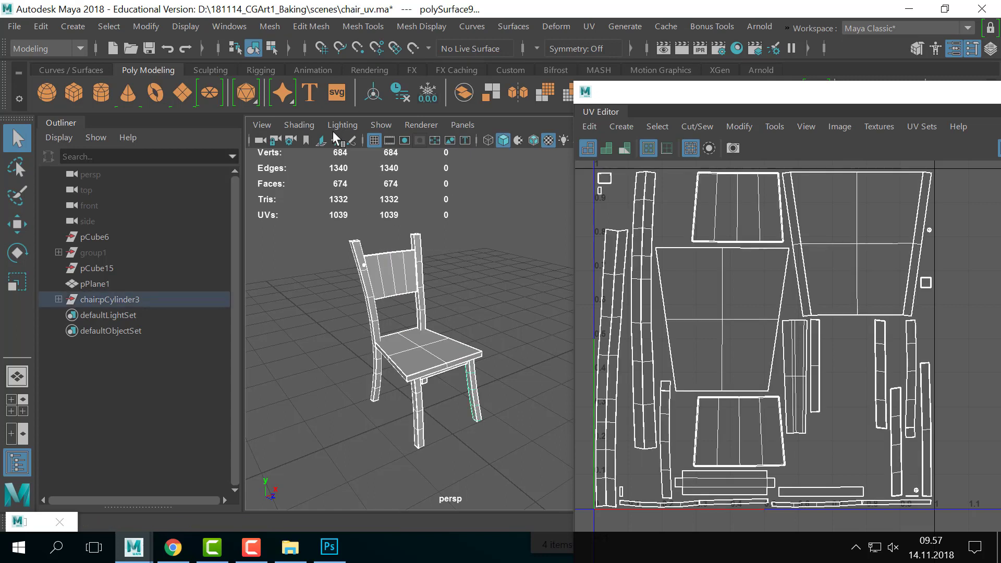
{"action": "left_click", "coordinate": [418, 273]}
- Check the UV shells of the backrest, left back leg, a back post and front-right leg
{"action": "left_click", "coordinate": [373, 296]}
{"action": "left_click", "coordinate": [383, 334]}
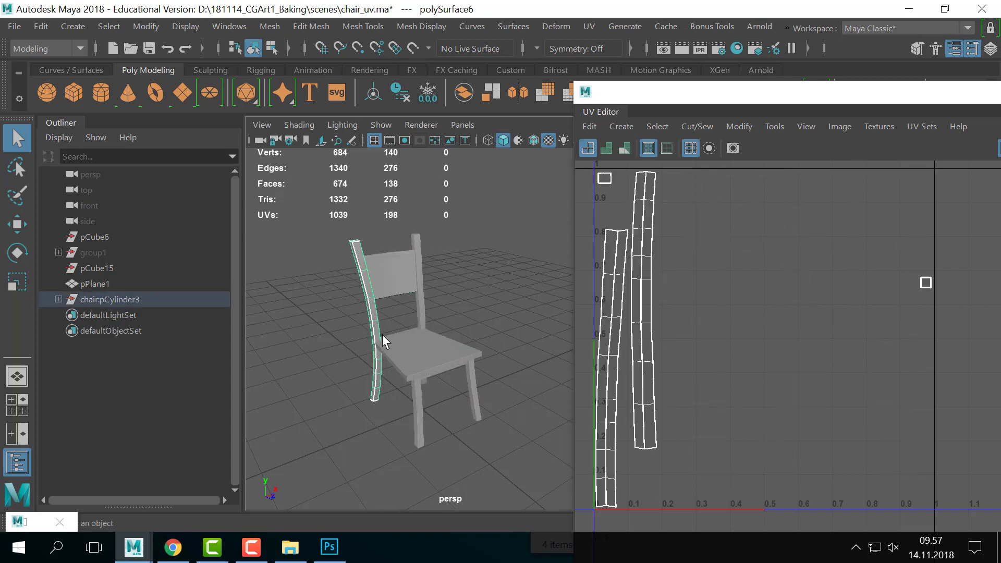
{"action": "left_click", "coordinate": [425, 282]}
{"action": "left_click", "coordinate": [421, 319]}
{"action": "left_click", "coordinate": [425, 415]}
{"action": "left_click", "coordinate": [471, 368]}
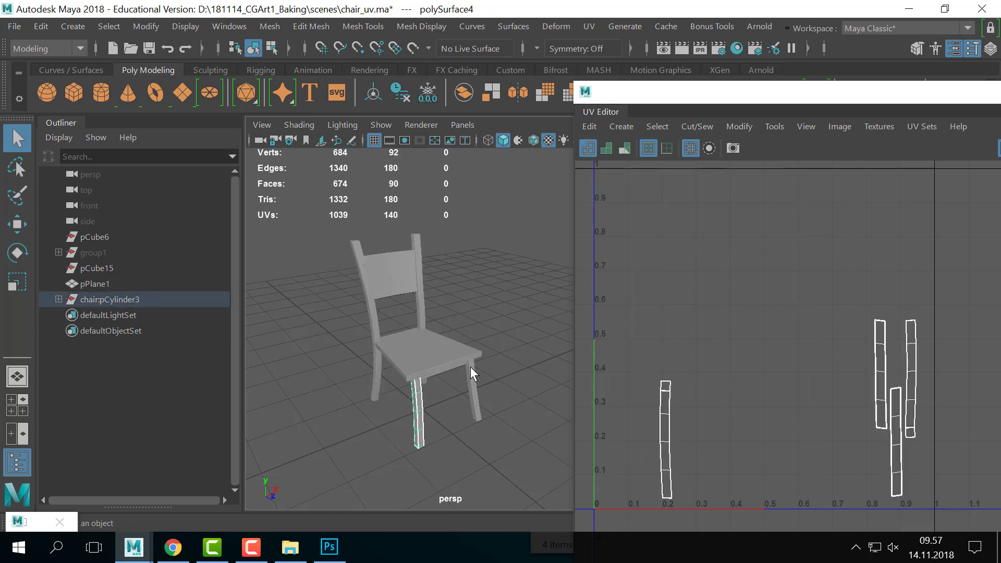
- Expand chair:pCylinder3 in the Outliner, select it to show all UV shells, then deselect
{"action": "left_click", "coordinate": [59, 300]}
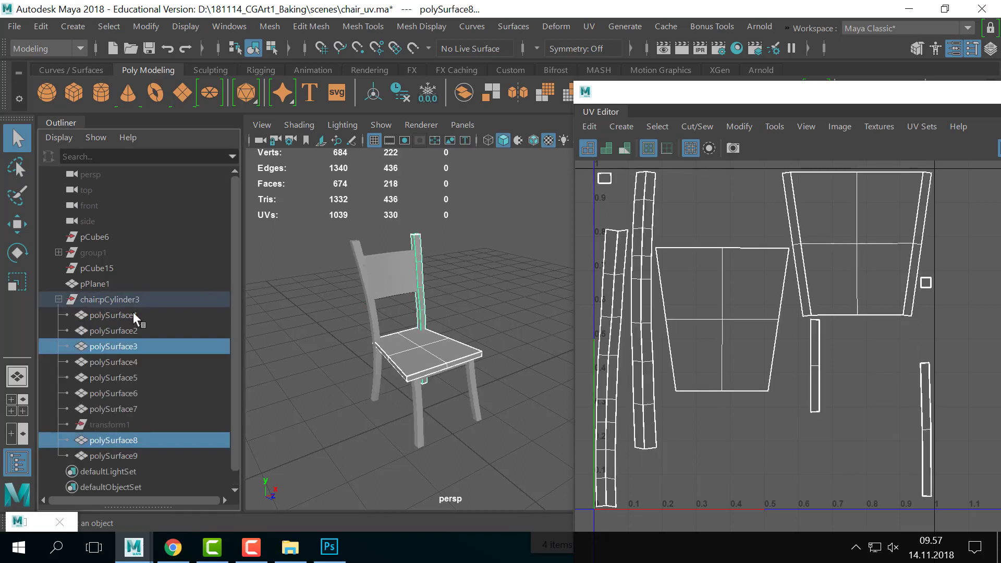
{"action": "left_click", "coordinate": [130, 300]}
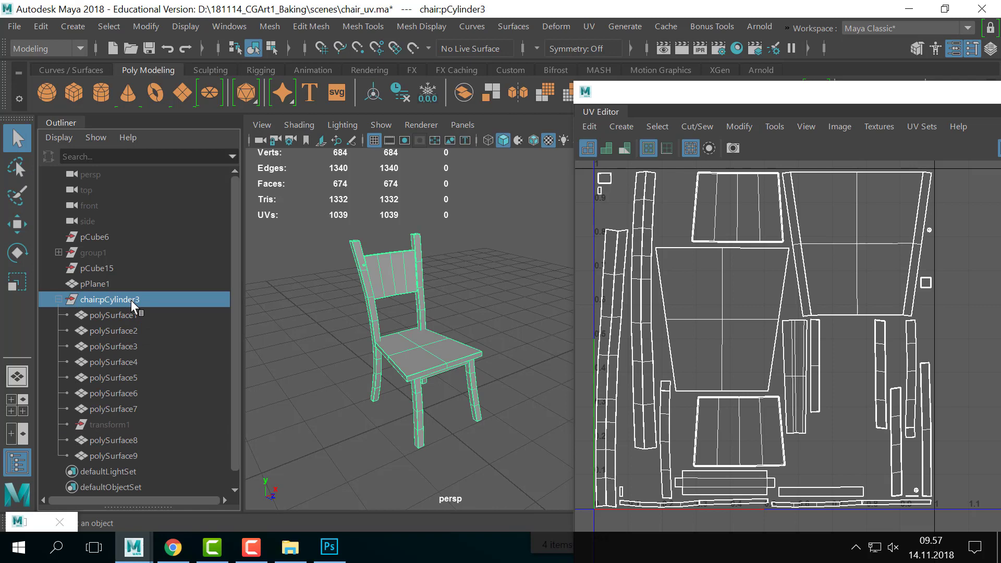
{"action": "left_click", "coordinate": [512, 282]}
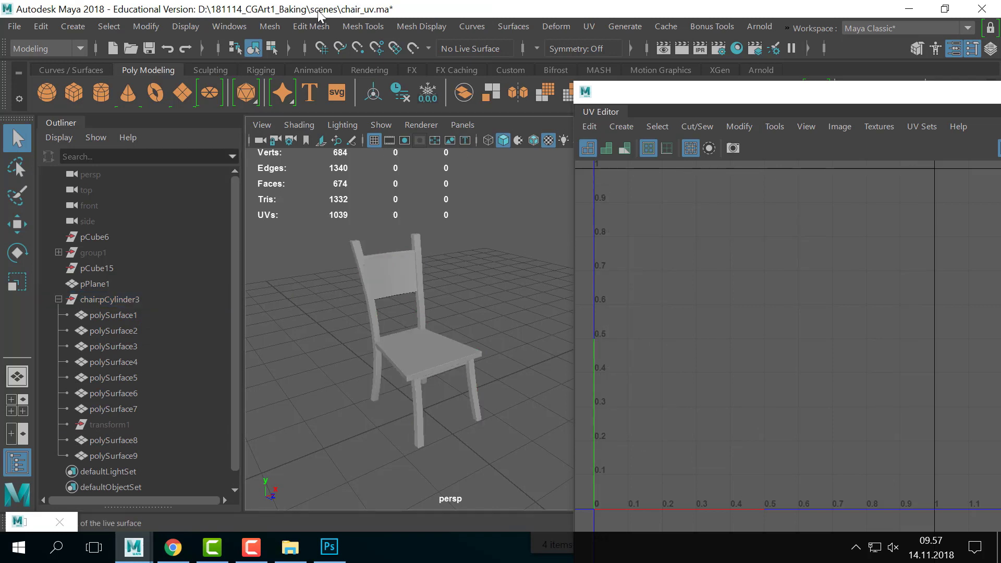
- Open Hypershade via Windows > Rendering Editors and move it aside from the viewport
{"action": "left_click", "coordinate": [230, 26]}
{"action": "left_click", "coordinate": [609, 105]}
{"action": "left_click", "coordinate": [737, 49]}
{"action": "left_click_drag", "start_coordinate": [298, 161], "coordinate": [882, 154]}
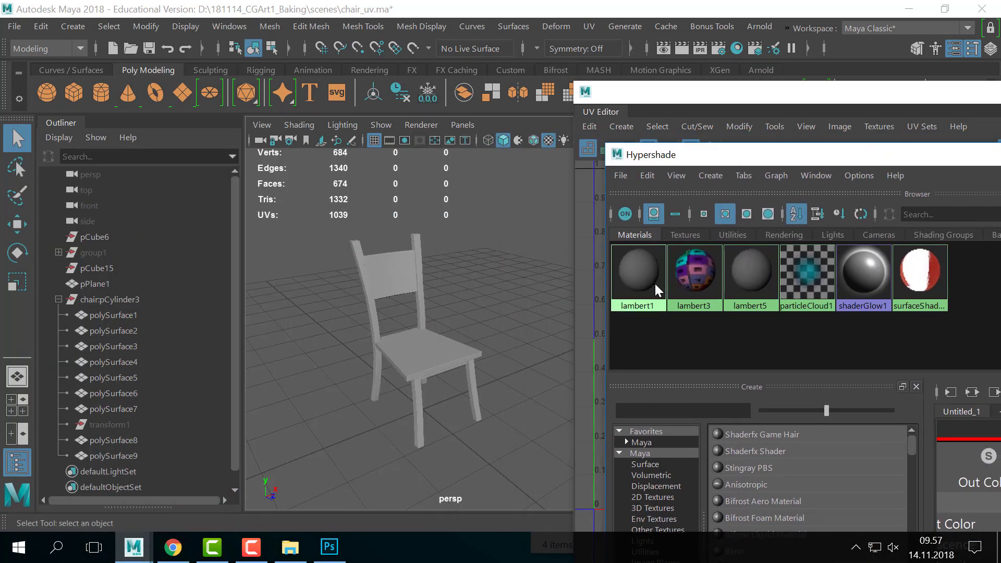
- Select all chair parts and assign them a new Lambert material via Assign Favorite Material
{"action": "right_click", "coordinate": [655, 284]}
{"action": "left_click_drag", "start_coordinate": [287, 230], "coordinate": [474, 424]}
{"action": "right_click", "coordinate": [399, 348]}
{"action": "mouse_move", "coordinate": [440, 535]}
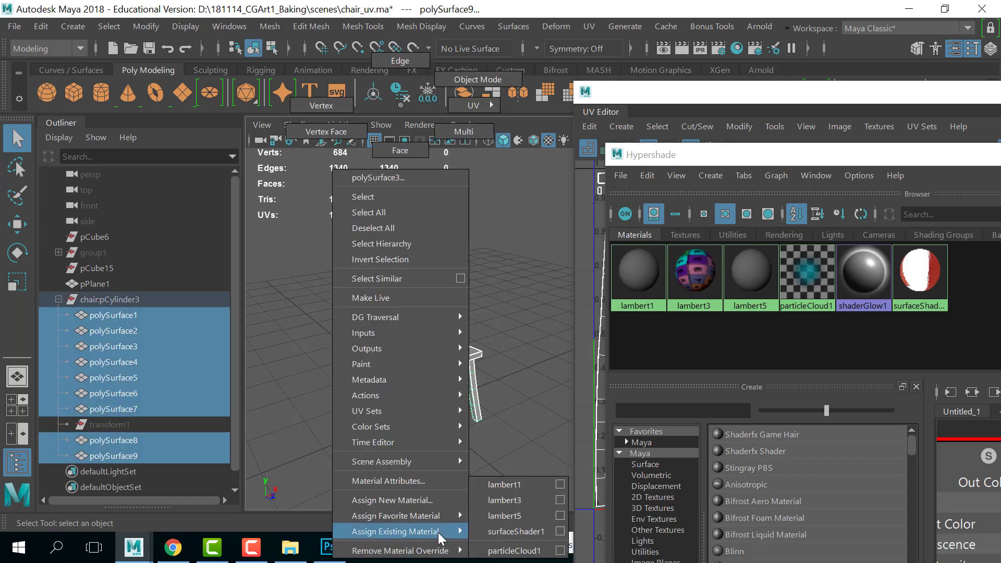
{"action": "mouse_move", "coordinate": [439, 512]}
{"action": "left_click", "coordinate": [514, 437]}
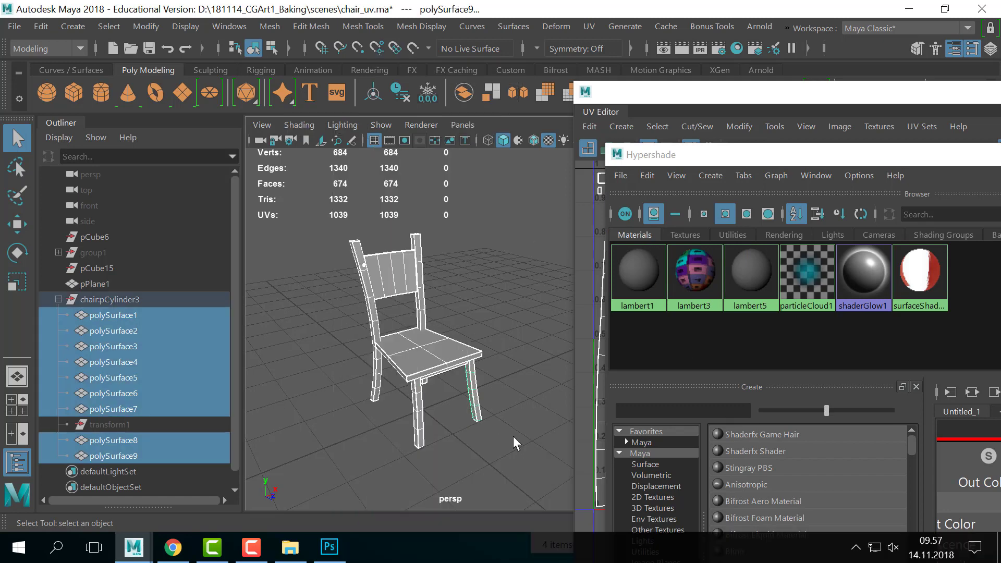
- Rename the new lambert6 material to chair_mat in the Attribute Editor
{"action": "left_click", "coordinate": [811, 284]}
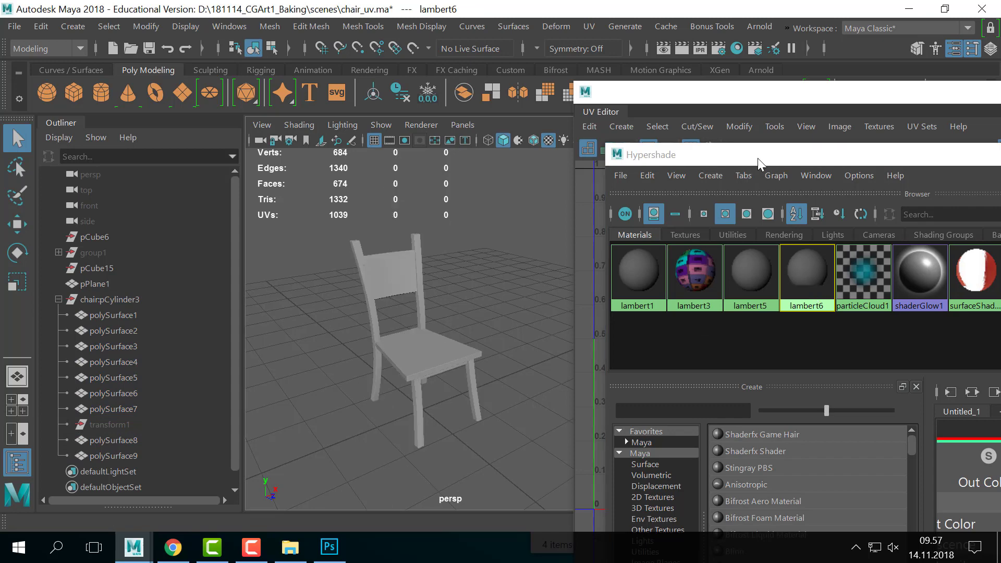
{"action": "left_click_drag", "start_coordinate": [759, 155], "coordinate": [641, 279]}
{"action": "left_click_drag", "start_coordinate": [641, 98], "coordinate": [822, 403]}
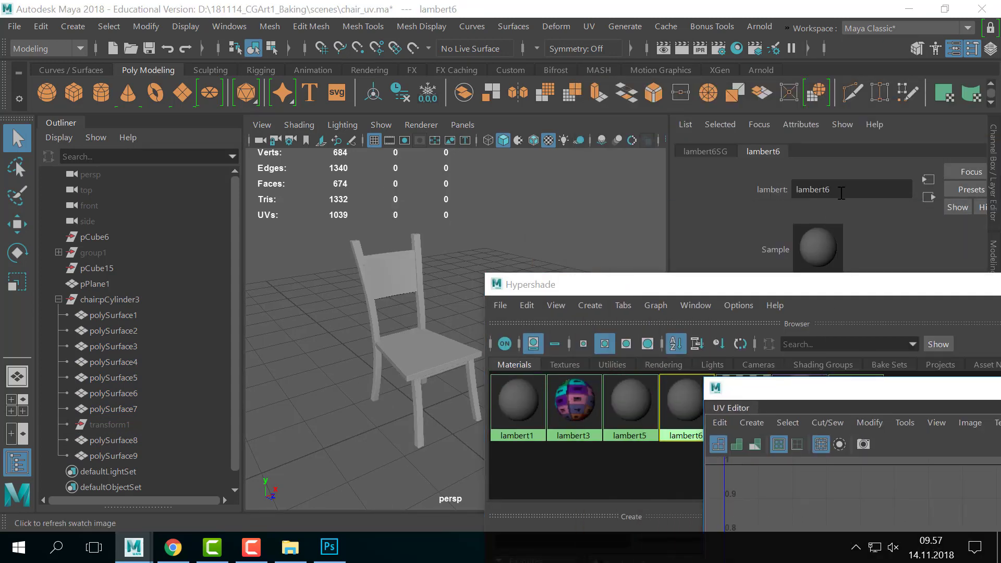
{"action": "double_click", "coordinate": [866, 192]}
{"action": "type", "text": "chair"}
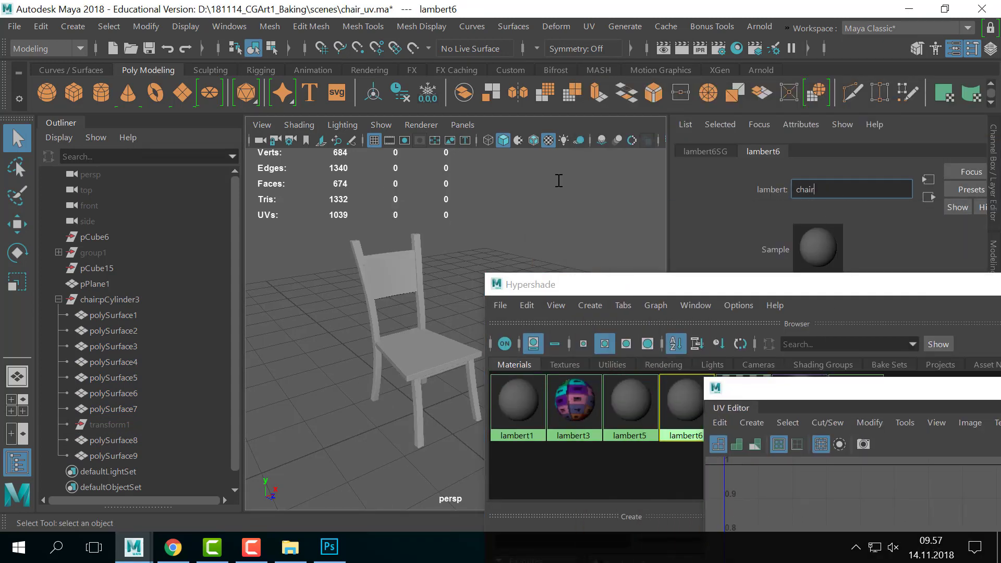
{"action": "type", "text": "_mat"}
{"action": "key", "text": "Return"}
- Select every object using chair_mat and rearrange the Hypershade and UV Editor windows
{"action": "left_click_drag", "start_coordinate": [545, 282], "coordinate": [575, 151]}
{"action": "right_click", "coordinate": [720, 270]}
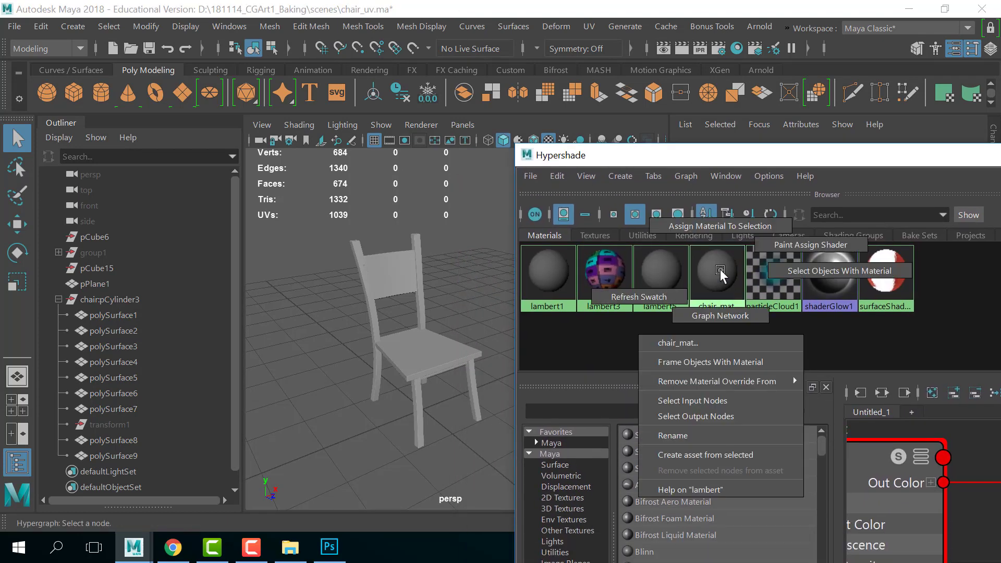
{"action": "left_click", "coordinate": [755, 271]}
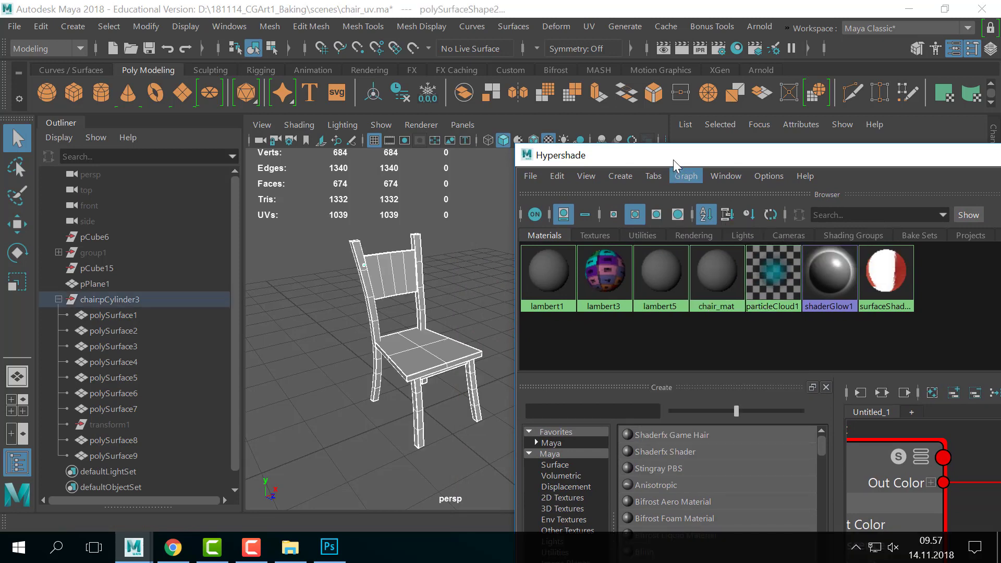
{"action": "left_click_drag", "start_coordinate": [673, 159], "coordinate": [718, 423]}
{"action": "left_click_drag", "start_coordinate": [767, 376], "coordinate": [579, 161]}
{"action": "left_click_drag", "start_coordinate": [855, 371], "coordinate": [640, 80]}
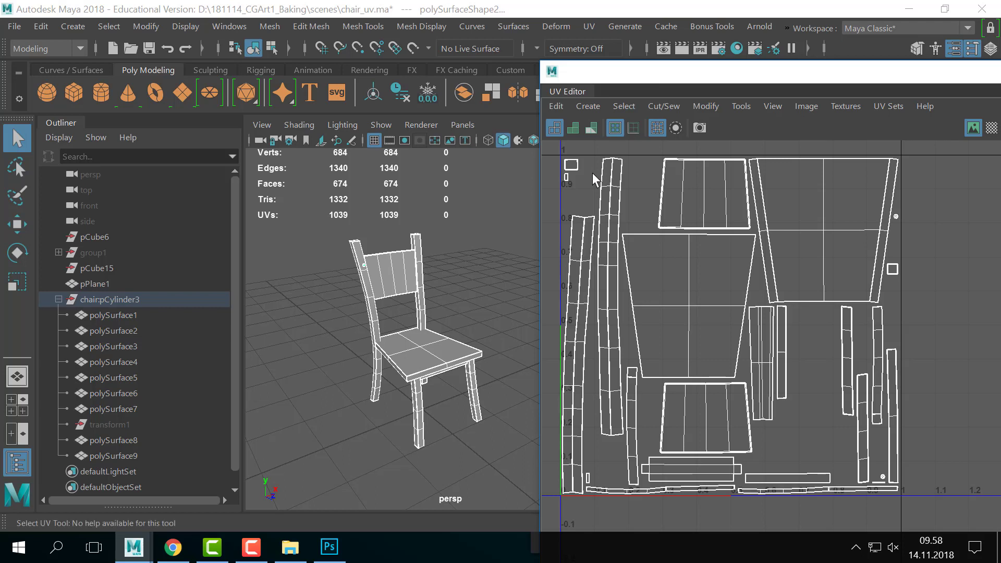
- Toggle between selecting the seat and backrest to compare their UV shells
{"action": "left_click", "coordinate": [421, 352]}
{"action": "left_click", "coordinate": [454, 299]}
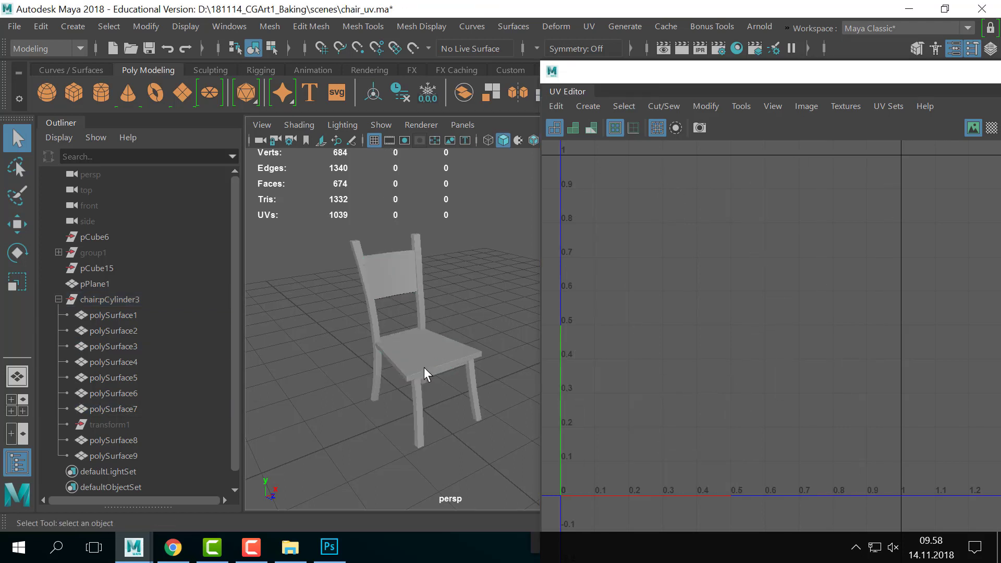
{"action": "left_click", "coordinate": [424, 367]}
{"action": "left_click_drag", "start_coordinate": [624, 76], "coordinate": [685, 69]}
{"action": "left_click", "coordinate": [468, 296]}
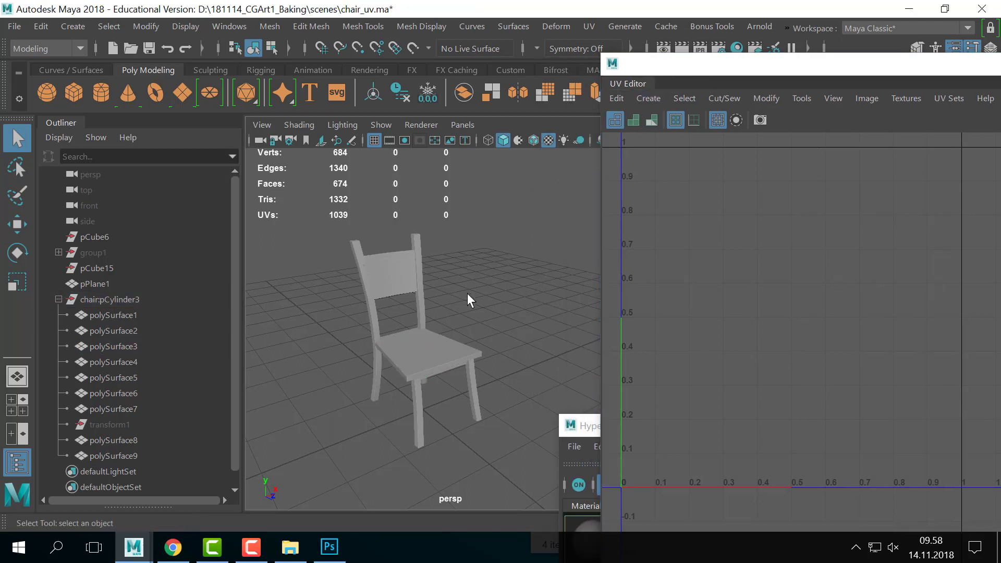
{"action": "left_click_drag", "start_coordinate": [381, 304], "coordinate": [483, 318], "text": "alt"}
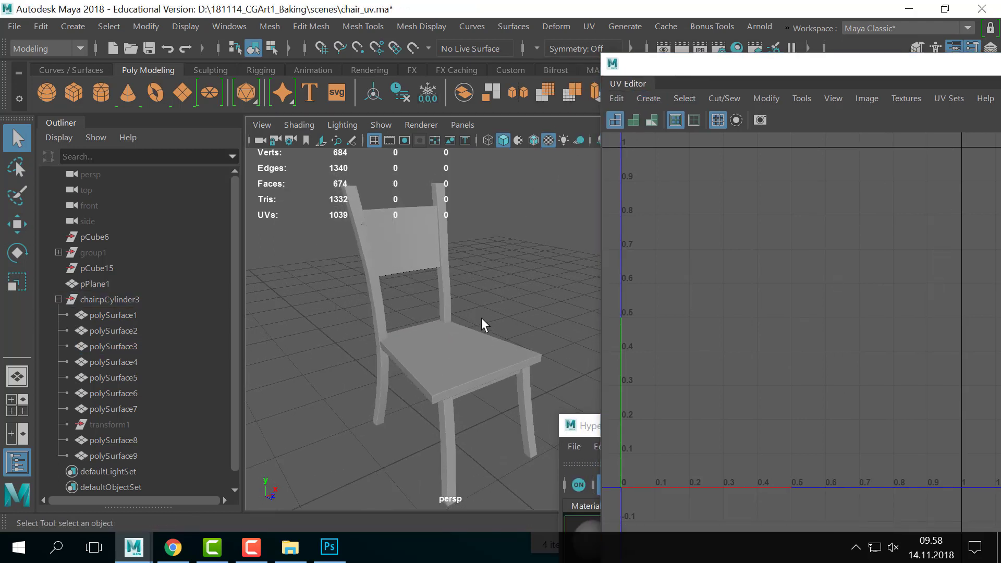
{"action": "left_click", "coordinate": [433, 356]}
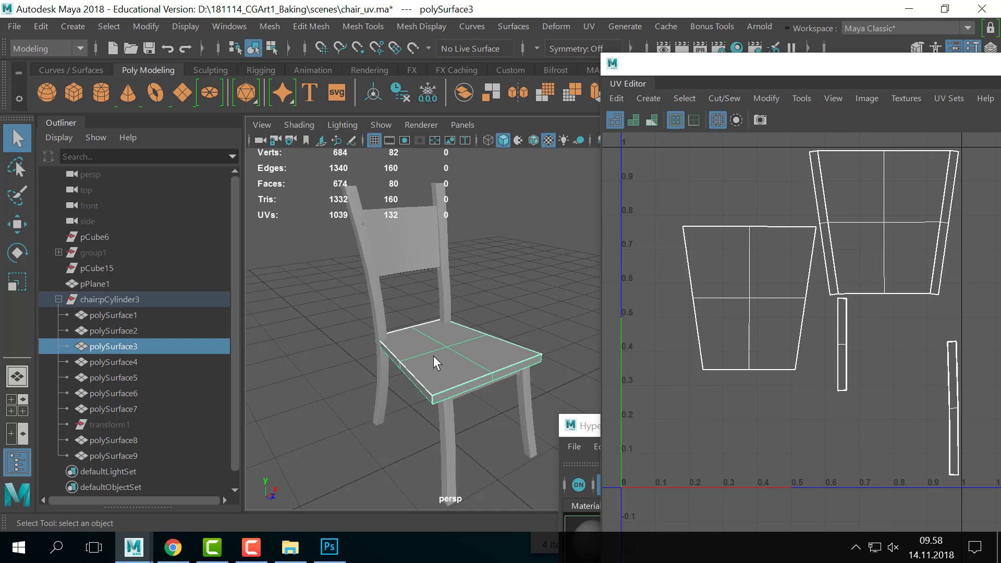
{"action": "left_click", "coordinate": [505, 273]}
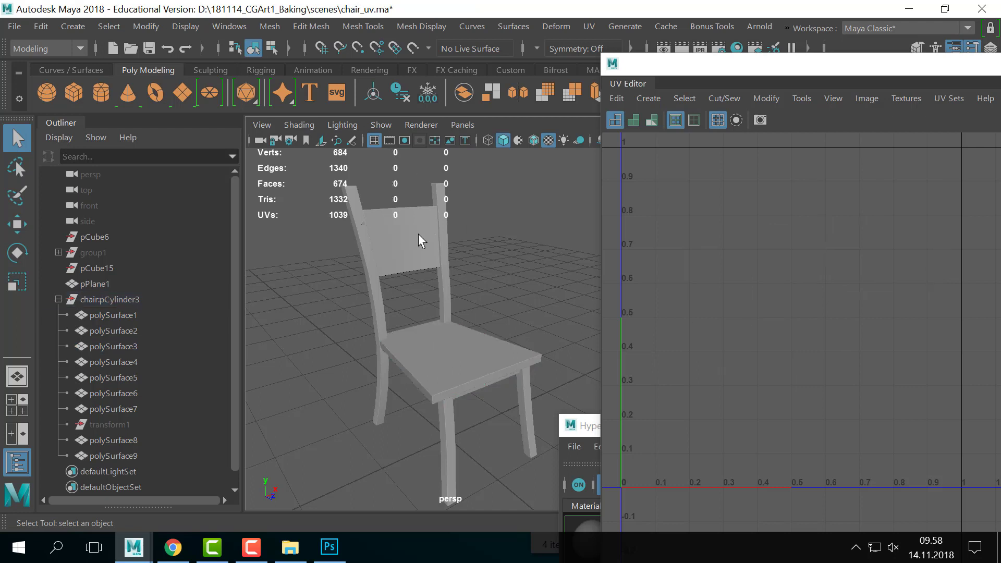
{"action": "left_click", "coordinate": [418, 234]}
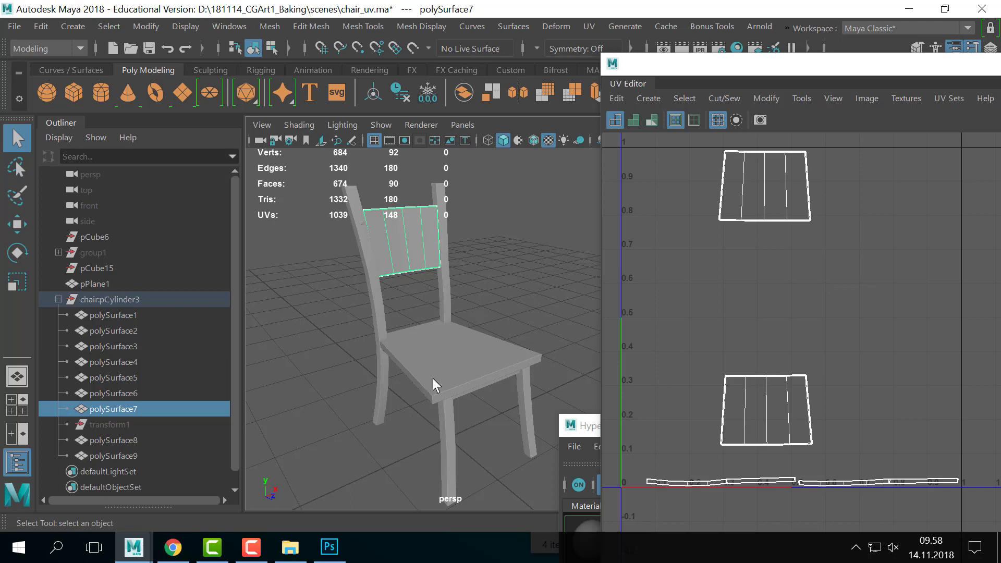
- Reframe the chair, select all its parts, then narrow the selection to the seat alone
{"action": "scroll", "coordinate": [453, 342], "scroll_direction": "down", "scroll_amount": 3}
{"action": "scroll", "coordinate": [451, 333], "scroll_direction": "up", "scroll_amount": 5}
{"action": "middle_click_drag", "start_coordinate": [446, 298], "coordinate": [456, 344], "text": "alt"}
{"action": "right_click_drag", "start_coordinate": [455, 345], "coordinate": [295, 334], "text": "alt"}
{"action": "left_click_drag", "start_coordinate": [373, 271], "coordinate": [629, 527]}
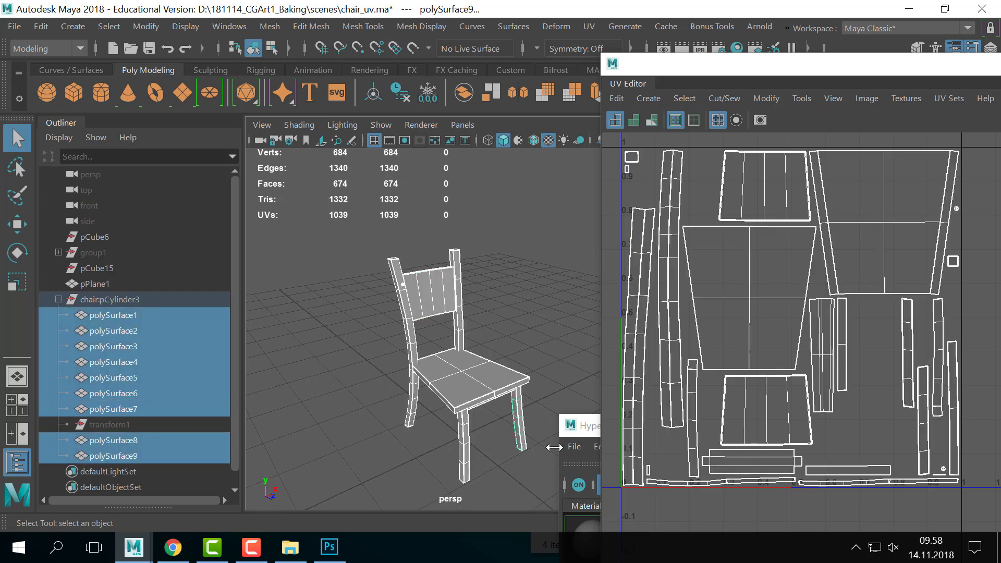
{"action": "left_click", "coordinate": [521, 308]}
{"action": "left_click", "coordinate": [472, 378]}
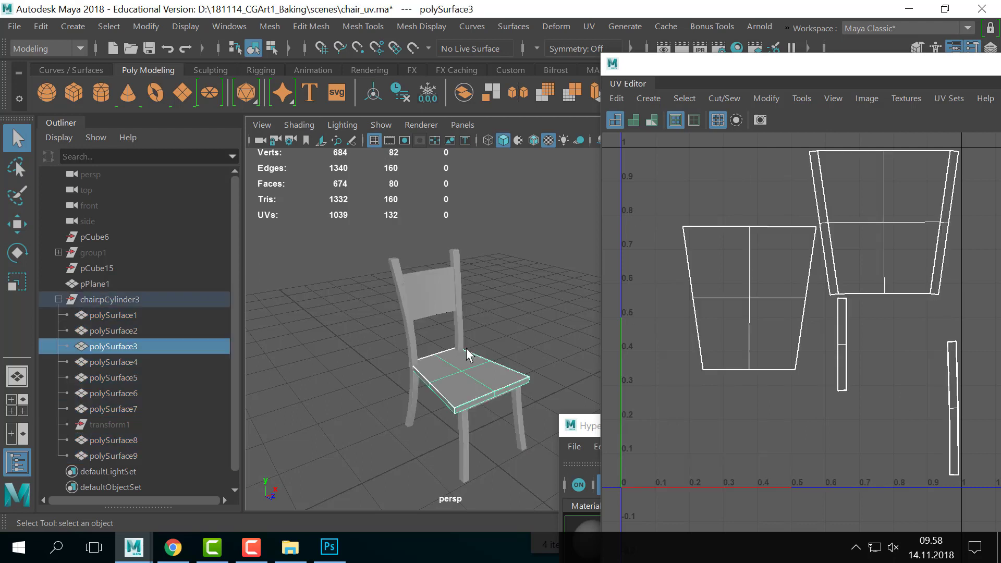
{"action": "left_click", "coordinate": [443, 285]}
{"action": "left_click", "coordinate": [517, 315]}
{"action": "left_click", "coordinate": [467, 359]}
- Move the UV Editor and Hypershade aside, then check the chair back and seat selections
{"action": "left_click_drag", "start_coordinate": [416, 353], "coordinate": [501, 340], "text": "alt"}
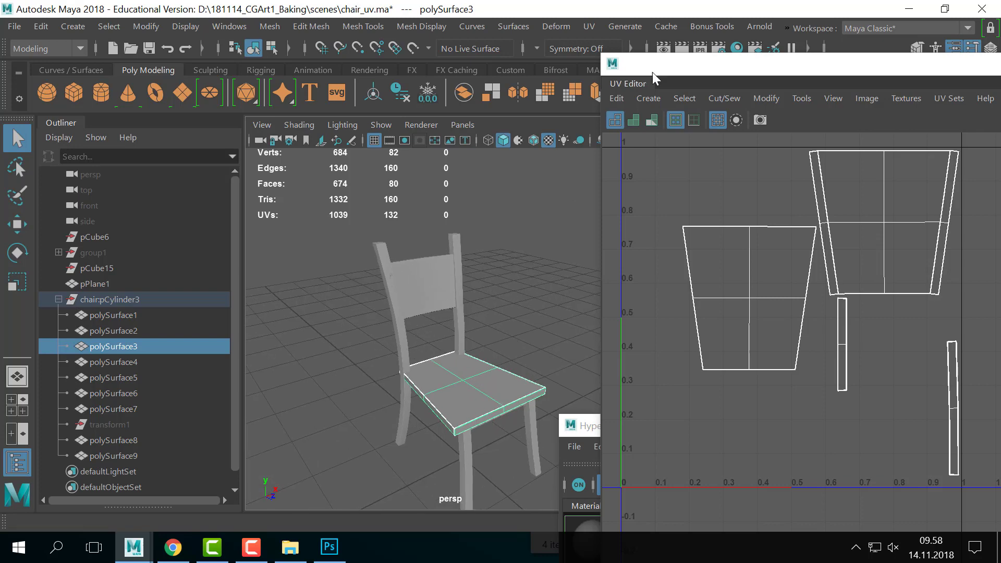
{"action": "left_click_drag", "start_coordinate": [653, 73], "coordinate": [772, 125]}
{"action": "left_click_drag", "start_coordinate": [638, 430], "coordinate": [724, 510]}
{"action": "scroll", "coordinate": [645, 440], "scroll_direction": "up", "scroll_amount": 5}
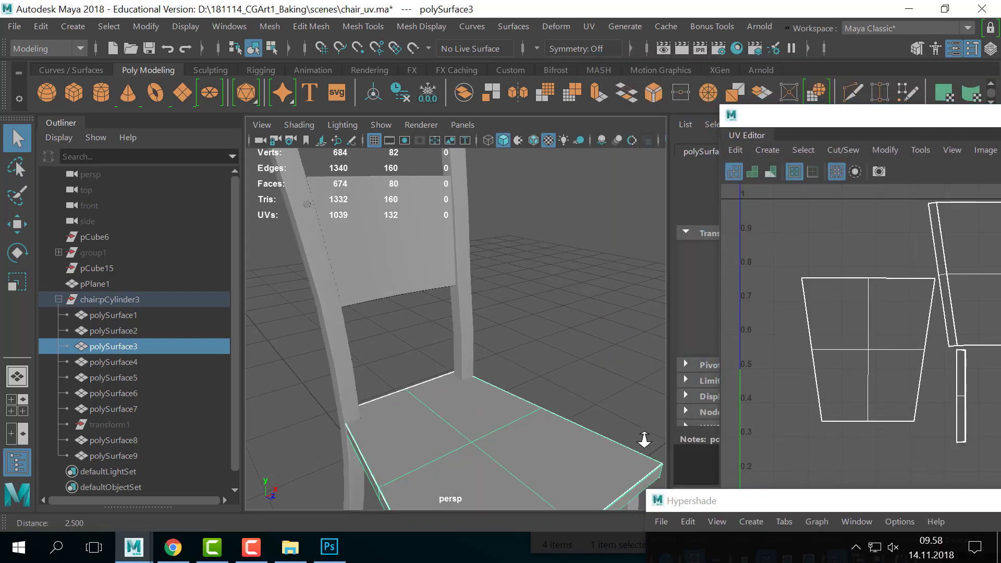
{"action": "scroll", "coordinate": [645, 440], "scroll_direction": "down", "scroll_amount": 5}
{"action": "left_click_drag", "start_coordinate": [471, 384], "coordinate": [543, 362], "text": "alt"}
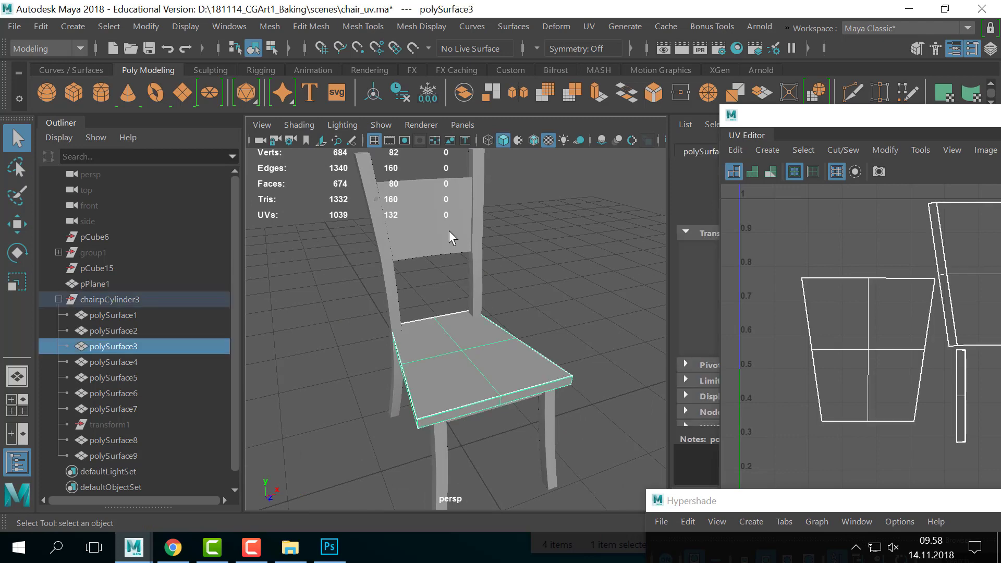
{"action": "left_click", "coordinate": [464, 263]}
{"action": "left_click", "coordinate": [481, 344]}
{"action": "left_click", "coordinate": [544, 319]}
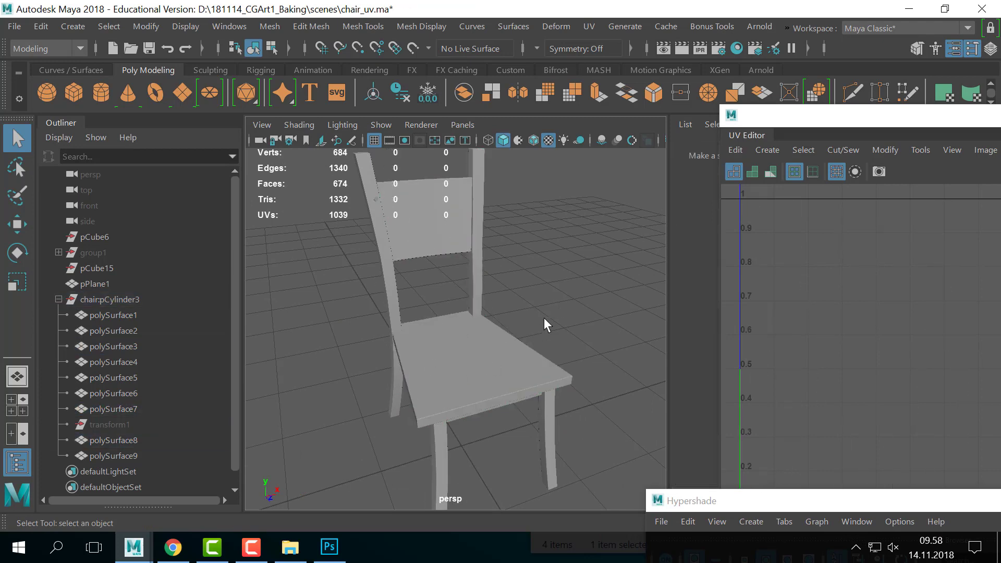
- Orbit around the chair while toggling the seat selection and box-selecting most parts
{"action": "left_click_drag", "start_coordinate": [543, 318], "coordinate": [521, 373], "text": "alt"}
{"action": "left_click", "coordinate": [521, 373]}
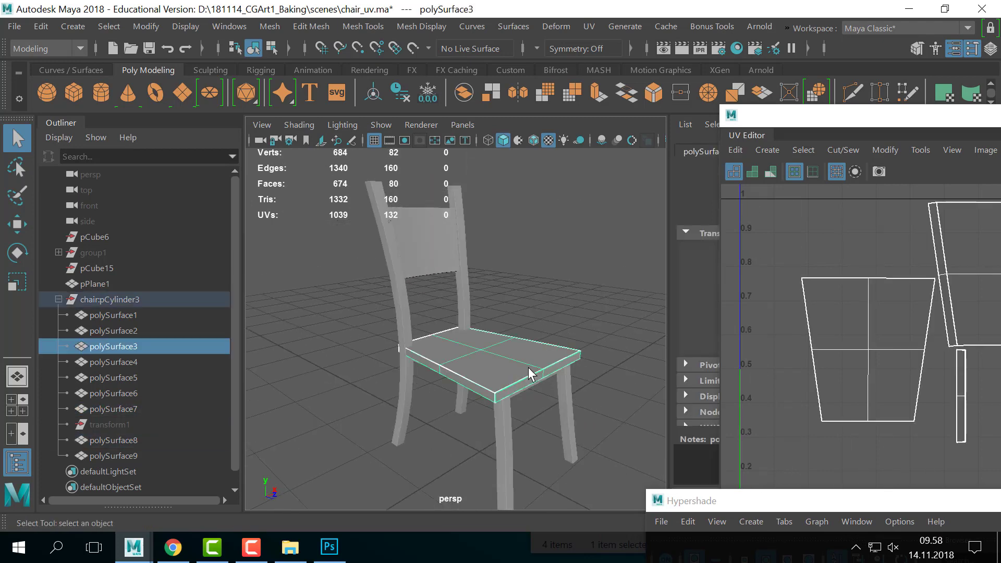
{"action": "left_click", "coordinate": [576, 285]}
{"action": "left_click", "coordinate": [501, 360]}
{"action": "left_click", "coordinate": [538, 281]}
{"action": "left_click_drag", "start_coordinate": [538, 280], "coordinate": [491, 272], "text": "alt"}
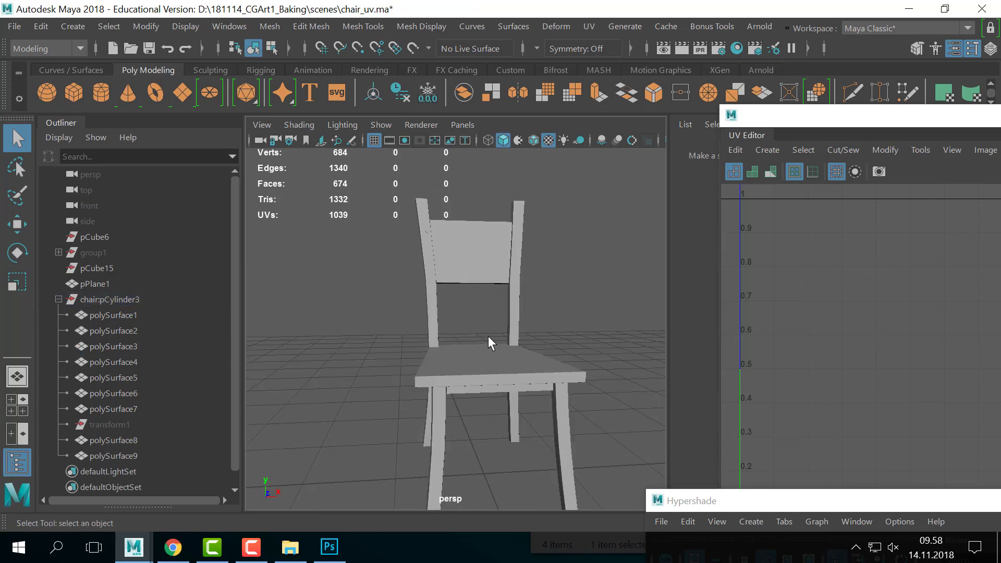
{"action": "left_click_drag", "start_coordinate": [488, 335], "coordinate": [531, 350], "text": "alt"}
{"action": "left_click_drag", "start_coordinate": [537, 266], "coordinate": [399, 402]}
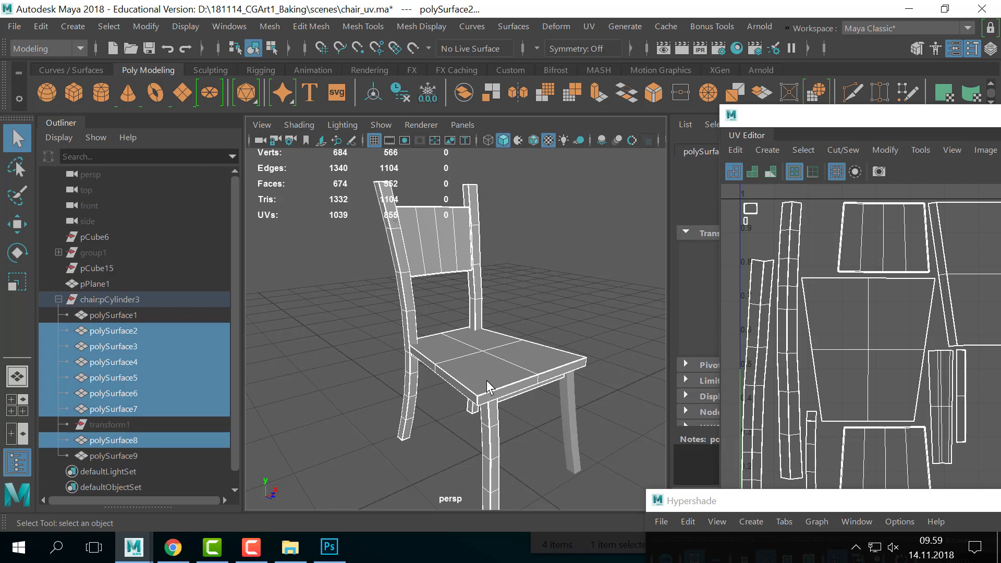
{"action": "left_click", "coordinate": [605, 345]}
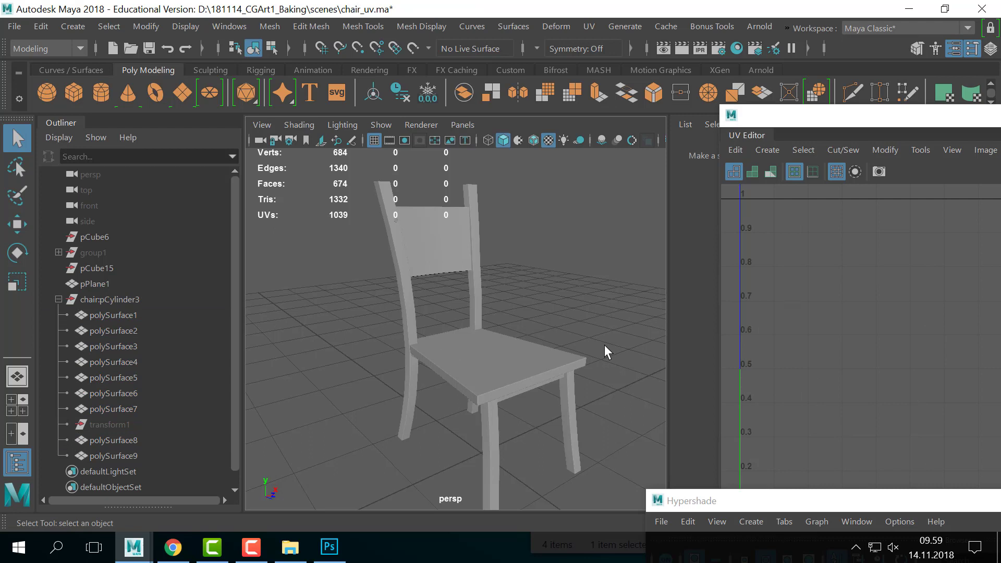
- Select the seat piece polySurface3 and frame the view around it
{"action": "left_click_drag", "start_coordinate": [604, 346], "coordinate": [503, 402], "text": "alt"}
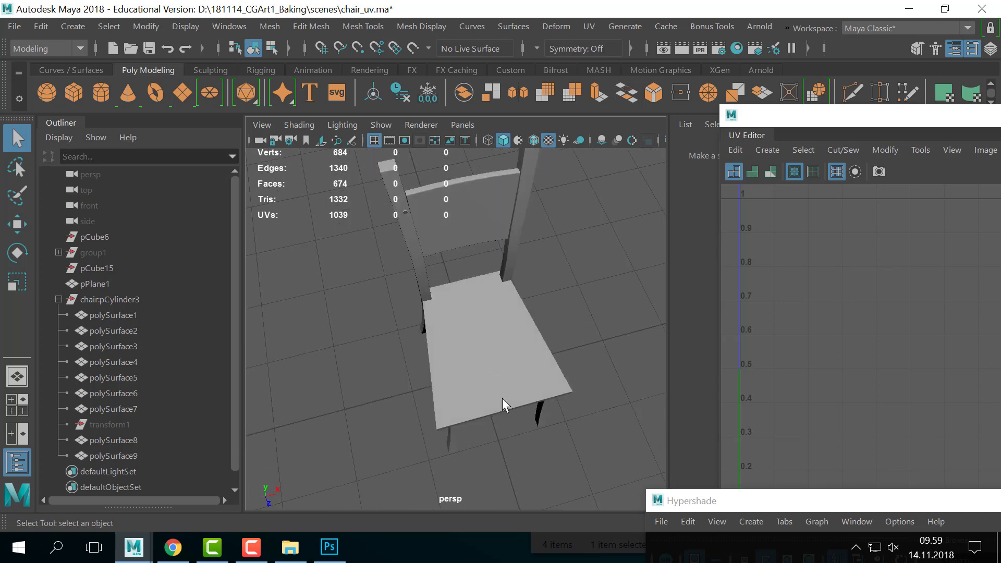
{"action": "left_click", "coordinate": [558, 371]}
{"action": "left_click_drag", "start_coordinate": [558, 368], "coordinate": [582, 302], "text": "alt"}
{"action": "left_click", "coordinate": [582, 303]}
{"action": "left_click", "coordinate": [541, 353]}
{"action": "scroll", "coordinate": [521, 373], "scroll_direction": "up", "scroll_amount": 4}
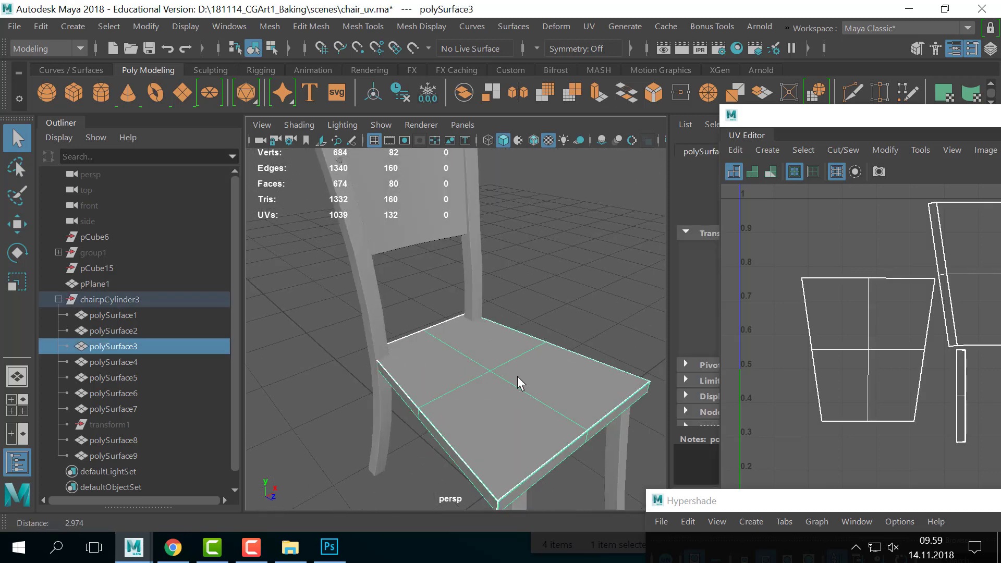
{"action": "left_click_drag", "start_coordinate": [518, 377], "coordinate": [498, 335], "text": "alt"}
{"action": "scroll", "coordinate": [493, 337], "scroll_direction": "down", "scroll_amount": 3}
{"action": "middle_click_drag", "start_coordinate": [499, 335], "coordinate": [448, 372], "text": "alt"}
{"action": "scroll", "coordinate": [415, 382], "scroll_direction": "up", "scroll_amount": 3}
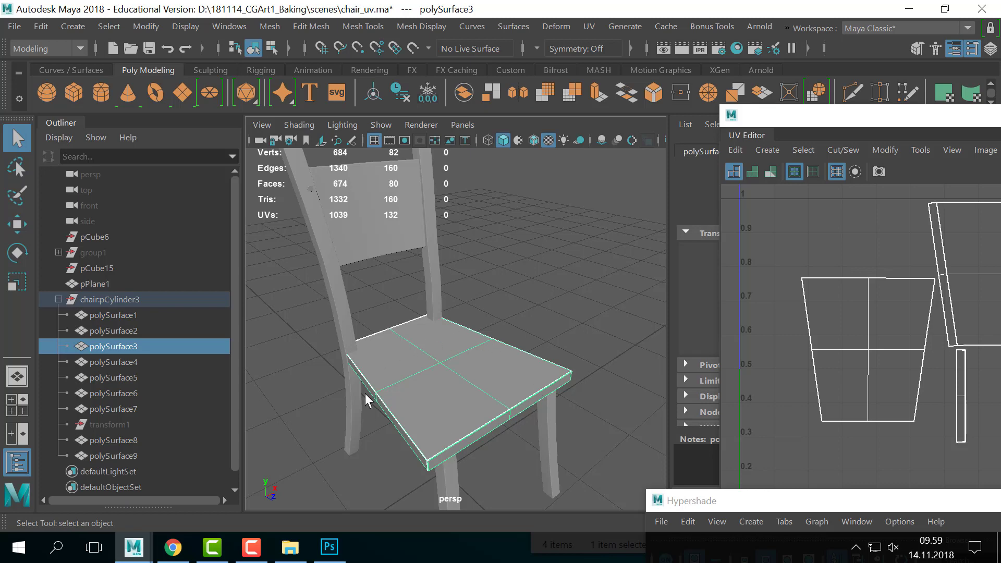
{"action": "scroll", "coordinate": [470, 357], "scroll_direction": "down", "scroll_amount": 4}
- Duplicate polySurface3 with Ctrl+D and drag the copy upward on the Y axis
{"action": "left_click_drag", "start_coordinate": [459, 309], "coordinate": [525, 275], "text": "alt"}
{"action": "key", "text": "w"}
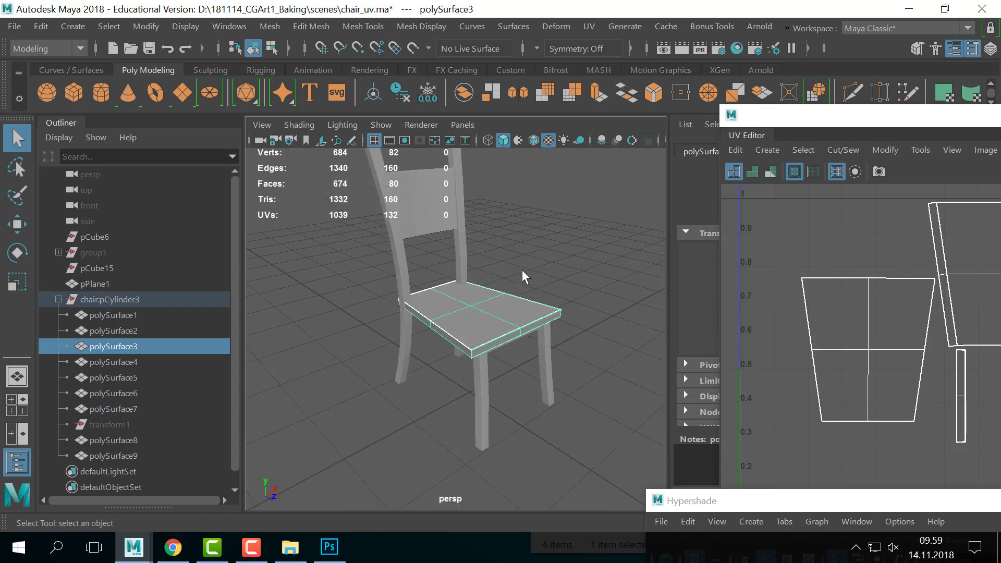
{"action": "key", "text": "ctrl+d"}
{"action": "left_click_drag", "start_coordinate": [472, 318], "coordinate": [423, 311]}
- Expand the viewport to full screen and orbit around the copied seat
{"action": "scroll", "coordinate": [469, 351], "scroll_direction": "up", "scroll_amount": 8}
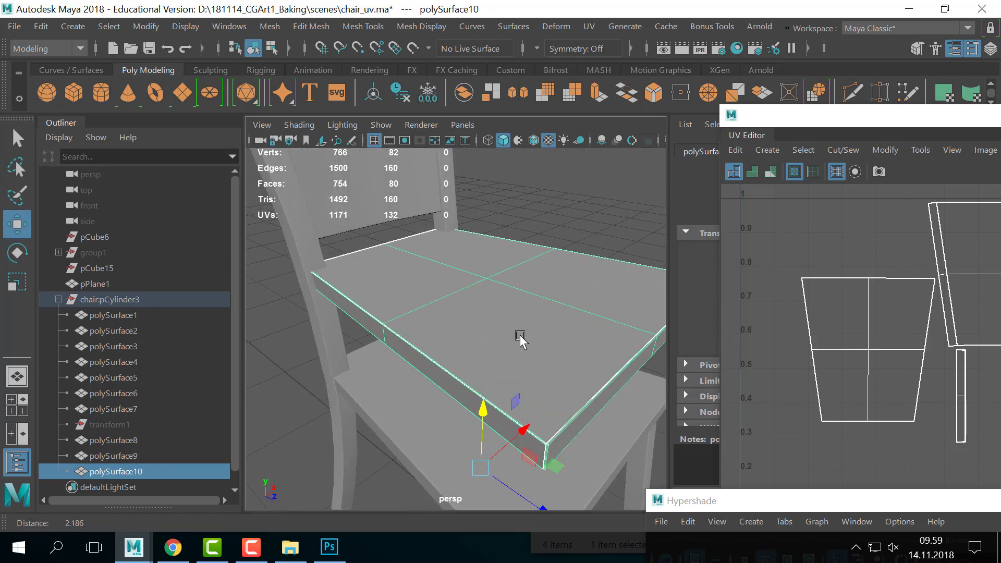
{"action": "scroll", "coordinate": [534, 321], "scroll_direction": "down", "scroll_amount": 3}
{"action": "mouse_move", "coordinate": [514, 327]}
{"action": "left_mouse_down", "text": "alt"}
{"action": "mouse_move", "coordinate": [528, 323]}
{"action": "mouse_move", "coordinate": [503, 324]}
{"action": "left_mouse_up", "text": "alt"}
{"action": "scroll", "coordinate": [510, 340], "scroll_direction": "up", "scroll_amount": 5}
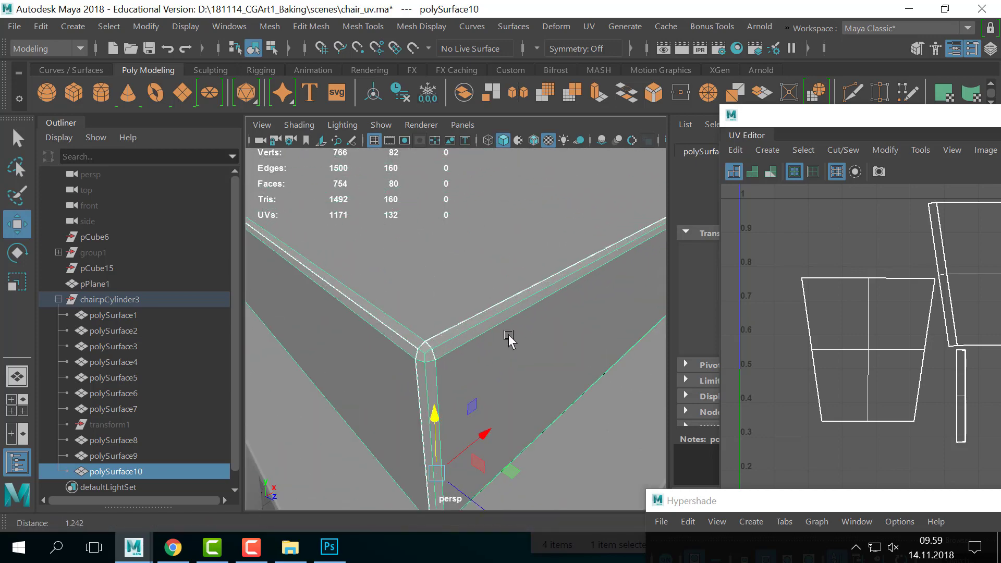
{"action": "scroll", "coordinate": [525, 342], "scroll_direction": "down", "scroll_amount": 3}
{"action": "right_click_drag", "start_coordinate": [489, 333], "coordinate": [503, 305], "text": "alt"}
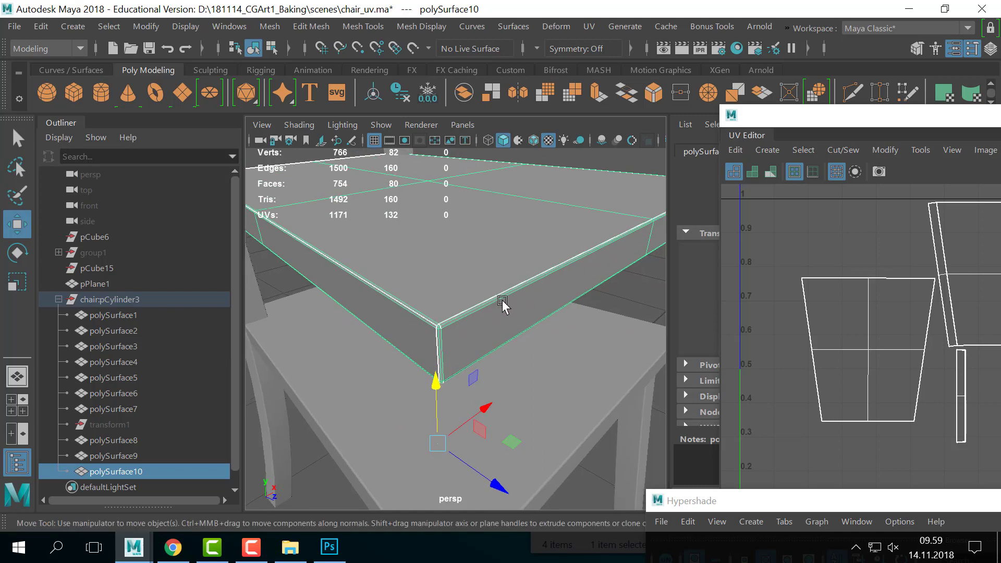
{"action": "left_click_drag", "start_coordinate": [503, 305], "coordinate": [541, 305], "text": "alt"}
{"action": "right_click_drag", "start_coordinate": [541, 304], "coordinate": [515, 309], "text": "alt"}
{"action": "key", "text": "ctrl+space"}
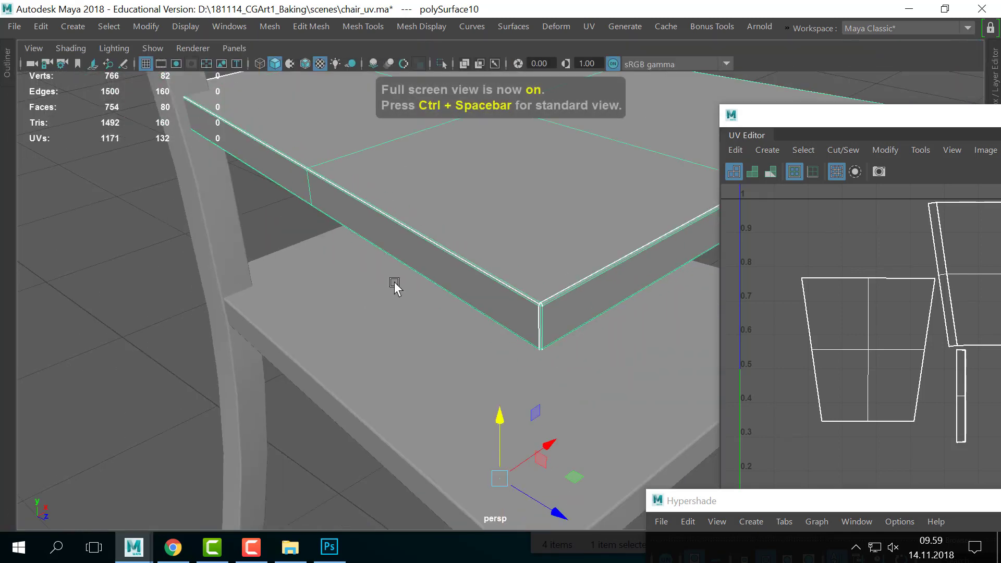
- Zoom in on the copied seat's bevelled front corner
{"action": "left_click_drag", "start_coordinate": [393, 284], "coordinate": [490, 326], "text": "alt"}
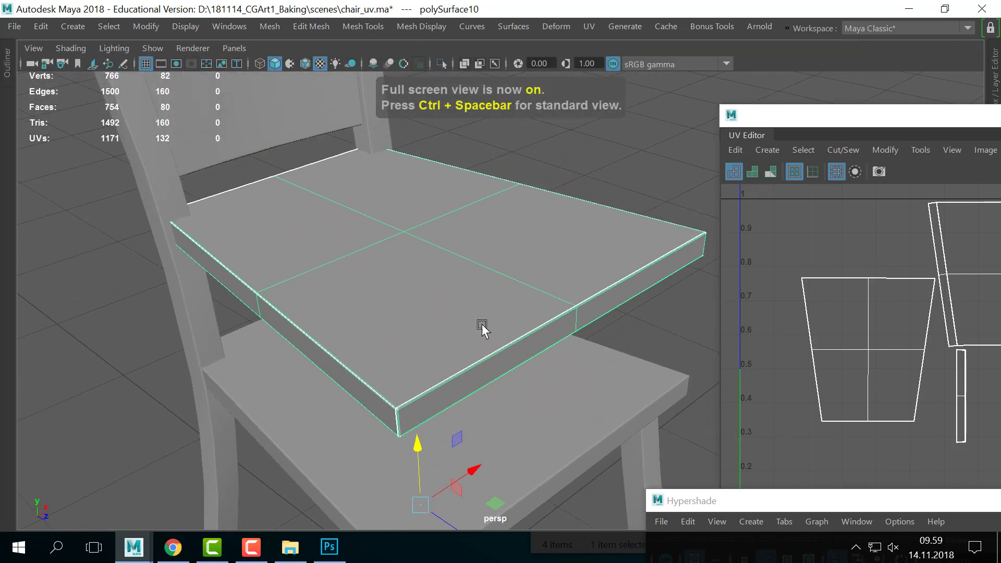
{"action": "right_click_drag", "start_coordinate": [501, 328], "coordinate": [553, 351], "text": "alt"}
{"action": "middle_click_drag", "start_coordinate": [333, 392], "coordinate": [438, 299], "text": "alt"}
{"action": "right_click_drag", "start_coordinate": [437, 299], "coordinate": [537, 334], "text": "alt"}
{"action": "right_click_drag", "start_coordinate": [364, 343], "coordinate": [426, 371], "text": "alt"}
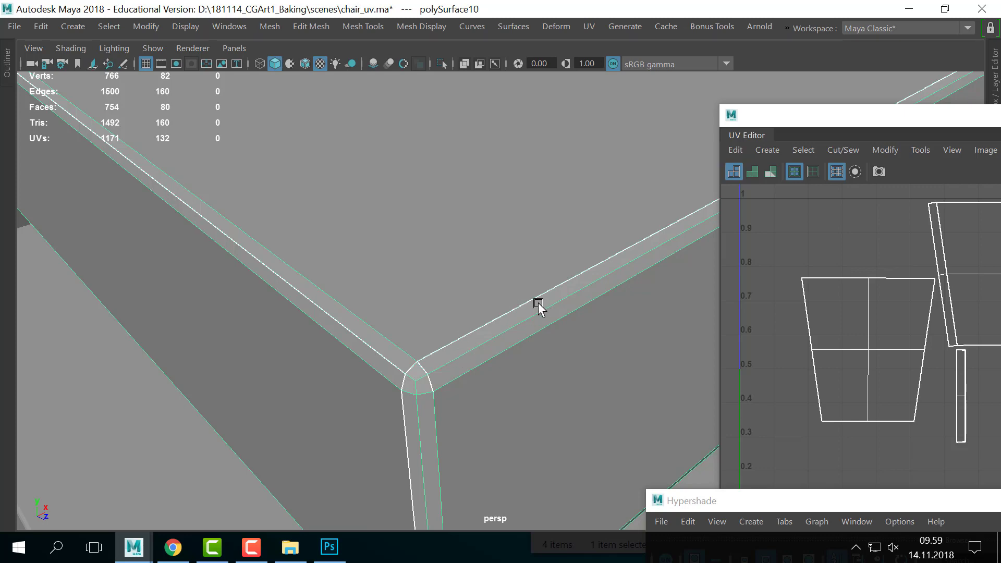
{"action": "right_click_drag", "start_coordinate": [539, 305], "coordinate": [347, 258], "text": "alt"}
{"action": "left_click_drag", "start_coordinate": [537, 255], "coordinate": [536, 261], "text": "alt"}
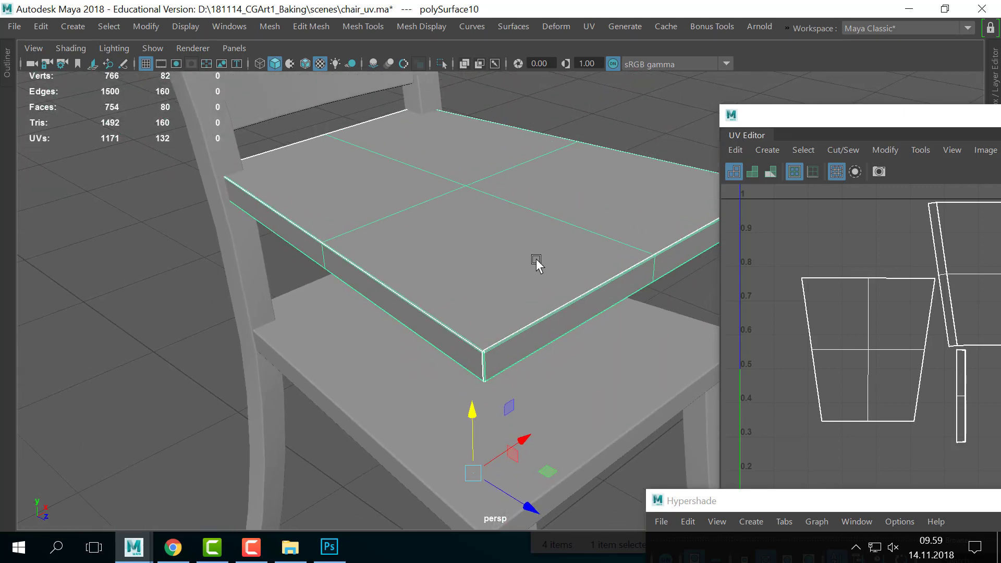
{"action": "right_click_drag", "start_coordinate": [487, 284], "coordinate": [483, 346], "text": "alt"}
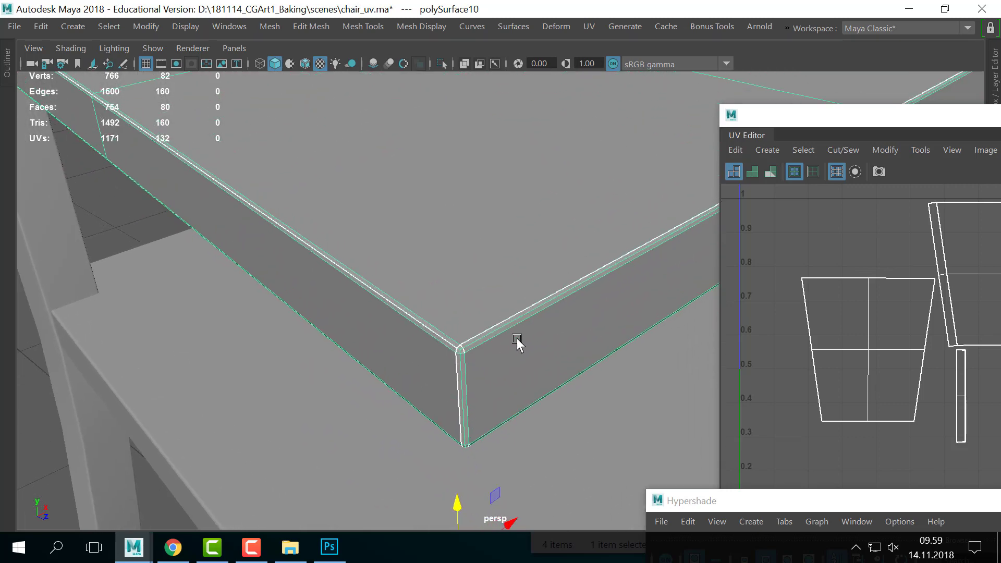
{"action": "right_click_drag", "start_coordinate": [420, 340], "coordinate": [514, 61], "text": "alt"}
- Select the bevel edge loop, then return to object mode and reselect the copied seat
{"action": "double_click", "coordinate": [461, 387]}
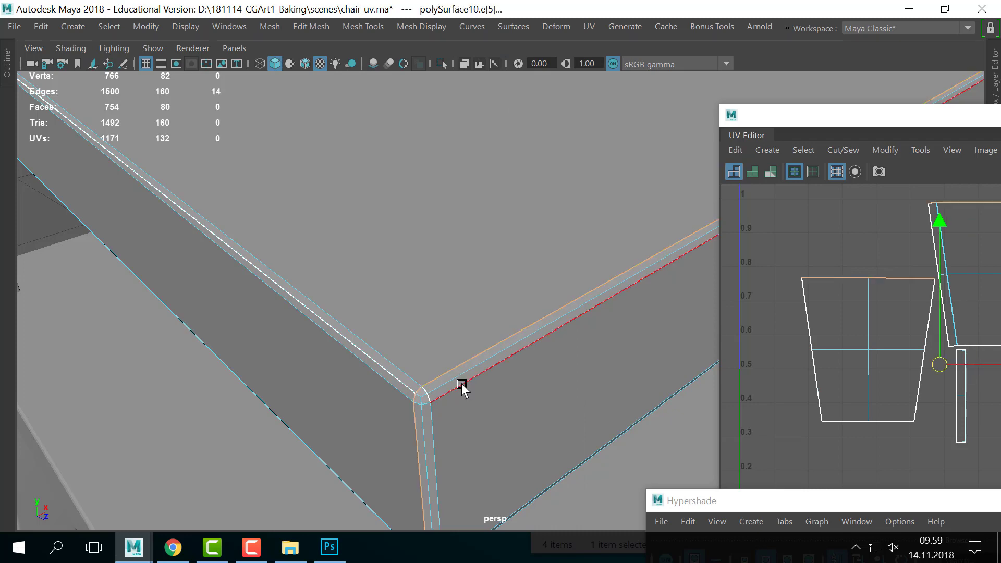
{"action": "right_click_drag", "start_coordinate": [401, 371], "coordinate": [464, 219], "text": "alt"}
{"action": "middle_click_drag", "start_coordinate": [464, 219], "coordinate": [420, 303], "text": "alt"}
{"action": "right_click_drag", "start_coordinate": [503, 293], "coordinate": [596, 55]}
{"action": "left_click", "coordinate": [566, 136]}
{"action": "left_click", "coordinate": [510, 265]}
{"action": "left_click_drag", "start_coordinate": [510, 265], "coordinate": [377, 334], "text": "alt"}
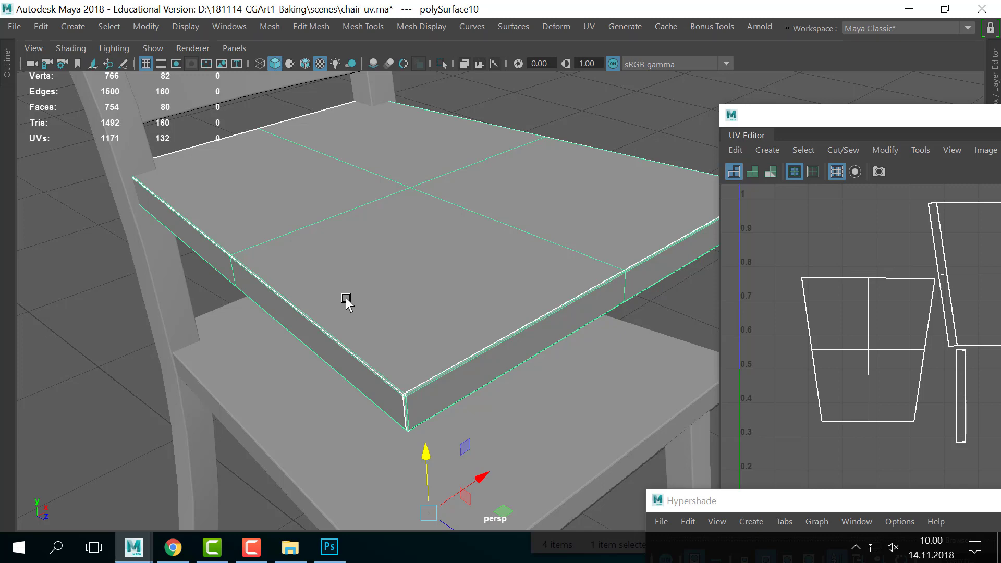
{"action": "right_click_drag", "start_coordinate": [386, 319], "coordinate": [582, 319], "text": "alt"}
- Merge the copied seat's vertices with Edit Mesh > Merge at a 0.0100 threshold
{"action": "left_click", "coordinate": [267, 26]}
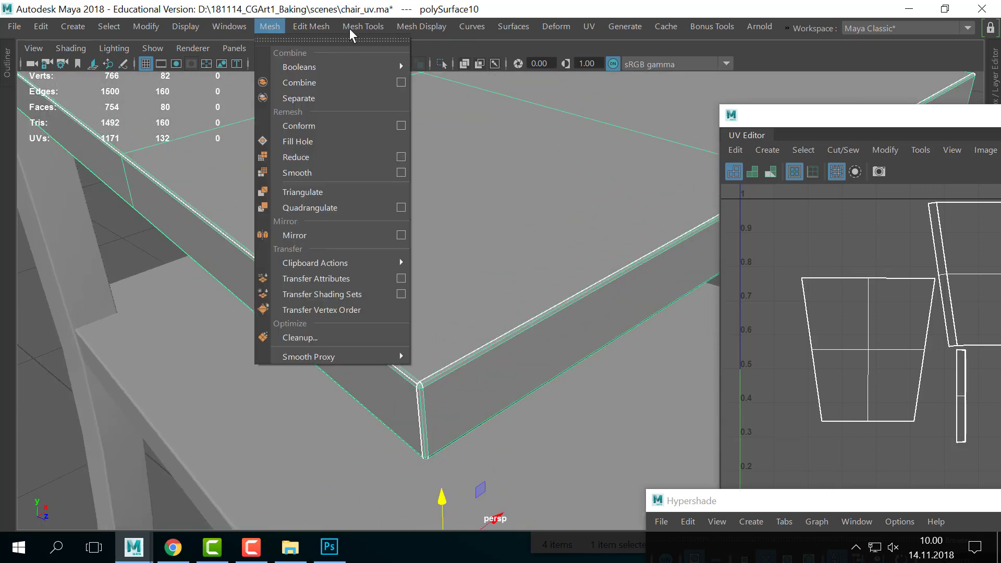
{"action": "mouse_move", "coordinate": [317, 26]}
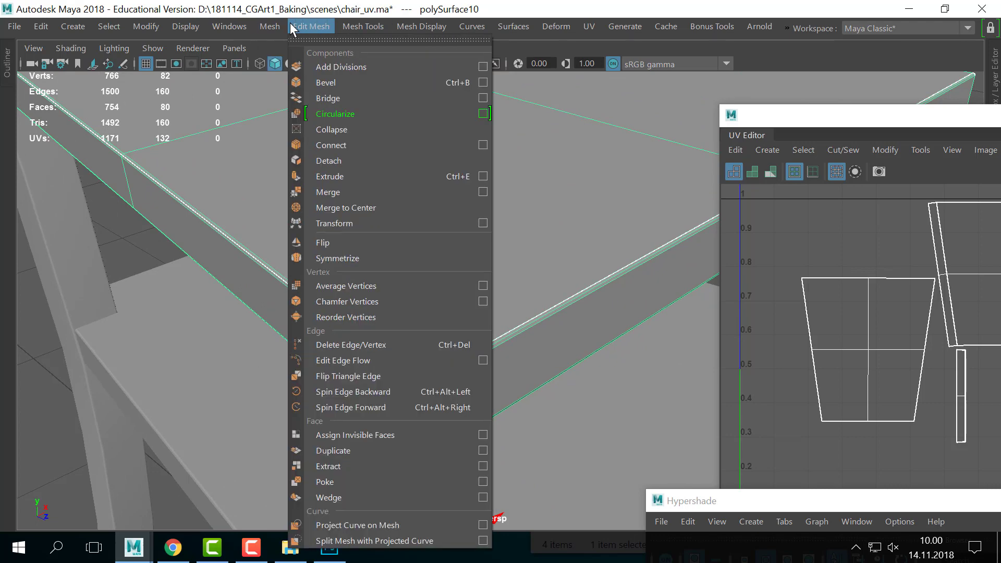
{"action": "left_click", "coordinate": [342, 196]}
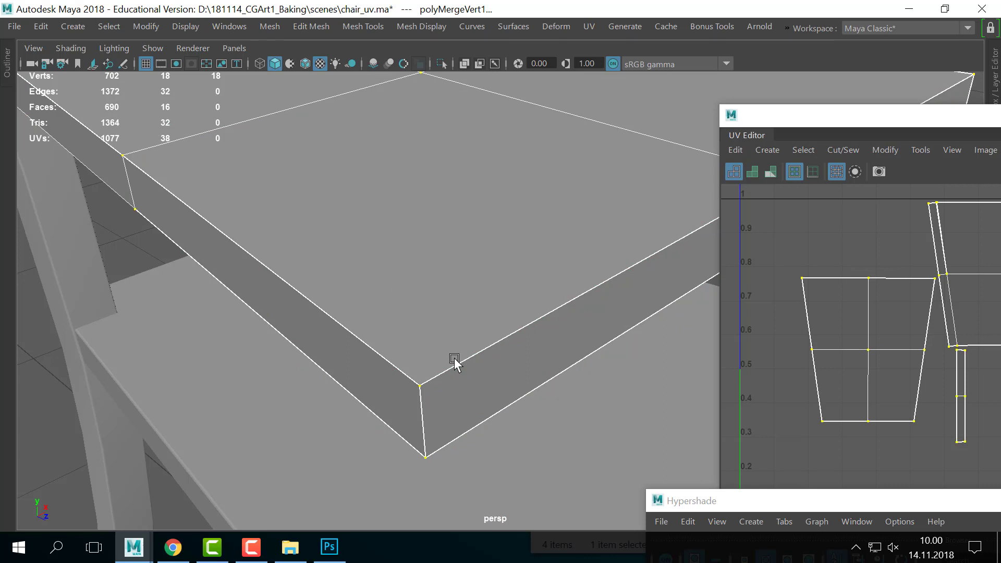
{"action": "left_click", "coordinate": [311, 24]}
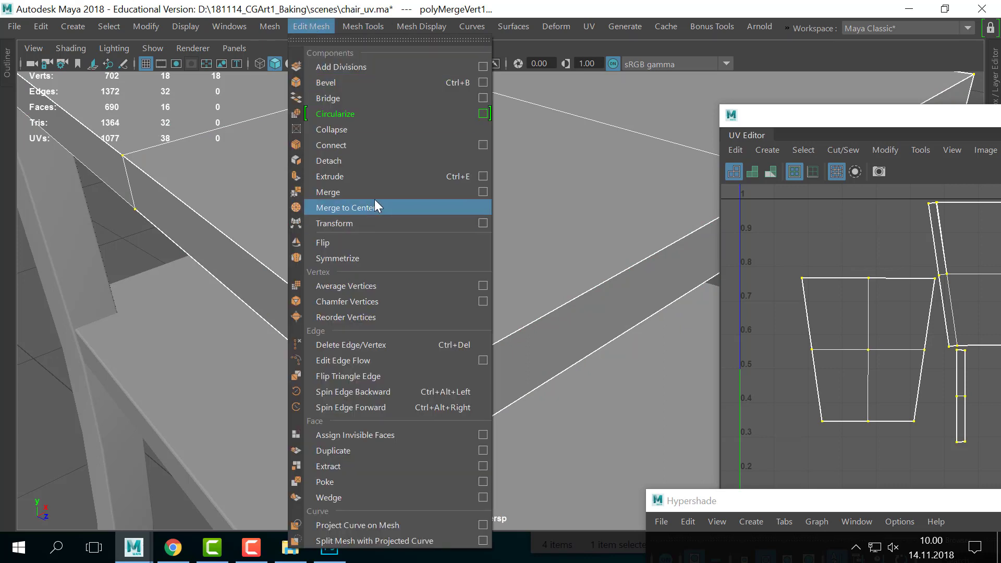
{"action": "left_click", "coordinate": [483, 192]}
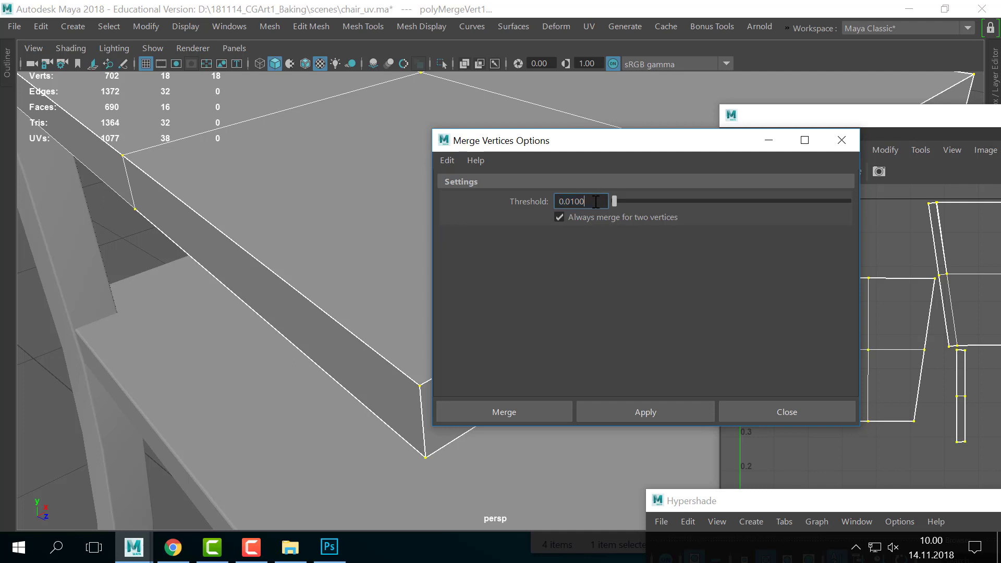
{"action": "left_click", "coordinate": [780, 418]}
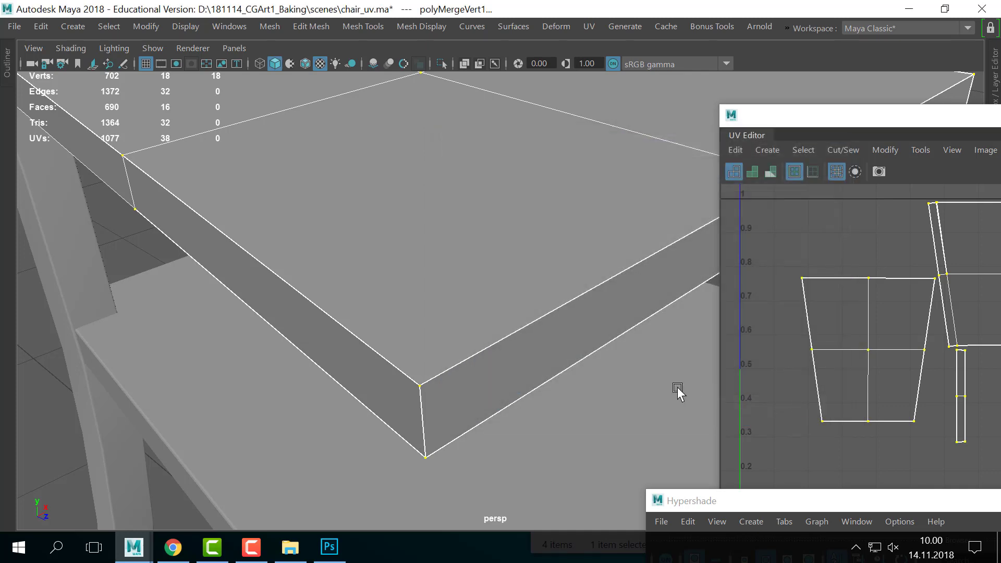
{"action": "scroll", "coordinate": [462, 381], "scroll_direction": "up", "scroll_amount": 5}
{"action": "scroll", "coordinate": [456, 385], "scroll_direction": "down", "scroll_amount": 5}
{"action": "scroll", "coordinate": [456, 385], "scroll_direction": "up", "scroll_amount": 6}
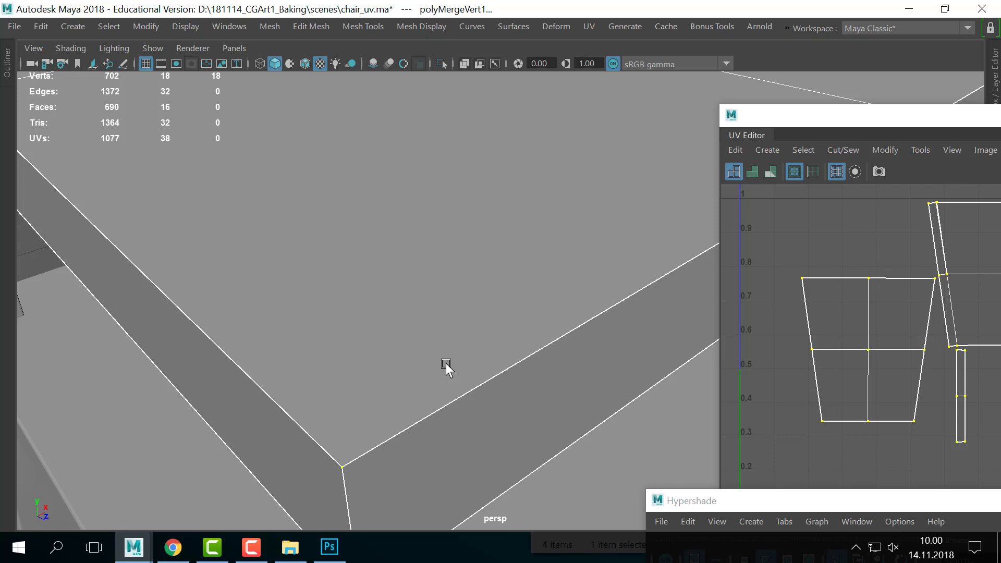
- Return to object mode and select the polySurface10 seat cushion
{"action": "scroll", "coordinate": [446, 377], "scroll_direction": "down", "scroll_amount": 5}
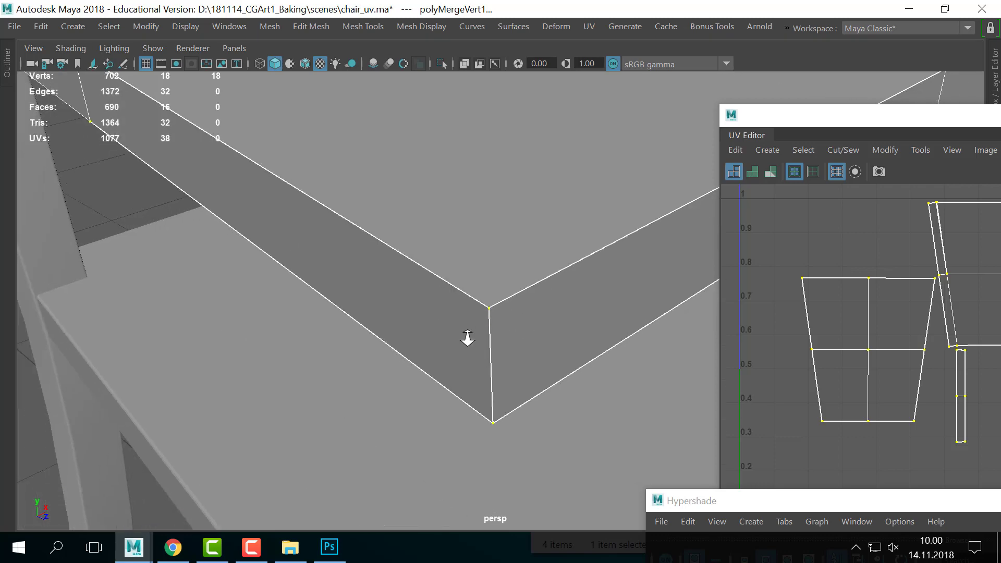
{"action": "scroll", "coordinate": [370, 335], "scroll_direction": "down", "scroll_amount": 2}
{"action": "middle_click_drag", "start_coordinate": [568, 276], "coordinate": [514, 355], "text": "alt"}
{"action": "left_click", "coordinate": [541, 260]}
{"action": "right_click_drag", "start_coordinate": [541, 261], "coordinate": [640, 82]}
{"action": "left_click", "coordinate": [522, 299]}
{"action": "scroll", "coordinate": [486, 292], "scroll_direction": "down", "scroll_amount": 3}
{"action": "scroll", "coordinate": [485, 292], "scroll_direction": "up", "scroll_amount": 2}
{"action": "middle_click_drag", "start_coordinate": [500, 308], "coordinate": [550, 295], "text": "alt"}
{"action": "scroll", "coordinate": [499, 268], "scroll_direction": "down", "scroll_amount": 3}
- Preview the cushion smoothed with 3, revert with 1, and undo a trial upward move
{"action": "key", "text": "w"}
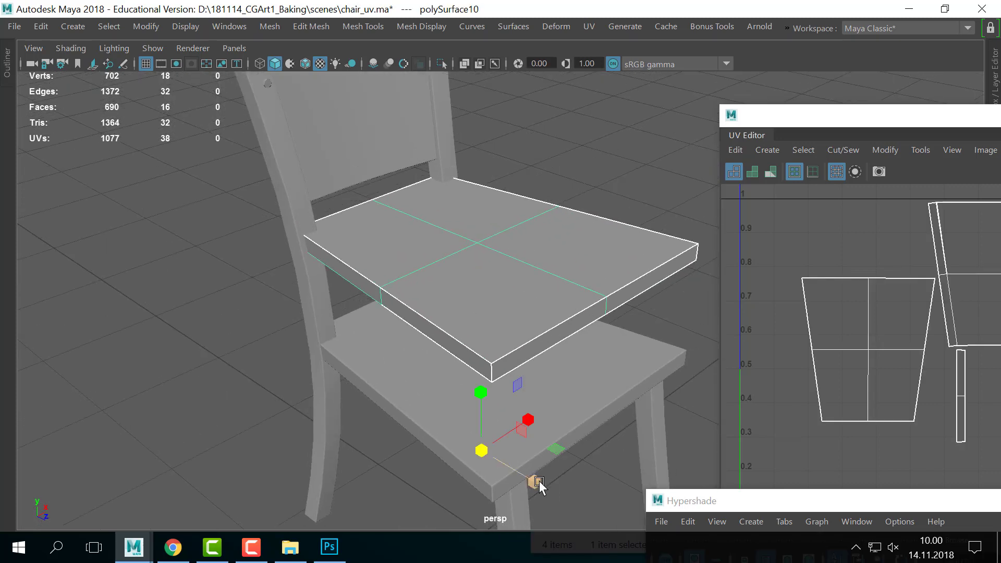
{"action": "key", "text": "3"}
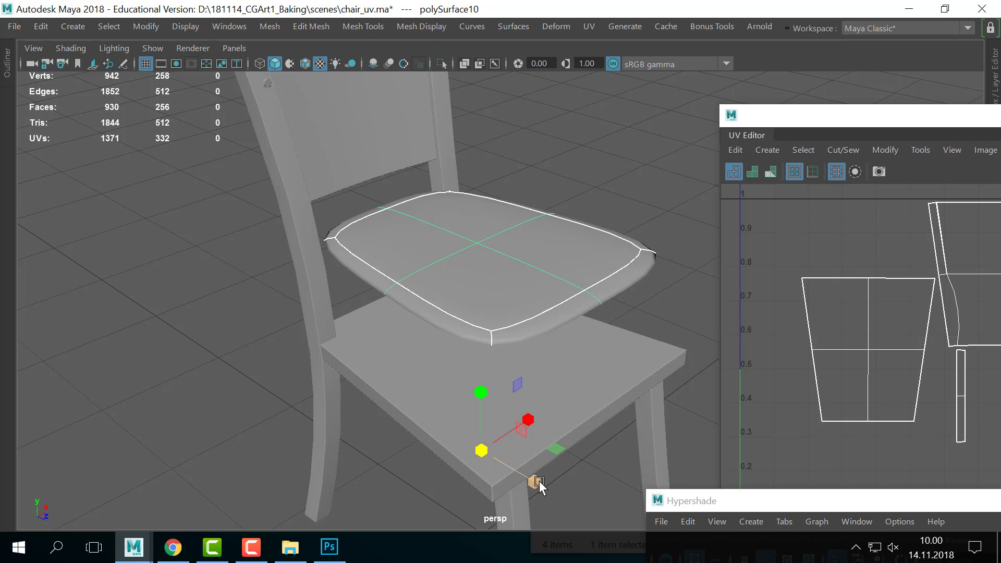
{"action": "scroll", "coordinate": [574, 350], "scroll_direction": "down", "scroll_amount": 2}
{"action": "key", "text": "1"}
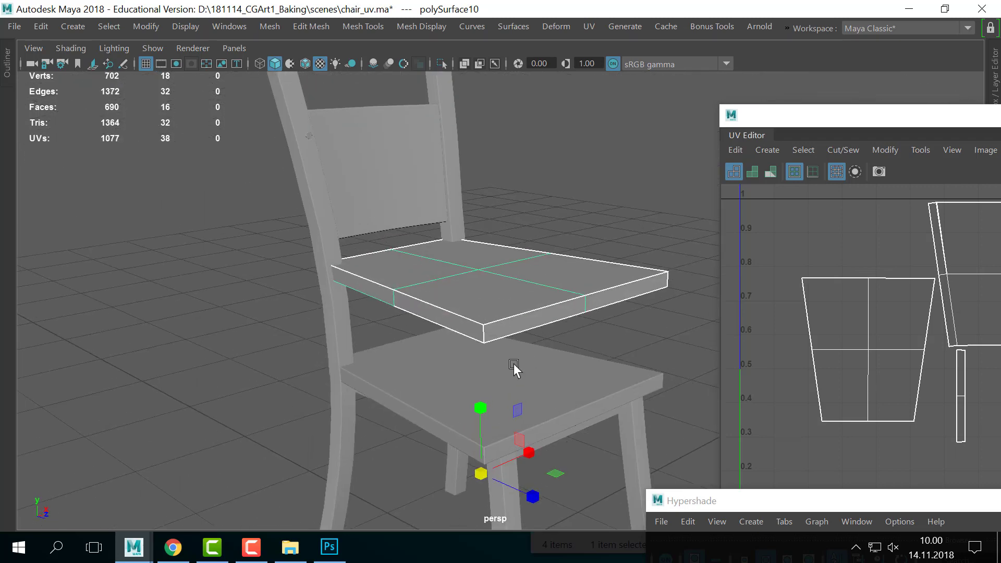
{"action": "scroll", "coordinate": [511, 357], "scroll_direction": "up", "scroll_amount": 2}
{"action": "left_click_drag", "start_coordinate": [480, 409], "coordinate": [492, 391]}
{"action": "key", "text": "ctrl+z"}
{"action": "left_click", "coordinate": [109, 26]}
- Center the cushion's pivot, thicken it vertically, and apply Mesh > Smooth
{"action": "mouse_move", "coordinate": [151, 23]}
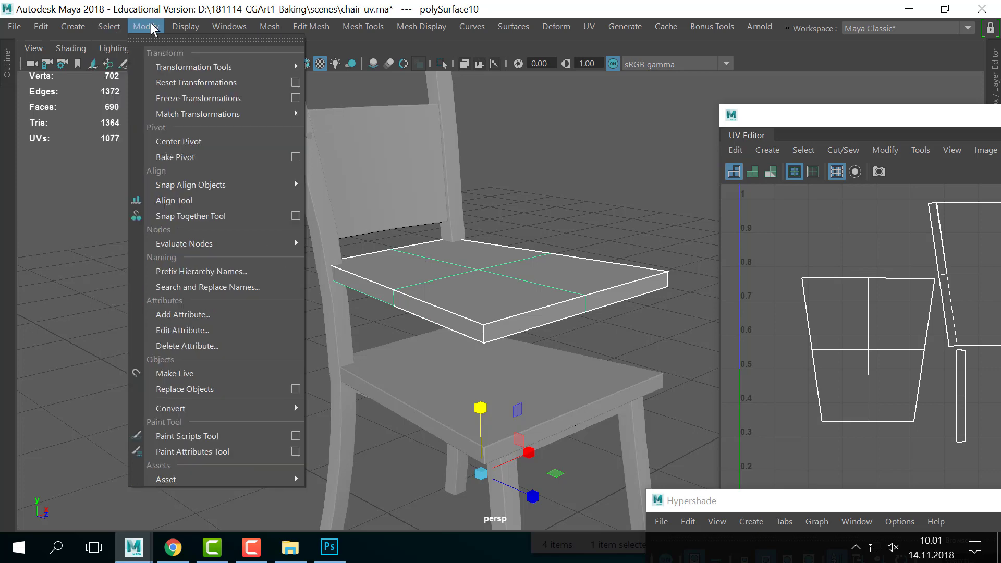
{"action": "left_click", "coordinate": [167, 141]}
{"action": "left_click_drag", "start_coordinate": [482, 207], "coordinate": [455, 108]}
{"action": "left_click", "coordinate": [270, 26]}
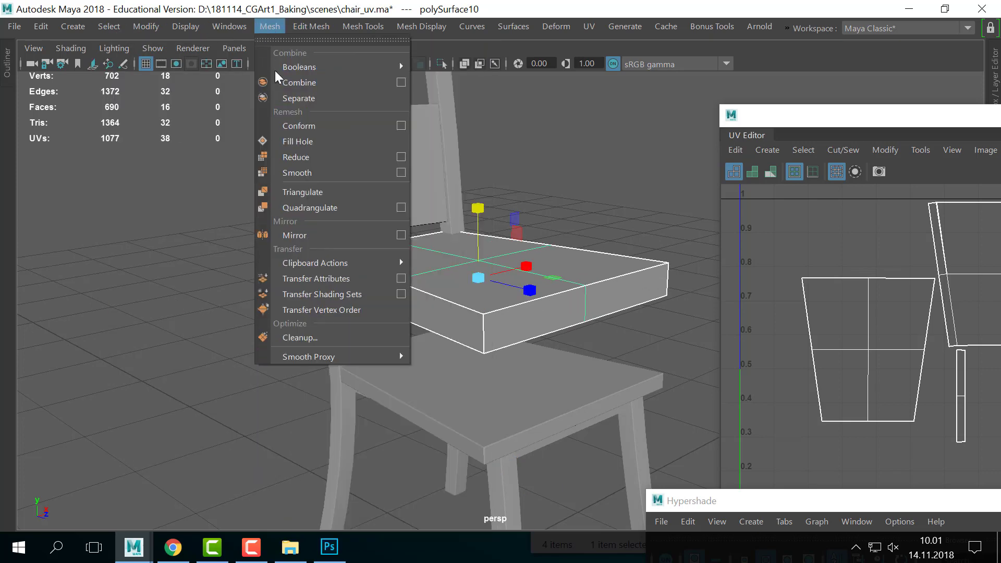
{"action": "left_click", "coordinate": [311, 171]}
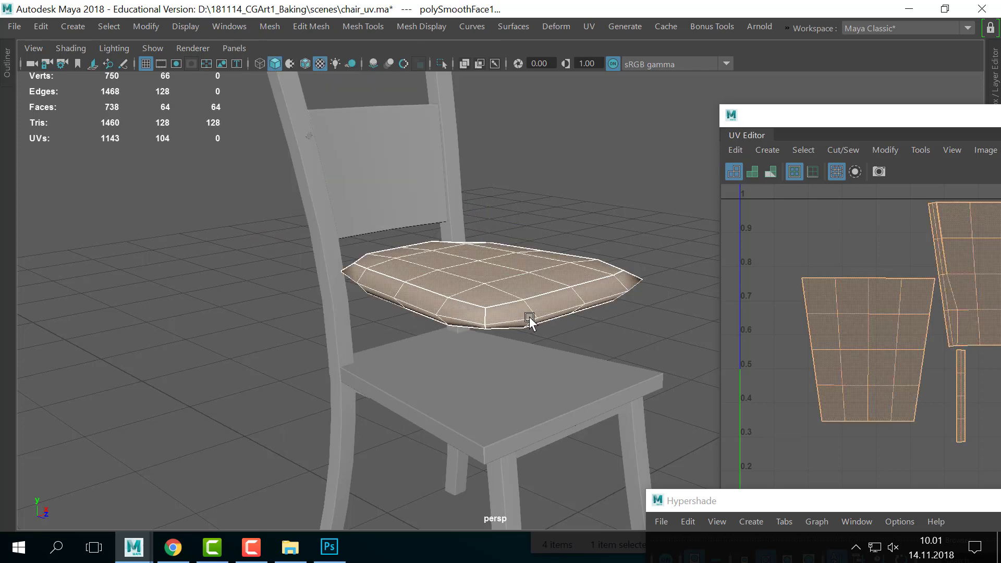
- Scale the smoothed cushion down uniformly to fit the seat and stretch it taller
{"action": "left_click_drag", "start_coordinate": [591, 291], "coordinate": [478, 242], "text": "alt"}
{"action": "key", "text": "w"}
{"action": "mouse_move", "coordinate": [484, 244]}
{"action": "left_mouse_down"}
{"action": "mouse_move", "coordinate": [483, 233]}
{"action": "mouse_move", "coordinate": [485, 249]}
{"action": "left_mouse_up"}
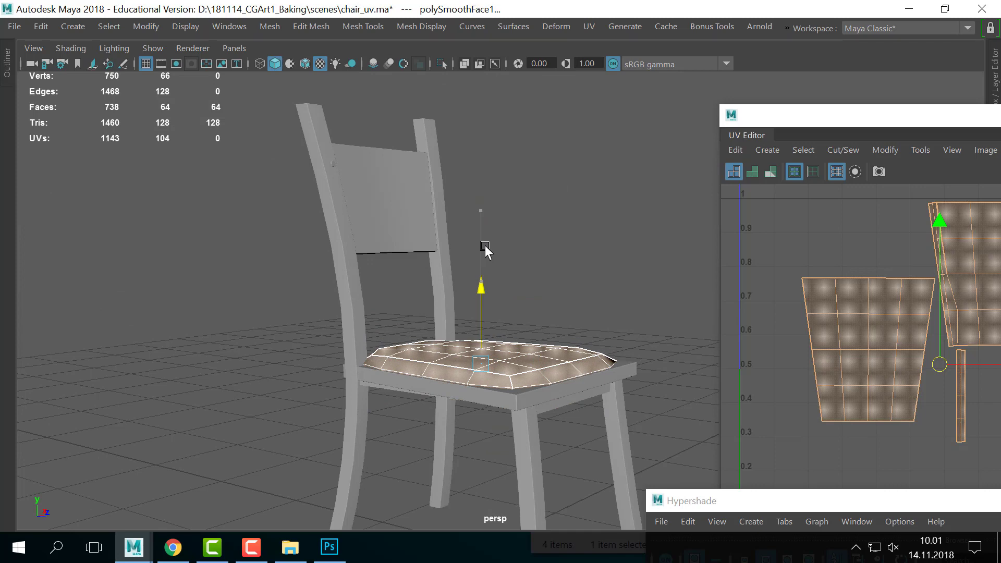
{"action": "left_click_drag", "start_coordinate": [482, 360], "coordinate": [469, 359]}
{"action": "left_click_drag", "start_coordinate": [559, 319], "coordinate": [488, 344], "text": "alt"}
{"action": "left_click_drag", "start_coordinate": [478, 303], "coordinate": [477, 233]}
{"action": "left_click", "coordinate": [613, 280]}
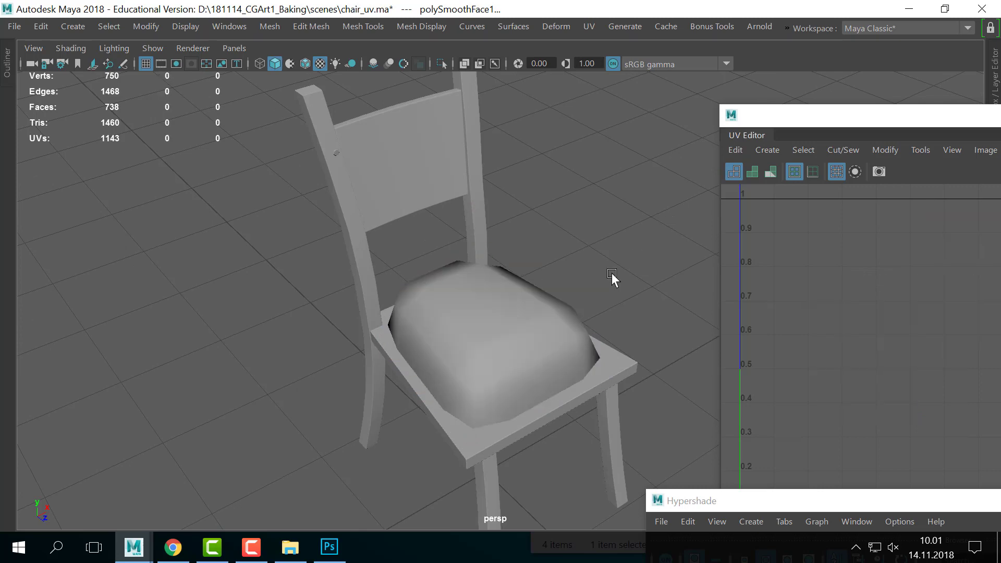
{"action": "left_click_drag", "start_coordinate": [612, 279], "coordinate": [475, 286], "text": "alt"}
- Check the cushion's fit on the seat from several angles, leaving it selected
{"action": "left_click", "coordinate": [417, 376]}
{"action": "left_click", "coordinate": [556, 355]}
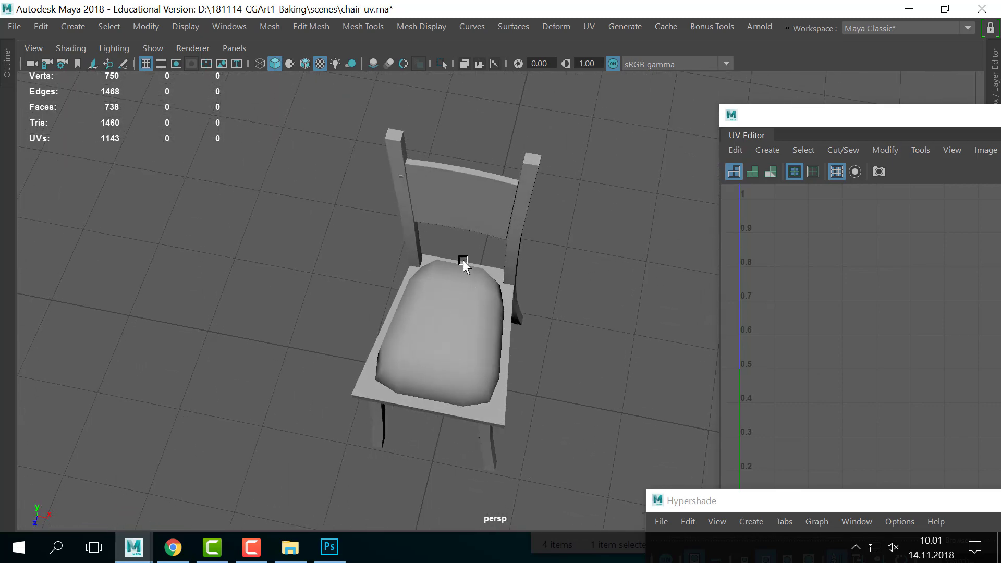
{"action": "left_click_drag", "start_coordinate": [531, 311], "coordinate": [543, 327], "text": "alt"}
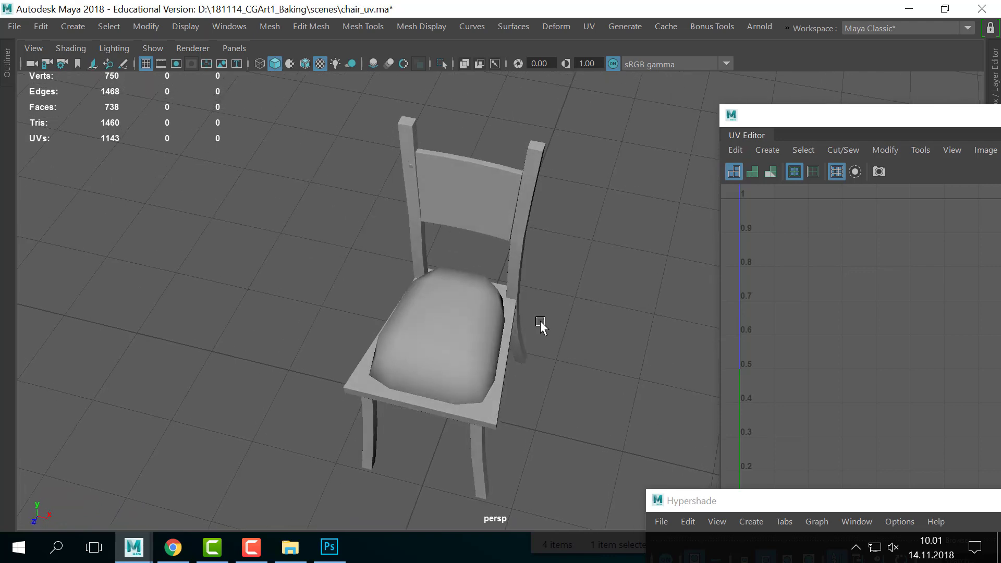
{"action": "left_click", "coordinate": [461, 283]}
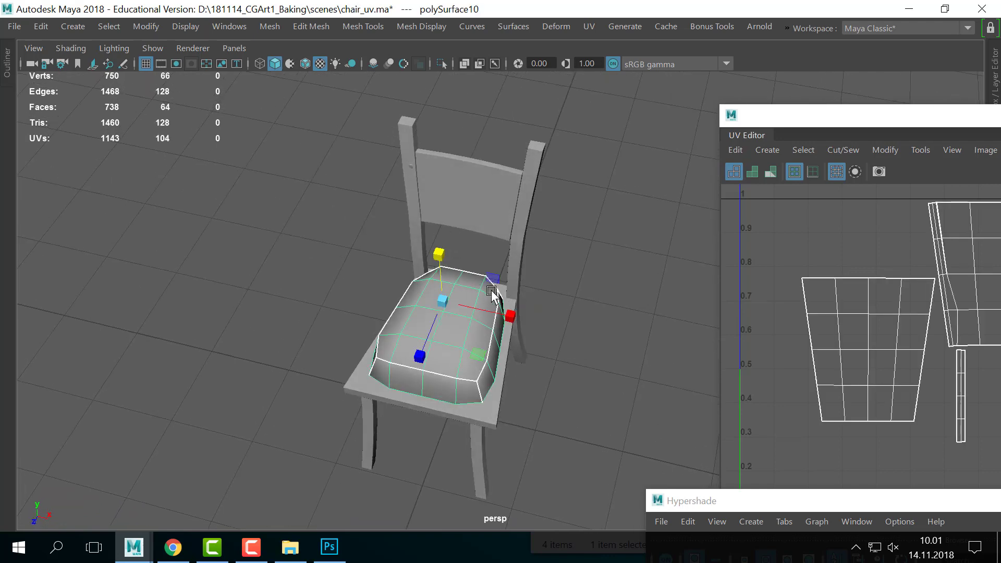
{"action": "left_click", "coordinate": [527, 282]}
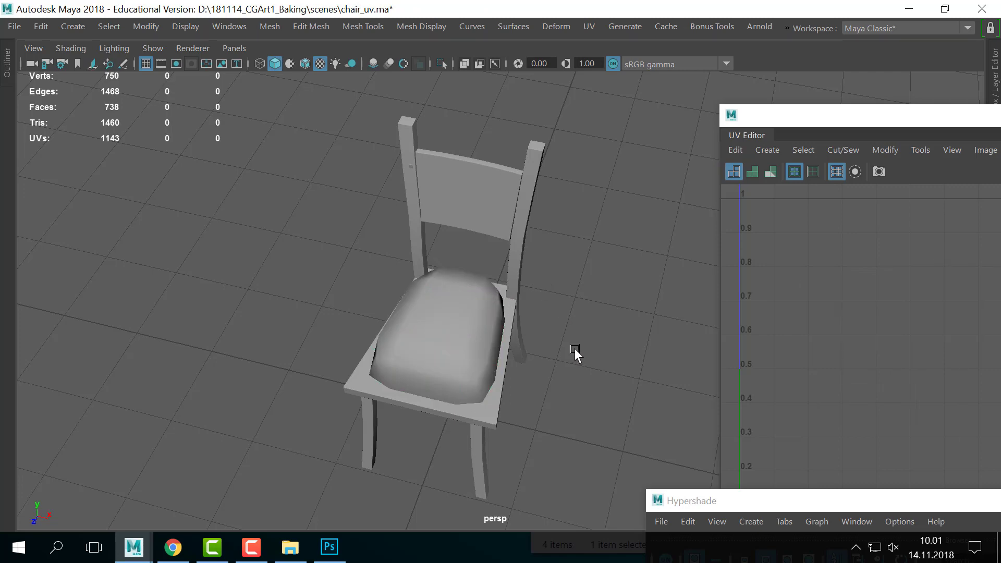
{"action": "left_click_drag", "start_coordinate": [575, 349], "coordinate": [500, 346], "text": "alt"}
{"action": "left_click", "coordinate": [503, 351]}
- Select a band of the cushion's faces and delete them
{"action": "right_click_drag", "start_coordinate": [501, 347], "coordinate": [495, 157]}
{"action": "left_click_drag", "start_coordinate": [566, 255], "coordinate": [579, 304], "text": "alt"}
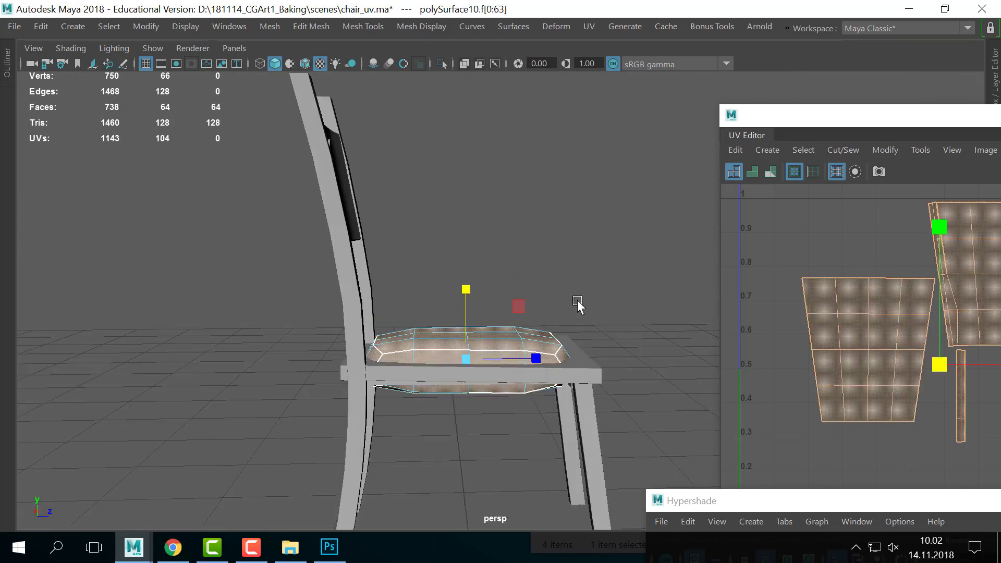
{"action": "middle_click_drag", "start_coordinate": [579, 304], "coordinate": [588, 215], "text": "alt"}
{"action": "left_click", "coordinate": [588, 215]}
{"action": "left_click_drag", "start_coordinate": [583, 313], "coordinate": [570, 270], "text": "alt"}
{"action": "left_click_drag", "start_coordinate": [168, 366], "coordinate": [698, 271]}
{"action": "key", "text": "Delete"}
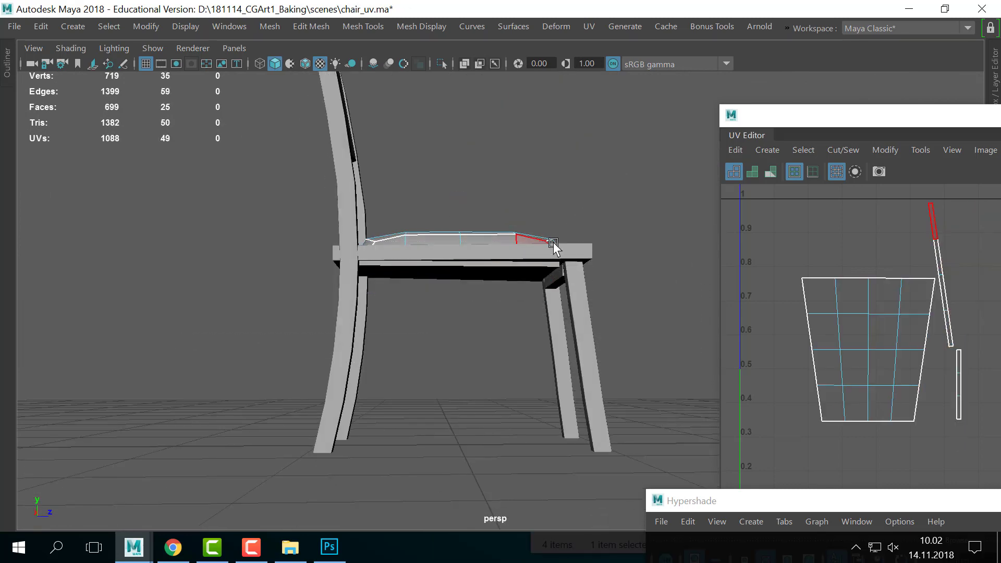
- Select the cushion's front vertices and widen the front and middle rows sideways
{"action": "left_click_drag", "start_coordinate": [553, 244], "coordinate": [391, 299], "text": "alt"}
{"action": "right_click_drag", "start_coordinate": [388, 301], "coordinate": [433, 255]}
{"action": "right_click_drag", "start_coordinate": [511, 117], "coordinate": [513, 120]}
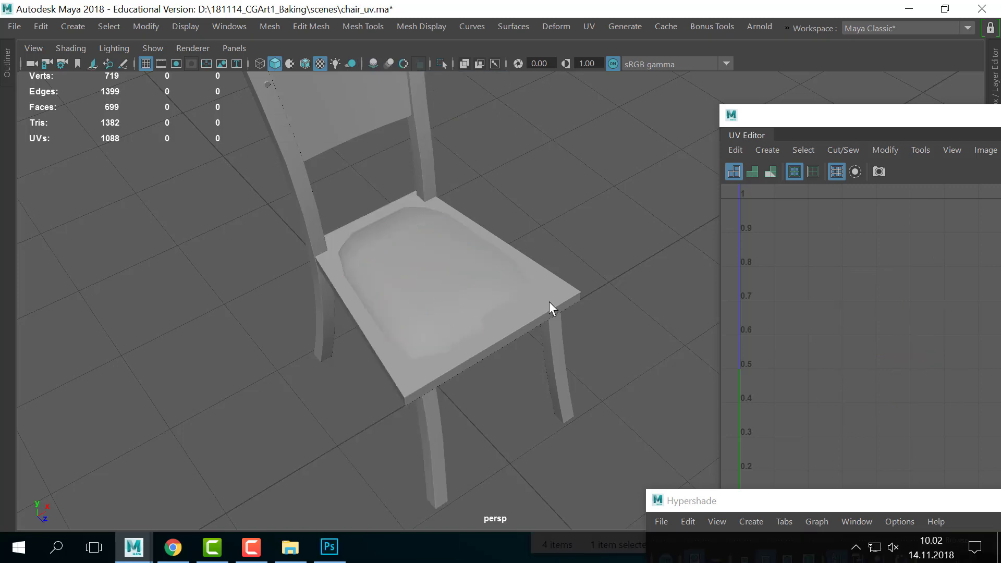
{"action": "left_click", "coordinate": [524, 284]}
{"action": "left_click_drag", "start_coordinate": [523, 284], "coordinate": [491, 311], "text": "alt"}
{"action": "right_click_drag", "start_coordinate": [490, 312], "coordinate": [351, 67]}
{"action": "left_click_drag", "start_coordinate": [497, 428], "coordinate": [481, 445], "text": "alt"}
{"action": "left_click_drag", "start_coordinate": [233, 444], "coordinate": [689, 314]}
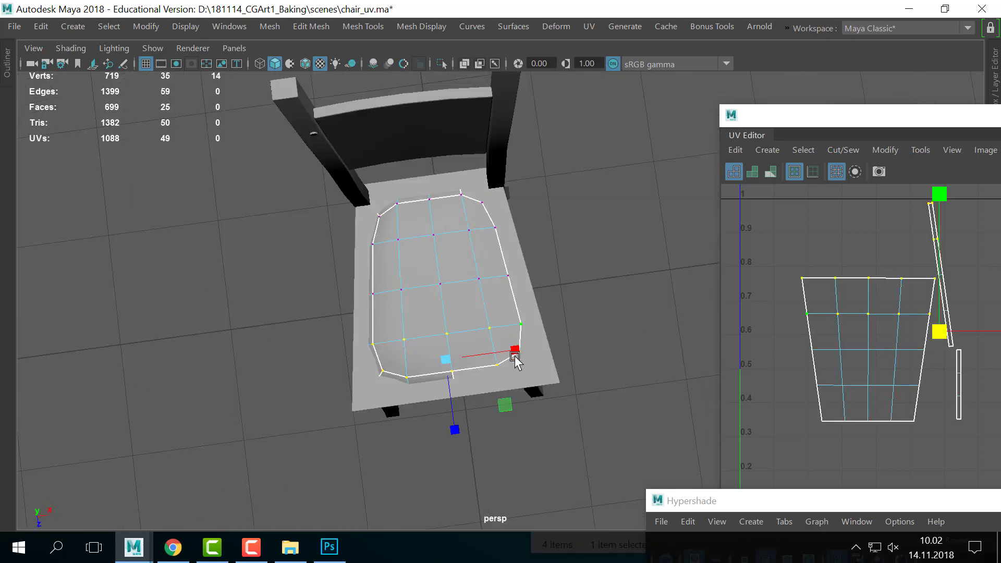
{"action": "left_click_drag", "start_coordinate": [514, 351], "coordinate": [529, 350]}
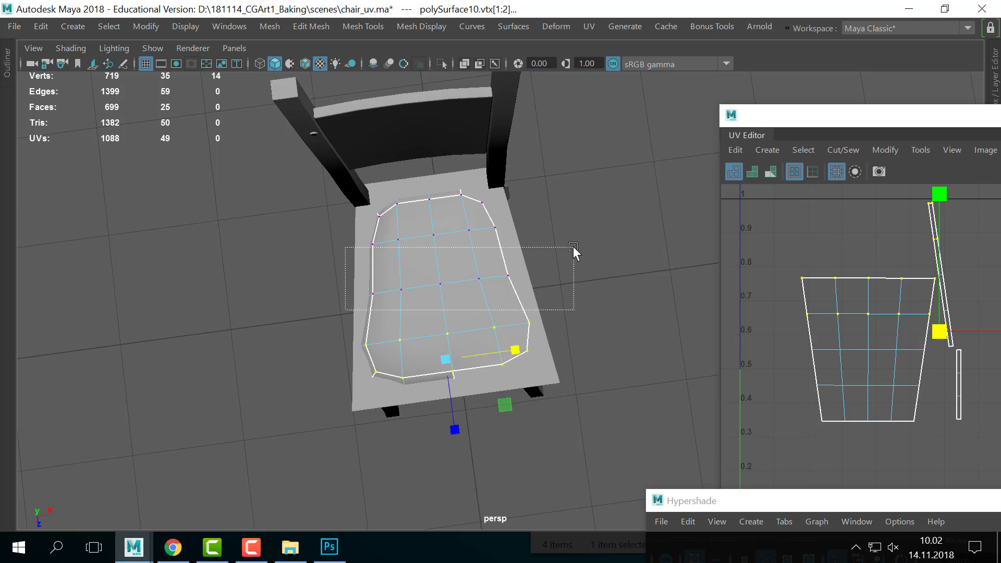
{"action": "left_click_drag", "start_coordinate": [574, 248], "coordinate": [515, 290]}
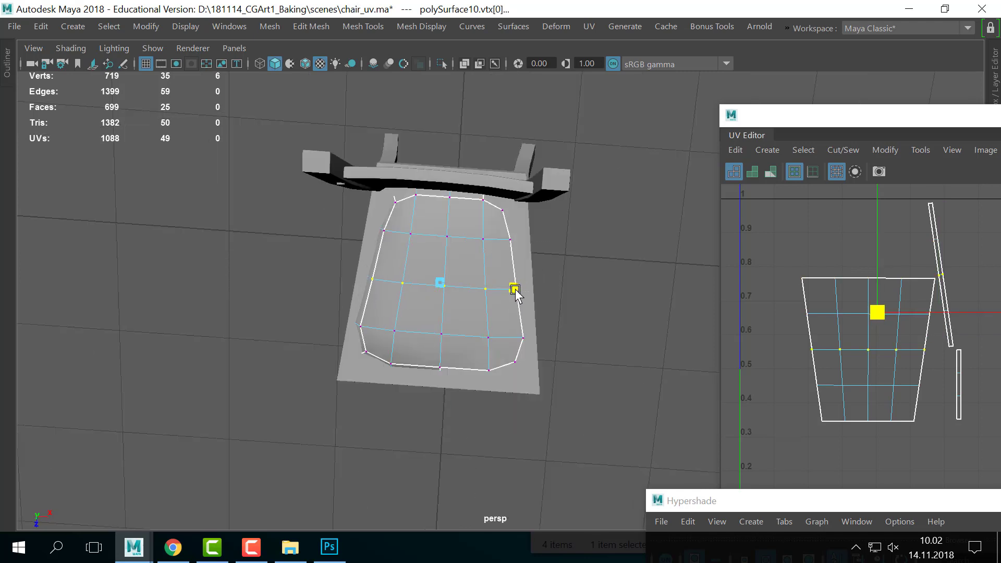
- Select the six front-row vertices, then reselect the cushion object and nudge it vertically
{"action": "left_click_drag", "start_coordinate": [541, 363], "coordinate": [479, 346], "text": "alt"}
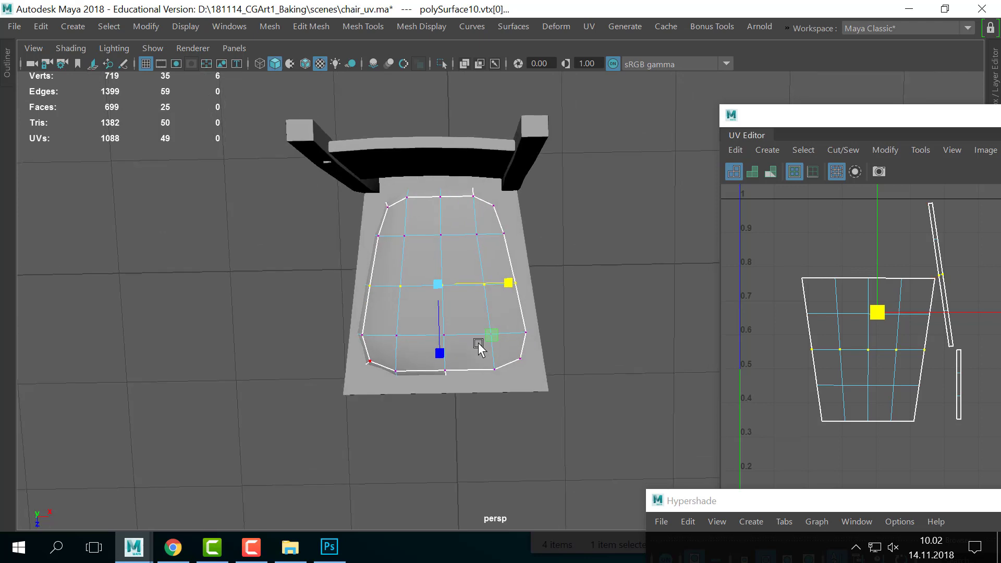
{"action": "left_click_drag", "start_coordinate": [627, 329], "coordinate": [626, 329]}
{"action": "left_click_drag", "start_coordinate": [571, 322], "coordinate": [271, 340], "text": "alt"}
{"action": "mouse_move", "coordinate": [501, 302]}
{"action": "left_mouse_down", "text": "alt"}
{"action": "mouse_move", "coordinate": [524, 308]}
{"action": "mouse_move", "coordinate": [519, 268]}
{"action": "mouse_move", "coordinate": [413, 273]}
{"action": "mouse_move", "coordinate": [517, 277]}
{"action": "mouse_move", "coordinate": [491, 292]}
{"action": "left_mouse_up", "text": "alt"}
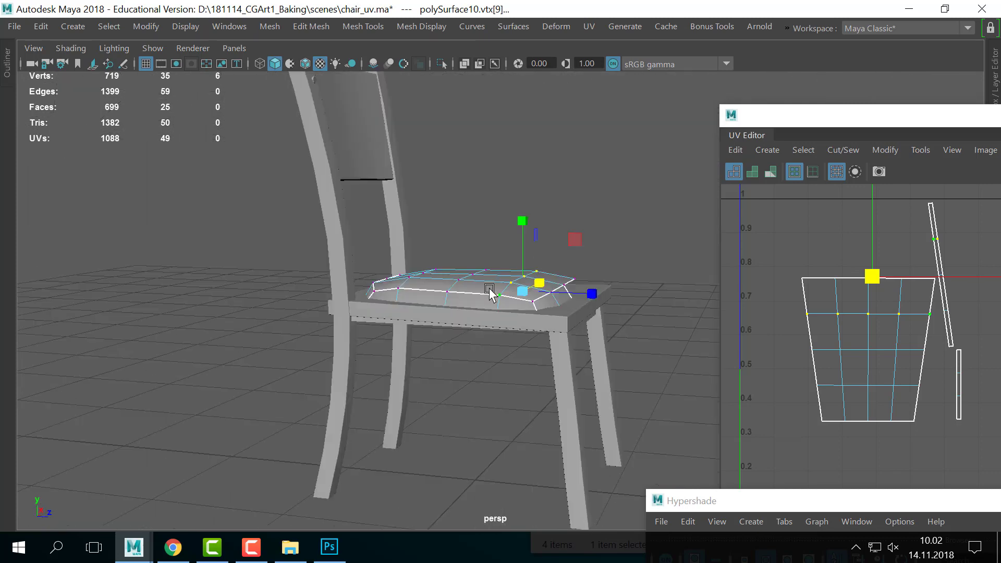
{"action": "right_click_drag", "start_coordinate": [490, 290], "coordinate": [554, 88]}
{"action": "left_click", "coordinate": [574, 207]}
{"action": "left_click", "coordinate": [502, 282]}
{"action": "key", "text": "w"}
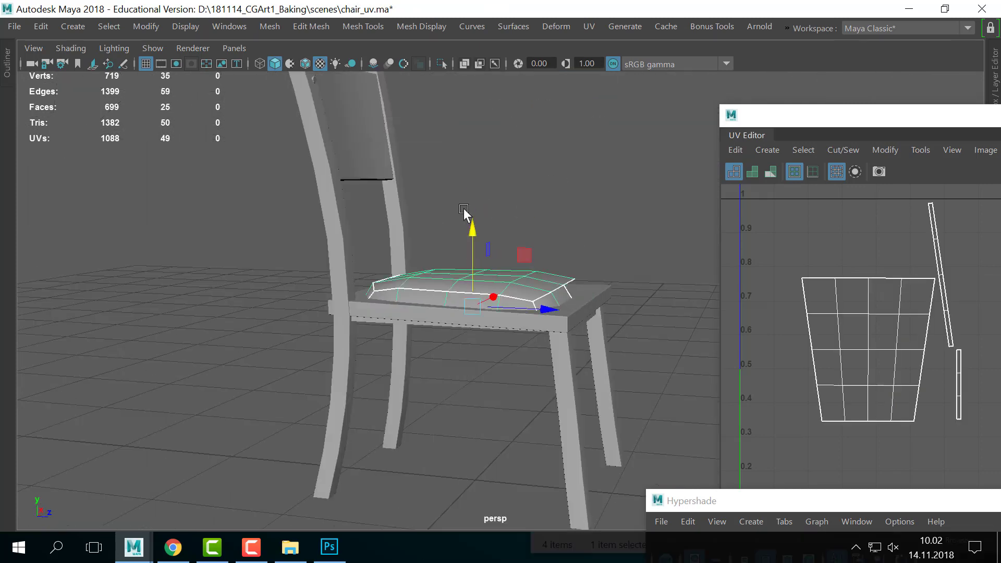
{"action": "left_click_drag", "start_coordinate": [473, 219], "coordinate": [474, 212]}
- Select the edge loop around the cushion's front, then undo that selection
{"action": "mouse_move", "coordinate": [526, 235]}
{"action": "left_mouse_down", "text": "alt"}
{"action": "mouse_move", "coordinate": [532, 226]}
{"action": "mouse_move", "coordinate": [516, 234]}
{"action": "left_mouse_up", "text": "alt"}
{"action": "right_click_drag", "start_coordinate": [473, 260], "coordinate": [473, 79]}
{"action": "left_click_drag", "start_coordinate": [485, 218], "coordinate": [479, 228], "text": "alt"}
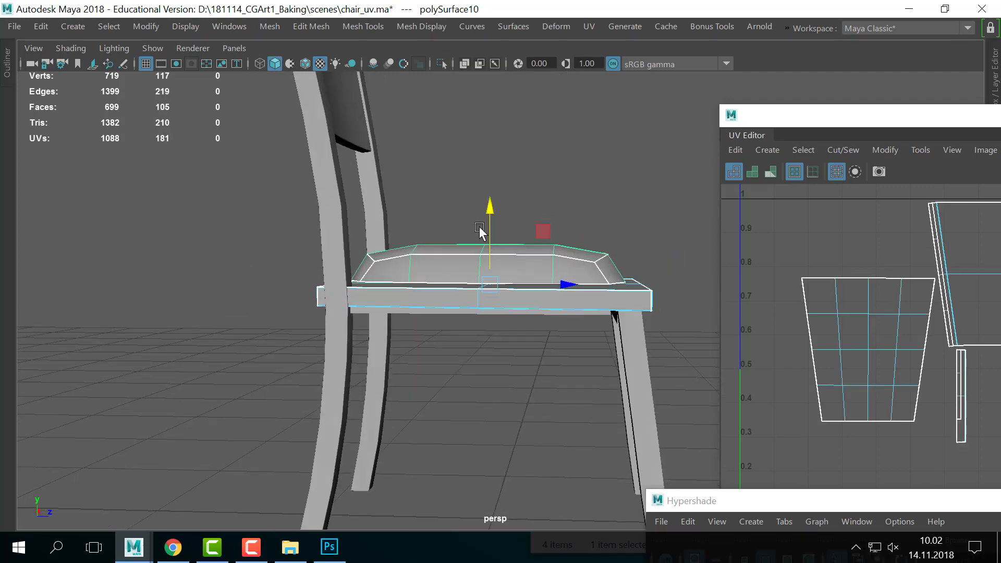
{"action": "left_click", "coordinate": [661, 141]}
{"action": "left_click_drag", "start_coordinate": [596, 218], "coordinate": [587, 220], "text": "alt"}
{"action": "right_click_drag", "start_coordinate": [530, 253], "coordinate": [538, 206]}
{"action": "left_click", "coordinate": [530, 285]}
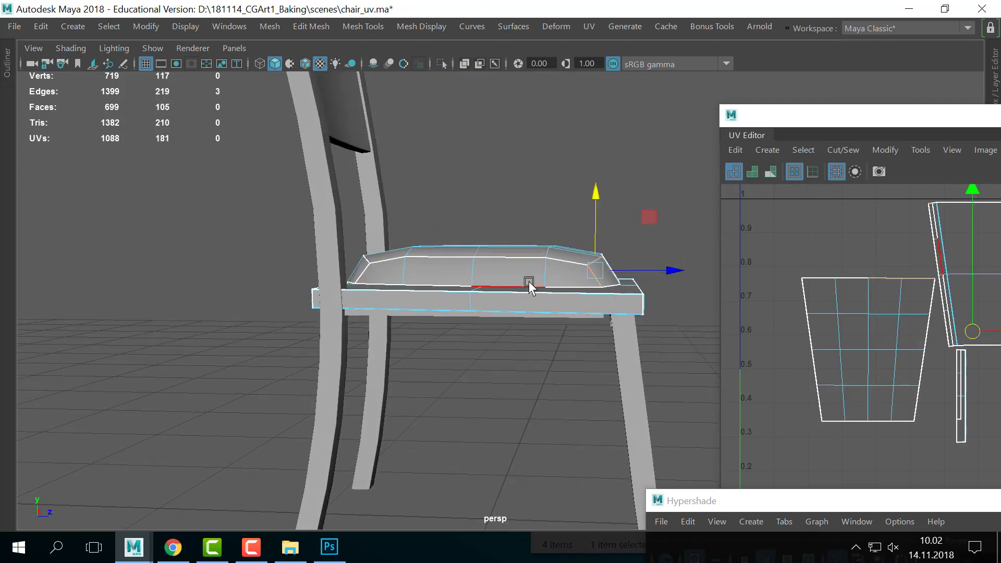
{"action": "double_click", "coordinate": [529, 282]}
{"action": "left_click_drag", "start_coordinate": [555, 228], "coordinate": [501, 221], "text": "alt"}
{"action": "key", "text": "ctrl+z"}
{"action": "key", "text": "ctrl+z"}
{"action": "key", "text": "ctrl+z"}
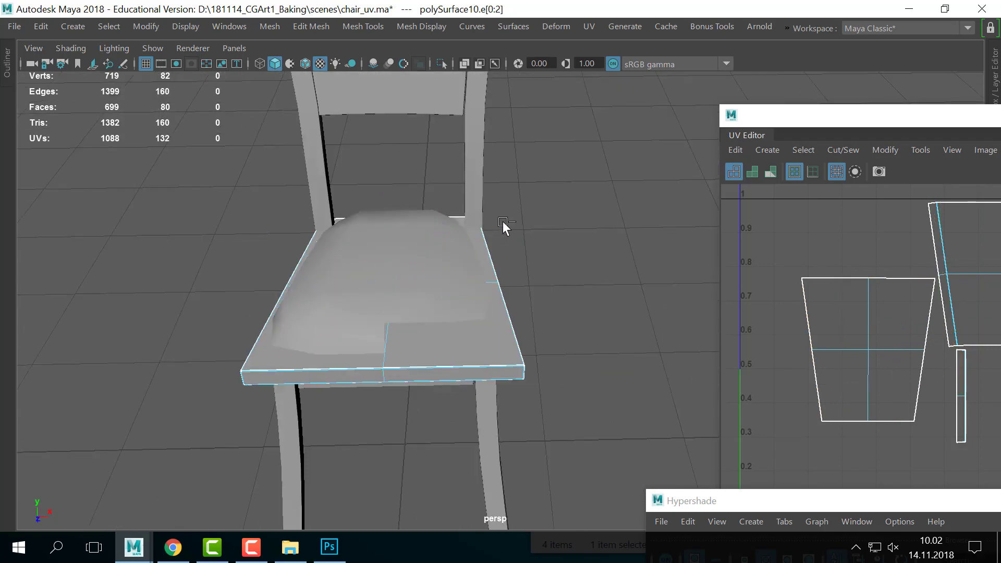
- Undo the cushion edits step by step until the deleted faces are restored
{"action": "left_click_drag", "start_coordinate": [447, 274], "coordinate": [530, 266], "text": "alt"}
{"action": "left_click", "coordinate": [474, 299]}
{"action": "left_click_drag", "start_coordinate": [474, 299], "coordinate": [383, 289], "text": "alt"}
{"action": "left_click", "coordinate": [383, 289]}
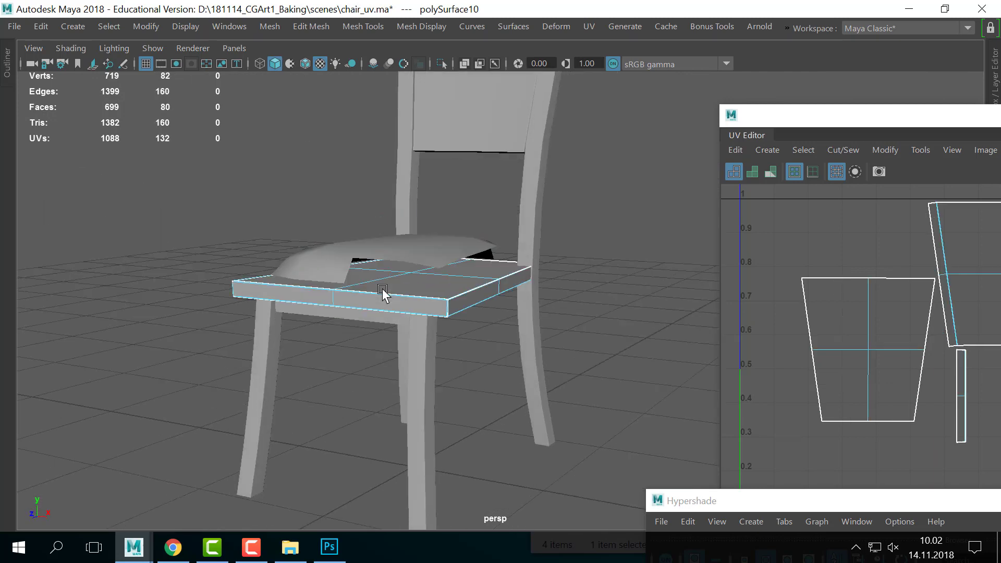
{"action": "key", "text": "ctrl+z"}
{"action": "key", "text": "F9"}
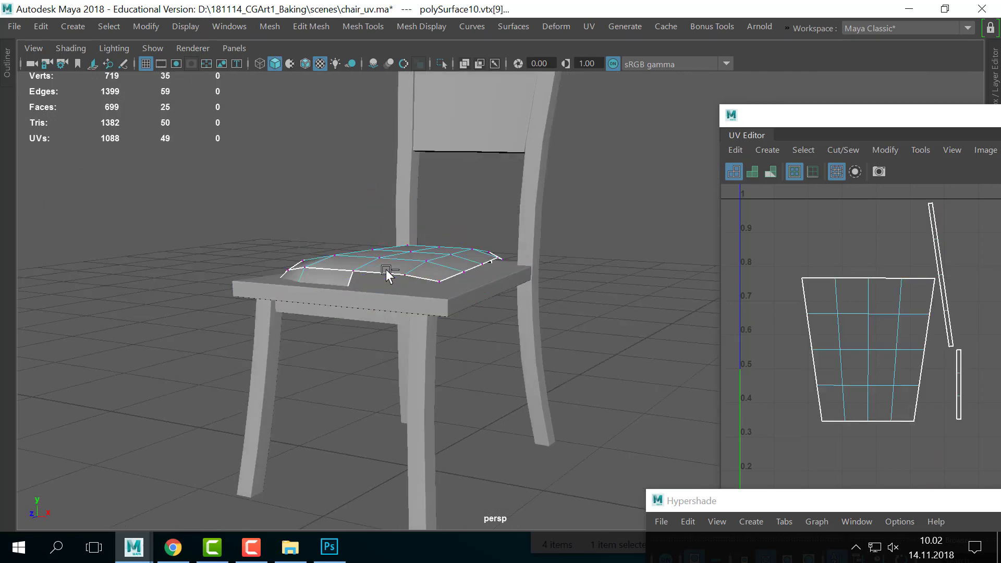
{"action": "key", "text": "ctrl+z"}
{"action": "key", "text": "ctrl+z"}
{"action": "key", "text": "ctrl+z"}
{"action": "key", "text": "ctrl+z"}
{"action": "key", "text": "ctrl+z"}
{"action": "key", "text": "ctrl+z"}
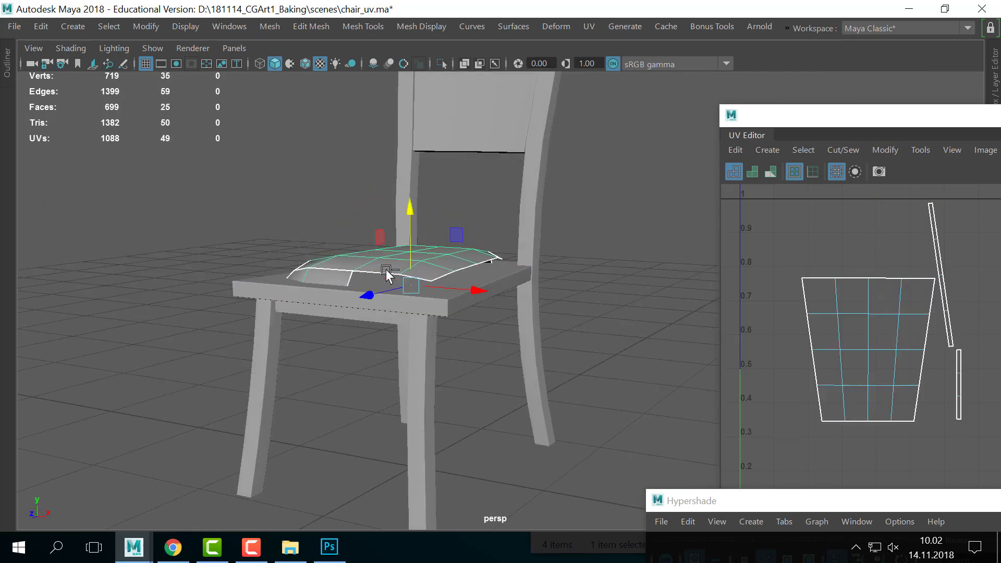
{"action": "key", "text": "ctrl+z"}
{"action": "key", "text": "ctrl+z"}
{"action": "key", "text": "ctrl+z"}
- Restore the full interface with Ctrl+Space and switch to the four-view layout
{"action": "right_click_drag", "start_coordinate": [410, 271], "coordinate": [412, 159]}
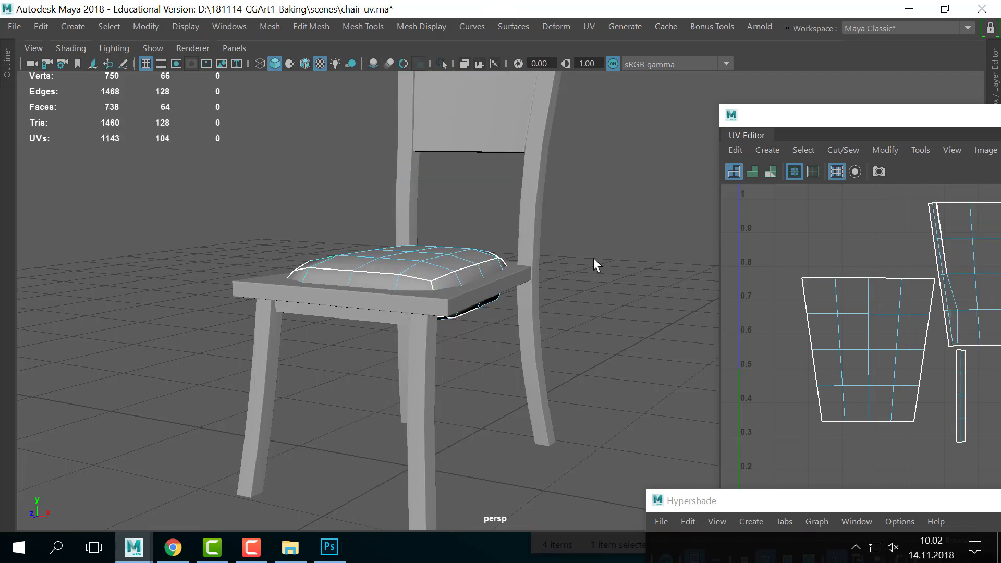
{"action": "key", "text": "ctrl+space"}
{"action": "key", "text": "space"}
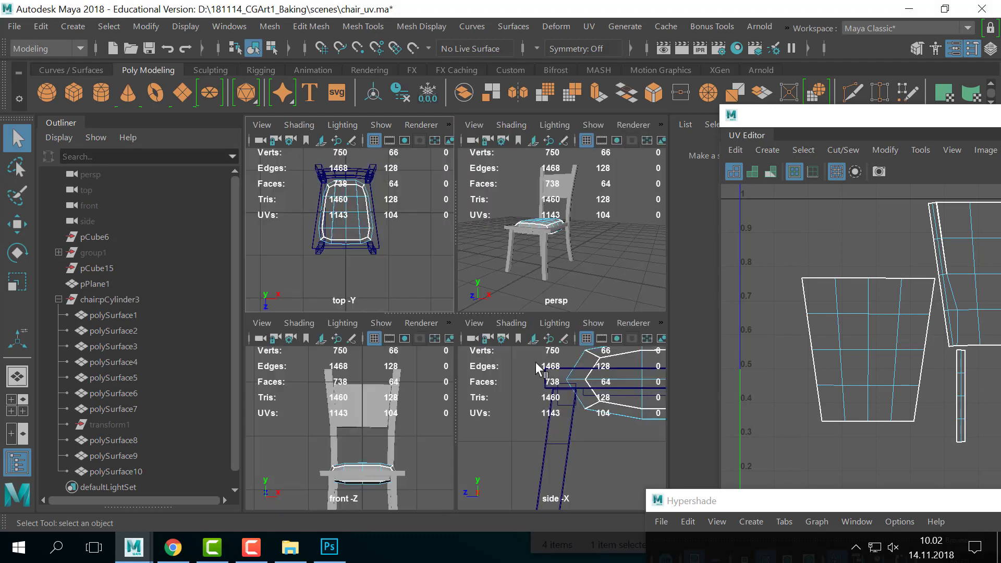
- Delete the cushion's lower faces in the enlarged side view
{"action": "key", "text": "space"}
{"action": "scroll", "coordinate": [437, 338], "scroll_direction": "down", "scroll_amount": 12}
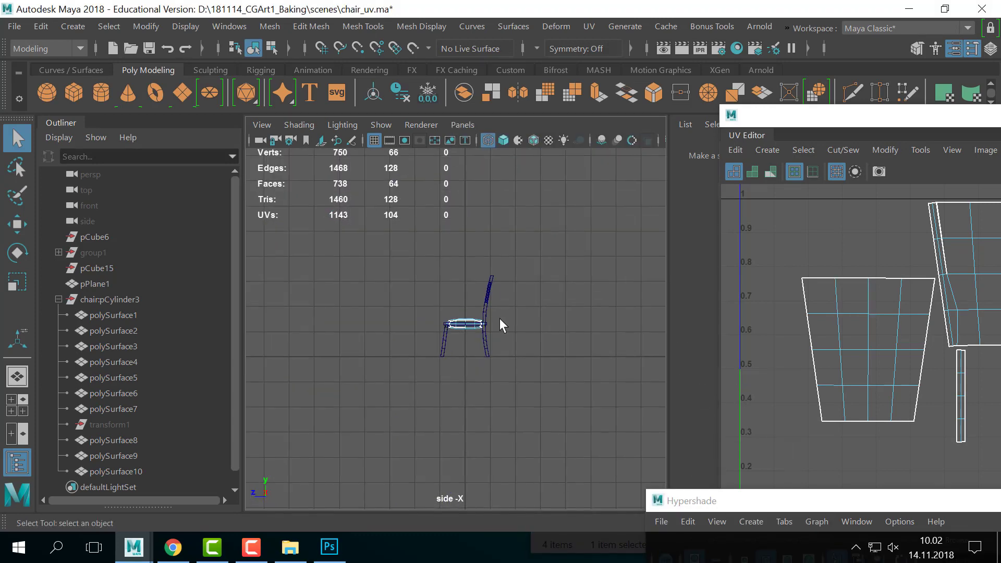
{"action": "right_click_drag", "start_coordinate": [500, 318], "coordinate": [678, 334], "text": "alt"}
{"action": "middle_click_drag", "start_coordinate": [336, 350], "coordinate": [276, 367], "text": "alt"}
{"action": "left_click_drag", "start_coordinate": [282, 372], "coordinate": [628, 328]}
{"action": "key", "text": "Delete"}
- Isolate the cushion alone in the full-size perspective view
{"action": "key", "text": "space"}
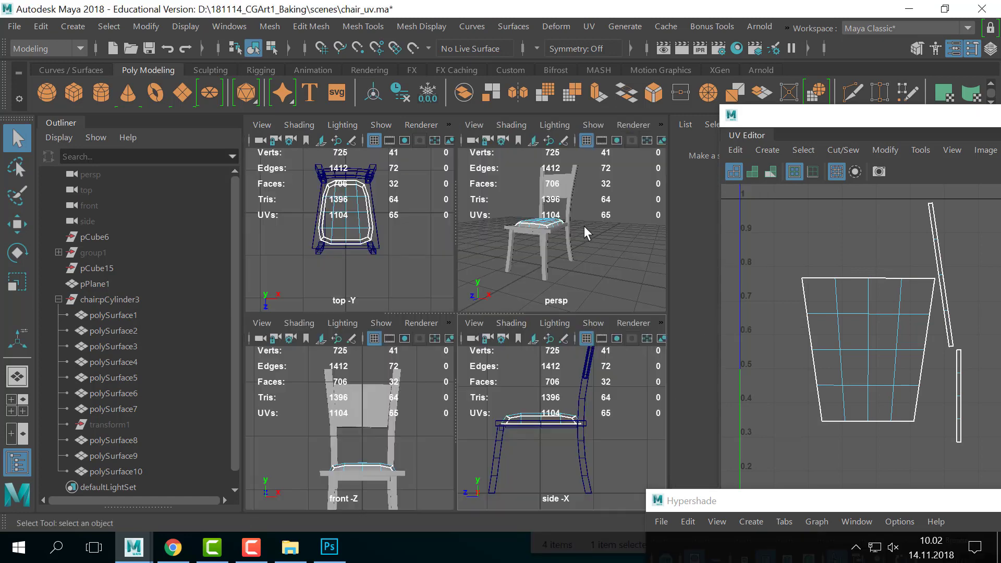
{"action": "key", "text": "space"}
{"action": "left_click_drag", "start_coordinate": [533, 311], "coordinate": [406, 289], "text": "alt"}
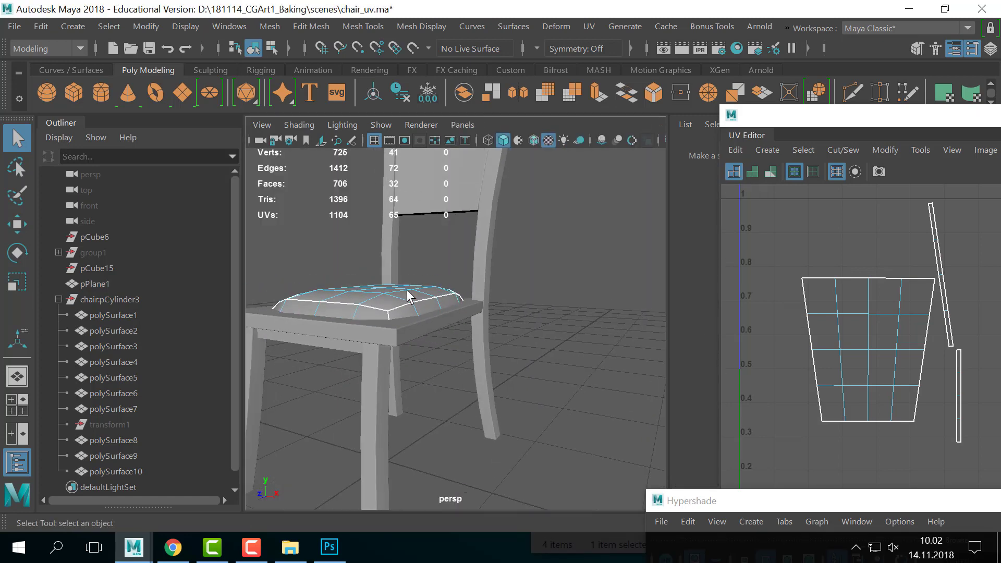
{"action": "right_click_drag", "start_coordinate": [407, 290], "coordinate": [468, 74]}
{"action": "right_click_drag", "start_coordinate": [361, 294], "coordinate": [376, 92]}
{"action": "key", "text": "ctrl+1"}
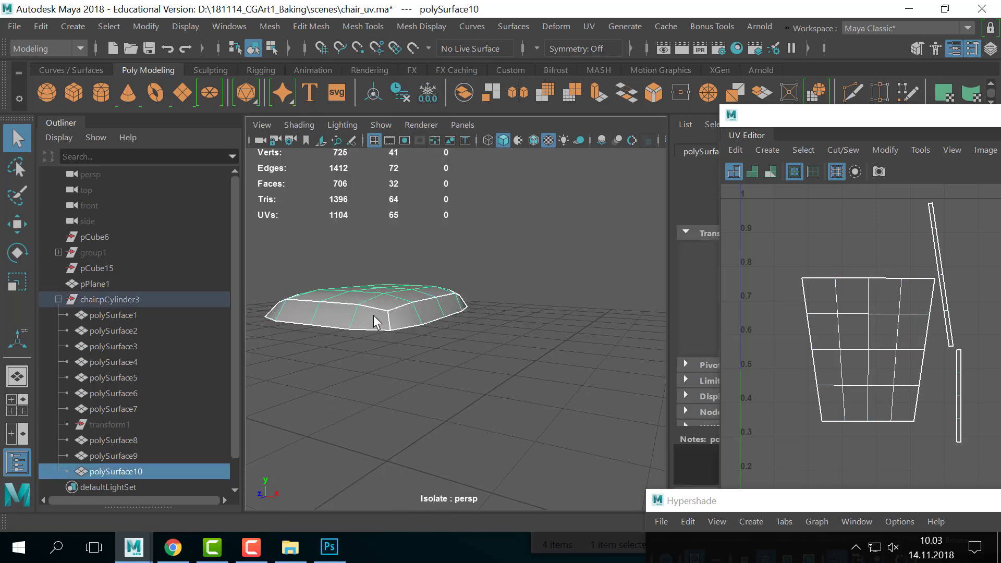
- Extrude the cushion's open bottom border edge loop and pull the new rim downward
{"action": "left_click_drag", "start_coordinate": [372, 312], "coordinate": [427, 301], "text": "alt"}
{"action": "right_click_drag", "start_coordinate": [427, 300], "coordinate": [440, 80]}
{"action": "left_click_drag", "start_coordinate": [481, 342], "coordinate": [508, 343], "text": "alt"}
{"action": "double_click", "coordinate": [477, 292]}
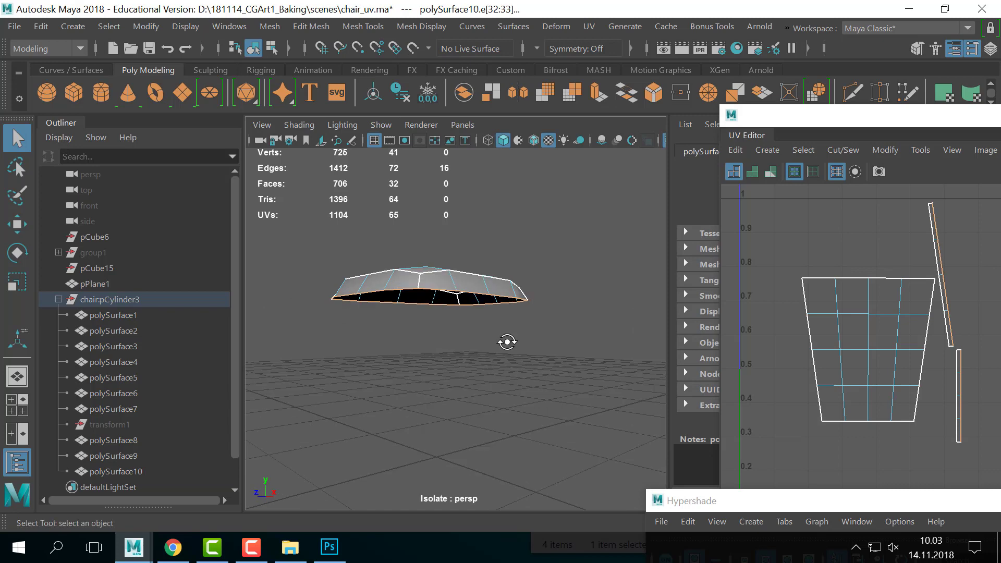
{"action": "key", "text": "ctrl+e"}
{"action": "left_click", "coordinate": [422, 216]}
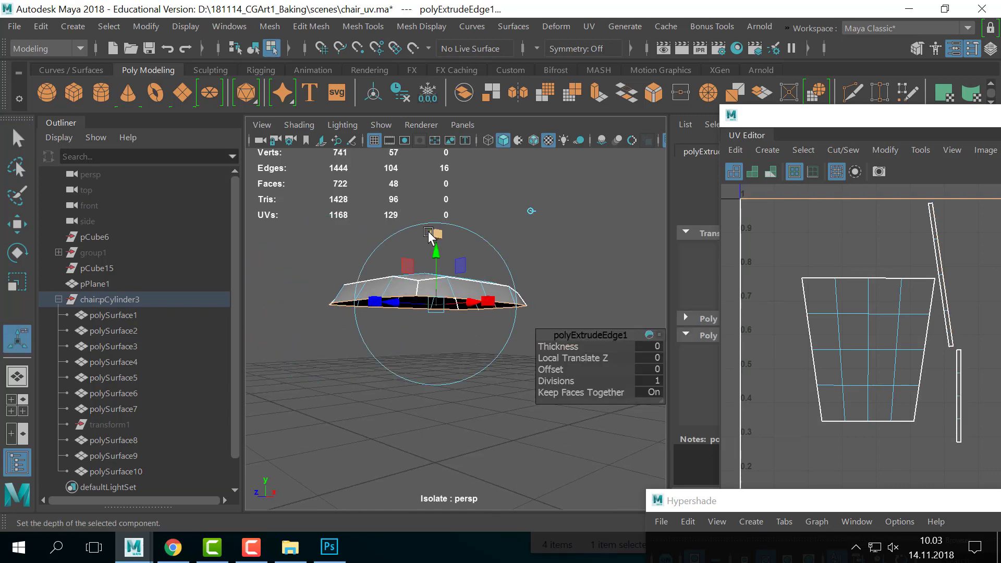
{"action": "left_click_drag", "start_coordinate": [435, 253], "coordinate": [434, 260]}
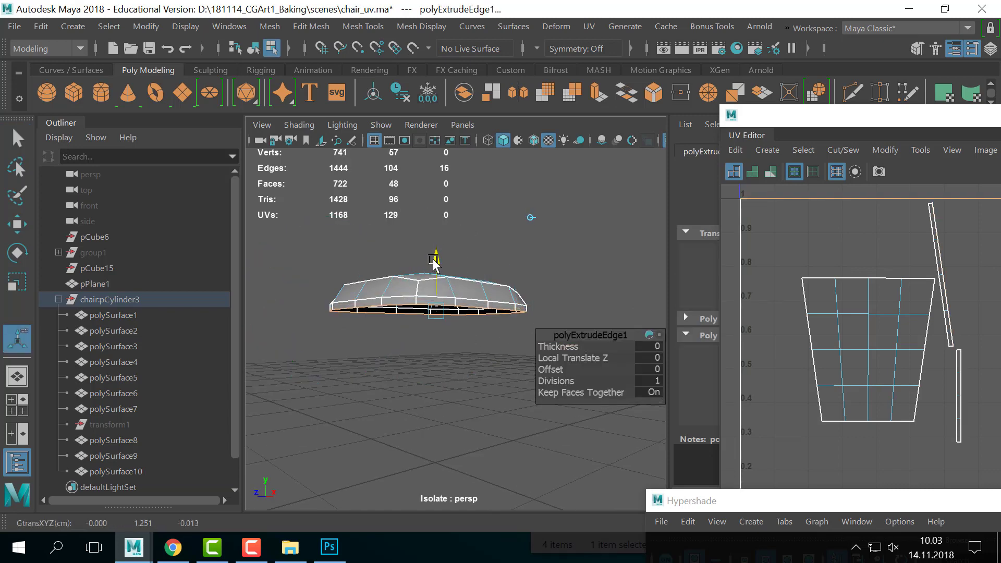
{"action": "key", "text": "q"}
- Show the whole chair again and reselect the seat cushion
{"action": "right_click_drag", "start_coordinate": [459, 311], "coordinate": [520, 91]}
{"action": "left_click", "coordinate": [535, 214]}
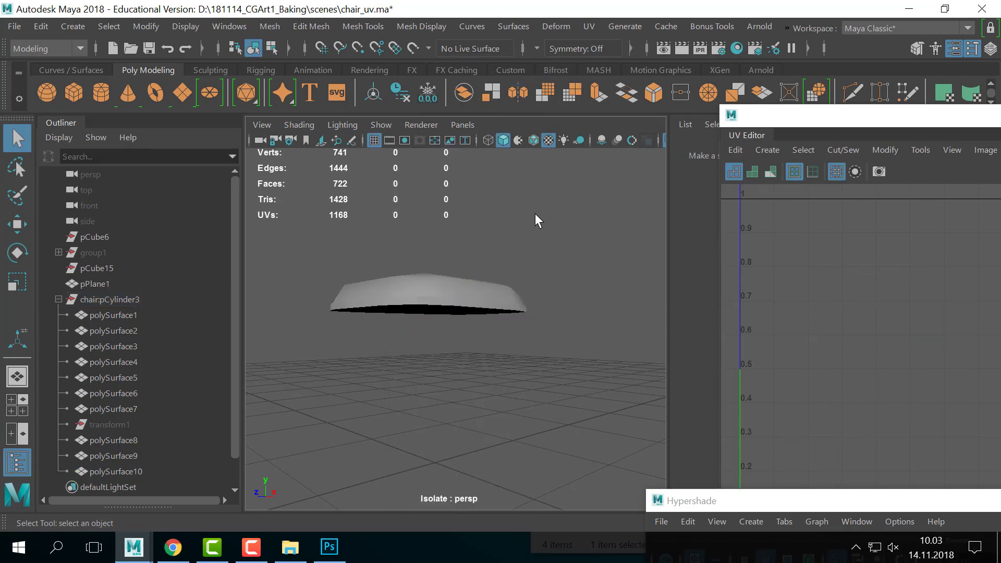
{"action": "key", "text": "ctrl+1"}
{"action": "left_click_drag", "start_coordinate": [472, 293], "coordinate": [527, 333], "text": "alt"}
{"action": "left_click", "coordinate": [483, 286]}
{"action": "right_click_drag", "start_coordinate": [469, 339], "coordinate": [505, 319], "text": "alt"}
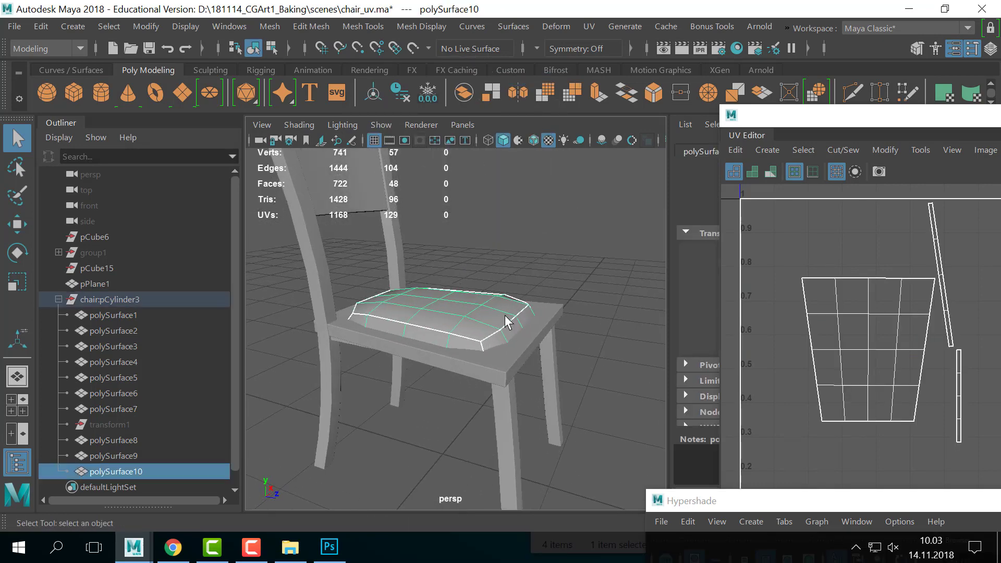
- Scale the cushion taller in Y and lower it back onto the seat
{"action": "key", "text": "r"}
{"action": "left_click_drag", "start_coordinate": [476, 311], "coordinate": [459, 272], "text": "alt"}
{"action": "left_click_drag", "start_coordinate": [441, 207], "coordinate": [442, 235]}
{"action": "key", "text": "w"}
{"action": "left_click_drag", "start_coordinate": [452, 250], "coordinate": [454, 268], "text": "alt"}
{"action": "right_click_drag", "start_coordinate": [454, 268], "coordinate": [523, 294], "text": "alt"}
- Apply Mesh > Smooth to the cushion at 1 division and reselect it
{"action": "scroll", "coordinate": [524, 296], "scroll_direction": "down", "scroll_amount": 5}
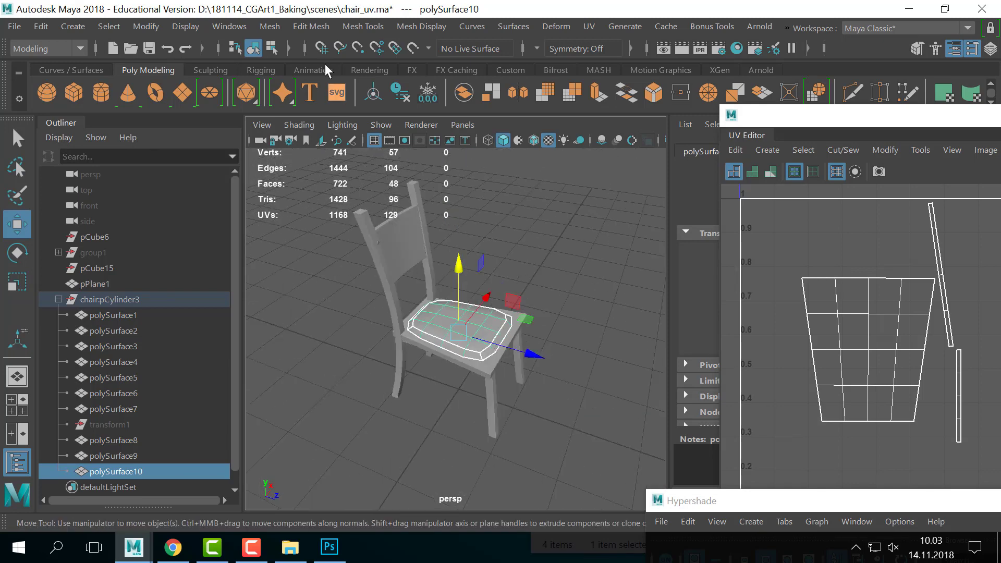
{"action": "left_click", "coordinate": [270, 26]}
{"action": "left_click", "coordinate": [309, 180]}
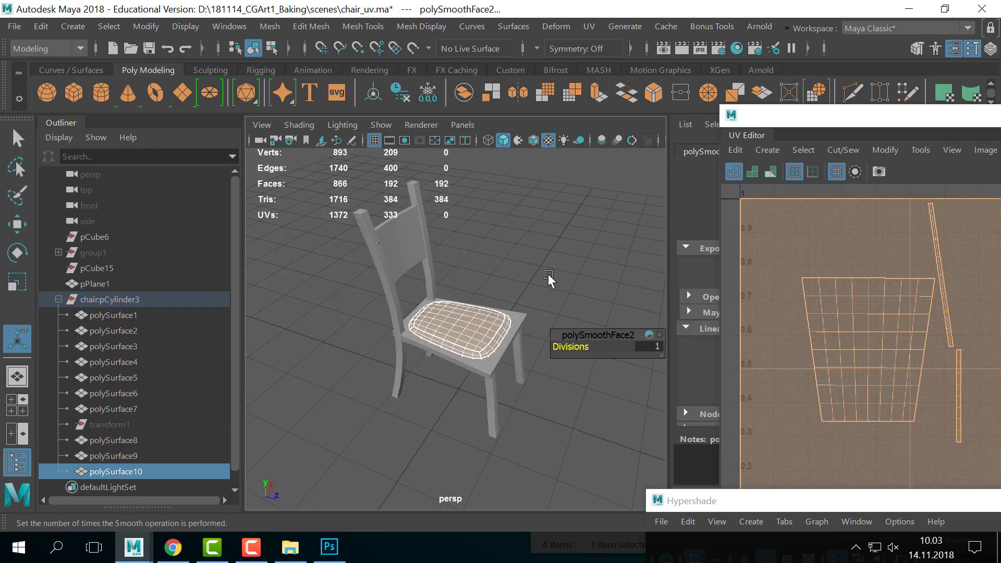
{"action": "left_click", "coordinate": [607, 317]}
{"action": "key", "text": "t"}
{"action": "key", "text": "["}
{"action": "key", "text": "["}
{"action": "key", "text": "["}
{"action": "left_click", "coordinate": [496, 368]}
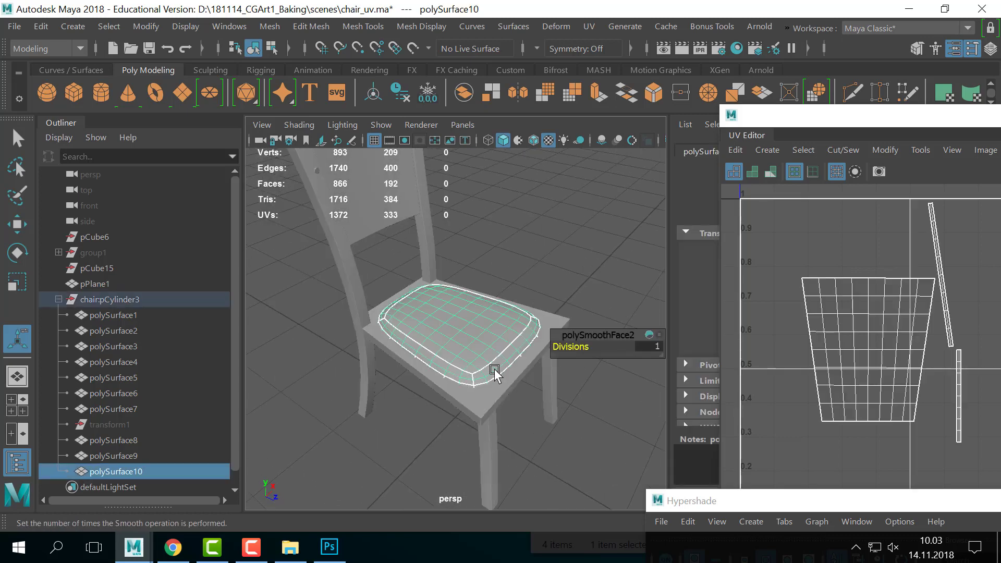
- Expand the viewport to full screen with the UV layout window moved aside, in face selection
{"action": "key", "text": "ctrl+space"}
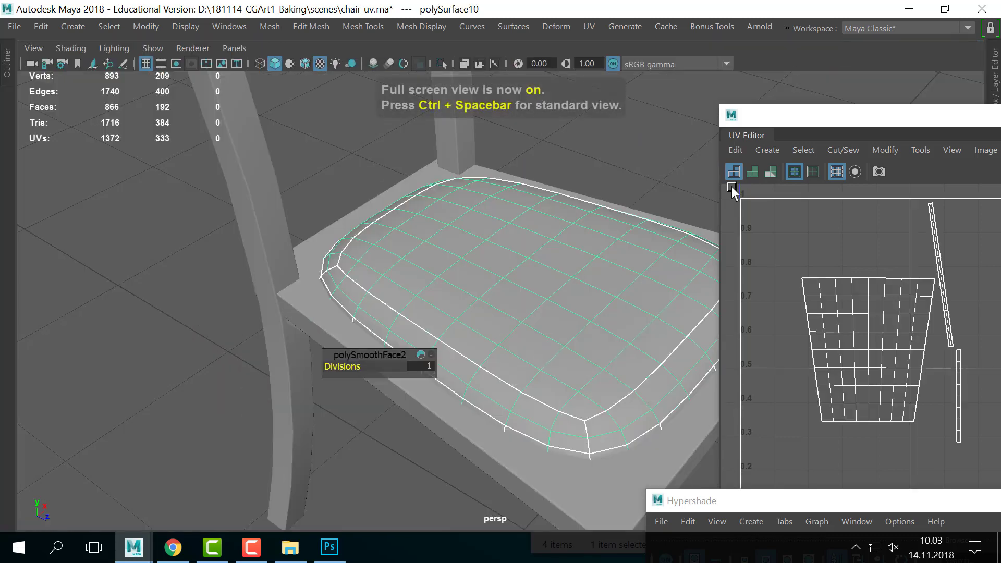
{"action": "left_click_drag", "start_coordinate": [796, 124], "coordinate": [972, 198]}
{"action": "left_click_drag", "start_coordinate": [650, 277], "coordinate": [595, 297], "text": "alt"}
{"action": "mouse_move", "coordinate": [455, 299]}
{"action": "right_mouse_down"}
{"action": "mouse_move", "coordinate": [446, 159]}
{"action": "mouse_move", "coordinate": [440, 300]}
{"action": "right_mouse_up"}
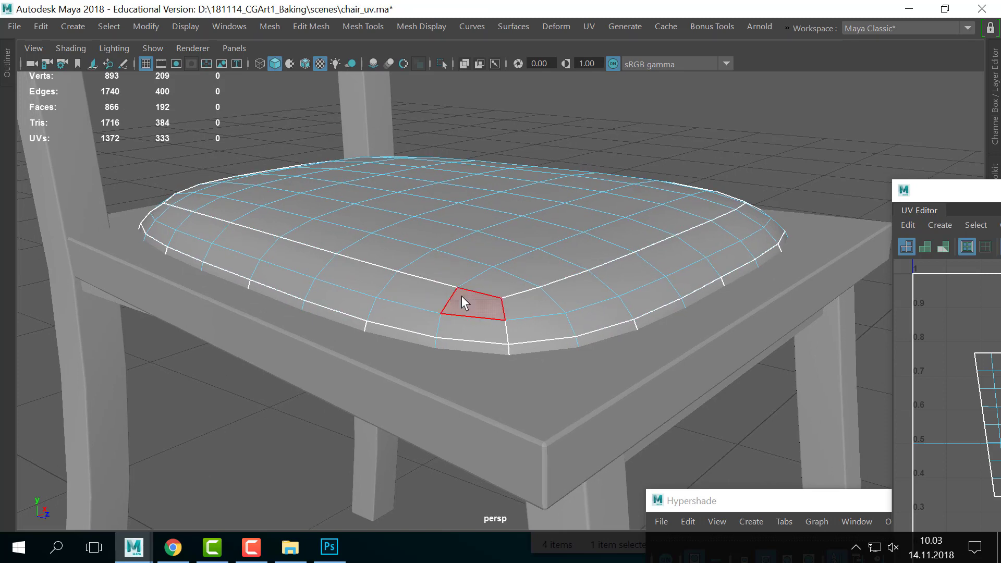
- Extrude the ring of cushion side faces and pull them outward
{"action": "left_click", "coordinate": [481, 346]}
{"action": "double_click", "coordinate": [481, 346]}
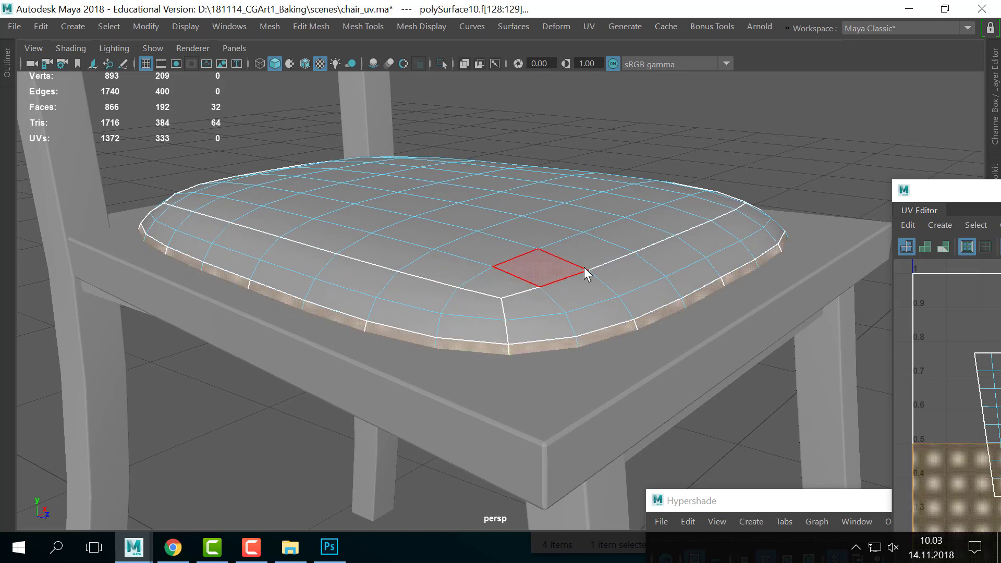
{"action": "key", "text": "ctrl+e"}
{"action": "middle_click_drag", "start_coordinate": [598, 273], "coordinate": [582, 284], "text": "alt"}
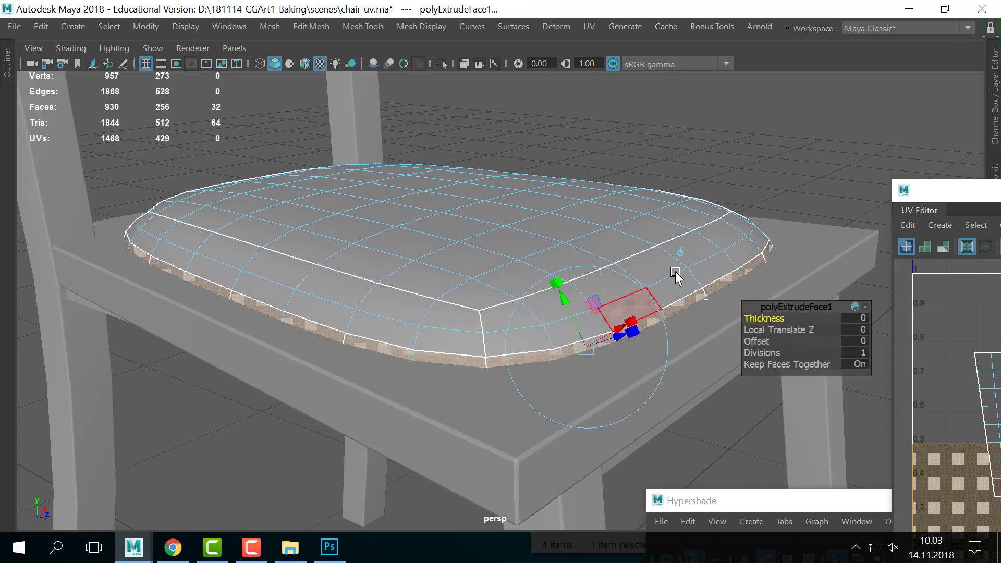
{"action": "right_click_drag", "start_coordinate": [645, 280], "coordinate": [647, 288], "text": "alt"}
{"action": "middle_click_drag", "start_coordinate": [648, 289], "coordinate": [619, 315], "text": "alt"}
{"action": "left_click_drag", "start_coordinate": [578, 363], "coordinate": [581, 363]}
- Turn on smooth preview (3) and select the seat cushion from a top-down angle
{"action": "right_click_drag", "start_coordinate": [407, 117], "coordinate": [448, 191]}
{"action": "key", "text": "3"}
{"action": "left_click", "coordinate": [620, 156]}
{"action": "left_click_drag", "start_coordinate": [434, 312], "coordinate": [488, 296]}
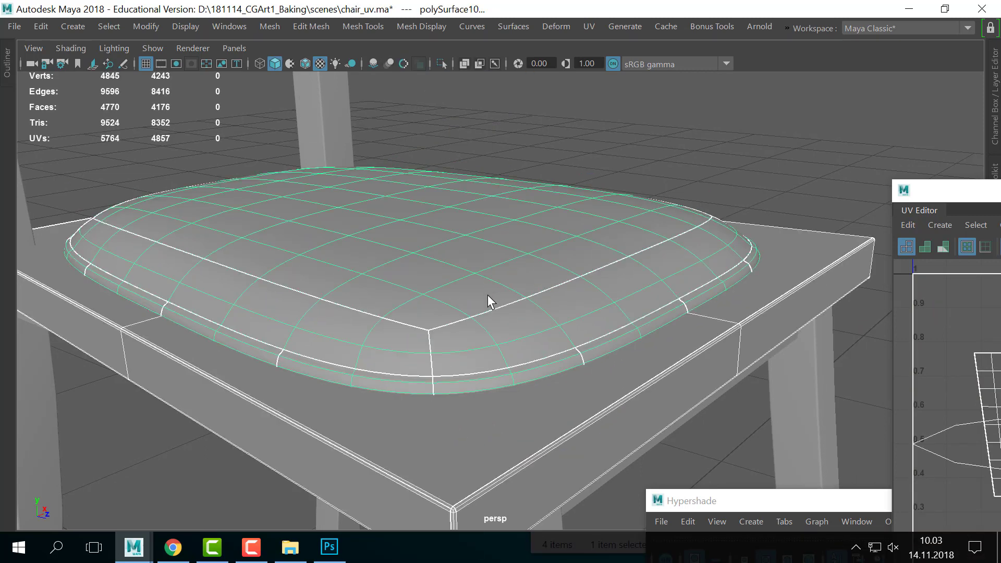
{"action": "left_click", "coordinate": [726, 87]}
{"action": "left_click_drag", "start_coordinate": [682, 221], "coordinate": [411, 343], "text": "alt"}
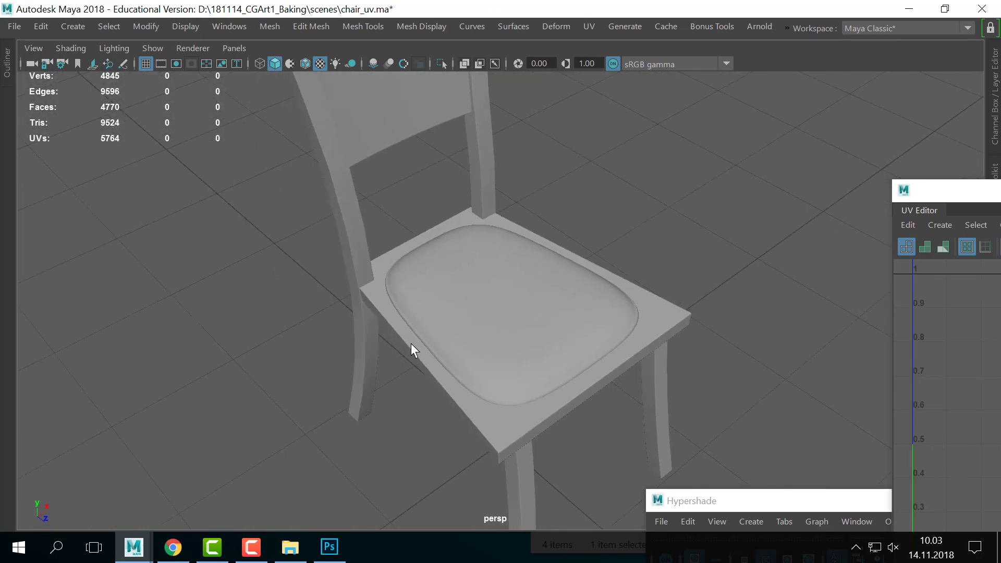
{"action": "left_click", "coordinate": [412, 343]}
{"action": "scroll", "coordinate": [609, 303], "scroll_direction": "up", "scroll_amount": 3}
{"action": "left_click_drag", "start_coordinate": [608, 303], "coordinate": [594, 305], "text": "alt"}
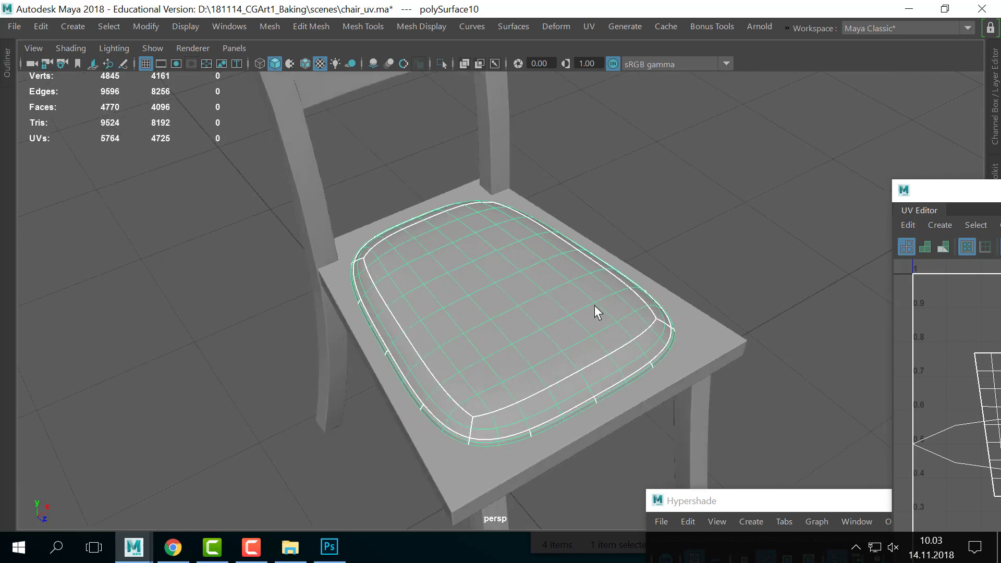
- Extrude six cushion top faces twice, pushing them down as button dimples
{"action": "right_click_drag", "start_coordinate": [520, 214], "coordinate": [459, 255]}
{"action": "left_click", "coordinate": [426, 270]}
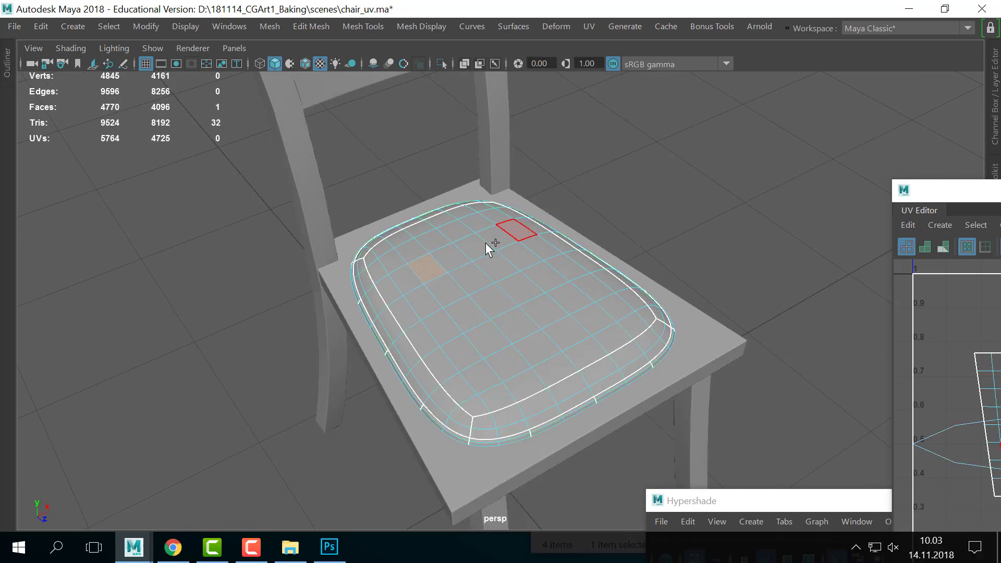
{"action": "left_click", "coordinate": [496, 238], "text": "shift"}
{"action": "left_click", "coordinate": [539, 287], "text": "shift"}
{"action": "left_click", "coordinate": [467, 313], "text": "shift"}
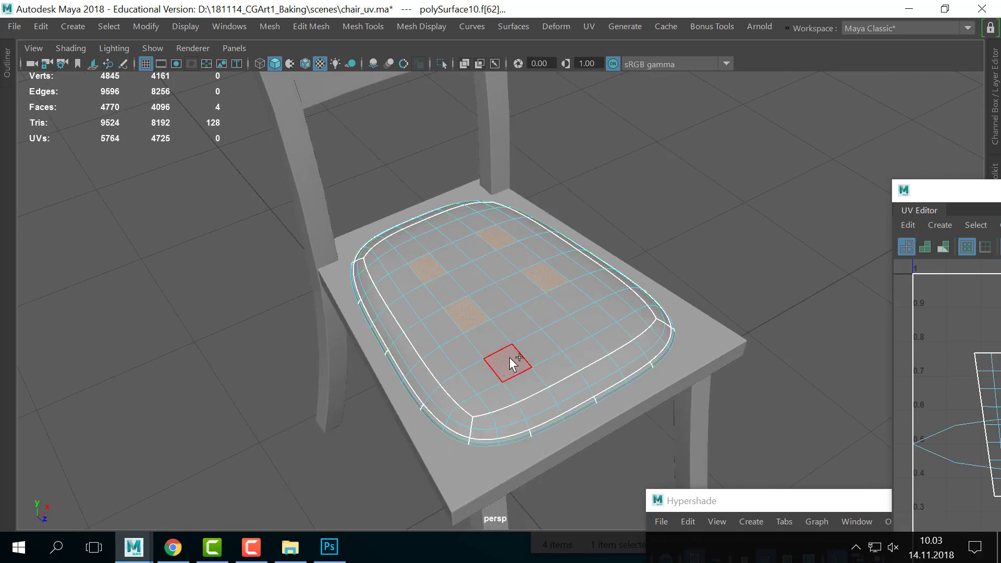
{"action": "left_click", "coordinate": [509, 358], "text": "shift"}
{"action": "left_click", "coordinate": [591, 317], "text": "shift"}
{"action": "key", "text": "ctrl+e"}
{"action": "left_click", "coordinate": [513, 342]}
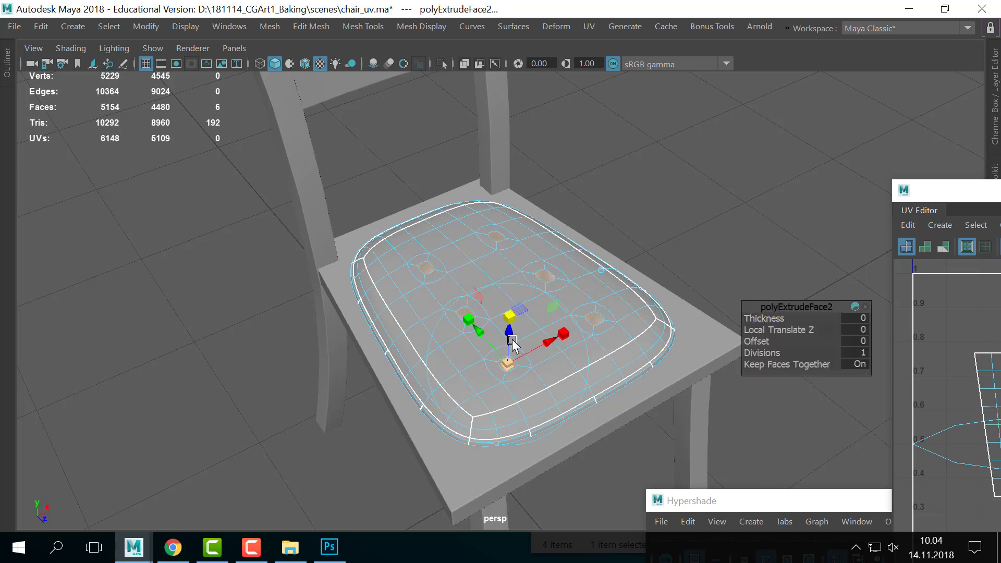
{"action": "key", "text": "ctrl+e"}
{"action": "left_click_drag", "start_coordinate": [510, 334], "coordinate": [510, 338]}
- Undo both button-dimple extrusions
{"action": "right_click_drag", "start_coordinate": [523, 263], "coordinate": [595, 81]}
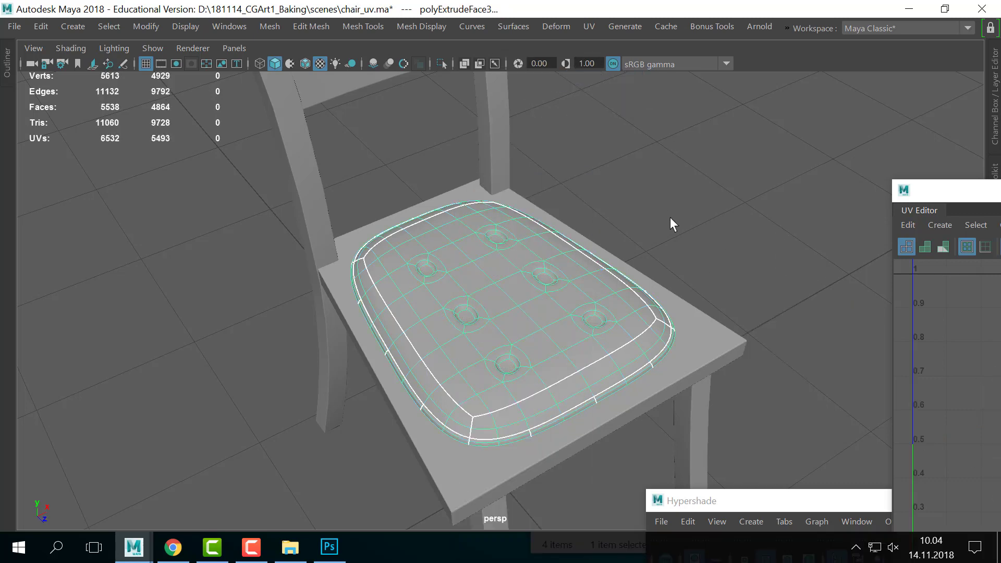
{"action": "right_click_drag", "start_coordinate": [670, 217], "coordinate": [548, 268], "text": "alt"}
{"action": "key", "text": "ctrl+z"}
{"action": "key", "text": "ctrl+z"}
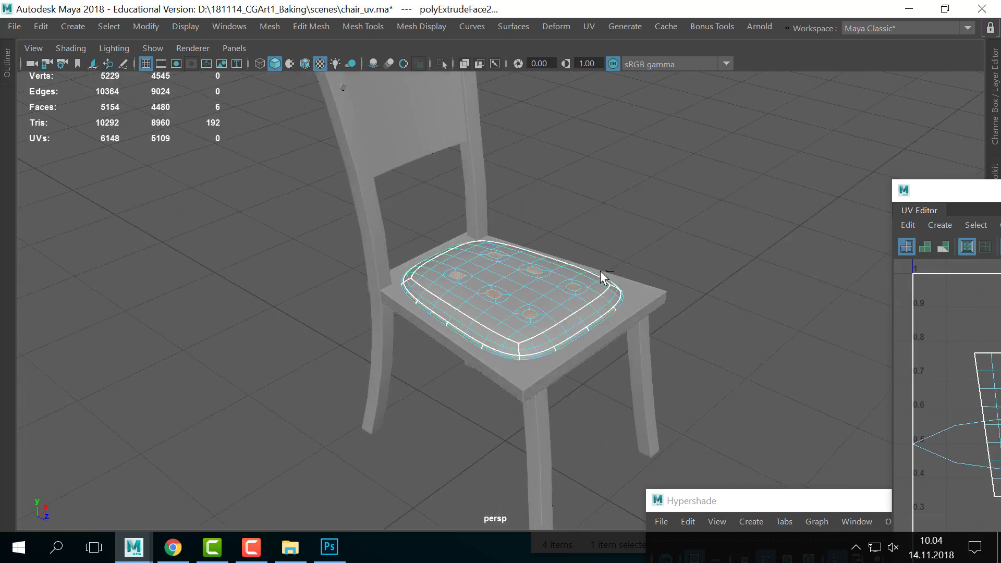
{"action": "key", "text": "ctrl+z"}
- Select the seat cushion and snap the UV Editor to the right half of the screen
{"action": "right_click_drag", "start_coordinate": [553, 107], "coordinate": [637, 65]}
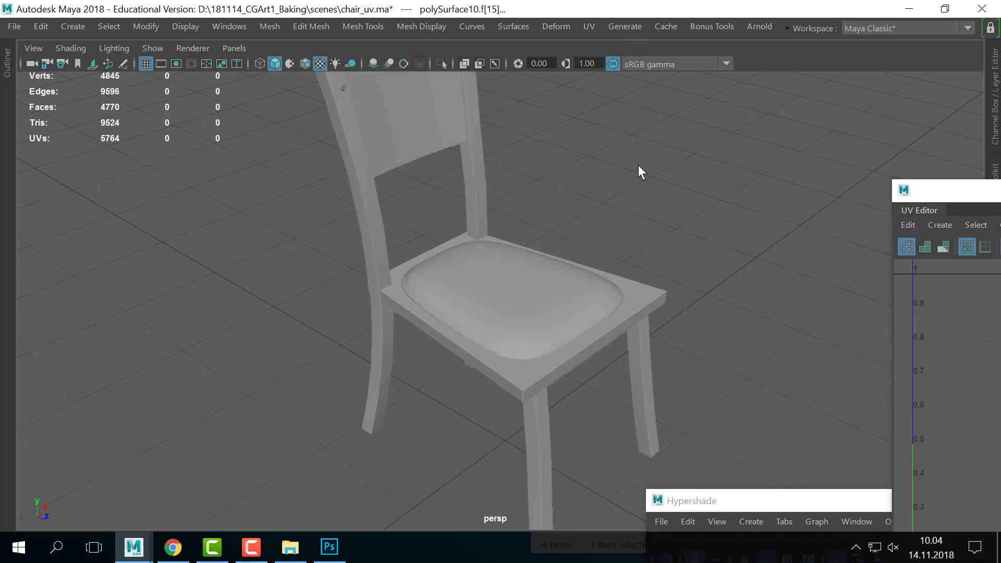
{"action": "left_click_drag", "start_coordinate": [640, 165], "coordinate": [464, 248], "text": "alt"}
{"action": "right_click_drag", "start_coordinate": [464, 248], "coordinate": [599, 299], "text": "alt"}
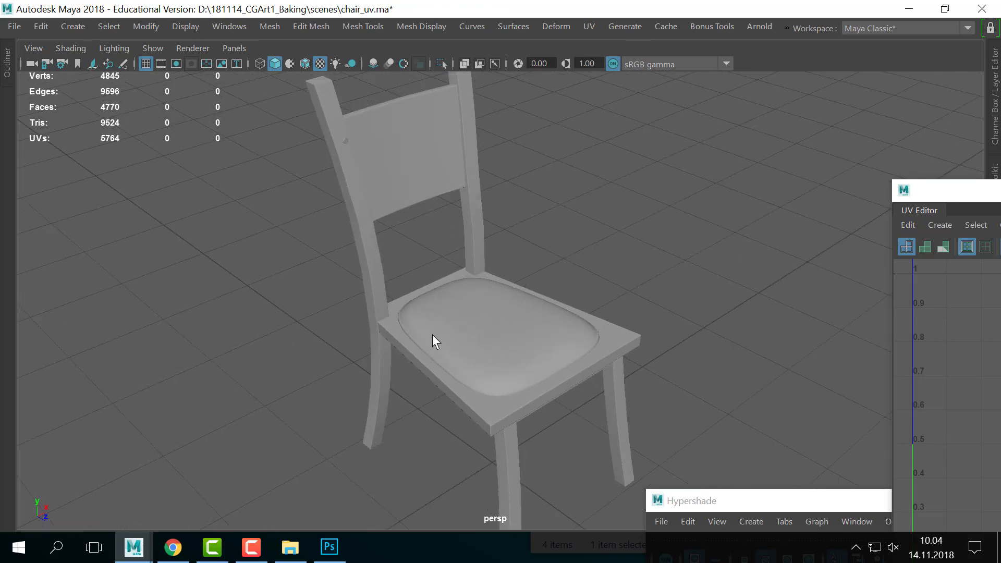
{"action": "right_click_drag", "start_coordinate": [433, 334], "coordinate": [669, 327], "text": "alt"}
{"action": "left_click_drag", "start_coordinate": [669, 328], "coordinate": [507, 364], "text": "alt"}
{"action": "left_click", "coordinate": [507, 364]}
{"action": "left_click", "coordinate": [704, 314]}
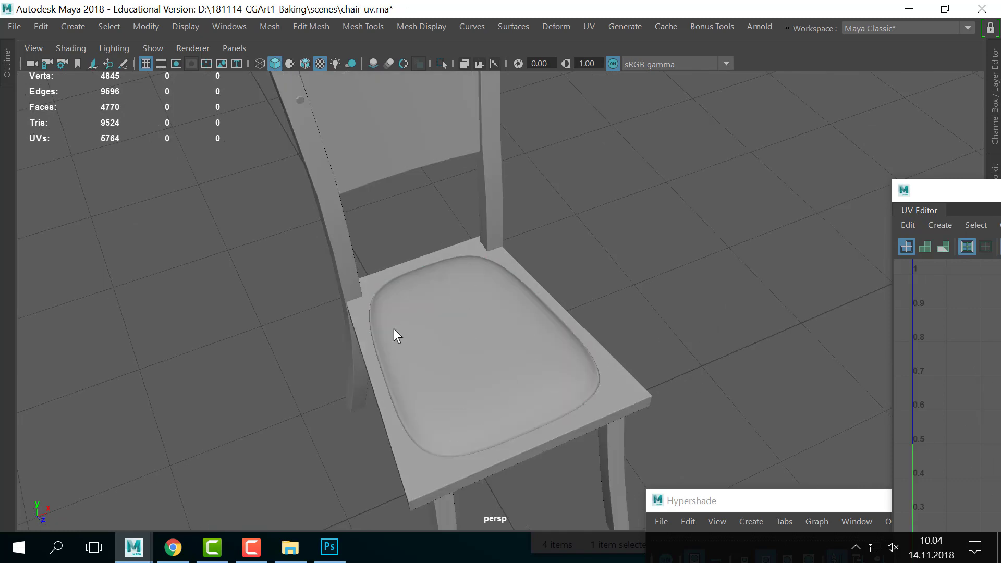
{"action": "left_click", "coordinate": [394, 330]}
{"action": "left_click_drag", "start_coordinate": [907, 196], "coordinate": [631, 76]}
{"action": "key", "text": "super+Right"}
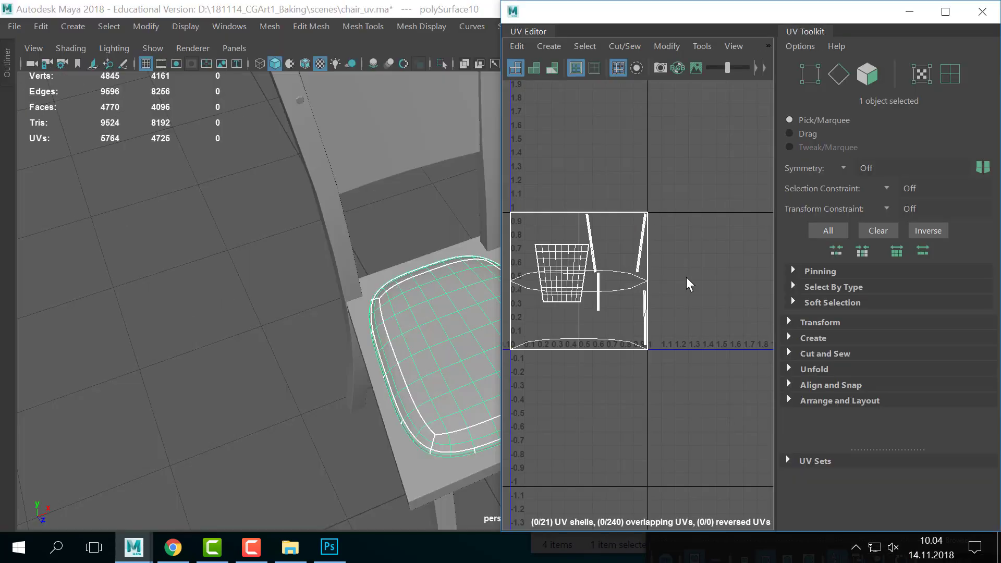
- Shrink the UV Editor to the lower right and restore the full interface panels
{"action": "left_click_drag", "start_coordinate": [616, 12], "coordinate": [933, 198]}
{"action": "left_click", "coordinate": [612, 210]}
{"action": "key", "text": "ctrl+space"}
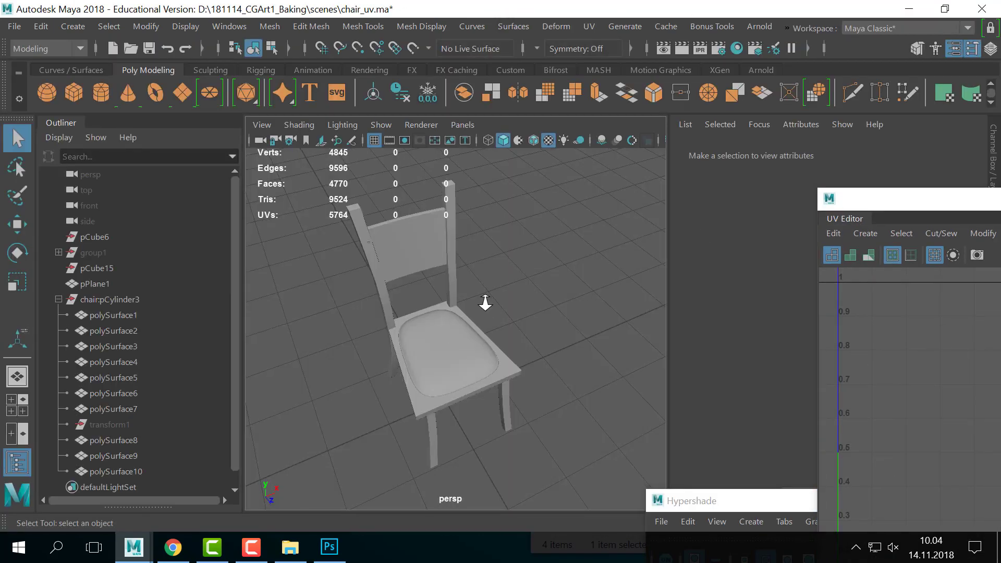
{"action": "scroll", "coordinate": [486, 303], "scroll_direction": "up", "scroll_amount": 3}
{"action": "scroll", "coordinate": [505, 300], "scroll_direction": "down", "scroll_amount": 3}
{"action": "left_click_drag", "start_coordinate": [500, 335], "coordinate": [543, 253], "text": "alt"}
{"action": "scroll", "coordinate": [538, 337], "scroll_direction": "up", "scroll_amount": 3}
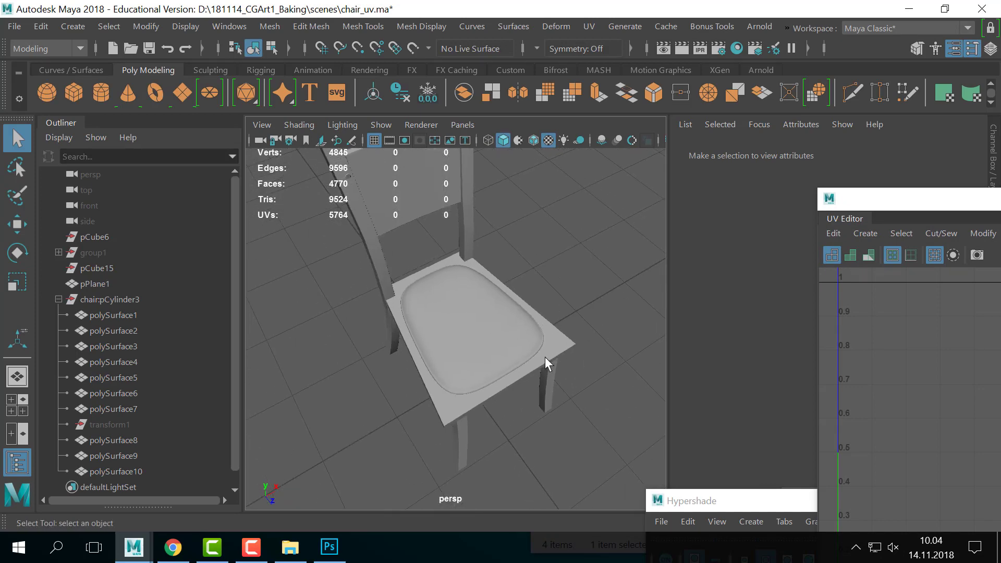
{"action": "scroll", "coordinate": [562, 349], "scroll_direction": "up", "scroll_amount": 2}
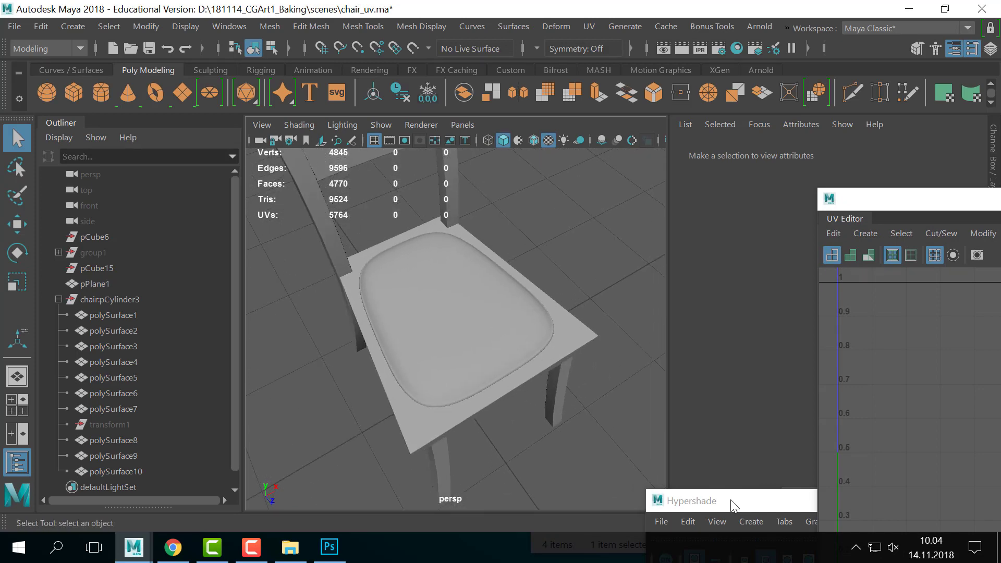
- Bring the Hypershade window up to view its materials, then move it aside
{"action": "left_click_drag", "start_coordinate": [731, 499], "coordinate": [687, 152]}
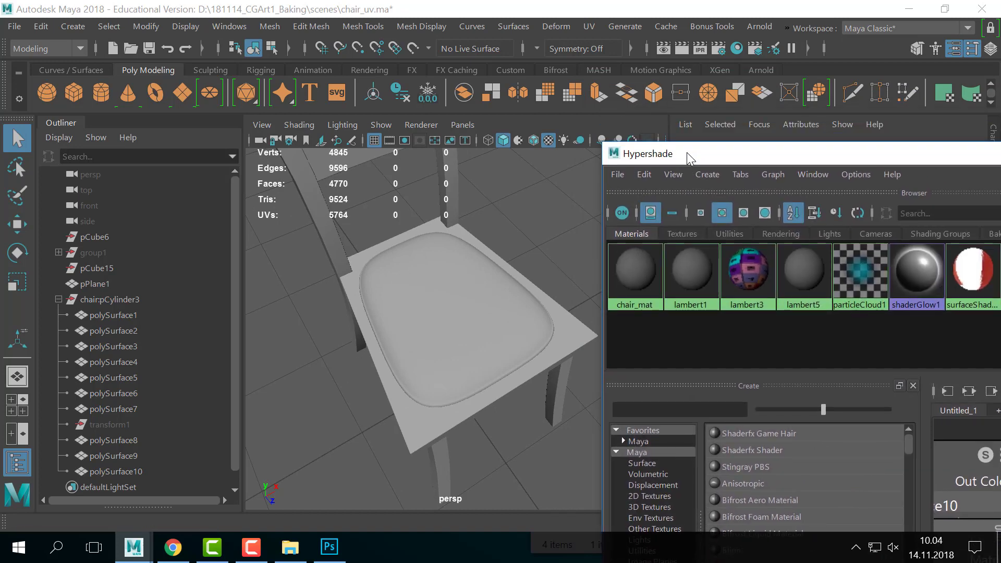
{"action": "scroll", "coordinate": [446, 280], "scroll_direction": "down", "scroll_amount": 3}
{"action": "scroll", "coordinate": [448, 284], "scroll_direction": "up", "scroll_amount": 3}
{"action": "left_click_drag", "start_coordinate": [466, 352], "coordinate": [536, 339], "text": "alt"}
{"action": "scroll", "coordinate": [537, 340], "scroll_direction": "up", "scroll_amount": 3}
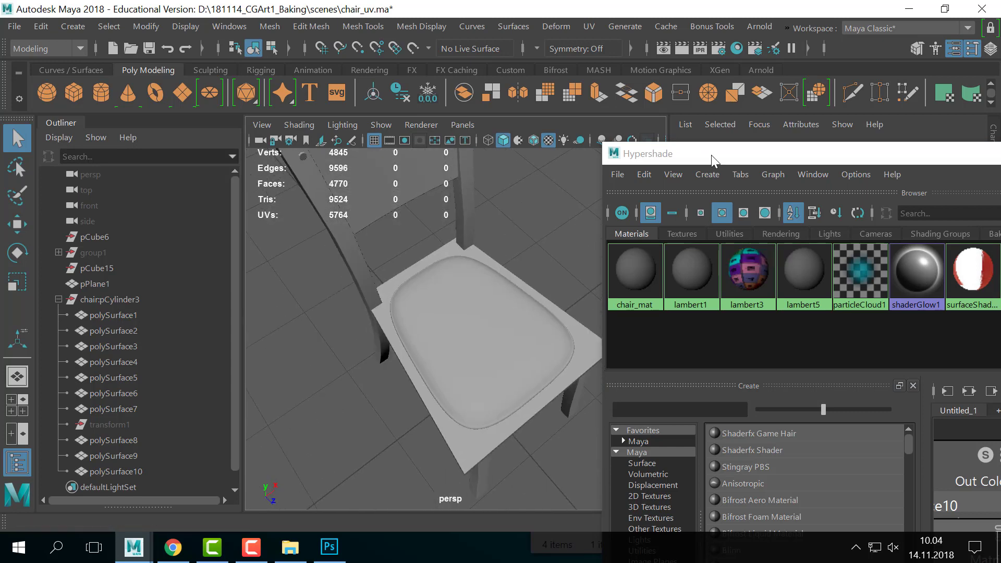
{"action": "left_click_drag", "start_coordinate": [711, 155], "coordinate": [873, 206]}
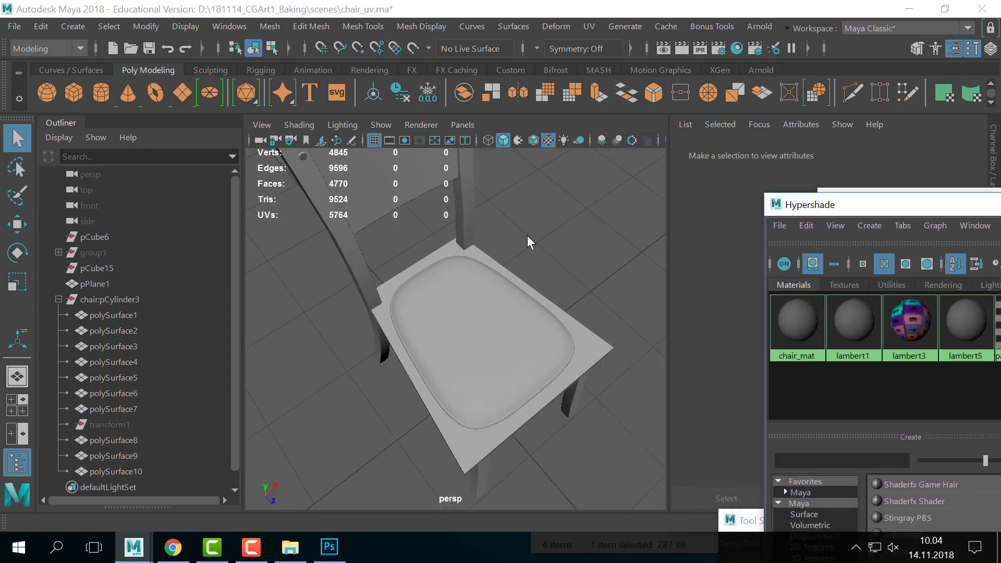
- Save the scene as chair_uv.ma
{"action": "scroll", "coordinate": [598, 282], "scroll_direction": "down", "scroll_amount": 1}
{"action": "left_click", "coordinate": [14, 27]}
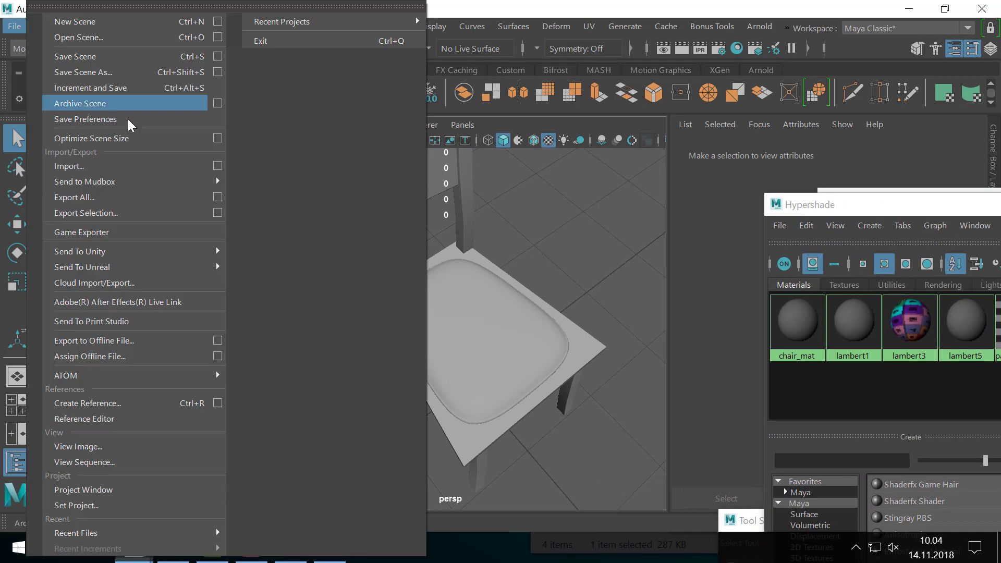
{"action": "left_click", "coordinate": [99, 52]}
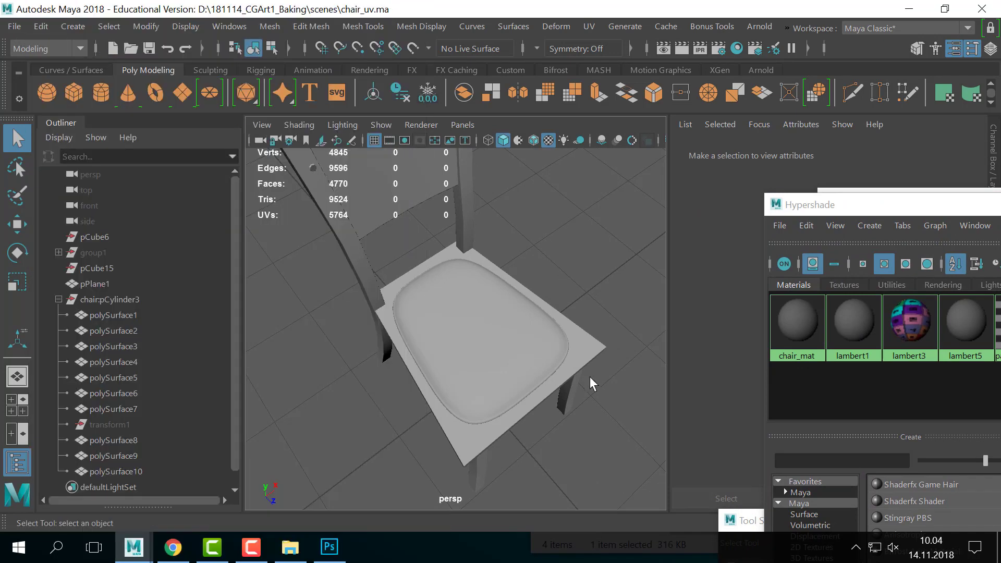
- Switch to the Rendering menu set
{"action": "left_click", "coordinate": [15, 49]}
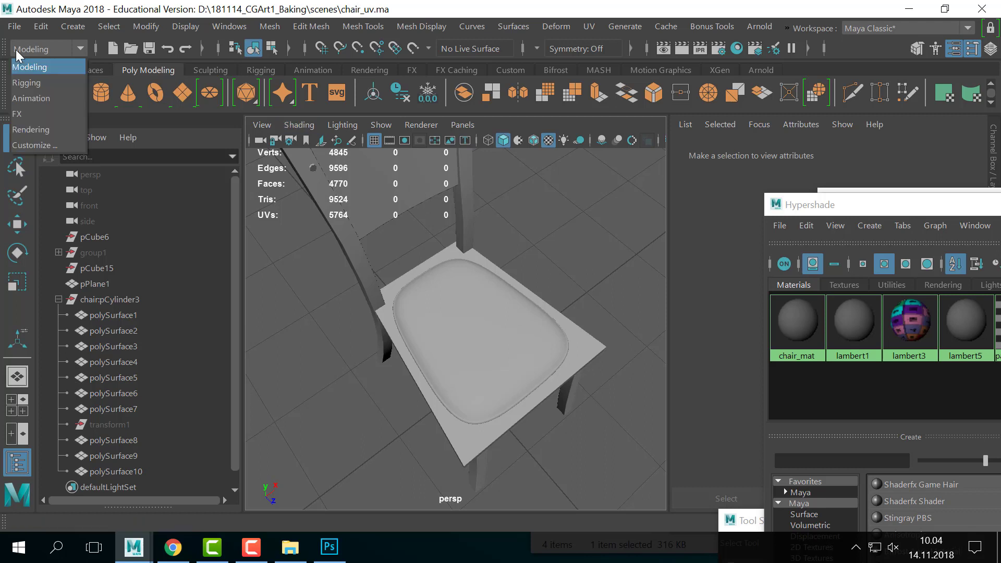
{"action": "left_click", "coordinate": [51, 130]}
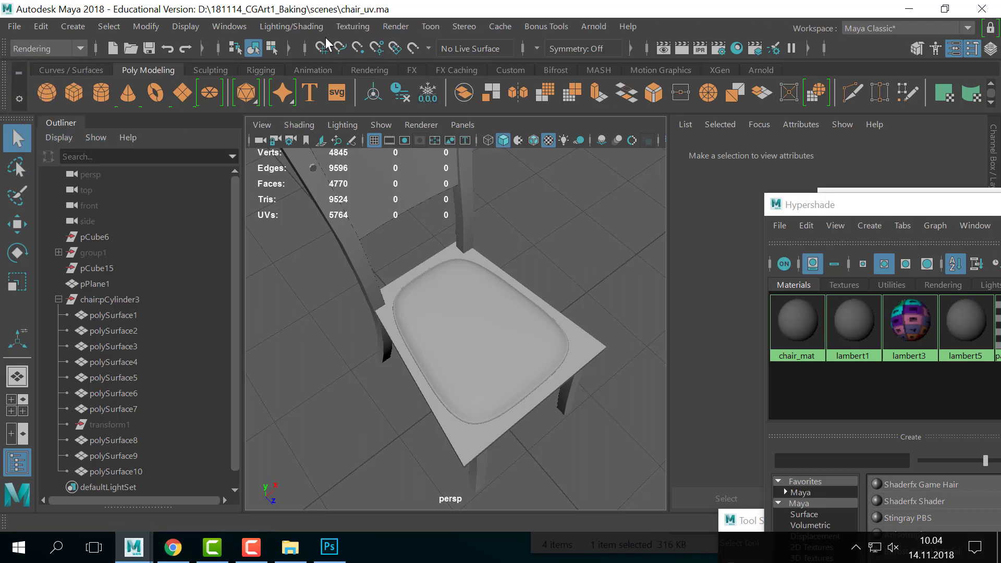
{"action": "left_click", "coordinate": [311, 27]}
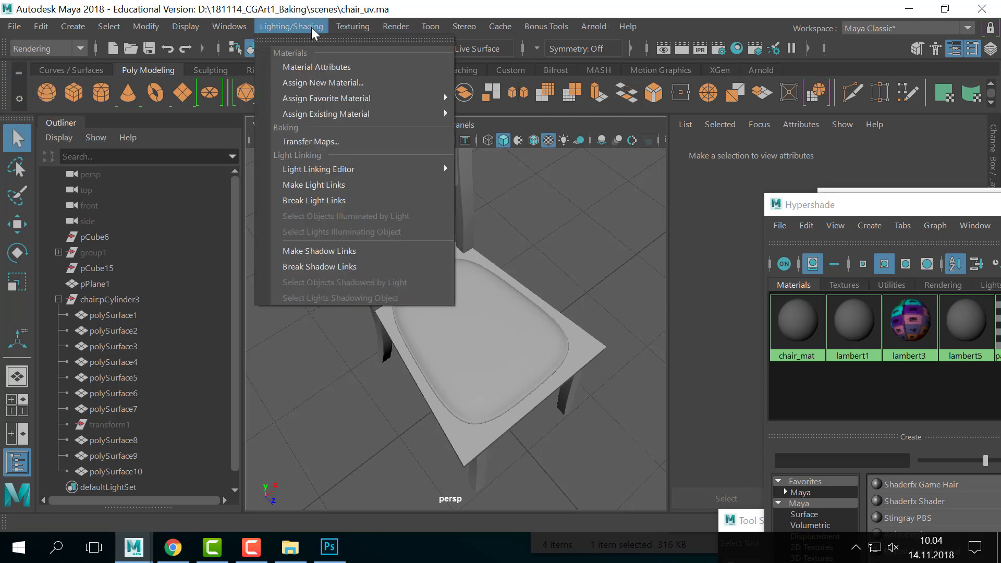
- In Transfer Maps, clear old targets and add the low-poly seat frame as target
{"action": "left_click", "coordinate": [335, 141]}
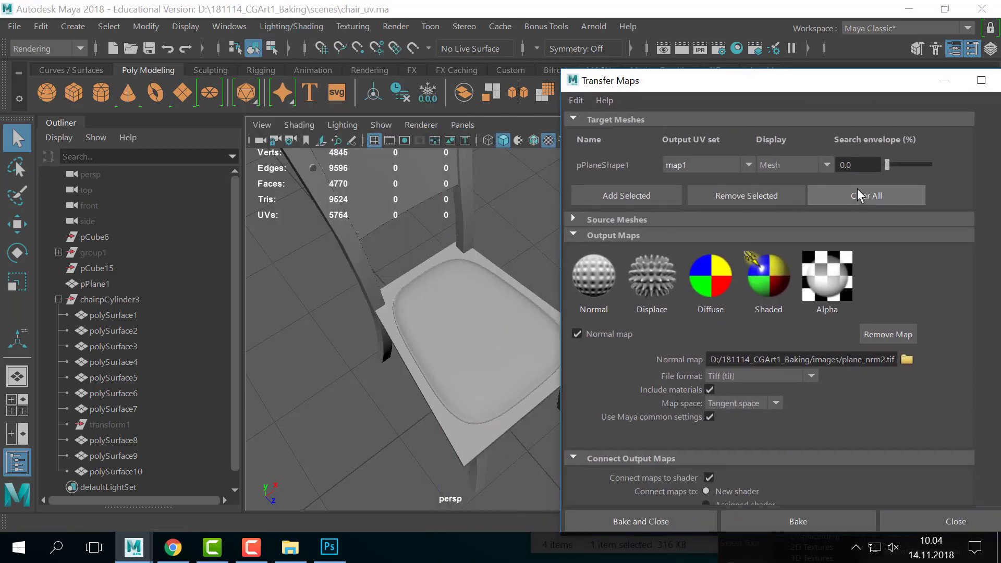
{"action": "left_click", "coordinate": [859, 195]}
{"action": "left_click", "coordinate": [599, 202]}
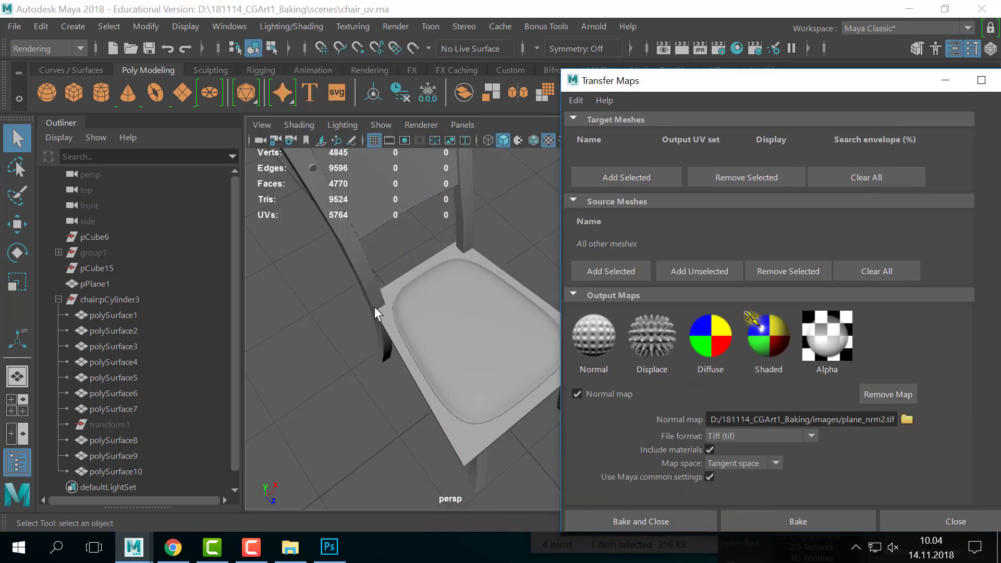
{"action": "left_click", "coordinate": [455, 436]}
{"action": "left_click_drag", "start_coordinate": [456, 438], "coordinate": [428, 342], "text": "alt"}
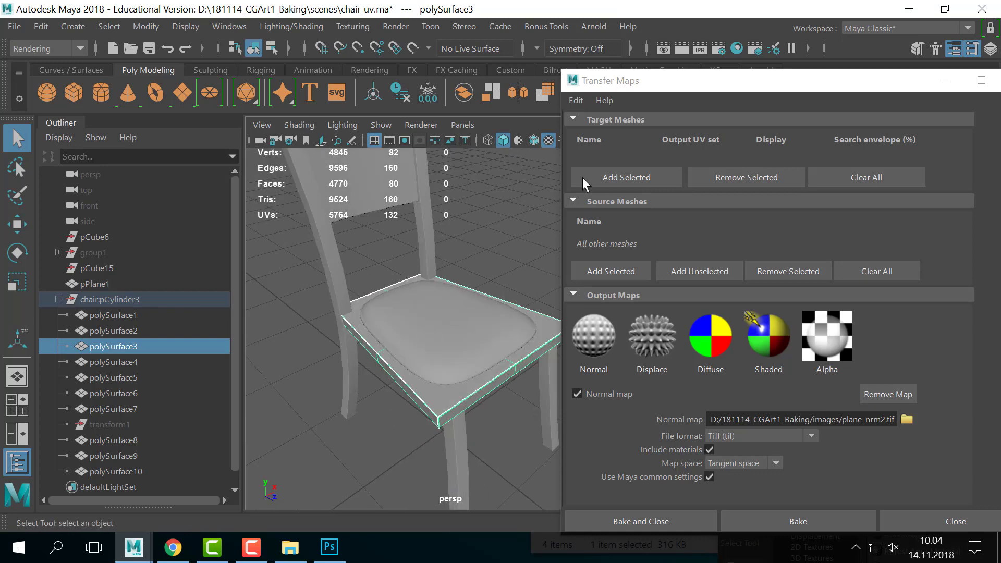
{"action": "left_click", "coordinate": [623, 170]}
- Add the smoothed seat cushion, polySurface10, as the source mesh
{"action": "left_click", "coordinate": [454, 326]}
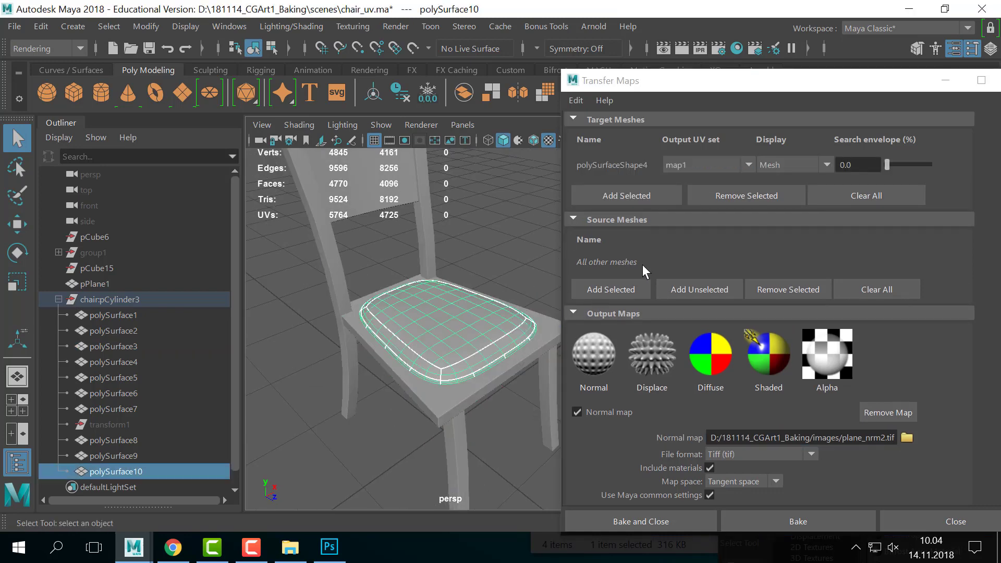
{"action": "left_click", "coordinate": [630, 285]}
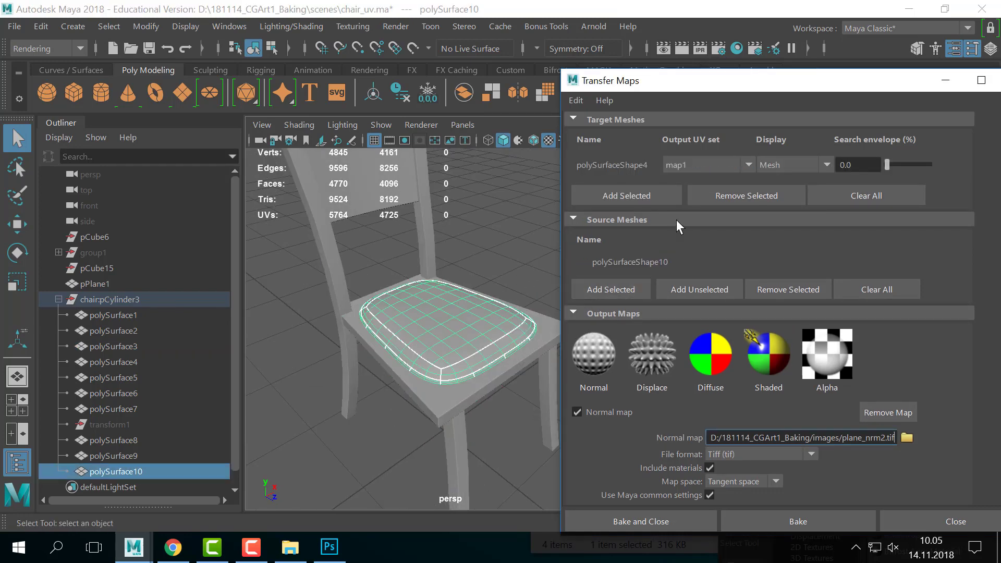
{"action": "left_click", "coordinate": [436, 396]}
{"action": "left_click", "coordinate": [818, 177]}
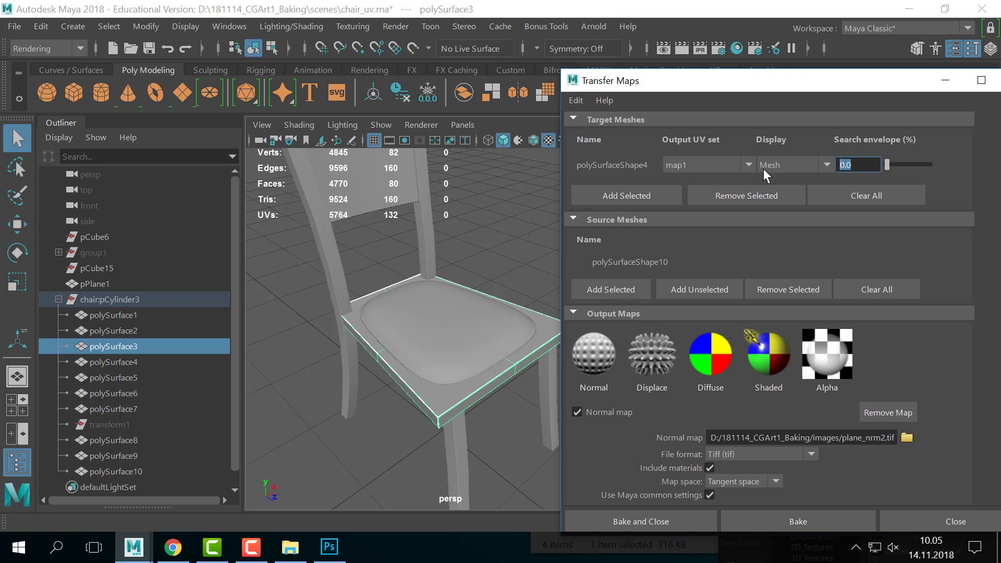
- Compare the target's envelope and mesh displays, trying a 15.5 search envelope
{"action": "left_click", "coordinate": [780, 167]}
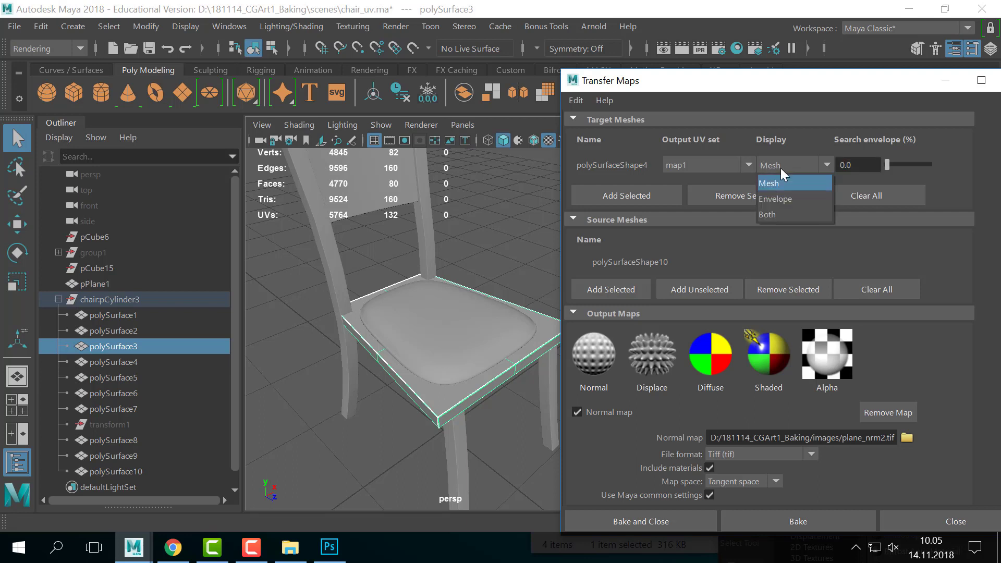
{"action": "left_click", "coordinate": [791, 199]}
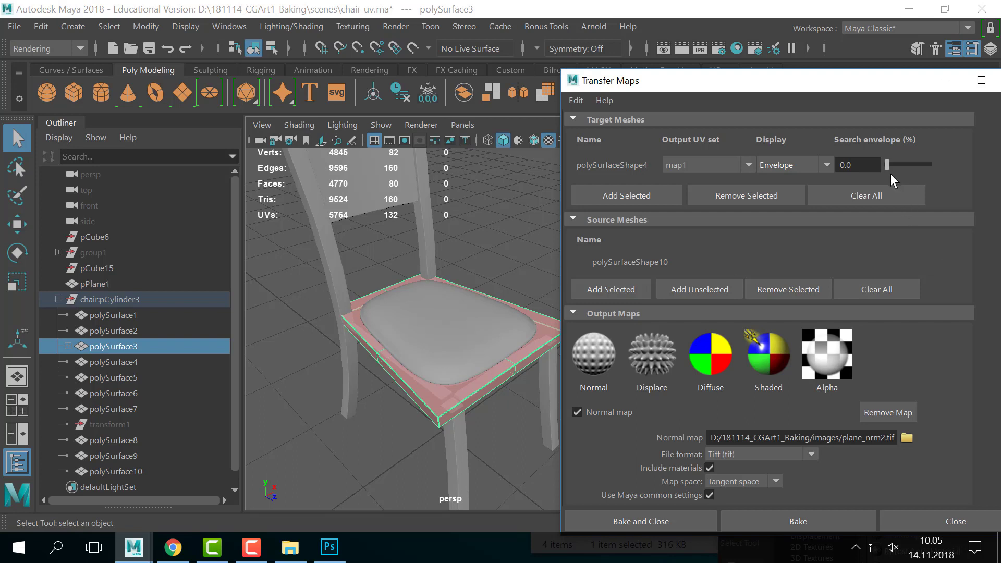
{"action": "left_click_drag", "start_coordinate": [889, 168], "coordinate": [893, 168]}
{"action": "left_click", "coordinate": [819, 163]}
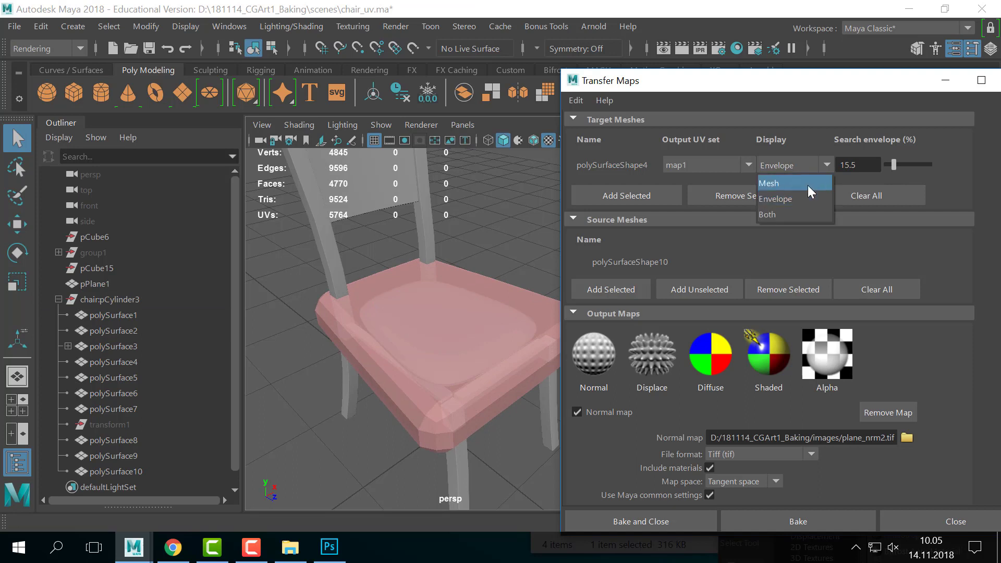
{"action": "left_click", "coordinate": [809, 185]}
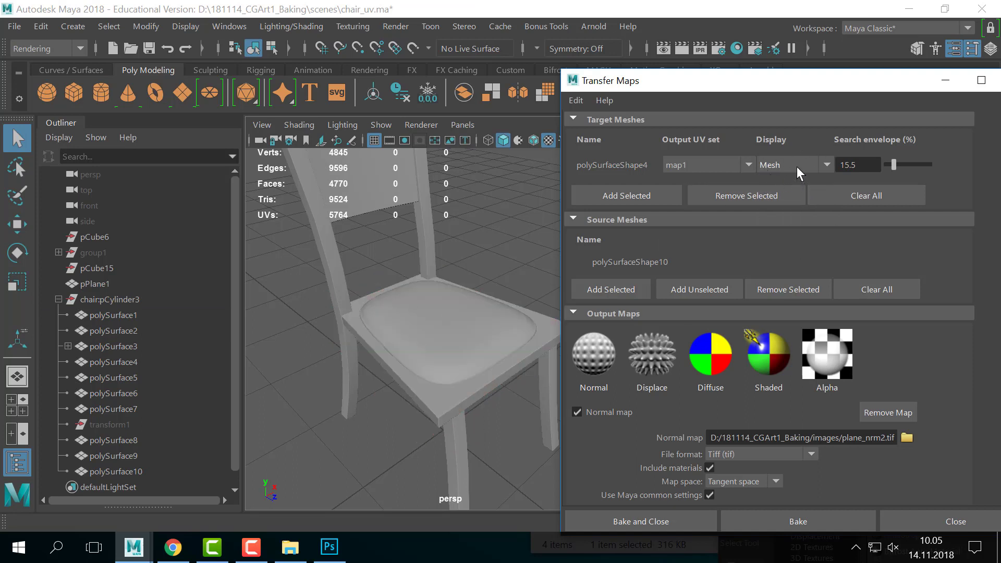
{"action": "left_click", "coordinate": [797, 167]}
{"action": "left_click", "coordinate": [773, 194]}
{"action": "left_click", "coordinate": [788, 165]}
{"action": "left_click", "coordinate": [772, 183]}
- Reduce the search envelope to 0.0 and keep the target displayed as Mesh
{"action": "left_click_drag", "start_coordinate": [897, 164], "coordinate": [594, 171]}
{"action": "left_click", "coordinate": [806, 166]}
{"action": "left_click", "coordinate": [787, 186]}
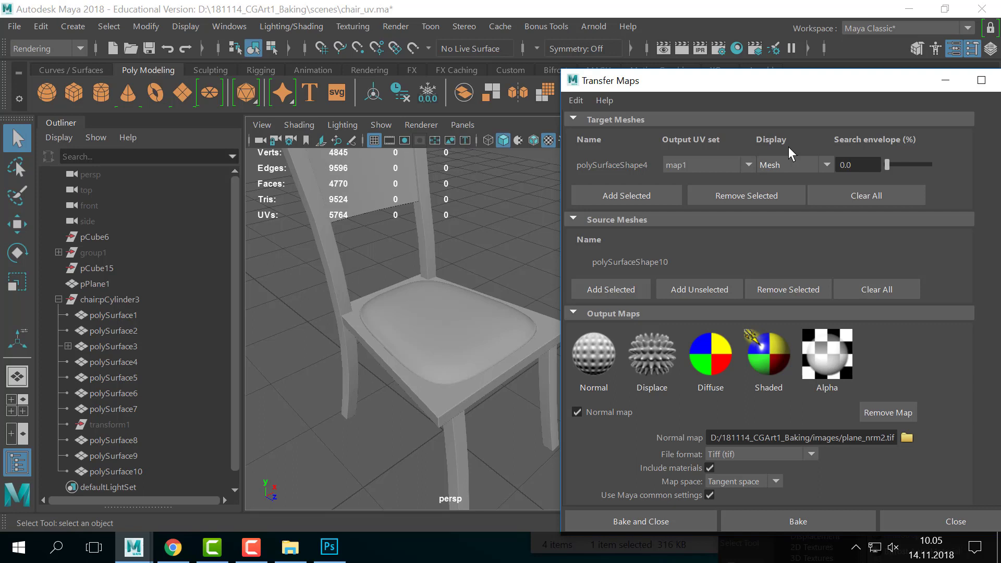
{"action": "left_click", "coordinate": [861, 172]}
{"action": "scroll", "coordinate": [938, 380], "scroll_direction": "down", "scroll_amount": 3}
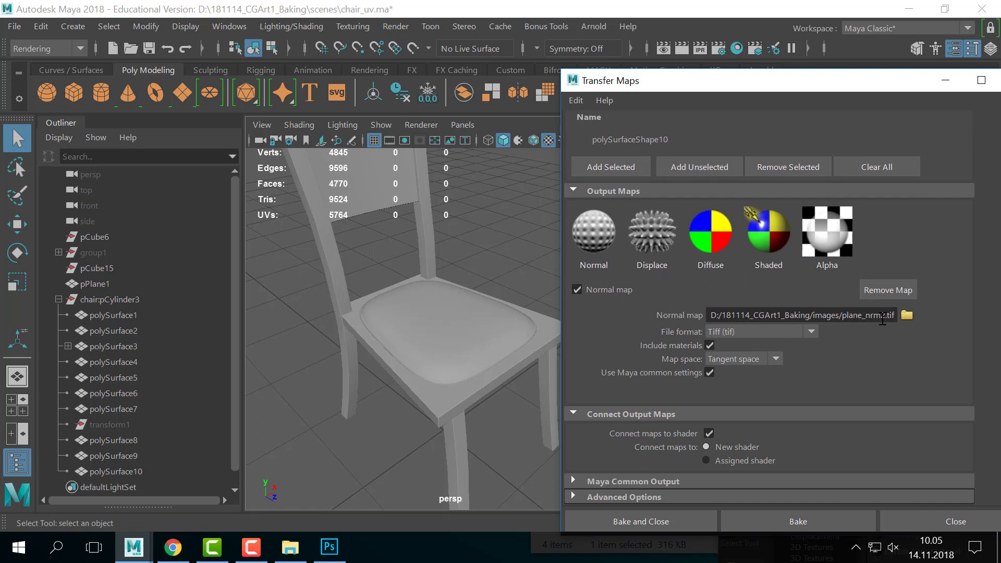
- Rename the normal map output to seat_nrm.tif and expand Maya Common Output
{"action": "left_click_drag", "start_coordinate": [887, 317], "coordinate": [842, 319]}
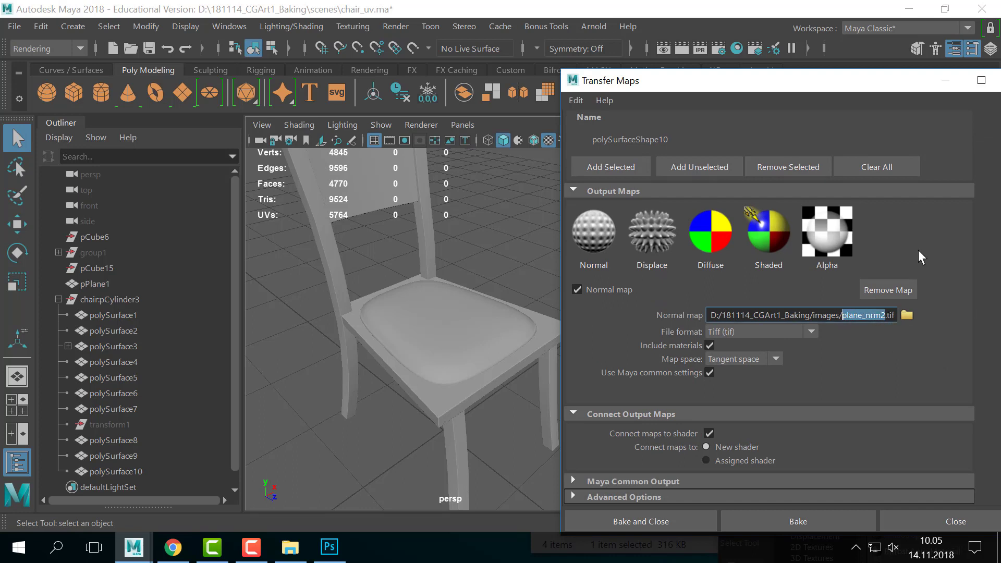
{"action": "type", "text": "seat"}
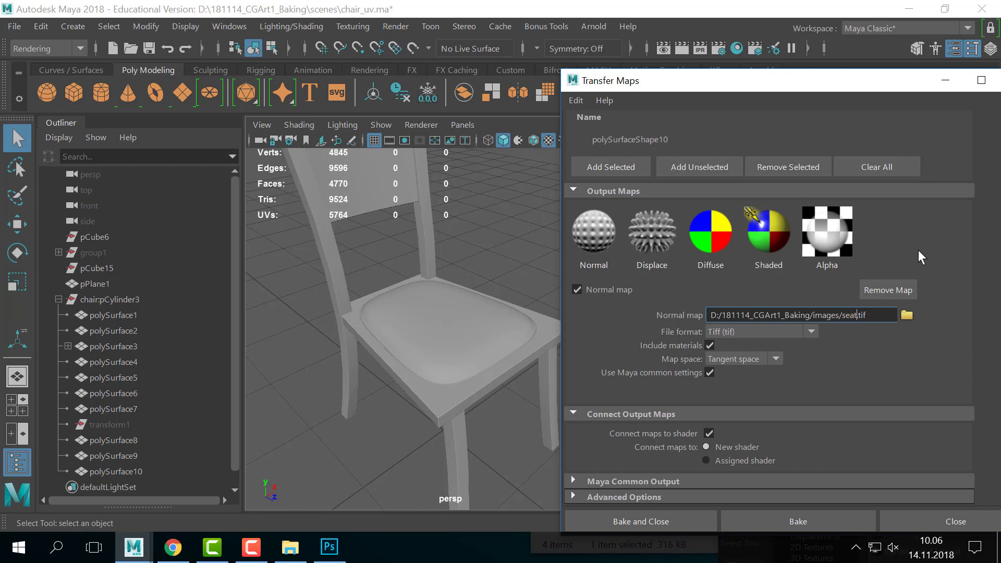
{"action": "type", "text": "_nrm"}
{"action": "left_click", "coordinate": [642, 480]}
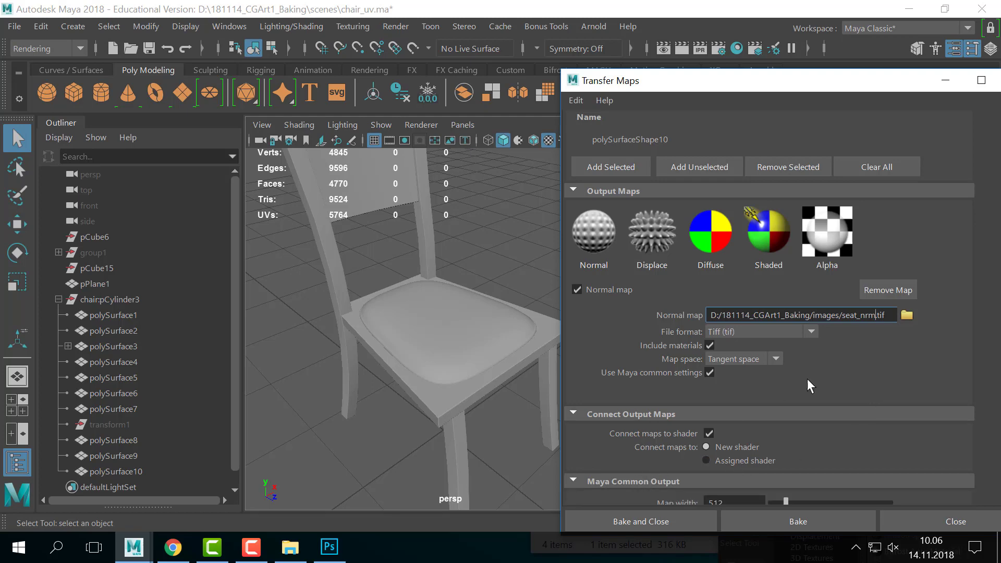
{"action": "scroll", "coordinate": [724, 347], "scroll_direction": "down", "scroll_amount": 3}
{"action": "scroll", "coordinate": [940, 351], "scroll_direction": "down", "scroll_amount": 3}
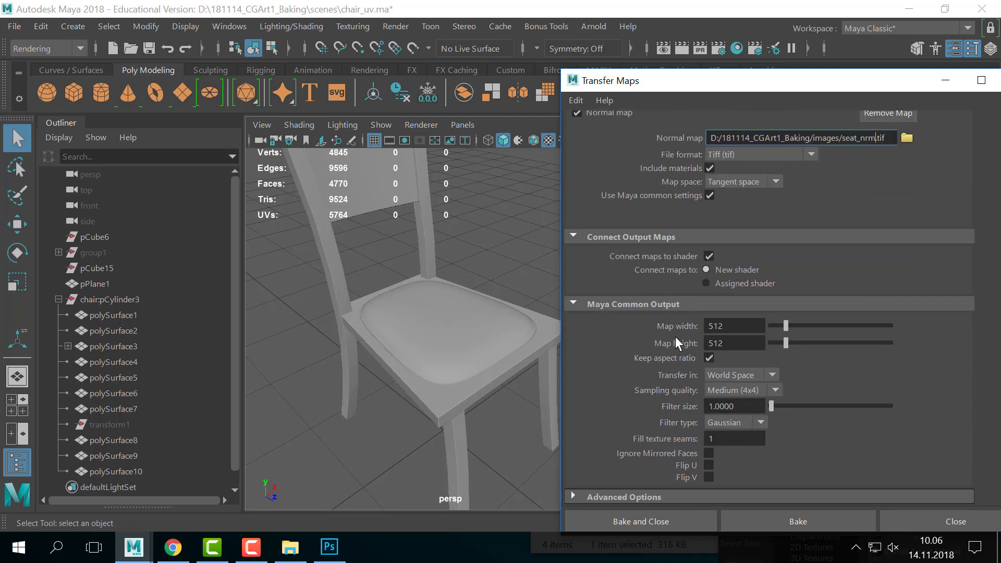
- Set the map width to 2048, making the output 2048 by 2048
{"action": "left_click", "coordinate": [741, 326]}
{"action": "type", "text": "2048"}
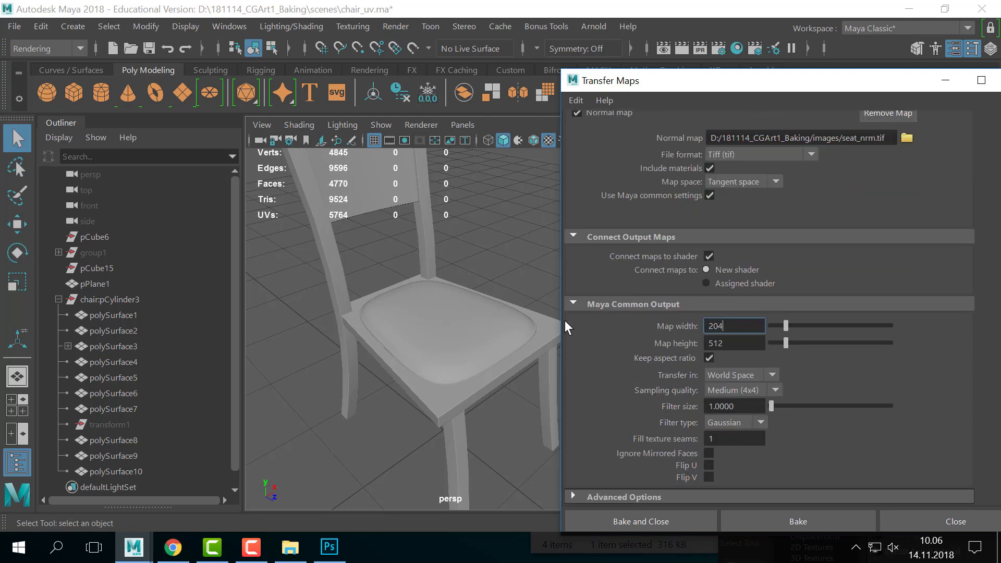
{"action": "key", "text": "Tab"}
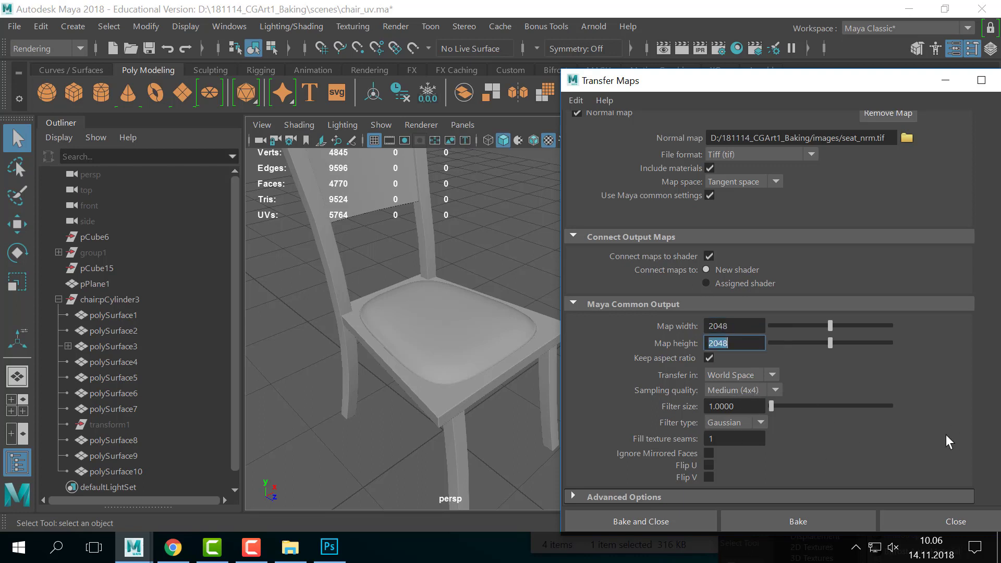
{"action": "left_click_drag", "start_coordinate": [749, 57], "coordinate": [749, 54]}
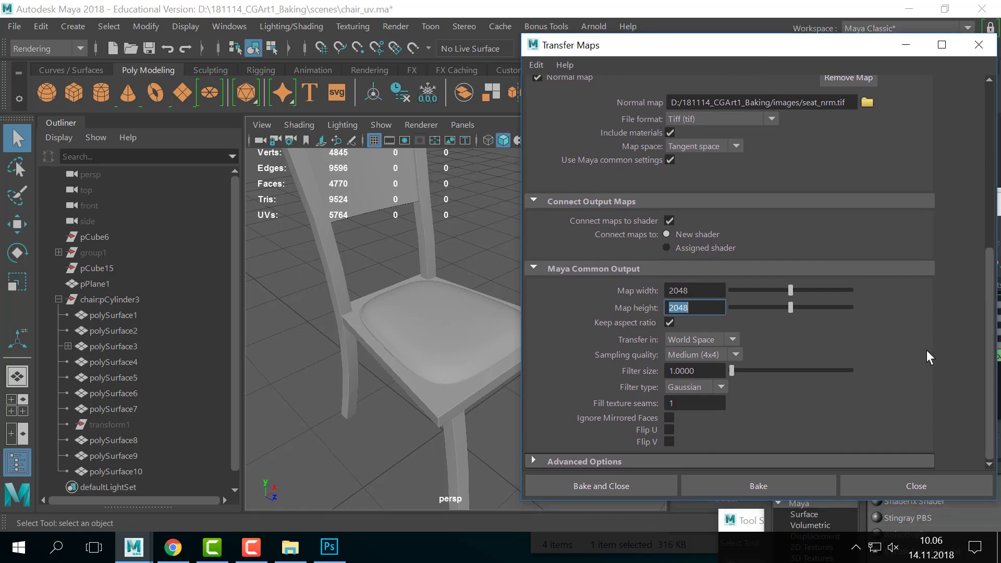
{"action": "scroll", "coordinate": [918, 379], "scroll_direction": "up", "scroll_amount": 5}
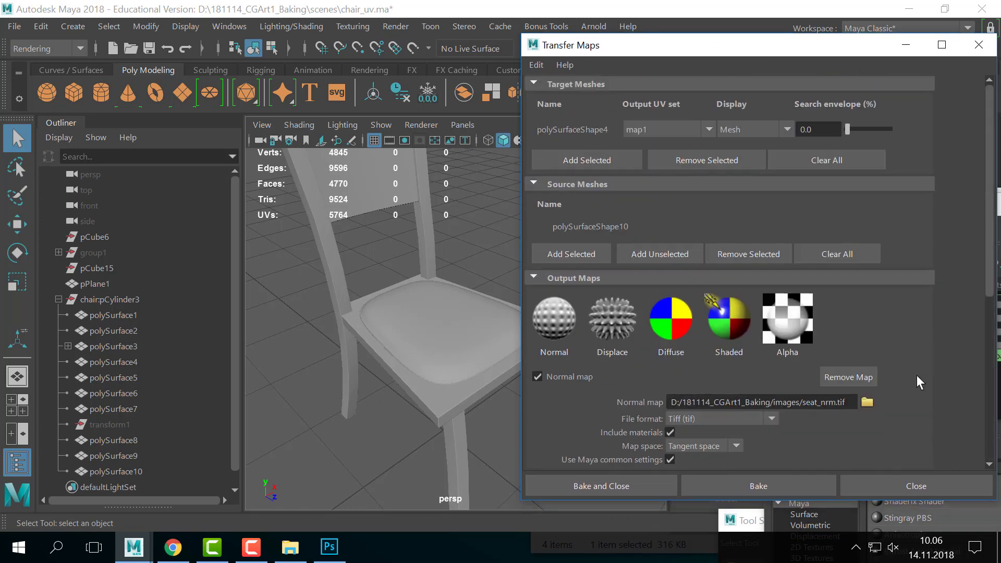
{"action": "scroll", "coordinate": [917, 375], "scroll_direction": "down", "scroll_amount": 5}
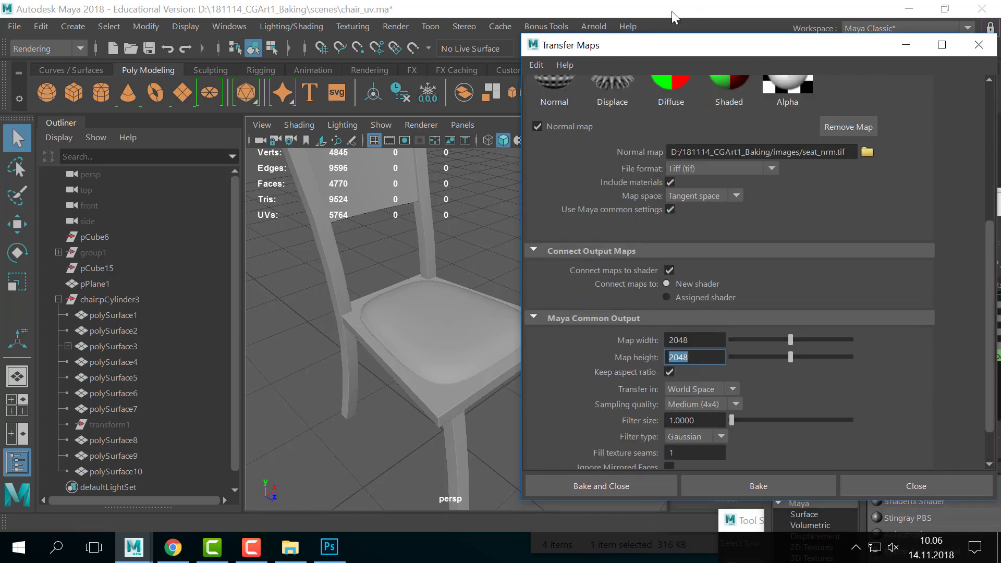
{"action": "left_click_drag", "start_coordinate": [591, 45], "coordinate": [668, 426]}
- With the seat cushion polySurface10 selected, delete all construction history in the scene
{"action": "left_click", "coordinate": [448, 334]}
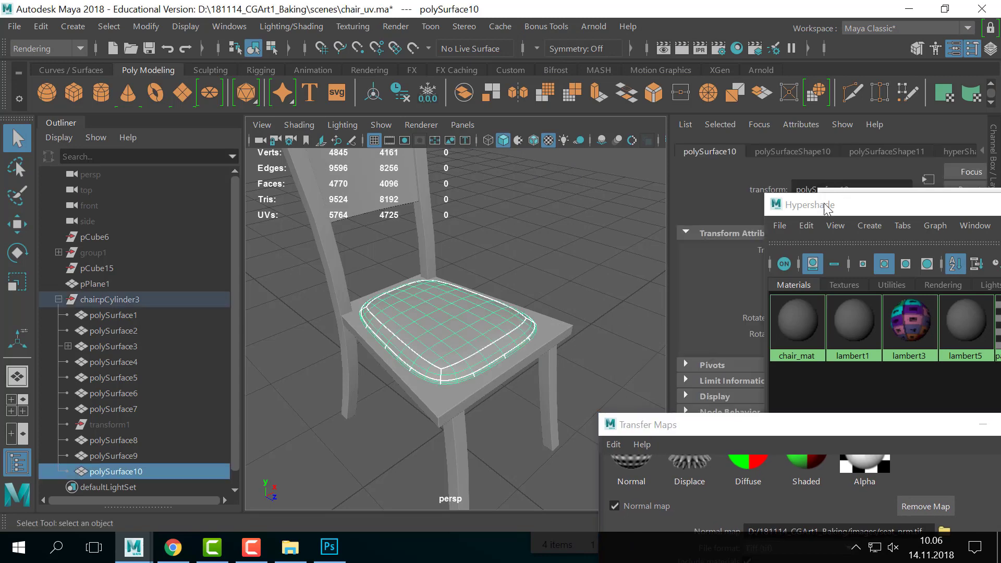
{"action": "left_click_drag", "start_coordinate": [825, 206], "coordinate": [848, 324]}
{"action": "left_click_drag", "start_coordinate": [872, 214], "coordinate": [940, 263]}
{"action": "key", "text": "ctrl+a"}
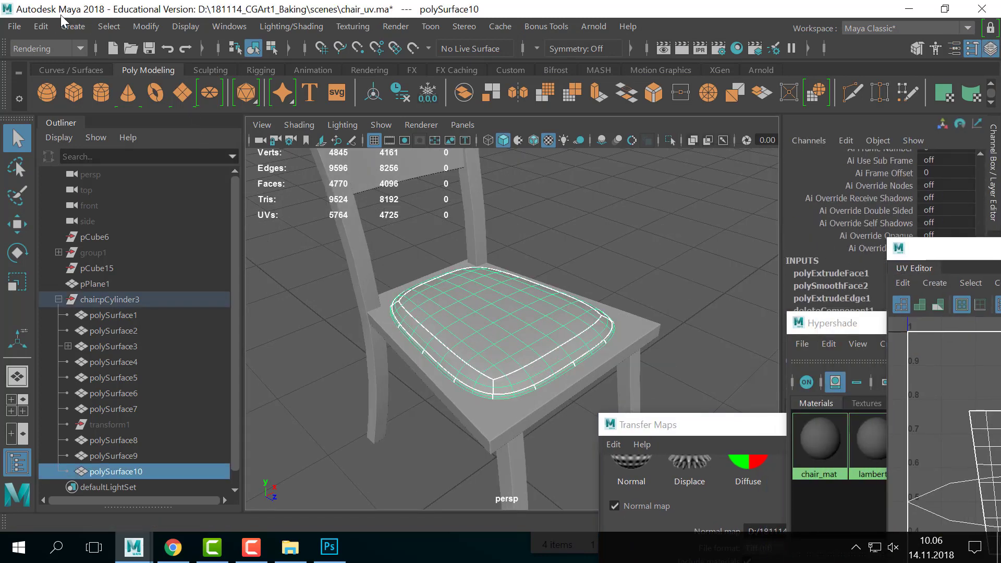
{"action": "left_click", "coordinate": [42, 26]}
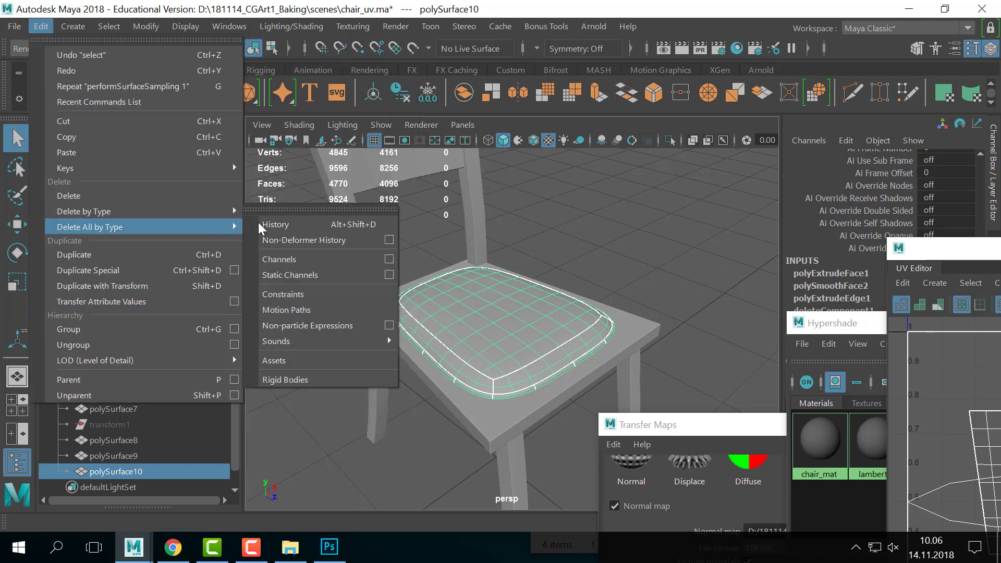
{"action": "left_click", "coordinate": [258, 223]}
- Freeze the cushion's transformations so Scale Z is 1, then reselect it and restore the Transfer Maps window
{"action": "left_click", "coordinate": [501, 425]}
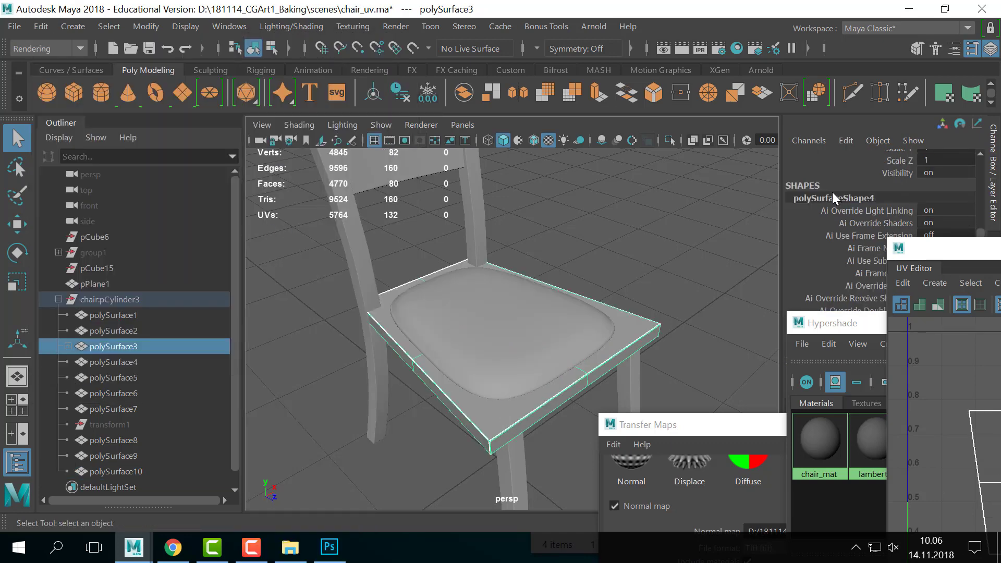
{"action": "left_click", "coordinate": [492, 305]}
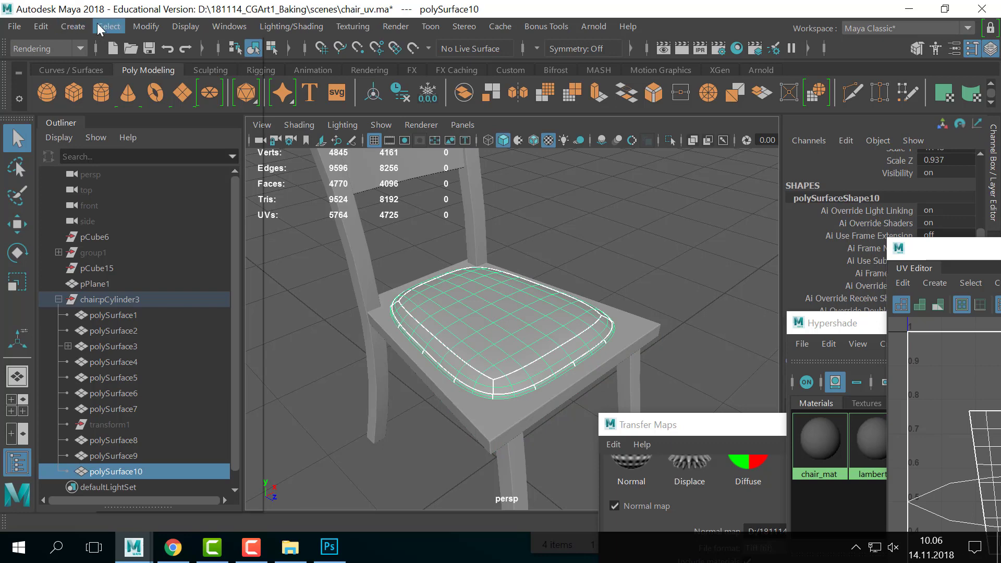
{"action": "left_click", "coordinate": [124, 30]}
{"action": "left_click", "coordinate": [183, 97]}
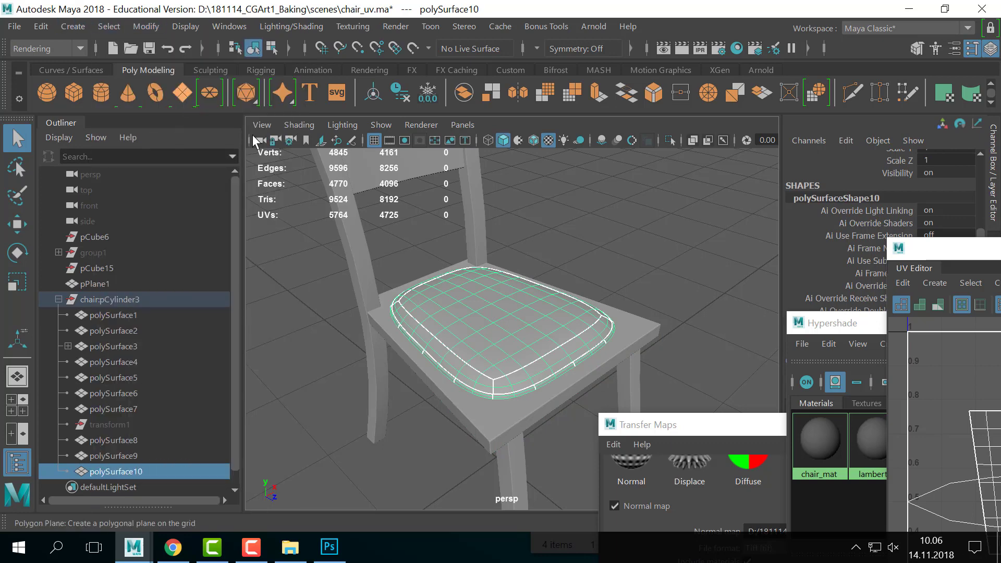
{"action": "left_click", "coordinate": [407, 241]}
{"action": "left_click", "coordinate": [524, 323]}
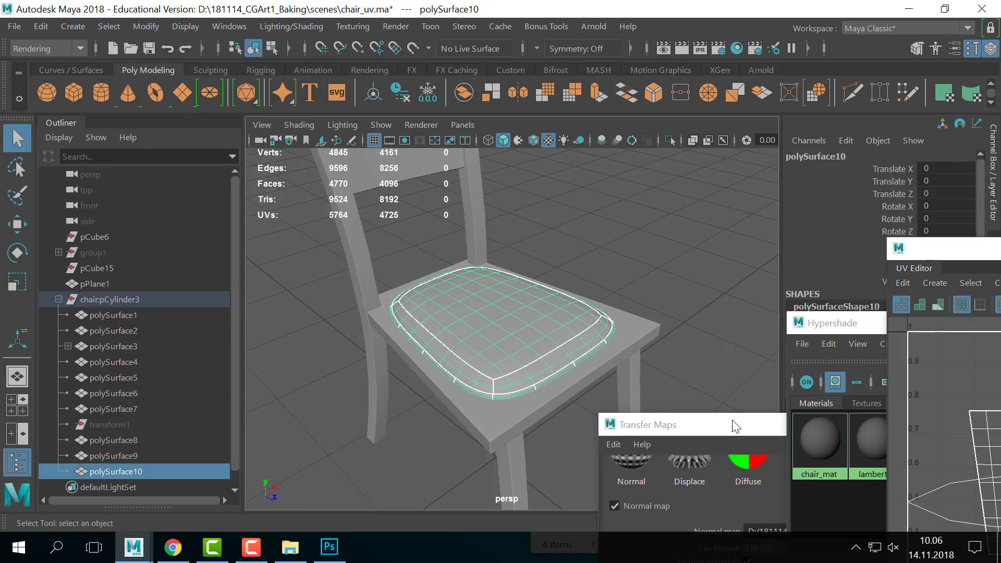
{"action": "left_click_drag", "start_coordinate": [701, 431], "coordinate": [578, 103]}
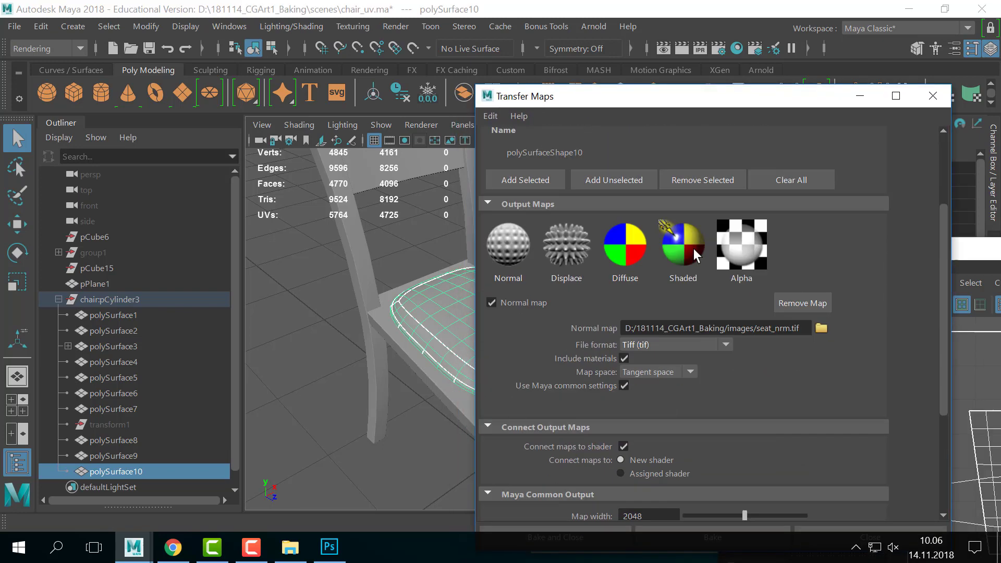
- Reset the bake meshes: polySurfaceShape10 cushion as source, seat base polySurface3 as target
{"action": "left_click", "coordinate": [759, 213]}
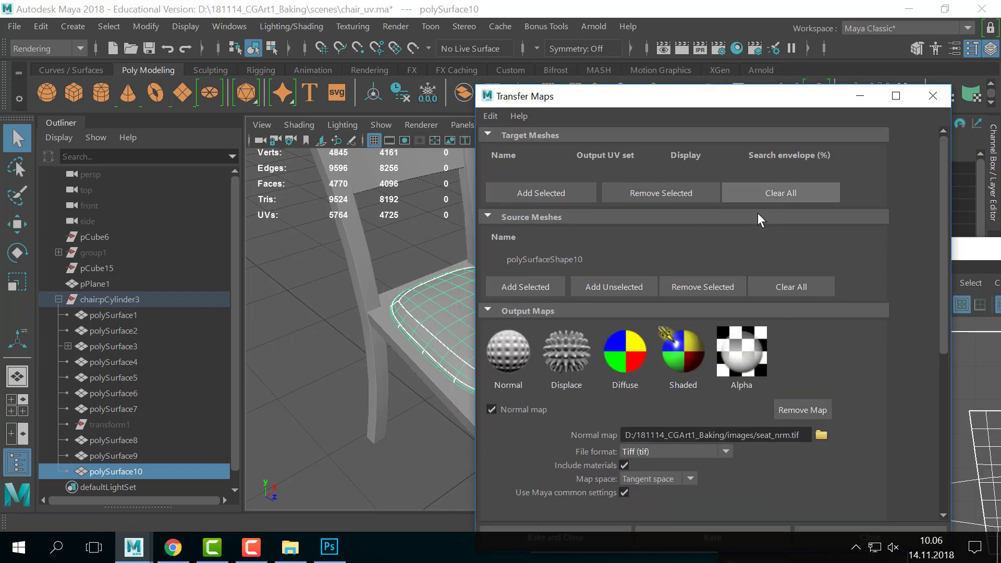
{"action": "left_click", "coordinate": [770, 280]}
{"action": "left_click", "coordinate": [514, 281]}
{"action": "left_click", "coordinate": [381, 327]}
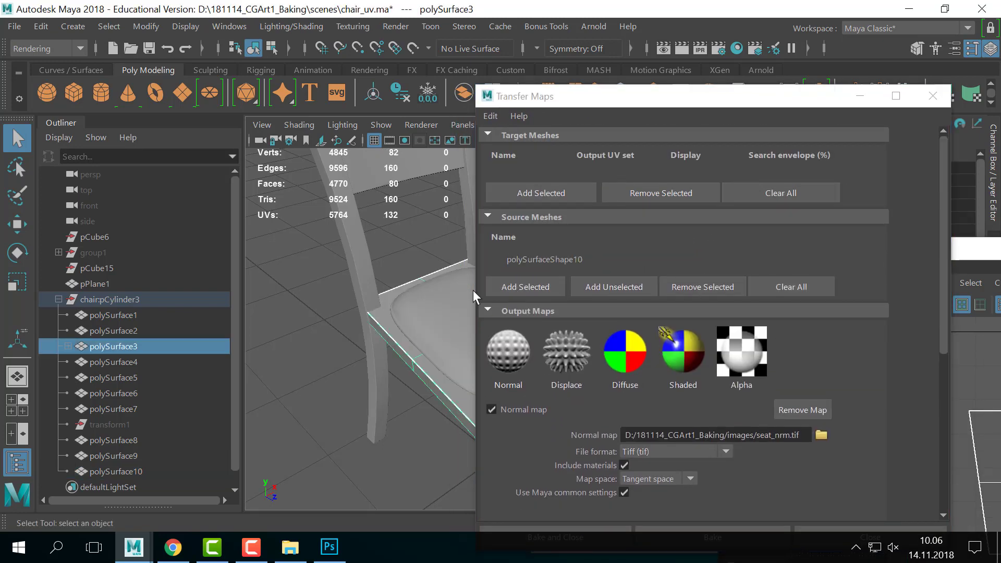
{"action": "left_click", "coordinate": [541, 192]}
- Bake the normal map to seat_nrm.tif and view the result in Photoshop
{"action": "scroll", "coordinate": [872, 395], "scroll_direction": "down", "scroll_amount": 6}
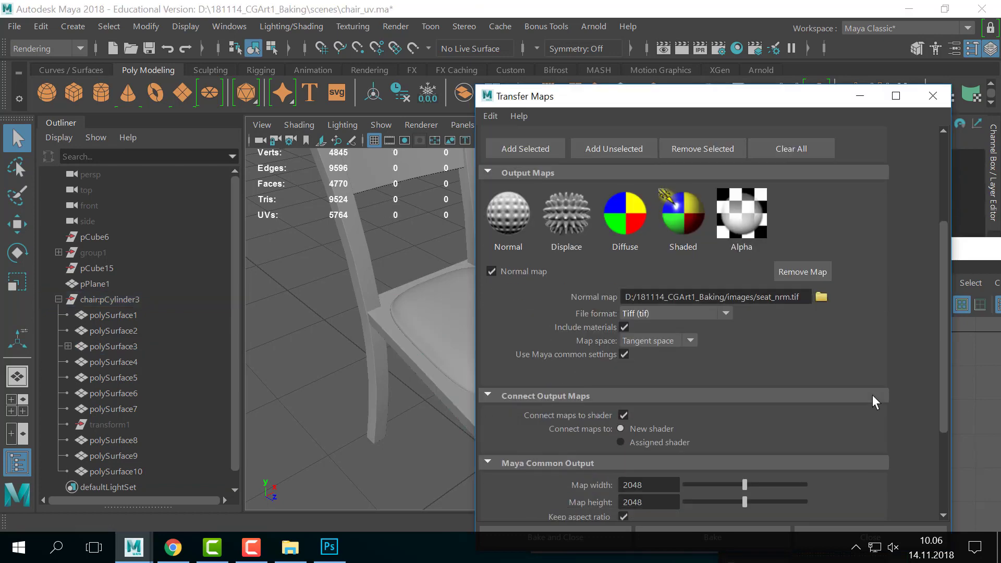
{"action": "scroll", "coordinate": [878, 303], "scroll_direction": "down", "scroll_amount": 3}
{"action": "left_click_drag", "start_coordinate": [583, 96], "coordinate": [646, 30]}
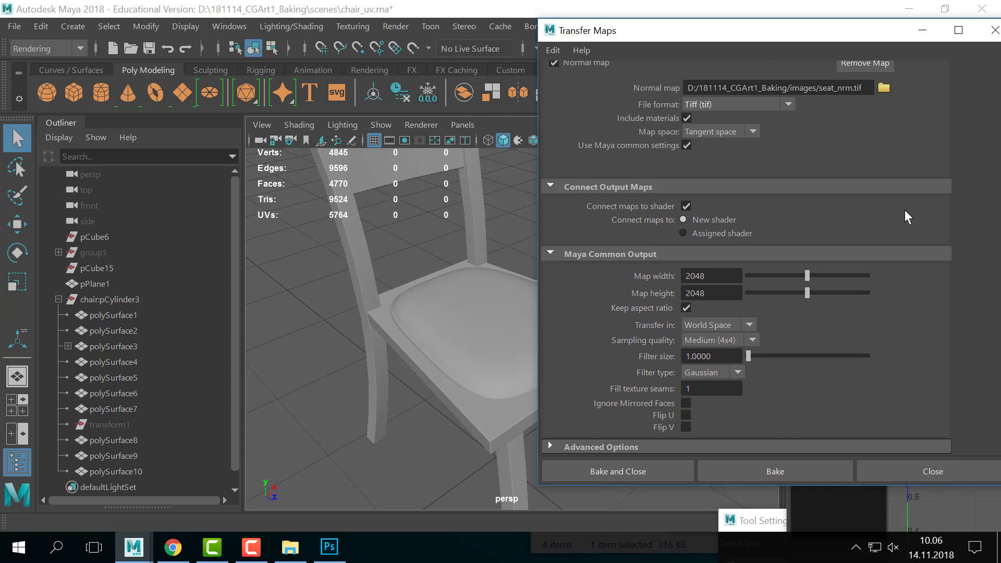
{"action": "left_click_drag", "start_coordinate": [792, 34], "coordinate": [764, 34]}
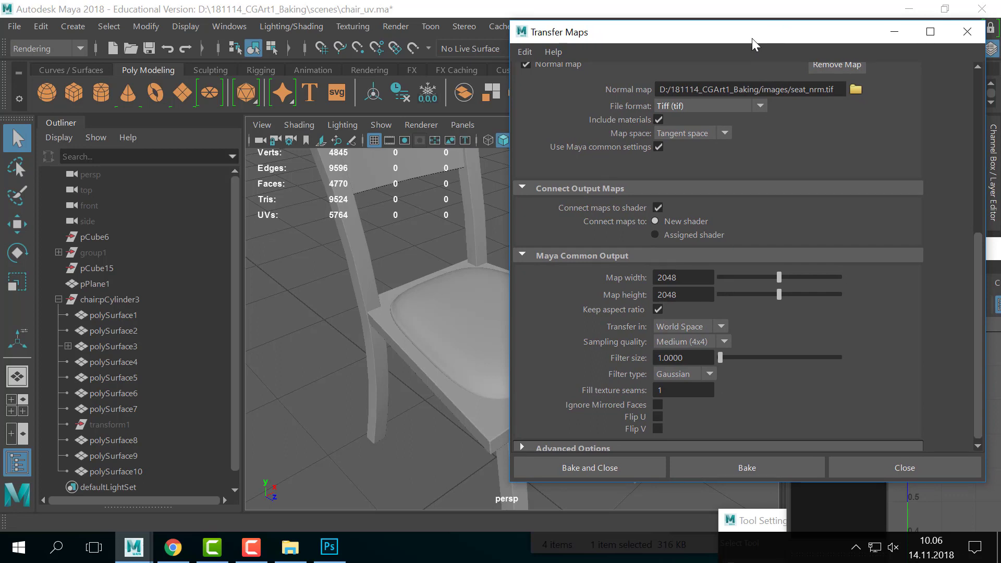
{"action": "left_click", "coordinate": [759, 465]}
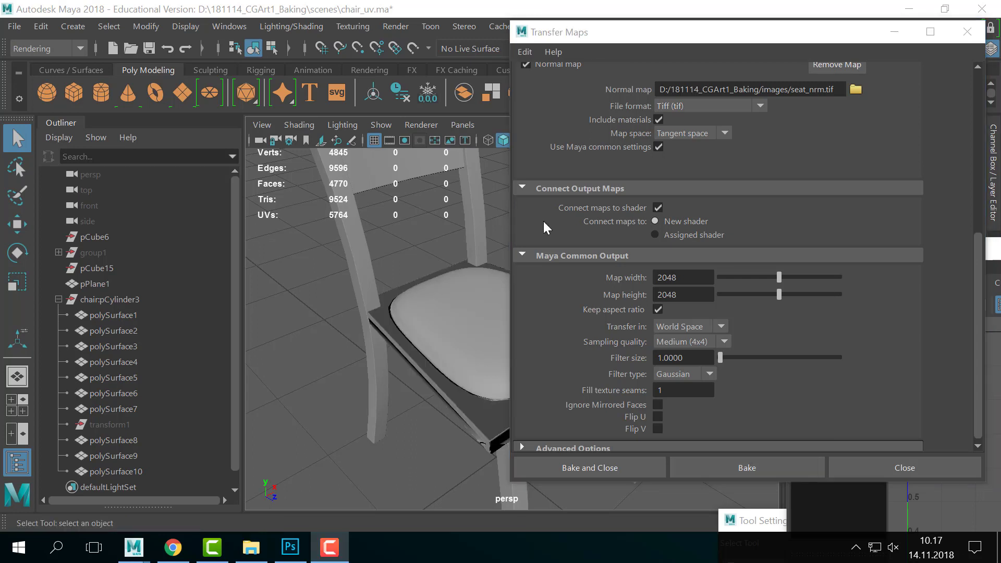
{"action": "left_click_drag", "start_coordinate": [628, 23], "coordinate": [681, 99]}
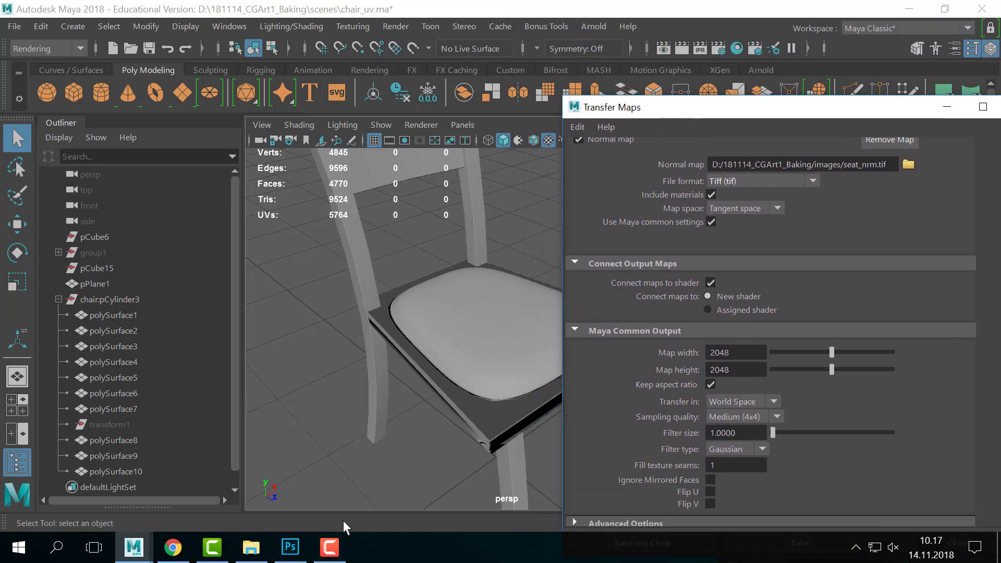
{"action": "left_click", "coordinate": [290, 547]}
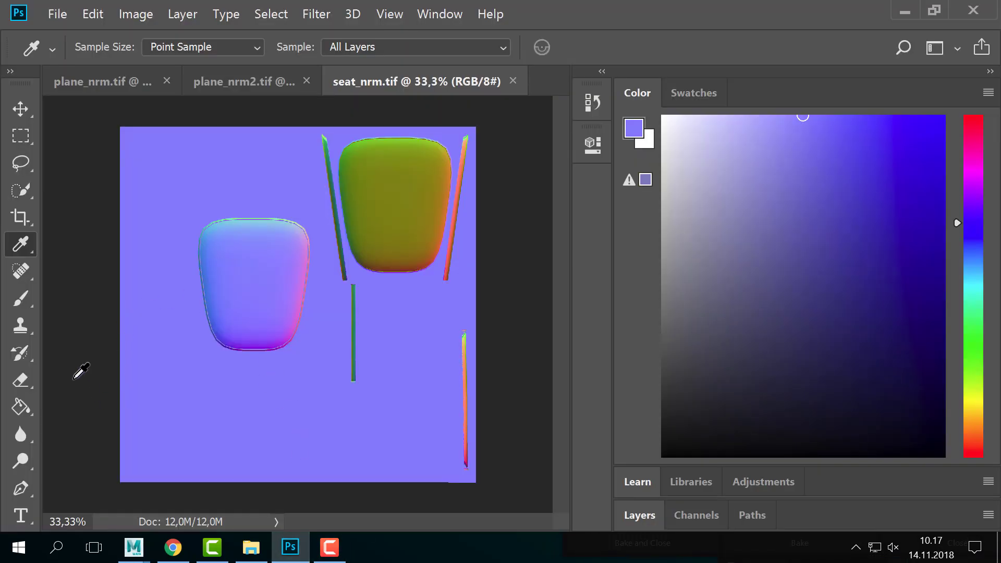
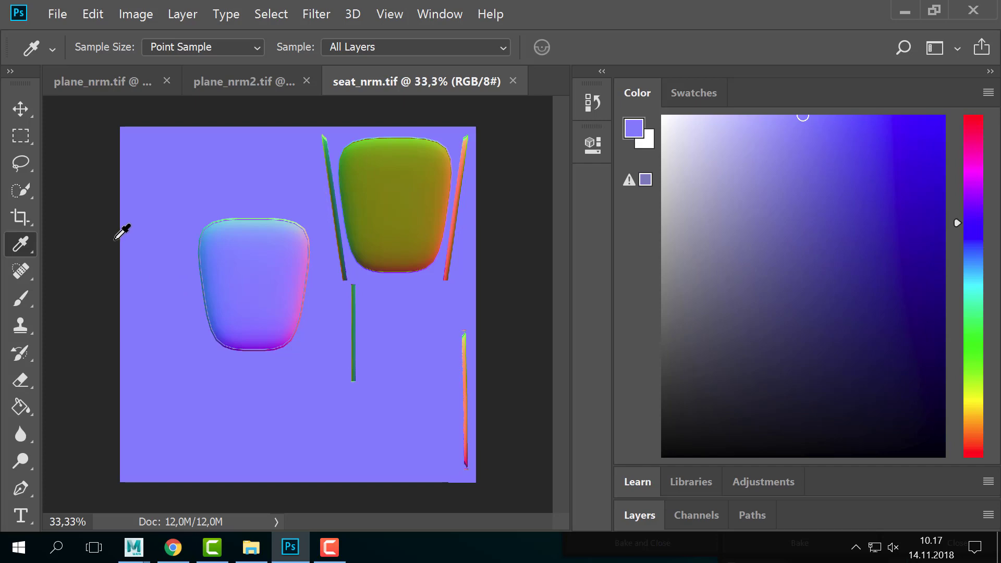
- Back in Maya, switch to the Modeling menu set and open the UV Editor beside the viewport
{"action": "key", "text": "alt+Tab"}
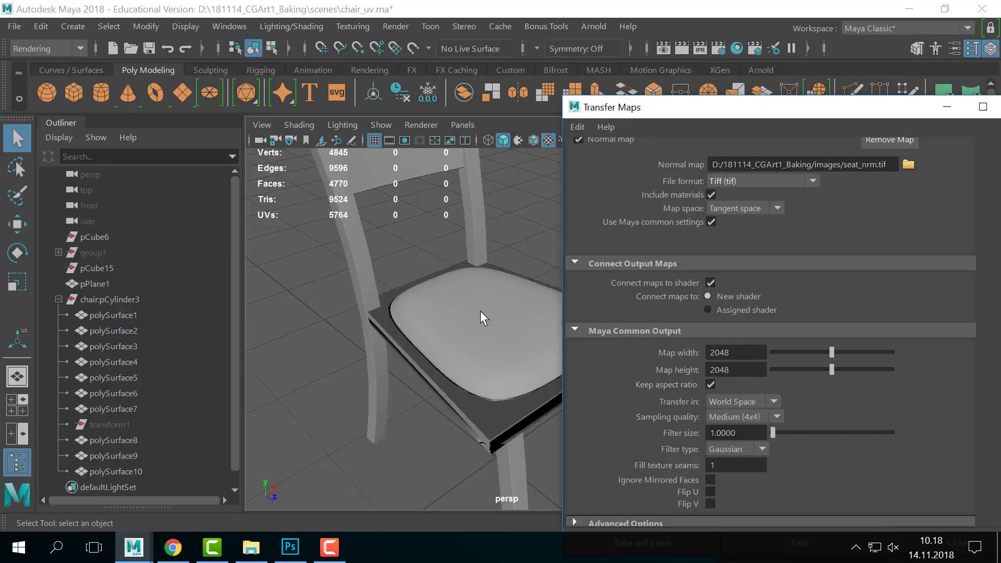
{"action": "left_click_drag", "start_coordinate": [637, 108], "coordinate": [897, 163]}
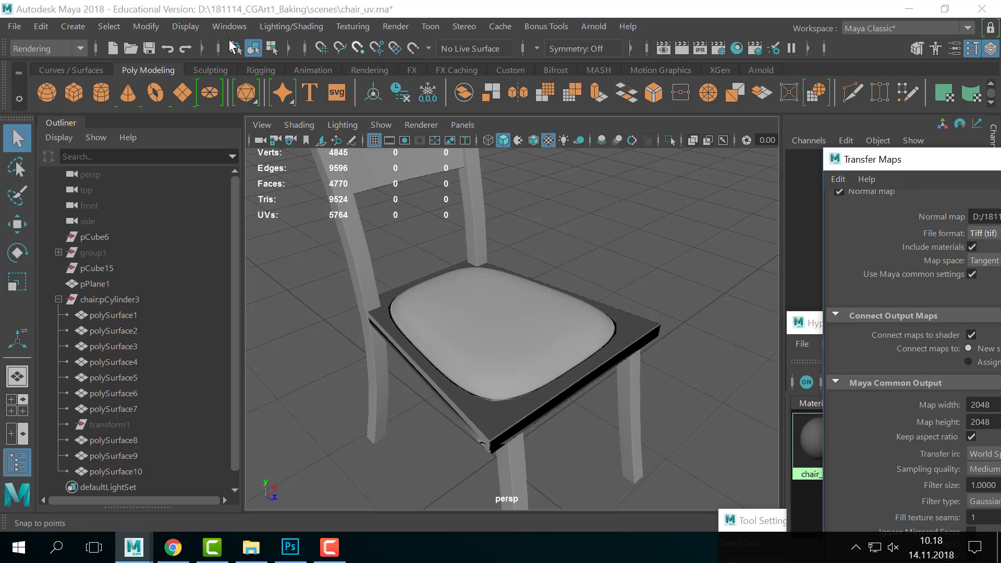
{"action": "left_click", "coordinate": [64, 52]}
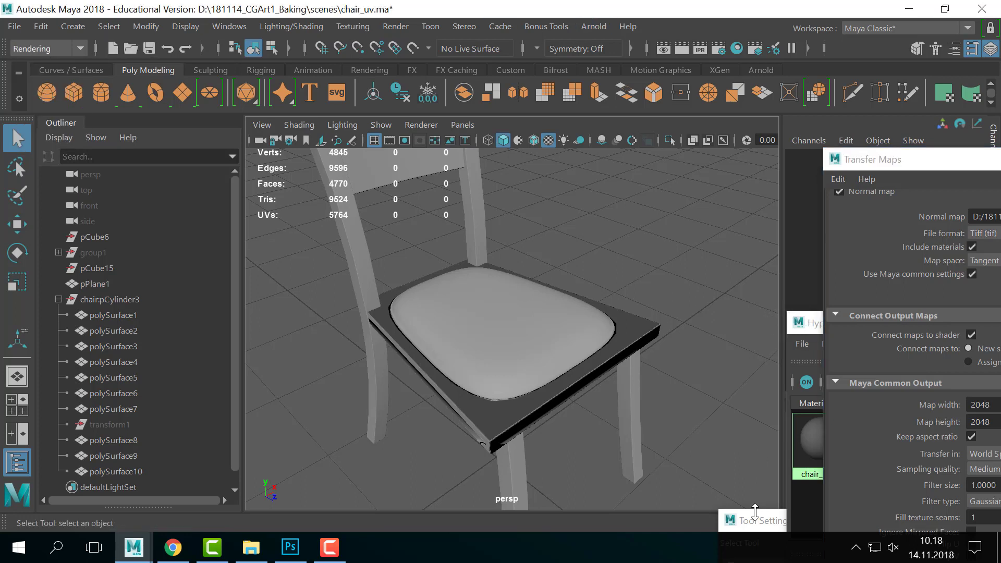
{"action": "left_click", "coordinate": [59, 53]}
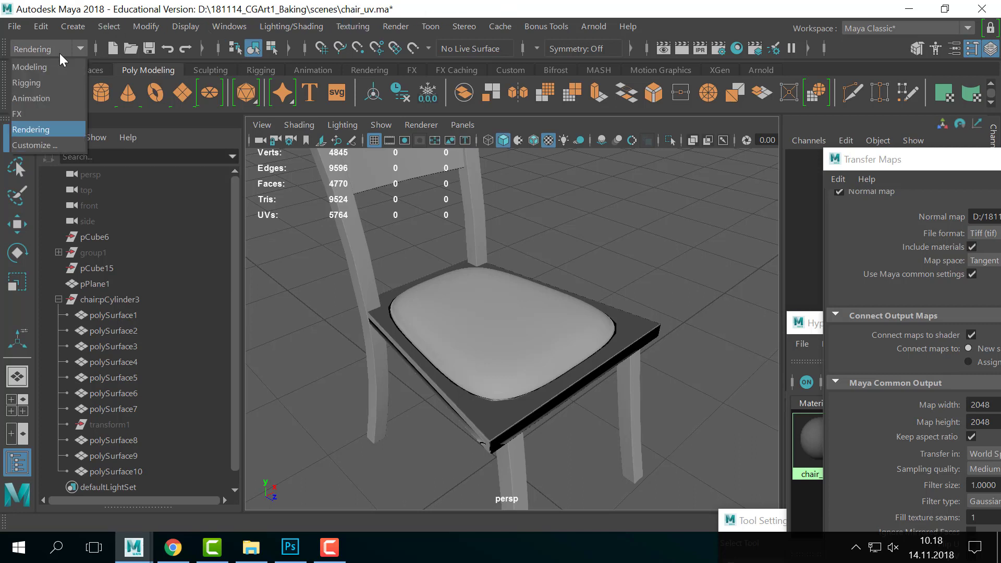
{"action": "left_click", "coordinate": [55, 65]}
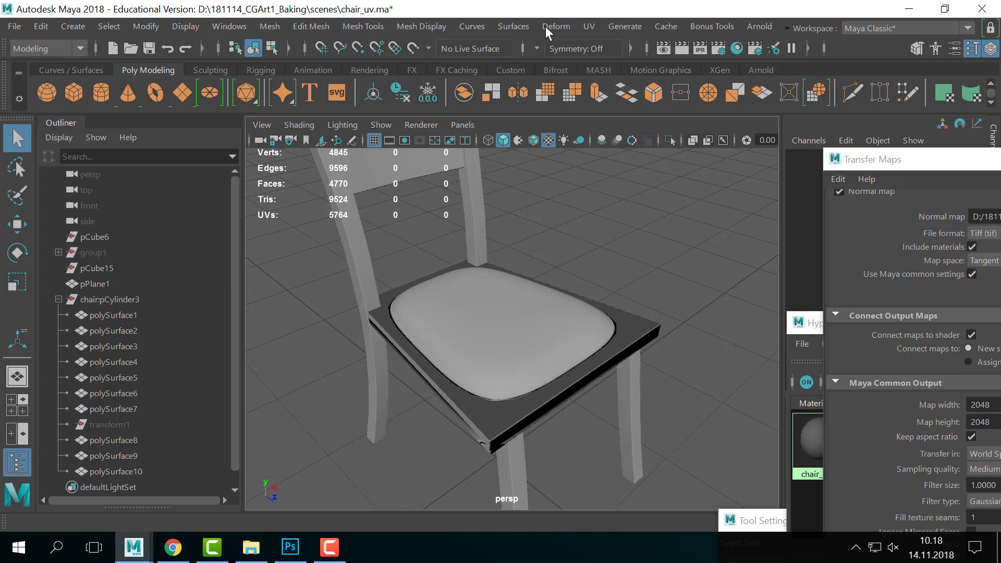
{"action": "left_click", "coordinate": [590, 26]}
{"action": "left_click", "coordinate": [627, 56]}
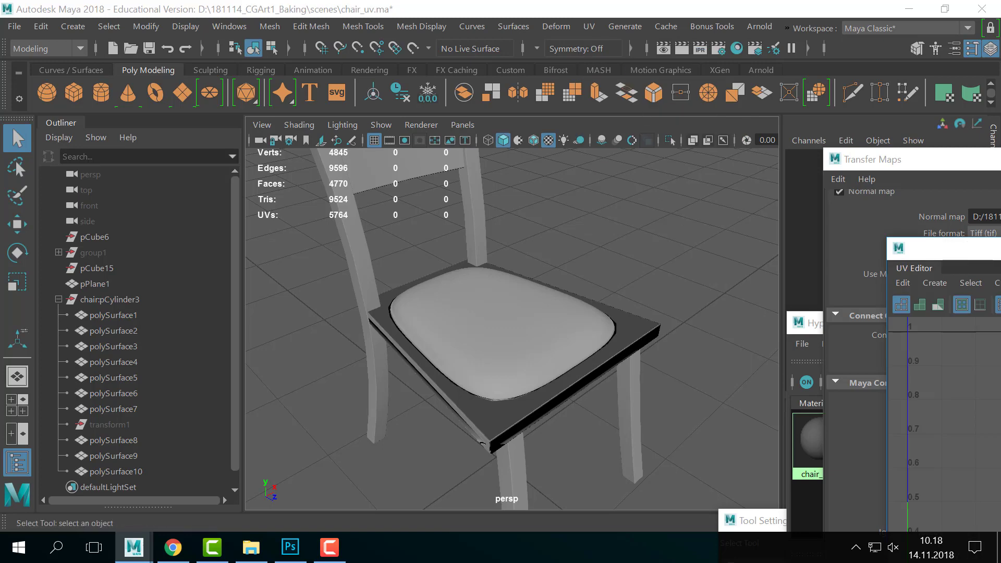
{"action": "left_click_drag", "start_coordinate": [968, 249], "coordinate": [631, 99]}
- Select the seat board and its faces to view its left UV shell
{"action": "left_click", "coordinate": [476, 364]}
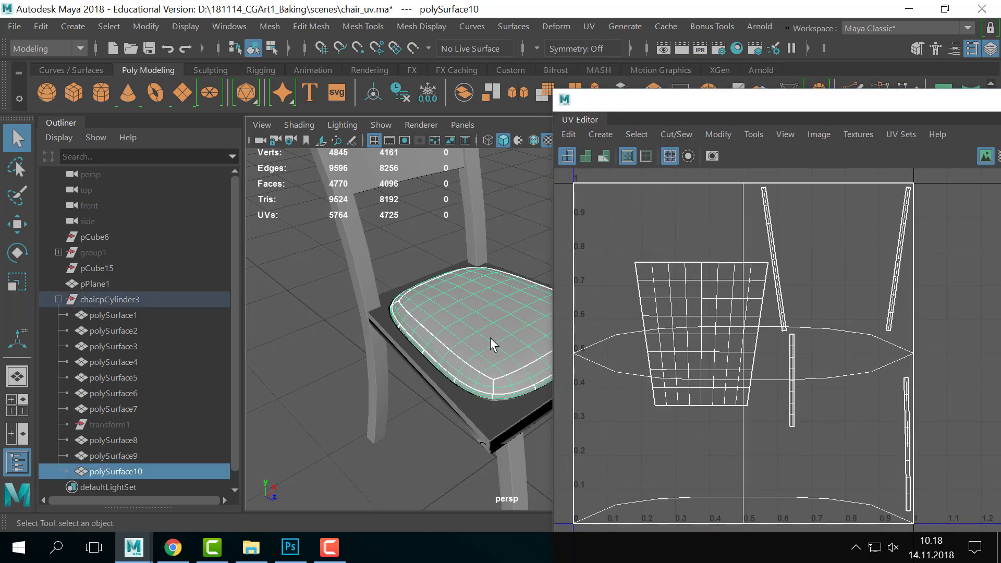
{"action": "left_click", "coordinate": [485, 418]}
{"action": "right_click_drag", "start_coordinate": [703, 322], "coordinate": [702, 365]}
{"action": "left_click_drag", "start_coordinate": [603, 254], "coordinate": [759, 424]}
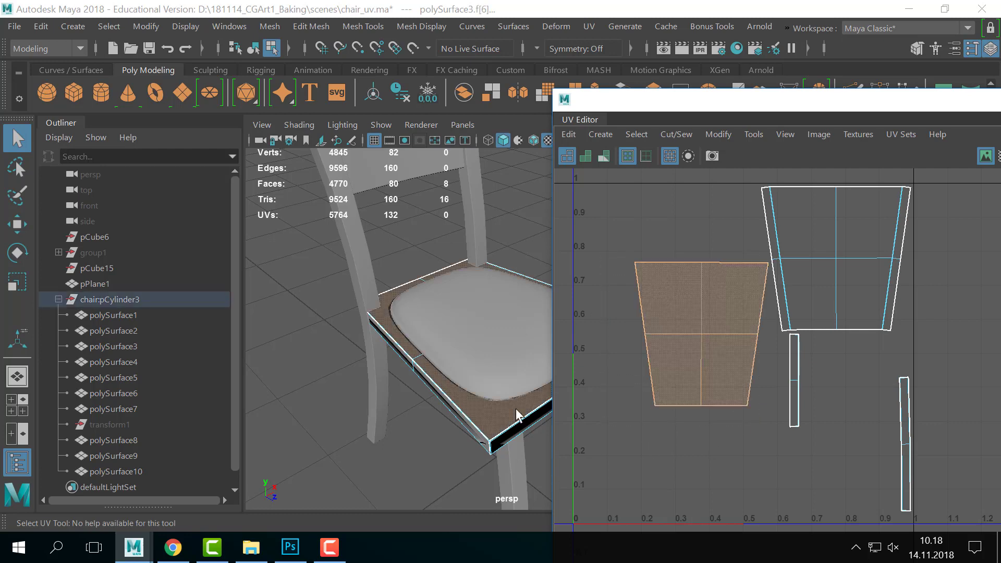
{"action": "right_click_drag", "start_coordinate": [481, 294], "coordinate": [412, 271], "text": "alt"}
{"action": "left_click_drag", "start_coordinate": [634, 104], "coordinate": [735, 337]}
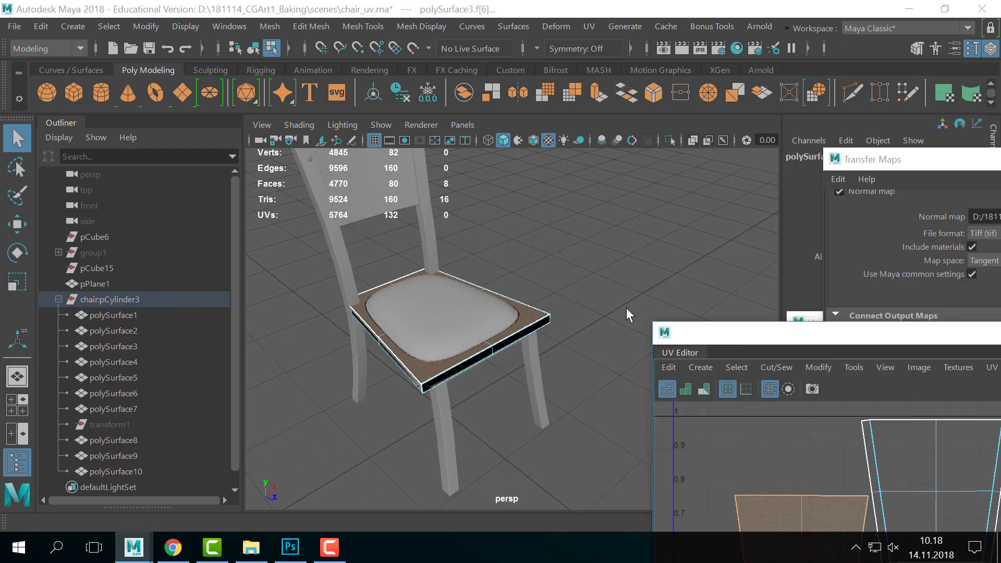
- Return to object selection, show polySurface3's Attribute Editor, and move the other windows aside
{"action": "right_click_drag", "start_coordinate": [520, 324], "coordinate": [594, 82]}
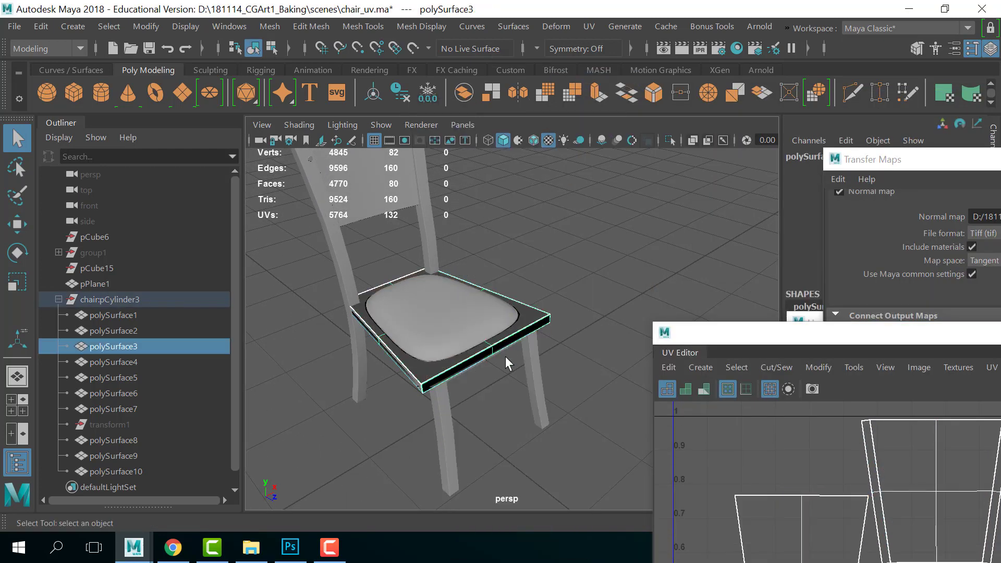
{"action": "right_click_drag", "start_coordinate": [489, 306], "coordinate": [498, 479]}
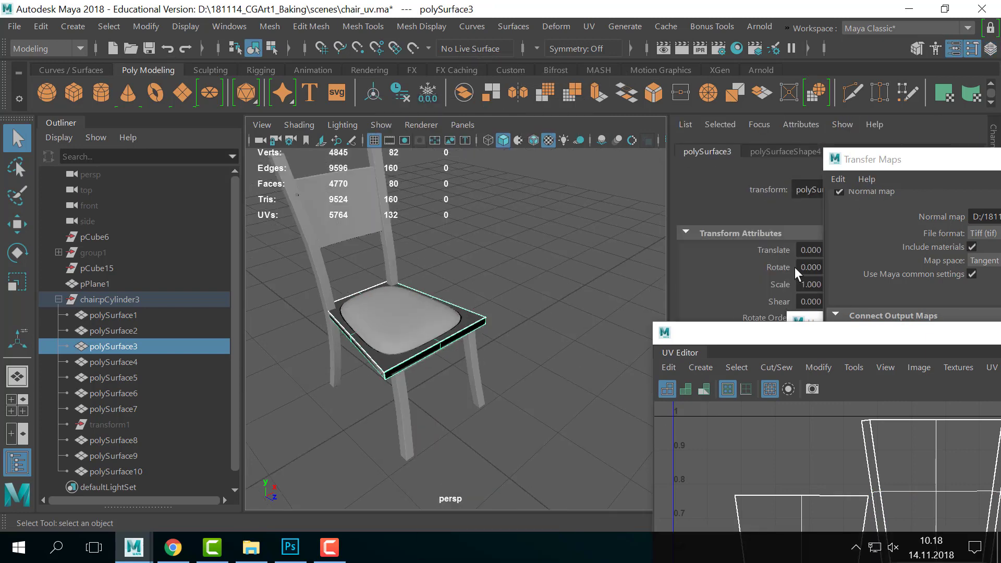
{"action": "left_click_drag", "start_coordinate": [783, 339], "coordinate": [663, 452]}
{"action": "left_click_drag", "start_coordinate": [874, 161], "coordinate": [938, 417]}
{"action": "left_click_drag", "start_coordinate": [847, 330], "coordinate": [850, 425]}
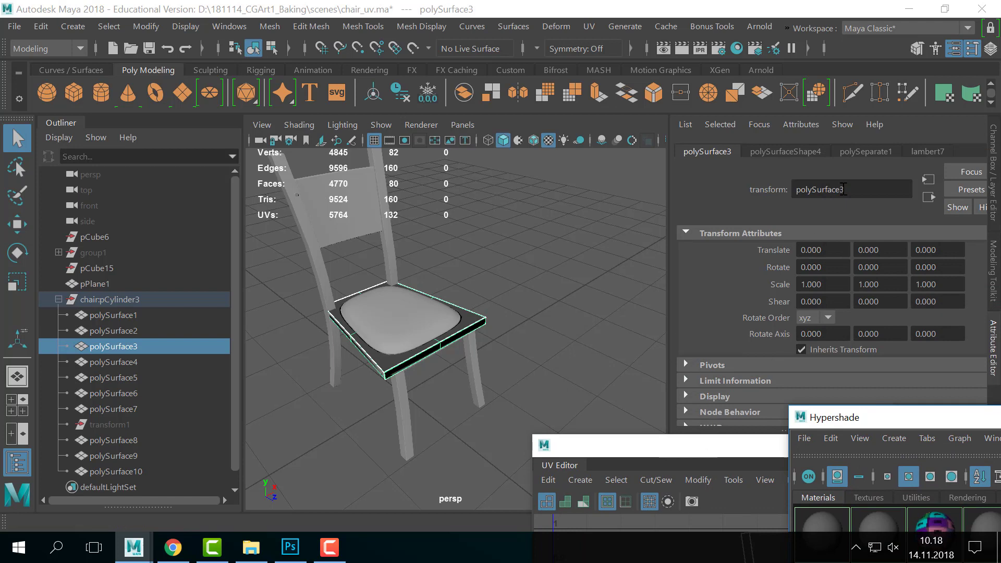
- Set the Color Space of lambert7's bump texture file3 to Raw
{"action": "left_click", "coordinate": [926, 151]}
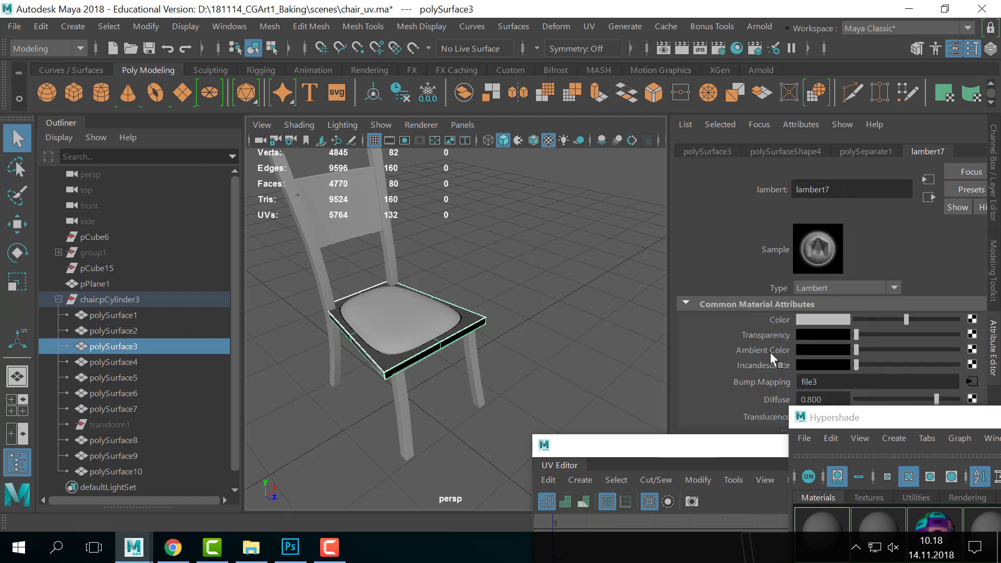
{"action": "left_click", "coordinate": [970, 379]}
{"action": "left_click", "coordinate": [845, 343]}
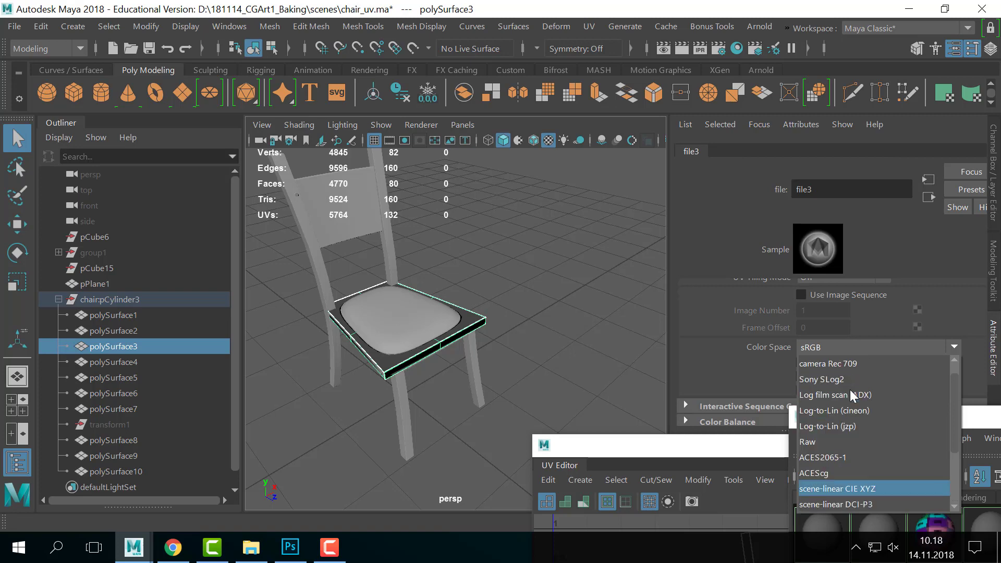
{"action": "left_click", "coordinate": [843, 442]}
{"action": "scroll", "coordinate": [921, 345], "scroll_direction": "up", "scroll_amount": 2}
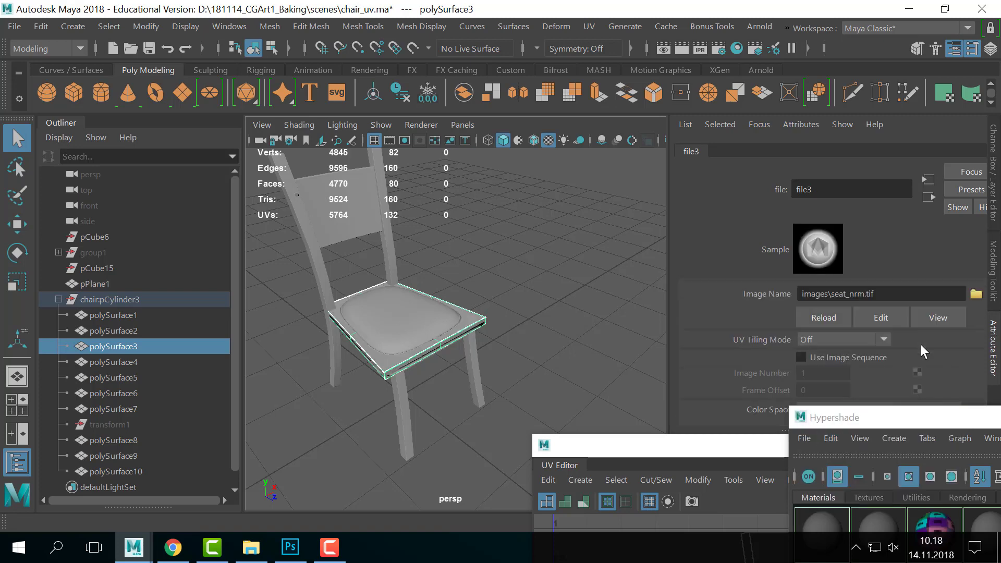
- Hide the seat cushion polySurface10 with Ctrl+H to inspect the seat board
{"action": "left_click", "coordinate": [619, 317]}
{"action": "right_click_drag", "start_coordinate": [509, 323], "coordinate": [629, 285], "text": "alt"}
{"action": "left_click_drag", "start_coordinate": [629, 285], "coordinate": [537, 319], "text": "alt"}
{"action": "left_click", "coordinate": [487, 331]}
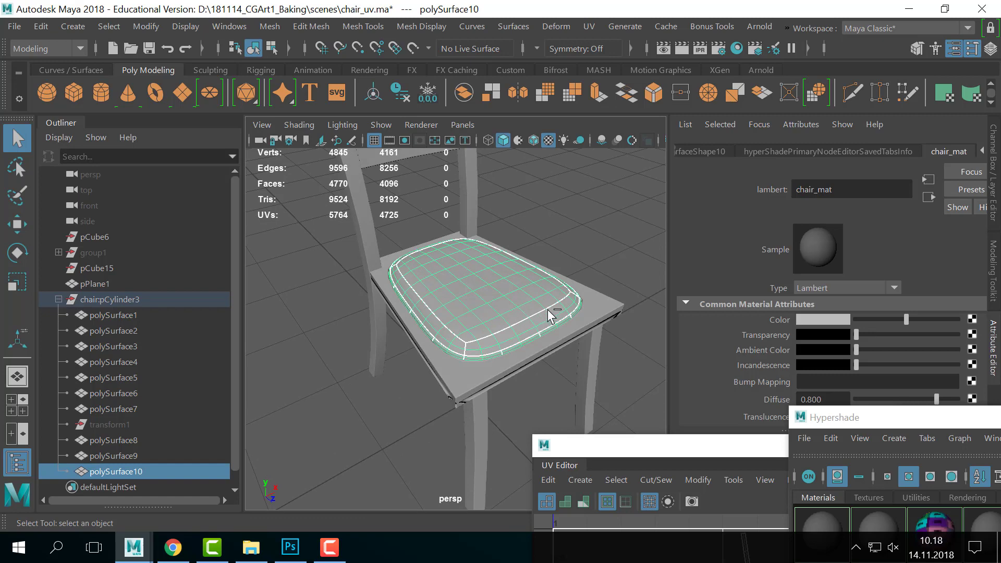
{"action": "key", "text": "ctrl+h"}
{"action": "left_click_drag", "start_coordinate": [577, 269], "coordinate": [578, 299], "text": "alt"}
- In Photoshop, float the Layers panel and add a new empty Layer 1
{"action": "key", "text": "alt+Tab"}
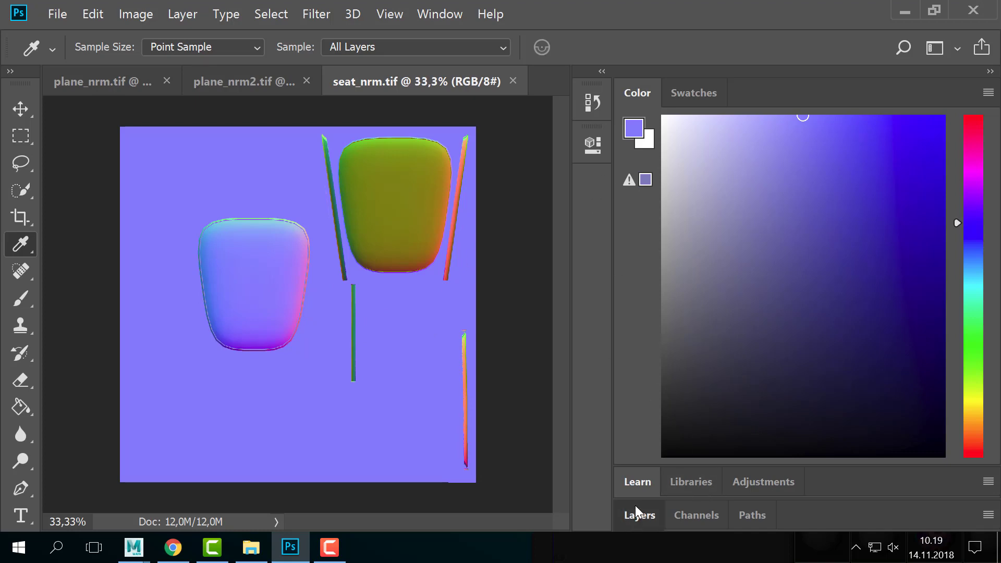
{"action": "left_click_drag", "start_coordinate": [635, 505], "coordinate": [768, 196]}
{"action": "left_click_drag", "start_coordinate": [886, 377], "coordinate": [888, 430]}
{"action": "left_click_drag", "start_coordinate": [734, 126], "coordinate": [721, 117]}
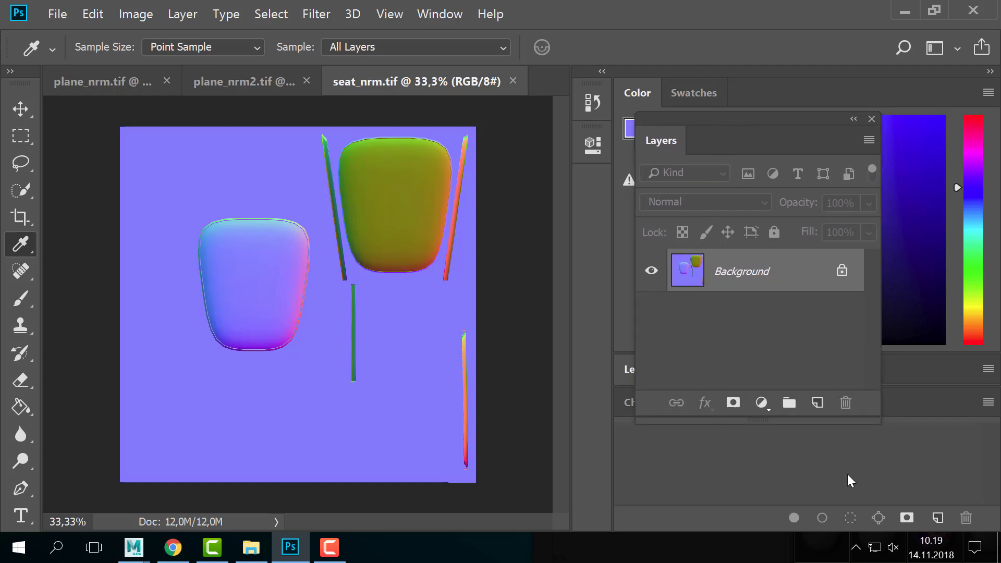
{"action": "left_click", "coordinate": [817, 403]}
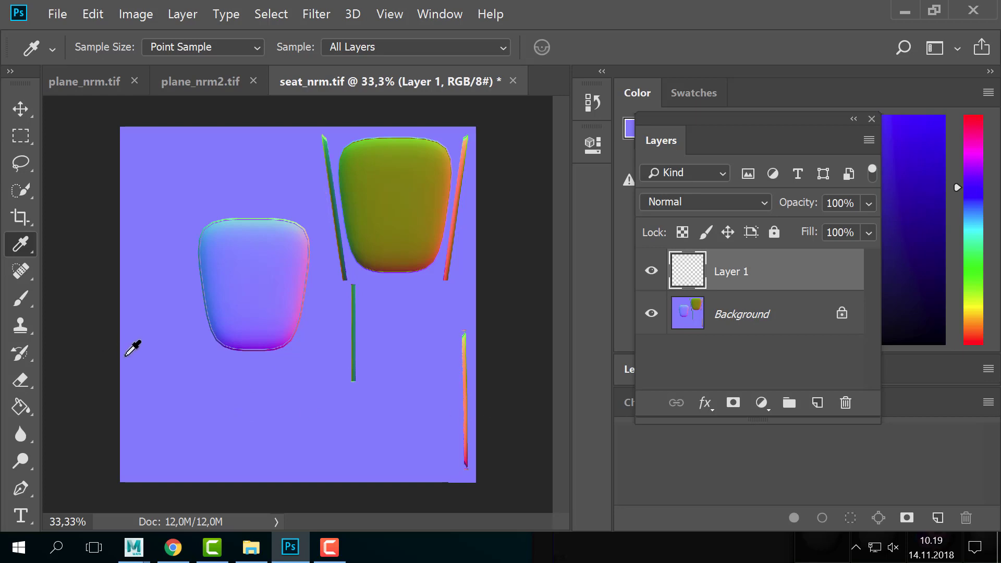
- Fill Layer 1 with flat purple using the Paint Bucket
{"action": "left_click", "coordinate": [21, 408]}
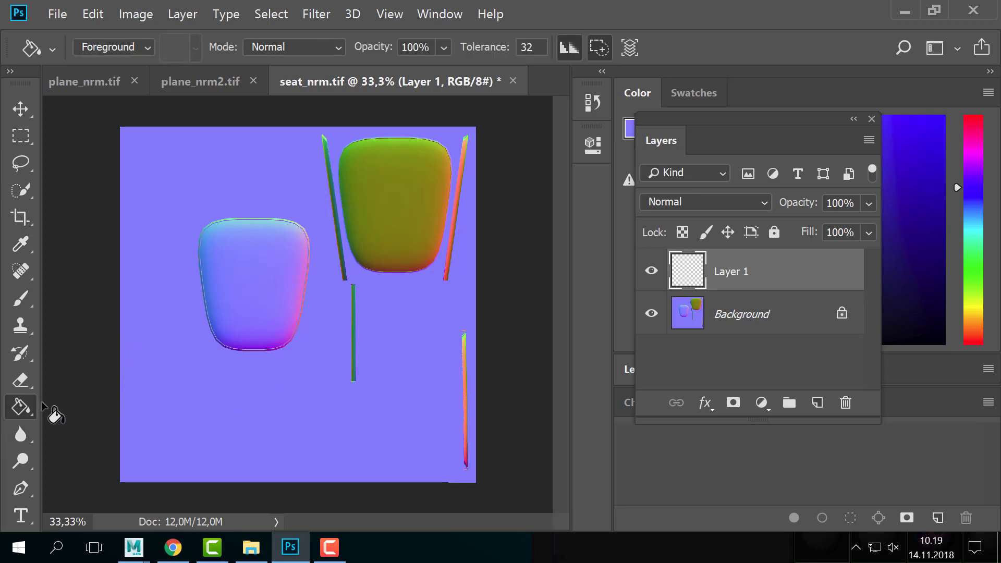
{"action": "right_click", "coordinate": [30, 415]}
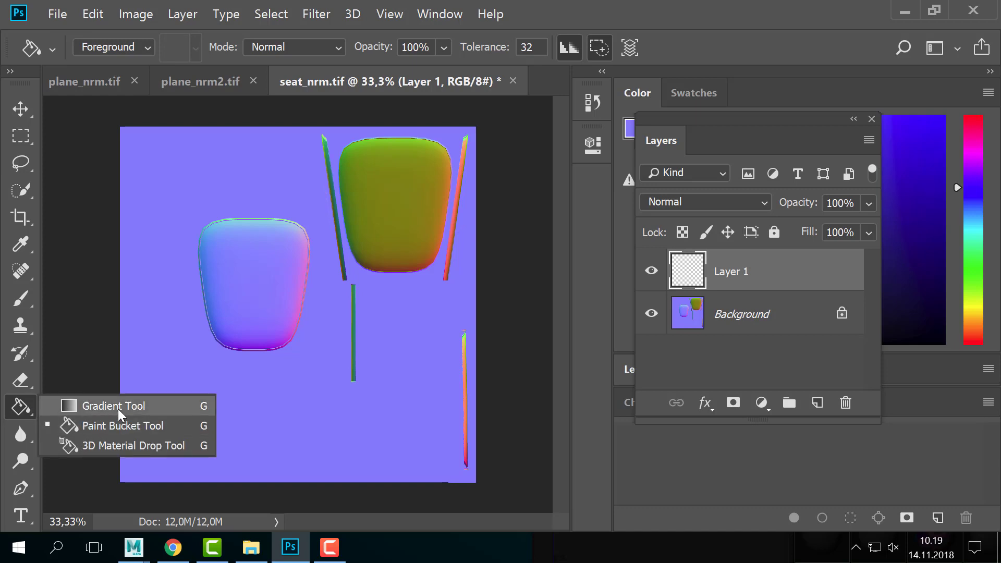
{"action": "left_click", "coordinate": [78, 405]}
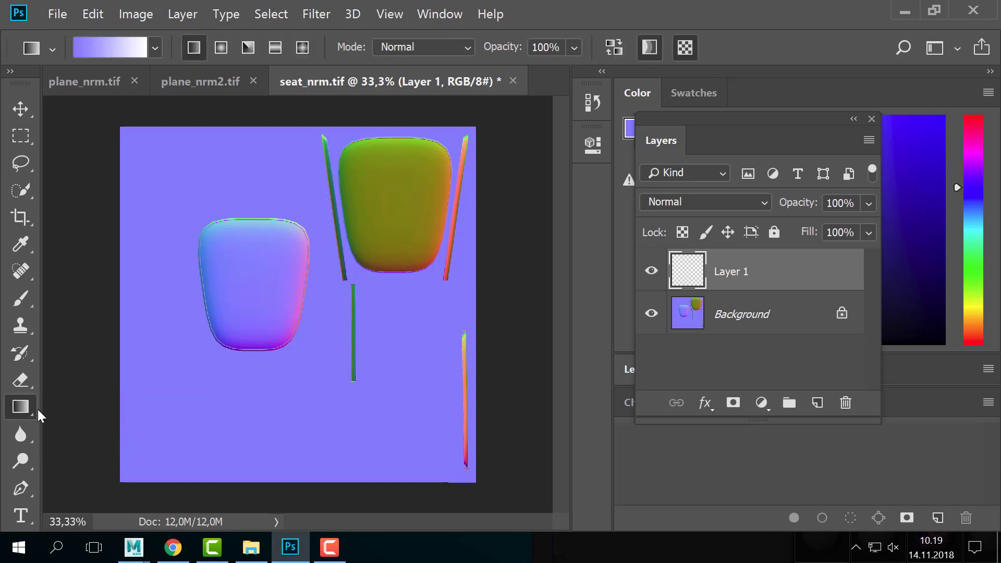
{"action": "right_click", "coordinate": [26, 409]}
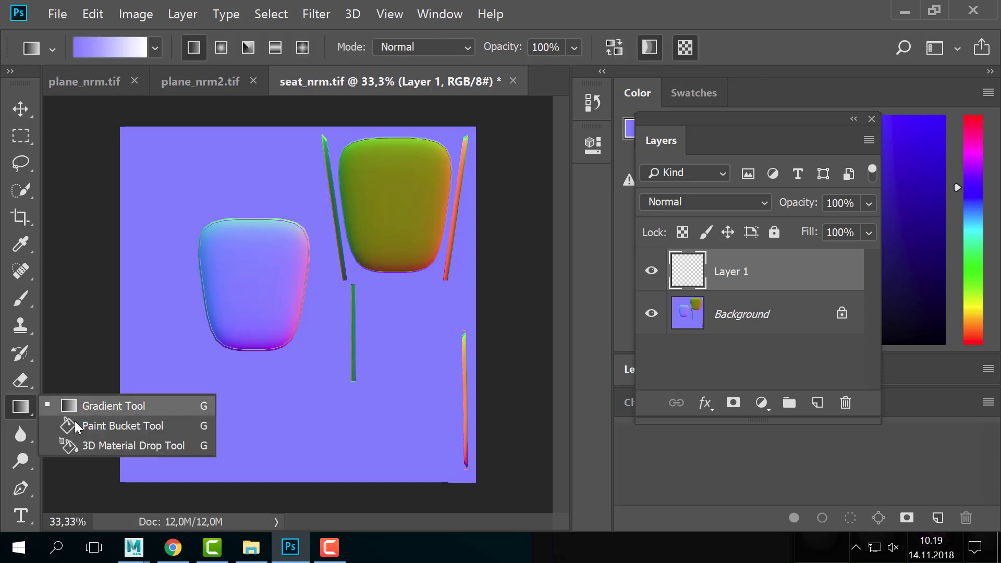
{"action": "left_click", "coordinate": [161, 426]}
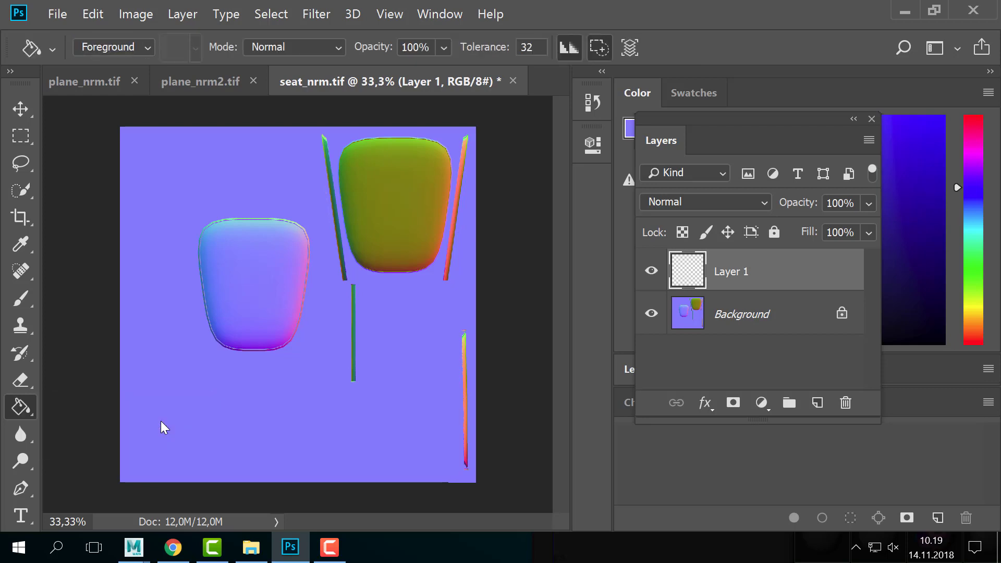
{"action": "left_click", "coordinate": [340, 396]}
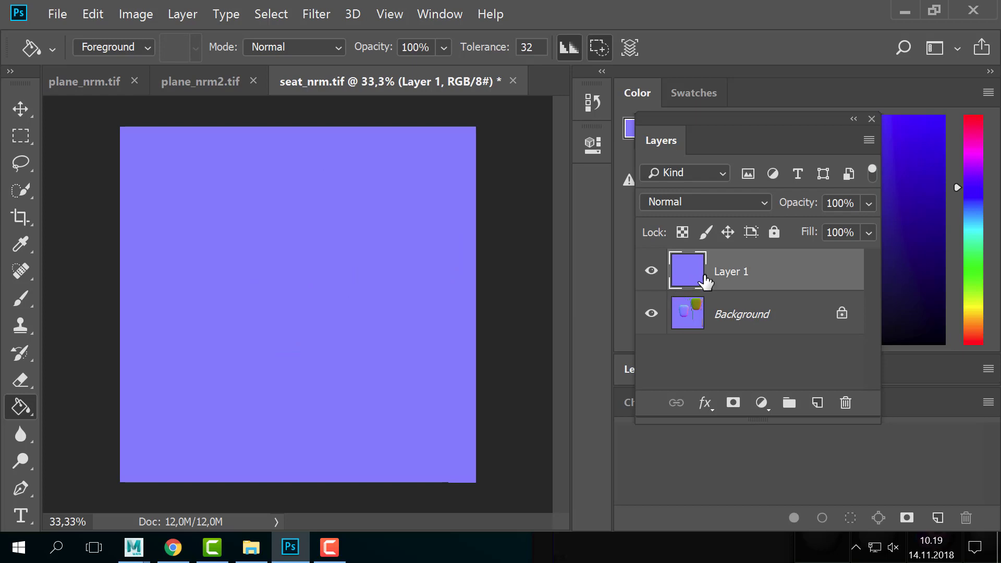
- Unlock Background into Layer 0 and place Layer 1 beneath it
{"action": "left_click_drag", "start_coordinate": [703, 284], "coordinate": [719, 356]}
{"action": "left_click", "coordinate": [842, 315]}
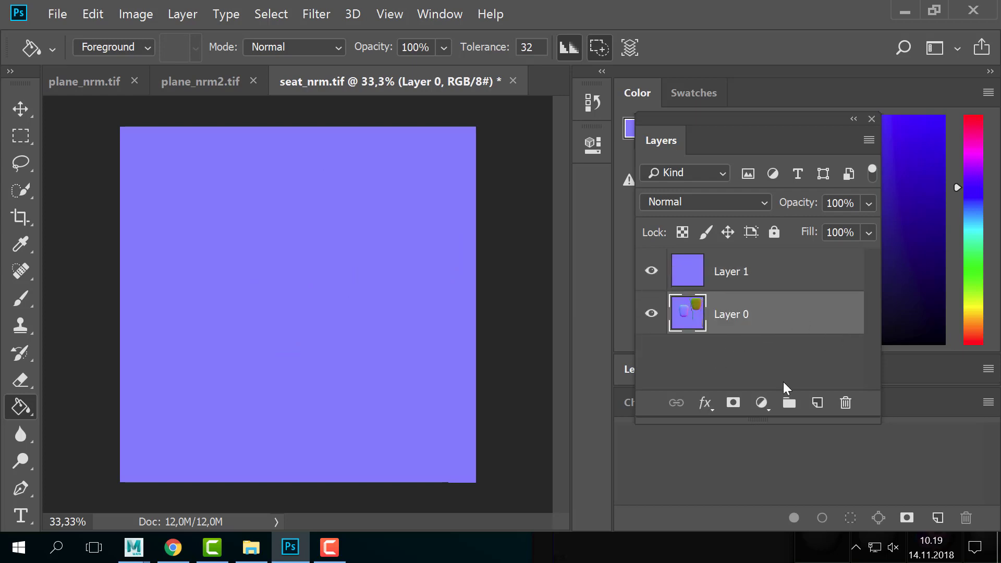
{"action": "left_click", "coordinate": [775, 234]}
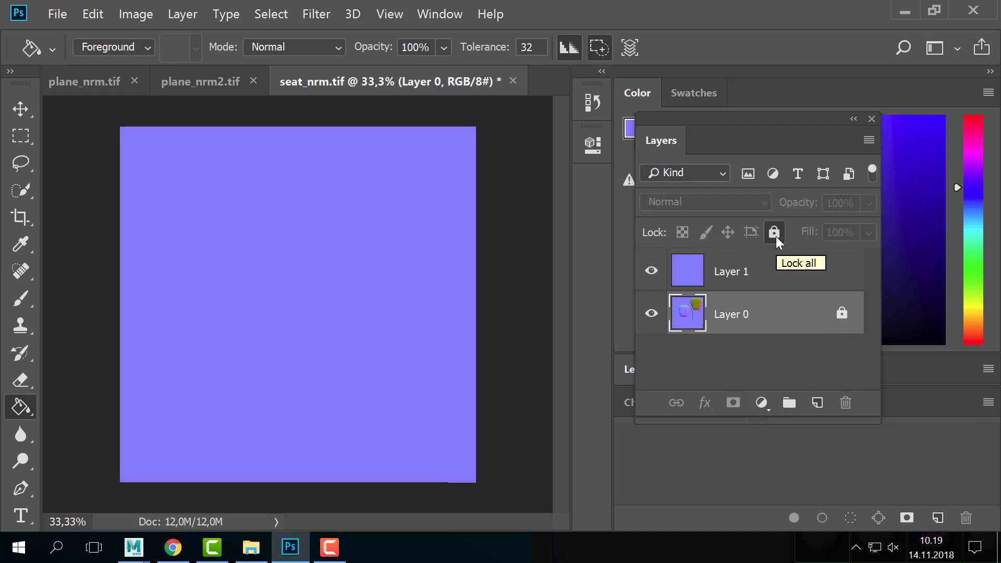
{"action": "left_click", "coordinate": [775, 234]}
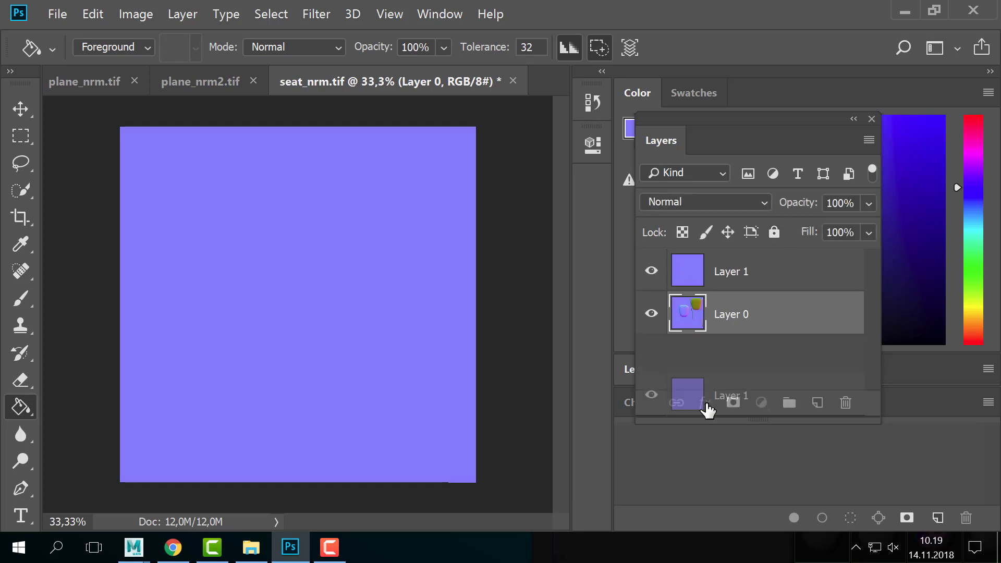
{"action": "left_click_drag", "start_coordinate": [708, 292], "coordinate": [699, 313]}
{"action": "left_click", "coordinate": [711, 284]}
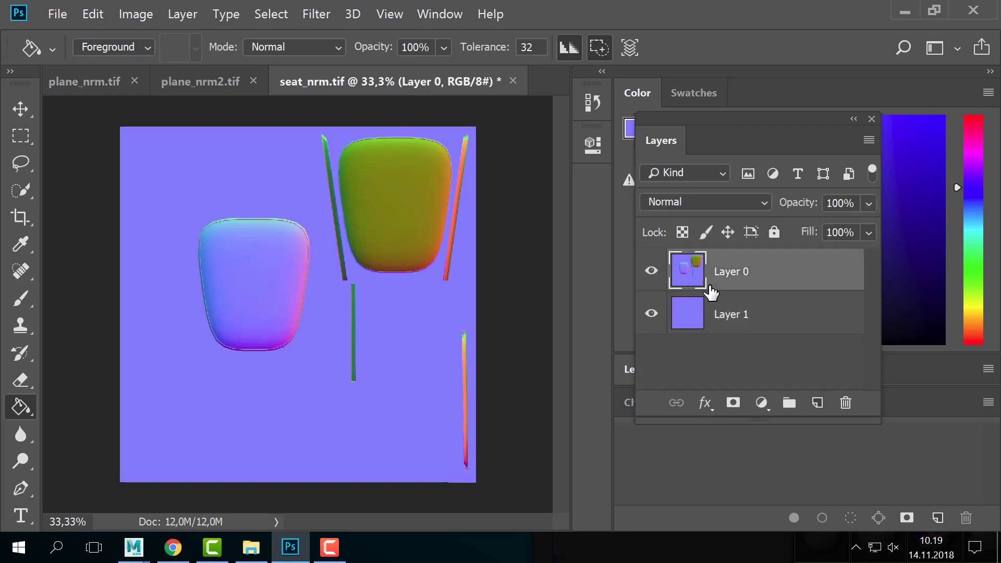
- Outline the green seat shape and bars on Layer 0 with the Polygonal Lasso
{"action": "left_click", "coordinate": [30, 171]}
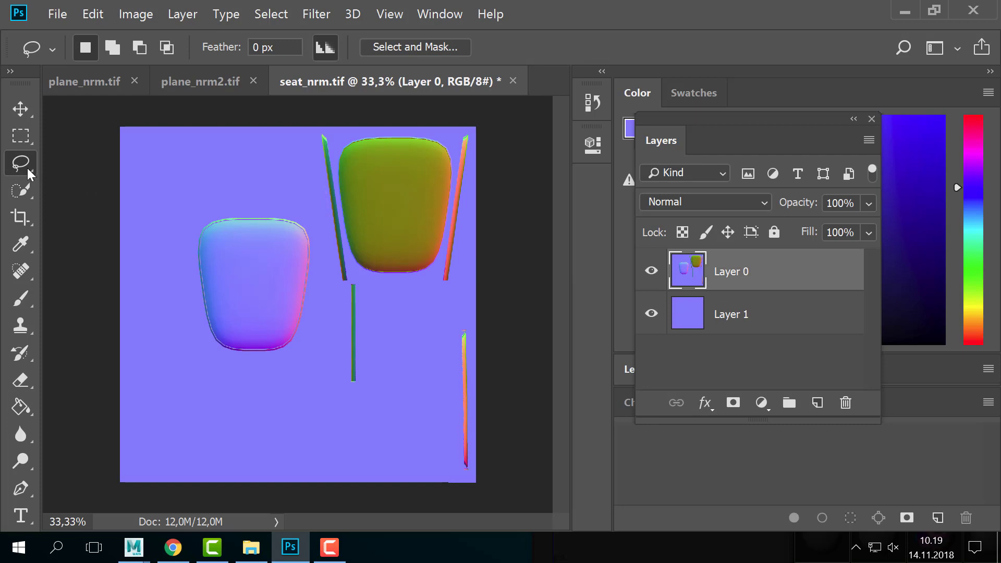
{"action": "right_click", "coordinate": [29, 171]}
{"action": "left_click", "coordinate": [93, 179]}
{"action": "left_click", "coordinate": [291, 180]}
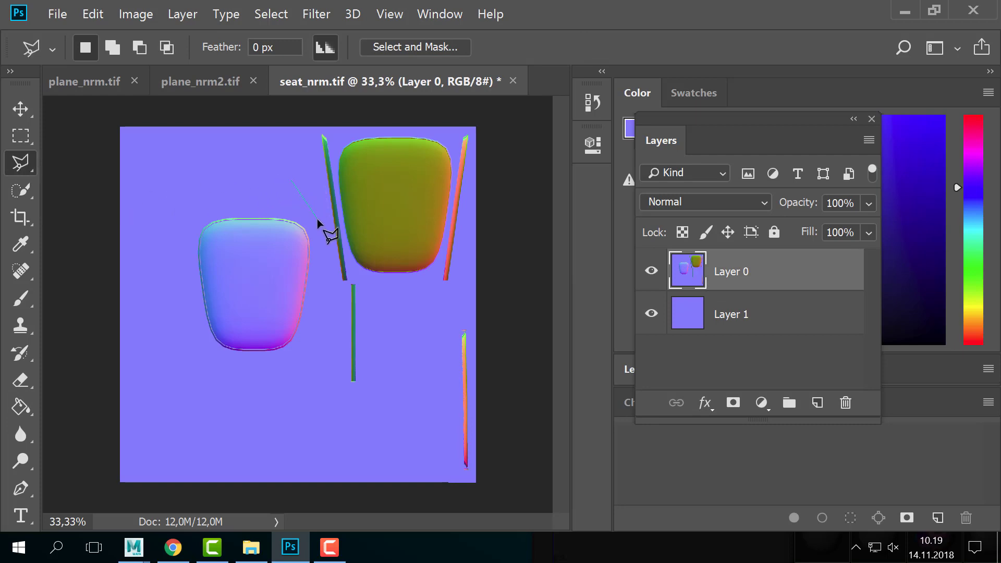
{"action": "left_click", "coordinate": [318, 224]}
{"action": "left_click", "coordinate": [336, 433]}
{"action": "left_click", "coordinate": [462, 493]}
{"action": "left_click", "coordinate": [542, 330]}
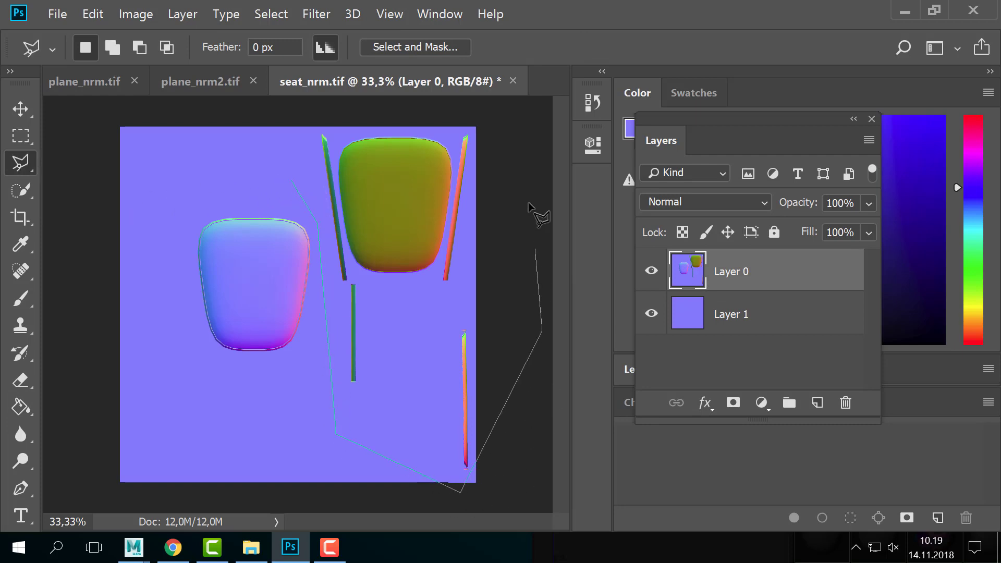
{"action": "left_click", "coordinate": [530, 203]}
{"action": "left_click", "coordinate": [505, 117]}
{"action": "left_click", "coordinate": [390, 103]}
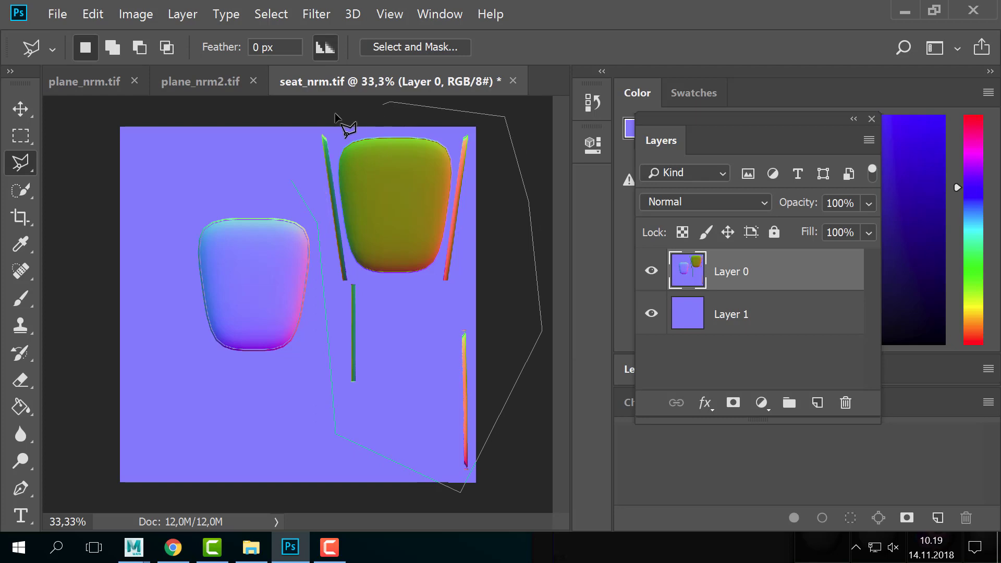
{"action": "double_click", "coordinate": [274, 136]}
- Delete the selected green shapes, deselect, and recentre the image
{"action": "left_click", "coordinate": [273, 136]}
{"action": "key", "text": "Delete"}
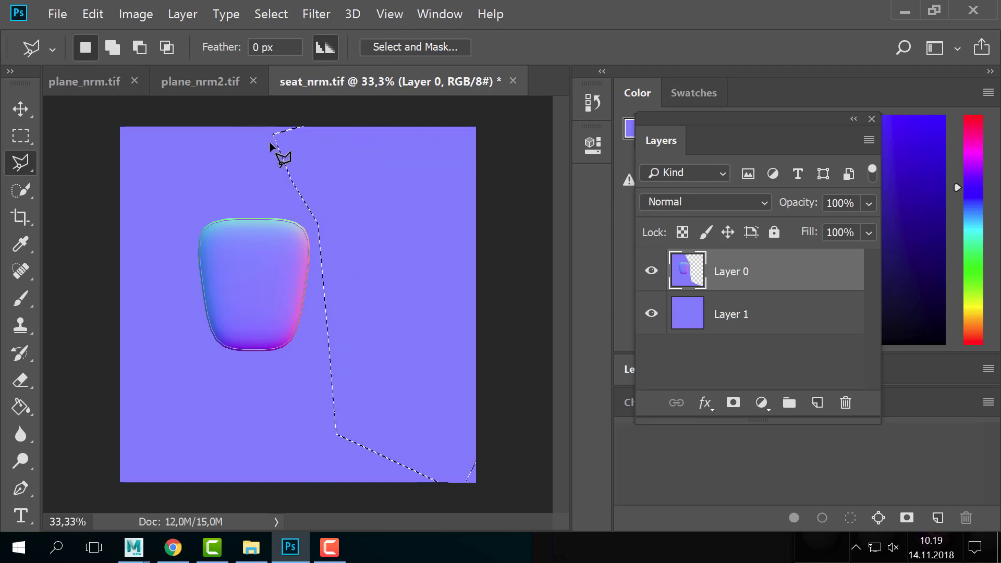
{"action": "key", "text": "ctrl+d"}
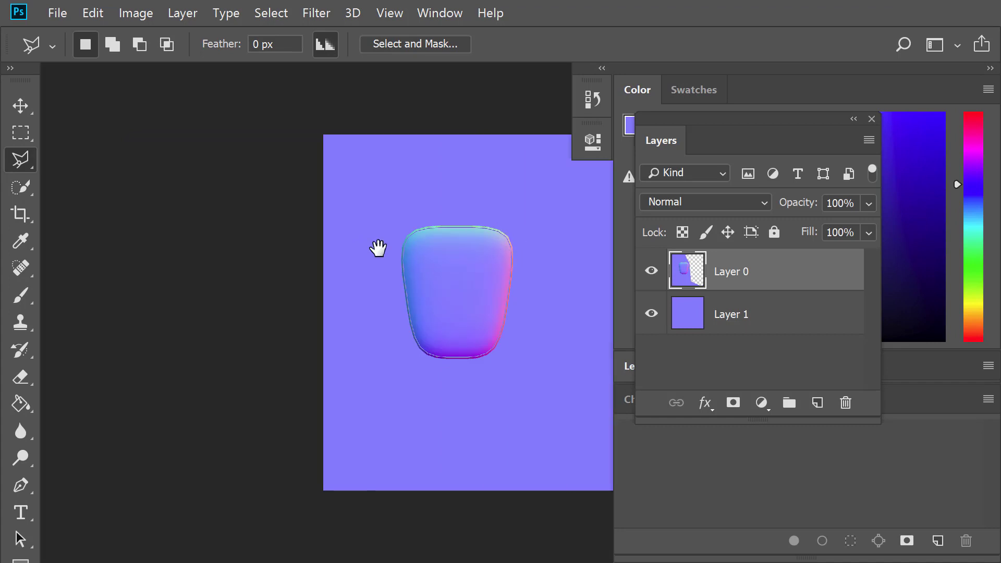
{"action": "left_click_drag", "start_coordinate": [380, 246], "coordinate": [280, 279]}
{"action": "mouse_move", "coordinate": [428, 362]}
{"action": "left_mouse_down"}
{"action": "mouse_move", "coordinate": [438, 311]}
{"action": "mouse_move", "coordinate": [414, 306]}
{"action": "mouse_move", "coordinate": [331, 226]}
{"action": "mouse_move", "coordinate": [388, 249]}
{"action": "left_mouse_up"}
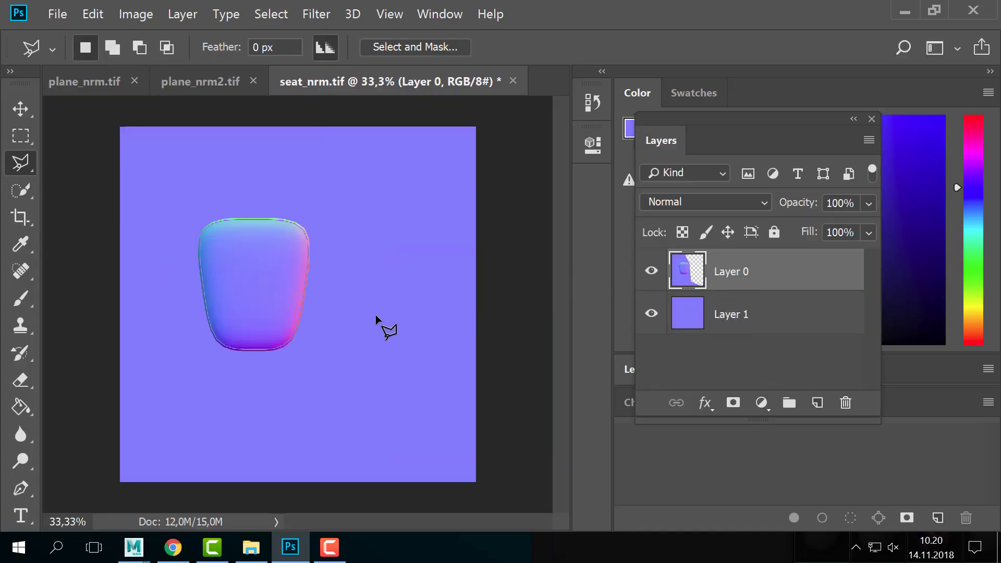
- Save As with file name chair_nrm and PNG as the format
{"action": "left_click", "coordinate": [57, 14]}
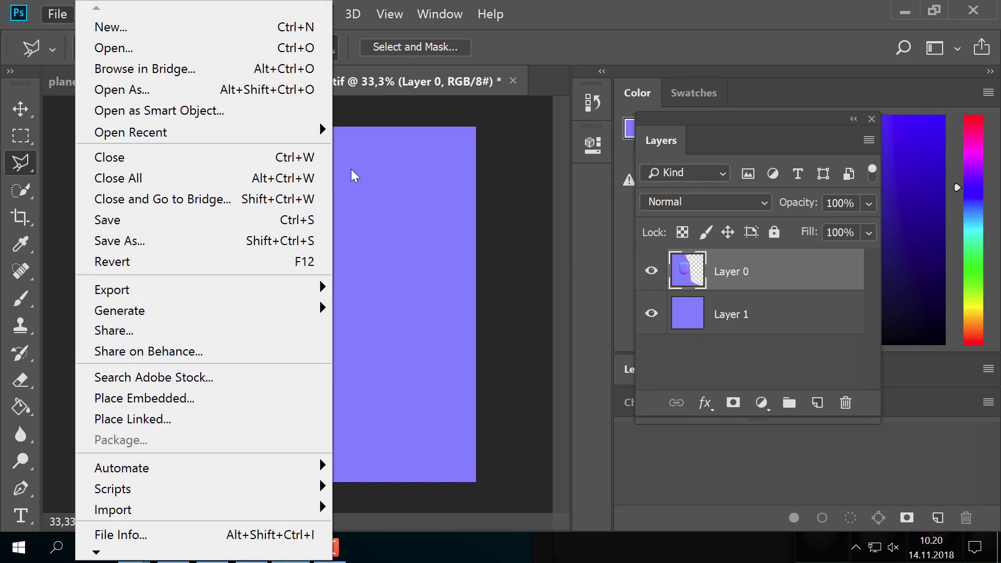
{"action": "left_click", "coordinate": [186, 244]}
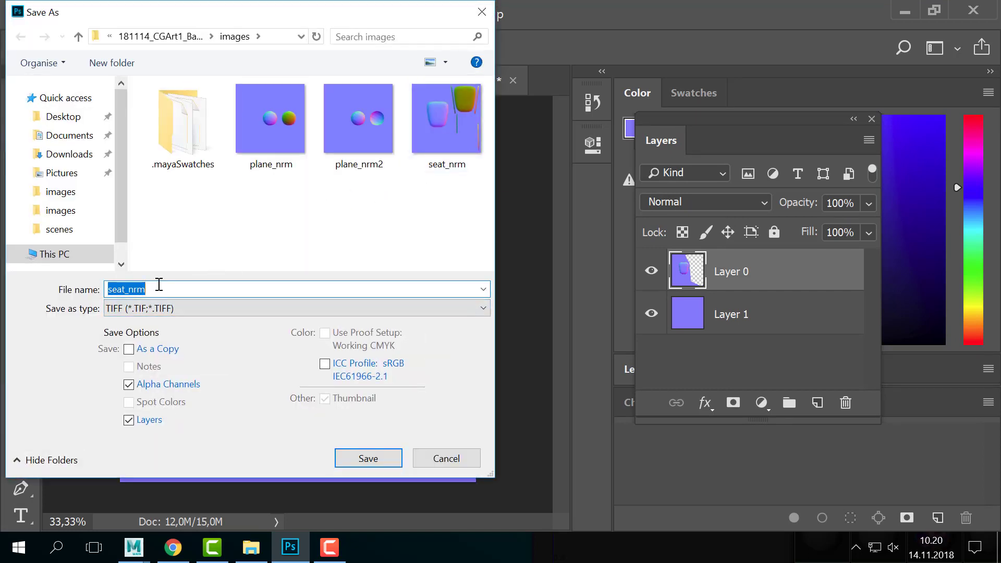
{"action": "type", "text": "chair"}
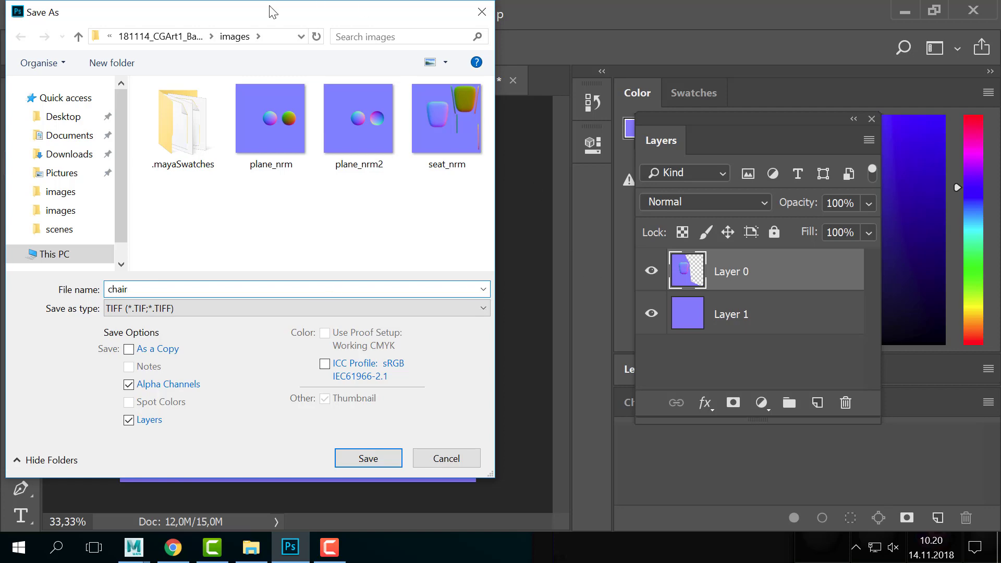
{"action": "left_click_drag", "start_coordinate": [271, 7], "coordinate": [771, 54]}
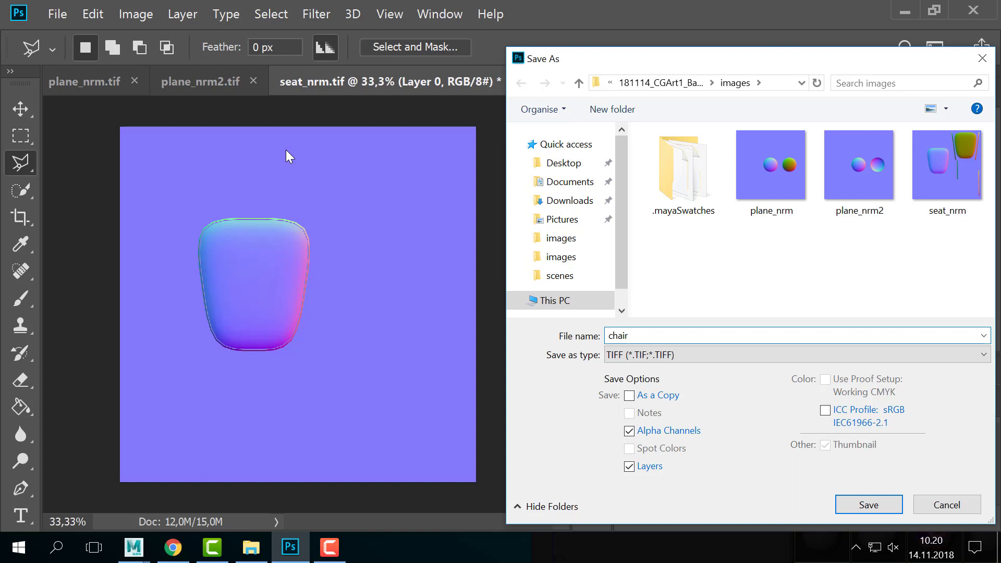
{"action": "left_click_drag", "start_coordinate": [721, 61], "coordinate": [523, 29]}
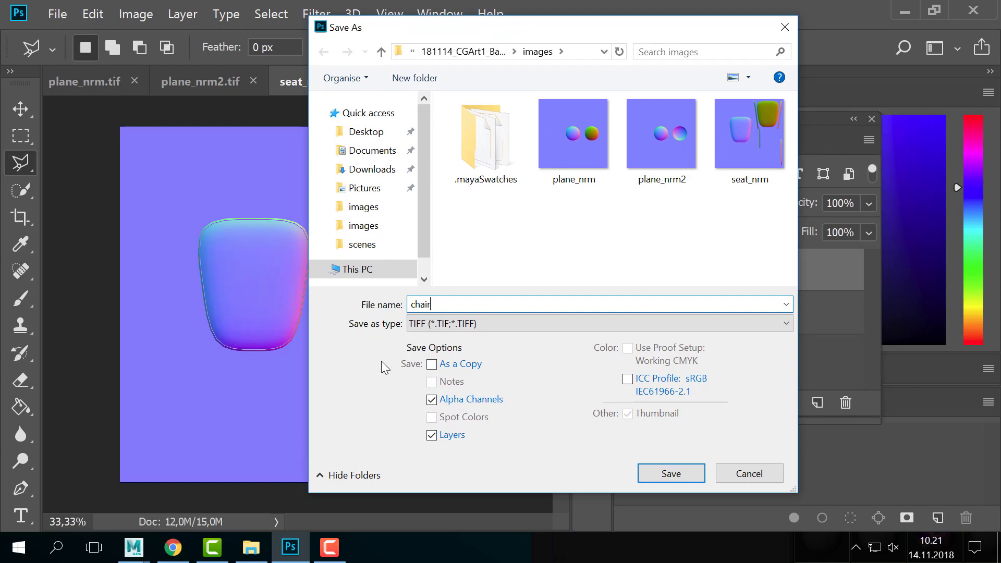
{"action": "left_click", "coordinate": [451, 323]}
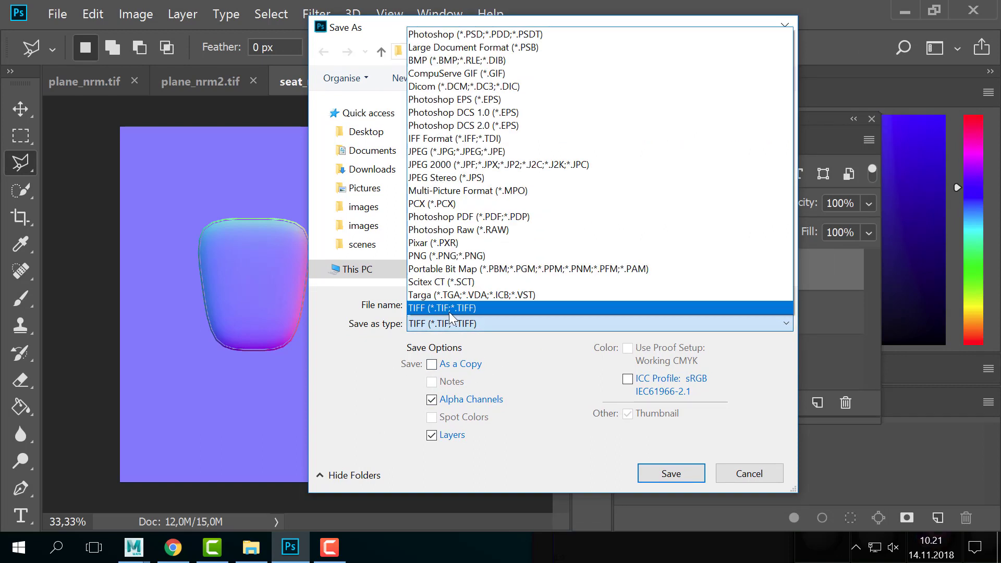
{"action": "left_click", "coordinate": [452, 256]}
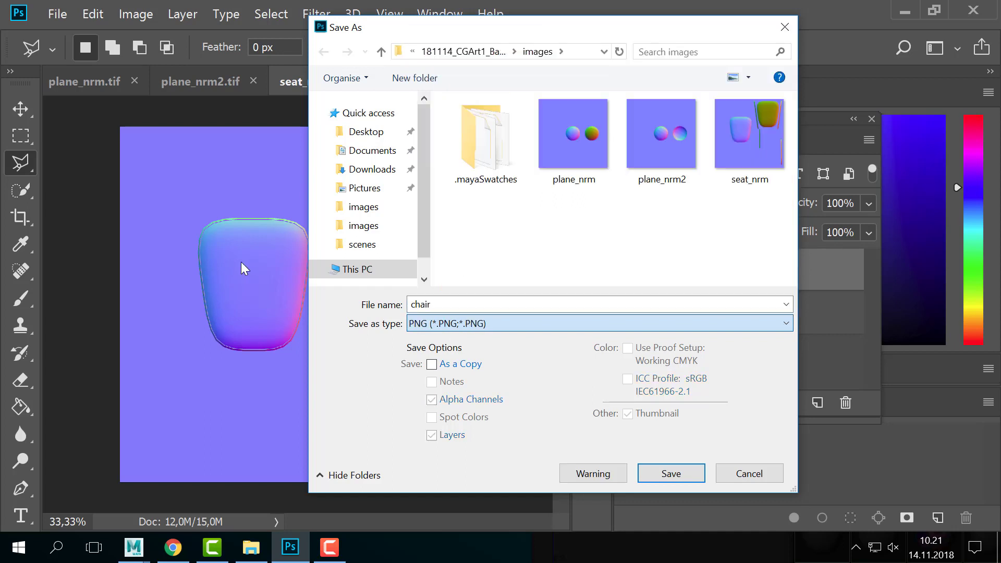
{"action": "left_click", "coordinate": [491, 306]}
{"action": "type", "text": "_"}
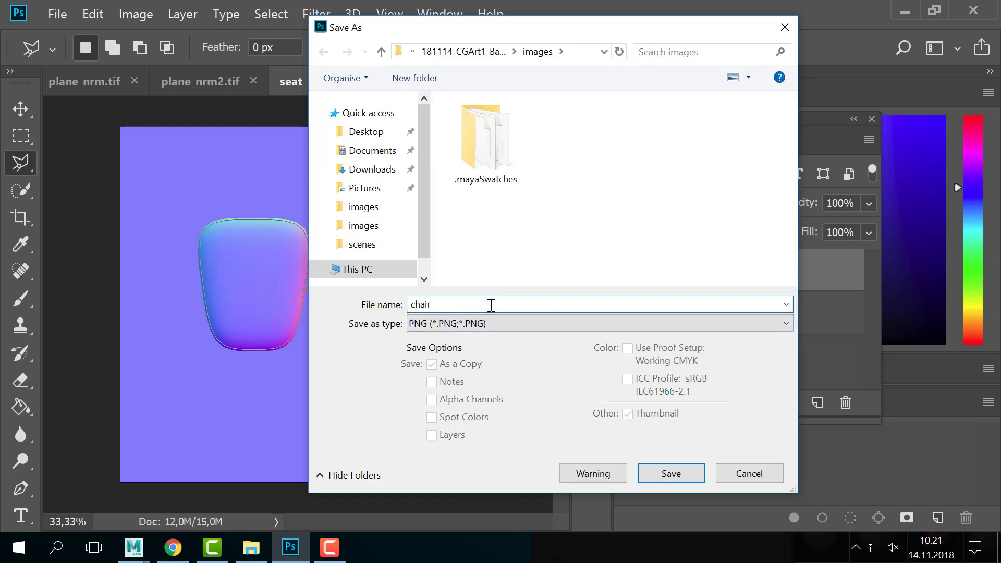
{"action": "type", "text": "nrm"}
- Save it into the project's sourceimages folder, accept the PNG options, and return to Maya
{"action": "left_click", "coordinate": [484, 55]}
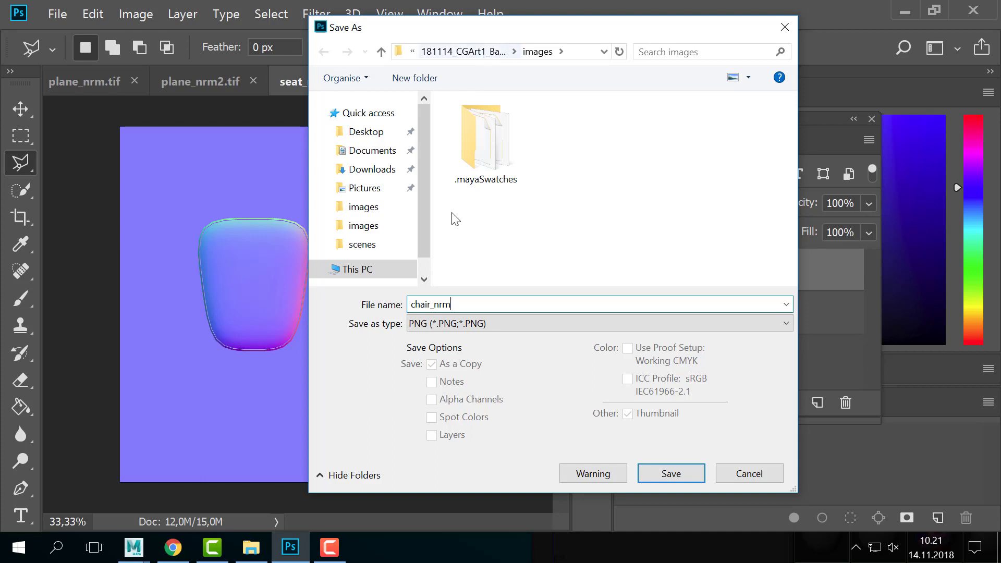
{"action": "scroll", "coordinate": [524, 240], "scroll_direction": "down", "scroll_amount": 2}
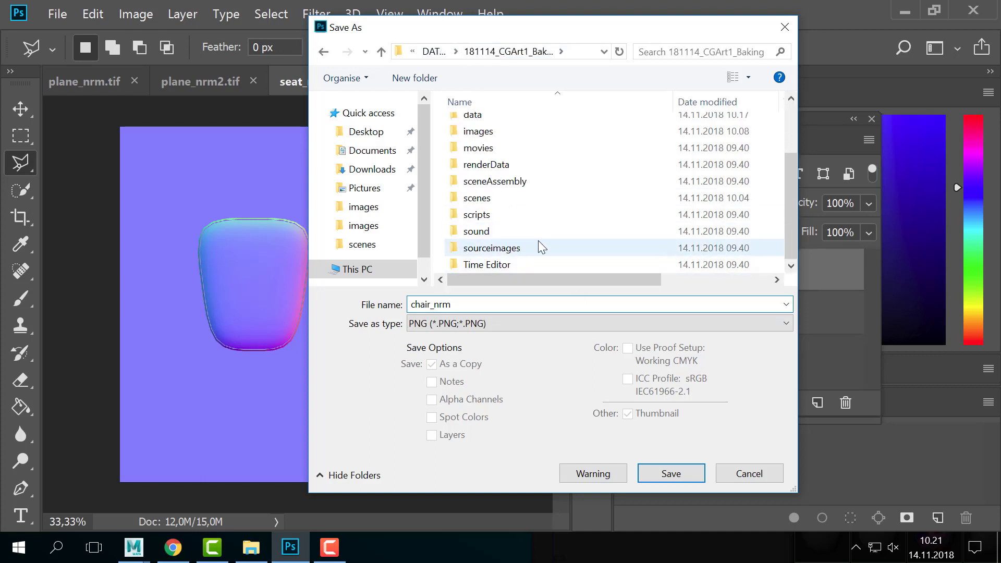
{"action": "double_click", "coordinate": [521, 248]}
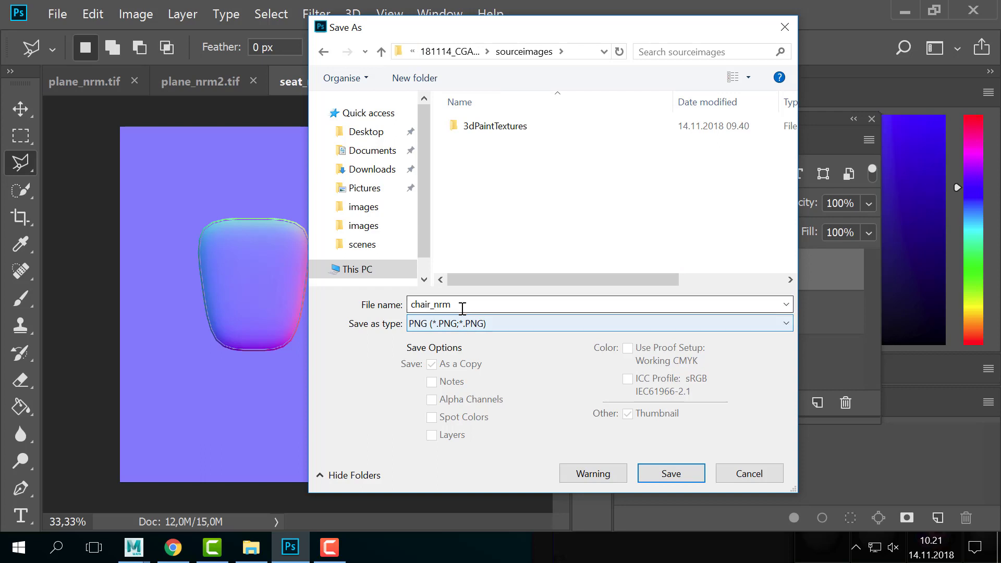
{"action": "left_click", "coordinate": [645, 470]}
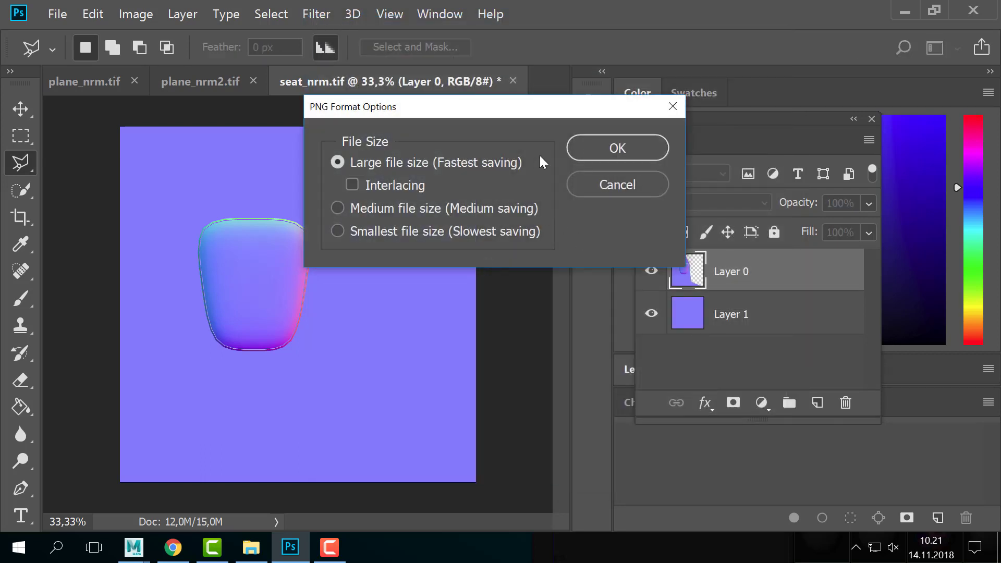
{"action": "left_click", "coordinate": [592, 149]}
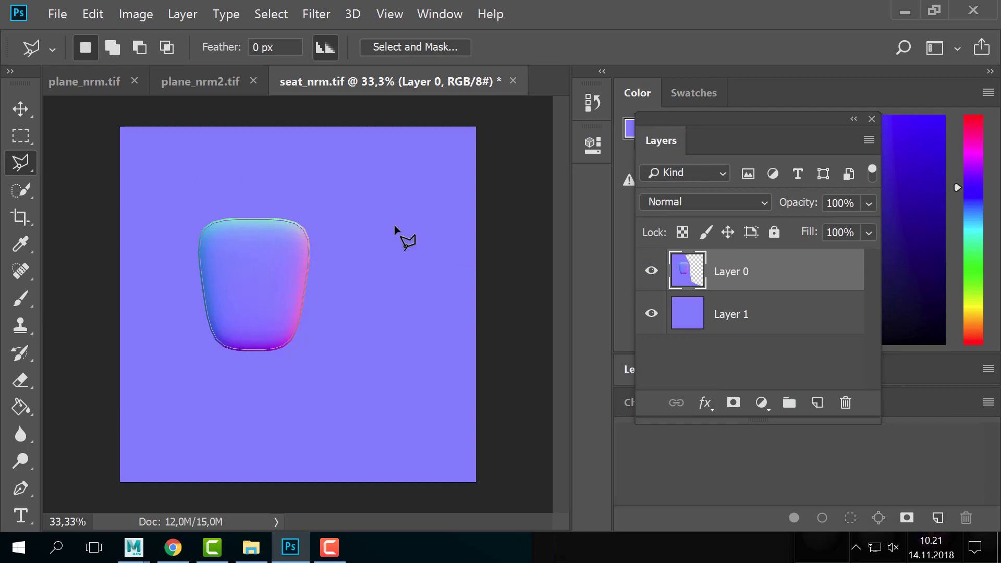
{"action": "key", "text": "alt+Tab"}
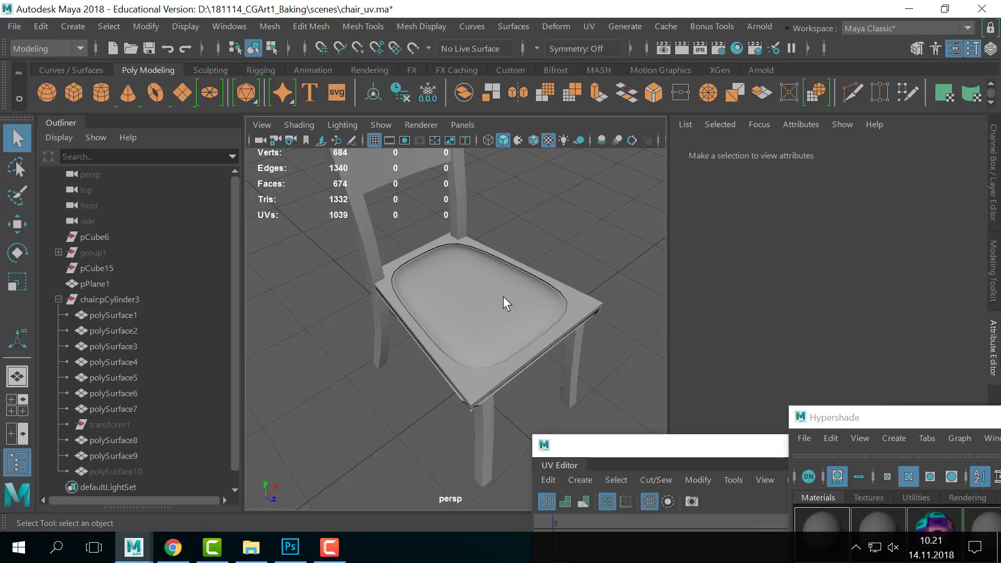
- Load sourceimages/chair_nrm.png as the image of the seat material's bump texture file3
{"action": "right_click", "coordinate": [503, 296]}
{"action": "left_click", "coordinate": [495, 481]}
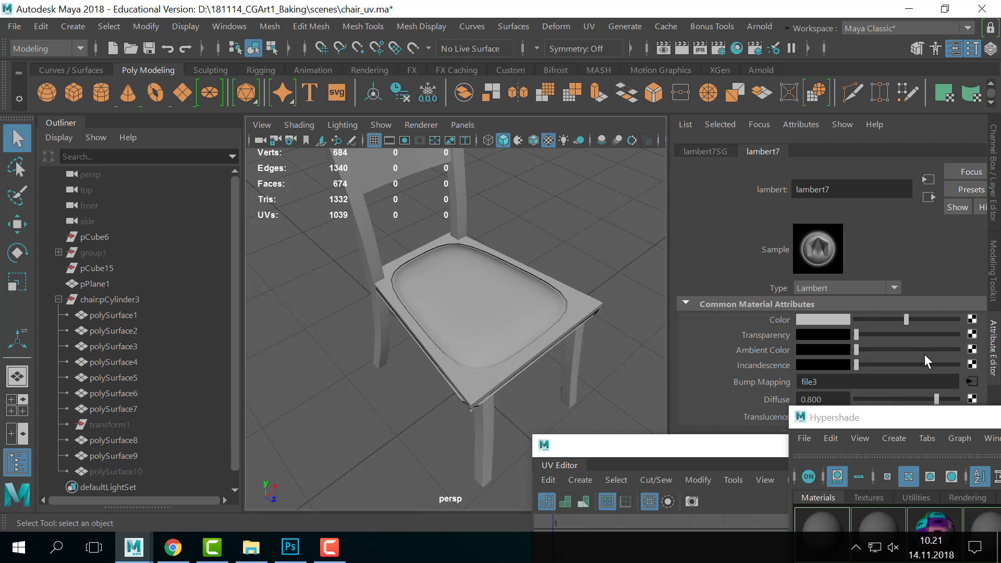
{"action": "left_click", "coordinate": [973, 384]}
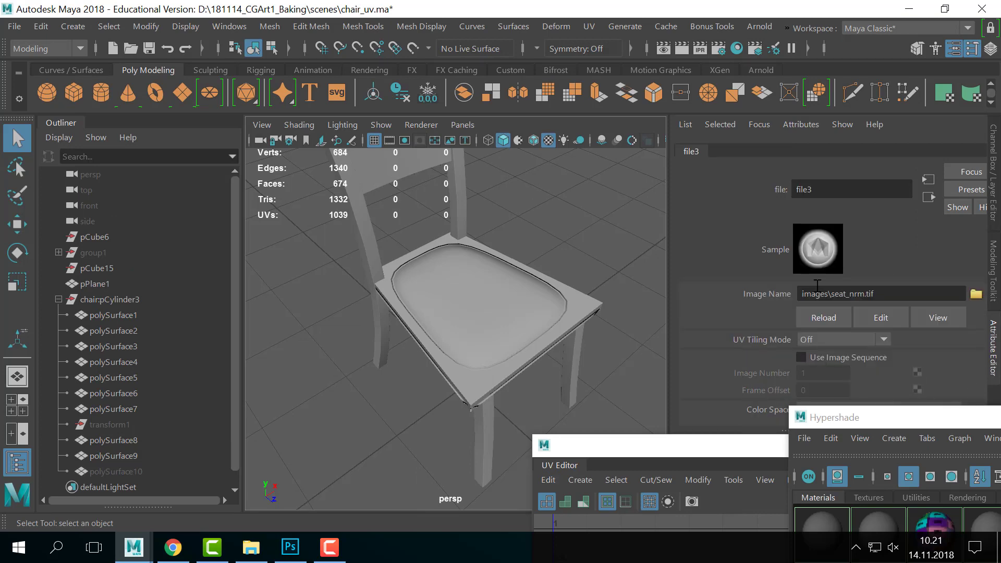
{"action": "left_click", "coordinate": [977, 293]}
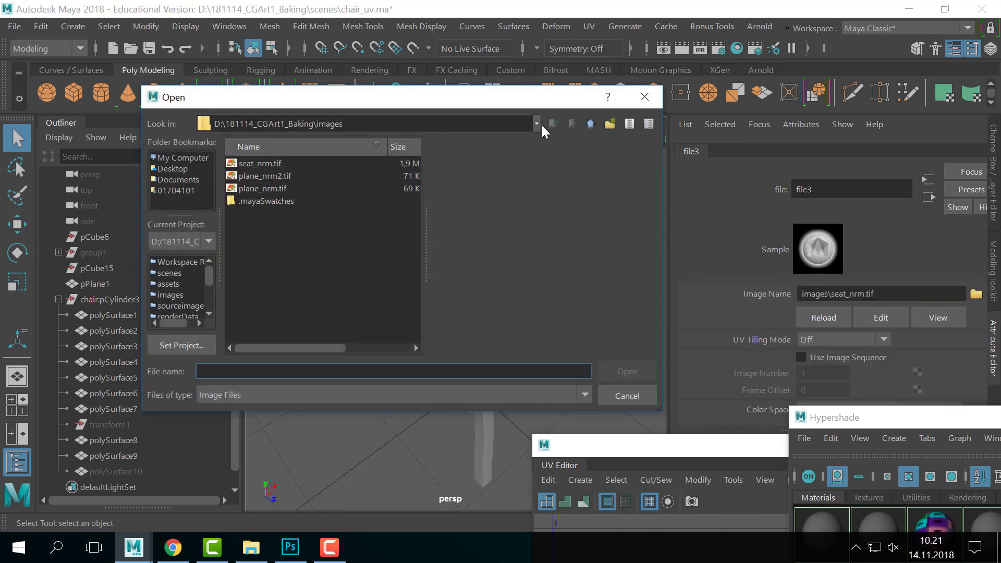
{"action": "left_click", "coordinate": [538, 126]}
{"action": "left_click", "coordinate": [322, 152]}
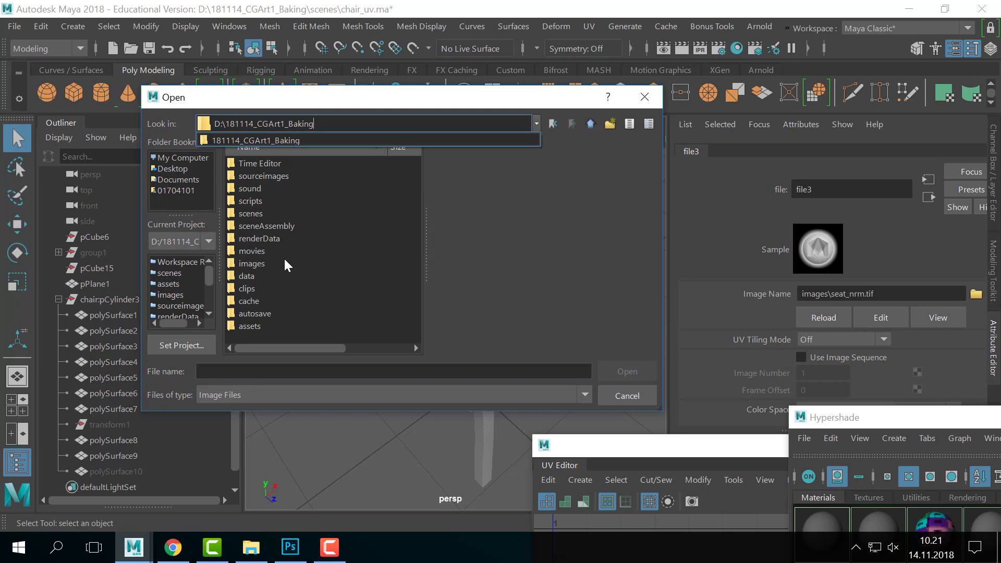
{"action": "double_click", "coordinate": [263, 177]}
{"action": "left_click", "coordinate": [277, 165]}
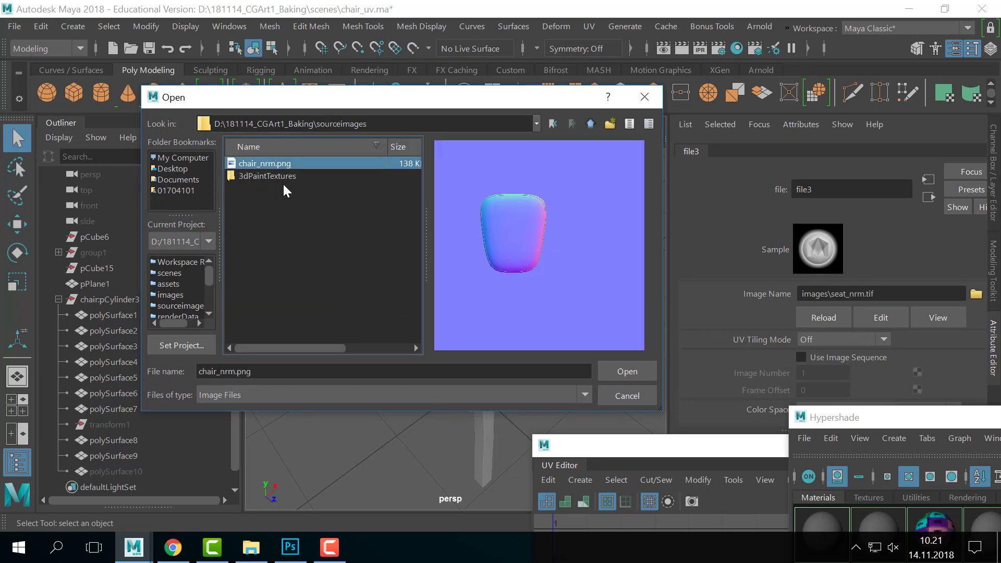
{"action": "left_click", "coordinate": [621, 372]}
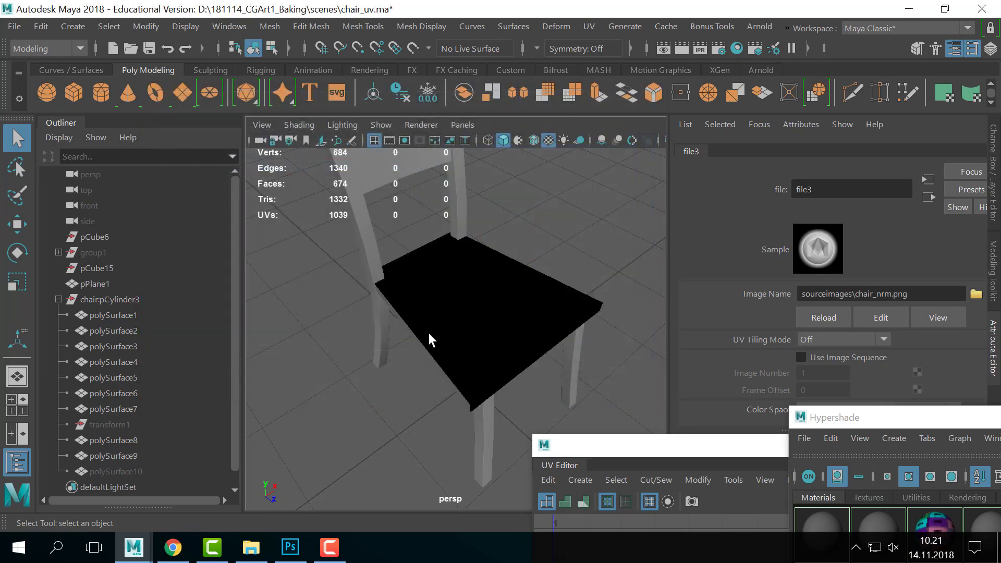
- Set file3's Color Space to Raw
{"action": "scroll", "coordinate": [907, 365], "scroll_direction": "down", "scroll_amount": 3}
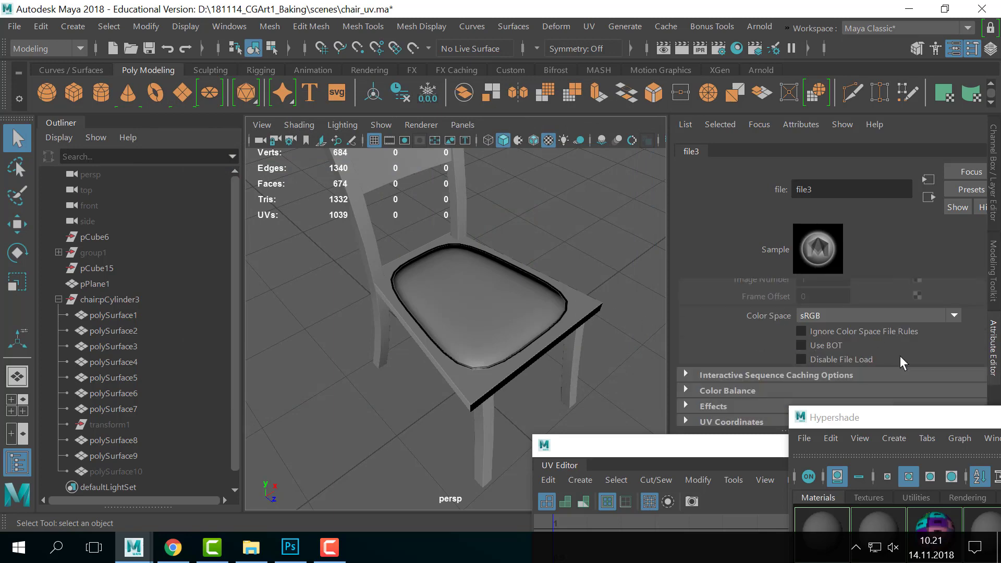
{"action": "left_click", "coordinate": [848, 317]}
{"action": "left_click", "coordinate": [828, 410]}
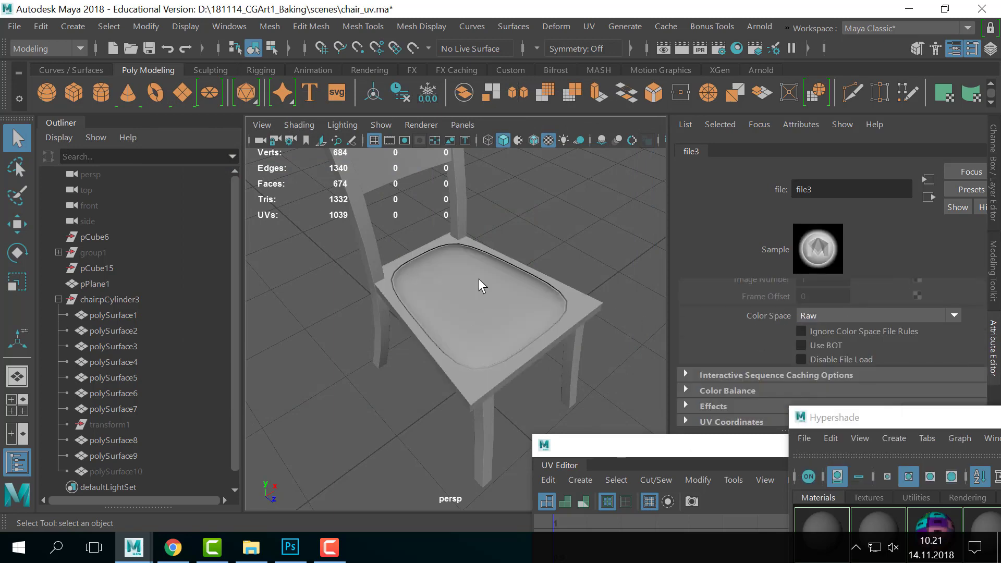
{"action": "scroll", "coordinate": [501, 297], "scroll_direction": "down", "scroll_amount": 5}
{"action": "scroll", "coordinate": [386, 325], "scroll_direction": "up", "scroll_amount": 6}
{"action": "scroll", "coordinate": [427, 282], "scroll_direction": "down", "scroll_amount": 5}
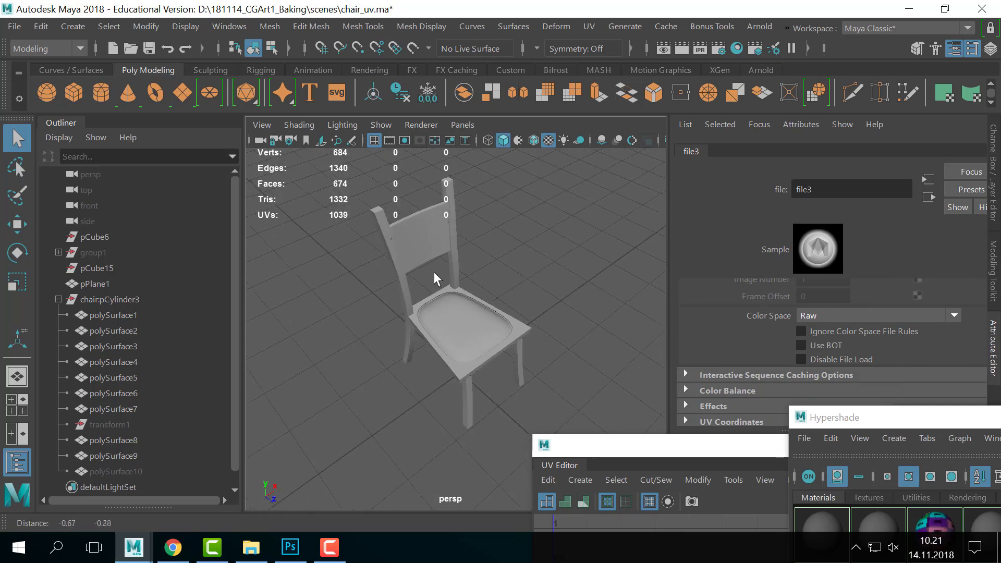
- Orbit and zoom around the chair to get close to the seat
{"action": "left_click_drag", "start_coordinate": [434, 274], "coordinate": [443, 242], "text": "alt"}
{"action": "right_click_drag", "start_coordinate": [446, 244], "coordinate": [609, 270], "text": "alt"}
{"action": "left_click_drag", "start_coordinate": [590, 286], "coordinate": [501, 290], "text": "alt"}
{"action": "mouse_move", "coordinate": [501, 290]}
{"action": "right_mouse_down", "text": "alt"}
{"action": "mouse_move", "coordinate": [518, 289]}
{"action": "mouse_move", "coordinate": [485, 290]}
{"action": "right_mouse_up", "text": "alt"}
{"action": "left_click_drag", "start_coordinate": [485, 290], "coordinate": [553, 301], "text": "alt"}
{"action": "right_click_drag", "start_coordinate": [557, 302], "coordinate": [589, 313], "text": "alt"}
{"action": "middle_click_drag", "start_coordinate": [542, 324], "coordinate": [539, 311], "text": "alt"}
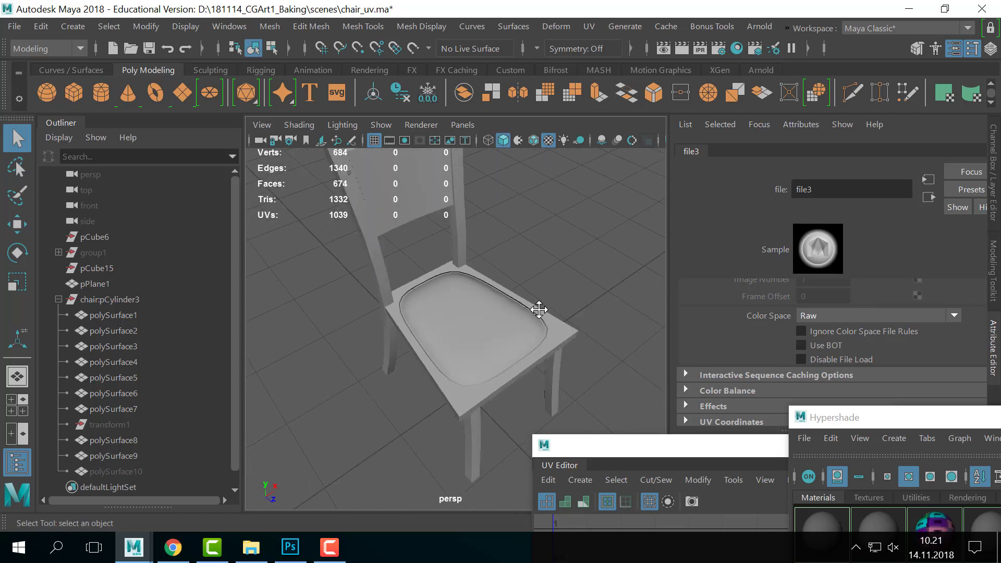
{"action": "mouse_move", "coordinate": [539, 310]}
{"action": "left_mouse_down", "text": "alt"}
{"action": "mouse_move", "coordinate": [449, 313]}
{"action": "mouse_move", "coordinate": [543, 309]}
{"action": "left_mouse_up", "text": "alt"}
{"action": "right_click_drag", "start_coordinate": [543, 308], "coordinate": [559, 271], "text": "alt"}
{"action": "middle_click_drag", "start_coordinate": [558, 270], "coordinate": [527, 292], "text": "alt"}
{"action": "right_click_drag", "start_coordinate": [501, 295], "coordinate": [521, 294], "text": "alt"}
- Turn off smooth preview, show the seat textured with 6, then dismiss the fatal error
{"action": "key", "text": "1"}
{"action": "left_click", "coordinate": [523, 293]}
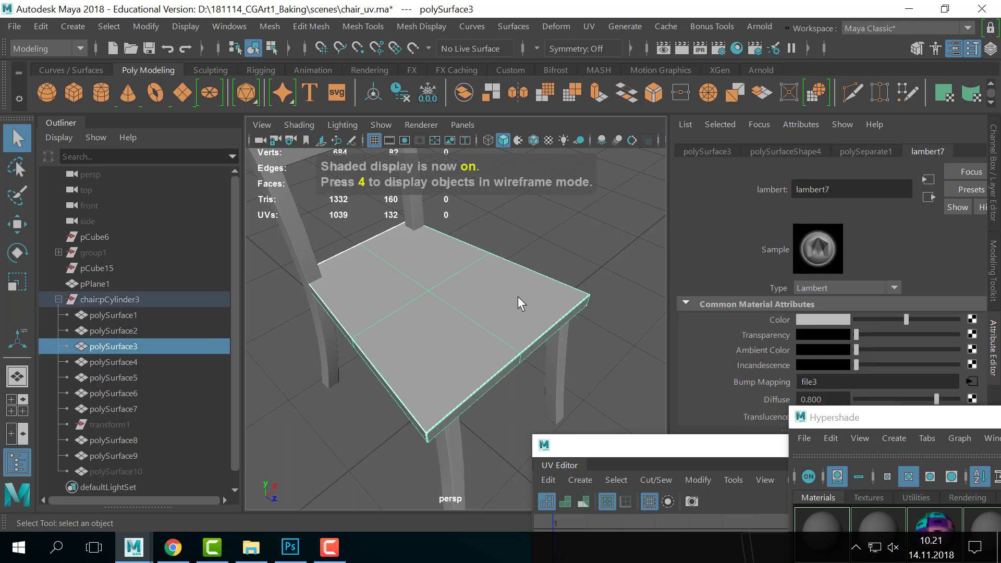
{"action": "key", "text": "6"}
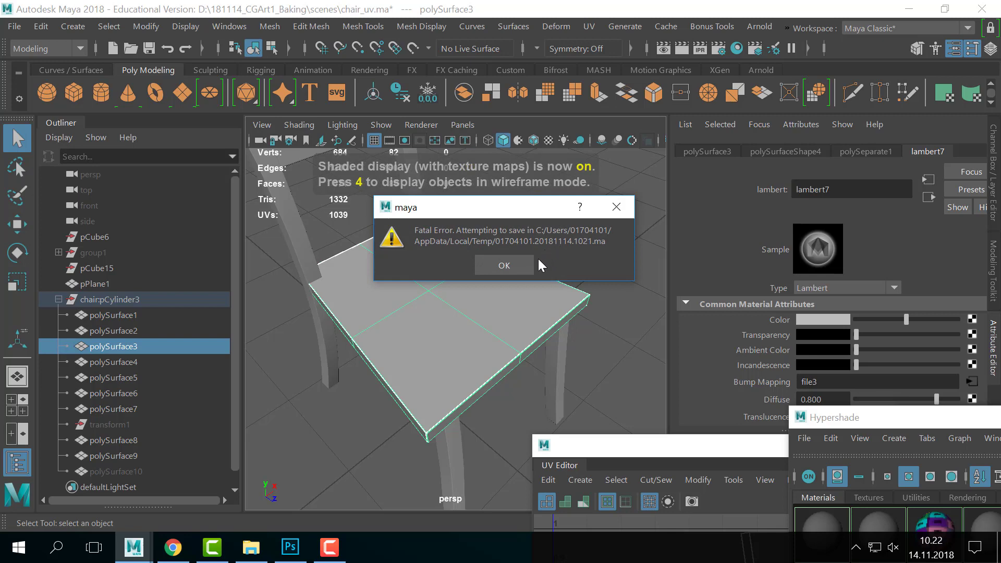
{"action": "left_click", "coordinate": [506, 257]}
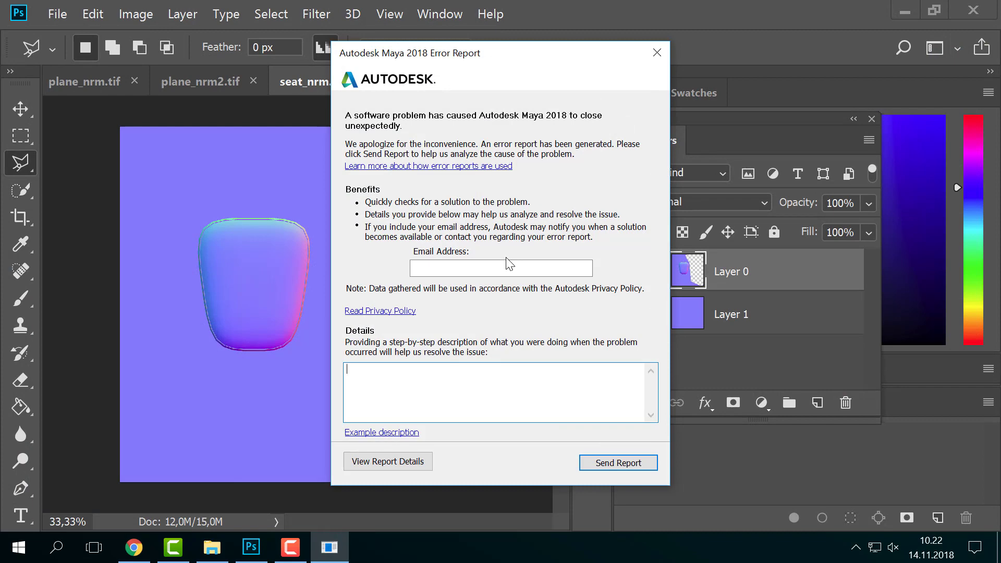
- Close Maya's error report, minimise Photoshop and the other windows, and relaunch Maya 2018
{"action": "left_click", "coordinate": [657, 53]}
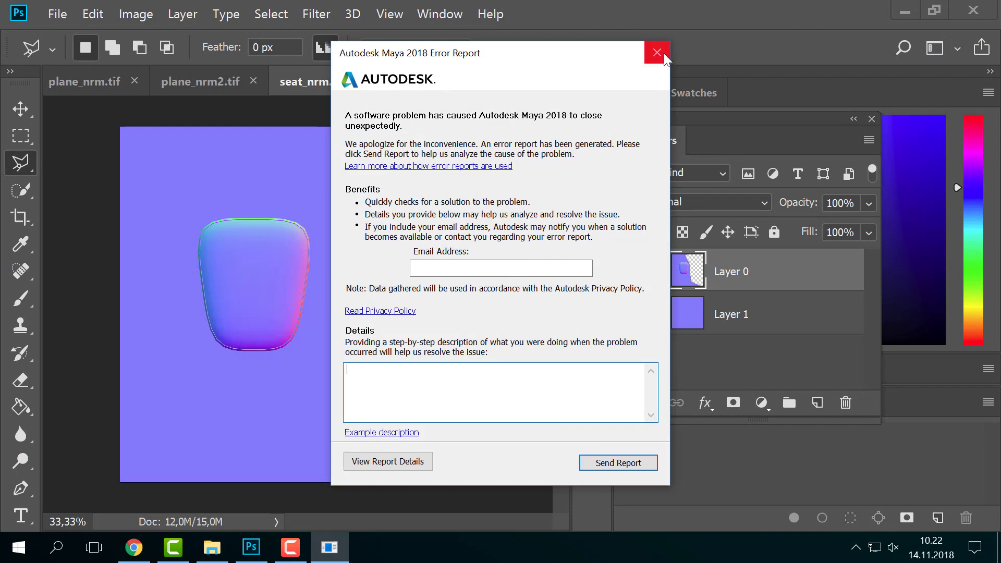
{"action": "left_click", "coordinate": [637, 316]}
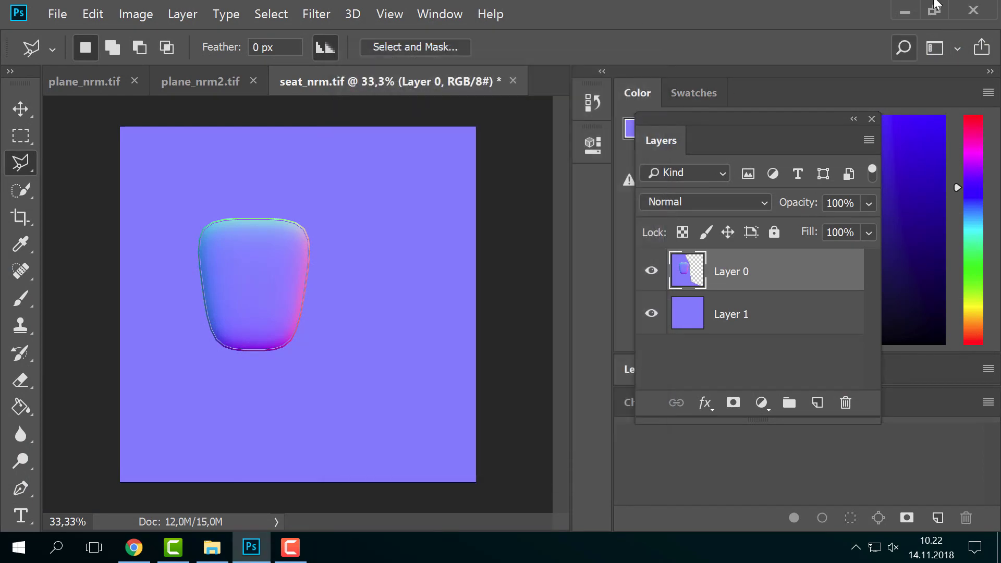
{"action": "left_click", "coordinate": [906, 11]}
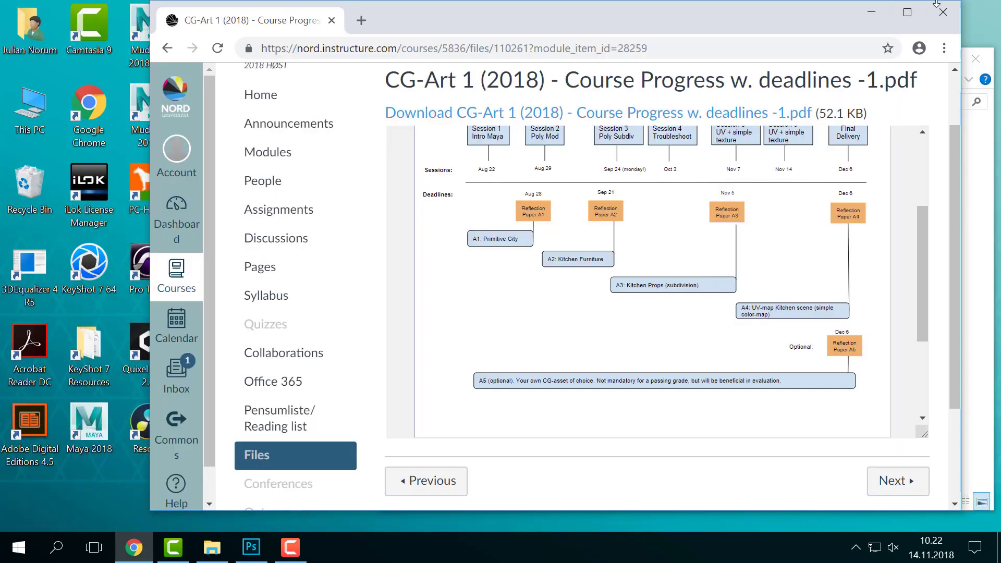
{"action": "left_click", "coordinate": [878, 12]}
{"action": "left_click", "coordinate": [903, 56]}
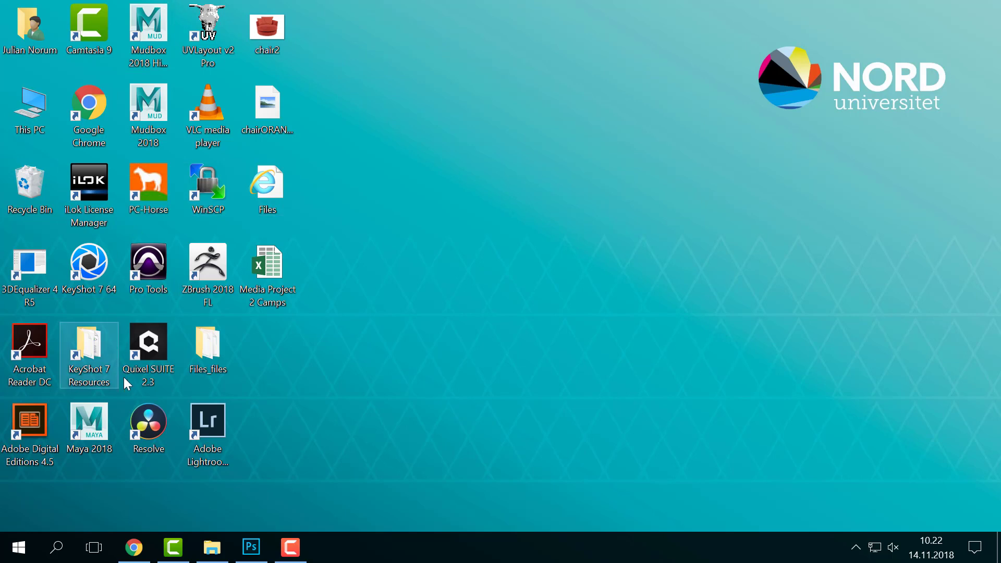
{"action": "double_click", "coordinate": [116, 403]}
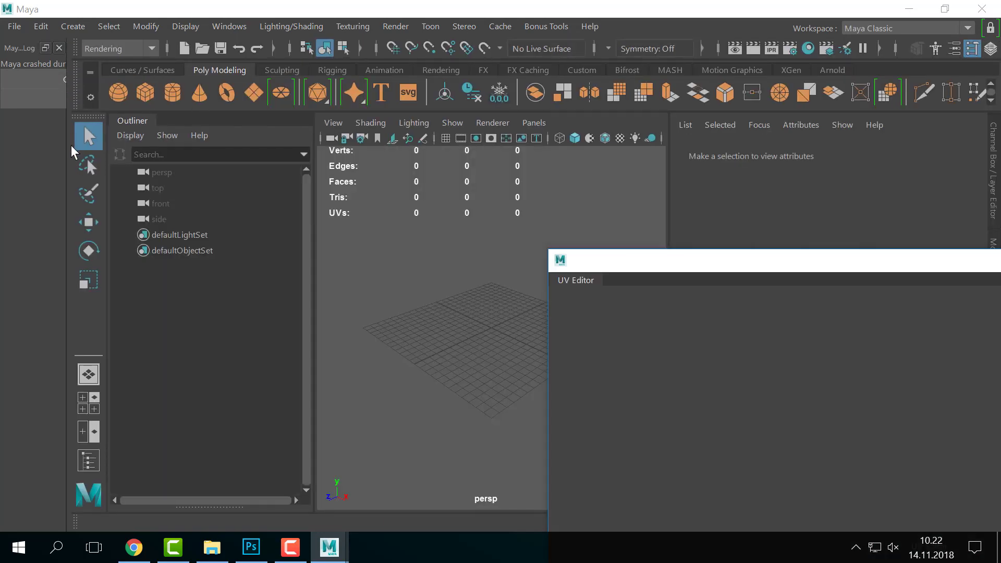
- Dismiss the What's New highlights and crash log windows and move the UV Editor aside
{"action": "left_click_drag", "start_coordinate": [67, 157], "coordinate": [458, 166]}
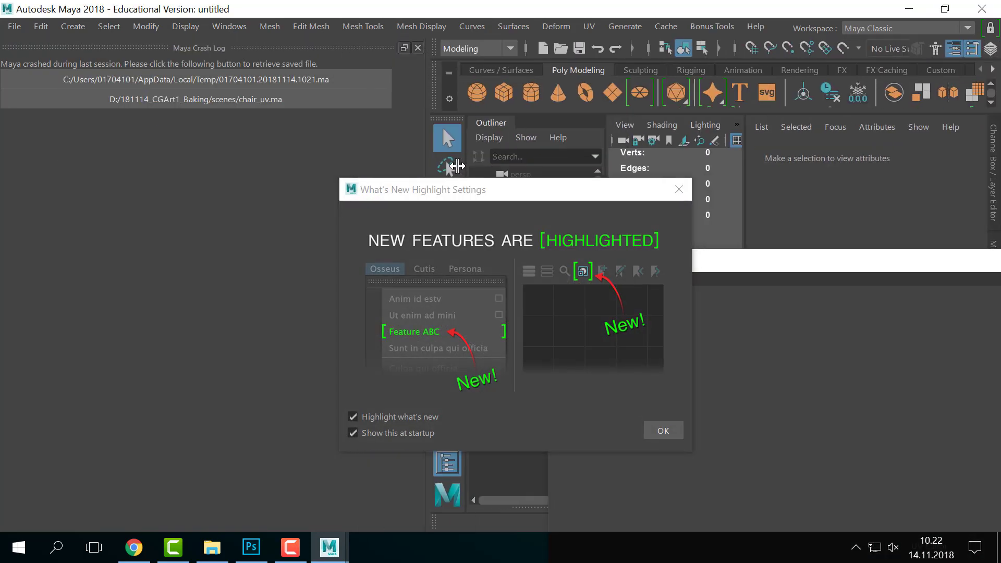
{"action": "left_click", "coordinate": [679, 191]}
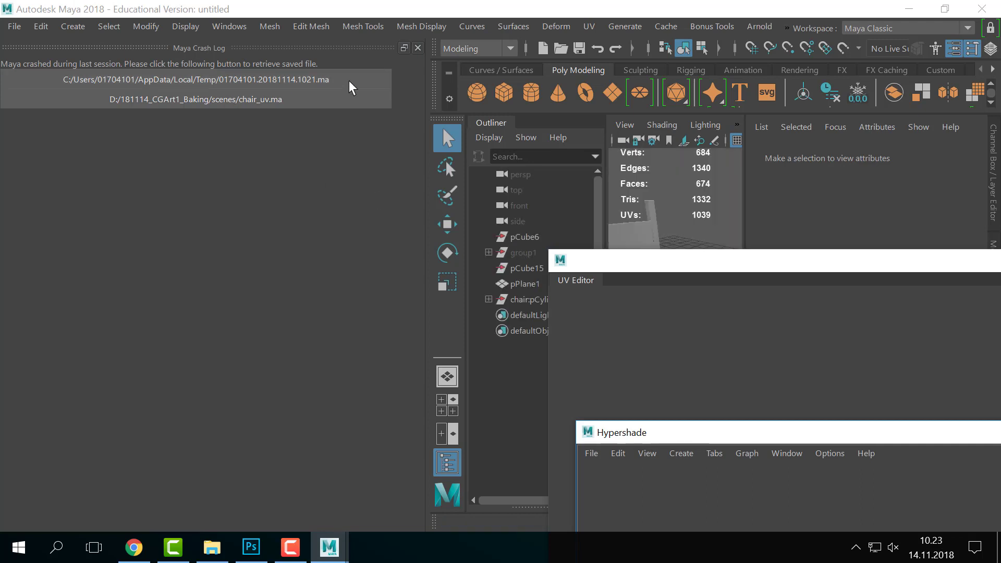
{"action": "left_click", "coordinate": [418, 48]}
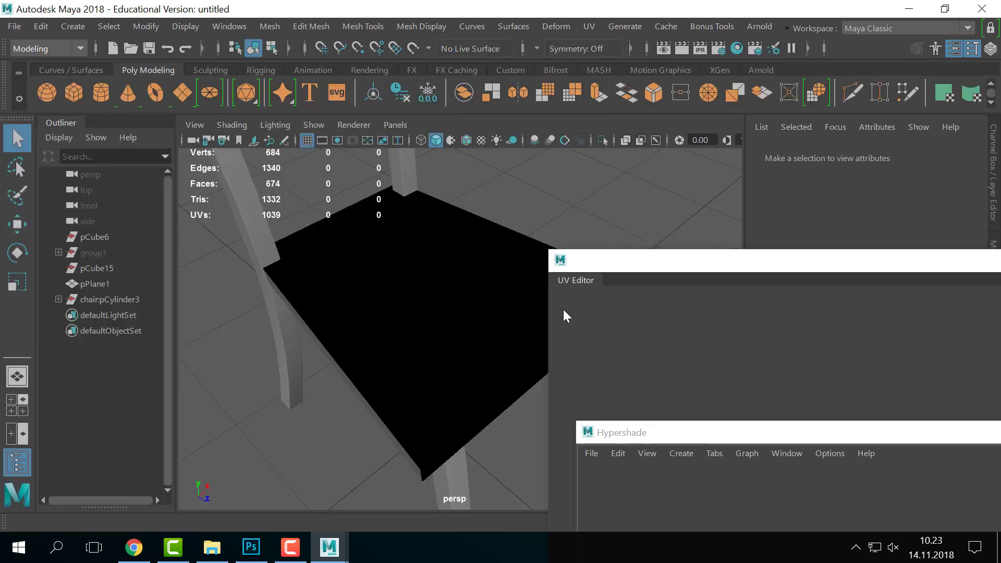
{"action": "left_click_drag", "start_coordinate": [587, 260], "coordinate": [684, 426]}
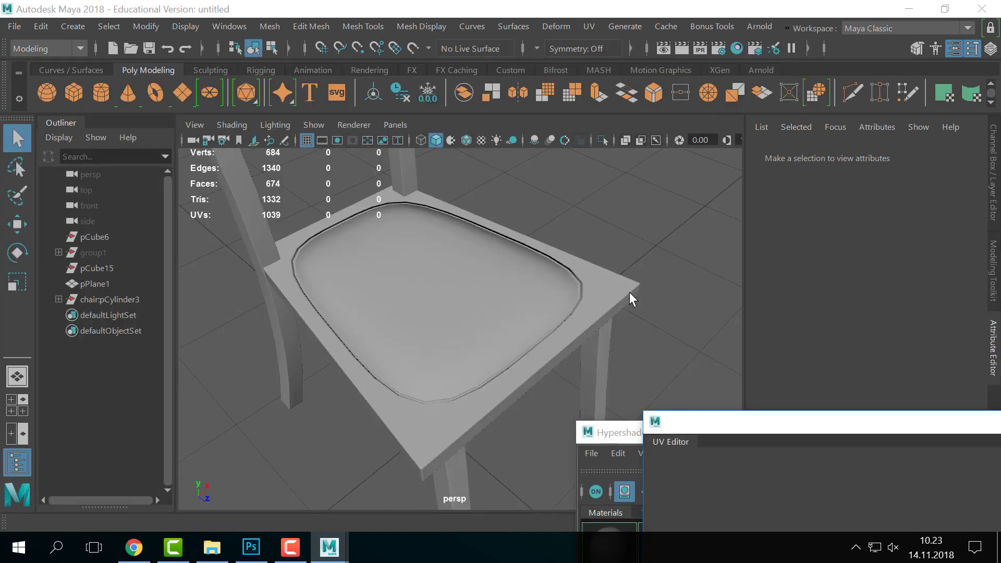
- Orbit and reframe the recovered chair in the viewport
{"action": "left_click_drag", "start_coordinate": [550, 298], "coordinate": [438, 300], "text": "alt"}
{"action": "scroll", "coordinate": [588, 323], "scroll_direction": "down", "scroll_amount": 5}
{"action": "scroll", "coordinate": [562, 321], "scroll_direction": "up", "scroll_amount": 6}
{"action": "middle_click_drag", "start_coordinate": [563, 313], "coordinate": [621, 317], "text": "alt"}
{"action": "left_click_drag", "start_coordinate": [537, 308], "coordinate": [652, 289], "text": "alt"}
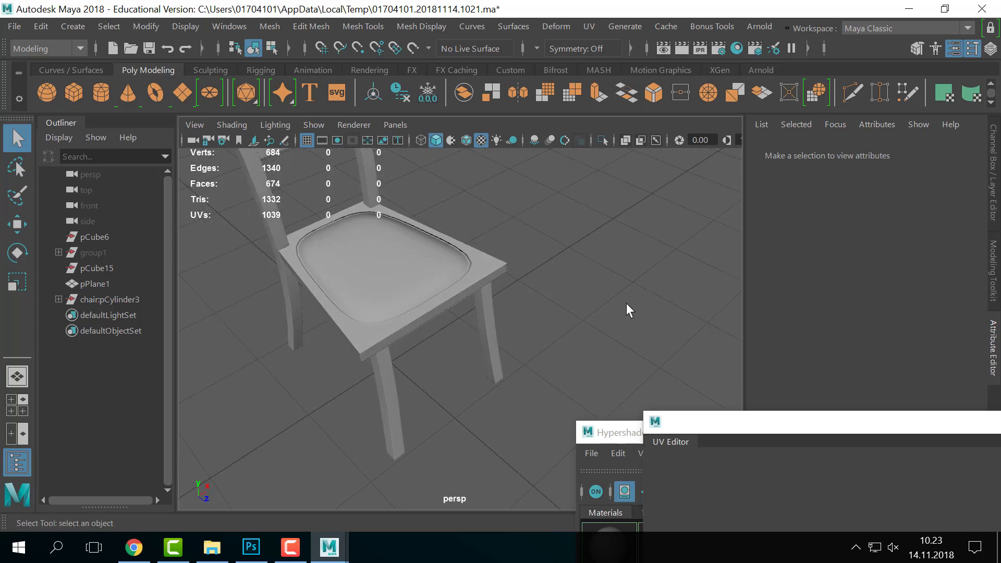
{"action": "middle_click_drag", "start_coordinate": [480, 261], "coordinate": [608, 332], "text": "alt"}
{"action": "right_click_drag", "start_coordinate": [584, 329], "coordinate": [445, 320], "text": "alt"}
{"action": "left_click_drag", "start_coordinate": [579, 323], "coordinate": [509, 289], "text": "alt"}
{"action": "scroll", "coordinate": [573, 318], "scroll_direction": "up", "scroll_amount": 5}
{"action": "scroll", "coordinate": [553, 310], "scroll_direction": "down", "scroll_amount": 5}
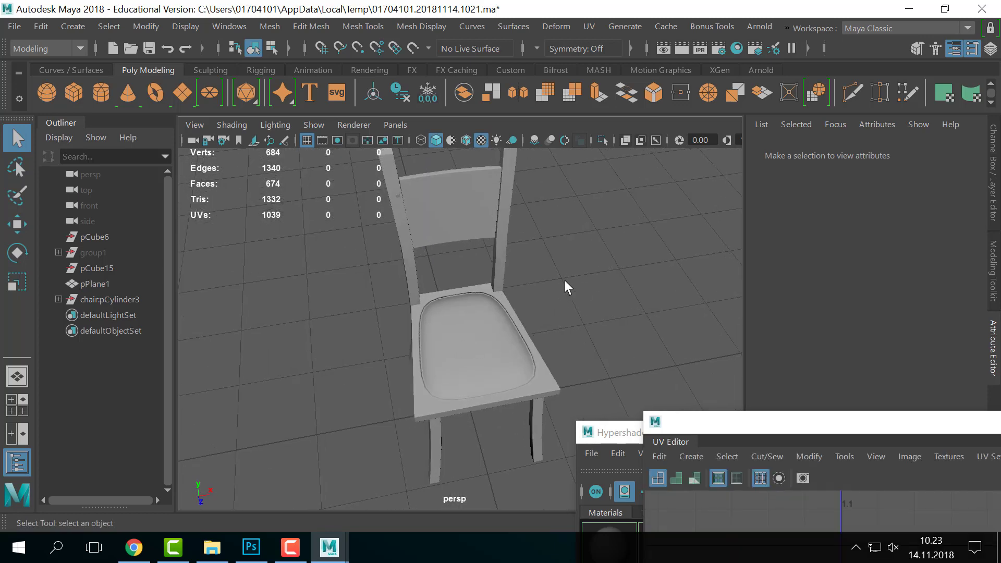
- Select the chair to display its UV shells in the UV Editor
{"action": "left_click_drag", "start_coordinate": [723, 417], "coordinate": [624, 146]}
{"action": "scroll", "coordinate": [528, 250], "scroll_direction": "down", "scroll_amount": 3}
{"action": "left_click", "coordinate": [454, 242]}
{"action": "scroll", "coordinate": [820, 208], "scroll_direction": "down", "scroll_amount": 2}
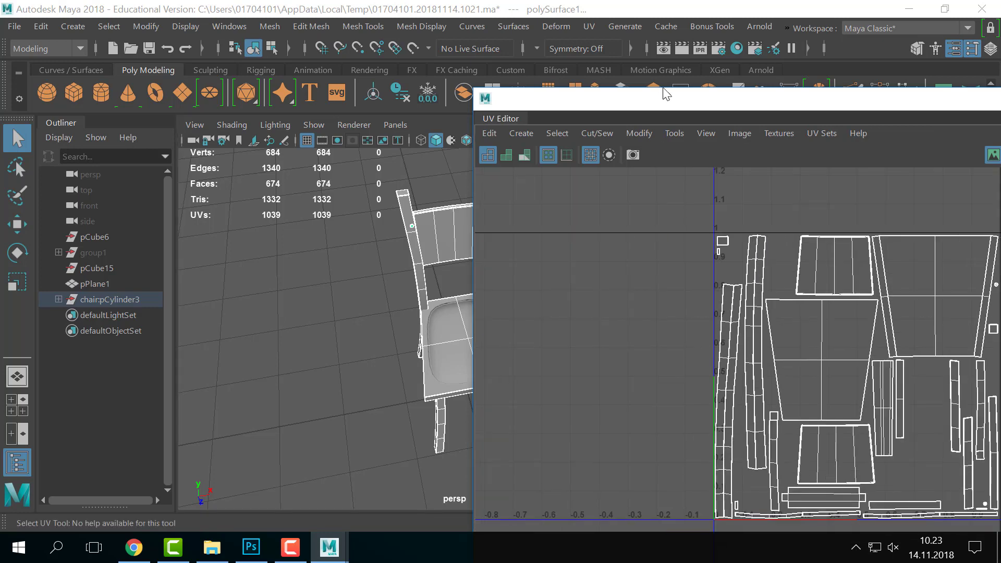
- Bring the chair's UV layout into view and open UV Snapshot options from the Image menu
{"action": "left_click_drag", "start_coordinate": [696, 98], "coordinate": [570, 68]}
{"action": "middle_click_drag", "start_coordinate": [691, 256], "coordinate": [698, 294], "text": "alt"}
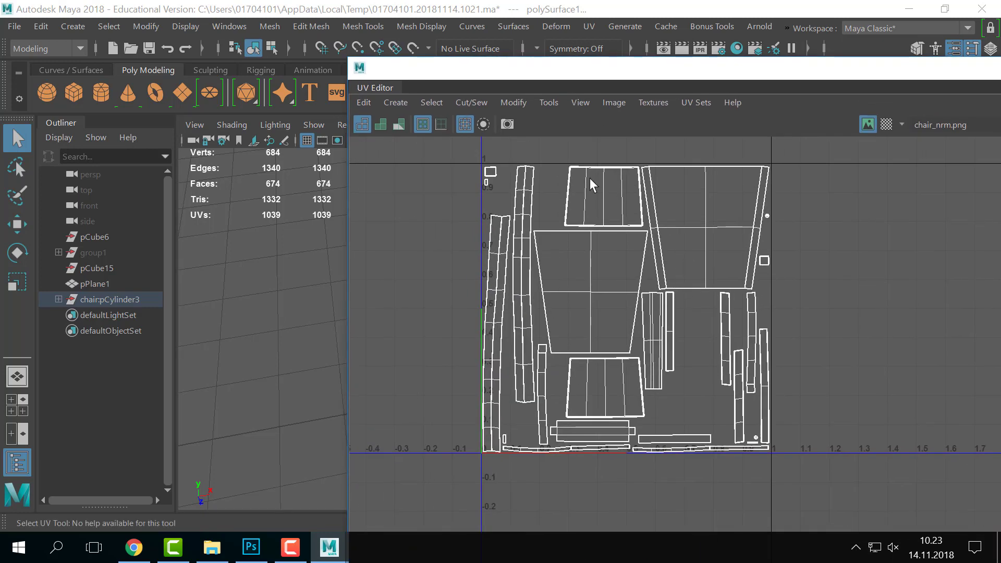
{"action": "left_click", "coordinate": [543, 104]}
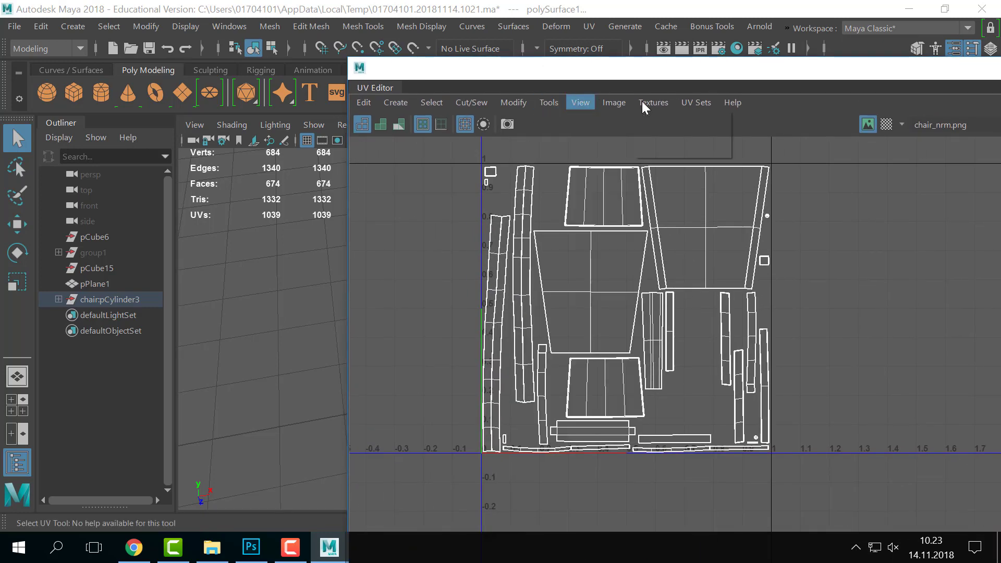
{"action": "left_click", "coordinate": [615, 103]}
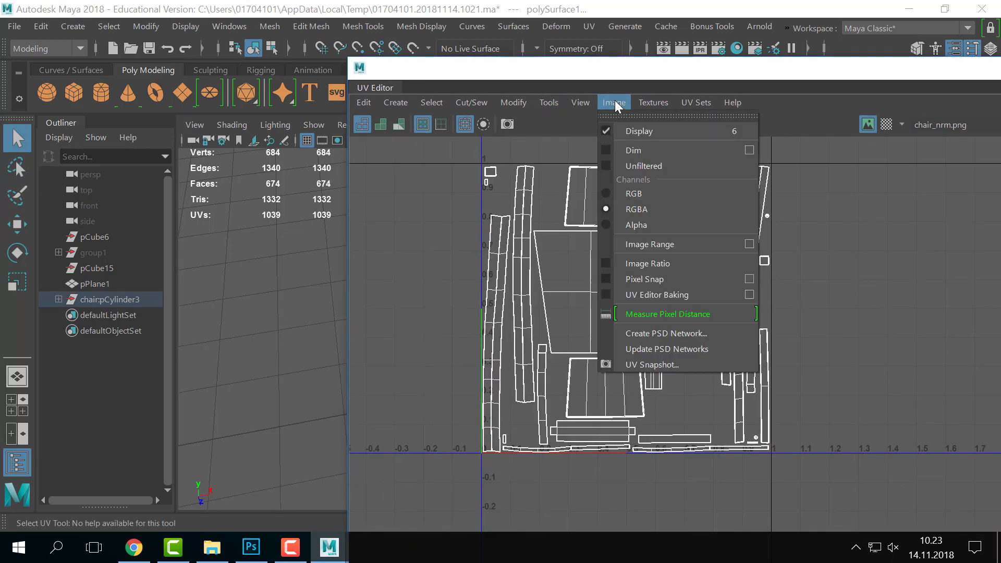
{"action": "left_click", "coordinate": [692, 361]}
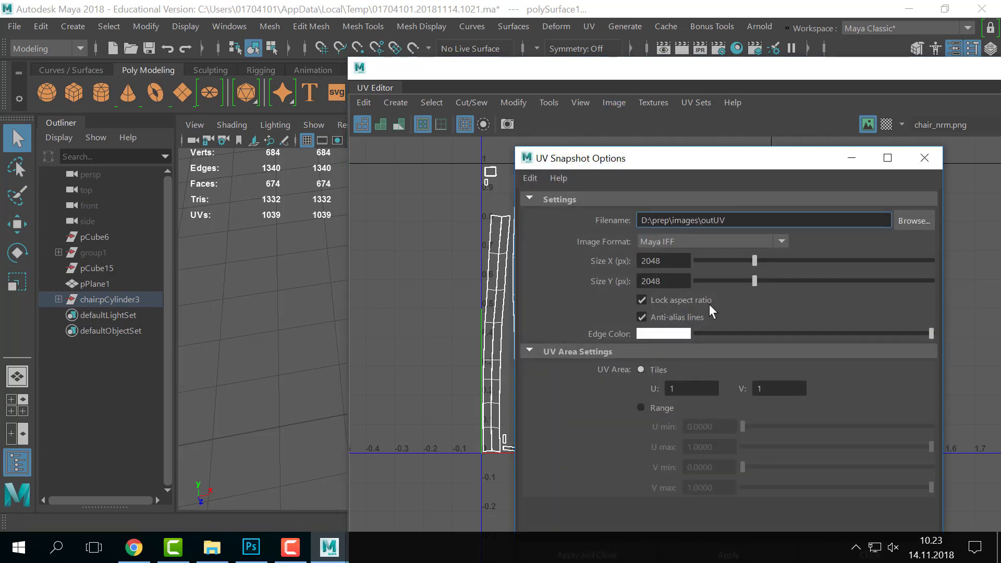
- Set the snapshot to 2048 × 2048 PNG and browse for its save location
{"action": "left_click_drag", "start_coordinate": [733, 158], "coordinate": [628, 79]}
{"action": "double_click", "coordinate": [545, 181]}
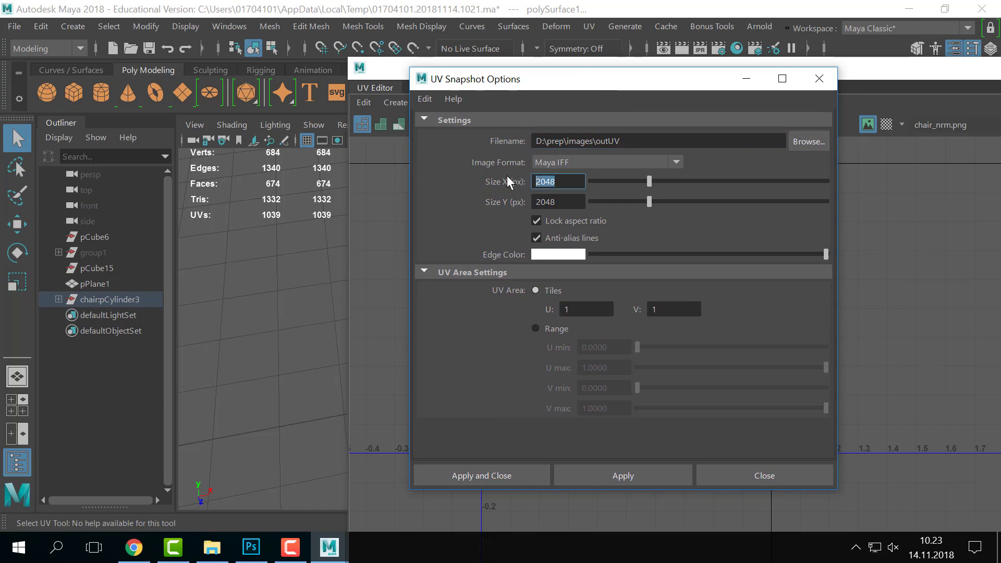
{"action": "left_click", "coordinate": [570, 163]}
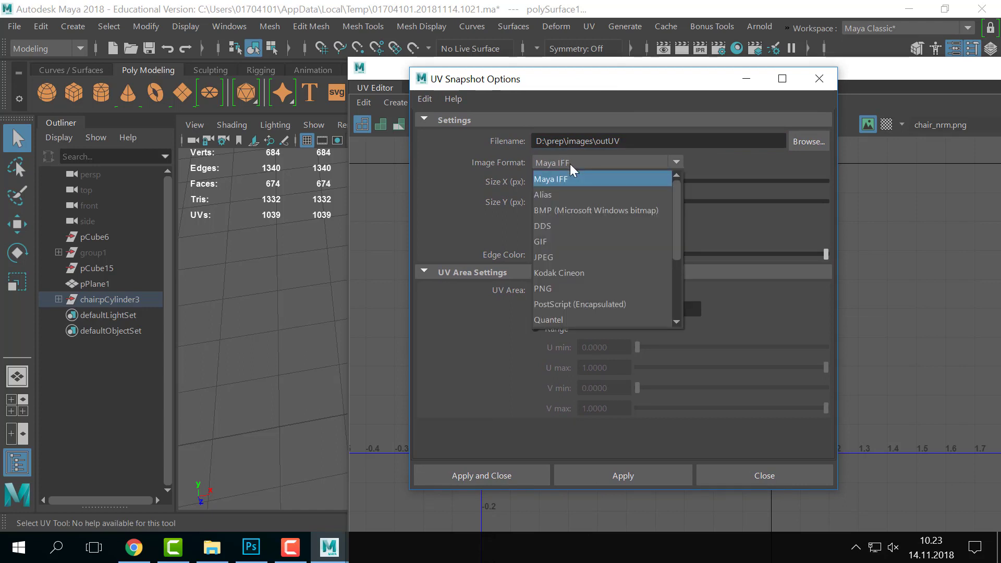
{"action": "left_click", "coordinate": [558, 286]}
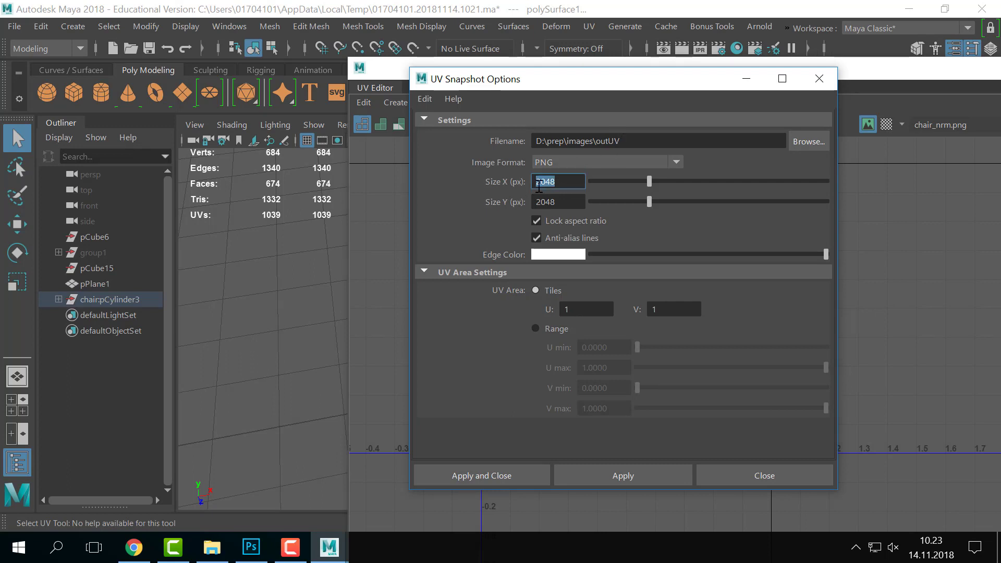
{"action": "left_click", "coordinate": [646, 141]}
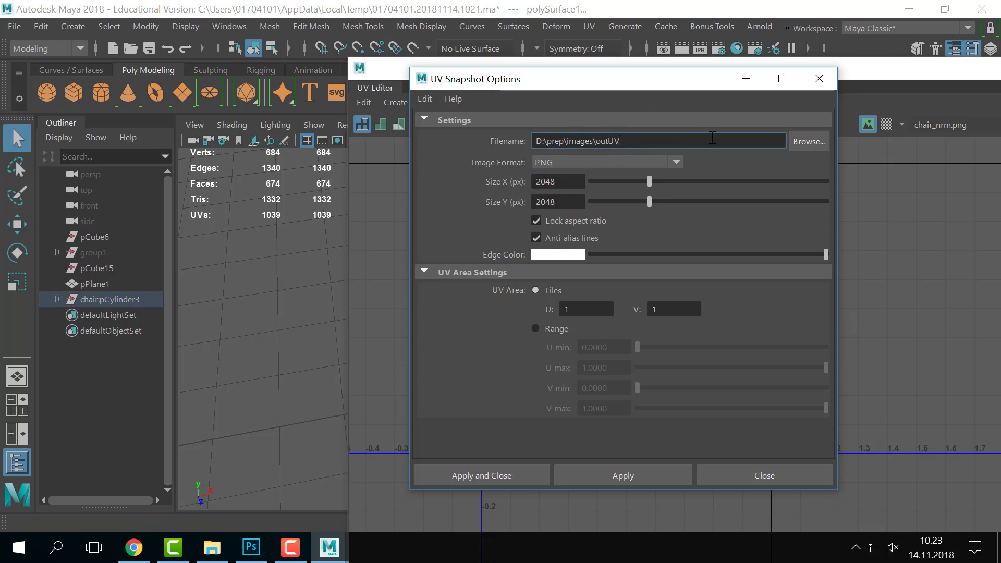
{"action": "left_click", "coordinate": [794, 138]}
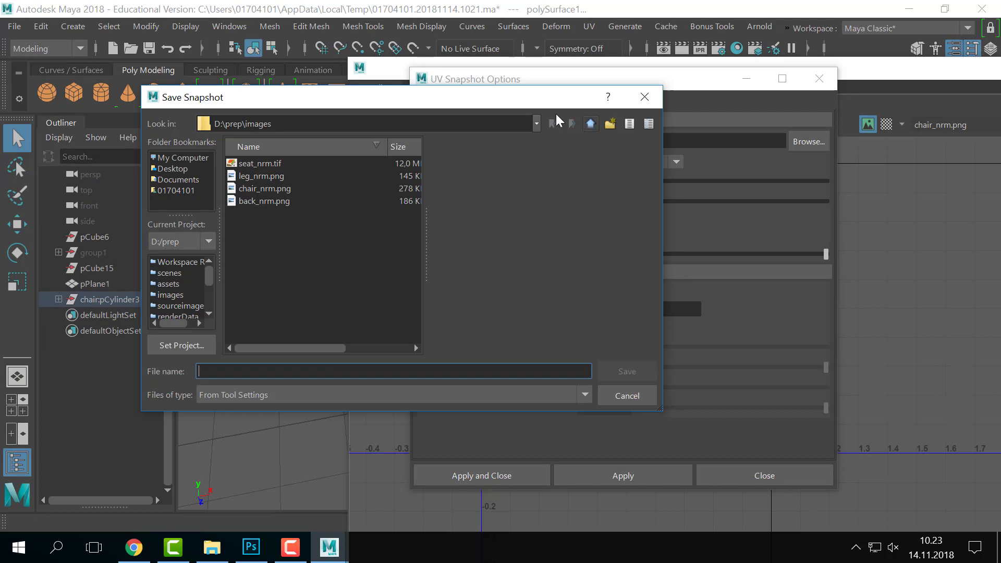
- Navigate the save browser from drive D: into the 181114_CGArt1_Baking images folder
{"action": "left_click", "coordinate": [535, 124]}
{"action": "left_click", "coordinate": [301, 163]}
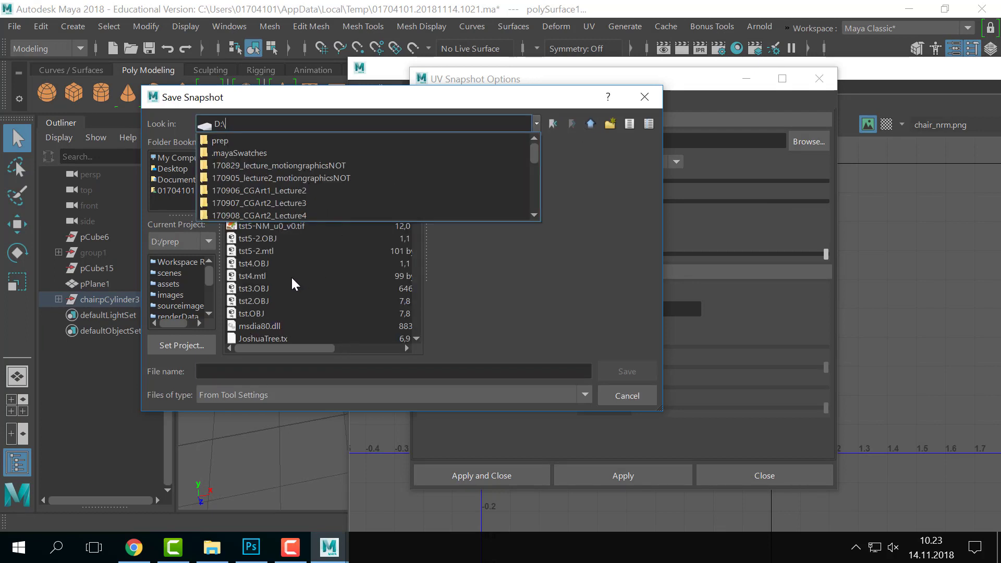
{"action": "scroll", "coordinate": [267, 205], "scroll_direction": "down", "scroll_amount": 3}
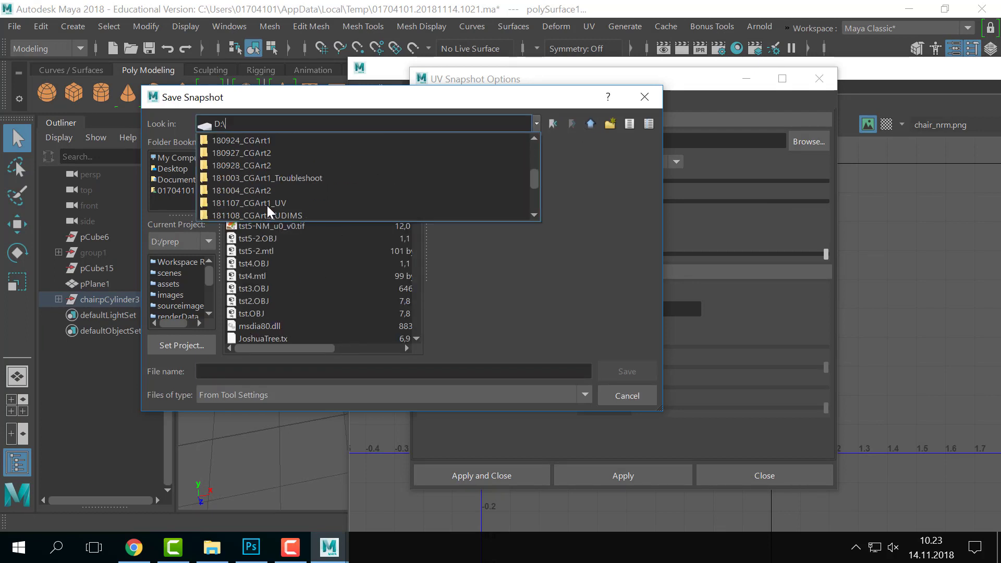
{"action": "left_click", "coordinate": [267, 165]}
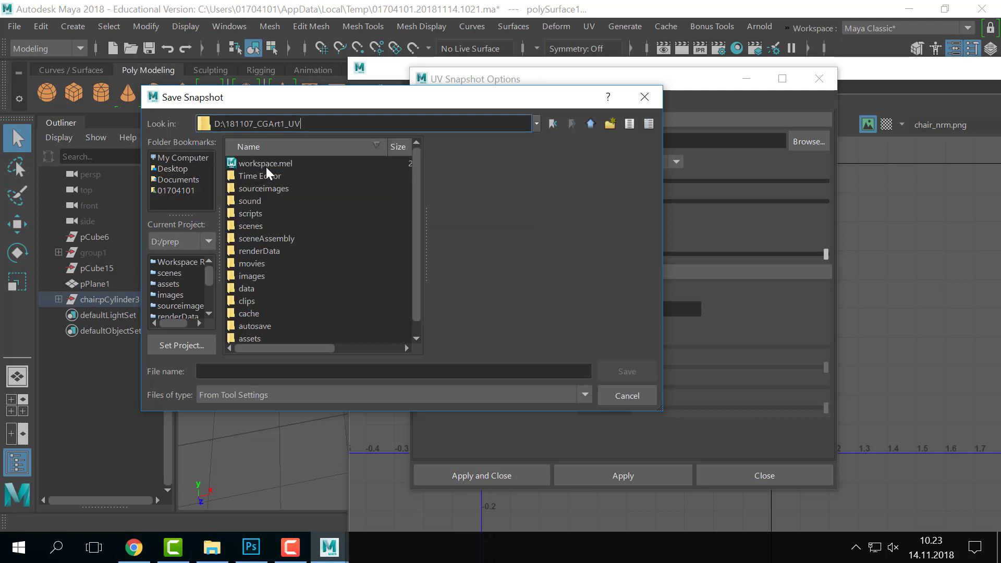
{"action": "left_click", "coordinate": [536, 124]}
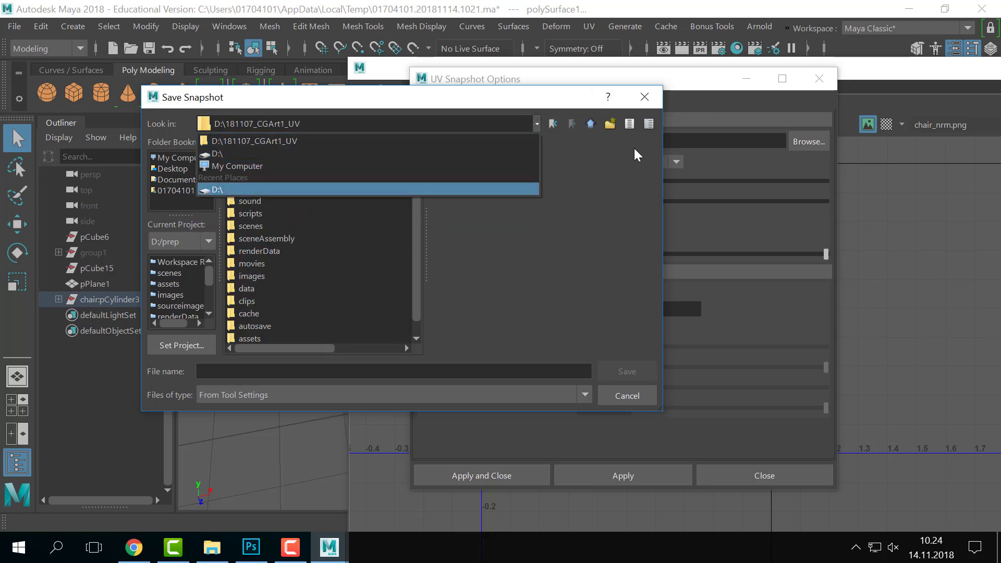
{"action": "left_click", "coordinate": [265, 153]}
{"action": "scroll", "coordinate": [272, 233], "scroll_direction": "down", "scroll_amount": 5}
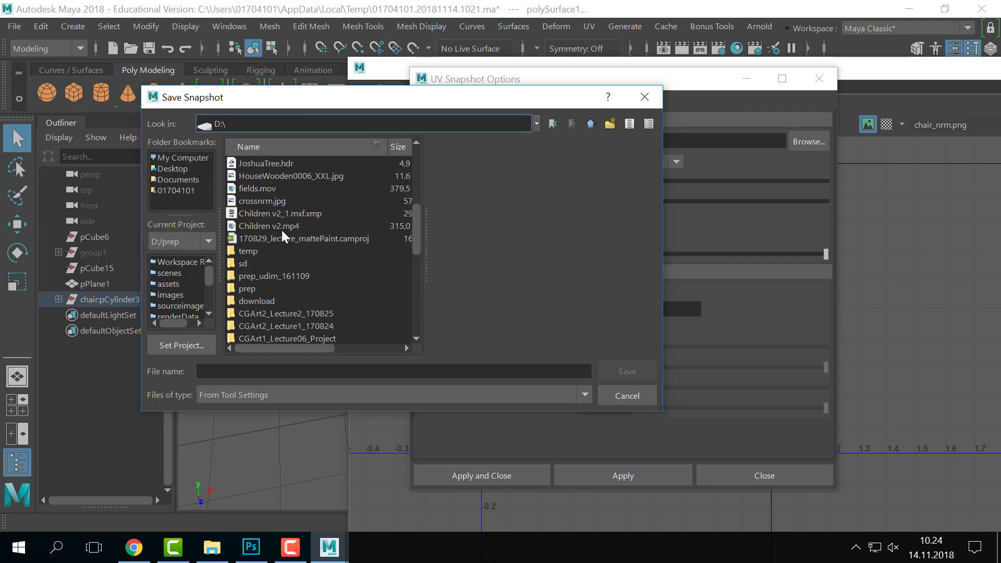
{"action": "scroll", "coordinate": [336, 221], "scroll_direction": "down", "scroll_amount": 5}
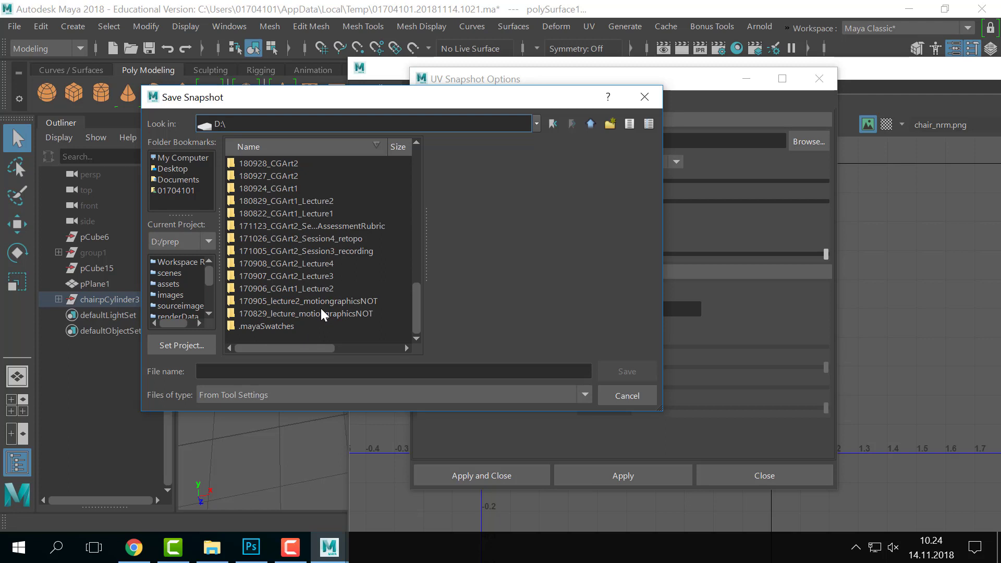
{"action": "scroll", "coordinate": [321, 311], "scroll_direction": "up", "scroll_amount": 3}
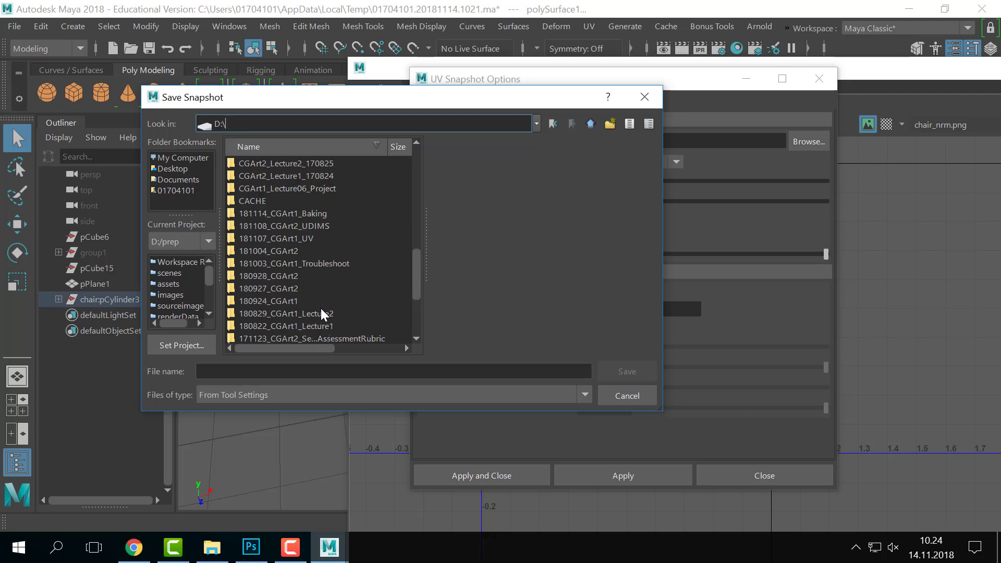
{"action": "double_click", "coordinate": [299, 214]}
{"action": "scroll", "coordinate": [299, 287], "scroll_direction": "down", "scroll_amount": 1}
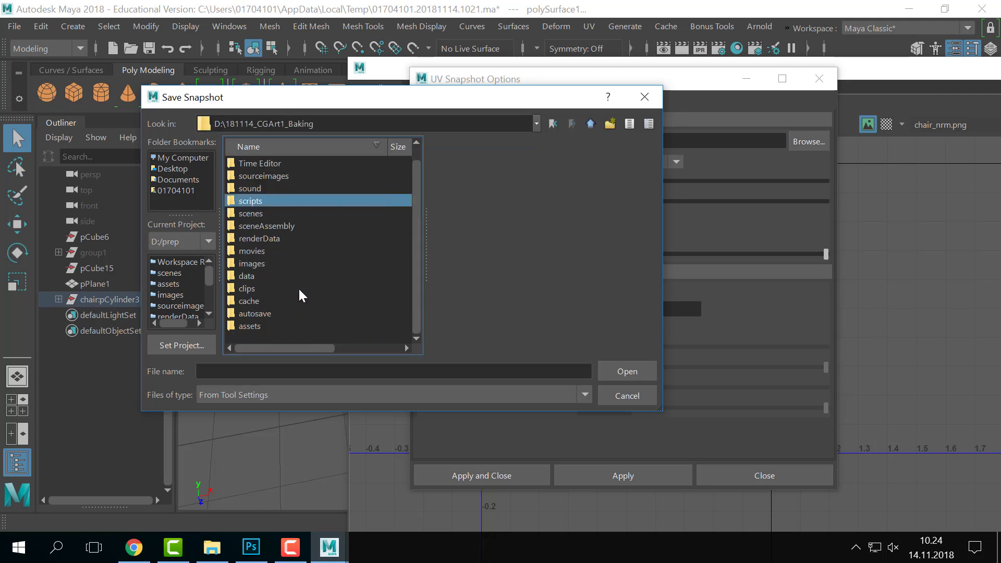
{"action": "scroll", "coordinate": [286, 239], "scroll_direction": "up", "scroll_amount": 1}
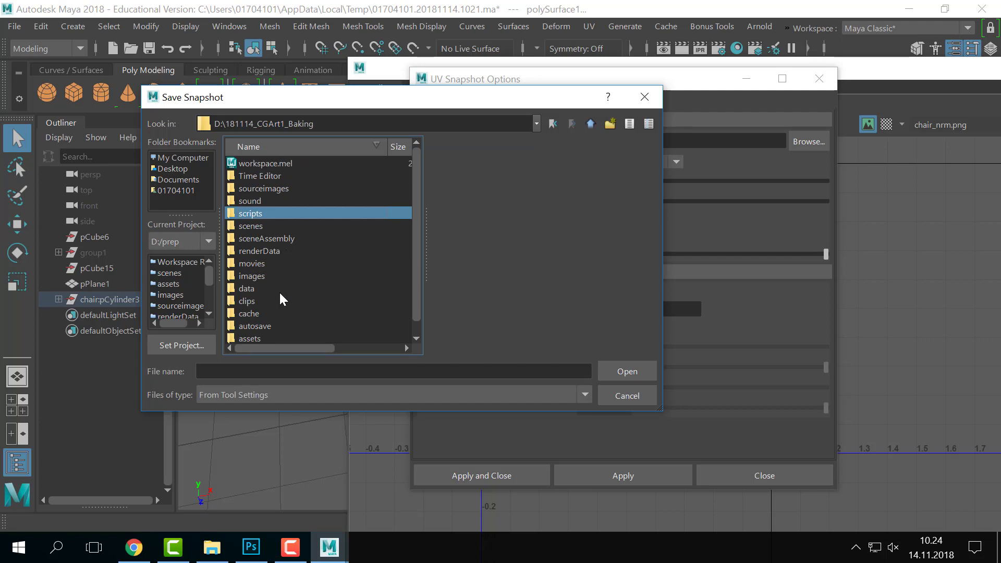
{"action": "scroll", "coordinate": [280, 291], "scroll_direction": "down", "scroll_amount": 1}
{"action": "double_click", "coordinate": [268, 263]}
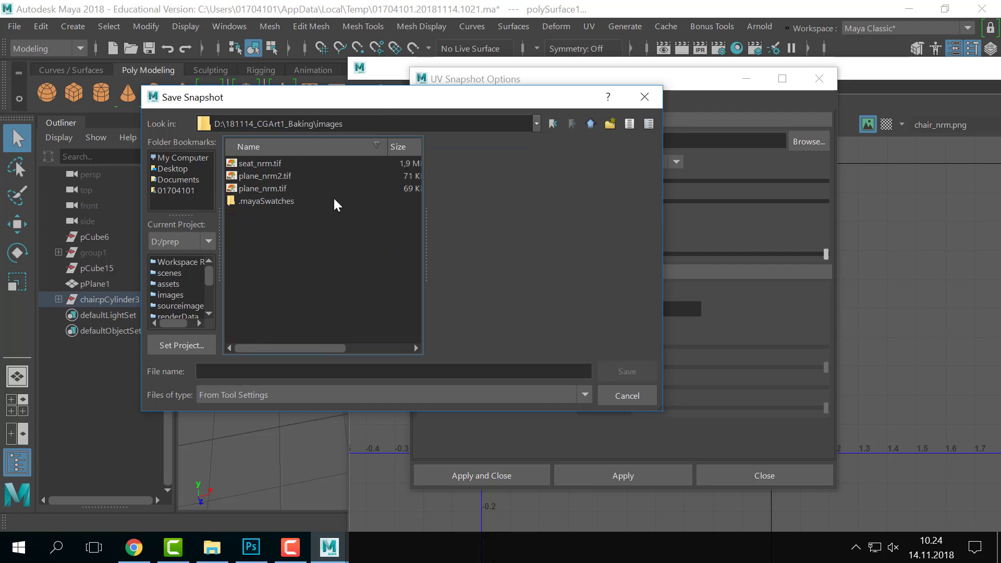
- Re-browse from drive D: to D:\181114_CGArt1_Baking\images as the save folder
{"action": "left_click", "coordinate": [535, 122]}
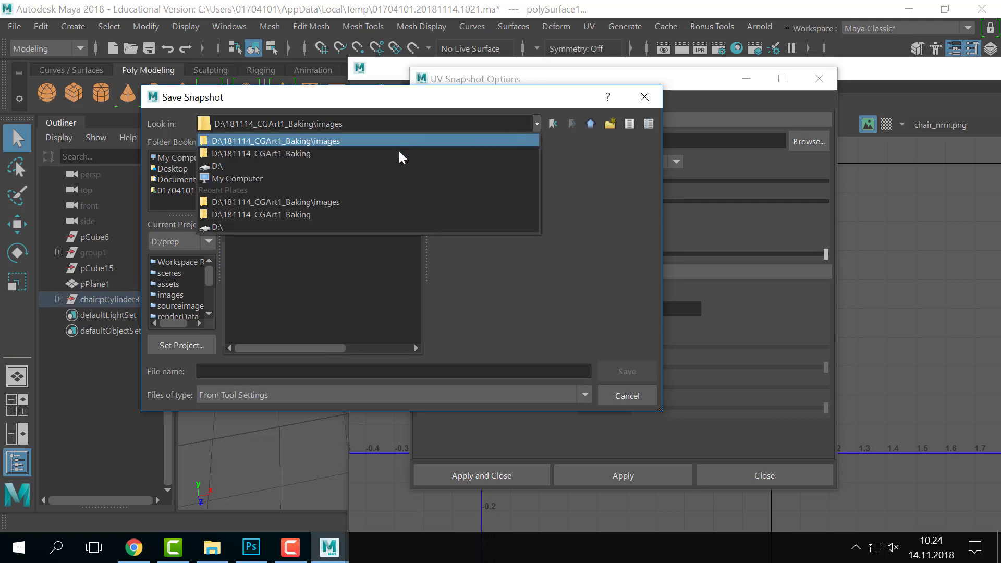
{"action": "left_click", "coordinate": [395, 157]}
{"action": "left_click", "coordinate": [537, 124]}
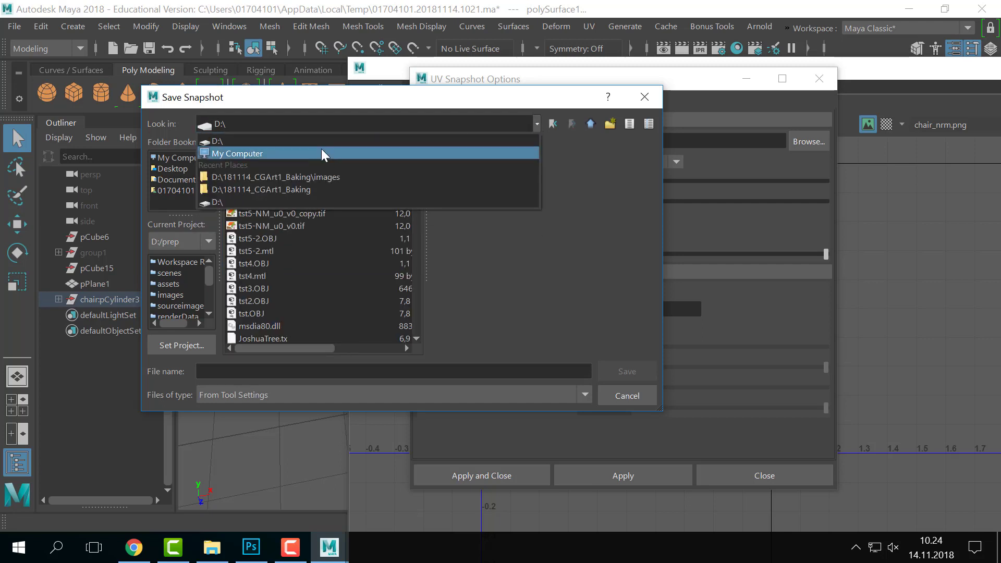
{"action": "left_click", "coordinate": [334, 141]}
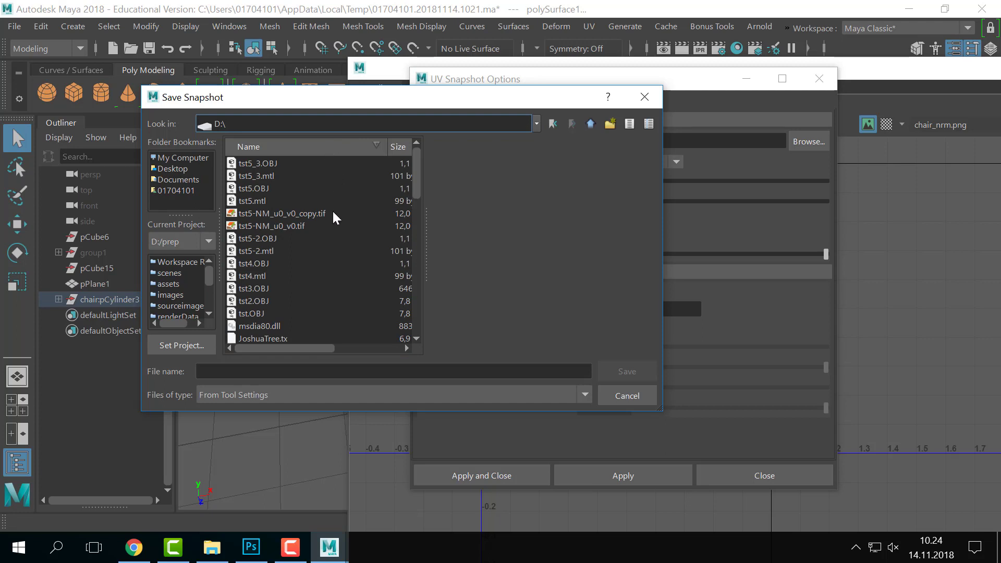
{"action": "scroll", "coordinate": [333, 213], "scroll_direction": "down", "scroll_amount": 3}
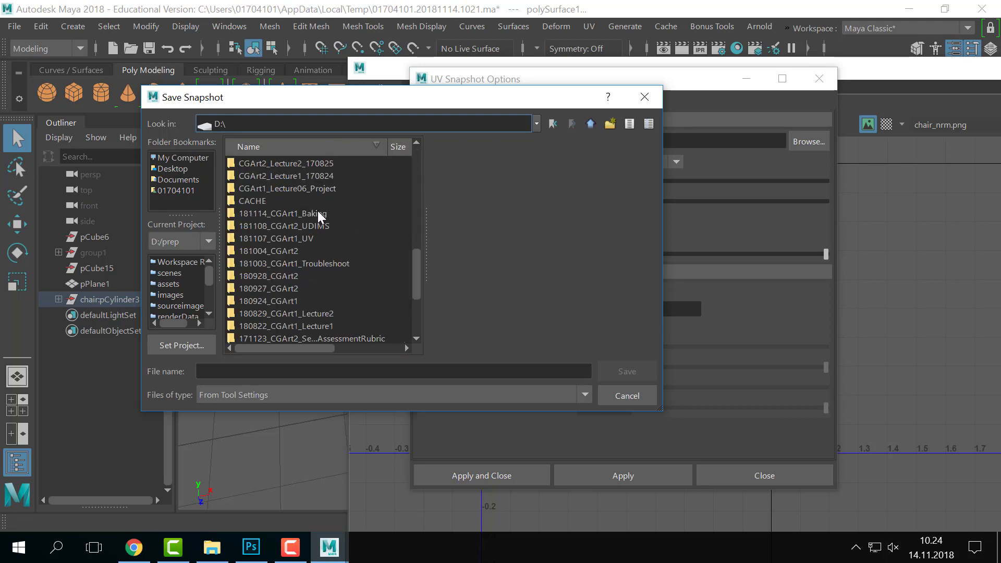
{"action": "double_click", "coordinate": [318, 211]}
{"action": "scroll", "coordinate": [304, 230], "scroll_direction": "up", "scroll_amount": 1}
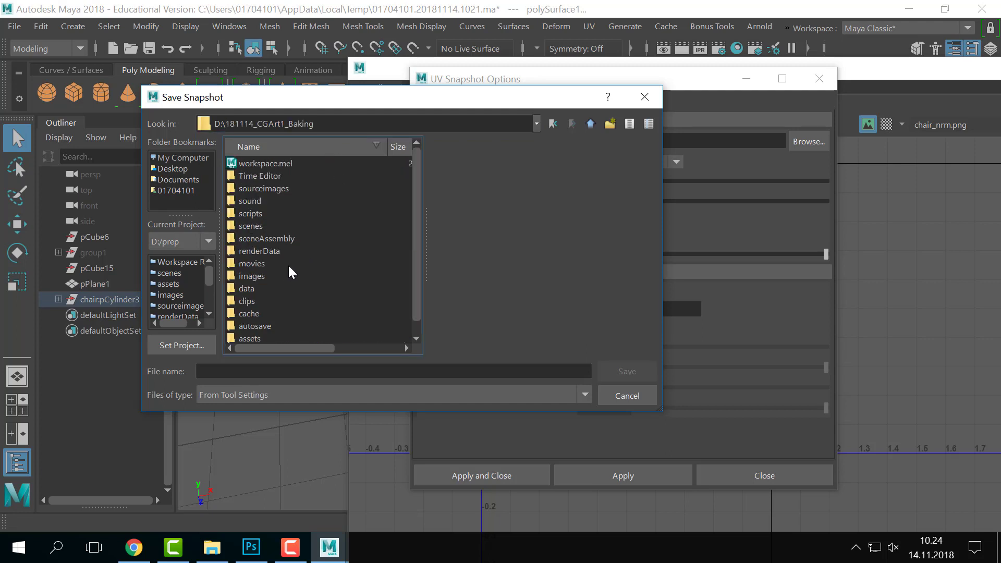
{"action": "left_click", "coordinate": [270, 291]}
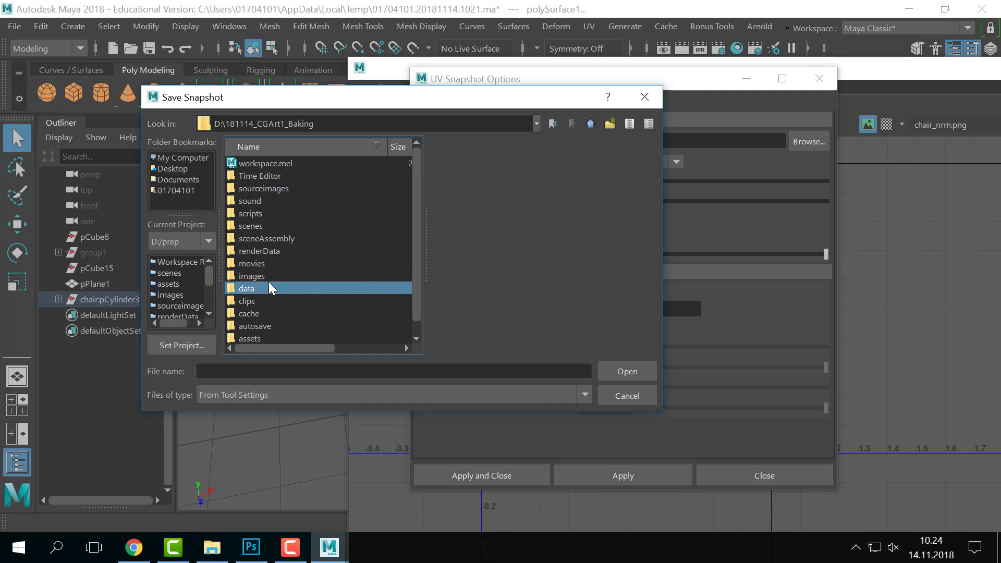
{"action": "double_click", "coordinate": [254, 276]}
- Name the snapshot chair_UV, save the path, and apply to export the PNG
{"action": "left_click", "coordinate": [252, 395]}
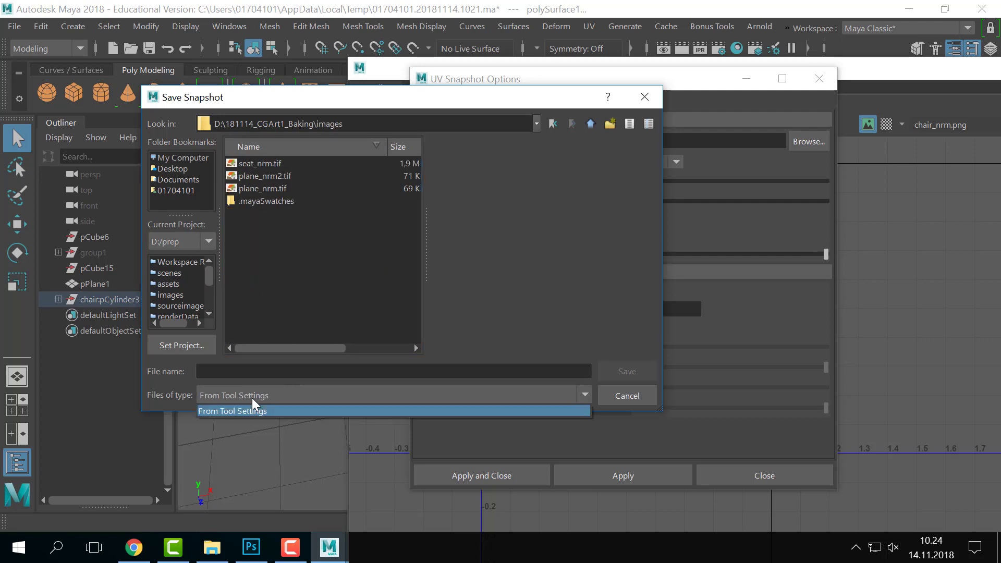
{"action": "left_click", "coordinate": [252, 398]}
{"action": "left_click", "coordinate": [362, 375]}
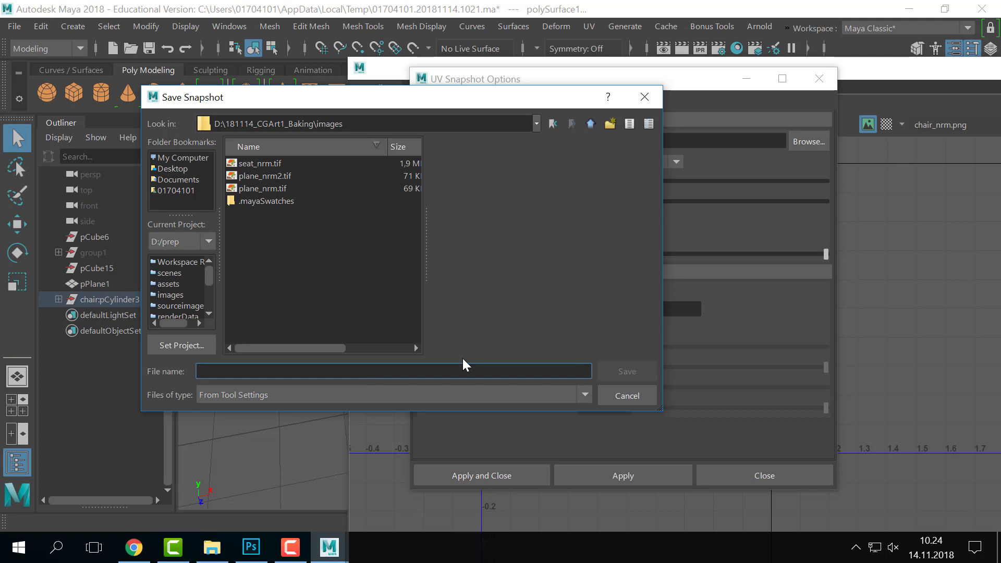
{"action": "type", "text": "chair"}
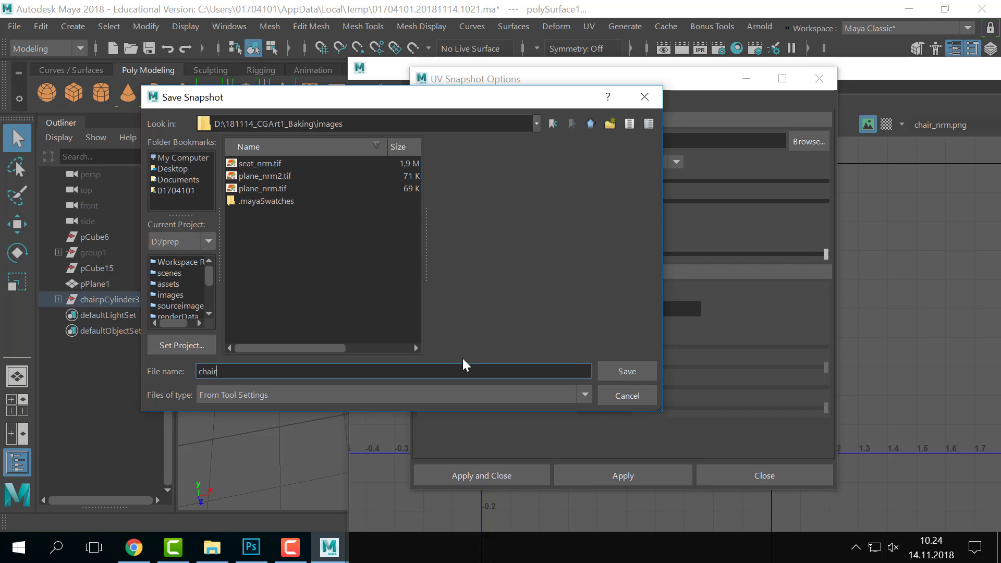
{"action": "type", "text": "_UV"}
{"action": "left_click", "coordinate": [610, 373]}
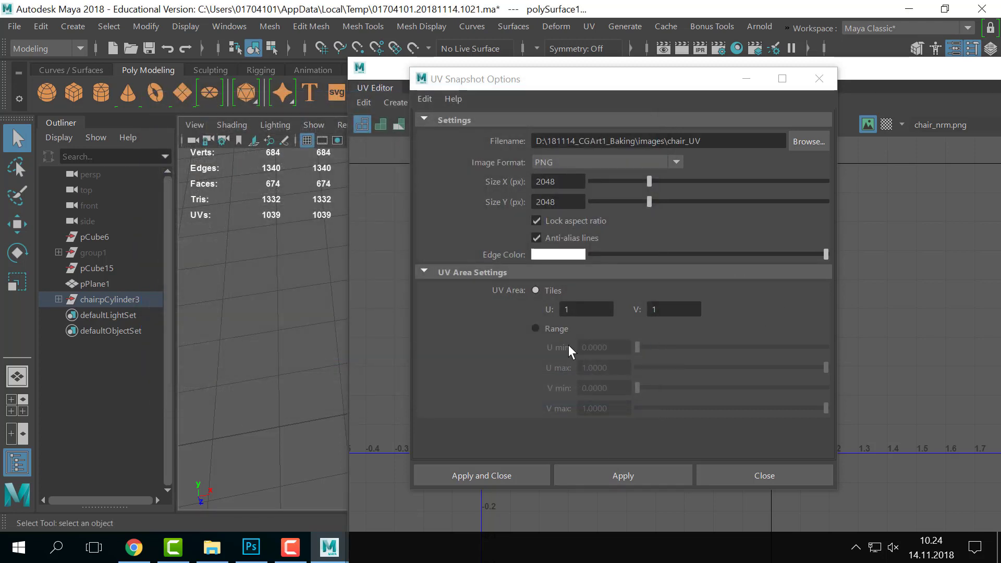
{"action": "left_click", "coordinate": [654, 472]}
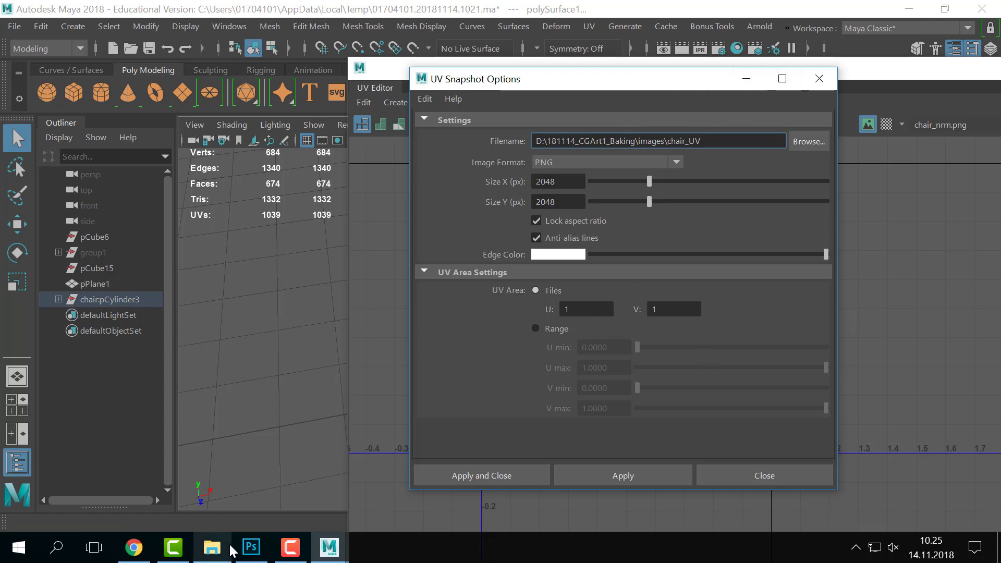
{"action": "left_click", "coordinate": [251, 547]}
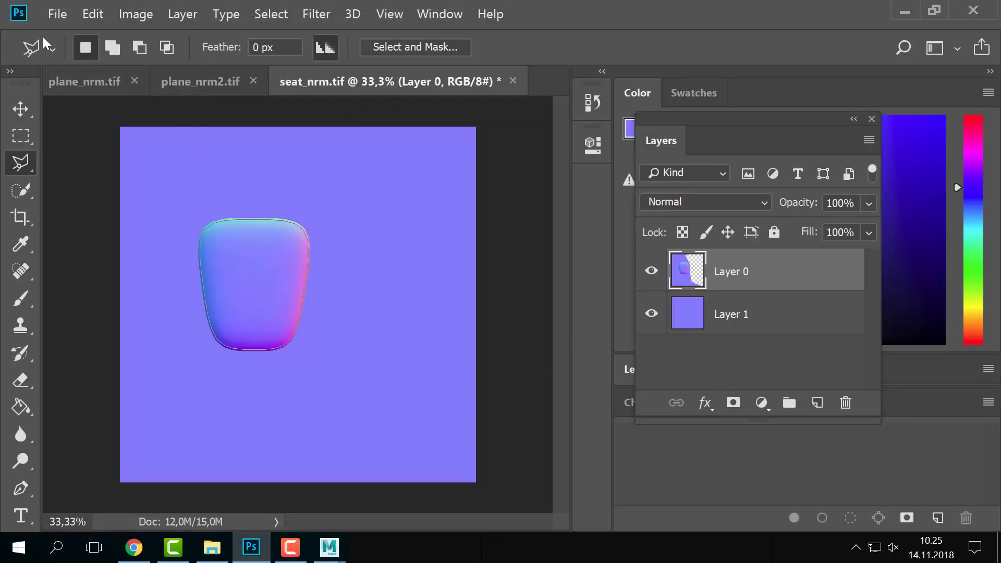
- From the images folder in Explorer, open chair_UV with Adobe Photoshop CC 2018
{"action": "left_click", "coordinate": [50, 13]}
{"action": "left_click", "coordinate": [49, 13]}
{"action": "key", "text": "alt+Tab"}
{"action": "key", "text": "Tab"}
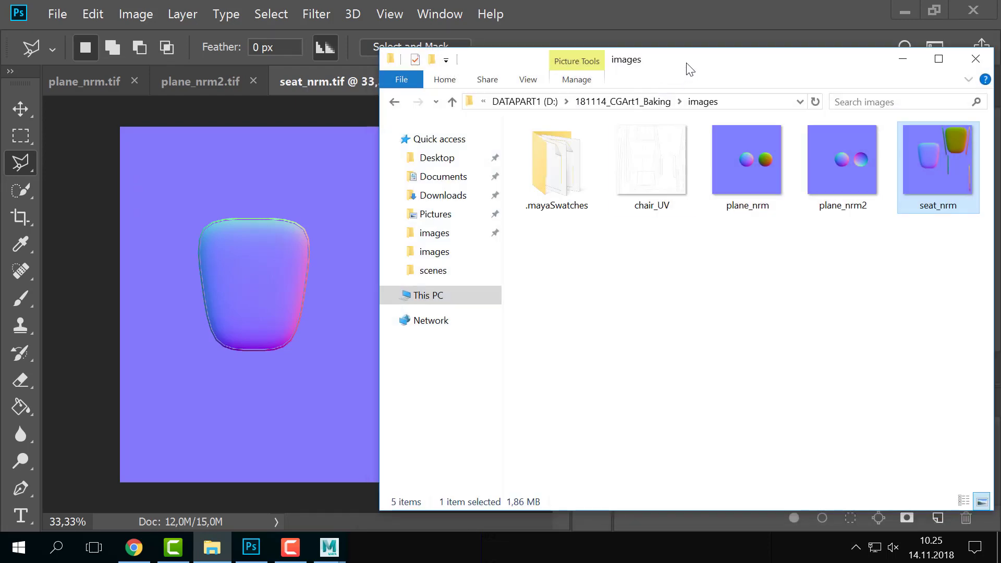
{"action": "left_click", "coordinate": [588, 140]}
{"action": "right_click", "coordinate": [588, 140]}
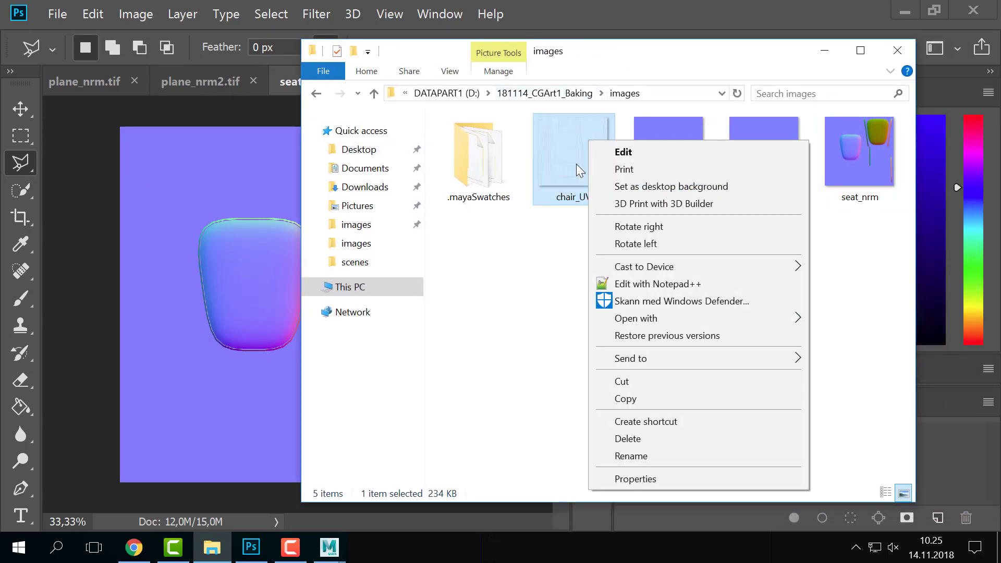
{"action": "left_click", "coordinate": [568, 169]}
{"action": "right_click", "coordinate": [569, 169]}
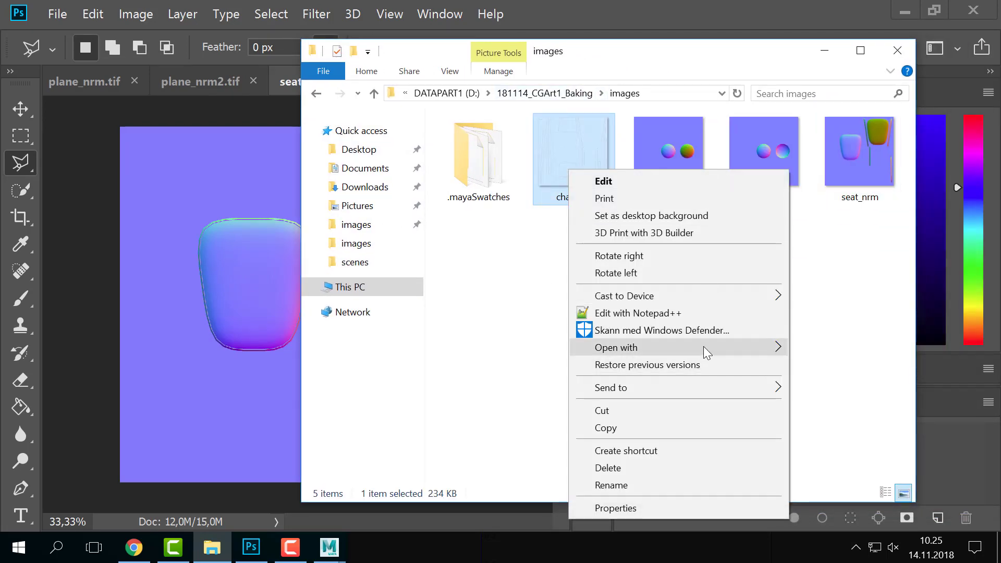
{"action": "mouse_move", "coordinate": [706, 347]}
{"action": "left_click", "coordinate": [861, 364]}
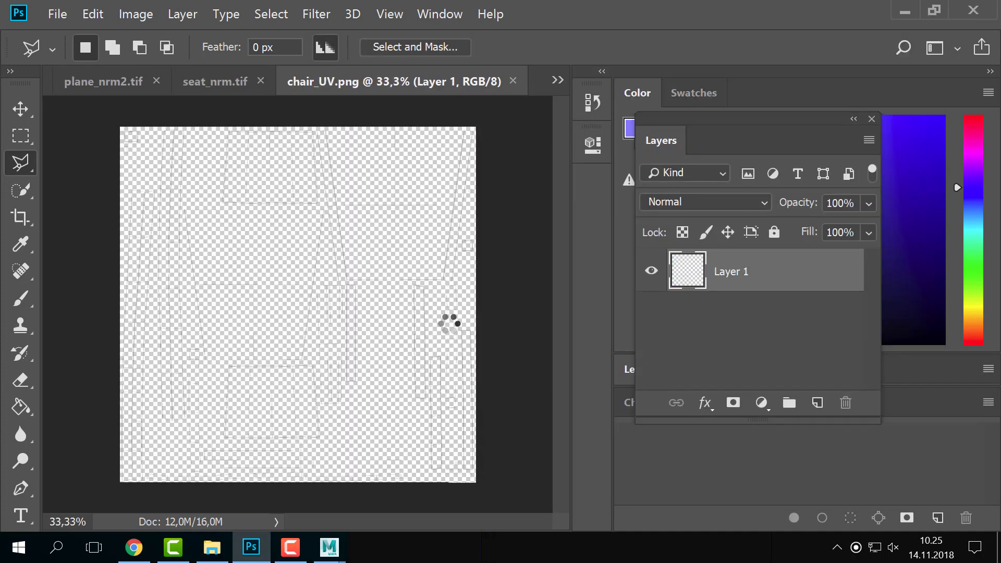
- Copy all of chair_UV, close it, and paste the outlines into seat_nrm.tif
{"action": "key", "text": "ctrl+a"}
{"action": "key", "text": "ctrl+c"}
{"action": "key", "text": "ctrl+w"}
{"action": "key", "text": "ctrl+v"}
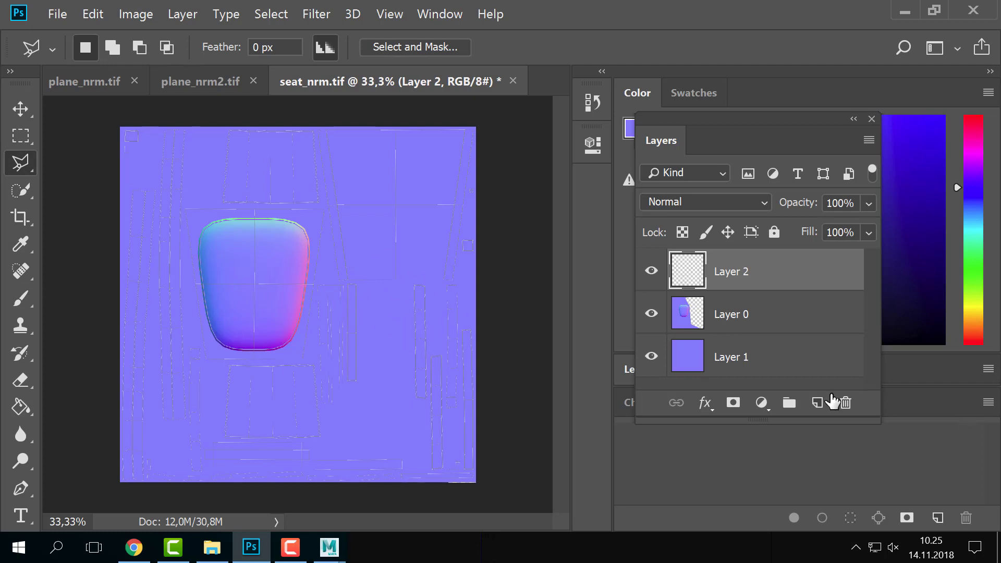
- Add a new empty Layer 3 below the UV layer and set the foreground to near white
{"action": "left_click", "coordinate": [817, 404]}
{"action": "left_click_drag", "start_coordinate": [706, 283], "coordinate": [703, 322]}
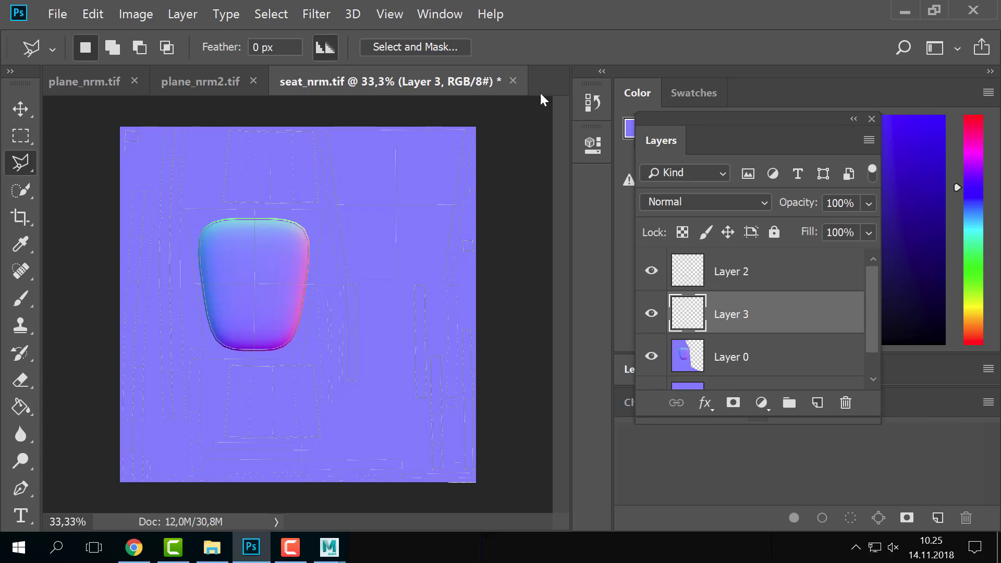
{"action": "left_click_drag", "start_coordinate": [699, 121], "coordinate": [587, 259]}
{"action": "left_click_drag", "start_coordinate": [715, 166], "coordinate": [663, 116]}
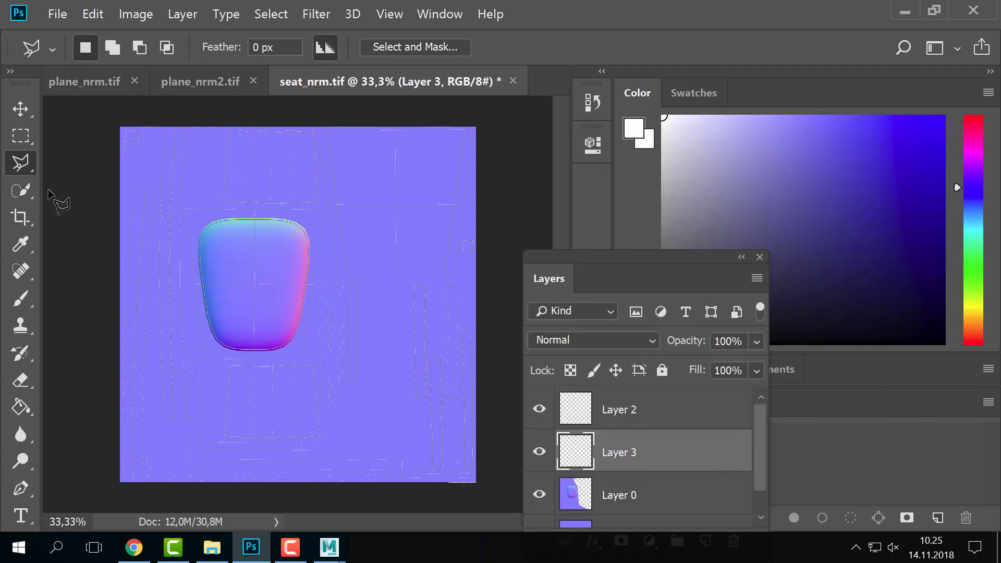
- Fill the empty Layer 3 with white using the Paint Bucket
{"action": "left_click", "coordinate": [25, 405]}
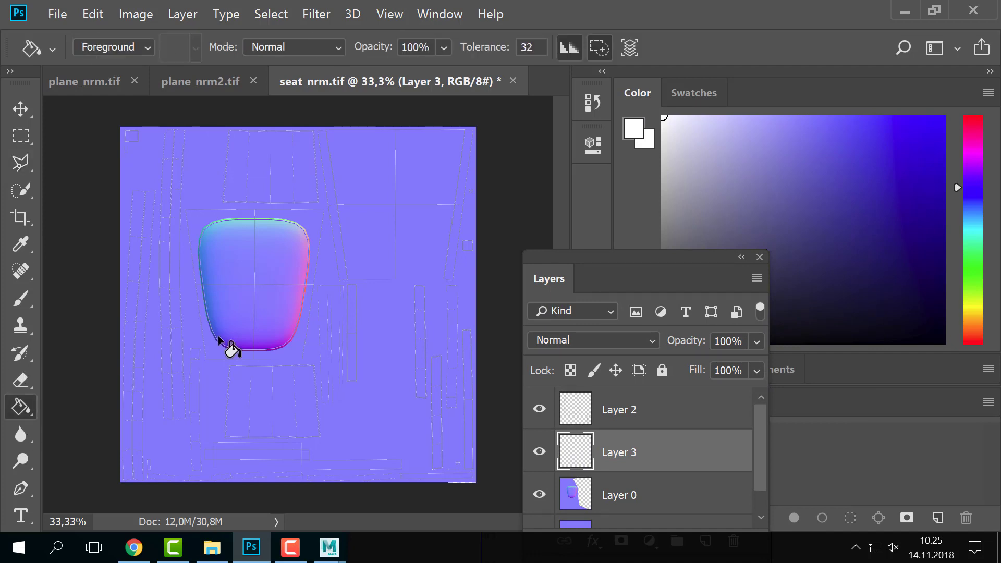
{"action": "left_click", "coordinate": [300, 292]}
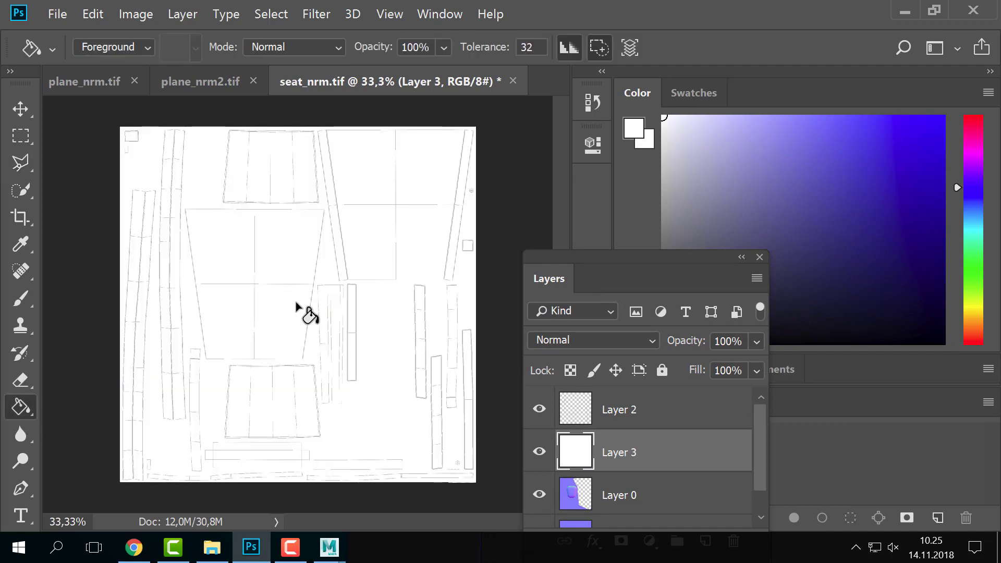
{"action": "key", "text": "z"}
{"action": "left_click", "coordinate": [264, 276]}
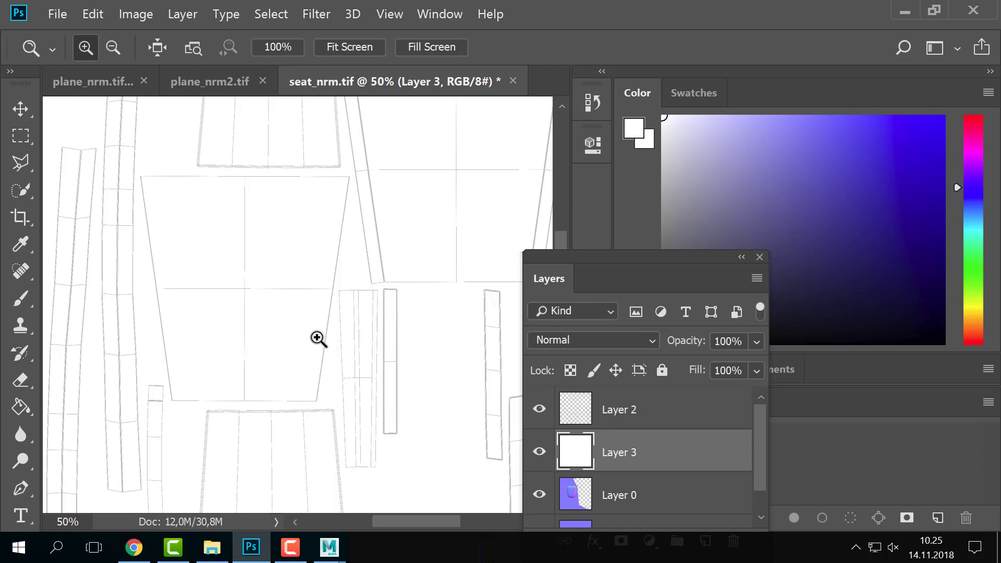
{"action": "left_click", "coordinate": [150, 328], "text": "alt"}
{"action": "left_click", "coordinate": [483, 443]}
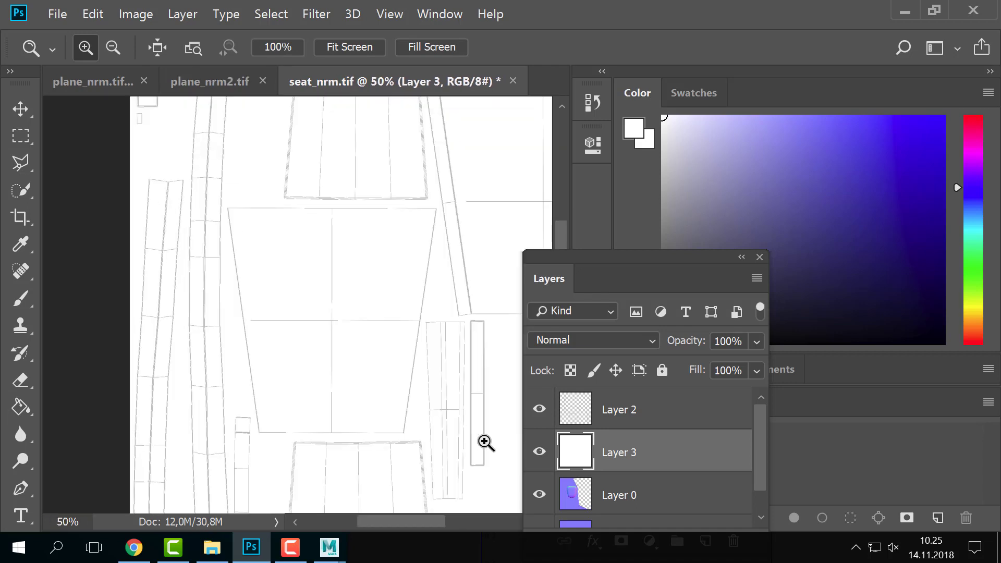
- Merge the UV outline layer and the white layer into Layer 2 with Ctrl+E
{"action": "left_click", "coordinate": [584, 424], "text": "shift"}
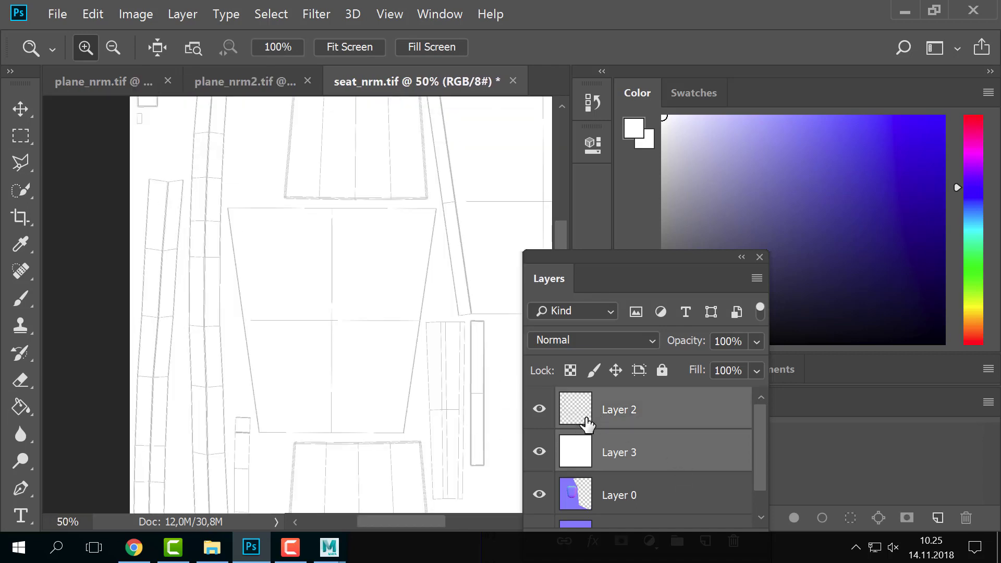
{"action": "key", "text": "ctrl+e"}
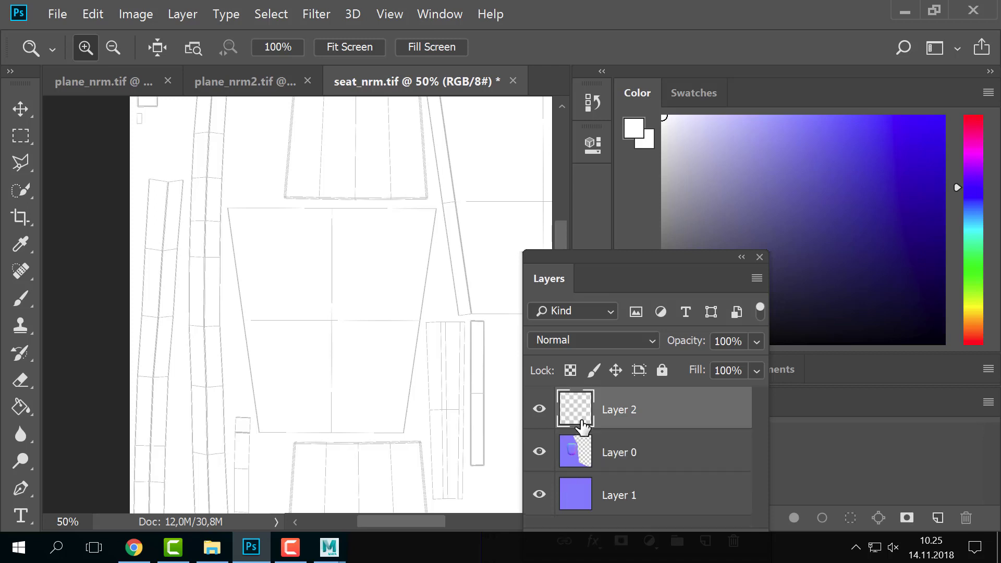
{"action": "left_click", "coordinate": [541, 412]}
{"action": "left_click", "coordinate": [542, 414]}
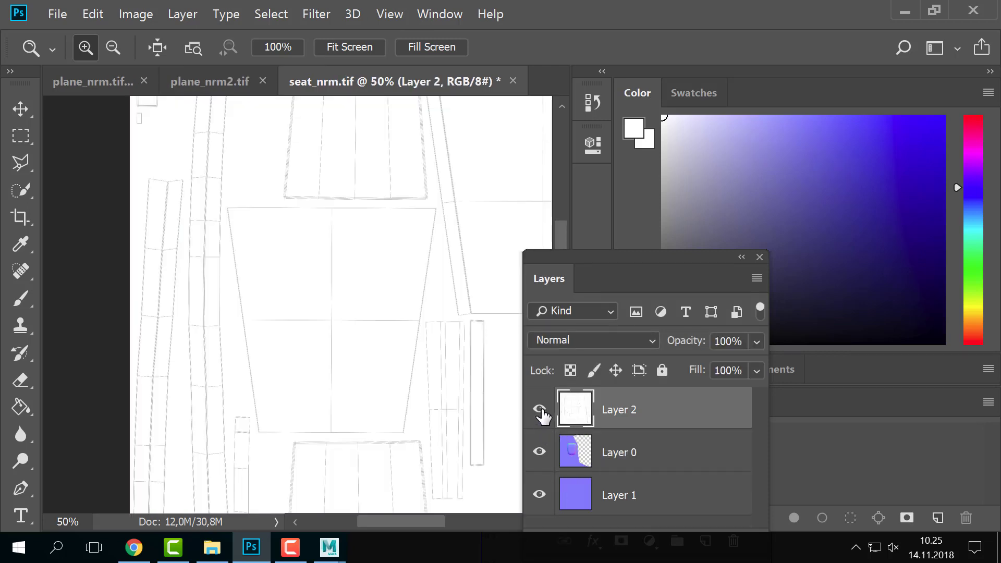
{"action": "key", "text": "alt"}
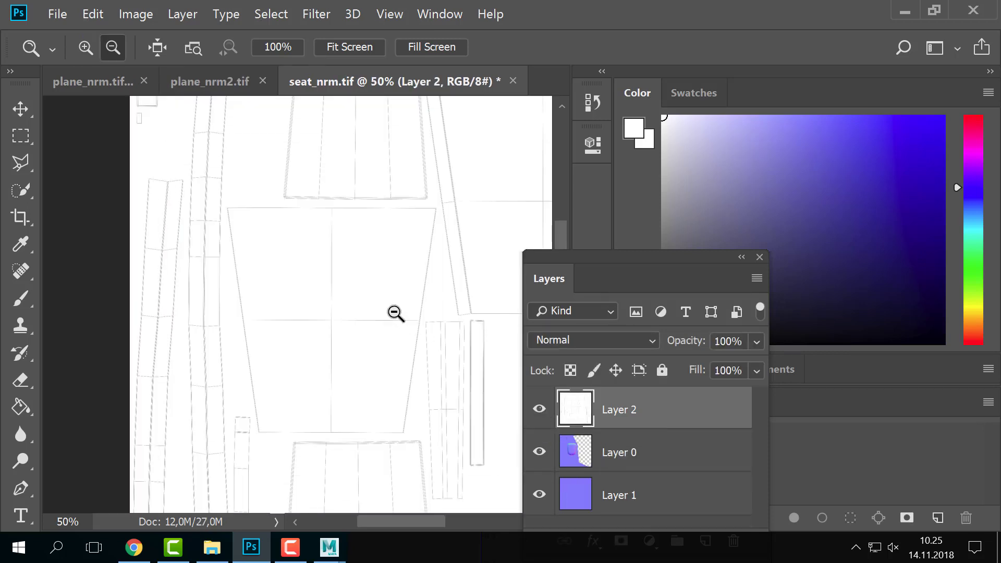
{"action": "left_click", "coordinate": [395, 313], "text": "alt"}
{"action": "left_click_drag", "start_coordinate": [395, 313], "coordinate": [299, 269]}
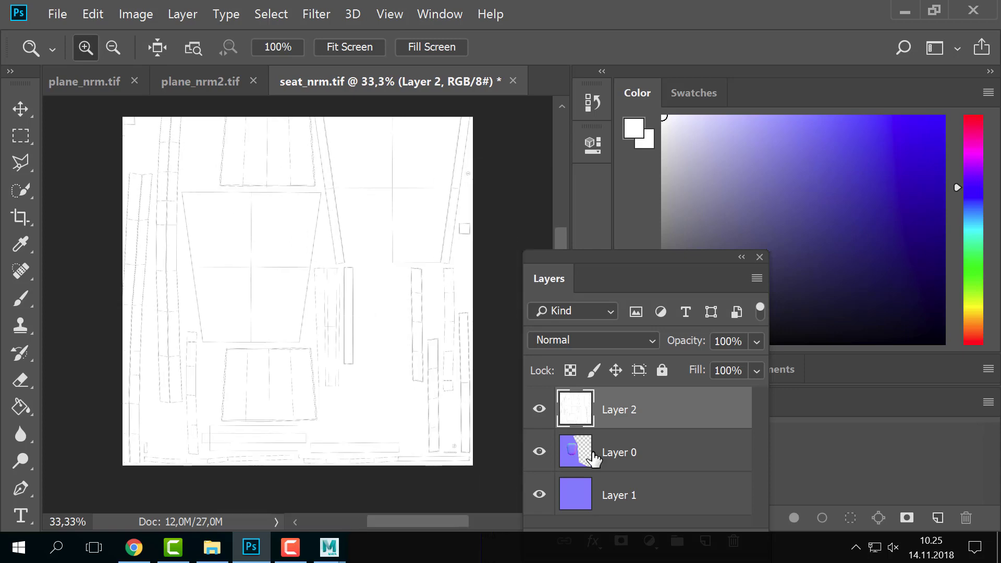
- Set Layer 2's blend mode to Multiply and duplicate it as Layer 2 copy
{"action": "left_click", "coordinate": [618, 345]}
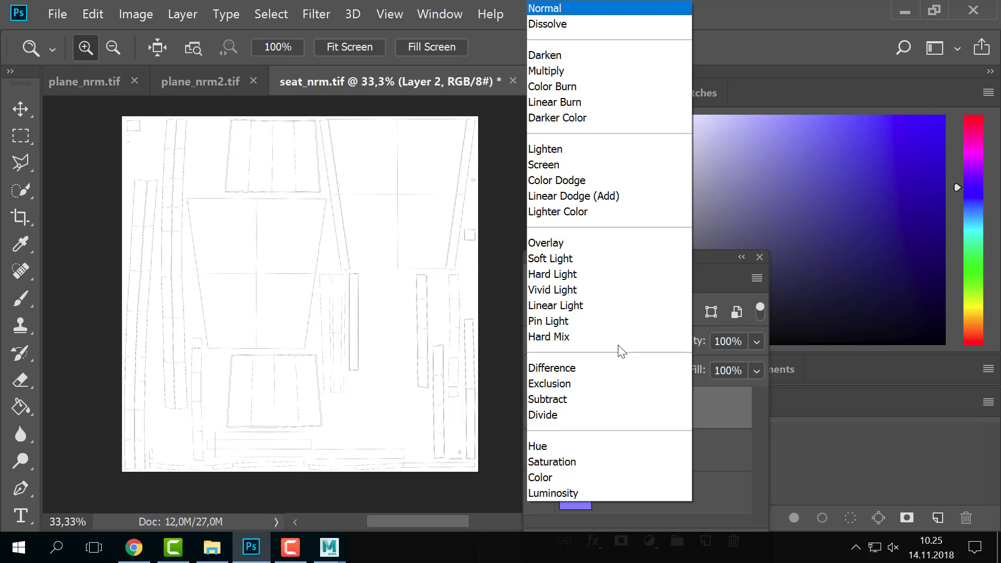
{"action": "left_click", "coordinate": [572, 70]}
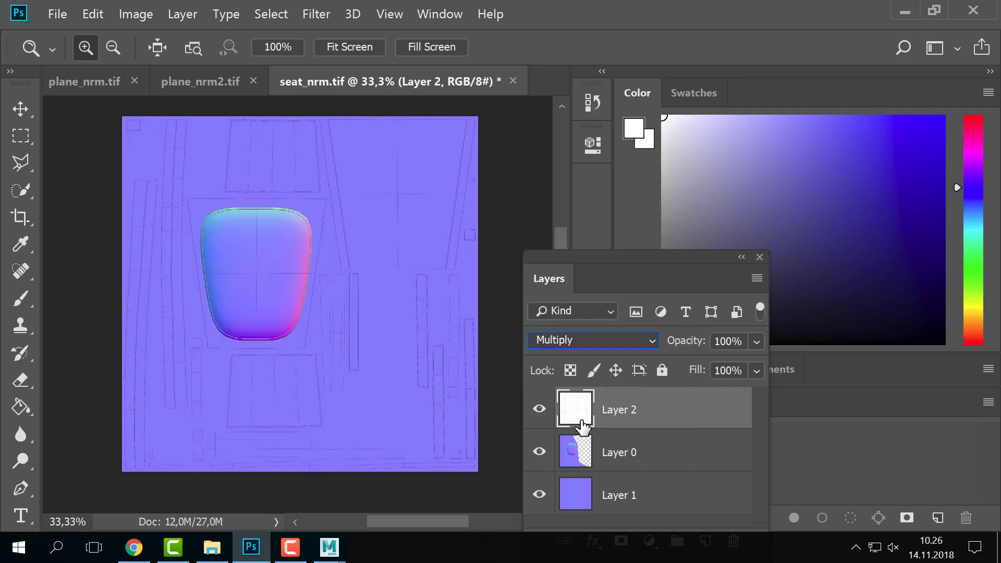
{"action": "left_click", "coordinate": [560, 346]}
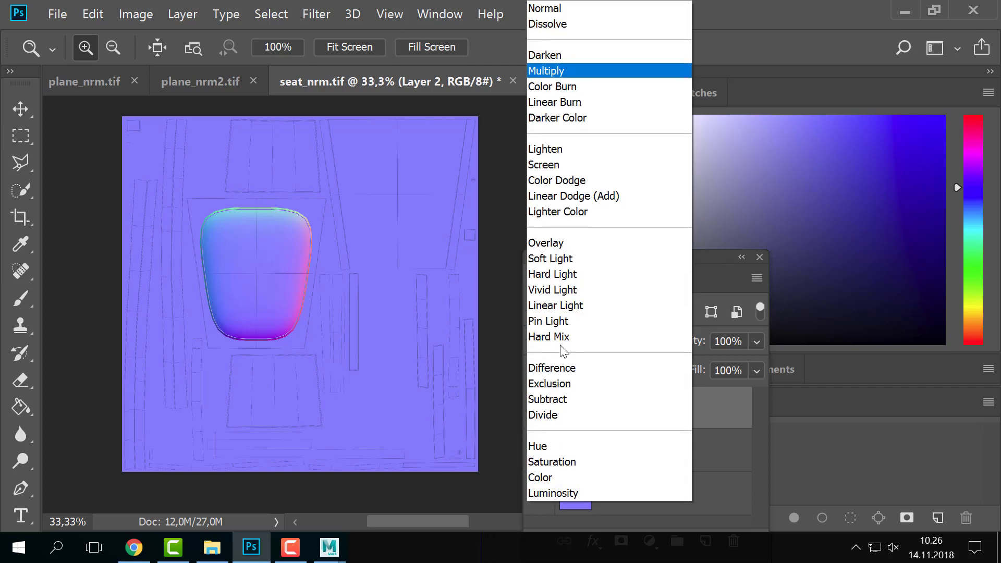
{"action": "left_click", "coordinate": [569, 74]}
{"action": "left_click", "coordinate": [295, 325]}
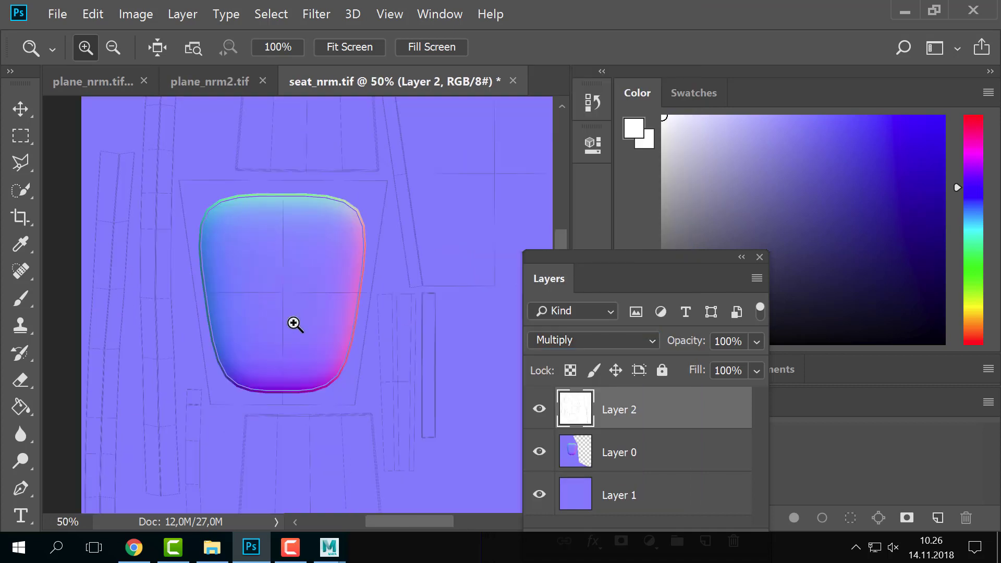
{"action": "left_click", "coordinate": [609, 339]}
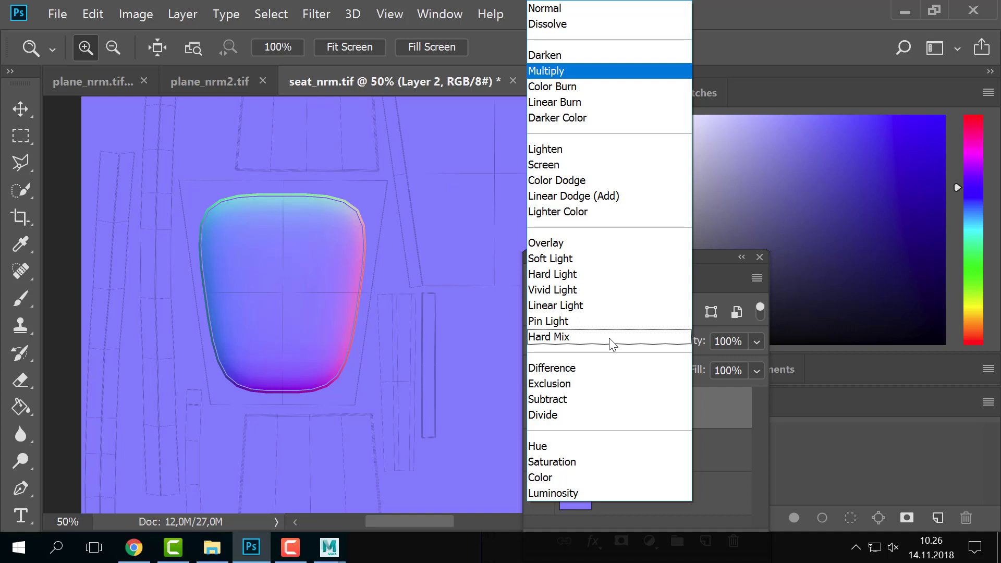
{"action": "left_click", "coordinate": [725, 431]}
{"action": "left_click_drag", "start_coordinate": [627, 261], "coordinate": [717, 35]}
{"action": "left_click_drag", "start_coordinate": [673, 219], "coordinate": [804, 346]}
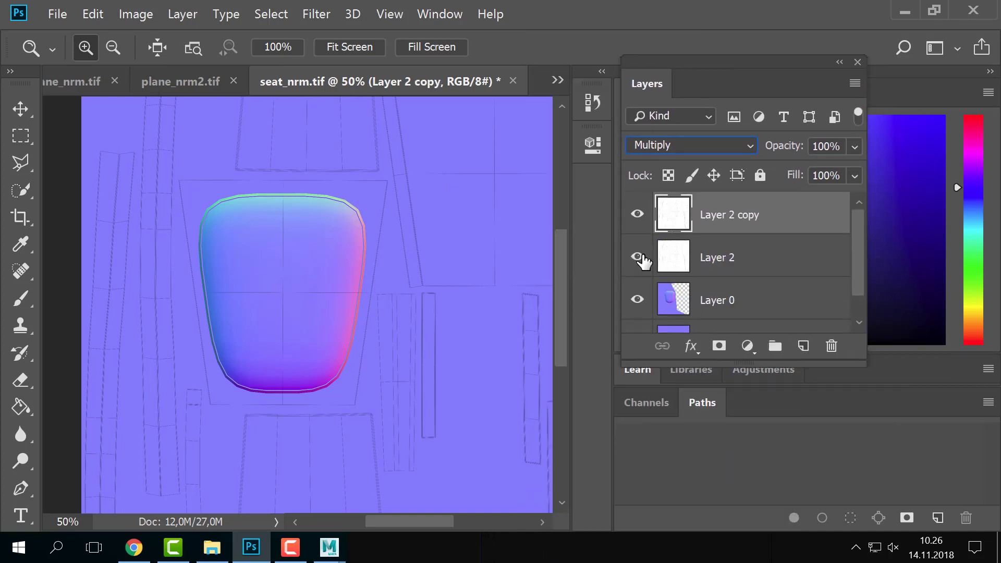
- Hide Layer 2 and Layer 0, set Layer 2 copy to Normal, and invert it
{"action": "left_click", "coordinate": [639, 257]}
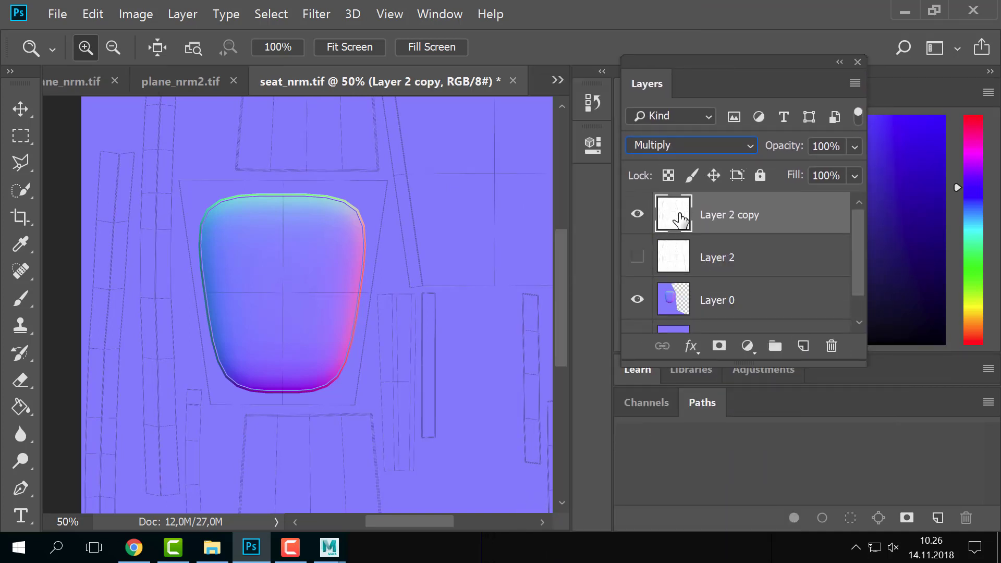
{"action": "left_click", "coordinate": [638, 300]}
{"action": "left_click", "coordinate": [678, 147]}
{"action": "left_click", "coordinate": [683, 10]}
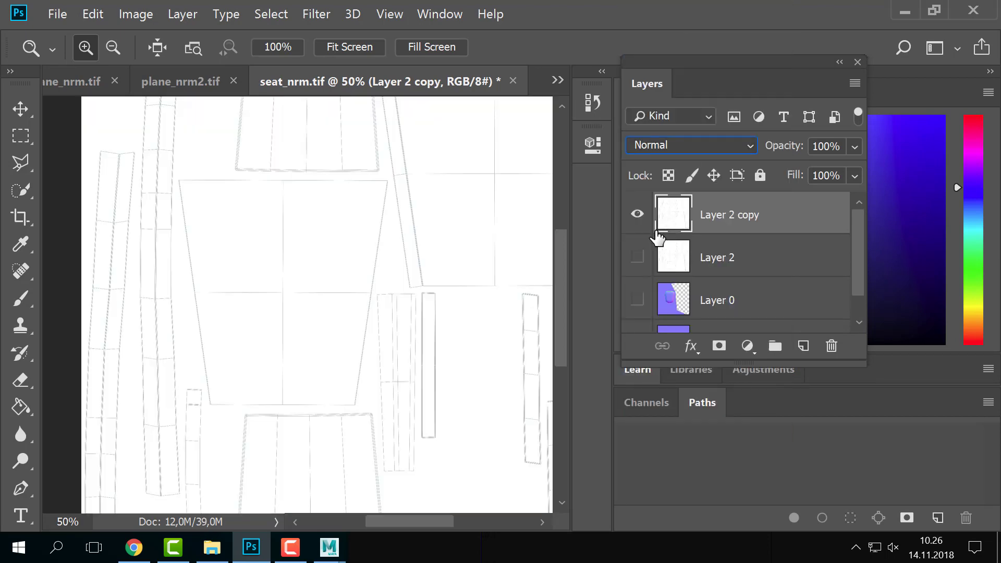
{"action": "key", "text": "ctrl+i"}
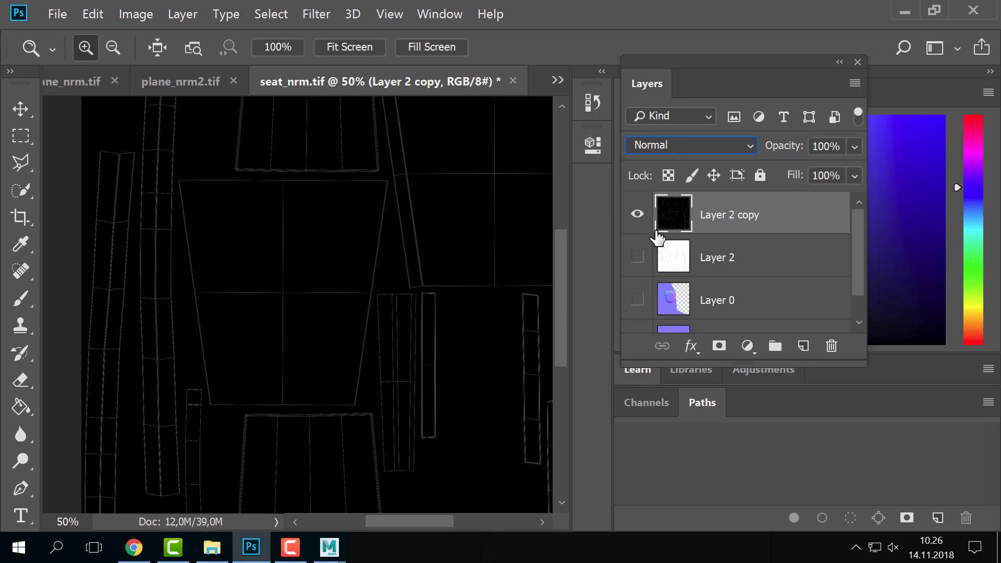
- Set Layer 2 copy to Screen, show the seat normal layer again, and return to Maya
{"action": "left_click", "coordinate": [652, 147]}
{"action": "left_click", "coordinate": [642, 164]}
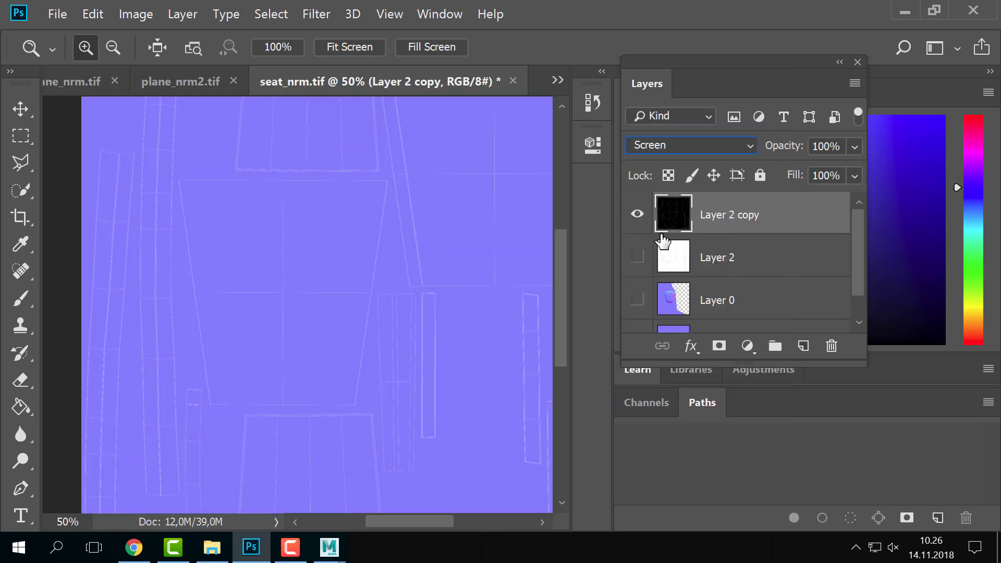
{"action": "left_click", "coordinate": [637, 300]}
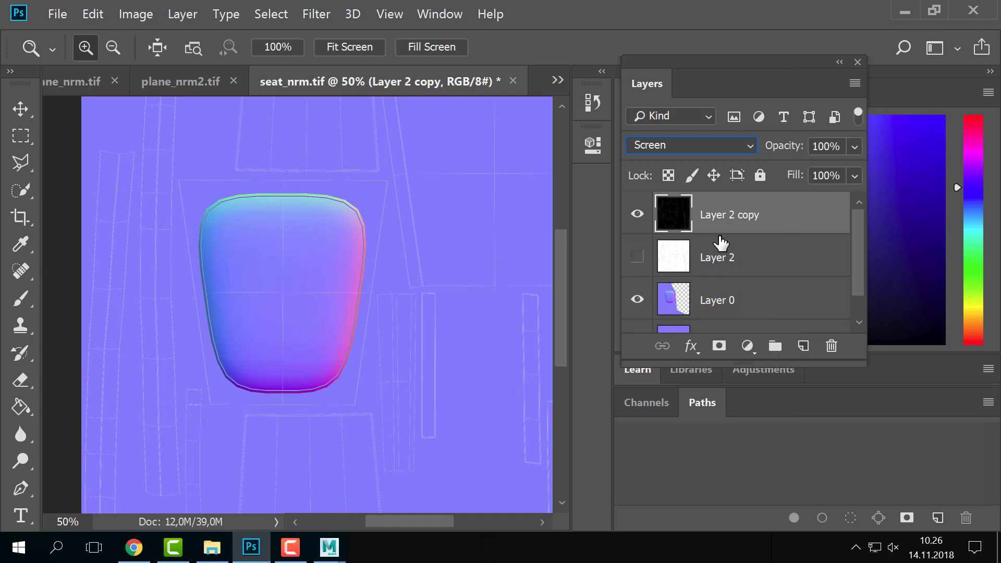
{"action": "left_click", "coordinate": [291, 351], "text": "alt"}
{"action": "mouse_move", "coordinate": [299, 350]}
{"action": "left_mouse_down"}
{"action": "mouse_move", "coordinate": [284, 327]}
{"action": "mouse_move", "coordinate": [291, 338]}
{"action": "left_mouse_up"}
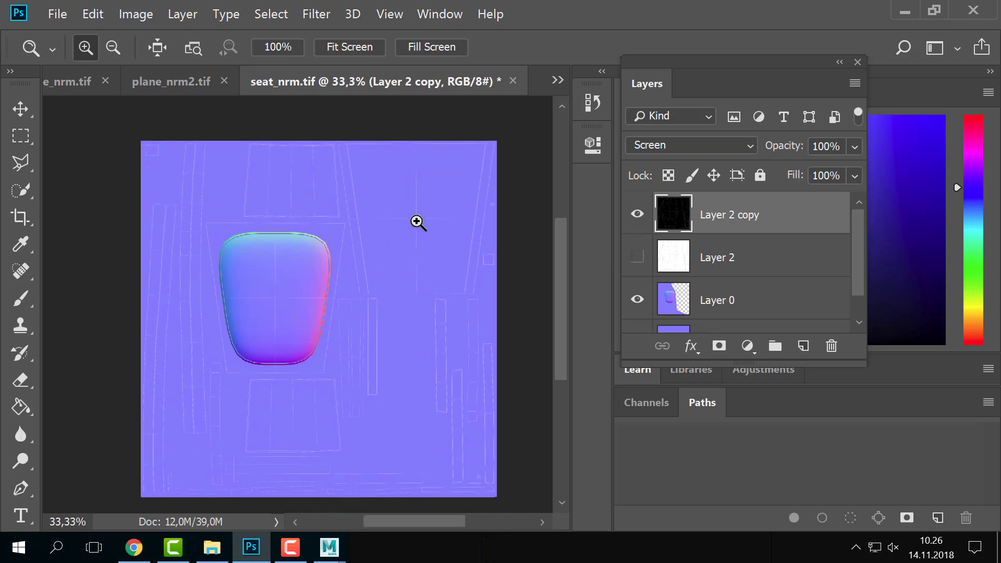
{"action": "left_click", "coordinate": [246, 280]}
{"action": "left_click", "coordinate": [281, 322], "text": "alt"}
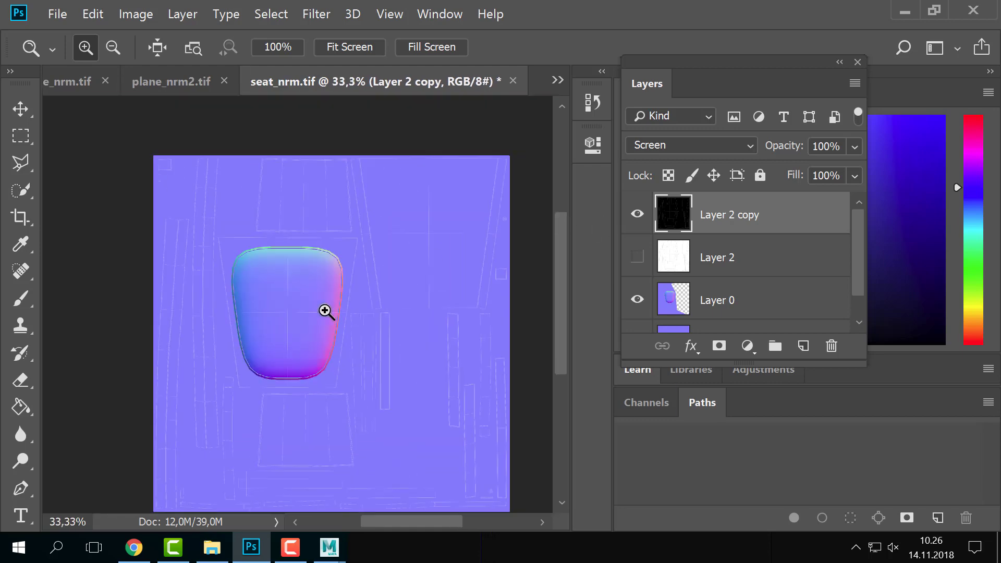
{"action": "key", "text": "alt+Tab"}
{"action": "key", "text": "Tab"}
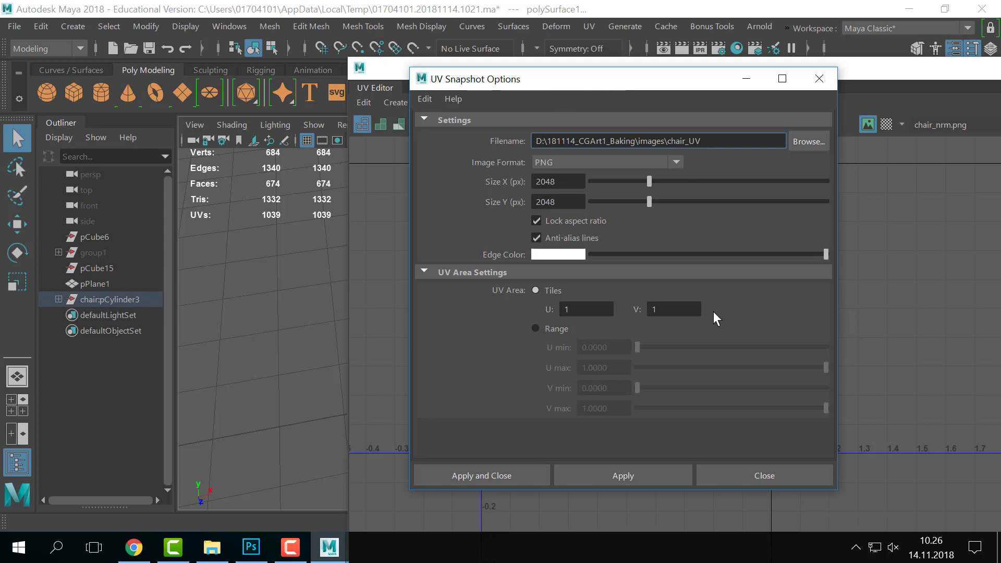
- Close UV Snapshot Options and select four backrest faces to inspect their UVs
{"action": "left_click", "coordinate": [760, 476]}
{"action": "left_click_drag", "start_coordinate": [473, 81], "coordinate": [718, 81]}
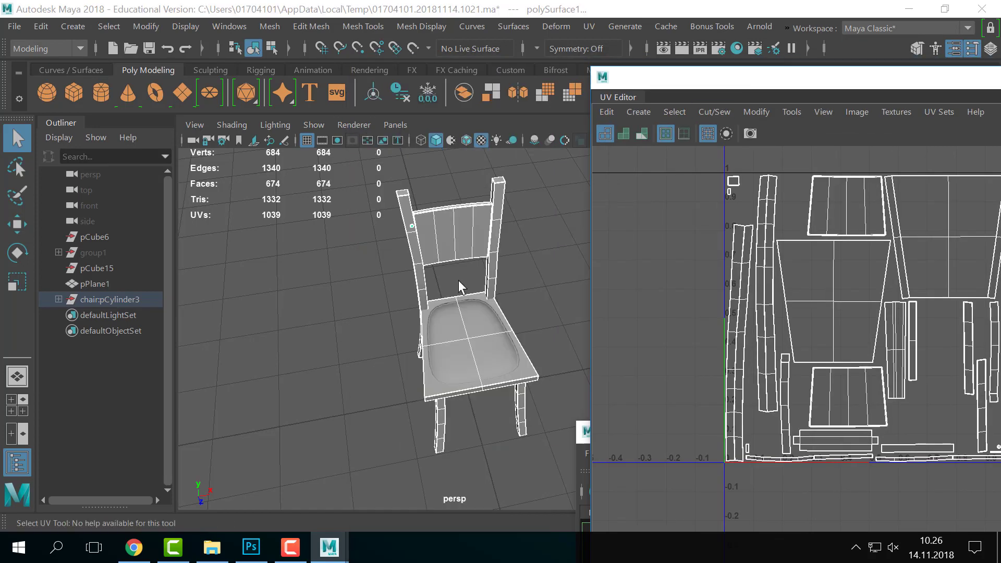
{"action": "scroll", "coordinate": [431, 284], "scroll_direction": "up", "scroll_amount": 5}
{"action": "right_click", "coordinate": [438, 227]}
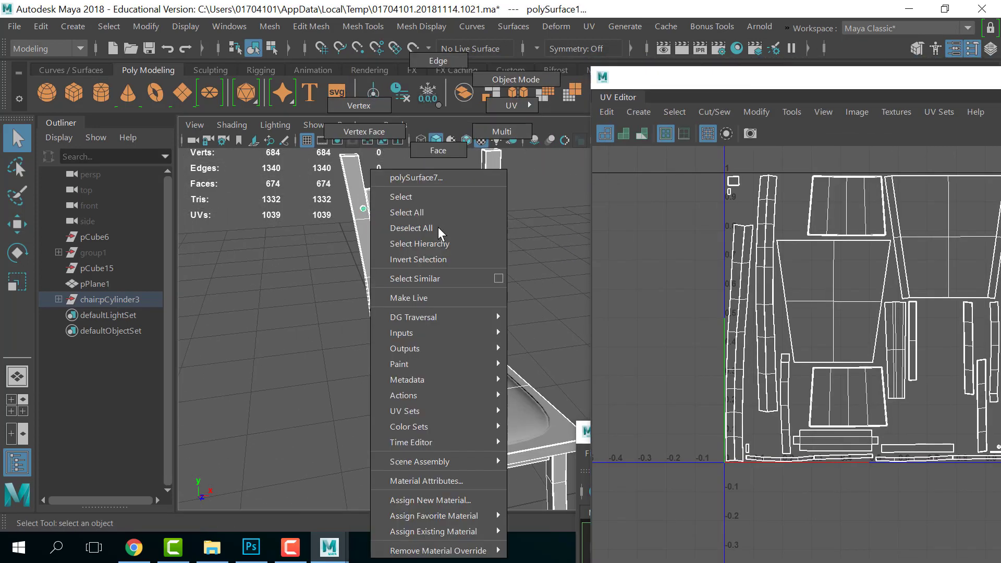
{"action": "right_click_drag", "start_coordinate": [438, 227], "coordinate": [424, 152]}
{"action": "left_click", "coordinate": [389, 242]}
{"action": "left_click", "coordinate": [428, 229], "text": "shift"}
{"action": "left_click", "coordinate": [445, 226], "text": "shift"}
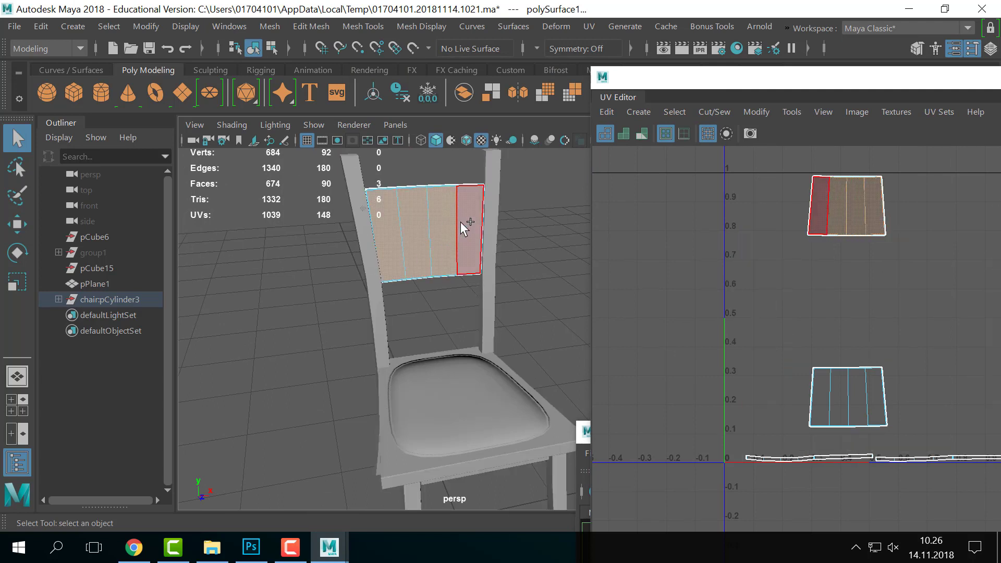
{"action": "left_click", "coordinate": [461, 222], "text": "shift"}
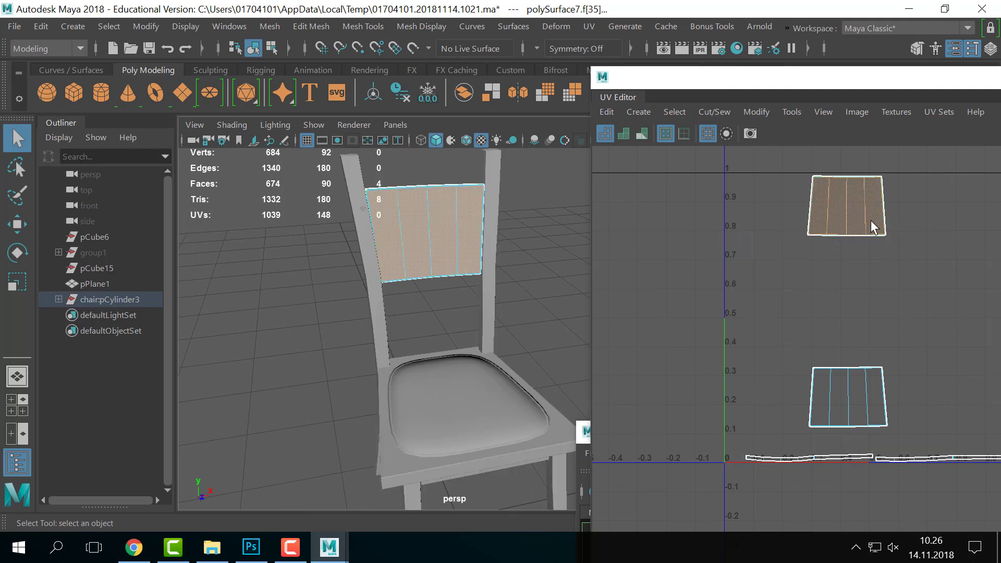
{"action": "right_click_drag", "start_coordinate": [425, 258], "coordinate": [468, 121]}
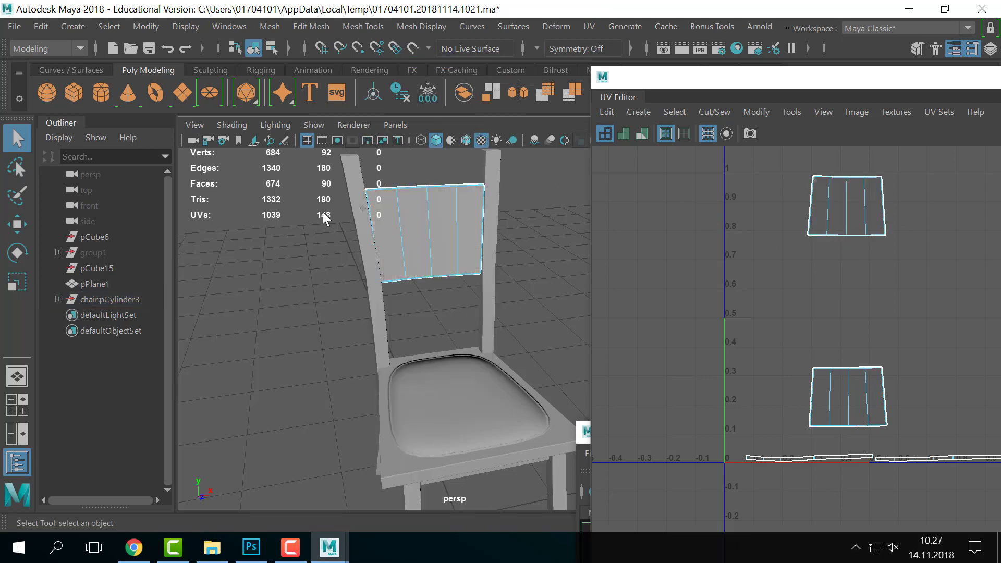
- Switch to edge mode and select the backrest's top edges
{"action": "right_click_drag", "start_coordinate": [436, 251], "coordinate": [480, 116]}
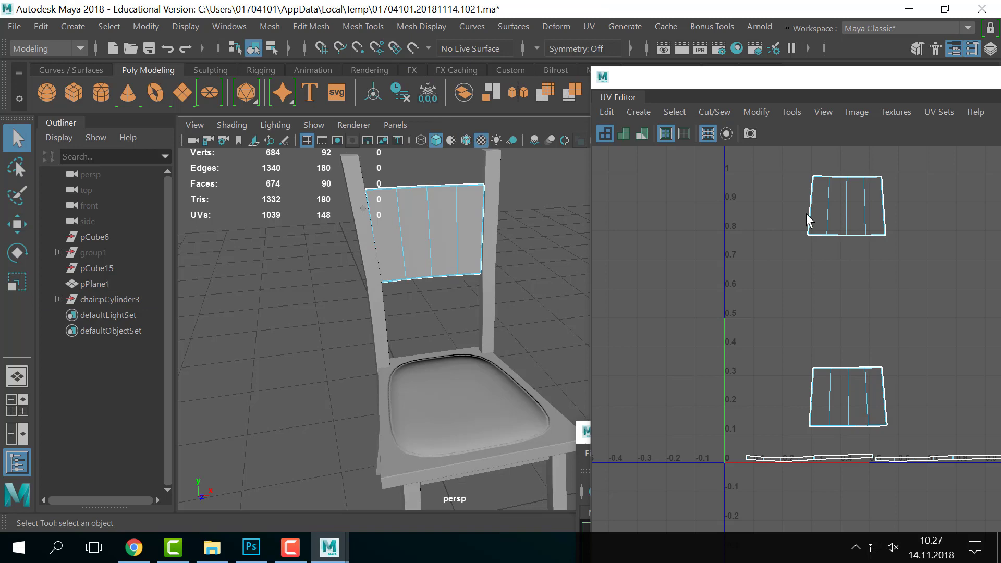
{"action": "left_click", "coordinate": [413, 194]}
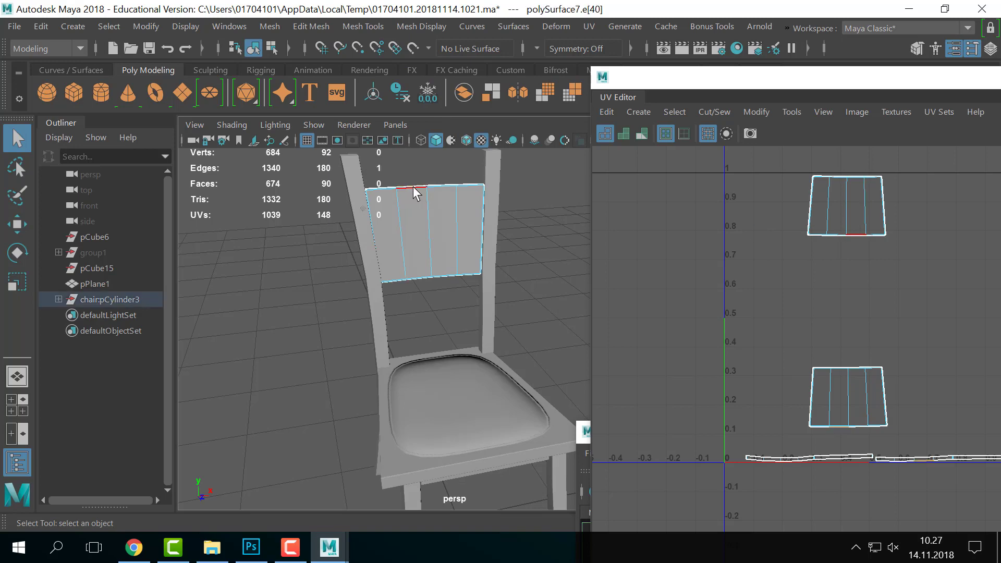
{"action": "middle_click_drag", "start_coordinate": [413, 186], "coordinate": [425, 281], "text": "alt"}
{"action": "scroll", "coordinate": [448, 315], "scroll_direction": "up", "scroll_amount": 6}
{"action": "middle_click_drag", "start_coordinate": [276, 236], "coordinate": [324, 323], "text": "alt"}
{"action": "scroll", "coordinate": [324, 319], "scroll_direction": "up", "scroll_amount": 2}
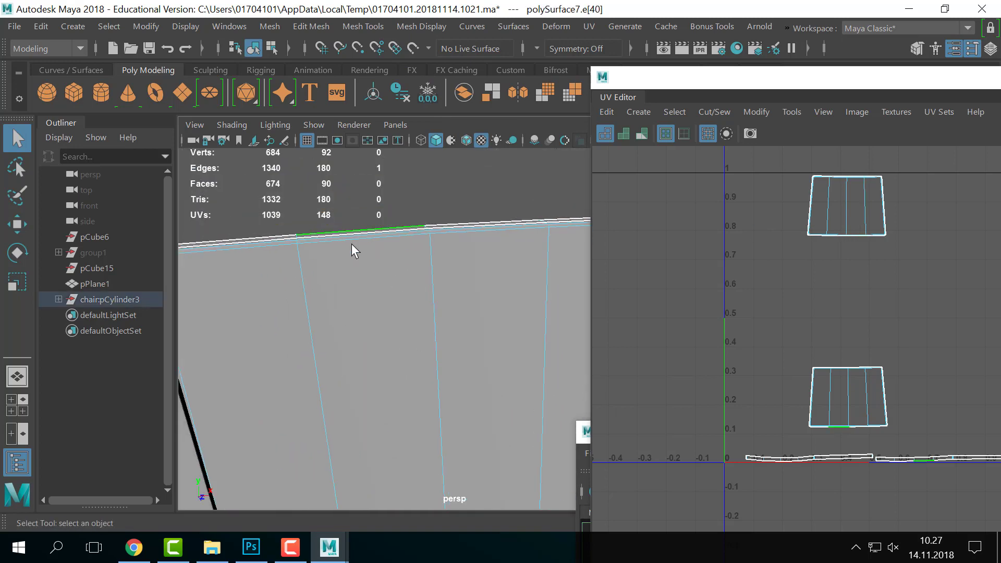
{"action": "left_click", "coordinate": [352, 239]}
- Pan and zoom the UV Editor across the backrest shell to the full 0-1 range
{"action": "middle_click_drag", "start_coordinate": [820, 208], "coordinate": [455, 264], "text": "alt"}
{"action": "scroll", "coordinate": [816, 289], "scroll_direction": "up", "scroll_amount": 4}
{"action": "scroll", "coordinate": [455, 264], "scroll_direction": "up", "scroll_amount": 4}
{"action": "scroll", "coordinate": [712, 316], "scroll_direction": "up", "scroll_amount": 4}
{"action": "middle_click_drag", "start_coordinate": [717, 346], "coordinate": [923, 336], "text": "alt"}
{"action": "middle_click_drag", "start_coordinate": [826, 329], "coordinate": [797, 335], "text": "alt"}
{"action": "scroll", "coordinate": [311, 301], "scroll_direction": "down", "scroll_amount": 6}
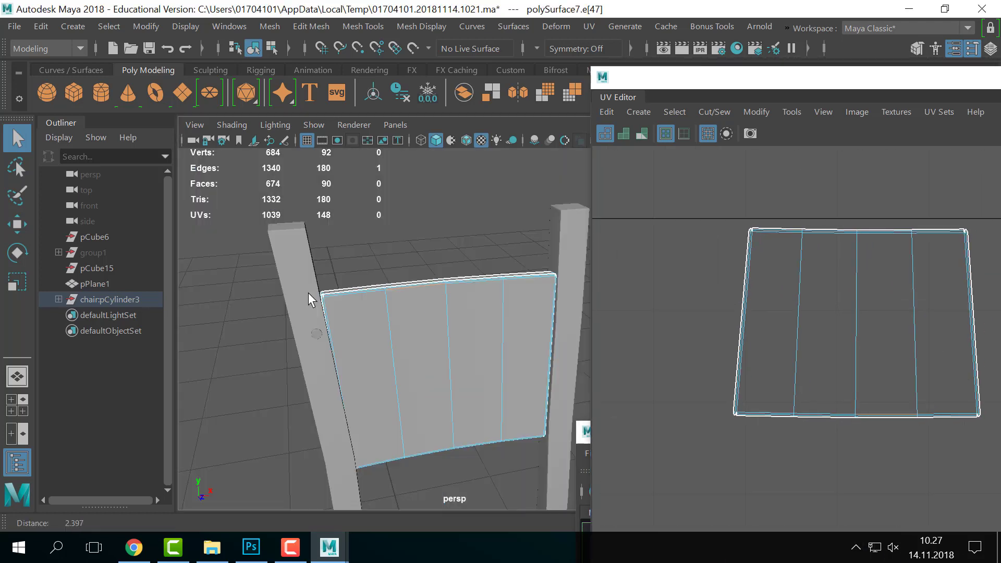
{"action": "scroll", "coordinate": [440, 283], "scroll_direction": "down", "scroll_amount": 5}
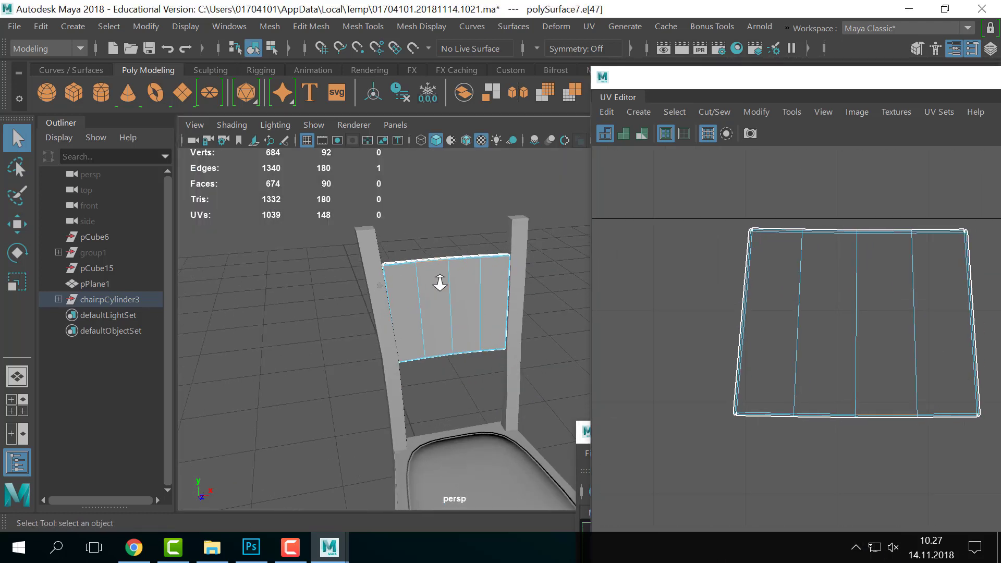
{"action": "scroll", "coordinate": [523, 324], "scroll_direction": "down", "scroll_amount": 3}
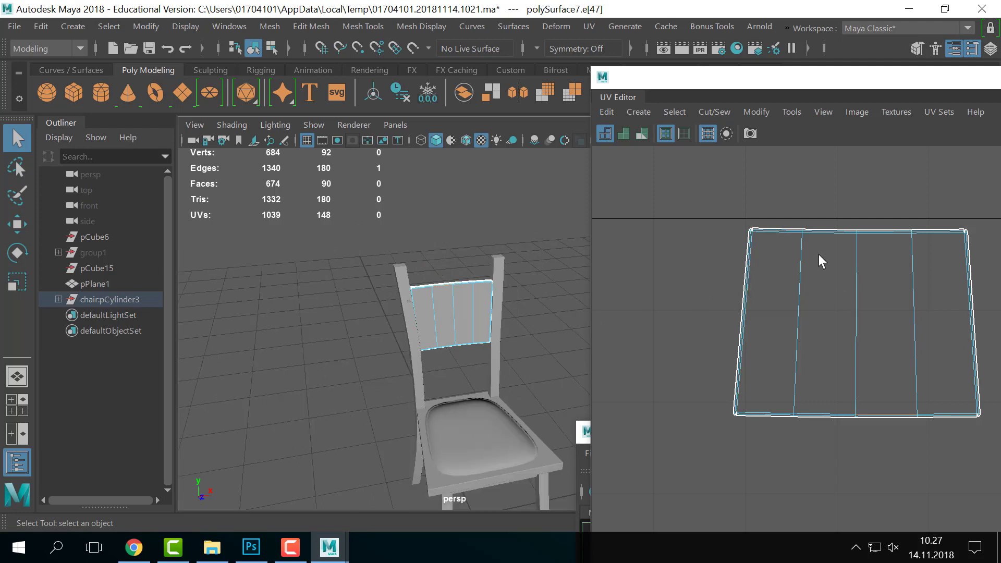
{"action": "scroll", "coordinate": [615, 324], "scroll_direction": "down", "scroll_amount": 6}
{"action": "scroll", "coordinate": [774, 263], "scroll_direction": "down", "scroll_amount": 3}
{"action": "middle_click_drag", "start_coordinate": [850, 330], "coordinate": [854, 275], "text": "alt"}
{"action": "scroll", "coordinate": [822, 277], "scroll_direction": "down", "scroll_amount": 2}
- Select the backrest panel, then the whole chair again, and switch to Photoshop
{"action": "right_click_drag", "start_coordinate": [501, 307], "coordinate": [516, 78]}
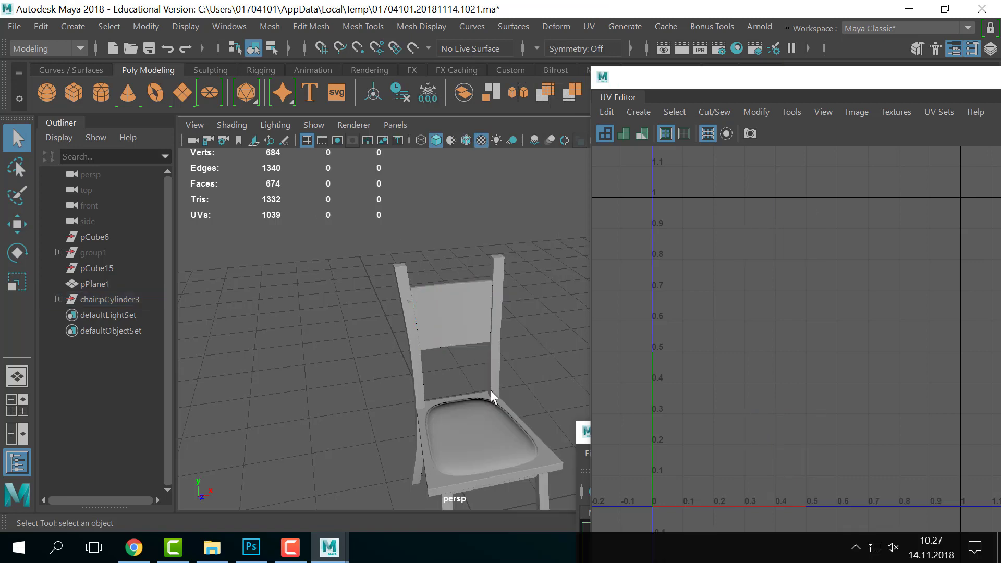
{"action": "left_click", "coordinate": [437, 308]}
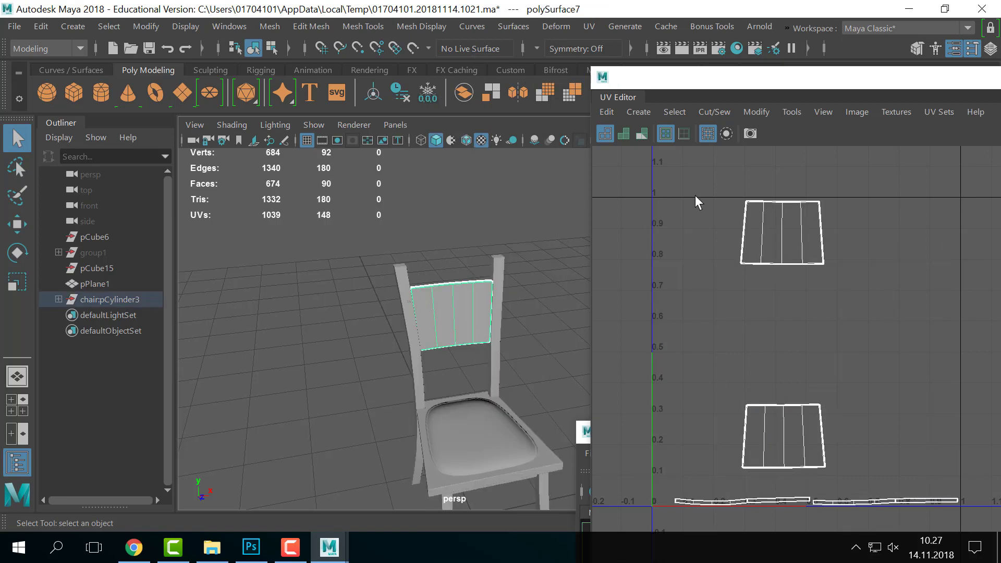
{"action": "left_click", "coordinate": [416, 307]}
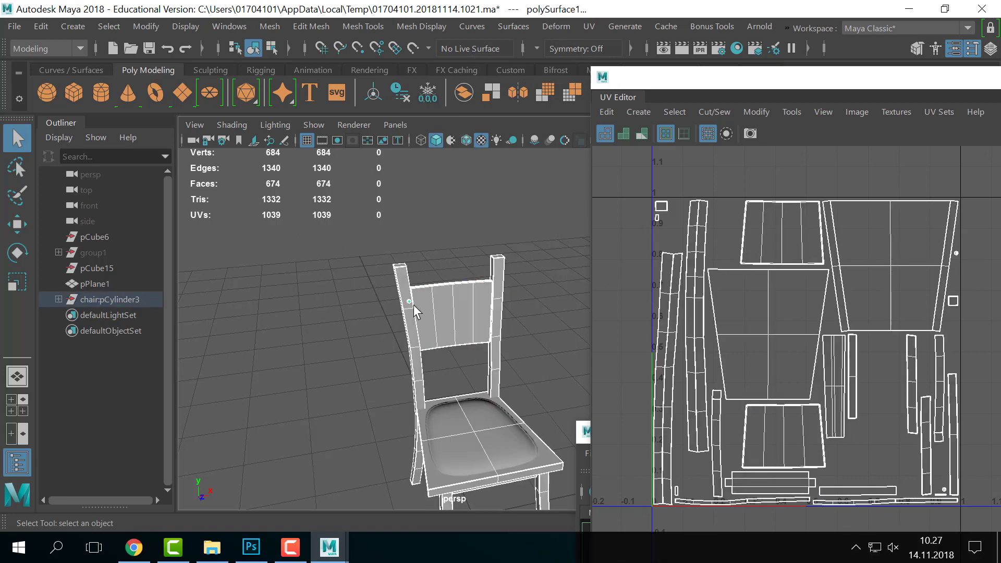
{"action": "key", "text": "alt+Tab"}
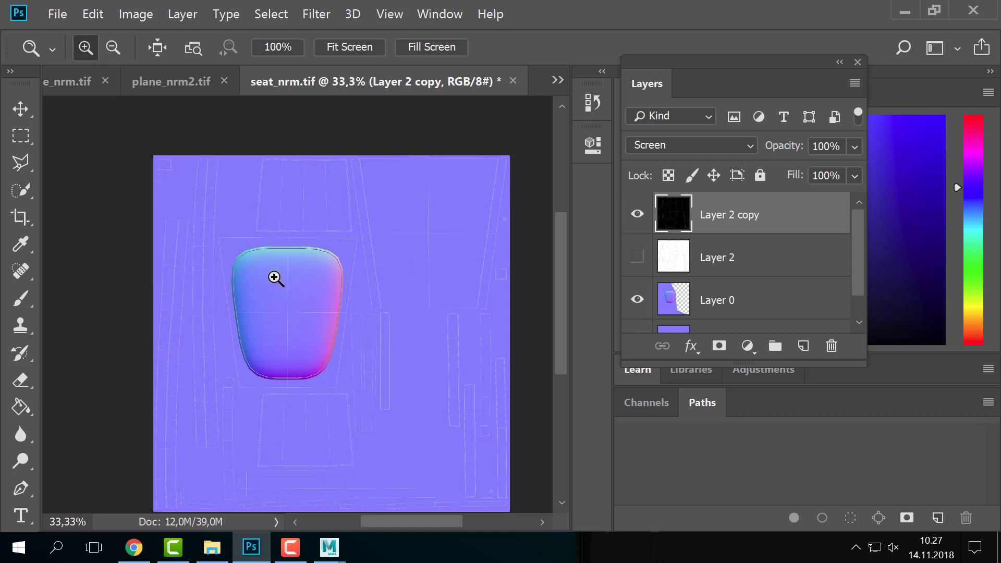
- Zoom the seat normal map to 50% and compare it against the chair seat in Maya
{"action": "left_click", "coordinate": [275, 277]}
{"action": "left_click", "coordinate": [275, 277]}
{"action": "left_click_drag", "start_coordinate": [286, 298], "coordinate": [291, 315]}
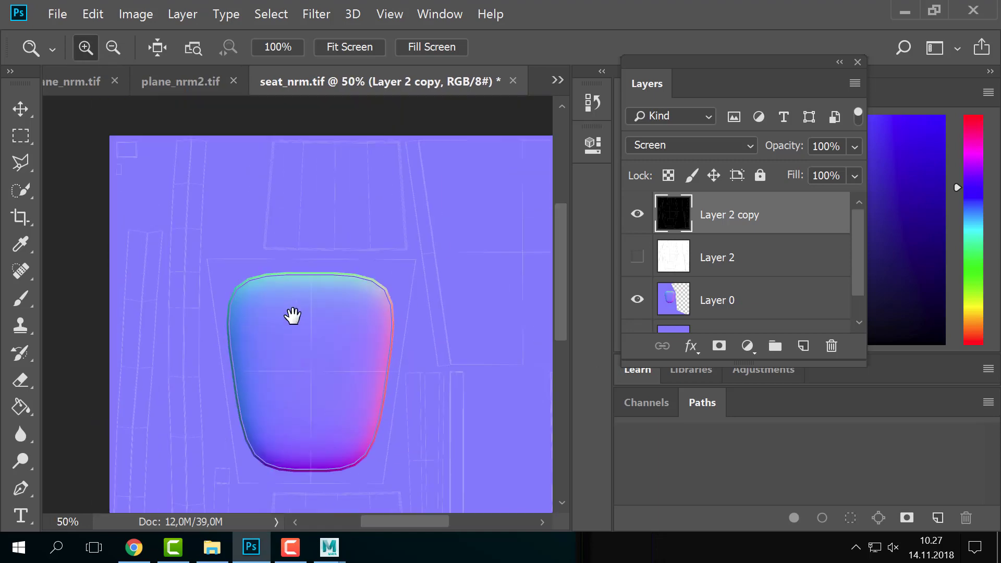
{"action": "key", "text": "alt+Tab"}
{"action": "left_click", "coordinate": [468, 452]}
{"action": "left_click_drag", "start_coordinate": [468, 451], "coordinate": [509, 357], "text": "alt"}
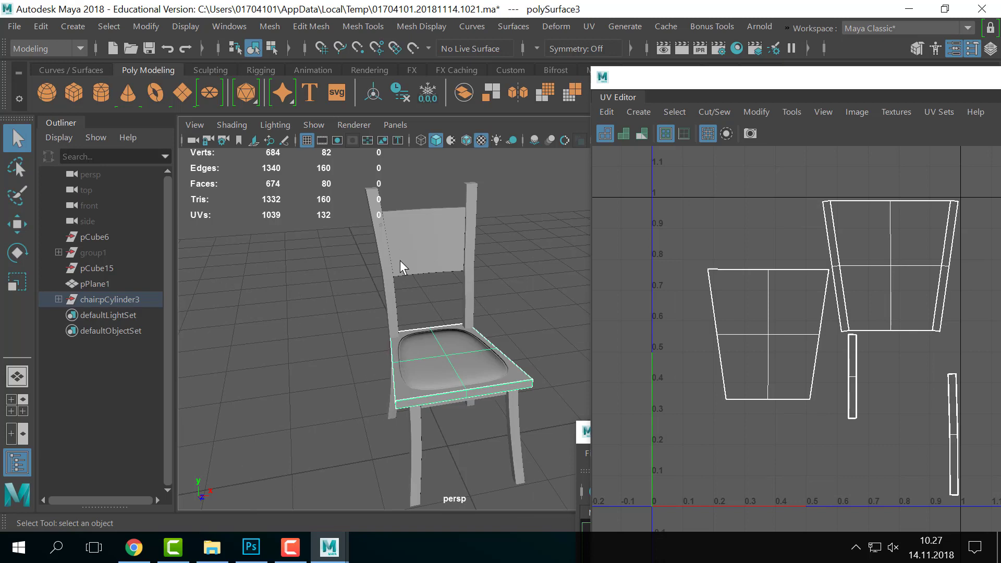
{"action": "key", "text": "alt+Tab"}
- Duplicate Layer 0 as Layer 0 copy, undoing an accidental wireframe shift
{"action": "left_click", "coordinate": [672, 312]}
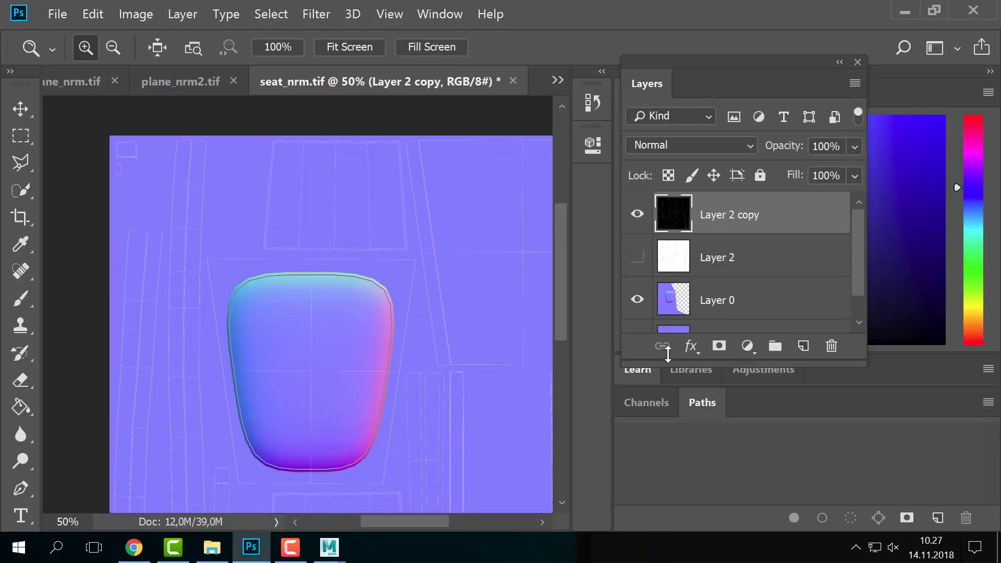
{"action": "left_click_drag", "start_coordinate": [675, 315], "coordinate": [804, 346]}
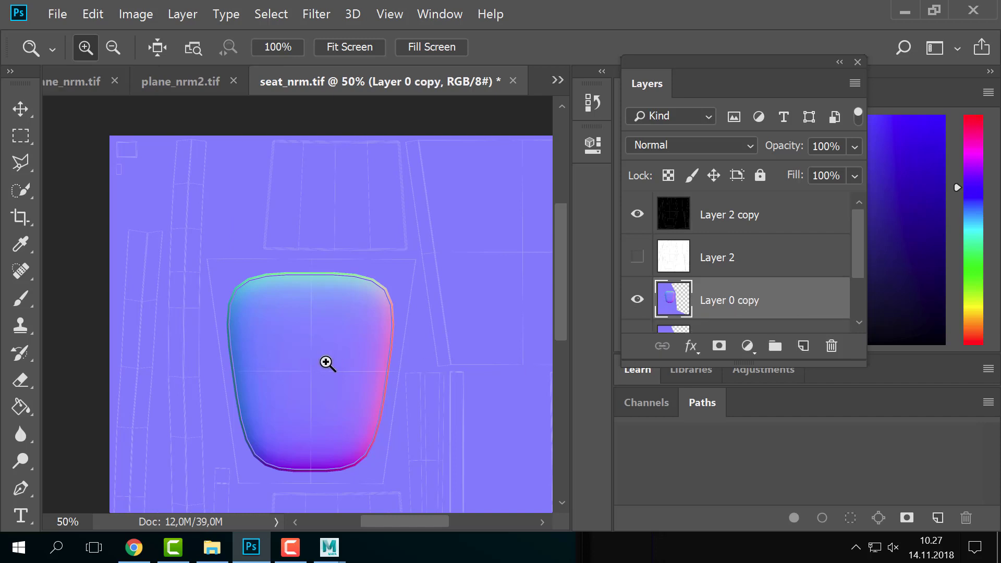
{"action": "key", "text": "v"}
{"action": "left_click_drag", "start_coordinate": [332, 387], "coordinate": [350, 288]}
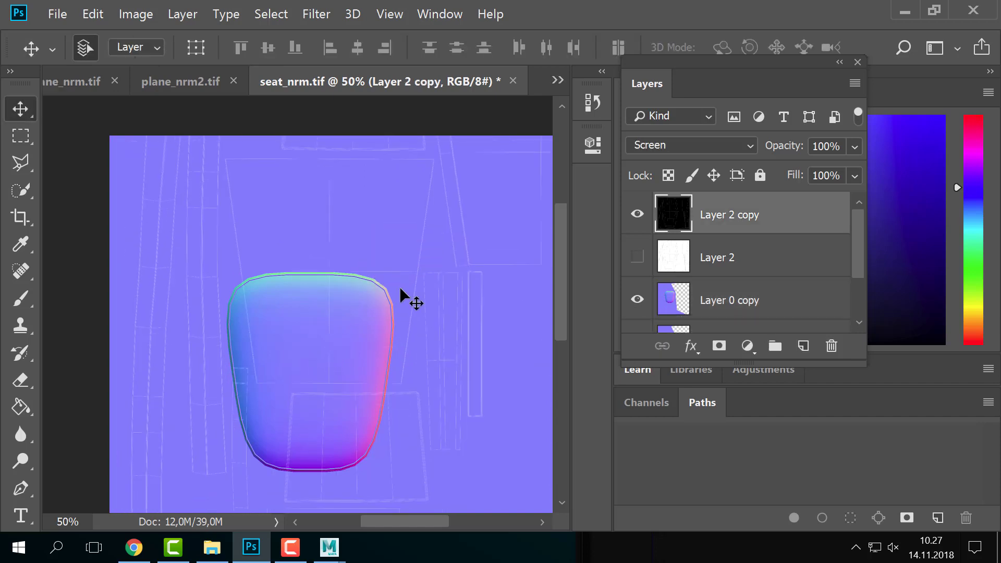
{"action": "key", "text": "ctrl+z"}
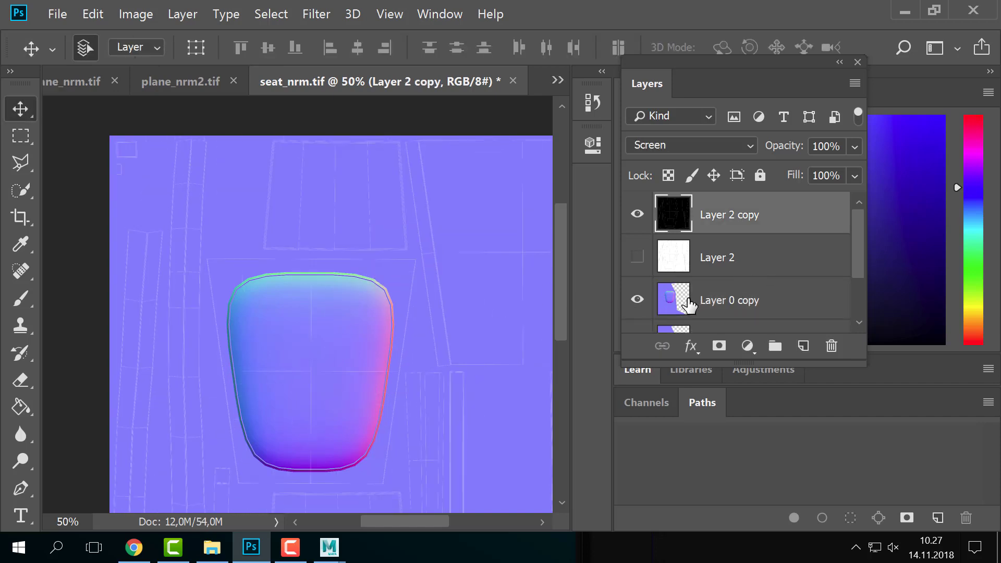
{"action": "scroll", "coordinate": [689, 306], "scroll_direction": "down", "scroll_amount": 2}
{"action": "scroll", "coordinate": [689, 306], "scroll_direction": "up", "scroll_amount": 1}
- Make Layer 0 copy active and try trial moves, undoing the misplaced seat and wireframe shifts
{"action": "left_click", "coordinate": [681, 271]}
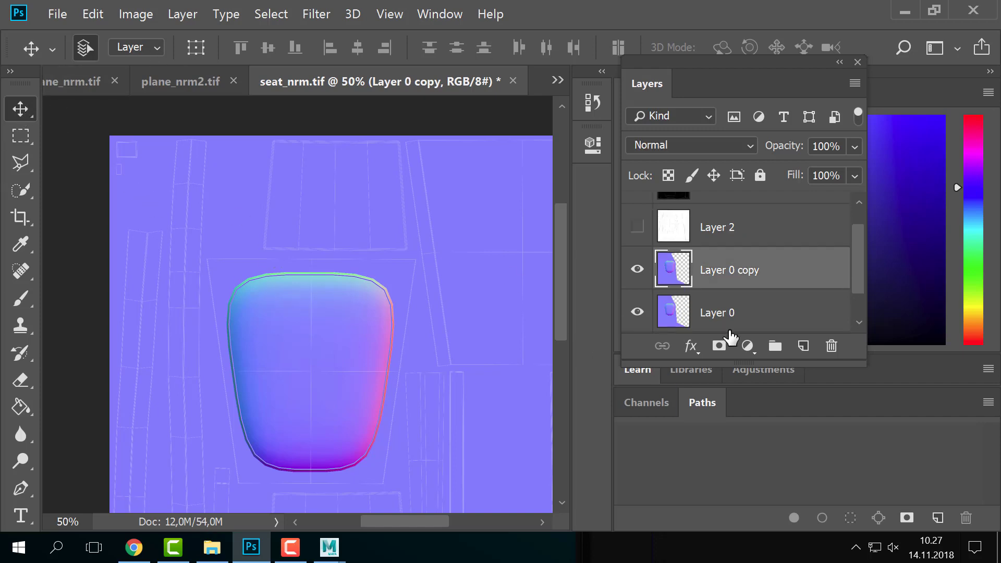
{"action": "left_click", "coordinate": [306, 333]}
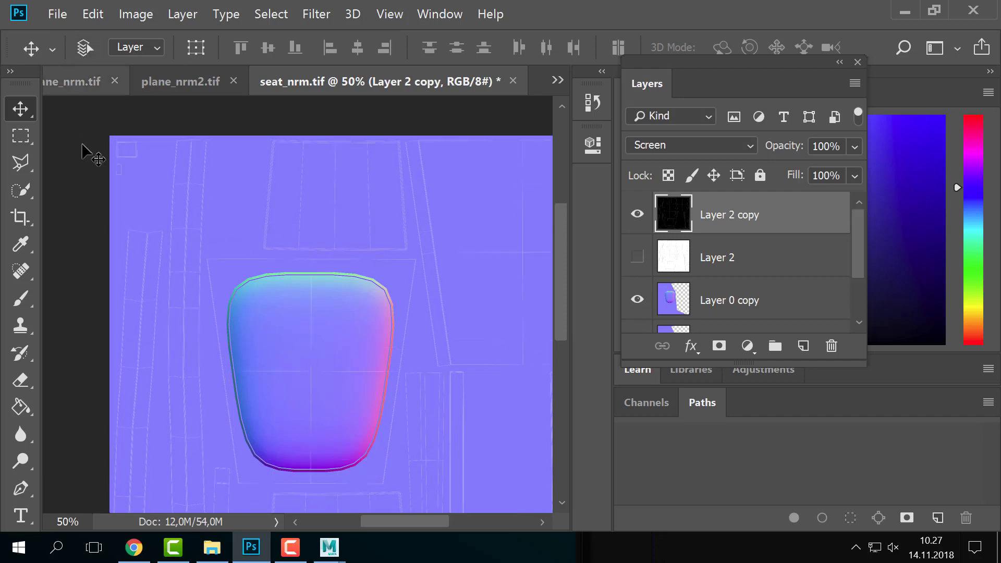
{"action": "left_click", "coordinate": [716, 302]}
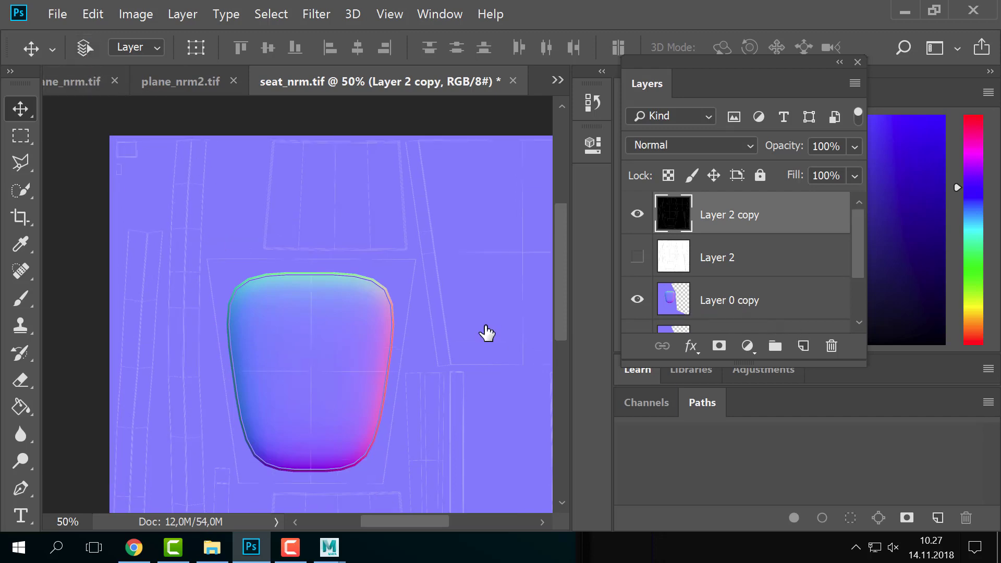
{"action": "left_click_drag", "start_coordinate": [352, 365], "coordinate": [359, 322]}
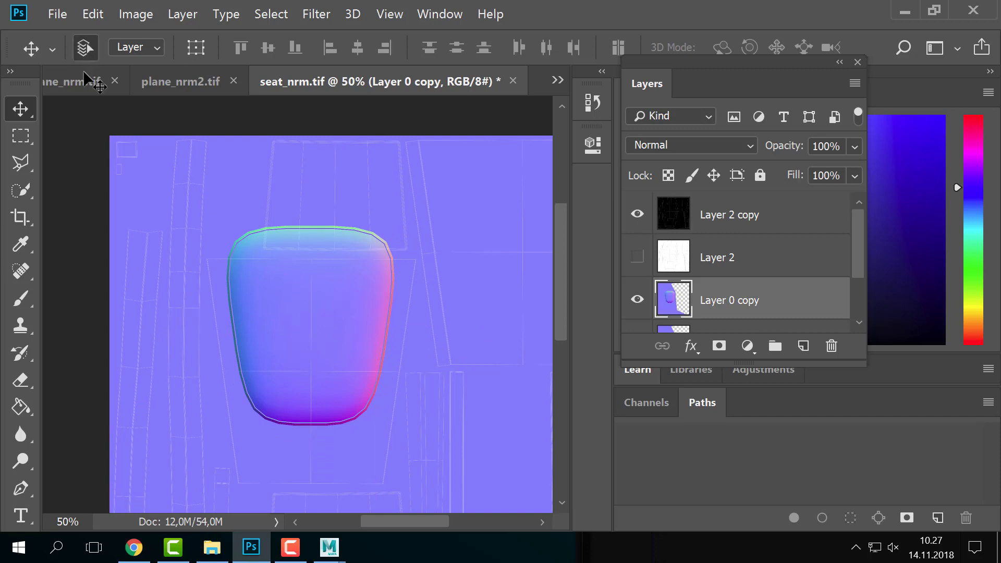
{"action": "key", "text": "ctrl+z"}
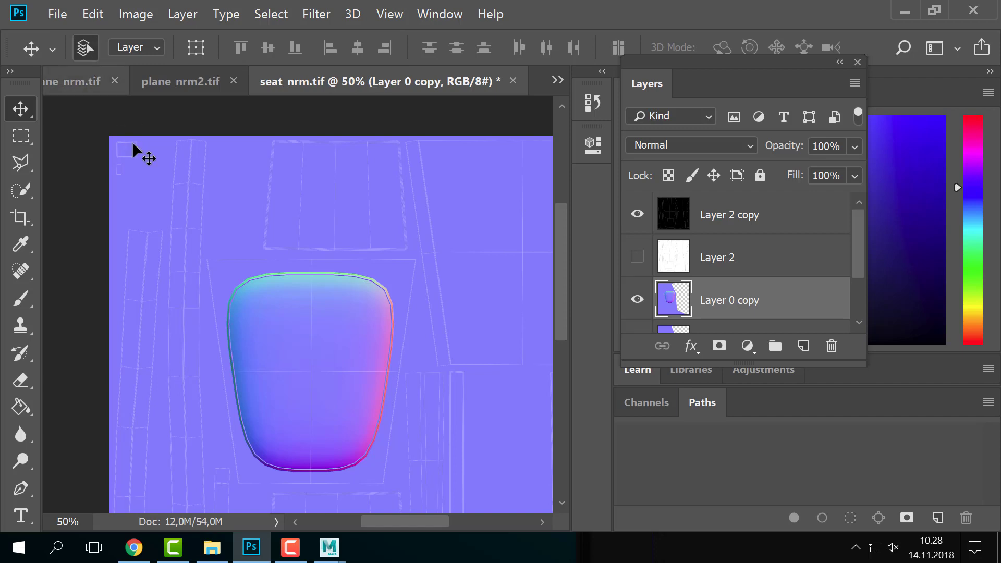
{"action": "left_click_drag", "start_coordinate": [299, 287], "coordinate": [385, 189]}
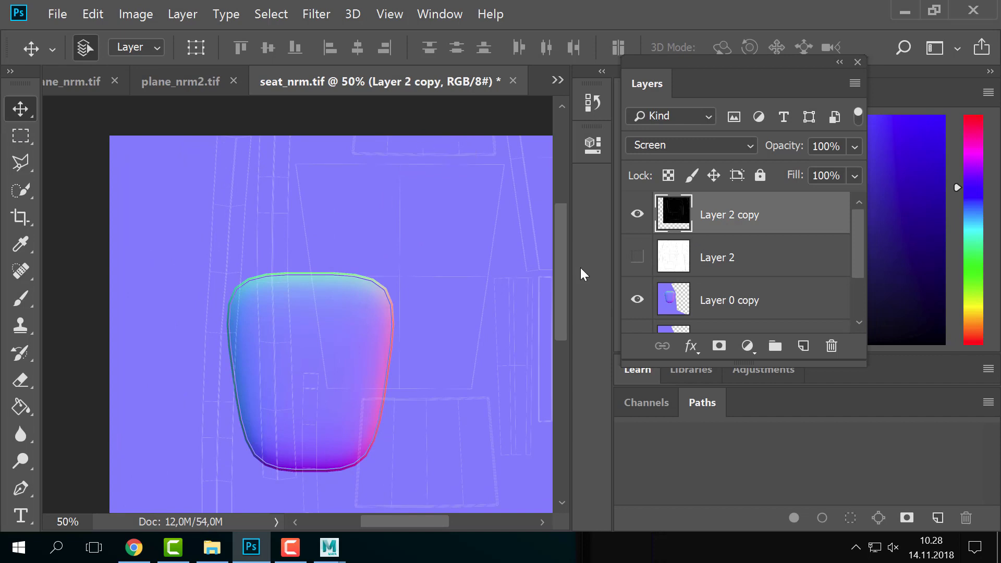
{"action": "key", "text": "ctrl+z"}
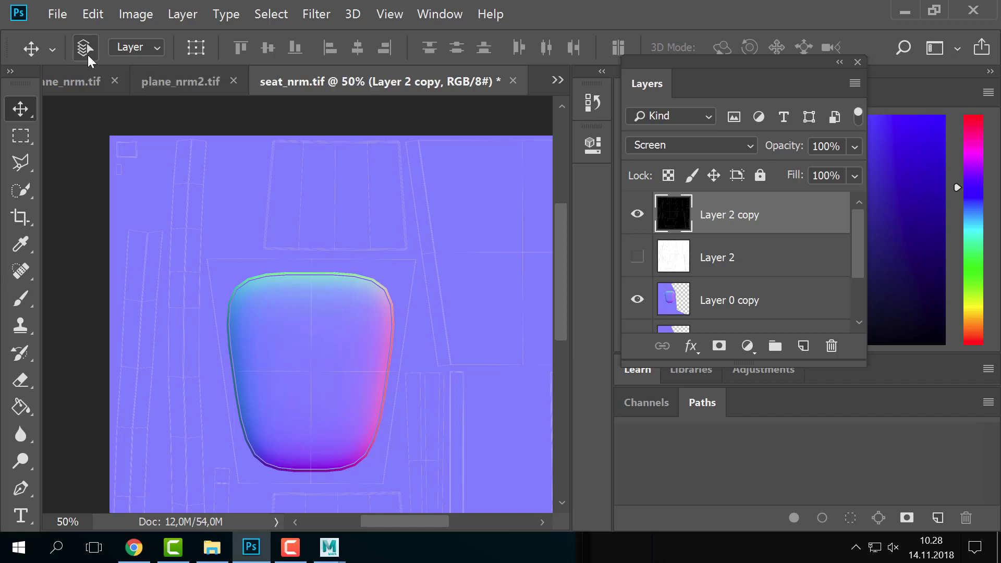
- Drag Layer 0 copy upward so its seat sits above the original seat
{"action": "left_click", "coordinate": [694, 310]}
{"action": "mouse_move", "coordinate": [371, 418]}
{"action": "left_mouse_down"}
{"action": "mouse_move", "coordinate": [399, 323]}
{"action": "mouse_move", "coordinate": [390, 360]}
{"action": "mouse_move", "coordinate": [401, 267]}
{"action": "mouse_move", "coordinate": [358, 284]}
{"action": "mouse_move", "coordinate": [343, 309]}
{"action": "left_mouse_up"}
{"action": "scroll", "coordinate": [780, 273], "scroll_direction": "down", "scroll_amount": 2}
{"action": "scroll", "coordinate": [652, 282], "scroll_direction": "up", "scroll_amount": 1}
{"action": "key", "text": "l"}
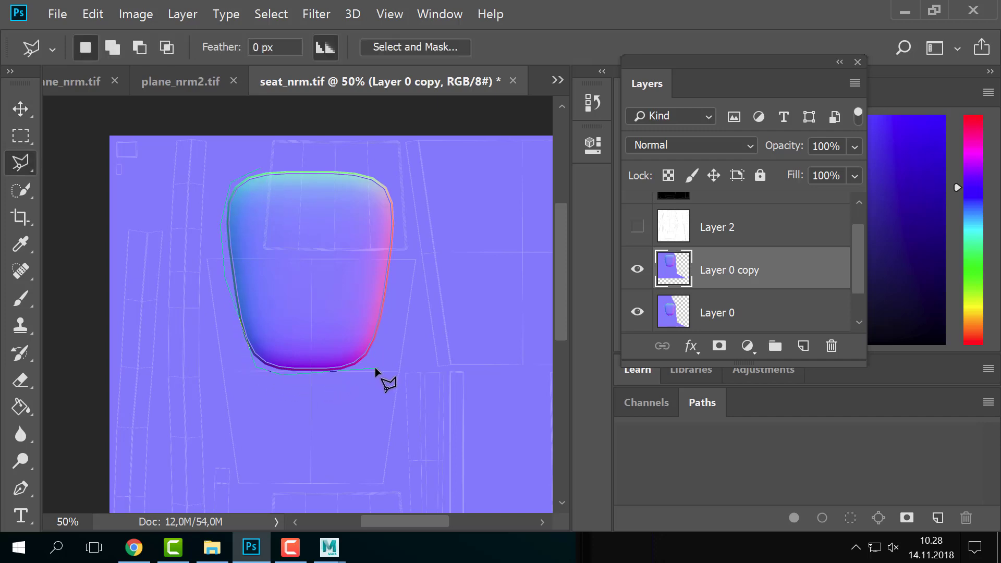
- Lasso the copied seat, invert the selection, delete its background and deselect
{"action": "key", "text": "BackSpace"}
{"action": "key", "text": "BackSpace"}
{"action": "left_click", "coordinate": [259, 169]}
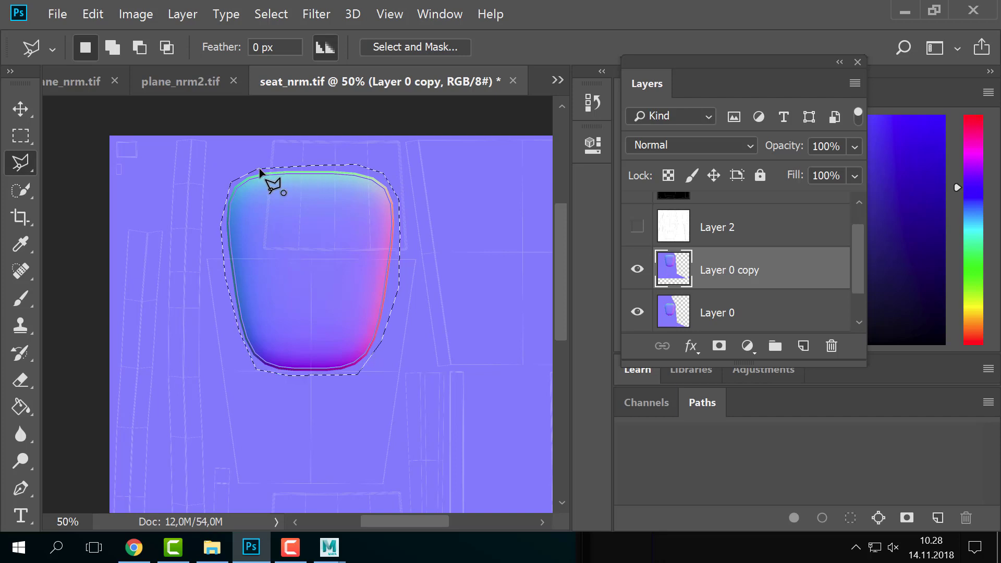
{"action": "right_click", "coordinate": [381, 168]}
{"action": "left_click", "coordinate": [434, 189]}
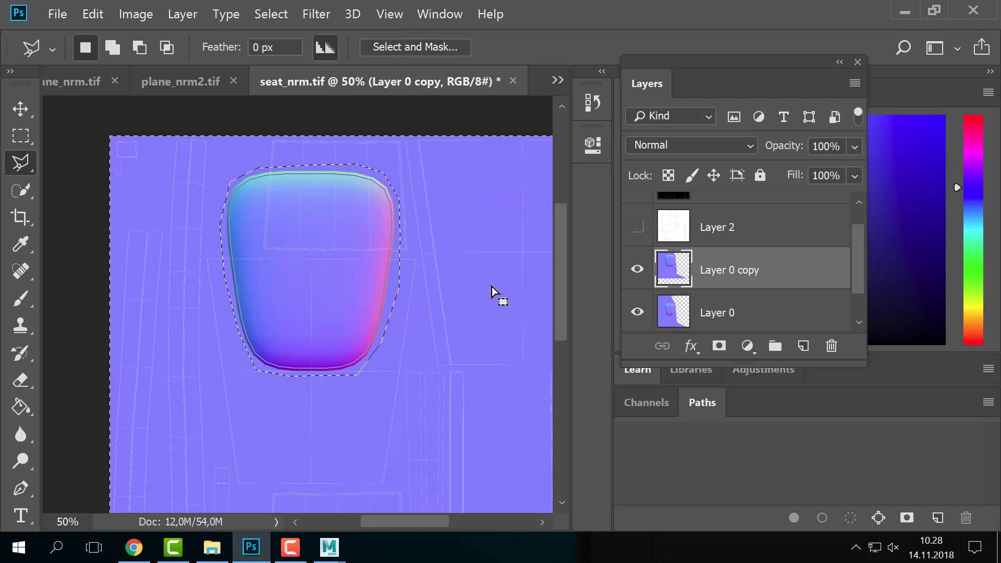
{"action": "key", "text": "Delete"}
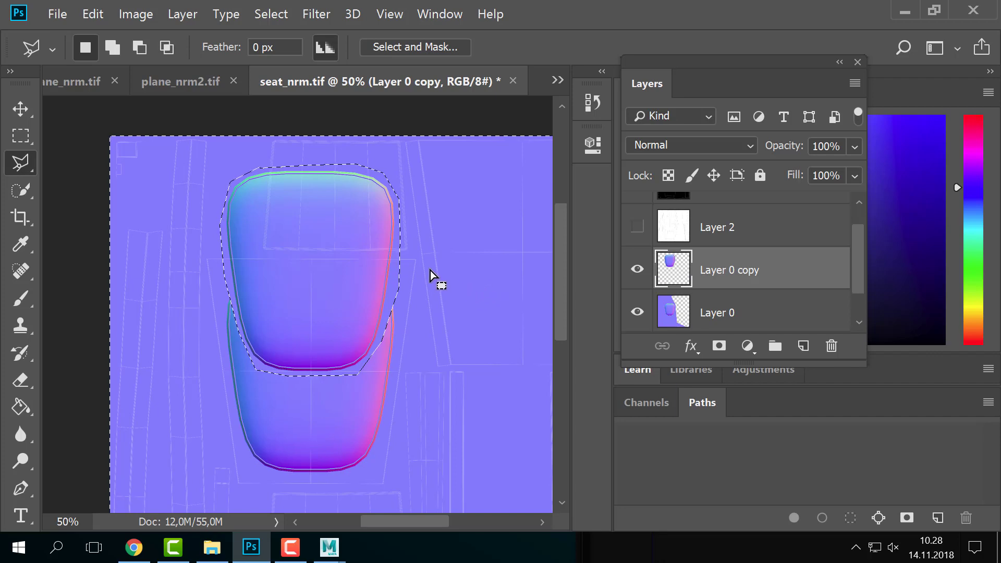
{"action": "key", "text": "ctrl+d"}
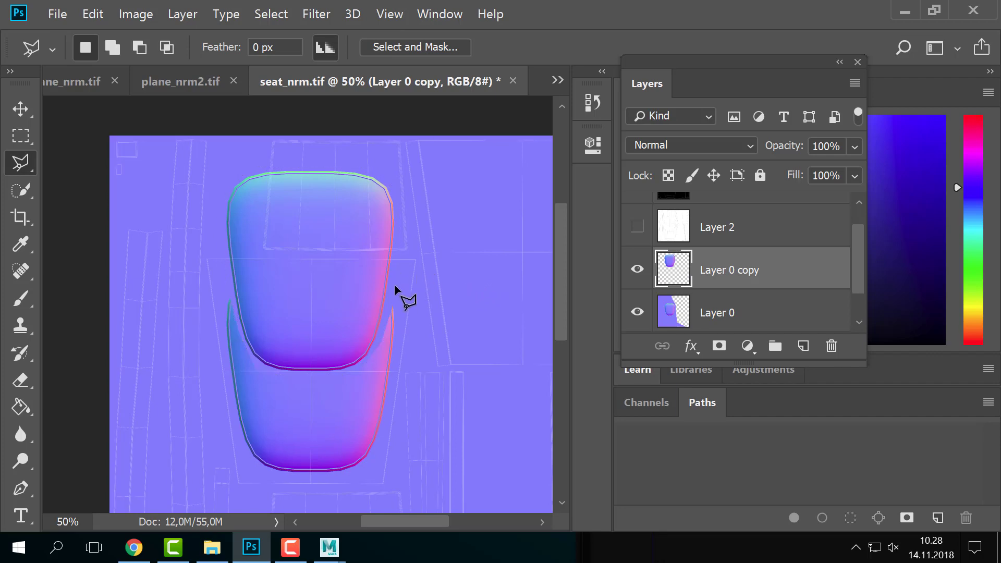
- Scale the seat copy to about 41% and place it near the top of the map
{"action": "key", "text": "ctrl+t"}
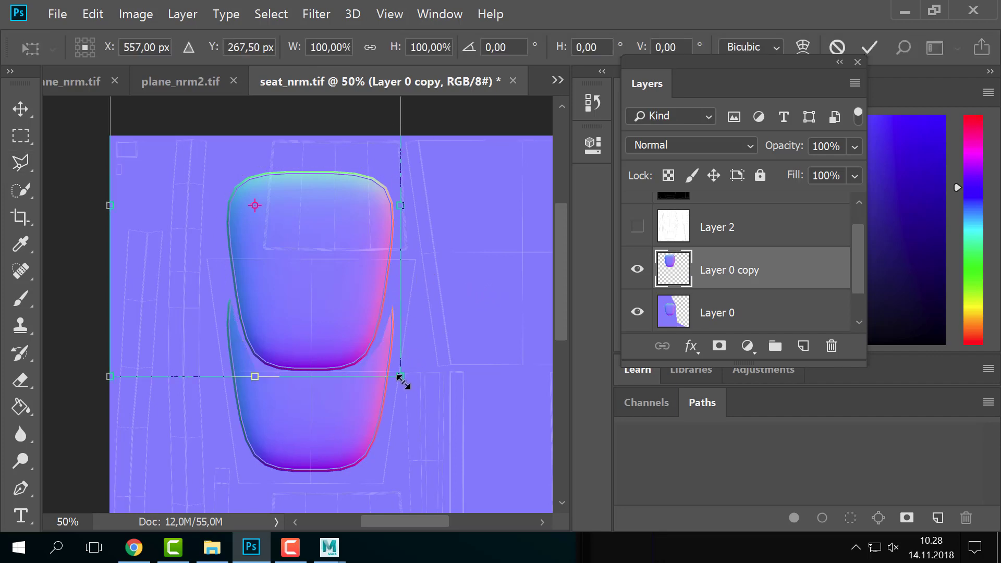
{"action": "left_click_drag", "start_coordinate": [400, 376], "coordinate": [352, 226]}
{"action": "left_click_drag", "start_coordinate": [396, 266], "coordinate": [367, 233]}
{"action": "mouse_move", "coordinate": [343, 185]}
{"action": "left_mouse_down"}
{"action": "mouse_move", "coordinate": [340, 226]}
{"action": "mouse_move", "coordinate": [345, 199]}
{"action": "left_mouse_up"}
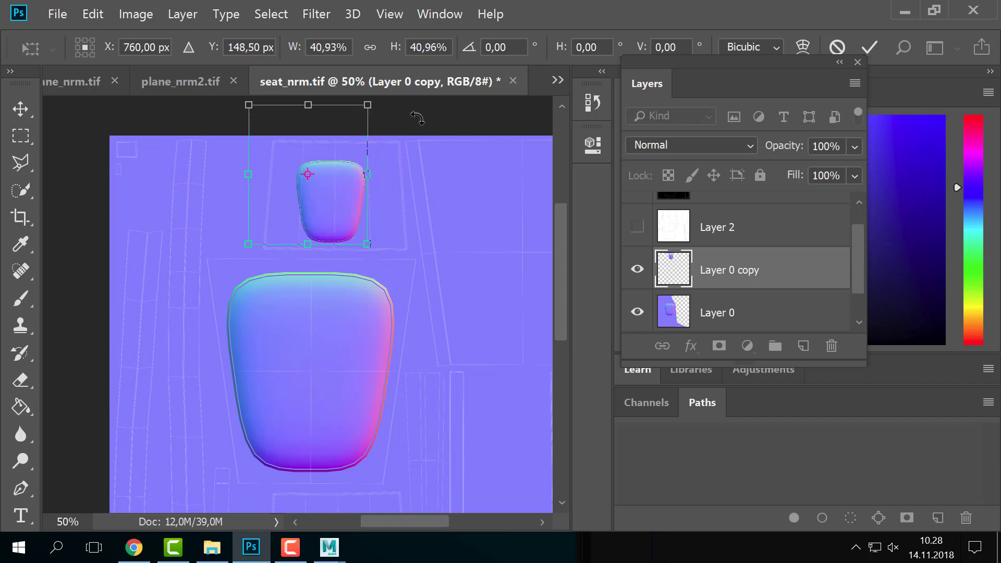
{"action": "left_click_drag", "start_coordinate": [443, 204], "coordinate": [459, 100]}
{"action": "left_click_drag", "start_coordinate": [321, 226], "coordinate": [328, 210]}
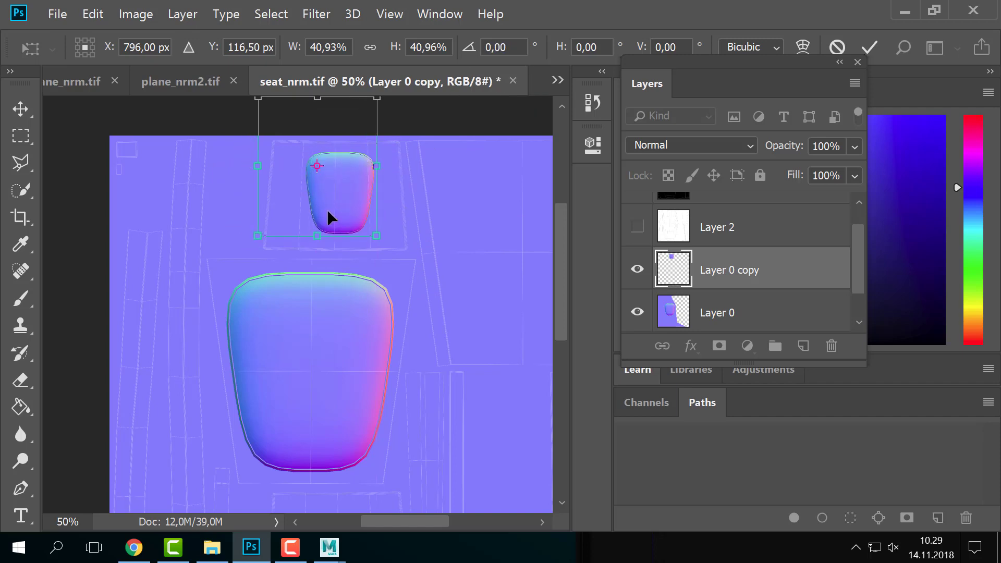
{"action": "key", "text": "Return"}
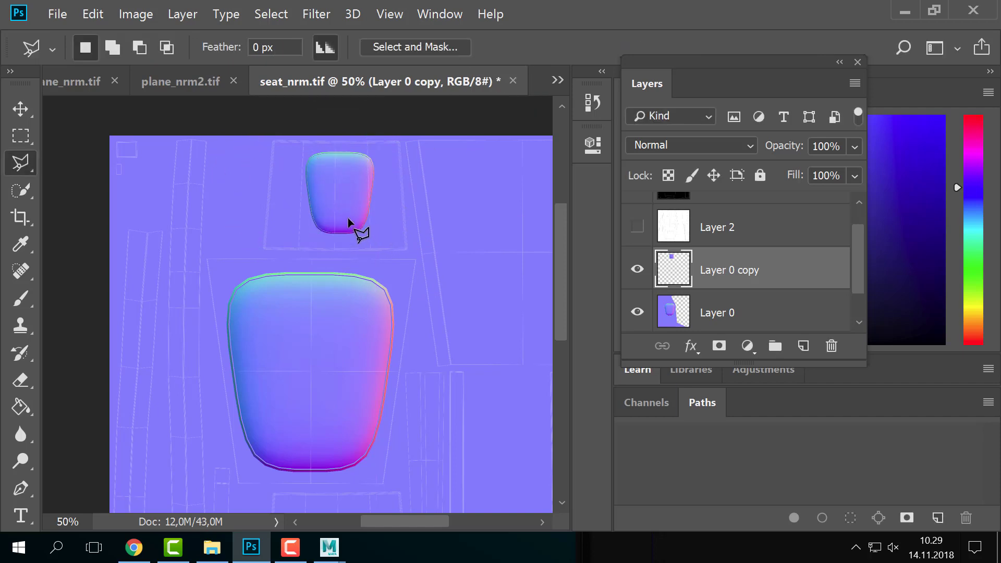
{"action": "key", "text": "v"}
{"action": "left_click_drag", "start_coordinate": [346, 212], "coordinate": [324, 210]}
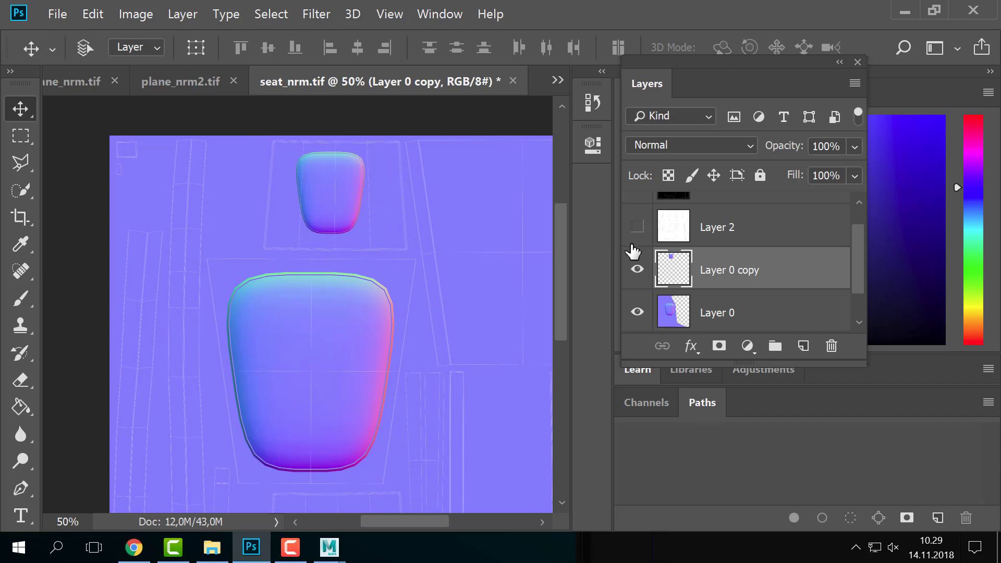
- Hide the Layer 2 copy UV wireframe, toggling it to compare the map
{"action": "scroll", "coordinate": [633, 252], "scroll_direction": "up", "scroll_amount": 1}
{"action": "left_click", "coordinate": [638, 214]}
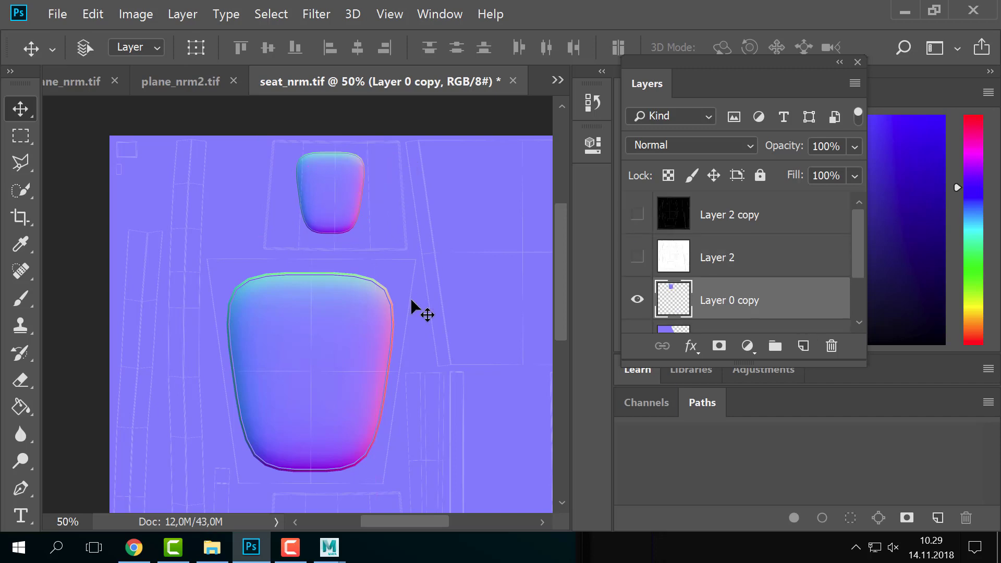
{"action": "left_click", "coordinate": [635, 217]}
{"action": "left_click", "coordinate": [635, 217]}
{"action": "left_click", "coordinate": [635, 217]}
{"action": "left_click", "coordinate": [635, 217]}
- Save the map as PNG over chair_nrm.png in the sourceimages folder
{"action": "left_click", "coordinate": [58, 14]}
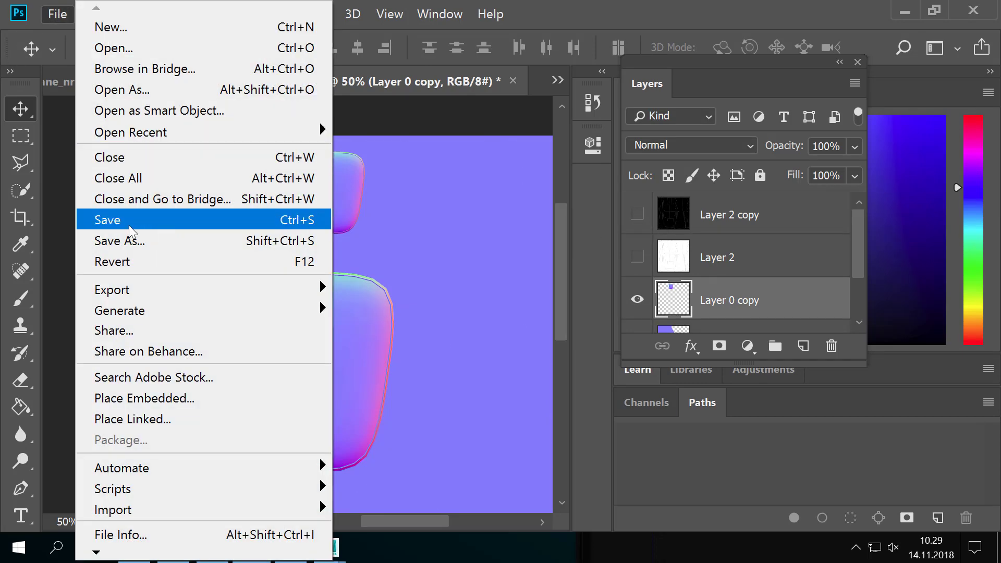
{"action": "left_click", "coordinate": [133, 240]}
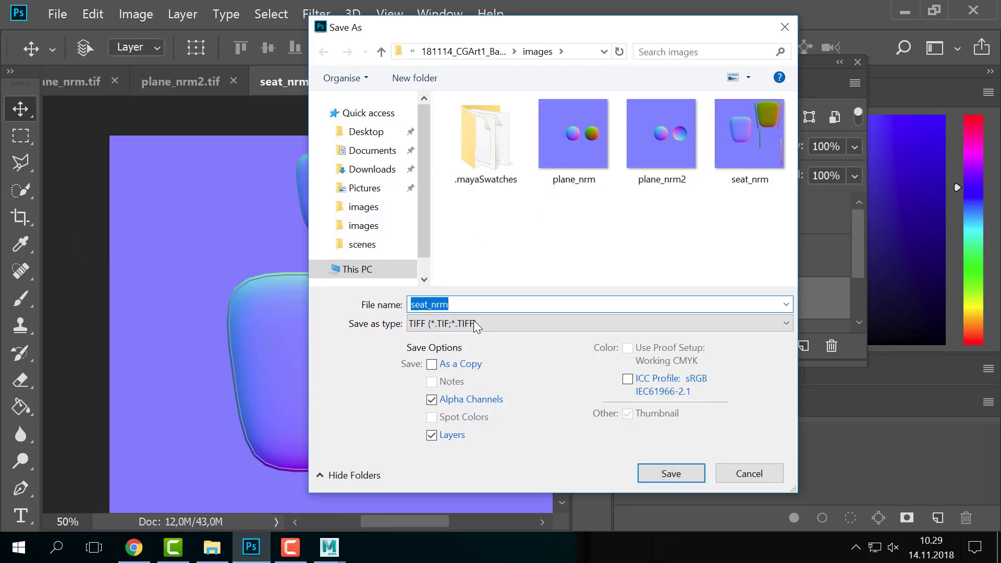
{"action": "left_click", "coordinate": [464, 52]}
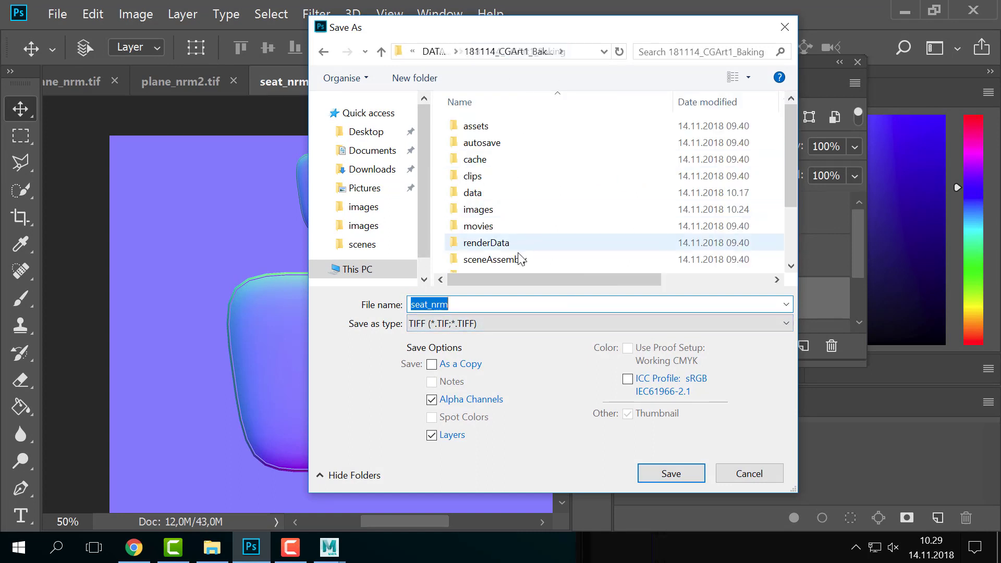
{"action": "scroll", "coordinate": [520, 258], "scroll_direction": "down", "scroll_amount": 2}
{"action": "double_click", "coordinate": [517, 250]}
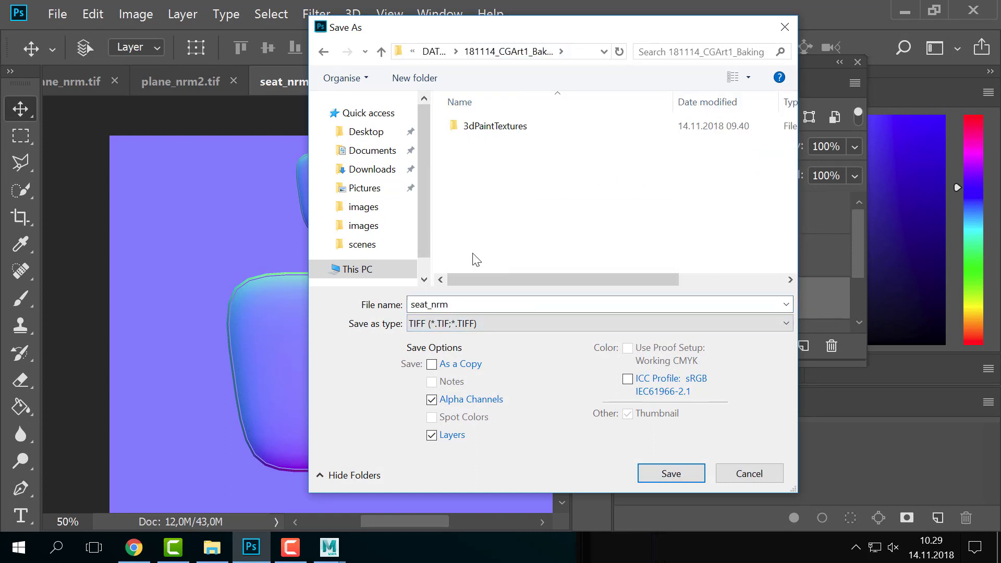
{"action": "left_click", "coordinate": [474, 324]}
{"action": "left_click", "coordinate": [448, 241]}
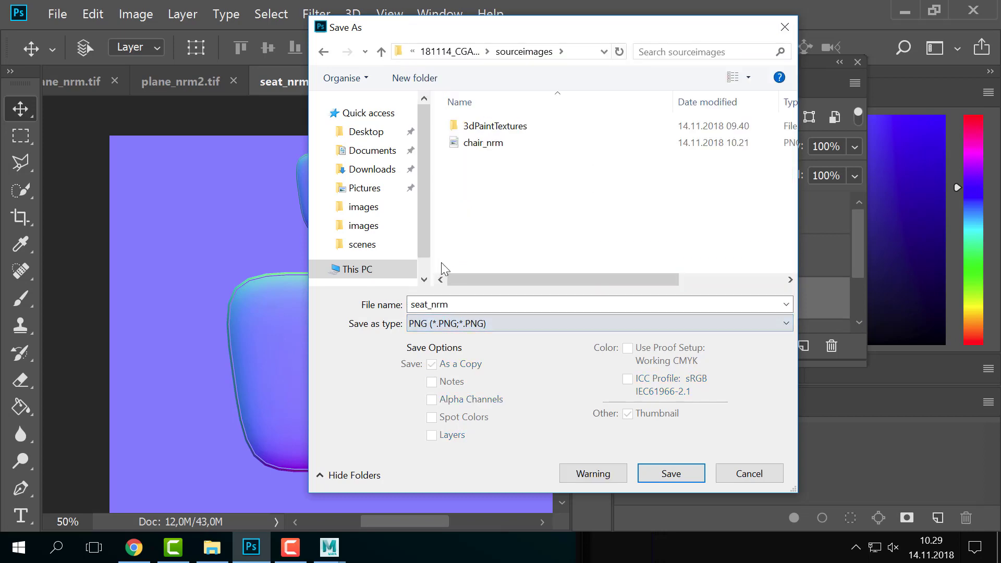
{"action": "left_click", "coordinate": [514, 145]}
{"action": "left_click", "coordinate": [667, 474]}
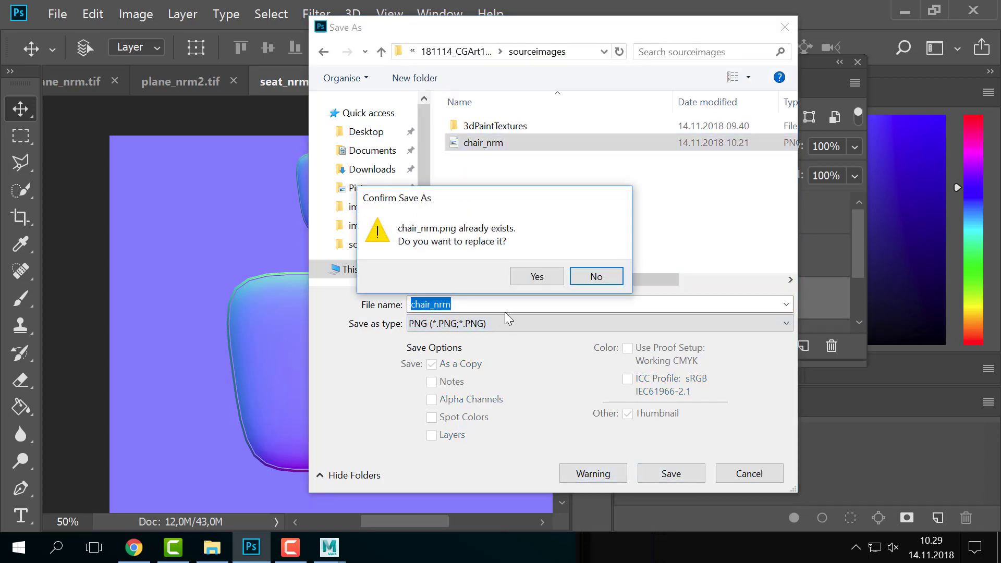
{"action": "left_click", "coordinate": [542, 279]}
{"action": "left_click", "coordinate": [596, 155]}
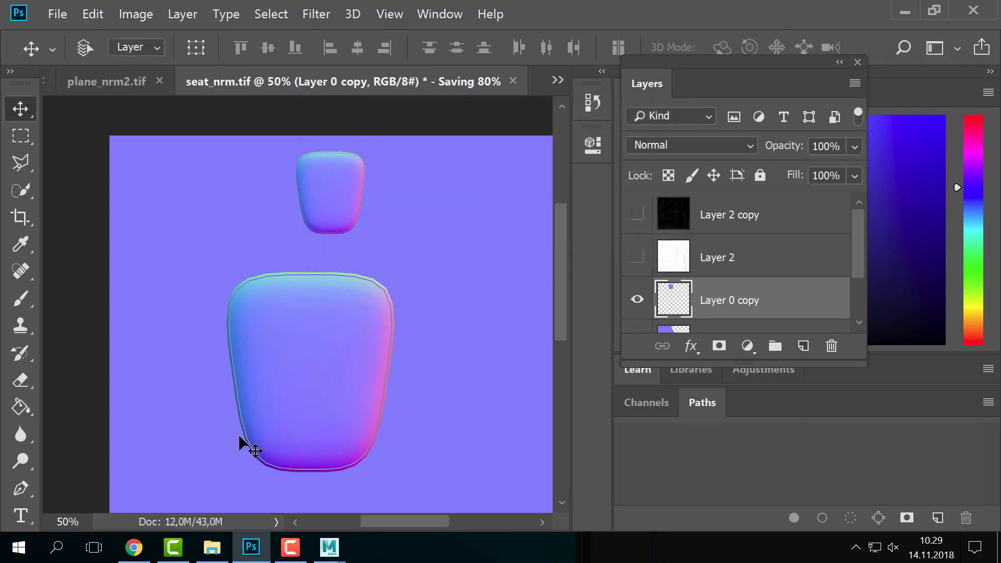
{"action": "left_click", "coordinate": [58, 14]}
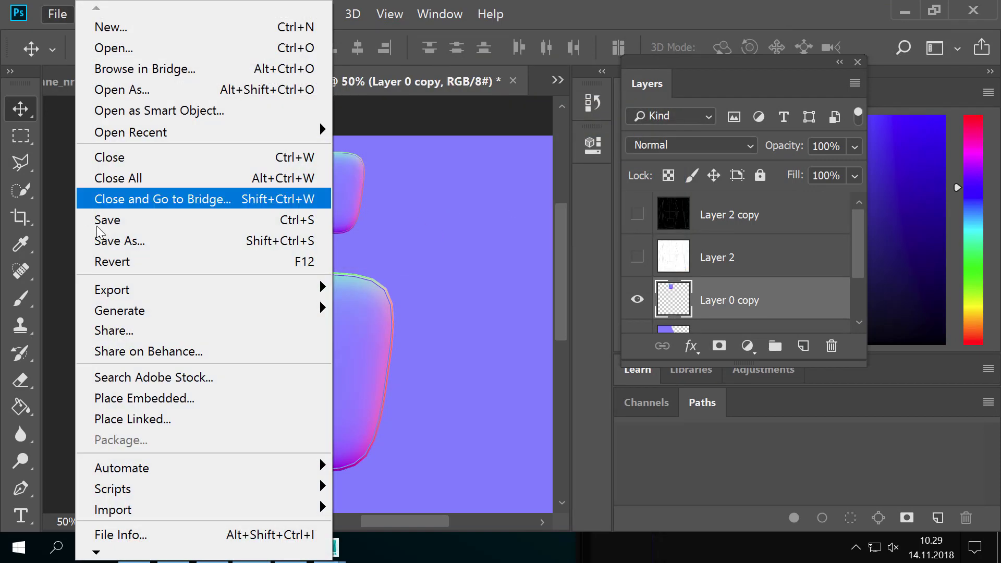
- Save a copy named 'chair' with the Photoshop PSD format chosen
{"action": "left_click", "coordinate": [137, 241]}
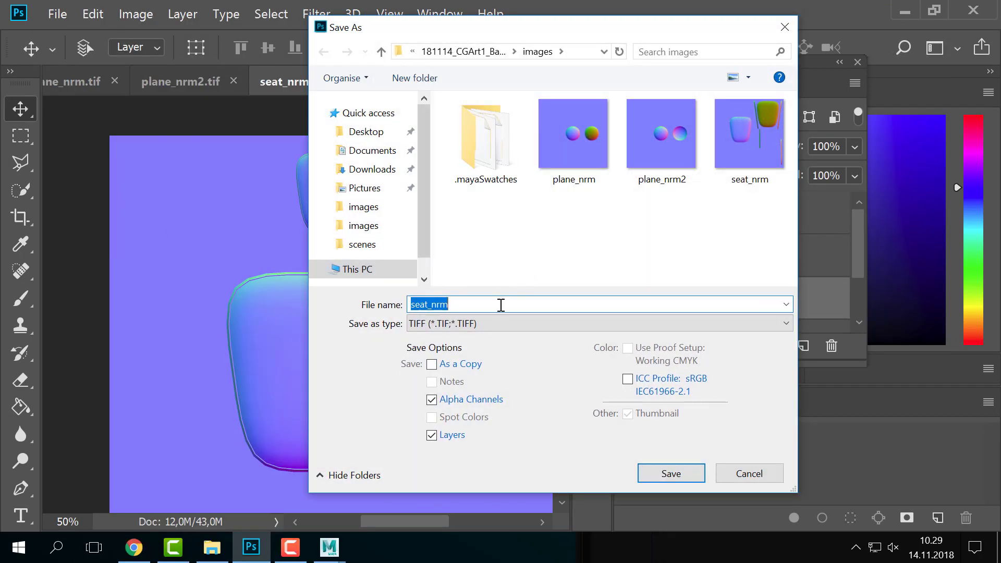
{"action": "left_click", "coordinate": [436, 305]}
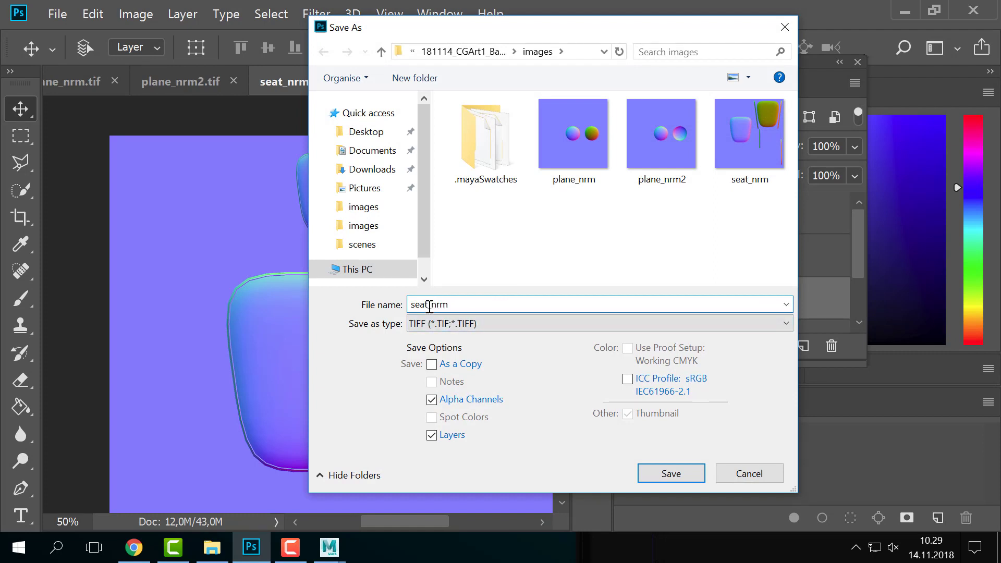
{"action": "left_click_drag", "start_coordinate": [429, 307], "coordinate": [338, 287]}
{"action": "type", "text": "ch"}
{"action": "key", "text": "BackSpace"}
{"action": "key", "text": "BackSpace"}
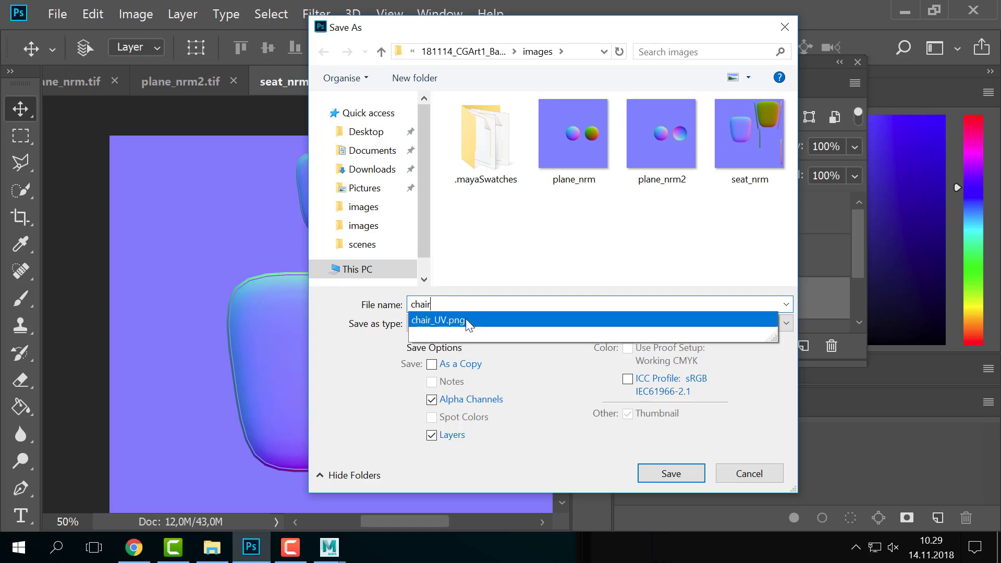
{"action": "left_click", "coordinate": [449, 324]}
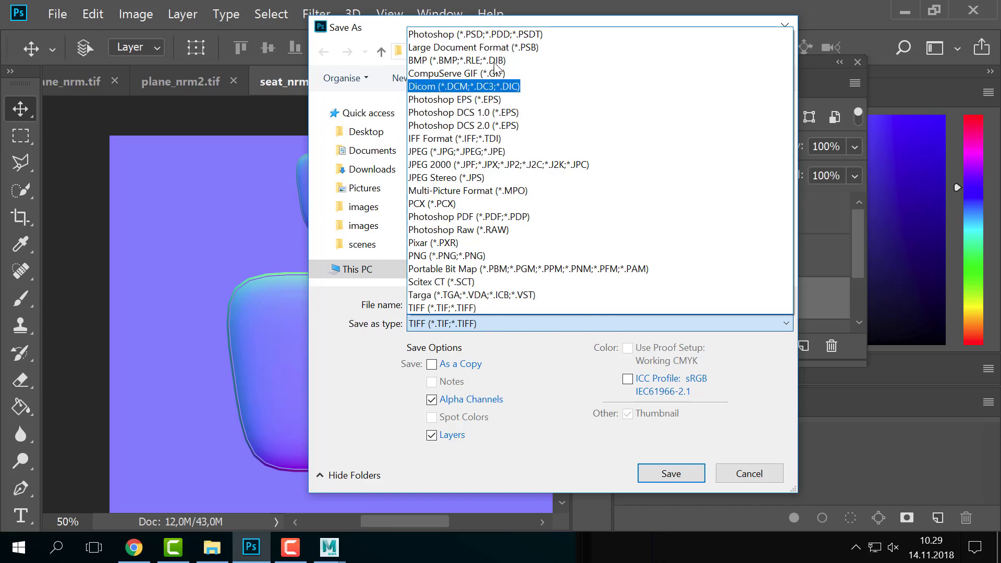
{"action": "left_click", "coordinate": [470, 33]}
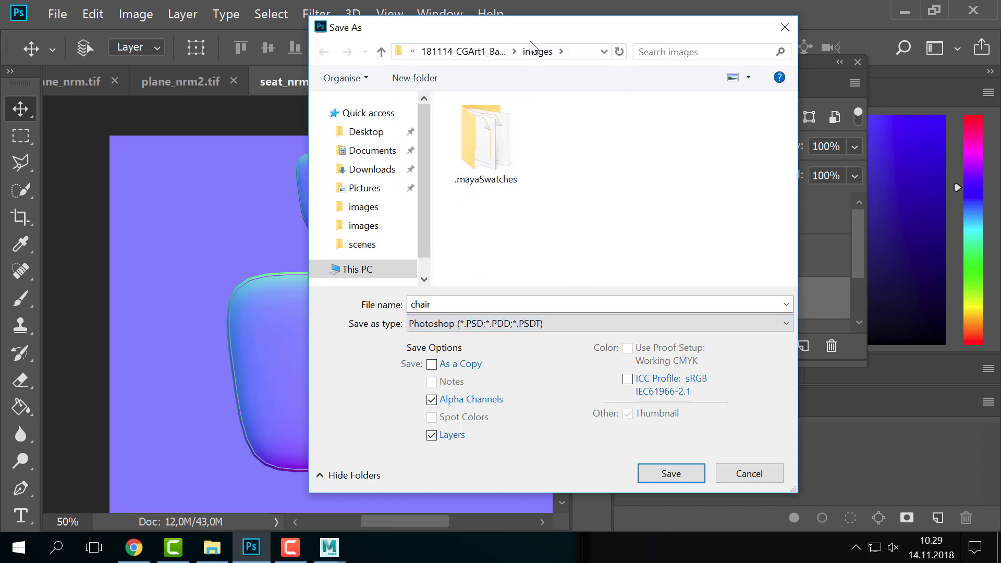
- Store chair.psd in sourceimages, accept the format options, and return to Maya
{"action": "left_click", "coordinate": [502, 51]}
{"action": "scroll", "coordinate": [510, 245], "scroll_direction": "down", "scroll_amount": 1}
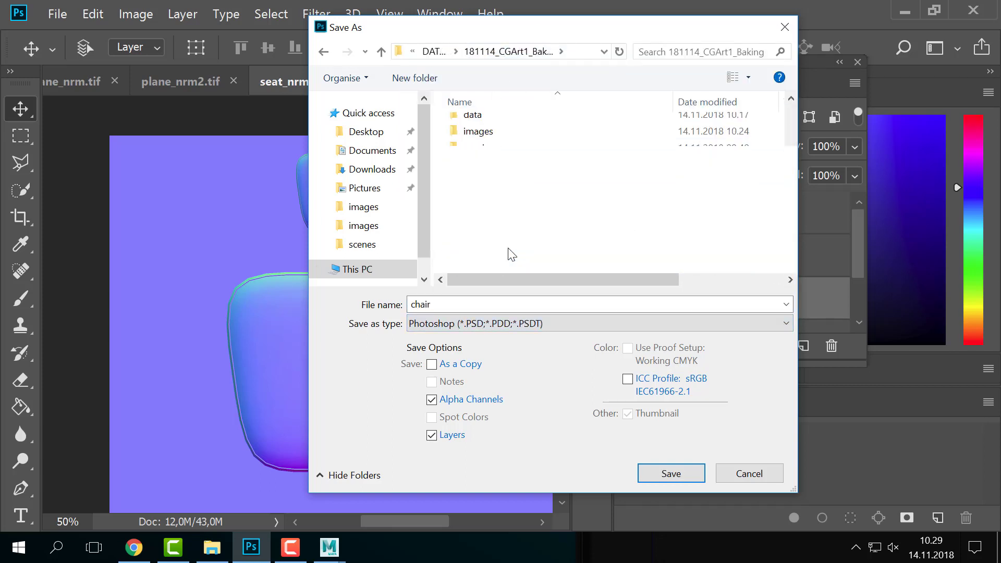
{"action": "double_click", "coordinate": [510, 254]}
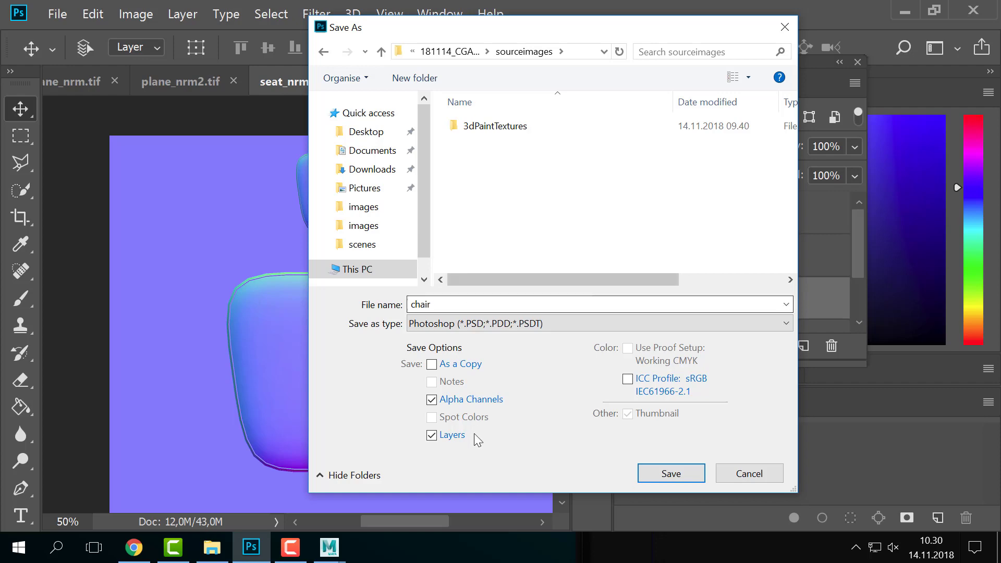
{"action": "left_click", "coordinate": [672, 474]}
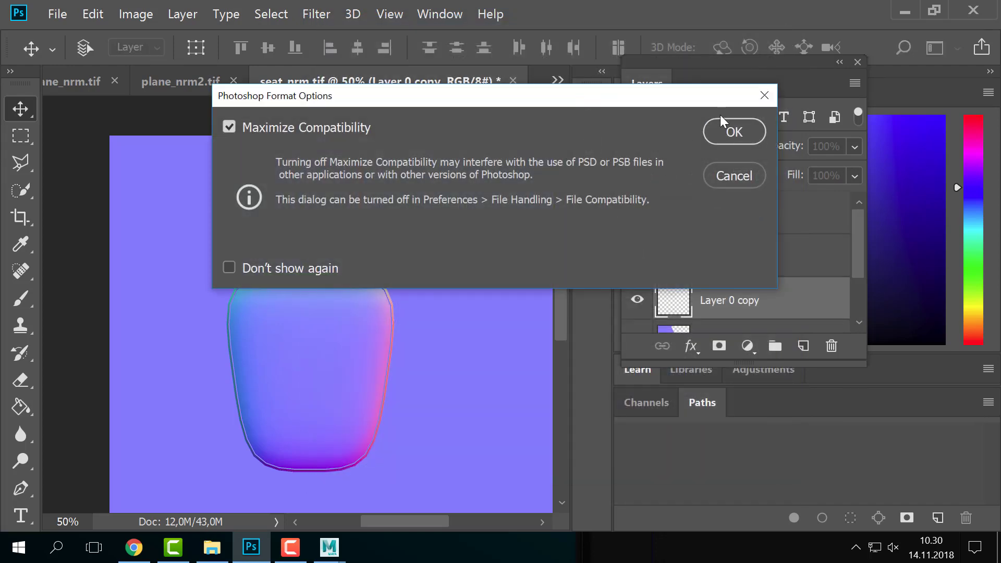
{"action": "left_click", "coordinate": [731, 131]}
{"action": "key", "text": "alt+Tab"}
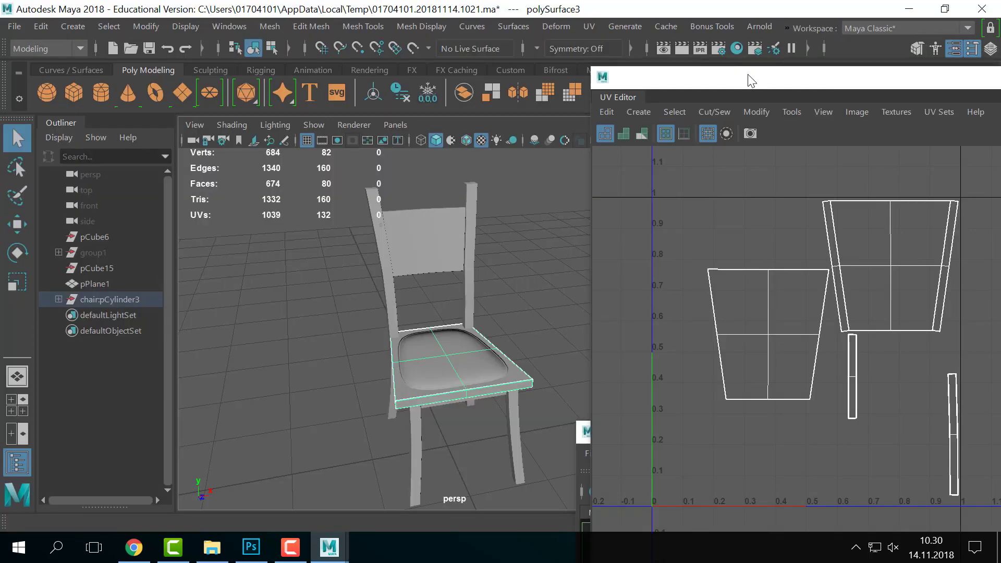
- Move the UV Editing window aside and maximize the Maya window
{"action": "left_click_drag", "start_coordinate": [752, 81], "coordinate": [649, 461]}
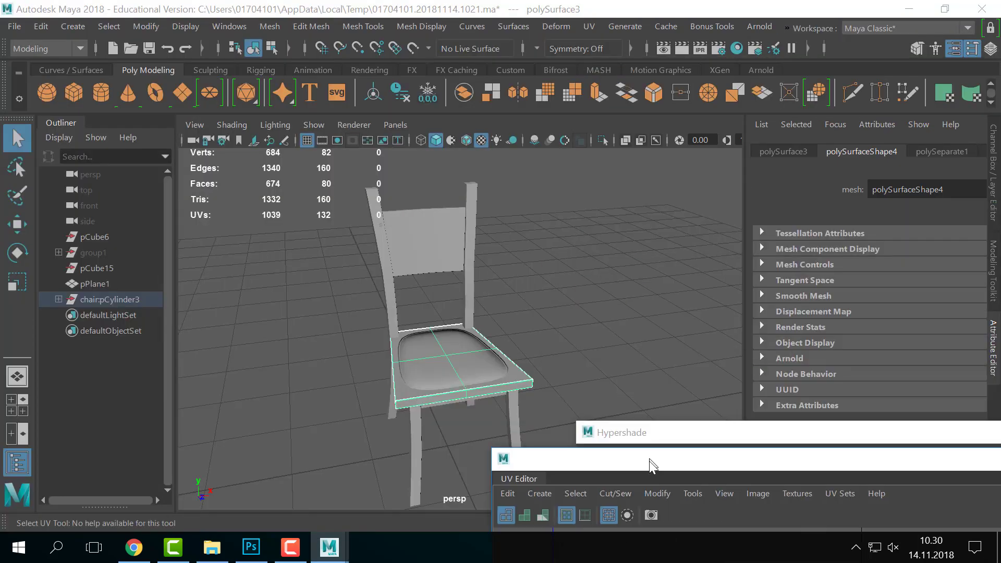
{"action": "right_click_drag", "start_coordinate": [443, 376], "coordinate": [462, 476]}
{"action": "scroll", "coordinate": [867, 373], "scroll_direction": "down", "scroll_amount": 3}
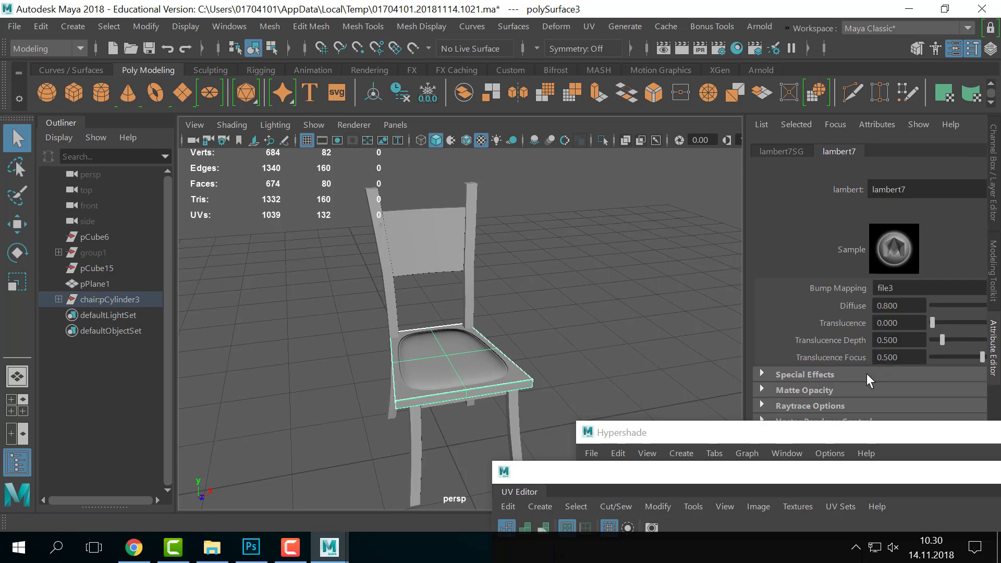
{"action": "scroll", "coordinate": [867, 374], "scroll_direction": "up", "scroll_amount": 1}
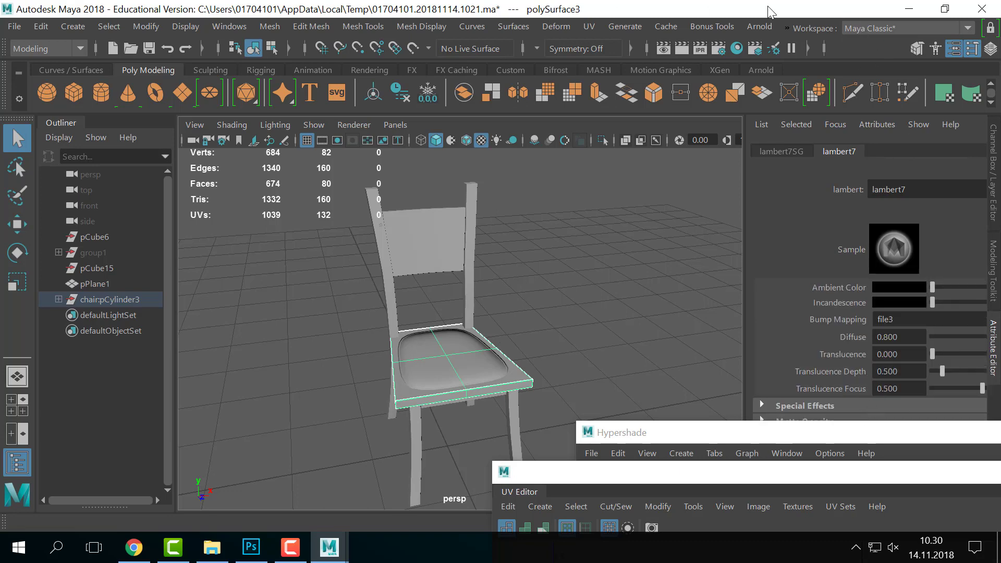
{"action": "left_click", "coordinate": [945, 8]}
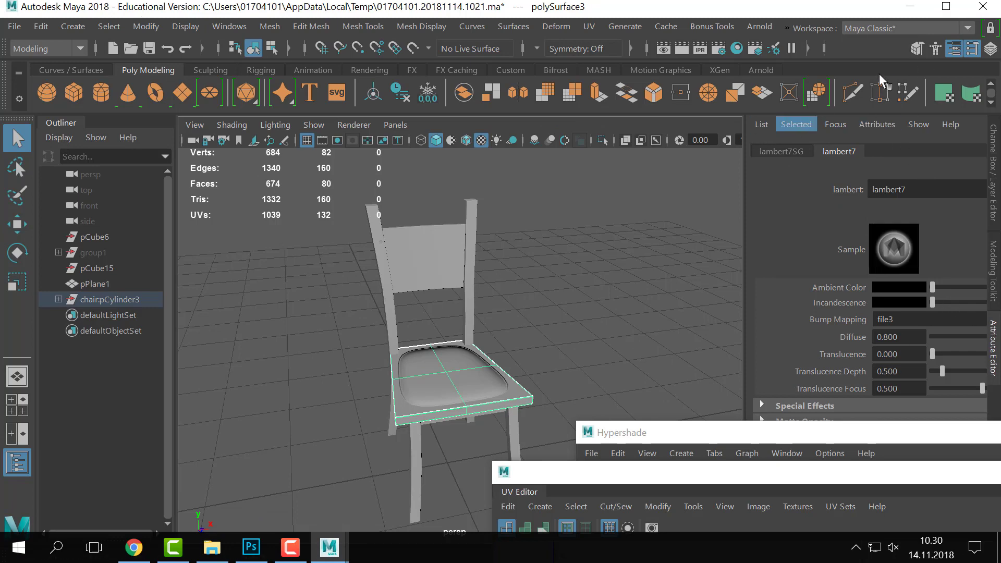
- Reload chair_nrm.png in the seat material's file3 bump texture node
{"action": "left_click", "coordinate": [954, 50]}
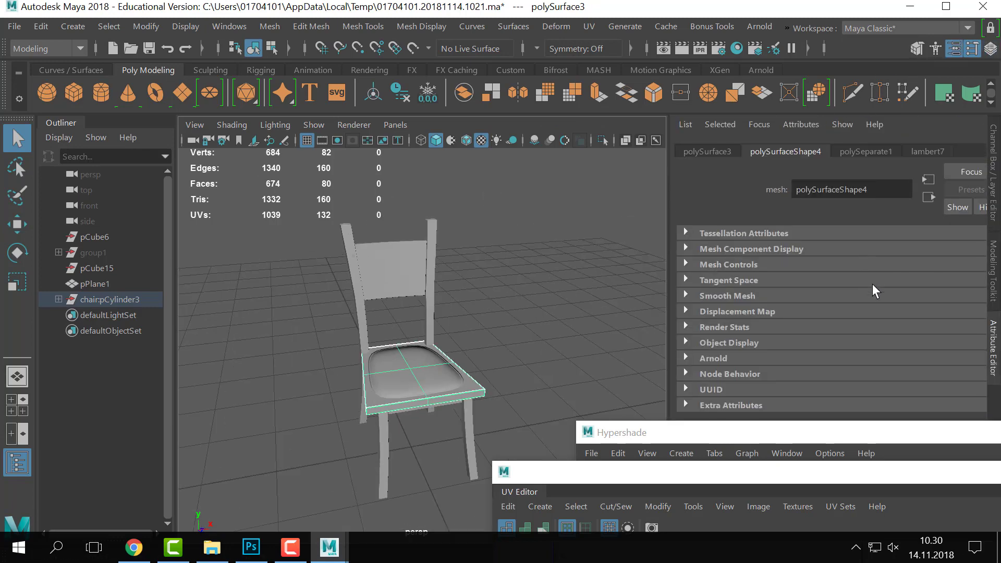
{"action": "key", "text": "ctrl+a"}
{"action": "right_click", "coordinate": [455, 396]}
{"action": "left_click", "coordinate": [410, 481]}
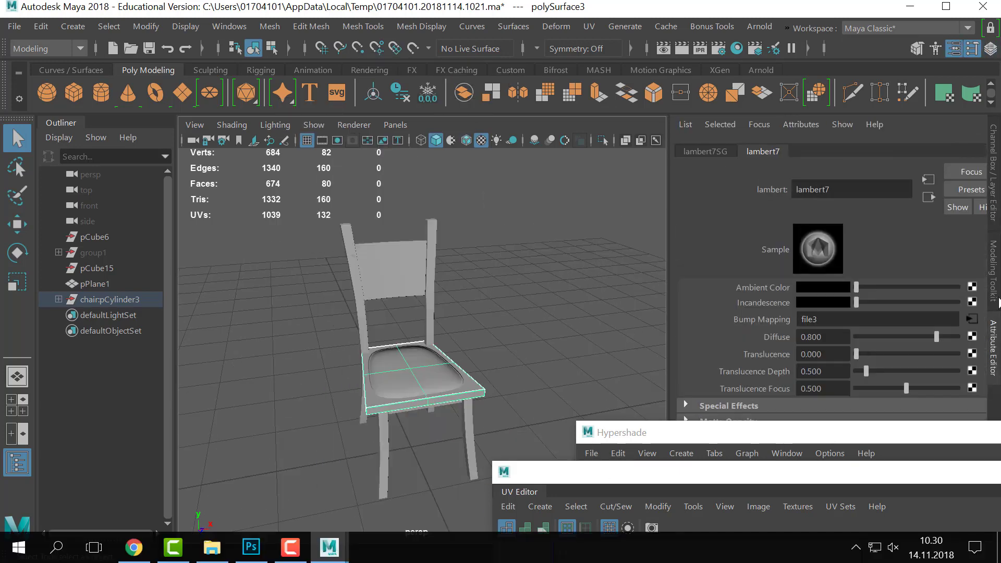
{"action": "left_click", "coordinate": [970, 319]}
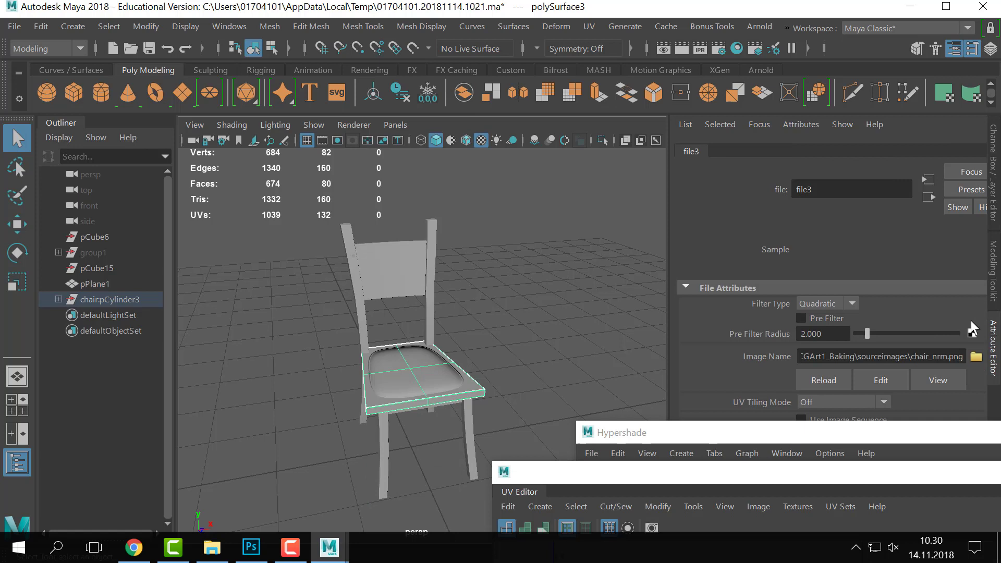
{"action": "left_click", "coordinate": [824, 380]}
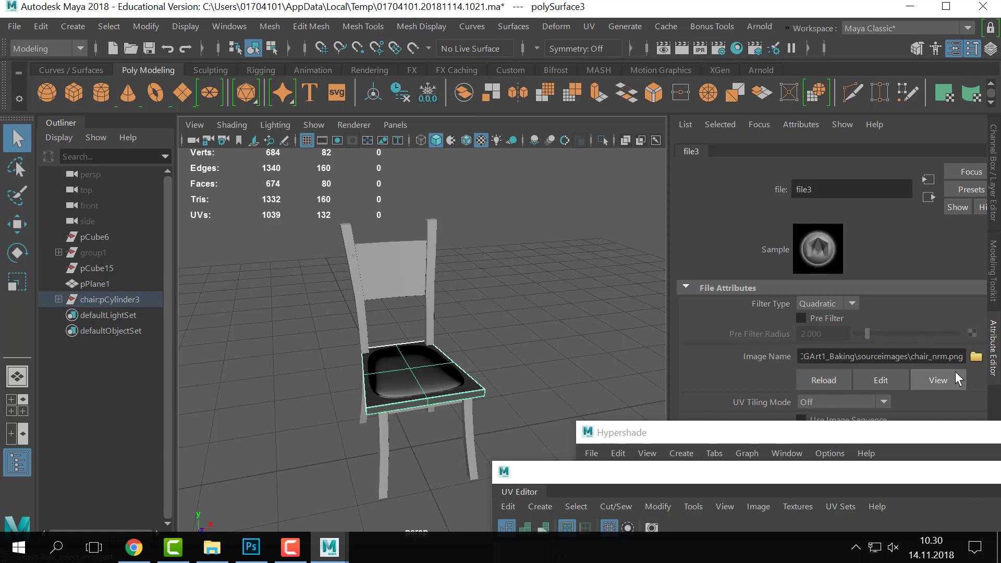
{"action": "left_click", "coordinate": [938, 380]}
{"action": "mouse_move", "coordinate": [532, 314]}
{"action": "left_mouse_down", "text": "alt"}
{"action": "mouse_move", "coordinate": [503, 321]}
{"action": "mouse_move", "coordinate": [537, 316]}
{"action": "left_mouse_up", "text": "alt"}
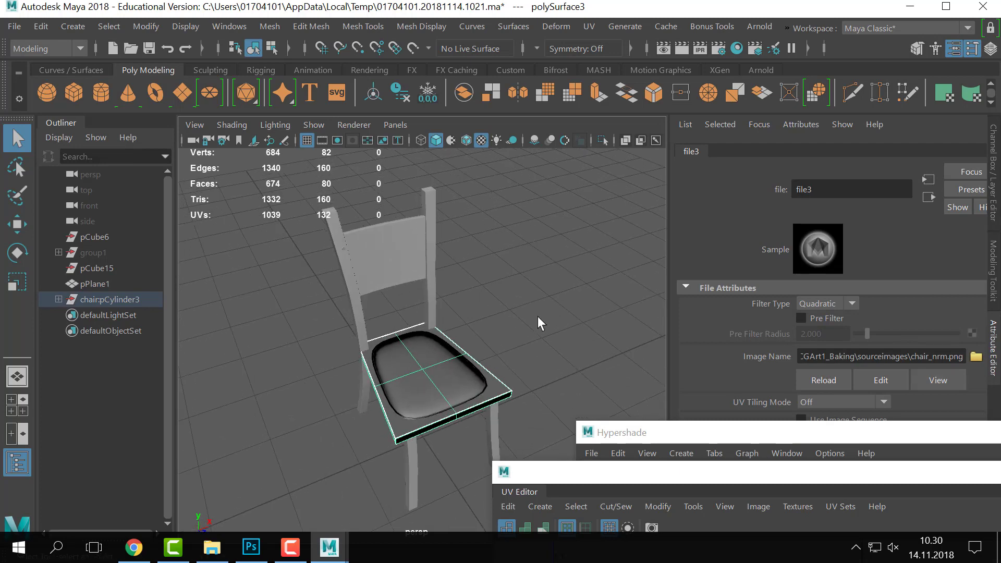
{"action": "left_click", "coordinate": [58, 14]}
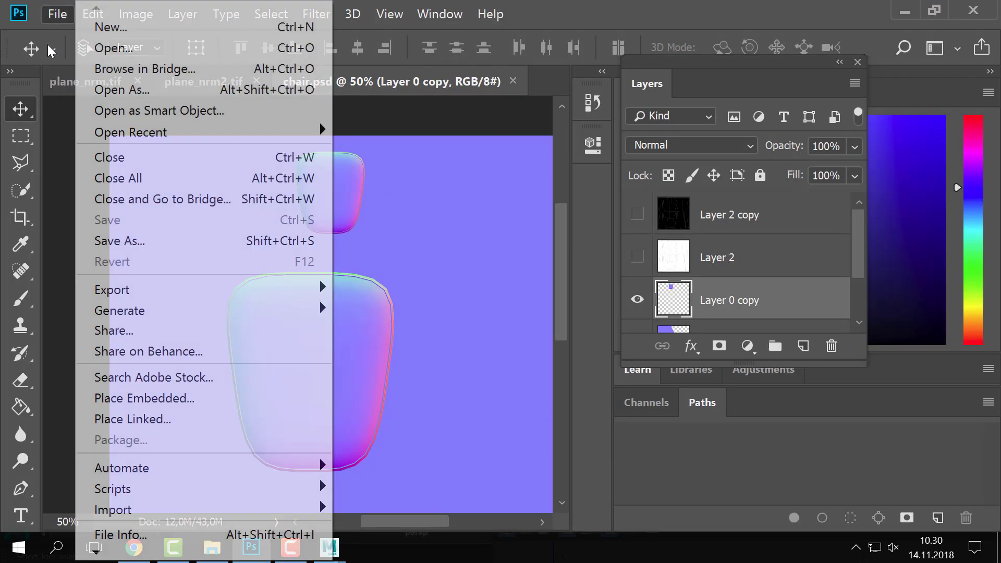
- Save the image as PNG, replacing chair_nrm.png and accepting the PNG options
{"action": "left_click", "coordinate": [209, 240]}
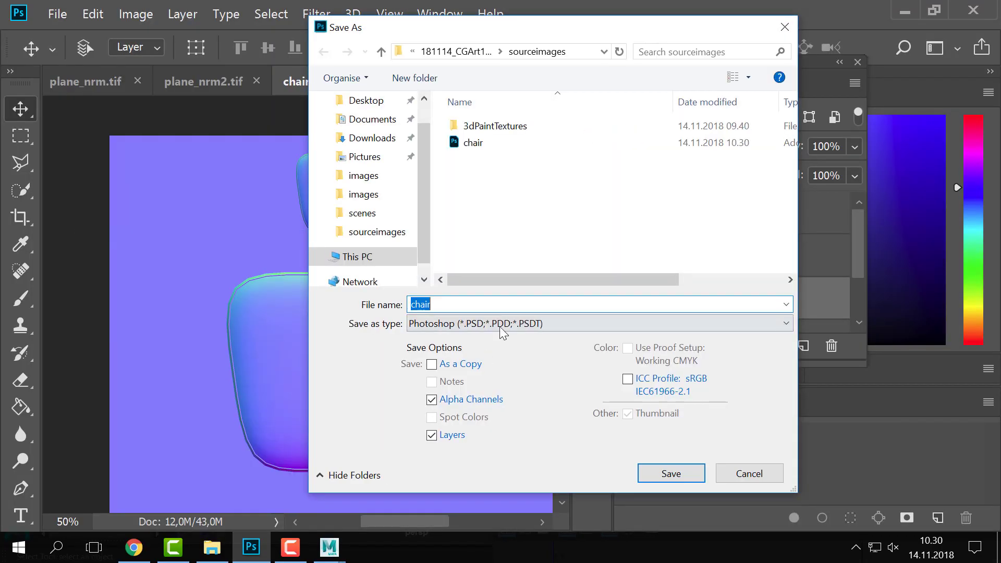
{"action": "left_click", "coordinate": [500, 325]}
{"action": "left_click", "coordinate": [451, 257]}
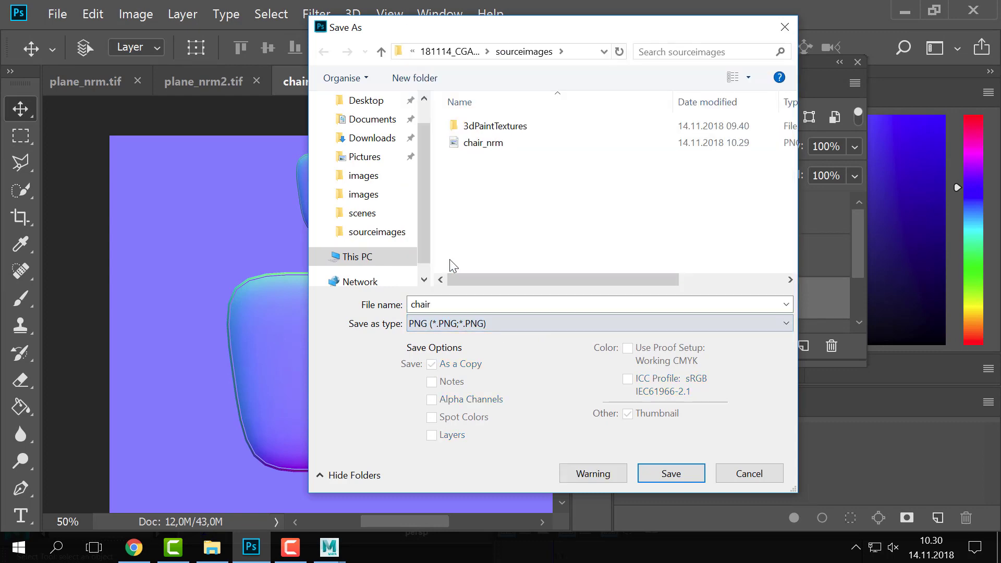
{"action": "left_click", "coordinate": [494, 144]}
{"action": "left_click", "coordinate": [658, 472]}
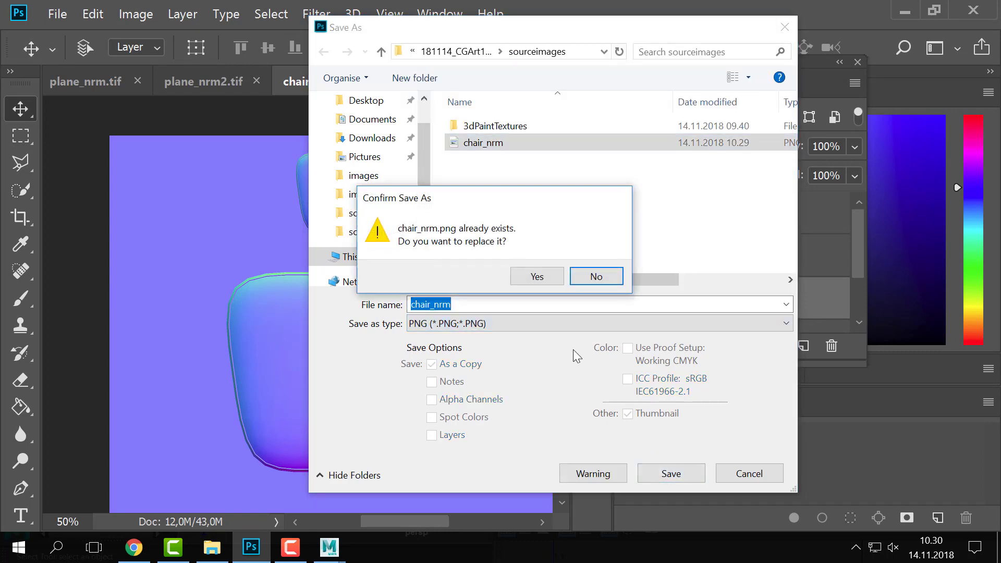
{"action": "left_click", "coordinate": [536, 280]}
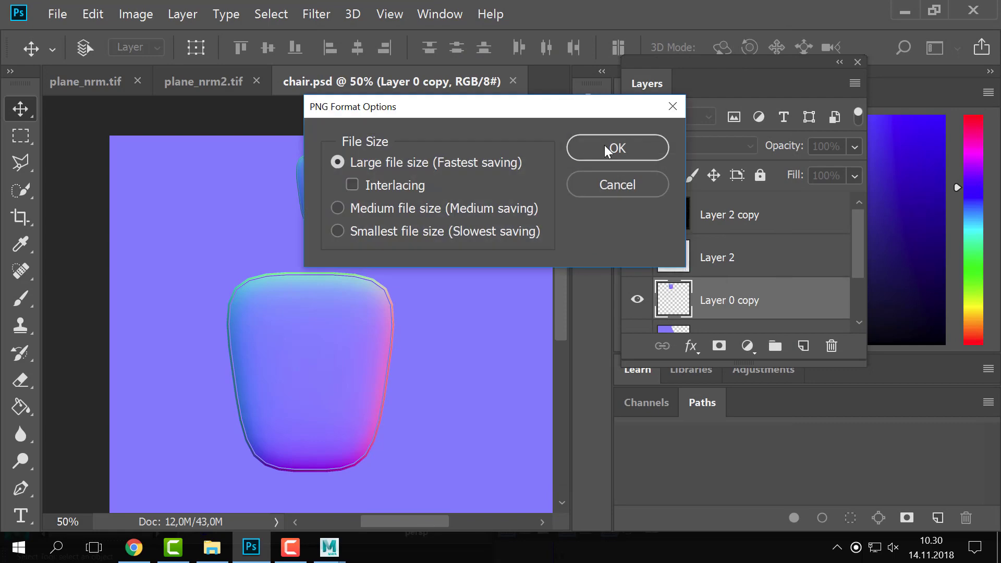
{"action": "left_click", "coordinate": [606, 146]}
- Reload the file3 normal map texture in Maya
{"action": "key", "text": "alt+Tab"}
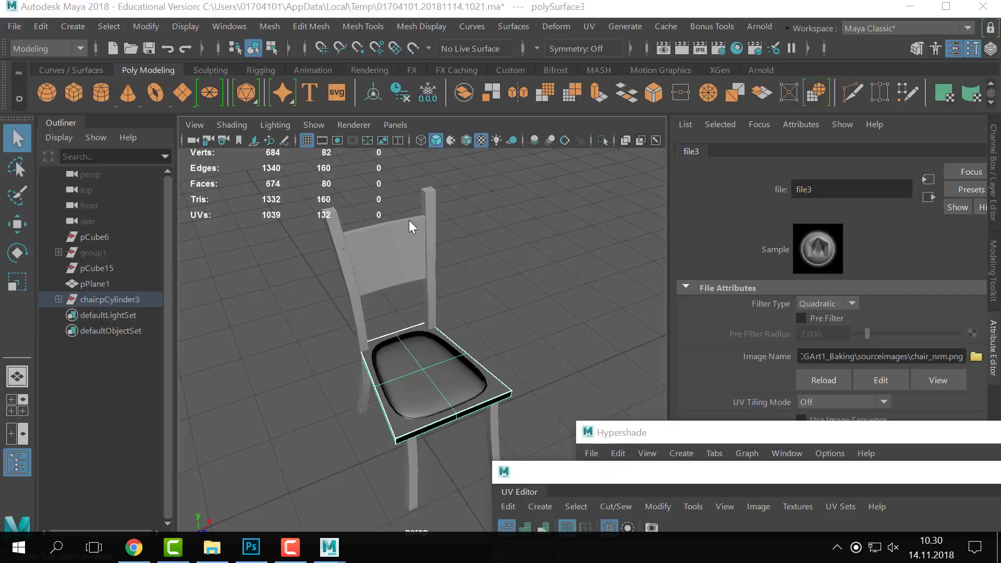
{"action": "key", "text": "alt+Tab"}
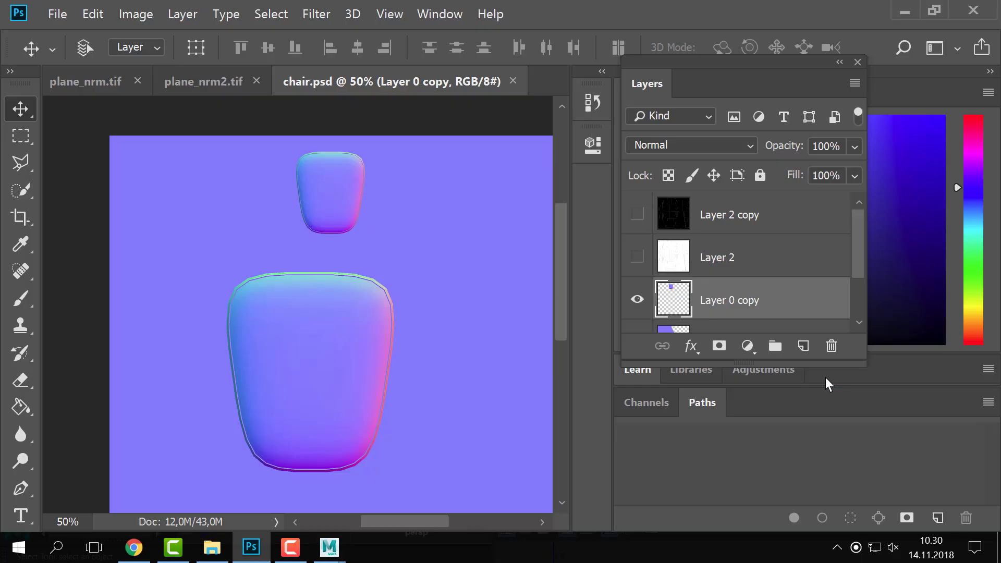
{"action": "key", "text": "alt+Tab"}
{"action": "left_click", "coordinate": [824, 379]}
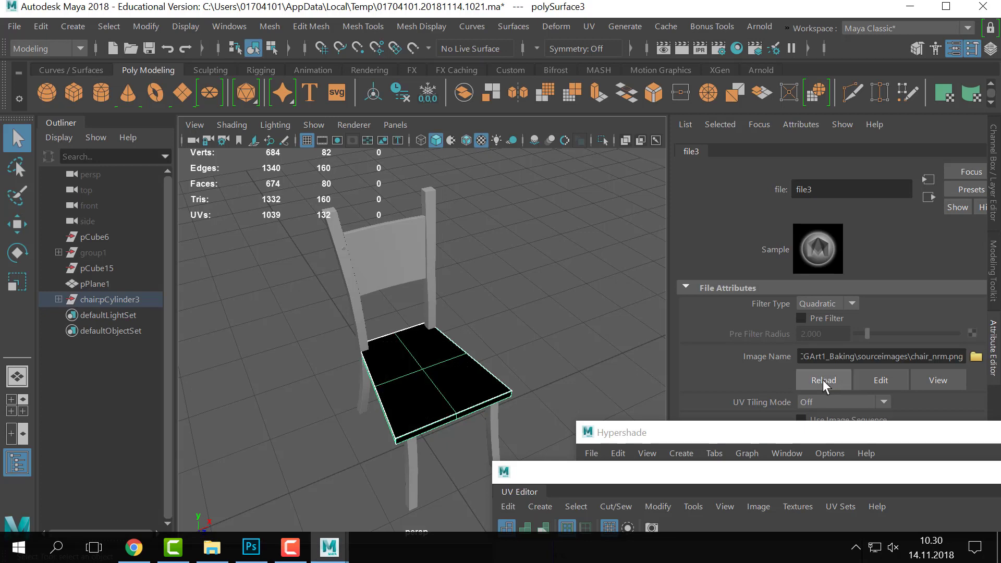
{"action": "key", "text": "alt+Tab"}
- Check the start of file3's texture file path in Maya and deselect the seat
{"action": "left_click", "coordinate": [58, 14]}
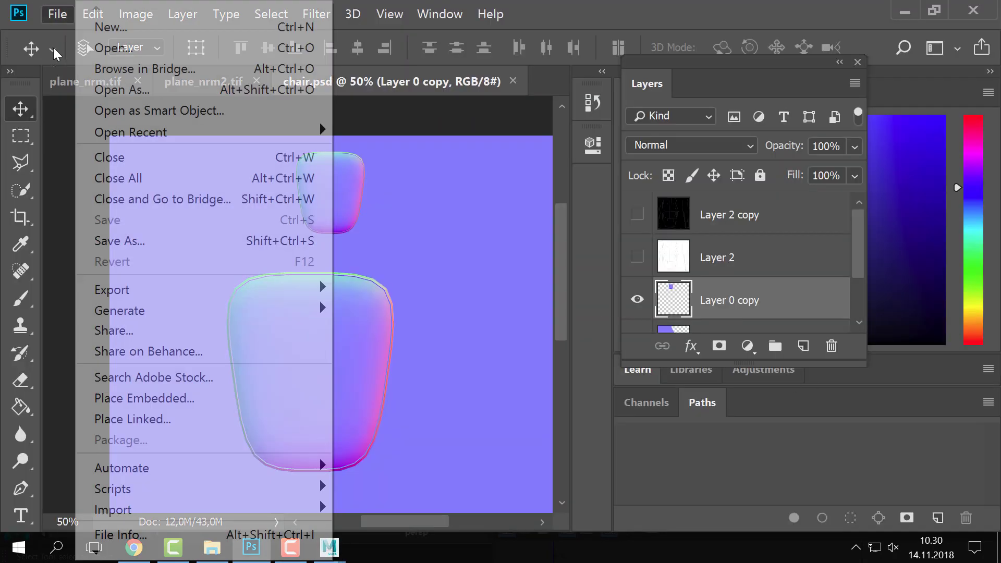
{"action": "left_click", "coordinate": [104, 237]}
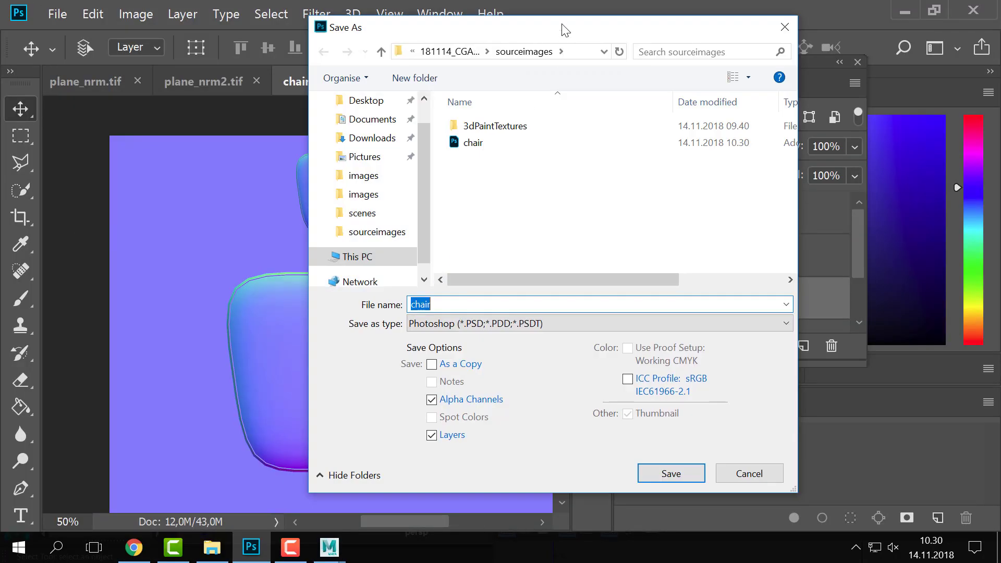
{"action": "key", "text": "alt+Tab"}
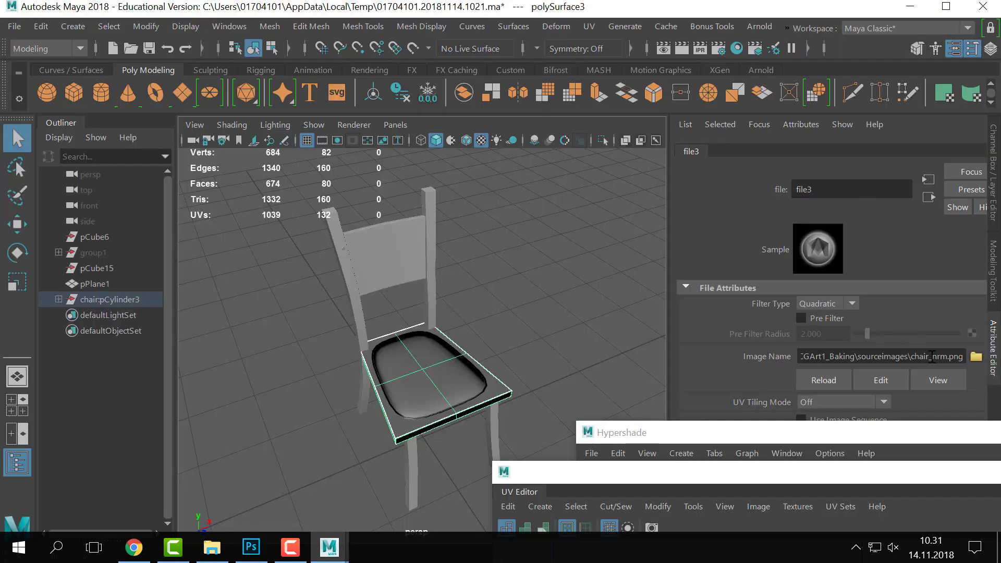
{"action": "left_click_drag", "start_coordinate": [933, 356], "coordinate": [722, 358]}
{"action": "left_click", "coordinate": [834, 360]}
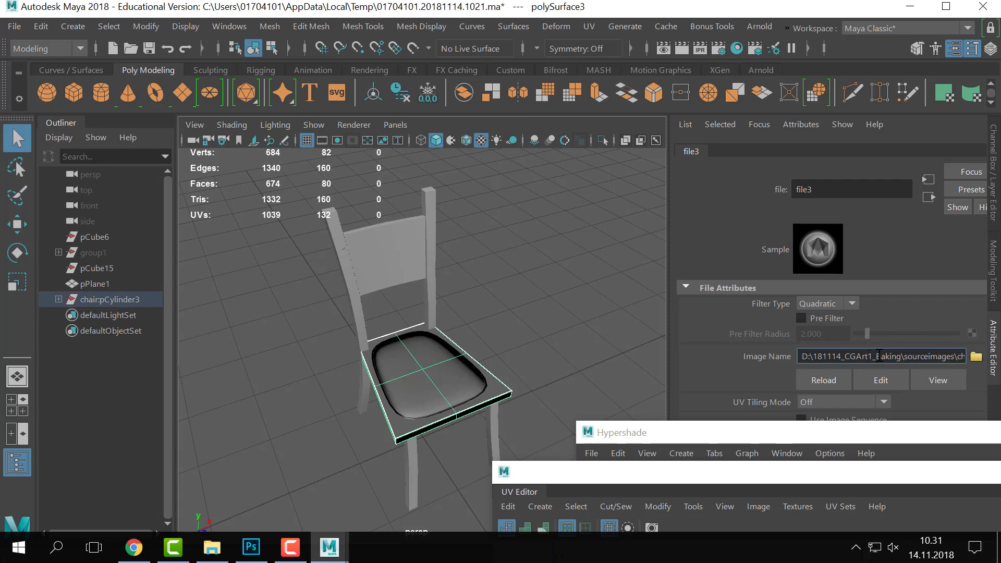
{"action": "left_click_drag", "start_coordinate": [490, 316], "coordinate": [498, 297], "text": "alt"}
{"action": "left_click", "coordinate": [498, 297]}
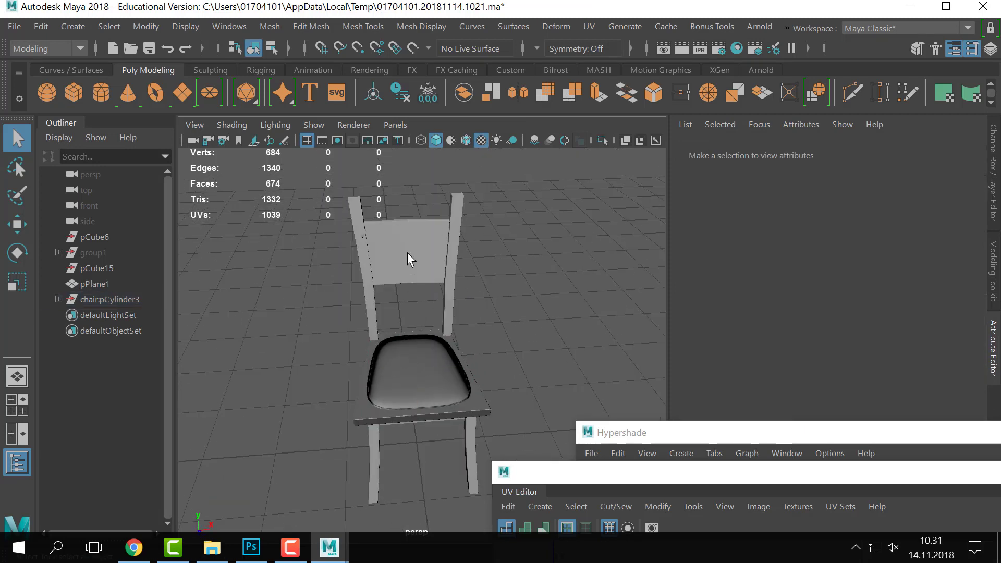
- Select the chair back panel and assign it the existing lambert7 material
{"action": "left_click", "coordinate": [415, 224]}
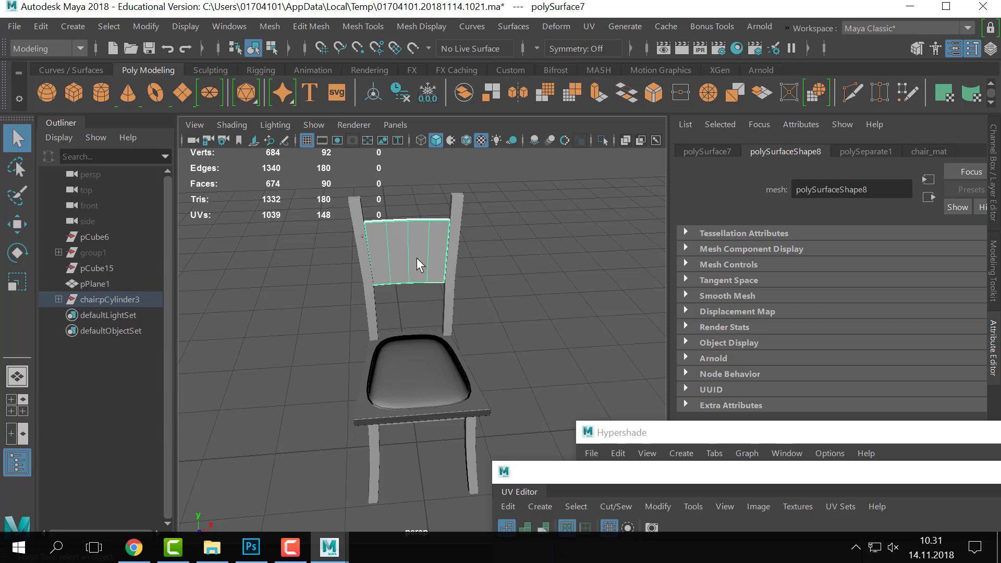
{"action": "key", "text": "ctrl+shift+a"}
{"action": "left_click", "coordinate": [610, 338]}
{"action": "left_click_drag", "start_coordinate": [477, 351], "coordinate": [498, 381], "text": "alt"}
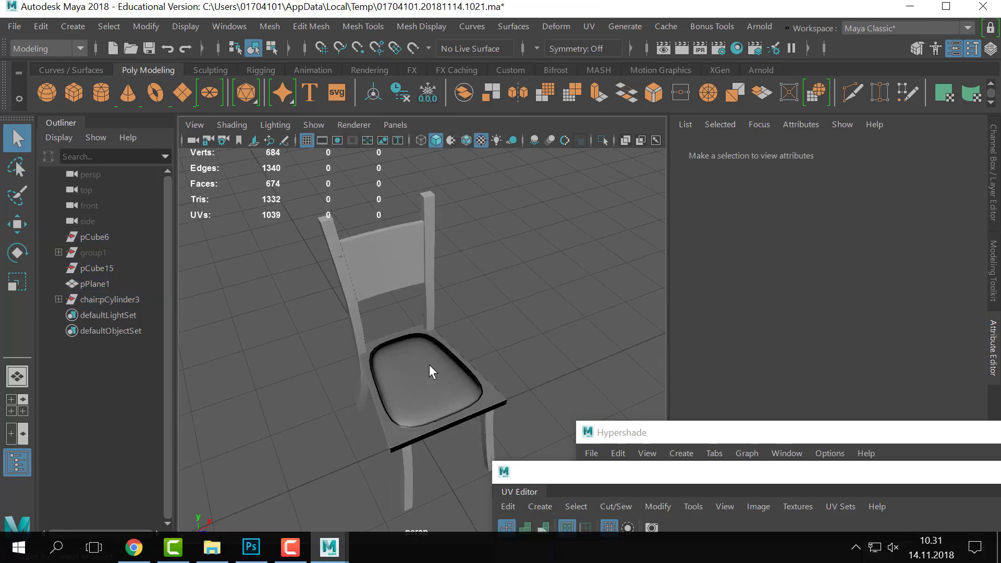
{"action": "left_click", "coordinate": [377, 261]}
{"action": "right_click", "coordinate": [374, 261]}
{"action": "mouse_move", "coordinate": [354, 536]}
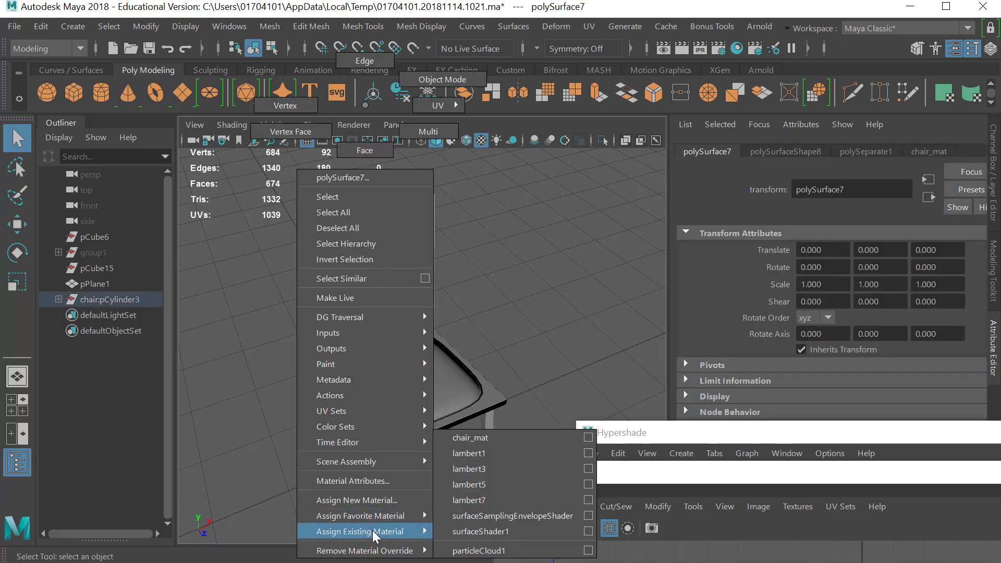
{"action": "left_click", "coordinate": [459, 502]}
{"action": "left_click", "coordinate": [466, 312]}
- Orbit around the chair back to inspect its new normal-map detail
{"action": "scroll", "coordinate": [446, 309], "scroll_direction": "up", "scroll_amount": 2}
{"action": "left_click_drag", "start_coordinate": [428, 301], "coordinate": [490, 374], "text": "alt"}
{"action": "right_click_drag", "start_coordinate": [490, 375], "coordinate": [482, 302], "text": "alt"}
{"action": "left_click_drag", "start_coordinate": [475, 306], "coordinate": [409, 347], "text": "alt"}
{"action": "right_click_drag", "start_coordinate": [421, 396], "coordinate": [523, 438]}
{"action": "left_click", "coordinate": [972, 316]}
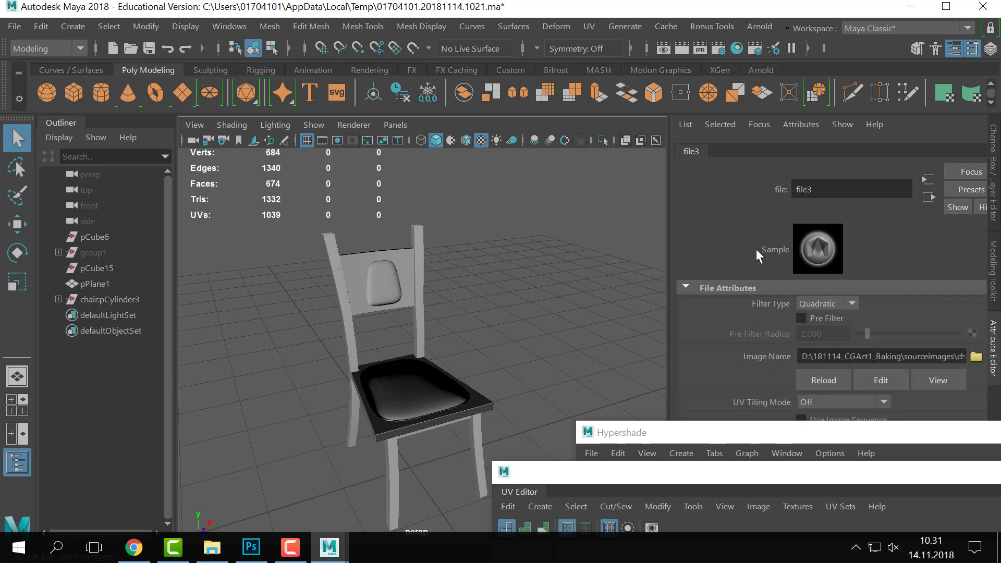
- Set the file3 normal map texture's Color Space to Raw
{"action": "scroll", "coordinate": [760, 361], "scroll_direction": "down", "scroll_amount": 4}
{"action": "left_click", "coordinate": [832, 346]}
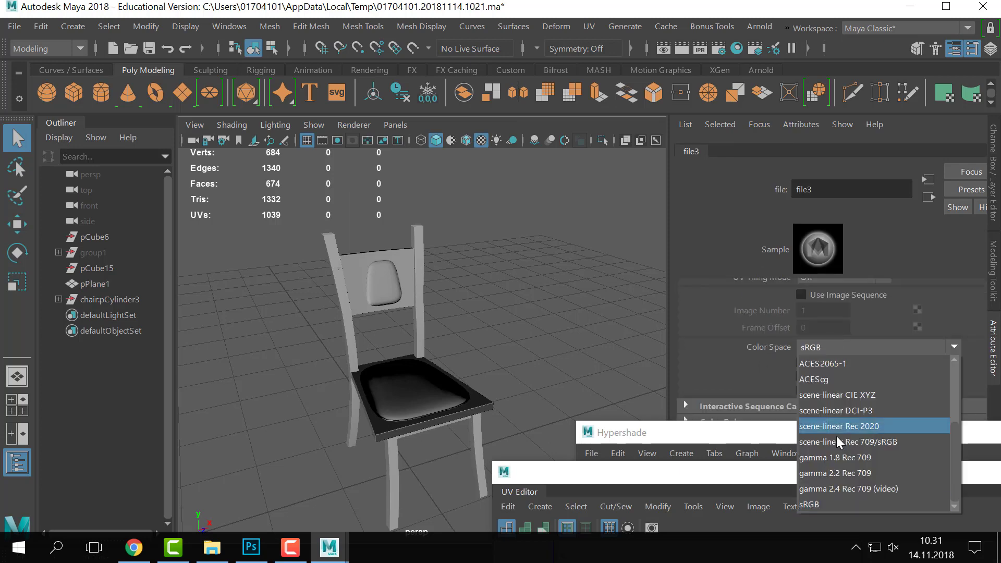
{"action": "scroll", "coordinate": [836, 445], "scroll_direction": "down", "scroll_amount": 2}
{"action": "left_click", "coordinate": [822, 443]}
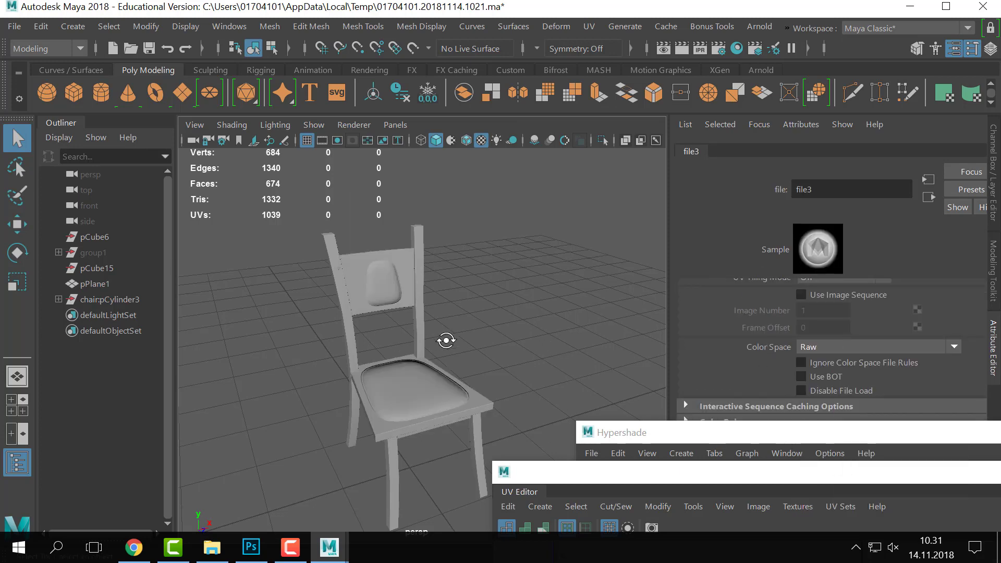
- Turn on textured display (6), frame the chair and select the left back post
{"action": "left_click_drag", "start_coordinate": [447, 339], "coordinate": [448, 299], "text": "alt"}
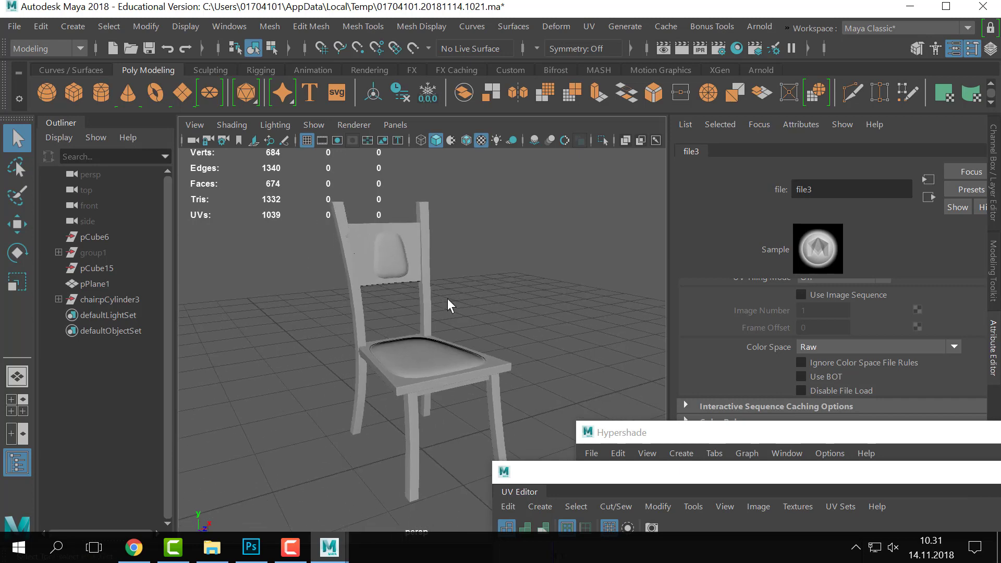
{"action": "key", "text": "6"}
{"action": "key", "text": "6"}
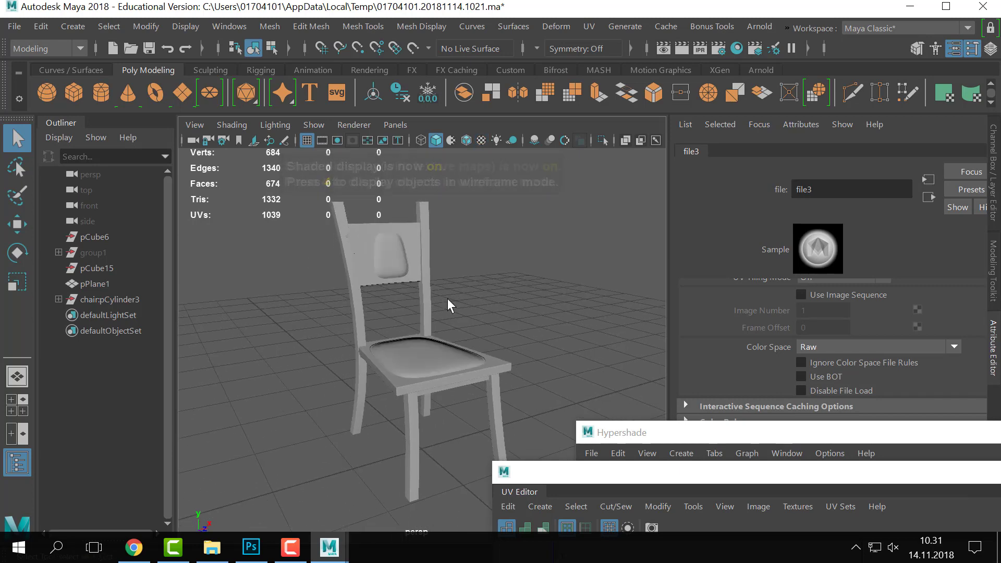
{"action": "key", "text": "6"}
{"action": "left_click_drag", "start_coordinate": [452, 284], "coordinate": [438, 307], "text": "alt"}
{"action": "middle_click_drag", "start_coordinate": [439, 307], "coordinate": [493, 320], "text": "alt"}
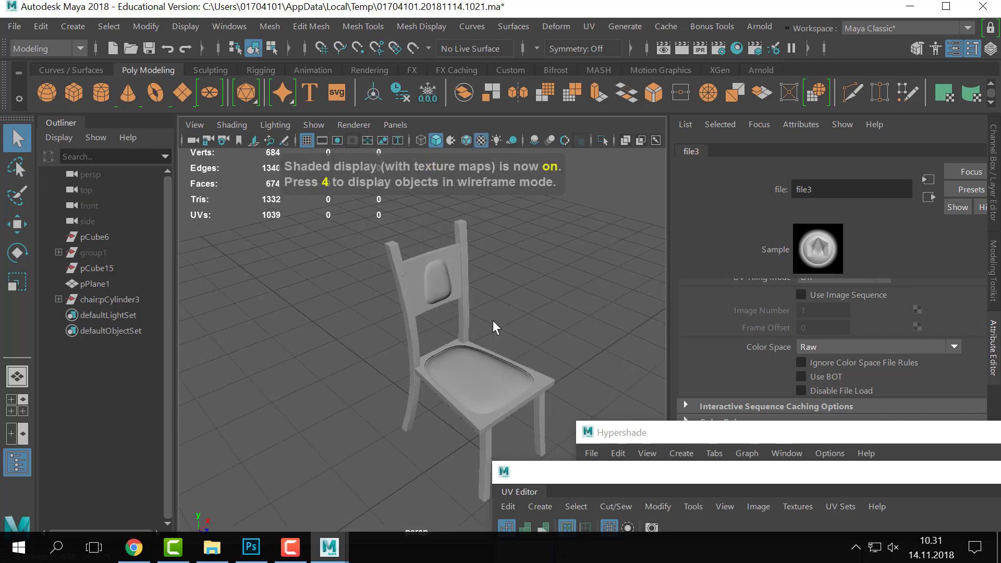
{"action": "scroll", "coordinate": [492, 321], "scroll_direction": "up", "scroll_amount": 4}
{"action": "middle_click_drag", "start_coordinate": [452, 285], "coordinate": [461, 338], "text": "alt"}
{"action": "left_click_drag", "start_coordinate": [461, 338], "coordinate": [409, 285], "text": "alt"}
{"action": "left_click", "coordinate": [375, 286]}
{"action": "scroll", "coordinate": [500, 291], "scroll_direction": "down", "scroll_amount": 3}
{"action": "middle_click_drag", "start_coordinate": [527, 364], "coordinate": [500, 327], "text": "alt"}
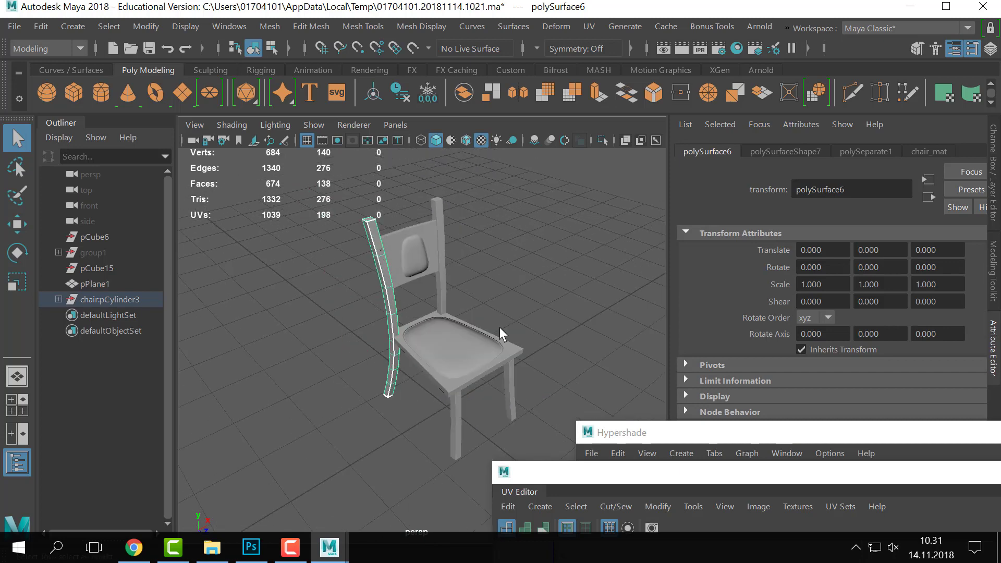
- Duplicate the left back post and move the copy aside, beside the chair
{"action": "key", "text": "ctrl+d"}
{"action": "key", "text": "w"}
{"action": "left_click_drag", "start_coordinate": [499, 327], "coordinate": [431, 391], "text": "alt"}
{"action": "middle_click_drag", "start_coordinate": [370, 329], "coordinate": [443, 329], "text": "alt"}
{"action": "key", "text": "ctrl+space"}
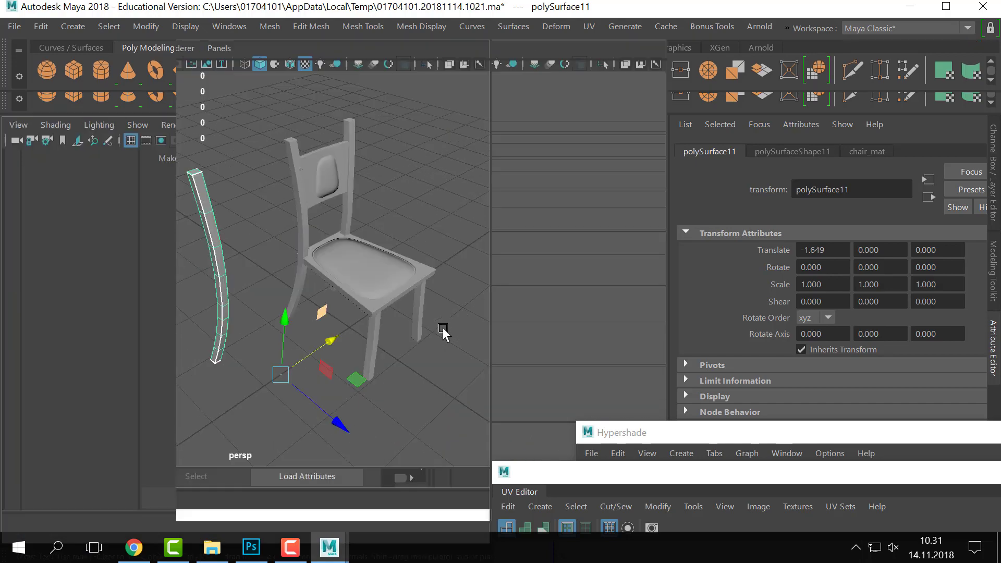
{"action": "scroll", "coordinate": [490, 363], "scroll_direction": "up", "scroll_amount": 2}
{"action": "middle_click_drag", "start_coordinate": [470, 146], "coordinate": [515, 251], "text": "alt"}
{"action": "scroll", "coordinate": [548, 276], "scroll_direction": "down", "scroll_amount": 4}
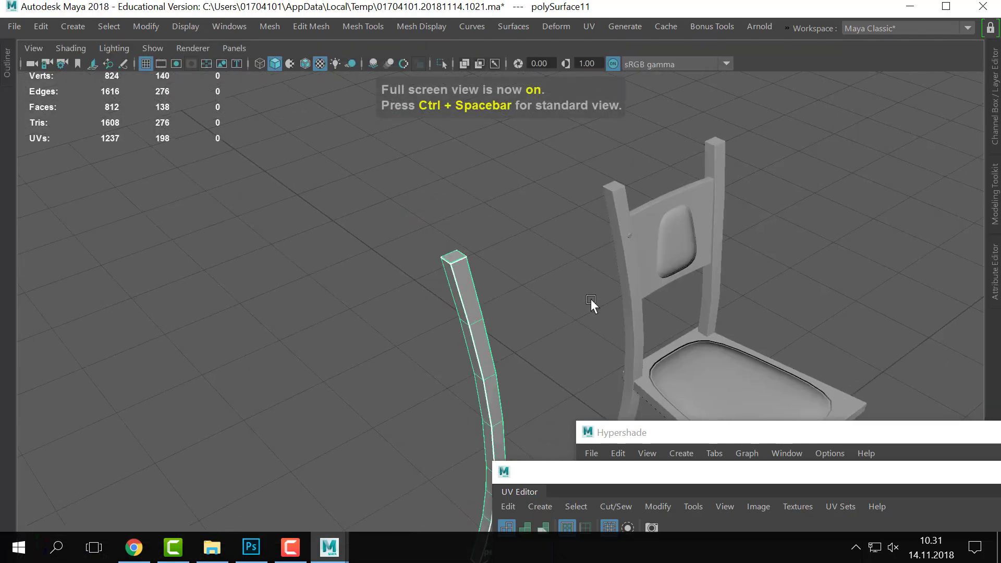
{"action": "scroll", "coordinate": [558, 304], "scroll_direction": "up", "scroll_amount": 2}
{"action": "middle_click_drag", "start_coordinate": [520, 311], "coordinate": [489, 265], "text": "alt"}
{"action": "middle_click_drag", "start_coordinate": [430, 247], "coordinate": [361, 260], "text": "alt"}
{"action": "scroll", "coordinate": [405, 282], "scroll_direction": "up", "scroll_amount": 2}
{"action": "scroll", "coordinate": [261, 158], "scroll_direction": "up", "scroll_amount": 3}
- Select the column of front faces running down the duplicated post
{"action": "right_click_drag", "start_coordinate": [263, 106], "coordinate": [269, 157]}
{"action": "left_click", "coordinate": [306, 239]}
{"action": "left_click", "coordinate": [329, 303], "text": "shift"}
{"action": "middle_click_drag", "start_coordinate": [448, 337], "coordinate": [455, 213], "text": "alt"}
{"action": "scroll", "coordinate": [428, 260], "scroll_direction": "down", "scroll_amount": 1}
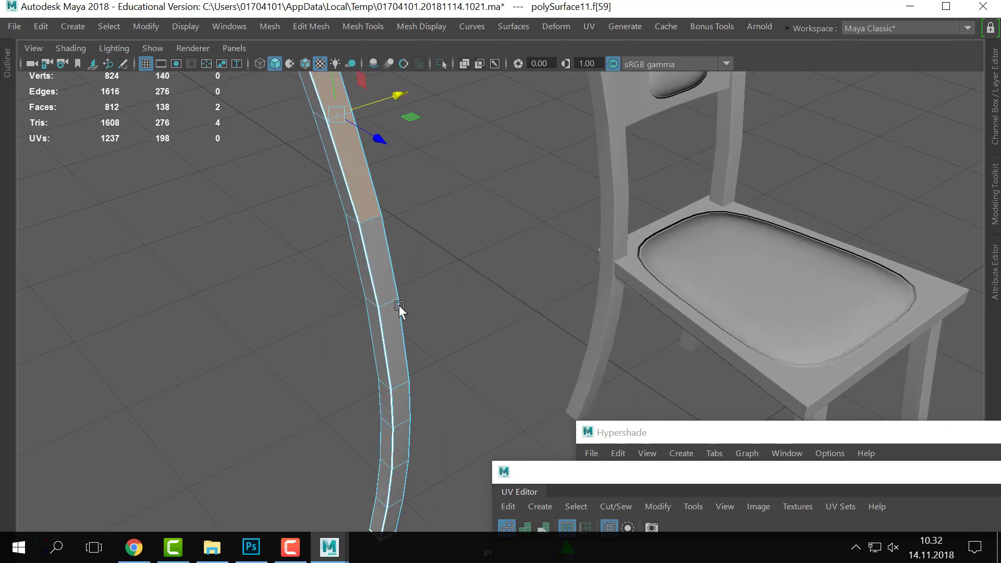
{"action": "left_click", "coordinate": [389, 314], "text": "shift"}
{"action": "left_click", "coordinate": [396, 332], "text": "shift"}
{"action": "left_click_drag", "start_coordinate": [432, 370], "coordinate": [420, 283], "text": "alt"}
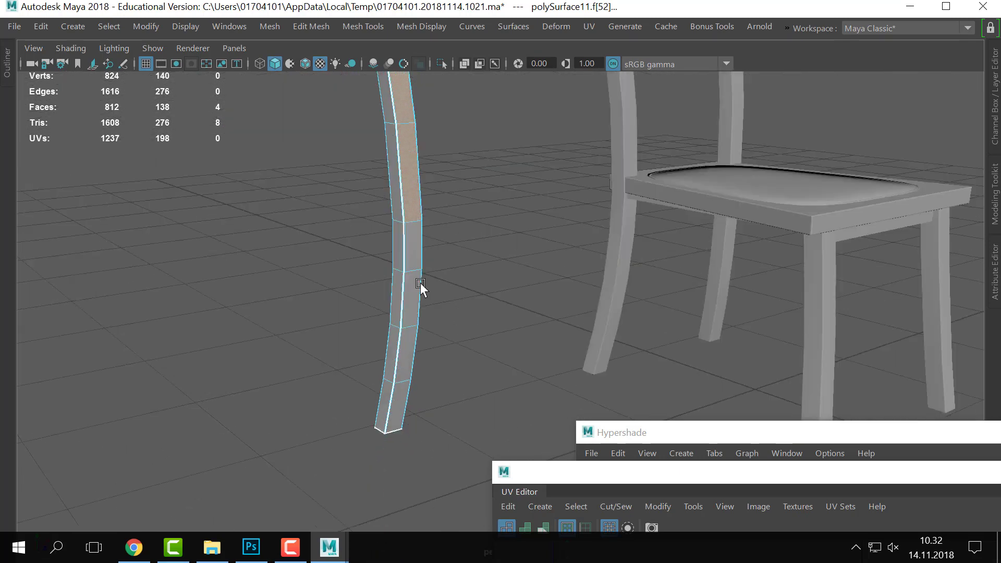
{"action": "left_click", "coordinate": [416, 265], "text": "shift"}
{"action": "left_click", "coordinate": [413, 300], "text": "shift"}
{"action": "left_click", "coordinate": [410, 342], "text": "shift"}
{"action": "left_click", "coordinate": [400, 403], "text": "shift"}
{"action": "middle_click_drag", "start_coordinate": [452, 321], "coordinate": [485, 511], "text": "alt"}
{"action": "left_click_drag", "start_coordinate": [406, 280], "coordinate": [399, 218], "text": "alt"}
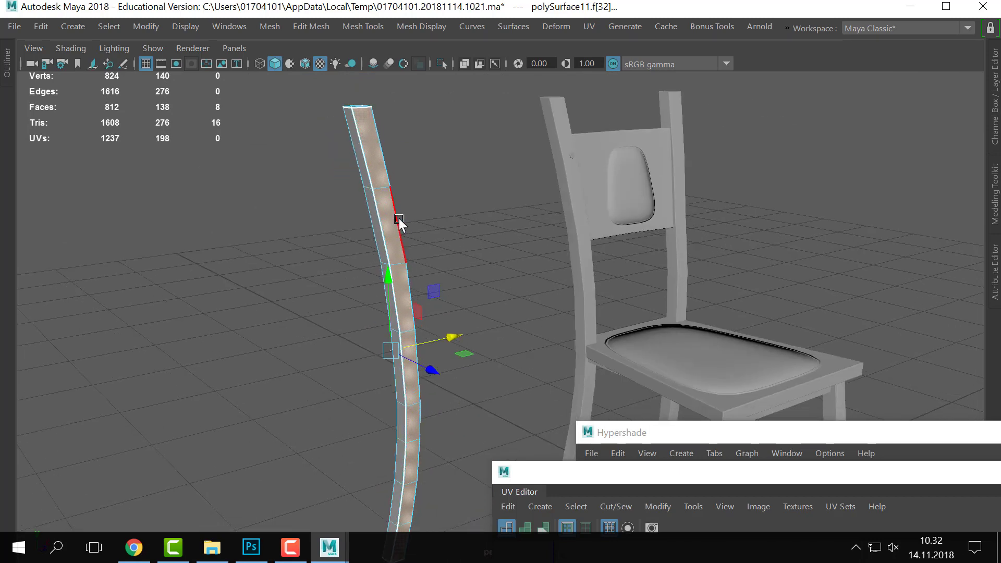
- Extrude the selected front faces, pushing them inward to form a recessed groove
{"action": "key", "text": "ctrl+e"}
{"action": "left_click_drag", "start_coordinate": [453, 289], "coordinate": [411, 264], "text": "alt"}
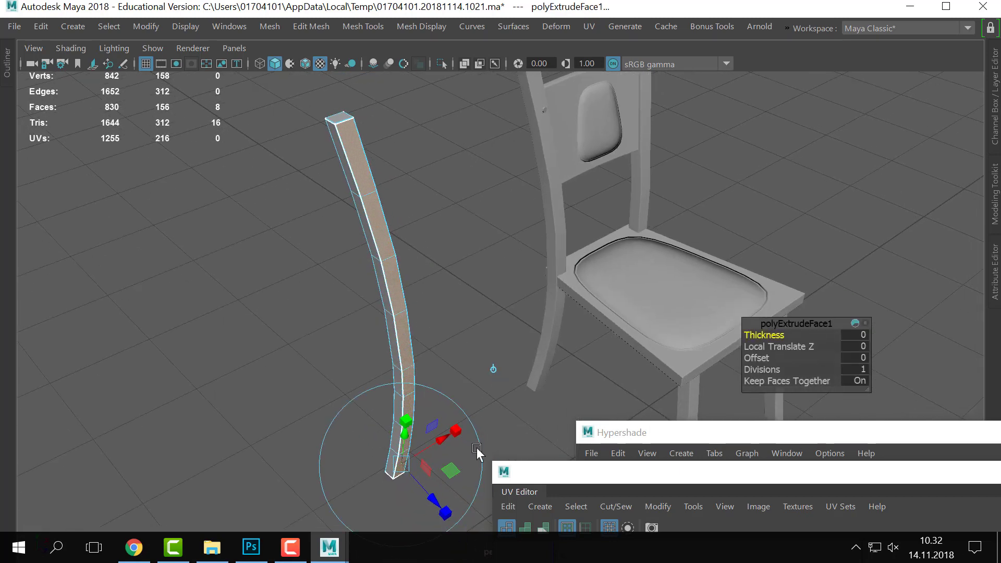
{"action": "left_click", "coordinate": [447, 509]}
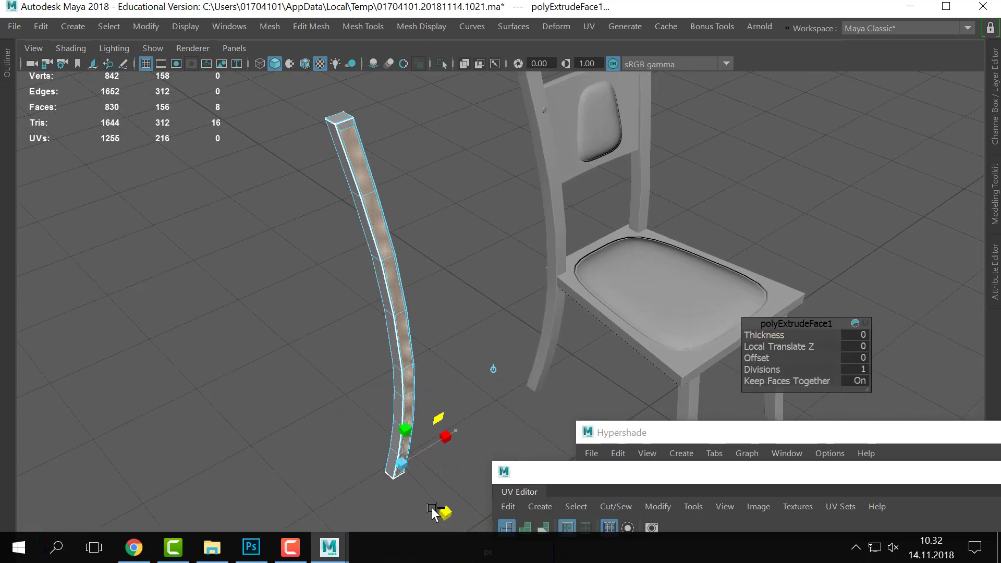
{"action": "left_click", "coordinate": [433, 511]}
{"action": "left_click_drag", "start_coordinate": [405, 263], "coordinate": [420, 384], "text": "alt"}
{"action": "key", "text": "ctrl+e"}
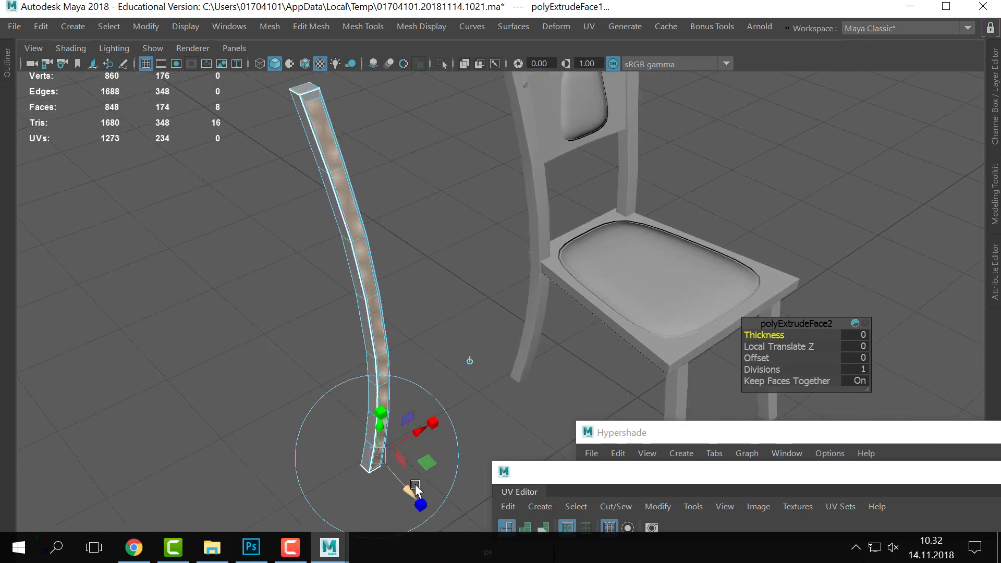
{"action": "left_click_drag", "start_coordinate": [407, 488], "coordinate": [412, 496]}
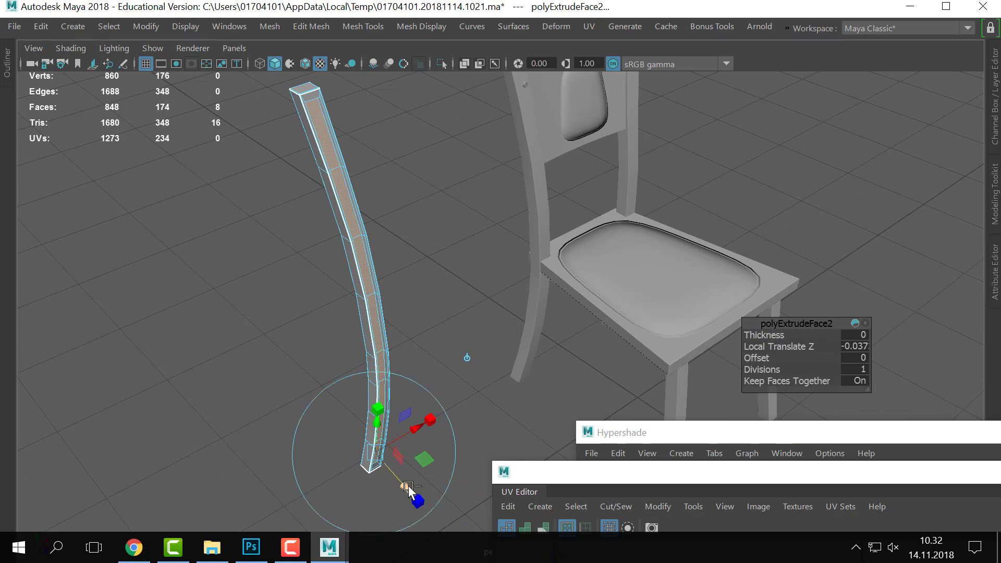
{"action": "key", "text": "ctrl+e"}
{"action": "key", "text": "q"}
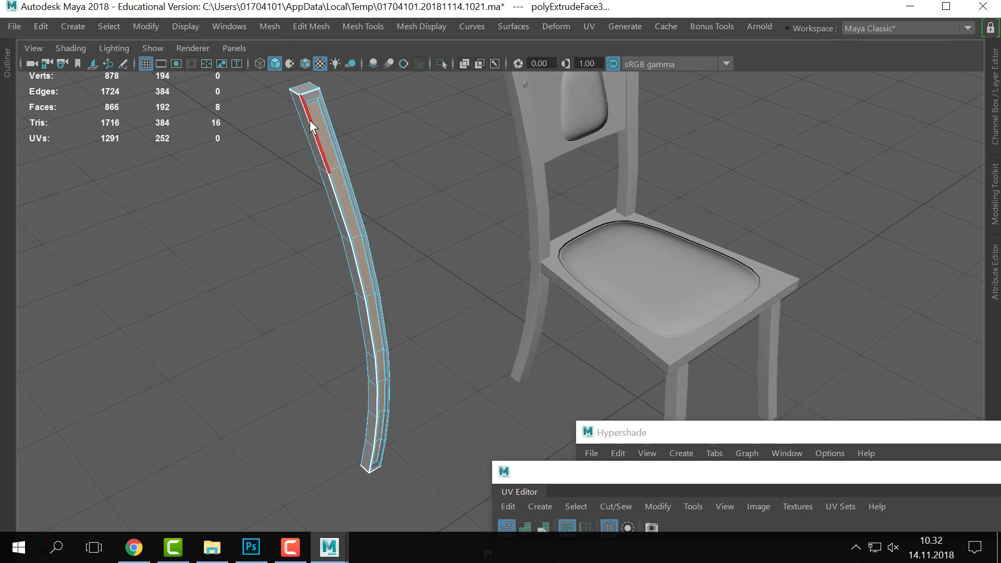
- Preview the grooved post in smooth mode (3)
{"action": "right_click_drag", "start_coordinate": [308, 106], "coordinate": [353, 63]}
{"action": "left_click", "coordinate": [284, 245]}
{"action": "left_click_drag", "start_coordinate": [283, 245], "coordinate": [411, 149]}
{"action": "key", "text": "3"}
{"action": "left_click", "coordinate": [413, 182]}
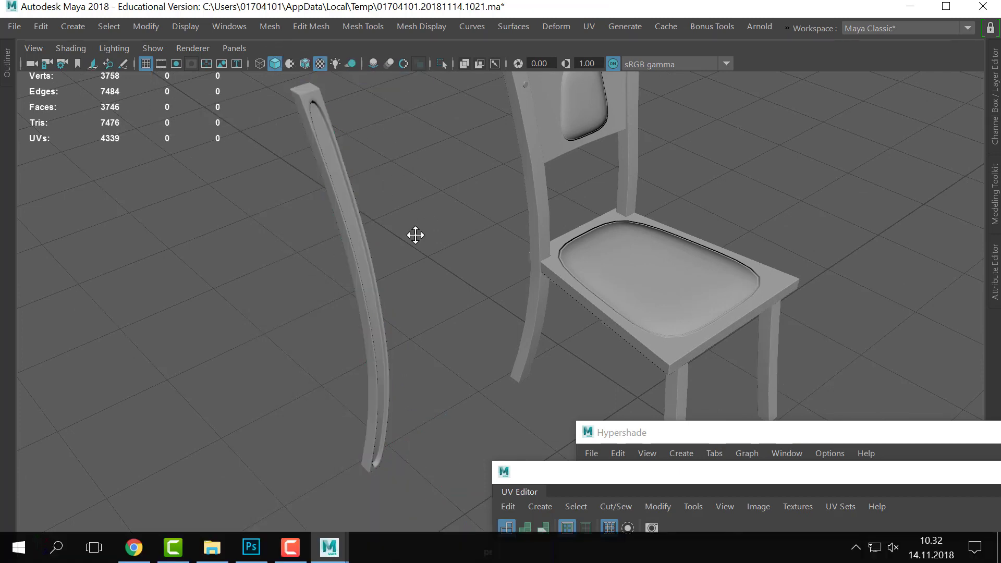
{"action": "left_click_drag", "start_coordinate": [415, 234], "coordinate": [340, 290], "text": "alt"}
- Select the grooved post, close in on its top and check its attributes
{"action": "left_click_drag", "start_coordinate": [447, 302], "coordinate": [340, 245], "text": "alt"}
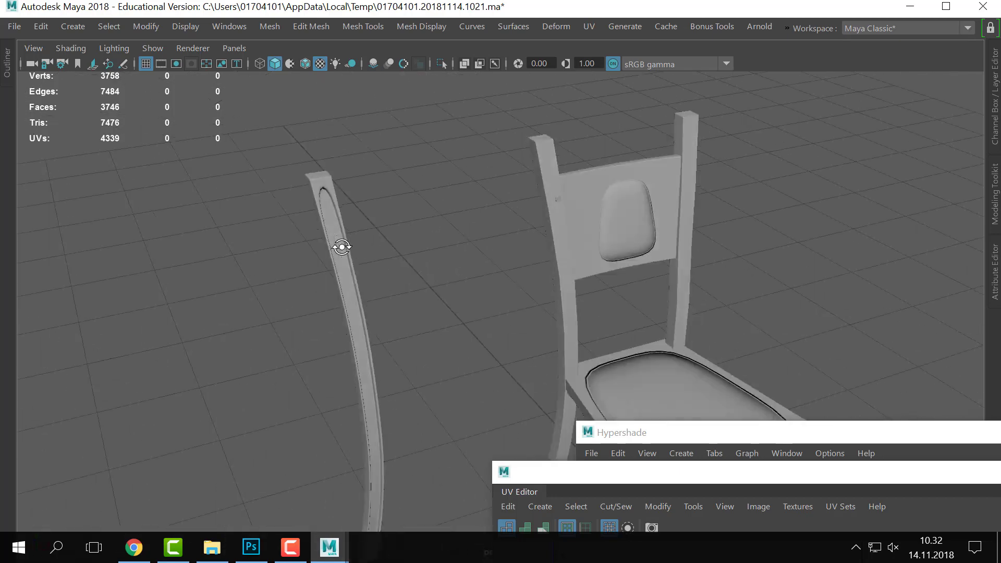
{"action": "left_click", "coordinate": [315, 205]}
{"action": "middle_click_drag", "start_coordinate": [315, 206], "coordinate": [400, 264], "text": "alt"}
{"action": "scroll", "coordinate": [467, 208], "scroll_direction": "up", "scroll_amount": 3}
{"action": "scroll", "coordinate": [643, 293], "scroll_direction": "up", "scroll_amount": 5}
{"action": "middle_click_drag", "start_coordinate": [467, 208], "coordinate": [600, 250], "text": "alt"}
{"action": "right_click", "coordinate": [377, 178]}
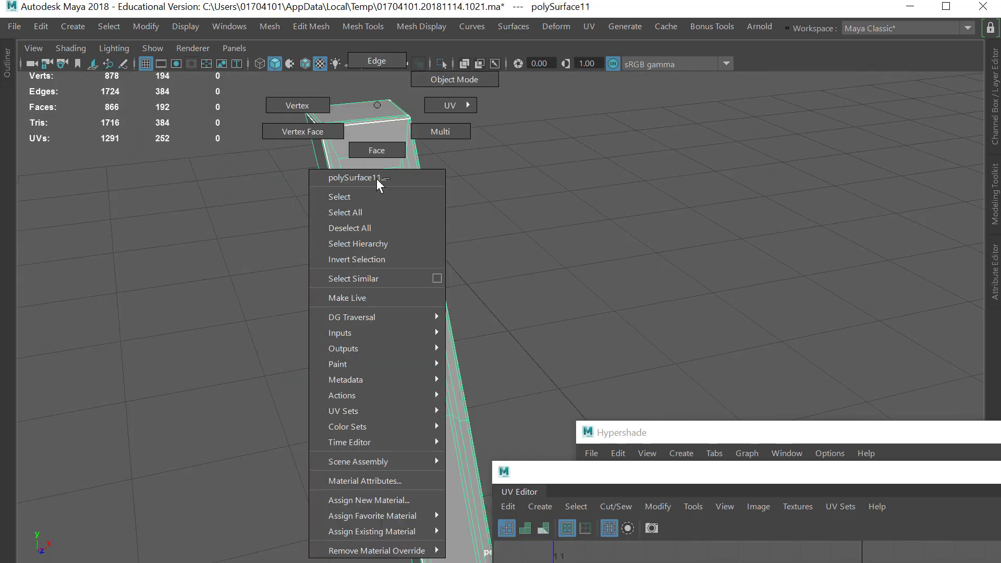
{"action": "key", "text": "ctrl+a"}
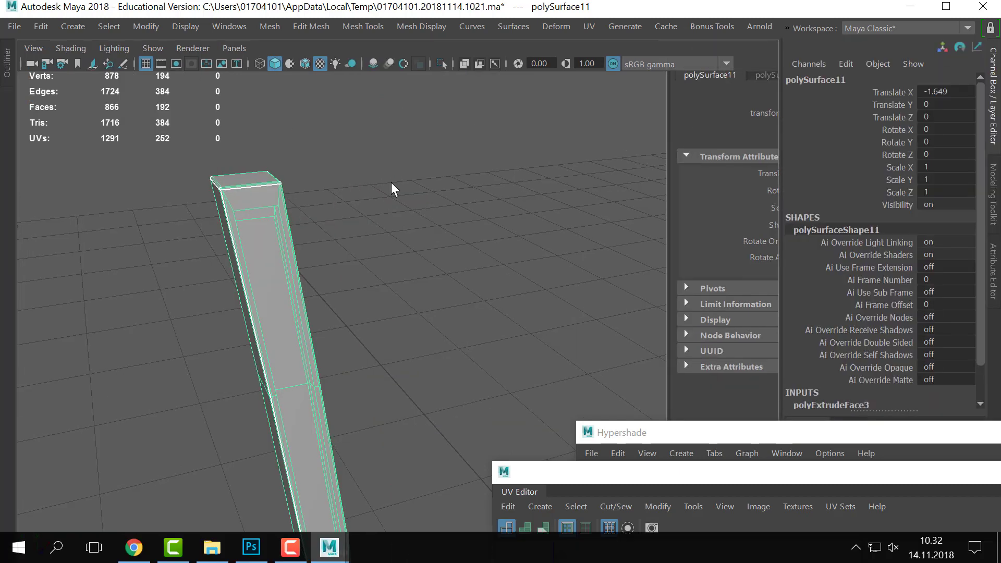
{"action": "right_click_drag", "start_coordinate": [337, 221], "coordinate": [478, 163]}
{"action": "left_click", "coordinate": [478, 166]}
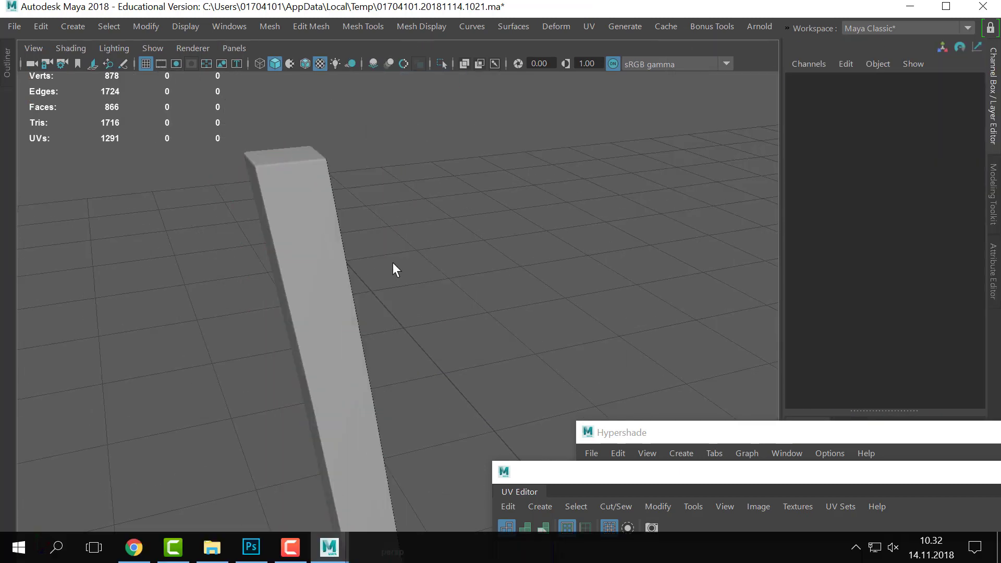
{"action": "left_click", "coordinate": [277, 242]}
{"action": "middle_click_drag", "start_coordinate": [277, 242], "coordinate": [381, 236], "text": "alt"}
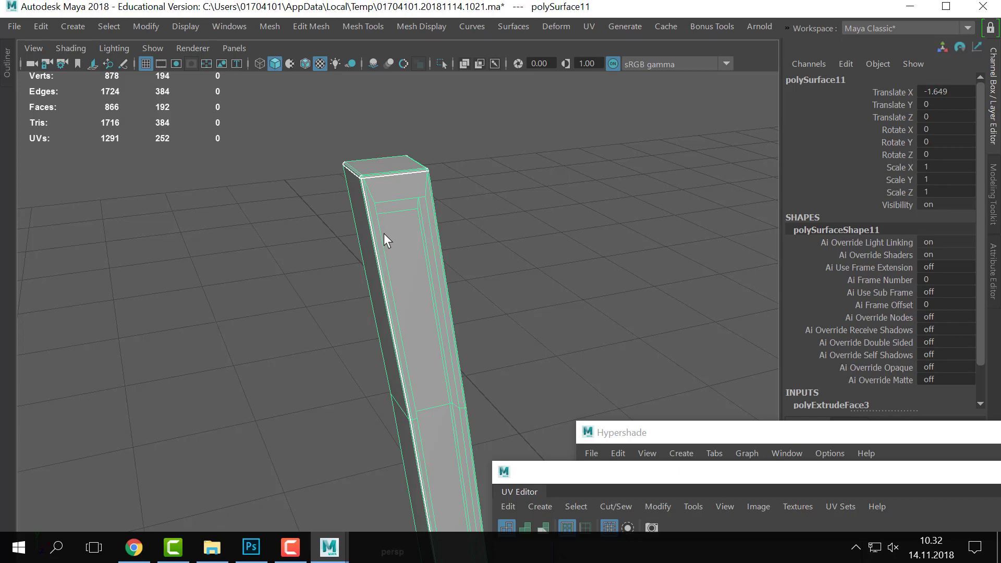
- Insert edge loops near the top and along the sides of the groove
{"action": "right_click_drag", "start_coordinate": [384, 233], "coordinate": [273, 177], "text": "shift"}
{"action": "middle_click_drag", "start_coordinate": [406, 235], "coordinate": [361, 206], "text": "alt"}
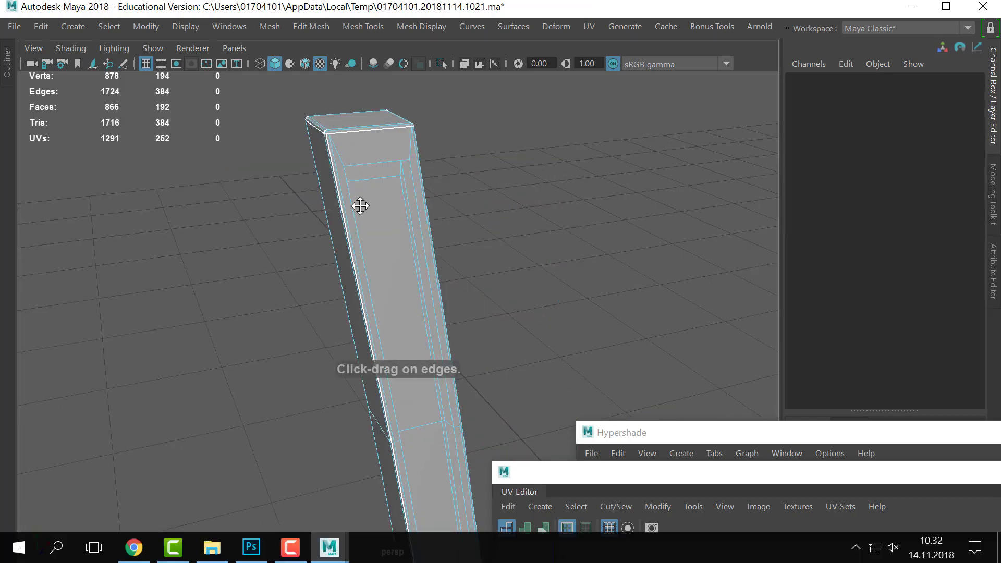
{"action": "left_click_drag", "start_coordinate": [350, 191], "coordinate": [406, 160]}
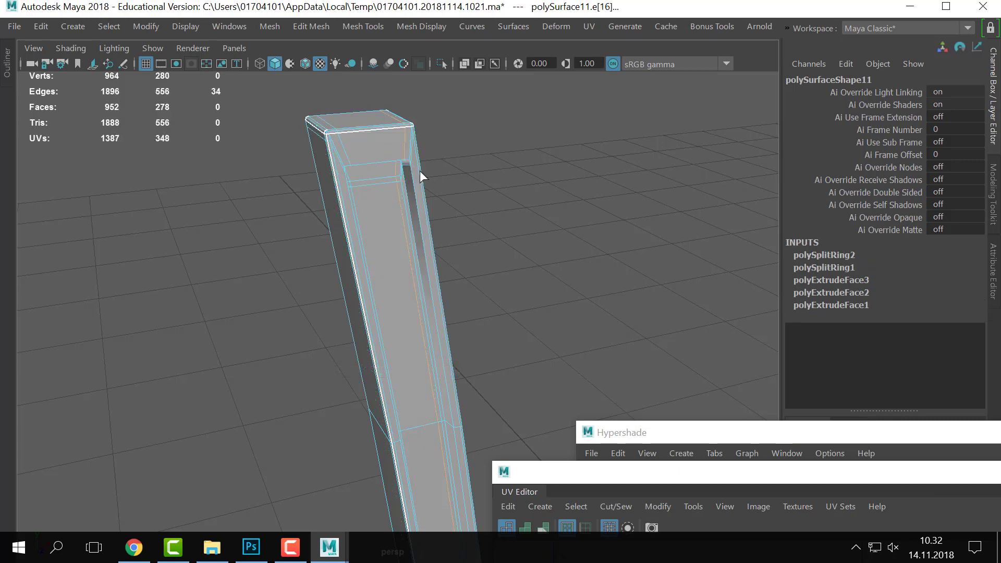
{"action": "scroll", "coordinate": [423, 171], "scroll_direction": "down", "scroll_amount": 5}
{"action": "middle_click_drag", "start_coordinate": [439, 171], "coordinate": [439, 68], "text": "alt"}
- Add an edge loop near the bottom of the groove
{"action": "middle_click_drag", "start_coordinate": [433, 486], "coordinate": [398, 342], "text": "alt"}
{"action": "left_click_drag", "start_coordinate": [398, 342], "coordinate": [409, 297], "text": "alt"}
{"action": "right_click_drag", "start_coordinate": [409, 297], "coordinate": [454, 246], "text": "alt"}
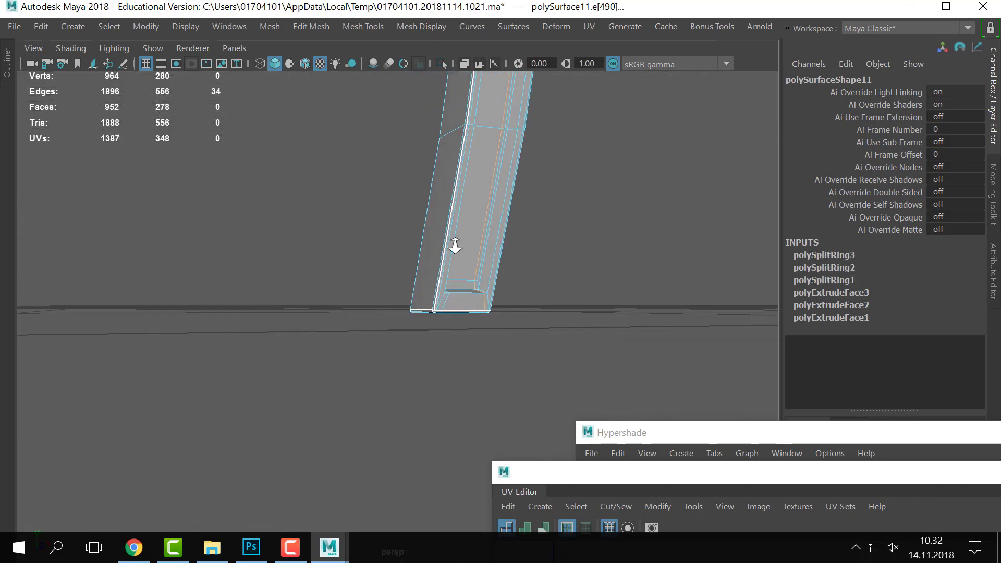
{"action": "middle_click_drag", "start_coordinate": [453, 246], "coordinate": [313, 313], "text": "alt"}
{"action": "right_click_drag", "start_coordinate": [313, 313], "coordinate": [421, 302], "text": "alt"}
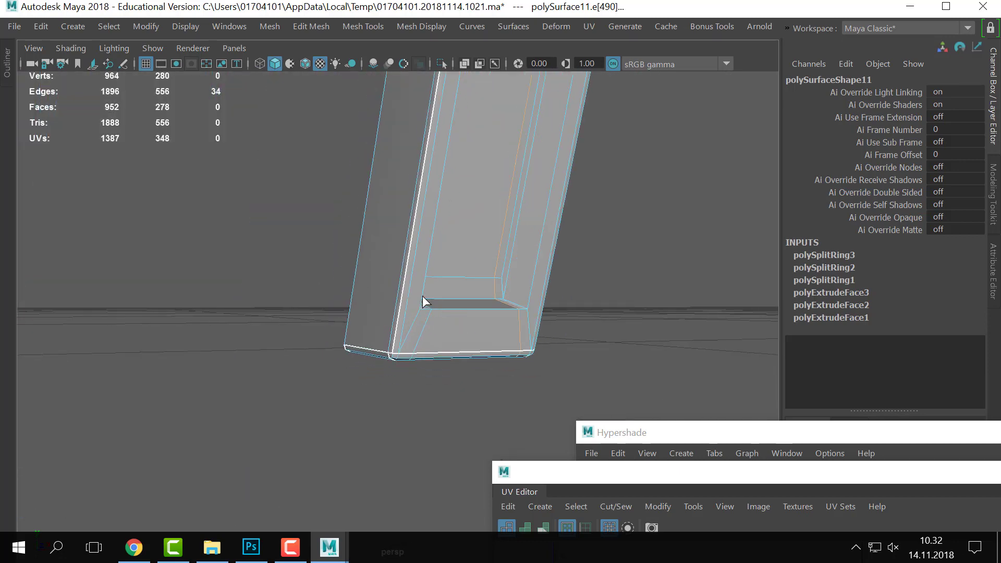
{"action": "left_click", "coordinate": [423, 296]}
- Preview the post smoothed and pull back to show it alongside the chair
{"action": "left_click_drag", "start_coordinate": [430, 298], "coordinate": [450, 234], "text": "alt"}
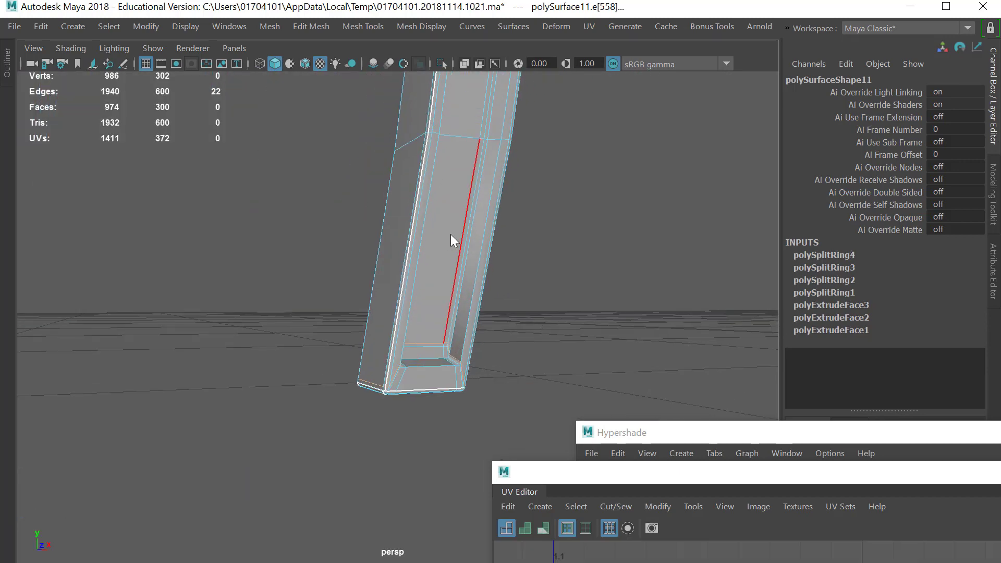
{"action": "right_click_drag", "start_coordinate": [447, 105], "coordinate": [531, 73]}
{"action": "key", "text": "3"}
{"action": "left_click", "coordinate": [528, 292]}
{"action": "right_click_drag", "start_coordinate": [528, 292], "coordinate": [433, 180], "text": "alt"}
{"action": "middle_click_drag", "start_coordinate": [433, 180], "coordinate": [425, 288], "text": "alt"}
{"action": "left_click_drag", "start_coordinate": [424, 288], "coordinate": [440, 266], "text": "alt"}
{"action": "middle_click_drag", "start_coordinate": [439, 266], "coordinate": [435, 362], "text": "alt"}
{"action": "left_click_drag", "start_coordinate": [435, 362], "coordinate": [393, 289], "text": "alt"}
- Orbit around the chair, selecting and deselecting the grooved post to locate it
{"action": "left_click", "coordinate": [362, 235]}
{"action": "right_click_drag", "start_coordinate": [362, 235], "coordinate": [487, 262], "text": "alt"}
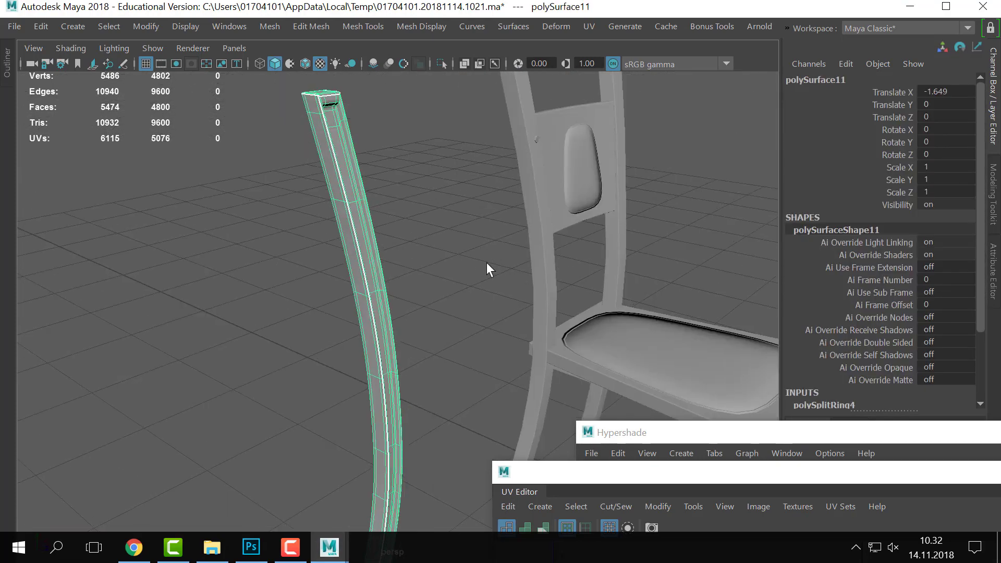
{"action": "left_click", "coordinate": [576, 267]}
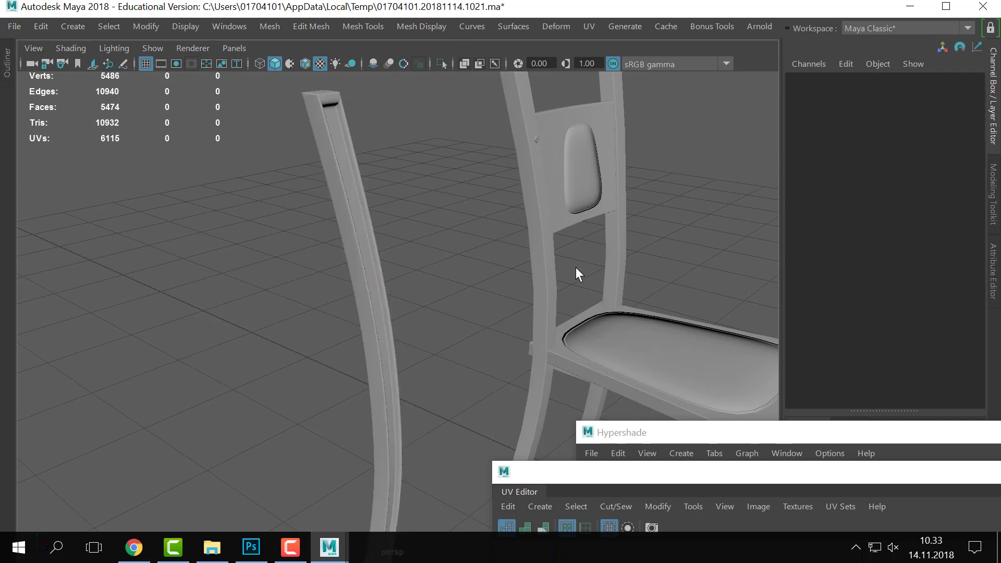
{"action": "left_click_drag", "start_coordinate": [576, 267], "coordinate": [381, 270], "text": "alt"}
{"action": "right_click_drag", "start_coordinate": [465, 236], "coordinate": [399, 261], "text": "alt"}
{"action": "left_click_drag", "start_coordinate": [399, 260], "coordinate": [424, 212], "text": "alt"}
{"action": "left_click", "coordinate": [380, 346]}
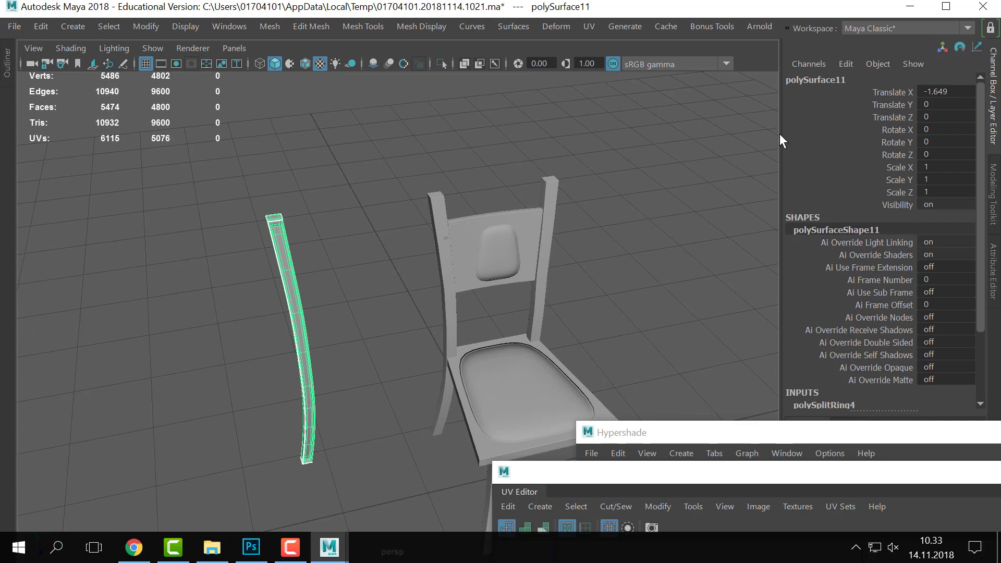
{"action": "left_click", "coordinate": [574, 256]}
{"action": "left_click_drag", "start_coordinate": [574, 256], "coordinate": [399, 258], "text": "alt"}
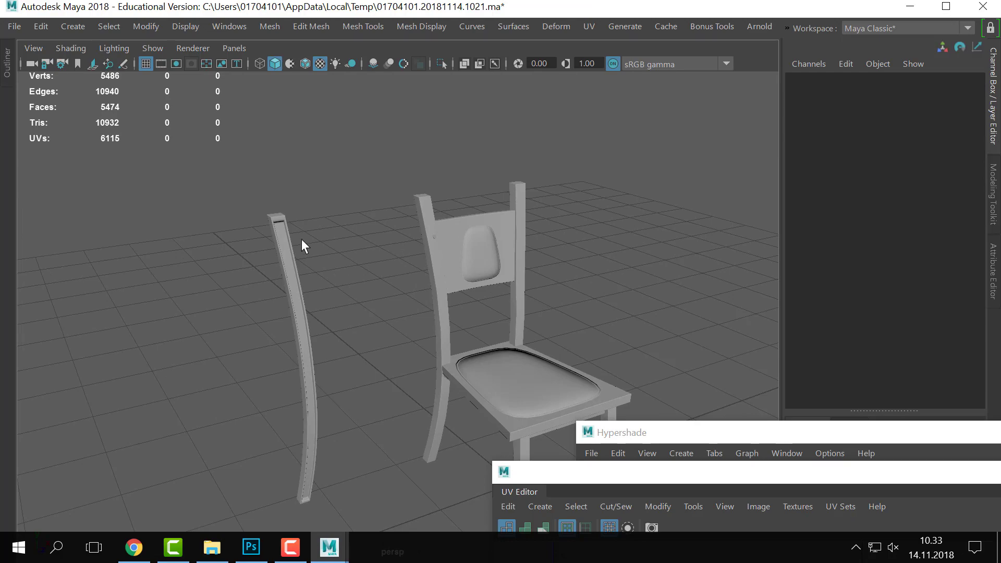
{"action": "left_click", "coordinate": [296, 308]}
{"action": "left_click", "coordinate": [337, 278]}
{"action": "left_click_drag", "start_coordinate": [337, 277], "coordinate": [346, 264], "text": "alt"}
{"action": "right_click_drag", "start_coordinate": [346, 264], "coordinate": [328, 331], "text": "alt"}
{"action": "middle_click_drag", "start_coordinate": [328, 332], "coordinate": [434, 258], "text": "alt"}
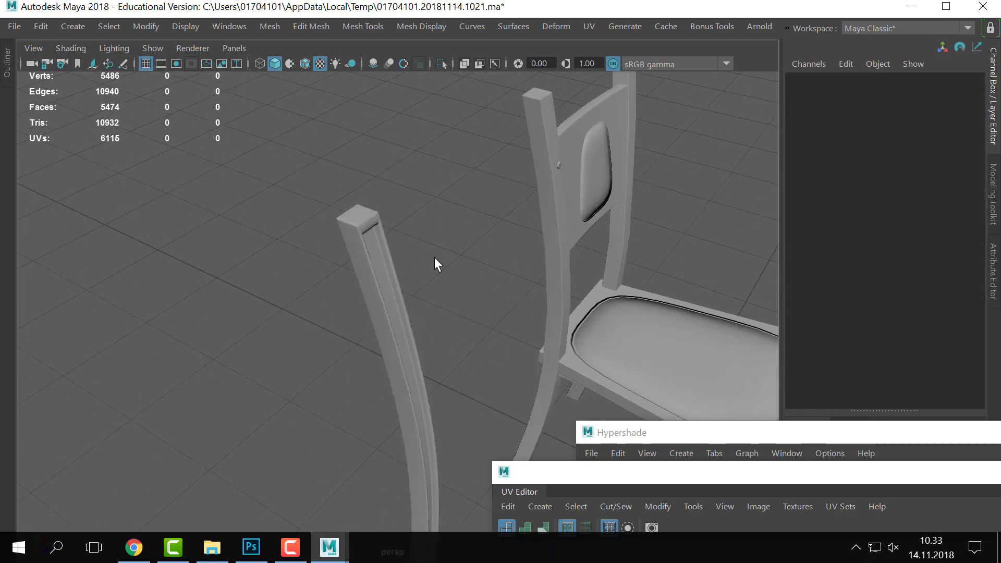
- Examine the top end of the grooved post up close, then pull back
{"action": "left_click", "coordinate": [396, 272]}
{"action": "left_click_drag", "start_coordinate": [391, 242], "coordinate": [446, 249], "text": "alt"}
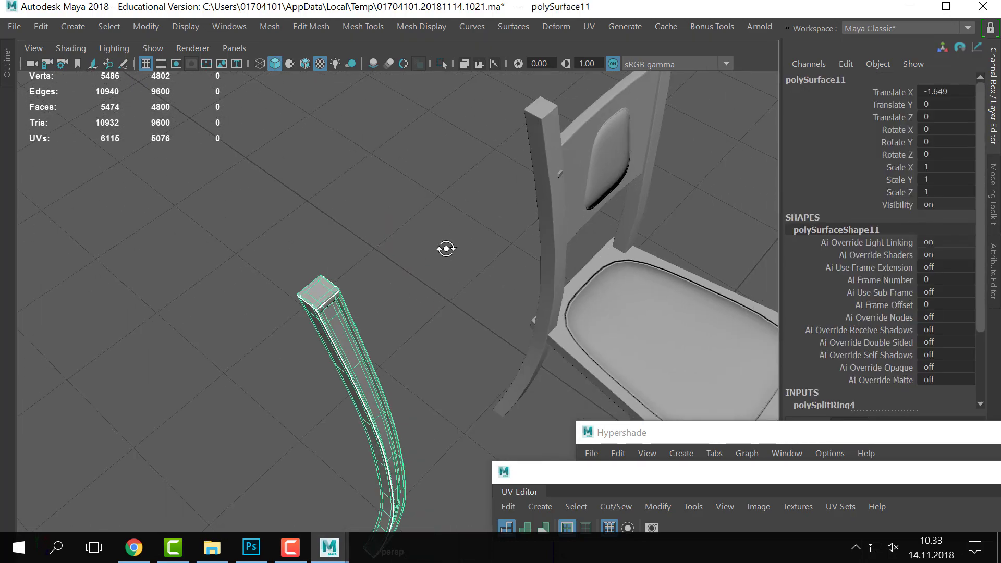
{"action": "right_click_drag", "start_coordinate": [446, 249], "coordinate": [396, 329], "text": "alt"}
{"action": "middle_click_drag", "start_coordinate": [397, 328], "coordinate": [476, 311], "text": "alt"}
{"action": "right_click_drag", "start_coordinate": [477, 311], "coordinate": [562, 295], "text": "alt"}
{"action": "left_click_drag", "start_coordinate": [562, 295], "coordinate": [584, 287], "text": "alt"}
{"action": "middle_click_drag", "start_coordinate": [585, 287], "coordinate": [530, 296], "text": "alt"}
{"action": "right_click_drag", "start_coordinate": [577, 290], "coordinate": [546, 271], "text": "alt"}
{"action": "middle_click_drag", "start_coordinate": [546, 271], "coordinate": [525, 243], "text": "alt"}
{"action": "left_click", "coordinate": [526, 258]}
{"action": "left_click_drag", "start_coordinate": [501, 302], "coordinate": [407, 285], "text": "alt"}
{"action": "key", "text": "ctrl+z"}
{"action": "left_click", "coordinate": [480, 302]}
- Select the separate curved post and set its Translate X to 0
{"action": "left_click", "coordinate": [544, 295]}
{"action": "left_click", "coordinate": [289, 270]}
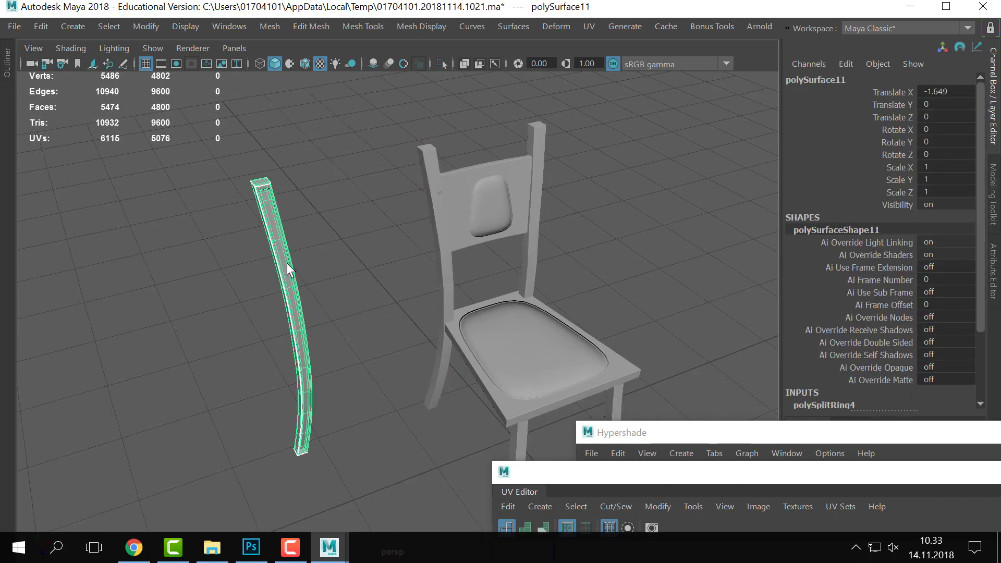
{"action": "double_click", "coordinate": [961, 96]}
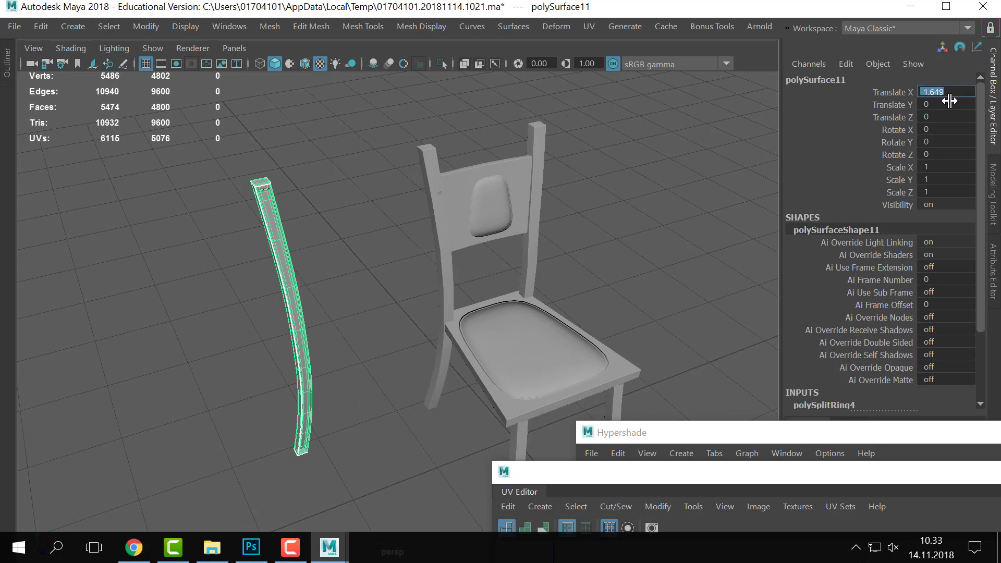
{"action": "type", "text": "0"}
{"action": "key", "text": "Return"}
- Select the chair's original back leg
{"action": "left_click", "coordinate": [621, 241]}
{"action": "left_click_drag", "start_coordinate": [473, 185], "coordinate": [543, 201], "text": "alt"}
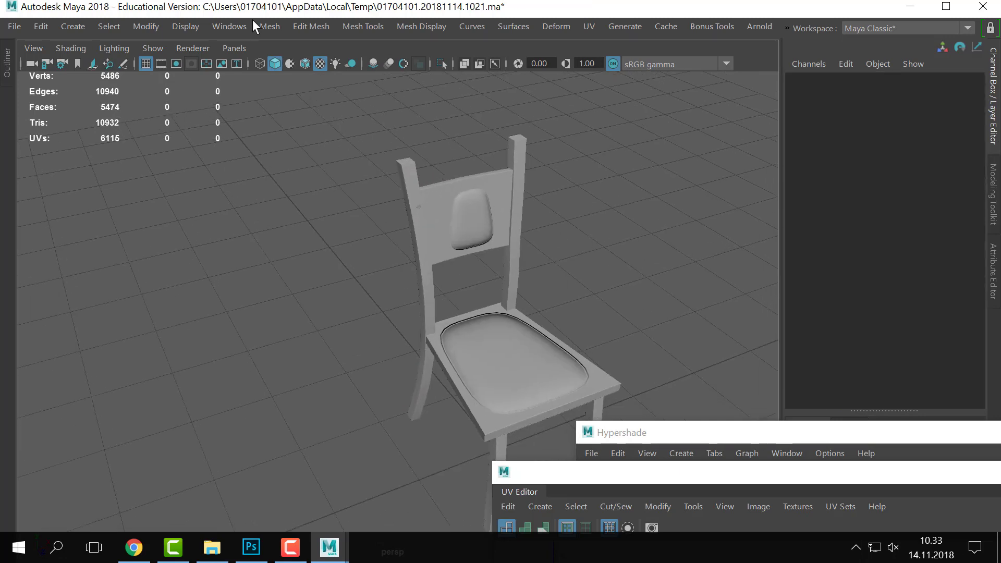
{"action": "left_click", "coordinate": [513, 270]}
- Switch to the Rendering menu set and open Lighting/Shading > Transfer Maps
{"action": "key", "text": "ctrl+space"}
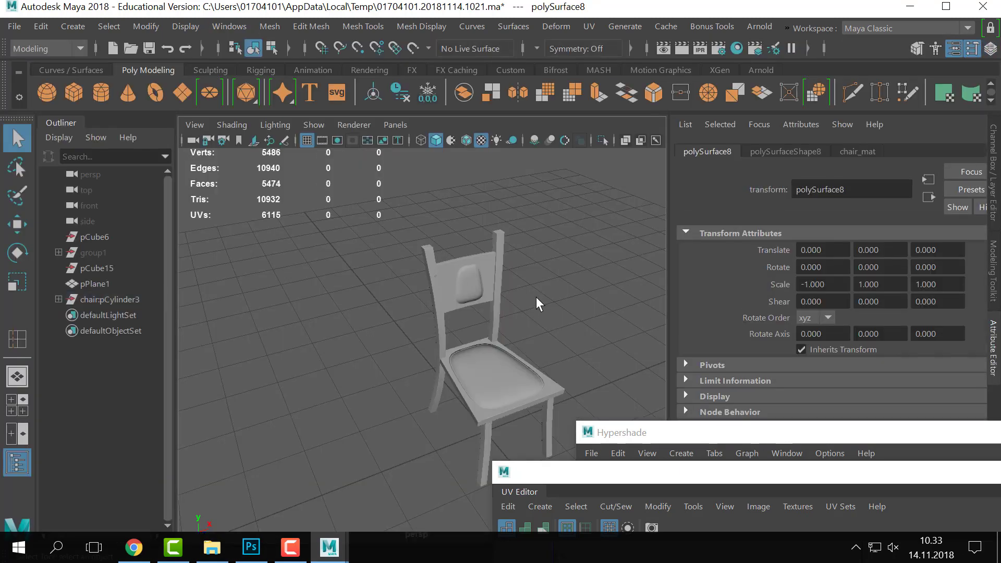
{"action": "left_click", "coordinate": [536, 297]}
{"action": "left_click", "coordinate": [63, 52]}
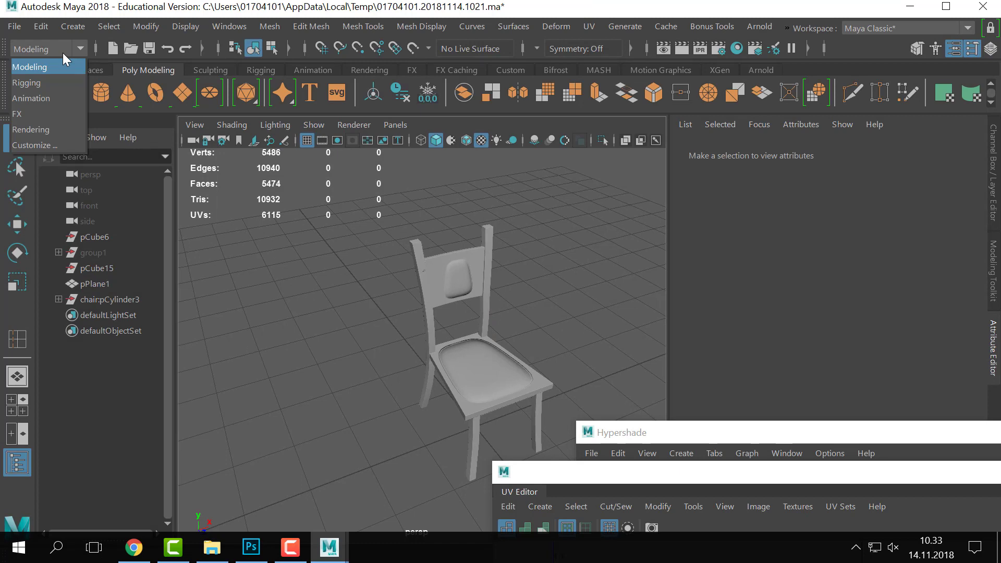
{"action": "left_click", "coordinate": [51, 129]}
{"action": "left_click", "coordinate": [308, 27]}
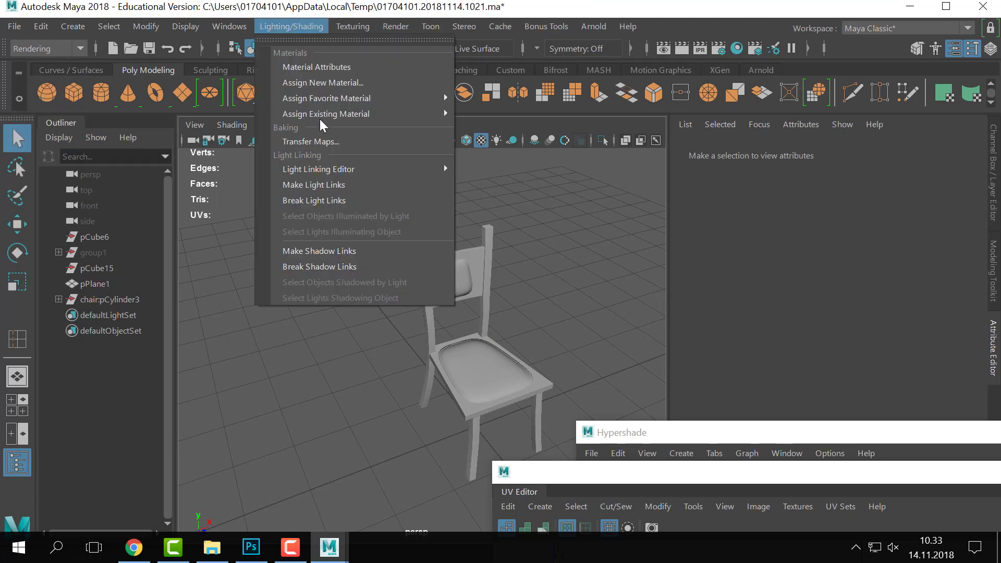
{"action": "left_click", "coordinate": [327, 140]}
- Clear all Target Meshes, expand Source Meshes, and select the chair's back leg
{"action": "left_click_drag", "start_coordinate": [540, 77], "coordinate": [571, 89]}
{"action": "left_click_drag", "start_coordinate": [689, 93], "coordinate": [889, 94]}
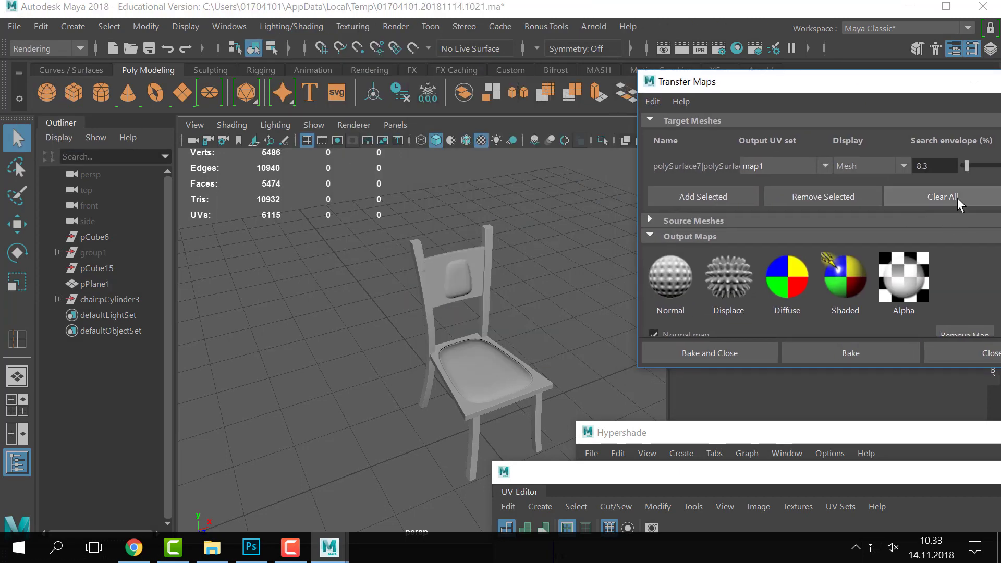
{"action": "left_click", "coordinate": [958, 198]}
{"action": "left_click", "coordinate": [735, 200]}
{"action": "left_click_drag", "start_coordinate": [762, 90], "coordinate": [716, 90]}
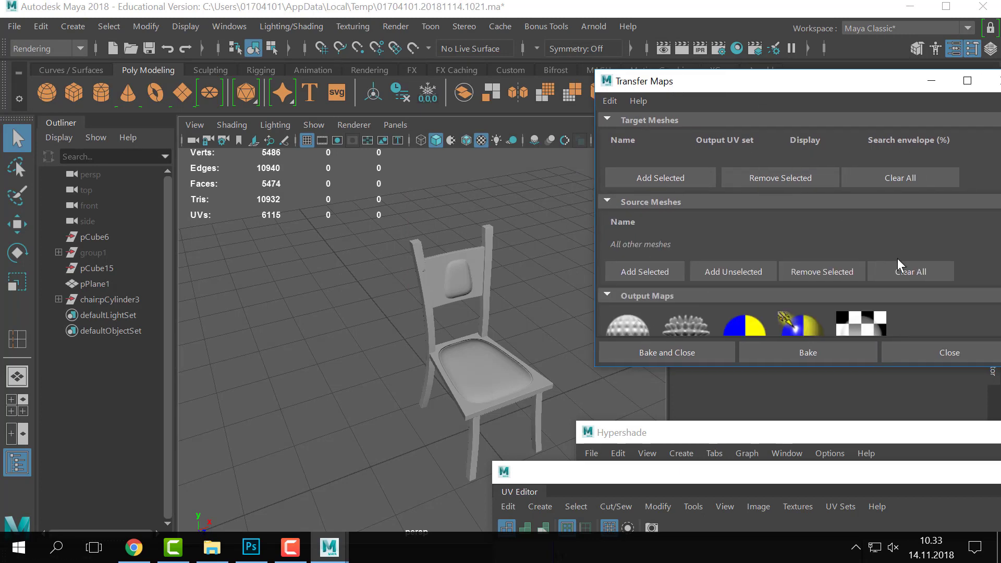
{"action": "scroll", "coordinate": [424, 224], "scroll_direction": "up", "scroll_amount": 10}
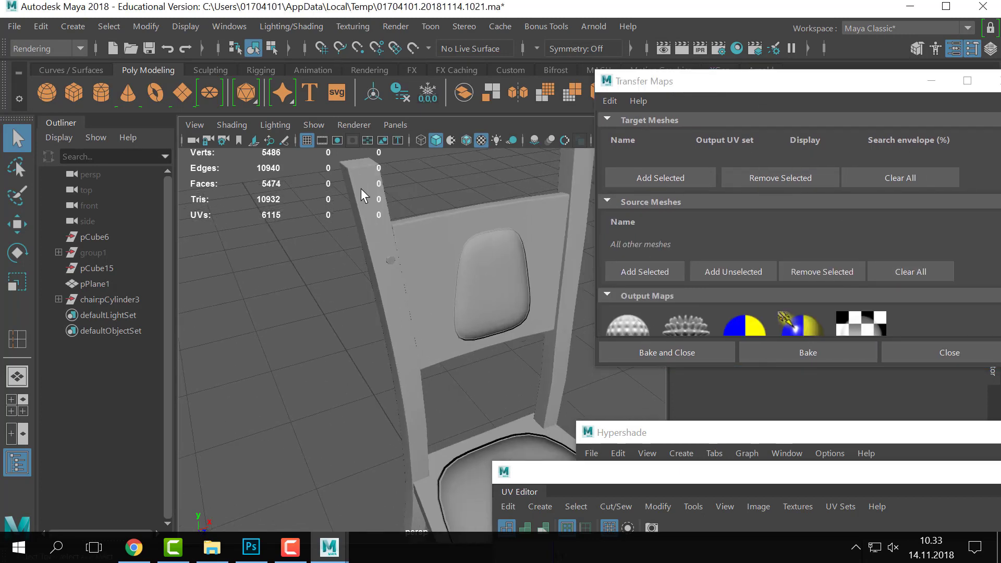
{"action": "left_click", "coordinate": [361, 189]}
{"action": "scroll", "coordinate": [348, 255], "scroll_direction": "down", "scroll_amount": 8}
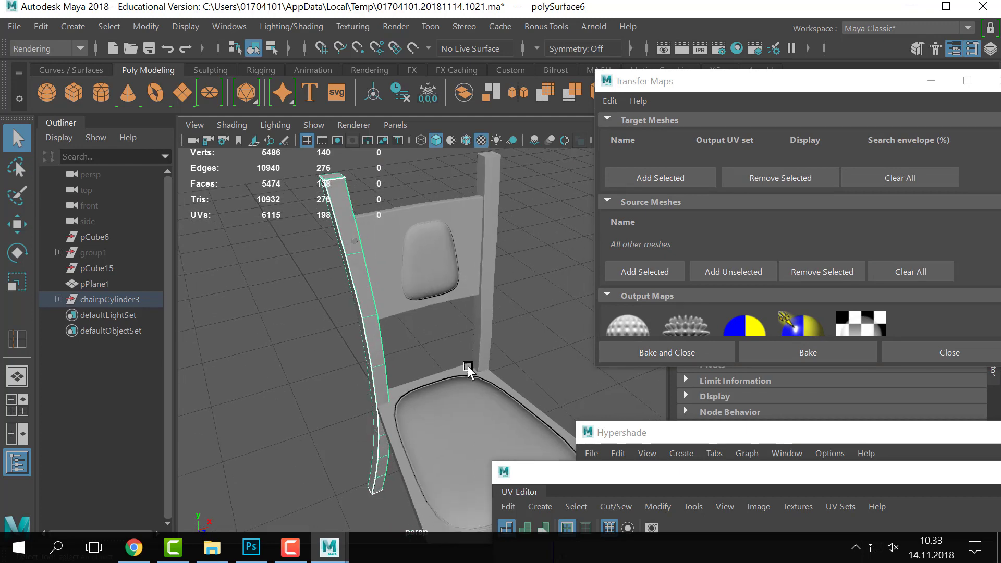
- Add the back leg as the target mesh and set the search envelope to 0.0
{"action": "key", "text": "w"}
{"action": "left_click_drag", "start_coordinate": [515, 450], "coordinate": [443, 476]}
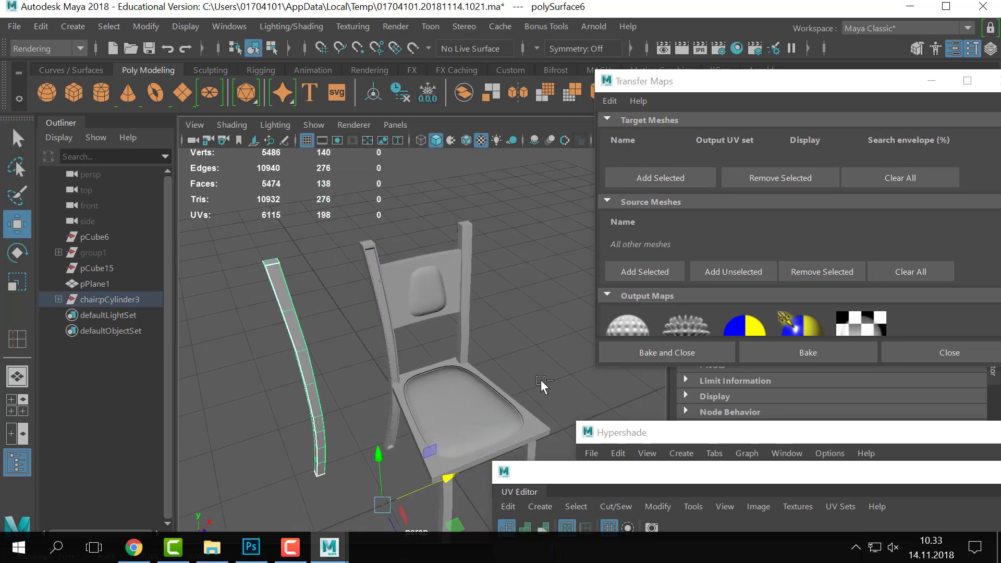
{"action": "key", "text": "ctrl+z"}
{"action": "left_click", "coordinate": [653, 178]}
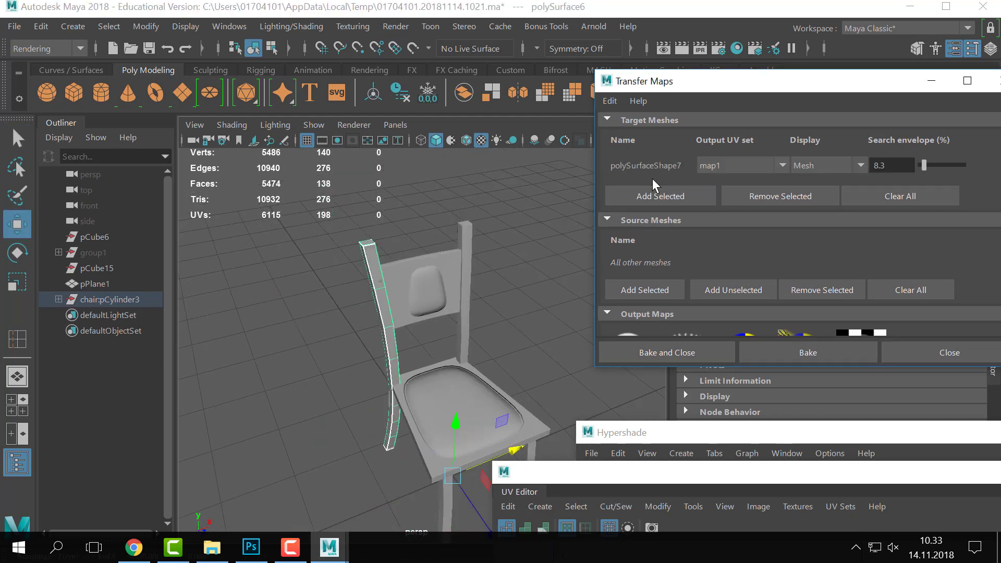
{"action": "left_click_drag", "start_coordinate": [926, 164], "coordinate": [806, 166]}
- Select the polySurface11 piece and add polySurfaceShape11 as the source mesh
{"action": "left_click", "coordinate": [386, 244]}
{"action": "left_click", "coordinate": [377, 244]}
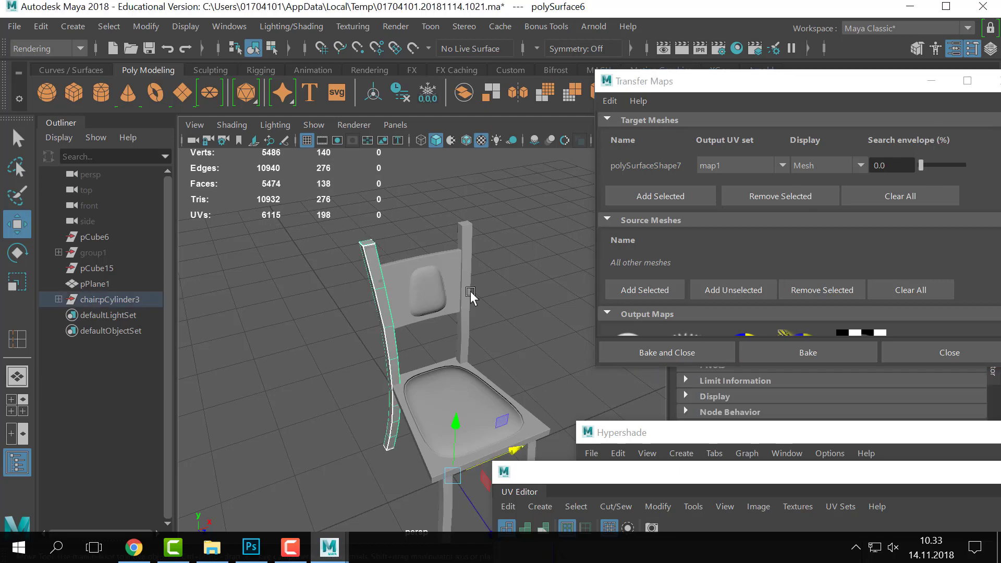
{"action": "key", "text": "f"}
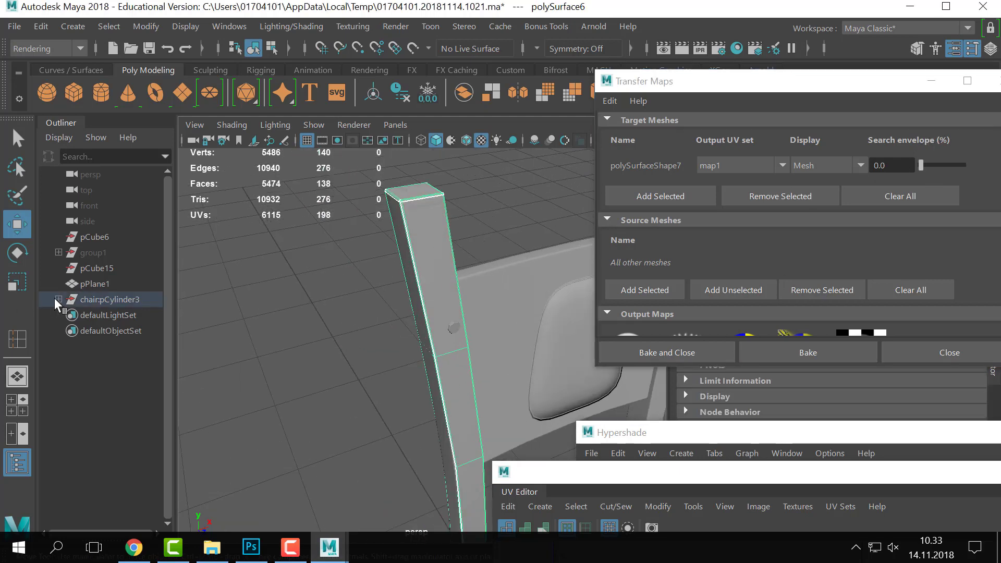
{"action": "left_click", "coordinate": [59, 299]}
{"action": "scroll", "coordinate": [289, 273], "scroll_direction": "down", "scroll_amount": 5}
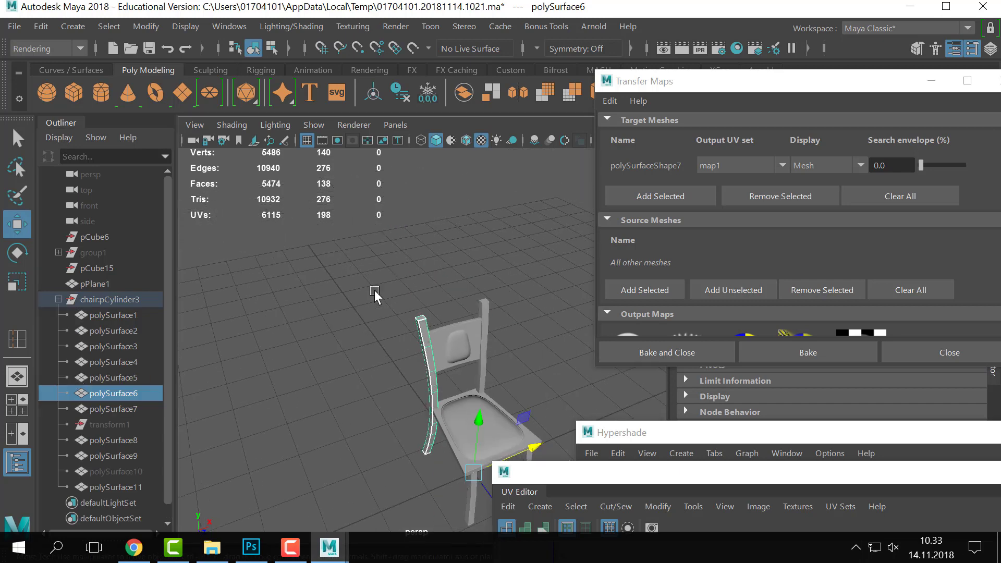
{"action": "left_click_drag", "start_coordinate": [374, 290], "coordinate": [412, 312], "text": "alt"}
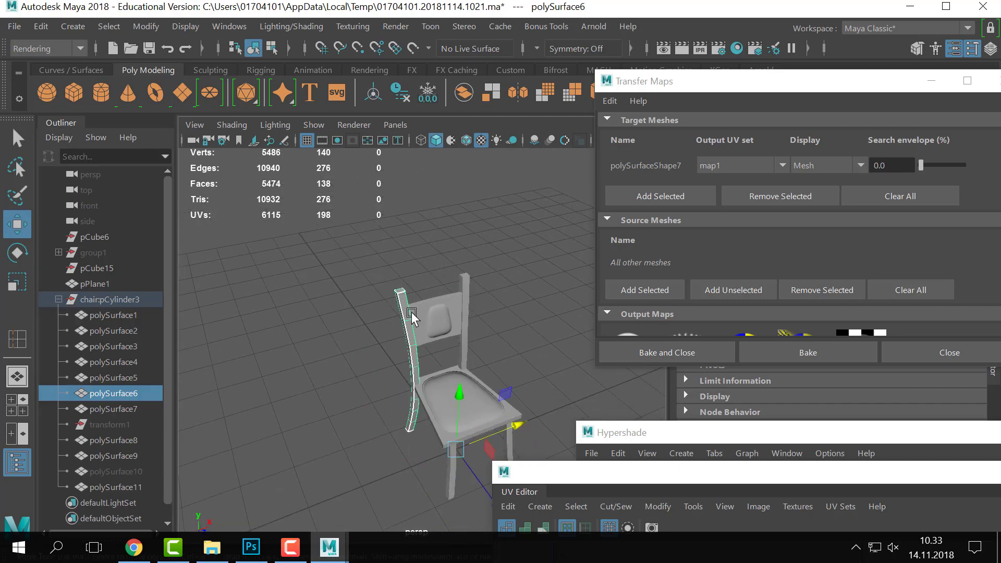
{"action": "left_click", "coordinate": [411, 312]}
{"action": "key", "text": "f"}
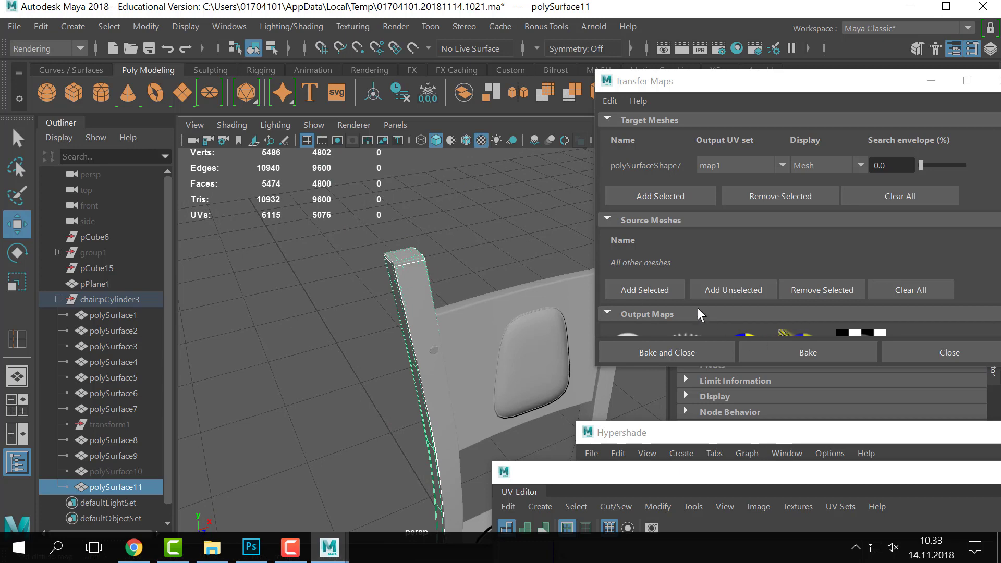
{"action": "left_click", "coordinate": [631, 291]}
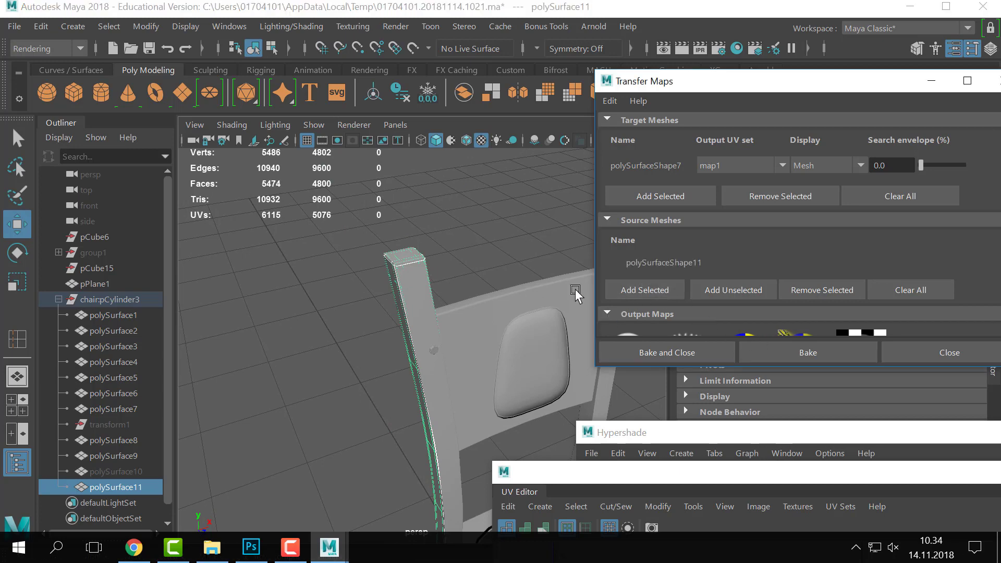
{"action": "left_click_drag", "start_coordinate": [730, 79], "coordinate": [661, 322]}
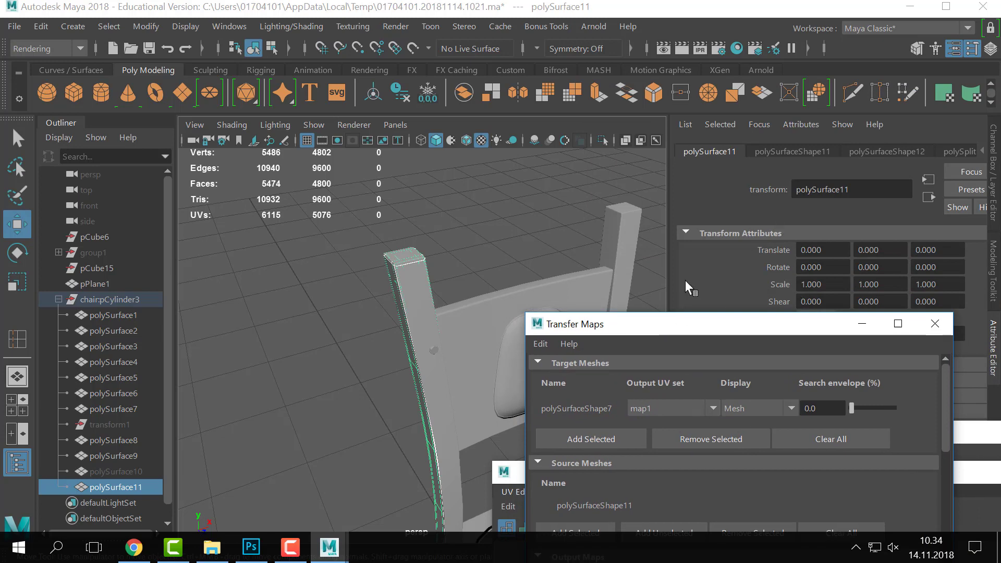
- Clear the selection and bring the Transfer Maps window back up to its Normal map output settings
{"action": "left_click", "coordinate": [471, 231]}
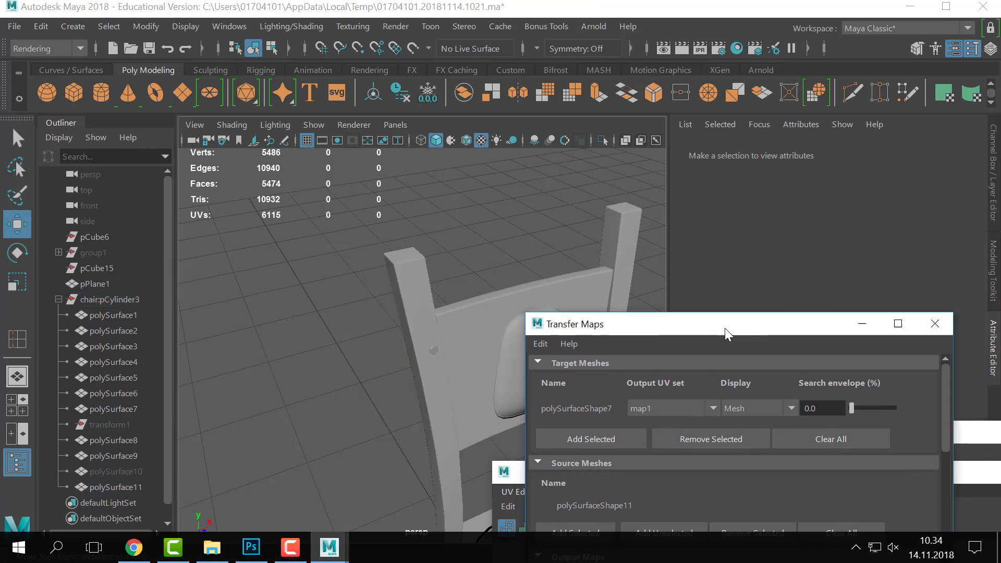
{"action": "left_click_drag", "start_coordinate": [725, 327], "coordinate": [737, 104]}
{"action": "scroll", "coordinate": [866, 284], "scroll_direction": "down", "scroll_amount": 3}
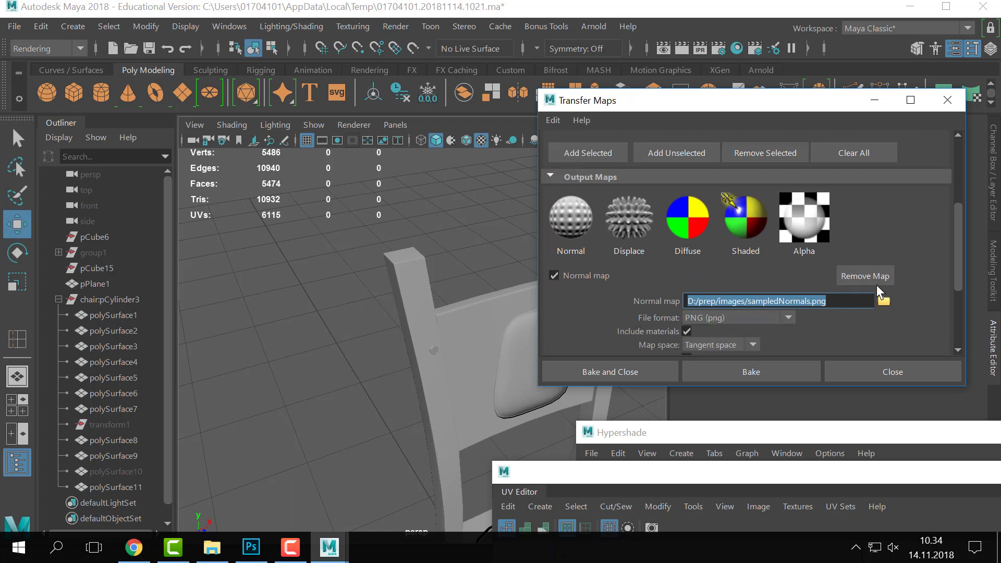
{"action": "scroll", "coordinate": [898, 302], "scroll_direction": "down", "scroll_amount": 3}
- Point the normal map output to leg_nrm.tif as a Tiff file in the images folder
{"action": "left_click", "coordinate": [883, 208]}
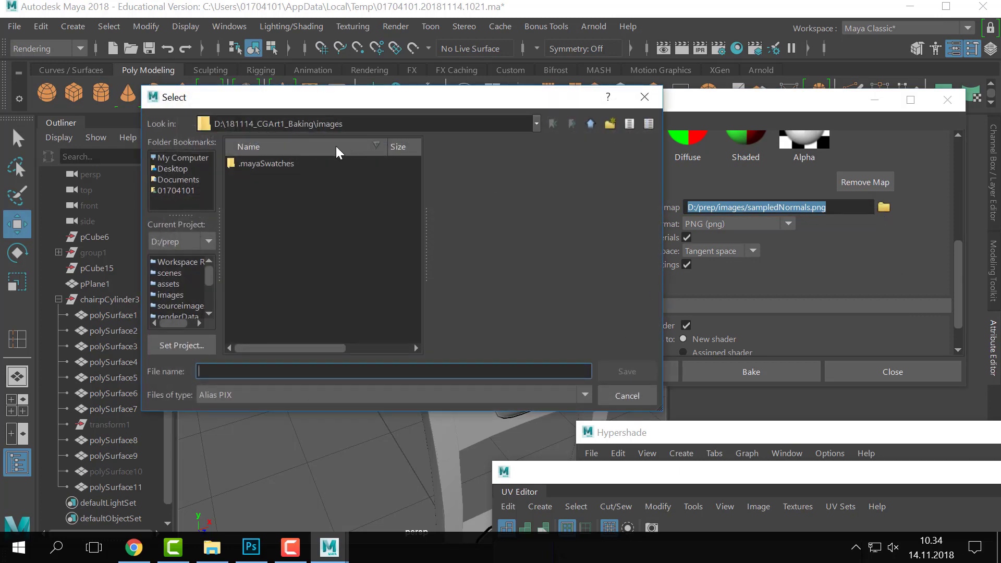
{"action": "left_click", "coordinate": [290, 396]}
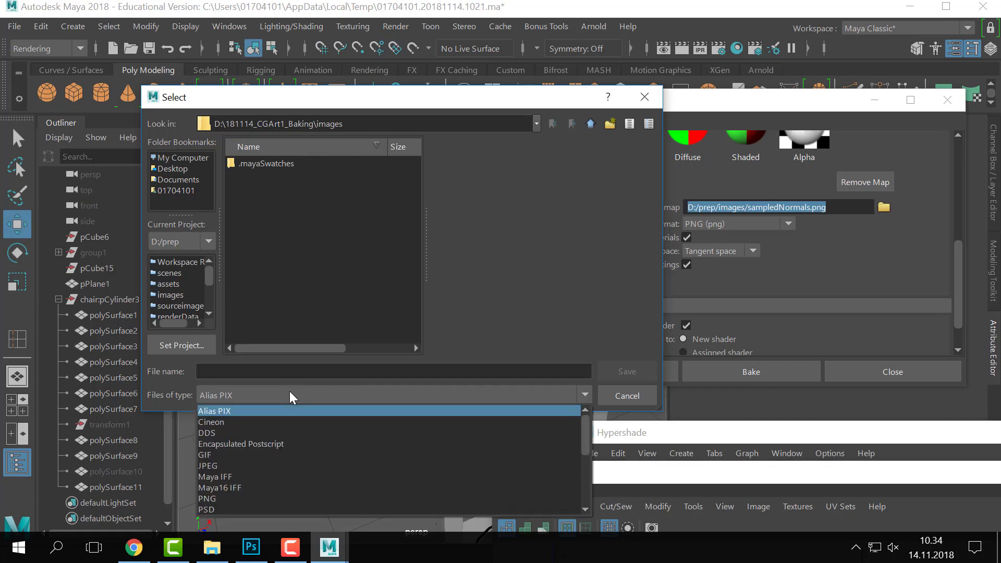
{"action": "scroll", "coordinate": [271, 428], "scroll_direction": "down", "scroll_amount": 3}
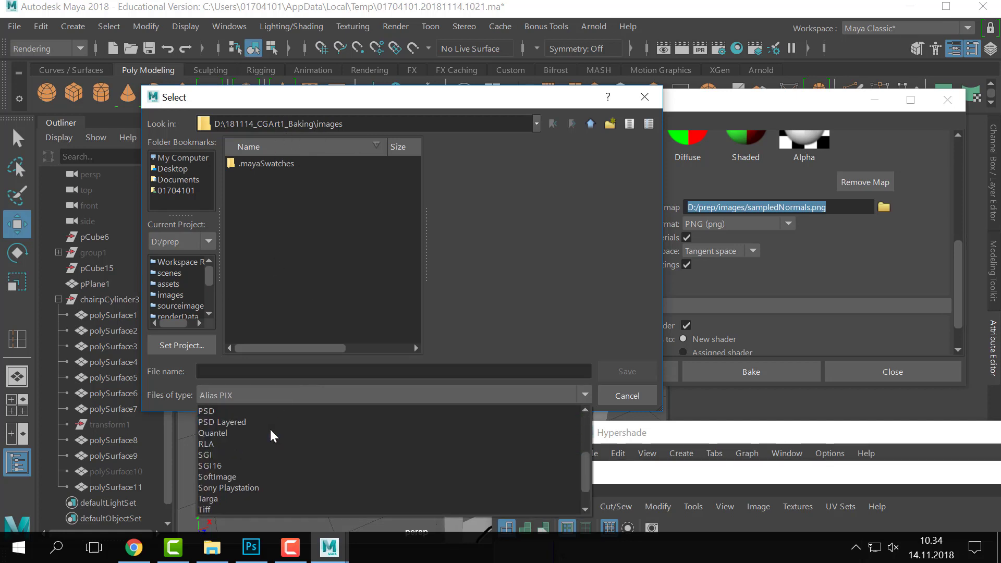
{"action": "scroll", "coordinate": [252, 452], "scroll_direction": "down", "scroll_amount": 1}
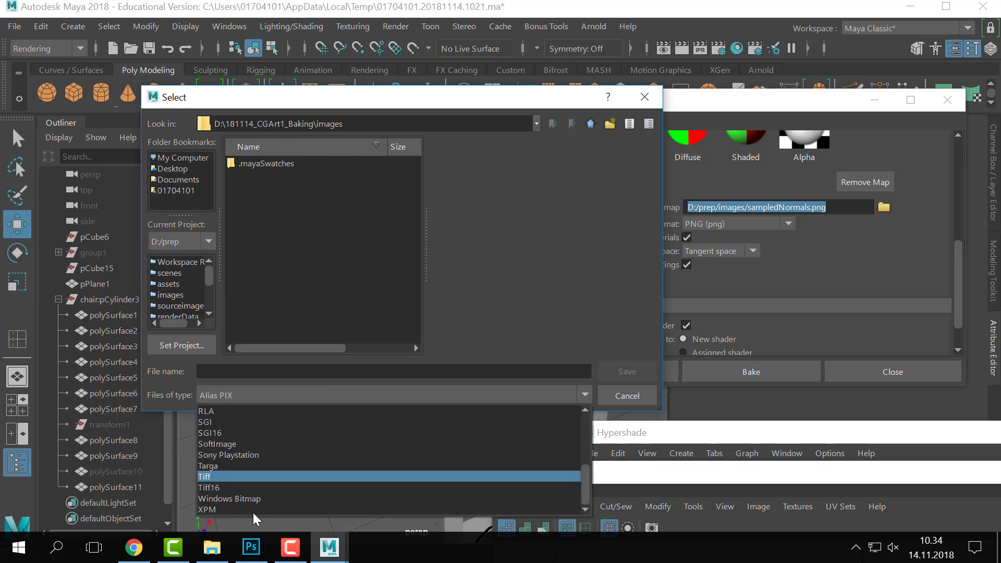
{"action": "left_click", "coordinate": [221, 476]}
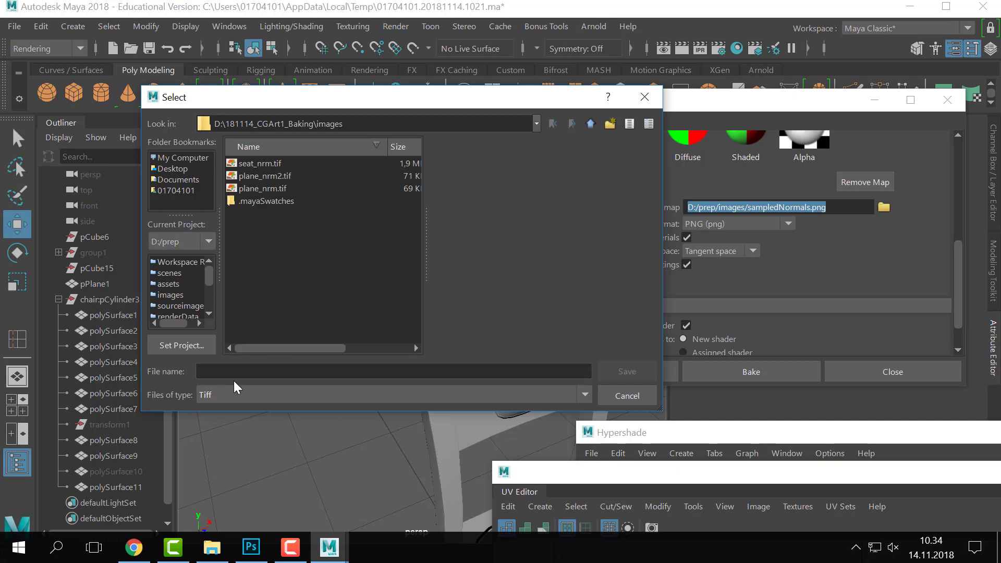
{"action": "left_click", "coordinate": [258, 163]}
{"action": "left_click_drag", "start_coordinate": [296, 98], "coordinate": [597, 122]}
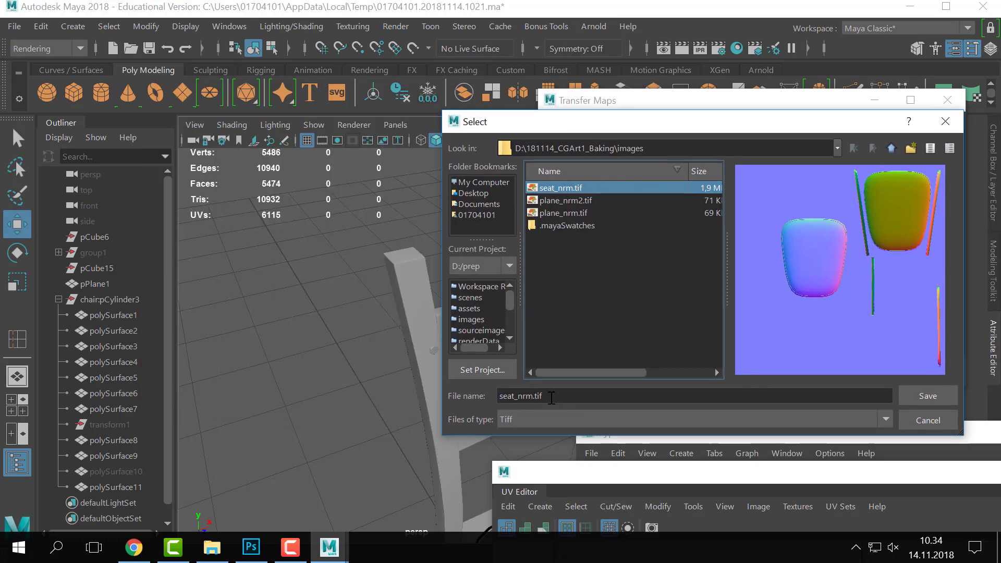
{"action": "left_click_drag", "start_coordinate": [516, 397], "coordinate": [458, 400]}
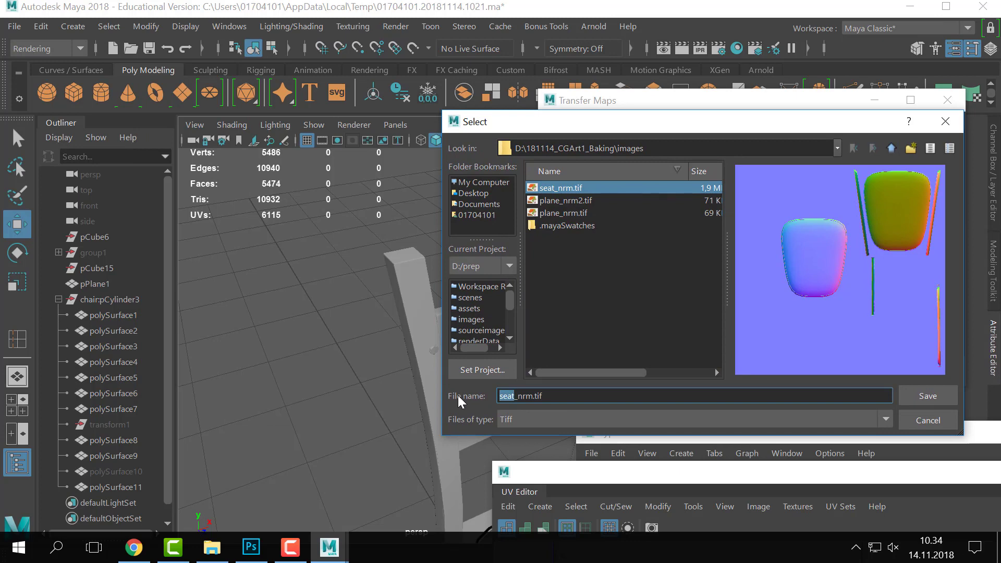
{"action": "type", "text": "leg"}
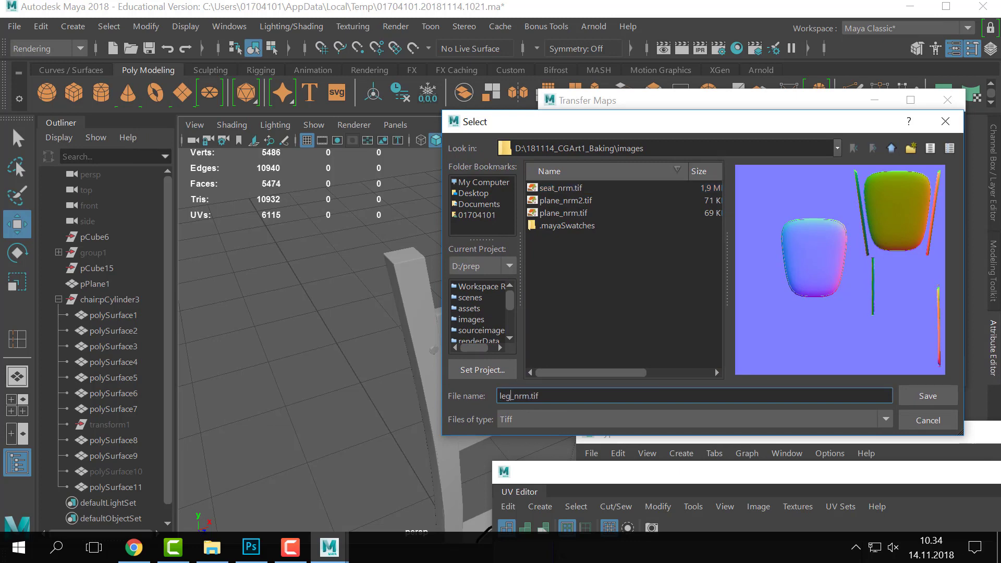
{"action": "left_click", "coordinate": [946, 402]}
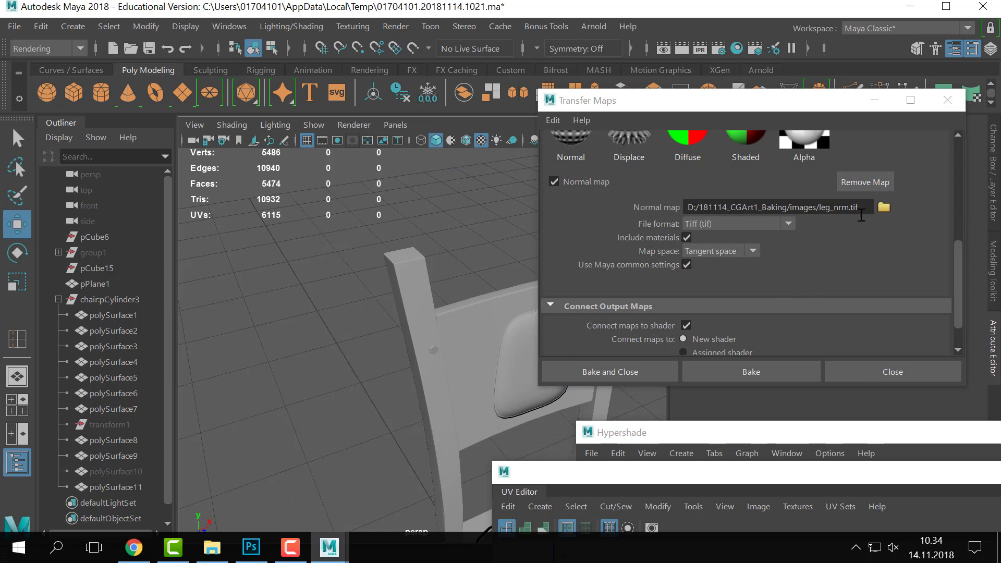
- Scroll through the Transfer Maps Normal map settings to check them
{"action": "scroll", "coordinate": [860, 277], "scroll_direction": "up", "scroll_amount": 1}
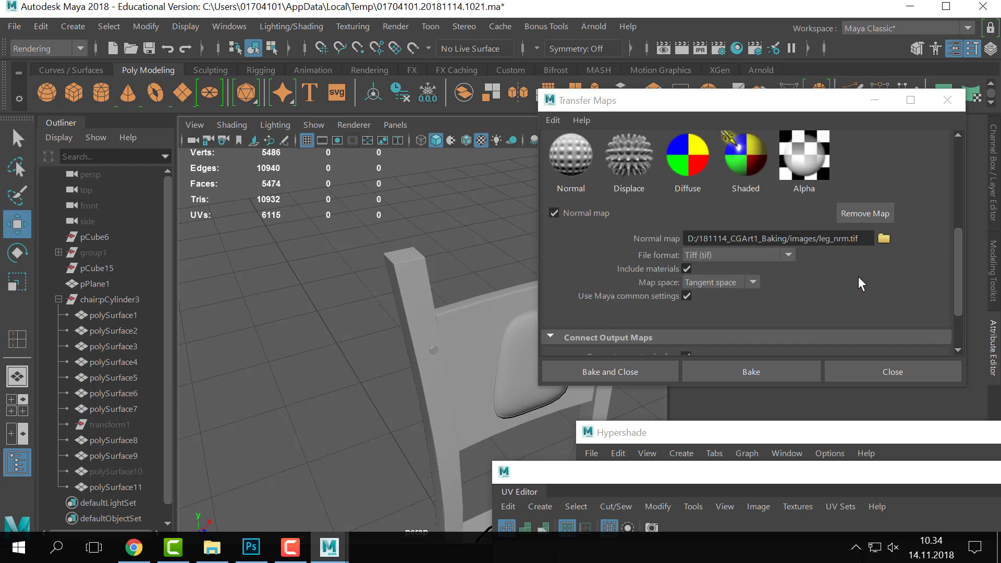
{"action": "scroll", "coordinate": [859, 278], "scroll_direction": "down", "scroll_amount": 1}
{"action": "scroll", "coordinate": [859, 279], "scroll_direction": "up", "scroll_amount": 8}
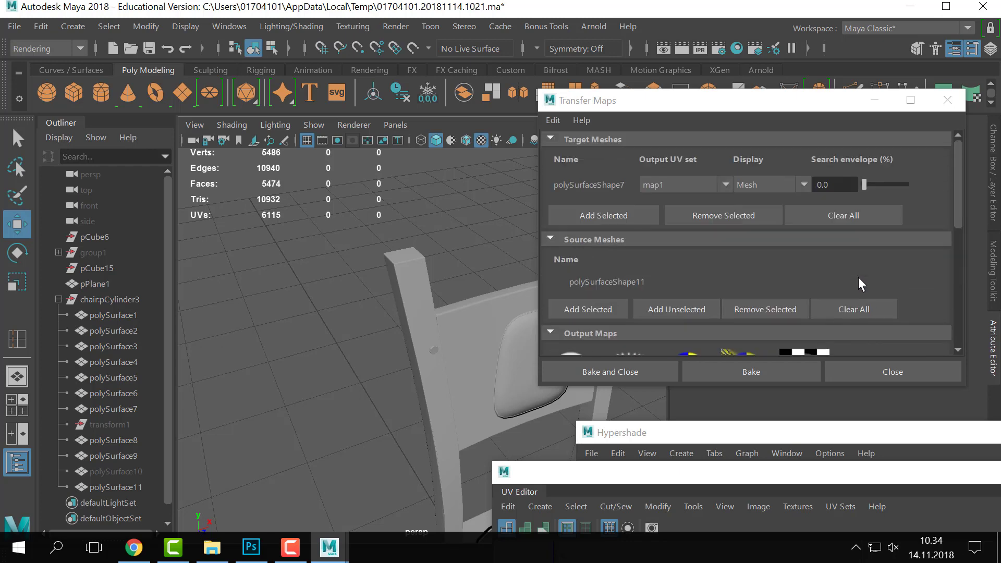
{"action": "scroll", "coordinate": [858, 277], "scroll_direction": "down", "scroll_amount": 10}
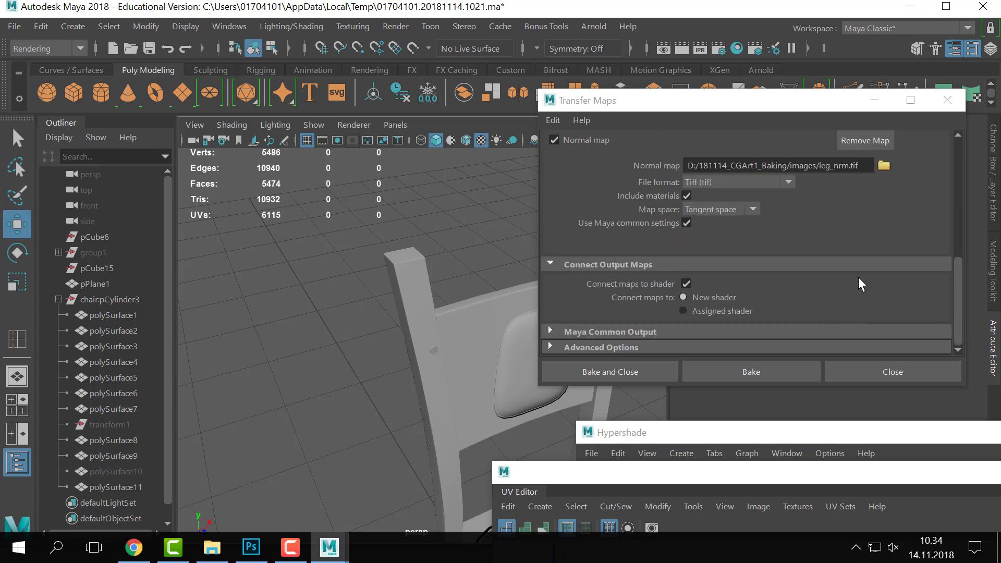
{"action": "scroll", "coordinate": [858, 277], "scroll_direction": "up", "scroll_amount": 1}
{"action": "scroll", "coordinate": [853, 310], "scroll_direction": "down", "scroll_amount": 1}
- Expand Maya Common Output to confirm the 2048 × 2048 map size
{"action": "left_click", "coordinate": [630, 332]}
{"action": "scroll", "coordinate": [834, 287], "scroll_direction": "down", "scroll_amount": 3}
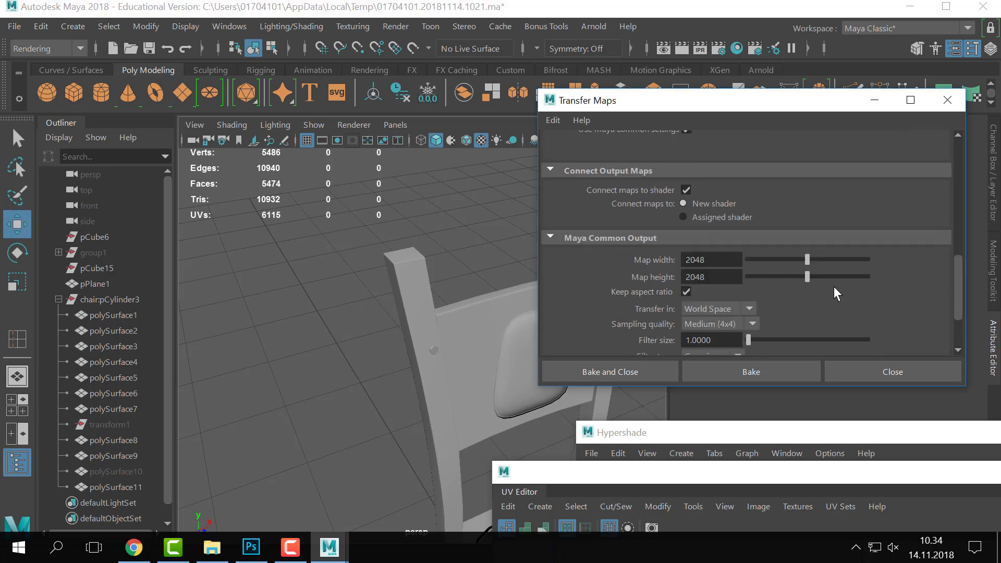
{"action": "scroll", "coordinate": [851, 319], "scroll_direction": "down", "scroll_amount": 5}
{"action": "scroll", "coordinate": [855, 324], "scroll_direction": "up", "scroll_amount": 5}
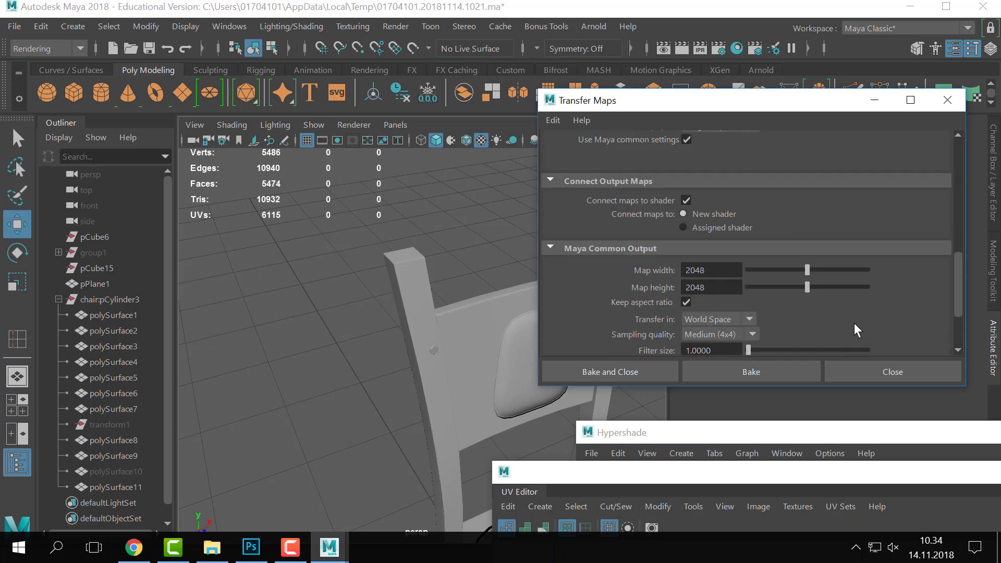
{"action": "scroll", "coordinate": [854, 327], "scroll_direction": "up", "scroll_amount": 8}
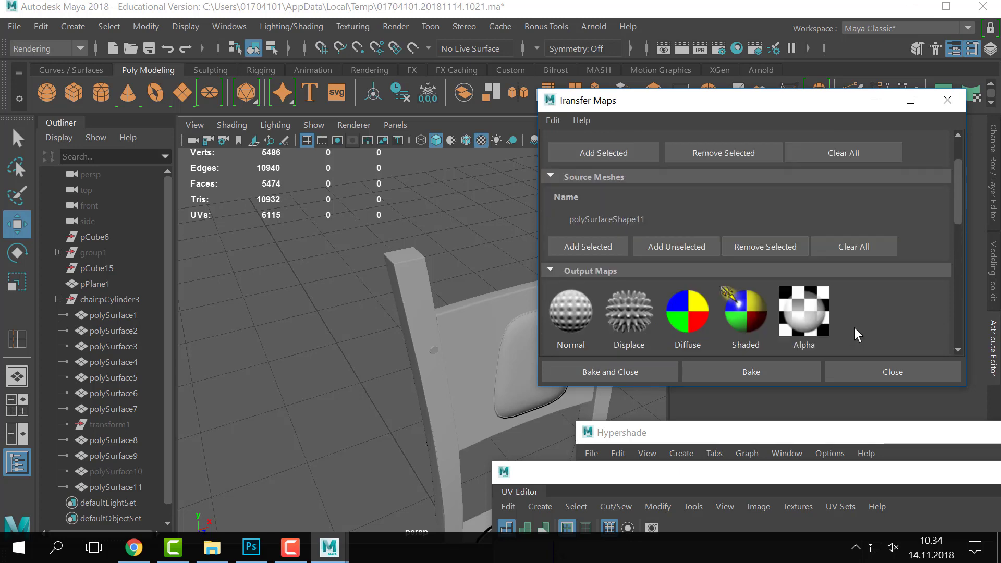
{"action": "scroll", "coordinate": [855, 327], "scroll_direction": "up", "scroll_amount": 2}
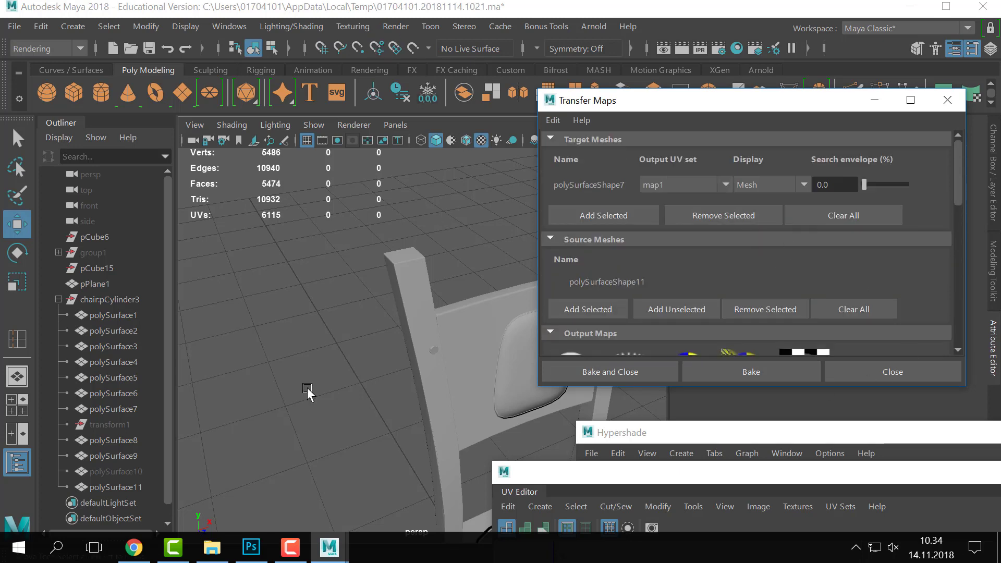
{"action": "left_click_drag", "start_coordinate": [657, 14], "coordinate": [654, 0]}
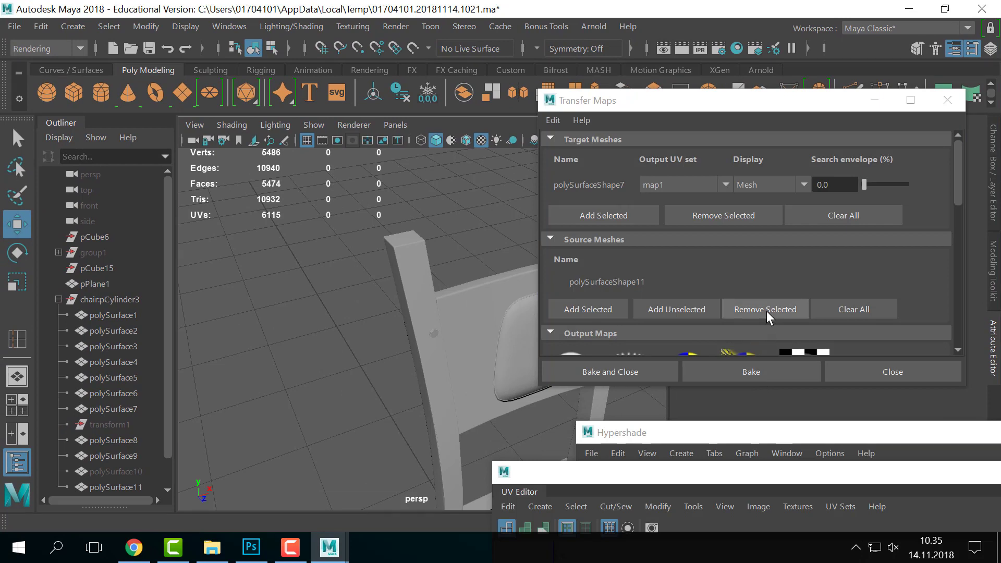
{"action": "scroll", "coordinate": [835, 289], "scroll_direction": "down", "scroll_amount": 10}
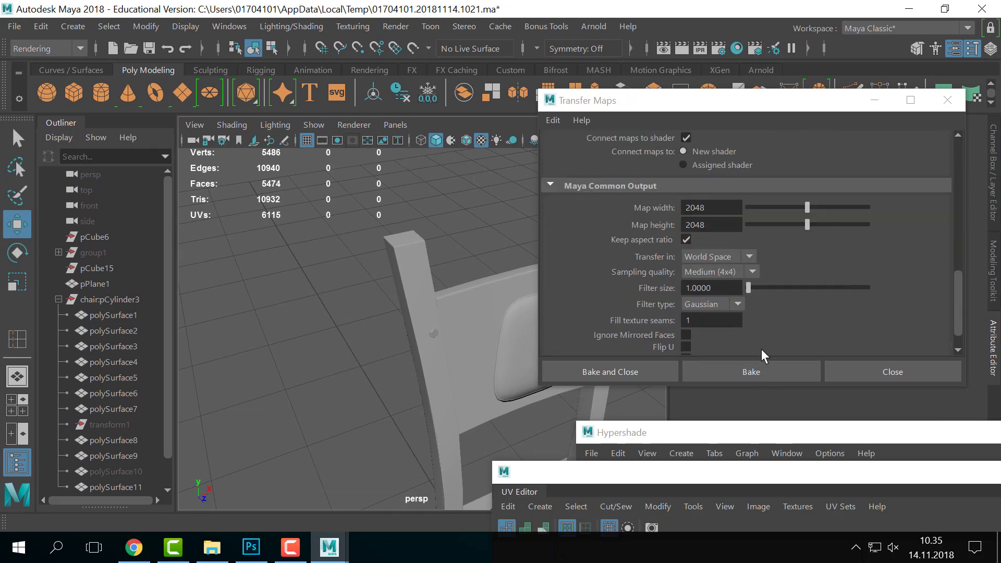
- Bake the leg normal map, then move the Transfer Maps window aside and orbit the chair
{"action": "left_click", "coordinate": [759, 371]}
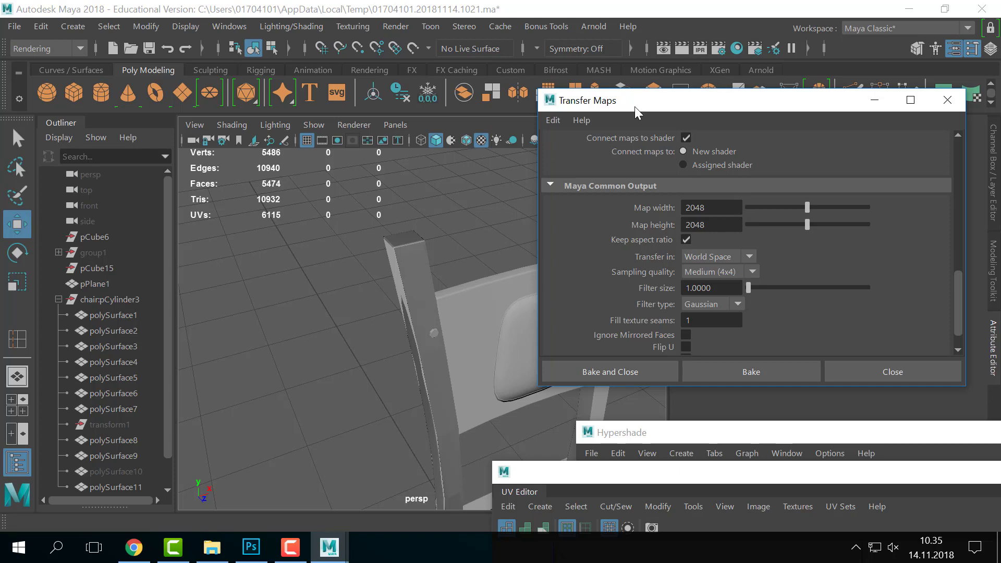
{"action": "left_click_drag", "start_coordinate": [647, 108], "coordinate": [730, 209]}
{"action": "scroll", "coordinate": [462, 295], "scroll_direction": "down", "scroll_amount": 3}
{"action": "middle_click_drag", "start_coordinate": [463, 295], "coordinate": [427, 228], "text": "alt"}
{"action": "left_click_drag", "start_coordinate": [427, 227], "coordinate": [461, 230], "text": "alt"}
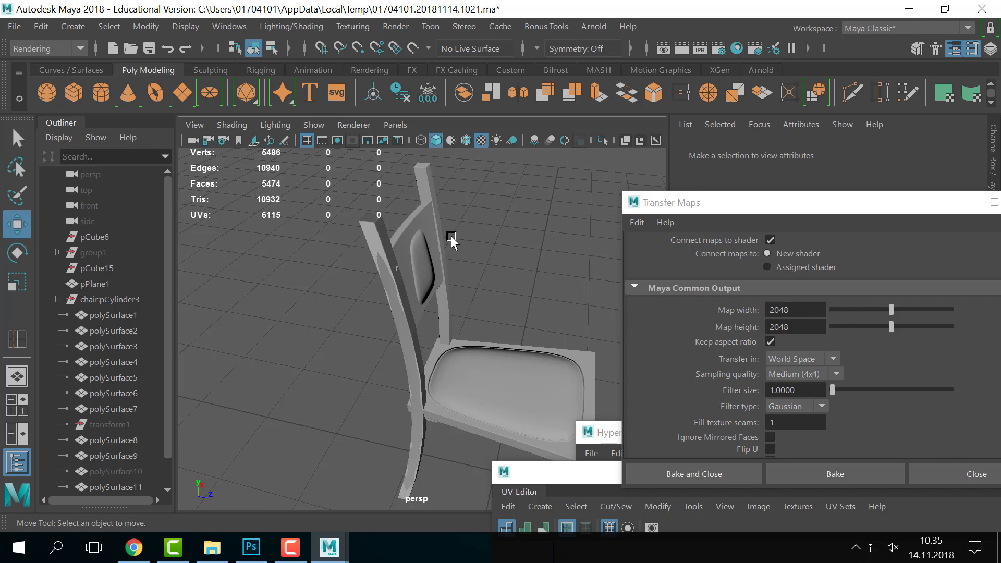
- Hide the high-poly leg polySurface11 and select the low-poly leg polySurface6
{"action": "key", "text": "alt+Tab"}
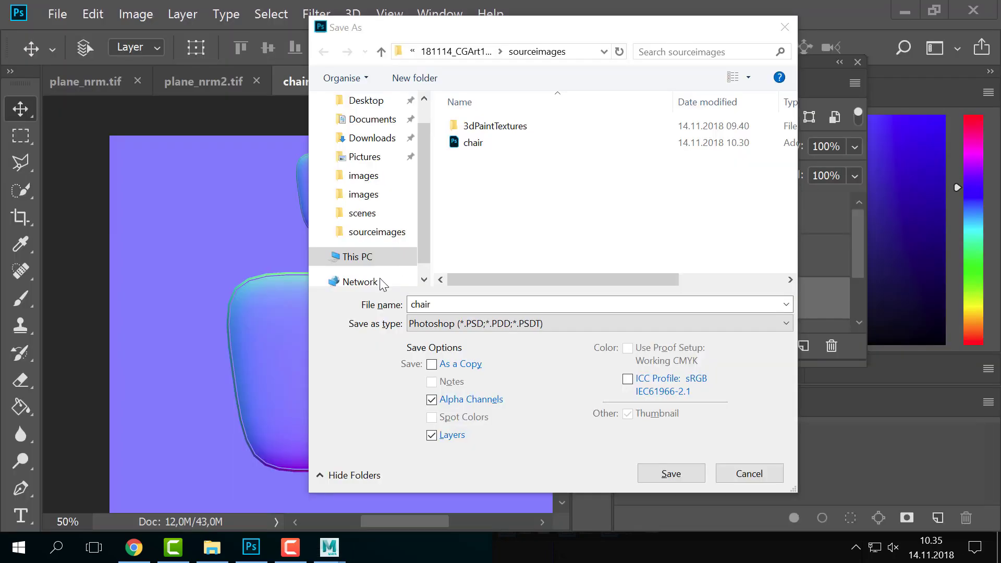
{"action": "key", "text": "alt+Tab"}
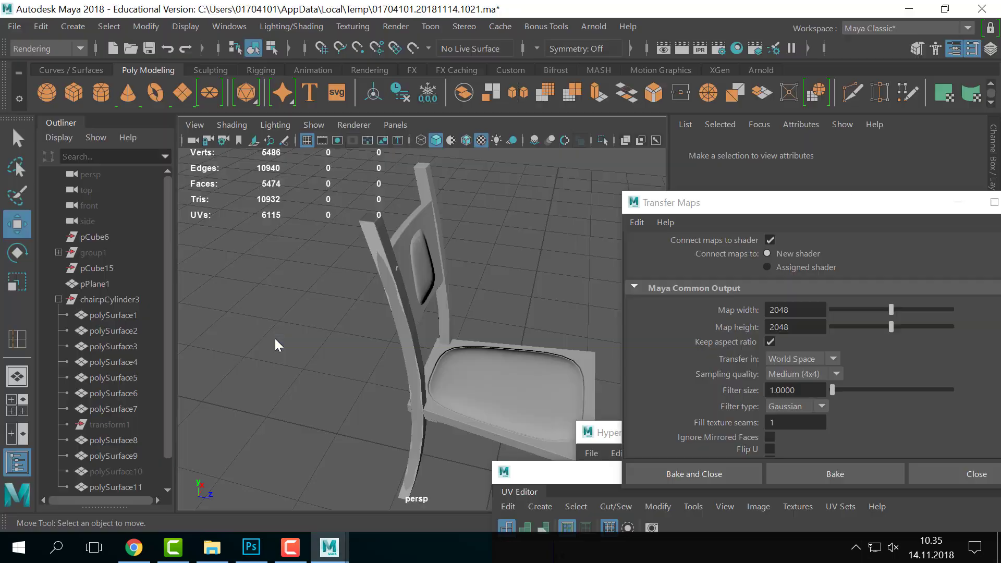
{"action": "left_click_drag", "start_coordinate": [694, 206], "coordinate": [799, 357]}
{"action": "left_click", "coordinate": [393, 254]}
{"action": "left_click_drag", "start_coordinate": [393, 254], "coordinate": [438, 284], "text": "alt"}
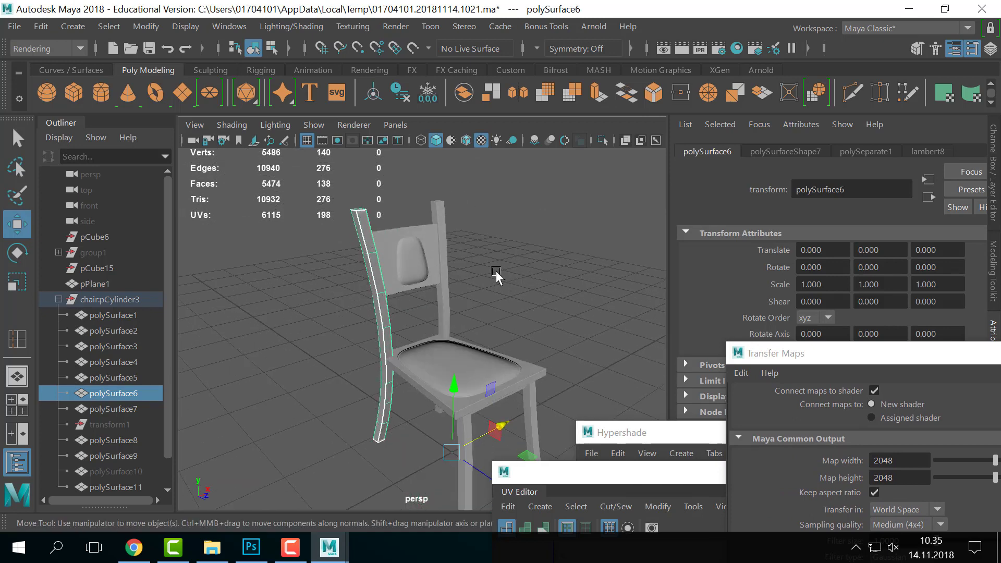
{"action": "left_click_drag", "start_coordinate": [496, 270], "coordinate": [336, 208], "text": "alt"}
{"action": "left_click", "coordinate": [359, 233]}
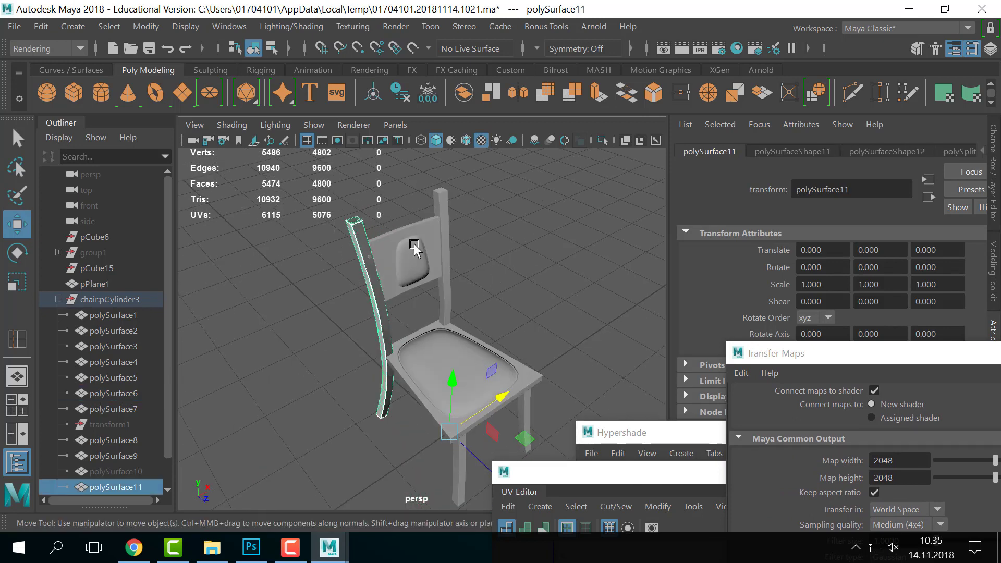
{"action": "key", "text": "ctrl+h"}
{"action": "left_click", "coordinate": [354, 231]}
- Set the colour space of the leg material's bump-map file texture to Raw
{"action": "scroll", "coordinate": [577, 289], "scroll_direction": "up", "scroll_amount": 5}
{"action": "middle_click_drag", "start_coordinate": [417, 229], "coordinate": [412, 286], "text": "alt"}
{"action": "scroll", "coordinate": [456, 268], "scroll_direction": "down", "scroll_amount": 2}
{"action": "right_click", "coordinate": [378, 218]}
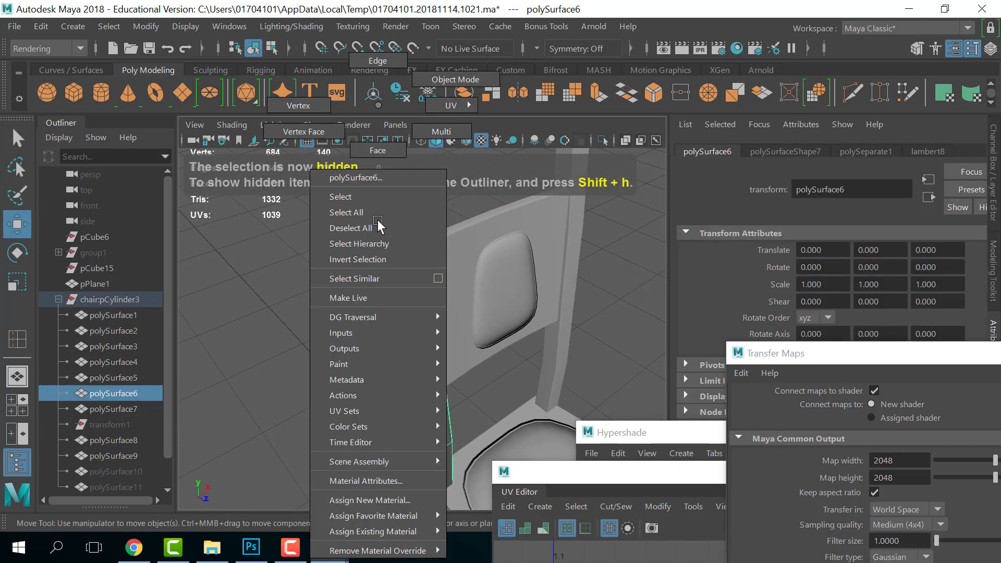
{"action": "left_click", "coordinate": [368, 480]}
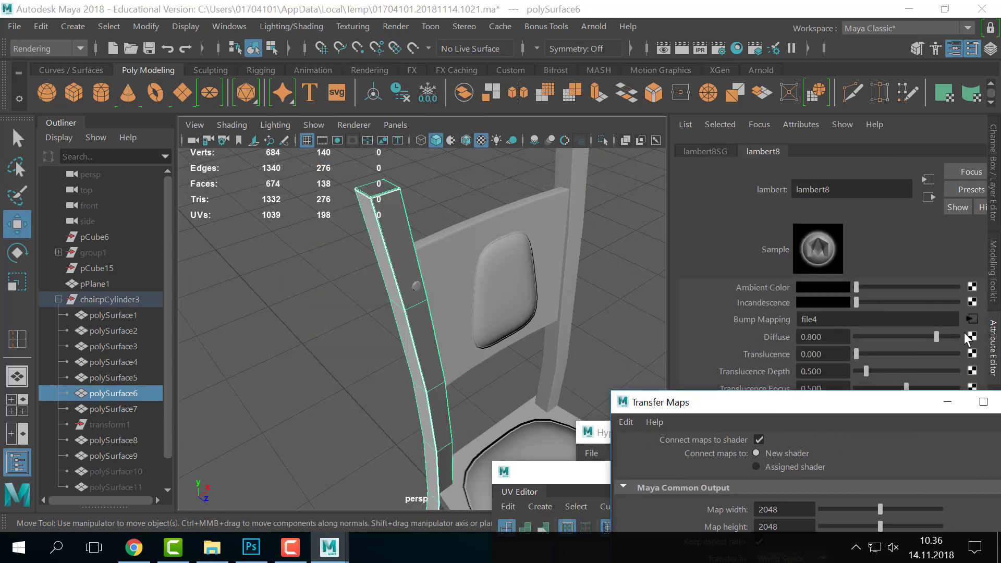
{"action": "left_click", "coordinate": [973, 319]}
{"action": "left_click", "coordinate": [844, 315]}
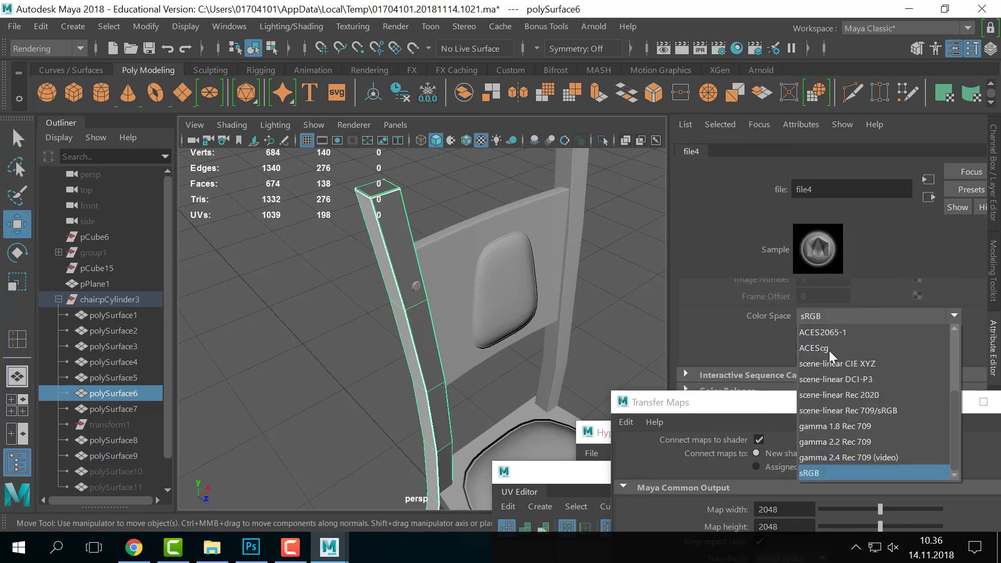
{"action": "scroll", "coordinate": [830, 456], "scroll_direction": "up", "scroll_amount": 2}
{"action": "left_click", "coordinate": [829, 433]}
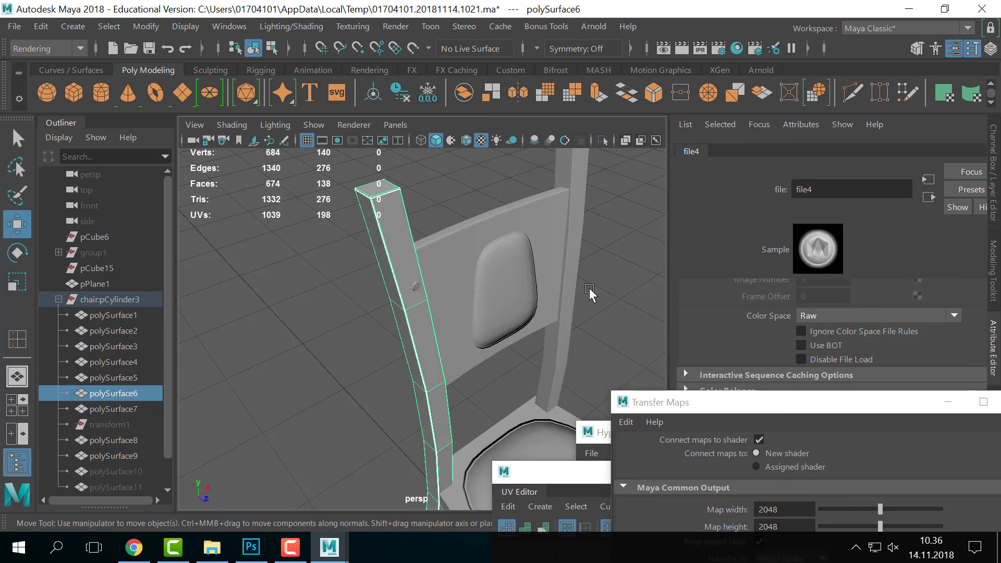
- Reopen the leg's material attributes, then switch the viewport to textured display with 6
{"action": "left_click", "coordinate": [629, 295]}
{"action": "left_click", "coordinate": [444, 260]}
{"action": "middle_click_drag", "start_coordinate": [485, 286], "coordinate": [518, 368], "text": "alt"}
{"action": "left_click", "coordinate": [502, 270]}
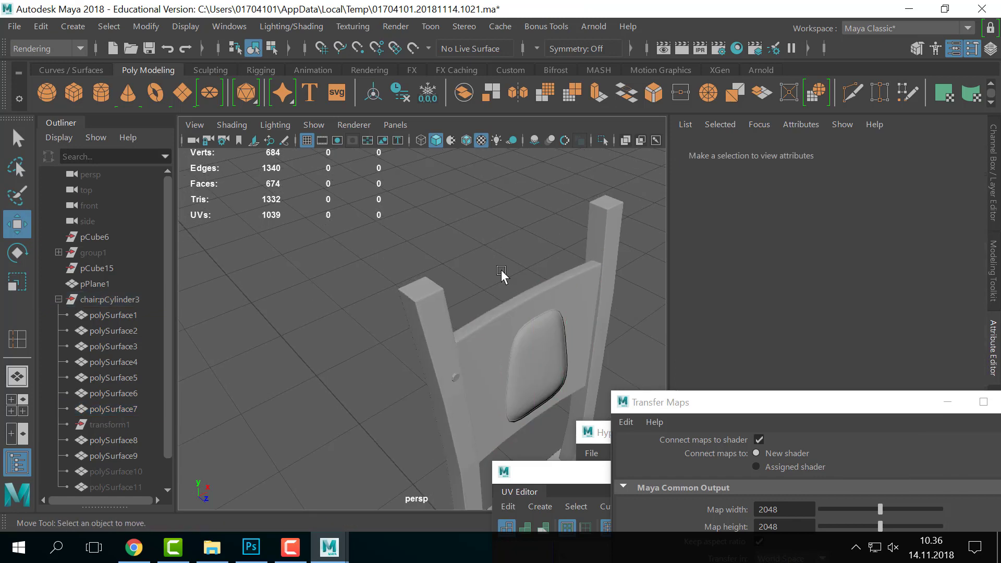
{"action": "left_click_drag", "start_coordinate": [502, 270], "coordinate": [476, 286], "text": "alt"}
{"action": "left_click", "coordinate": [481, 285]}
{"action": "right_click", "coordinate": [387, 237]}
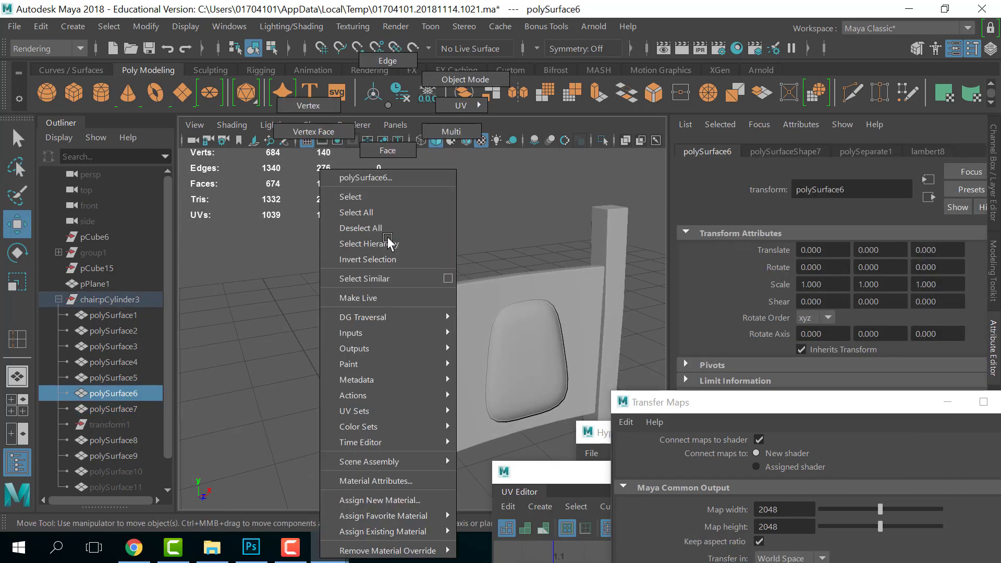
{"action": "left_click", "coordinate": [376, 481]}
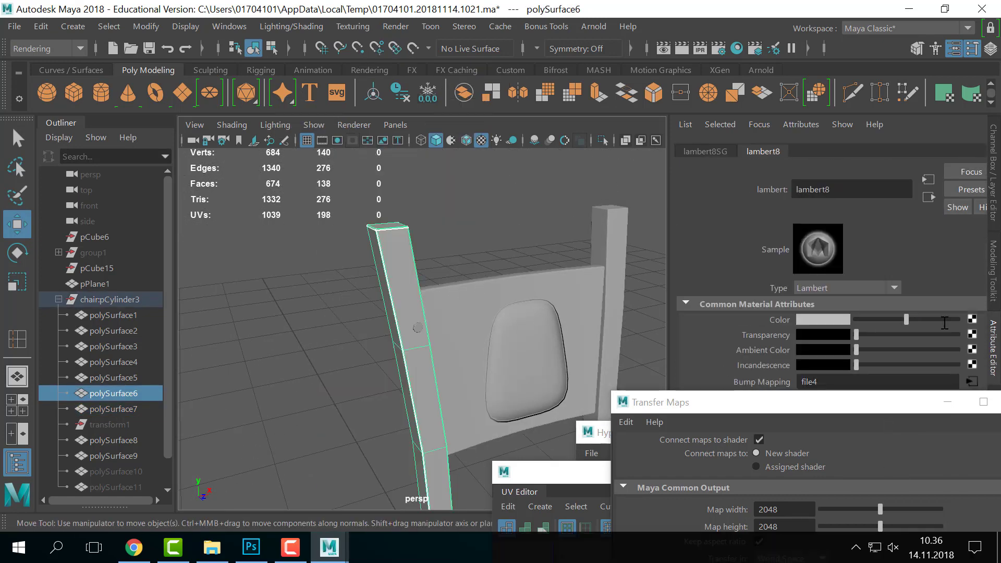
{"action": "left_click_drag", "start_coordinate": [599, 264], "coordinate": [496, 208], "text": "alt"}
{"action": "left_click", "coordinate": [496, 208]}
{"action": "key", "text": "6"}
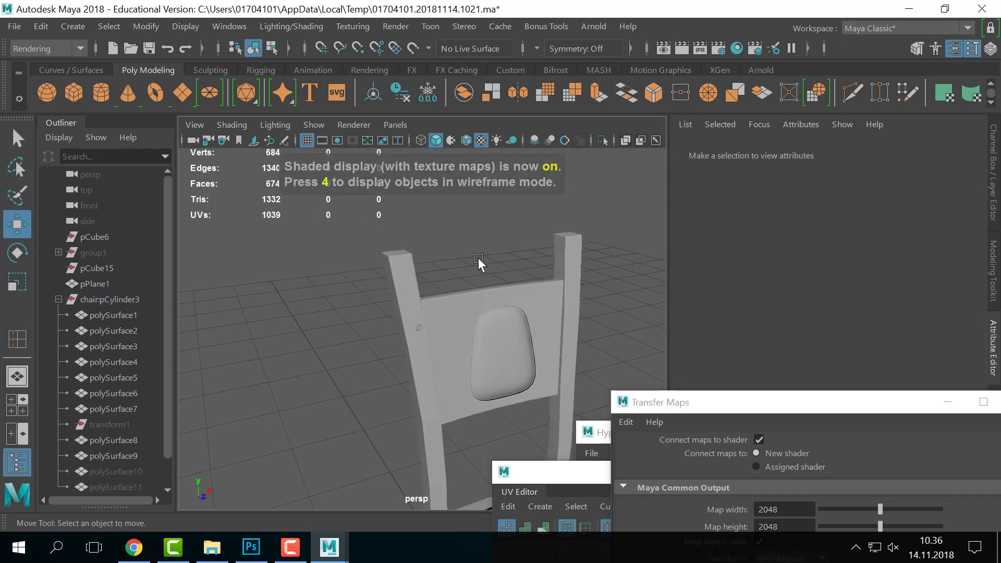
- Check the back post's bump-map texture and locate leg_nrm in the images folder
{"action": "left_click_drag", "start_coordinate": [478, 262], "coordinate": [370, 208], "text": "alt"}
{"action": "left_click", "coordinate": [369, 208]}
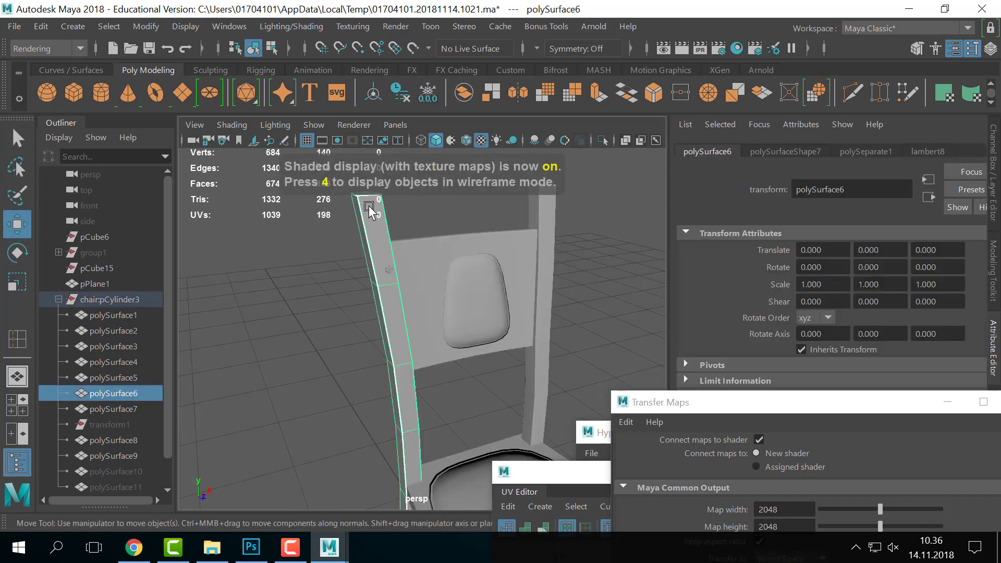
{"action": "right_click", "coordinate": [369, 208]}
{"action": "left_click", "coordinate": [377, 481]}
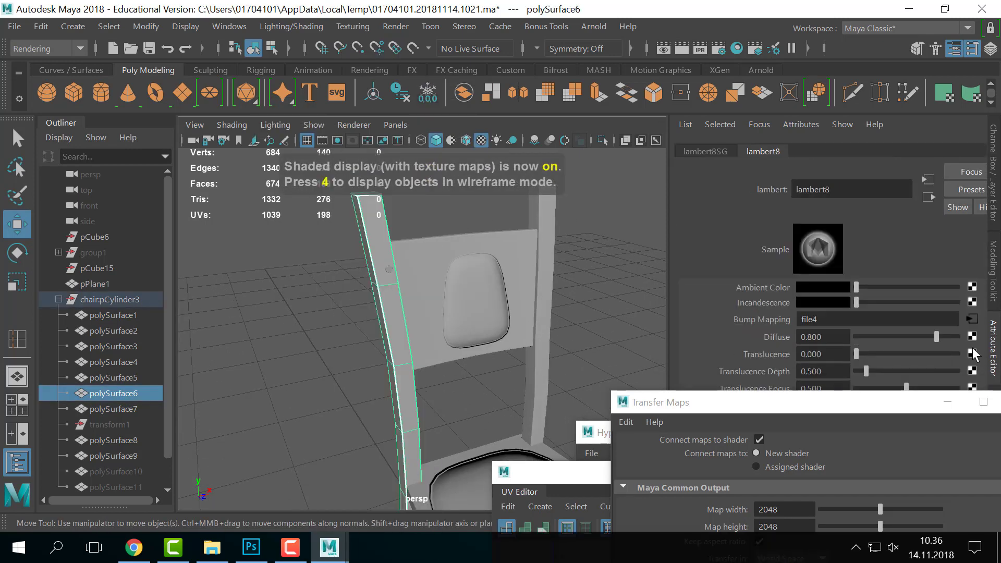
{"action": "left_click", "coordinate": [975, 317]}
{"action": "scroll", "coordinate": [914, 320], "scroll_direction": "up", "scroll_amount": 2}
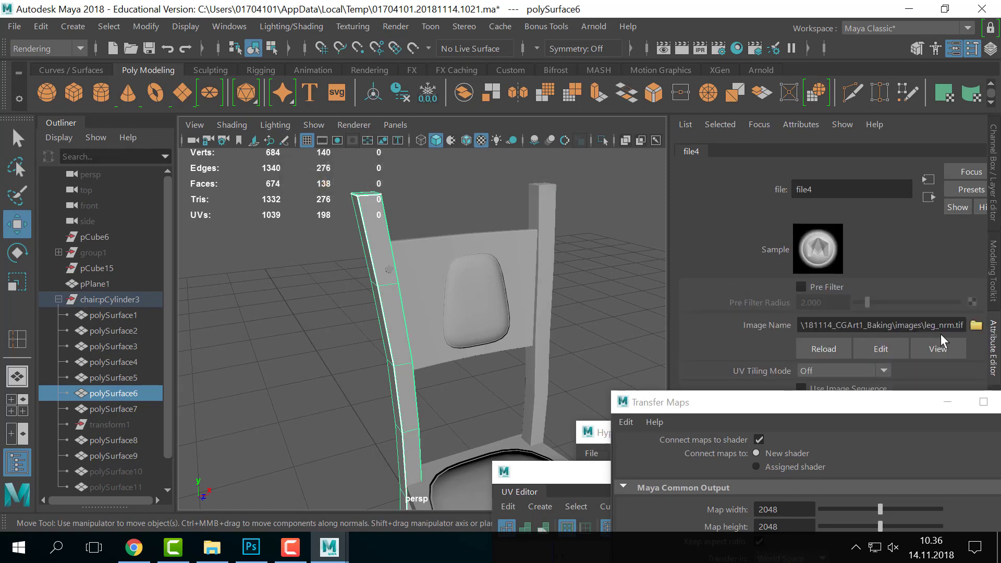
{"action": "key", "text": "alt+Tab"}
{"action": "key", "text": "alt+Tab"}
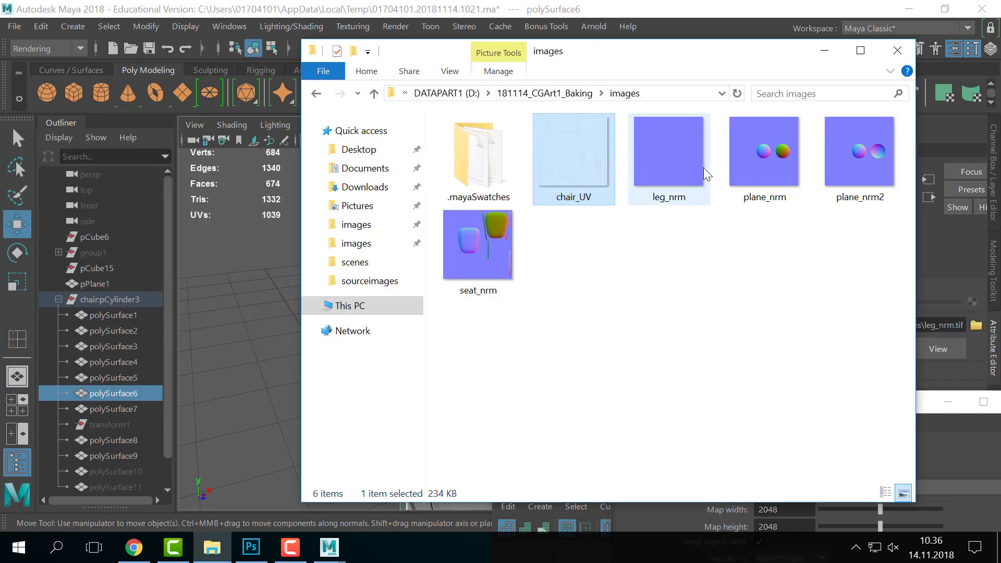
{"action": "left_click", "coordinate": [704, 174]}
{"action": "left_click_drag", "start_coordinate": [592, 62], "coordinate": [885, 287]}
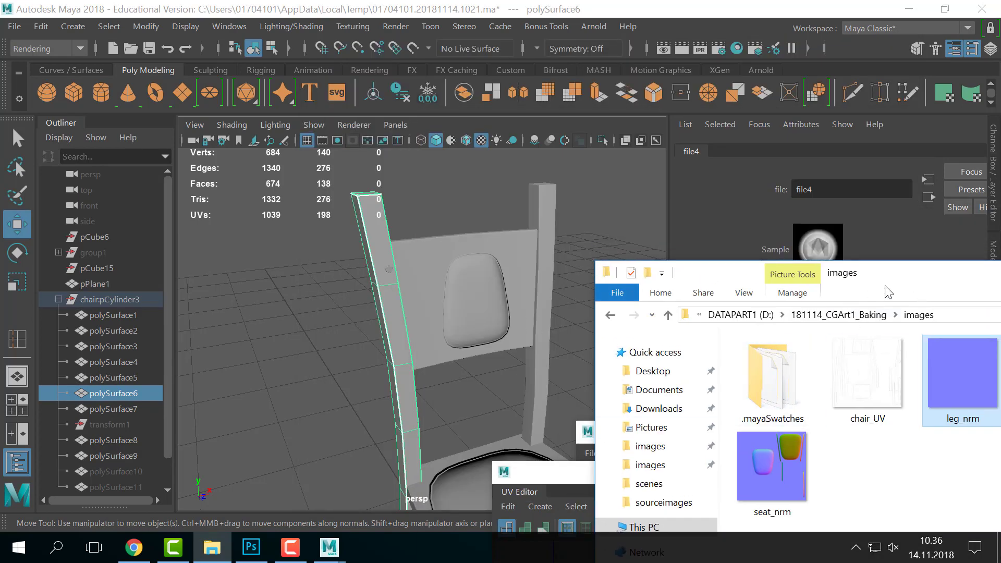
{"action": "left_click", "coordinate": [577, 201]}
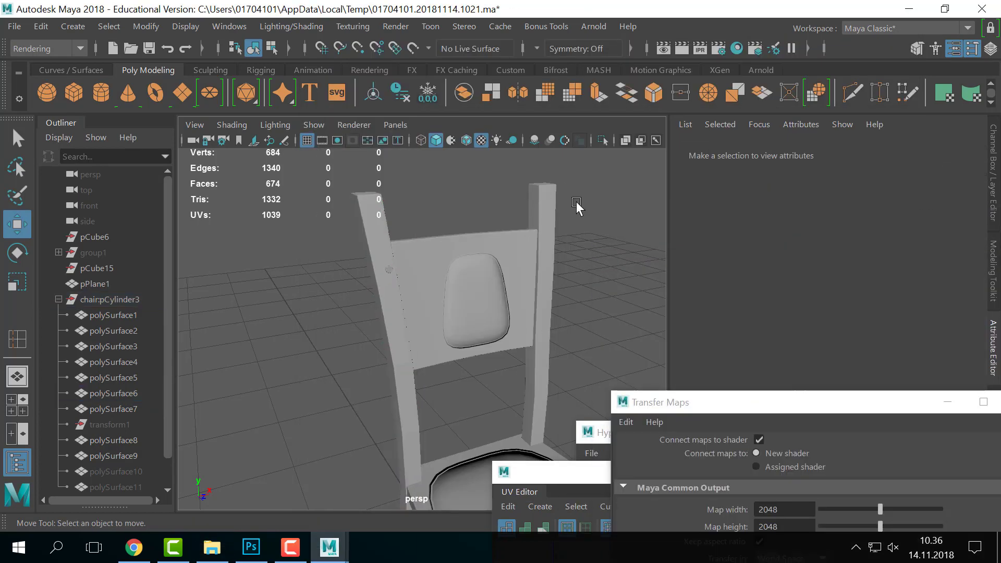
- Frame the whole chair and try selecting parts such as polySurface9
{"action": "left_click", "coordinate": [373, 229]}
{"action": "scroll", "coordinate": [509, 247], "scroll_direction": "down", "scroll_amount": 2}
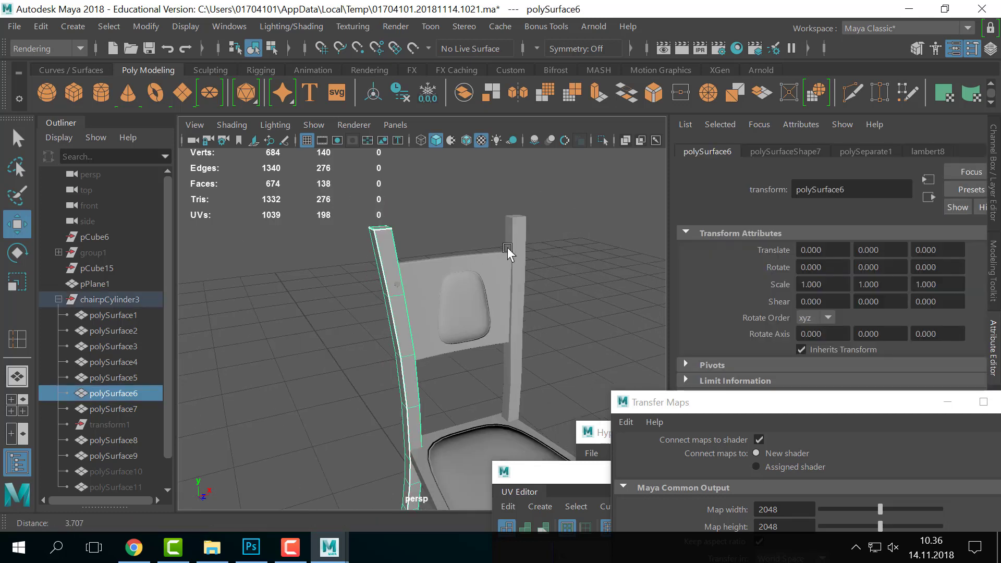
{"action": "middle_click_drag", "start_coordinate": [508, 248], "coordinate": [482, 210], "text": "alt"}
{"action": "scroll", "coordinate": [436, 262], "scroll_direction": "down", "scroll_amount": 4}
{"action": "middle_click_drag", "start_coordinate": [436, 262], "coordinate": [449, 237], "text": "alt"}
{"action": "scroll", "coordinate": [497, 282], "scroll_direction": "down", "scroll_amount": 3}
{"action": "scroll", "coordinate": [109, 398], "scroll_direction": "down", "scroll_amount": 1}
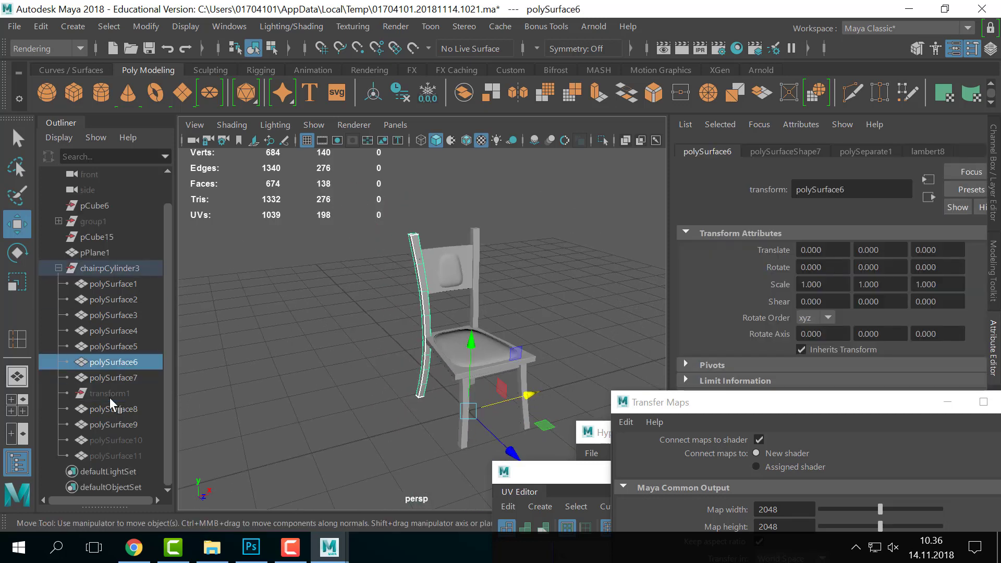
{"action": "left_click", "coordinate": [124, 419]}
{"action": "left_click", "coordinate": [258, 371]}
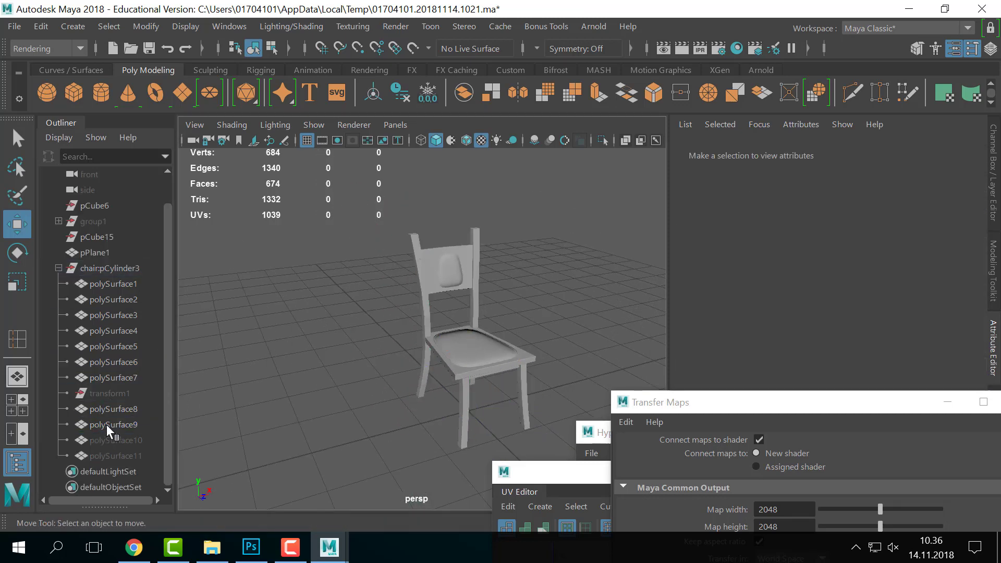
{"action": "left_click", "coordinate": [106, 425]}
{"action": "left_click", "coordinate": [361, 373]}
{"action": "left_click_drag", "start_coordinate": [345, 196], "coordinate": [583, 334]}
{"action": "left_click", "coordinate": [562, 295]}
- Select polySurface11 and polySurface10 in the Outliner and unhide them
{"action": "left_click", "coordinate": [97, 460]}
{"action": "left_click", "coordinate": [114, 440], "text": "shift"}
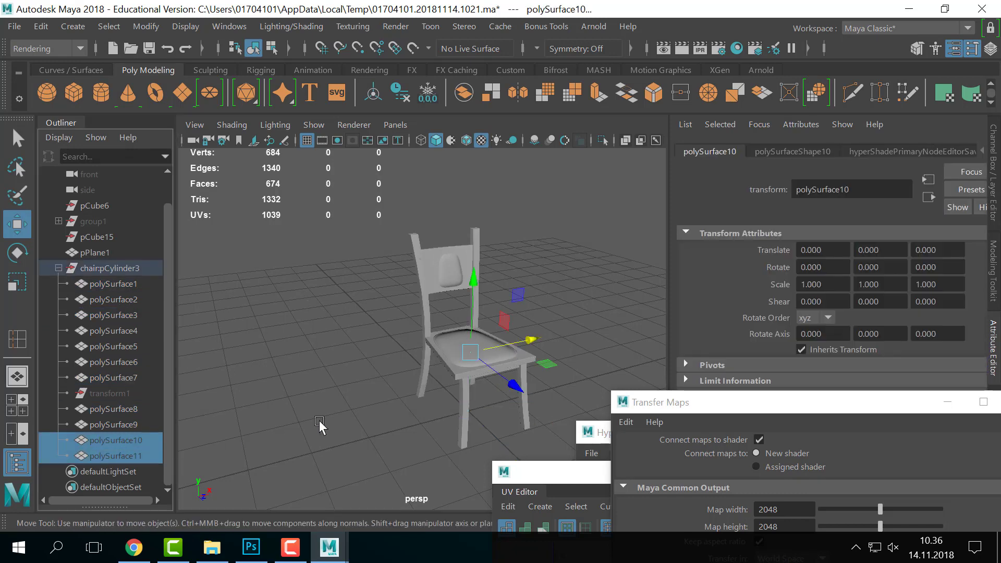
{"action": "key", "text": "shift+h"}
{"action": "left_click", "coordinate": [563, 306]}
- Unparent polySurface10 and polySurface11 out of the chair:pCylinder3 group
{"action": "left_click", "coordinate": [120, 456]}
{"action": "left_click", "coordinate": [121, 441], "text": "shift"}
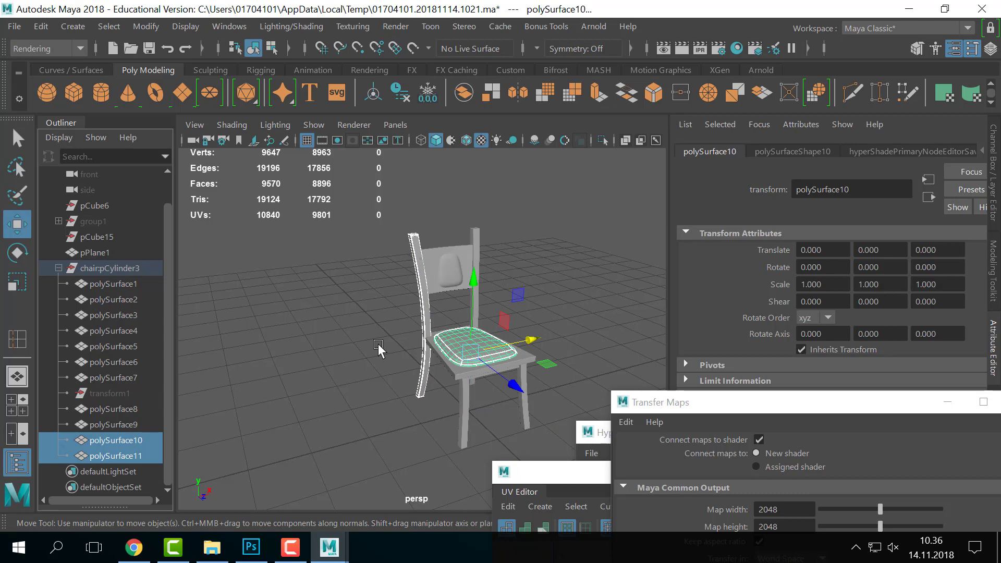
{"action": "key", "text": "shift+p"}
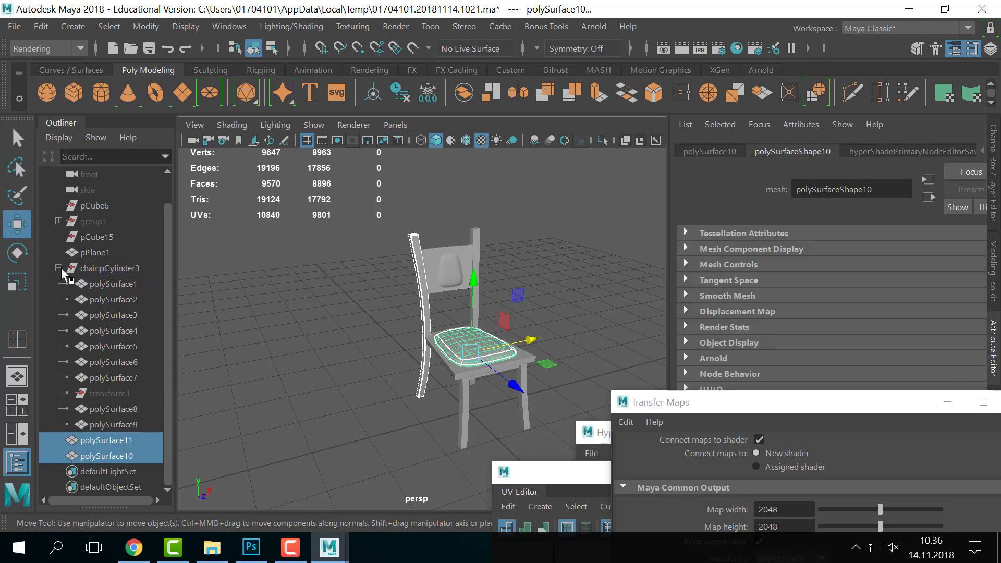
{"action": "left_click", "coordinate": [60, 268]}
{"action": "left_click", "coordinate": [256, 329]}
- Reselect both pieces to view their channel values, then orbit close to the chair back
{"action": "left_click", "coordinate": [128, 318]}
{"action": "left_click", "coordinate": [120, 324], "text": "shift"}
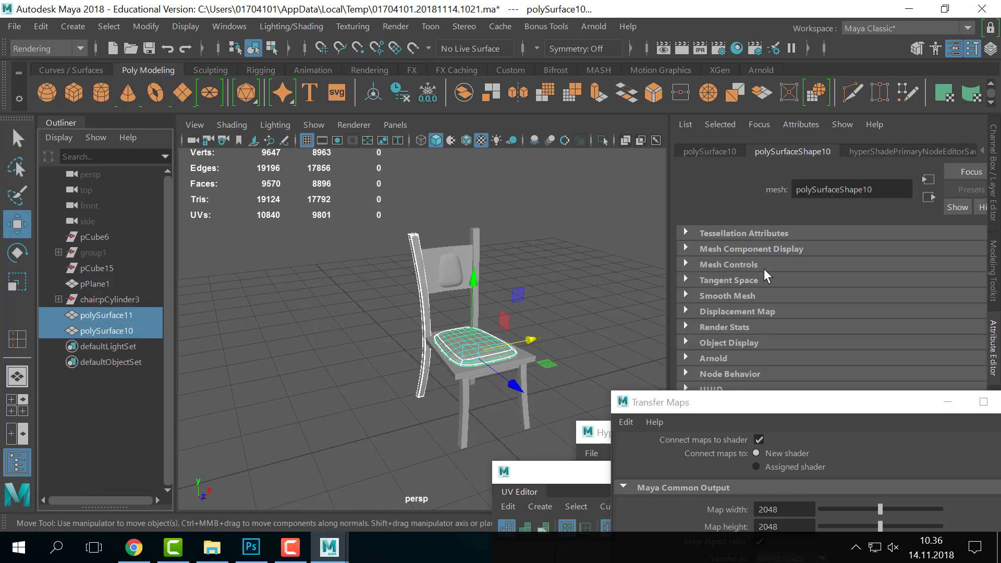
{"action": "key", "text": "ctrl+a"}
{"action": "left_click_drag", "start_coordinate": [897, 402], "coordinate": [887, 437]}
{"action": "left_click", "coordinate": [418, 217]}
{"action": "left_click_drag", "start_coordinate": [418, 217], "coordinate": [640, 320], "text": "alt"}
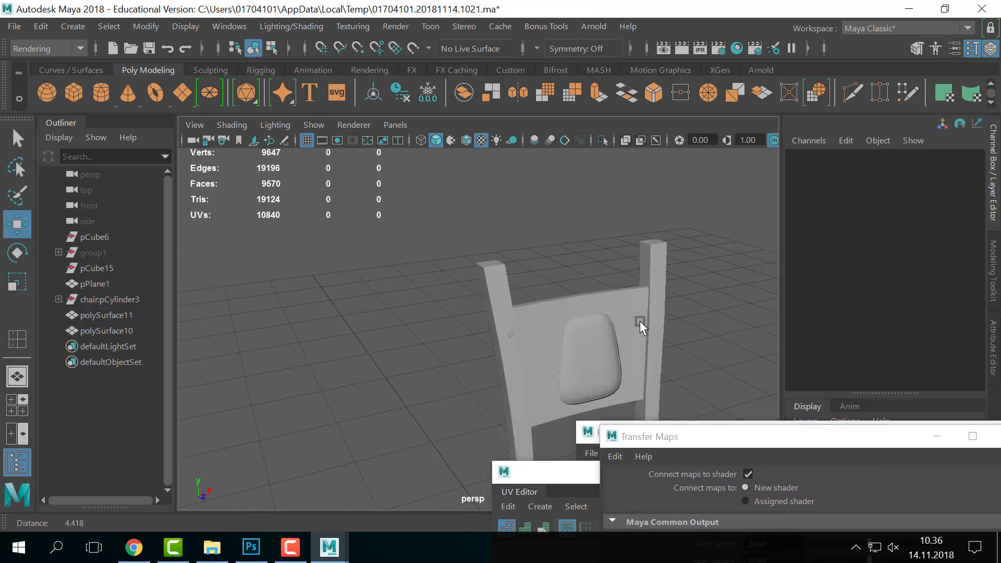
- Orbit to a front view and undo polySurface11's move back to Translate X 0
{"action": "left_click", "coordinate": [447, 293]}
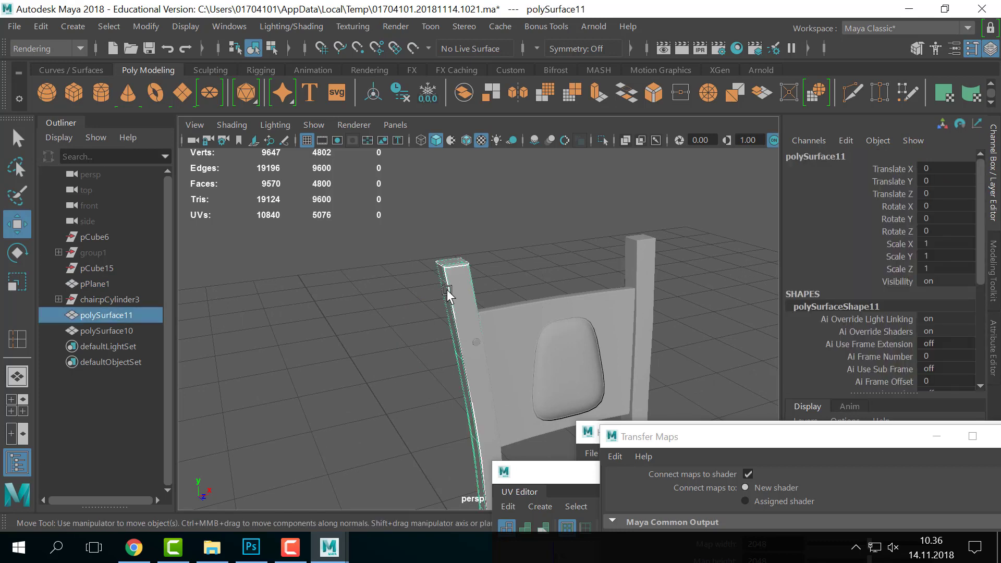
{"action": "left_click_drag", "start_coordinate": [365, 279], "coordinate": [568, 338], "text": "alt"}
{"action": "left_click", "coordinate": [485, 296]}
{"action": "middle_click_drag", "start_coordinate": [485, 296], "coordinate": [508, 342], "text": "alt"}
{"action": "scroll", "coordinate": [507, 343], "scroll_direction": "up", "scroll_amount": 7}
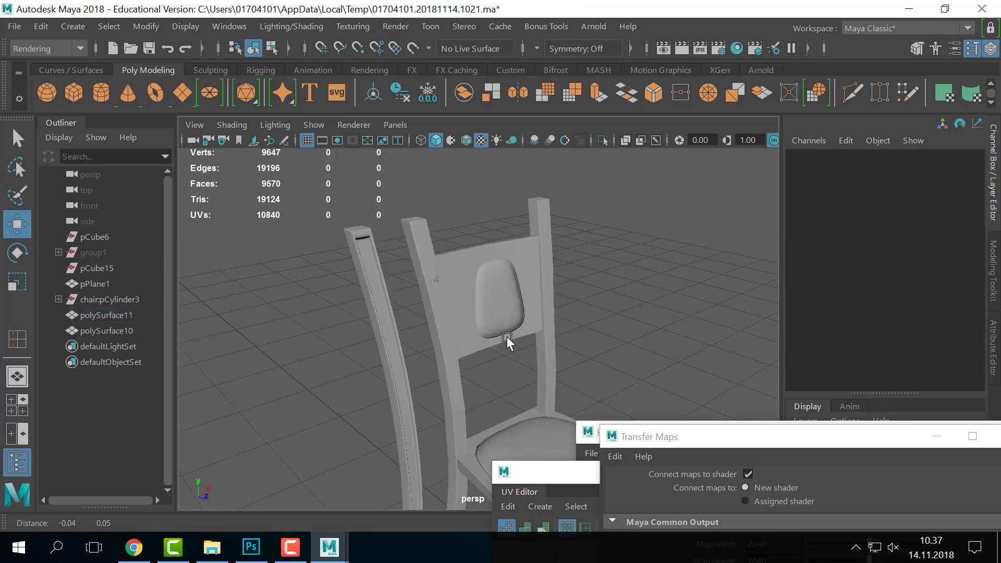
{"action": "left_click_drag", "start_coordinate": [520, 290], "coordinate": [541, 329], "text": "alt"}
{"action": "left_click", "coordinate": [520, 308]}
{"action": "key", "text": "ctrl+z"}
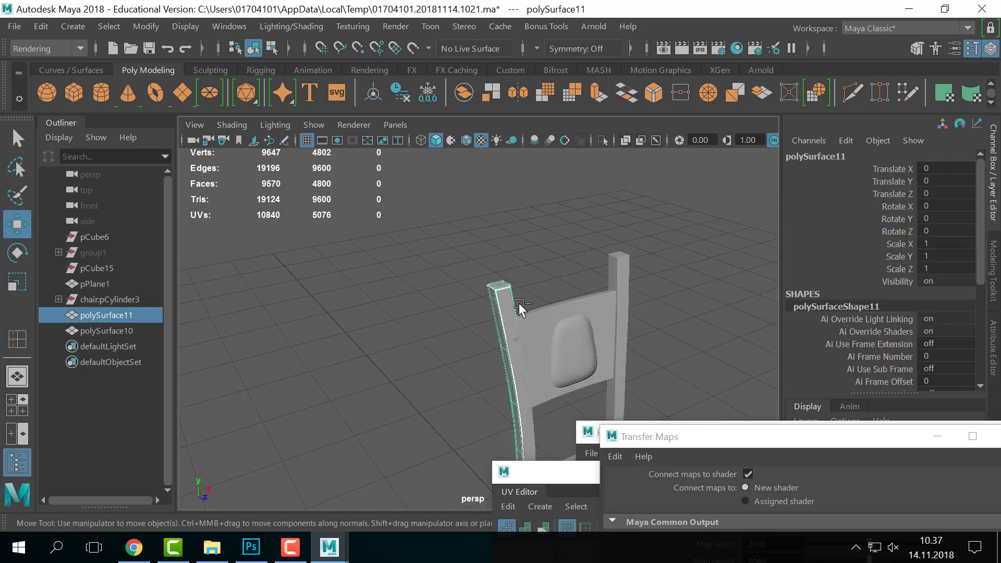
{"action": "left_click", "coordinate": [534, 272]}
- Isolate the back leg polySurface6 with Ctrl+1 and orbit to a flatter side view
{"action": "left_click", "coordinate": [505, 307]}
{"action": "scroll", "coordinate": [597, 304], "scroll_direction": "up", "scroll_amount": 3}
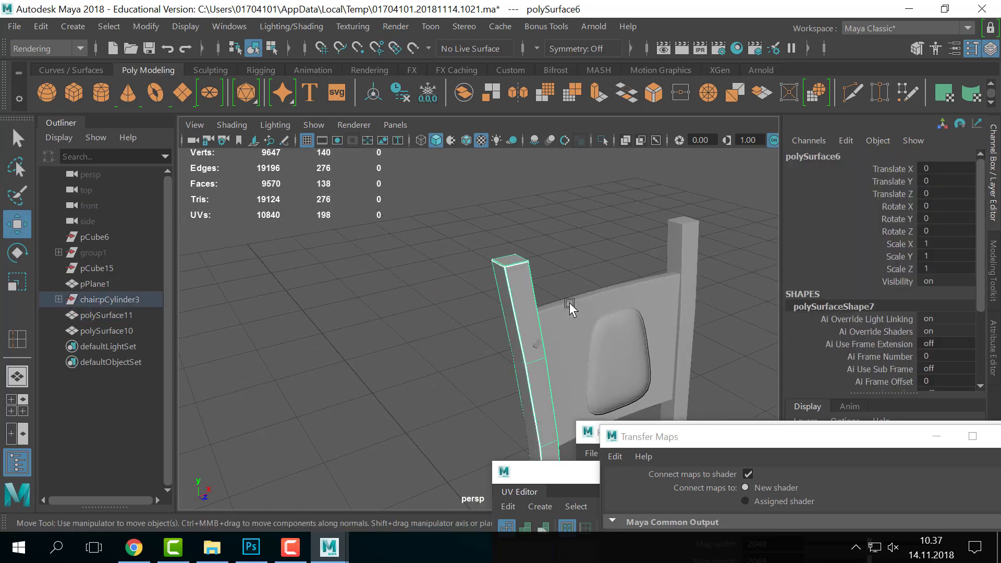
{"action": "middle_click_drag", "start_coordinate": [569, 307], "coordinate": [486, 244], "text": "alt"}
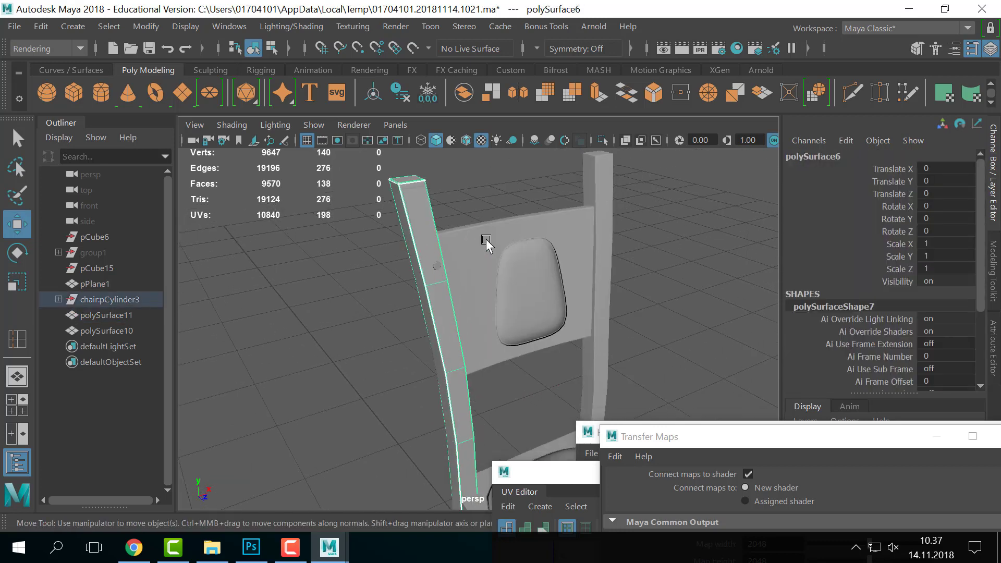
{"action": "key", "text": "ctrl+1"}
{"action": "left_click", "coordinate": [589, 234]}
{"action": "left_click_drag", "start_coordinate": [500, 249], "coordinate": [397, 384]}
{"action": "middle_click_drag", "start_coordinate": [473, 304], "coordinate": [451, 319], "text": "alt"}
{"action": "left_click_drag", "start_coordinate": [451, 319], "coordinate": [671, 361], "text": "alt"}
- Clear the target and source mesh lists and add polySurfaceShape7 as the target
{"action": "left_click_drag", "start_coordinate": [687, 438], "coordinate": [612, 118]}
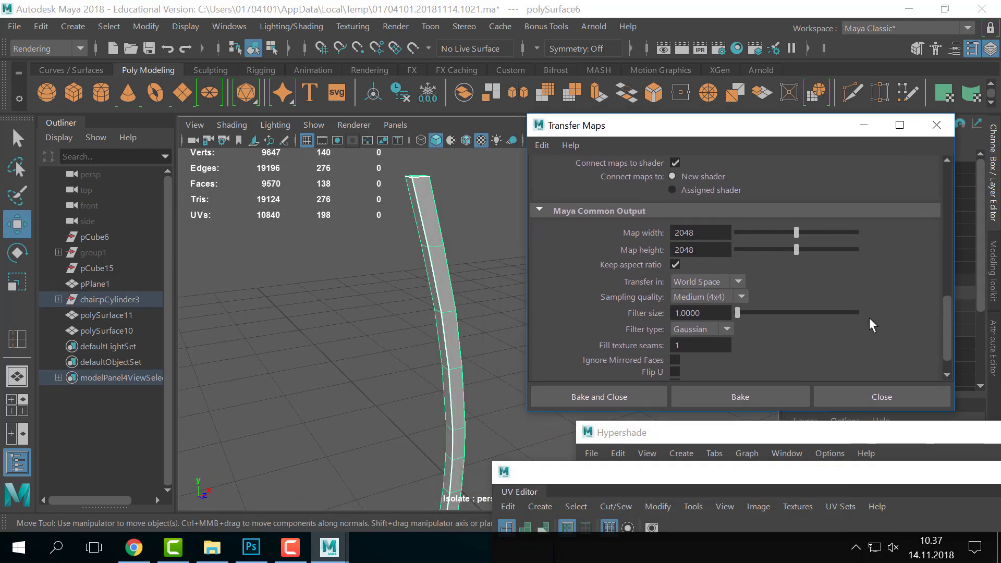
{"action": "scroll", "coordinate": [869, 318], "scroll_direction": "up", "scroll_amount": 5}
{"action": "scroll", "coordinate": [869, 317], "scroll_direction": "up", "scroll_amount": 3}
{"action": "left_click", "coordinate": [829, 236]}
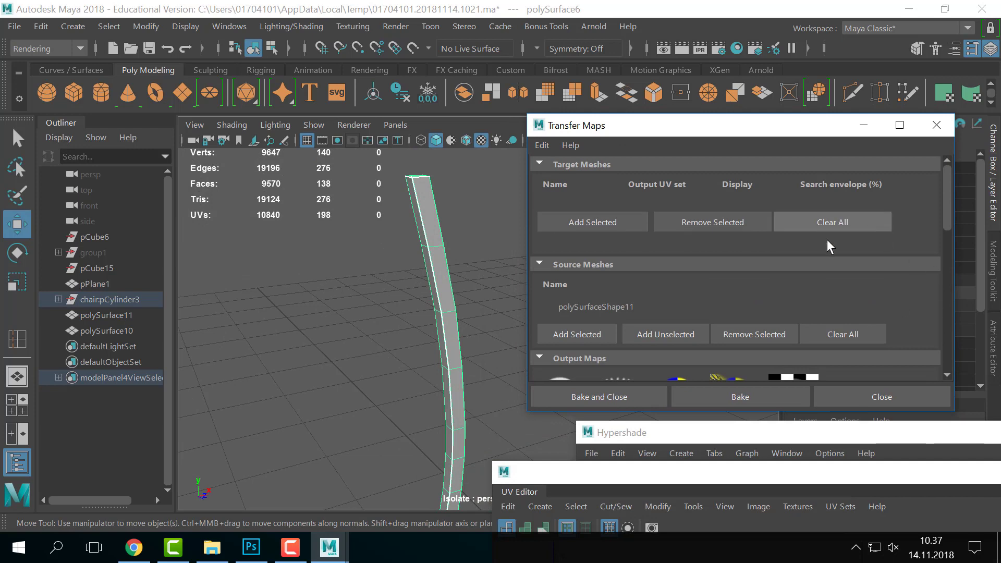
{"action": "left_click", "coordinate": [864, 309]}
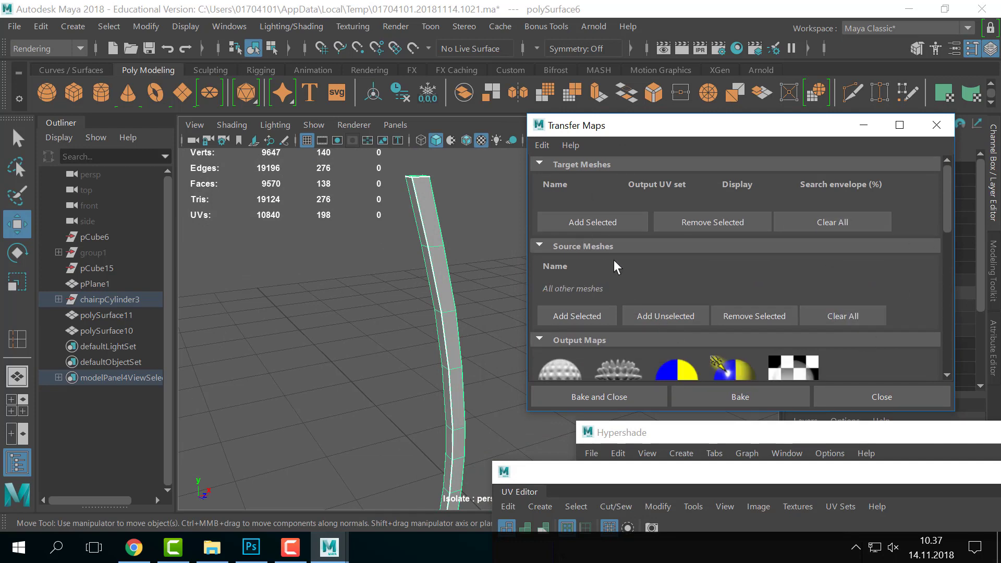
{"action": "left_click", "coordinate": [594, 221]}
{"action": "left_click", "coordinate": [471, 252]}
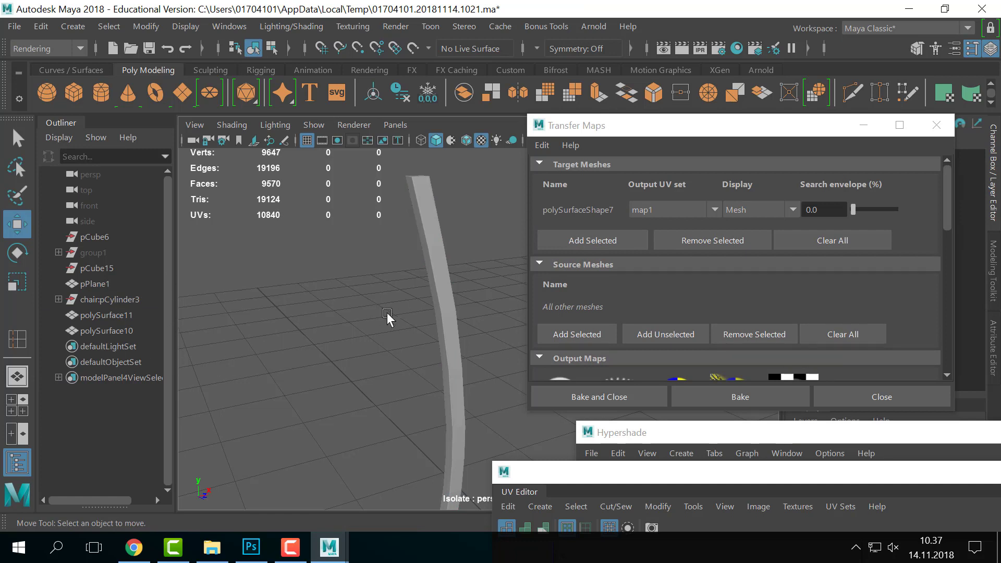
- Show the whole chair again and reselect polySurface6, briefly adding polySurfaceShape7 as a source
{"action": "left_click", "coordinate": [59, 299]}
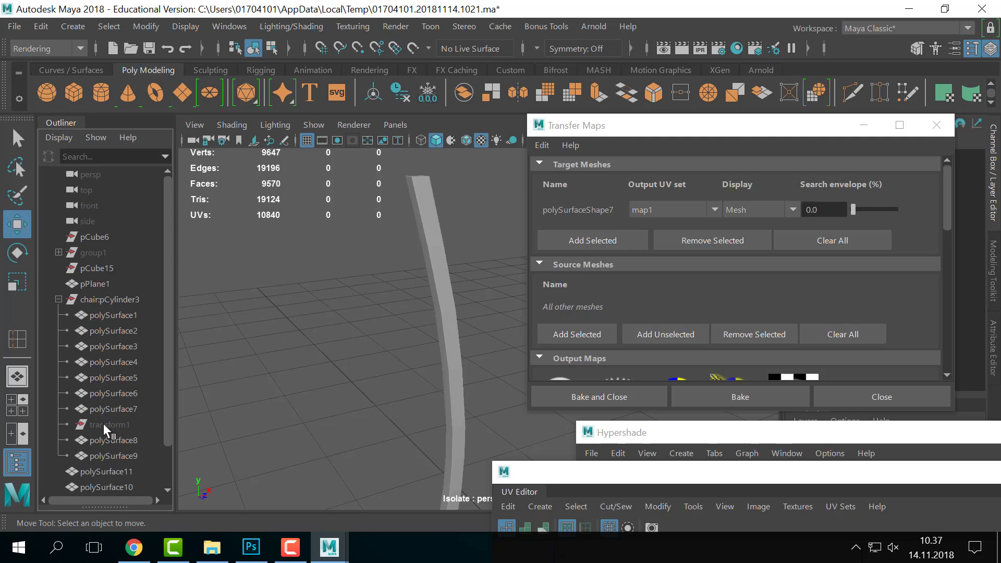
{"action": "key", "text": "ctrl+1"}
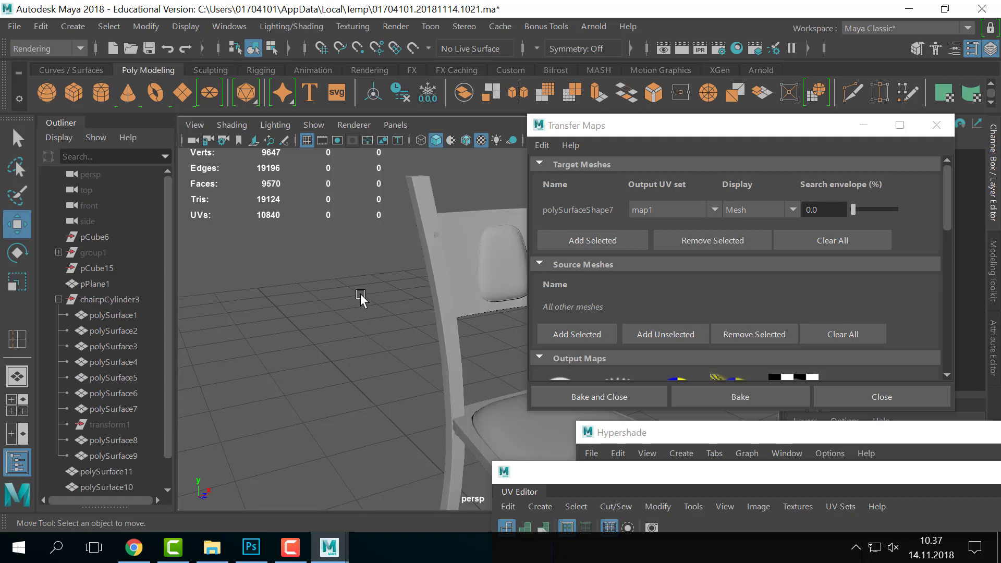
{"action": "left_click", "coordinate": [111, 408]}
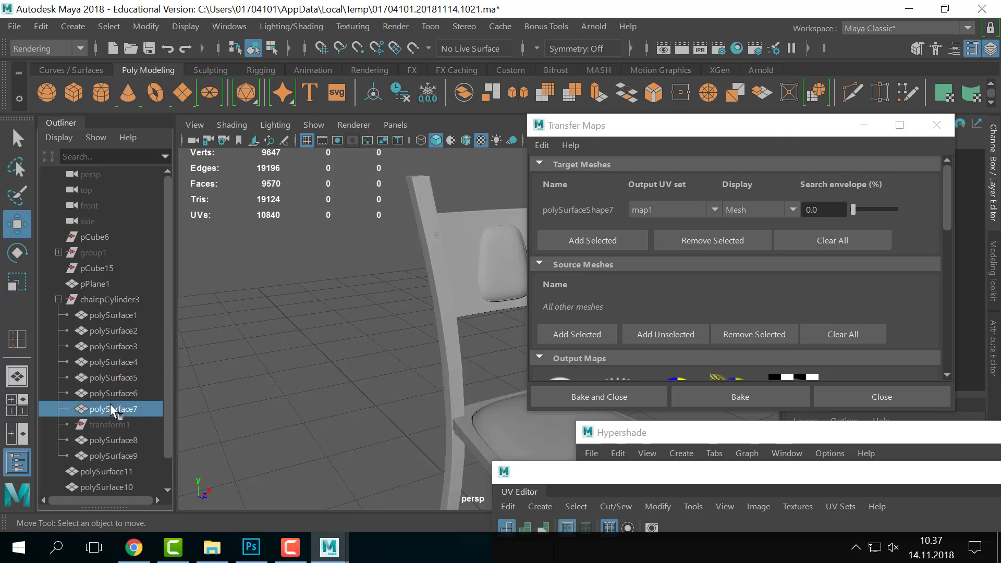
{"action": "left_click", "coordinate": [111, 396]}
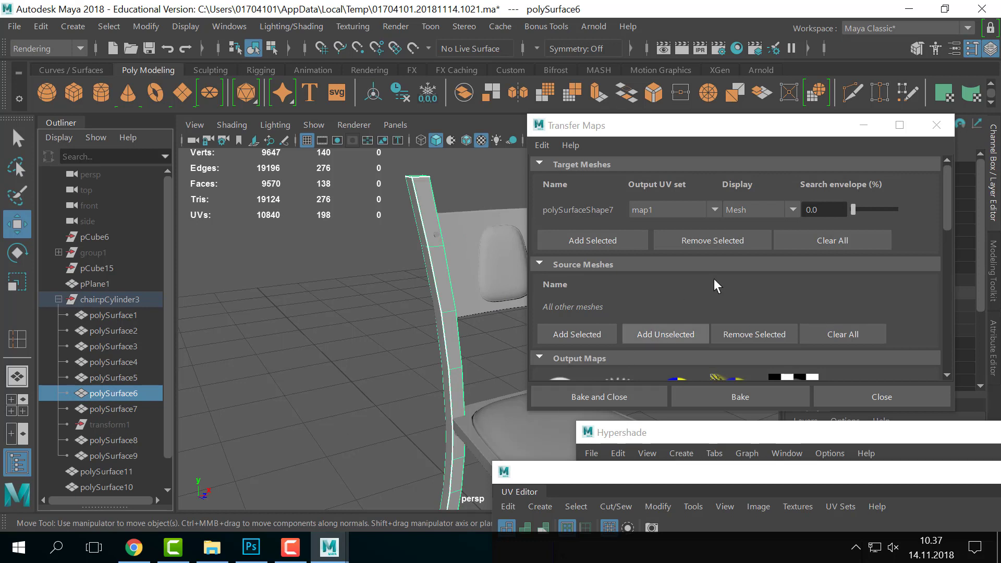
{"action": "left_click", "coordinate": [586, 334]}
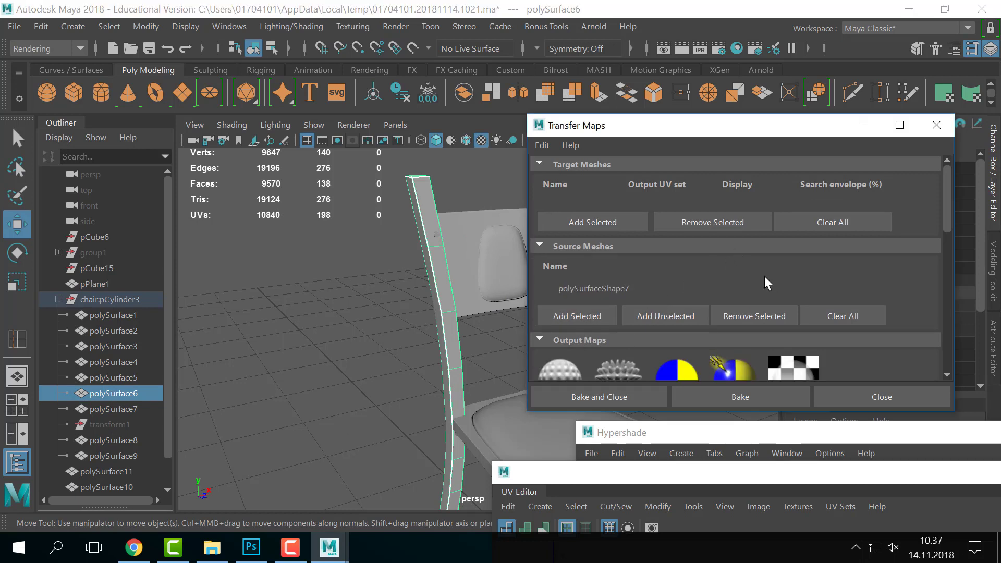
{"action": "scroll", "coordinate": [408, 368], "scroll_direction": "up", "scroll_amount": 4}
{"action": "scroll", "coordinate": [396, 325], "scroll_direction": "down", "scroll_amount": 5}
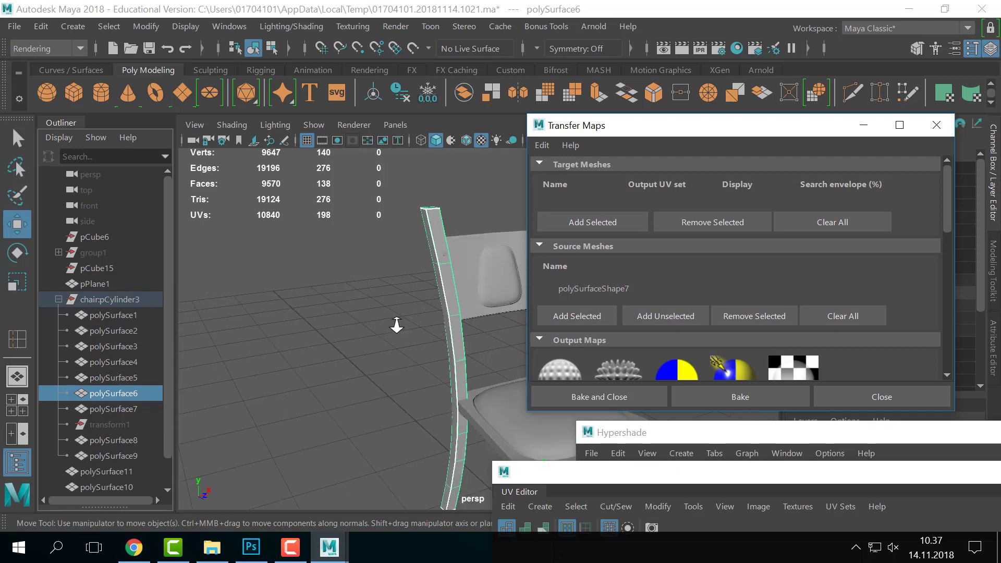
{"action": "left_click", "coordinate": [478, 300]}
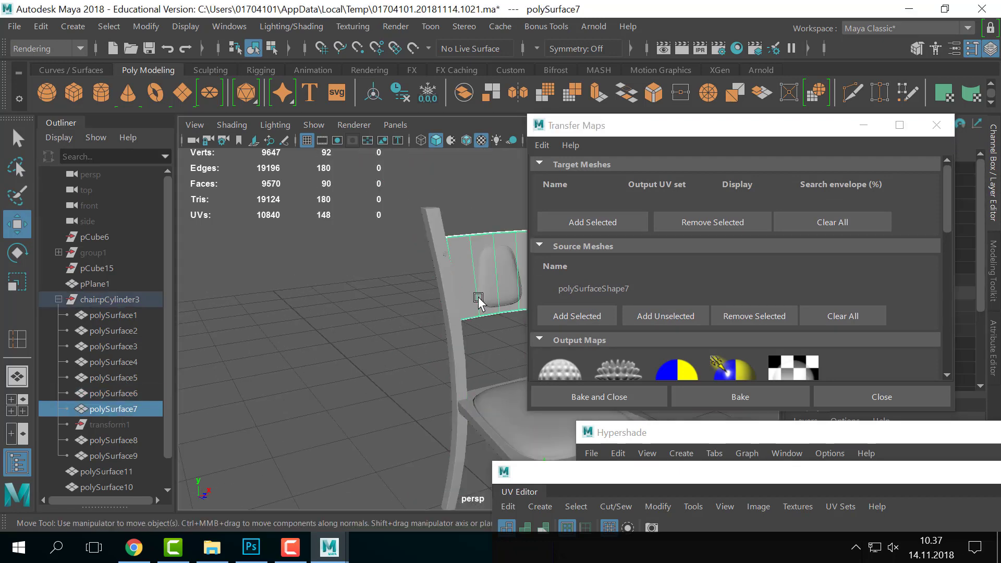
{"action": "left_click", "coordinate": [121, 394]}
{"action": "left_click", "coordinate": [119, 409]}
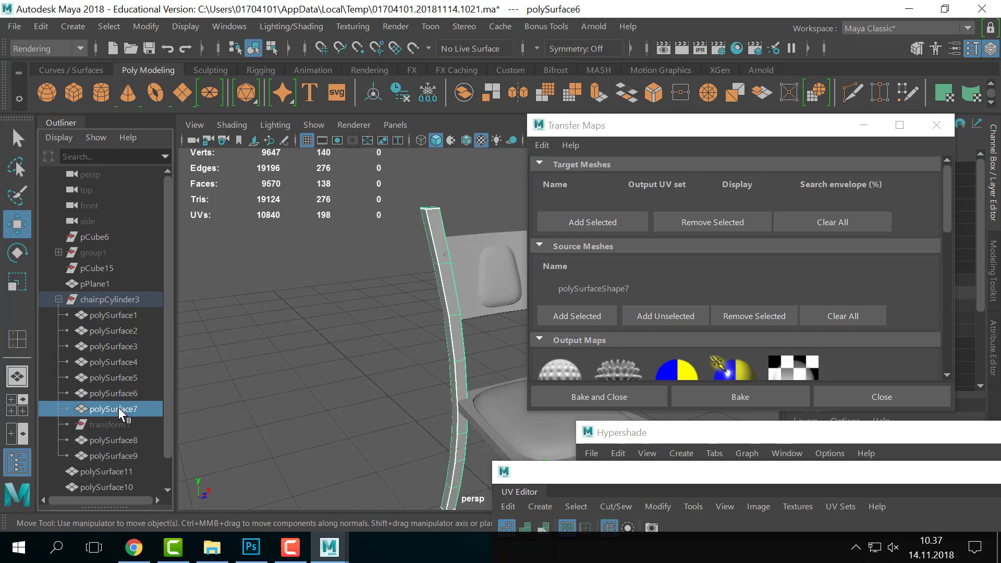
{"action": "left_click", "coordinate": [123, 393]}
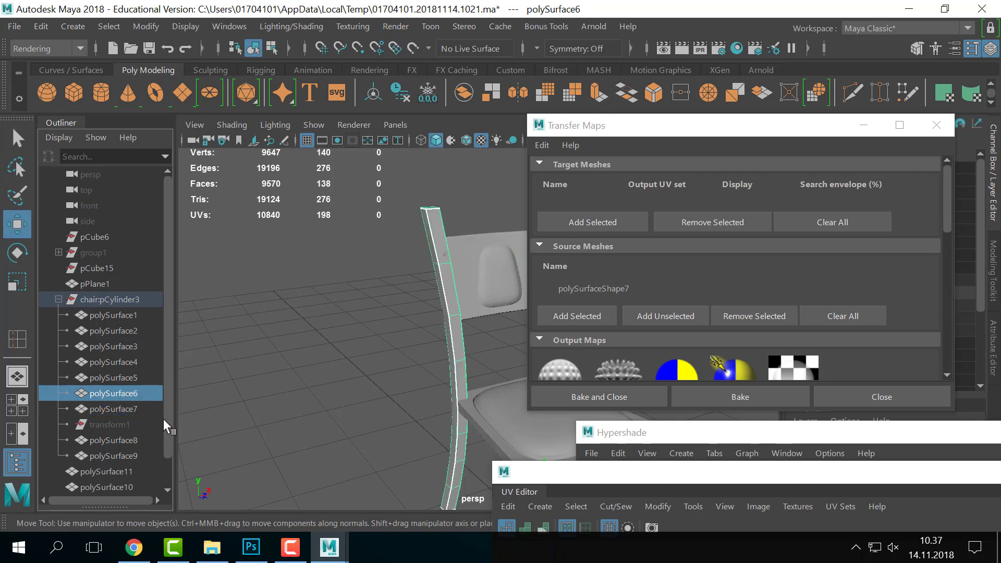
- Clear the source list, re-add polySurfaceShape7 as target, and select polySurface11
{"action": "left_click", "coordinate": [862, 320]}
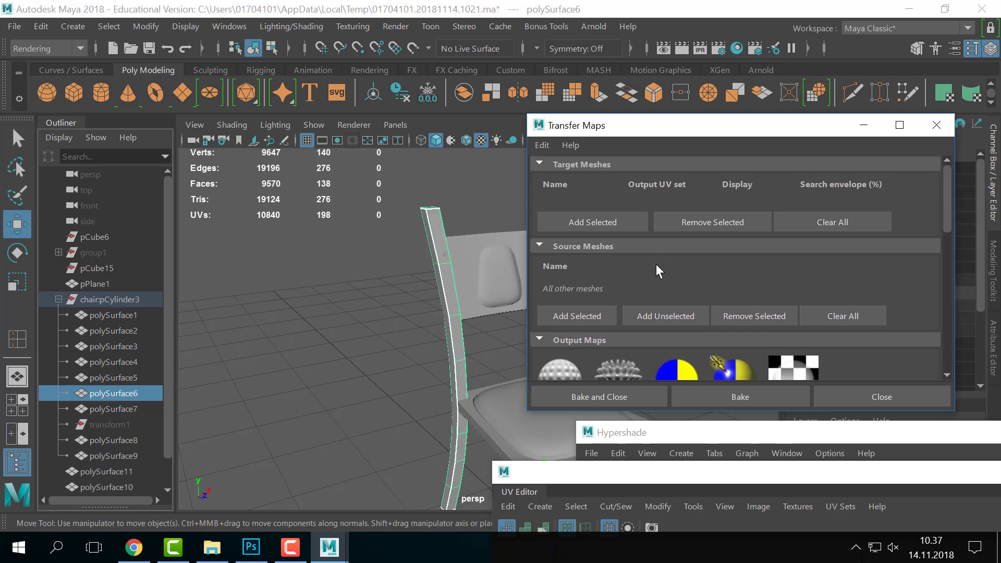
{"action": "left_click", "coordinate": [646, 246]}
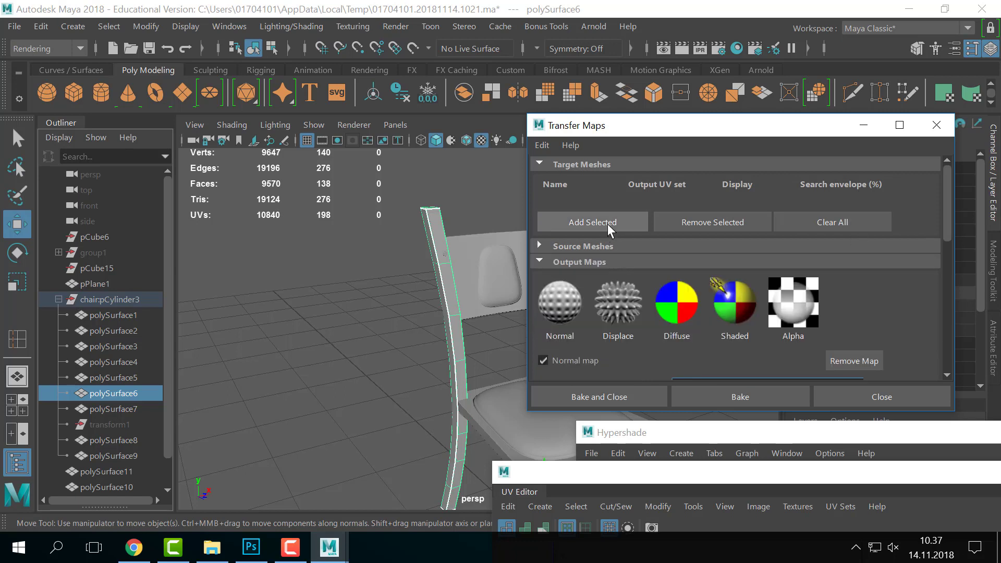
{"action": "left_click", "coordinate": [607, 224]}
{"action": "left_click", "coordinate": [579, 264]}
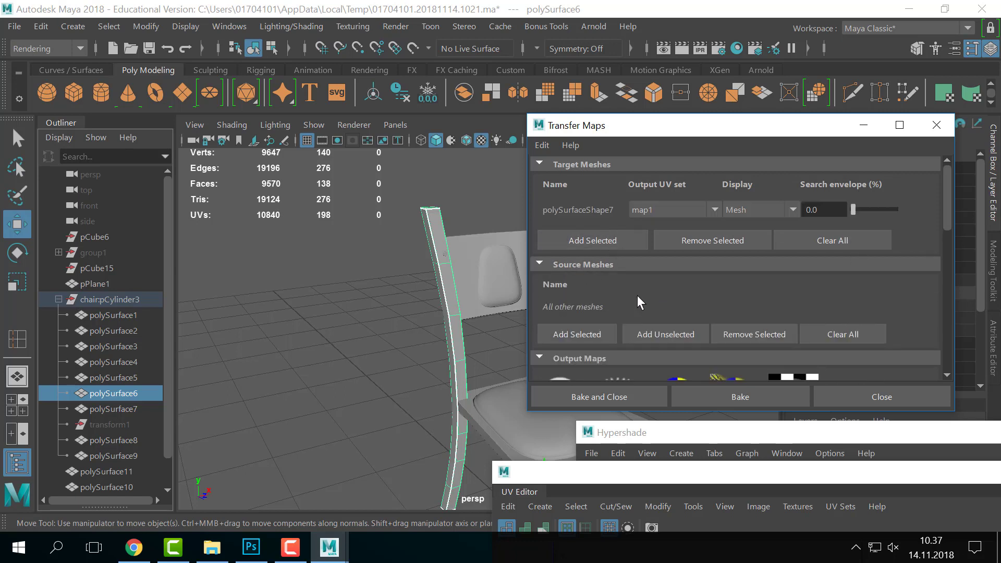
{"action": "scroll", "coordinate": [96, 418], "scroll_direction": "down", "scroll_amount": 1}
{"action": "left_click", "coordinate": [99, 437]}
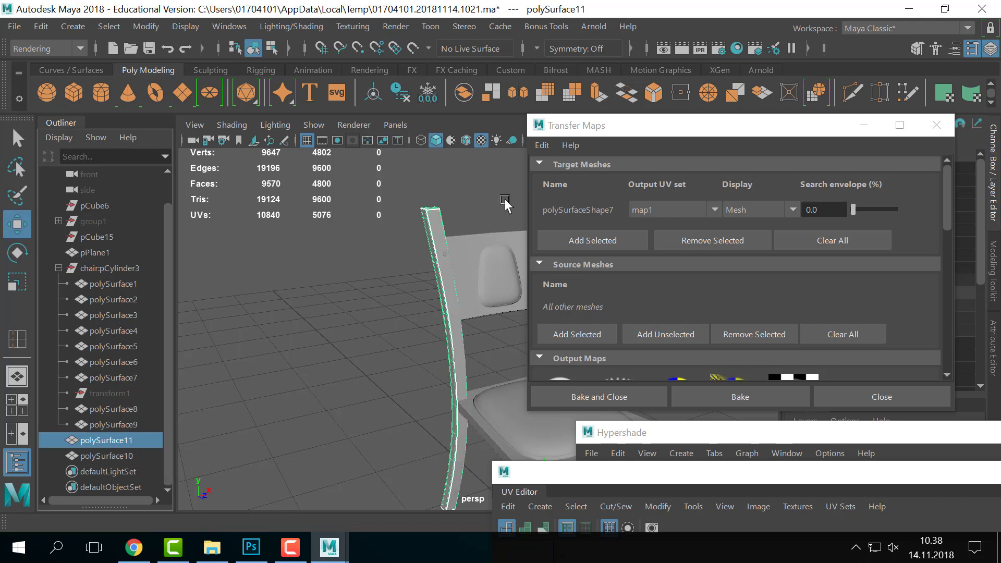
- Add the high-poly leg polySurfaceShape11 under Source Meshes
{"action": "left_click", "coordinate": [606, 332]}
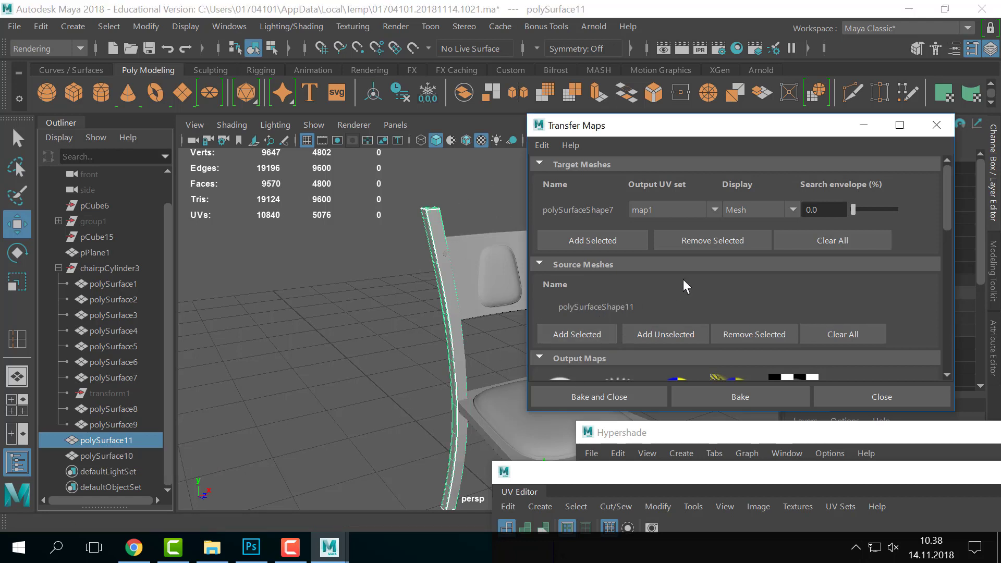
{"action": "scroll", "coordinate": [673, 285], "scroll_direction": "down", "scroll_amount": 3}
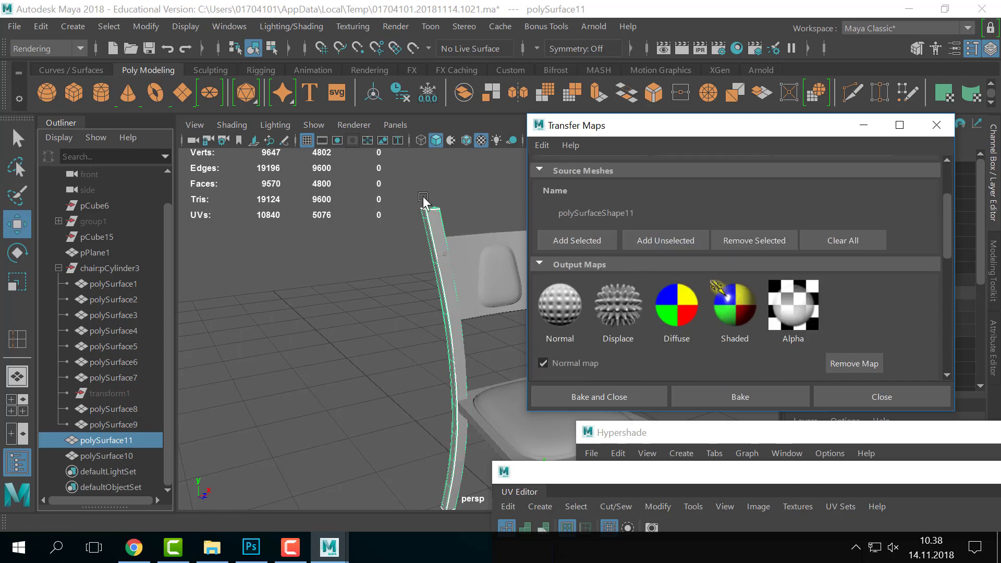
{"action": "left_click", "coordinate": [436, 221]}
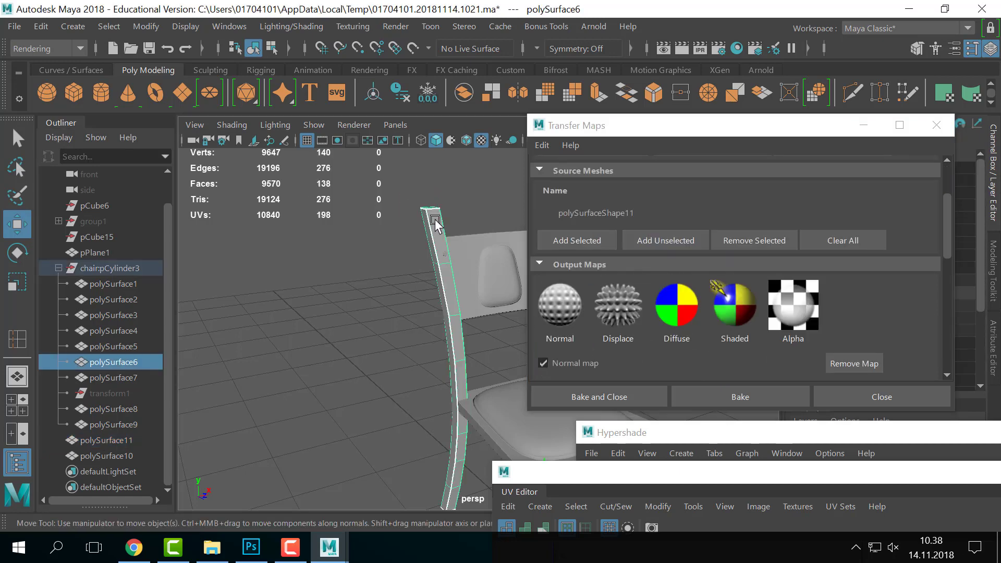
{"action": "scroll", "coordinate": [654, 303], "scroll_direction": "up", "scroll_amount": 3}
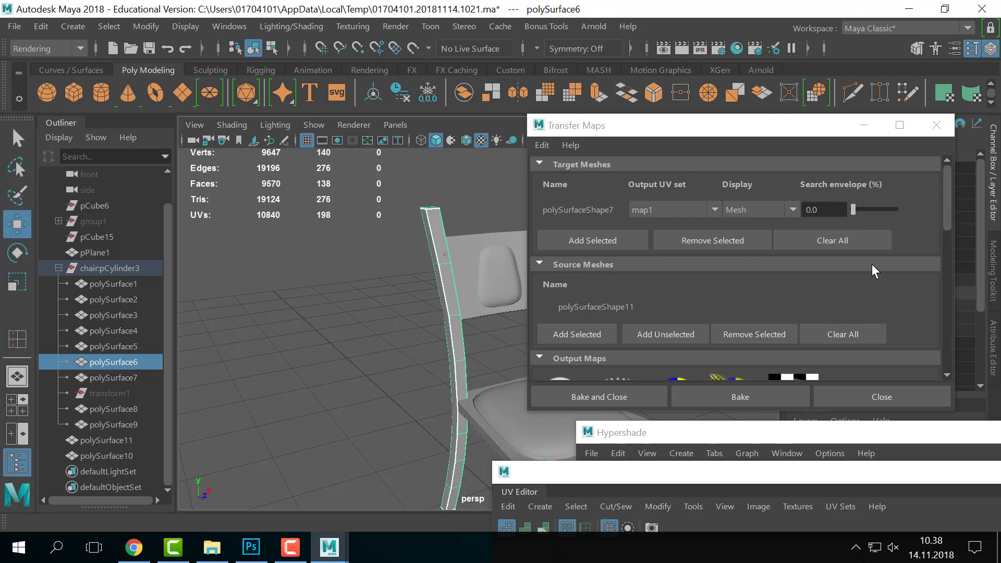
- Set the search envelope to 0.8, display it as Envelope, then raise it to 1.2
{"action": "left_click", "coordinate": [834, 208]}
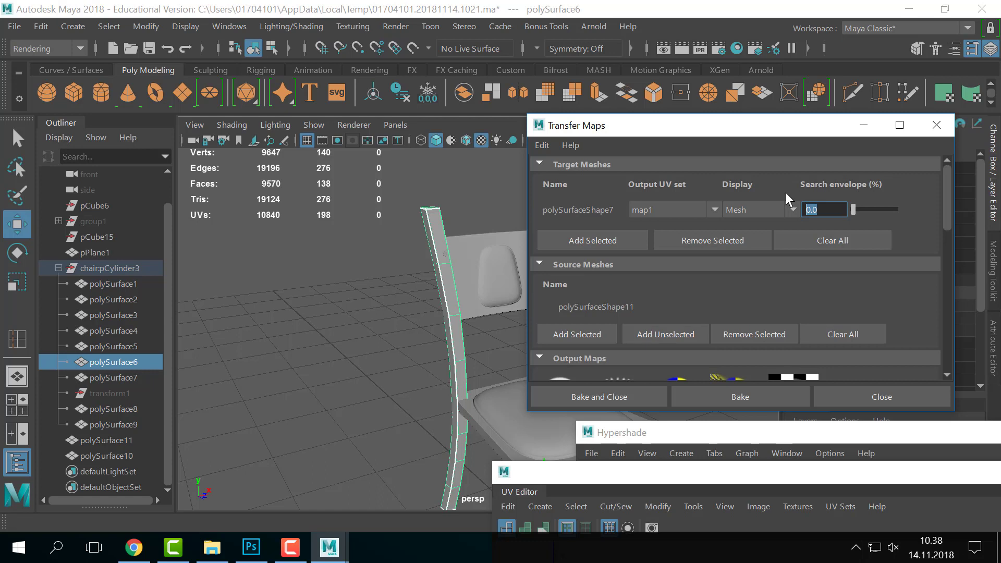
{"action": "type", "text": ".8"}
{"action": "key", "text": "Return"}
{"action": "left_click", "coordinate": [751, 201]}
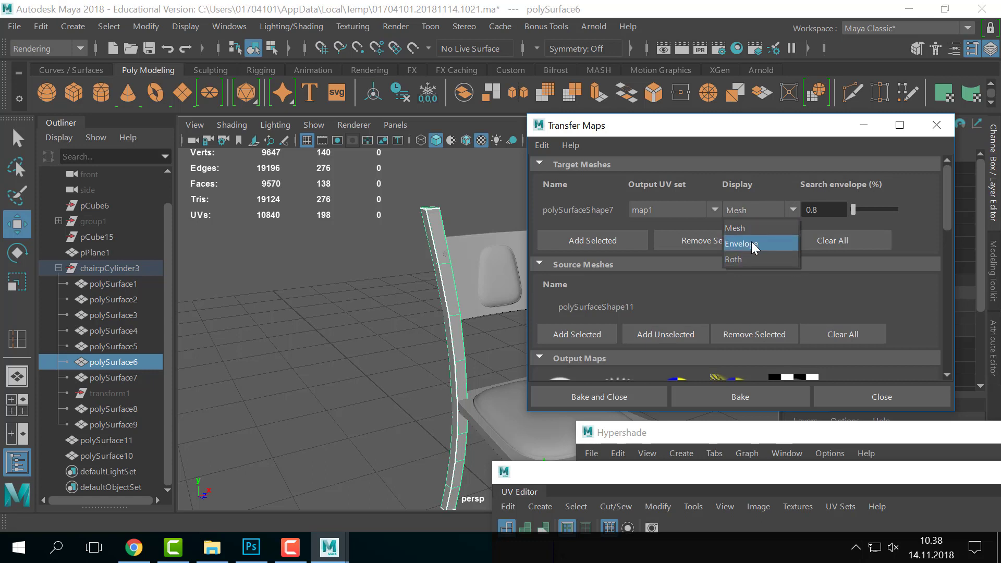
{"action": "left_click", "coordinate": [753, 242]}
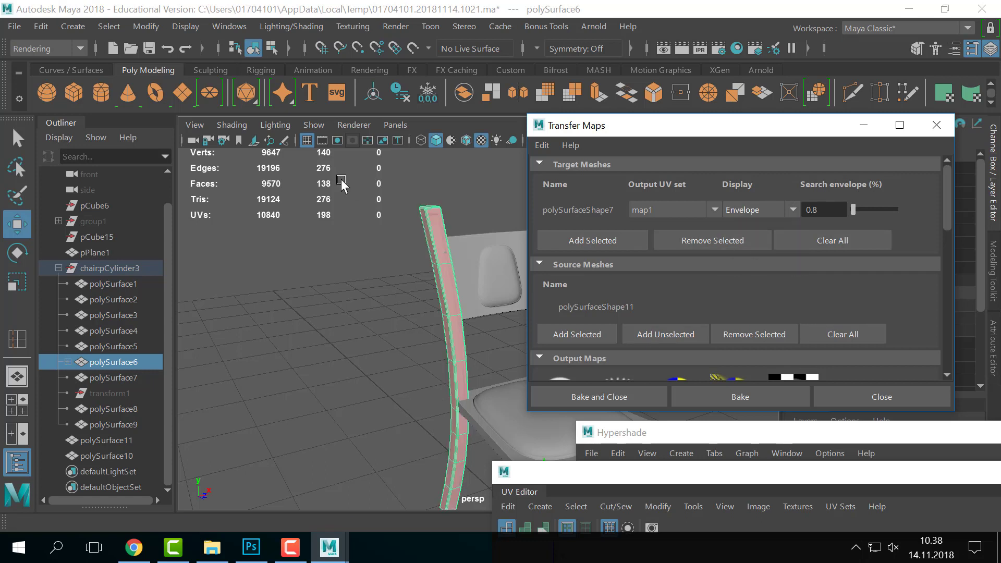
{"action": "double_click", "coordinate": [841, 209]}
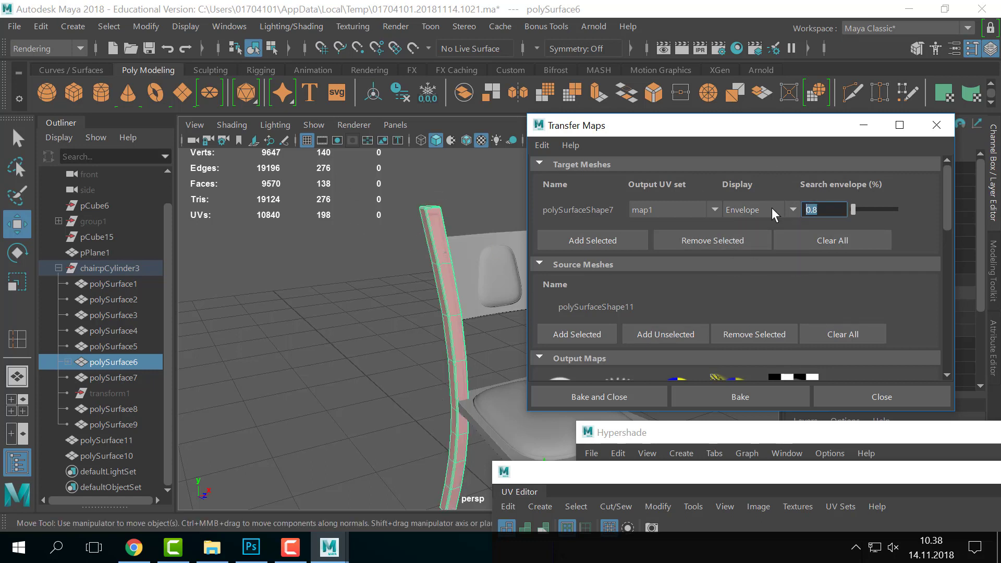
{"action": "type", "text": "1.2"}
{"action": "key", "text": "Return"}
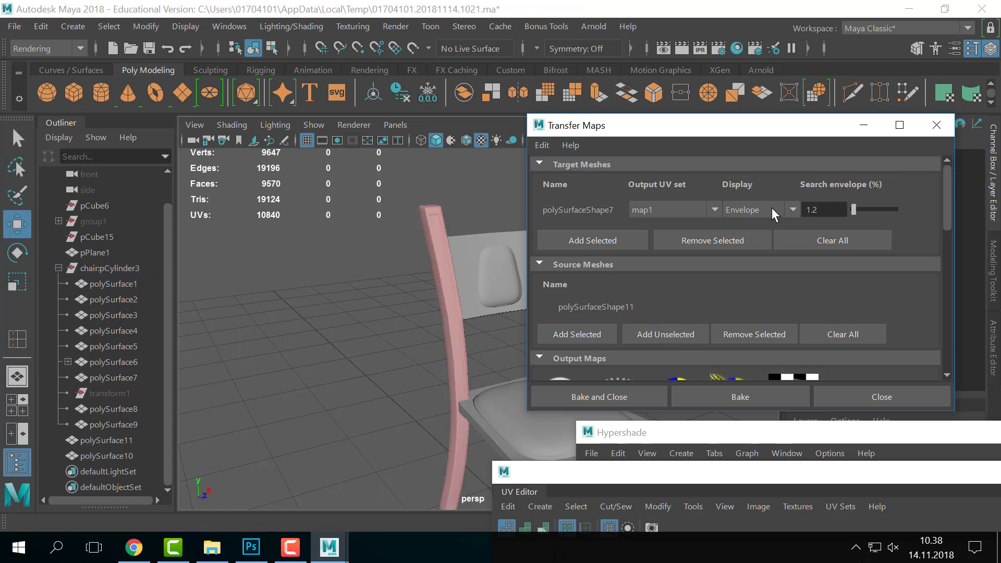
{"action": "scroll", "coordinate": [822, 241], "scroll_direction": "down", "scroll_amount": 8}
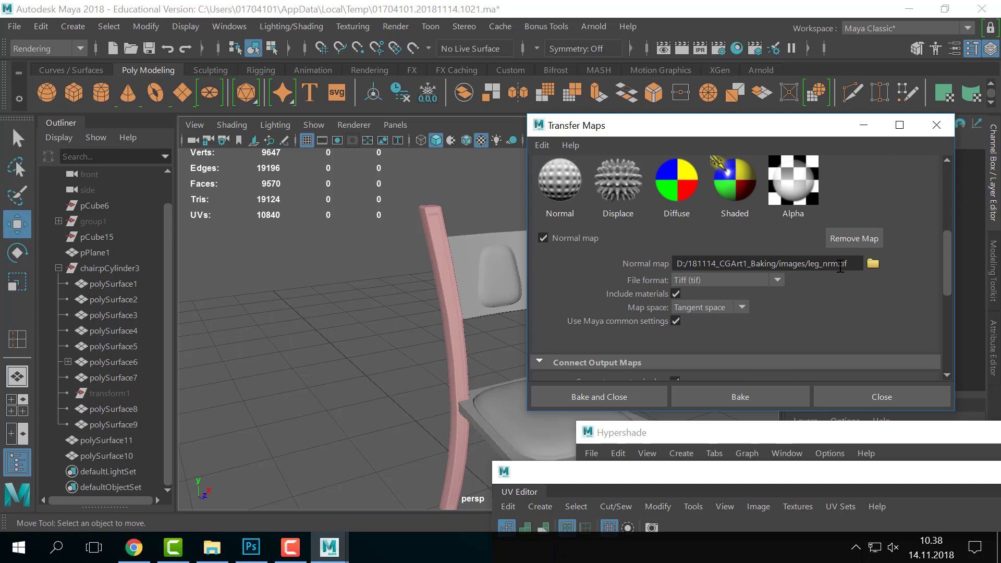
- Confirm the normal map output path and bake the leg's map at 2048 × 2048
{"action": "left_click", "coordinate": [838, 265]}
{"action": "scroll", "coordinate": [882, 271], "scroll_direction": "down", "scroll_amount": 2}
{"action": "scroll", "coordinate": [888, 280], "scroll_direction": "down", "scroll_amount": 3}
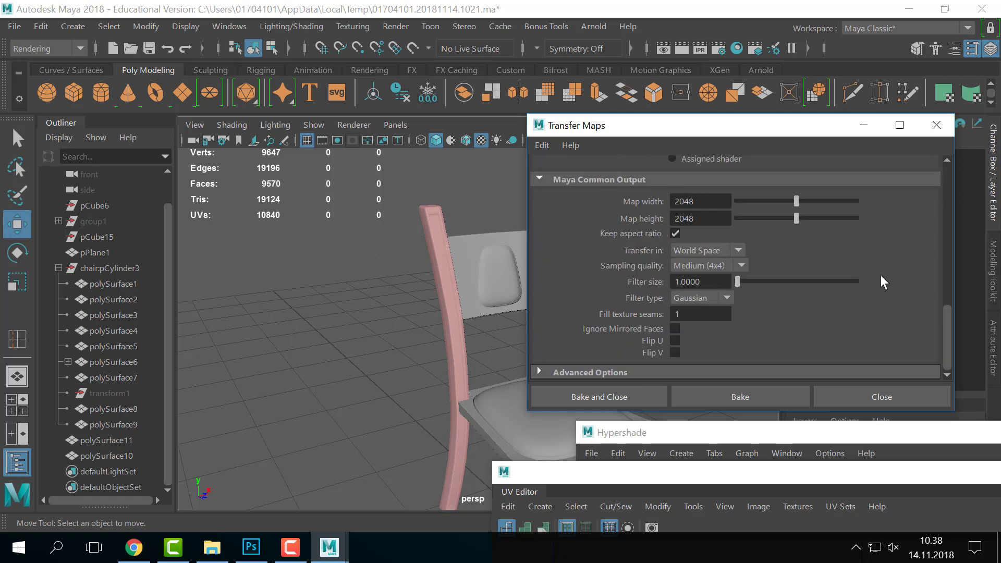
{"action": "left_click", "coordinate": [780, 396]}
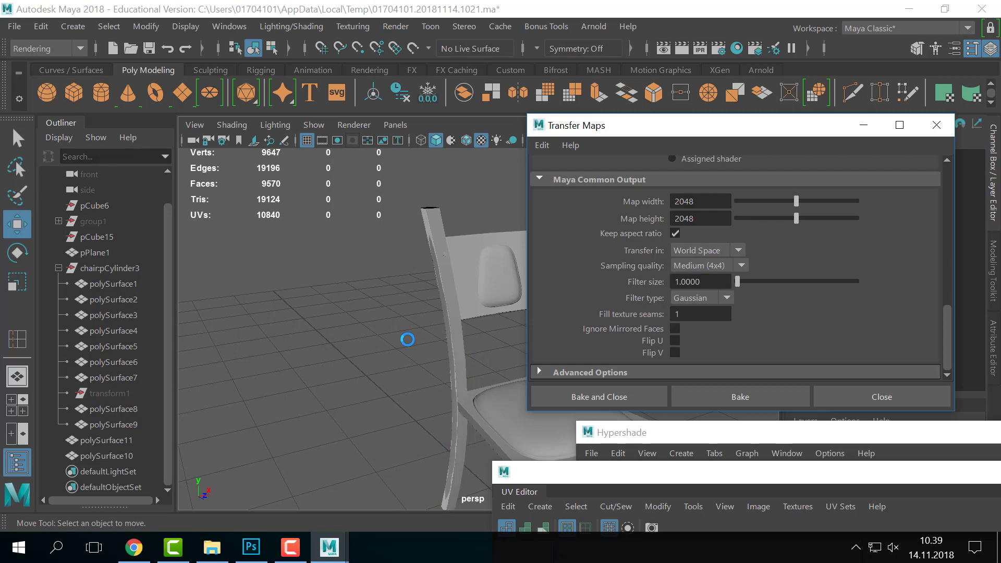
- Close Transfer Maps and hide the high-poly seat polySurface10 and leg polySurface11
{"action": "left_click", "coordinate": [885, 395]}
{"action": "left_click", "coordinate": [435, 300]}
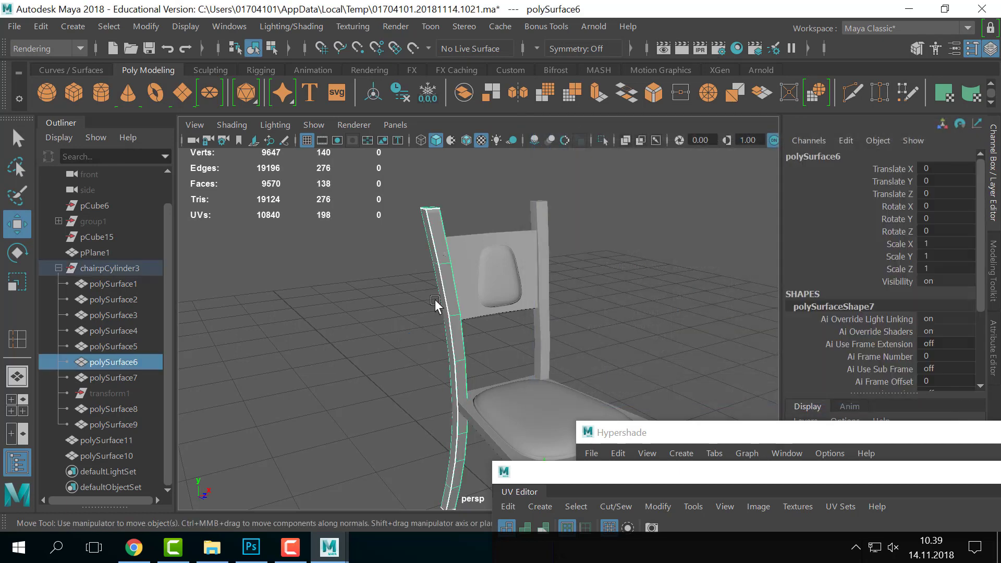
{"action": "left_click", "coordinate": [108, 455]}
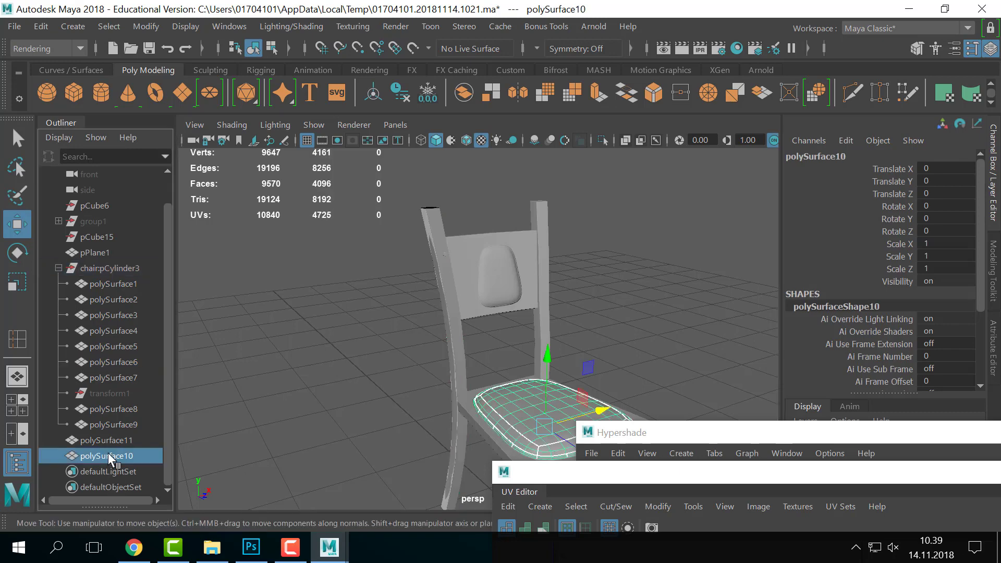
{"action": "left_click", "coordinate": [114, 440], "text": "ctrl"}
{"action": "key", "text": "ctrl+h"}
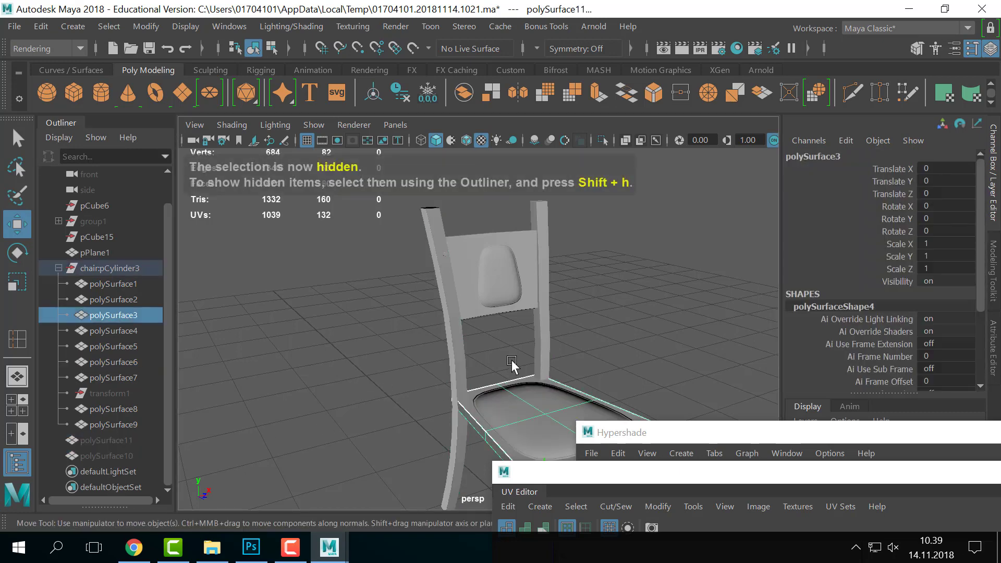
- Set the leg material's file5 texture color space to Raw, then select polySurface11
{"action": "left_click_drag", "start_coordinate": [493, 333], "coordinate": [444, 358], "text": "alt"}
{"action": "right_click_drag", "start_coordinate": [443, 358], "coordinate": [532, 333], "text": "alt"}
{"action": "middle_click_drag", "start_coordinate": [532, 333], "coordinate": [559, 333], "text": "alt"}
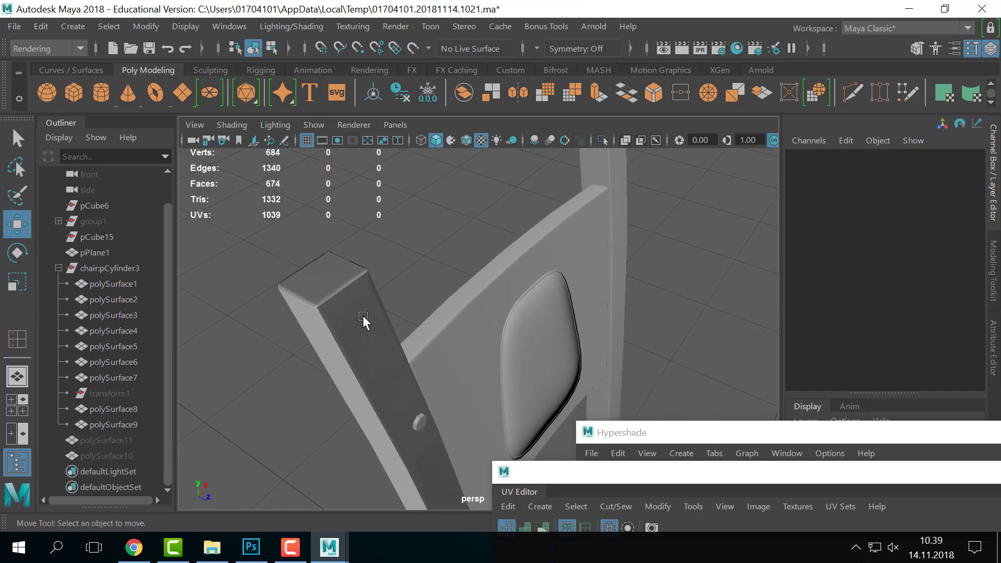
{"action": "right_click", "coordinate": [363, 316]}
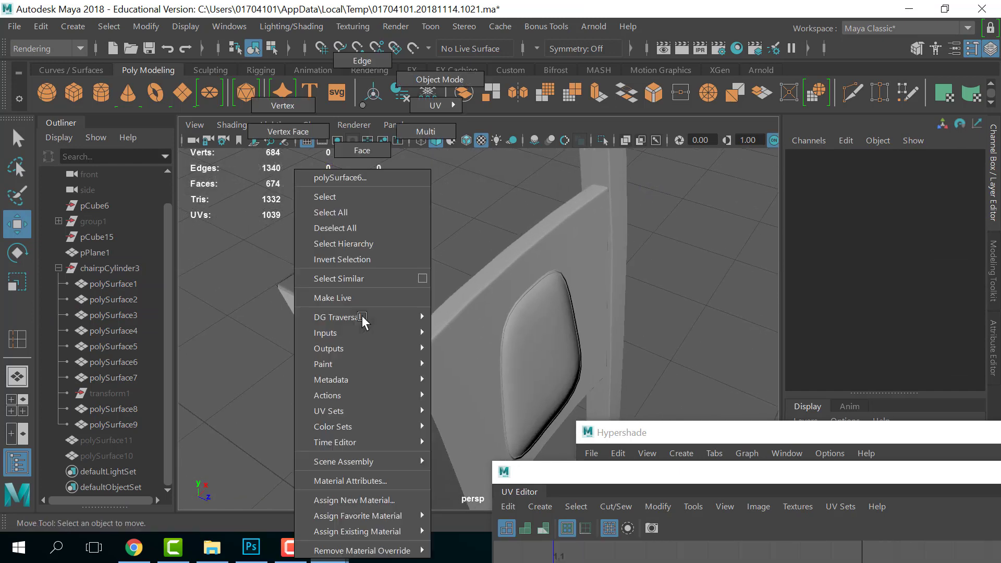
{"action": "left_click", "coordinate": [386, 481]}
{"action": "left_click", "coordinate": [973, 319]}
{"action": "scroll", "coordinate": [900, 344], "scroll_direction": "down", "scroll_amount": 3}
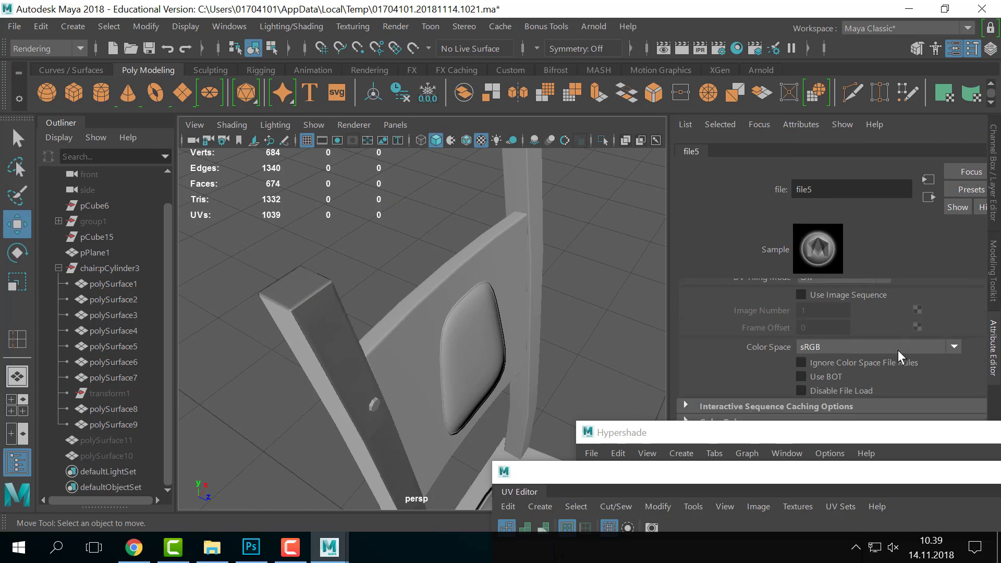
{"action": "left_click", "coordinate": [900, 346]}
{"action": "scroll", "coordinate": [860, 473], "scroll_direction": "down", "scroll_amount": 3}
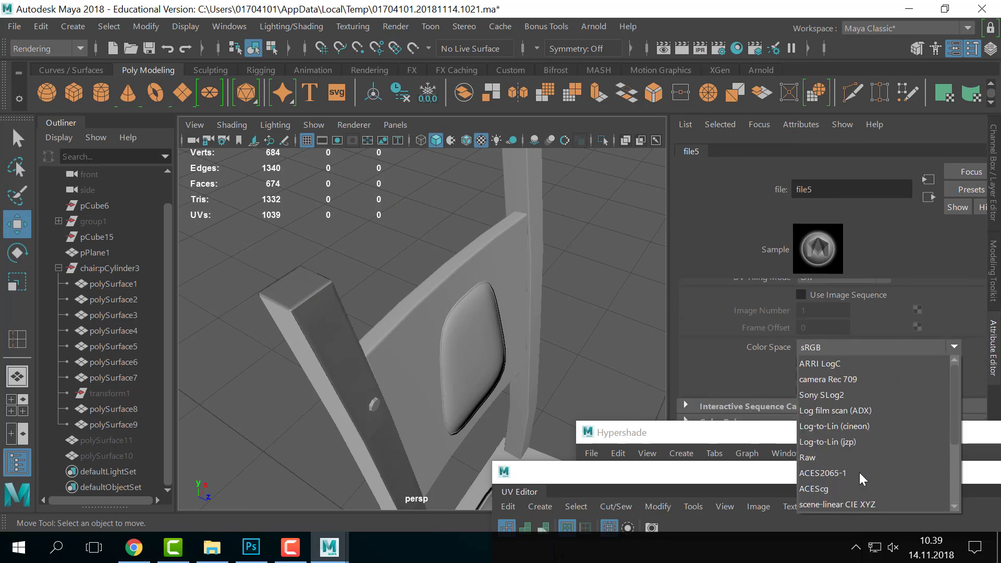
{"action": "left_click", "coordinate": [836, 457]}
{"action": "left_click_drag", "start_coordinate": [608, 324], "coordinate": [490, 357], "text": "alt"}
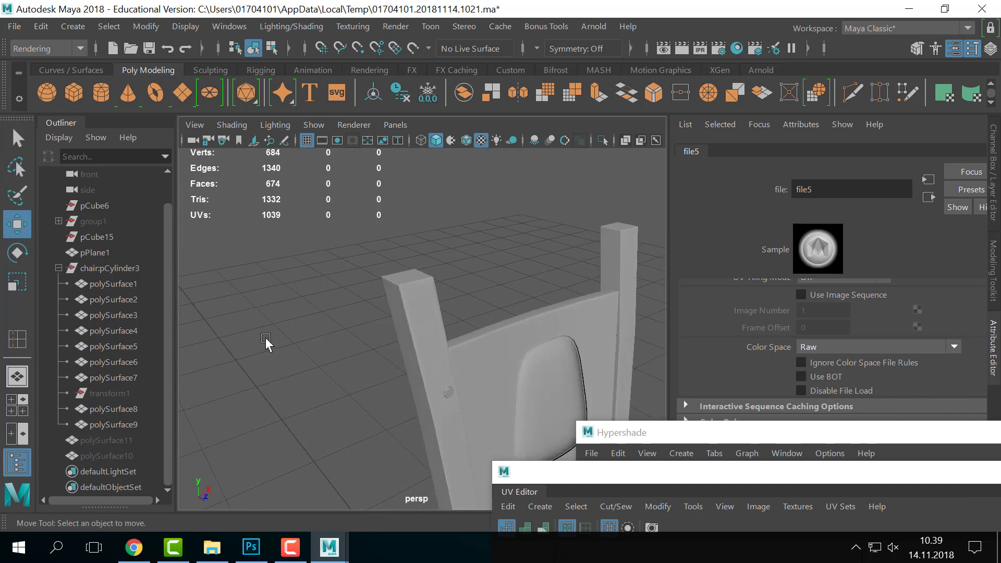
{"action": "left_click", "coordinate": [124, 441]}
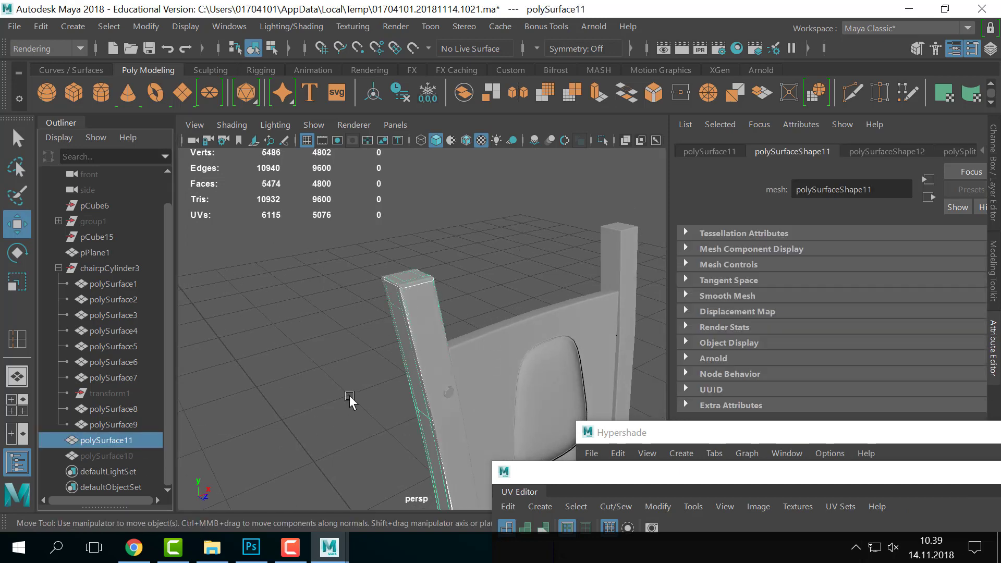
- Move the high-poly leg copy out beside the chair, select polySurface6, and switch to Photoshop
{"action": "left_click_drag", "start_coordinate": [463, 369], "coordinate": [478, 422], "text": "alt"}
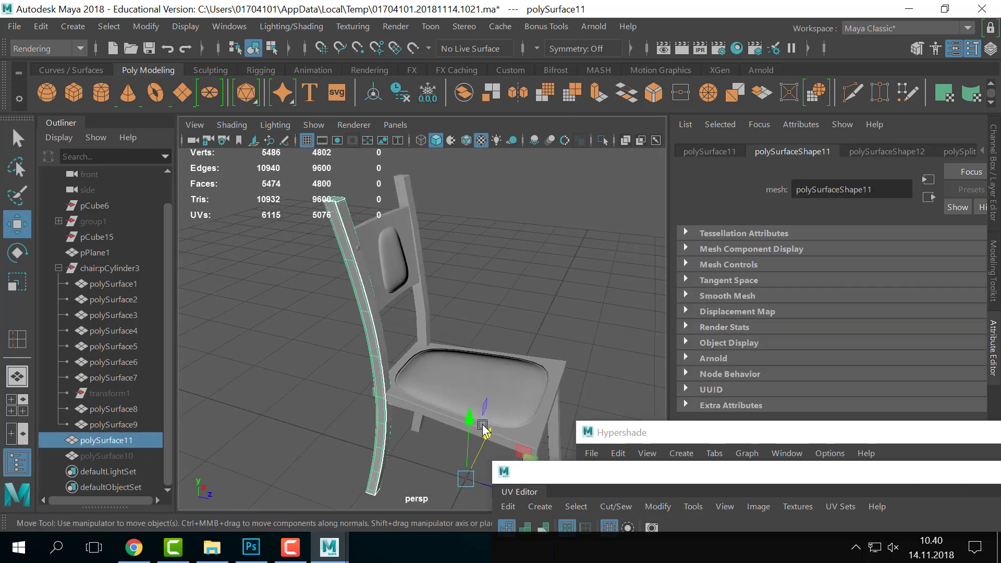
{"action": "left_click_drag", "start_coordinate": [485, 485], "coordinate": [485, 491]}
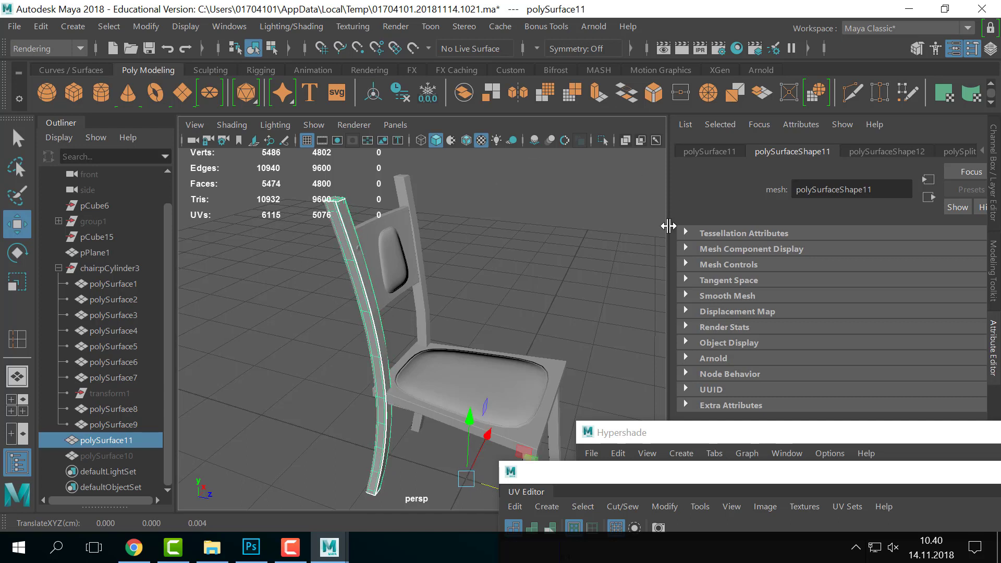
{"action": "left_click", "coordinate": [957, 152]}
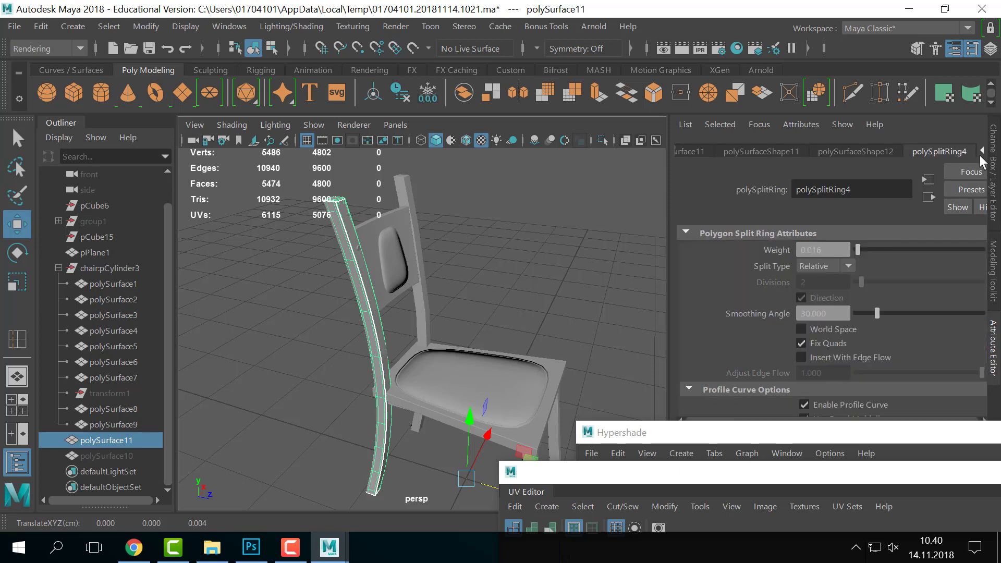
{"action": "left_click_drag", "start_coordinate": [562, 262], "coordinate": [623, 286], "text": "alt"}
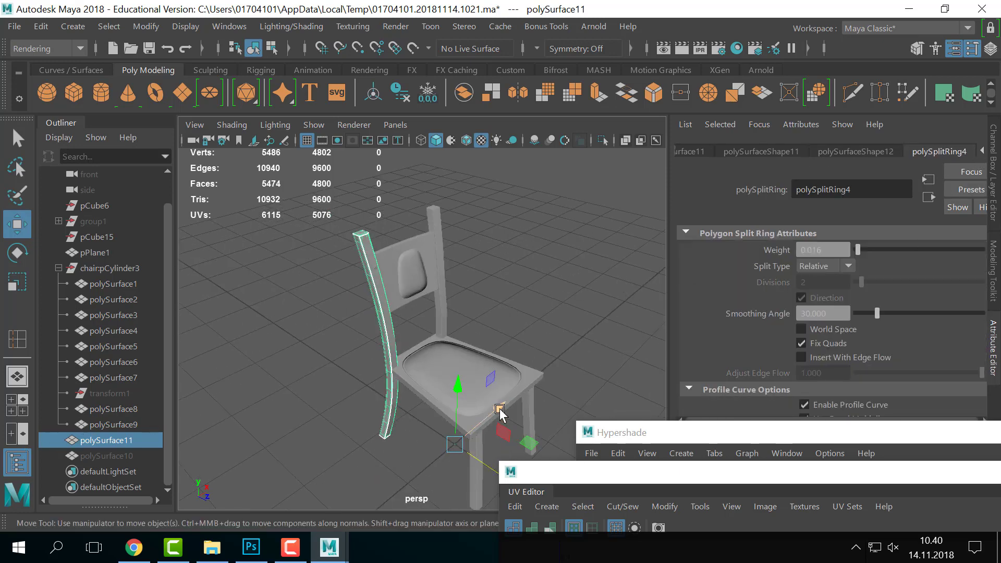
{"action": "left_click_drag", "start_coordinate": [500, 413], "coordinate": [419, 441]}
{"action": "left_click", "coordinate": [379, 313]}
{"action": "left_click", "coordinate": [378, 313]}
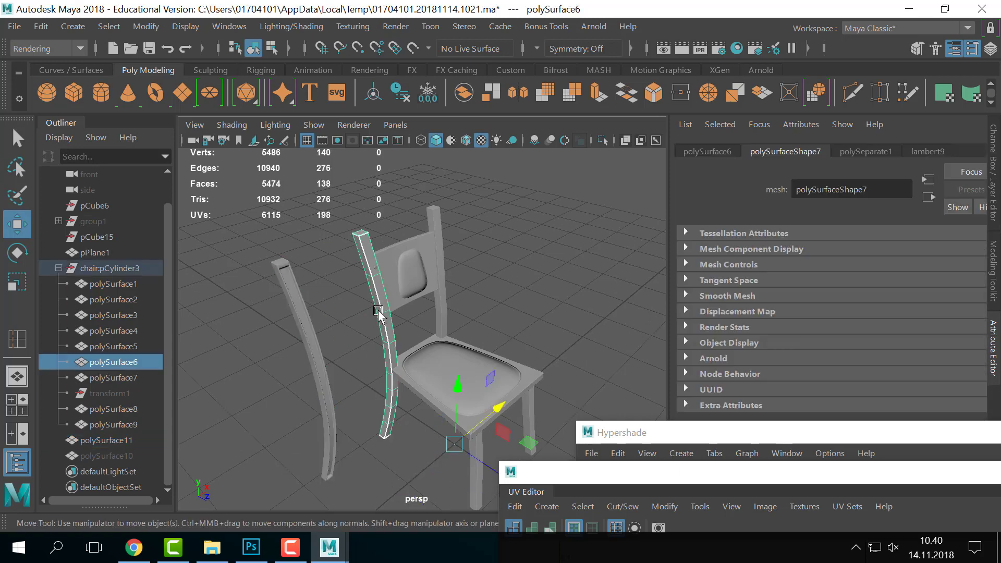
{"action": "key", "text": "alt+Tab"}
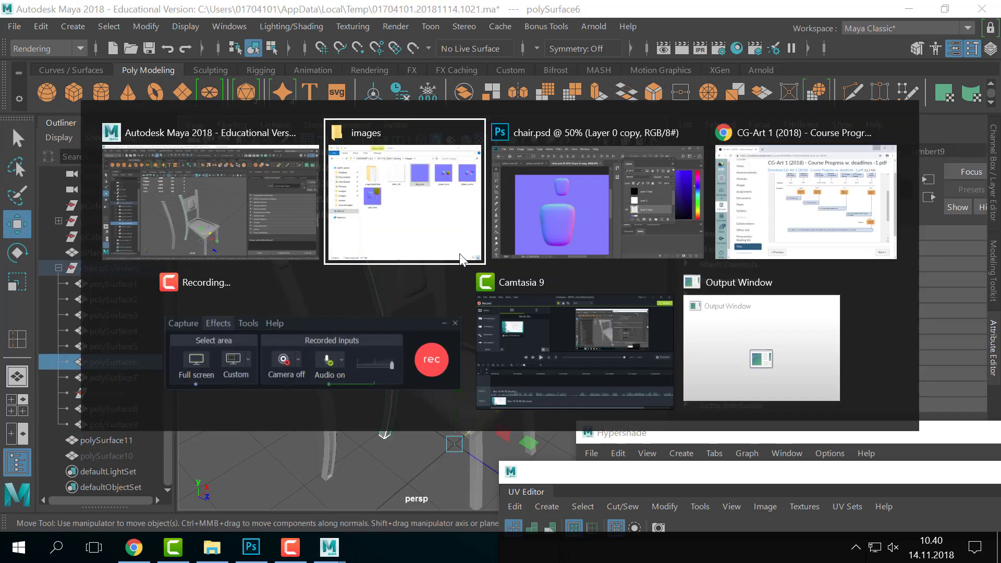
- Dismiss the save prompt, zoom out and pan the chair.psd normal map, then return to Maya
{"action": "left_click", "coordinate": [729, 478]}
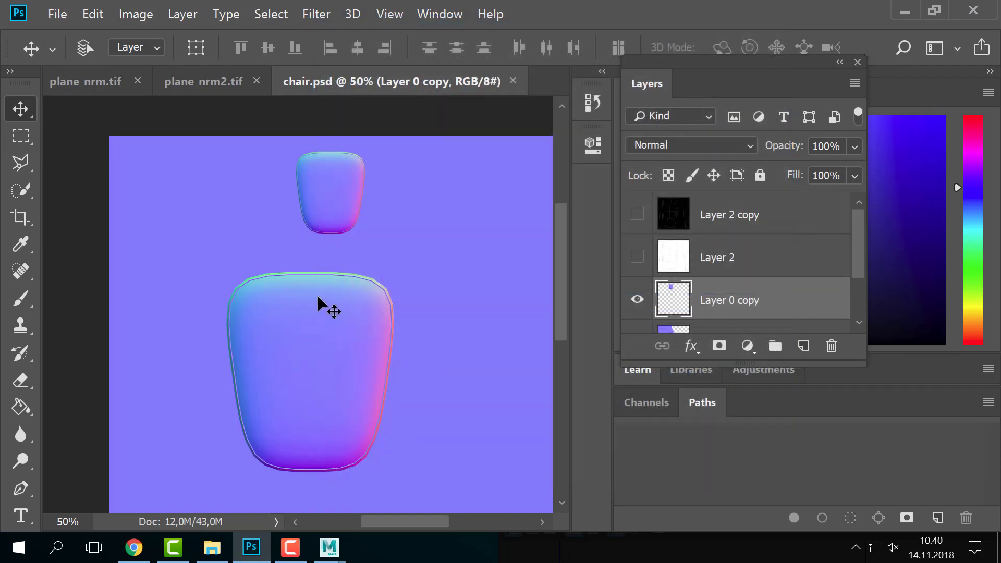
{"action": "key", "text": "z"}
{"action": "left_click", "coordinate": [360, 321], "text": "alt"}
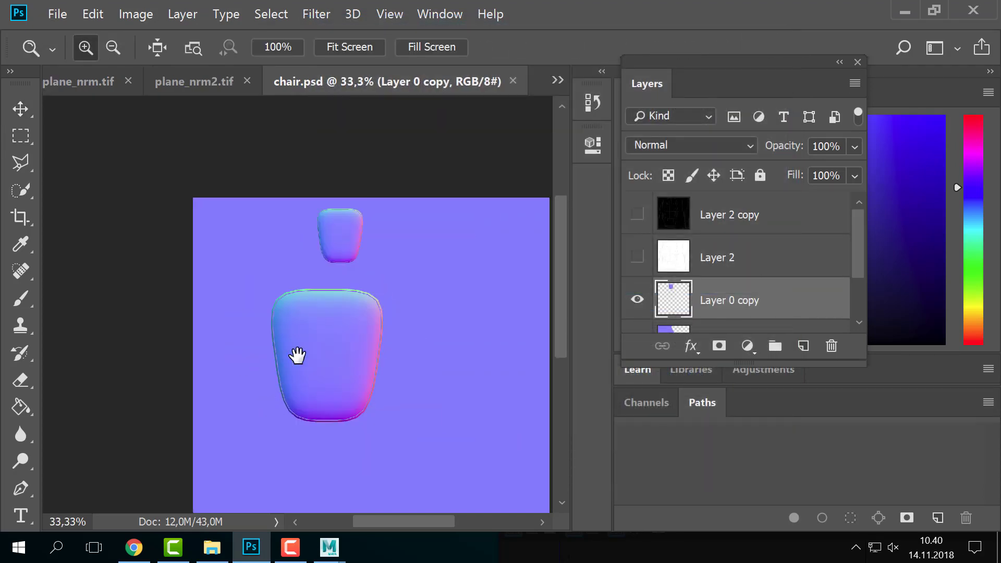
{"action": "left_click_drag", "start_coordinate": [298, 351], "coordinate": [263, 295]}
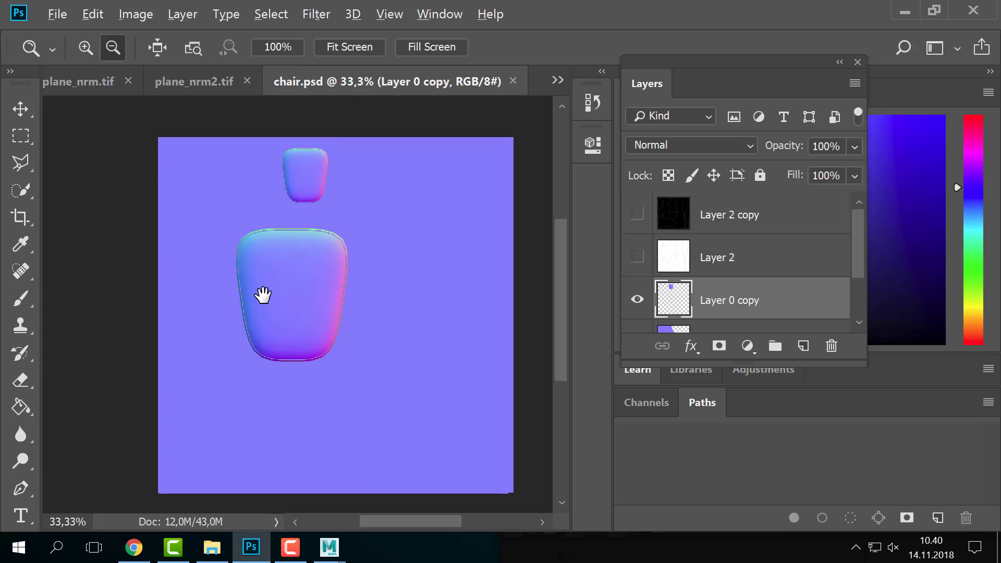
{"action": "key", "text": "alt+Tab"}
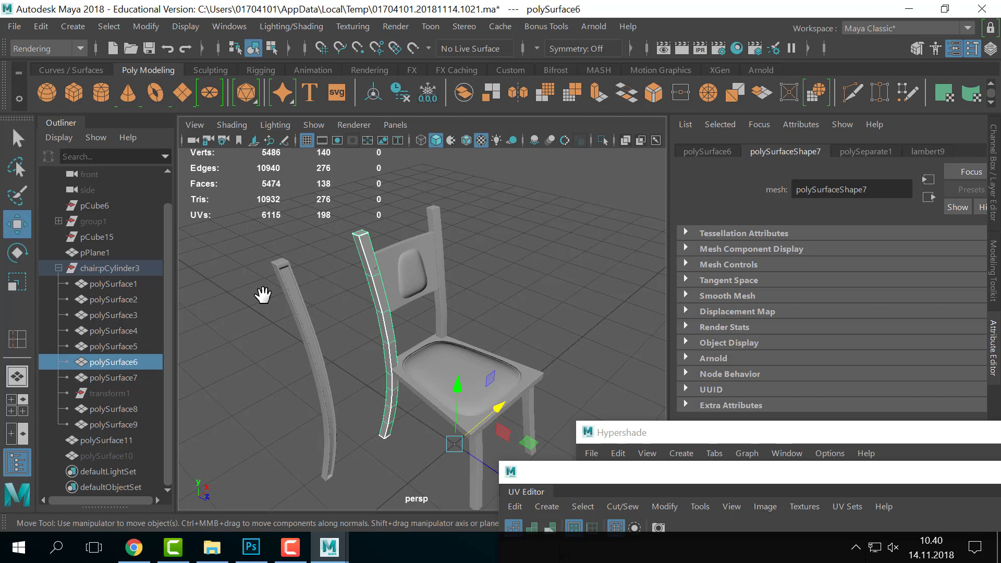
{"action": "left_click", "coordinate": [554, 266]}
{"action": "left_click_drag", "start_coordinate": [555, 266], "coordinate": [508, 261], "text": "alt"}
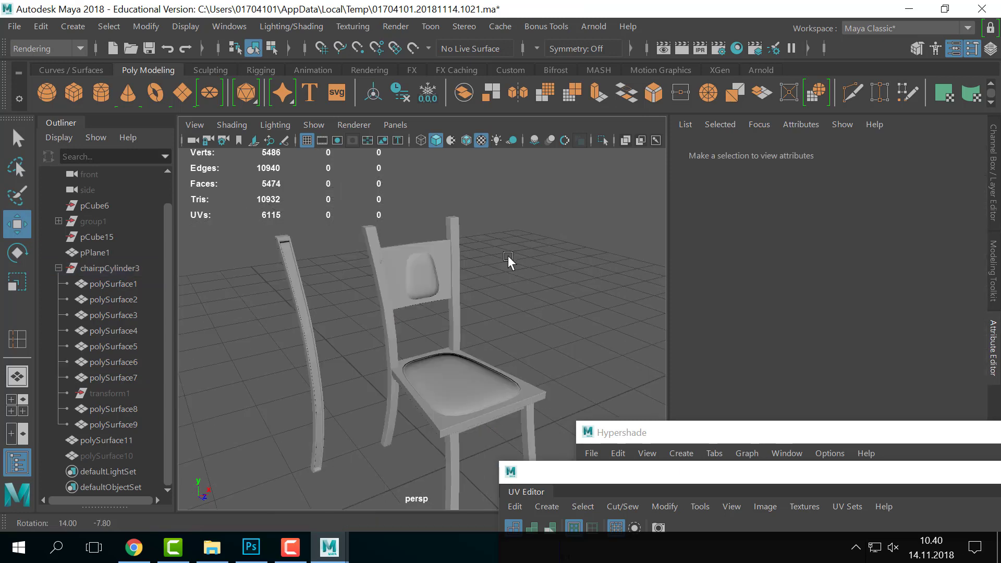
{"action": "middle_click_drag", "start_coordinate": [365, 281], "coordinate": [434, 333], "text": "alt"}
{"action": "scroll", "coordinate": [434, 333], "scroll_direction": "up", "scroll_amount": 3}
{"action": "middle_click_drag", "start_coordinate": [584, 334], "coordinate": [489, 273], "text": "alt"}
{"action": "left_click_drag", "start_coordinate": [488, 274], "coordinate": [504, 320], "text": "alt"}
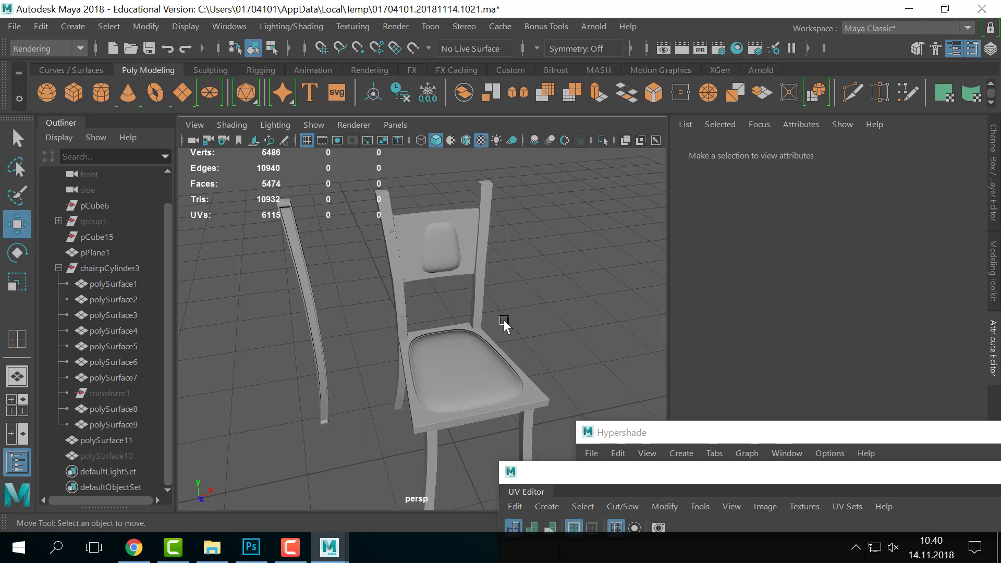
- Select the detached curved post polySurface11 and turn off its smooth preview
{"action": "left_click", "coordinate": [310, 233]}
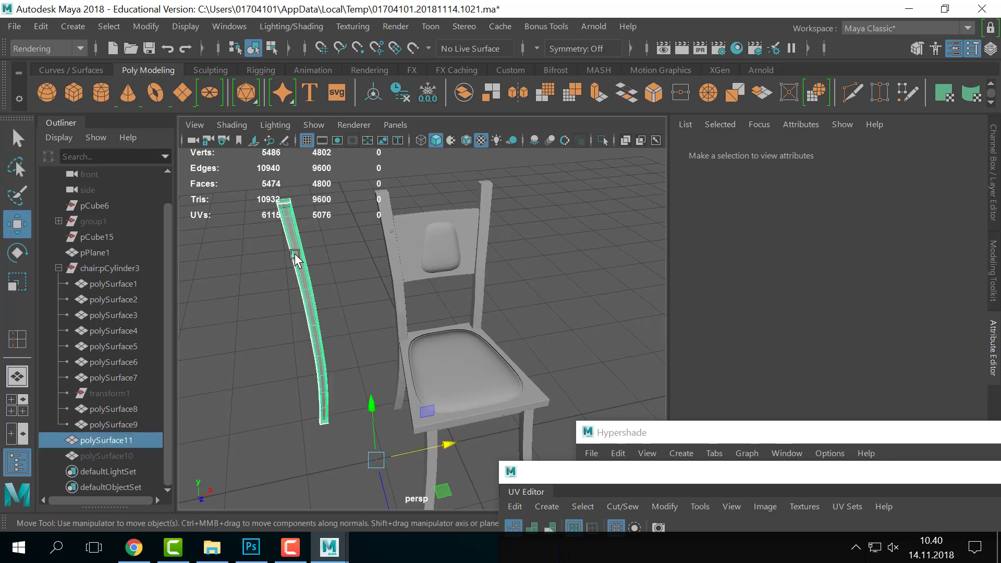
{"action": "left_click", "coordinate": [342, 244]}
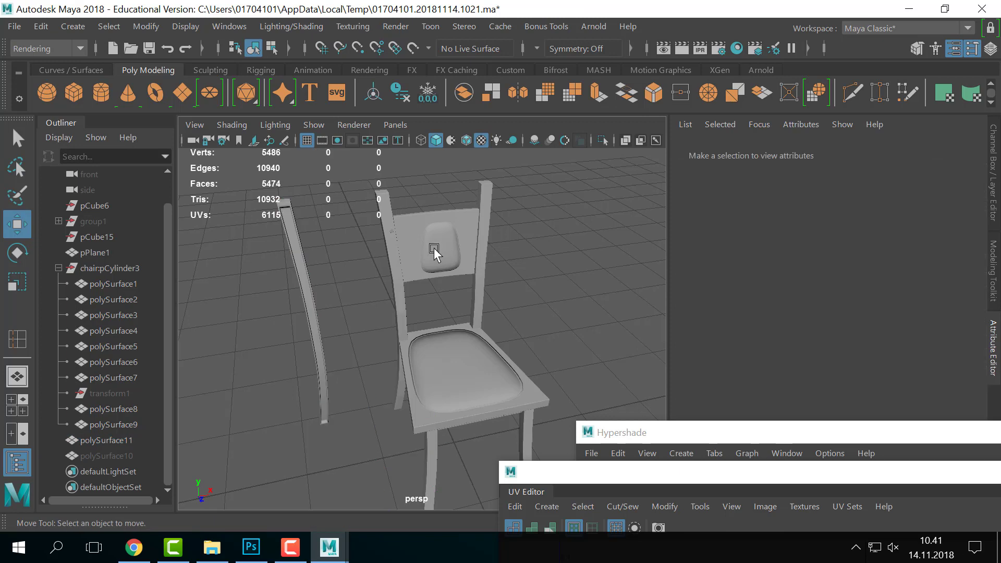
{"action": "left_click_drag", "start_coordinate": [435, 249], "coordinate": [420, 273], "text": "alt"}
{"action": "left_click", "coordinate": [349, 347]}
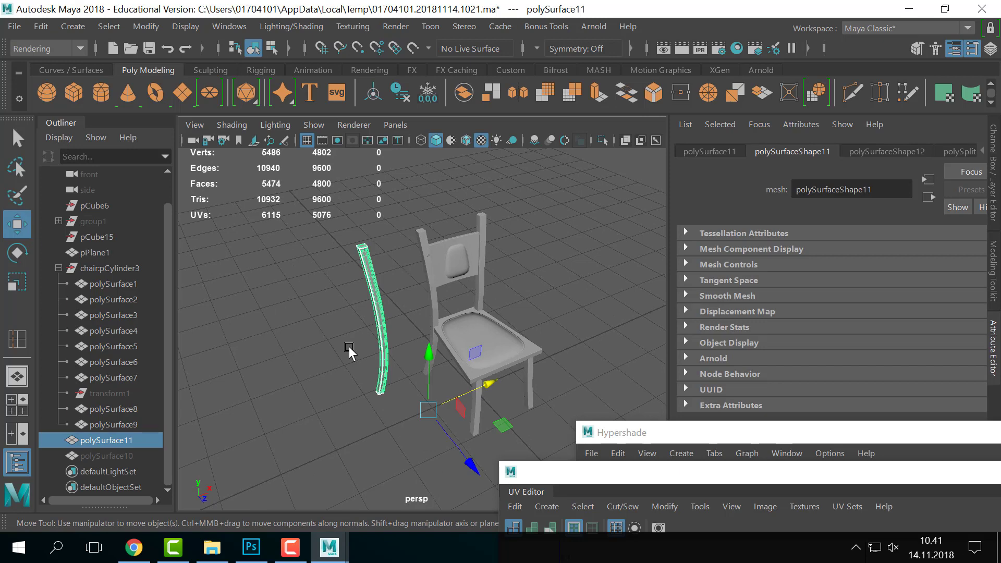
{"action": "key", "text": "1"}
{"action": "middle_click_drag", "start_coordinate": [346, 257], "coordinate": [365, 314], "text": "alt"}
{"action": "scroll", "coordinate": [365, 315], "scroll_direction": "up", "scroll_amount": 10}
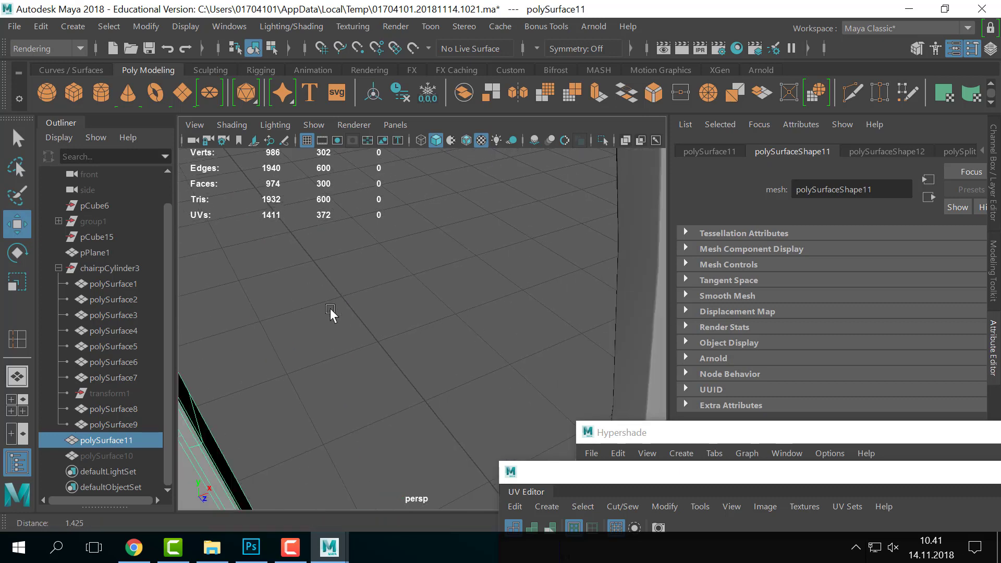
{"action": "scroll", "coordinate": [402, 297], "scroll_direction": "down", "scroll_amount": 6}
- Toggle between smoothed (3) and cage (1) previews to compare, ending on the unsmoothed cage
{"action": "key", "text": "3"}
{"action": "key", "text": "1"}
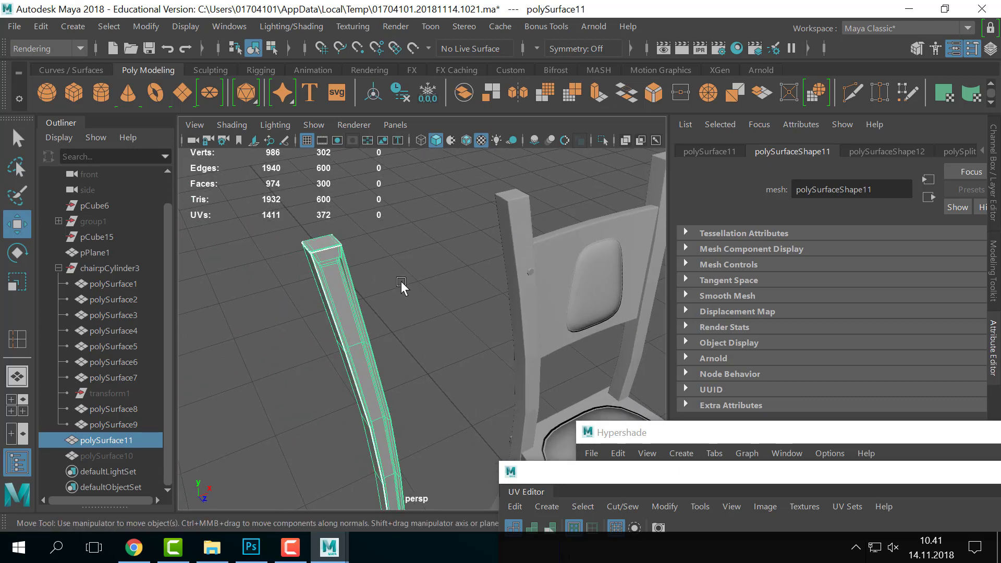
{"action": "key", "text": "3"}
{"action": "key", "text": "1"}
{"action": "key", "text": "3"}
{"action": "key", "text": "1"}
{"action": "key", "text": "3"}
{"action": "key", "text": "1"}
{"action": "key", "text": "3"}
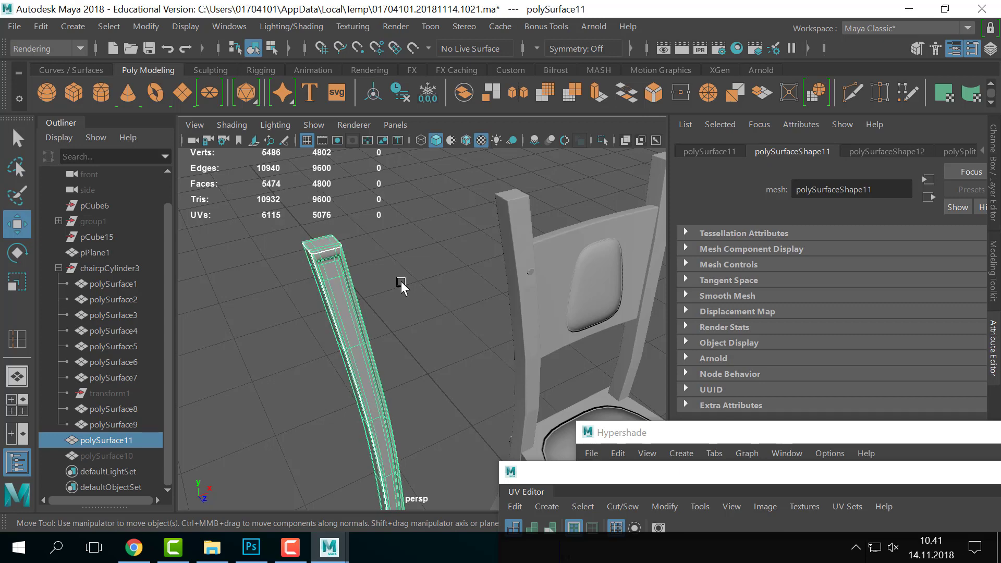
{"action": "key", "text": "1"}
{"action": "left_click", "coordinate": [402, 273]}
{"action": "key", "text": "ctrl+z"}
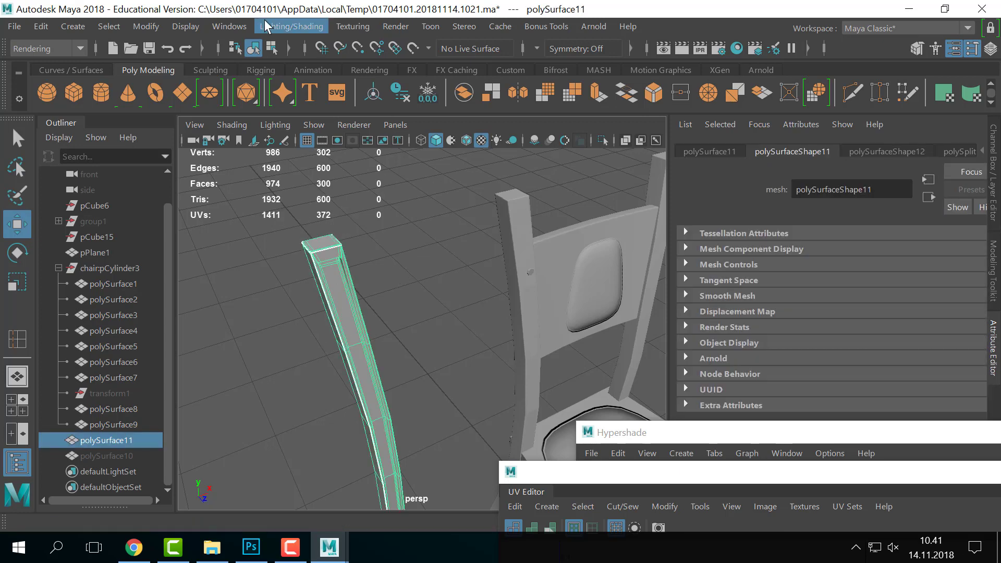
- Switch to the Modeling menu set and apply Mesh > Smooth at 1 division to polySurface11
{"action": "left_click", "coordinate": [265, 21]}
{"action": "left_click", "coordinate": [50, 48]}
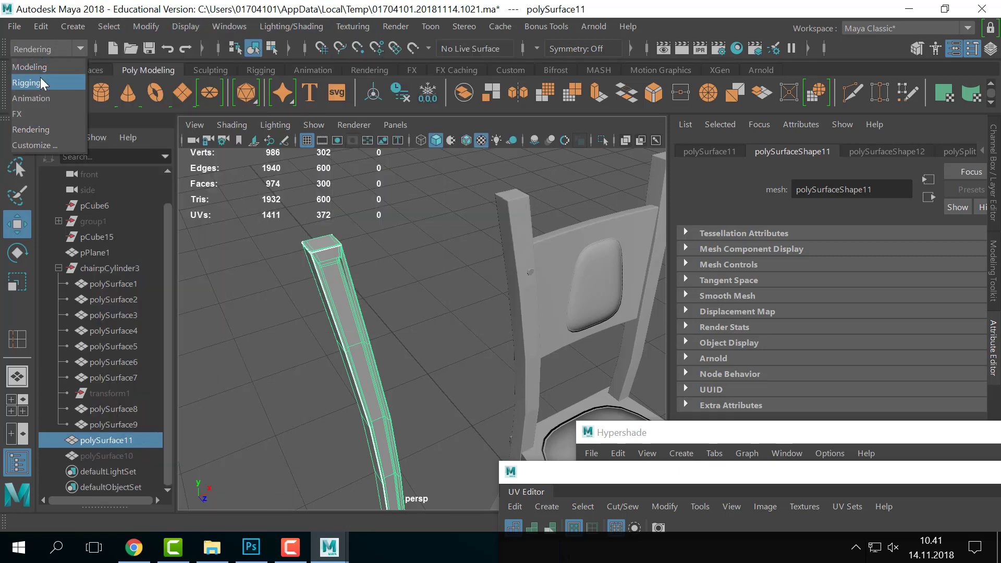
{"action": "left_click", "coordinate": [36, 67]}
{"action": "left_click", "coordinate": [234, 27]}
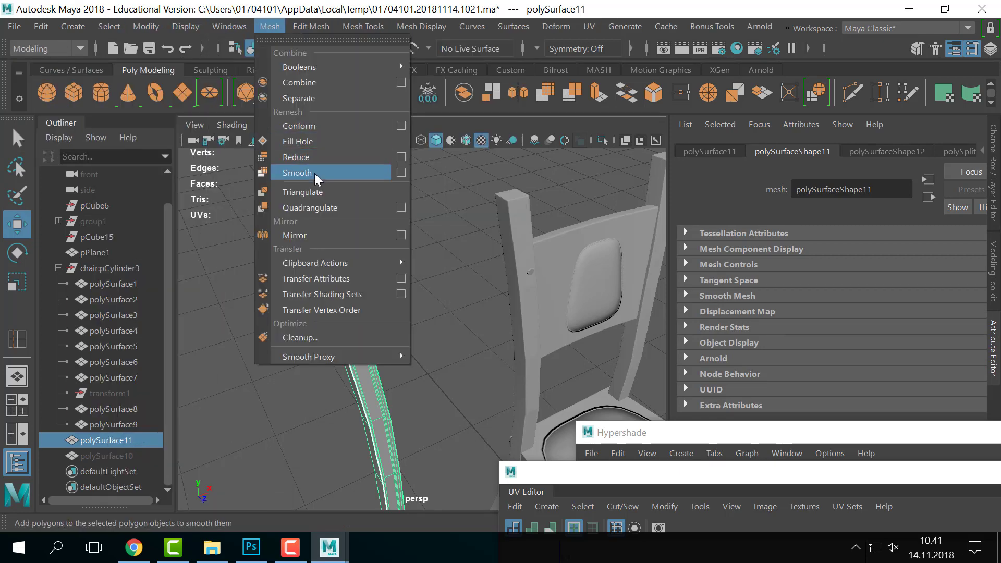
{"action": "left_click", "coordinate": [314, 173]}
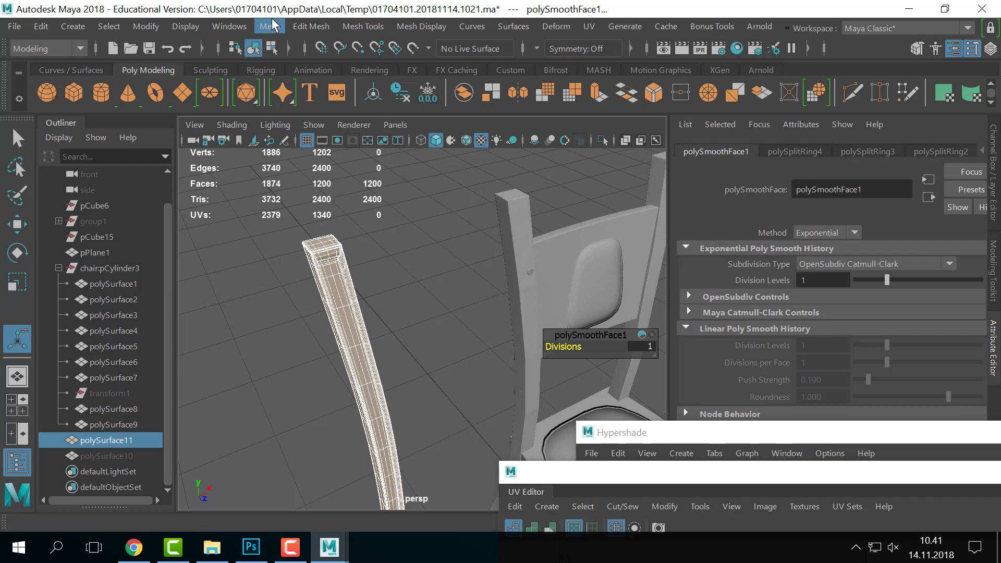
{"action": "left_click", "coordinate": [380, 238]}
{"action": "left_click", "coordinate": [351, 308]}
{"action": "scroll", "coordinate": [541, 290], "scroll_direction": "down", "scroll_amount": 5}
{"action": "middle_click_drag", "start_coordinate": [541, 289], "coordinate": [471, 237], "text": "alt"}
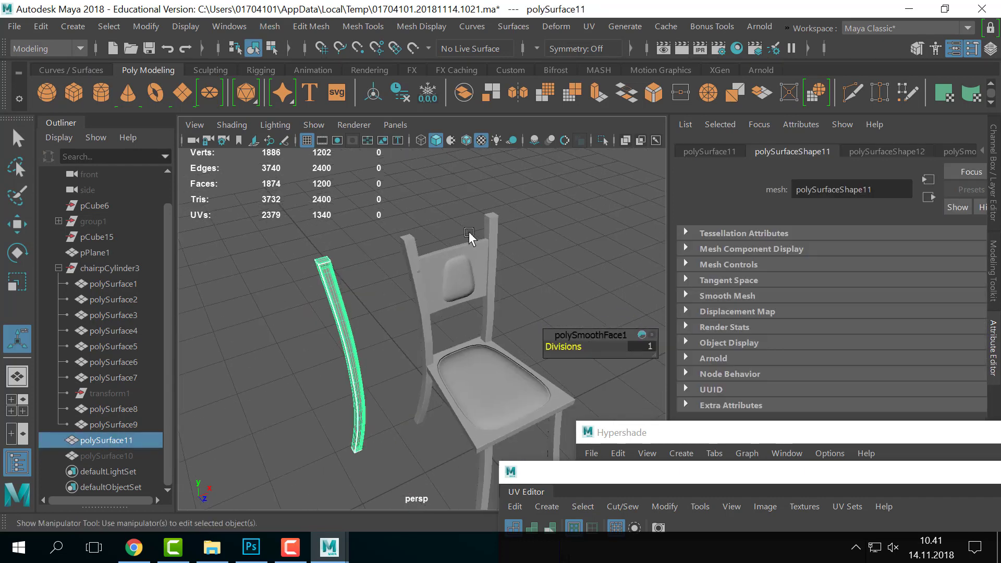
{"action": "left_click", "coordinate": [993, 206]}
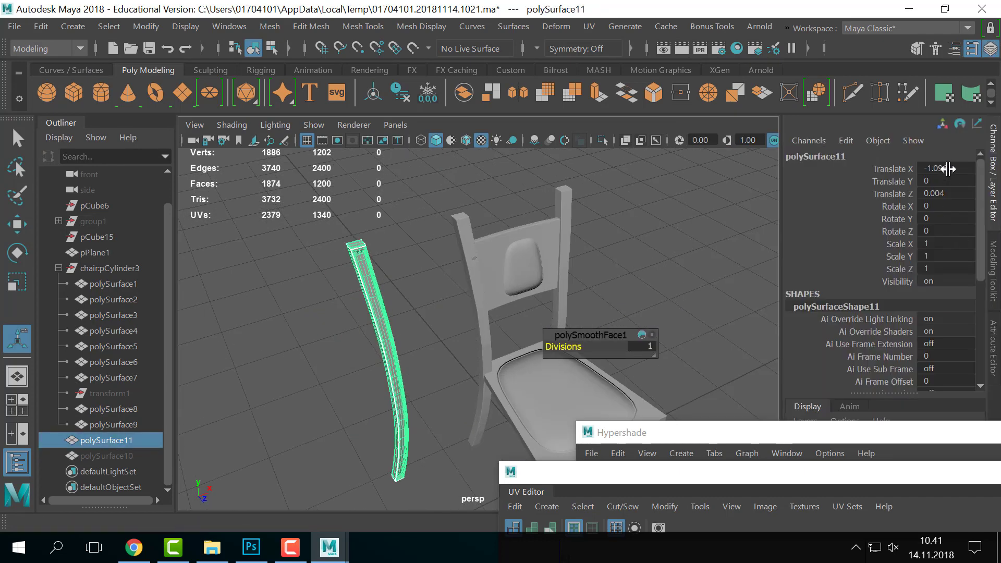
- Set the smoothed post's Translate X, Y and Z to 0 in the Channel Box
{"action": "left_click_drag", "start_coordinate": [949, 169], "coordinate": [944, 194]}
{"action": "type", "text": "0"}
{"action": "key", "text": "Return"}
{"action": "left_click", "coordinate": [636, 244]}
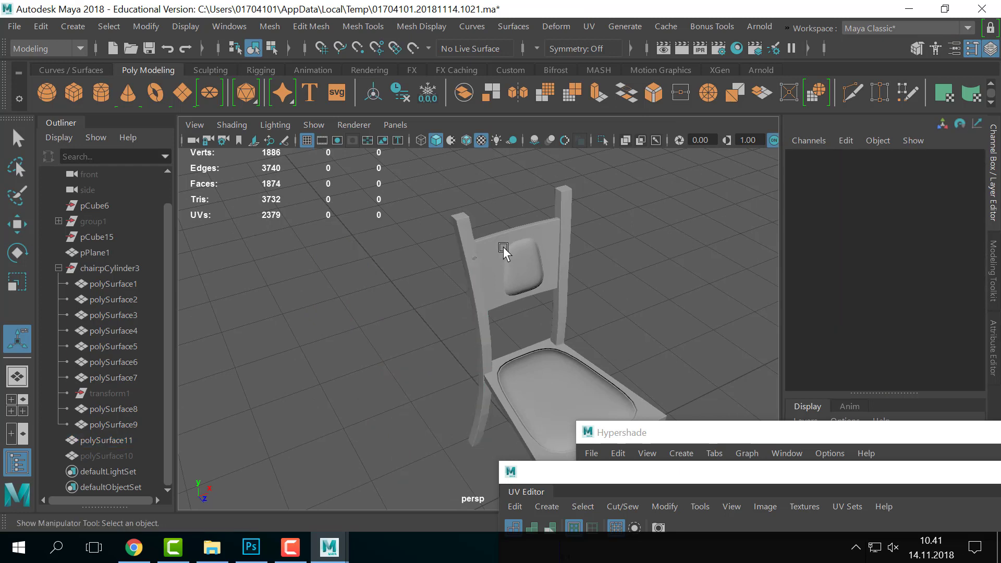
{"action": "scroll", "coordinate": [503, 240], "scroll_direction": "up", "scroll_amount": 3}
{"action": "middle_click_drag", "start_coordinate": [453, 248], "coordinate": [463, 292], "text": "alt"}
{"action": "left_click_drag", "start_coordinate": [463, 292], "coordinate": [504, 278], "text": "alt"}
{"action": "left_click", "coordinate": [504, 278]}
{"action": "scroll", "coordinate": [552, 277], "scroll_direction": "up", "scroll_amount": 2}
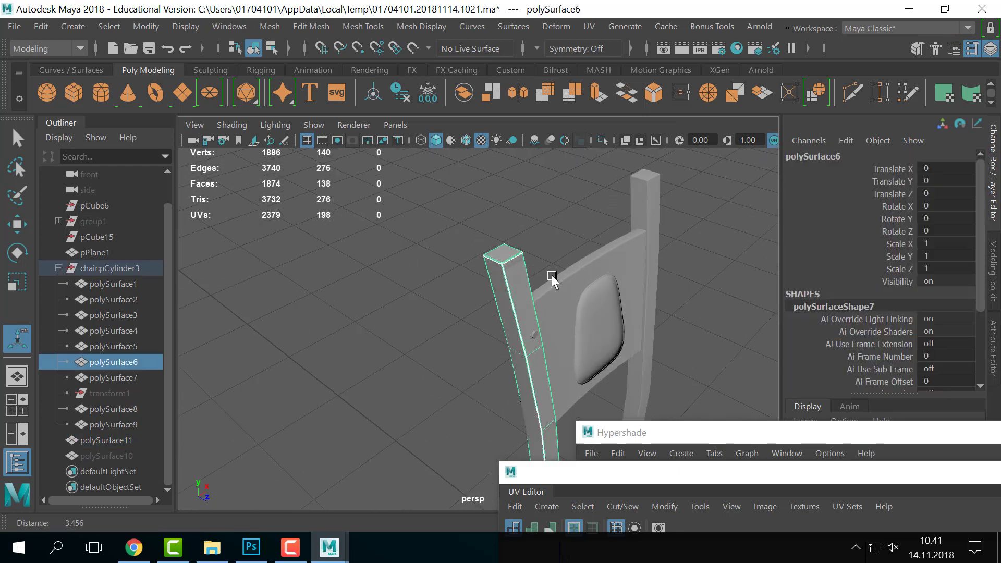
{"action": "scroll", "coordinate": [551, 276], "scroll_direction": "up", "scroll_amount": 2}
{"action": "left_click", "coordinate": [505, 245]}
- Tumble around the chair back and nudge the post slightly along Z to fit
{"action": "left_click_drag", "start_coordinate": [640, 261], "coordinate": [588, 249], "text": "alt"}
{"action": "scroll", "coordinate": [579, 253], "scroll_direction": "down", "scroll_amount": 2}
{"action": "middle_click_drag", "start_coordinate": [546, 265], "coordinate": [447, 205], "text": "alt"}
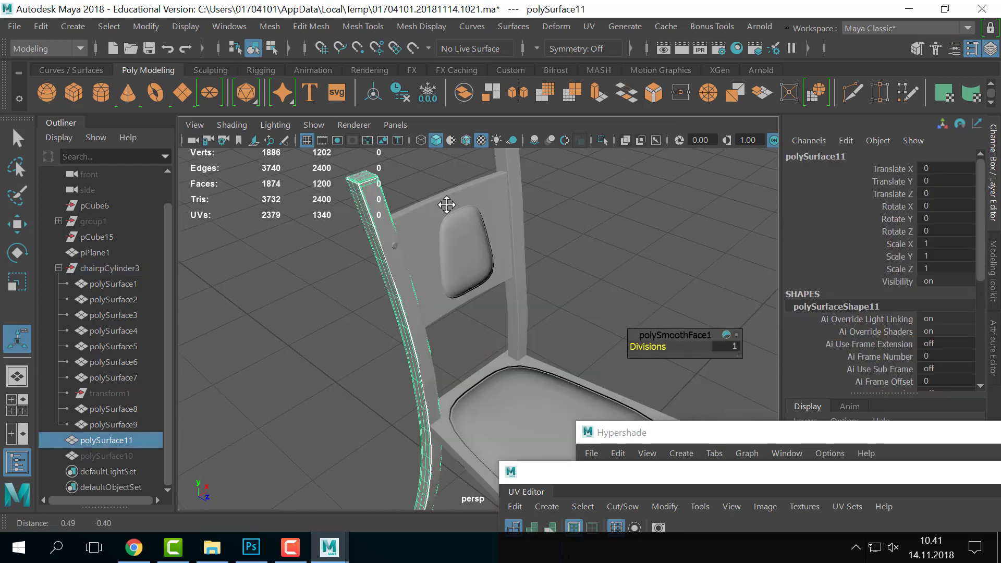
{"action": "scroll", "coordinate": [448, 208], "scroll_direction": "down", "scroll_amount": 2}
{"action": "key", "text": "w"}
{"action": "middle_click_drag", "start_coordinate": [470, 347], "coordinate": [499, 401], "text": "alt"}
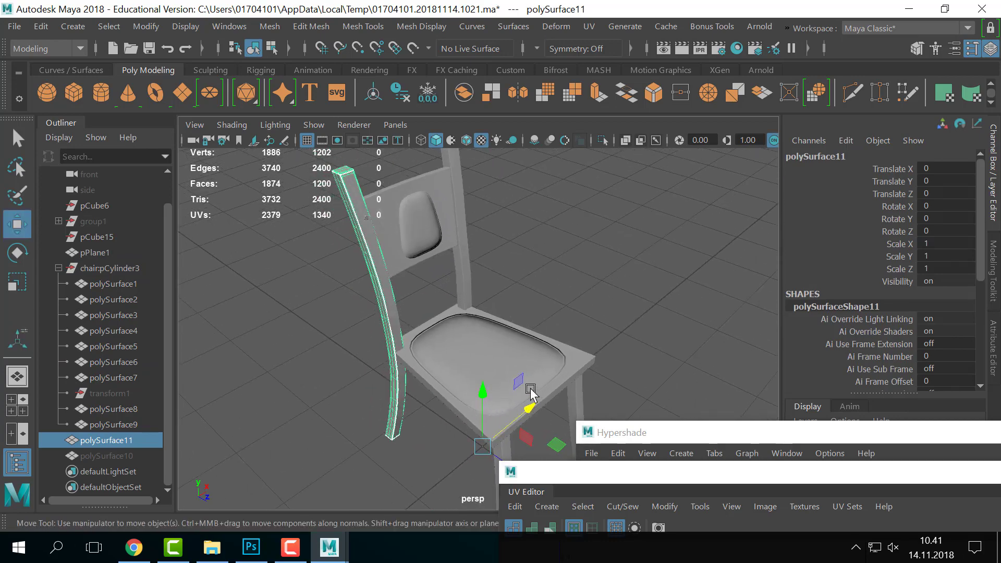
{"action": "left_click_drag", "start_coordinate": [531, 395], "coordinate": [488, 367], "text": "alt"}
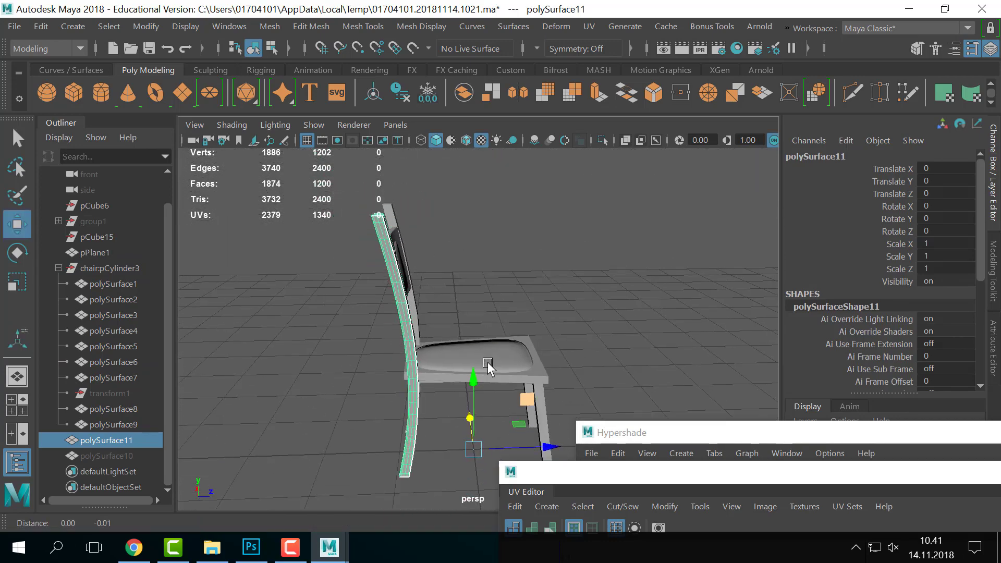
{"action": "middle_click_drag", "start_coordinate": [488, 365], "coordinate": [483, 343], "text": "alt"}
{"action": "middle_click_drag", "start_coordinate": [496, 296], "coordinate": [549, 341], "text": "alt"}
{"action": "scroll", "coordinate": [454, 245], "scroll_direction": "up", "scroll_amount": 4}
{"action": "middle_click_drag", "start_coordinate": [454, 246], "coordinate": [527, 347], "text": "alt"}
{"action": "left_click_drag", "start_coordinate": [527, 346], "coordinate": [492, 399], "text": "alt"}
{"action": "middle_click_drag", "start_coordinate": [619, 285], "coordinate": [618, 285]}
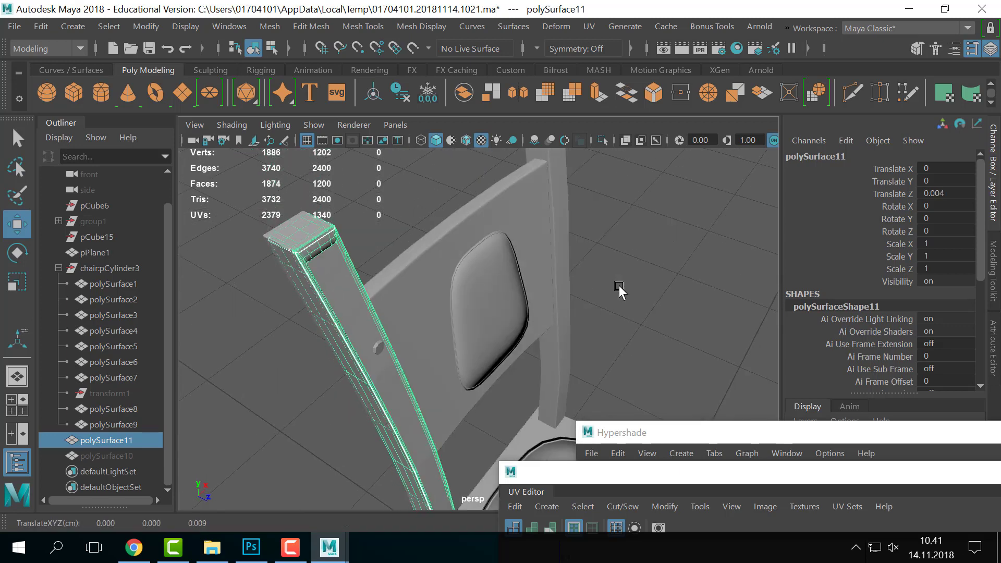
- Check the fit by selecting the post, one of its faces, and polySurface10/11 in the Outliner
{"action": "left_click_drag", "start_coordinate": [618, 285], "coordinate": [406, 203], "text": "alt"}
{"action": "left_click", "coordinate": [396, 257]}
{"action": "right_click_drag", "start_coordinate": [406, 203], "coordinate": [413, 233]}
{"action": "left_click", "coordinate": [419, 213]}
{"action": "right_click_drag", "start_coordinate": [389, 185], "coordinate": [417, 159]}
{"action": "left_click", "coordinate": [105, 456]}
{"action": "left_click", "coordinate": [108, 441]}
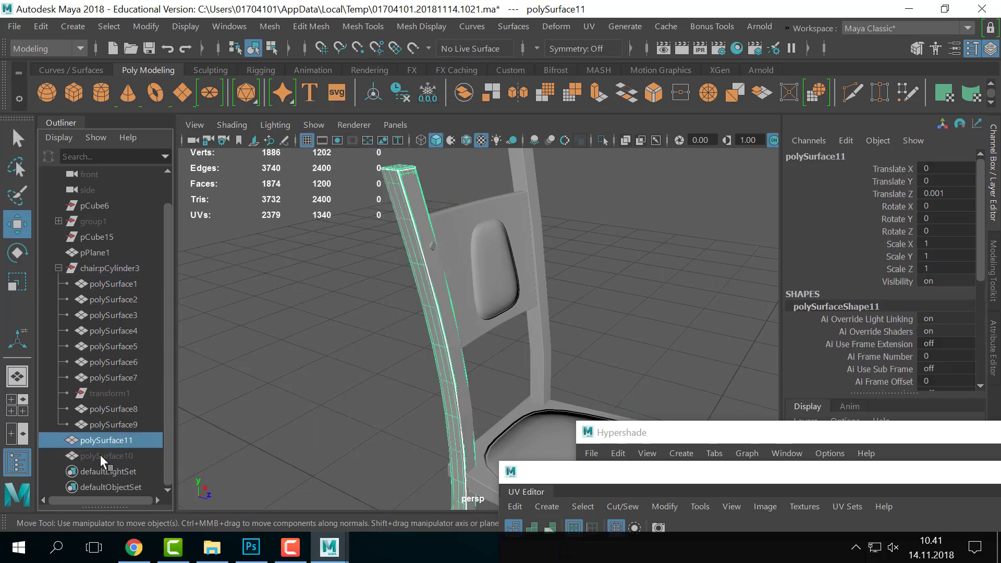
{"action": "left_click", "coordinate": [100, 455]}
{"action": "left_click", "coordinate": [396, 215]}
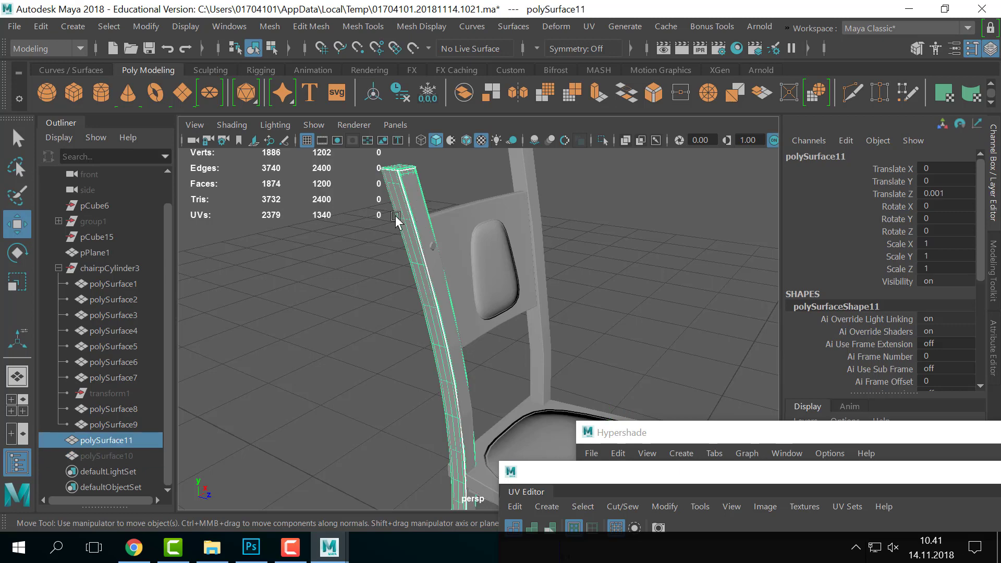
{"action": "left_click_drag", "start_coordinate": [395, 230], "coordinate": [384, 279], "text": "alt"}
{"action": "left_click", "coordinate": [530, 183]}
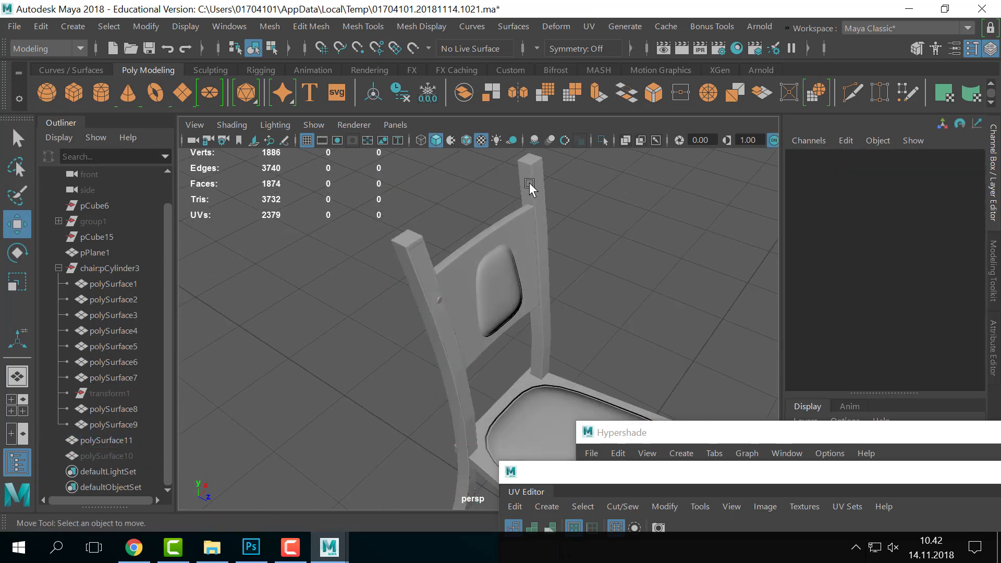
{"action": "left_click", "coordinate": [324, 300]}
{"action": "left_click", "coordinate": [441, 278]}
{"action": "middle_click_drag", "start_coordinate": [396, 275], "coordinate": [469, 319], "text": "alt"}
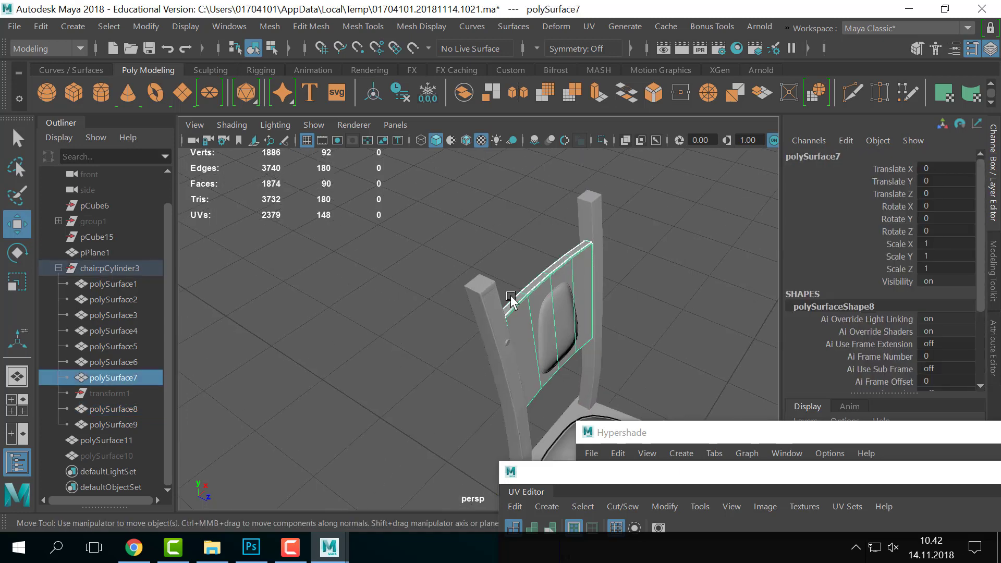
{"action": "left_click", "coordinate": [678, 315]}
{"action": "left_click_drag", "start_coordinate": [679, 313], "coordinate": [541, 303], "text": "alt"}
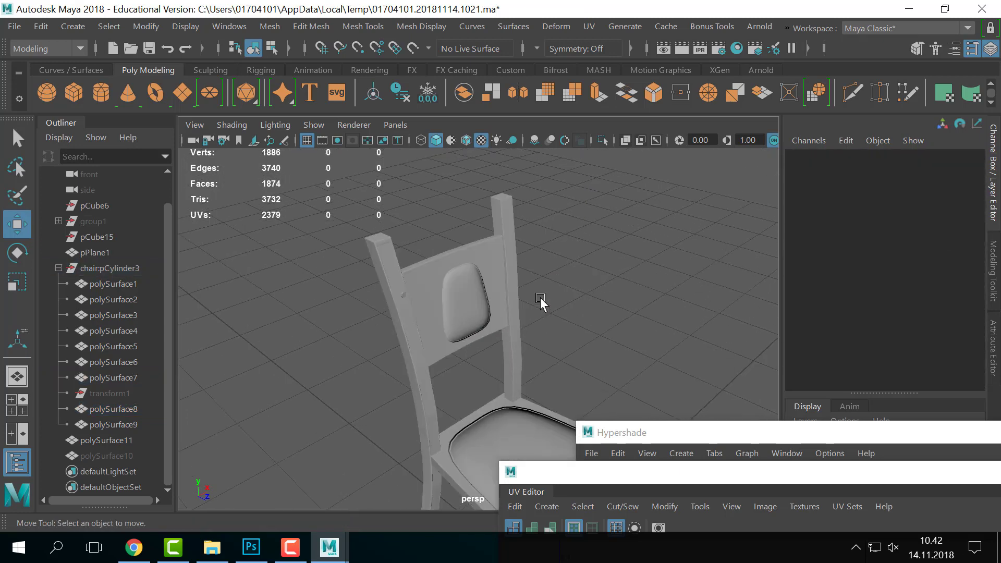
{"action": "left_click", "coordinate": [402, 263]}
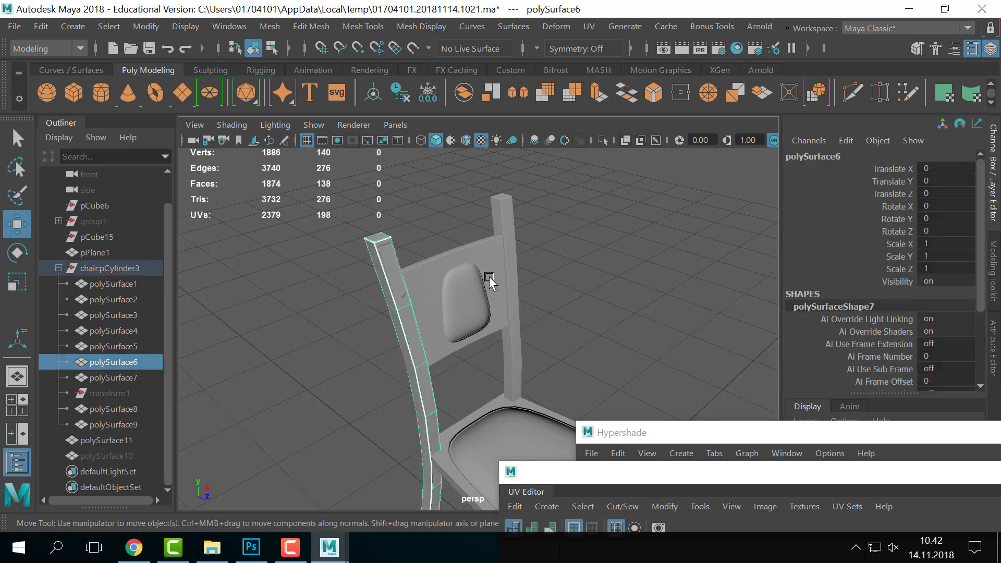
{"action": "right_click_drag", "start_coordinate": [489, 276], "coordinate": [555, 283], "text": "alt"}
{"action": "left_click_drag", "start_coordinate": [555, 282], "coordinate": [603, 294], "text": "alt"}
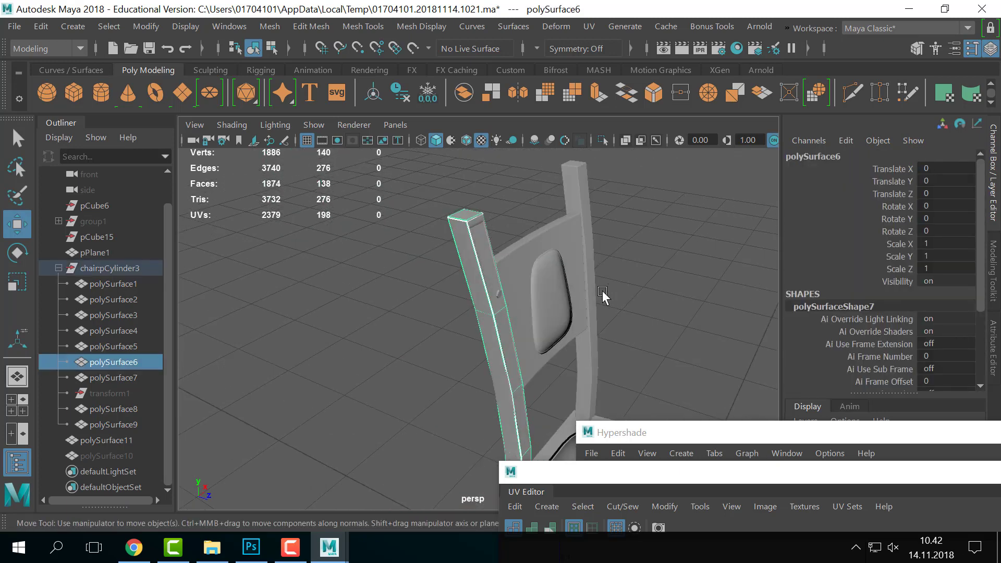
{"action": "left_click", "coordinate": [478, 244]}
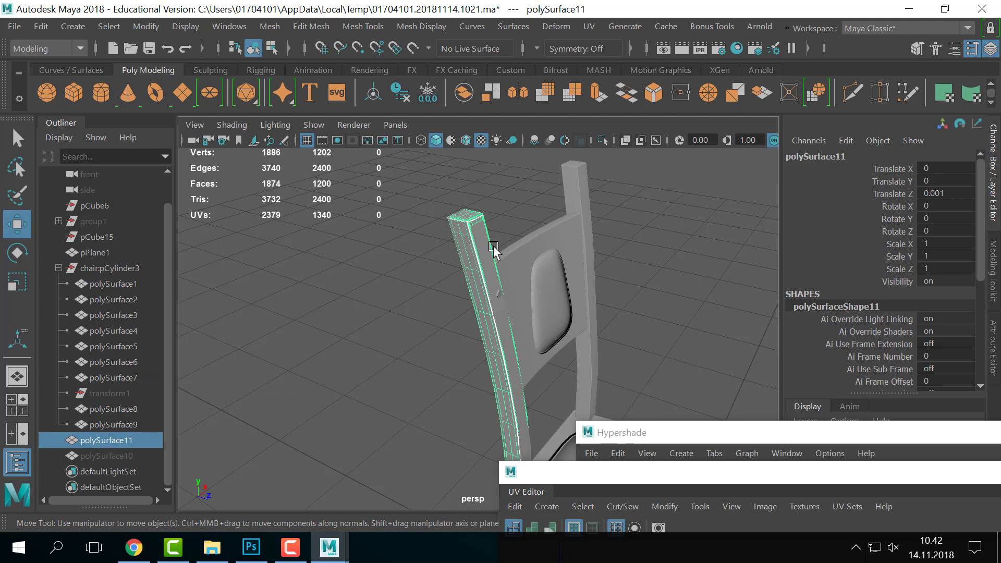
{"action": "scroll", "coordinate": [494, 250], "scroll_direction": "down", "scroll_amount": 3}
{"action": "middle_click_drag", "start_coordinate": [589, 288], "coordinate": [532, 233], "text": "alt"}
{"action": "scroll", "coordinate": [555, 258], "scroll_direction": "up", "scroll_amount": 3}
{"action": "left_click_drag", "start_coordinate": [533, 232], "coordinate": [534, 303], "text": "alt"}
{"action": "scroll", "coordinate": [411, 268], "scroll_direction": "down", "scroll_amount": 4}
{"action": "right_click_drag", "start_coordinate": [534, 302], "coordinate": [473, 322], "text": "alt"}
{"action": "left_click_drag", "start_coordinate": [473, 322], "coordinate": [456, 286], "text": "alt"}
{"action": "right_click_drag", "start_coordinate": [456, 286], "coordinate": [512, 303], "text": "alt"}
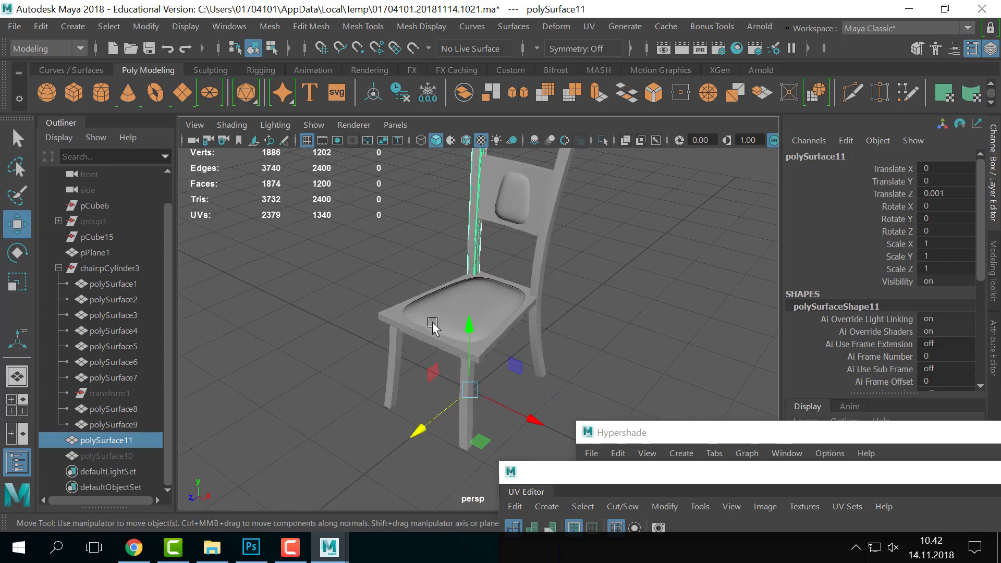
{"action": "left_click_drag", "start_coordinate": [457, 312], "coordinate": [581, 318], "text": "alt"}
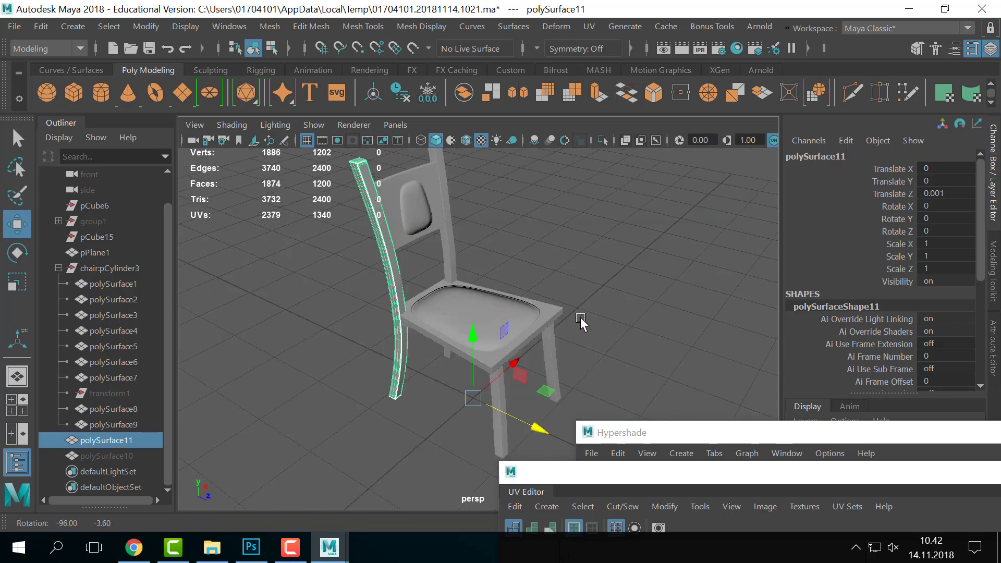
{"action": "right_click_drag", "start_coordinate": [581, 318], "coordinate": [493, 271], "text": "alt"}
{"action": "left_click_drag", "start_coordinate": [493, 271], "coordinate": [578, 283], "text": "alt"}
{"action": "right_click_drag", "start_coordinate": [578, 284], "coordinate": [534, 310], "text": "alt"}
{"action": "left_click_drag", "start_coordinate": [534, 310], "coordinate": [588, 290], "text": "alt"}
{"action": "right_click_drag", "start_coordinate": [587, 290], "coordinate": [625, 321], "text": "alt"}
{"action": "mouse_move", "coordinate": [625, 321]}
{"action": "left_mouse_down", "text": "alt"}
{"action": "mouse_move", "coordinate": [599, 344]}
{"action": "mouse_move", "coordinate": [618, 337]}
{"action": "left_mouse_up", "text": "alt"}
{"action": "right_click_drag", "start_coordinate": [618, 337], "coordinate": [445, 299], "text": "alt"}
{"action": "left_click_drag", "start_coordinate": [444, 299], "coordinate": [455, 284], "text": "alt"}
{"action": "left_click", "coordinate": [472, 334]}
{"action": "left_click", "coordinate": [505, 339]}
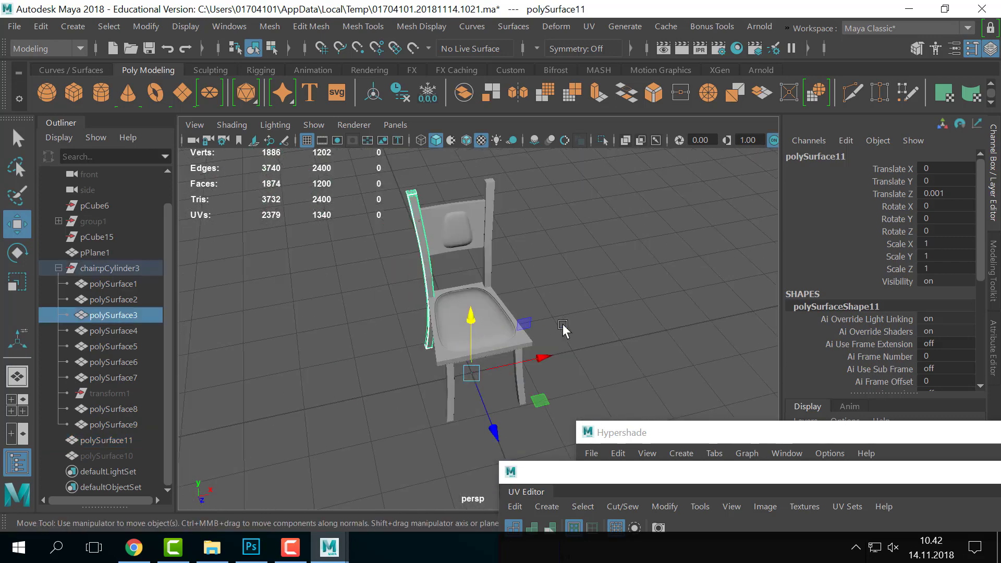
{"action": "left_click_drag", "start_coordinate": [633, 329], "coordinate": [614, 317], "text": "alt"}
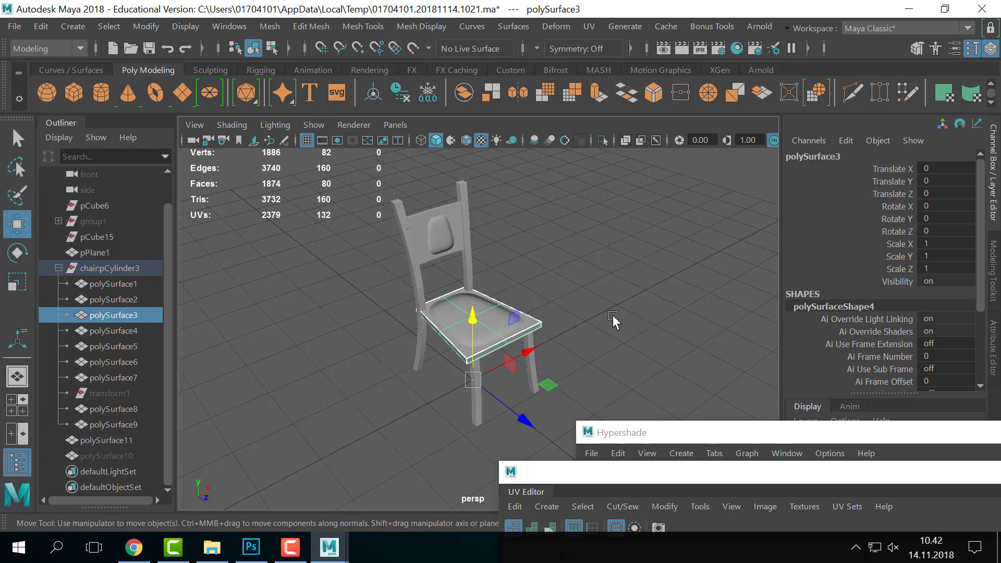
{"action": "left_click_drag", "start_coordinate": [612, 315], "coordinate": [492, 278], "text": "alt"}
{"action": "left_click", "coordinate": [579, 316]}
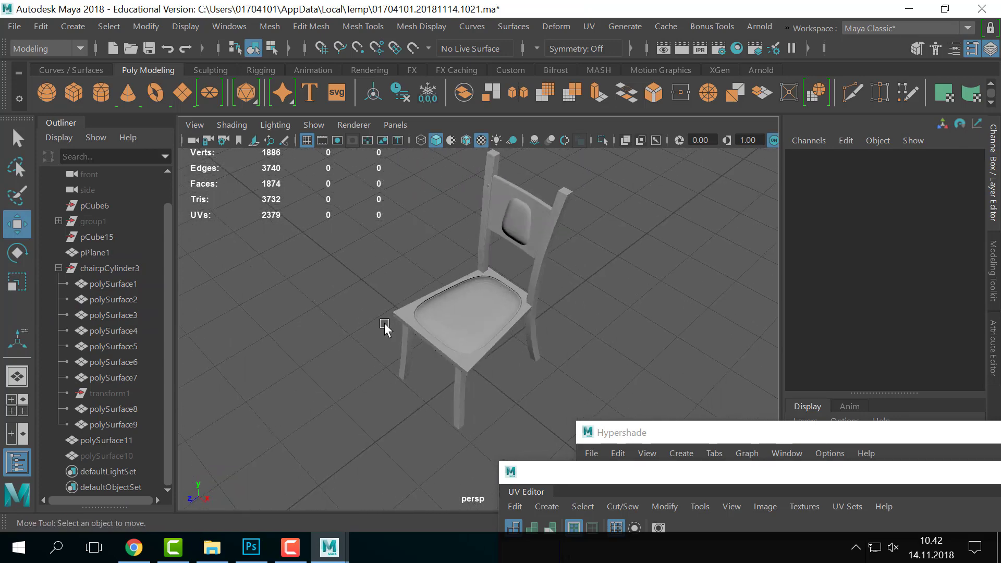
{"action": "left_click_drag", "start_coordinate": [471, 347], "coordinate": [527, 338], "text": "alt"}
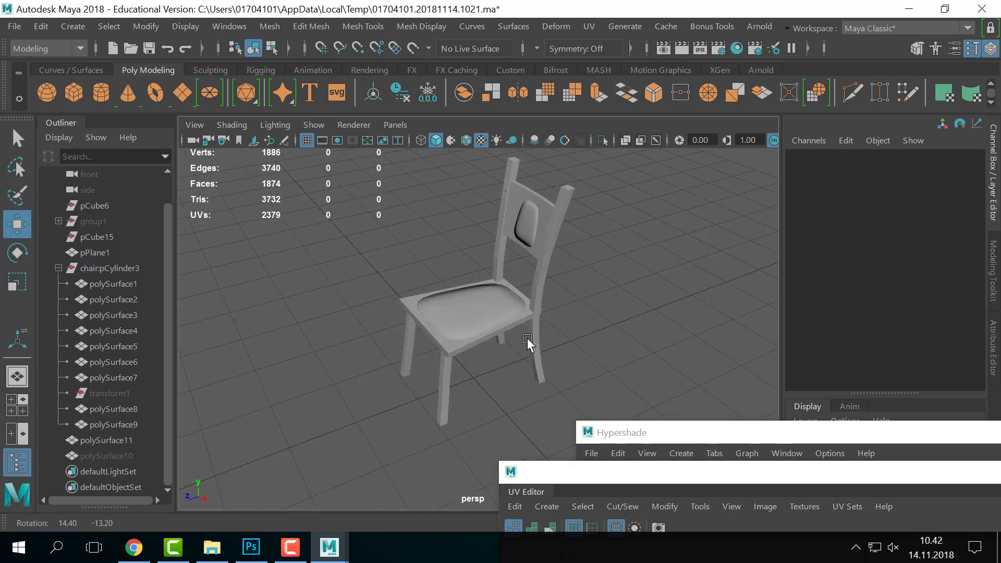
{"action": "right_click_drag", "start_coordinate": [528, 338], "coordinate": [579, 339], "text": "alt"}
{"action": "middle_click_drag", "start_coordinate": [421, 242], "coordinate": [462, 284], "text": "alt"}
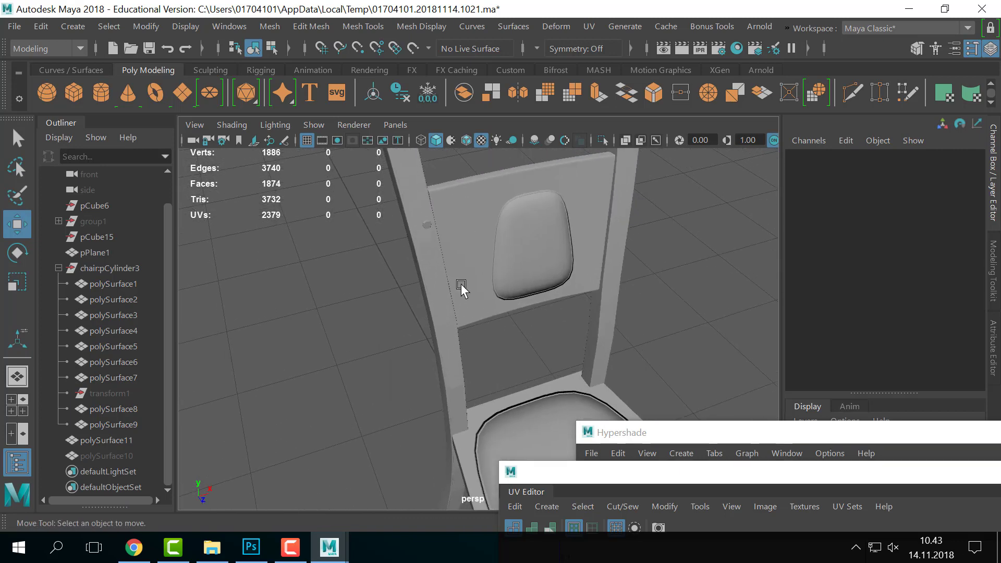
{"action": "left_click", "coordinate": [437, 295]}
{"action": "left_click_drag", "start_coordinate": [369, 343], "coordinate": [436, 335], "text": "alt"}
{"action": "right_click_drag", "start_coordinate": [436, 335], "coordinate": [377, 319], "text": "alt"}
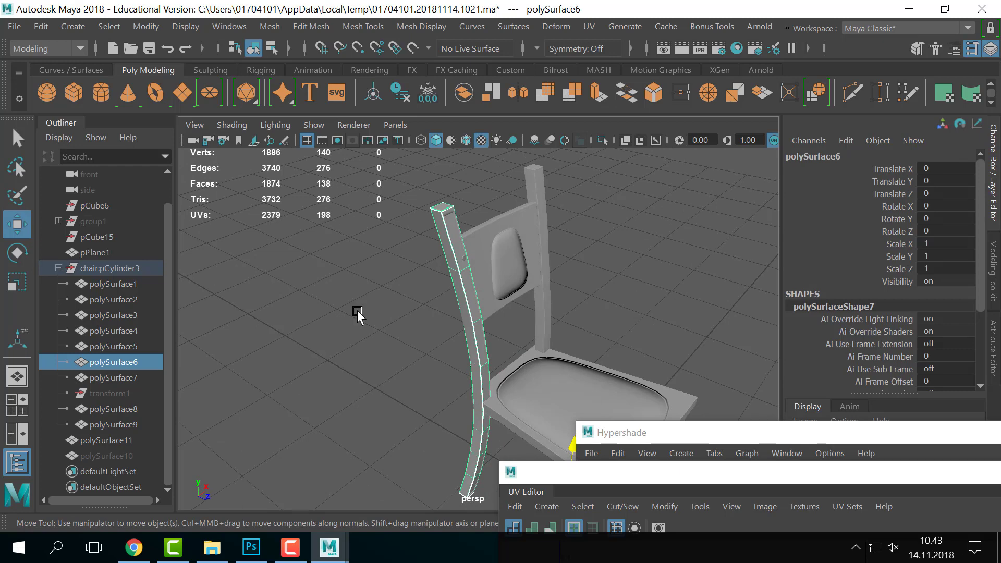
- Isolate the low-poly post polySurface6 and reselect it as a whole object
{"action": "key", "text": "ctrl+1"}
{"action": "left_click", "coordinate": [516, 287]}
{"action": "left_click", "coordinate": [460, 283]}
{"action": "middle_click_drag", "start_coordinate": [460, 285], "coordinate": [490, 362], "text": "alt"}
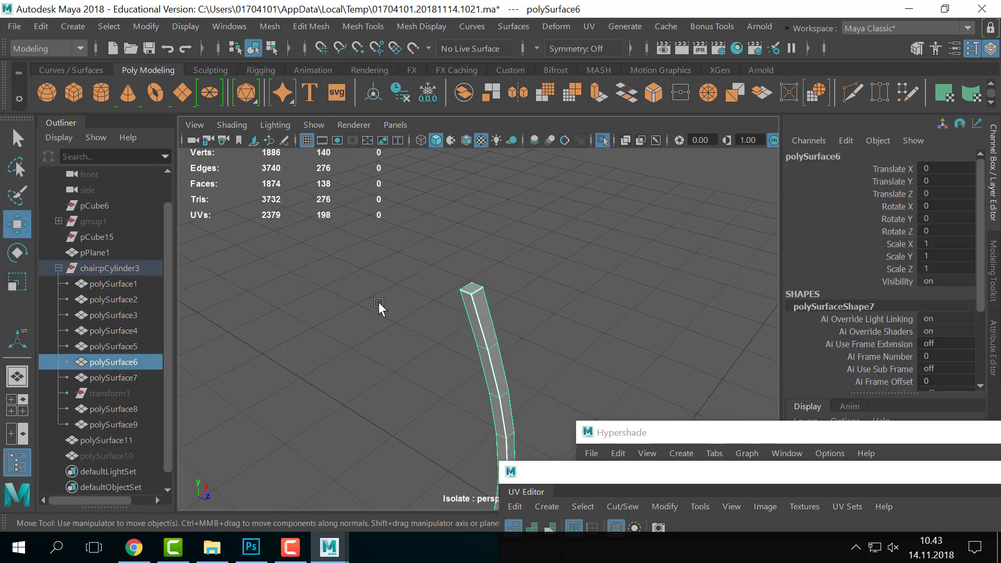
{"action": "right_click_drag", "start_coordinate": [381, 309], "coordinate": [457, 217], "text": "alt"}
{"action": "left_click", "coordinate": [537, 360]}
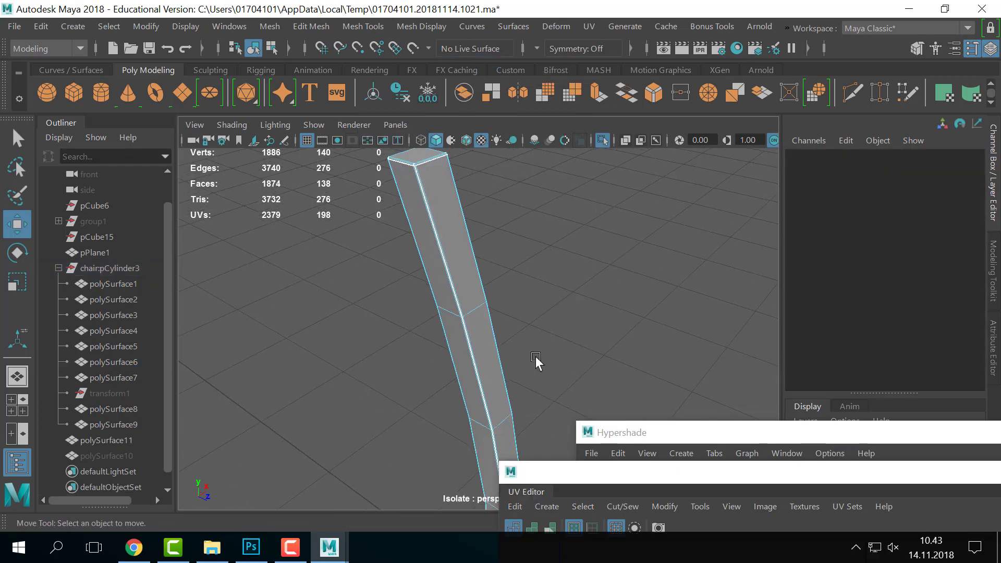
{"action": "right_click", "coordinate": [474, 276]}
{"action": "right_click_drag", "start_coordinate": [473, 277], "coordinate": [576, 178]}
{"action": "left_click", "coordinate": [574, 186]}
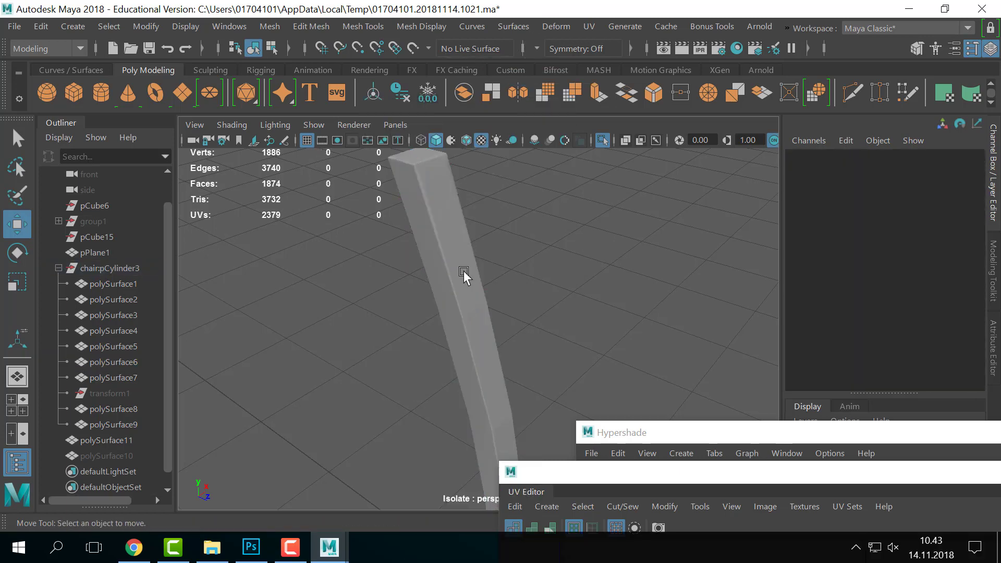
{"action": "left_click", "coordinate": [464, 271]}
- Apply Mesh Display > Soften Edge to all of the post's edges in the Modeling menu set
{"action": "left_click", "coordinate": [47, 48]}
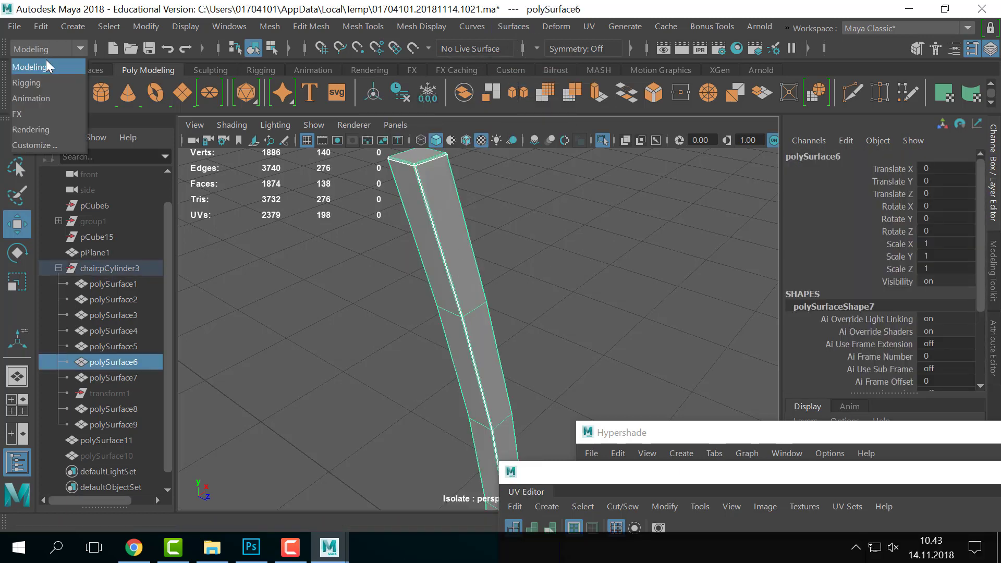
{"action": "left_click", "coordinate": [46, 66]}
{"action": "left_click", "coordinate": [413, 30]}
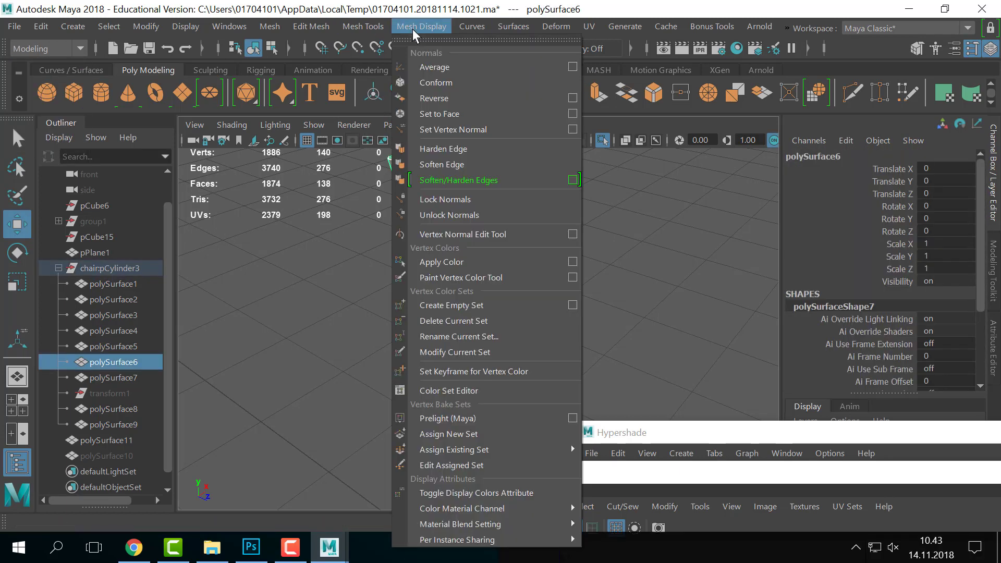
{"action": "left_click", "coordinate": [453, 165]}
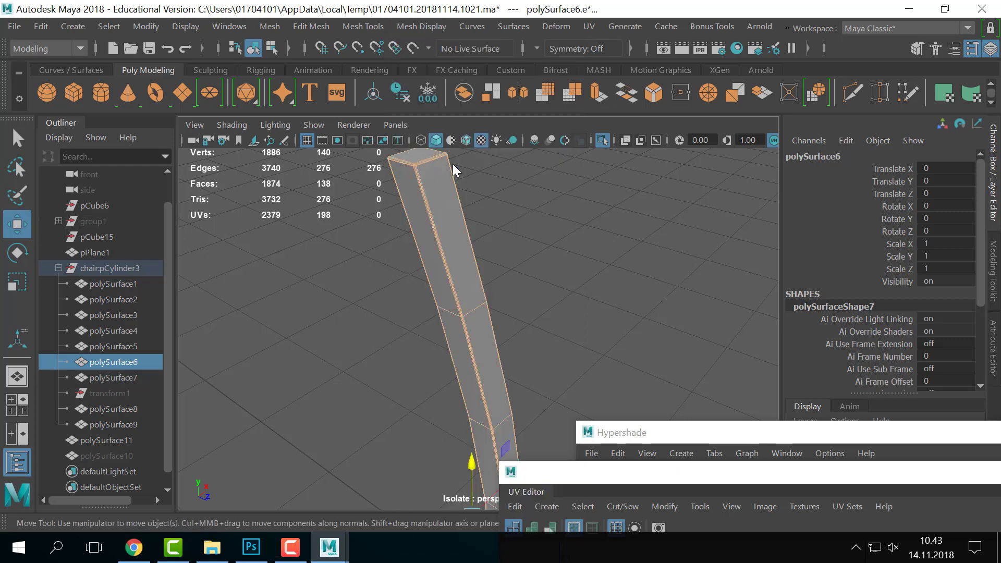
{"action": "right_click_drag", "start_coordinate": [453, 164], "coordinate": [512, 40]}
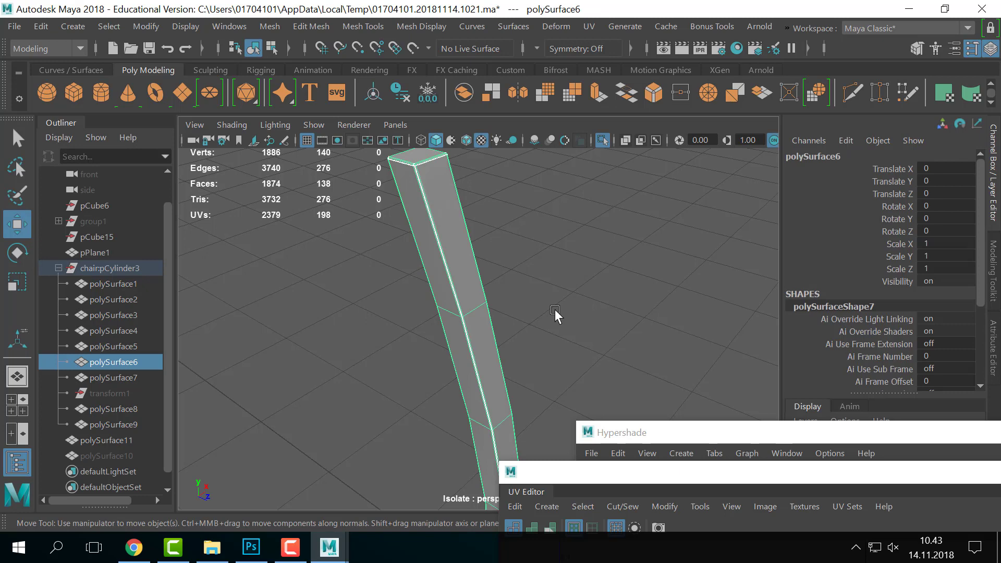
{"action": "right_click_drag", "start_coordinate": [402, 327], "coordinate": [493, 330], "text": "alt"}
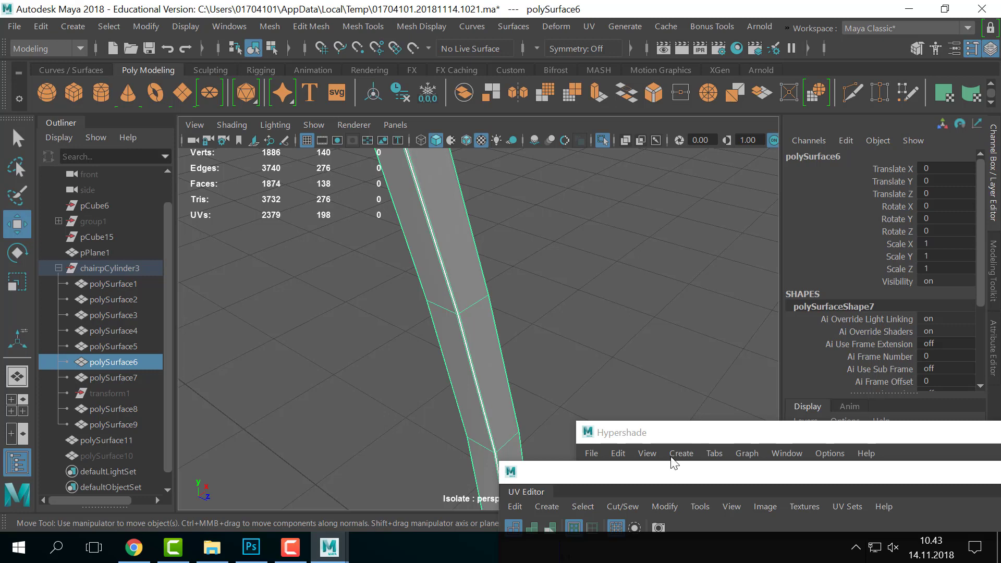
- Move the UV Editor aside, exit Isolate Select, and select polySurface11 in the Outliner
{"action": "left_click_drag", "start_coordinate": [643, 473], "coordinate": [862, 397]}
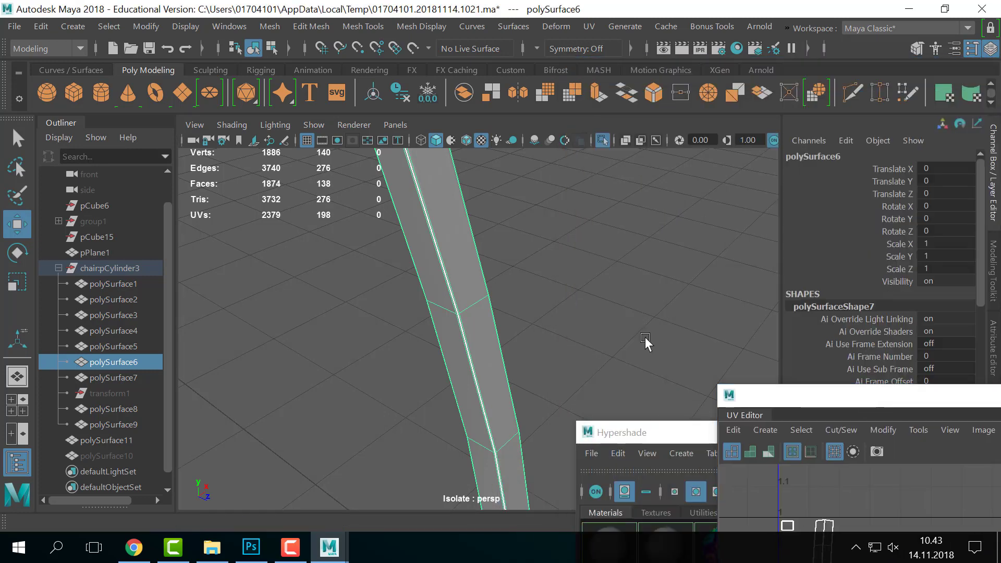
{"action": "left_click", "coordinate": [537, 336]}
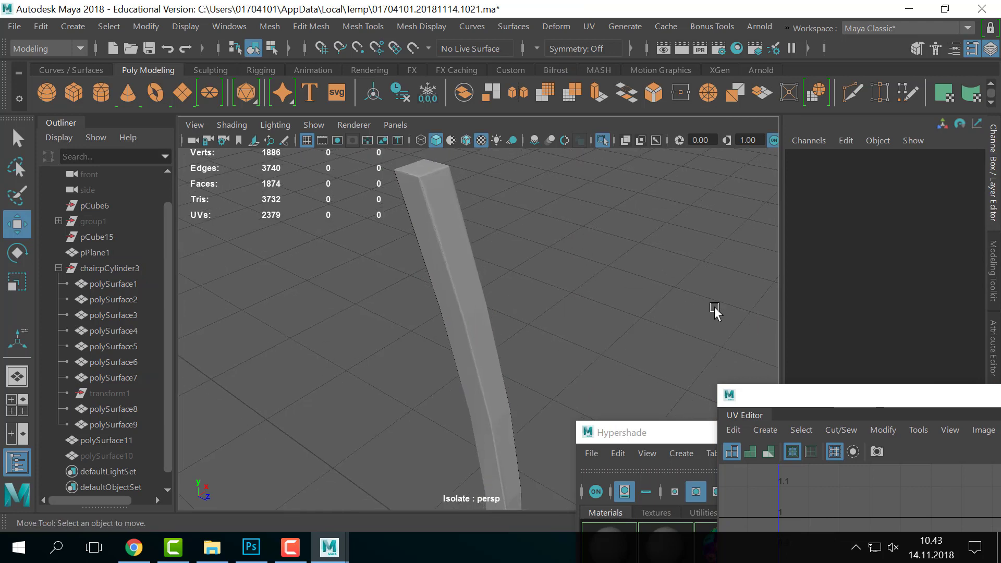
{"action": "key", "text": "ctrl+1"}
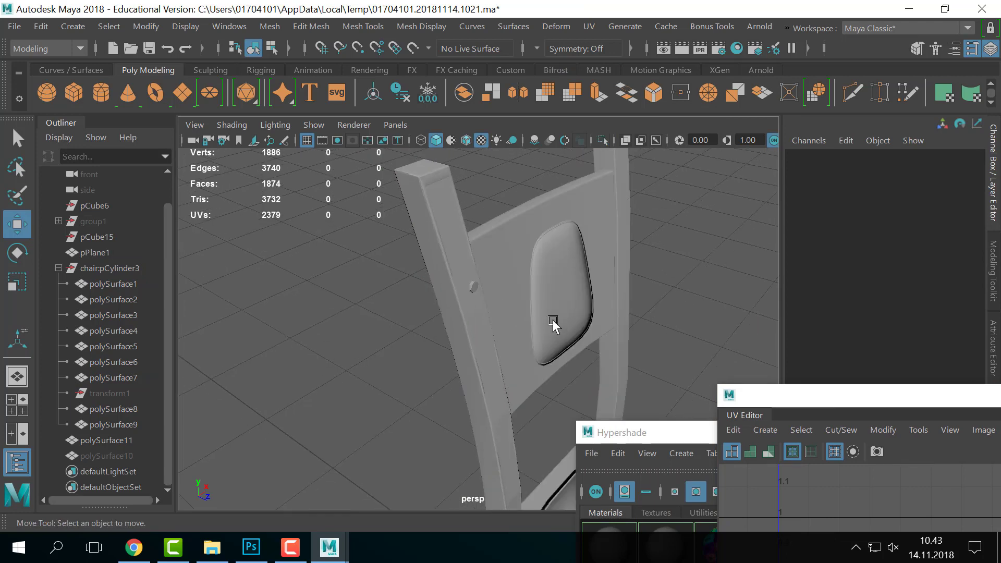
{"action": "left_click", "coordinate": [116, 442]}
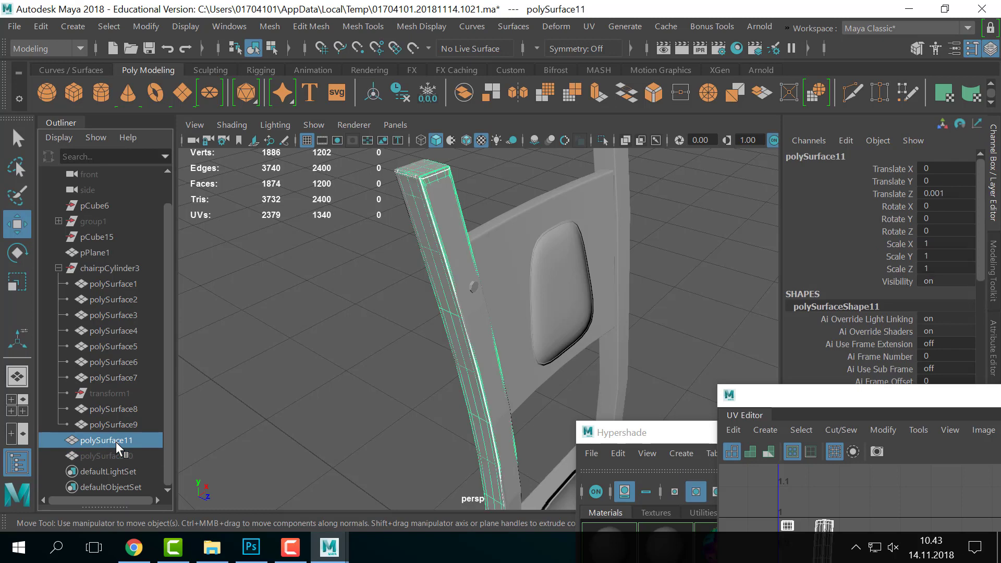
{"action": "scroll", "coordinate": [505, 353], "scroll_direction": "down", "scroll_amount": 2}
{"action": "left_click_drag", "start_coordinate": [469, 275], "coordinate": [459, 316], "text": "alt"}
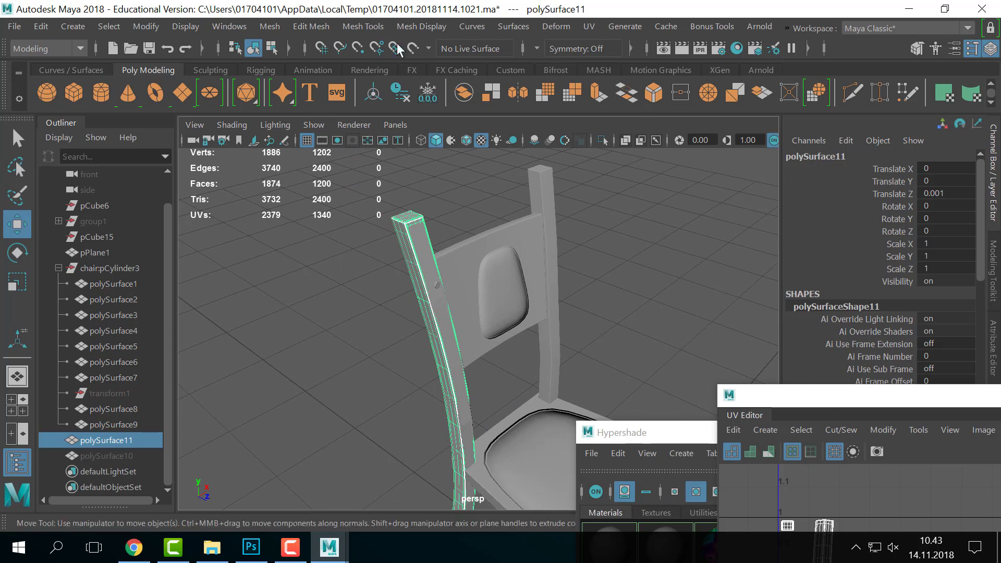
- Switch to the Rendering menu set and open the Transfer Maps settings
{"action": "left_click", "coordinate": [64, 49]}
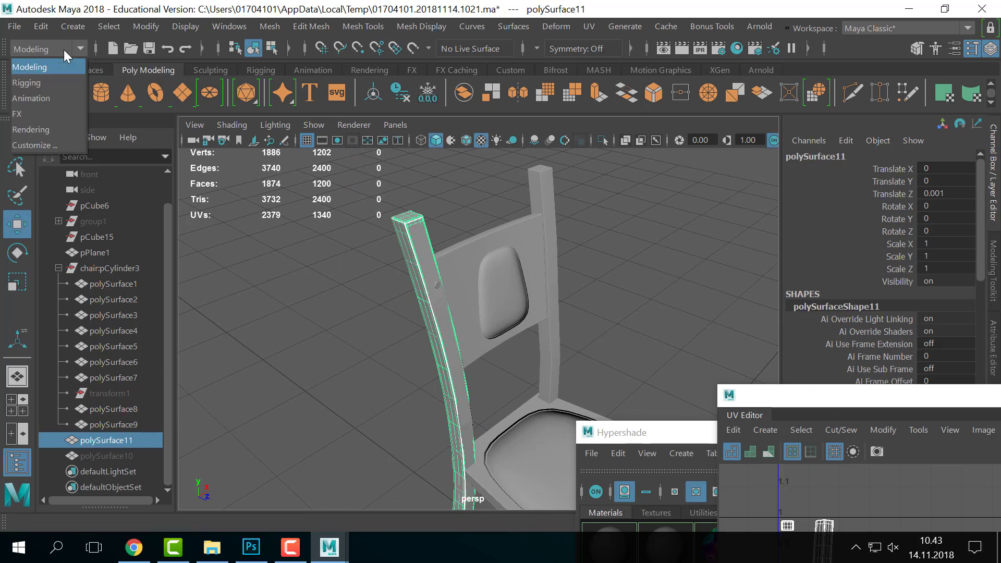
{"action": "left_click", "coordinate": [31, 129]}
{"action": "left_click", "coordinate": [315, 26]}
{"action": "left_click", "coordinate": [330, 142]}
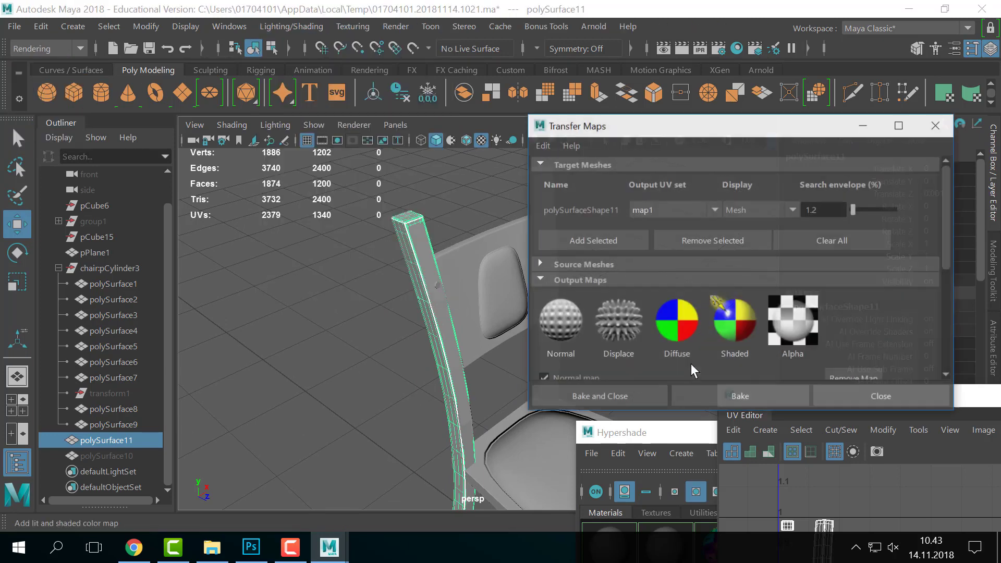
- Add the high-poly post as source mesh and low-poly polySurface6 as target mesh
{"action": "left_click", "coordinate": [577, 265]}
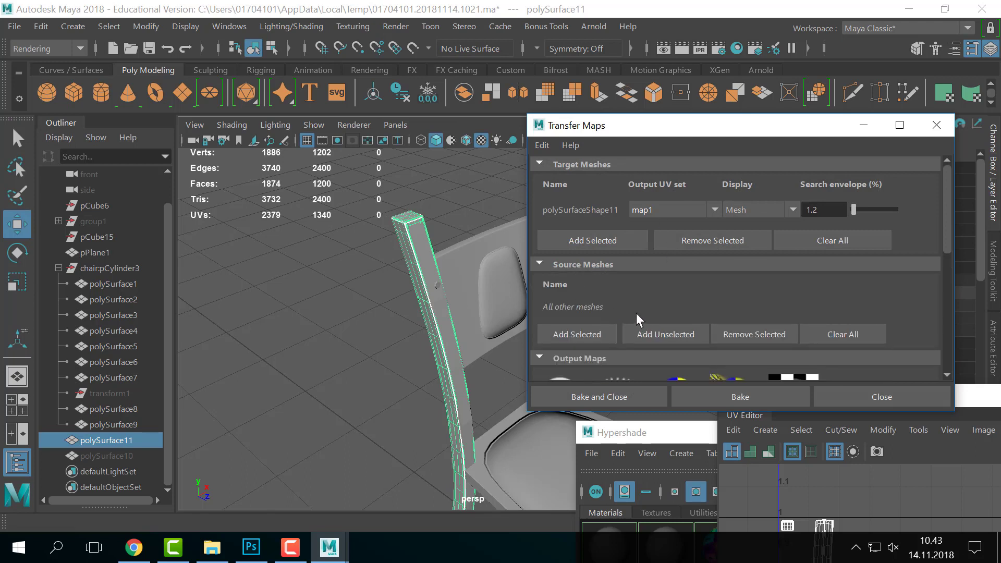
{"action": "left_click", "coordinate": [558, 330]}
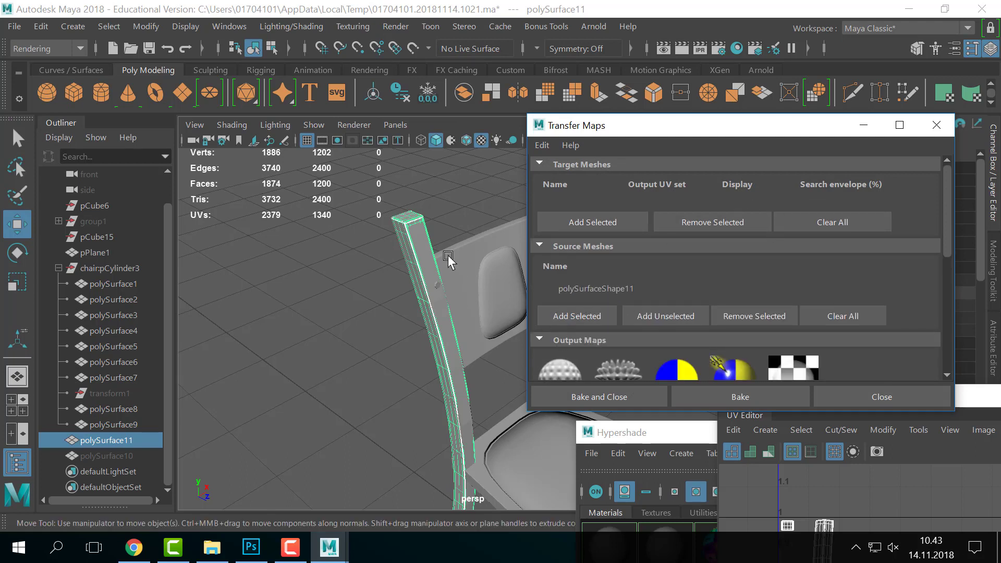
{"action": "left_click", "coordinate": [420, 242]}
{"action": "left_click", "coordinate": [614, 222]}
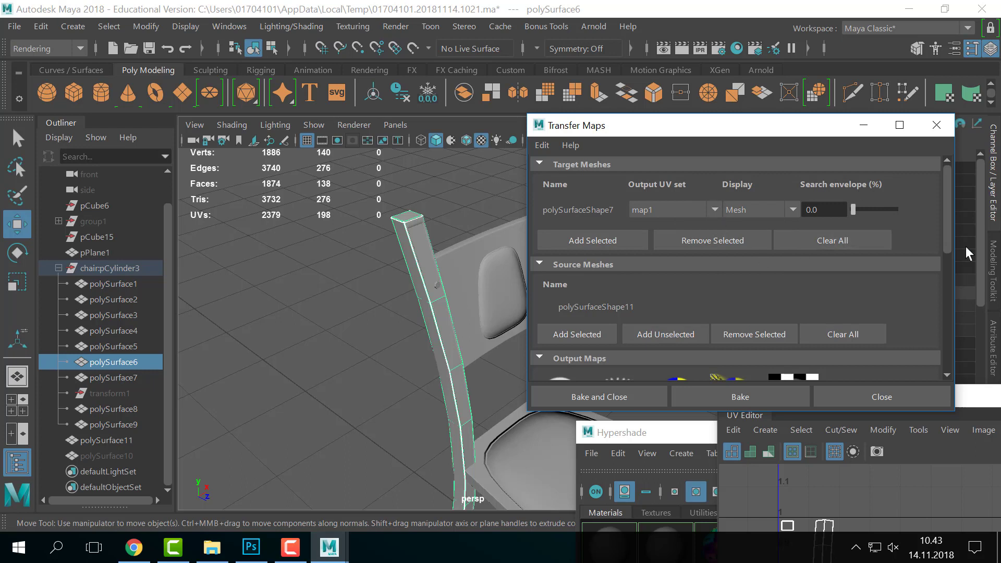
- Add a normal map output and set its file format to Tiff (tif)
{"action": "left_click", "coordinate": [542, 143]}
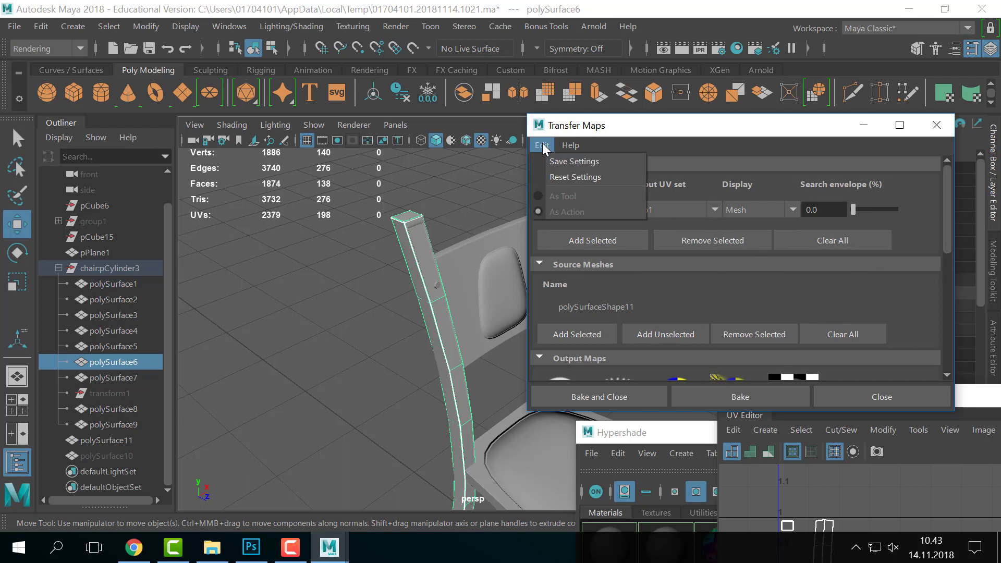
{"action": "left_click", "coordinate": [573, 180]}
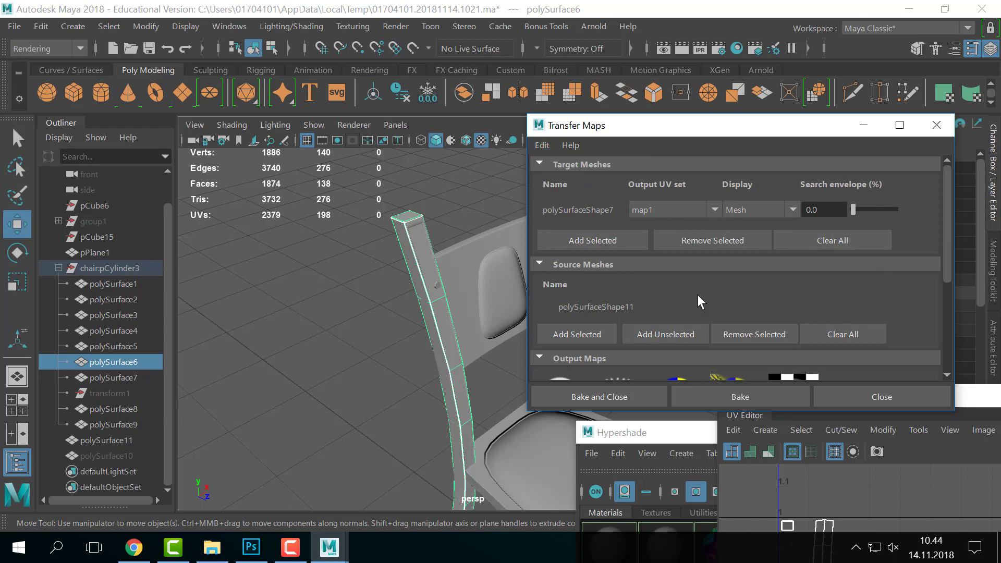
{"action": "scroll", "coordinate": [831, 281], "scroll_direction": "down", "scroll_amount": 5}
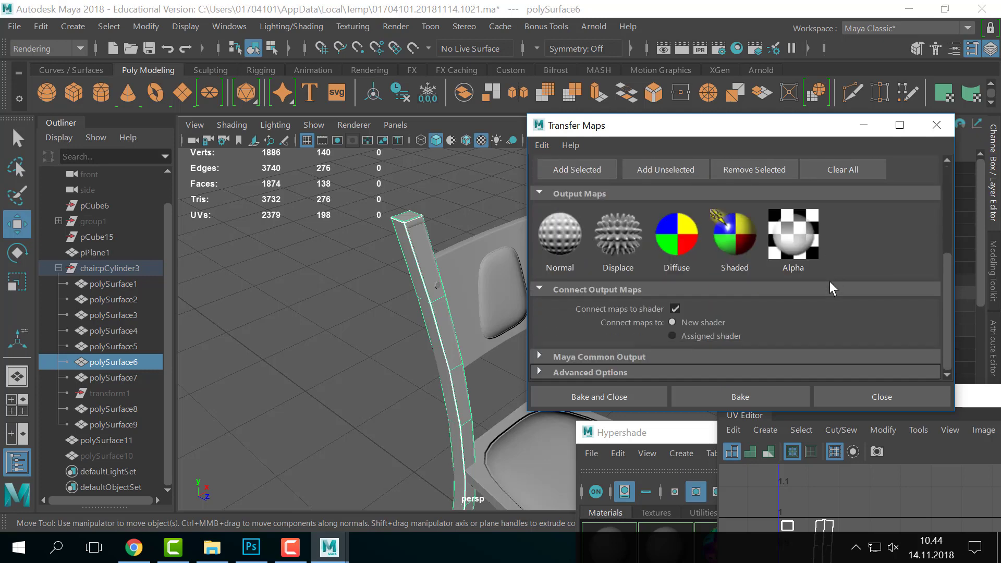
{"action": "left_click", "coordinate": [571, 249]}
{"action": "scroll", "coordinate": [865, 306], "scroll_direction": "down", "scroll_amount": 2}
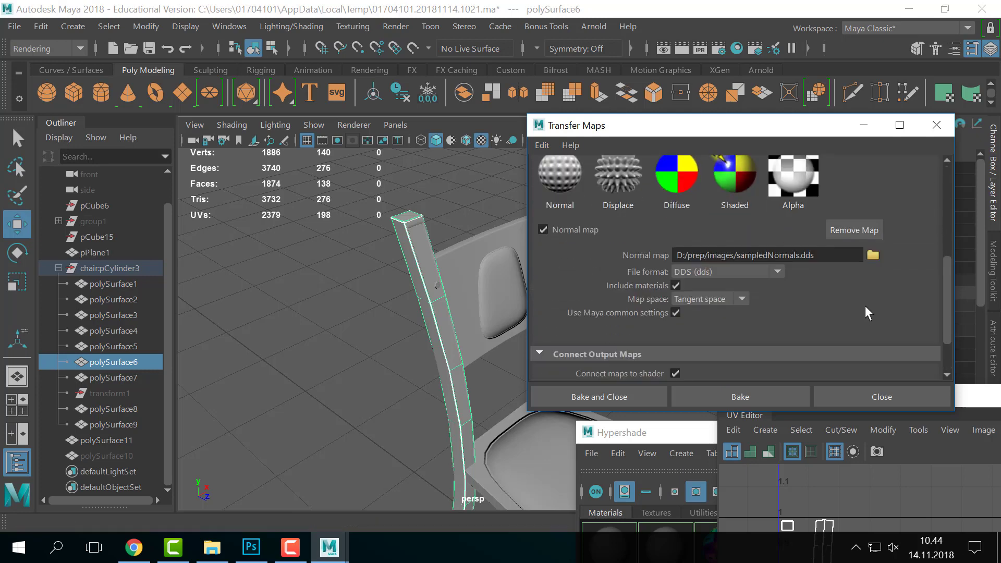
{"action": "left_click", "coordinate": [765, 275]}
{"action": "scroll", "coordinate": [751, 384], "scroll_direction": "down", "scroll_amount": 6}
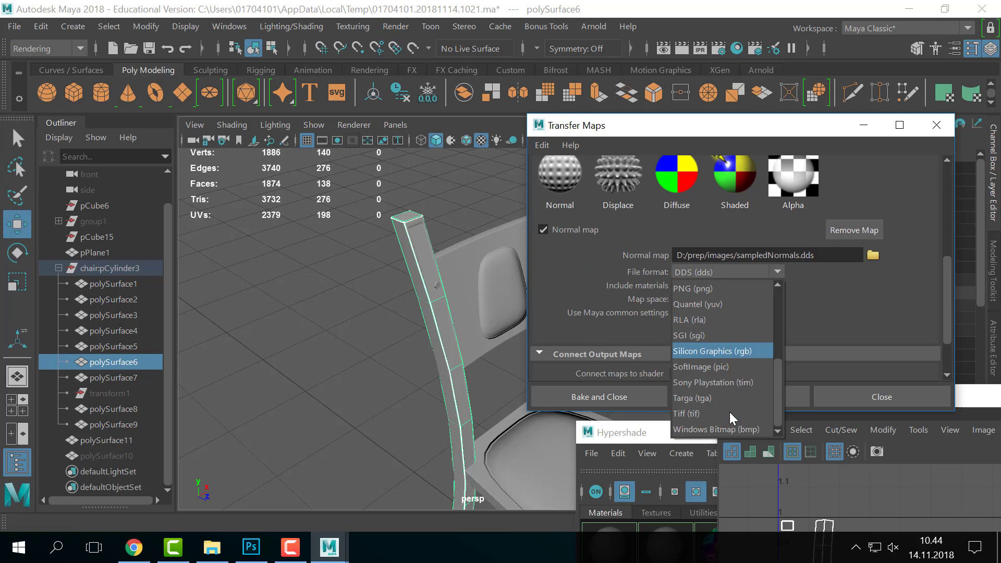
{"action": "left_click", "coordinate": [730, 413]}
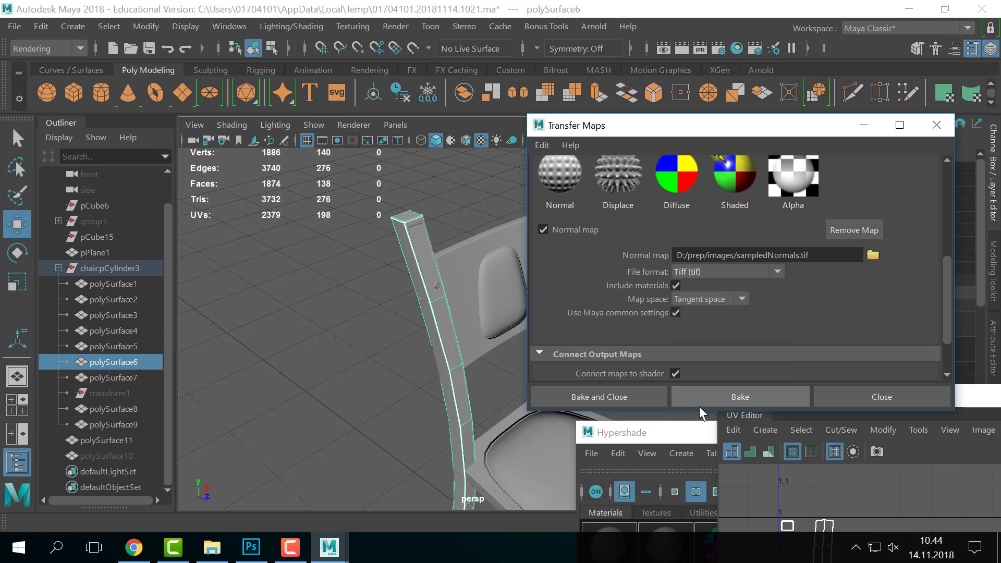
- Dismiss the normal map file browser without choosing a file and close Transfer Maps
{"action": "left_click", "coordinate": [873, 255]}
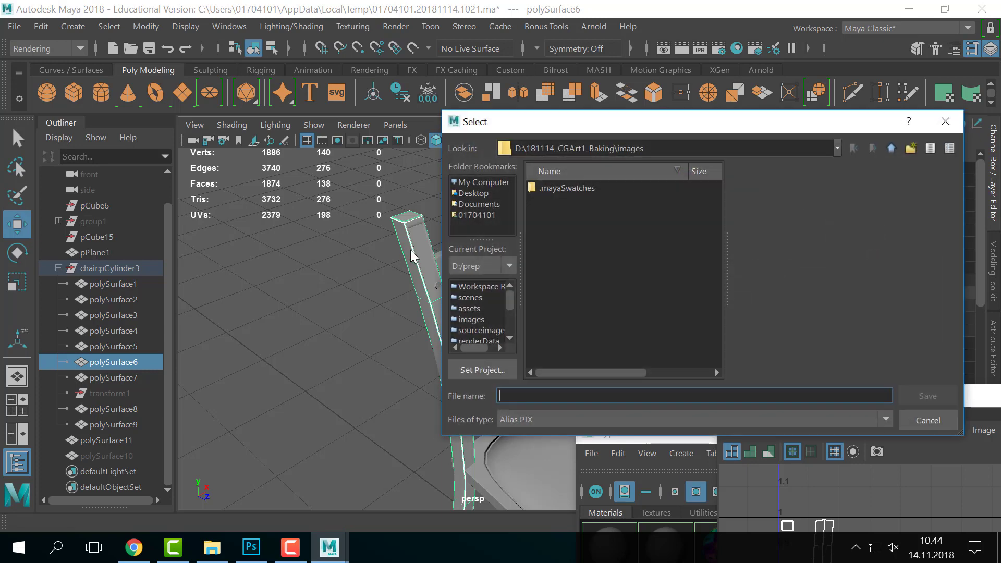
{"action": "left_click", "coordinate": [542, 415]}
{"action": "scroll", "coordinate": [532, 466], "scroll_direction": "down", "scroll_amount": 5}
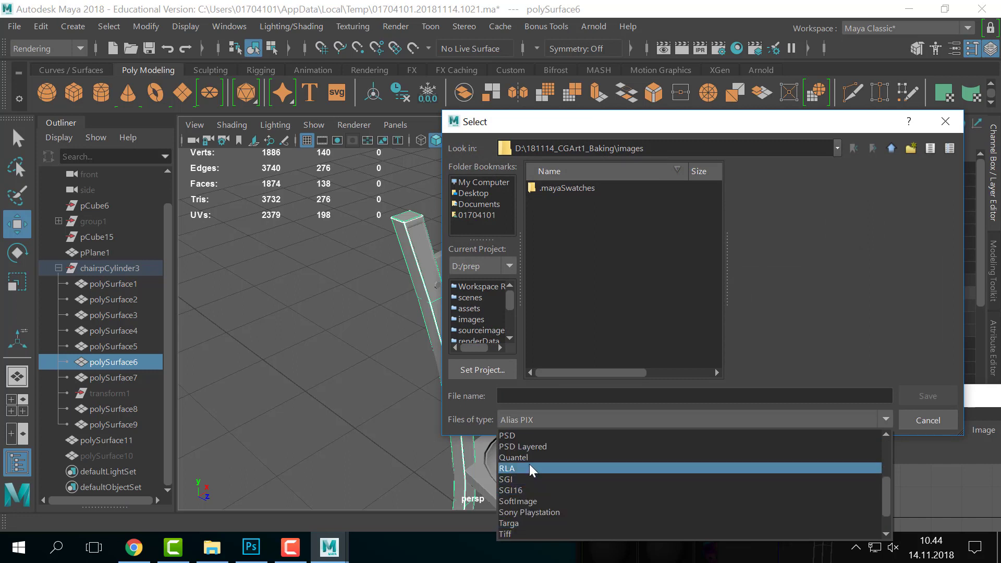
{"action": "left_click", "coordinate": [912, 417]}
{"action": "left_click", "coordinate": [914, 419]}
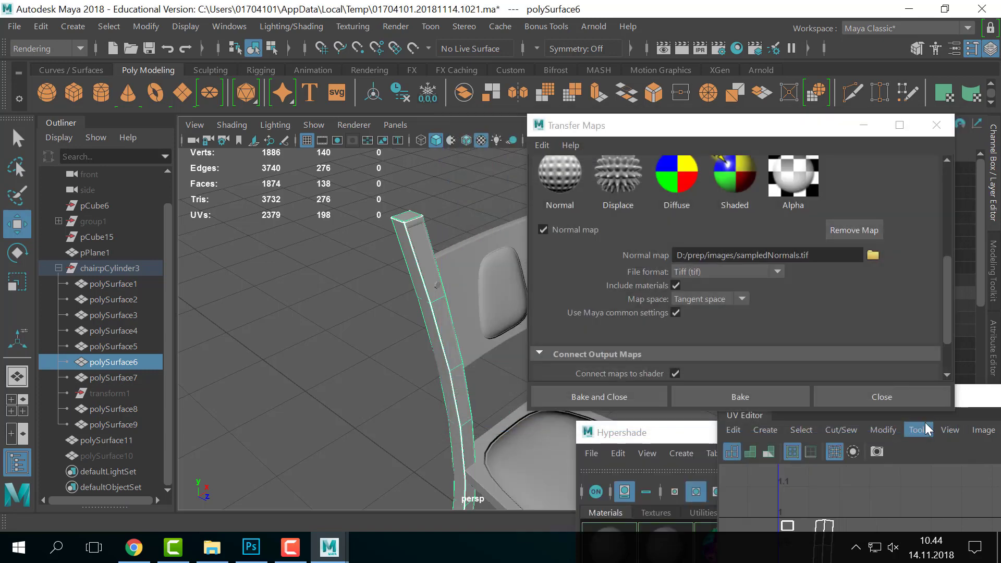
{"action": "left_click", "coordinate": [859, 395]}
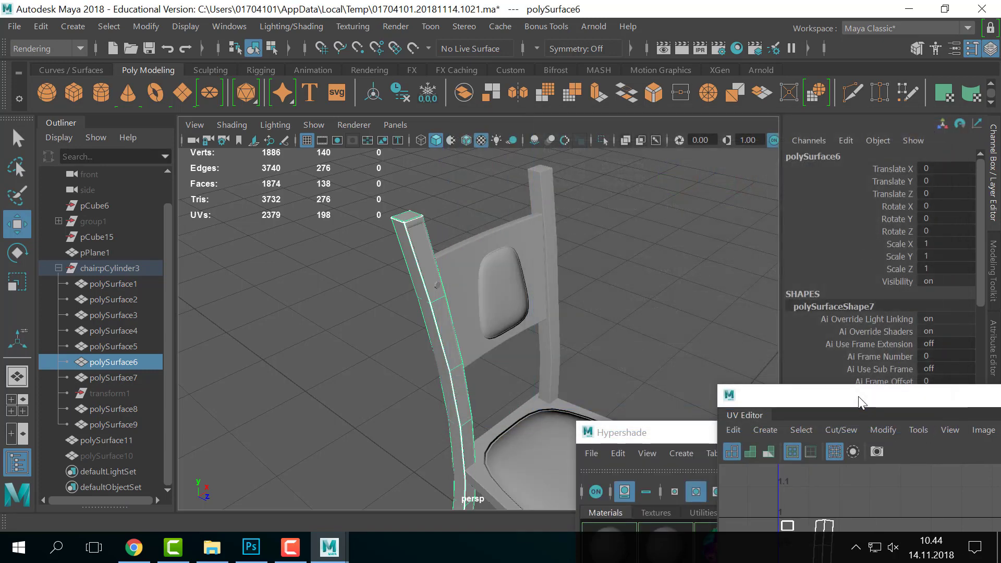
- Reopen Transfer Maps and clear all target meshes
{"action": "left_click", "coordinate": [293, 26]}
{"action": "left_click", "coordinate": [320, 142]}
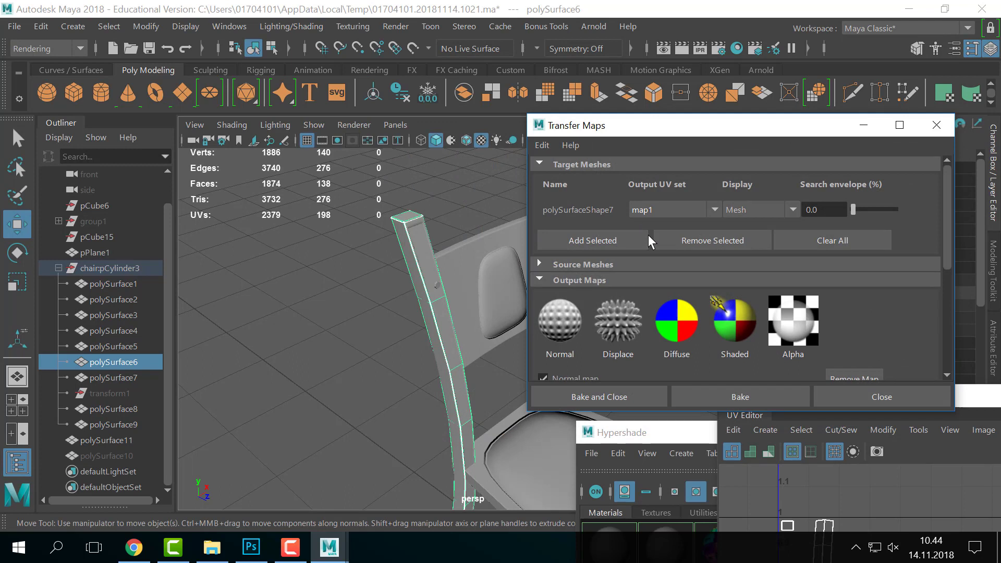
{"action": "scroll", "coordinate": [607, 234], "scroll_direction": "down", "scroll_amount": 2}
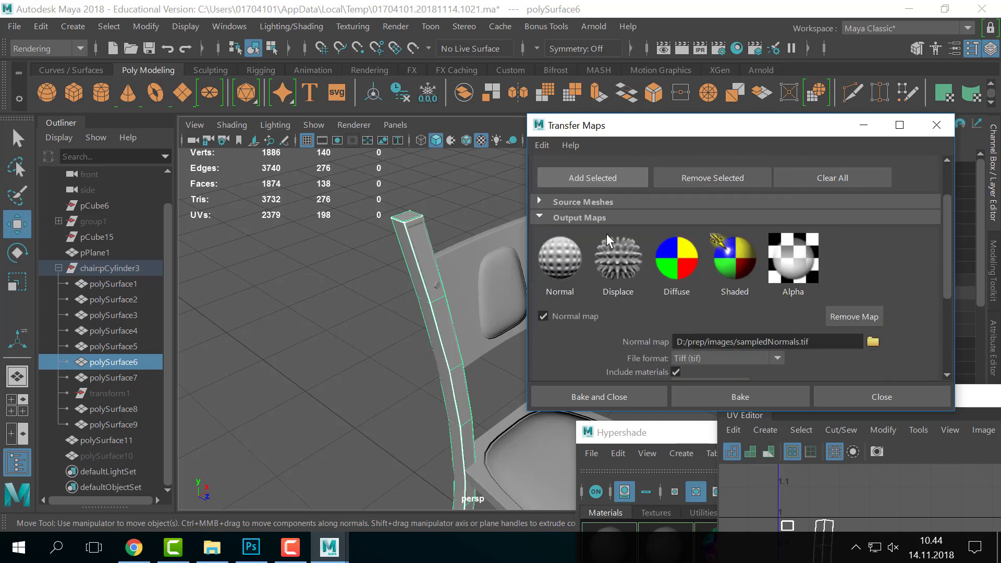
{"action": "scroll", "coordinate": [606, 234], "scroll_direction": "up", "scroll_amount": 2}
{"action": "left_click", "coordinate": [580, 261]}
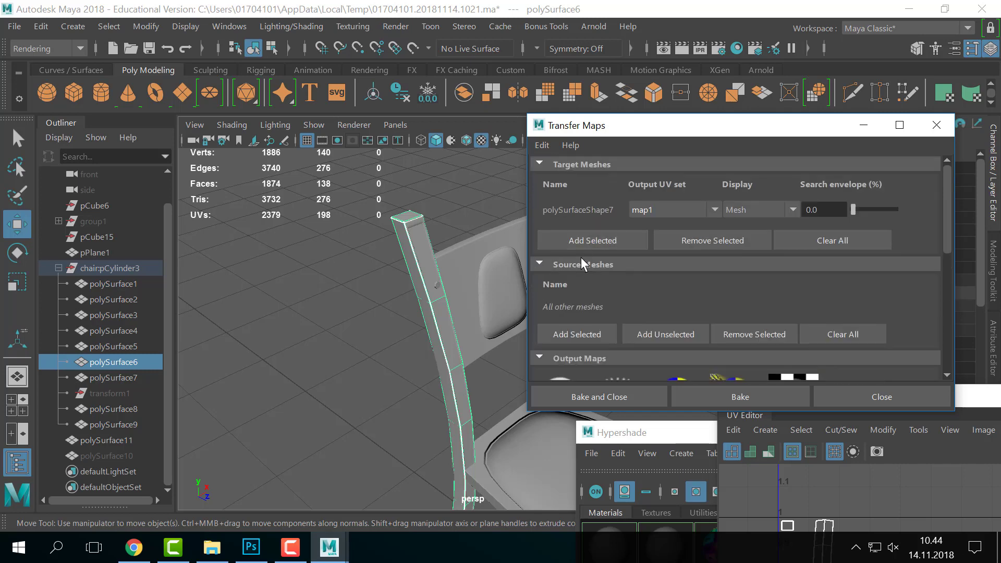
{"action": "left_click", "coordinate": [832, 241]}
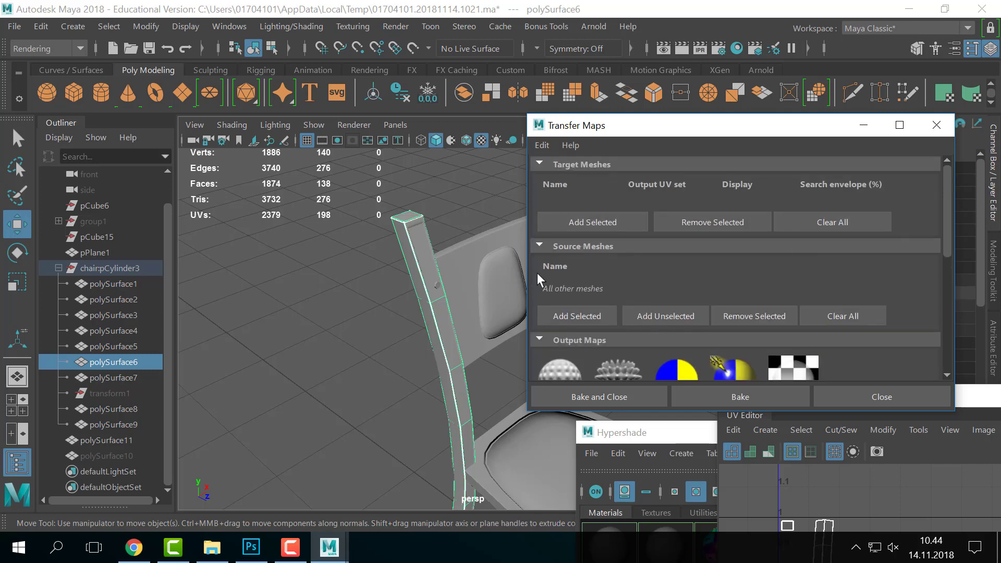
- Rename polySurface6 to 'hello' and add it as the only target mesh
{"action": "left_click", "coordinate": [113, 347]}
{"action": "left_click", "coordinate": [117, 364]}
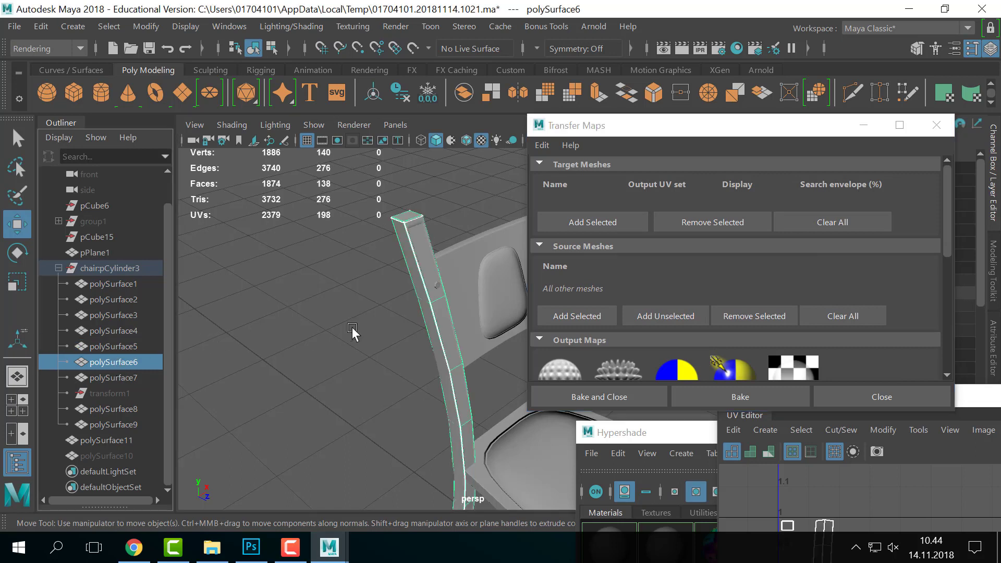
{"action": "left_click", "coordinate": [600, 223]}
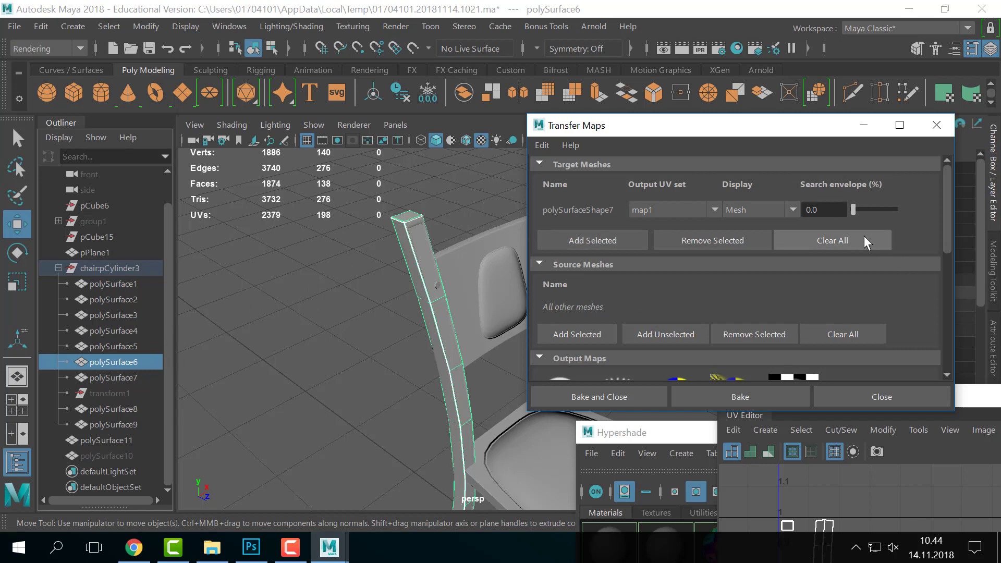
{"action": "left_click", "coordinate": [830, 240]}
{"action": "double_click", "coordinate": [113, 359]}
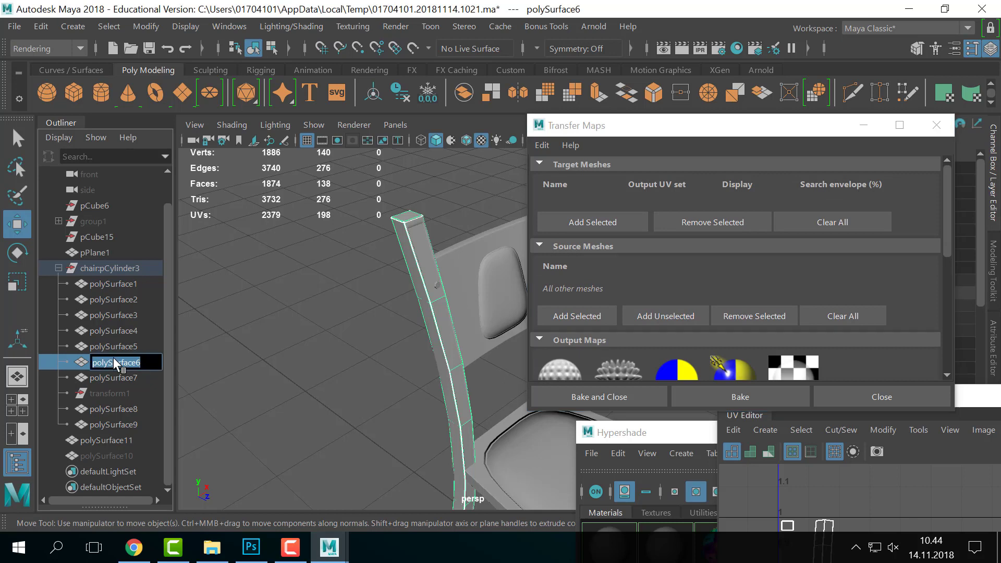
{"action": "type", "text": "hello"}
{"action": "key", "text": "Return"}
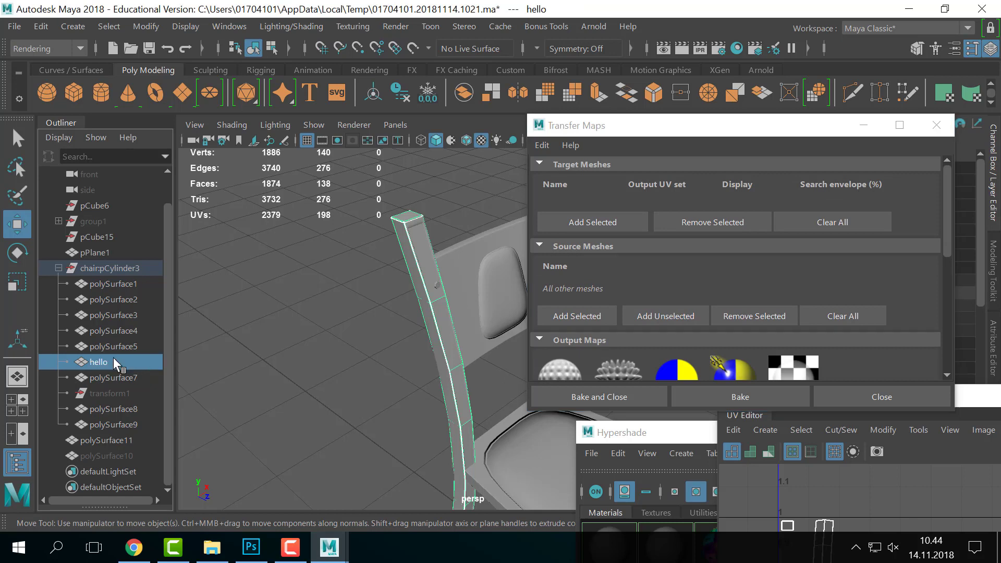
{"action": "left_click", "coordinate": [606, 229]}
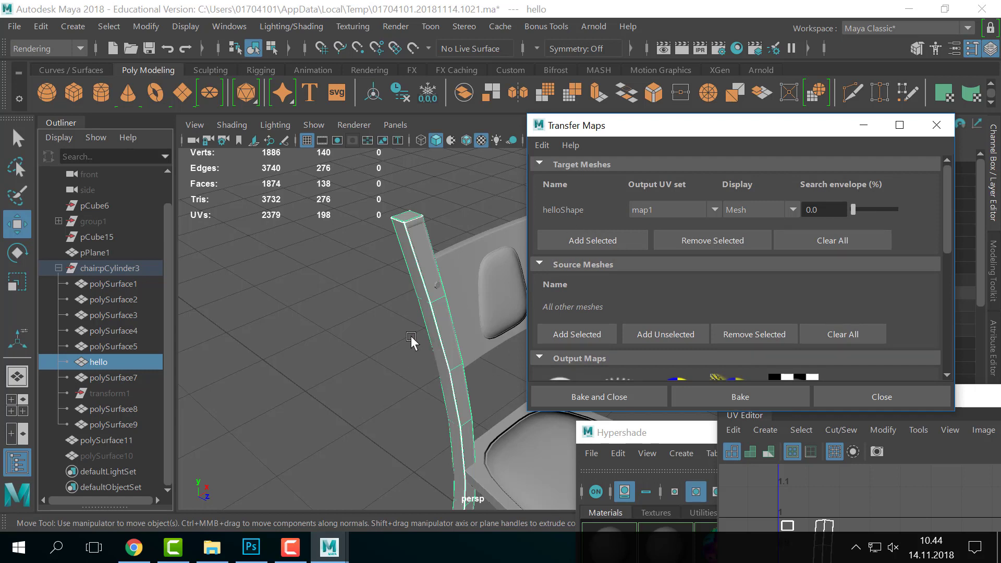
- Select the high-poly post polySurface11 in the Outliner
{"action": "left_click", "coordinate": [105, 441]}
{"action": "left_click", "coordinate": [104, 452]}
{"action": "left_click", "coordinate": [103, 440]}
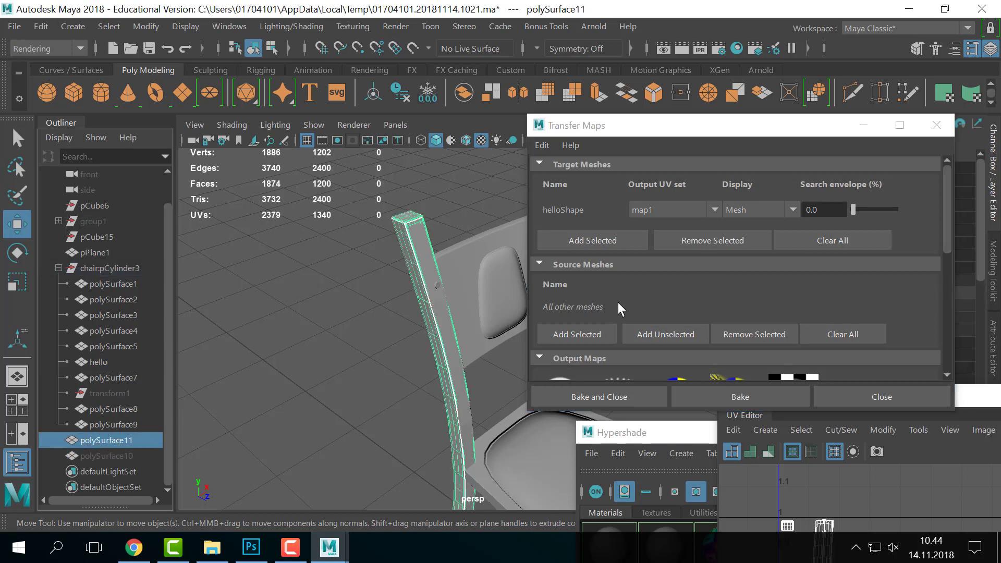
- Rename polySurface11 to 'hi' and set it as the source mesh
{"action": "left_click_drag", "start_coordinate": [753, 126], "coordinate": [771, 148]}
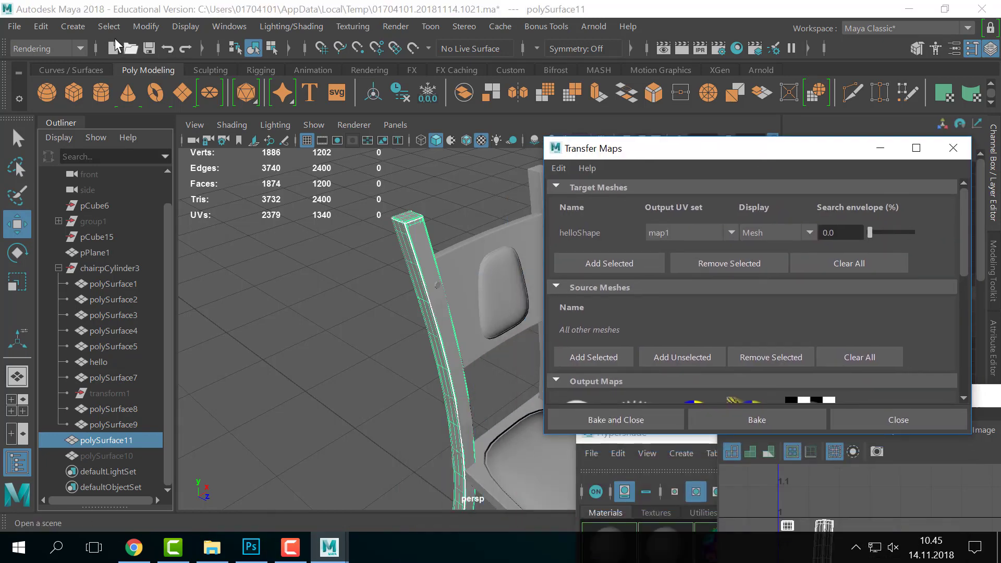
{"action": "left_click", "coordinate": [140, 25]}
{"action": "left_click", "coordinate": [181, 100]}
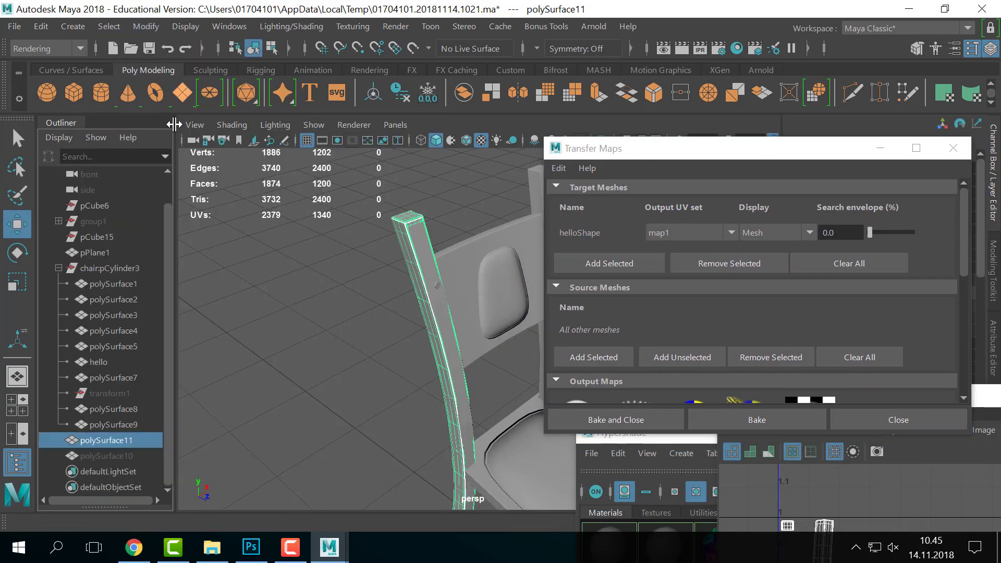
{"action": "double_click", "coordinate": [114, 441]}
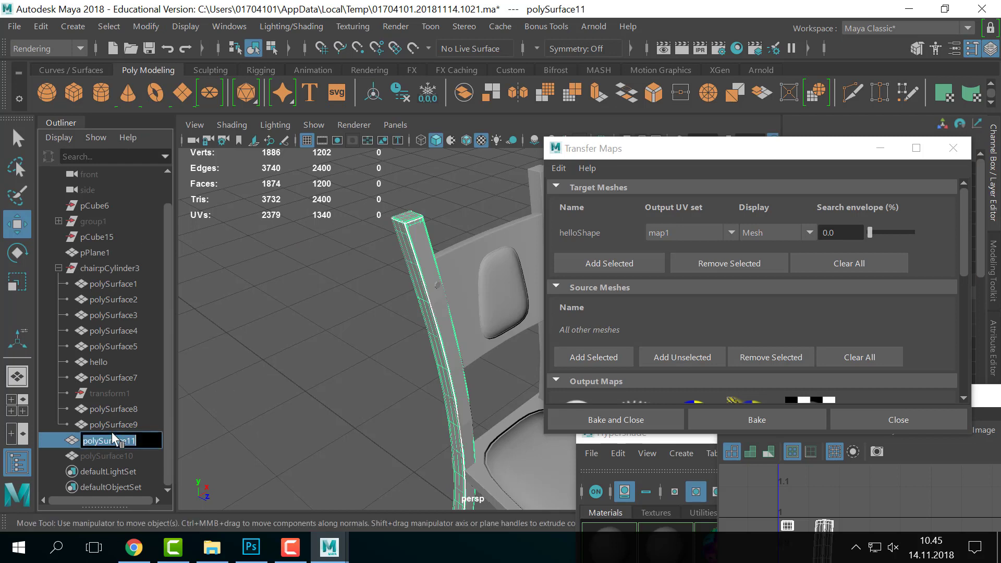
{"action": "type", "text": "hi"}
{"action": "key", "text": "Return"}
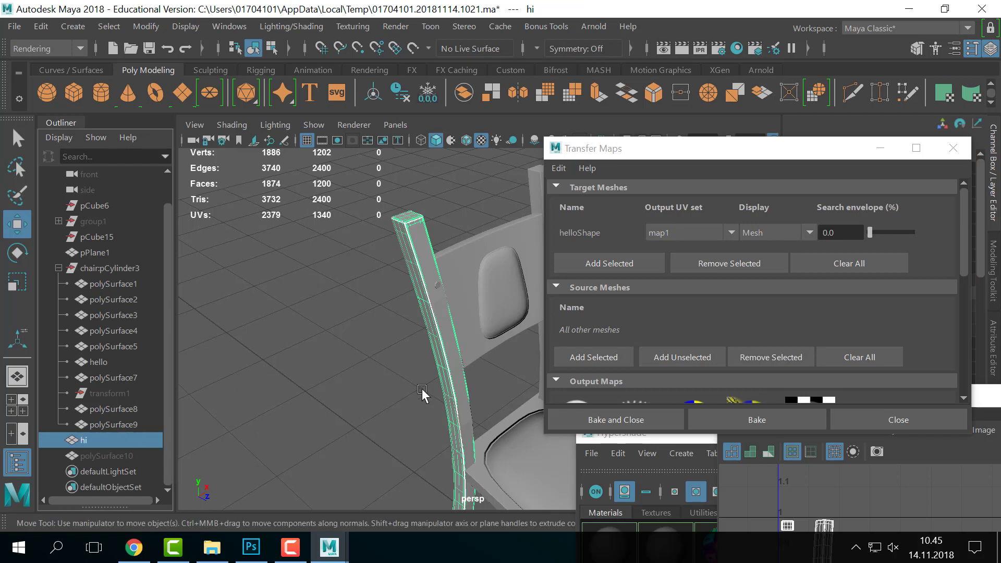
{"action": "left_click", "coordinate": [626, 356]}
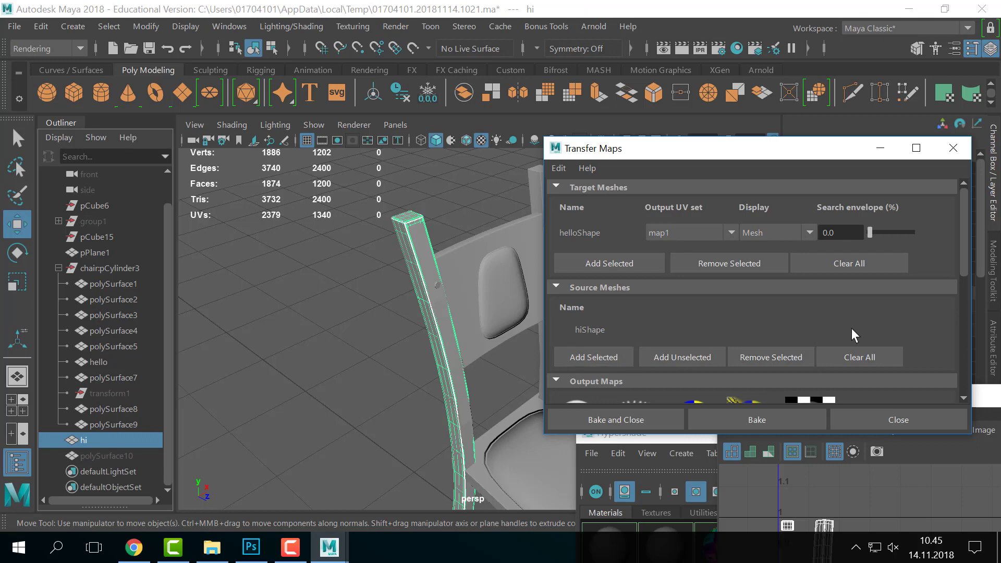
- Save the normal map output over the existing images/leg_nrm.tif
{"action": "scroll", "coordinate": [883, 308], "scroll_direction": "down", "scroll_amount": 6}
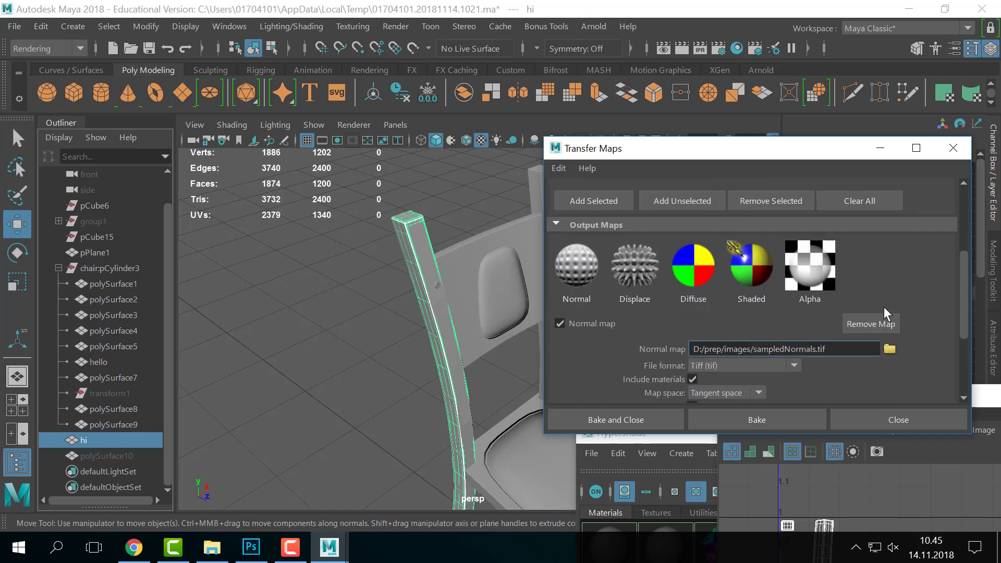
{"action": "left_click", "coordinate": [889, 318]}
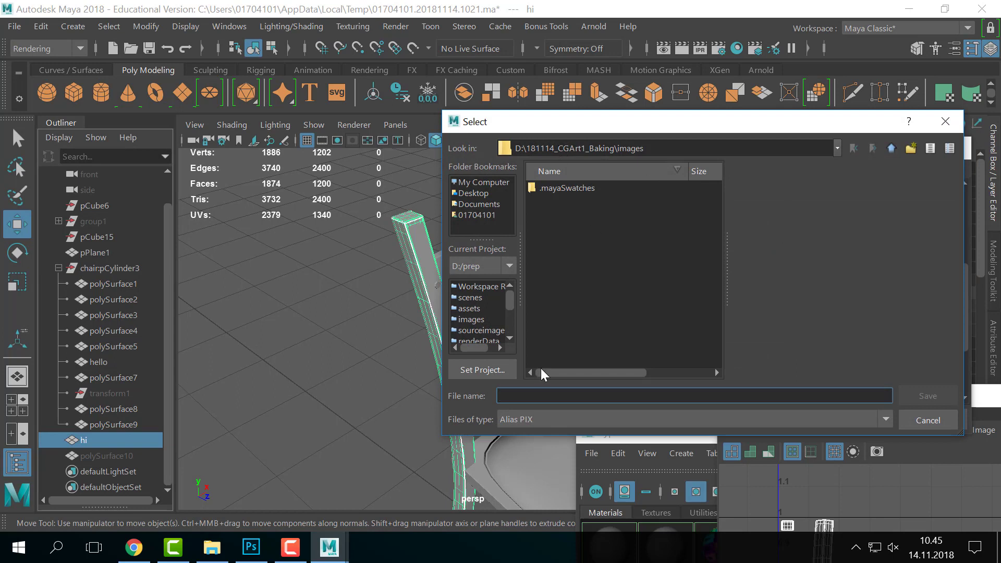
{"action": "left_click", "coordinate": [537, 417]}
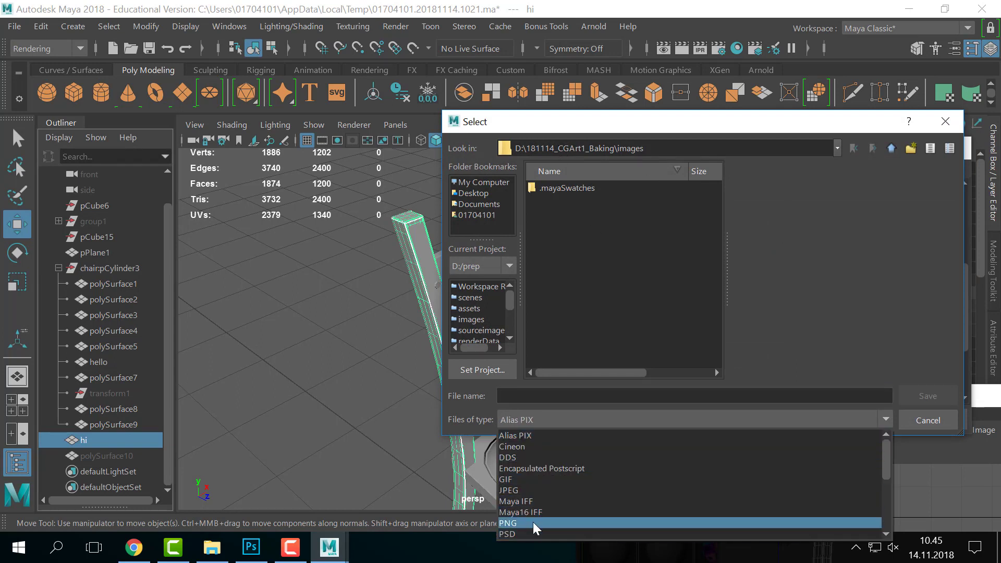
{"action": "scroll", "coordinate": [533, 522], "scroll_direction": "down", "scroll_amount": 4}
{"action": "left_click", "coordinate": [523, 502]}
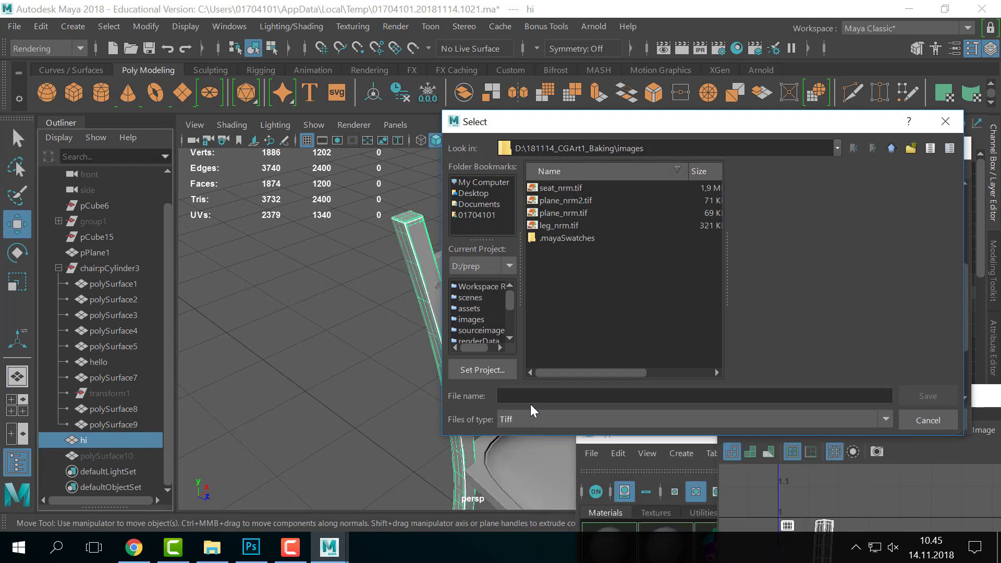
{"action": "left_click", "coordinate": [556, 226]}
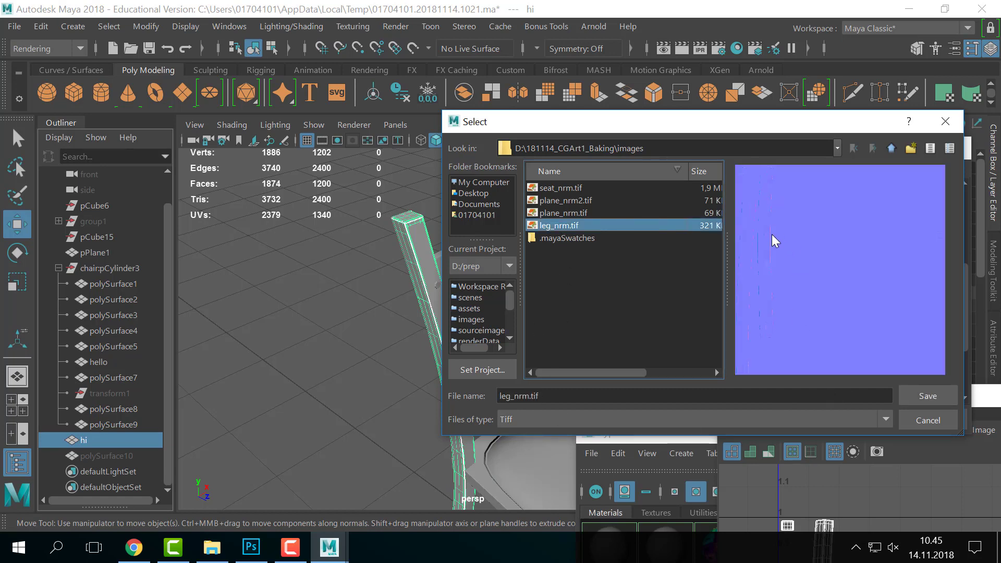
{"action": "left_click", "coordinate": [934, 393]}
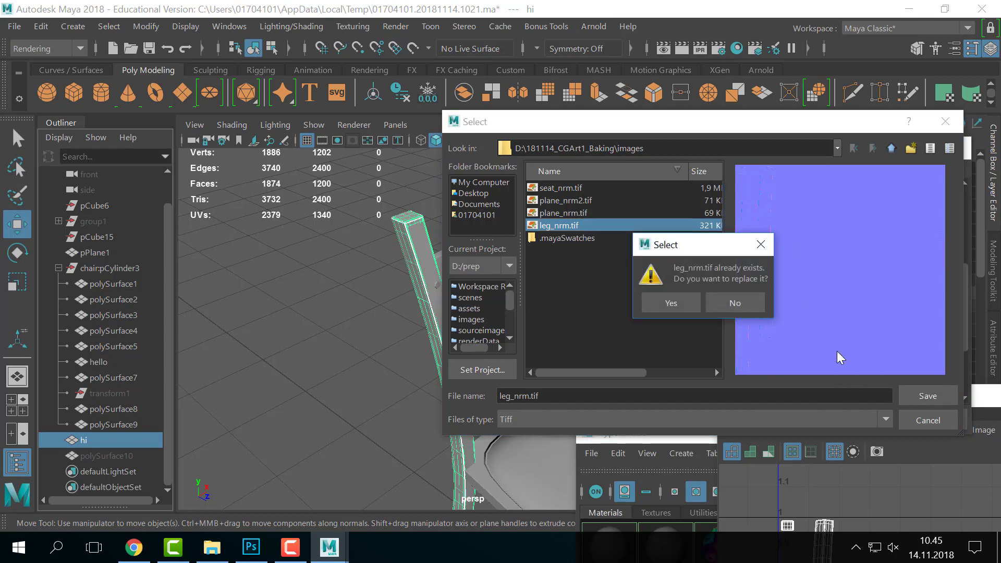
{"action": "left_click", "coordinate": [670, 303]}
- Bake the normal map at 2048×2048 with Medium (4x4) sampling quality
{"action": "scroll", "coordinate": [865, 343], "scroll_direction": "down", "scroll_amount": 3}
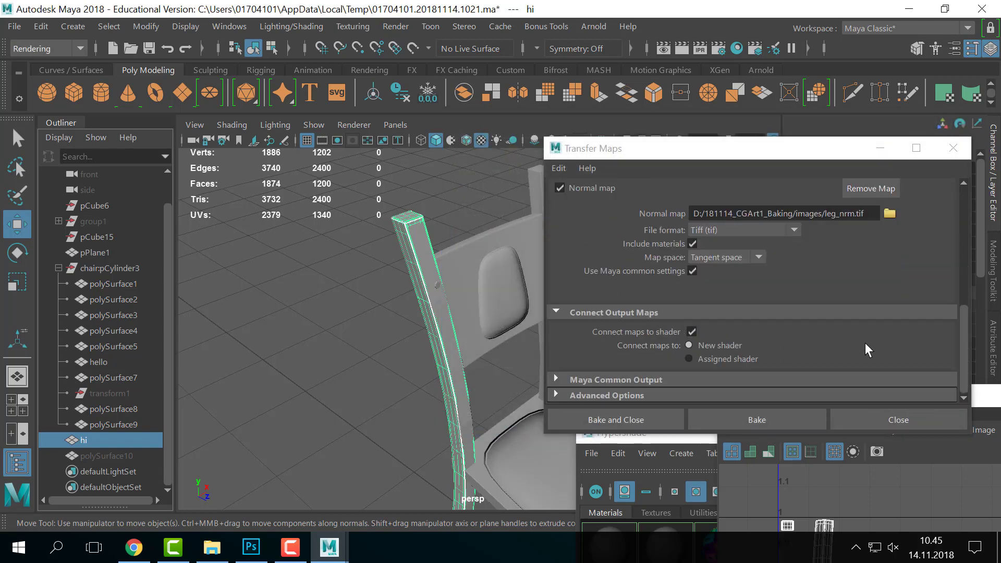
{"action": "left_click", "coordinate": [659, 379]}
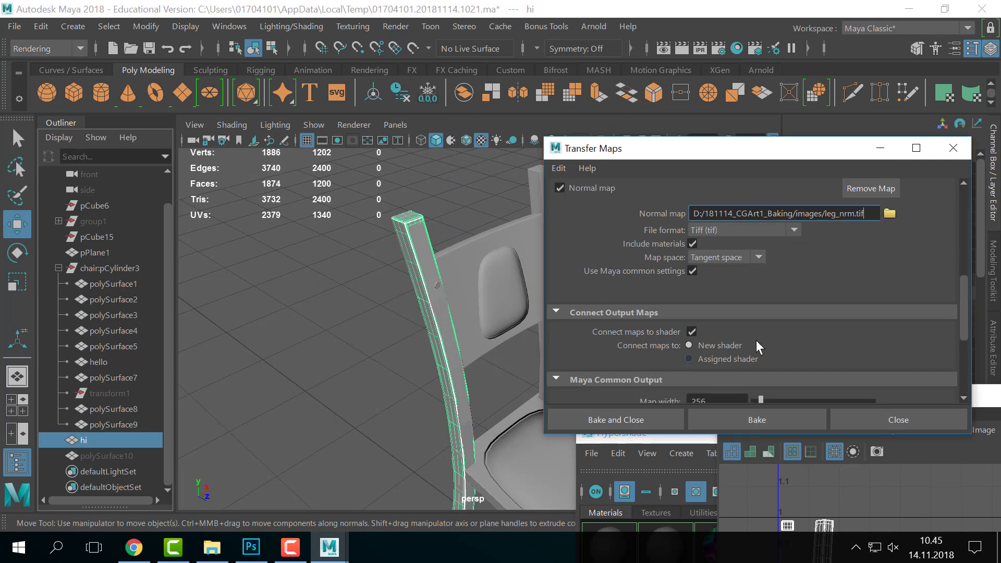
{"action": "scroll", "coordinate": [746, 337], "scroll_direction": "down", "scroll_amount": 3}
{"action": "double_click", "coordinate": [733, 337]}
{"action": "type", "text": "2048"}
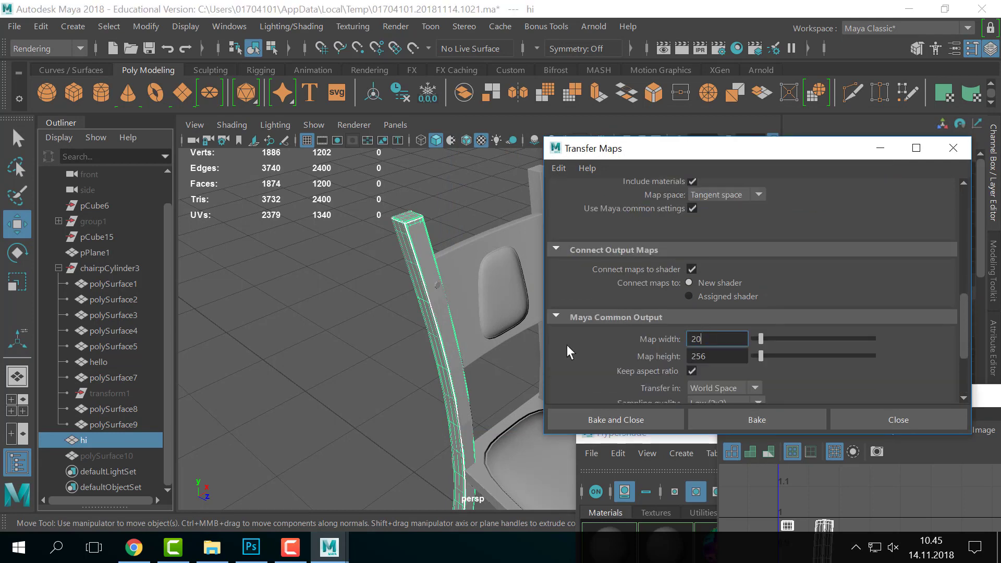
{"action": "left_click", "coordinate": [853, 249]}
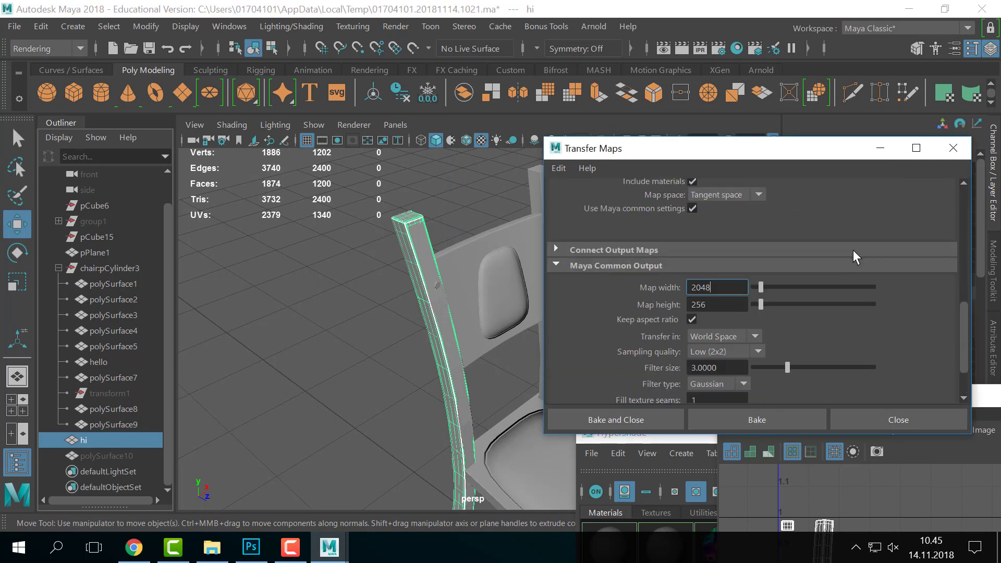
{"action": "key", "text": "Tab"}
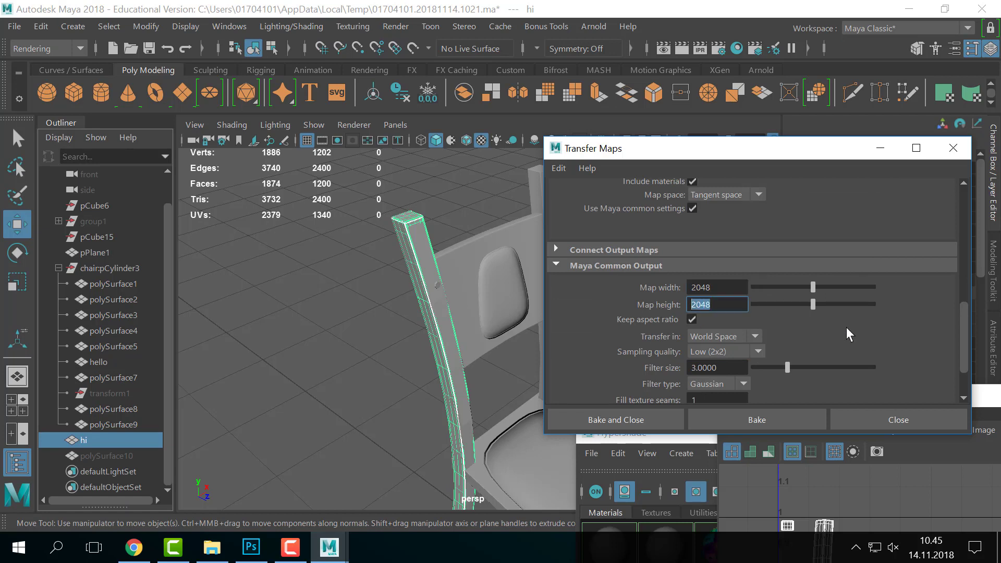
{"action": "left_click", "coordinate": [745, 352]}
{"action": "left_click", "coordinate": [712, 403]}
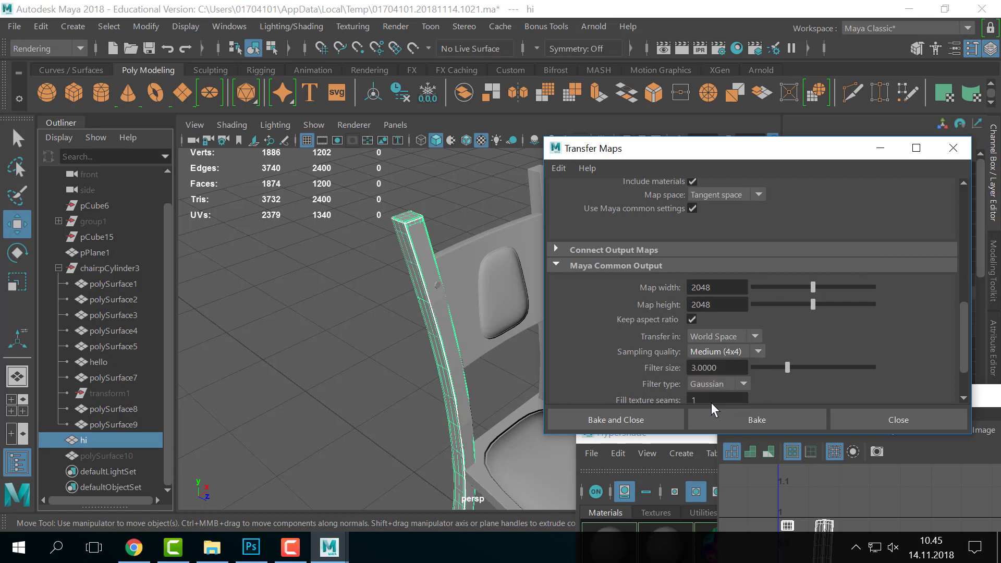
{"action": "scroll", "coordinate": [897, 370], "scroll_direction": "down", "scroll_amount": 2}
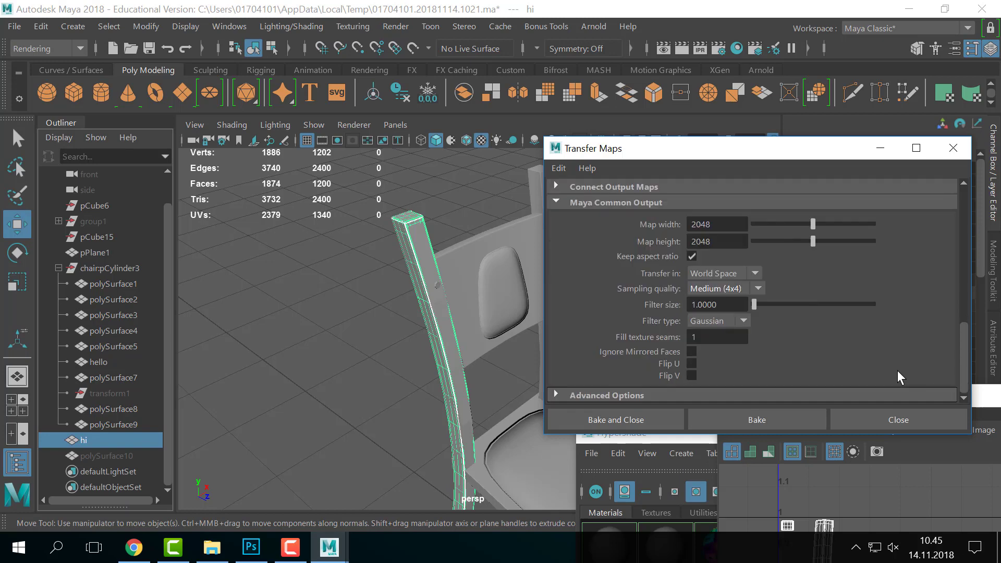
{"action": "scroll", "coordinate": [868, 372], "scroll_direction": "up", "scroll_amount": 5}
{"action": "left_click", "coordinate": [783, 417]}
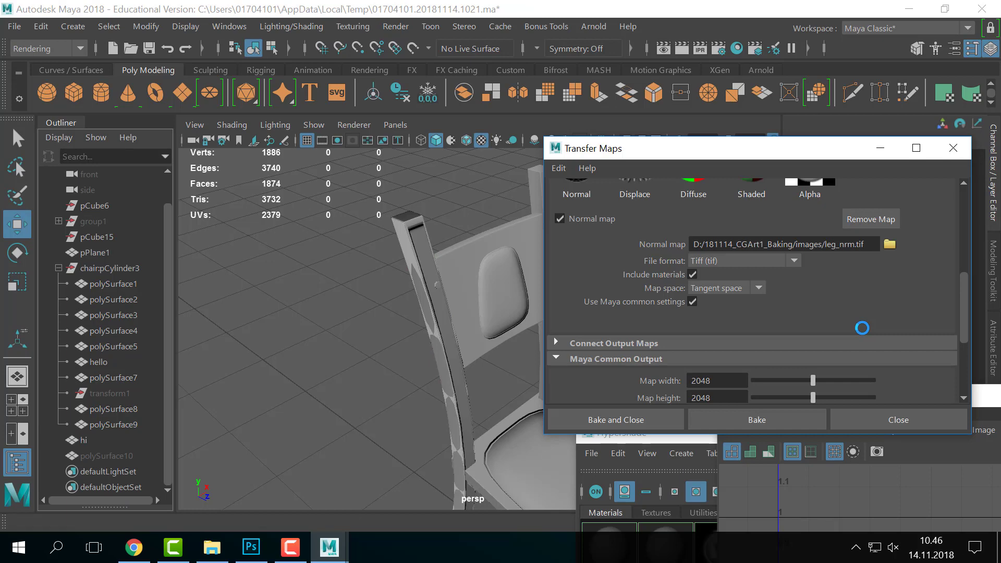
- Select the left backrest post and bring up its Material Attributes
{"action": "left_click_drag", "start_coordinate": [720, 151], "coordinate": [835, 443]}
{"action": "left_click_drag", "start_coordinate": [390, 268], "coordinate": [526, 319], "text": "alt"}
{"action": "left_click", "coordinate": [444, 289]}
{"action": "left_click_drag", "start_coordinate": [577, 371], "coordinate": [393, 317], "text": "alt"}
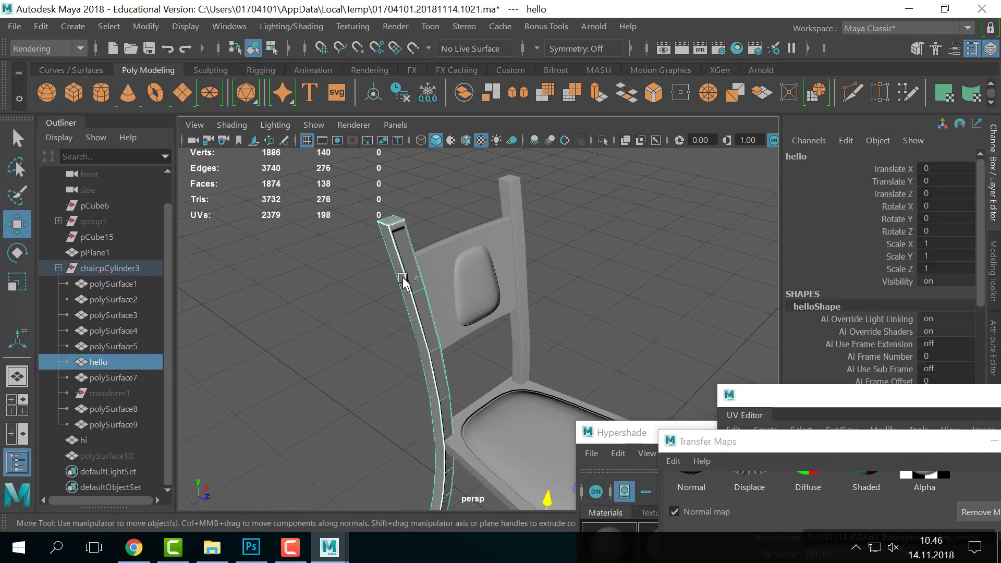
{"action": "right_click_drag", "start_coordinate": [402, 276], "coordinate": [424, 480]}
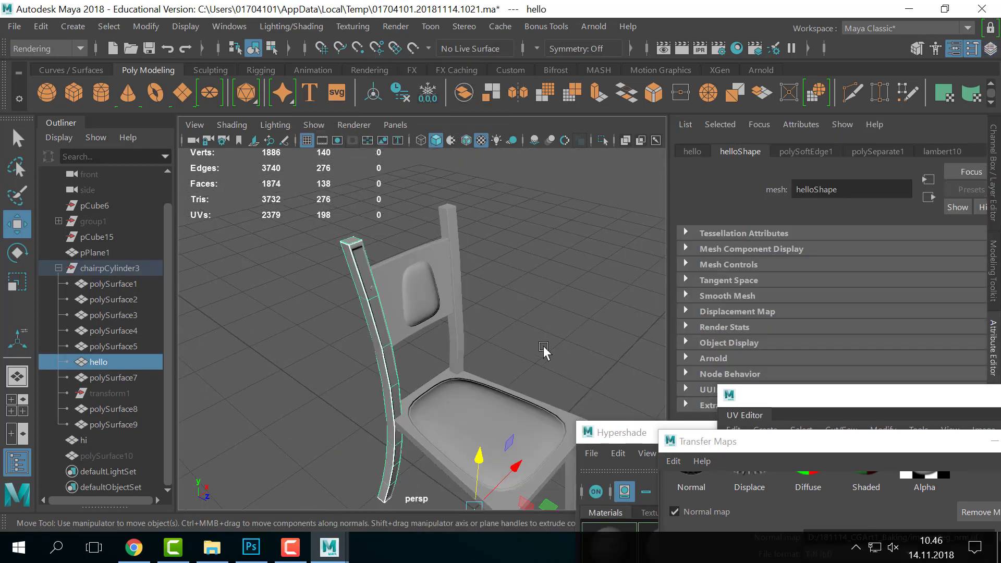
- Set lambert10's bump texture file6 to Raw colour space, then select the hi mesh
{"action": "left_click", "coordinate": [928, 152]}
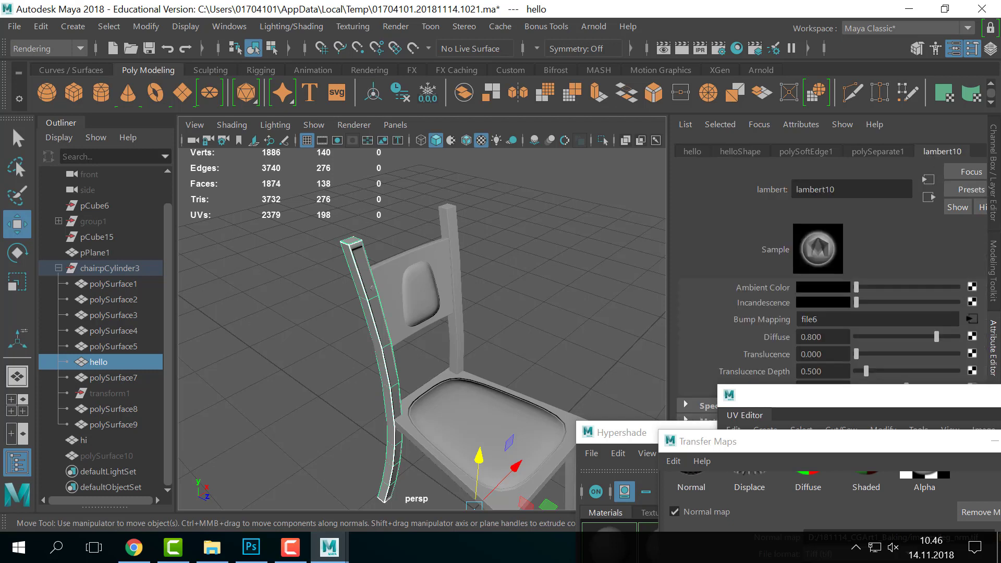
{"action": "left_click", "coordinate": [971, 318]}
{"action": "left_click", "coordinate": [951, 346]}
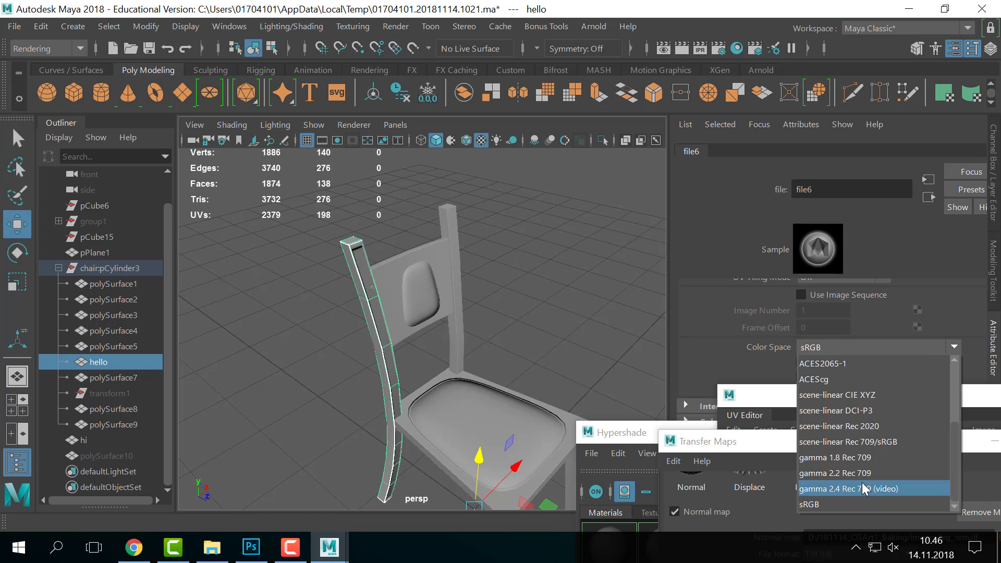
{"action": "scroll", "coordinate": [863, 483], "scroll_direction": "up", "scroll_amount": 2}
{"action": "left_click", "coordinate": [836, 457]}
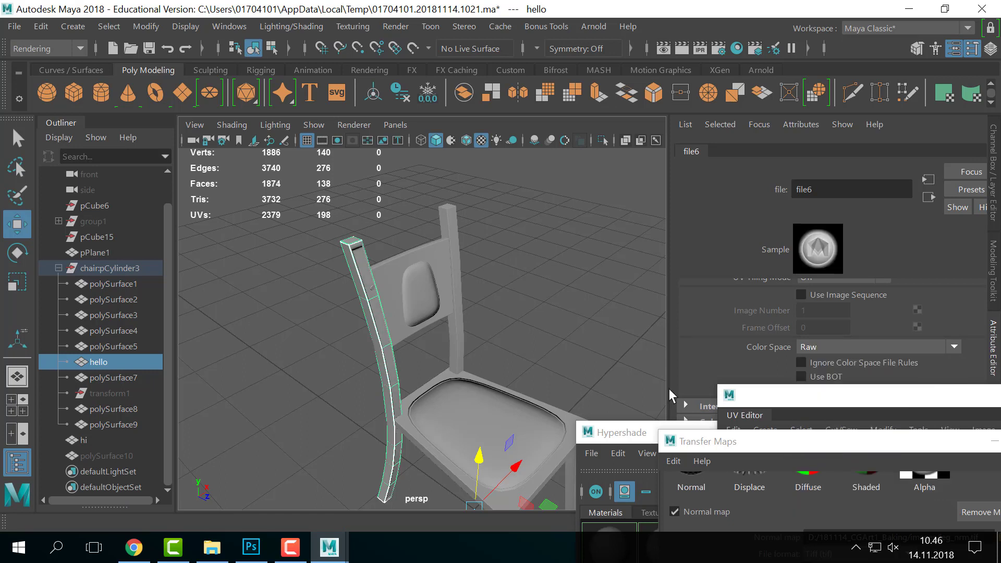
{"action": "left_click", "coordinate": [475, 296]}
{"action": "left_click_drag", "start_coordinate": [475, 296], "coordinate": [188, 422], "text": "alt"}
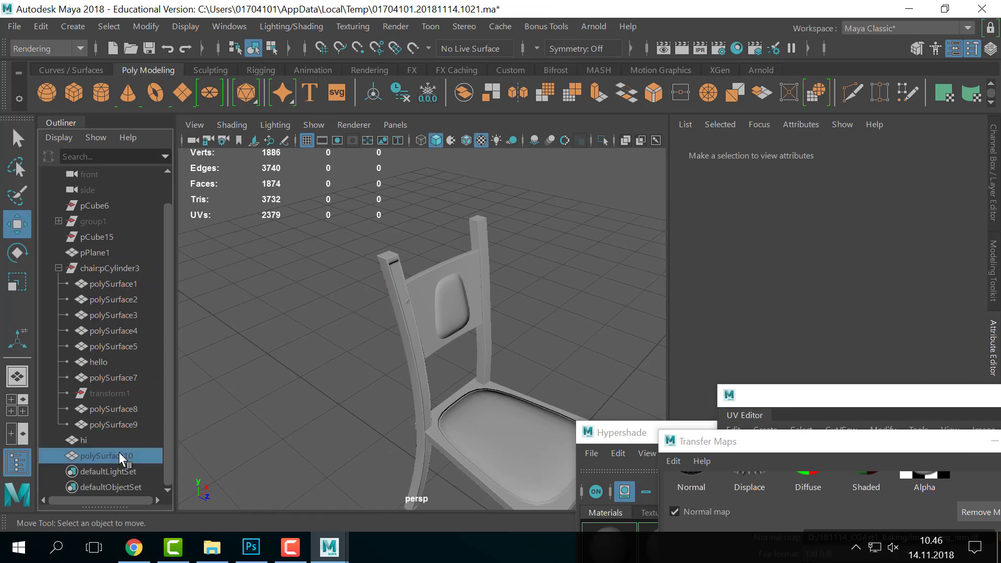
{"action": "left_click", "coordinate": [111, 439]}
- Hide the high-poly hi mesh and frame the chair in a full-screen viewport
{"action": "key", "text": "ctrl+h"}
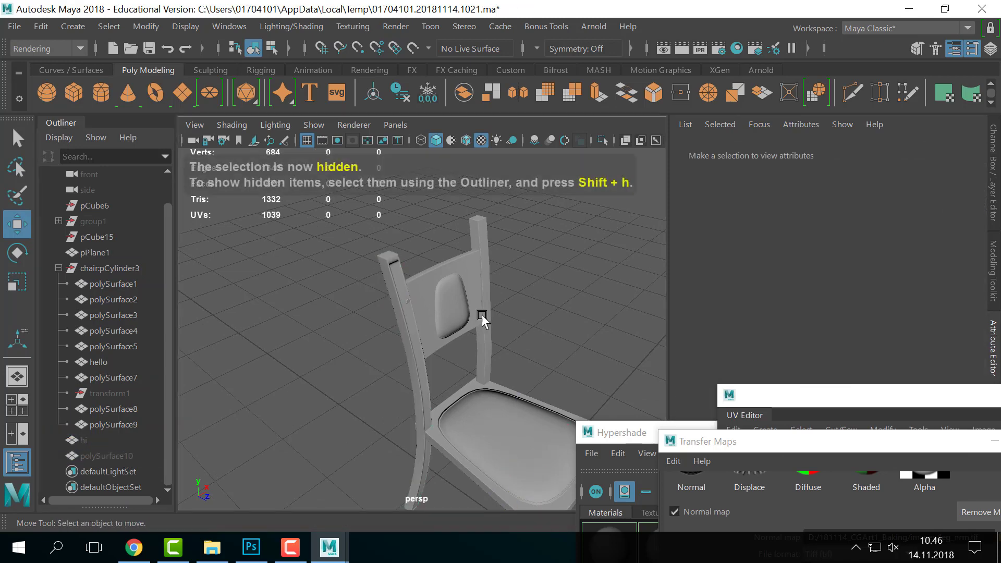
{"action": "left_click_drag", "start_coordinate": [482, 315], "coordinate": [519, 310], "text": "alt"}
{"action": "key", "text": "ctrl+space"}
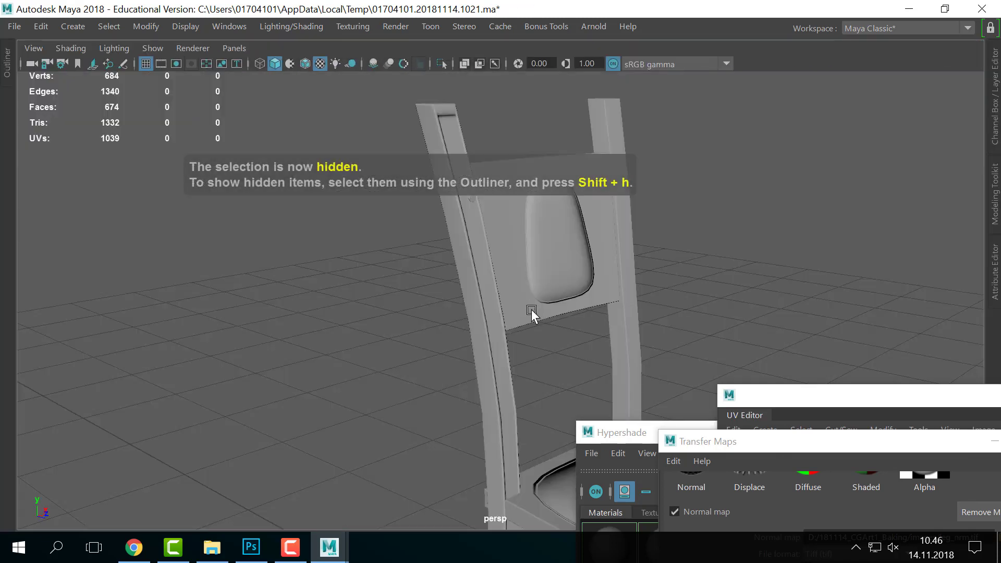
{"action": "right_click_drag", "start_coordinate": [531, 309], "coordinate": [292, 271], "text": "alt"}
{"action": "middle_click_drag", "start_coordinate": [502, 292], "coordinate": [393, 244], "text": "alt"}
{"action": "left_click_drag", "start_coordinate": [404, 235], "coordinate": [452, 250], "text": "alt"}
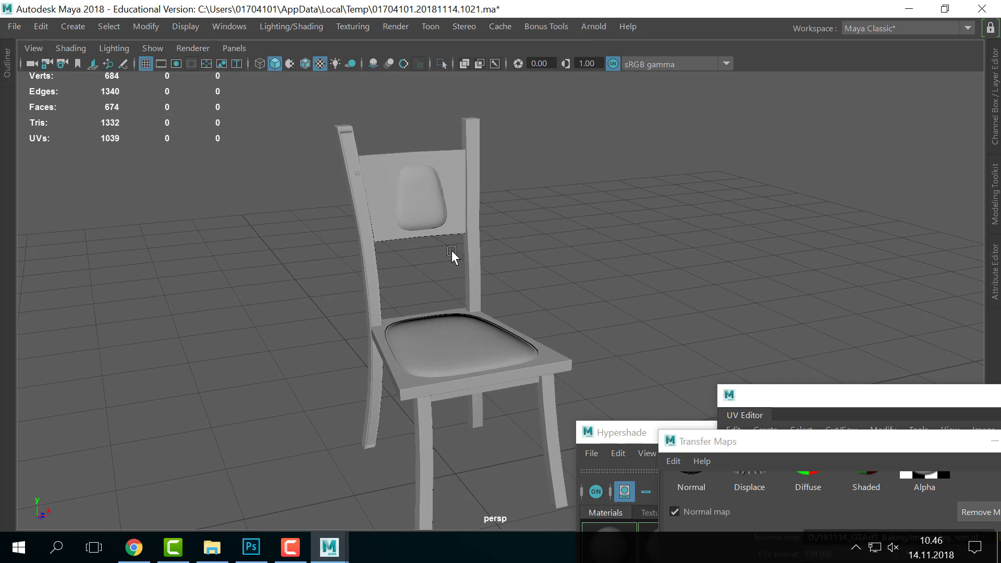
{"action": "left_click", "coordinate": [360, 170]}
{"action": "left_click", "coordinate": [354, 143]}
{"action": "left_click", "coordinate": [776, 226]}
{"action": "key", "text": "super"}
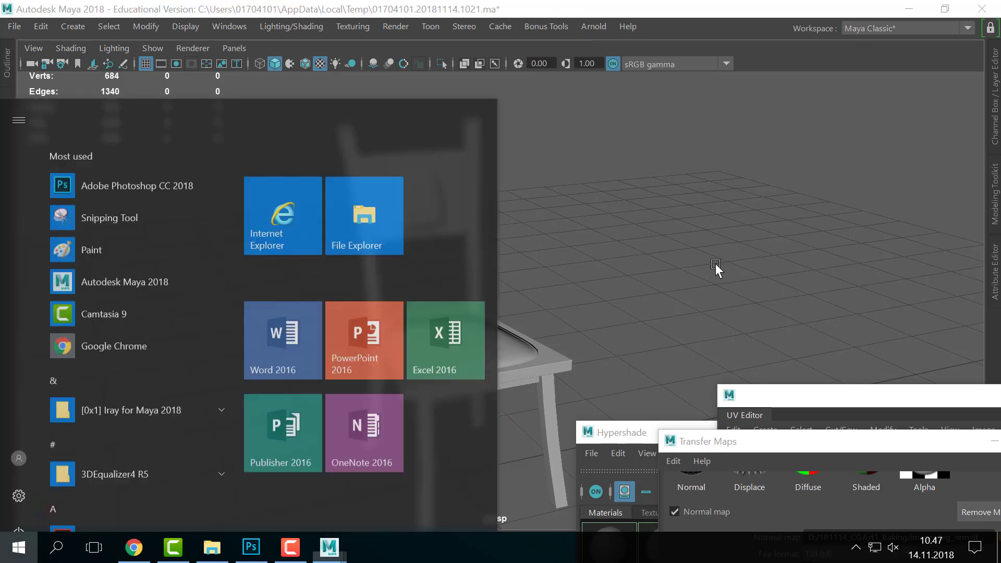
{"action": "mouse_move", "coordinate": [616, 263]}
{"action": "left_mouse_down", "text": "alt"}
{"action": "mouse_move", "coordinate": [678, 260]}
{"action": "mouse_move", "coordinate": [577, 249]}
{"action": "mouse_move", "coordinate": [540, 240]}
{"action": "mouse_move", "coordinate": [567, 237]}
{"action": "mouse_move", "coordinate": [519, 229]}
{"action": "left_mouse_up", "text": "alt"}
- Light with all scene lights and toggle textured versus plain shading to compare normal-map detail
{"action": "key", "text": "7"}
{"action": "key", "text": "5"}
{"action": "key", "text": "6"}
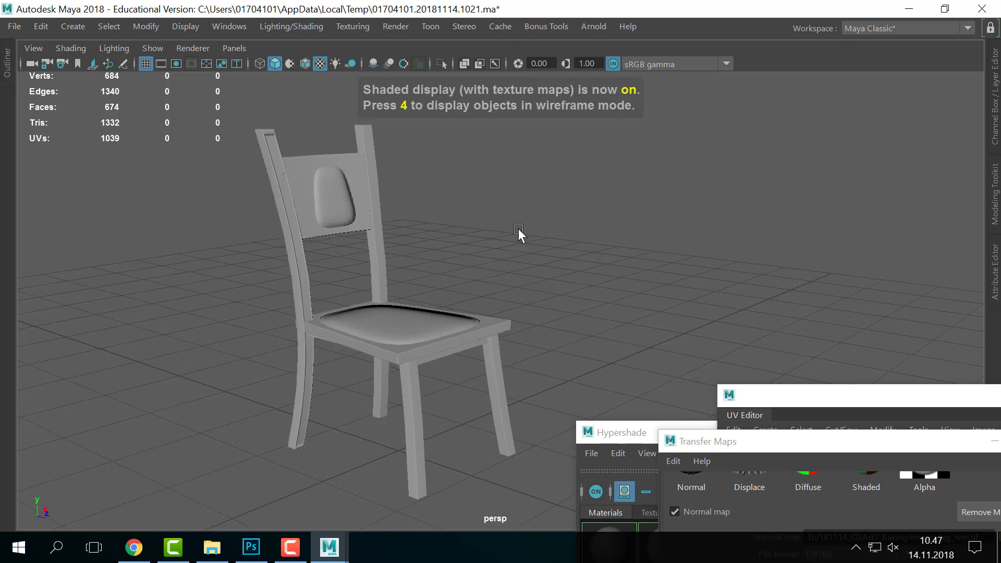
{"action": "key", "text": "5"}
{"action": "key", "text": "6"}
{"action": "key", "text": "5"}
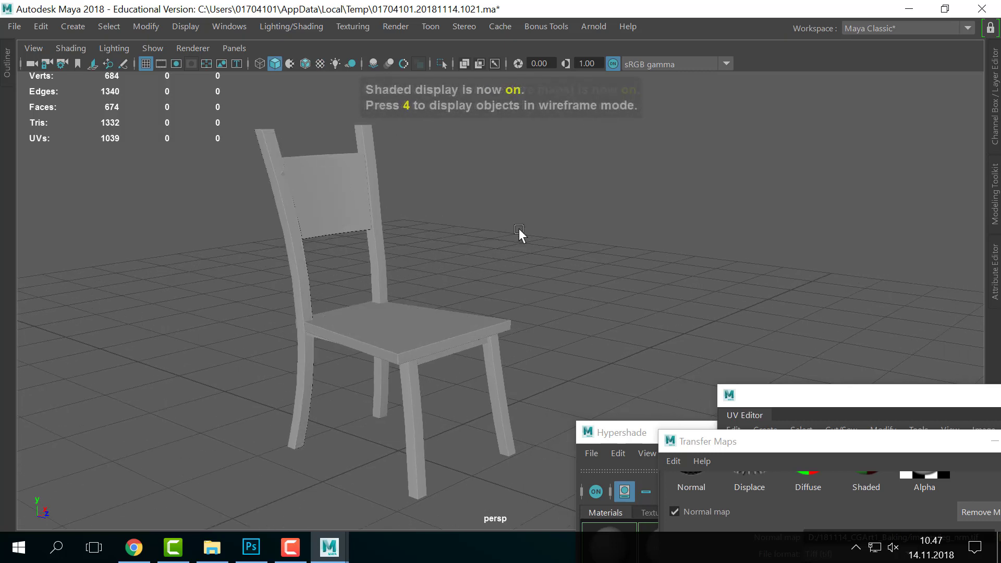
{"action": "key", "text": "6"}
{"action": "key", "text": "5"}
{"action": "key", "text": "6"}
{"action": "key", "text": "5"}
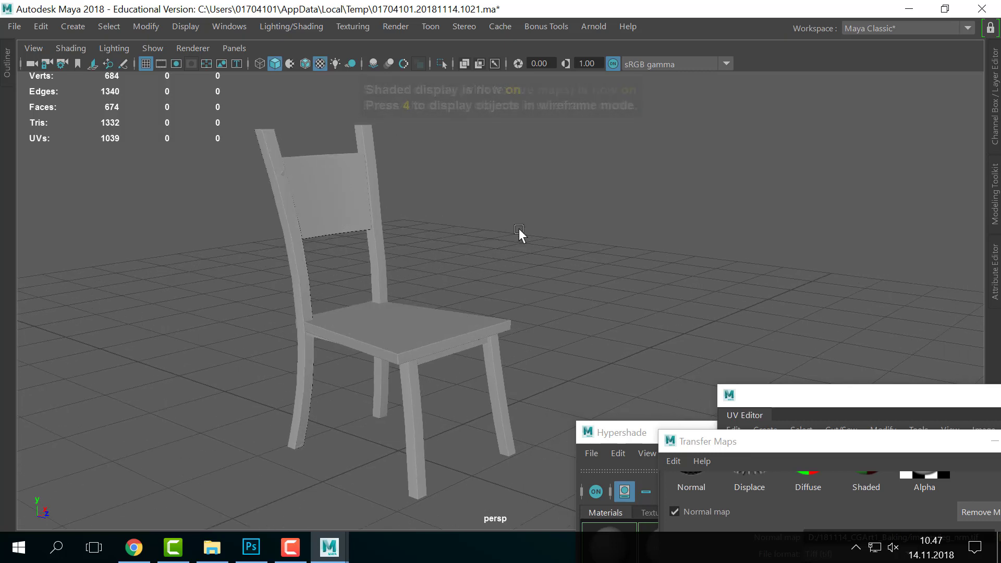
{"action": "key", "text": "6"}
{"action": "key", "text": "5"}
{"action": "key", "text": "6"}
{"action": "key", "text": "5"}
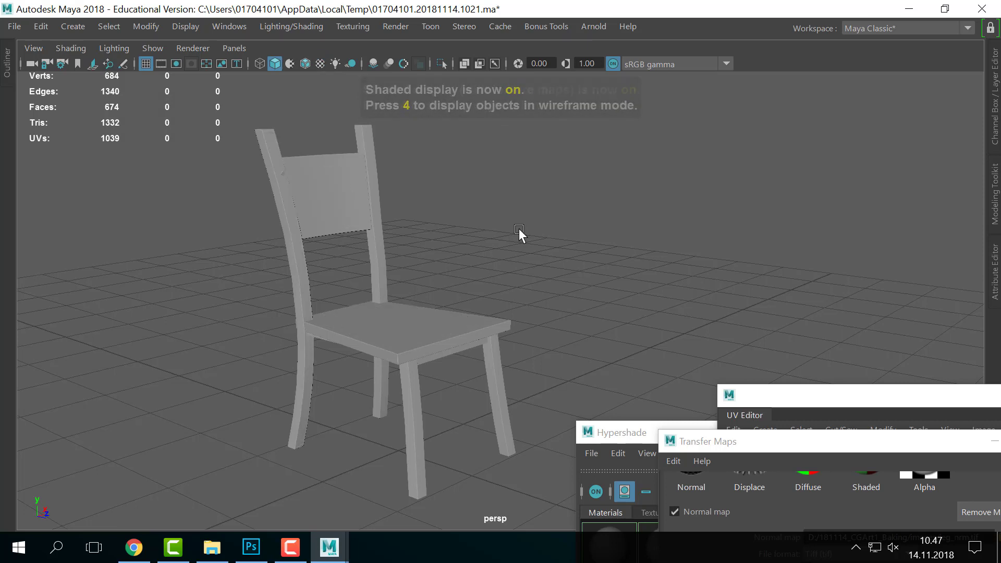
{"action": "key", "text": "6"}
{"action": "key", "text": "5"}
{"action": "key", "text": "6"}
{"action": "key", "text": "5"}
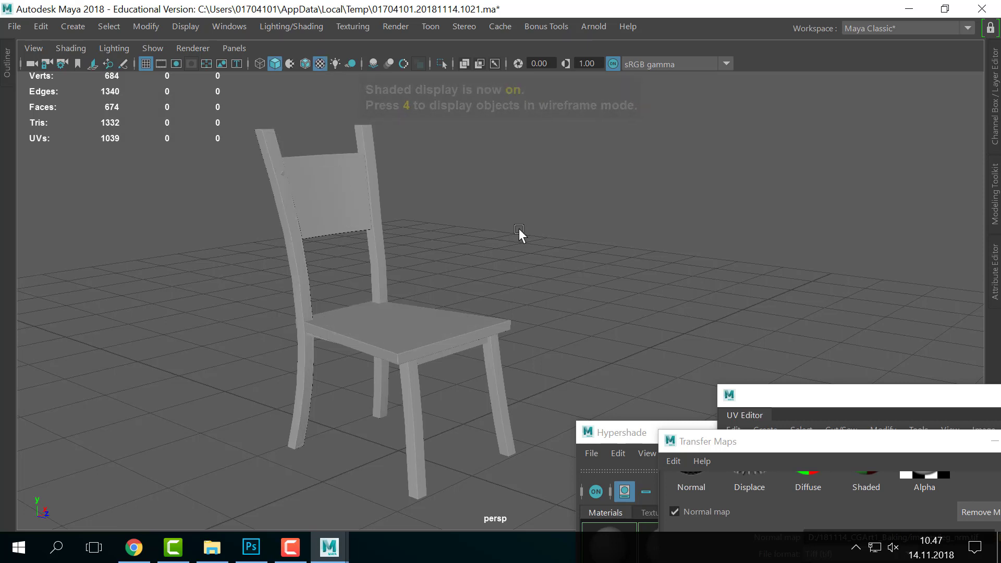
{"action": "key", "text": "6"}
{"action": "key", "text": "5"}
{"action": "key", "text": "6"}
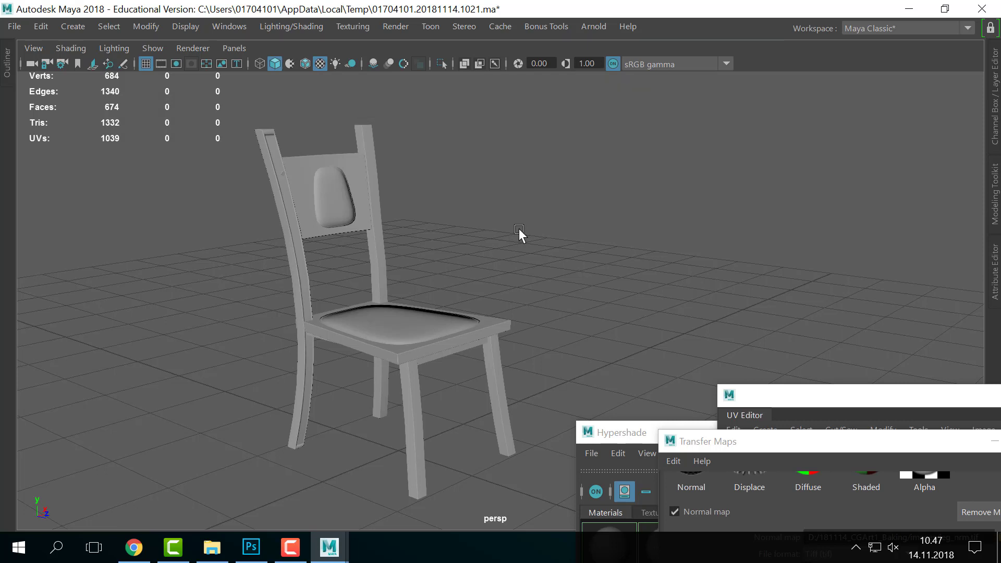
{"action": "left_click_drag", "start_coordinate": [519, 228], "coordinate": [496, 238], "text": "alt"}
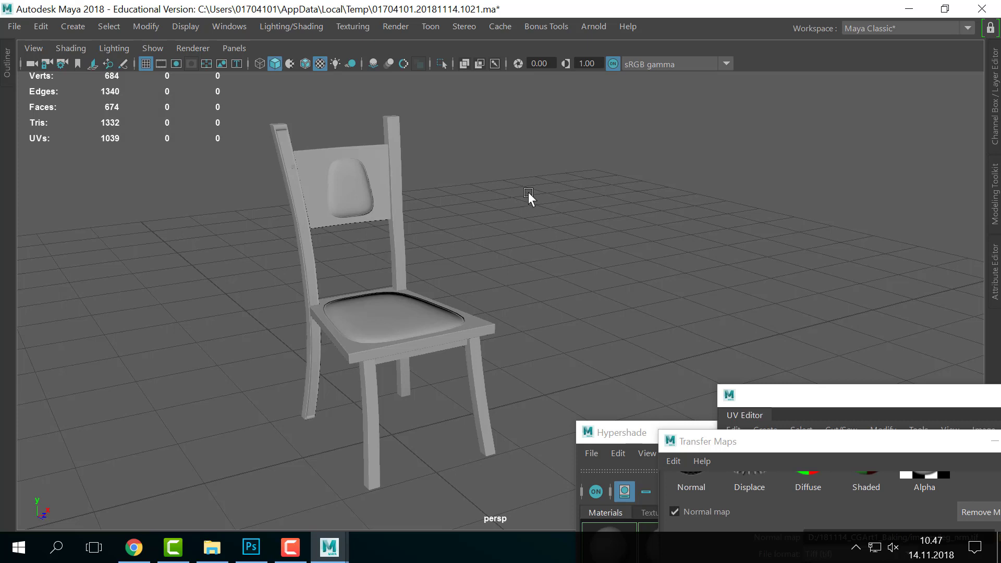
{"action": "left_click_drag", "start_coordinate": [527, 192], "coordinate": [120, 433]}
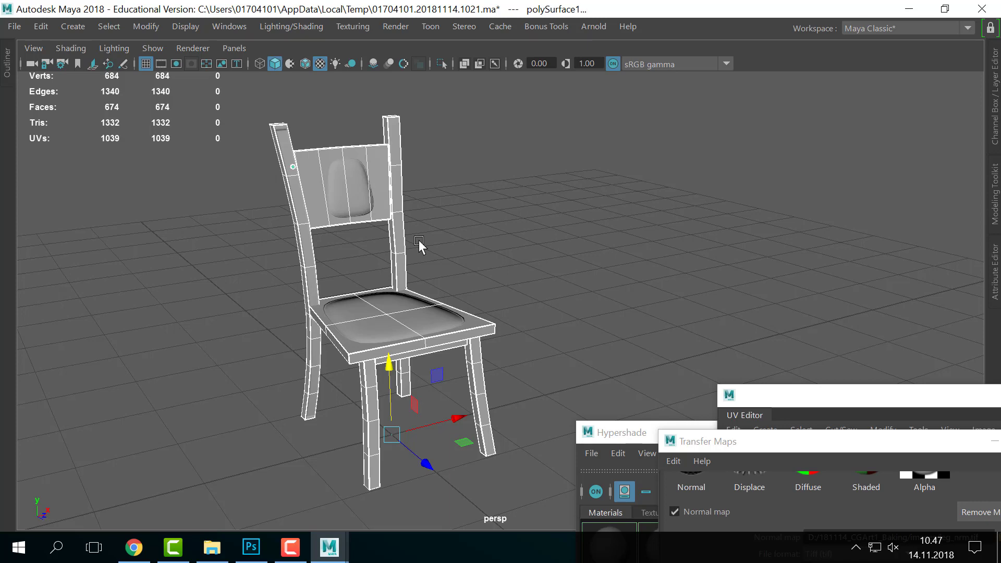
{"action": "middle_click_drag", "start_coordinate": [421, 245], "coordinate": [466, 256], "text": "alt"}
{"action": "left_click_drag", "start_coordinate": [467, 256], "coordinate": [480, 257], "text": "alt"}
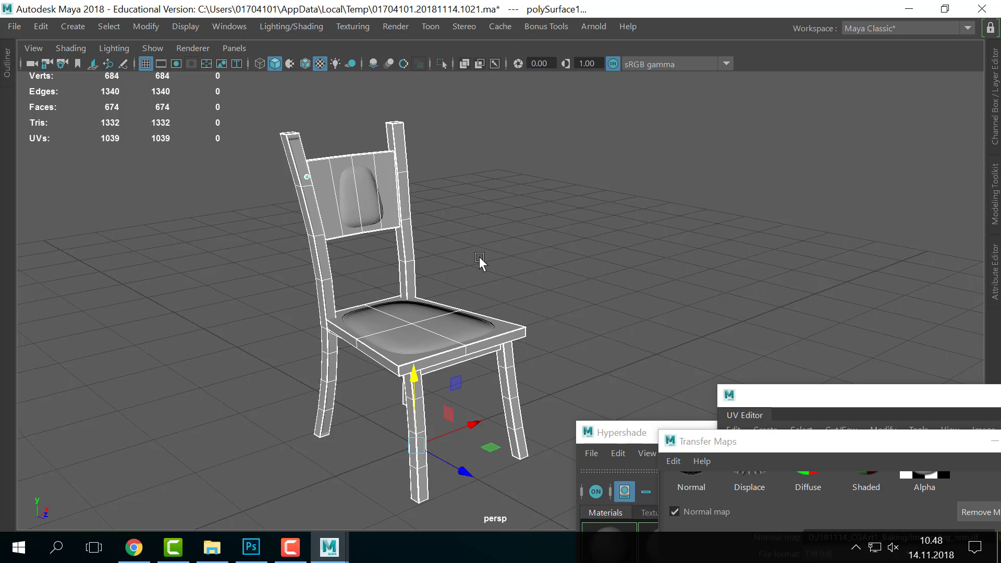
{"action": "left_click", "coordinate": [479, 257]}
{"action": "left_click_drag", "start_coordinate": [493, 268], "coordinate": [452, 243], "text": "alt"}
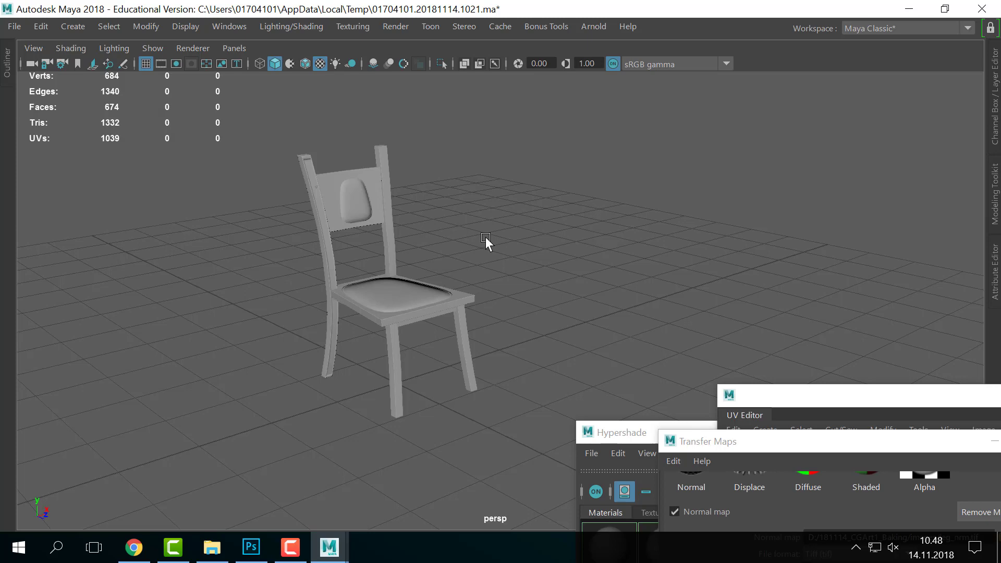
{"action": "left_click_drag", "start_coordinate": [486, 237], "coordinate": [452, 211], "text": "alt"}
{"action": "scroll", "coordinate": [291, 265], "scroll_direction": "up", "scroll_amount": 4}
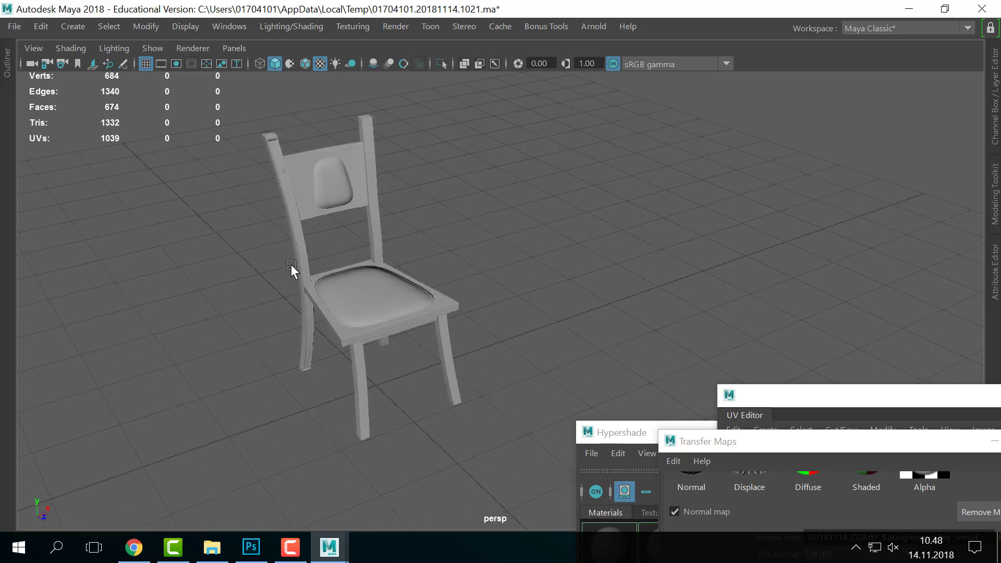
{"action": "scroll", "coordinate": [291, 265], "scroll_direction": "down", "scroll_amount": 2}
{"action": "middle_click_drag", "start_coordinate": [383, 280], "coordinate": [441, 330], "text": "alt"}
{"action": "right_click_drag", "start_coordinate": [468, 268], "coordinate": [262, 239], "text": "alt"}
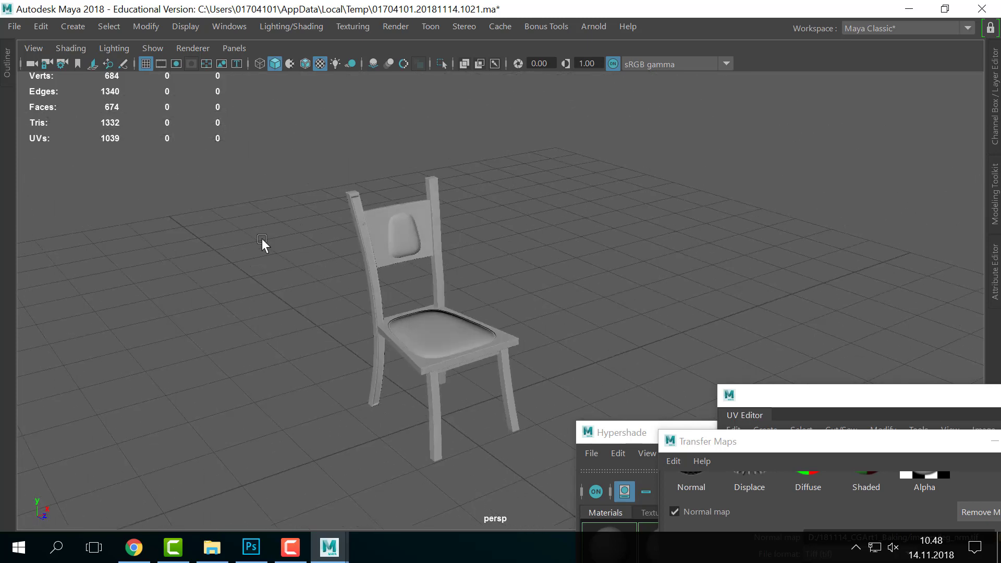
- Create a polygon sphere at the origin beside the chair
{"action": "left_click", "coordinate": [80, 28]}
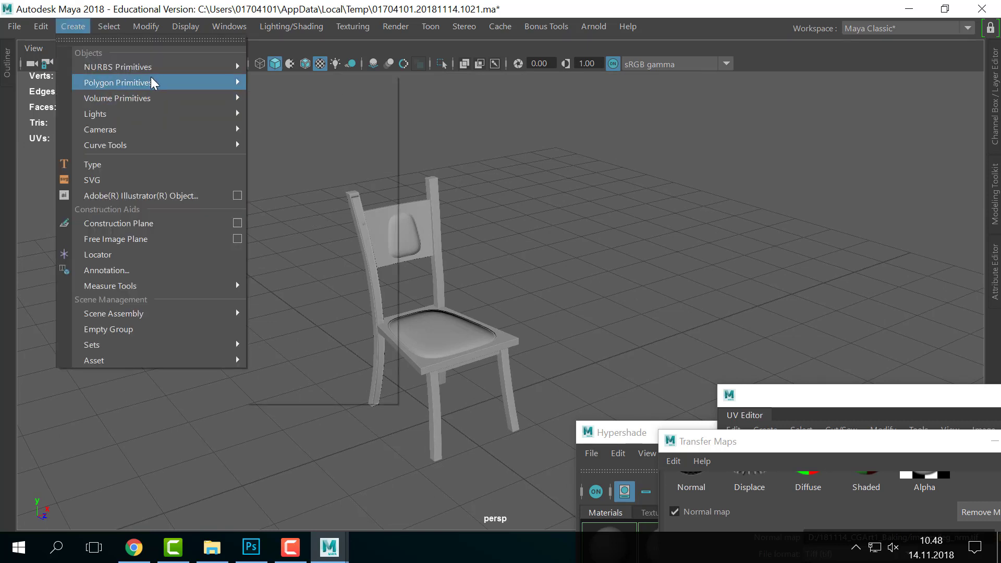
{"action": "mouse_move", "coordinate": [151, 81]}
{"action": "left_click", "coordinate": [300, 97]}
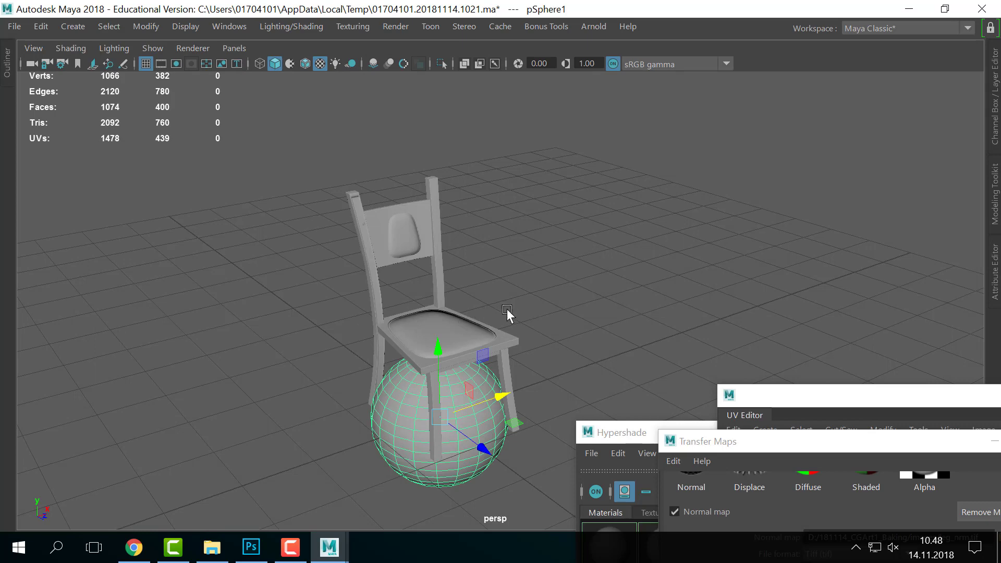
{"action": "left_click_drag", "start_coordinate": [507, 308], "coordinate": [602, 352], "text": "alt"}
{"action": "key", "text": "r"}
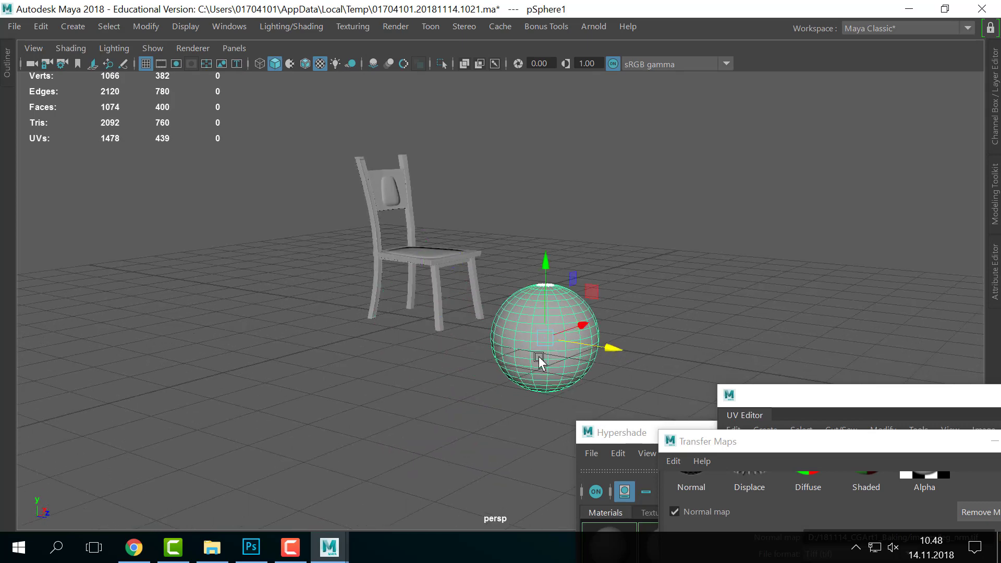
{"action": "key", "text": "w"}
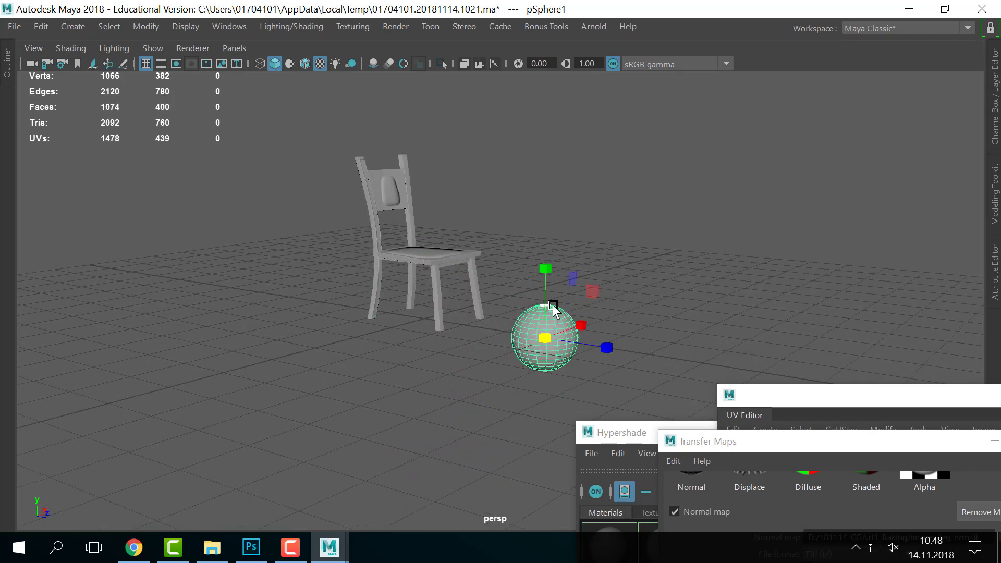
- Duplicate the sphere twice and arrange the three spheres into a touching cluster
{"action": "key", "text": "ctrl+d"}
{"action": "left_click_drag", "start_coordinate": [547, 306], "coordinate": [548, 282]}
{"action": "left_click_drag", "start_coordinate": [548, 282], "coordinate": [596, 332], "text": "alt"}
{"action": "key", "text": "ctrl+d"}
{"action": "mouse_move", "coordinate": [500, 322]}
{"action": "left_mouse_down"}
{"action": "mouse_move", "coordinate": [525, 320]}
{"action": "mouse_move", "coordinate": [572, 343]}
{"action": "left_mouse_up"}
{"action": "left_click_drag", "start_coordinate": [550, 299], "coordinate": [550, 324]}
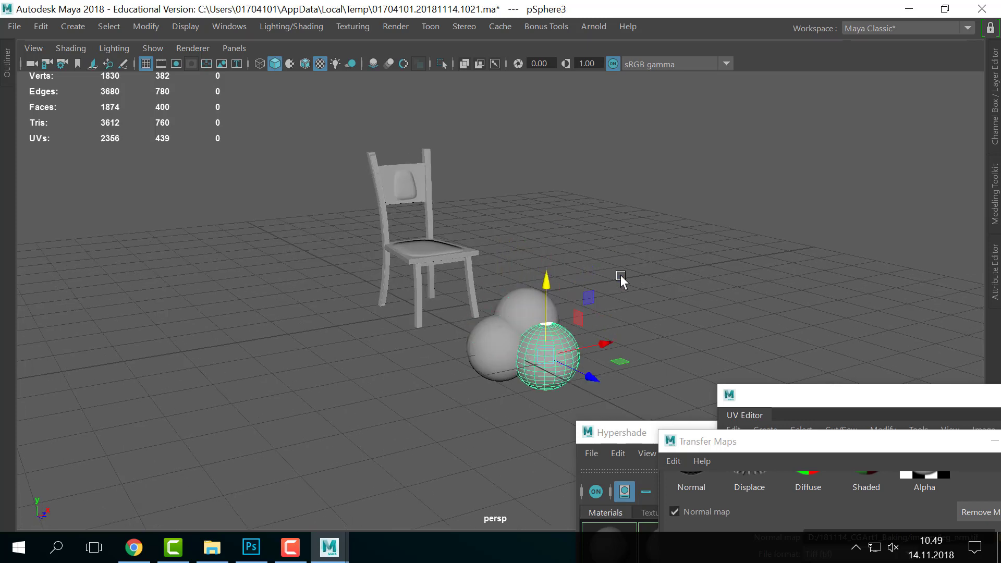
{"action": "mouse_move", "coordinate": [647, 277]}
{"action": "left_mouse_down"}
{"action": "mouse_move", "coordinate": [453, 405]}
{"action": "mouse_move", "coordinate": [491, 402]}
{"action": "left_mouse_up"}
- Select all three spheres and combine them into a single mesh
{"action": "middle_click_drag", "start_coordinate": [506, 342], "coordinate": [424, 335], "text": "alt"}
{"action": "left_click_drag", "start_coordinate": [424, 336], "coordinate": [541, 351], "text": "alt"}
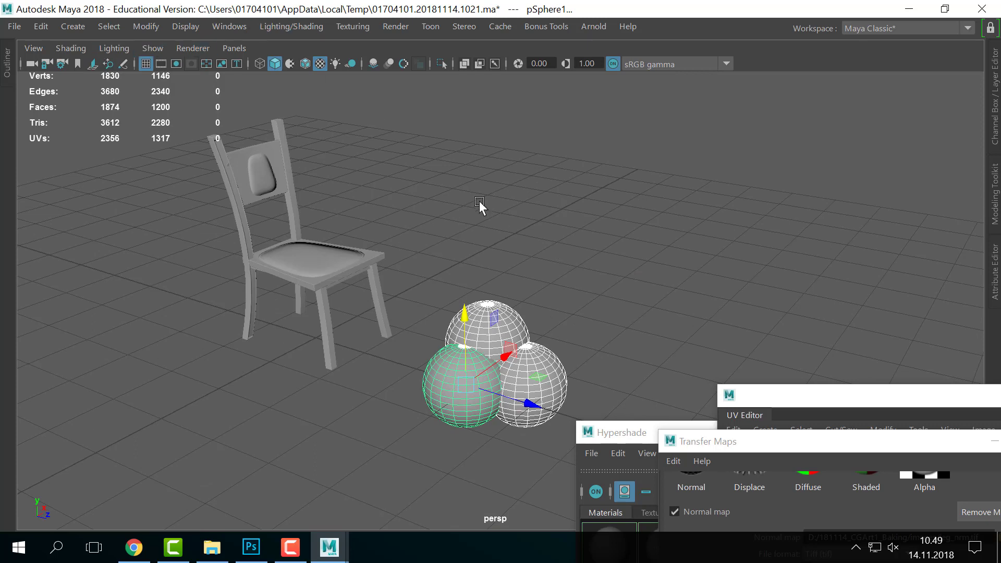
{"action": "key", "text": "ctrl+space"}
{"action": "scroll", "coordinate": [392, 296], "scroll_direction": "up", "scroll_amount": 5}
{"action": "middle_click_drag", "start_coordinate": [379, 289], "coordinate": [333, 210], "text": "alt"}
{"action": "left_click", "coordinate": [73, 48]}
{"action": "left_click", "coordinate": [74, 59]}
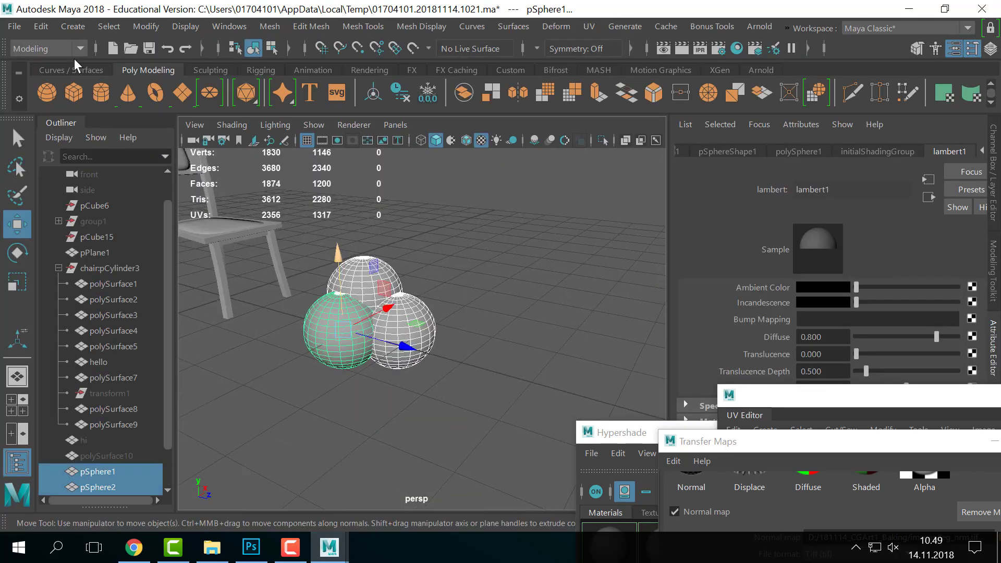
{"action": "left_click", "coordinate": [276, 26]}
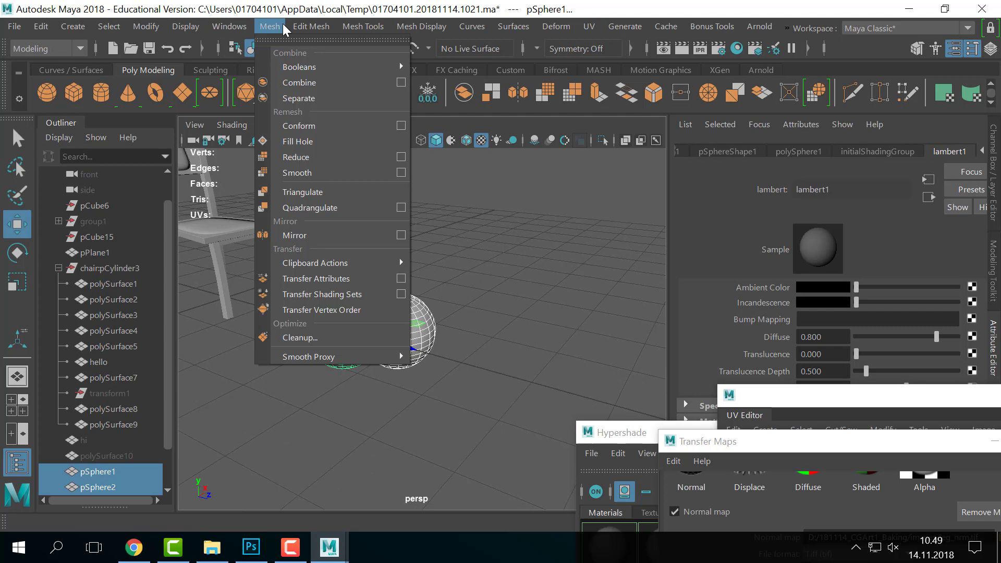
{"action": "left_click", "coordinate": [313, 84]}
- Delete the construction history of the combined mesh pSphere4
{"action": "left_click", "coordinate": [492, 298]}
{"action": "left_click", "coordinate": [408, 354]}
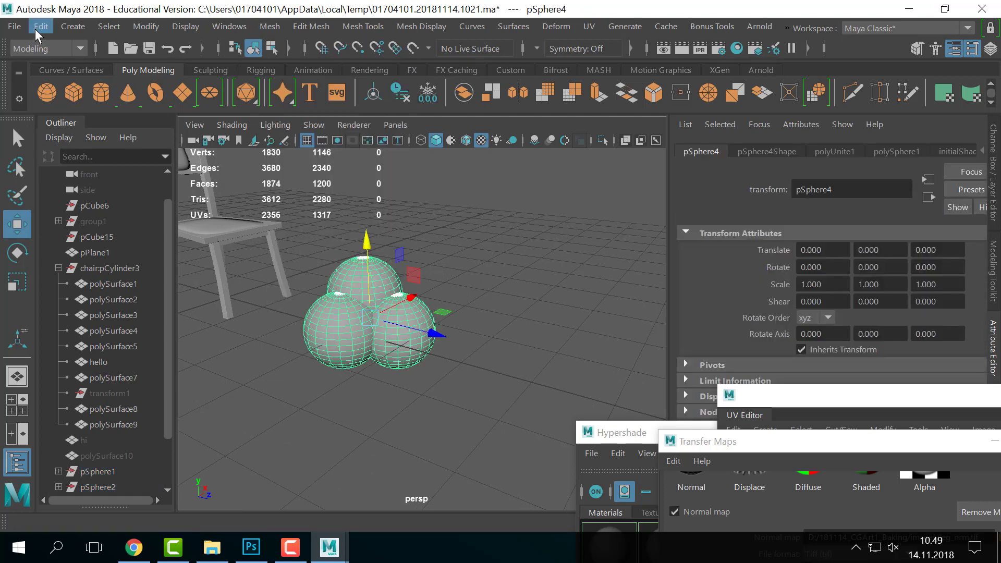
{"action": "left_click", "coordinate": [38, 27]}
{"action": "mouse_move", "coordinate": [142, 214]}
{"action": "left_click", "coordinate": [302, 224]}
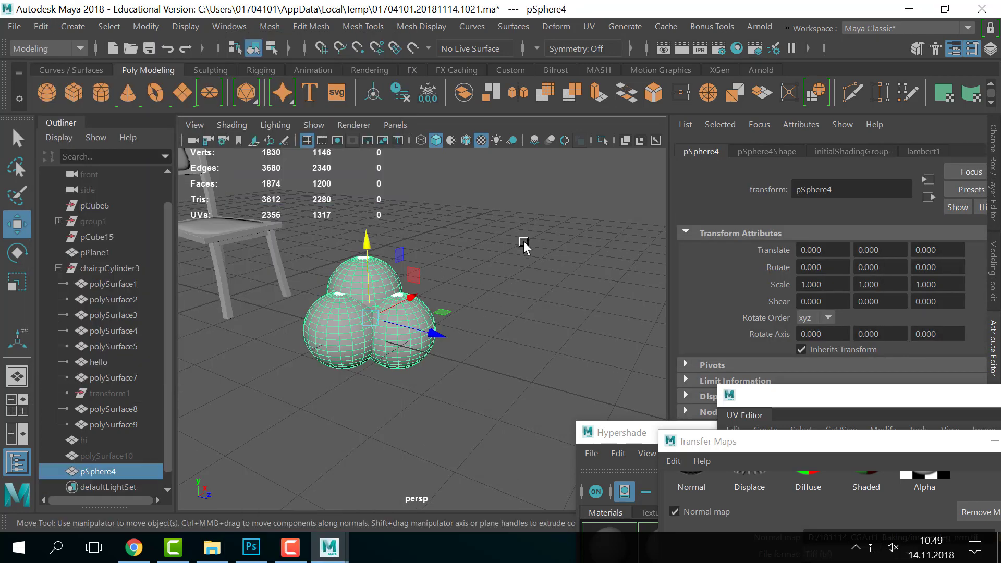
{"action": "left_click", "coordinate": [524, 241]}
{"action": "left_click", "coordinate": [352, 319]}
{"action": "right_click_drag", "start_coordinate": [352, 316], "coordinate": [421, 327], "text": "alt"}
{"action": "middle_click_drag", "start_coordinate": [421, 327], "coordinate": [445, 339], "text": "alt"}
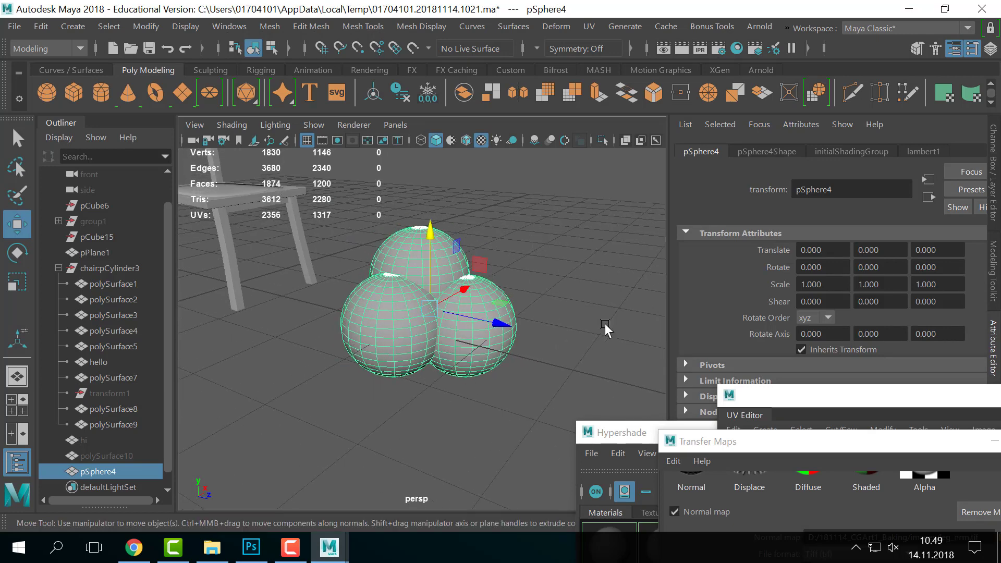
- Make the combined sphere mesh live and clear the selection
{"action": "left_click", "coordinate": [412, 49]}
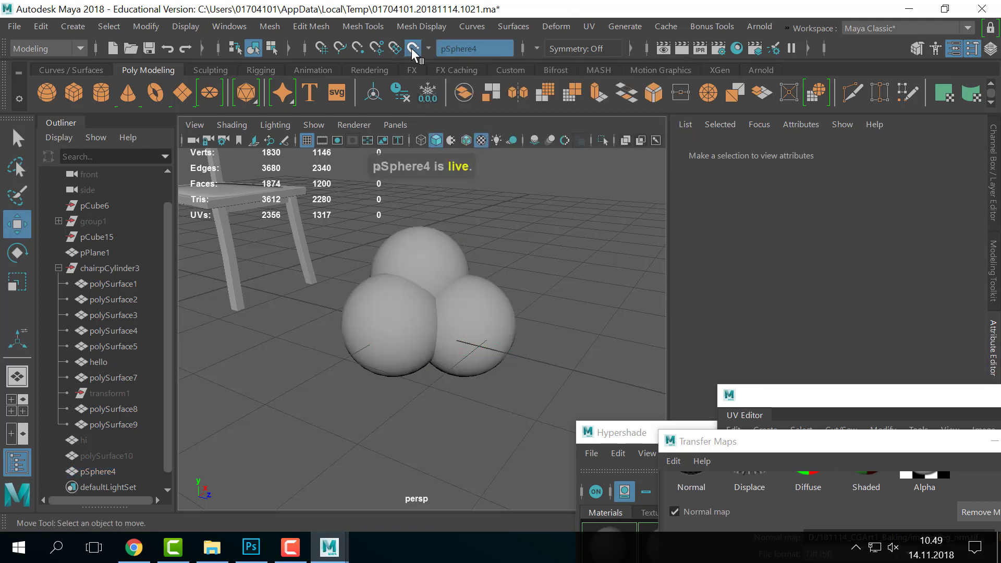
{"action": "left_click_drag", "start_coordinate": [439, 265], "coordinate": [473, 285], "text": "alt"}
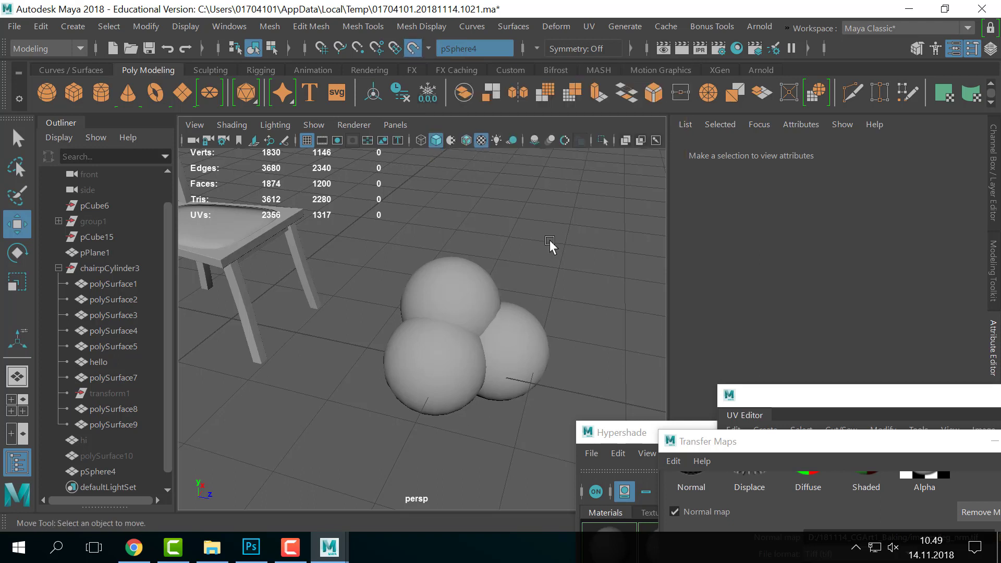
{"action": "left_click_drag", "start_coordinate": [476, 303], "coordinate": [387, 452]}
{"action": "left_click_drag", "start_coordinate": [522, 245], "coordinate": [262, 449]}
{"action": "left_click_drag", "start_coordinate": [441, 266], "coordinate": [251, 509]}
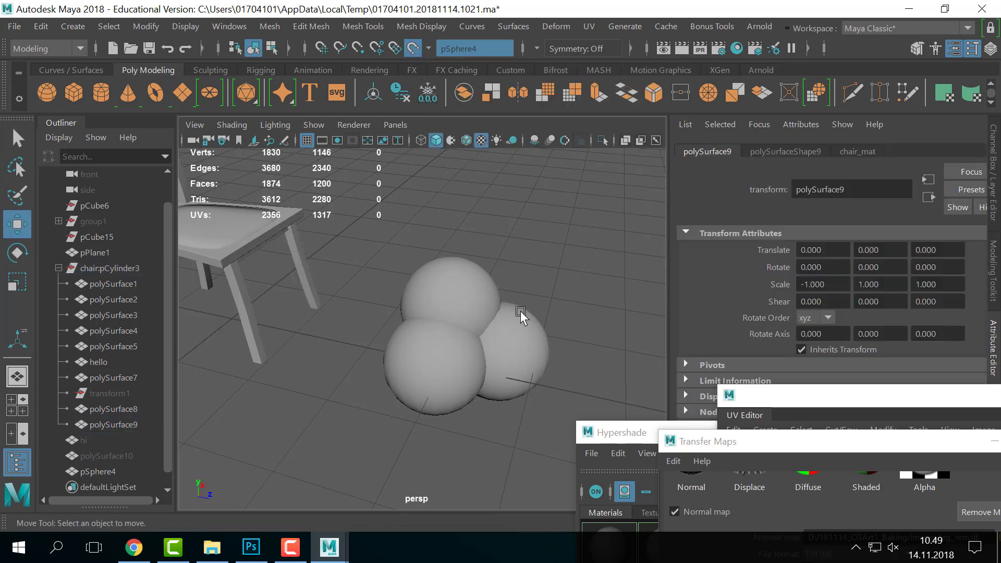
- Activate the Quad Draw tool and frame the live spheres
{"action": "left_click", "coordinate": [367, 23]}
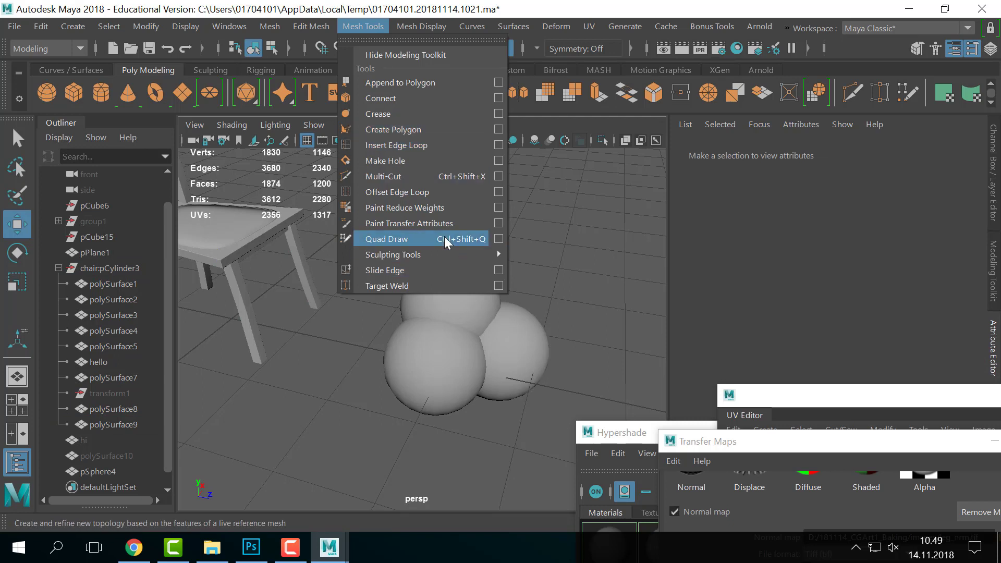
{"action": "left_click", "coordinate": [384, 237]}
{"action": "left_click_drag", "start_coordinate": [438, 311], "coordinate": [381, 292], "text": "alt"}
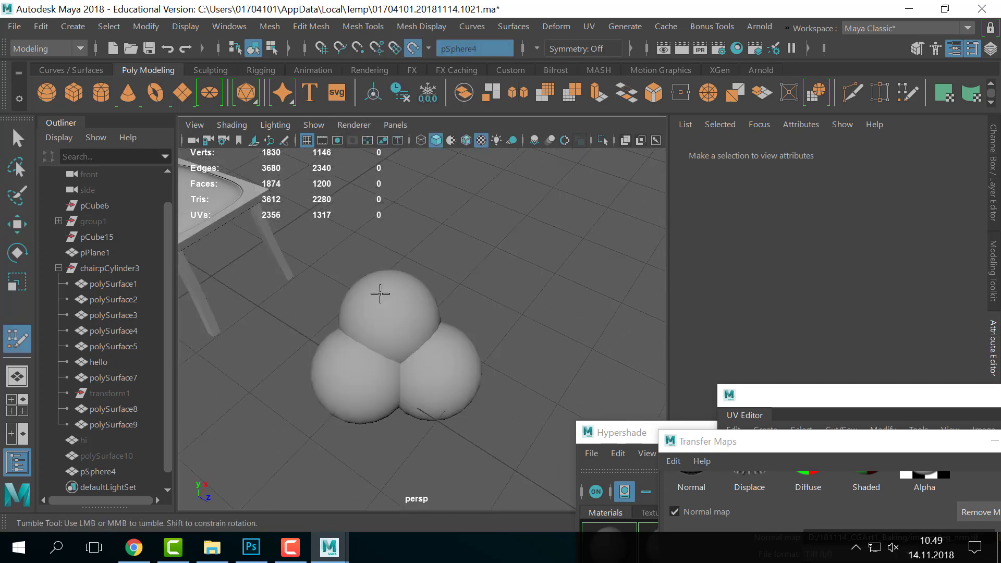
{"action": "right_click_drag", "start_coordinate": [380, 293], "coordinate": [401, 337], "text": "alt"}
{"action": "middle_click_drag", "start_coordinate": [401, 336], "coordinate": [411, 295], "text": "alt"}
- Place seven vertices on the top sphere and fill two quads between them
{"action": "left_click", "coordinate": [405, 307]}
{"action": "left_click", "coordinate": [452, 282]}
{"action": "left_click", "coordinate": [431, 244]}
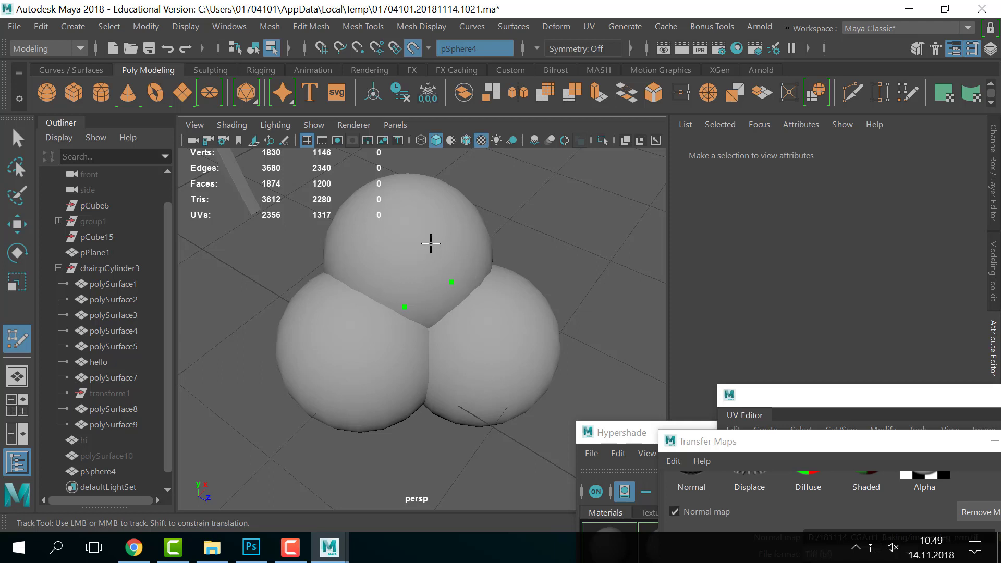
{"action": "left_click", "coordinate": [379, 272]}
{"action": "left_click", "coordinate": [340, 235]}
{"action": "left_click", "coordinate": [349, 245]}
{"action": "left_click", "coordinate": [402, 210]}
{"action": "left_click", "coordinate": [389, 238], "text": "shift"}
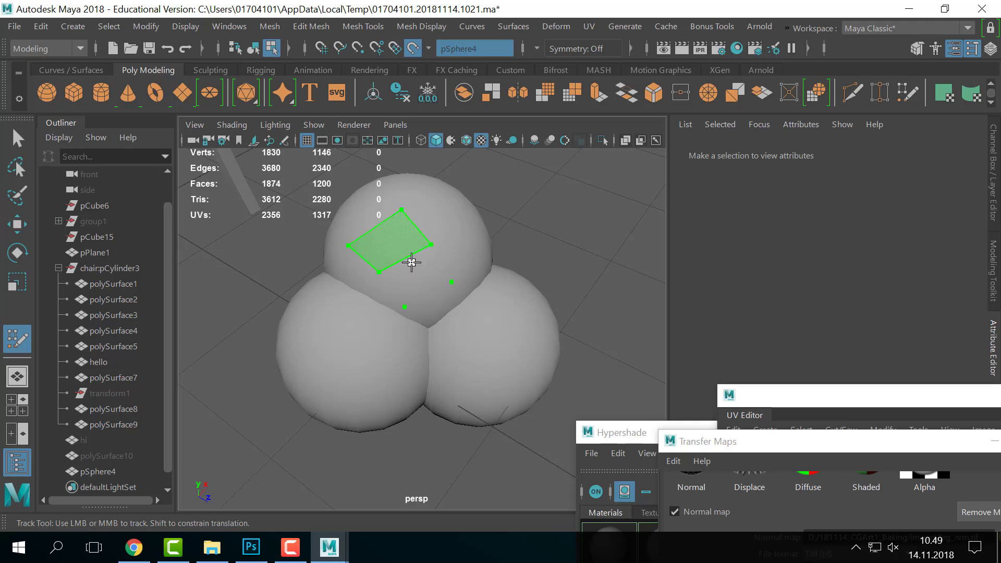
{"action": "left_click", "coordinate": [419, 278], "text": "shift"}
- Extend the patch with quads over the left sphere and below the patch
{"action": "left_click", "coordinate": [342, 304]}
{"action": "left_click", "coordinate": [321, 288]}
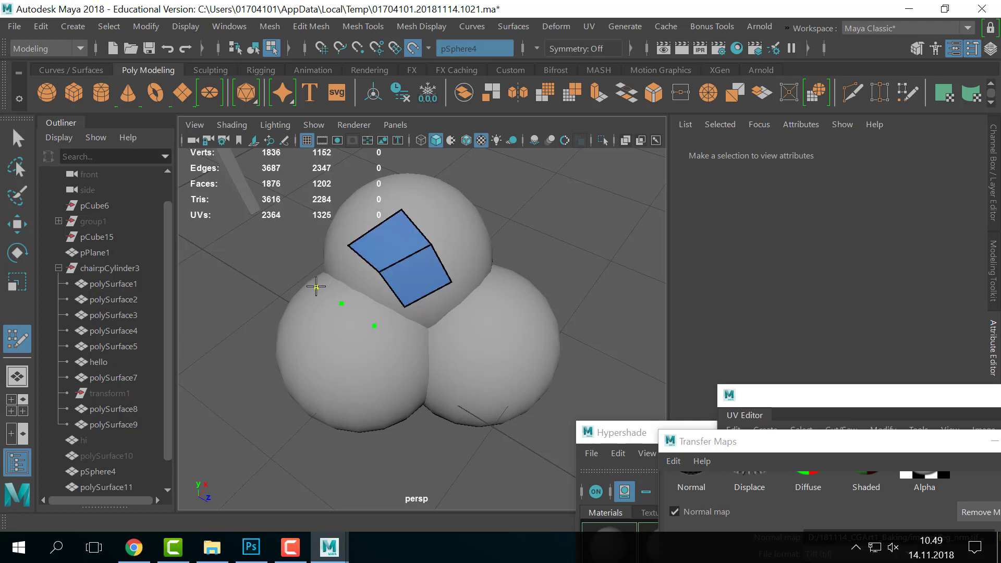
{"action": "left_click", "coordinate": [358, 285], "text": "shift"}
{"action": "left_click", "coordinate": [373, 300], "text": "shift"}
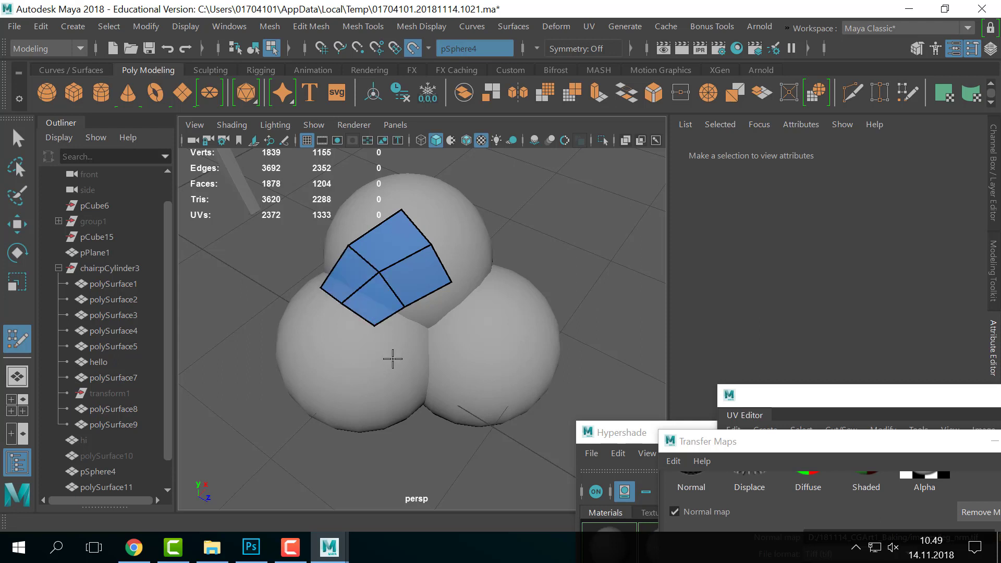
{"action": "left_click", "coordinate": [441, 311], "text": "shift"}
{"action": "left_click", "coordinate": [401, 328], "text": "shift"}
{"action": "left_click", "coordinate": [369, 381]}
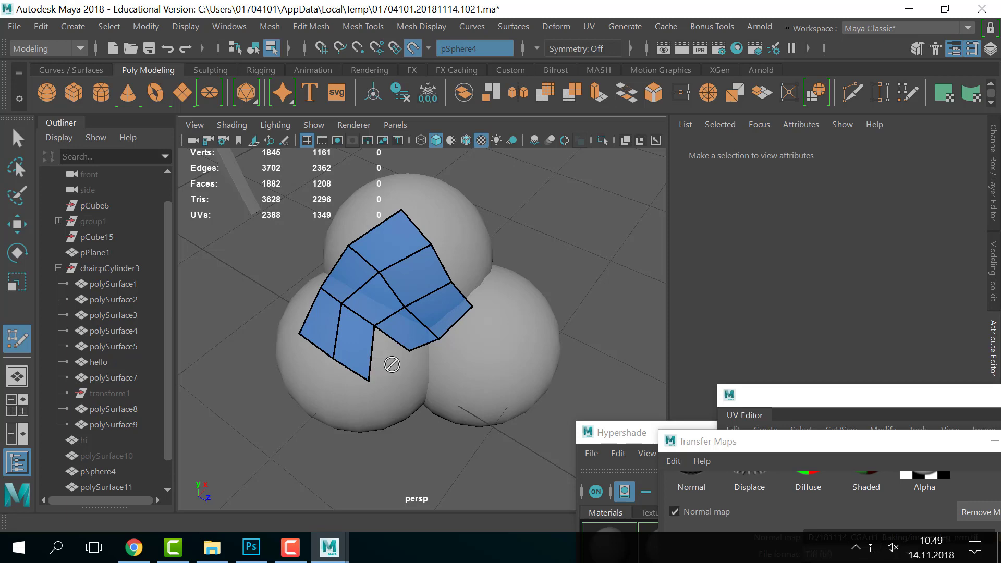
{"action": "left_click", "coordinate": [393, 354], "text": "shift"}
- Relax the patch's inner vertices and reframe the view on the quads
{"action": "right_click_drag", "start_coordinate": [485, 331], "coordinate": [395, 323], "text": "alt"}
{"action": "left_click_drag", "start_coordinate": [395, 323], "coordinate": [387, 308], "text": "shift"}
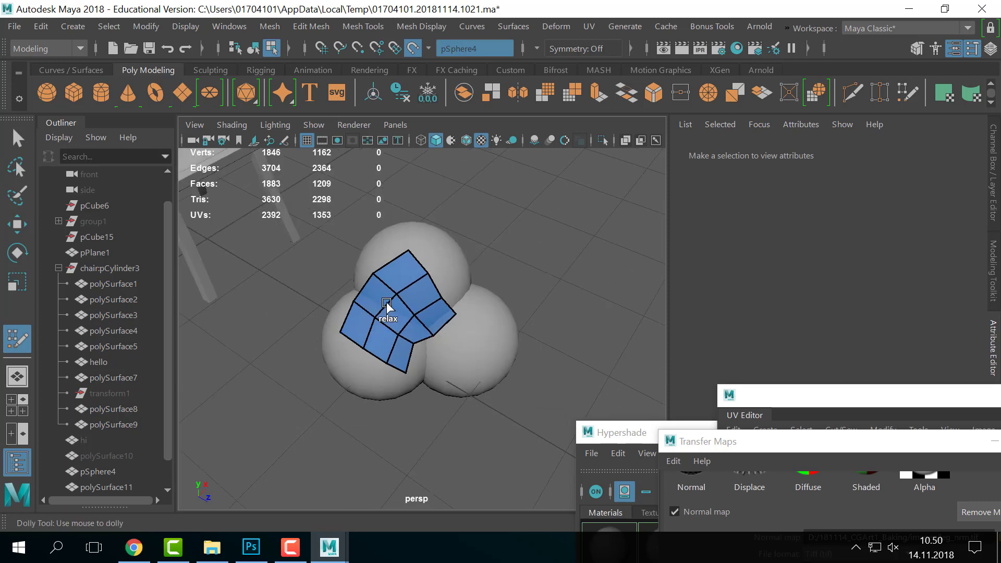
{"action": "right_click_drag", "start_coordinate": [450, 321], "coordinate": [403, 324], "text": "alt"}
{"action": "left_click_drag", "start_coordinate": [412, 324], "coordinate": [469, 308], "text": "alt"}
{"action": "right_click_drag", "start_coordinate": [469, 308], "coordinate": [514, 315], "text": "alt"}
{"action": "left_click_drag", "start_coordinate": [514, 315], "coordinate": [402, 334], "text": "alt"}
{"action": "middle_click_drag", "start_coordinate": [401, 334], "coordinate": [399, 309], "text": "alt"}
- Fill quads down the patch's right side, then smooth it and pull a border vertex down
{"action": "left_click", "coordinate": [396, 322]}
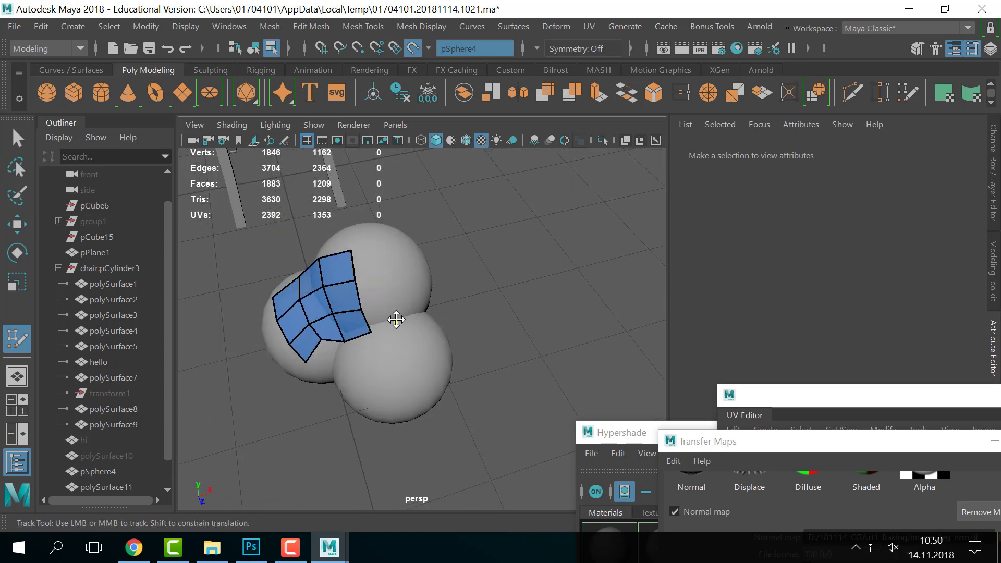
{"action": "left_click", "coordinate": [370, 268], "text": "shift"}
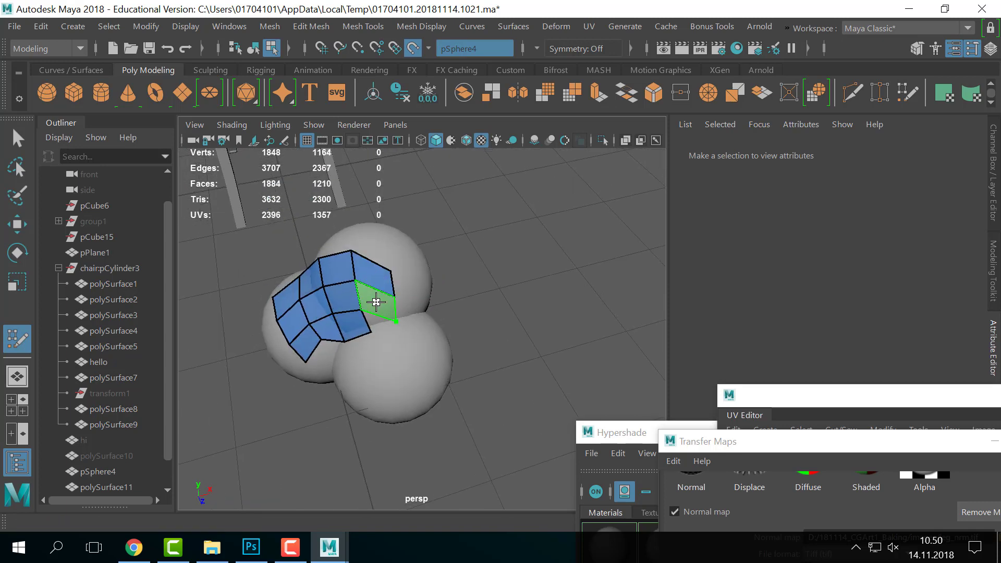
{"action": "left_click", "coordinate": [376, 302], "text": "shift"}
{"action": "left_click", "coordinate": [394, 345]}
{"action": "left_click", "coordinate": [379, 327], "text": "shift"}
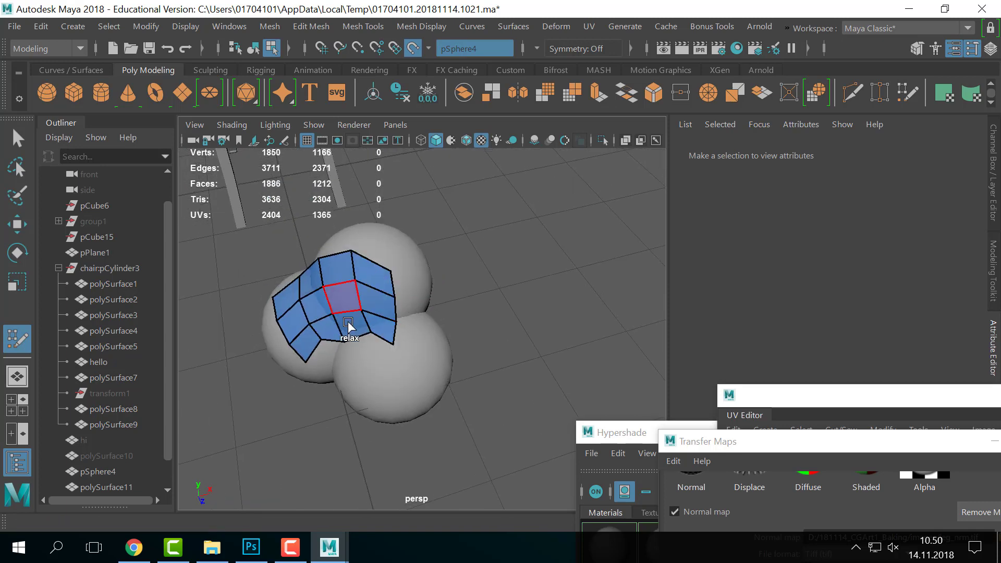
{"action": "mouse_move", "coordinate": [347, 326]}
{"action": "left_mouse_down", "text": "shift"}
{"action": "mouse_move", "coordinate": [360, 319]}
{"action": "mouse_move", "coordinate": [367, 347]}
{"action": "left_mouse_up", "text": "shift"}
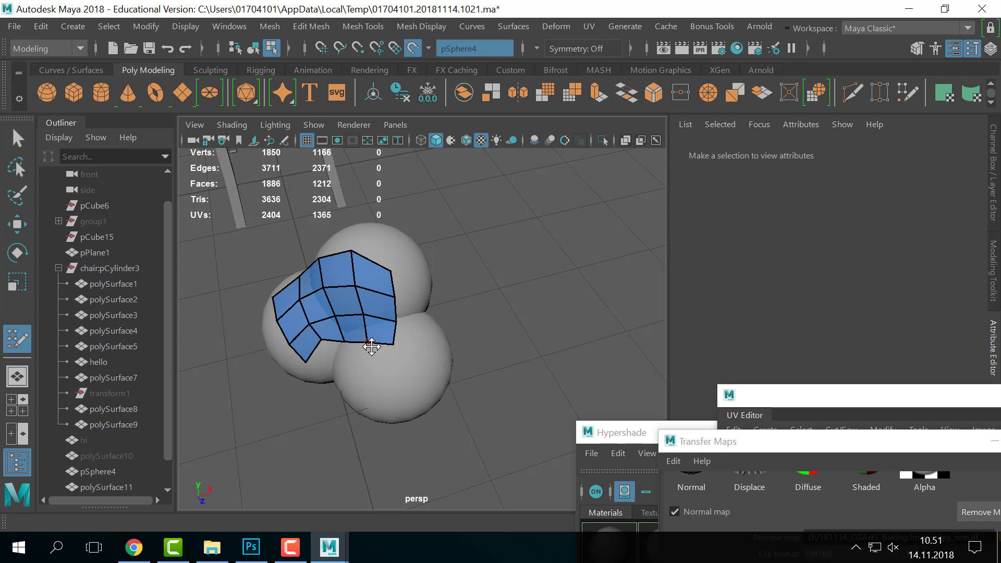
- Leave Quad Draw through the marking menu's Object Mode and select the quad-drawn patch
{"action": "mouse_move", "coordinate": [387, 324]}
{"action": "left_mouse_down", "text": "alt"}
{"action": "mouse_move", "coordinate": [422, 317]}
{"action": "mouse_move", "coordinate": [425, 290]}
{"action": "left_mouse_up", "text": "alt"}
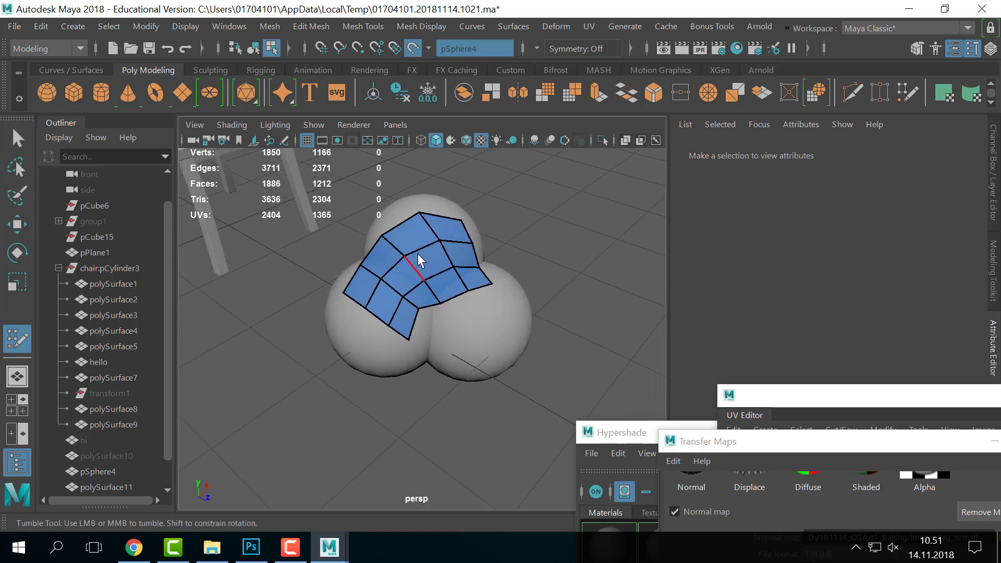
{"action": "key", "text": "q"}
{"action": "right_click_drag", "start_coordinate": [418, 262], "coordinate": [495, 79]}
{"action": "left_click", "coordinate": [466, 263]}
{"action": "left_click", "coordinate": [416, 296]}
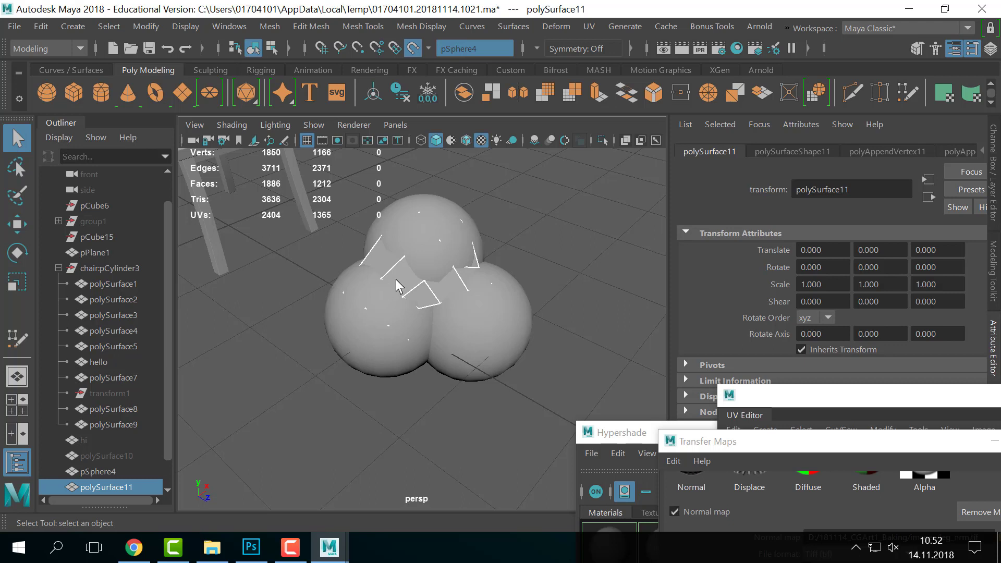
- Turn off Make Live on the spheres and reselect the patch as a whole object
{"action": "left_click", "coordinate": [487, 352]}
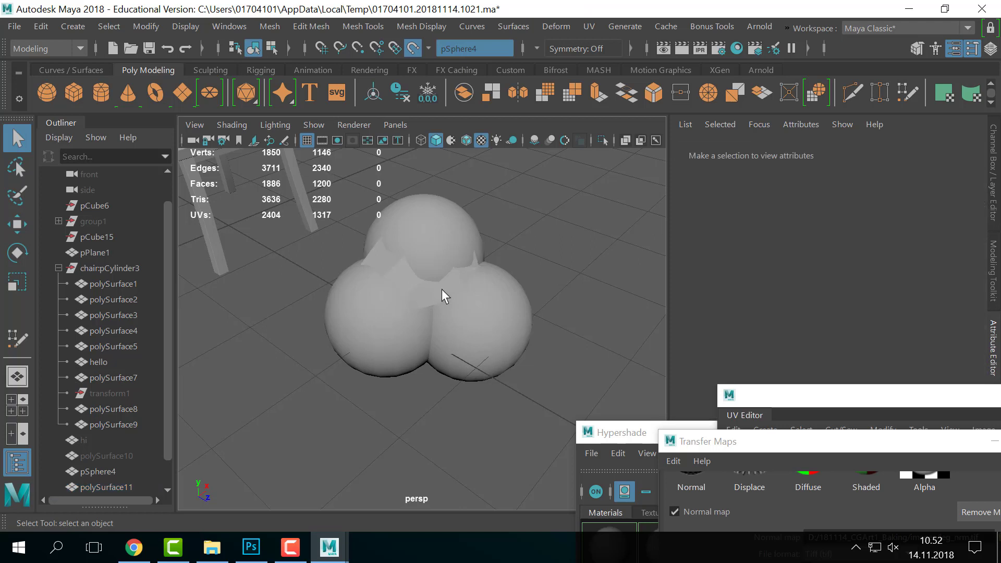
{"action": "left_click", "coordinate": [396, 255]}
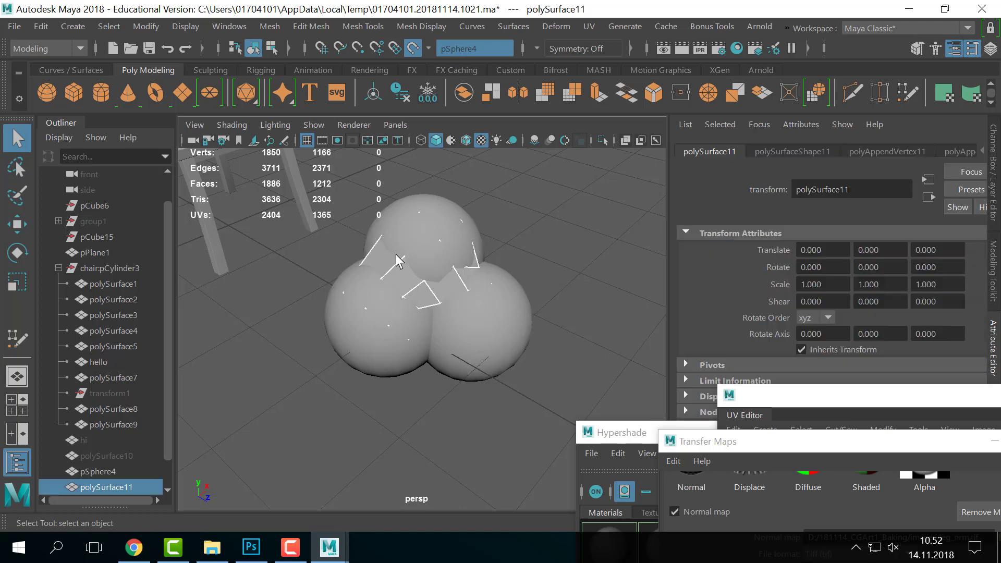
{"action": "left_click", "coordinate": [413, 48]}
{"action": "left_click", "coordinate": [477, 399]}
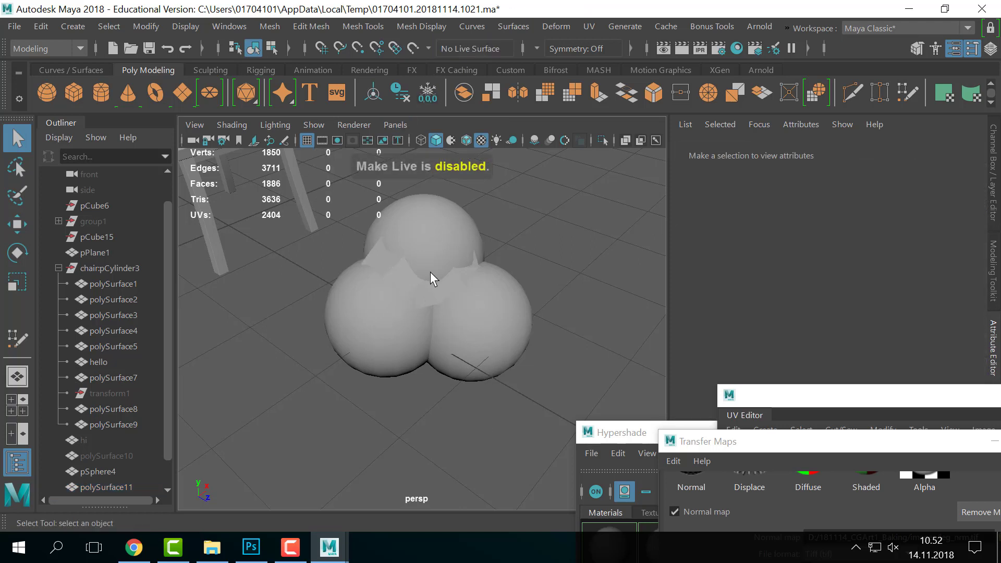
{"action": "right_click_drag", "start_coordinate": [432, 271], "coordinate": [498, 130]}
{"action": "right_click_drag", "start_coordinate": [458, 283], "coordinate": [539, 78]}
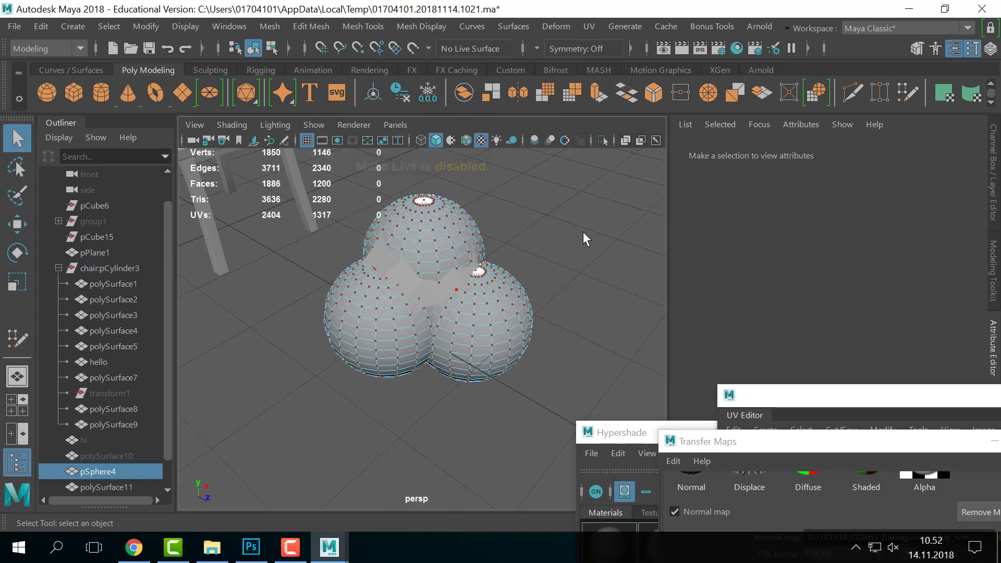
{"action": "left_click", "coordinate": [583, 239]}
{"action": "left_click", "coordinate": [415, 295]}
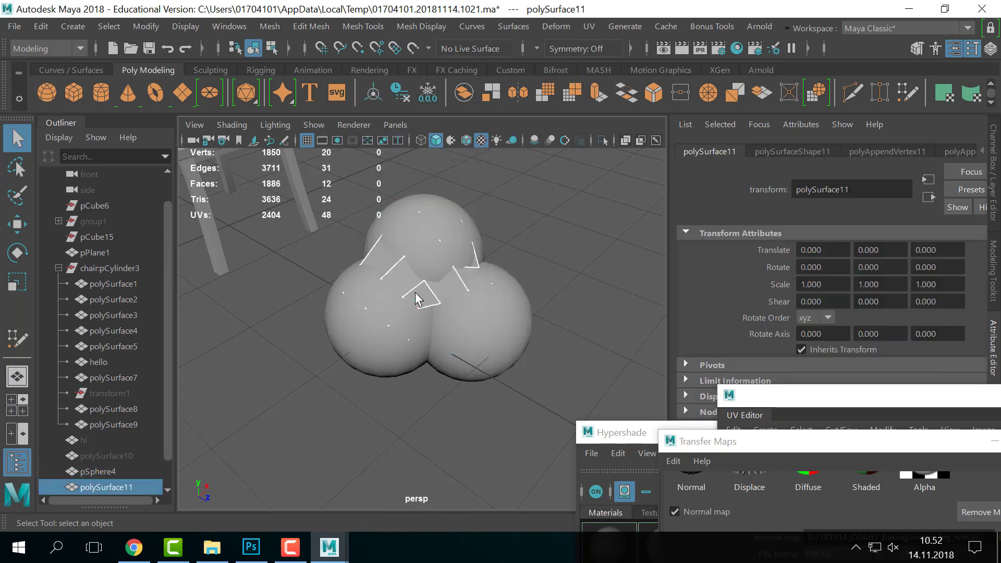
- Isolate polySurface11 in the viewport and recentre the view on it
{"action": "key", "text": "ctrl+1"}
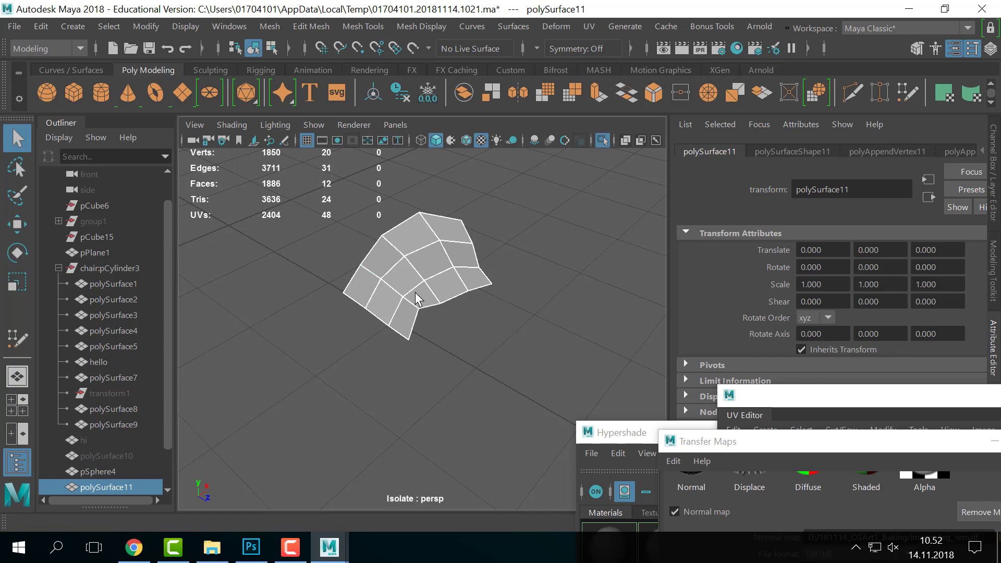
{"action": "left_click", "coordinate": [443, 329]}
{"action": "left_click", "coordinate": [415, 258]}
{"action": "left_click_drag", "start_coordinate": [415, 261], "coordinate": [453, 290], "text": "alt"}
{"action": "middle_click_drag", "start_coordinate": [453, 291], "coordinate": [518, 299], "text": "alt"}
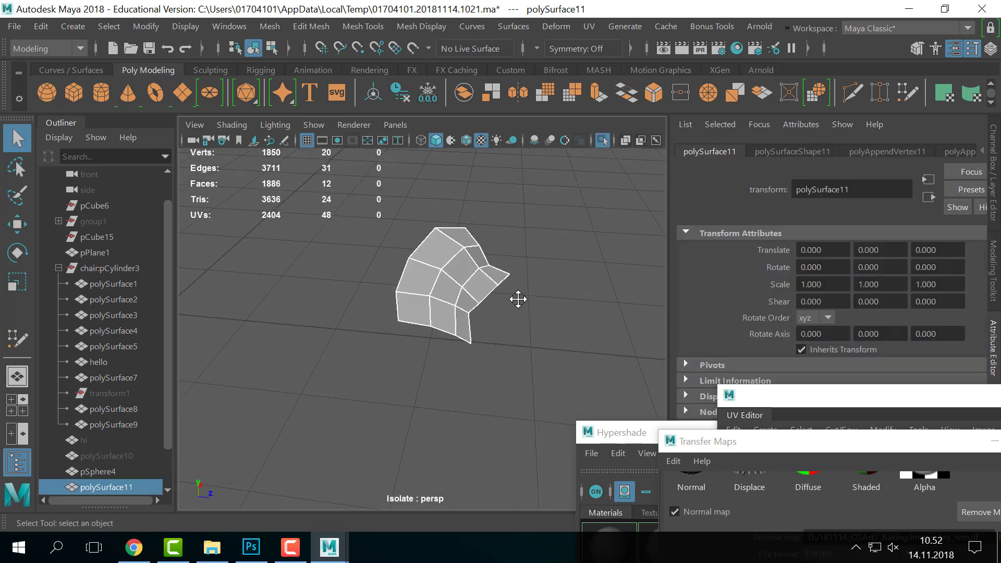
{"action": "scroll", "coordinate": [518, 299], "scroll_direction": "up", "scroll_amount": 4}
{"action": "key", "text": "super"}
- Look under the isolated patch and show it with smooth preview (3)
{"action": "left_click", "coordinate": [538, 290]}
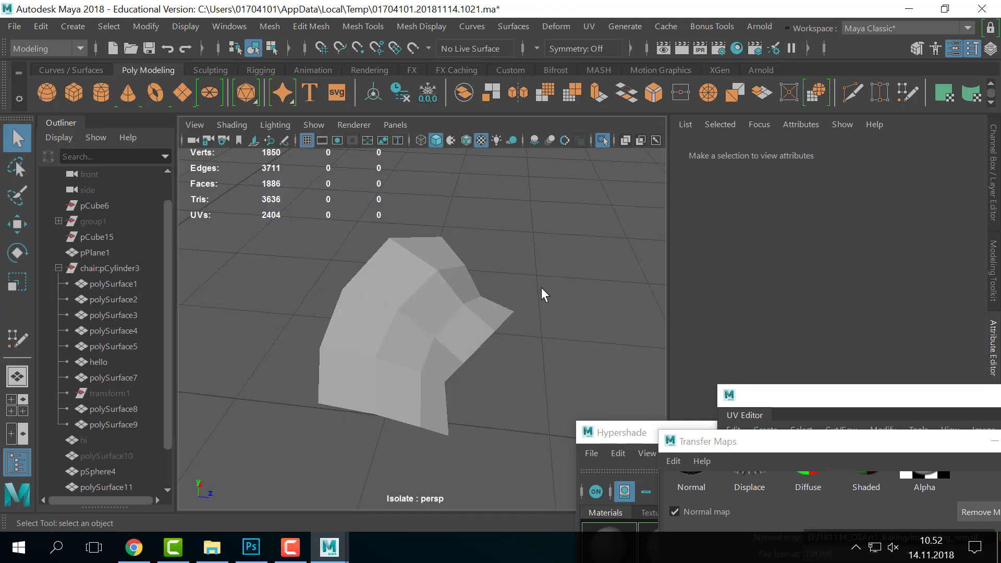
{"action": "left_click_drag", "start_coordinate": [541, 288], "coordinate": [488, 292], "text": "alt"}
{"action": "left_click_drag", "start_coordinate": [488, 292], "coordinate": [383, 417]}
{"action": "left_click_drag", "start_coordinate": [459, 383], "coordinate": [493, 370], "text": "alt"}
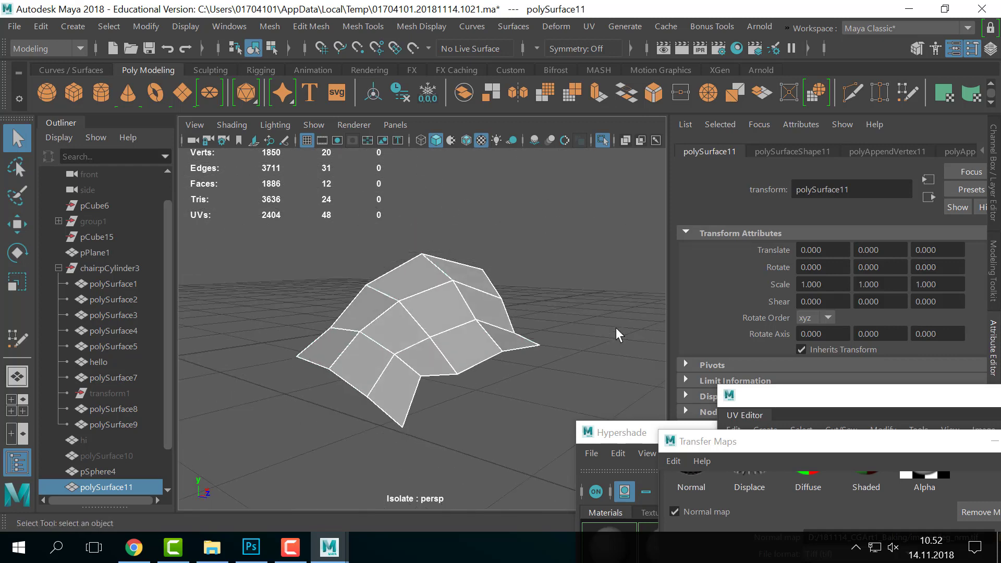
{"action": "key", "text": "3"}
{"action": "left_click_drag", "start_coordinate": [571, 330], "coordinate": [546, 393], "text": "alt"}
{"action": "left_click", "coordinate": [546, 393]}
{"action": "left_click", "coordinate": [443, 370]}
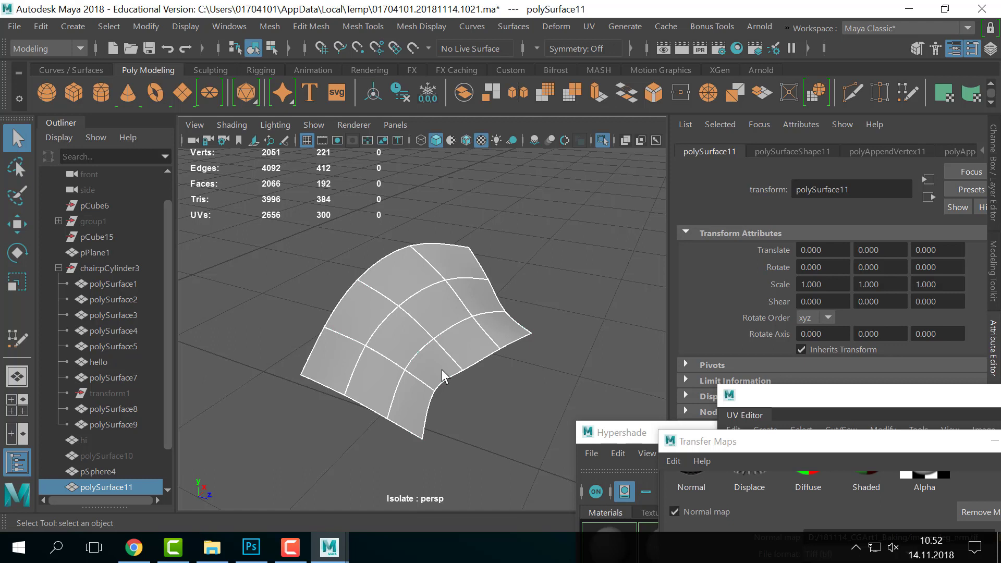
- Exit Isolate Select and compare the spheres and the patch by selecting each
{"action": "left_click", "coordinate": [523, 438]}
{"action": "key", "text": "ctrl+1"}
{"action": "left_click", "coordinate": [367, 323]}
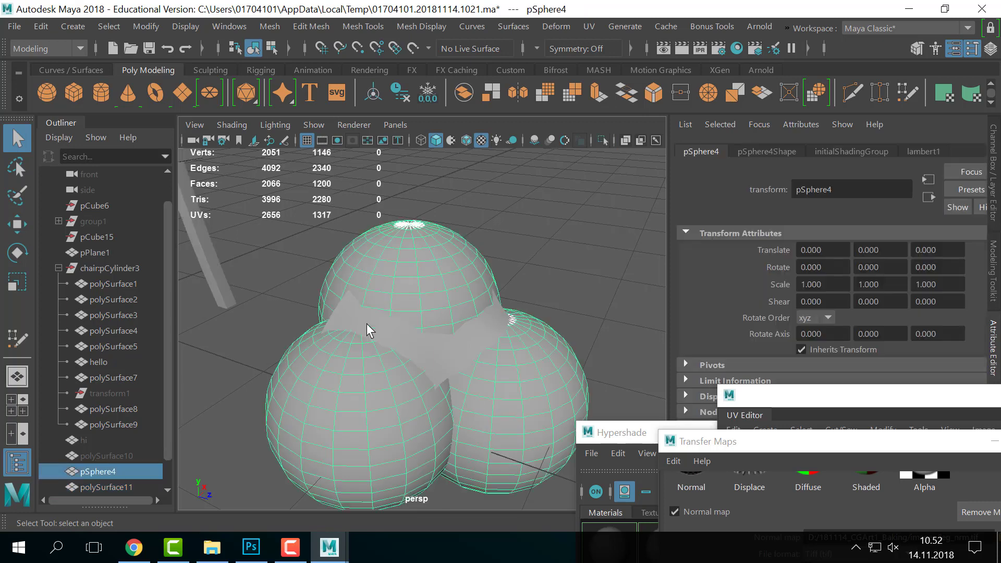
{"action": "left_click", "coordinate": [429, 361]}
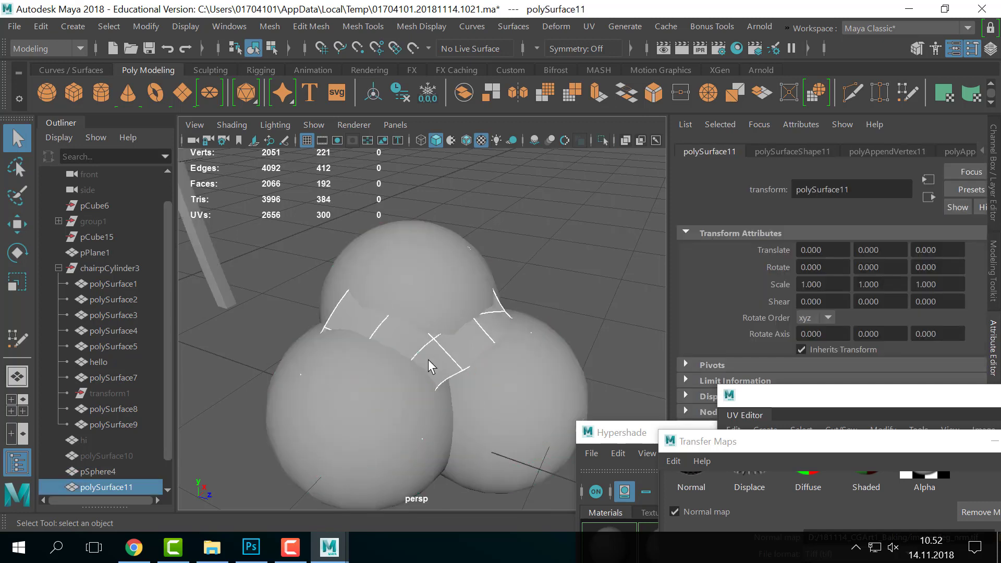
{"action": "left_click", "coordinate": [412, 261]}
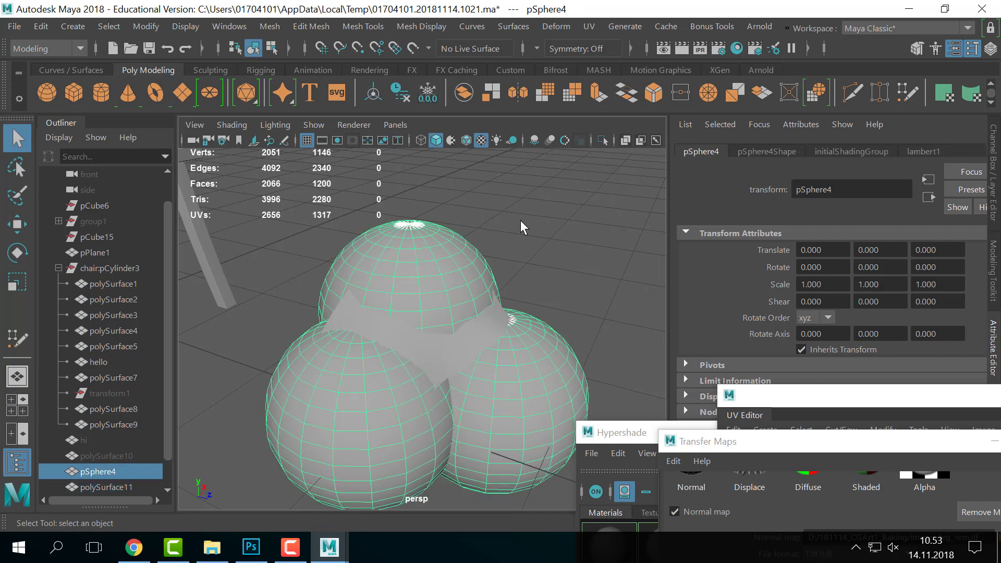
{"action": "left_click", "coordinate": [549, 221]}
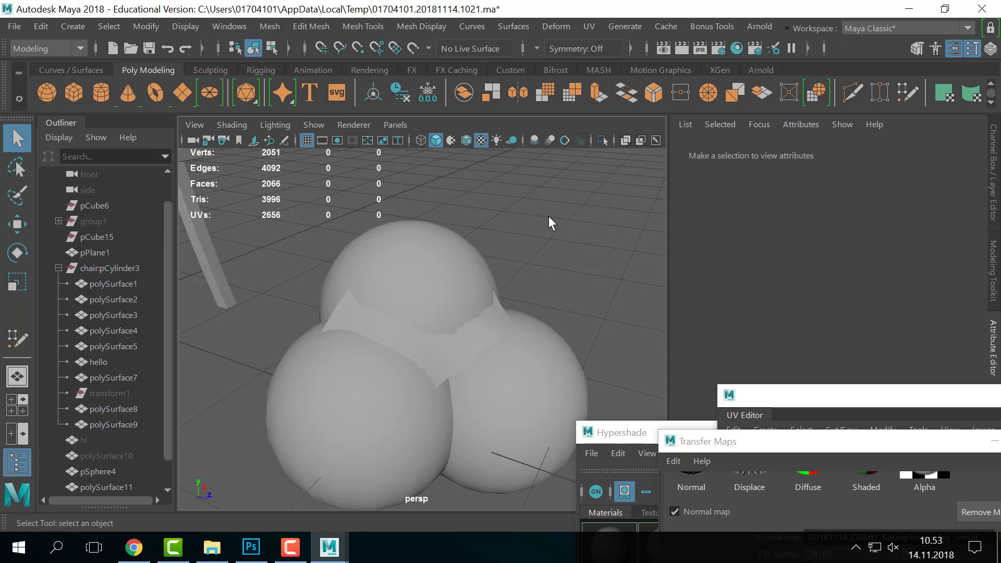
- Tumble and dolly the persp view in on the chair, then Alt+Tab to Photoshop
{"action": "right_click_drag", "start_coordinate": [548, 216], "coordinate": [481, 230], "text": "alt"}
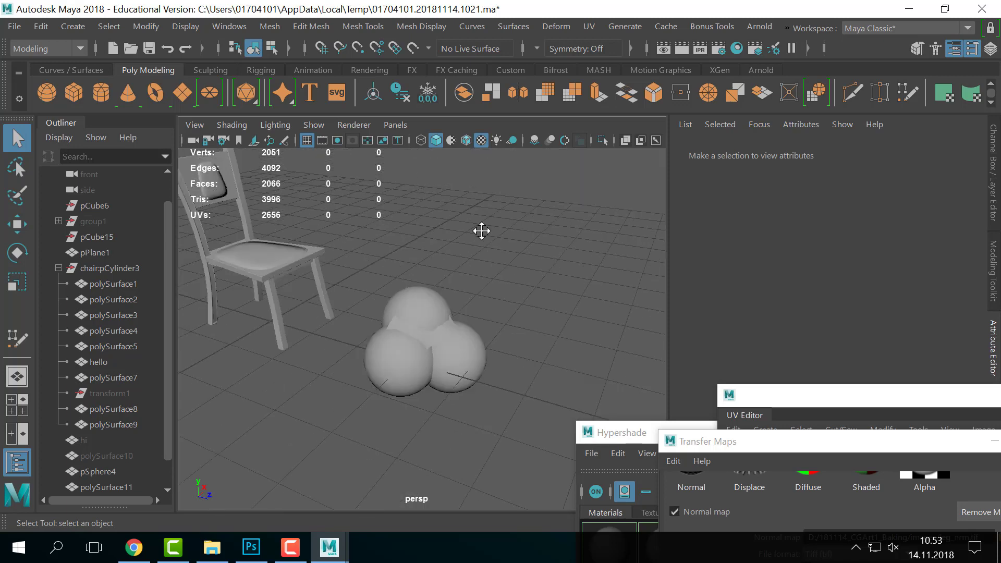
{"action": "middle_click_drag", "start_coordinate": [480, 230], "coordinate": [488, 262], "text": "alt"}
{"action": "right_click_drag", "start_coordinate": [489, 263], "coordinate": [477, 301], "text": "alt"}
{"action": "left_click_drag", "start_coordinate": [477, 301], "coordinate": [485, 299], "text": "alt"}
{"action": "scroll", "coordinate": [485, 298], "scroll_direction": "down", "scroll_amount": 2}
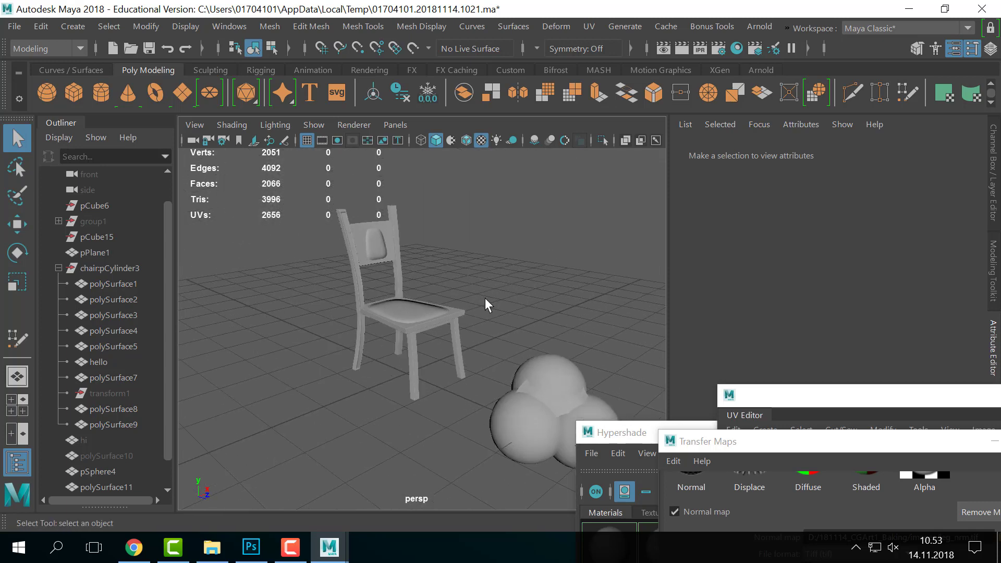
{"action": "scroll", "coordinate": [405, 296], "scroll_direction": "up", "scroll_amount": 5}
{"action": "scroll", "coordinate": [405, 295], "scroll_direction": "down", "scroll_amount": 5}
{"action": "right_click_drag", "start_coordinate": [405, 304], "coordinate": [498, 304], "text": "alt"}
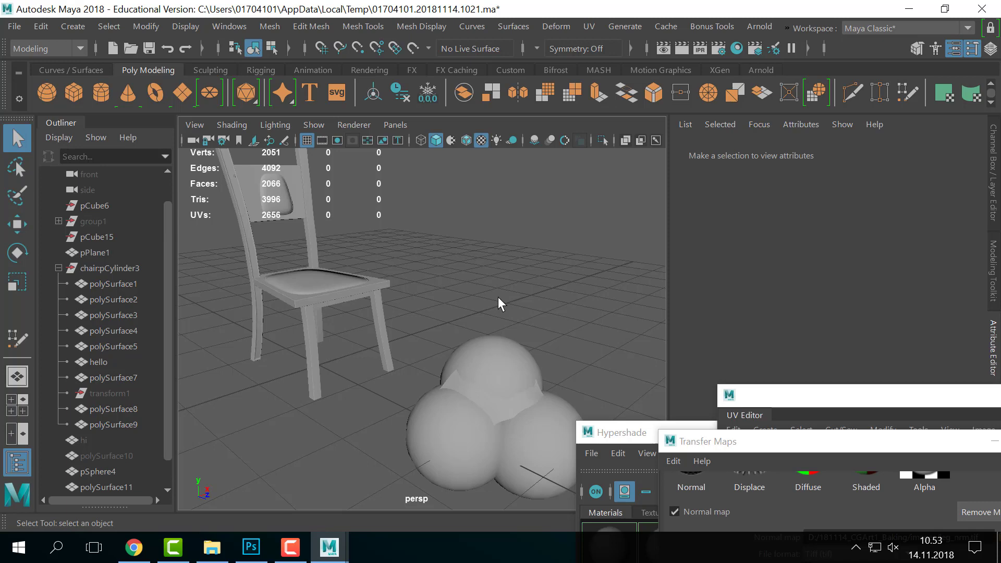
{"action": "key", "text": "alt+Tab"}
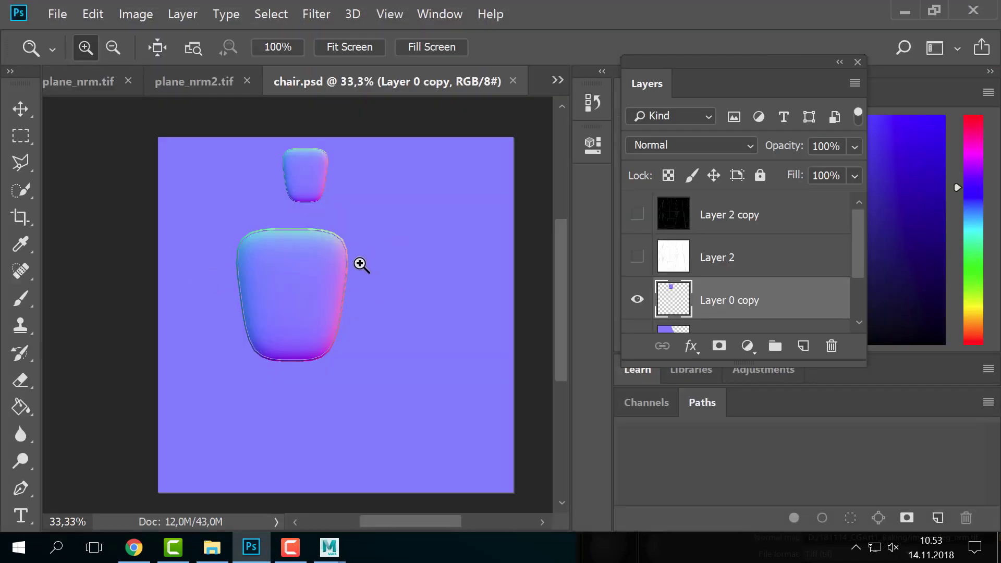
- Make Layer 2 copy visible over the chair normal map, zoom in and out, then return to Maya
{"action": "left_click", "coordinate": [637, 213]}
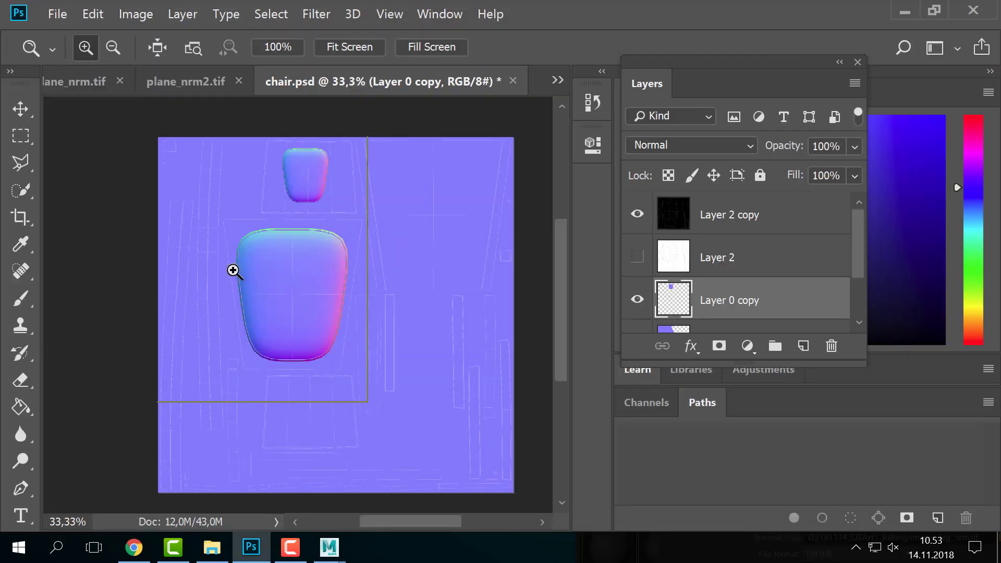
{"action": "left_click", "coordinate": [234, 270]}
{"action": "left_click", "coordinate": [272, 266], "text": "alt"}
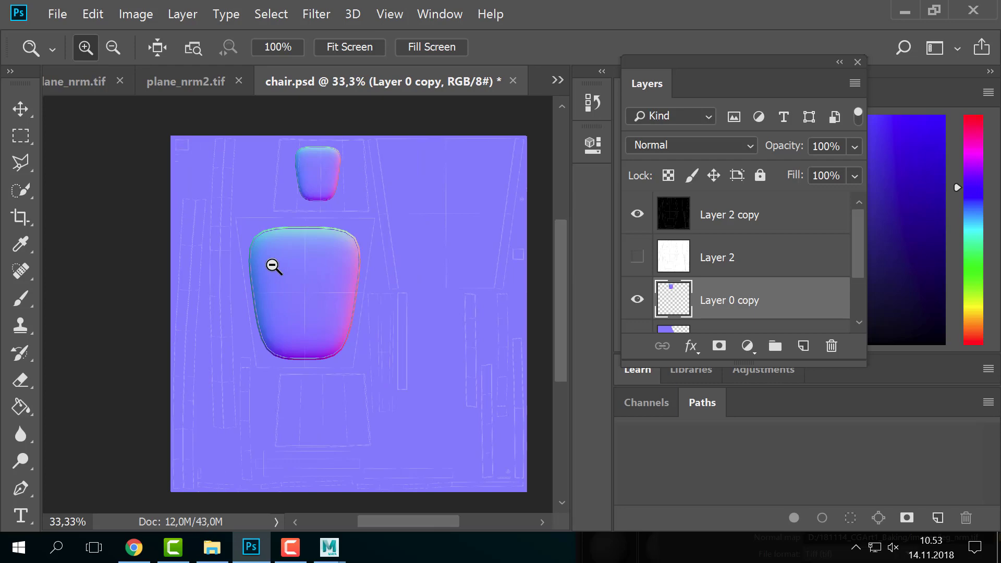
{"action": "key", "text": "alt+Tab"}
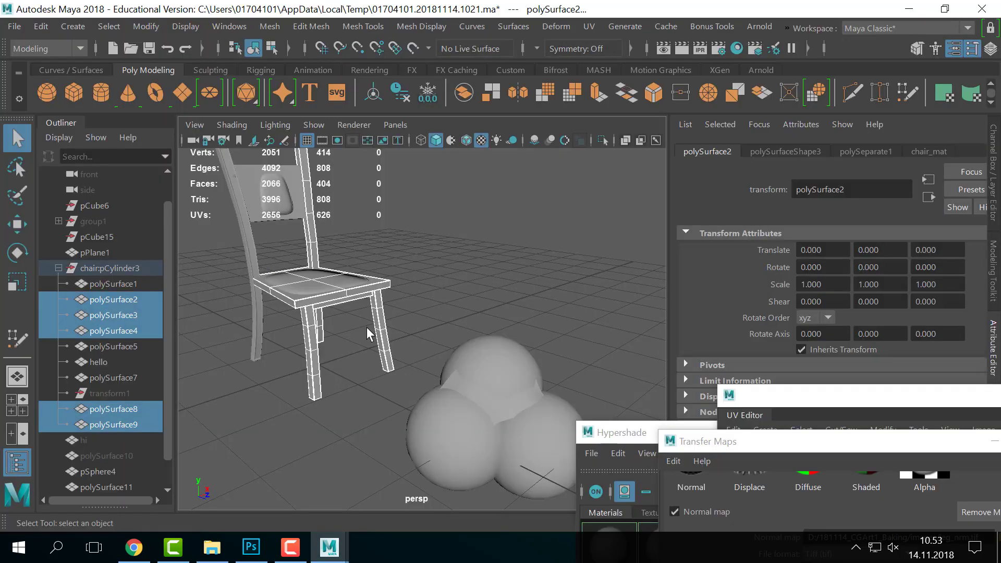
- Pan to the chair and select several of its parts, including the front leg and seat frame
{"action": "middle_click_drag", "start_coordinate": [367, 327], "coordinate": [407, 362], "text": "alt"}
{"action": "left_click", "coordinate": [424, 256]}
{"action": "left_click", "coordinate": [341, 249]}
{"action": "left_click", "coordinate": [283, 250]}
{"action": "left_click", "coordinate": [355, 356]}
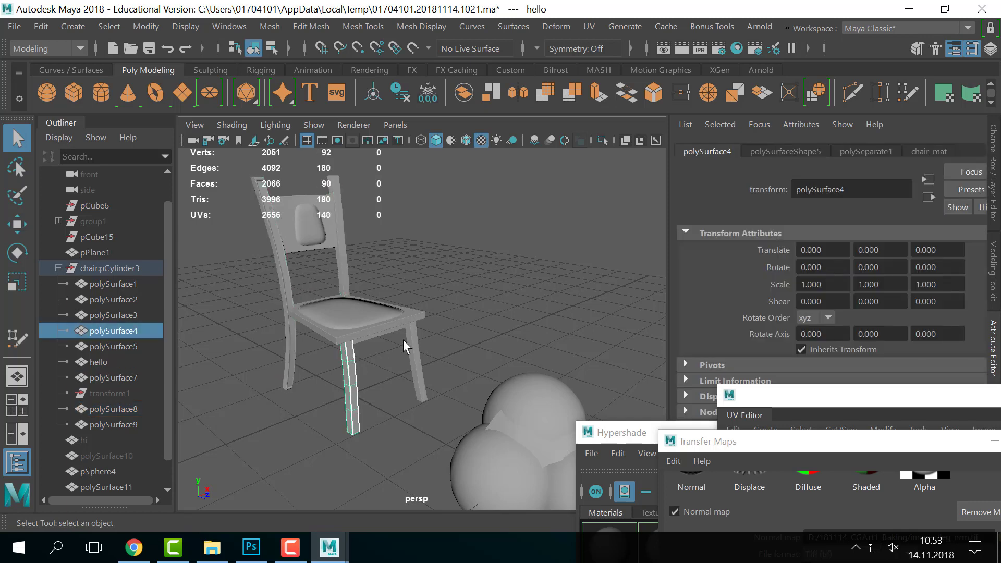
{"action": "left_click", "coordinate": [395, 329]}
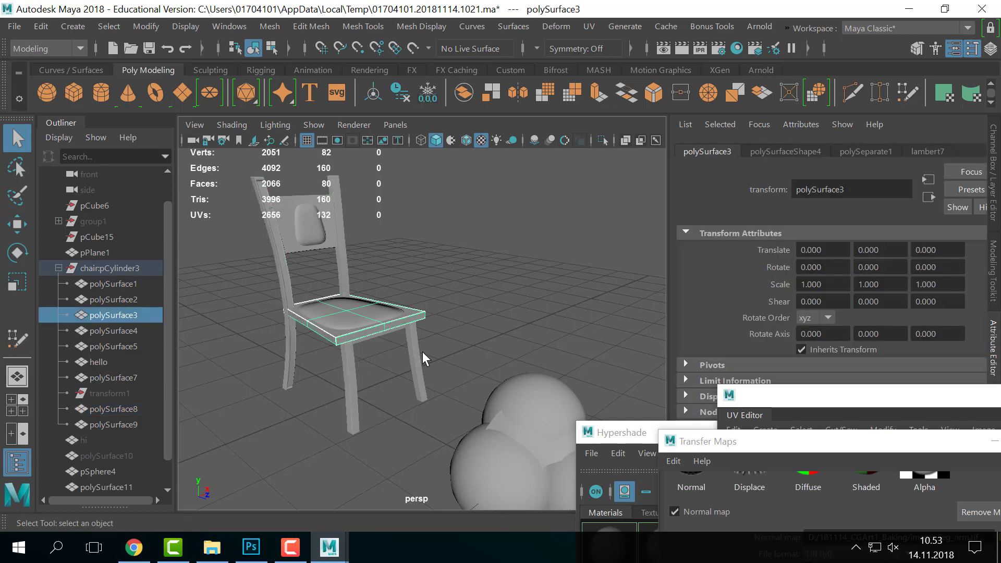
{"action": "middle_click_drag", "start_coordinate": [451, 346], "coordinate": [561, 388], "text": "alt"}
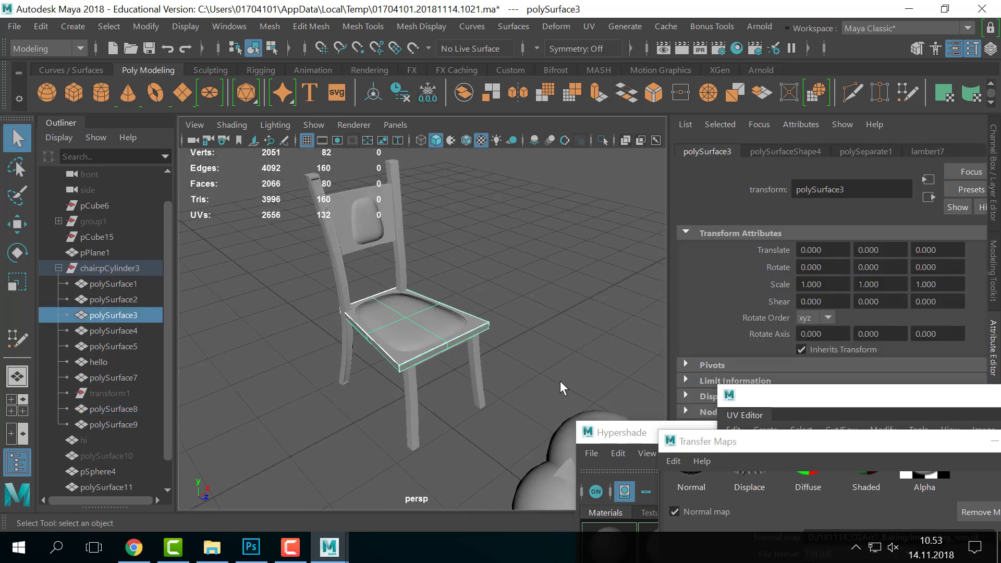
- Move the UV Editor up and left, then box-select all the chair parts
{"action": "left_click_drag", "start_coordinate": [767, 396], "coordinate": [558, 60]}
{"action": "left_click", "coordinate": [443, 188]}
{"action": "scroll", "coordinate": [346, 278], "scroll_direction": "down", "scroll_amount": 5}
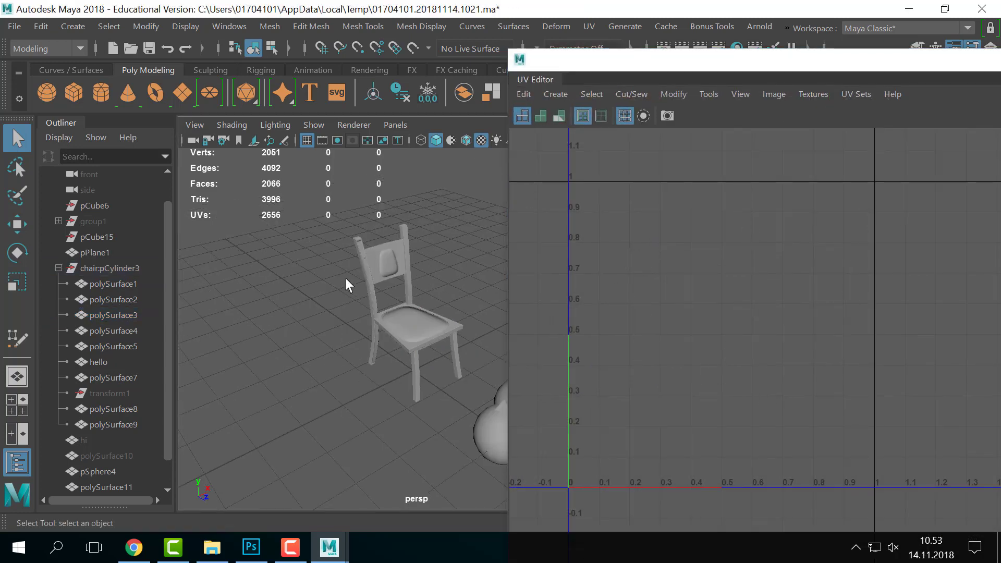
{"action": "middle_click_drag", "start_coordinate": [346, 278], "coordinate": [322, 301], "text": "alt"}
{"action": "left_click_drag", "start_coordinate": [308, 257], "coordinate": [456, 367]}
{"action": "left_click", "coordinate": [340, 298]}
{"action": "left_click", "coordinate": [345, 300]}
{"action": "left_click", "coordinate": [411, 326]}
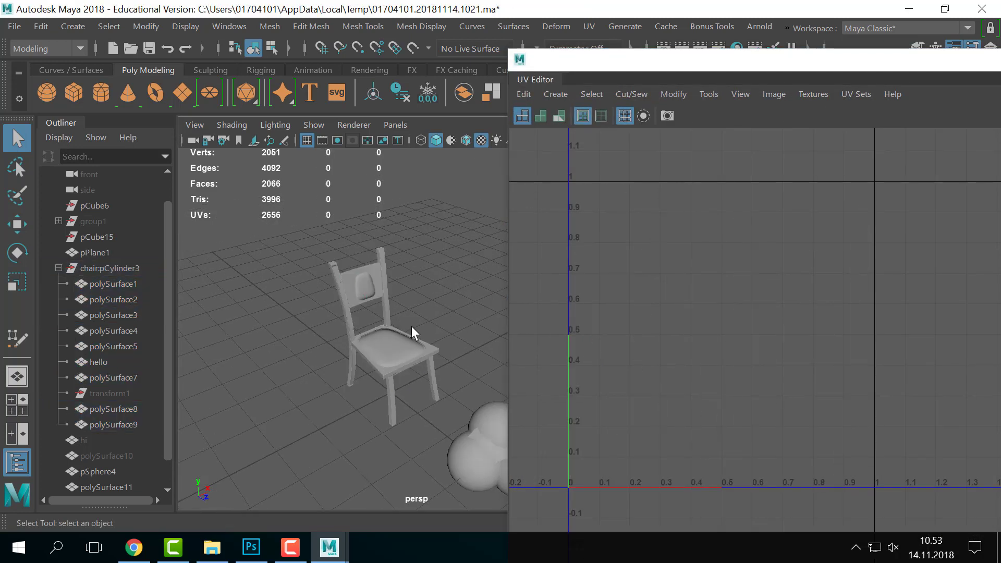
{"action": "left_click_drag", "start_coordinate": [440, 224], "coordinate": [323, 436]}
{"action": "left_click", "coordinate": [236, 241]}
{"action": "left_click_drag", "start_coordinate": [236, 241], "coordinate": [454, 379]}
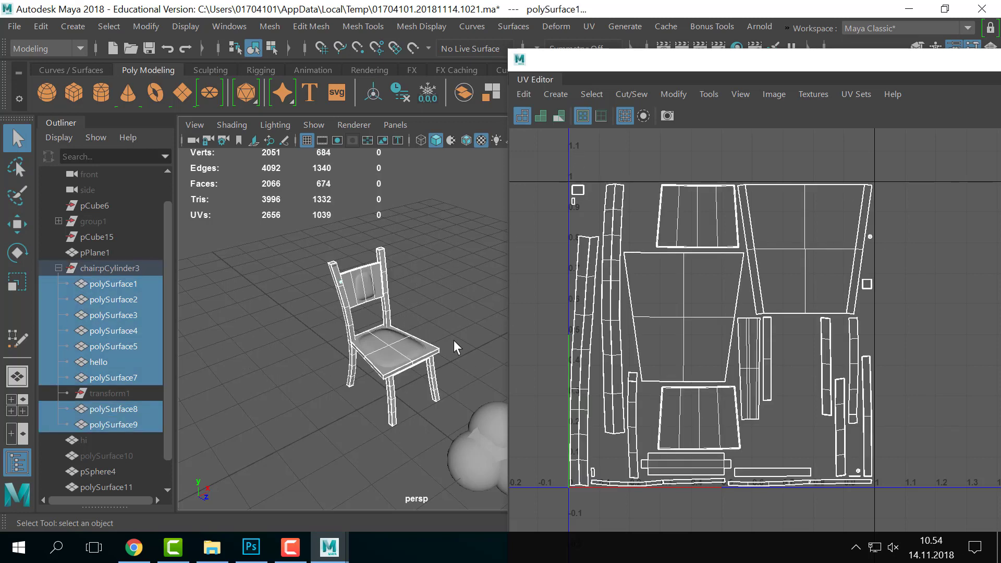
- Return to Object Mode, park the UV Editor lower, and bring up Hypershade beside the chair
{"action": "right_click_drag", "start_coordinate": [360, 349], "coordinate": [386, 515]}
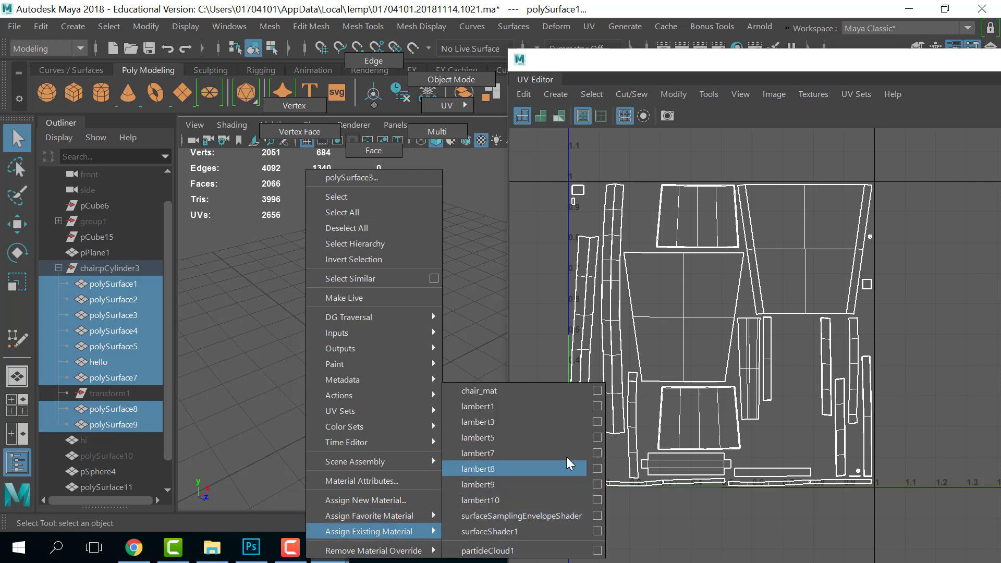
{"action": "right_click_drag", "start_coordinate": [421, 235], "coordinate": [450, 80]}
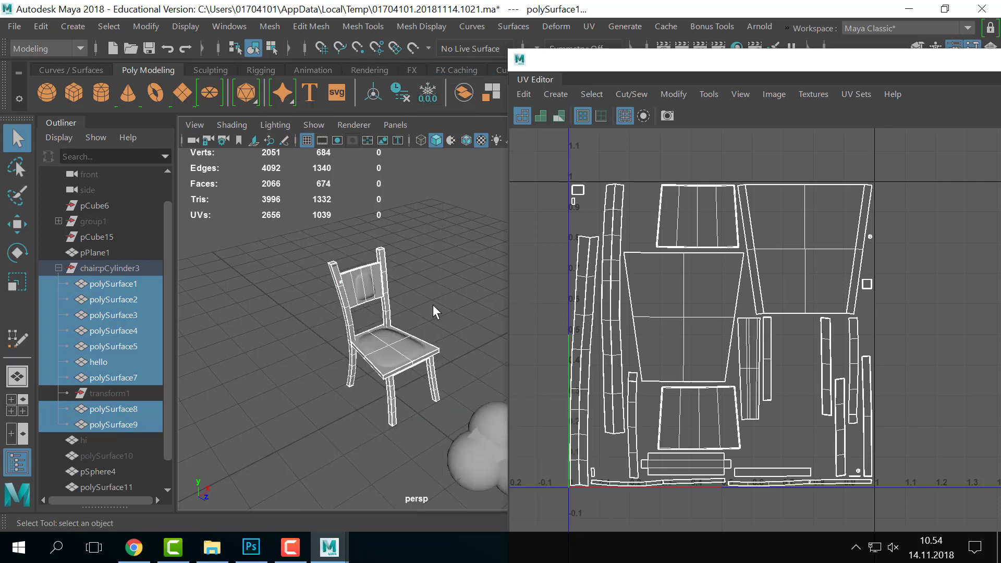
{"action": "left_click_drag", "start_coordinate": [617, 79], "coordinate": [626, 346]}
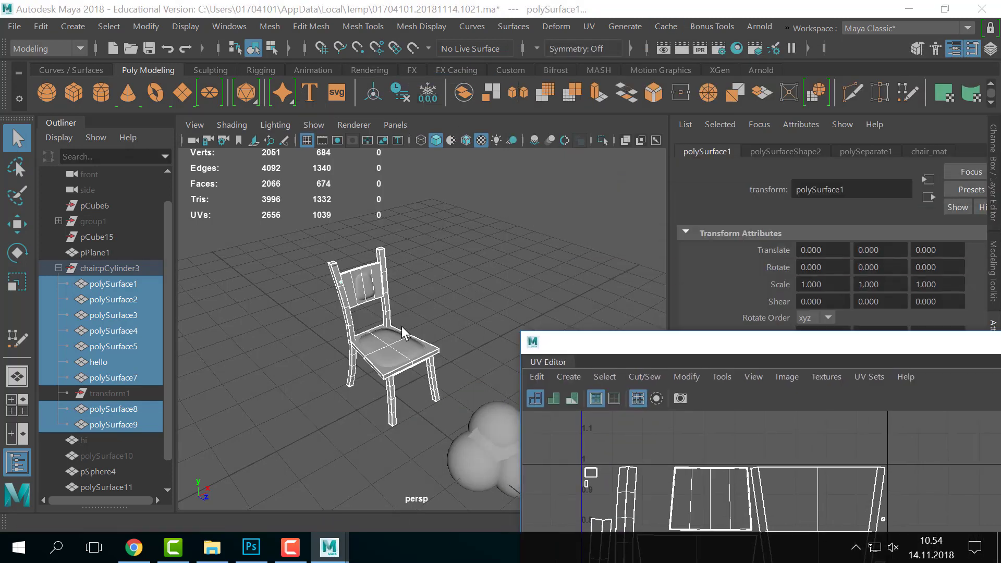
{"action": "right_click_drag", "start_coordinate": [342, 105], "coordinate": [494, 437]}
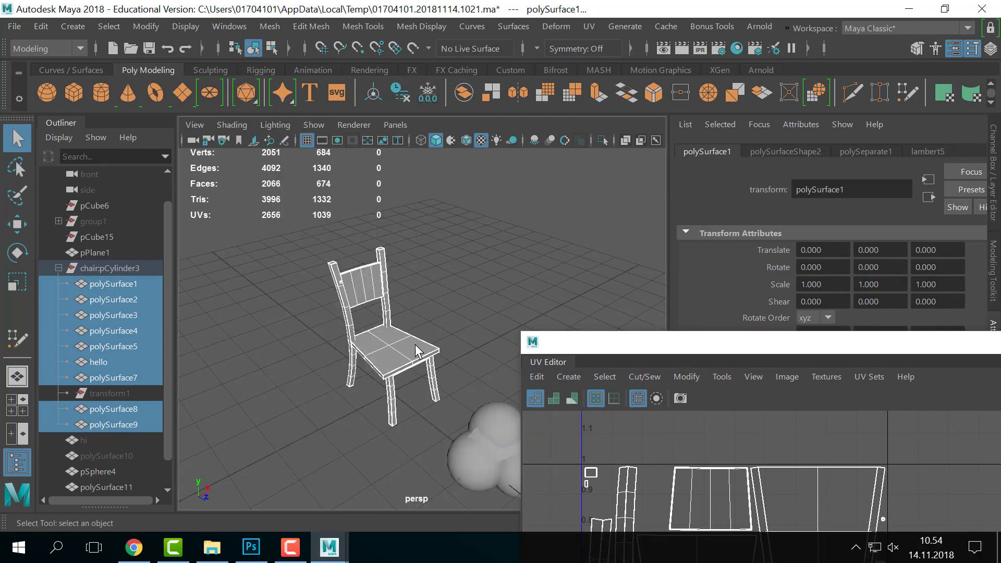
{"action": "left_click", "coordinate": [737, 49]}
{"action": "left_click_drag", "start_coordinate": [704, 424], "coordinate": [757, 104]}
- Switch to textured display (6) and check the chair seat's UVs in the UV Editor
{"action": "key", "text": "6"}
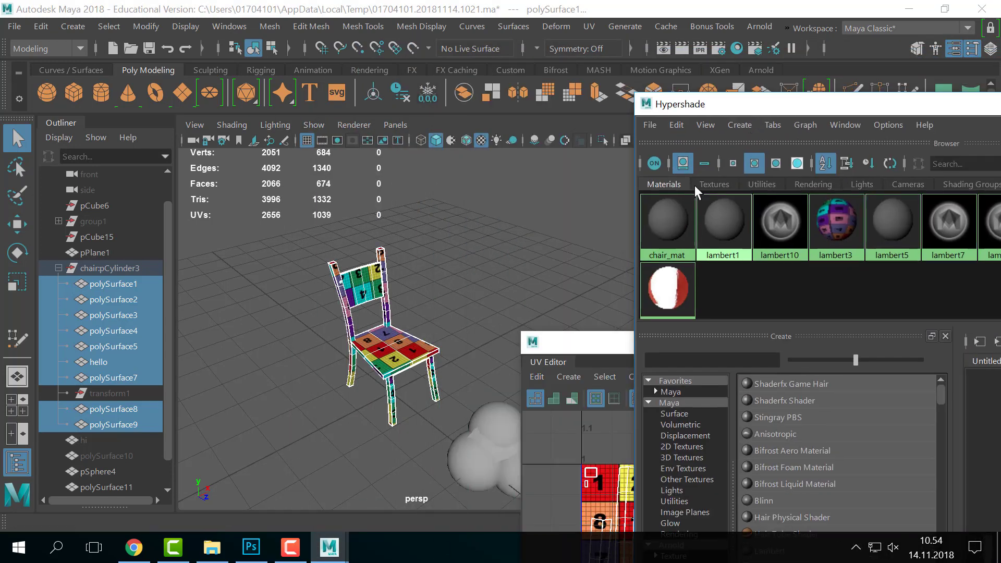
{"action": "left_click", "coordinate": [501, 235]}
{"action": "scroll", "coordinate": [346, 308], "scroll_direction": "up", "scroll_amount": 4}
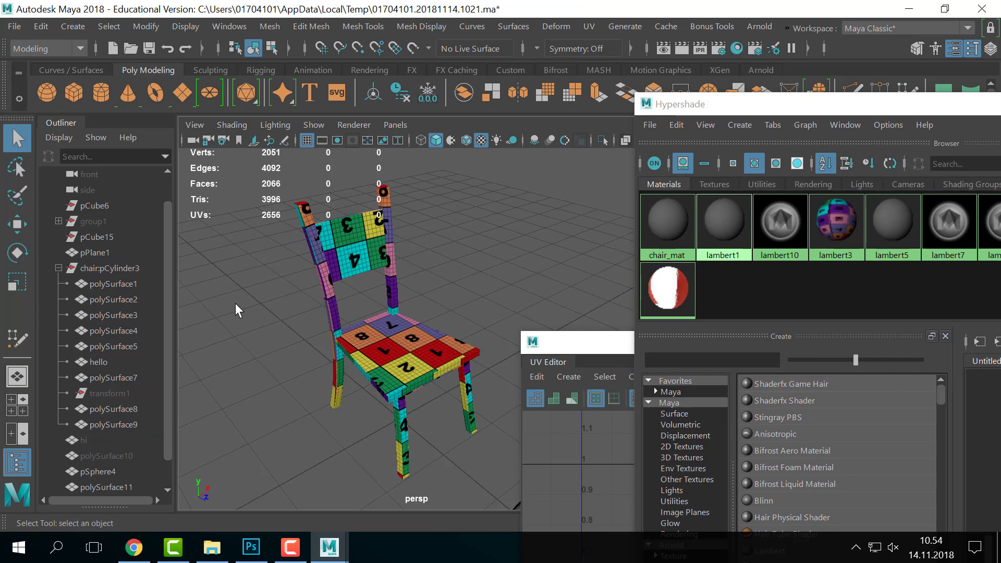
{"action": "left_click", "coordinate": [380, 330]}
{"action": "left_click_drag", "start_coordinate": [563, 343], "coordinate": [576, 156]}
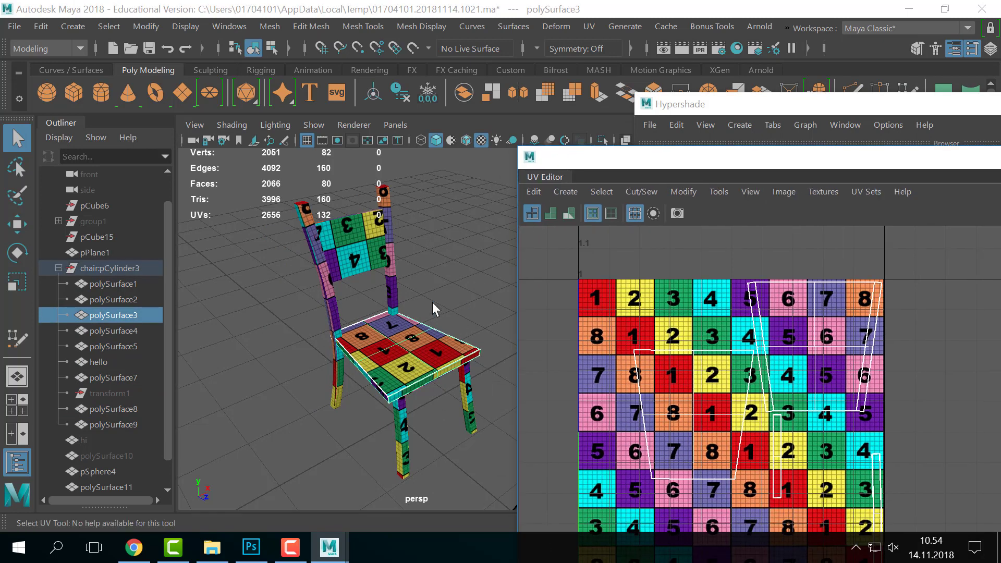
{"action": "left_click_drag", "start_coordinate": [637, 176], "coordinate": [745, 203]}
{"action": "left_click", "coordinate": [531, 283]}
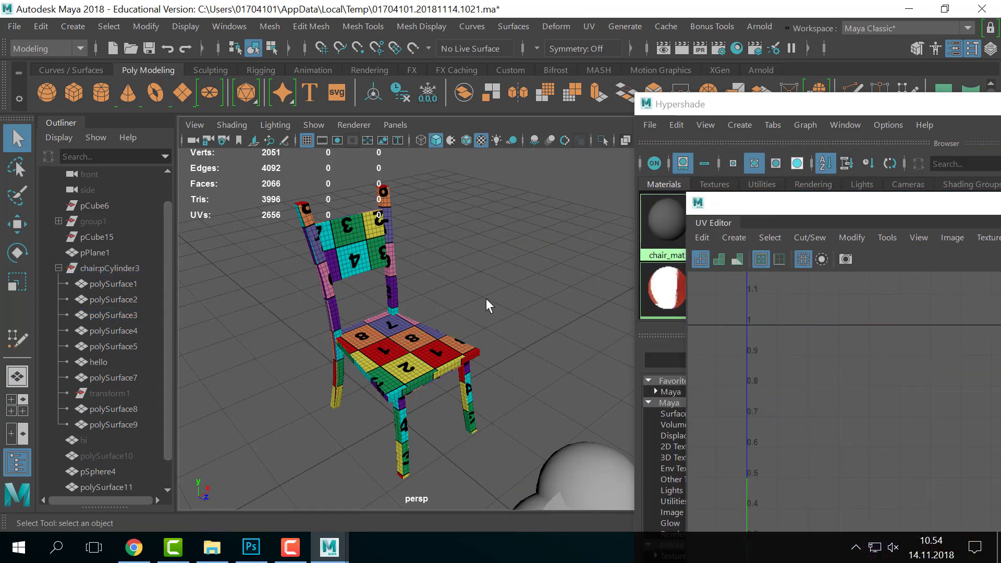
{"action": "middle_click_drag", "start_coordinate": [433, 294], "coordinate": [471, 291], "text": "alt"}
{"action": "right_click_drag", "start_coordinate": [471, 290], "coordinate": [523, 283], "text": "alt"}
{"action": "mouse_move", "coordinate": [522, 282]}
{"action": "left_mouse_down", "text": "alt"}
{"action": "mouse_move", "coordinate": [536, 277]}
{"action": "mouse_move", "coordinate": [514, 267]}
{"action": "left_mouse_up", "text": "alt"}
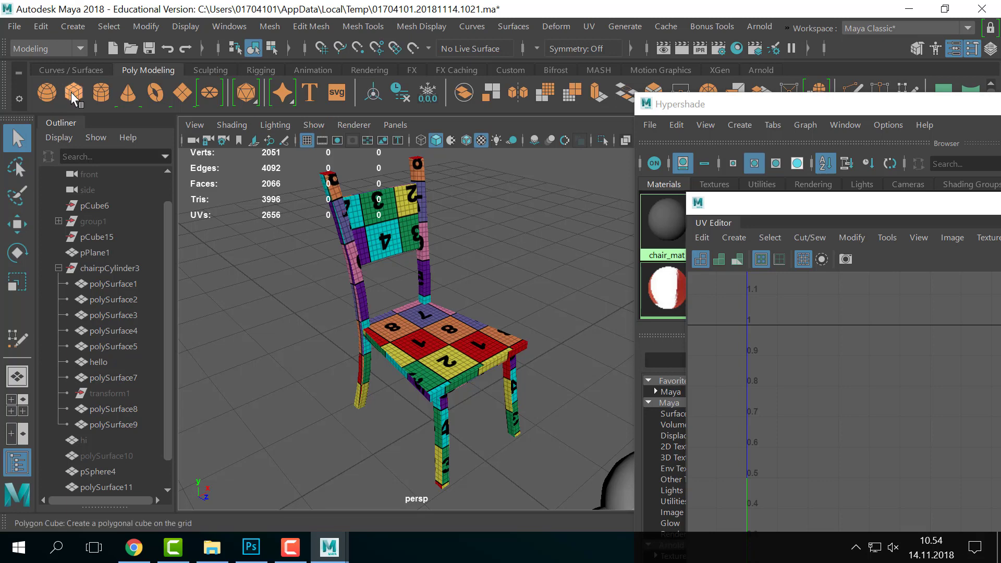
- Move the new cube sideways away from the chair and raise it above the spheres
{"action": "middle_click_drag", "start_coordinate": [506, 415], "coordinate": [461, 377], "text": "alt"}
{"action": "key", "text": "w"}
{"action": "left_click_drag", "start_coordinate": [440, 402], "coordinate": [467, 400], "text": "alt"}
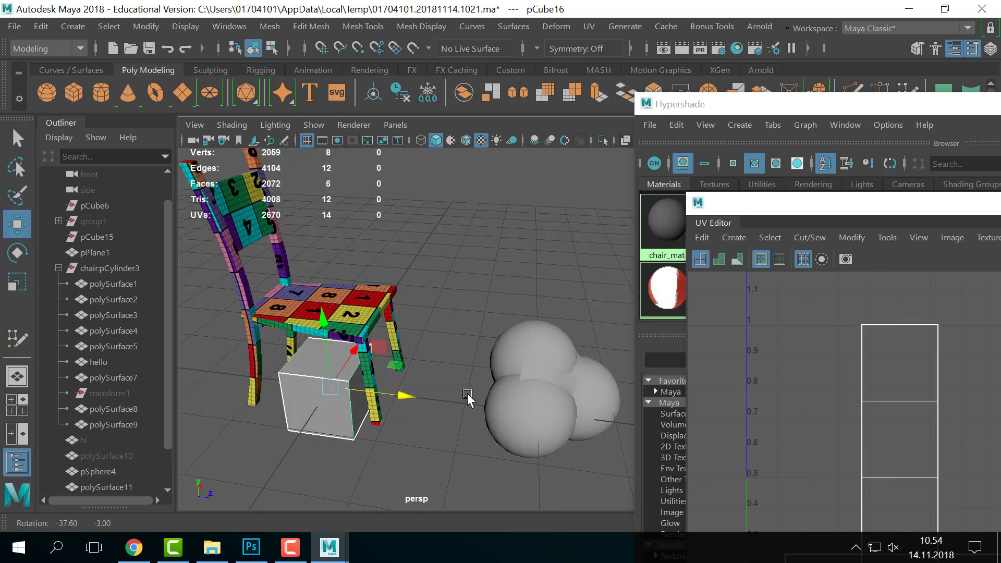
{"action": "left_click_drag", "start_coordinate": [407, 398], "coordinate": [540, 412]}
{"action": "left_click_drag", "start_coordinate": [450, 340], "coordinate": [467, 203]}
{"action": "left_click_drag", "start_coordinate": [524, 284], "coordinate": [561, 288]}
{"action": "left_click_drag", "start_coordinate": [494, 204], "coordinate": [497, 160]}
{"action": "middle_click_drag", "start_coordinate": [526, 200], "coordinate": [506, 240], "text": "alt"}
{"action": "scroll", "coordinate": [506, 240], "scroll_direction": "down", "scroll_amount": 2}
- Drag the lambert3 checker material from Hypershade onto the cube and view the result
{"action": "left_click", "coordinate": [787, 109]}
{"action": "middle_click_drag", "start_coordinate": [827, 230], "coordinate": [470, 316]}
{"action": "left_click", "coordinate": [496, 291]}
{"action": "left_click_drag", "start_coordinate": [496, 291], "coordinate": [467, 305], "text": "alt"}
{"action": "middle_click_drag", "start_coordinate": [466, 305], "coordinate": [495, 323], "text": "alt"}
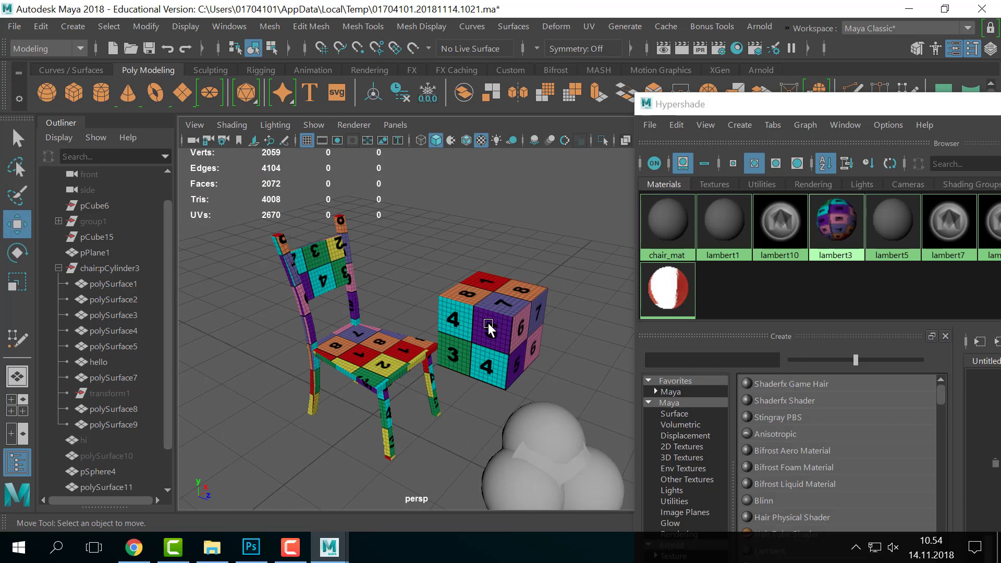
{"action": "left_click", "coordinate": [489, 325]}
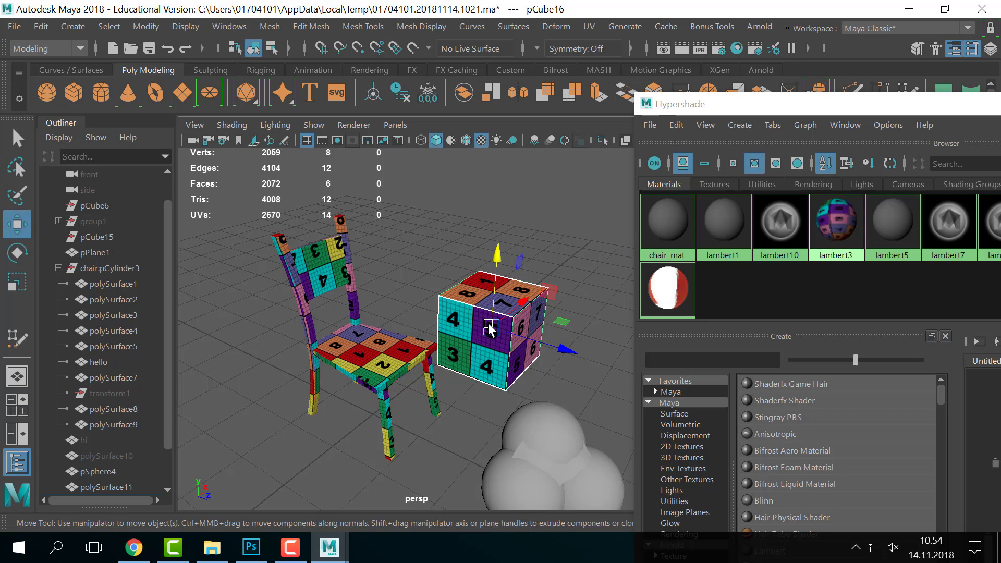
{"action": "scroll", "coordinate": [458, 367], "scroll_direction": "up", "scroll_amount": 10}
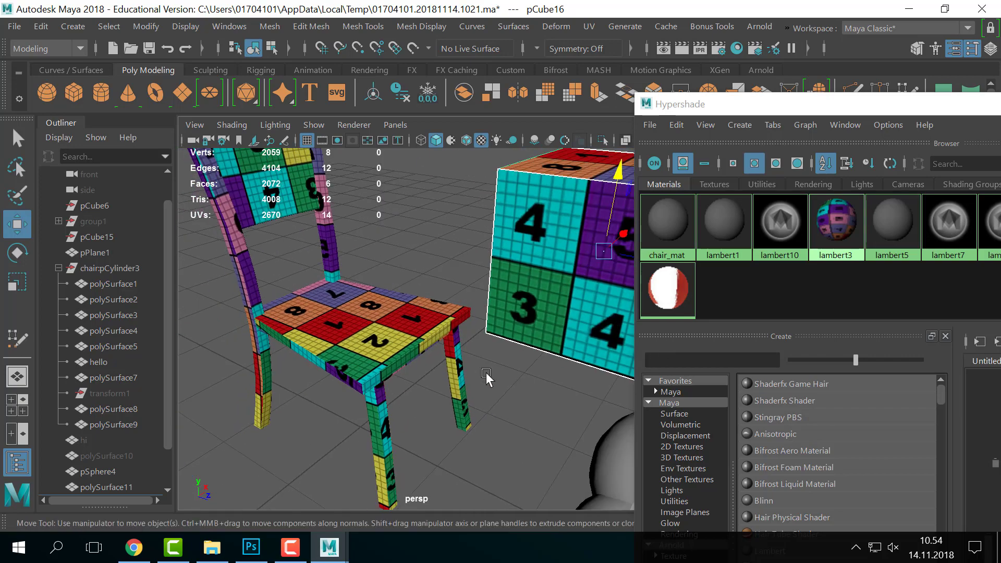
{"action": "left_click_drag", "start_coordinate": [486, 374], "coordinate": [556, 379], "text": "alt"}
{"action": "right_click_drag", "start_coordinate": [557, 379], "coordinate": [517, 359], "text": "alt"}
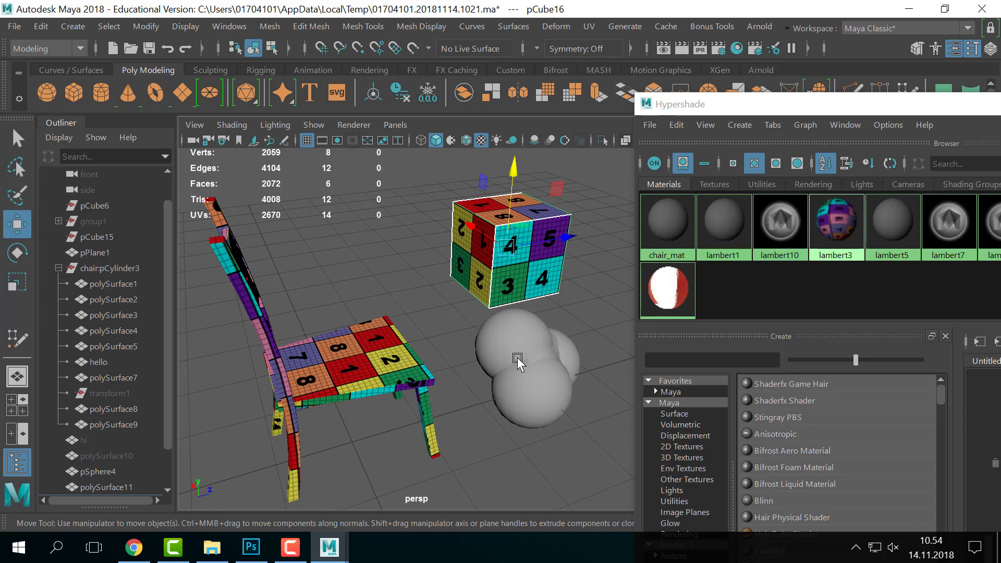
{"action": "left_click_drag", "start_coordinate": [760, 107], "coordinate": [852, 409]}
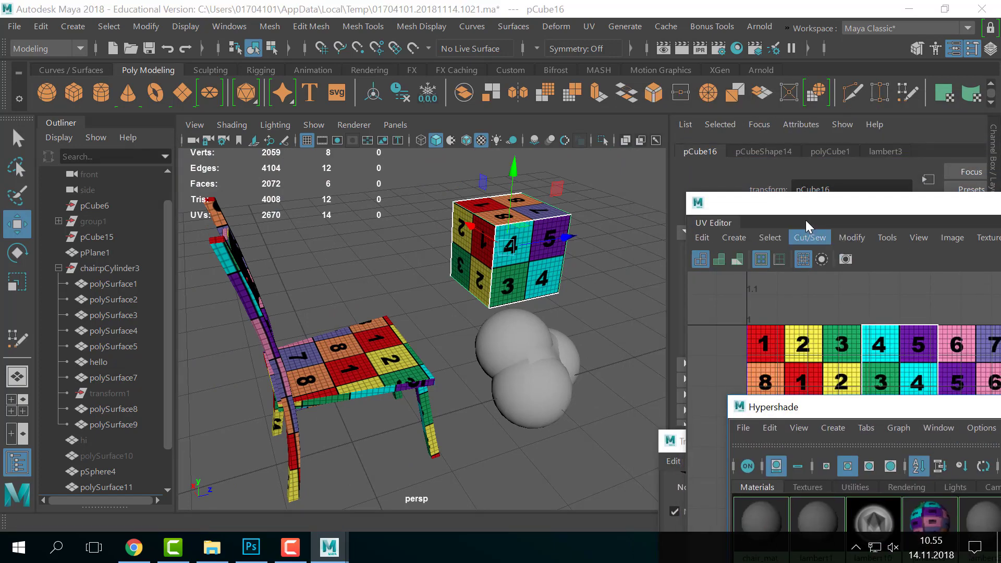
- In the UV Editor, select all 14 cube UVs and scale them down to a tiny patch
{"action": "left_click_drag", "start_coordinate": [806, 222], "coordinate": [732, 114]}
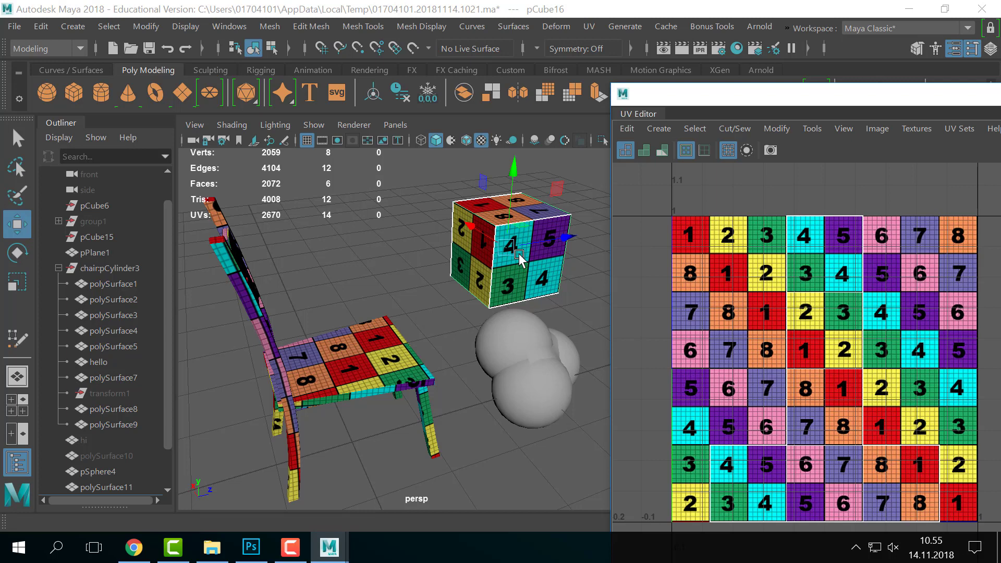
{"action": "right_click_drag", "start_coordinate": [805, 303], "coordinate": [926, 322]}
{"action": "scroll", "coordinate": [927, 313], "scroll_direction": "down", "scroll_amount": 1}
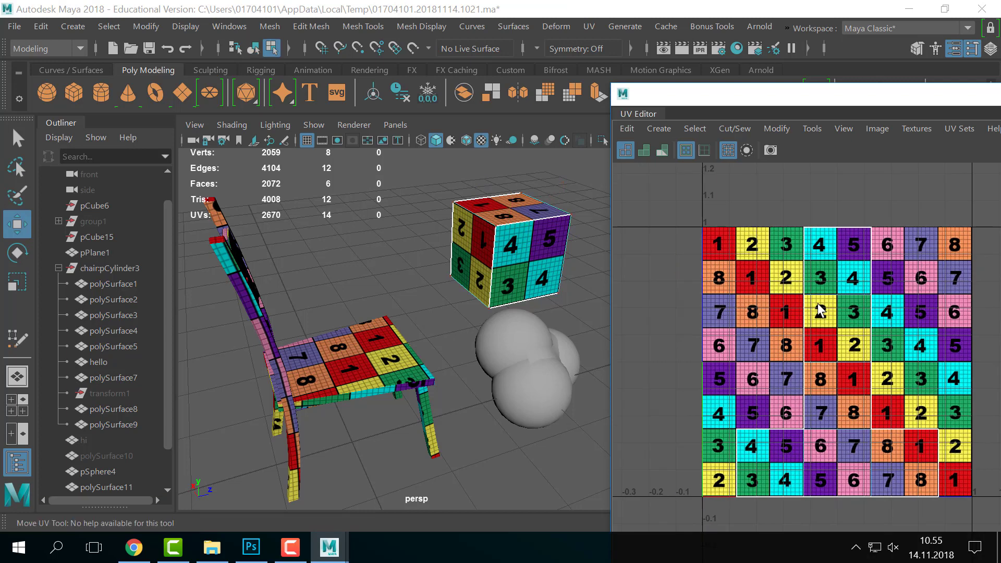
{"action": "left_click_drag", "start_coordinate": [750, 174], "coordinate": [984, 523]}
{"action": "scroll", "coordinate": [962, 462], "scroll_direction": "down", "scroll_amount": 1}
{"action": "key", "text": "r"}
{"action": "middle_click_drag", "start_coordinate": [908, 392], "coordinate": [873, 391], "text": "alt"}
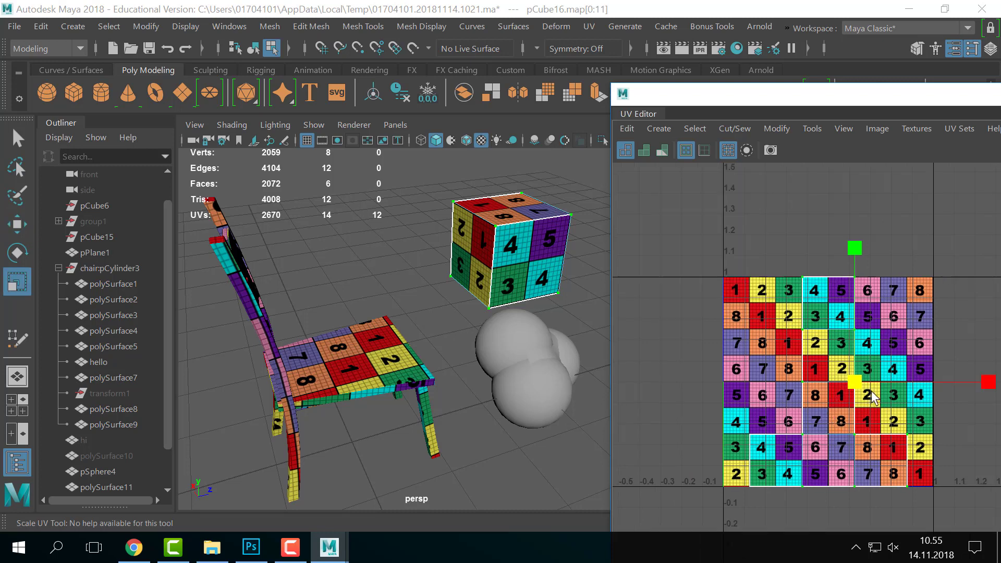
{"action": "left_click_drag", "start_coordinate": [855, 383], "coordinate": [751, 409]}
{"action": "key", "text": "ctrl+z"}
{"action": "left_click_drag", "start_coordinate": [700, 231], "coordinate": [997, 543]}
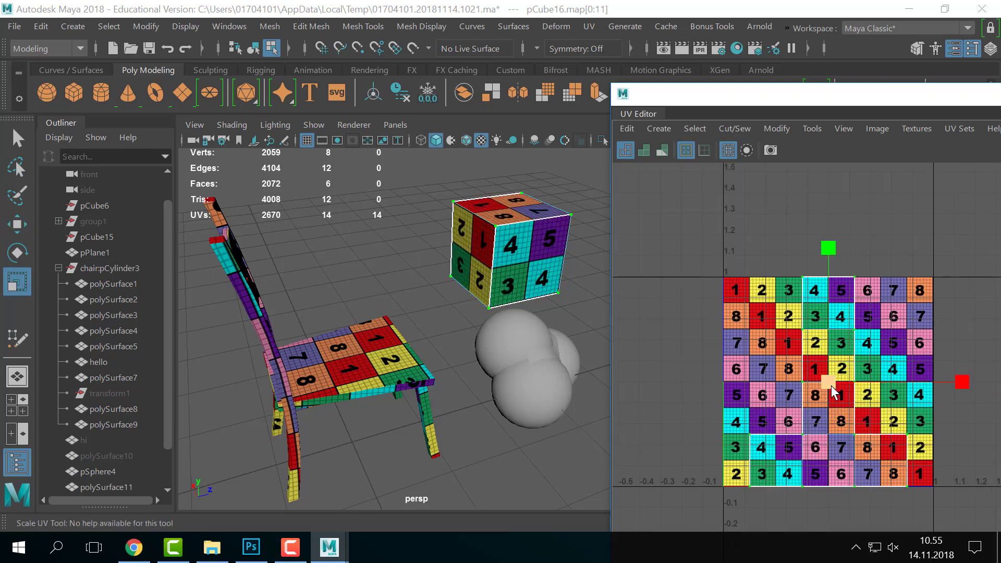
{"action": "left_click_drag", "start_coordinate": [833, 392], "coordinate": [725, 410]}
{"action": "left_click_drag", "start_coordinate": [484, 291], "coordinate": [455, 323], "text": "alt"}
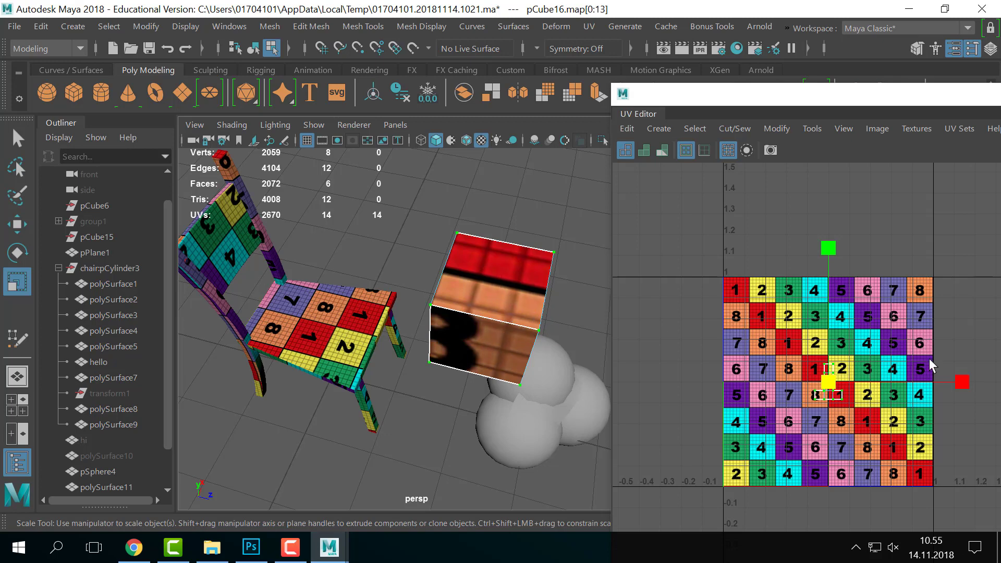
- Shrink the cube's UV shell further and zoom the UV view in on it
{"action": "mouse_move", "coordinate": [821, 395]}
{"action": "left_mouse_down"}
{"action": "mouse_move", "coordinate": [762, 401]}
{"action": "mouse_move", "coordinate": [771, 408]}
{"action": "mouse_move", "coordinate": [848, 375]}
{"action": "mouse_move", "coordinate": [831, 383]}
{"action": "mouse_move", "coordinate": [849, 391]}
{"action": "mouse_move", "coordinate": [724, 388]}
{"action": "left_mouse_up"}
{"action": "right_click_drag", "start_coordinate": [804, 387], "coordinate": [841, 366], "text": "alt"}
{"action": "middle_click_drag", "start_coordinate": [842, 367], "coordinate": [528, 326], "text": "alt"}
{"action": "right_click_drag", "start_coordinate": [528, 327], "coordinate": [880, 350], "text": "alt"}
{"action": "middle_click_drag", "start_coordinate": [644, 334], "coordinate": [855, 391], "text": "alt"}
{"action": "right_click_drag", "start_coordinate": [856, 391], "coordinate": [886, 365], "text": "alt"}
{"action": "middle_click_drag", "start_coordinate": [834, 380], "coordinate": [910, 391], "text": "alt"}
{"action": "right_click_drag", "start_coordinate": [910, 391], "coordinate": [837, 403], "text": "alt"}
- Move the tiny UV shell onto a red tile and shrink it to fit inside
{"action": "middle_click_drag", "start_coordinate": [837, 403], "coordinate": [786, 390], "text": "alt"}
{"action": "key", "text": "w"}
{"action": "left_click_drag", "start_coordinate": [826, 416], "coordinate": [702, 363]}
{"action": "key", "text": "r"}
{"action": "key", "text": "w"}
{"action": "mouse_move", "coordinate": [775, 354]}
{"action": "left_mouse_down"}
{"action": "mouse_move", "coordinate": [757, 339]}
{"action": "mouse_move", "coordinate": [757, 349]}
{"action": "left_mouse_up"}
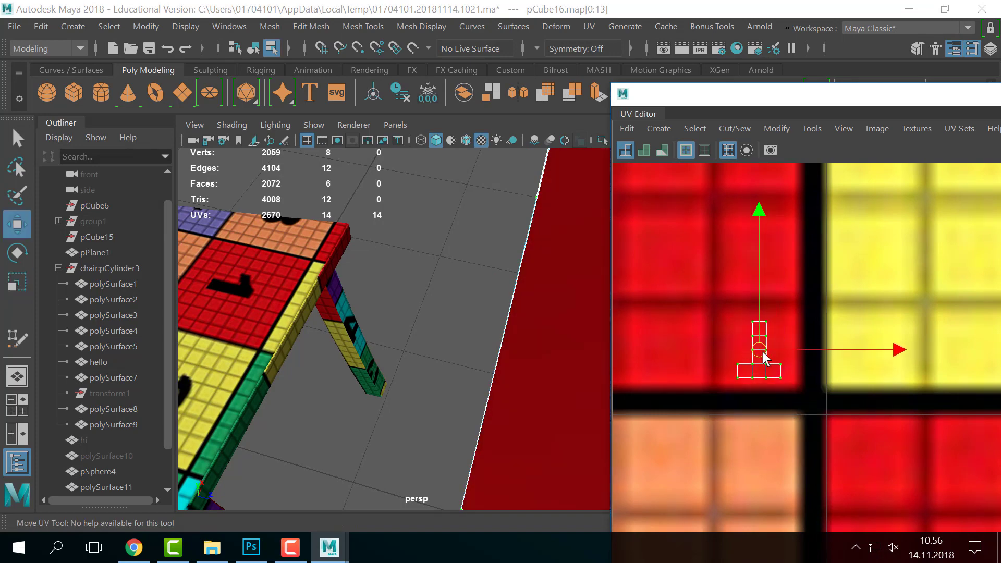
- Orbit the viewport to view the solid red cube beside the chair
{"action": "right_click_drag", "start_coordinate": [524, 319], "coordinate": [467, 324], "text": "alt"}
{"action": "left_click_drag", "start_coordinate": [467, 325], "coordinate": [433, 300], "text": "alt"}
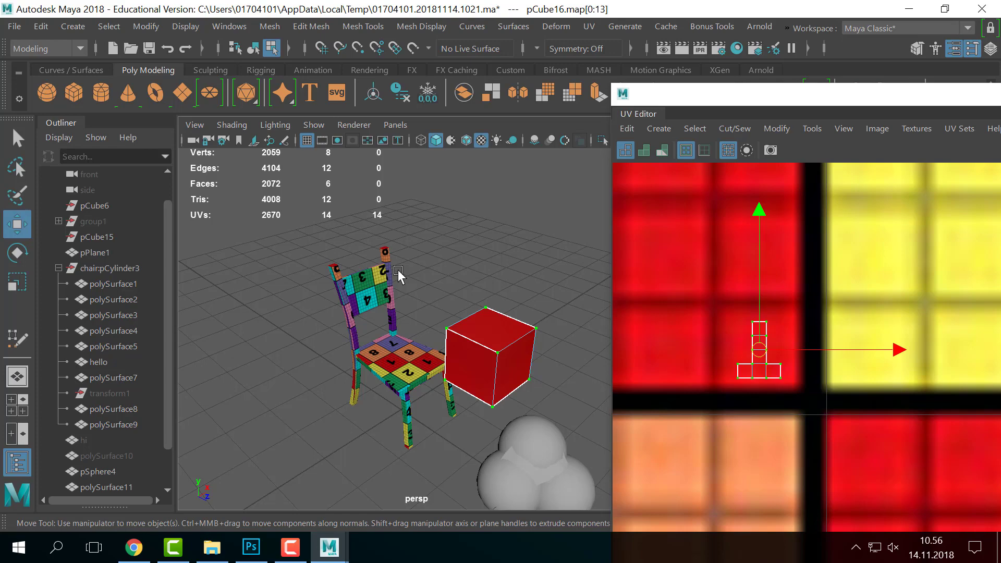
{"action": "left_click_drag", "start_coordinate": [398, 271], "coordinate": [503, 305], "text": "alt"}
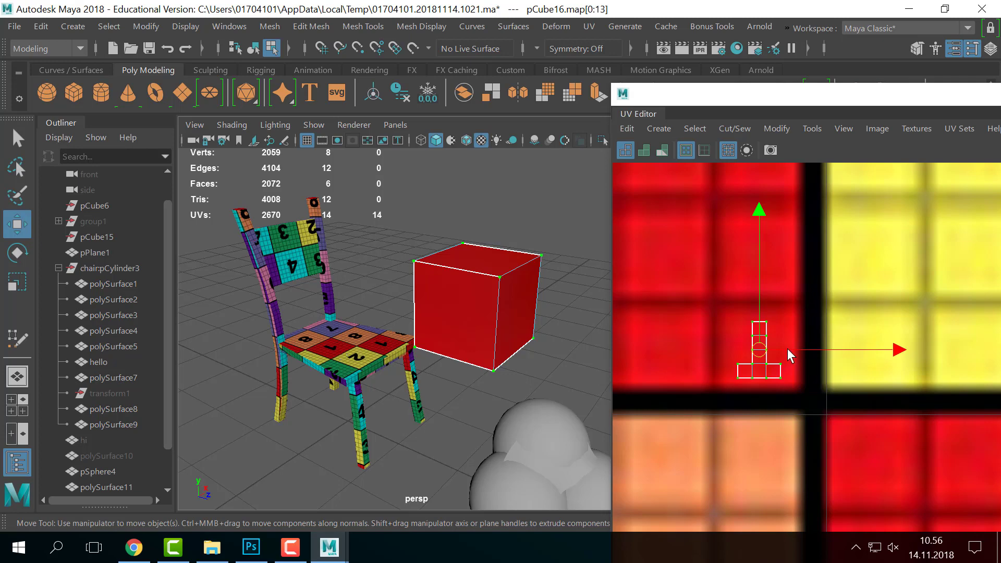
{"action": "scroll", "coordinate": [845, 327], "scroll_direction": "down", "scroll_amount": 3}
{"action": "scroll", "coordinate": [845, 326], "scroll_direction": "down", "scroll_amount": 6}
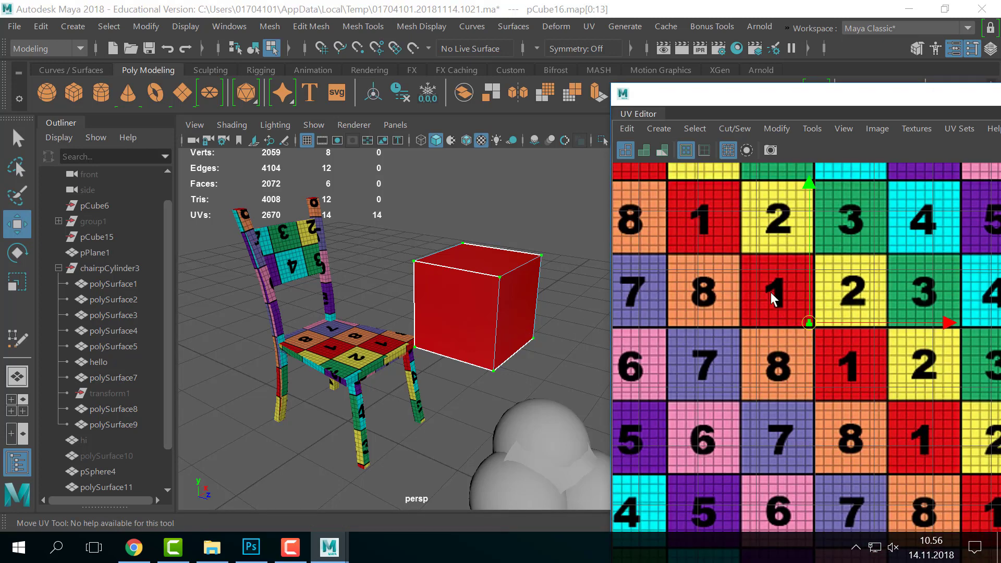
{"action": "key", "text": "r"}
{"action": "left_click_drag", "start_coordinate": [794, 324], "coordinate": [931, 332]}
{"action": "left_click_drag", "start_coordinate": [795, 322], "coordinate": [957, 357]}
{"action": "key", "text": "ctrl+z"}
{"action": "key", "text": "ctrl+z"}
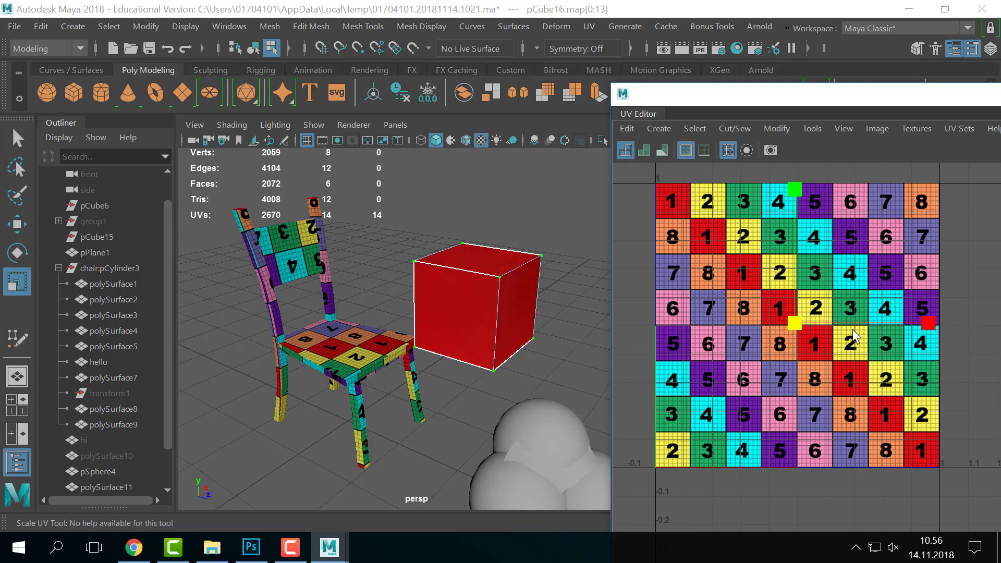
{"action": "left_click_drag", "start_coordinate": [793, 322], "coordinate": [815, 372]}
{"action": "left_click_drag", "start_coordinate": [462, 323], "coordinate": [494, 334], "text": "alt"}
{"action": "scroll", "coordinate": [494, 334], "scroll_direction": "down", "scroll_amount": 5}
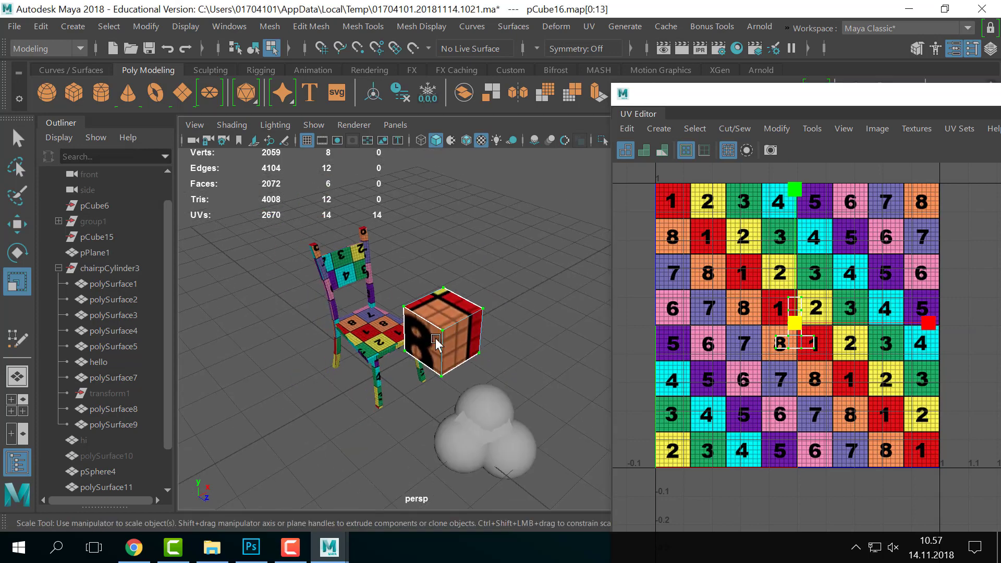
{"action": "left_click_drag", "start_coordinate": [432, 335], "coordinate": [481, 349], "text": "alt"}
{"action": "scroll", "coordinate": [480, 349], "scroll_direction": "up", "scroll_amount": 5}
{"action": "middle_click_drag", "start_coordinate": [367, 348], "coordinate": [389, 346], "text": "alt"}
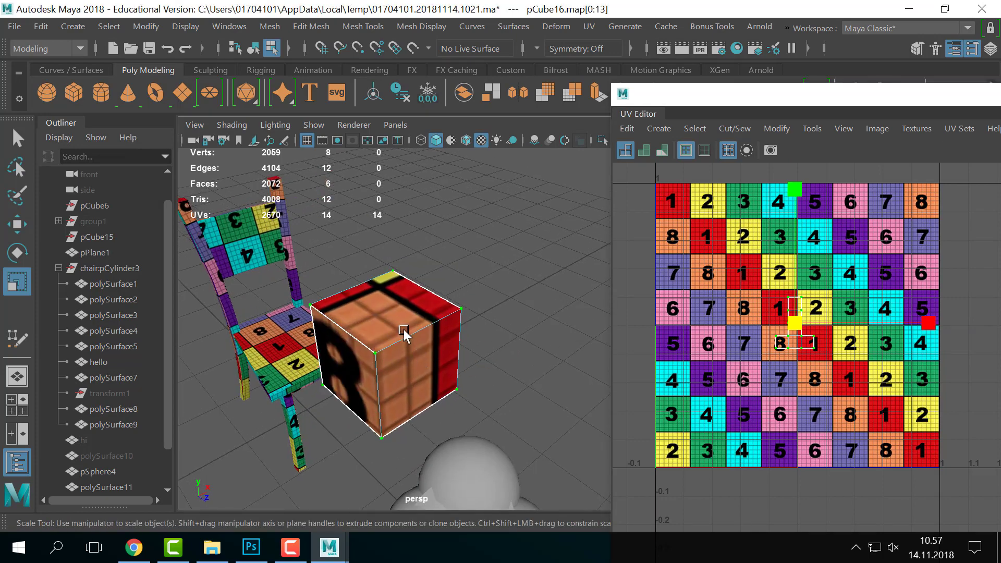
{"action": "scroll", "coordinate": [474, 349], "scroll_direction": "down", "scroll_amount": 8}
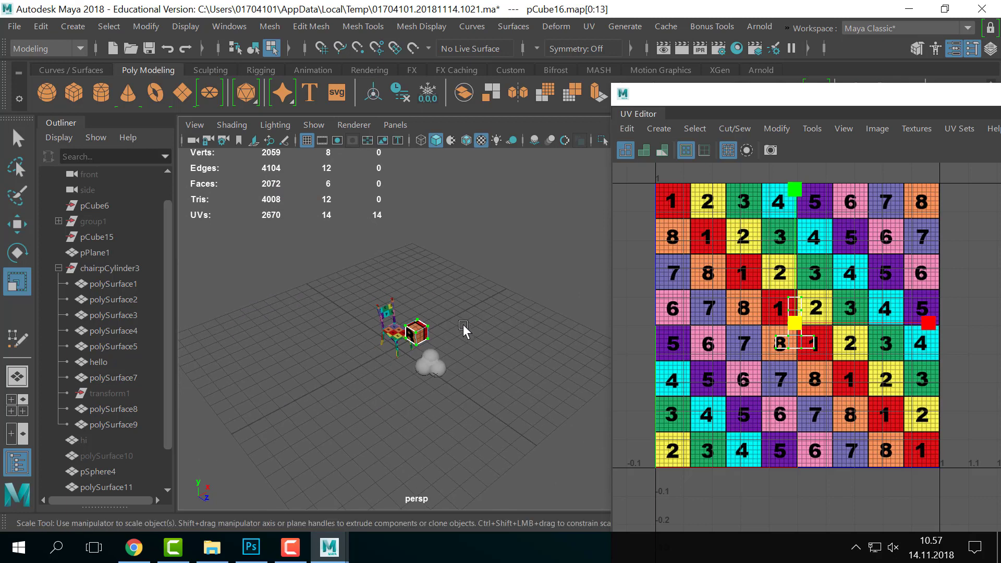
{"action": "right_click_drag", "start_coordinate": [424, 330], "coordinate": [596, 34]}
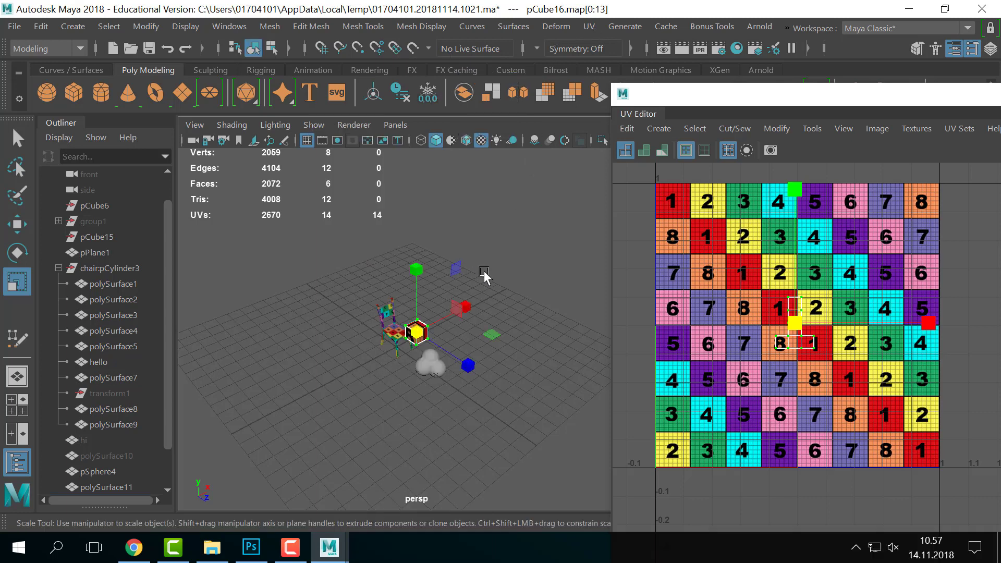
{"action": "left_click", "coordinate": [492, 274]}
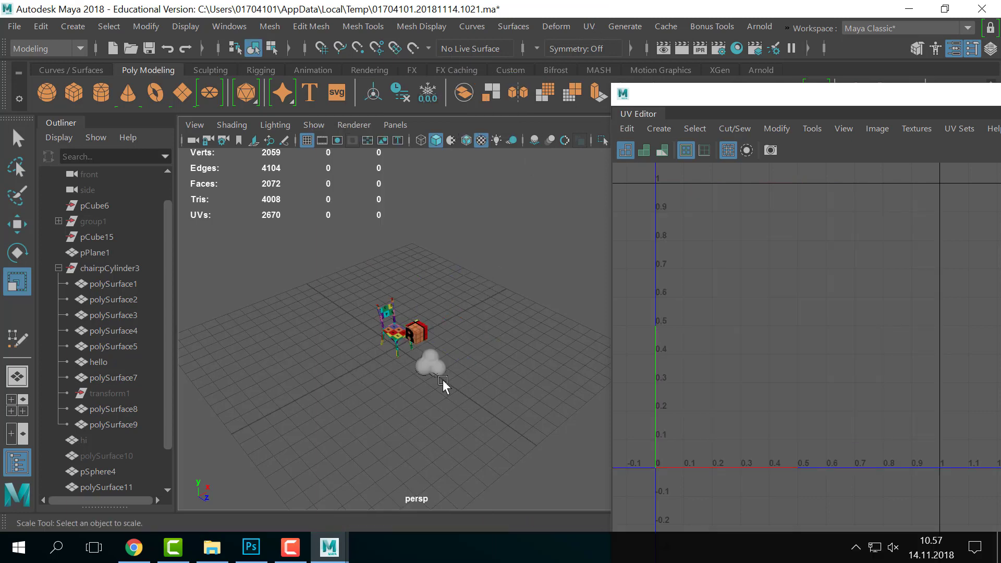
{"action": "left_click", "coordinate": [398, 338]}
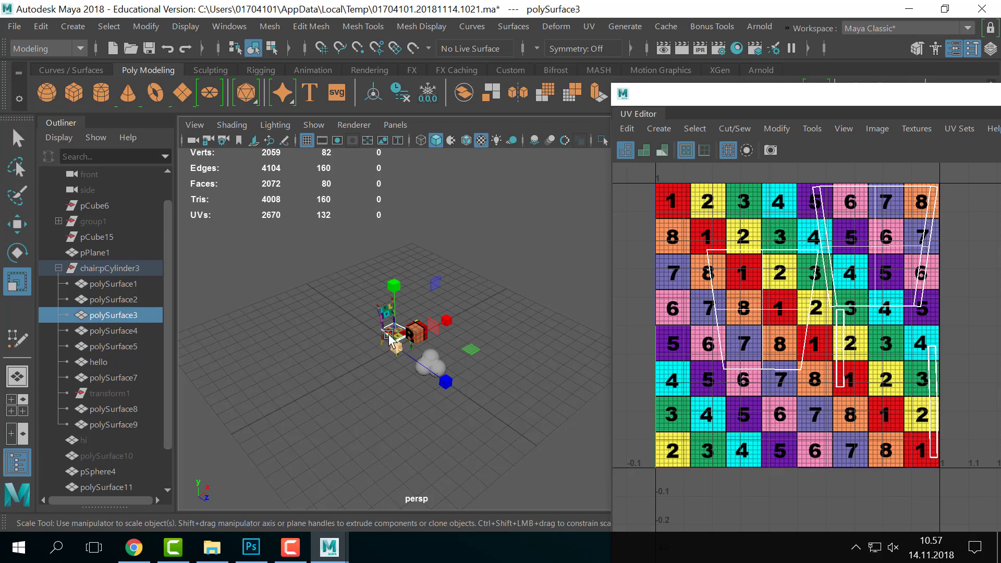
{"action": "left_click", "coordinate": [524, 258]}
{"action": "left_click_drag", "start_coordinate": [359, 277], "coordinate": [410, 373]}
{"action": "left_click", "coordinate": [402, 433]}
{"action": "left_click_drag", "start_coordinate": [363, 290], "coordinate": [398, 354]}
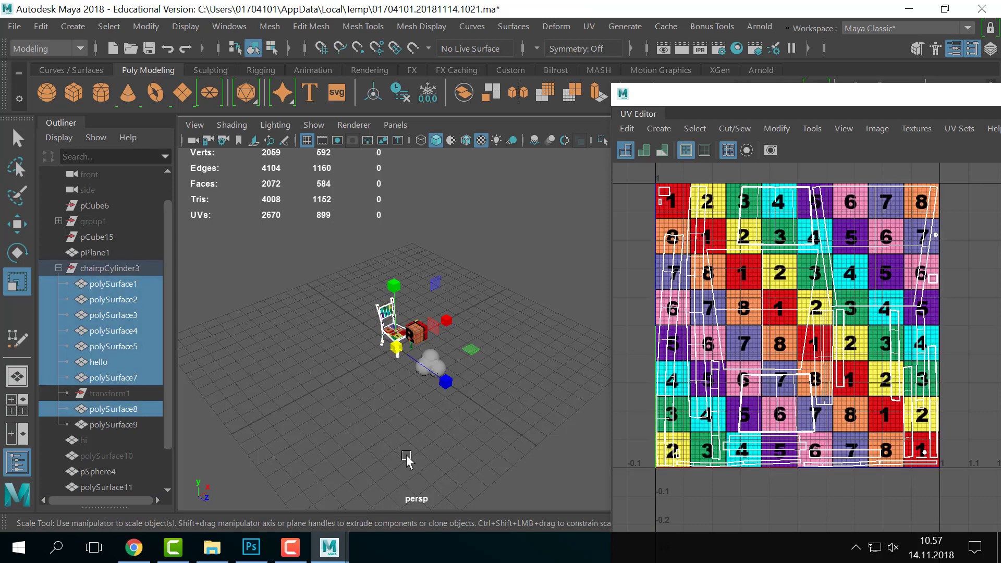
{"action": "left_click", "coordinate": [393, 405]}
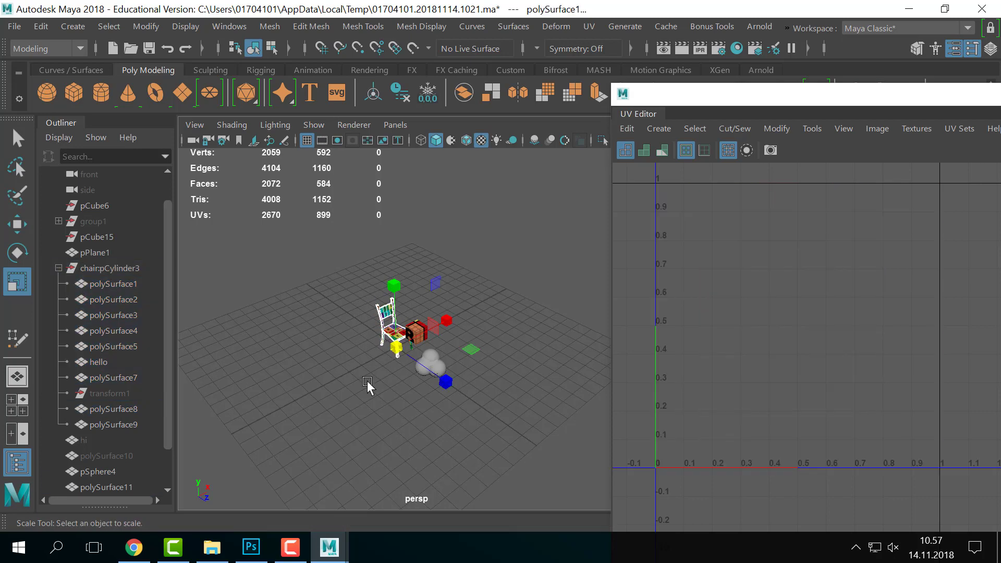
{"action": "scroll", "coordinate": [314, 315], "scroll_direction": "up", "scroll_amount": 5}
{"action": "scroll", "coordinate": [315, 315], "scroll_direction": "down", "scroll_amount": 4}
{"action": "scroll", "coordinate": [315, 317], "scroll_direction": "up", "scroll_amount": 2}
{"action": "scroll", "coordinate": [315, 317], "scroll_direction": "up", "scroll_amount": 3}
{"action": "middle_click_drag", "start_coordinate": [315, 317], "coordinate": [430, 338], "text": "alt"}
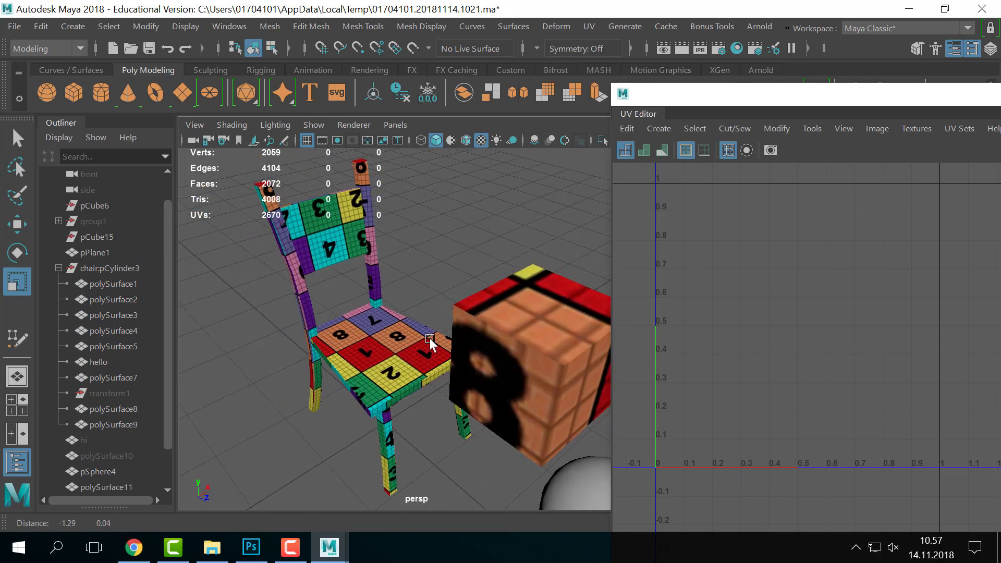
{"action": "left_click_drag", "start_coordinate": [430, 338], "coordinate": [415, 406], "text": "alt"}
{"action": "scroll", "coordinate": [534, 335], "scroll_direction": "down", "scroll_amount": 6}
{"action": "scroll", "coordinate": [418, 328], "scroll_direction": "down", "scroll_amount": 7}
{"action": "scroll", "coordinate": [494, 346], "scroll_direction": "up", "scroll_amount": 4}
{"action": "scroll", "coordinate": [493, 346], "scroll_direction": "down", "scroll_amount": 1}
{"action": "left_click", "coordinate": [412, 404]}
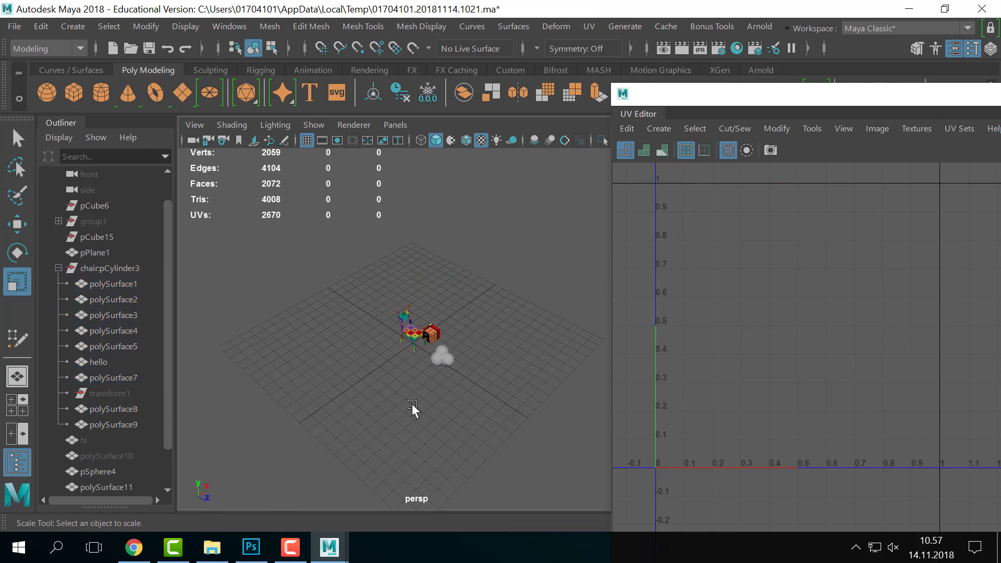
{"action": "scroll", "coordinate": [413, 404], "scroll_direction": "up", "scroll_amount": 6}
{"action": "scroll", "coordinate": [409, 396], "scroll_direction": "down", "scroll_amount": 3}
{"action": "left_click", "coordinate": [441, 399]}
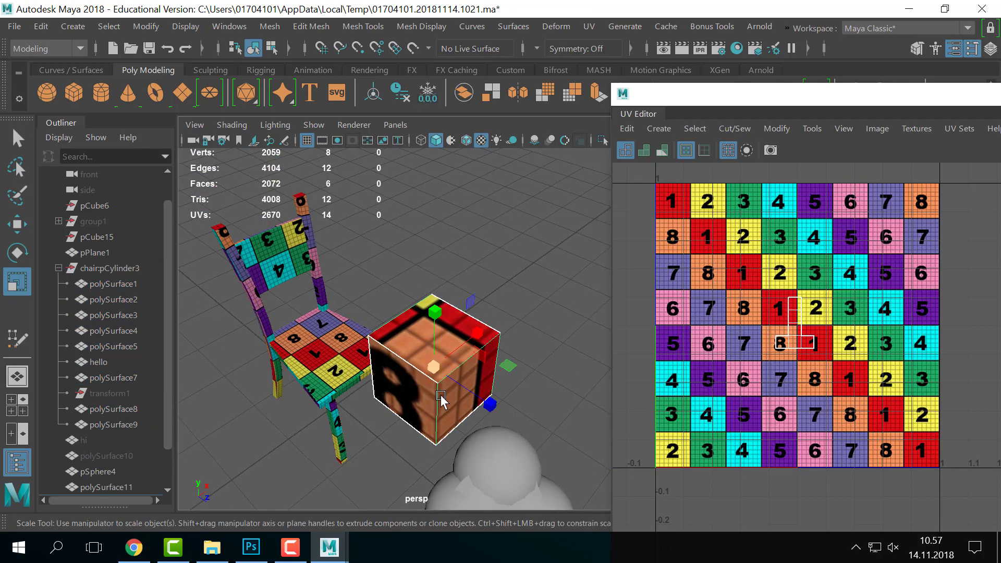
{"action": "left_click_drag", "start_coordinate": [441, 399], "coordinate": [453, 373], "text": "alt"}
{"action": "right_click_drag", "start_coordinate": [791, 322], "coordinate": [860, 322]}
{"action": "left_click", "coordinate": [836, 320]}
{"action": "left_click_drag", "start_coordinate": [760, 278], "coordinate": [821, 363]}
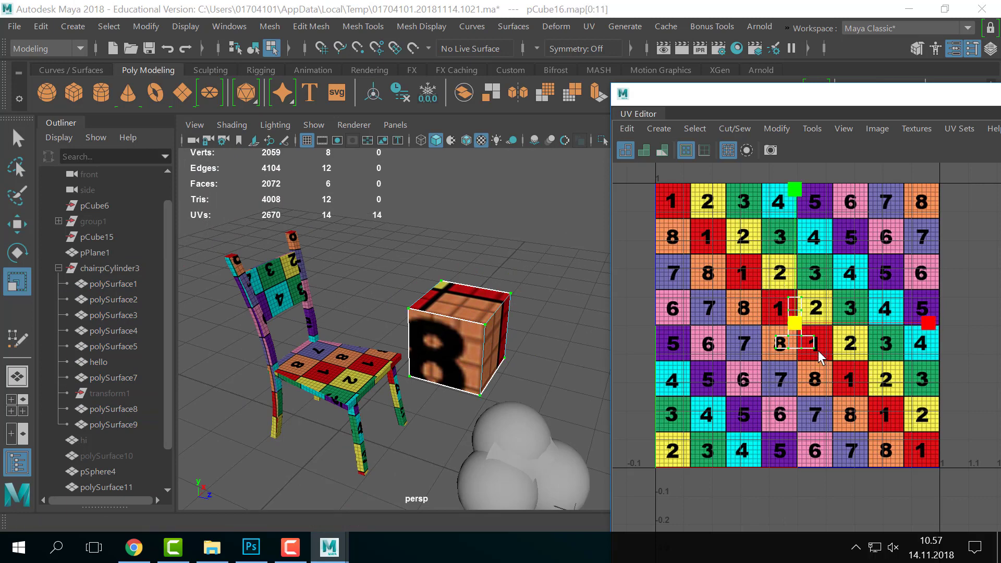
- Scale the cube's UV shell up uniformly across several checker tiles, then return to Object Mode
{"action": "left_click_drag", "start_coordinate": [794, 323], "coordinate": [988, 322]}
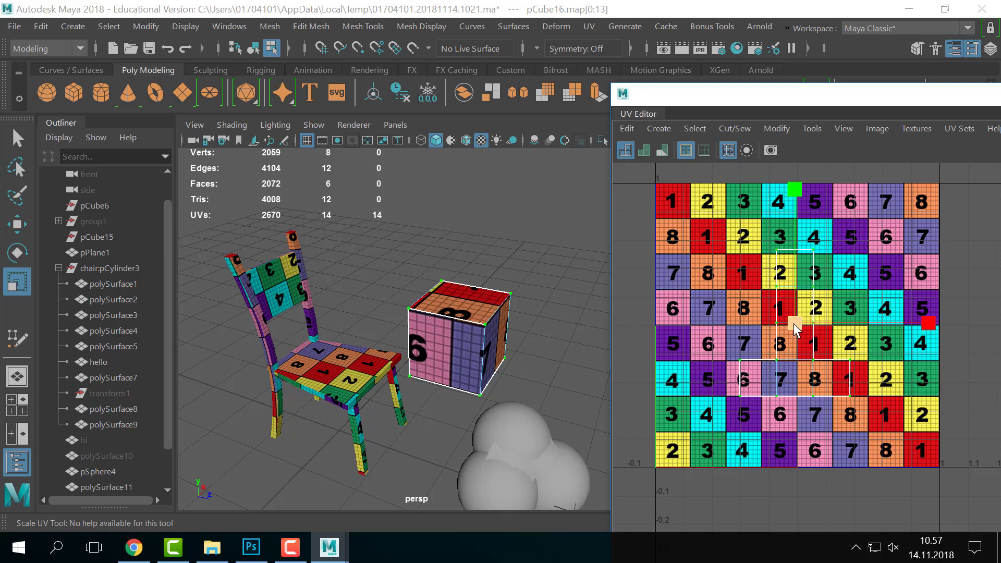
{"action": "left_click_drag", "start_coordinate": [796, 329], "coordinate": [866, 323]}
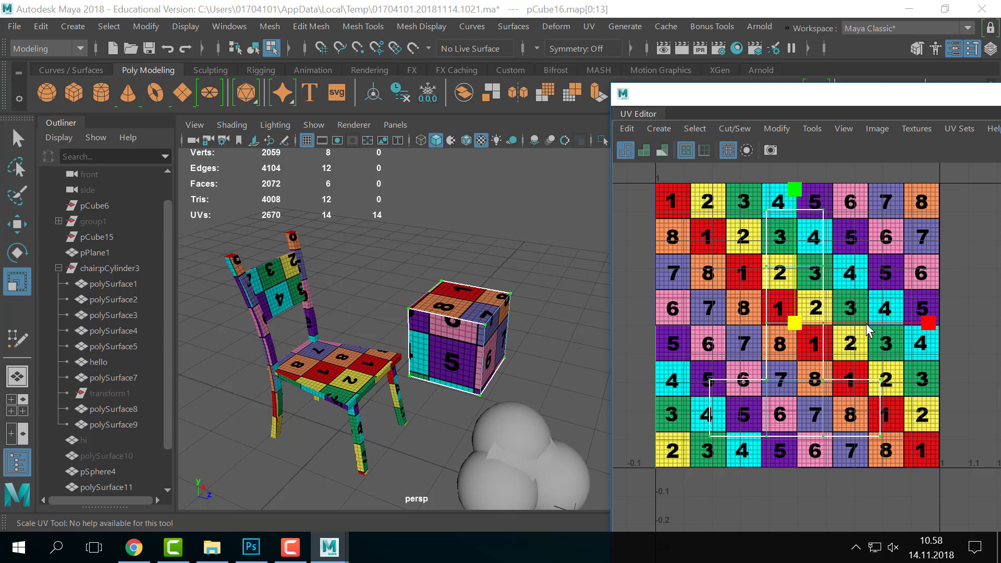
{"action": "left_click_drag", "start_coordinate": [364, 350], "coordinate": [390, 350], "text": "alt"}
{"action": "right_click_drag", "start_coordinate": [462, 332], "coordinate": [548, 78]}
{"action": "left_click", "coordinate": [502, 275]}
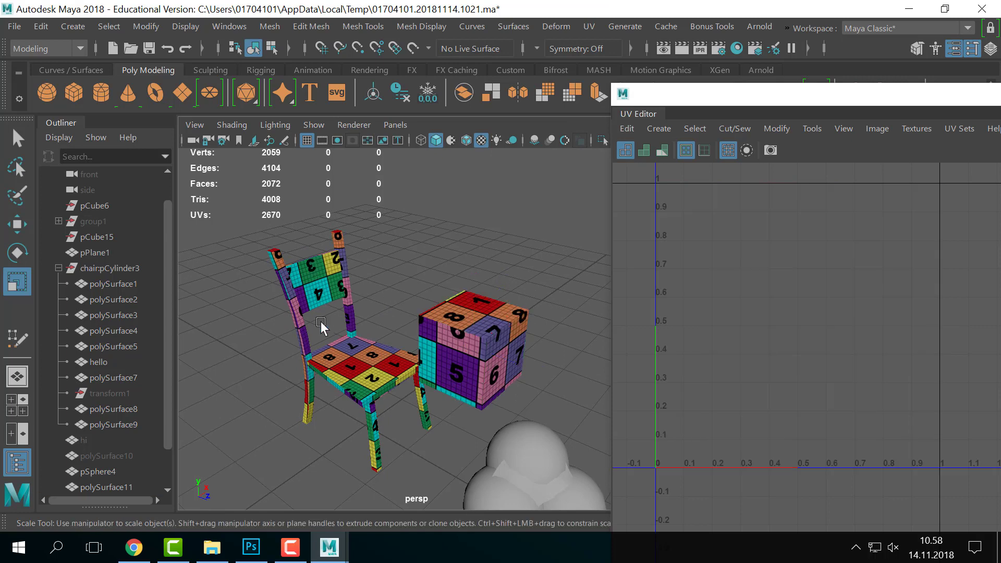
- Click a chair part and the seat to check them, then clear the selection
{"action": "left_click", "coordinate": [304, 339]}
{"action": "left_click", "coordinate": [323, 337]}
{"action": "left_click", "coordinate": [322, 362]}
{"action": "left_click", "coordinate": [484, 272]}
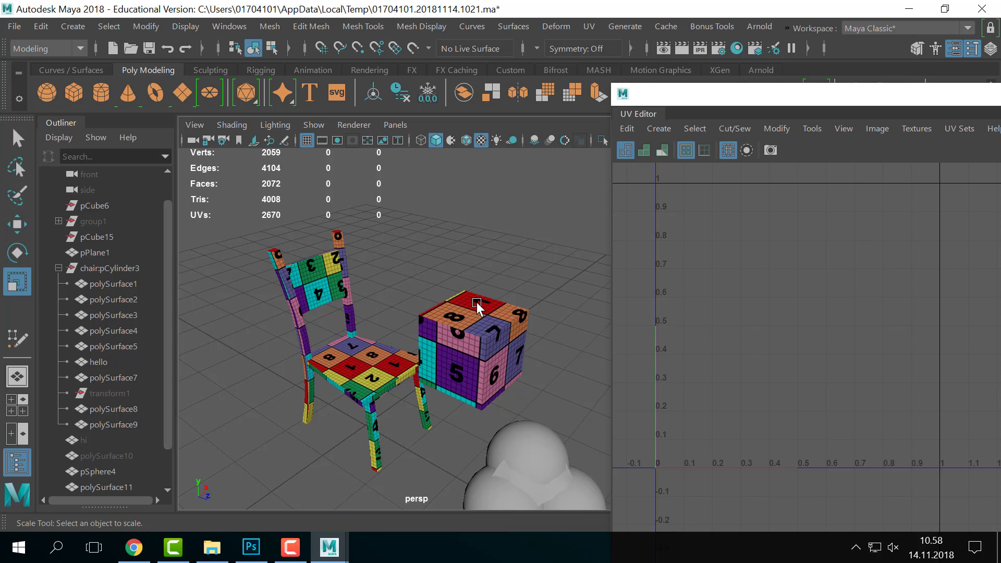
- Move the numbered checker cube up and to the right of the chair
{"action": "left_click", "coordinate": [503, 318]}
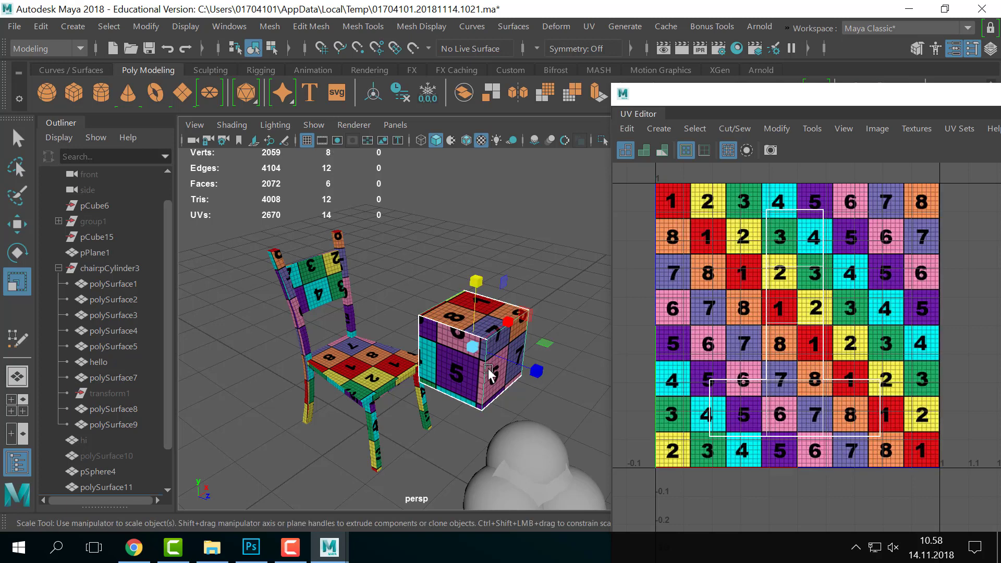
{"action": "key", "text": "w"}
{"action": "left_click_drag", "start_coordinate": [598, 259], "coordinate": [609, 251]}
{"action": "left_click", "coordinate": [509, 346]}
- Marquee-select all of the chair's parts in the viewport
{"action": "scroll", "coordinate": [450, 320], "scroll_direction": "down", "scroll_amount": 4}
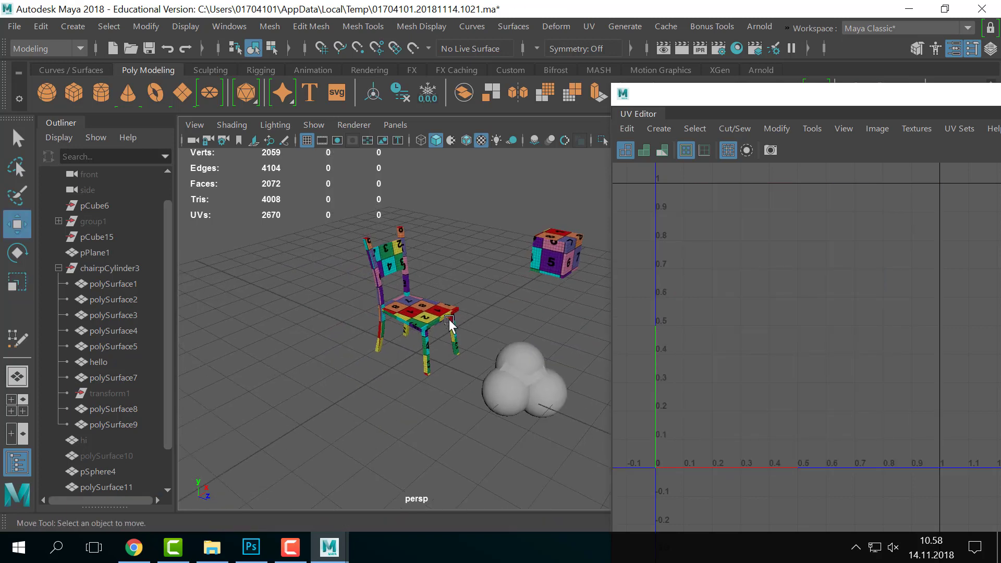
{"action": "left_click_drag", "start_coordinate": [376, 261], "coordinate": [370, 268], "text": "alt"}
{"action": "left_click_drag", "start_coordinate": [331, 209], "coordinate": [485, 348]}
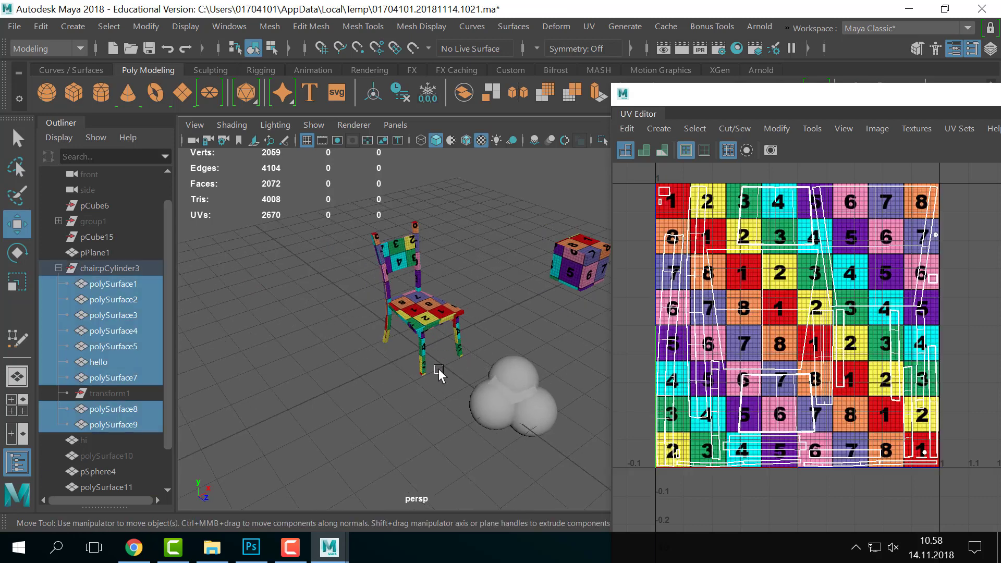
- Export the chair's UV Snapshot as chair_UV in PNG format at 2048×2048
{"action": "left_click_drag", "start_coordinate": [906, 107], "coordinate": [787, 70]}
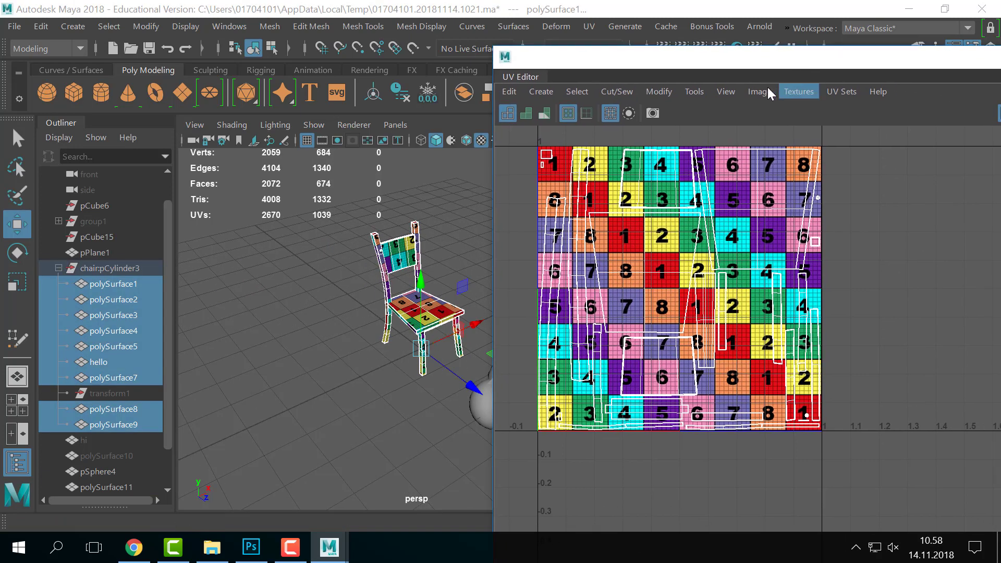
{"action": "left_click", "coordinate": [751, 92]}
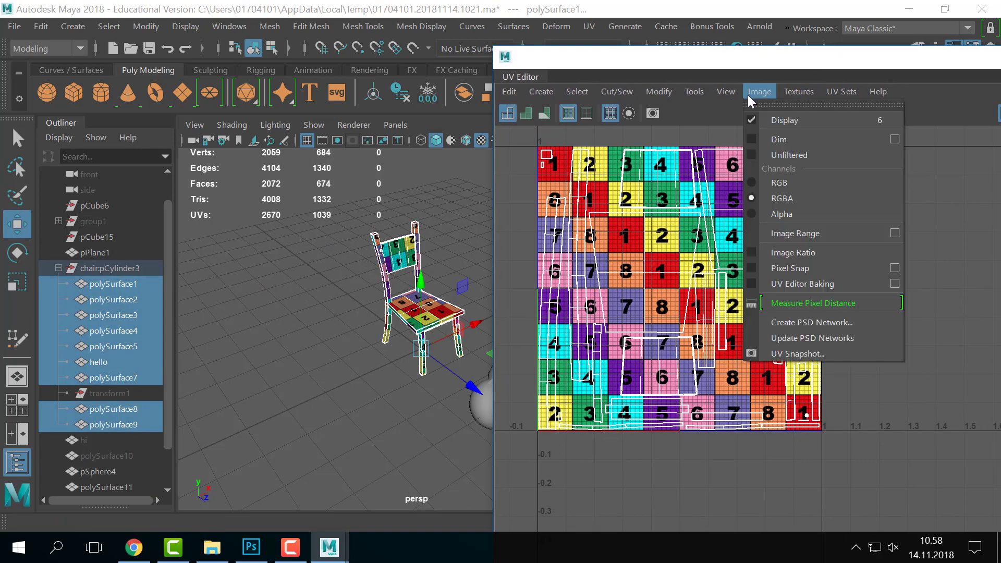
{"action": "left_click", "coordinate": [816, 354]}
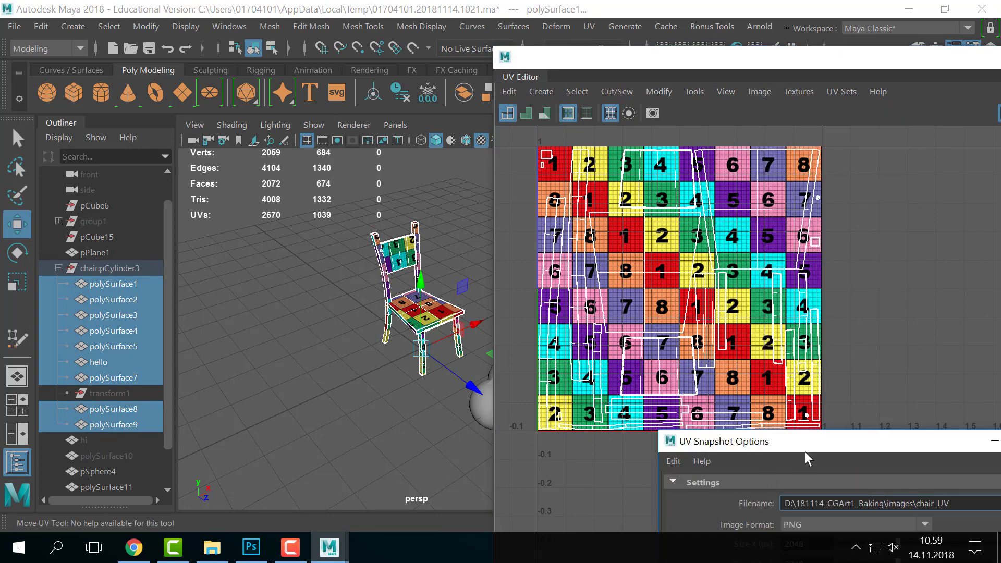
{"action": "left_click_drag", "start_coordinate": [806, 452], "coordinate": [633, 133]}
{"action": "left_click", "coordinate": [631, 208]}
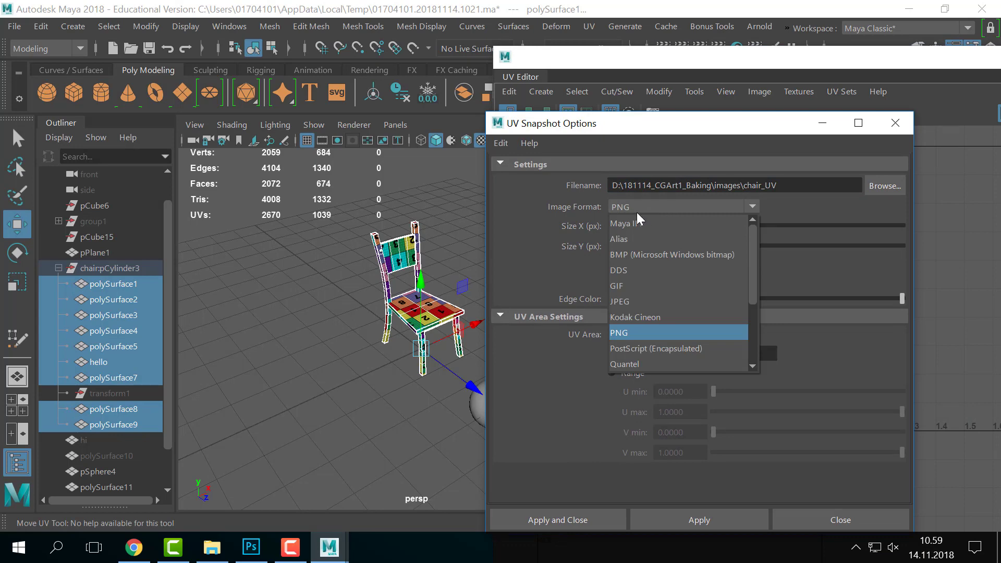
{"action": "left_click", "coordinate": [619, 208]}
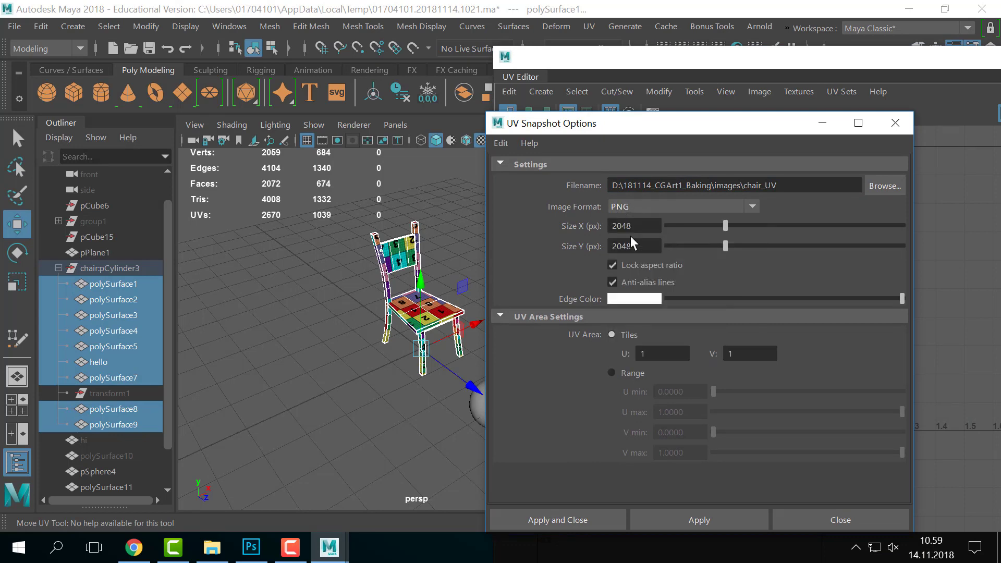
{"action": "left_click_drag", "start_coordinate": [639, 228], "coordinate": [596, 238]}
{"action": "left_click_drag", "start_coordinate": [658, 243], "coordinate": [515, 258]}
{"action": "left_click", "coordinate": [838, 519]}
{"action": "key", "text": "alt+Tab"}
{"action": "key", "text": "alt+Tab"}
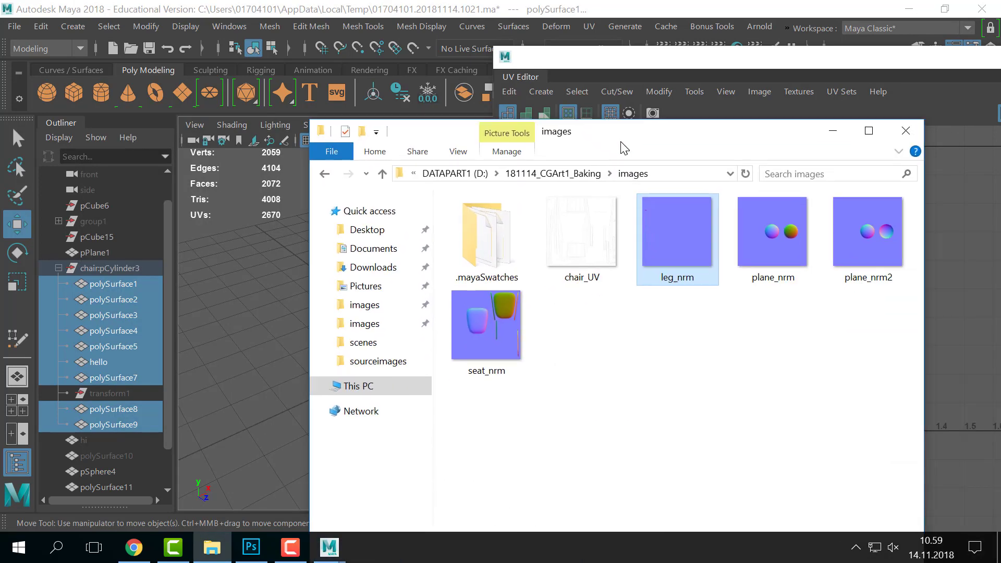
- Confirm chair_UV is in the images folder, then bring Maya's UV Editor to the front
{"action": "left_click", "coordinate": [573, 238]}
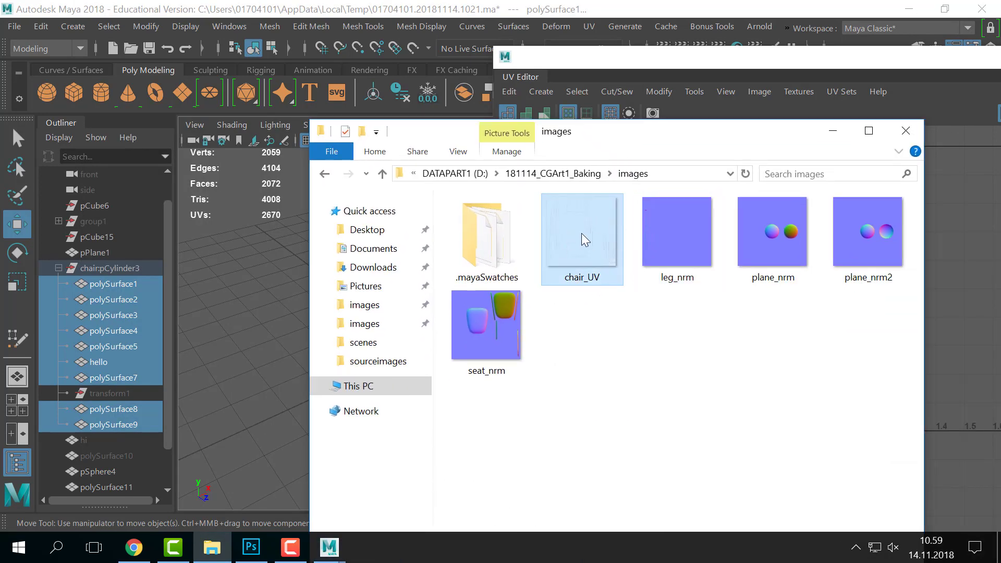
{"action": "left_click_drag", "start_coordinate": [659, 135], "coordinate": [831, 438]}
{"action": "left_click_drag", "start_coordinate": [624, 58], "coordinate": [802, 208]}
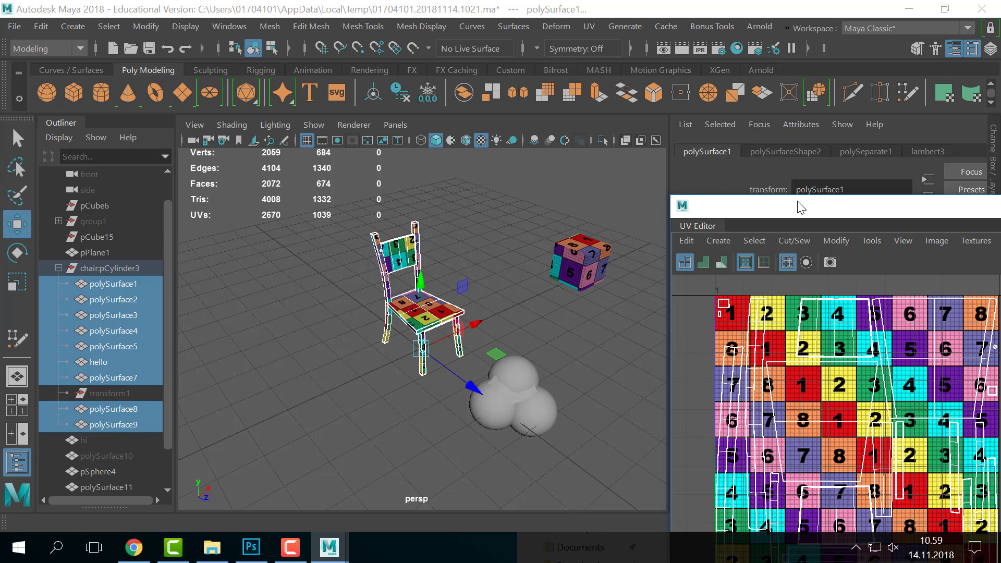
{"action": "left_click_drag", "start_coordinate": [801, 208], "coordinate": [890, 281]}
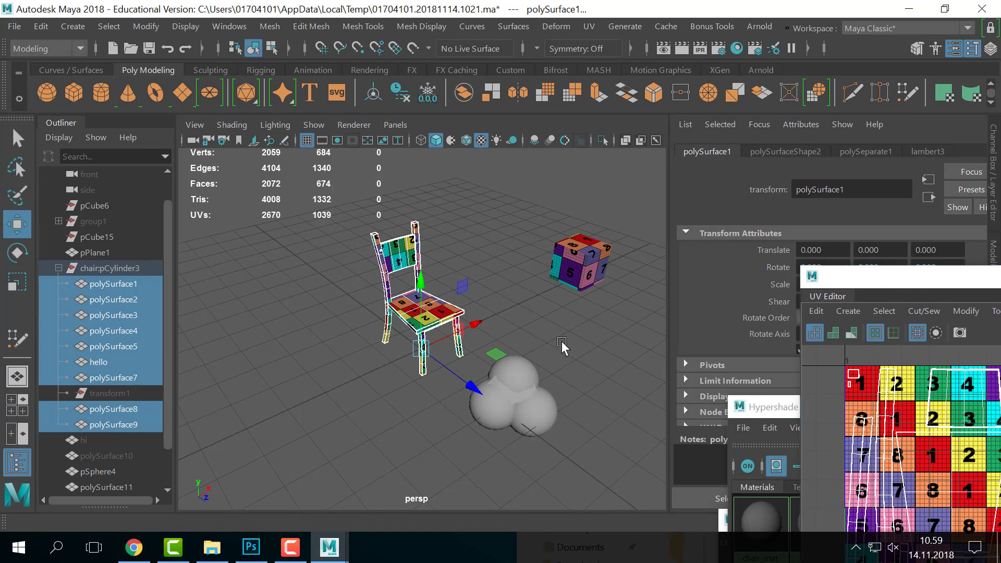
- Select all chair parts and assign them an existing plain grey material
{"action": "left_click", "coordinate": [564, 347]}
{"action": "left_click_drag", "start_coordinate": [342, 221], "coordinate": [470, 351]}
{"action": "right_click_drag", "start_coordinate": [459, 339], "coordinate": [543, 497]}
{"action": "left_click", "coordinate": [511, 280]}
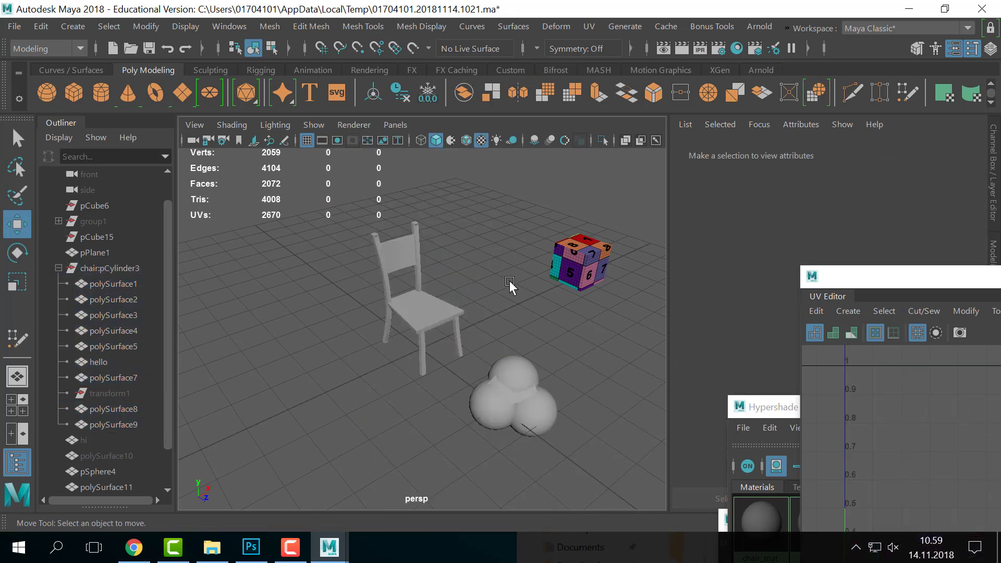
- Switch to textured display (6) and show the chair in a full-screen viewport
{"action": "key", "text": "6"}
{"action": "scroll", "coordinate": [510, 280], "scroll_direction": "up", "scroll_amount": 6}
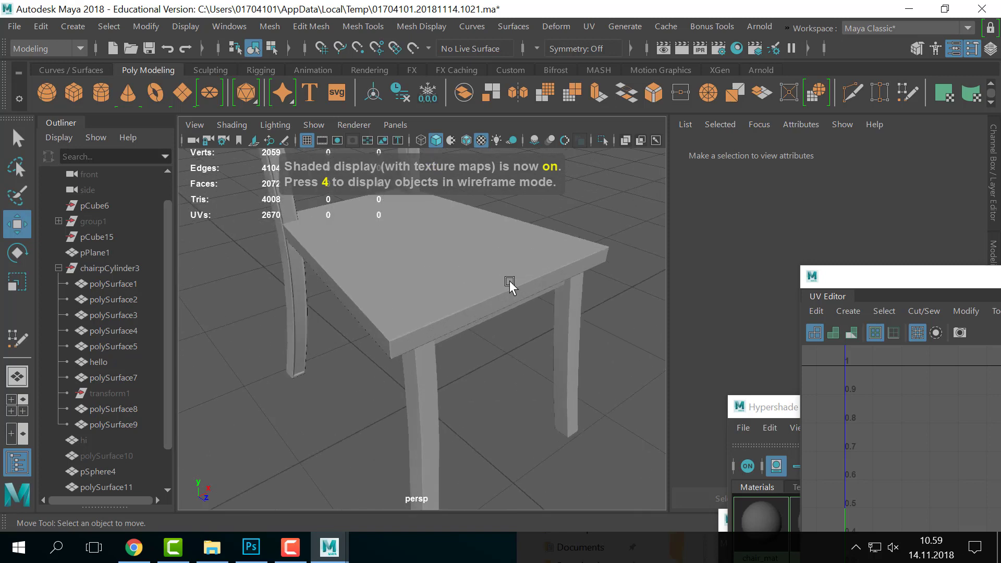
{"action": "left_click_drag", "start_coordinate": [510, 282], "coordinate": [451, 362], "text": "alt"}
{"action": "key", "text": "ctrl+space"}
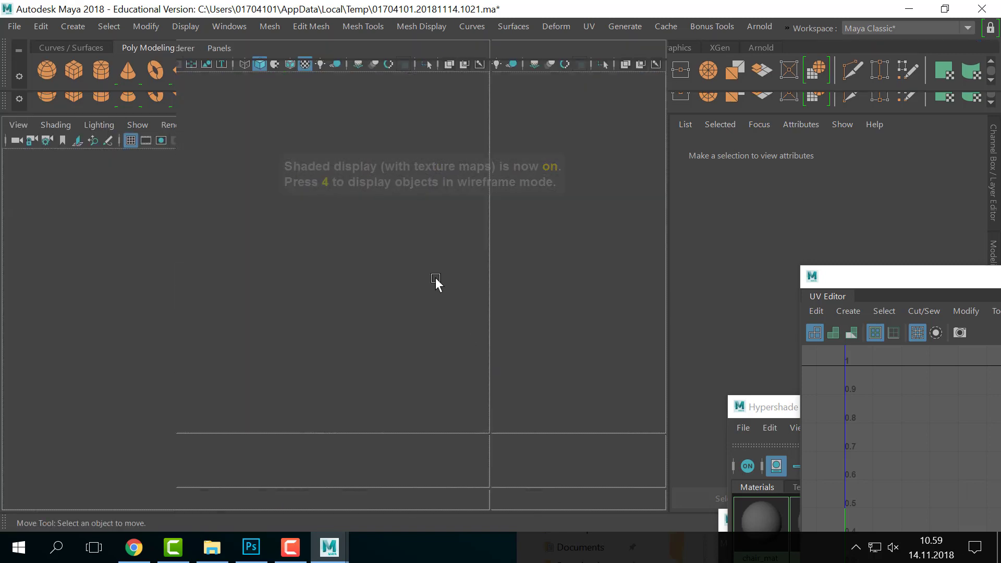
{"action": "scroll", "coordinate": [493, 324], "scroll_direction": "down", "scroll_amount": 3}
{"action": "left_click_drag", "start_coordinate": [462, 329], "coordinate": [433, 256], "text": "alt"}
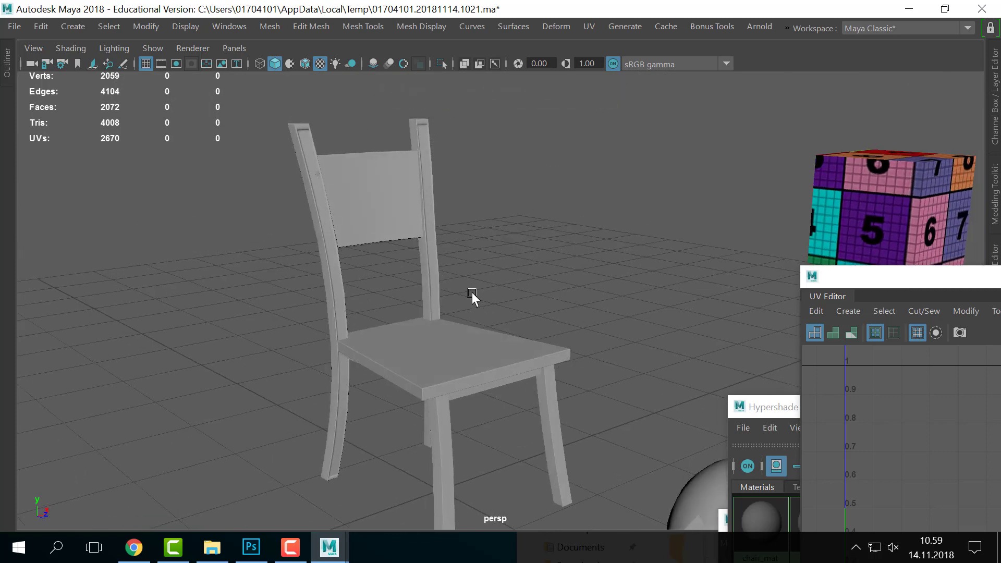
- Assign the existing lambert10 material to the chair
{"action": "left_click_drag", "start_coordinate": [605, 201], "coordinate": [375, 420]}
{"action": "right_click", "coordinate": [390, 376]}
{"action": "mouse_move", "coordinate": [421, 528]}
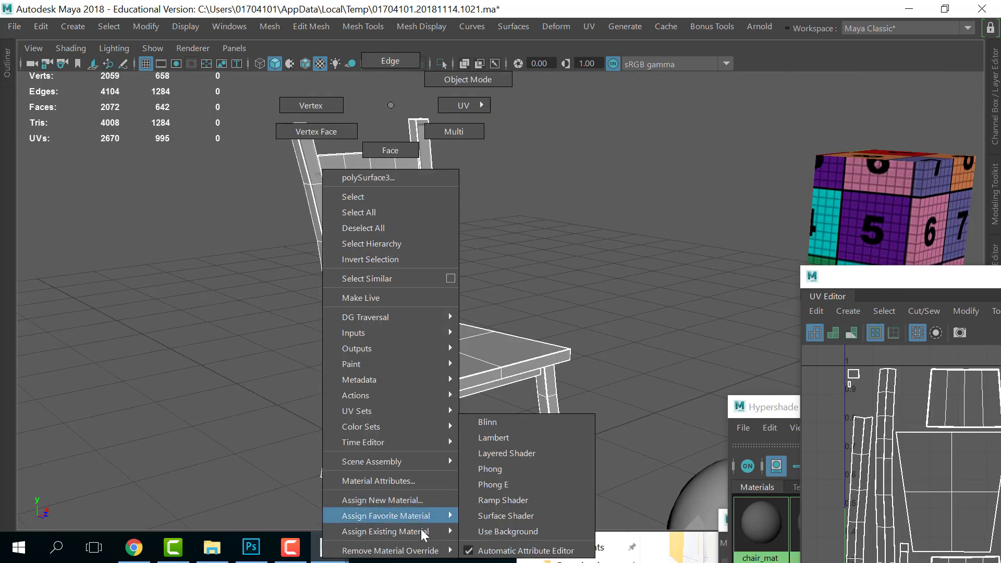
{"action": "left_click", "coordinate": [521, 502]}
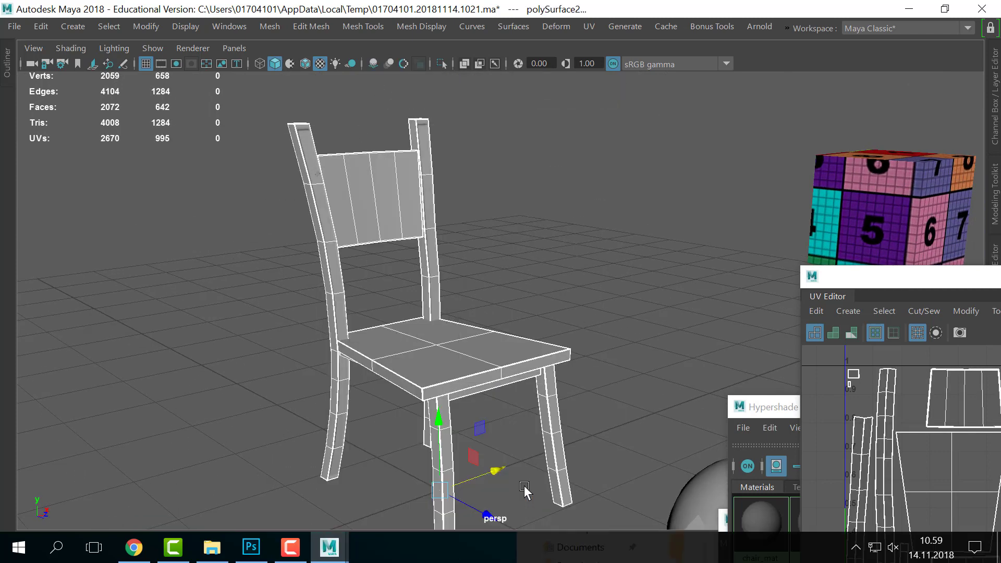
- Select the whole chair mesh and assign chair_mat to it
{"action": "left_click_drag", "start_coordinate": [567, 158], "coordinate": [314, 497]}
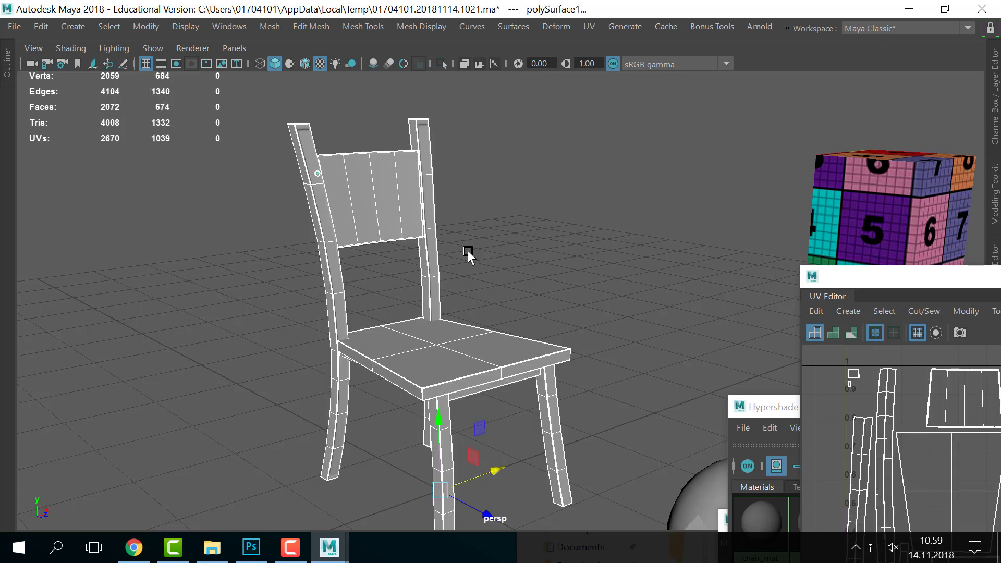
{"action": "right_click", "coordinate": [459, 364]}
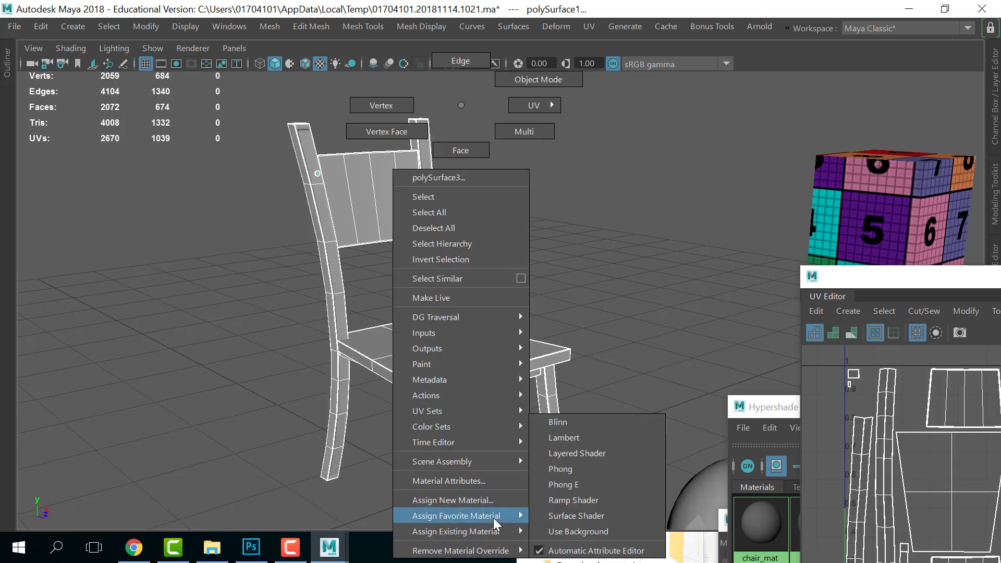
{"action": "mouse_move", "coordinate": [500, 531]}
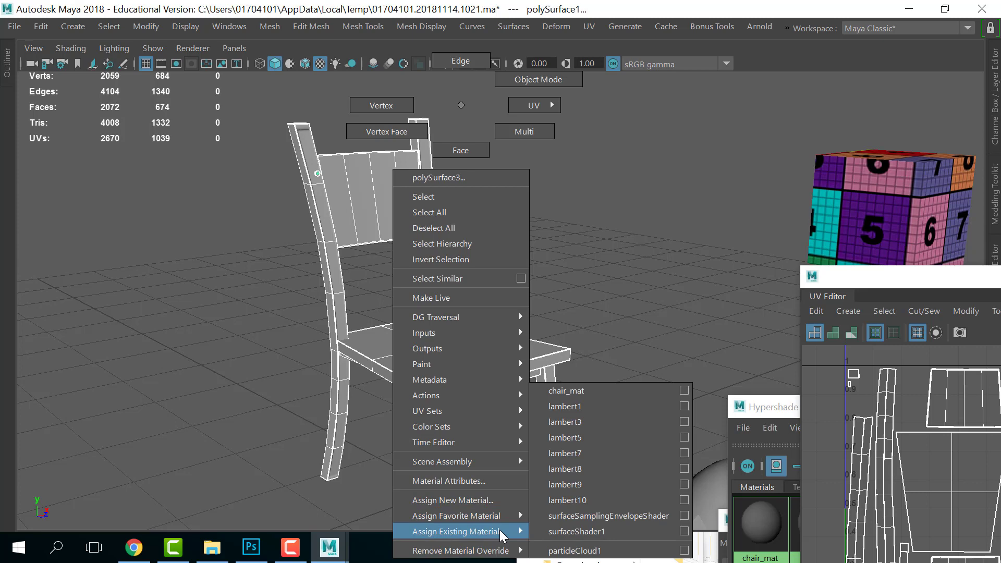
{"action": "left_click", "coordinate": [574, 395]}
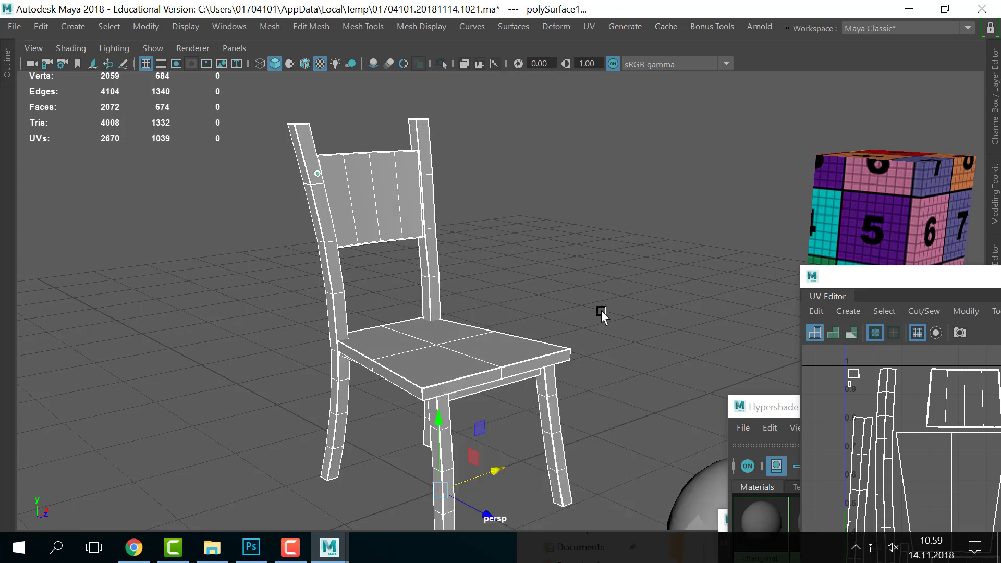
- Reselect the chair and apply the chosen existing material to it again
{"action": "scroll", "coordinate": [600, 305], "scroll_direction": "up", "scroll_amount": 2}
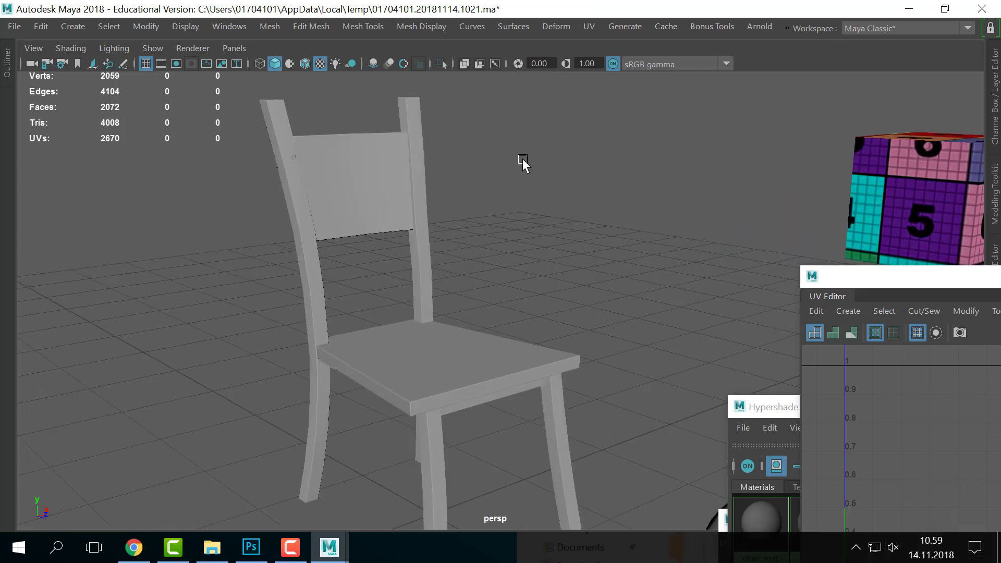
{"action": "left_click", "coordinate": [431, 363]}
{"action": "right_click", "coordinate": [430, 363]}
{"action": "mouse_move", "coordinate": [460, 532]}
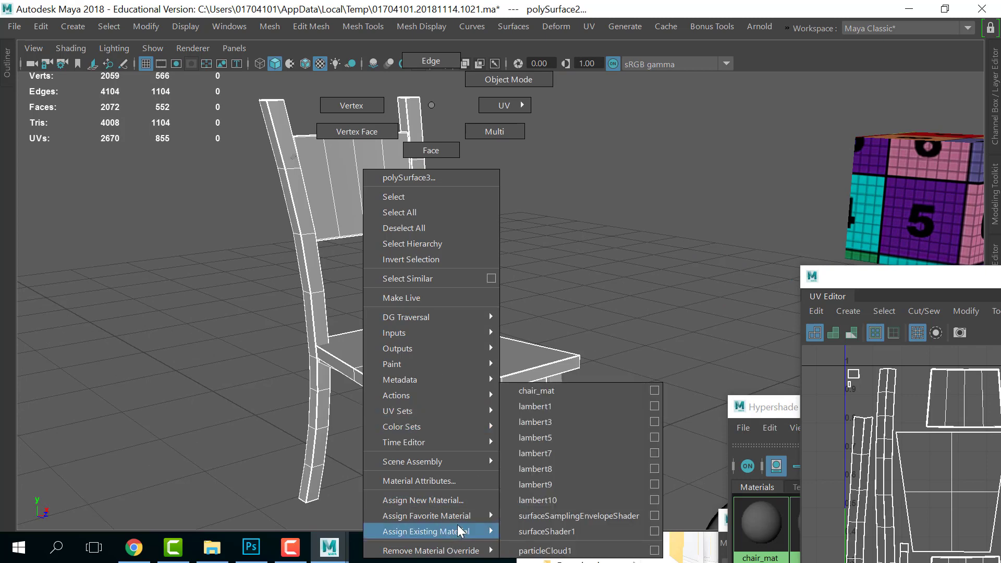
{"action": "left_click", "coordinate": [530, 177]}
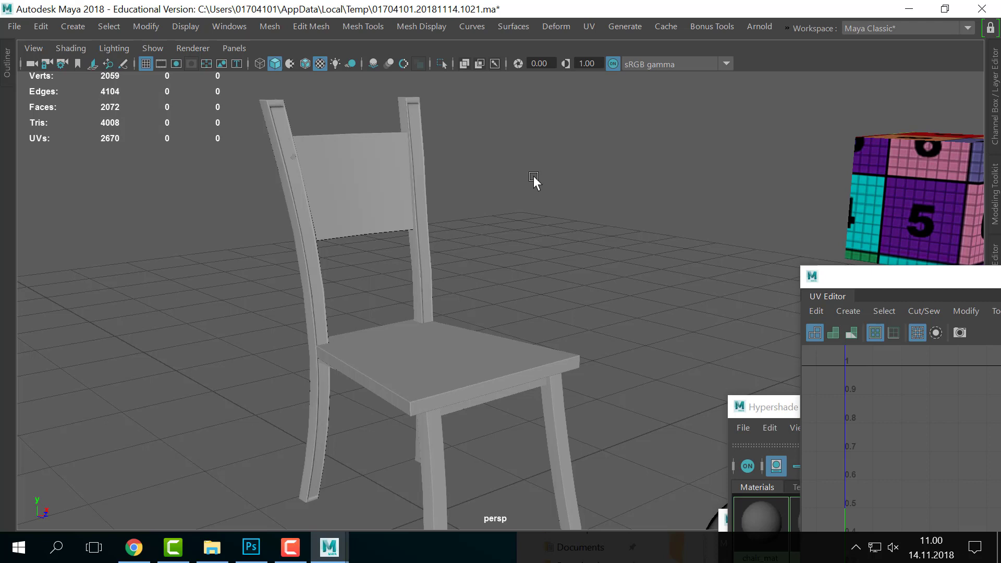
- Select only the left back post and enlarge the UV Editor to view its two narrow shells
{"action": "left_click_drag", "start_coordinate": [534, 176], "coordinate": [297, 462]}
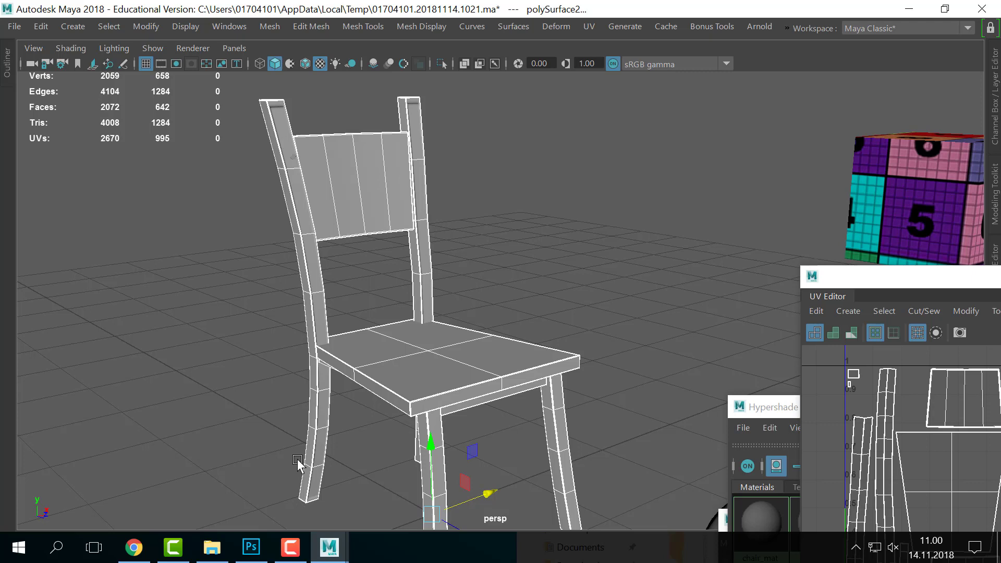
{"action": "left_click", "coordinate": [312, 294]}
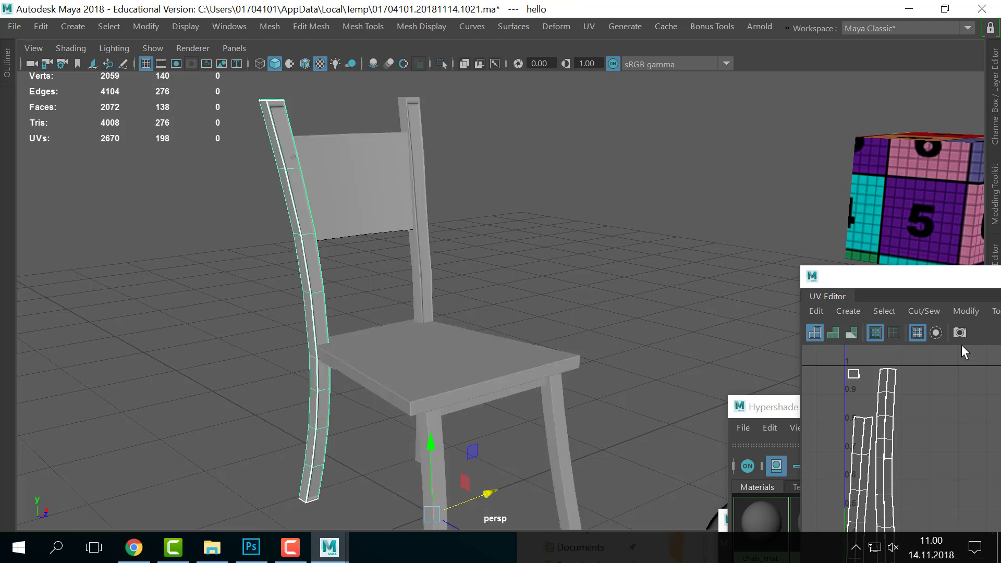
{"action": "left_click_drag", "start_coordinate": [915, 280], "coordinate": [660, 71]}
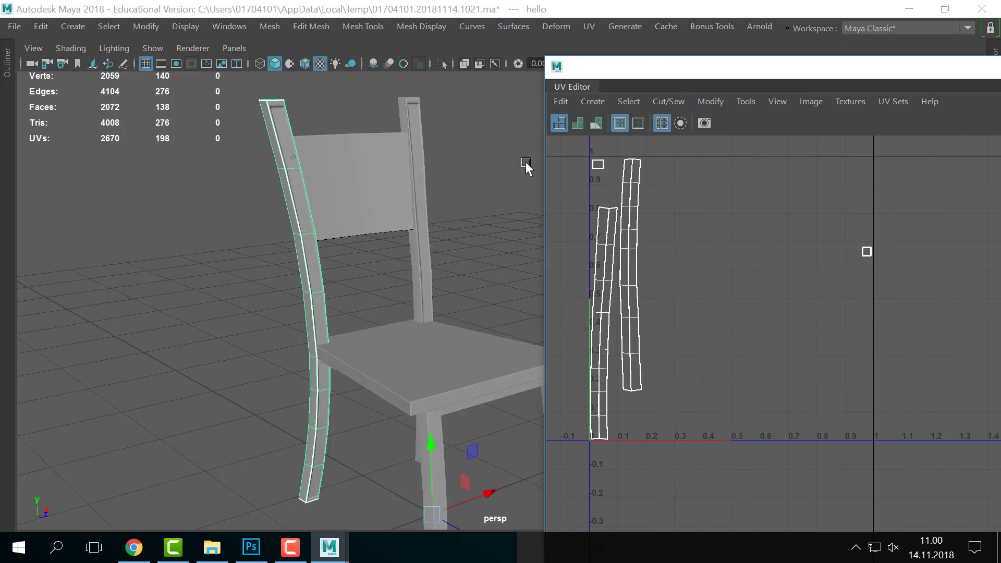
- Select the right and then the left back posts to compare their UVs
{"action": "left_click", "coordinate": [305, 263]}
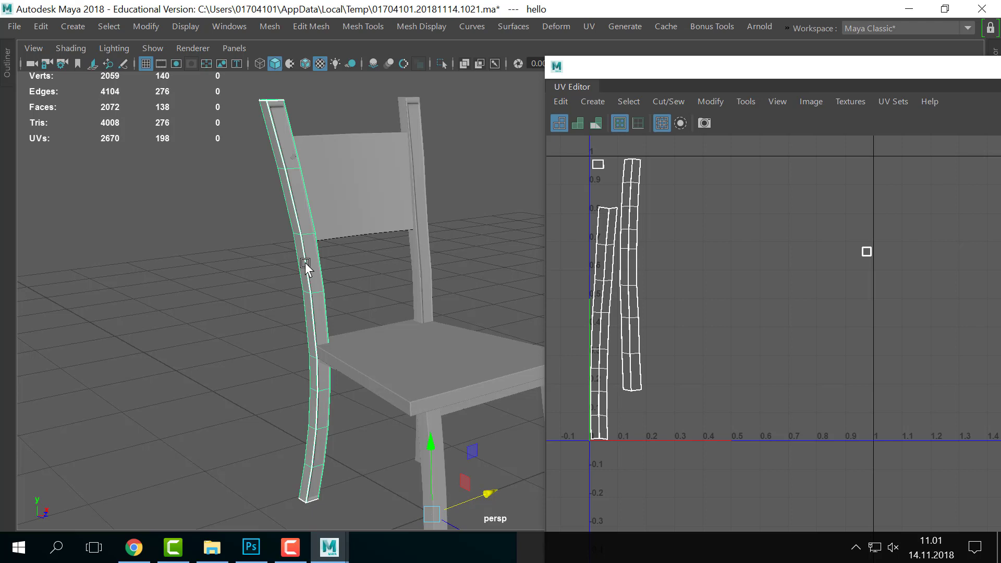
{"action": "left_click", "coordinate": [426, 288]}
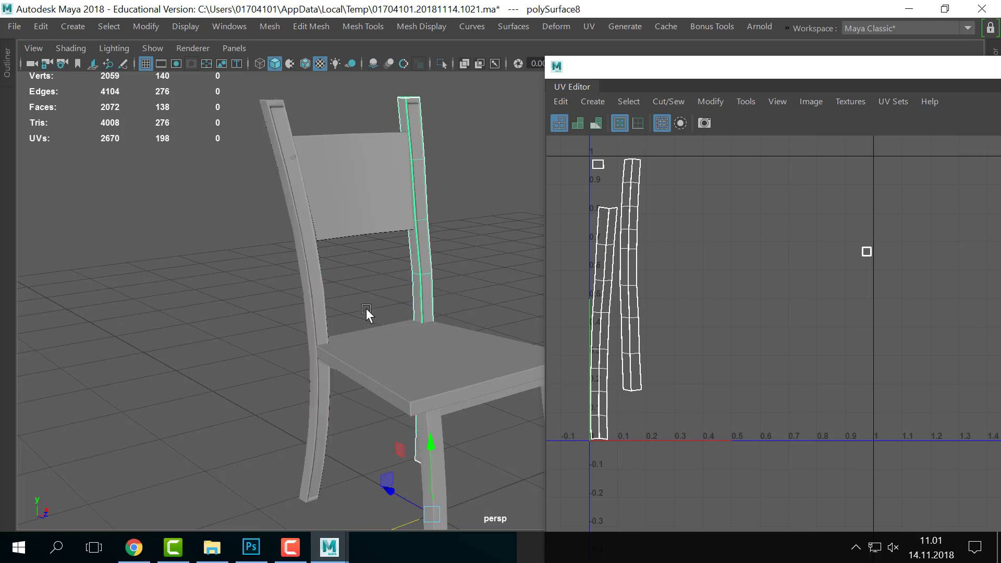
{"action": "left_click", "coordinate": [337, 309]}
{"action": "left_click", "coordinate": [321, 308]}
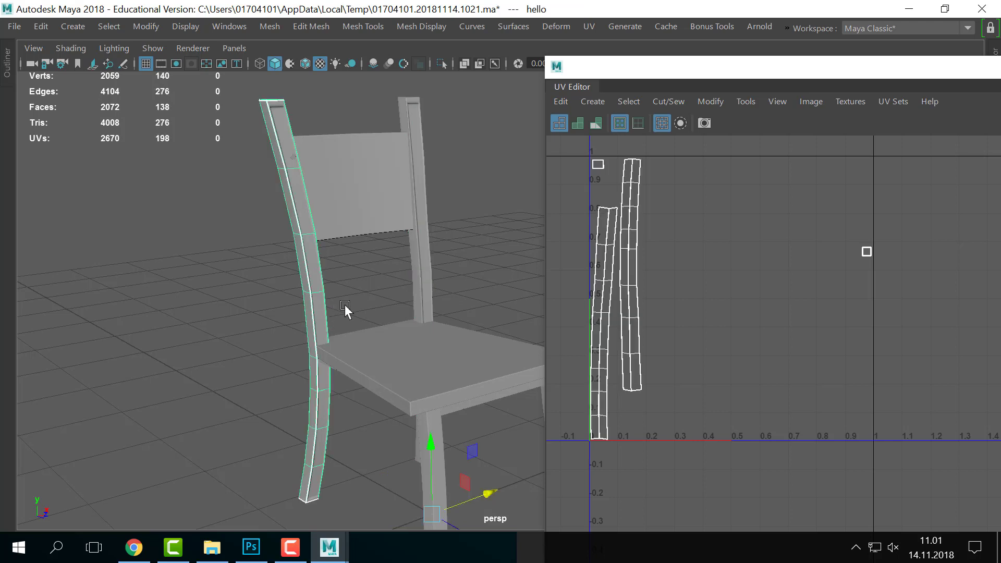
- Marquee-select every chair piece so all UV shells appear in the 0–1 tile
{"action": "scroll", "coordinate": [345, 304], "scroll_direction": "down", "scroll_amount": 2}
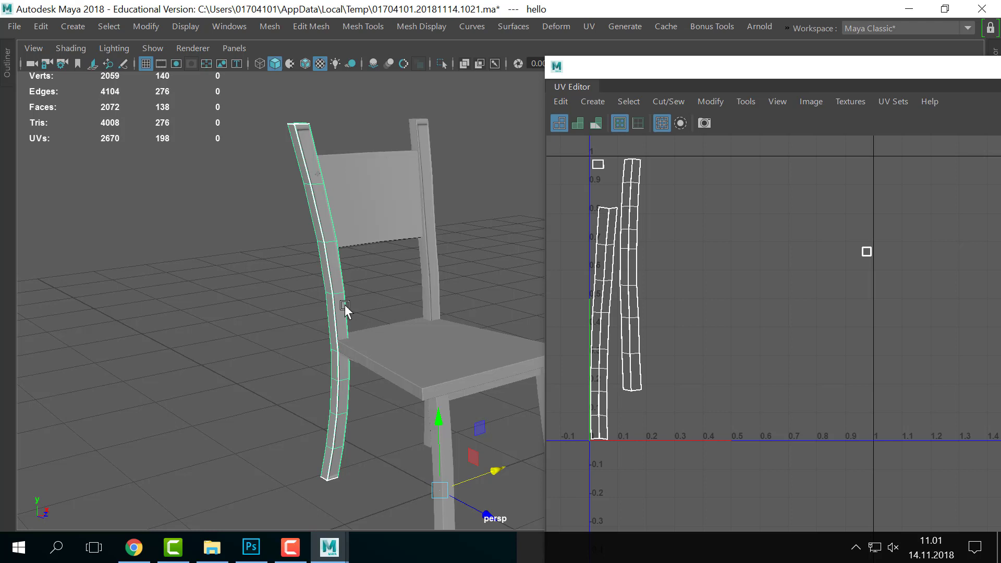
{"action": "scroll", "coordinate": [345, 305], "scroll_direction": "up", "scroll_amount": 2}
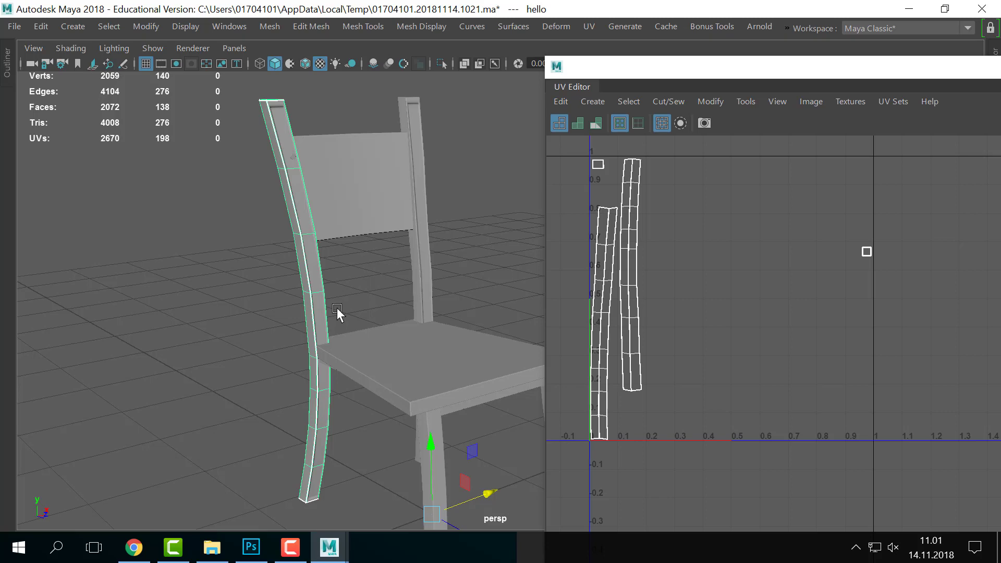
{"action": "scroll", "coordinate": [336, 308], "scroll_direction": "down", "scroll_amount": 3}
{"action": "middle_click_drag", "start_coordinate": [401, 324], "coordinate": [217, 322], "text": "alt"}
{"action": "left_click_drag", "start_coordinate": [105, 208], "coordinate": [408, 363]}
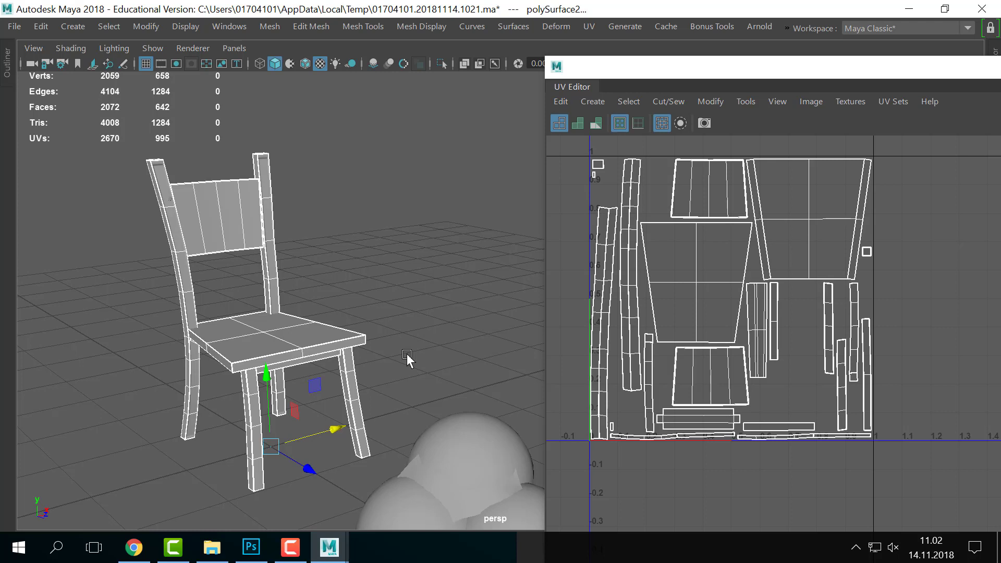
- Check chair.psd in Photoshop, return to Maya, and select the sphere cluster
{"action": "key", "text": "alt+Tab"}
{"action": "key", "text": "alt+Tab"}
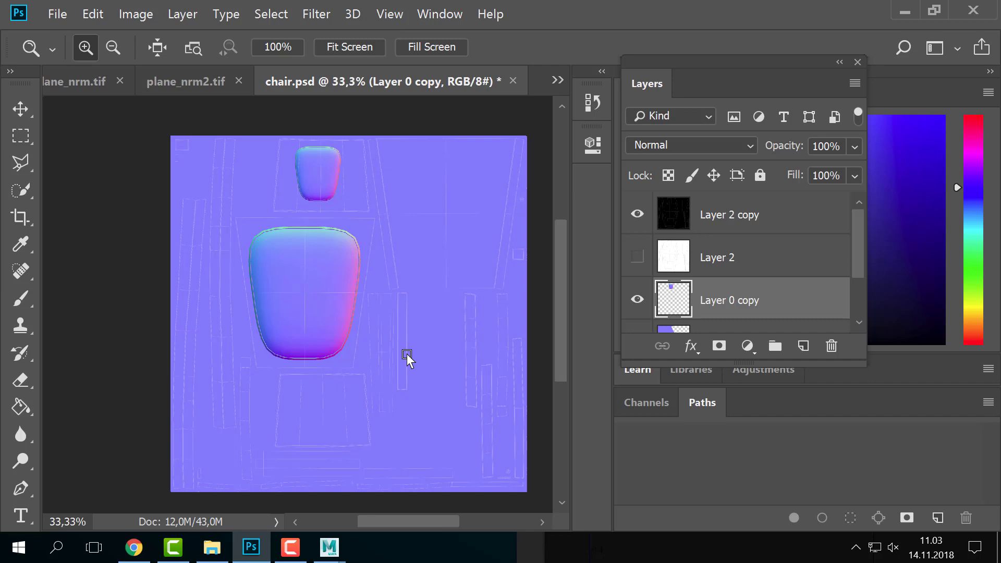
{"action": "key", "text": "alt+Tab"}
{"action": "left_click", "coordinate": [480, 453]}
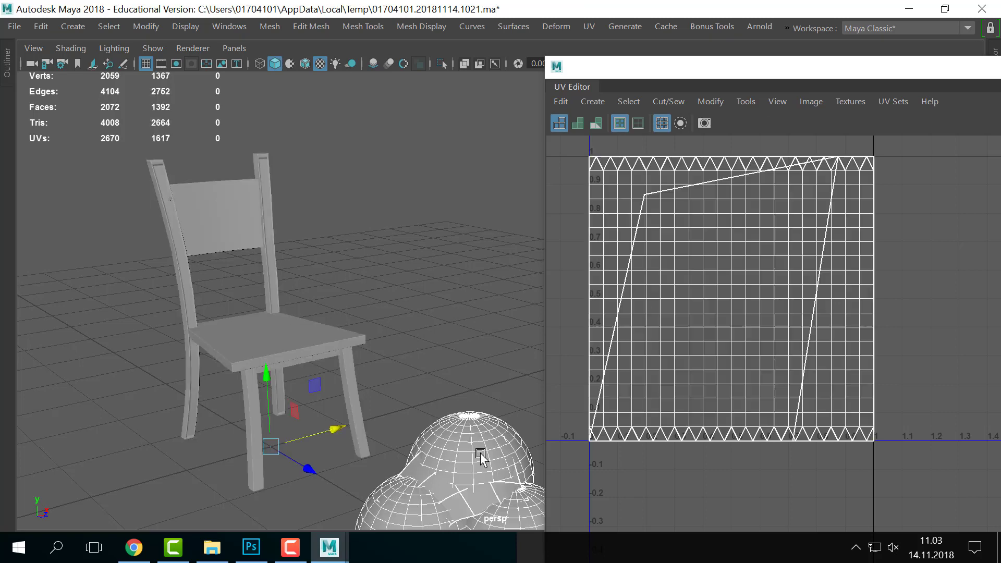
- Restore the full interface and apply UV > Automatic projection to the spheres
{"action": "middle_click_drag", "start_coordinate": [514, 384], "coordinate": [420, 352], "text": "alt"}
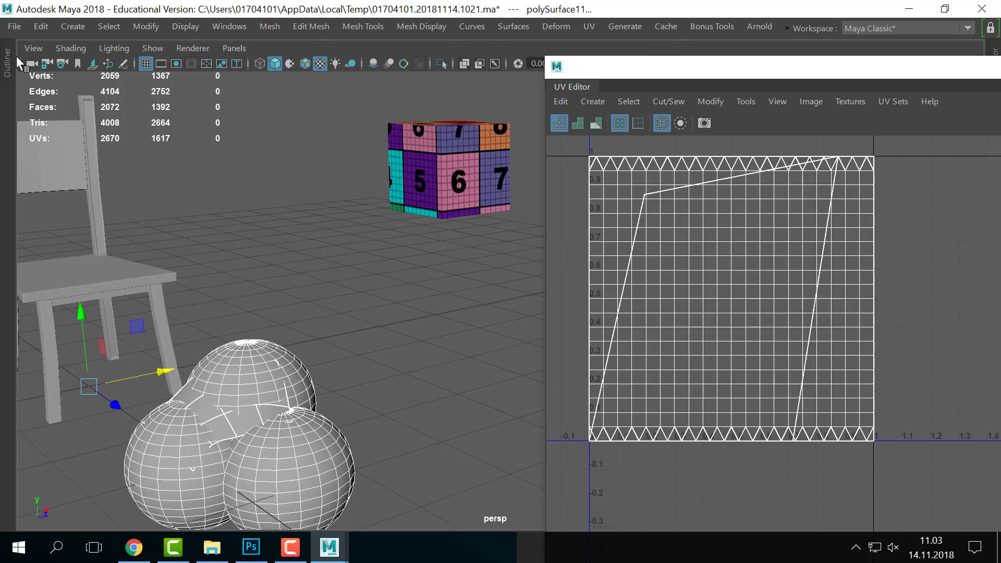
{"action": "key", "text": "ctrl+space"}
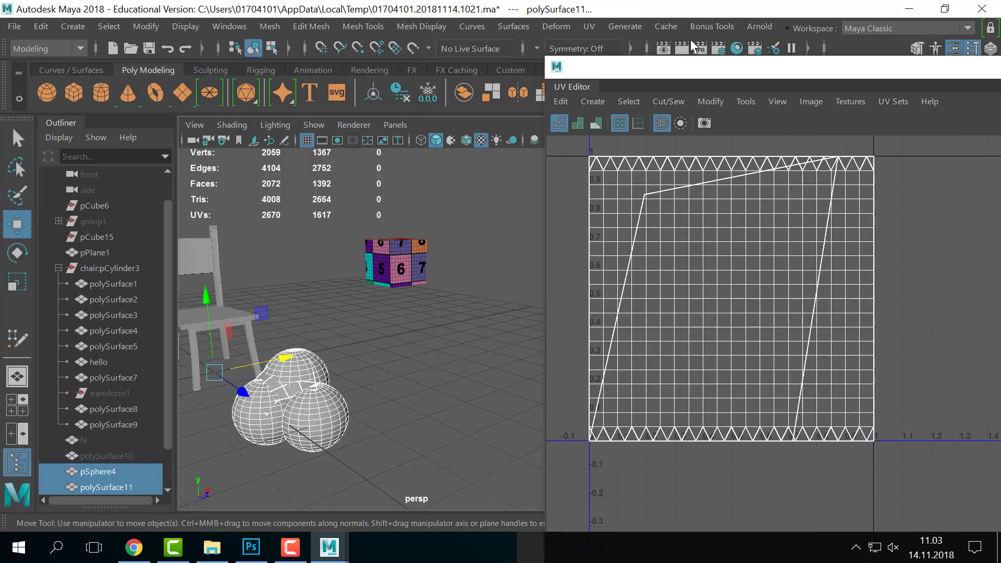
{"action": "left_click", "coordinate": [589, 26]}
{"action": "left_click", "coordinate": [637, 127]}
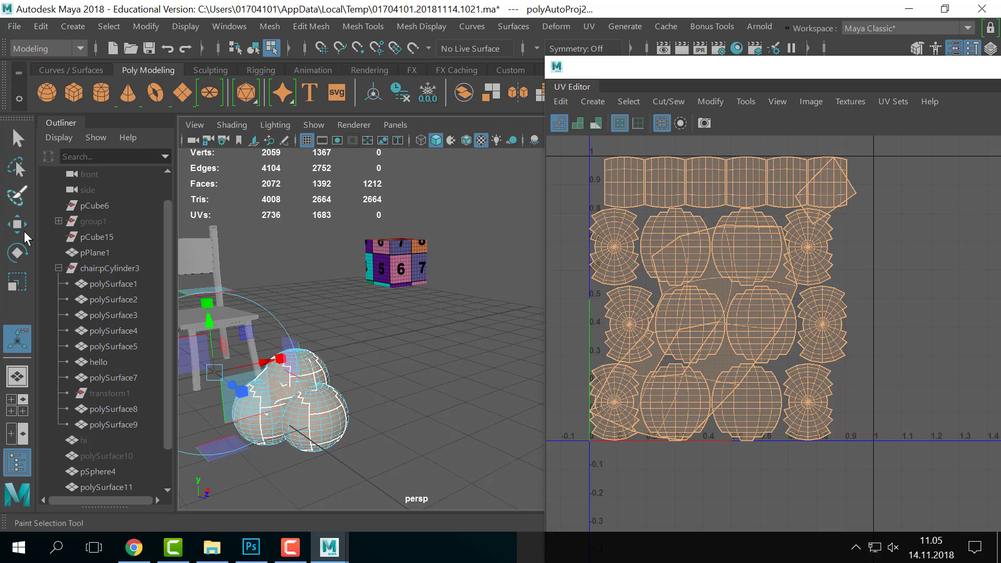
- Return to object mode and select the sphere object instead of a single face
{"action": "middle_click_drag", "start_coordinate": [291, 362], "coordinate": [408, 367], "text": "alt"}
{"action": "left_click", "coordinate": [408, 367]}
{"action": "middle_click_drag", "start_coordinate": [318, 284], "coordinate": [406, 311], "text": "alt"}
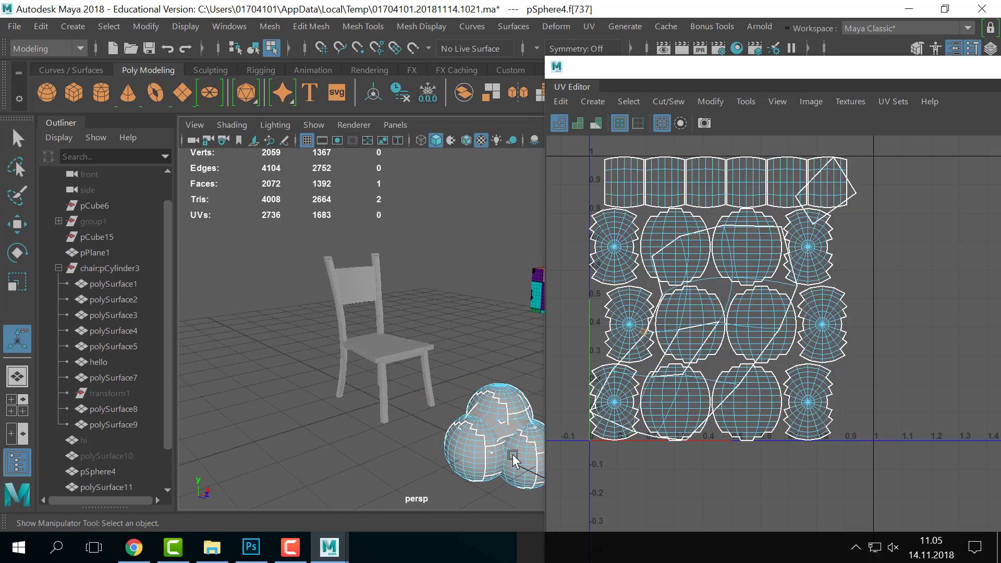
{"action": "right_click_drag", "start_coordinate": [501, 453], "coordinate": [620, 74]}
- Select the chair, view it from below, and pick faces on the seat's underside
{"action": "left_click_drag", "start_coordinate": [287, 236], "coordinate": [441, 368]}
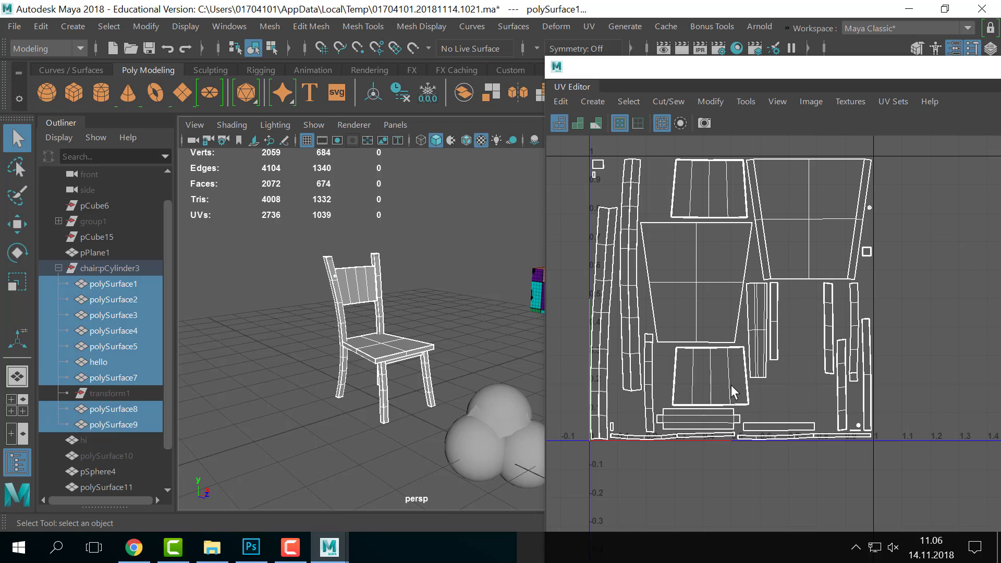
{"action": "scroll", "coordinate": [257, 356], "scroll_direction": "up", "scroll_amount": 5}
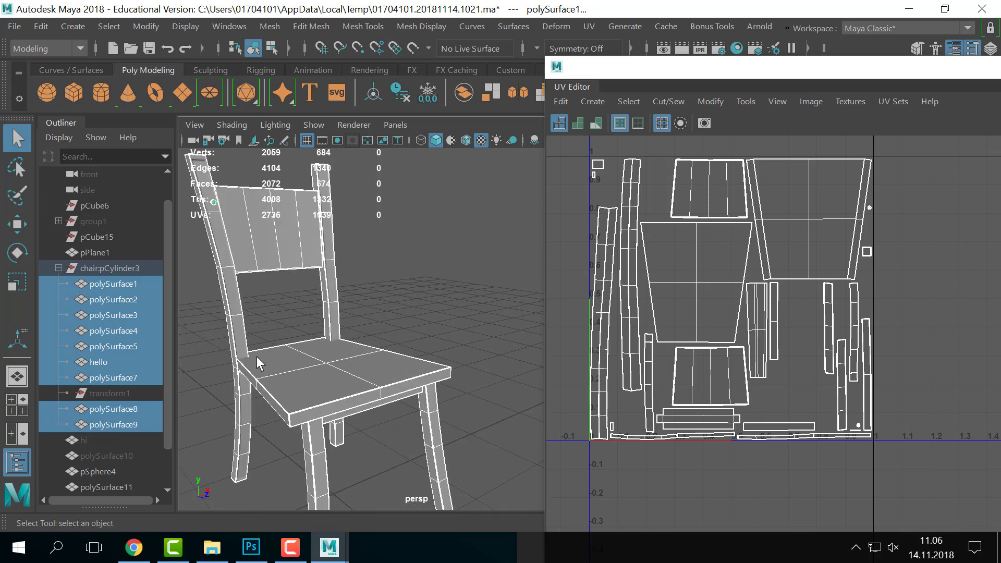
{"action": "left_click_drag", "start_coordinate": [257, 355], "coordinate": [438, 251], "text": "alt"}
{"action": "right_click_drag", "start_coordinate": [435, 331], "coordinate": [438, 180]}
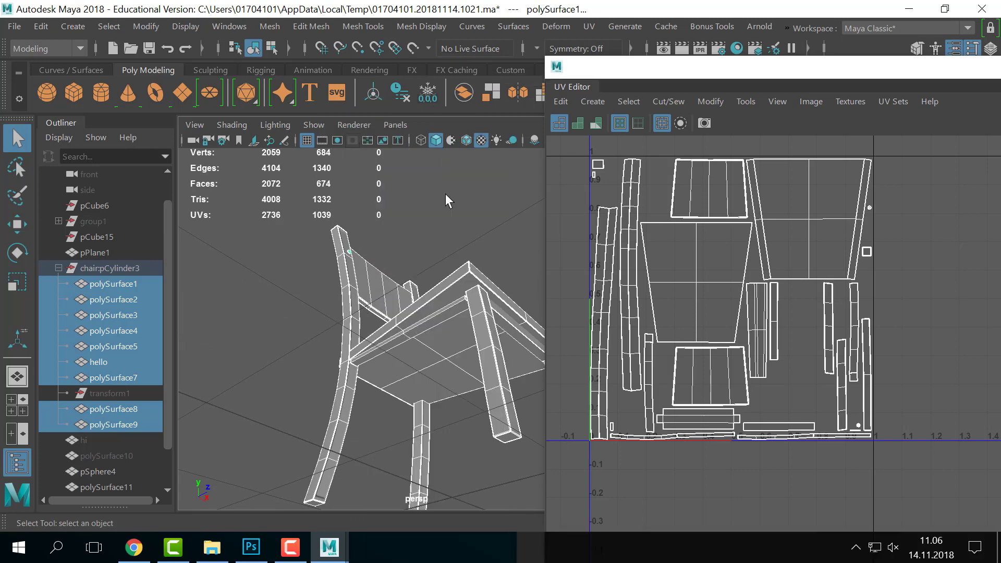
{"action": "left_click", "coordinate": [420, 366]}
- Select the seat's underside, edge and side-strip faces to see where they sit in the UV layout
{"action": "left_click", "coordinate": [475, 375], "text": "shift"}
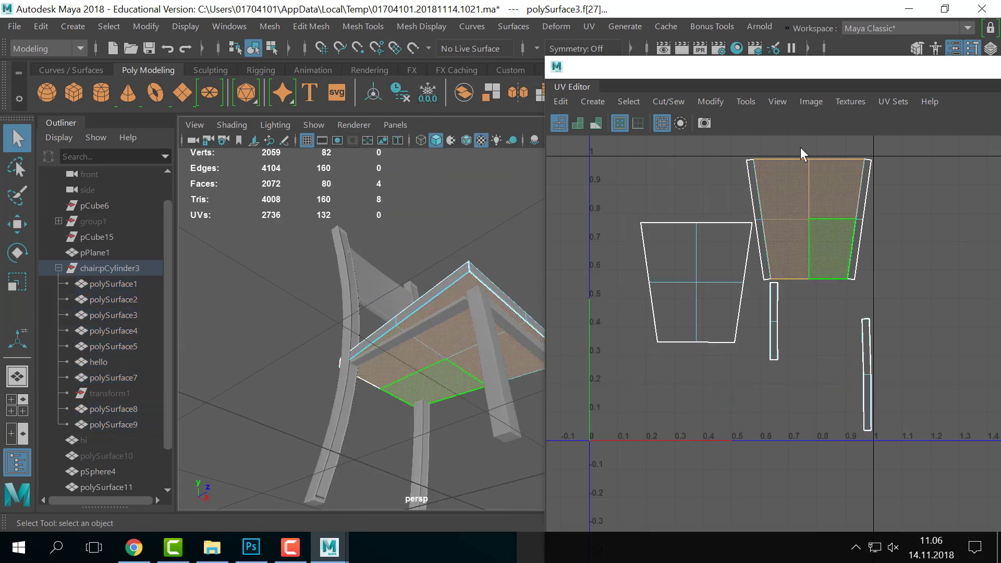
{"action": "right_click_drag", "start_coordinate": [812, 221], "coordinate": [780, 229]}
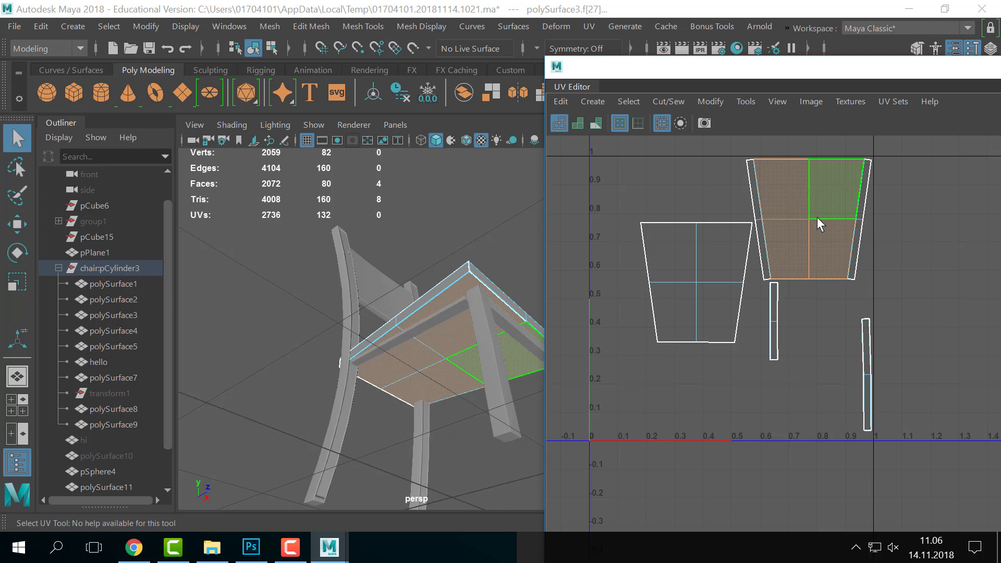
{"action": "left_click", "coordinate": [427, 300]}
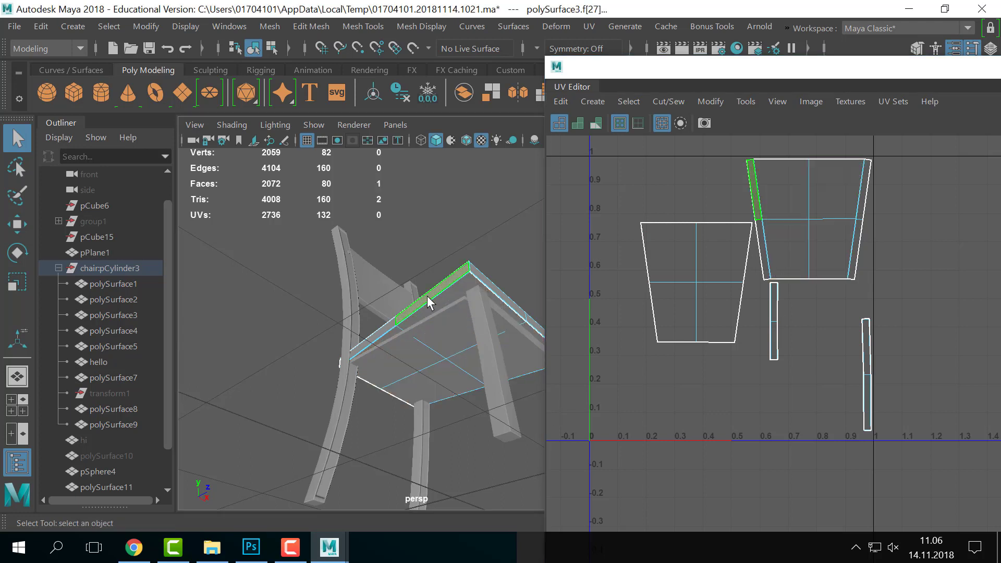
{"action": "left_click", "coordinate": [394, 333]}
{"action": "left_click", "coordinate": [757, 180]}
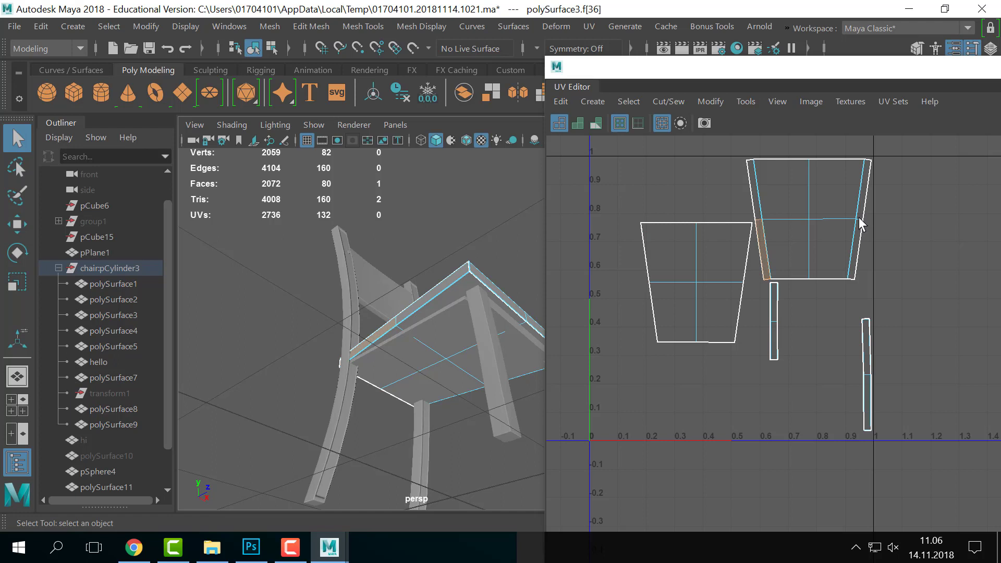
- Select the four seat-top quarters in the UV layout, then move the UV Editor aside to reveal the Attribute Editor
{"action": "left_click", "coordinate": [836, 202]}
{"action": "left_click", "coordinate": [787, 200]}
{"action": "left_click", "coordinate": [799, 245]}
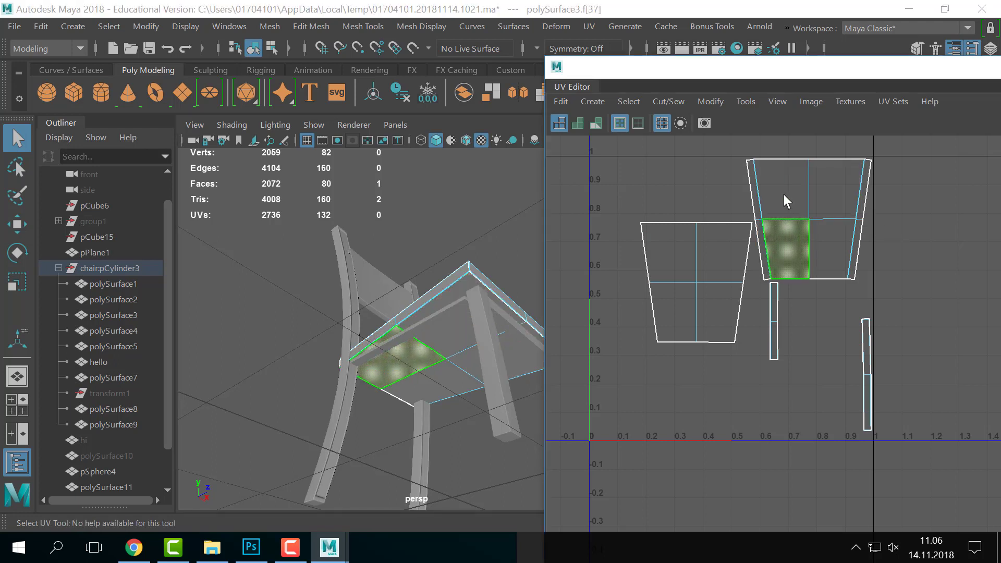
{"action": "left_click", "coordinate": [785, 195], "text": "shift"}
{"action": "left_click", "coordinate": [831, 203], "text": "shift"}
{"action": "left_click", "coordinate": [822, 251], "text": "shift"}
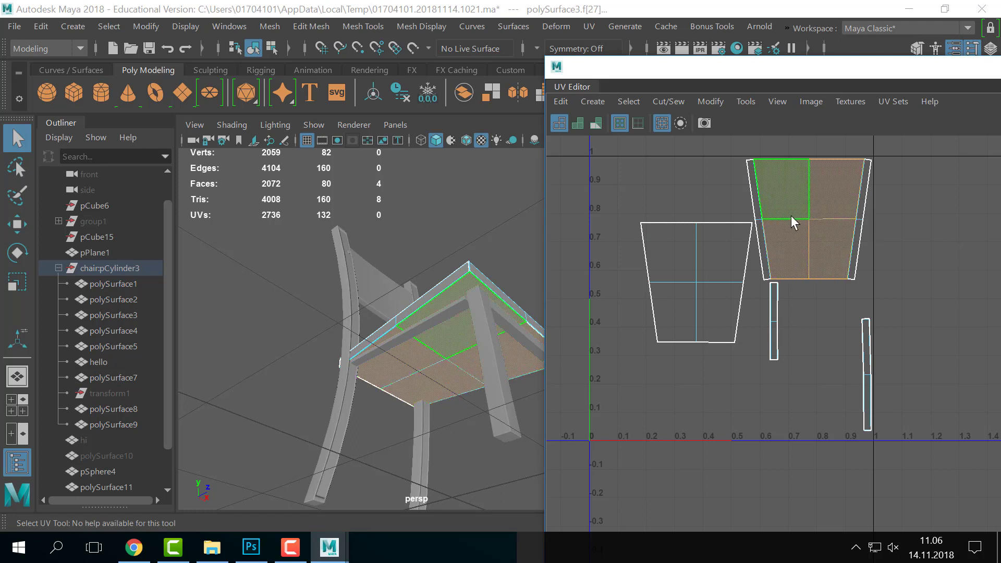
{"action": "left_click_drag", "start_coordinate": [523, 307], "coordinate": [436, 392], "text": "alt"}
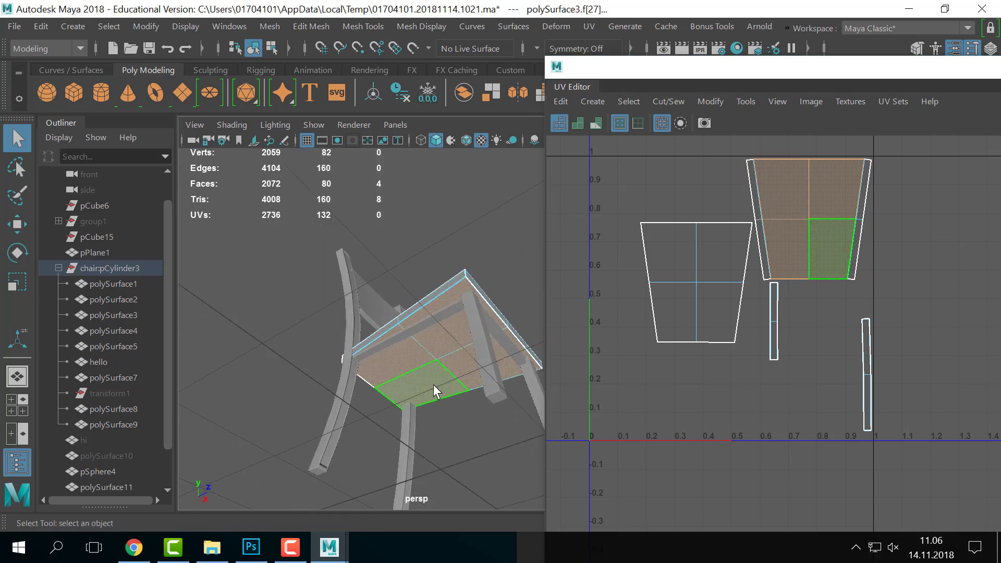
{"action": "left_click_drag", "start_coordinate": [626, 66], "coordinate": [826, 122]}
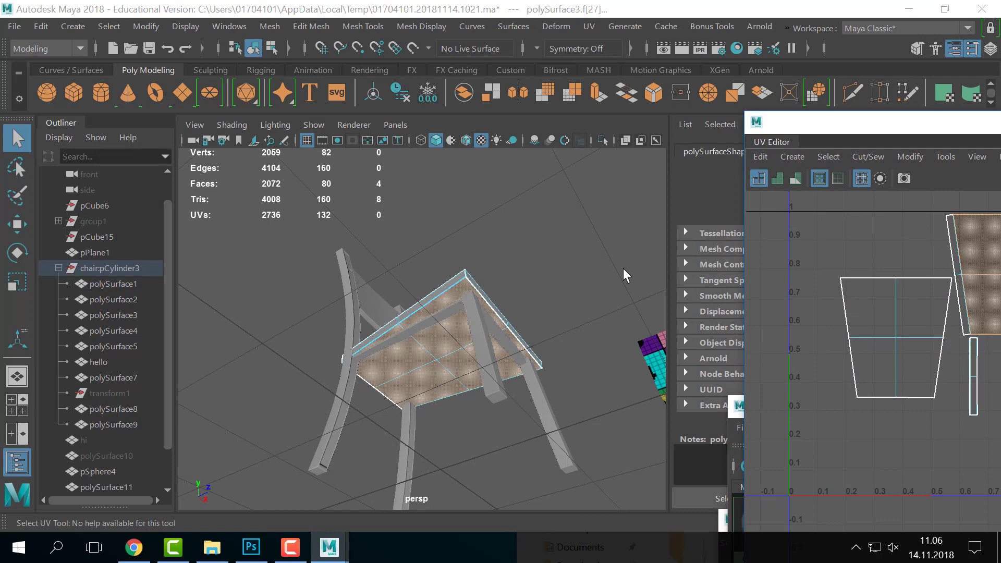
- Inspect the seat from below, then bring the UV Editor back left over the Attribute Editor
{"action": "left_click_drag", "start_coordinate": [624, 268], "coordinate": [624, 328], "text": "alt"}
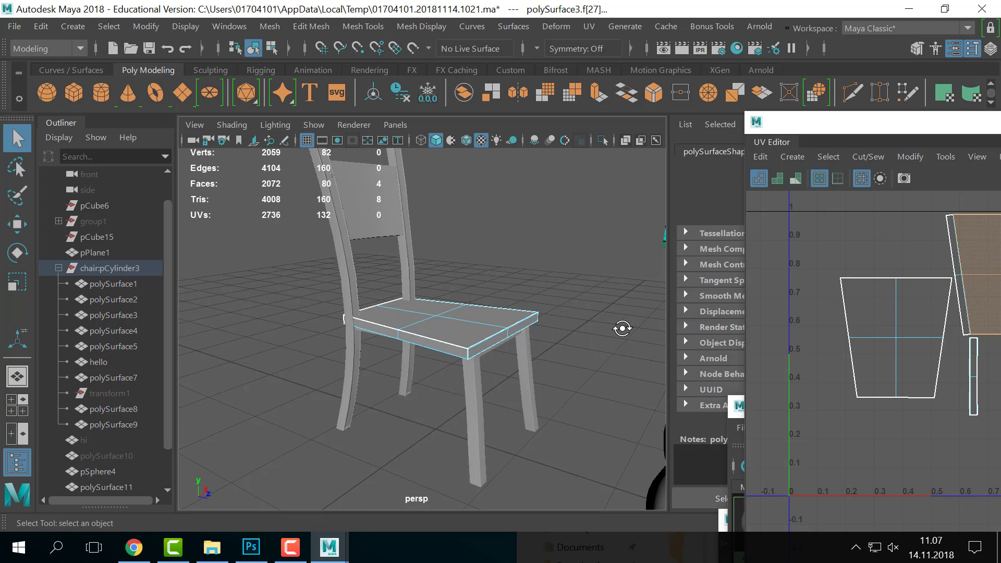
{"action": "left_click_drag", "start_coordinate": [617, 339], "coordinate": [386, 339], "text": "alt"}
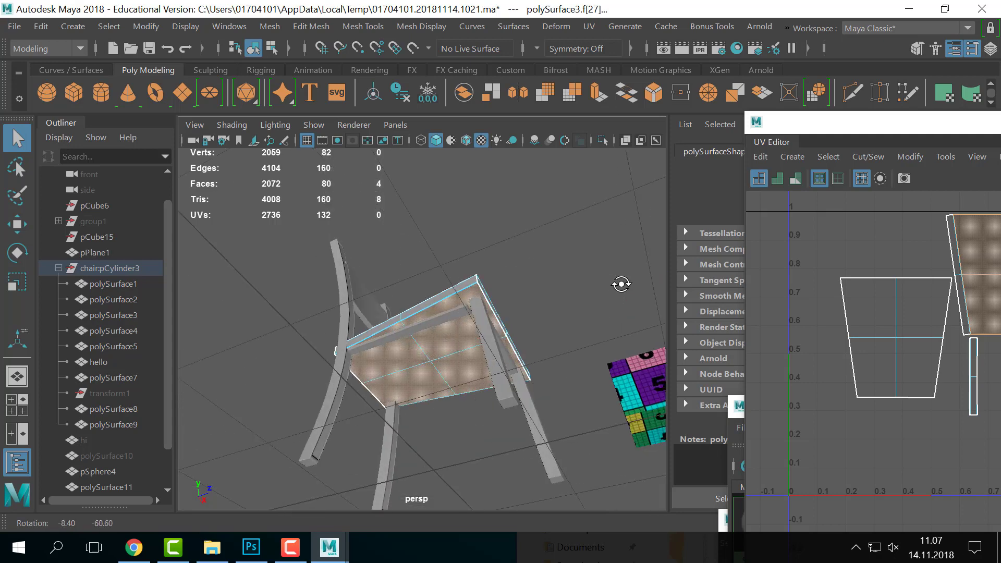
{"action": "left_click_drag", "start_coordinate": [518, 297], "coordinate": [474, 346], "text": "alt"}
{"action": "left_click_drag", "start_coordinate": [872, 125], "coordinate": [689, 138]}
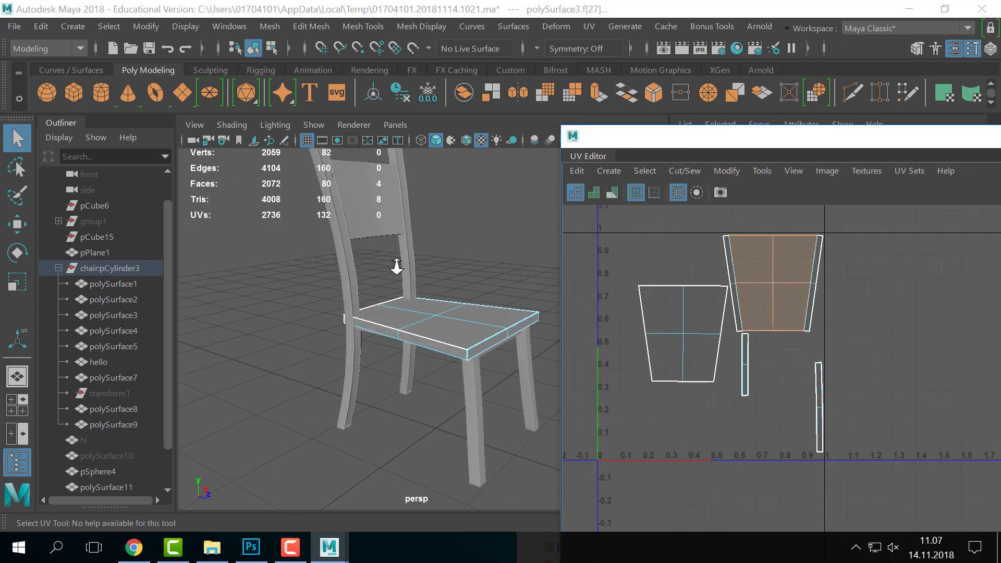
{"action": "middle_click_drag", "start_coordinate": [395, 267], "coordinate": [387, 272], "text": "alt"}
- Switch to Object Mode and marquee-select every chair piece to show all their UVs
{"action": "scroll", "coordinate": [451, 334], "scroll_direction": "down", "scroll_amount": 2}
{"action": "right_click_drag", "start_coordinate": [451, 333], "coordinate": [530, 84]}
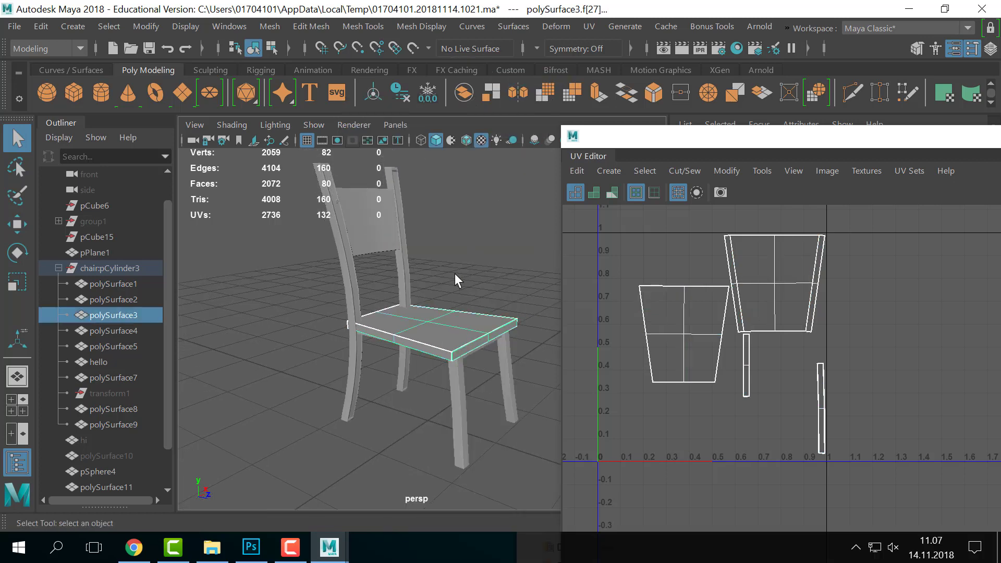
{"action": "left_click", "coordinate": [455, 273]}
{"action": "left_click_drag", "start_coordinate": [532, 198], "coordinate": [319, 472]}
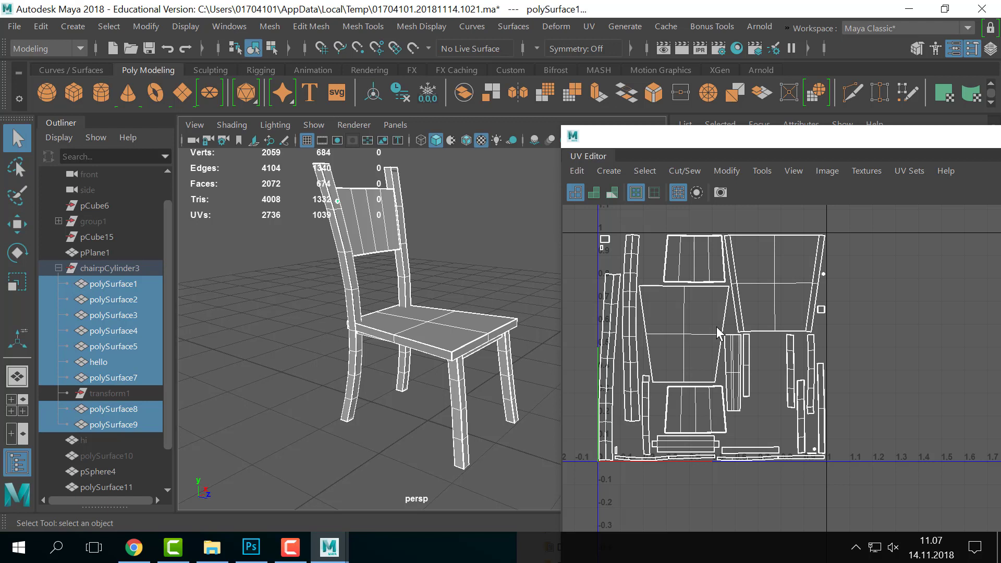
{"action": "scroll", "coordinate": [756, 329], "scroll_direction": "down", "scroll_amount": 8}
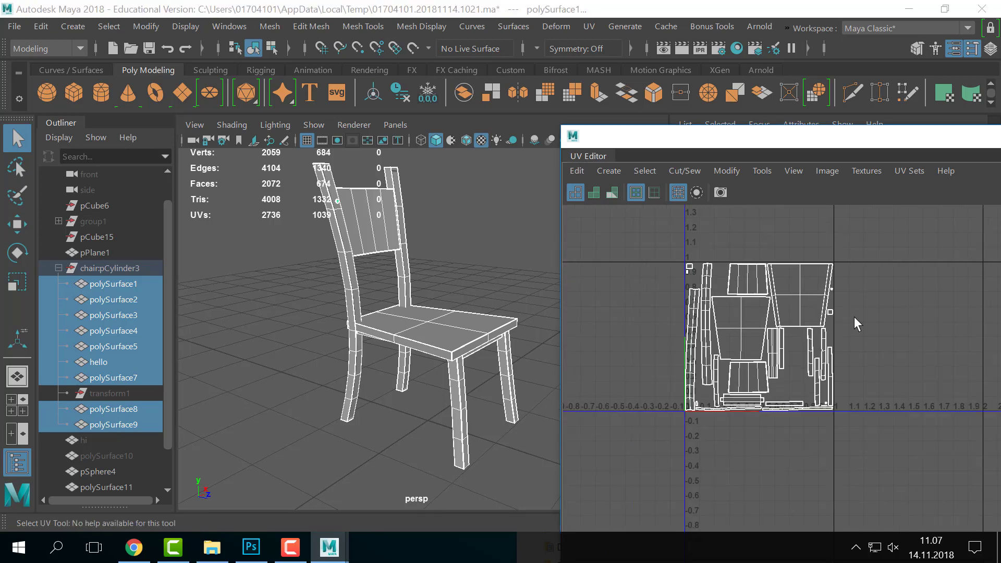
{"action": "middle_click_drag", "start_coordinate": [910, 330], "coordinate": [793, 385], "text": "alt"}
{"action": "right_click_drag", "start_coordinate": [829, 391], "coordinate": [847, 342], "text": "alt"}
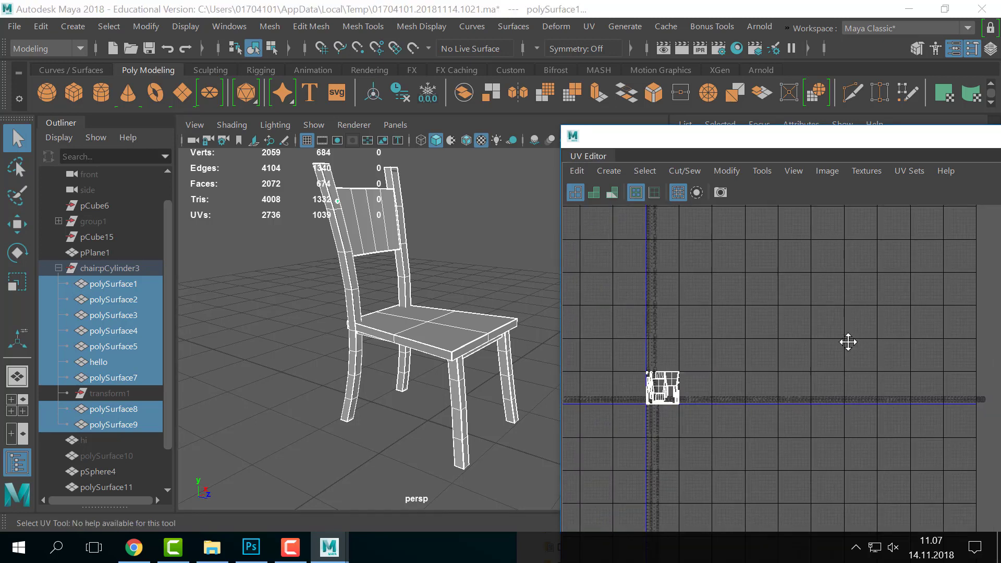
{"action": "middle_click_drag", "start_coordinate": [847, 343], "coordinate": [792, 322], "text": "alt"}
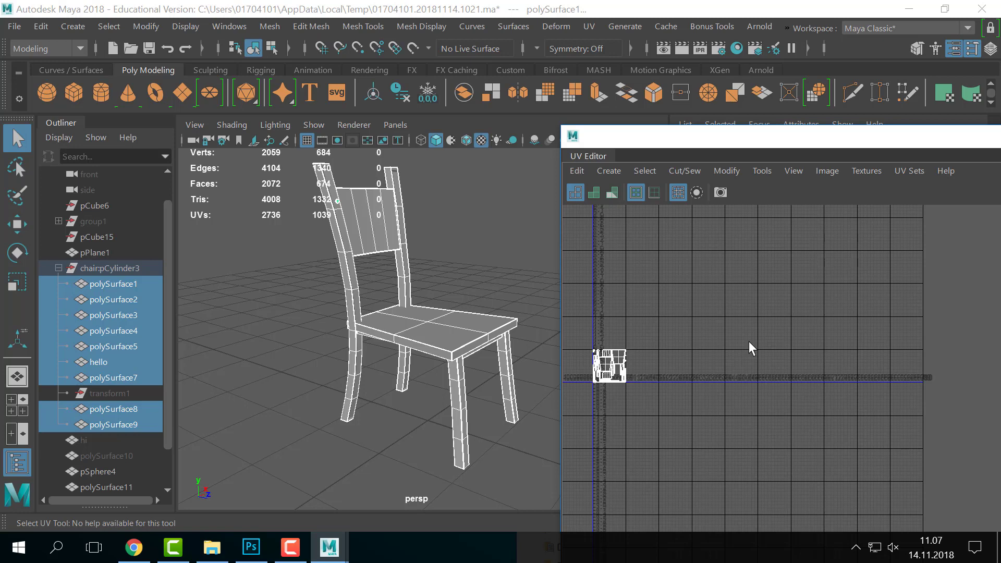
{"action": "middle_click_drag", "start_coordinate": [749, 341], "coordinate": [775, 437], "text": "alt"}
{"action": "right_click_drag", "start_coordinate": [774, 437], "coordinate": [764, 415], "text": "alt"}
{"action": "scroll", "coordinate": [764, 415], "scroll_direction": "down", "scroll_amount": 1}
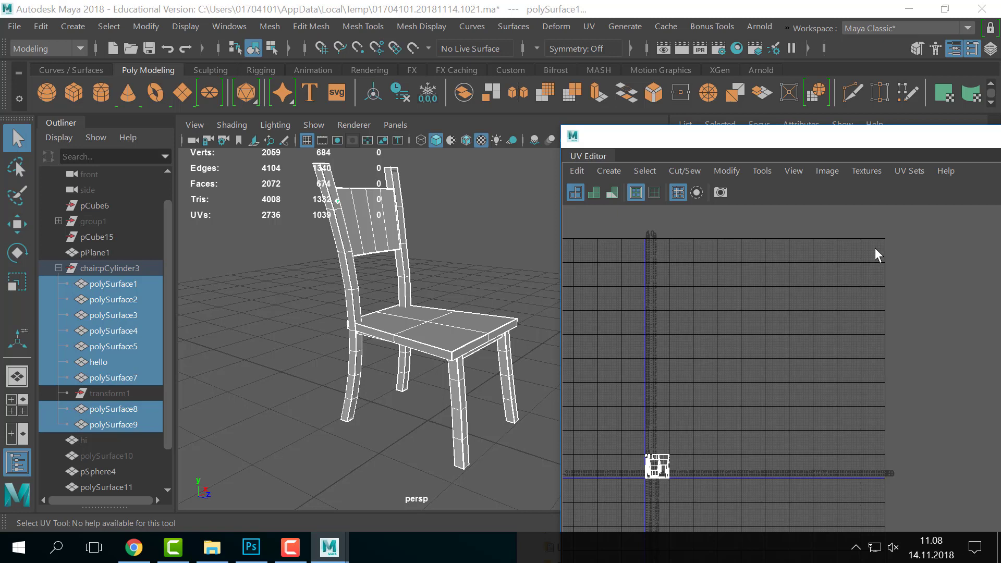
{"action": "left_click_drag", "start_coordinate": [408, 370], "coordinate": [408, 352], "text": "alt"}
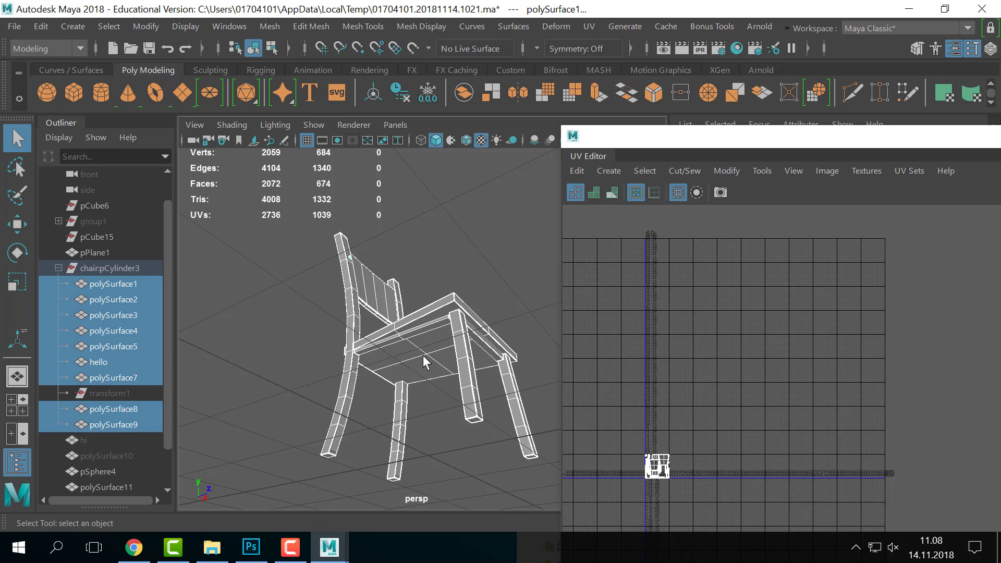
- Return to shaded display and select the polySurface5 bar under the seat
{"action": "key", "text": "5"}
{"action": "scroll", "coordinate": [402, 339], "scroll_direction": "up", "scroll_amount": 6}
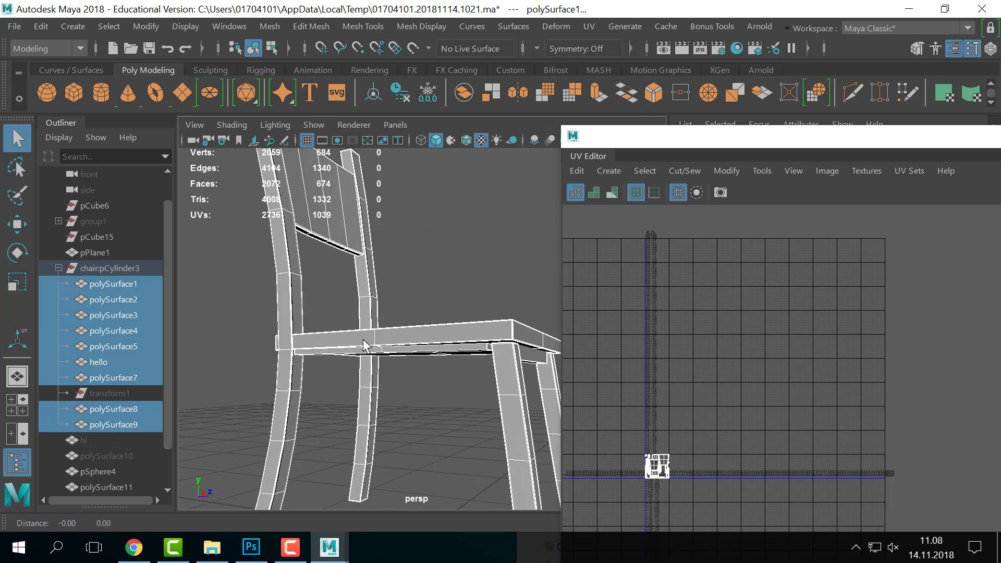
{"action": "left_click", "coordinate": [403, 340]}
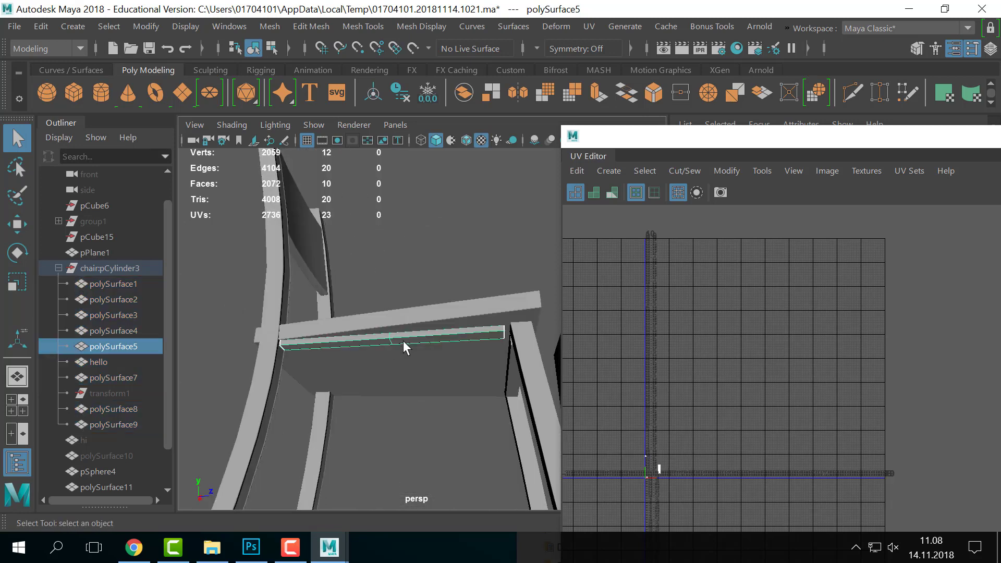
{"action": "scroll", "coordinate": [418, 365], "scroll_direction": "down", "scroll_amount": 6}
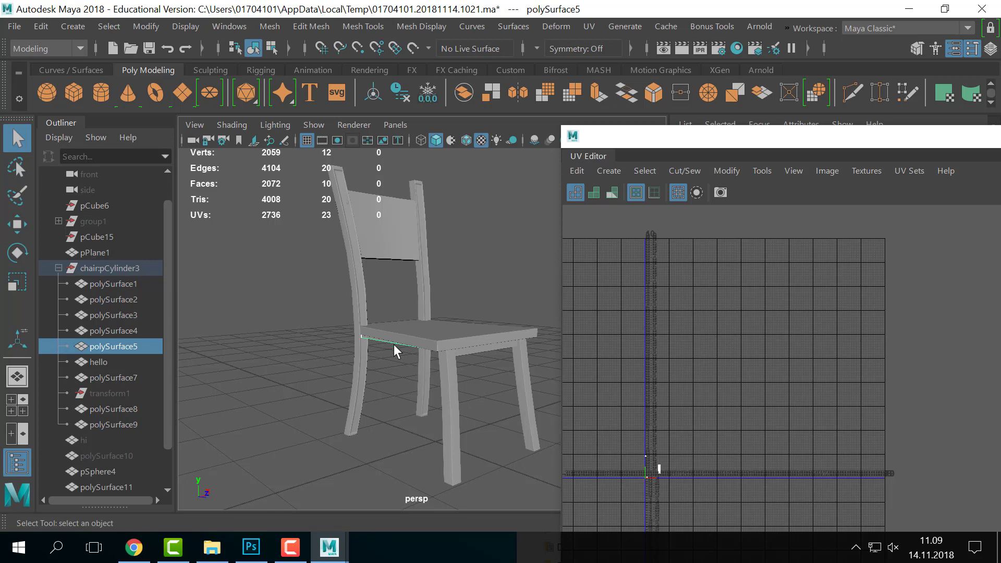
{"action": "right_click_drag", "start_coordinate": [395, 334], "coordinate": [420, 341], "text": "alt"}
{"action": "left_click_drag", "start_coordinate": [420, 342], "coordinate": [445, 331], "text": "alt"}
{"action": "key", "text": "w"}
{"action": "right_click_drag", "start_coordinate": [444, 331], "coordinate": [397, 379], "text": "alt"}
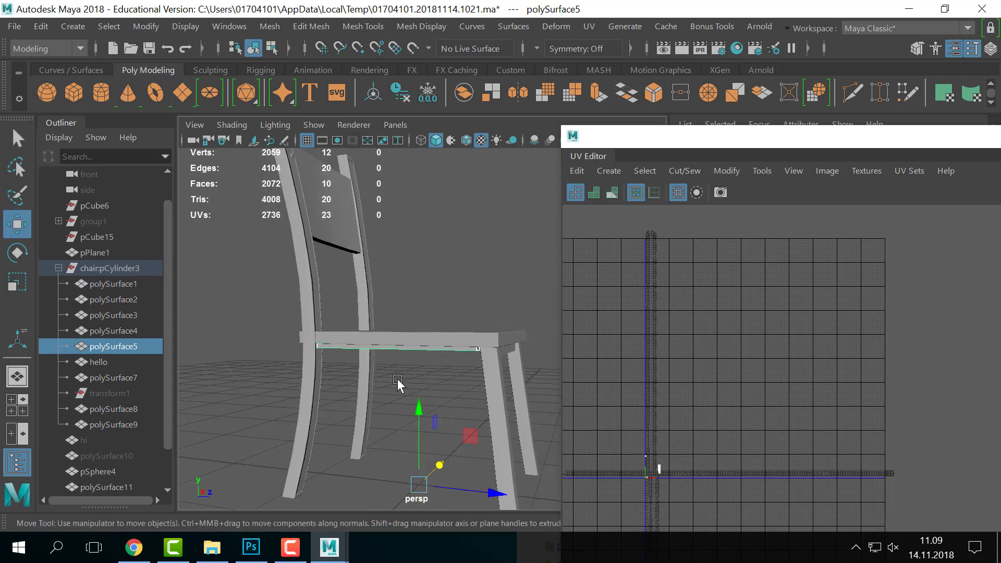
{"action": "middle_click_drag", "start_coordinate": [398, 379], "coordinate": [389, 334], "text": "alt"}
- Lower polySurface5 below the seat and delete its two top faces
{"action": "left_click_drag", "start_coordinate": [412, 365], "coordinate": [433, 377]}
{"action": "right_click_drag", "start_coordinate": [433, 376], "coordinate": [480, 377], "text": "alt"}
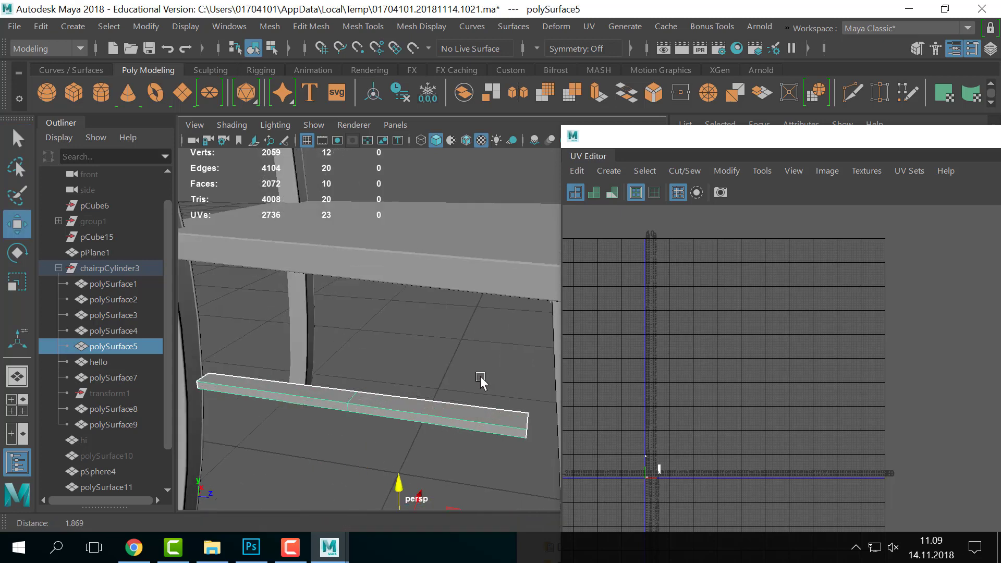
{"action": "middle_click_drag", "start_coordinate": [481, 378], "coordinate": [490, 352], "text": "alt"}
{"action": "right_click_drag", "start_coordinate": [441, 377], "coordinate": [440, 151]}
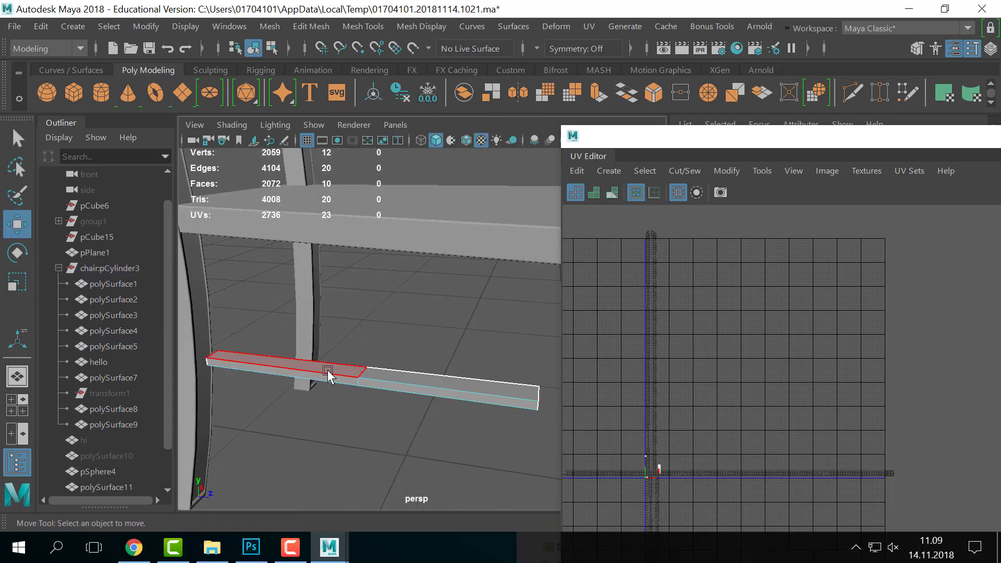
{"action": "left_click", "coordinate": [328, 374]}
{"action": "left_click", "coordinate": [458, 391]}
{"action": "left_click", "coordinate": [337, 372], "text": "shift"}
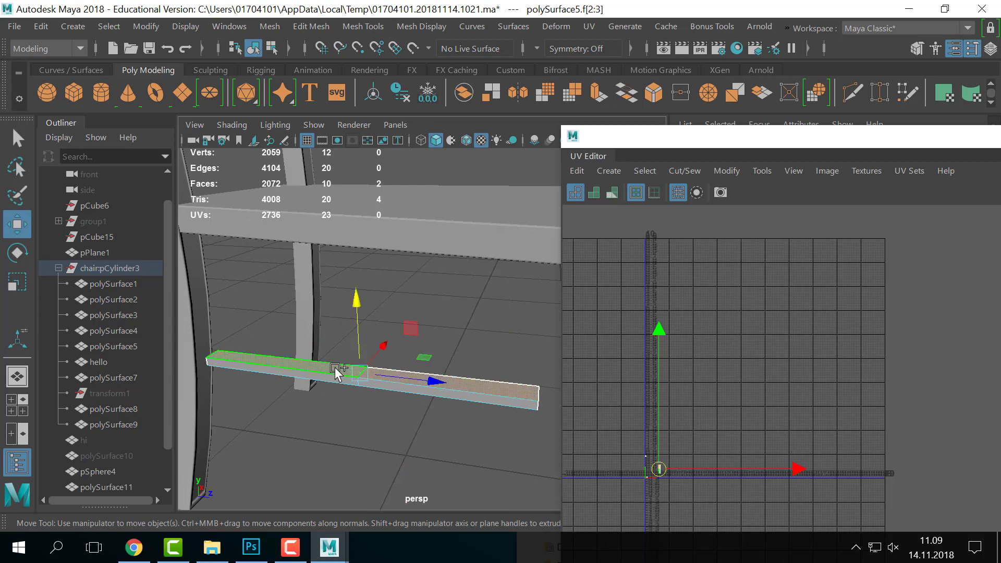
{"action": "key", "text": "Delete"}
- Back in Object Mode, raise polySurface5 back up against the seat
{"action": "right_click_drag", "start_coordinate": [336, 368], "coordinate": [463, 36]}
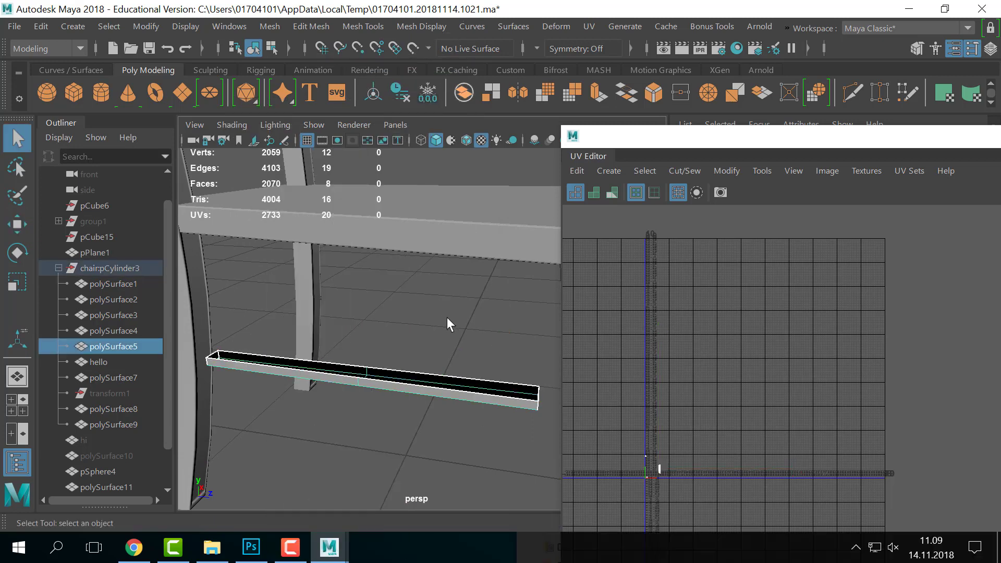
{"action": "key", "text": "w"}
{"action": "key", "text": "f"}
{"action": "left_click_drag", "start_coordinate": [412, 367], "coordinate": [412, 318]}
{"action": "right_click_drag", "start_coordinate": [412, 319], "coordinate": [484, 317], "text": "alt"}
{"action": "left_click_drag", "start_coordinate": [484, 317], "coordinate": [471, 299], "text": "alt"}
{"action": "middle_click_drag", "start_coordinate": [466, 318], "coordinate": [466, 313]}
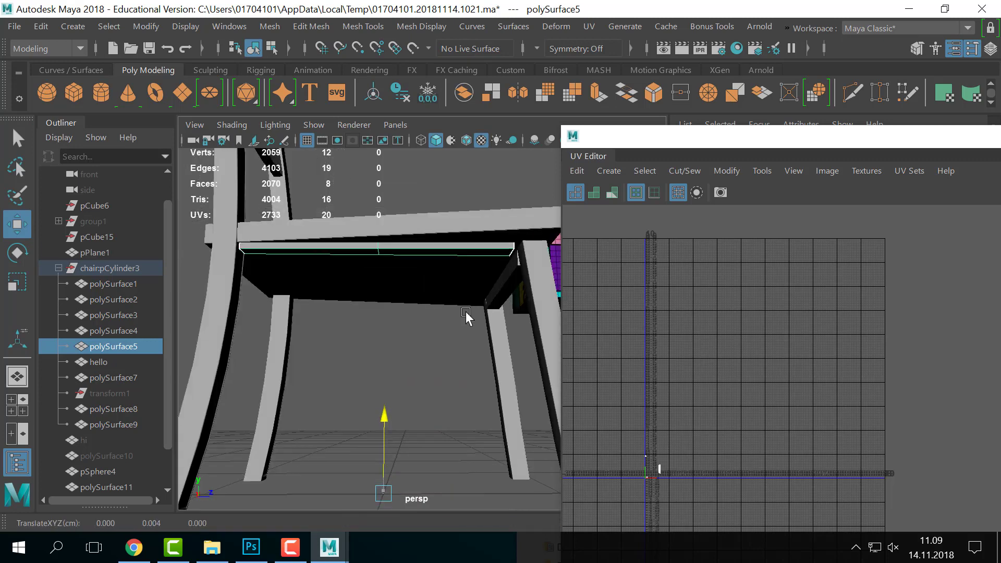
- Check the seat polySurface3, then select the chair leg polySurface4 and view its underside
{"action": "left_click", "coordinate": [454, 342]}
{"action": "left_click_drag", "start_coordinate": [454, 342], "coordinate": [450, 263], "text": "alt"}
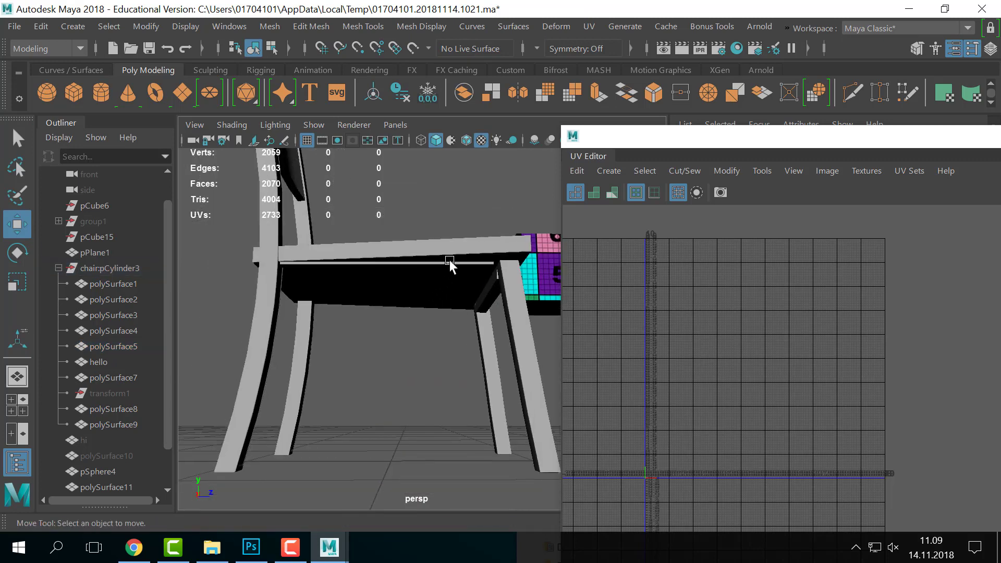
{"action": "left_click", "coordinate": [449, 263]}
{"action": "left_click_drag", "start_coordinate": [428, 346], "coordinate": [418, 278], "text": "alt"}
{"action": "left_click", "coordinate": [391, 309]}
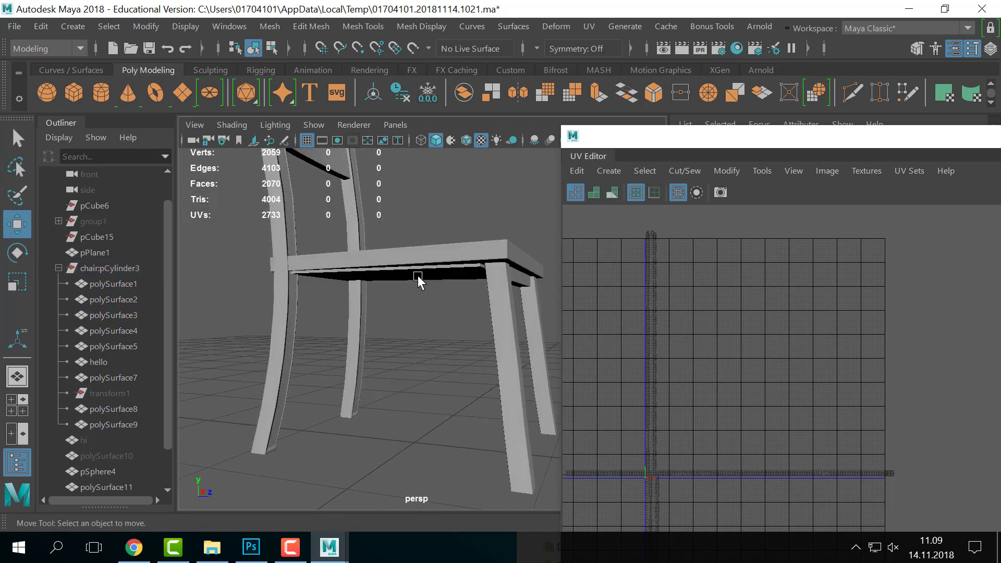
{"action": "left_click", "coordinate": [516, 434]}
{"action": "left_click_drag", "start_coordinate": [516, 434], "coordinate": [515, 386], "text": "alt"}
- Delete the leg's bottom face, undo the deletion, and deselect the leg in Object Mode
{"action": "right_click_drag", "start_coordinate": [441, 337], "coordinate": [442, 159]}
{"action": "left_click", "coordinate": [452, 379]}
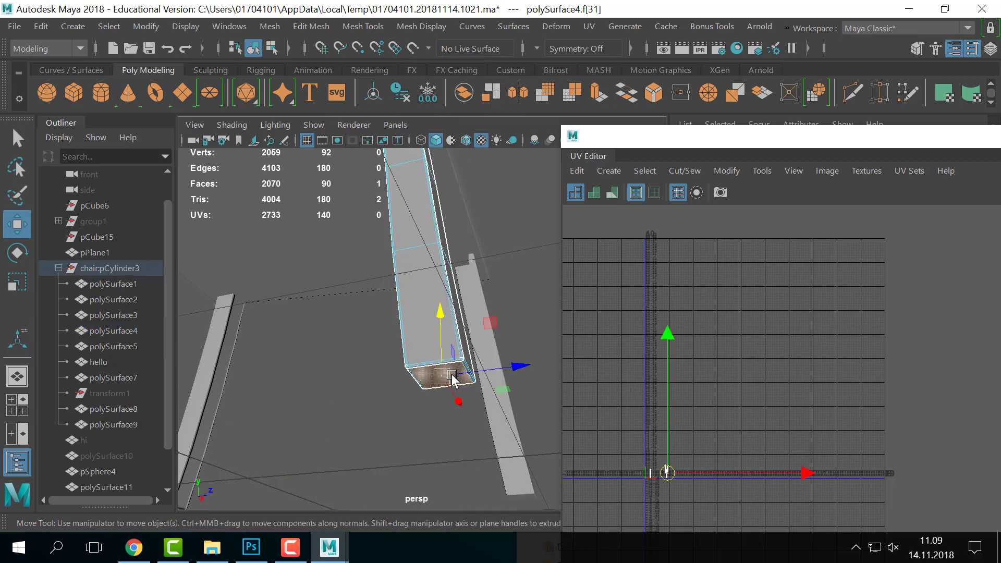
{"action": "key", "text": "Delete"}
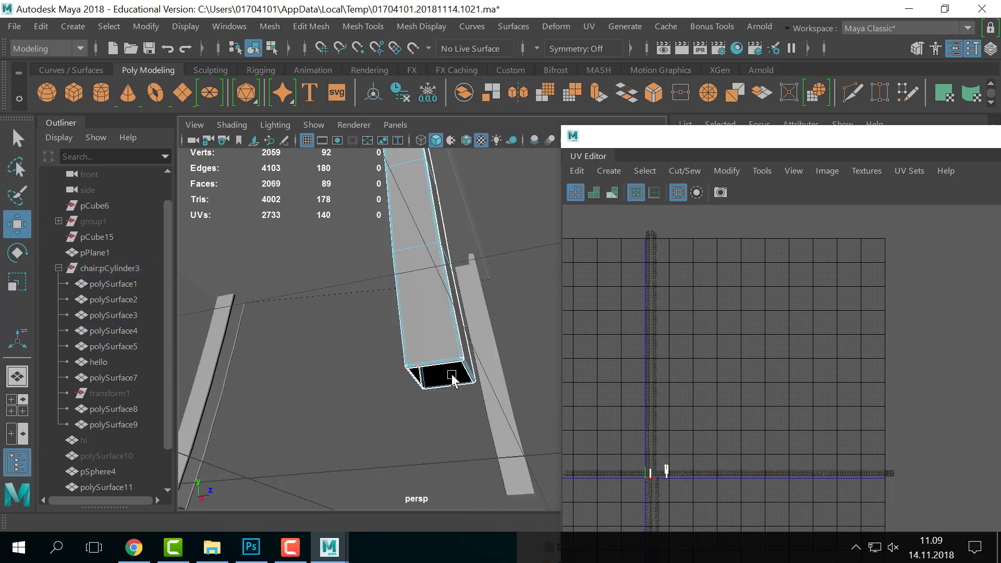
{"action": "key", "text": "ctrl+z"}
{"action": "key", "text": "ctrl+z"}
{"action": "right_click_drag", "start_coordinate": [433, 319], "coordinate": [556, 64]}
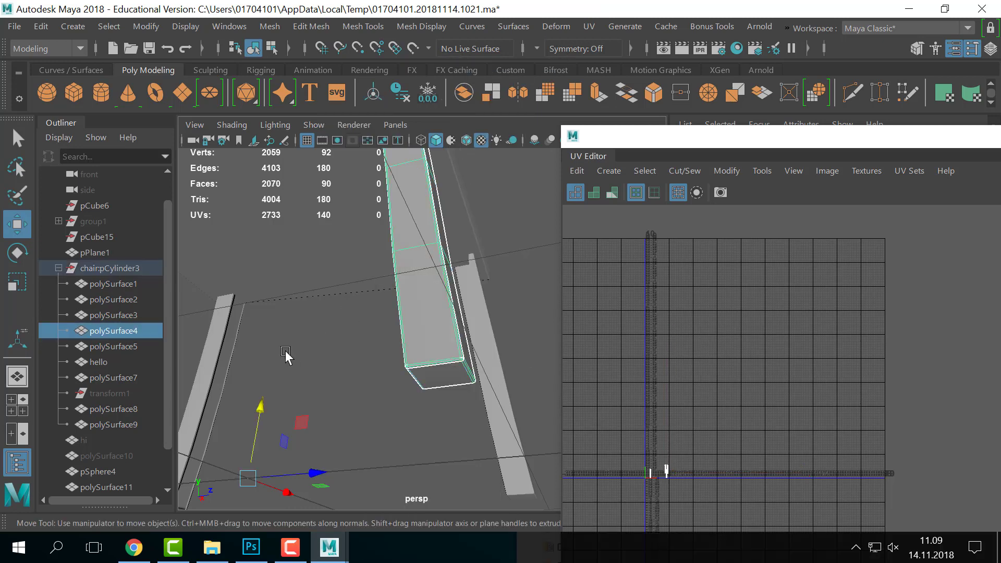
{"action": "left_click", "coordinate": [286, 357]}
{"action": "left_click_drag", "start_coordinate": [398, 346], "coordinate": [348, 312], "text": "alt"}
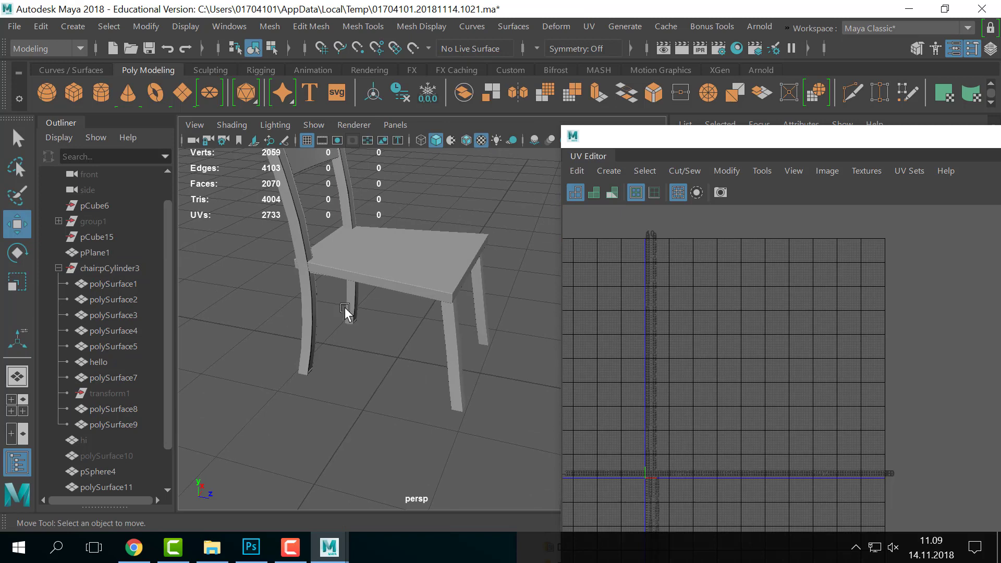
{"action": "left_click", "coordinate": [454, 375]}
{"action": "key", "text": "e"}
{"action": "left_click_drag", "start_coordinate": [408, 365], "coordinate": [387, 310]}
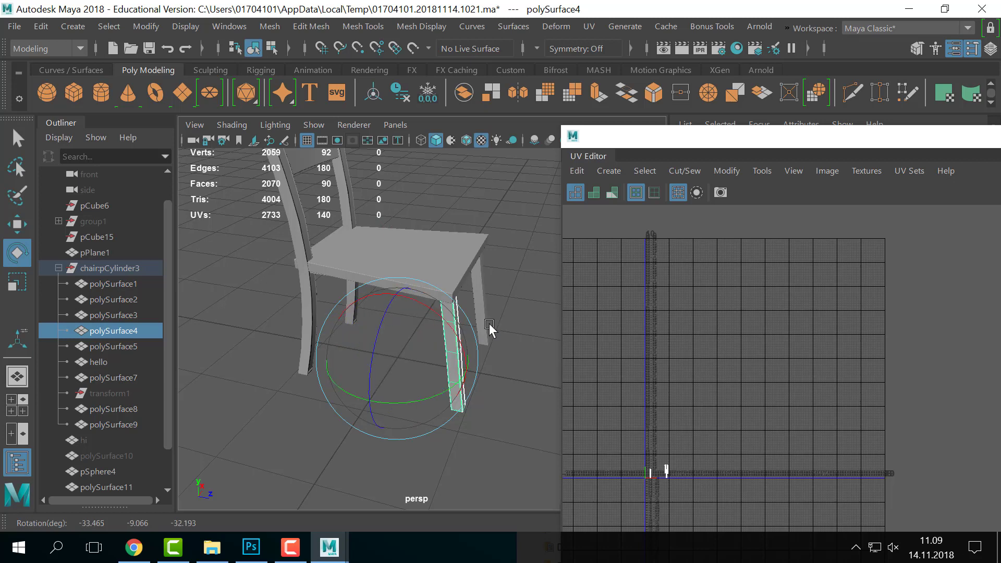
{"action": "right_click_drag", "start_coordinate": [460, 313], "coordinate": [518, 54]}
{"action": "middle_click_drag", "start_coordinate": [496, 201], "coordinate": [524, 291], "text": "alt"}
{"action": "left_click", "coordinate": [523, 291]}
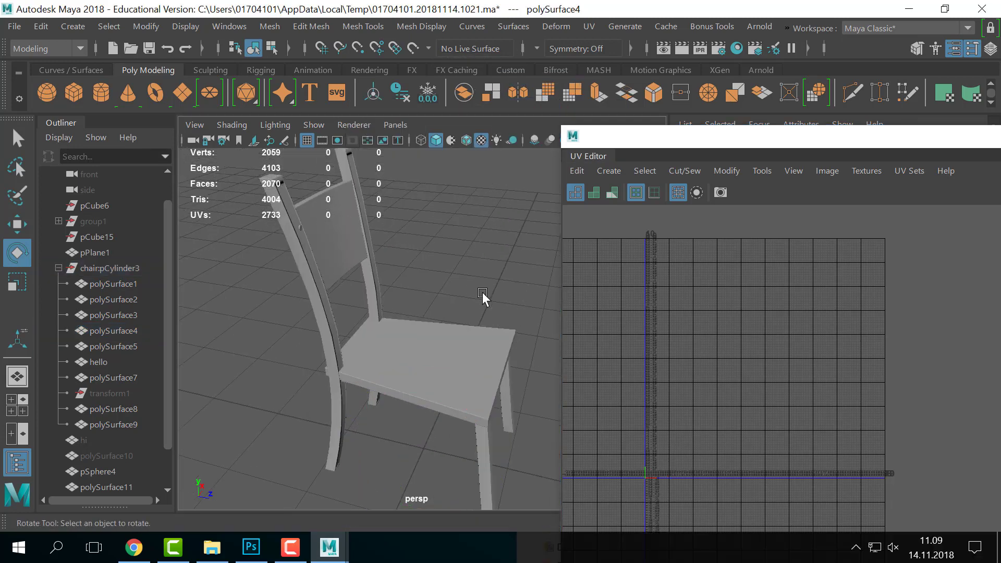
{"action": "scroll", "coordinate": [483, 293], "scroll_direction": "down", "scroll_amount": 6}
{"action": "left_click_drag", "start_coordinate": [483, 292], "coordinate": [353, 311], "text": "alt"}
{"action": "scroll", "coordinate": [354, 312], "scroll_direction": "up", "scroll_amount": 3}
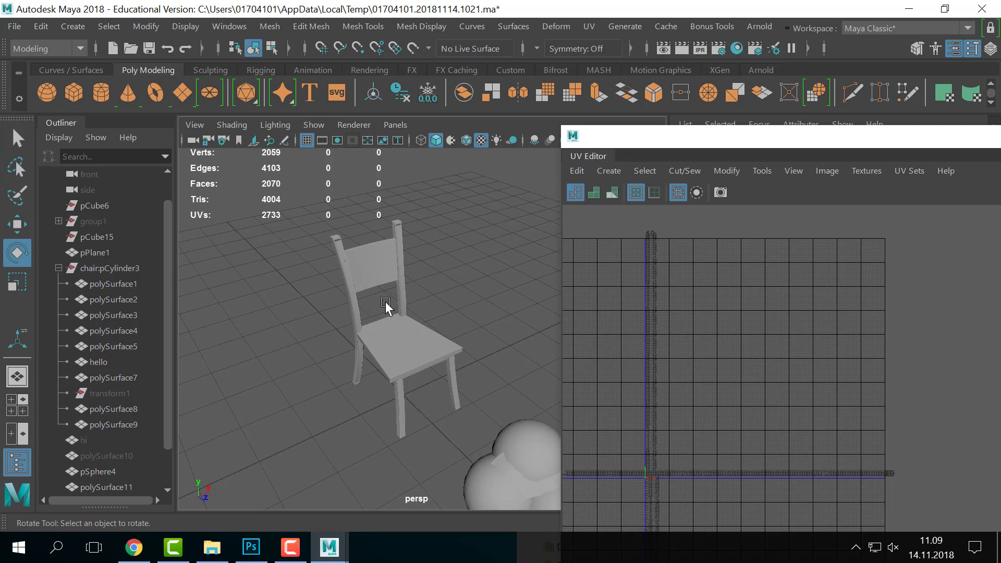
{"action": "left_click_drag", "start_coordinate": [386, 308], "coordinate": [383, 309], "text": "alt"}
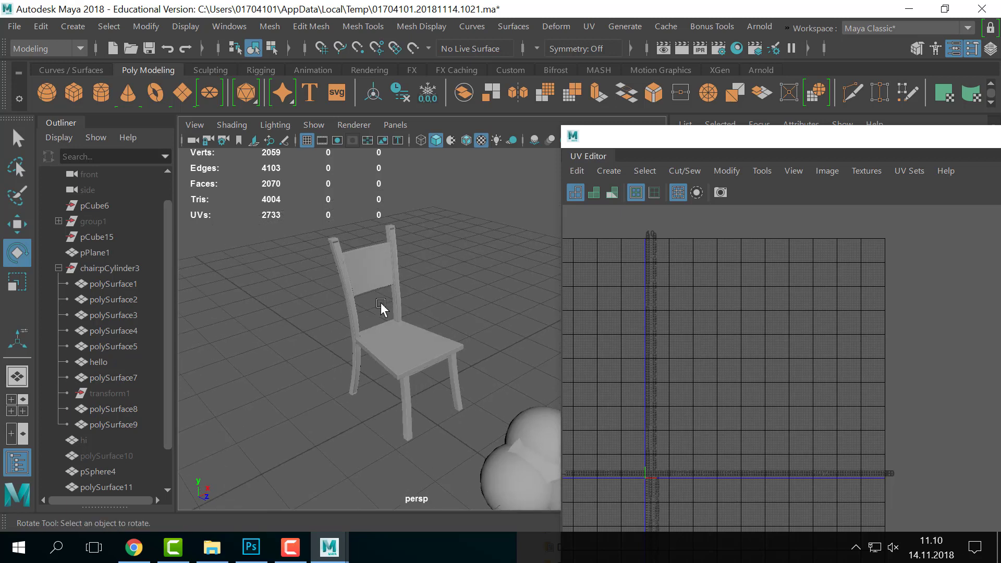
{"action": "left_click_drag", "start_coordinate": [487, 269], "coordinate": [310, 451]}
{"action": "scroll", "coordinate": [753, 342], "scroll_direction": "up", "scroll_amount": 2}
{"action": "middle_click_drag", "start_coordinate": [818, 395], "coordinate": [887, 226], "text": "alt"}
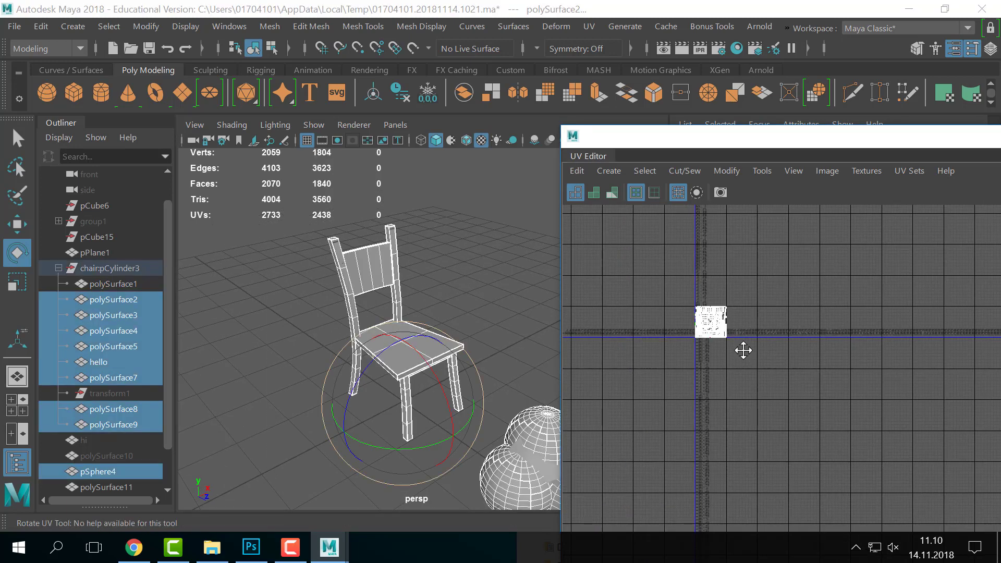
{"action": "scroll", "coordinate": [920, 340], "scroll_direction": "up", "scroll_amount": 3}
{"action": "middle_click_drag", "start_coordinate": [744, 350], "coordinate": [991, 428], "text": "alt"}
{"action": "scroll", "coordinate": [891, 406], "scroll_direction": "up", "scroll_amount": 2}
{"action": "scroll", "coordinate": [887, 401], "scroll_direction": "up", "scroll_amount": 1}
{"action": "scroll", "coordinate": [720, 368], "scroll_direction": "up", "scroll_amount": 1}
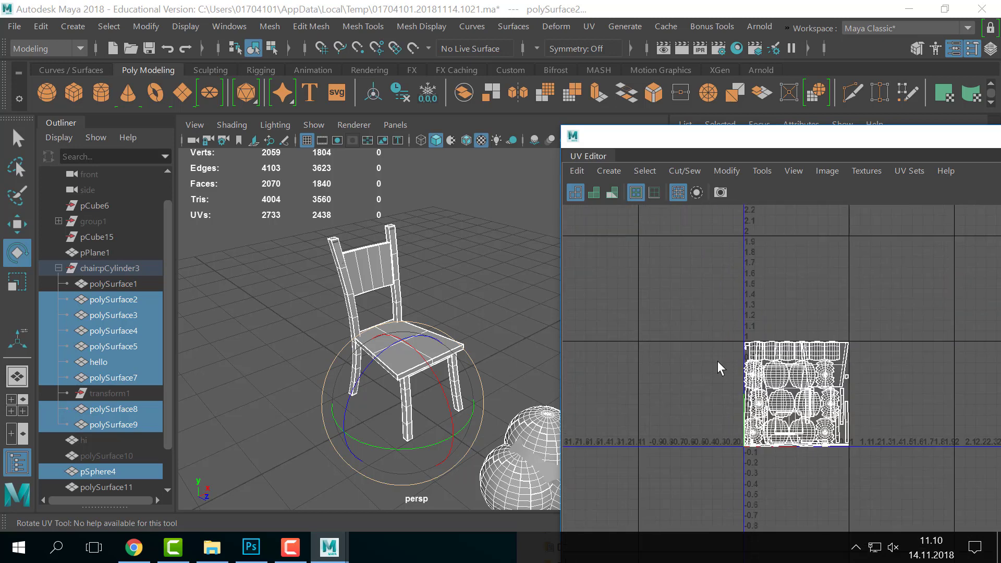
{"action": "scroll", "coordinate": [720, 368], "scroll_direction": "up", "scroll_amount": 2}
{"action": "left_click", "coordinate": [436, 255]}
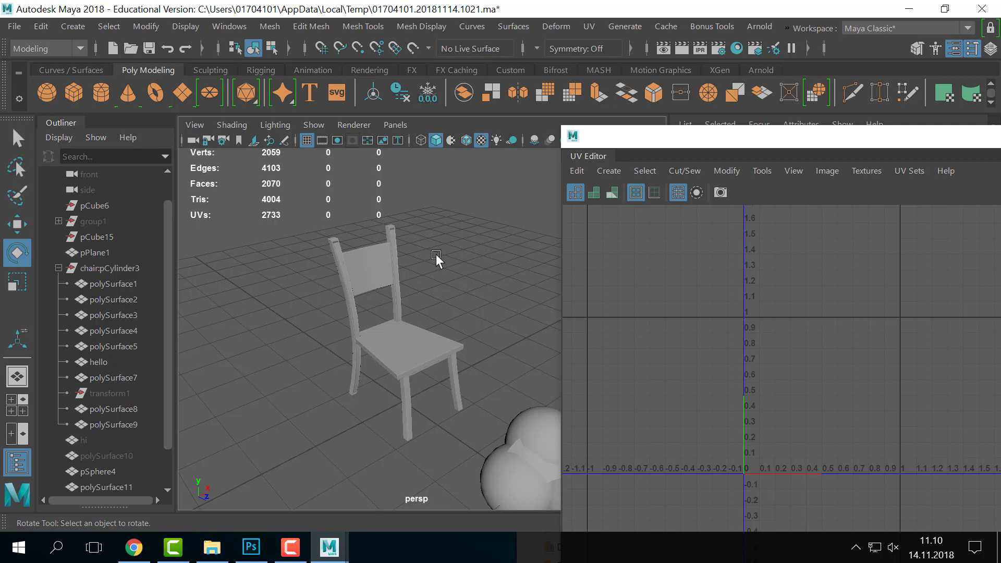
{"action": "scroll", "coordinate": [424, 321], "scroll_direction": "down", "scroll_amount": 5}
{"action": "scroll", "coordinate": [420, 326], "scroll_direction": "up", "scroll_amount": 8}
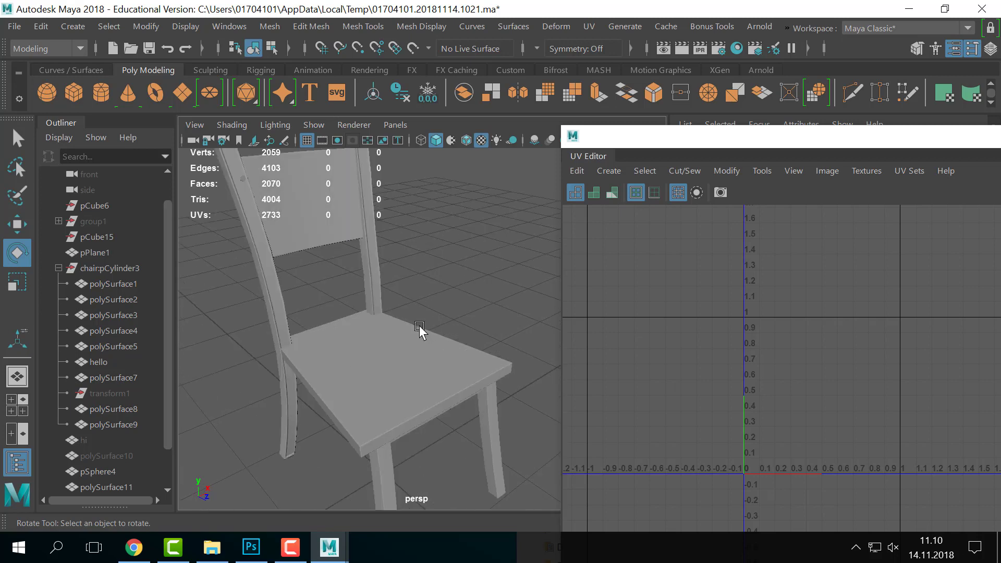
{"action": "scroll", "coordinate": [419, 325], "scroll_direction": "down", "scroll_amount": 3}
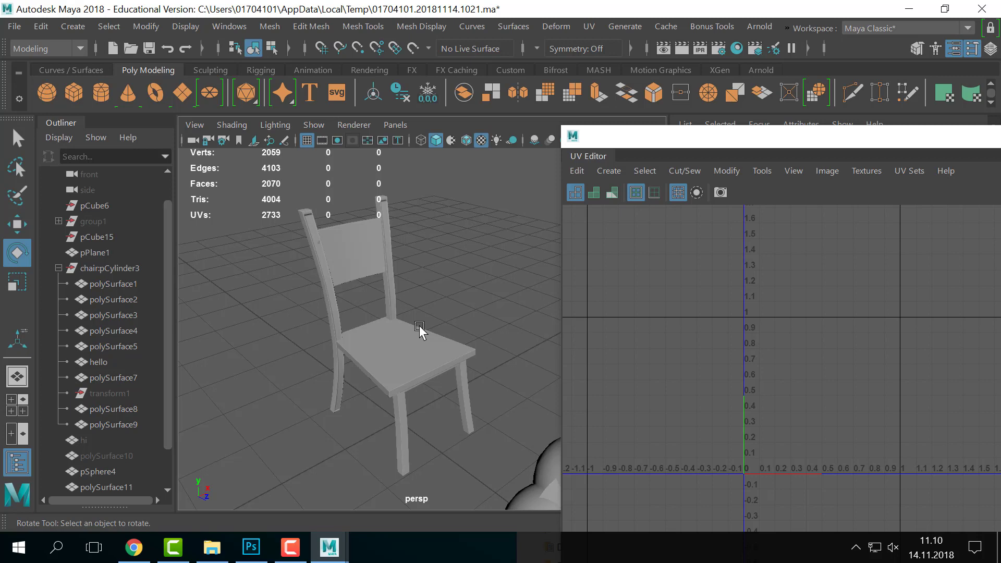
{"action": "key", "text": "alt+Tab"}
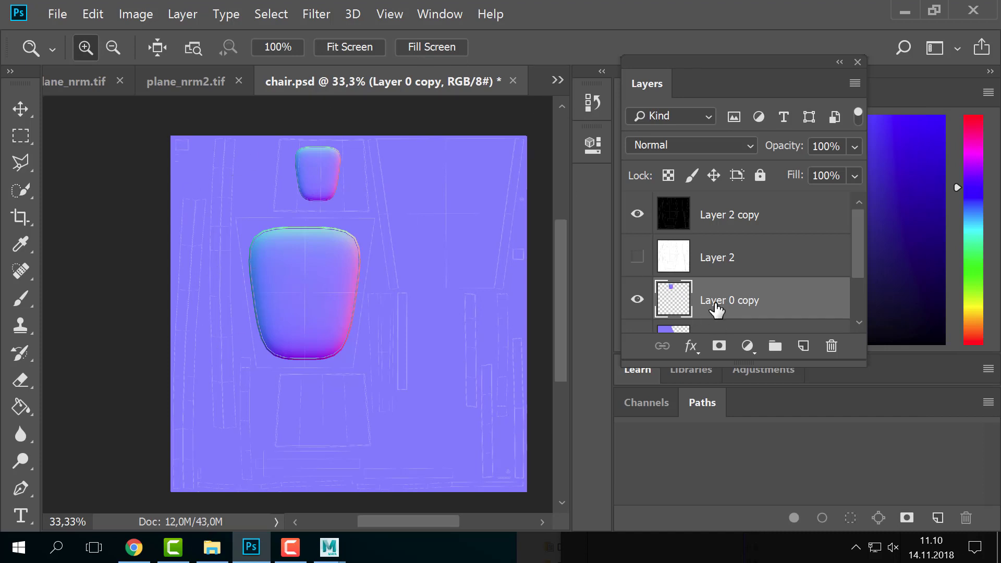
{"action": "left_click", "coordinate": [638, 217]}
{"action": "left_click", "coordinate": [639, 217]}
{"action": "left_click", "coordinate": [637, 215]}
{"action": "left_click", "coordinate": [636, 213]}
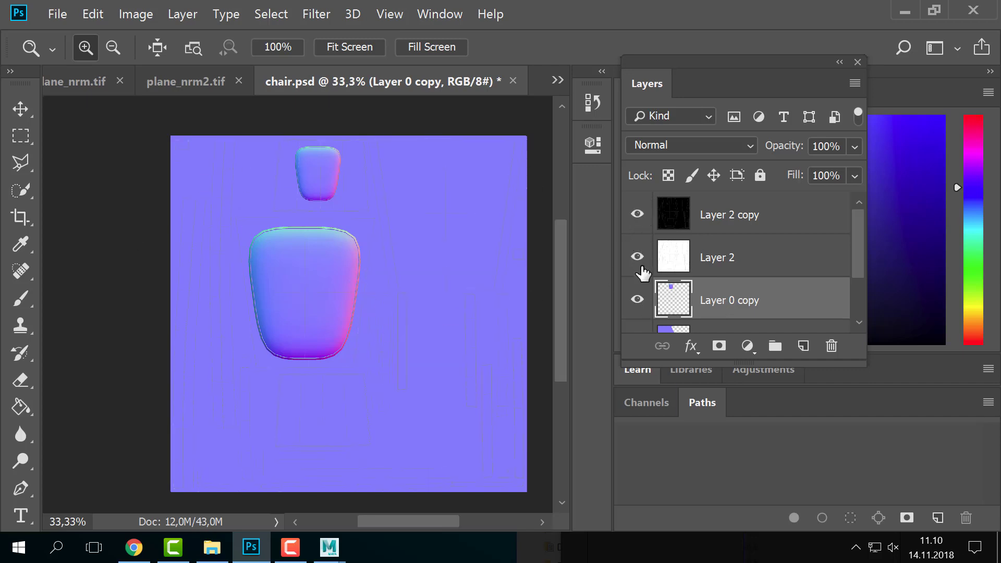
{"action": "scroll", "coordinate": [666, 287], "scroll_direction": "down", "scroll_amount": 3}
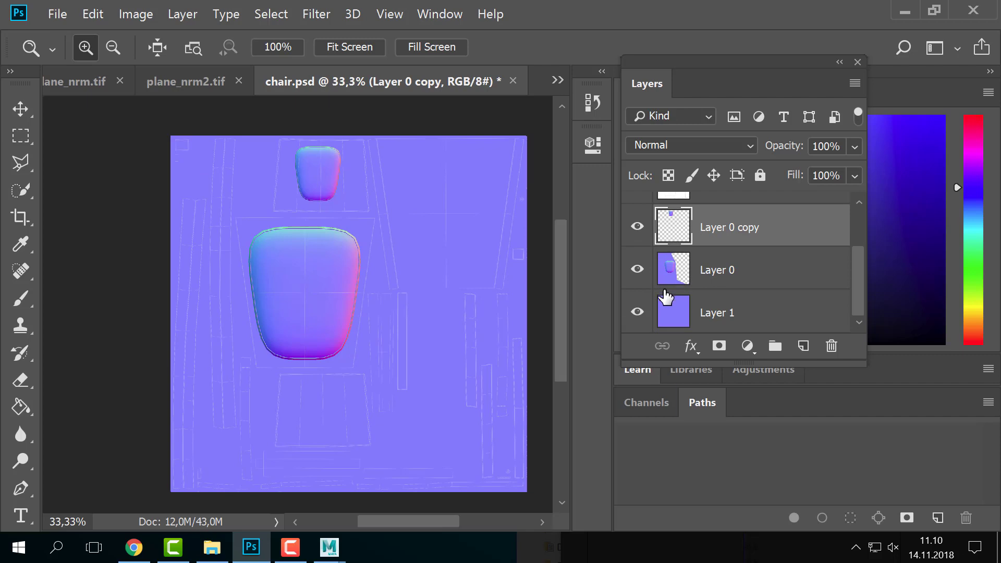
{"action": "scroll", "coordinate": [646, 324], "scroll_direction": "up", "scroll_amount": 3}
{"action": "scroll", "coordinate": [647, 323], "scroll_direction": "down", "scroll_amount": 3}
{"action": "scroll", "coordinate": [647, 324], "scroll_direction": "up", "scroll_amount": 3}
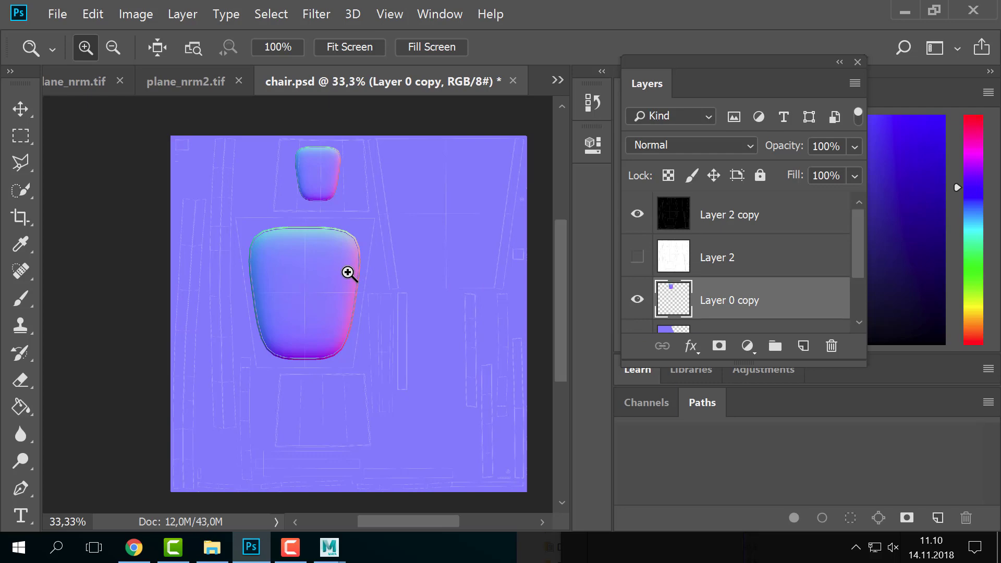
{"action": "key", "text": "alt+Tab"}
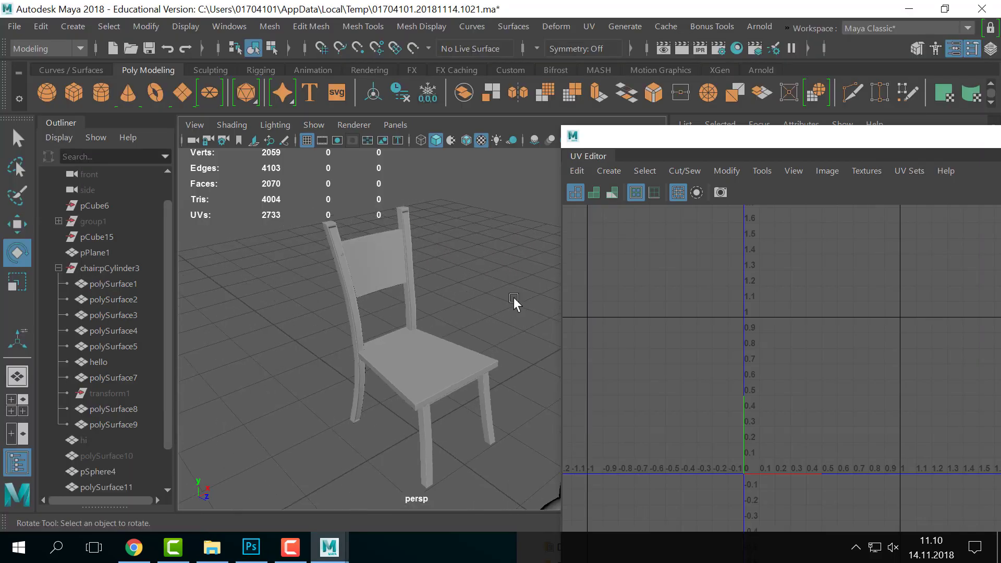
{"action": "key", "text": "alt+Tab"}
{"action": "key", "text": "alt+Tab"}
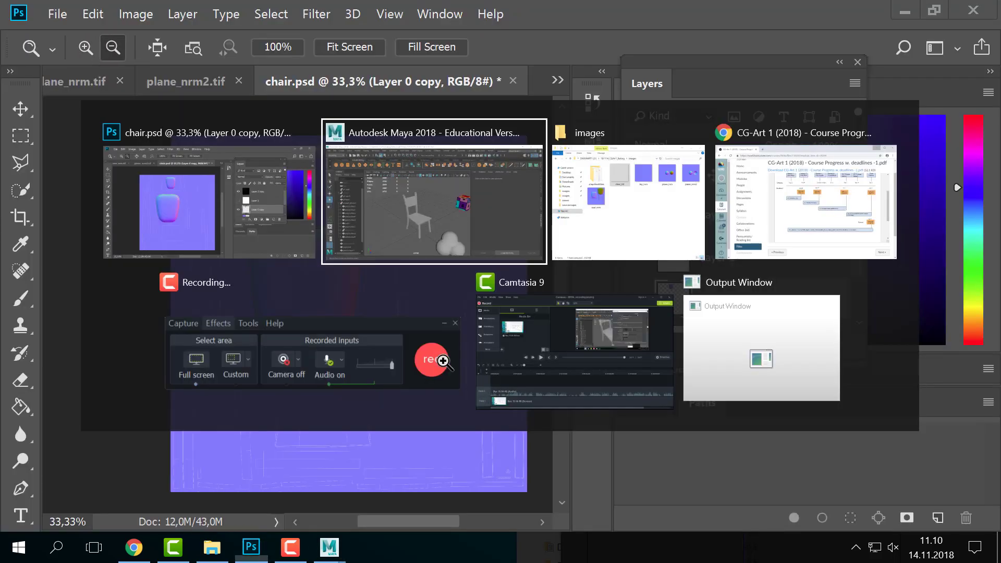
{"action": "key", "text": "alt+Tab"}
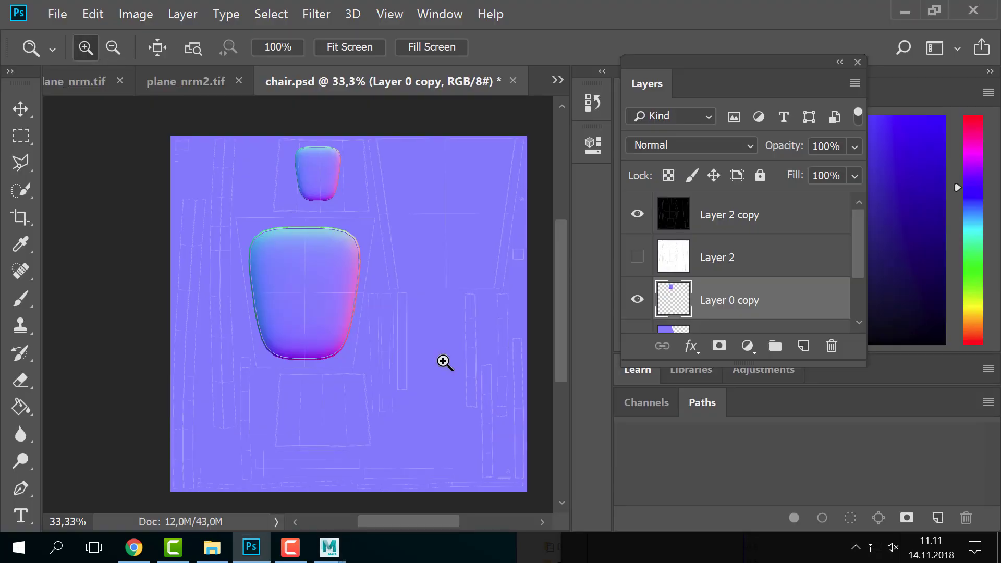
{"action": "key", "text": "alt+Tab"}
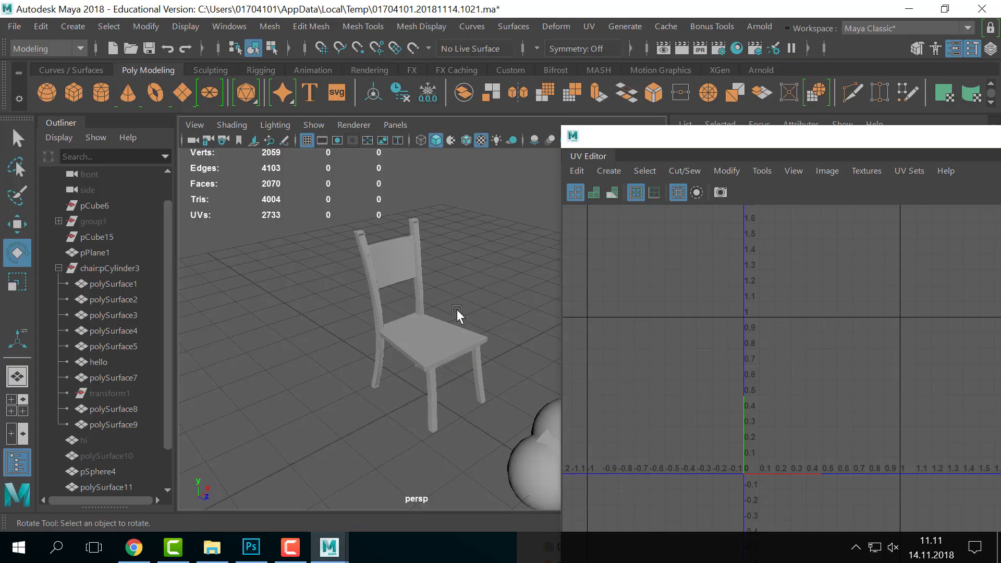
{"action": "left_click_drag", "start_coordinate": [673, 157], "coordinate": [692, 341]}
- Position the floating UV Editor and marquee-select the chair pieces to view their UVs
{"action": "right_click_drag", "start_coordinate": [625, 297], "coordinate": [659, 284], "text": "alt"}
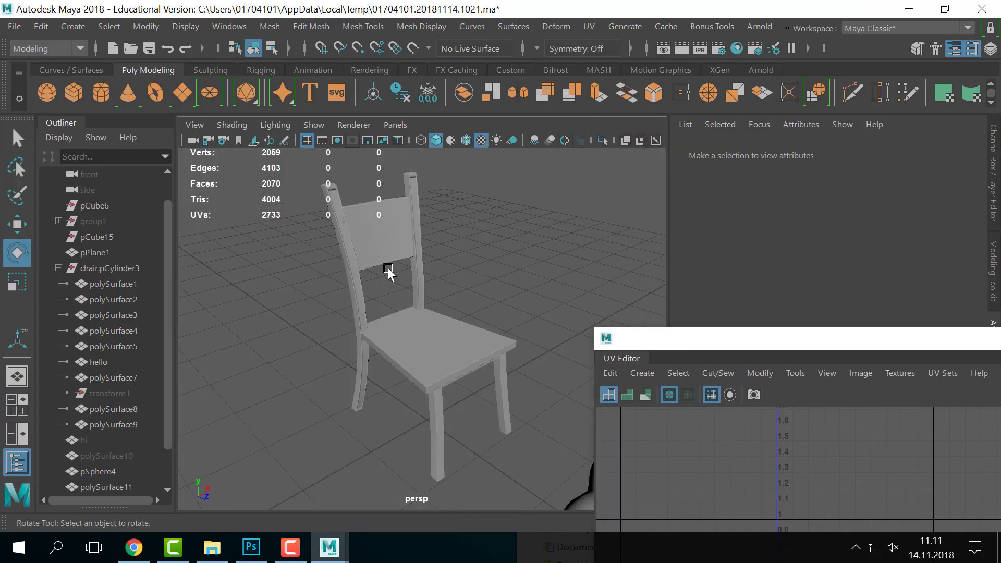
{"action": "left_click_drag", "start_coordinate": [472, 357], "coordinate": [447, 317], "text": "alt"}
{"action": "left_click_drag", "start_coordinate": [323, 229], "coordinate": [488, 455]}
{"action": "left_click_drag", "start_coordinate": [455, 414], "coordinate": [465, 353], "text": "alt"}
{"action": "left_click_drag", "start_coordinate": [692, 339], "coordinate": [690, 289]}
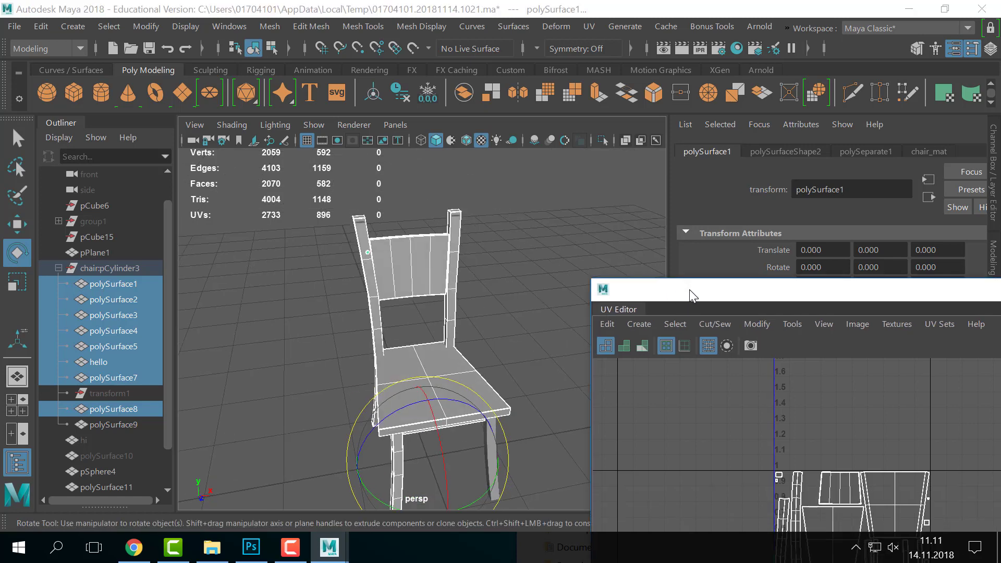
{"action": "left_click", "coordinate": [526, 297]}
{"action": "left_click_drag", "start_coordinate": [485, 296], "coordinate": [511, 281], "text": "alt"}
{"action": "left_click_drag", "start_coordinate": [494, 269], "coordinate": [318, 442]}
{"action": "left_click", "coordinate": [498, 281]}
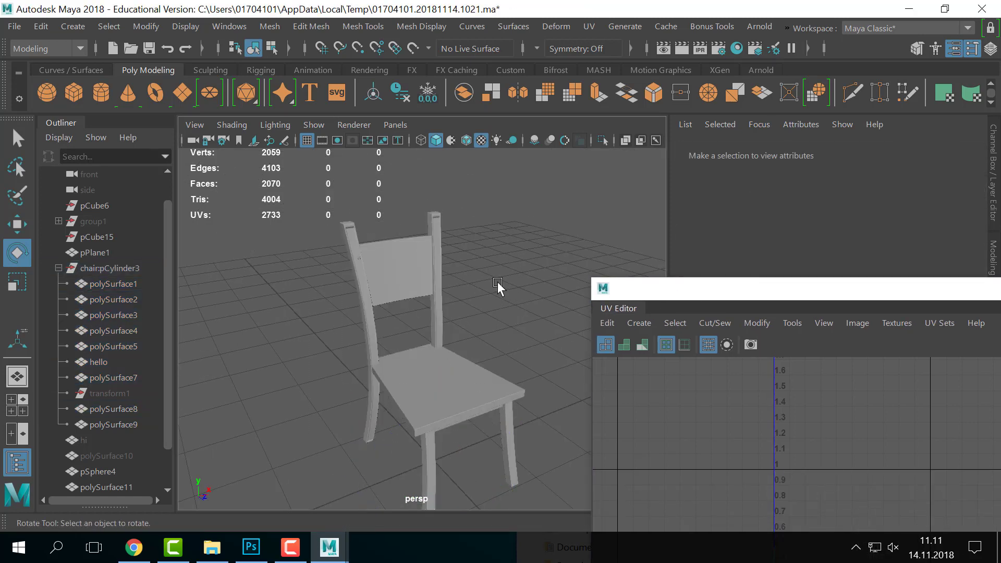
- Switch to the Select tool in Object Mode and select the chair from a low angle
{"action": "key", "text": "q"}
{"action": "right_click_drag", "start_coordinate": [431, 268], "coordinate": [583, 209]}
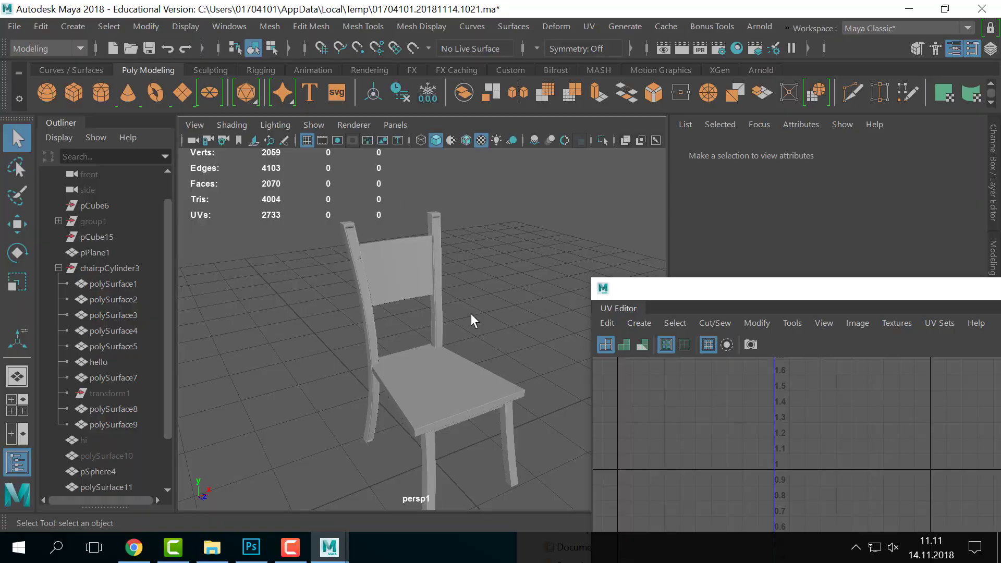
{"action": "scroll", "coordinate": [471, 314], "scroll_direction": "down", "scroll_amount": 3}
{"action": "left_click_drag", "start_coordinate": [471, 314], "coordinate": [521, 309], "text": "alt"}
{"action": "left_click", "coordinate": [398, 409]}
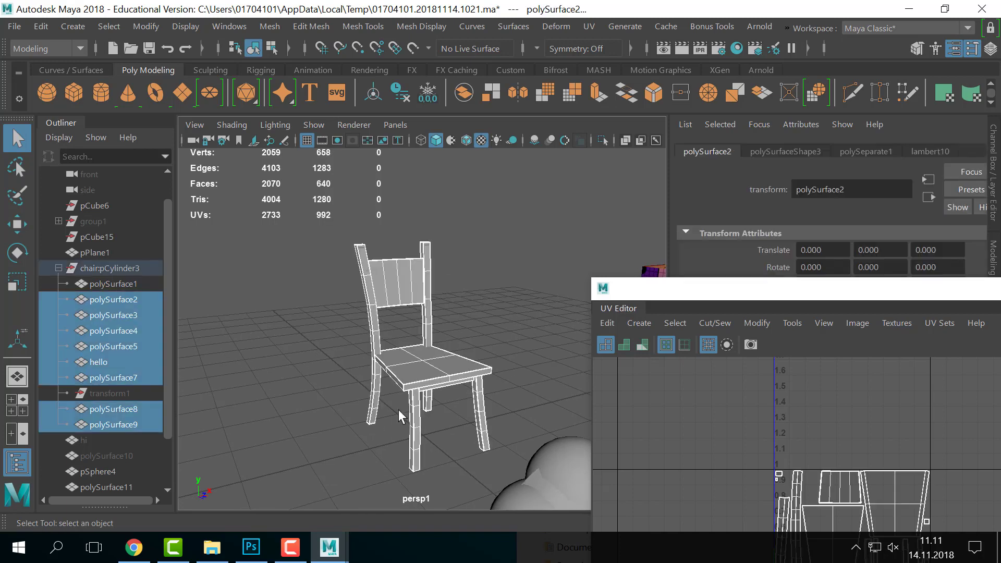
- Add polySurface1 to the selection and bring the project's images folder window forward
{"action": "key", "text": "alt+Tab"}
{"action": "key", "text": "alt+Tab"}
{"action": "left_click", "coordinate": [424, 343], "text": "shift"}
{"action": "key", "text": "alt+Tab"}
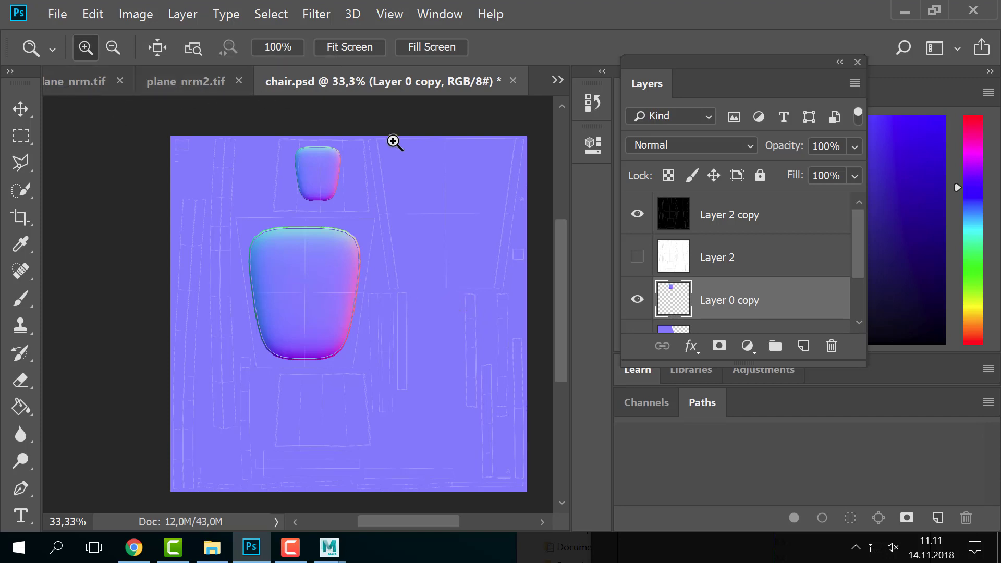
{"action": "key", "text": "alt+Tab"}
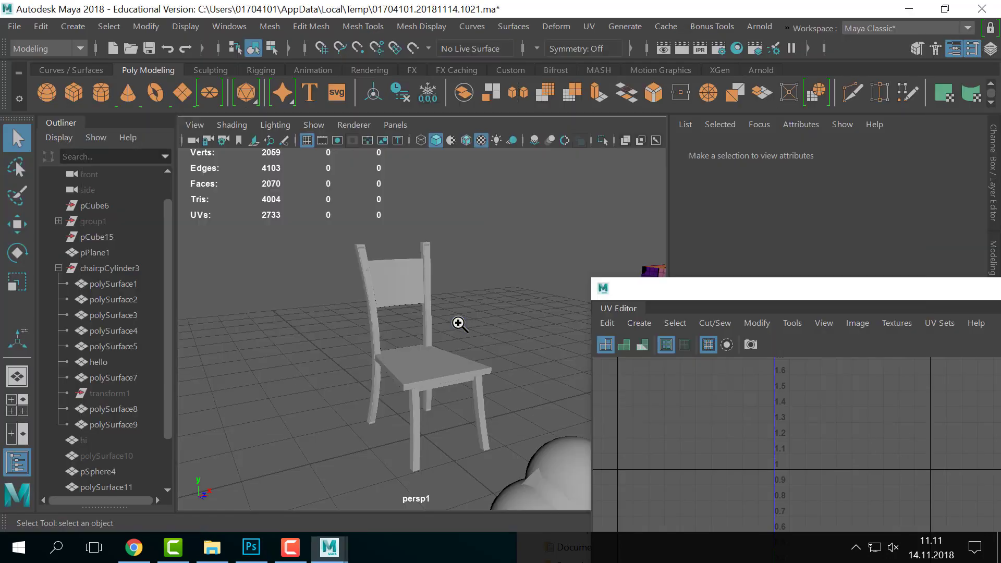
{"action": "key", "text": "alt+Tab"}
{"action": "left_click", "coordinate": [564, 232]}
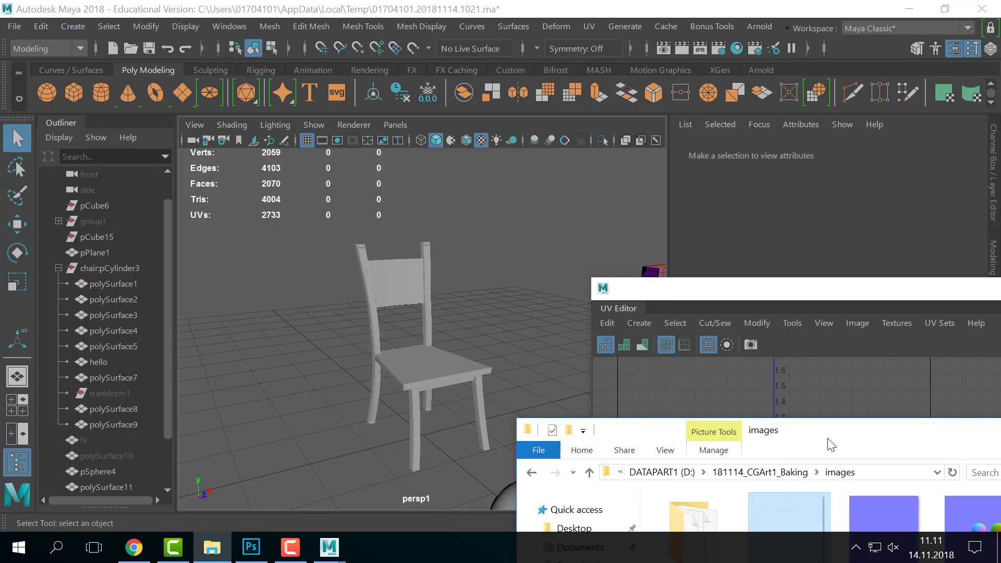
- Center the images folder window to review the baked normal maps, then return to the Chrome course PDF
{"action": "left_click_drag", "start_coordinate": [887, 430], "coordinate": [633, 44]}
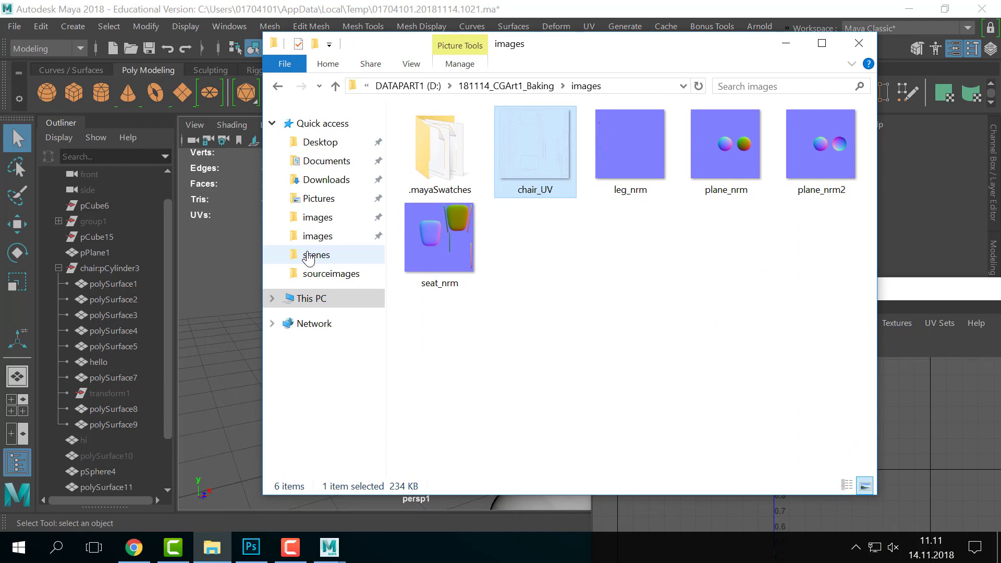
{"action": "key", "text": "alt"}
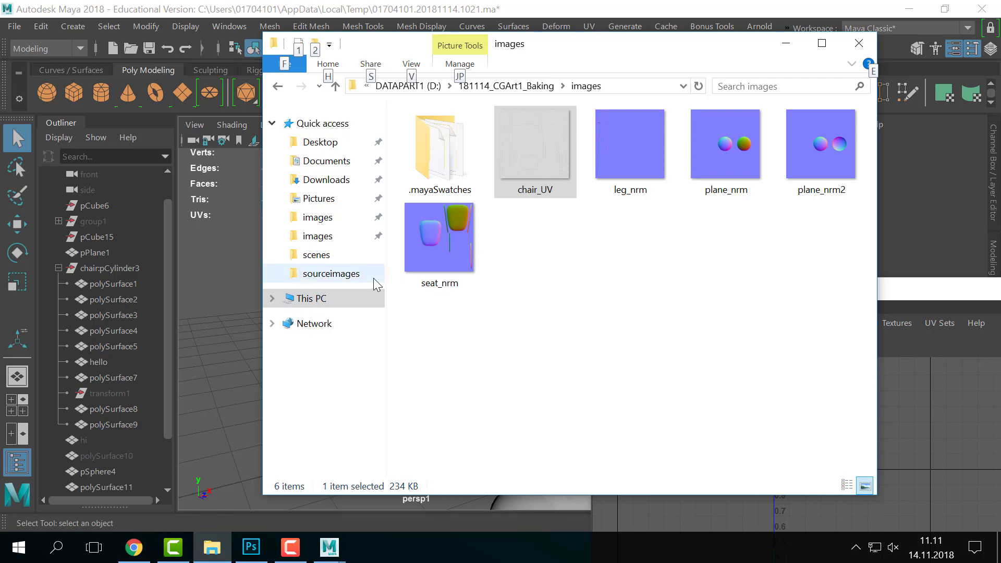
{"action": "key", "text": "alt+Tab"}
{"action": "left_click", "coordinate": [200, 217], "text": "alt"}
{"action": "key", "text": "alt"}
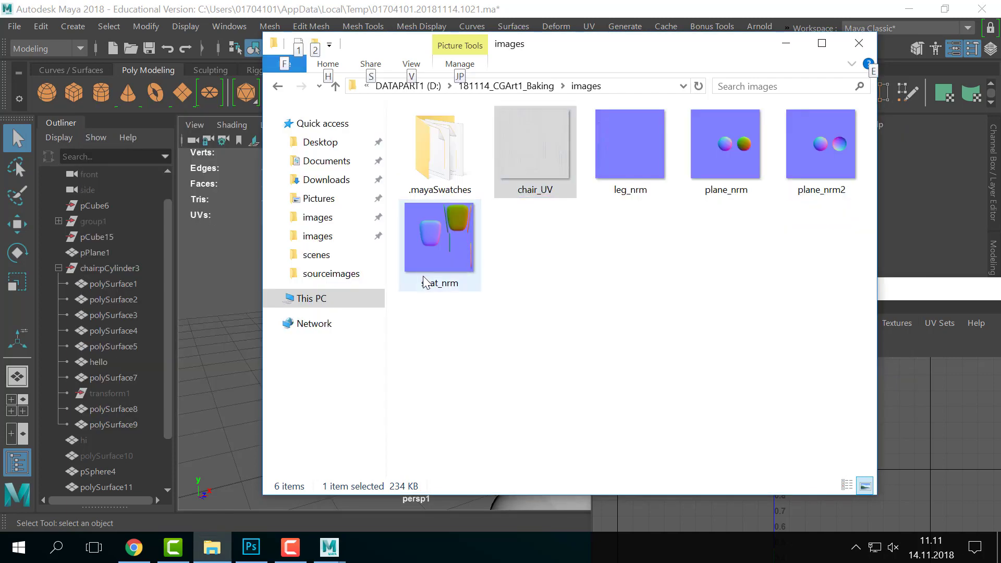
{"action": "left_click", "coordinate": [152, 546]}
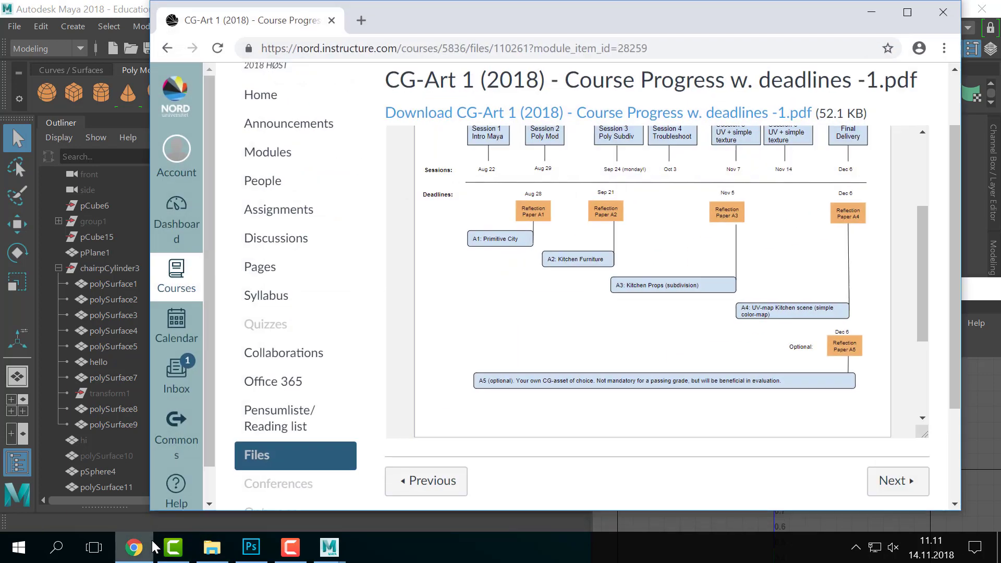
- Open a new Chrome window, load textures.com and scroll to the Photo Textures grid
{"action": "key", "text": "ctrl+n"}
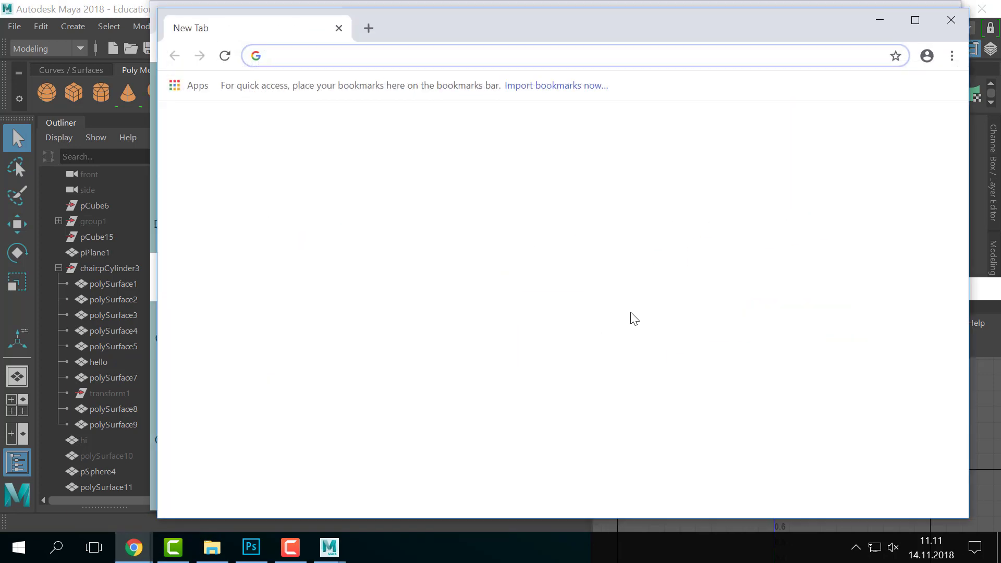
{"action": "type", "text": "textures"}
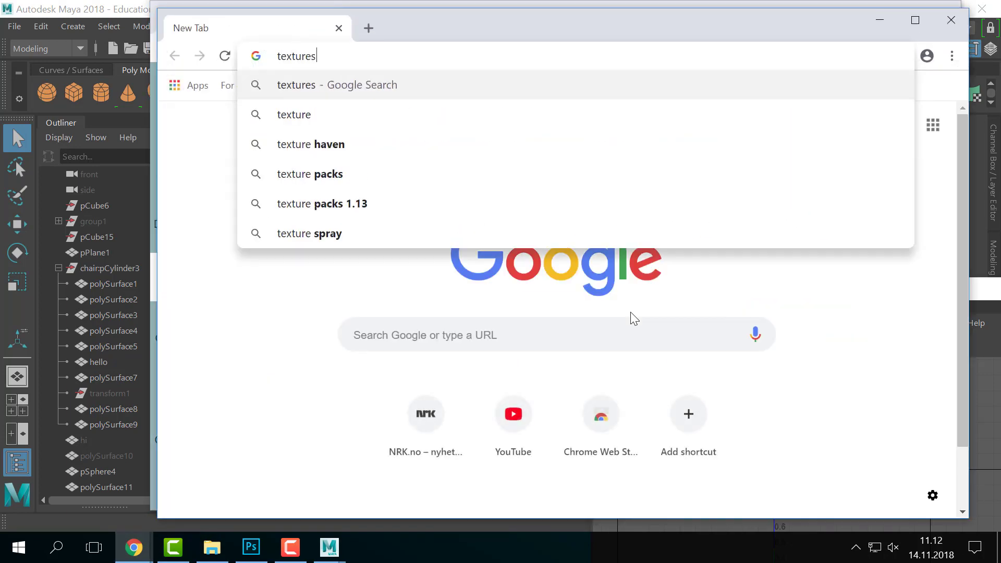
{"action": "type", "text": ".com"}
{"action": "key", "text": "Return"}
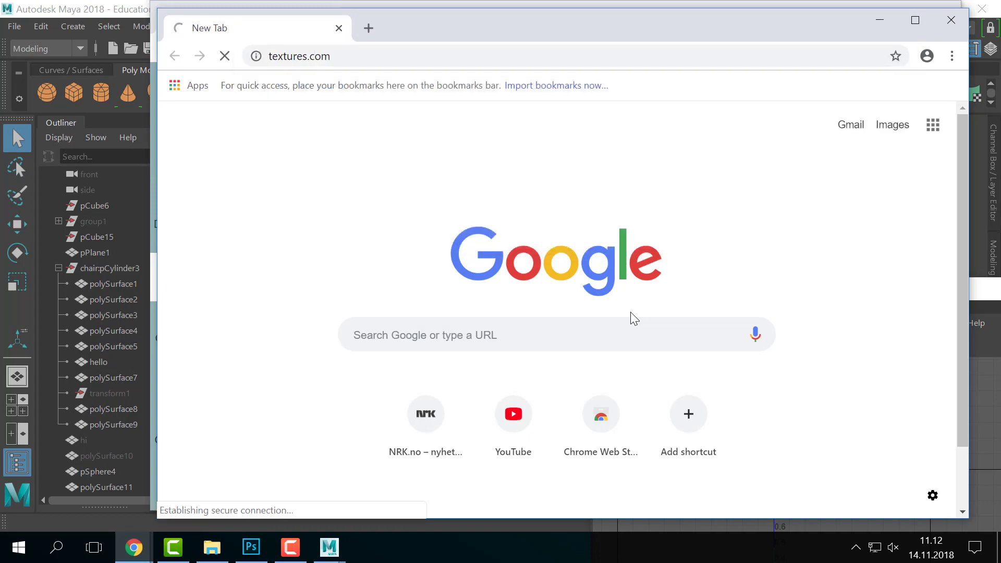
{"action": "scroll", "coordinate": [535, 335], "scroll_direction": "down", "scroll_amount": 8}
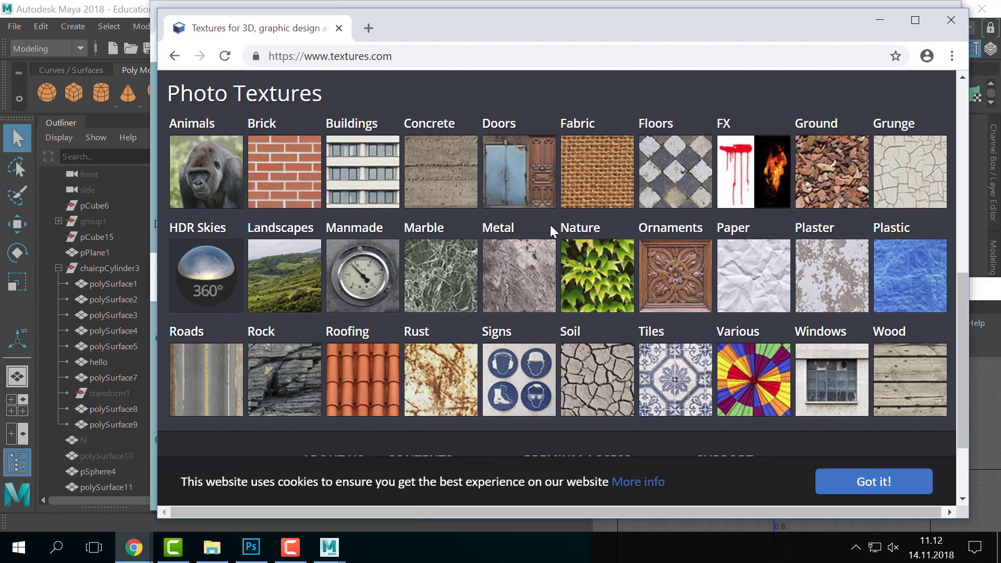
- Browse to the Wood category's Fine Wood subcategory and scroll through its textures
{"action": "left_click", "coordinate": [910, 360]}
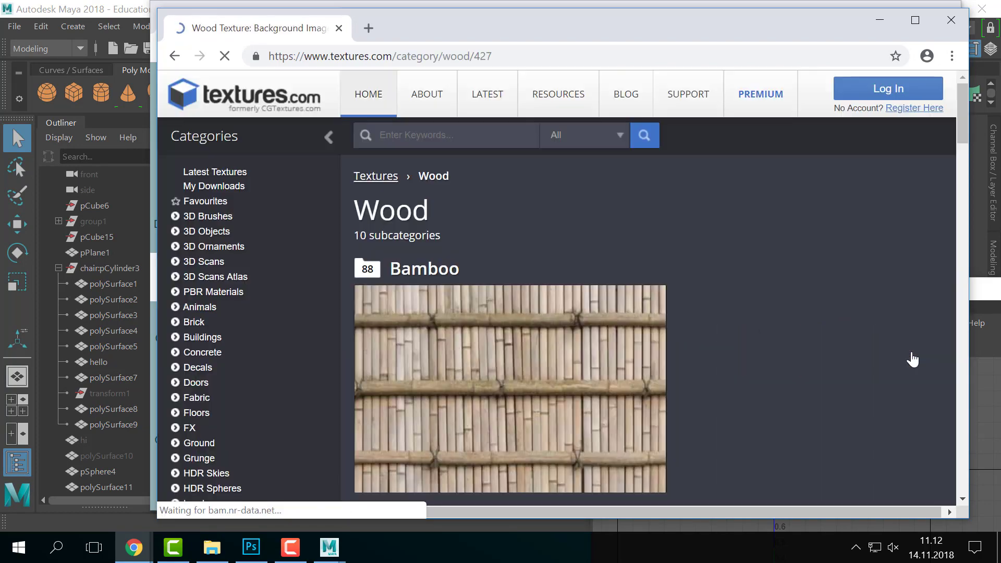
{"action": "scroll", "coordinate": [620, 311], "scroll_direction": "down", "scroll_amount": 20}
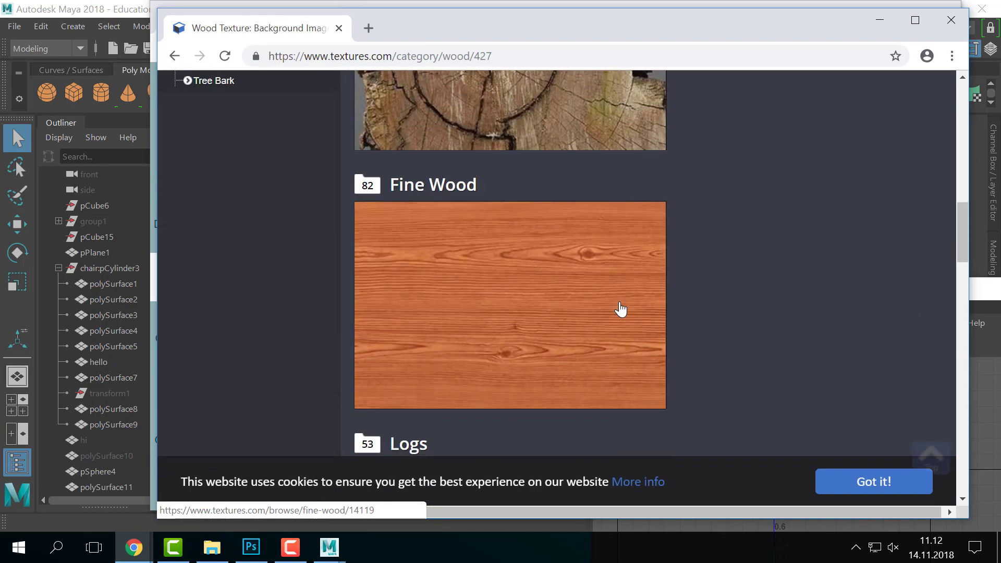
{"action": "scroll", "coordinate": [619, 310], "scroll_direction": "up", "scroll_amount": 6}
{"action": "left_click", "coordinate": [586, 275]}
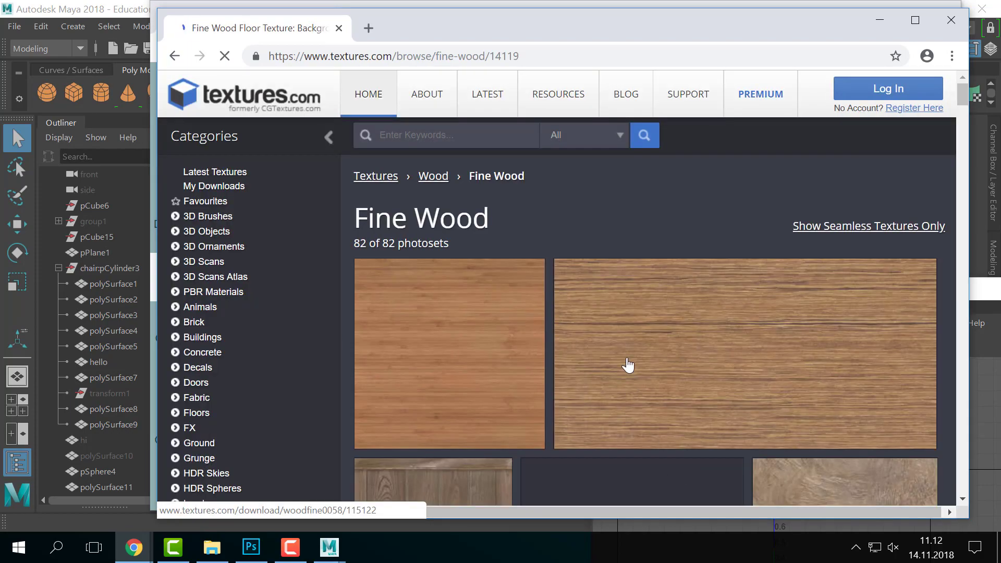
{"action": "scroll", "coordinate": [600, 333], "scroll_direction": "down", "scroll_amount": 3}
{"action": "scroll", "coordinate": [491, 254], "scroll_direction": "down", "scroll_amount": 15}
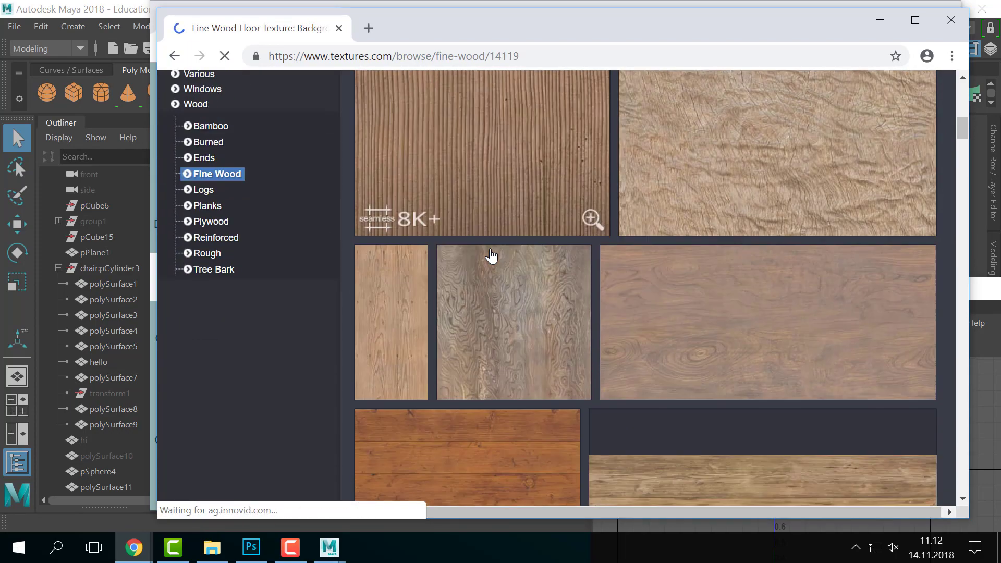
{"action": "scroll", "coordinate": [491, 256], "scroll_direction": "down", "scroll_amount": 15}
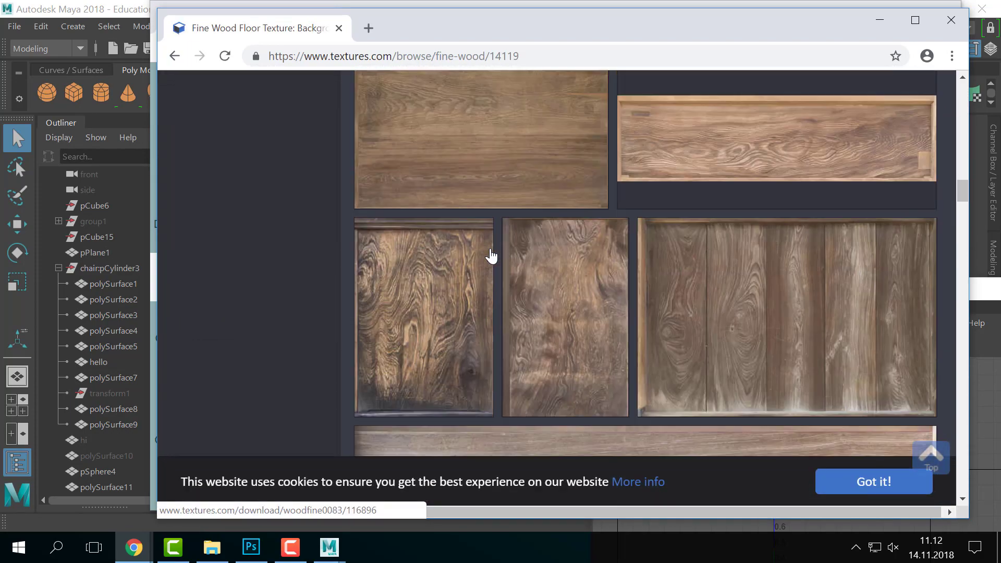
{"action": "scroll", "coordinate": [491, 256], "scroll_direction": "down", "scroll_amount": 8}
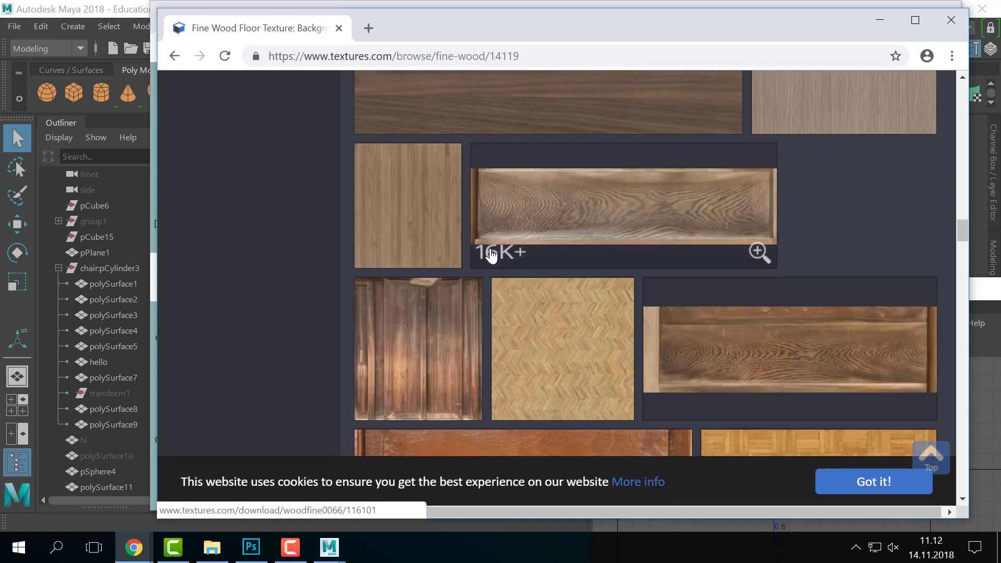
- Preview the Closeup Bamboo Cutting Board texture, then return to the Fine Wood list
{"action": "left_click", "coordinate": [419, 235]}
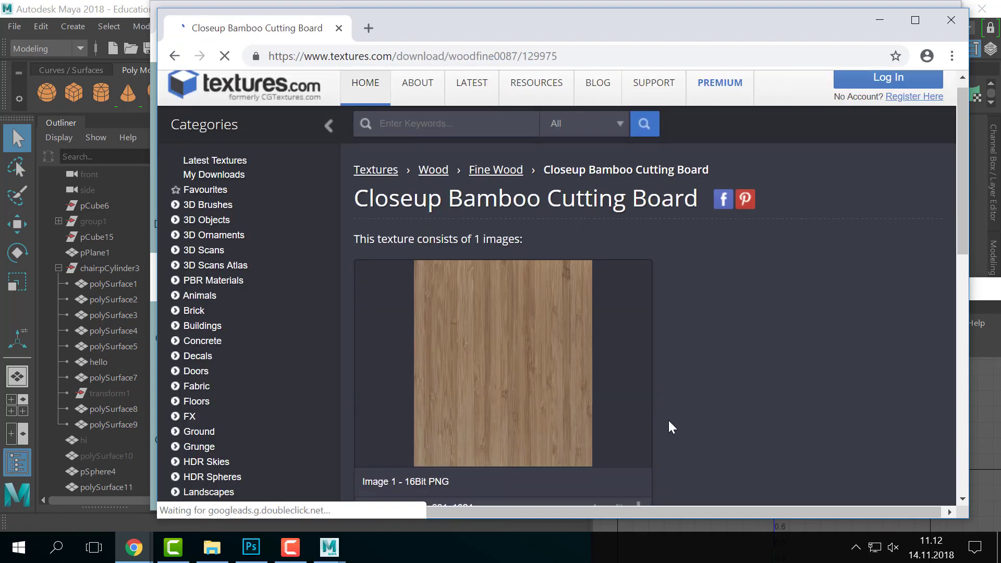
{"action": "scroll", "coordinate": [670, 422], "scroll_direction": "down", "scroll_amount": 1}
{"action": "scroll", "coordinate": [668, 420], "scroll_direction": "down", "scroll_amount": 3}
{"action": "scroll", "coordinate": [669, 420], "scroll_direction": "up", "scroll_amount": 8}
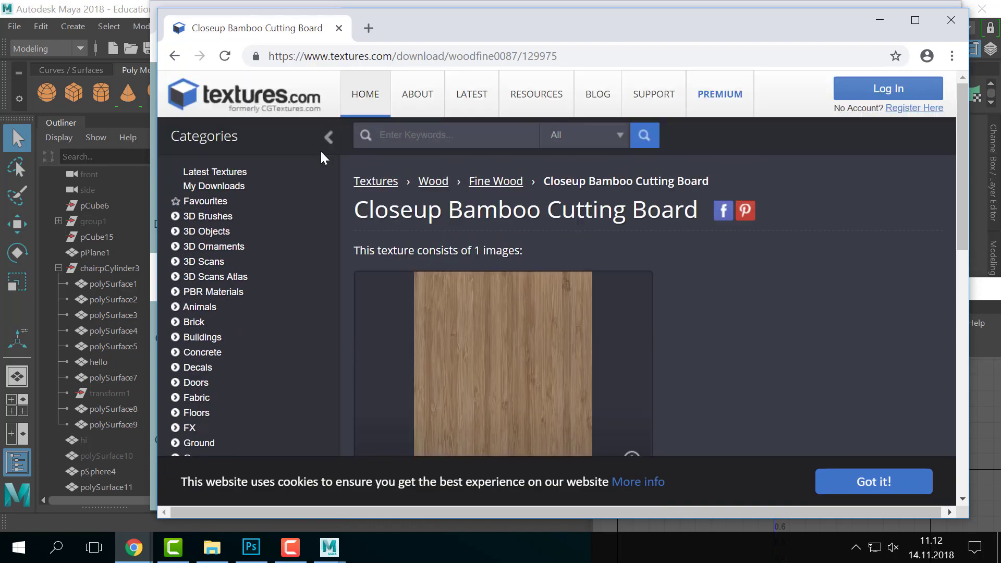
{"action": "left_click", "coordinate": [173, 55]}
- Open the WoodFine0005 texture's download page
{"action": "scroll", "coordinate": [609, 297], "scroll_direction": "down", "scroll_amount": 10}
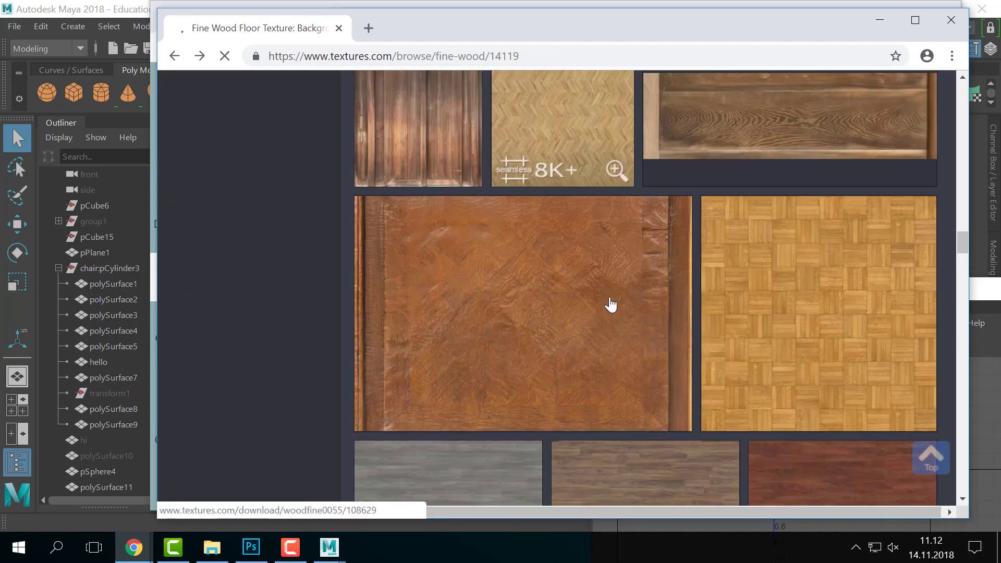
{"action": "scroll", "coordinate": [609, 299], "scroll_direction": "down", "scroll_amount": 6}
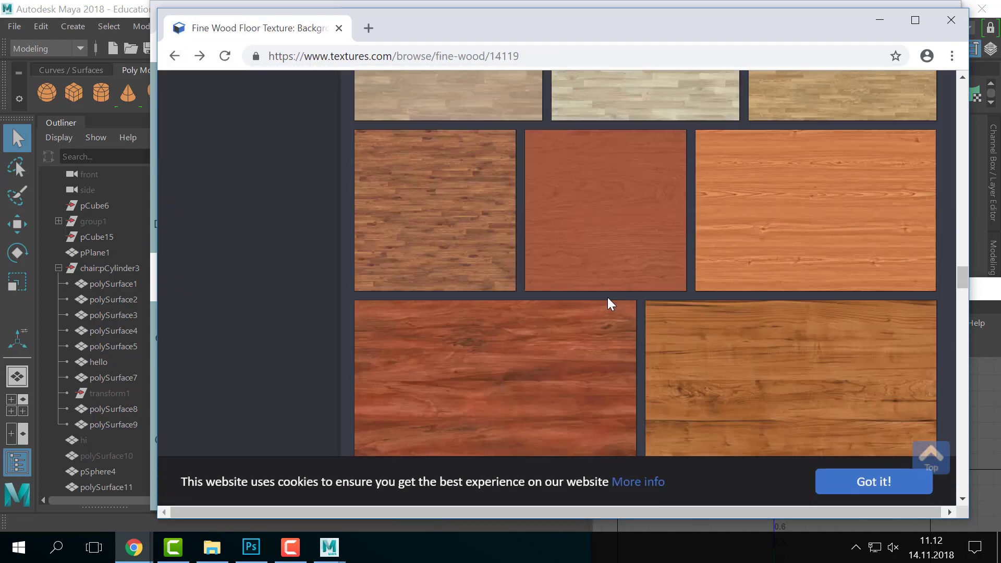
{"action": "scroll", "coordinate": [609, 299], "scroll_direction": "down", "scroll_amount": 5}
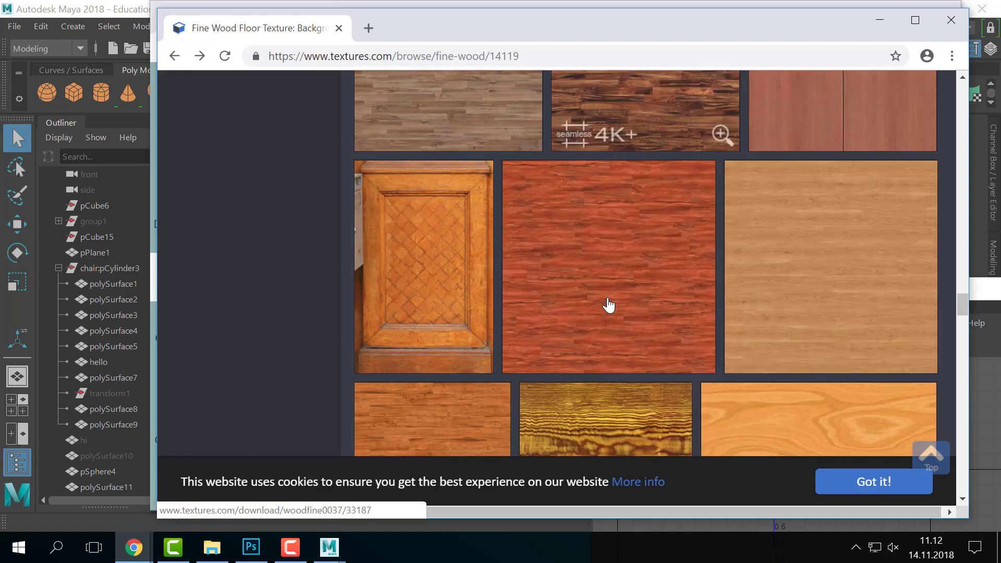
{"action": "scroll", "coordinate": [608, 307], "scroll_direction": "up", "scroll_amount": 3}
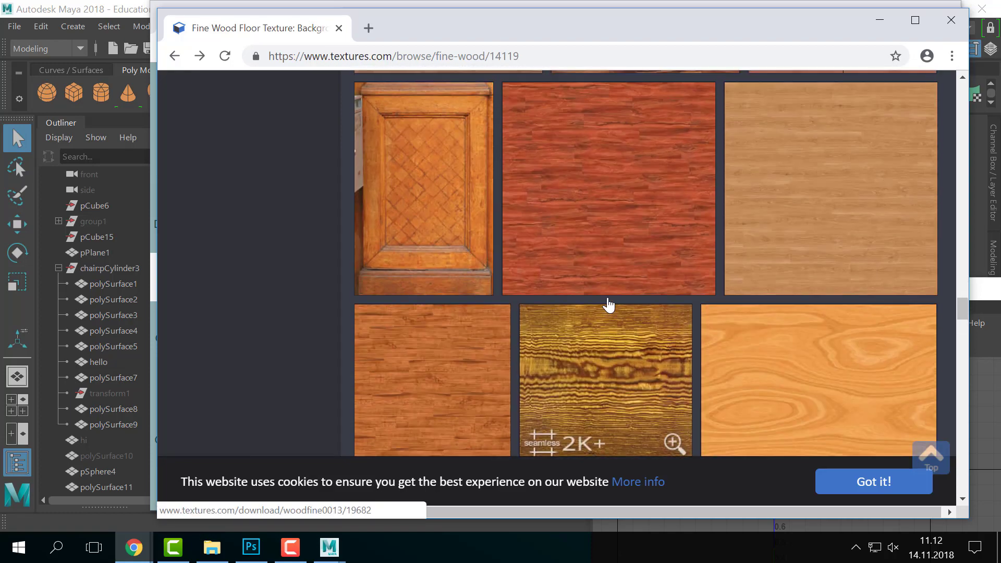
{"action": "scroll", "coordinate": [608, 306], "scroll_direction": "up", "scroll_amount": 3}
{"action": "left_click", "coordinate": [803, 241]}
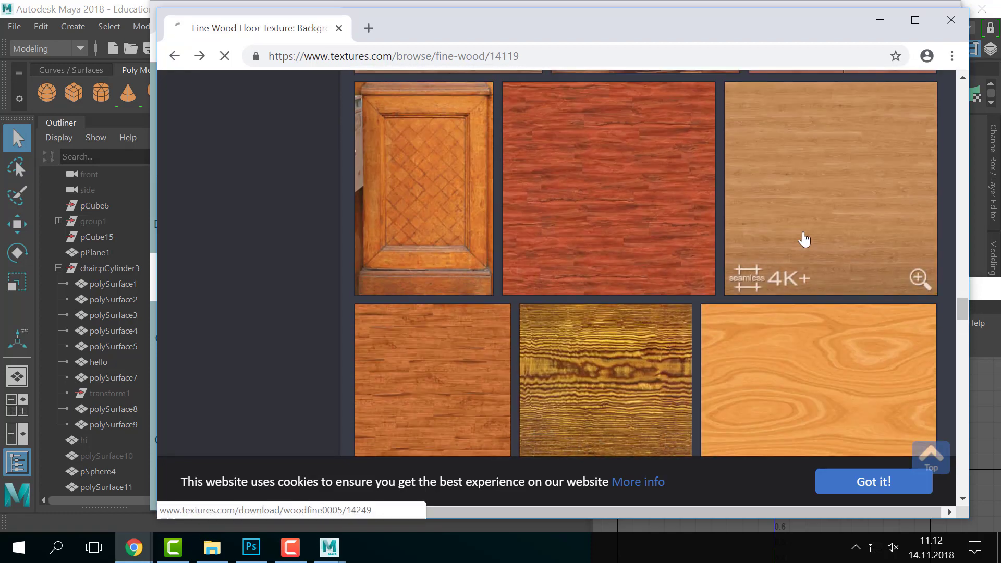
{"action": "scroll", "coordinate": [559, 396], "scroll_direction": "down", "scroll_amount": 4}
{"action": "scroll", "coordinate": [558, 395], "scroll_direction": "up", "scroll_amount": 1}
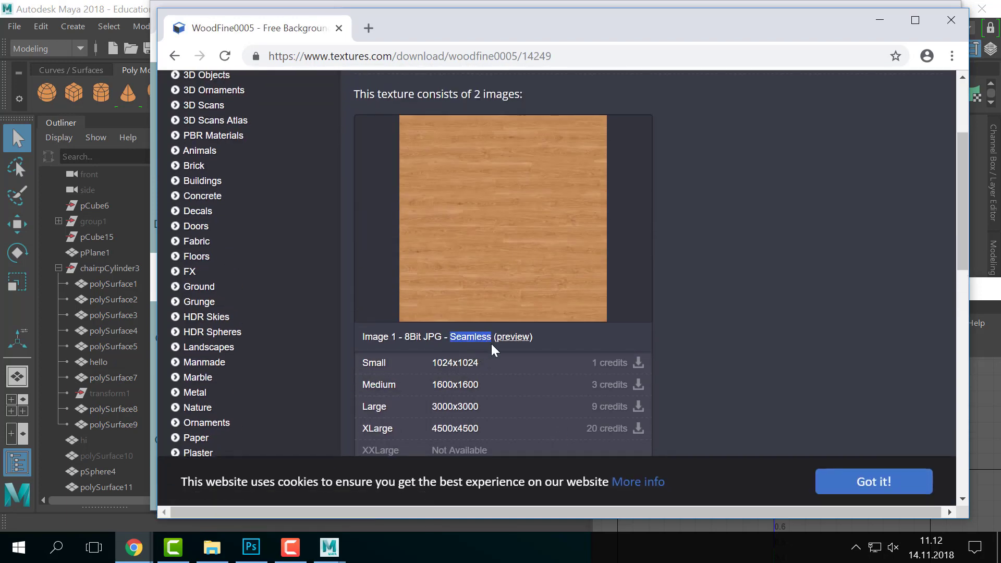
{"action": "left_click", "coordinate": [724, 267]}
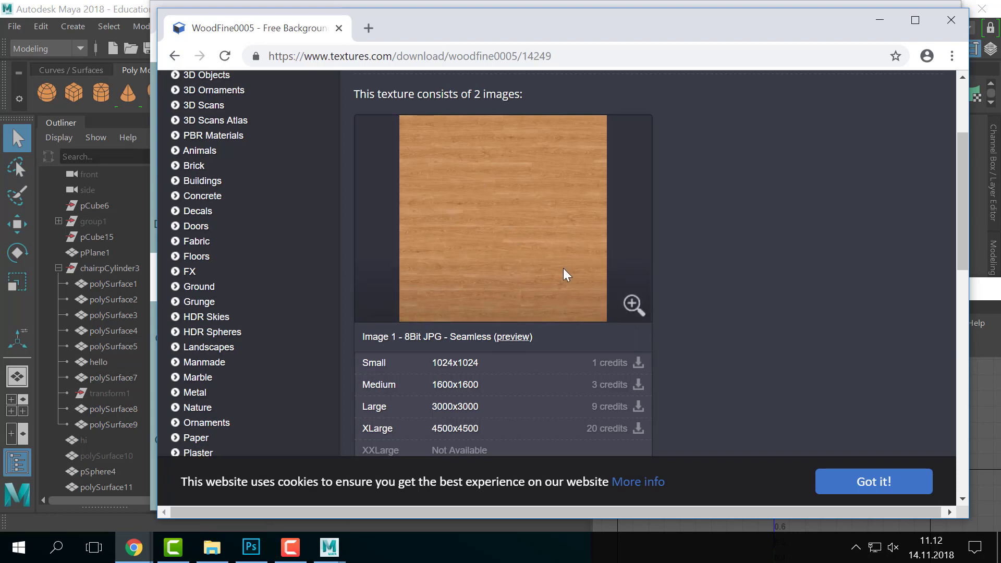
{"action": "scroll", "coordinate": [562, 276], "scroll_direction": "up", "scroll_amount": 3}
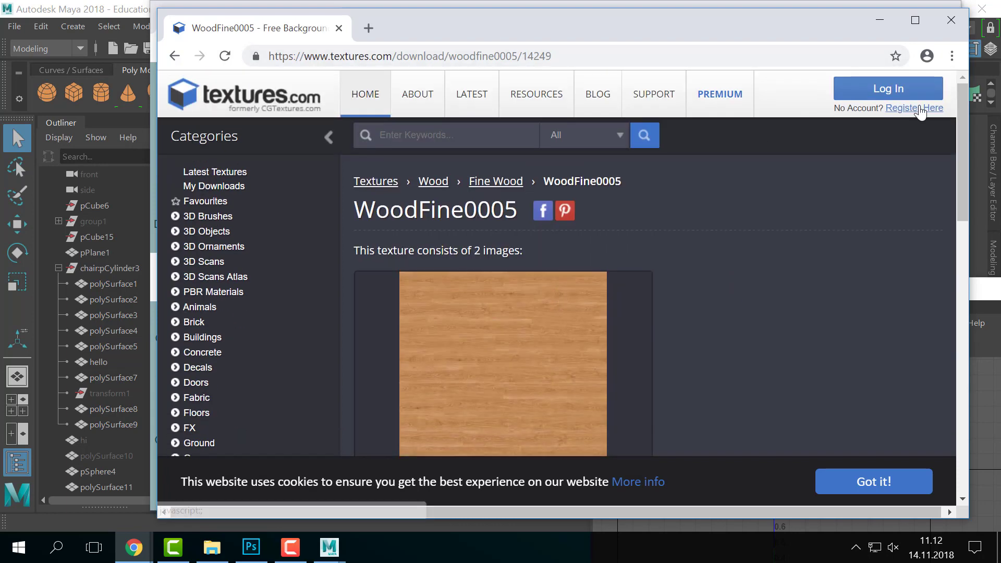
- Log in to textures.com with the account e-mail and password, declining to save the password
{"action": "left_click", "coordinate": [893, 92]}
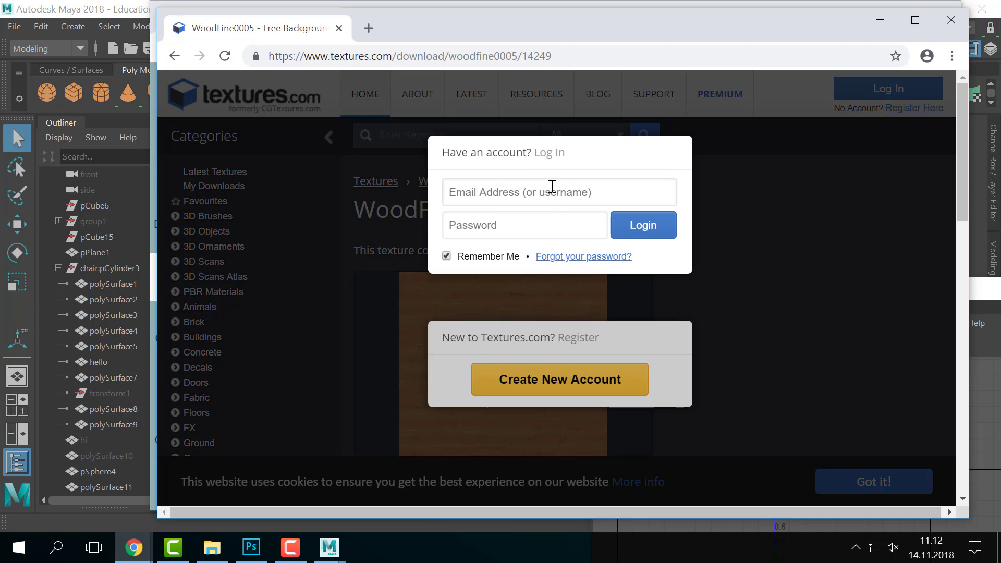
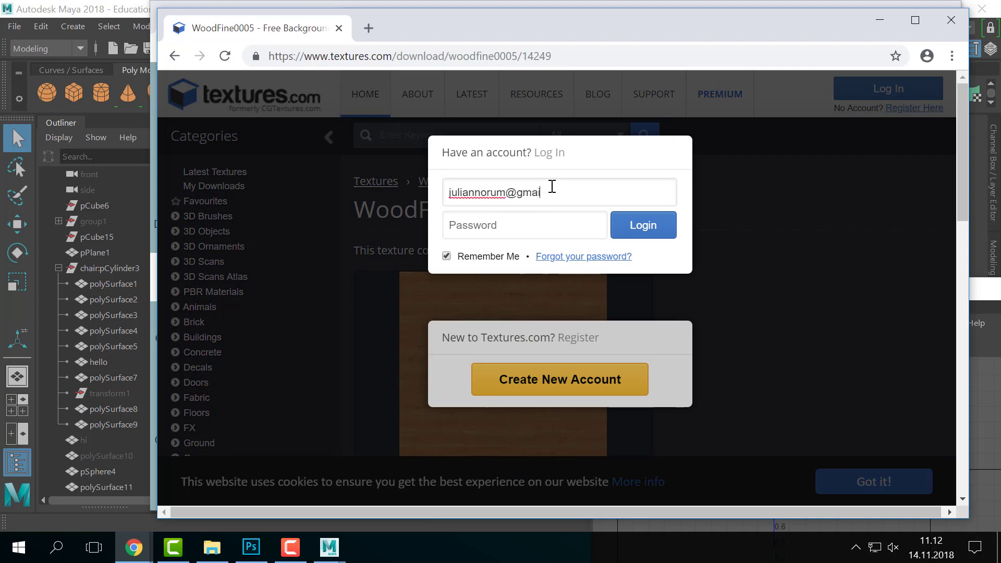
{"action": "type", "text": "•••••••••"}
{"action": "key", "text": "Return"}
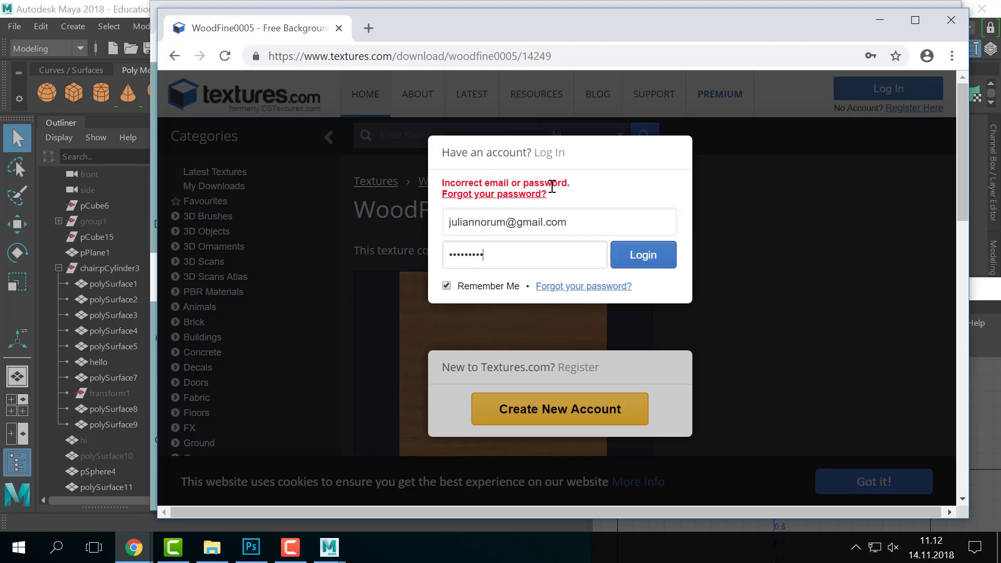
{"action": "key", "text": "Return"}
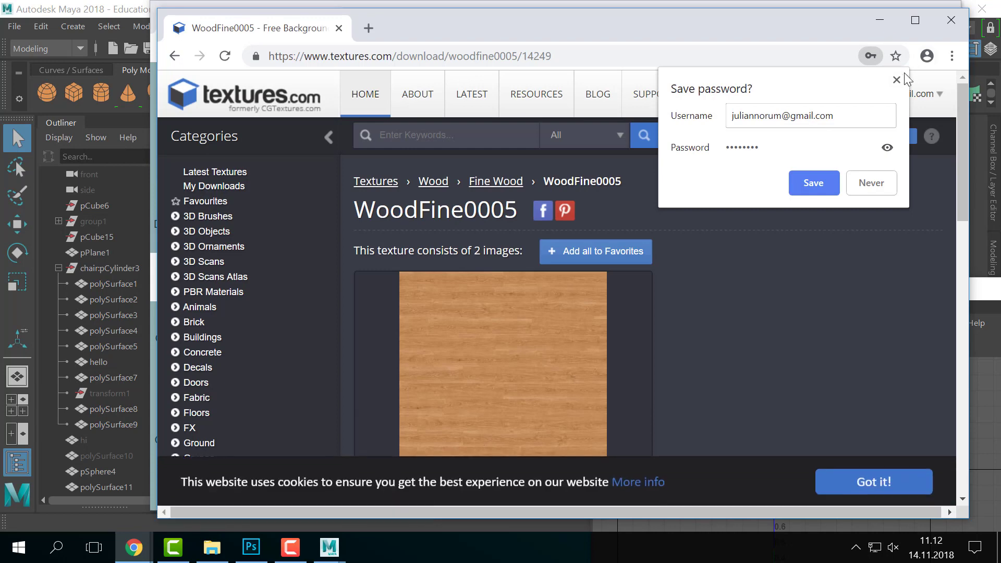
{"action": "left_click", "coordinate": [897, 80]}
- Download the Small 1024x1024 WoodFine0005 image and show it in the Downloads folder
{"action": "scroll", "coordinate": [769, 213], "scroll_direction": "down", "scroll_amount": 5}
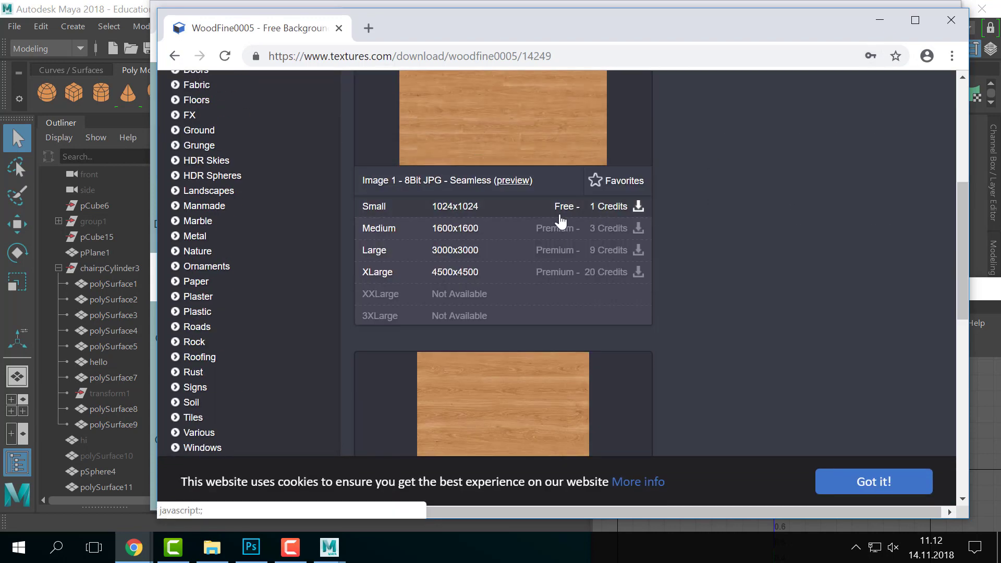
{"action": "left_click", "coordinate": [458, 206]}
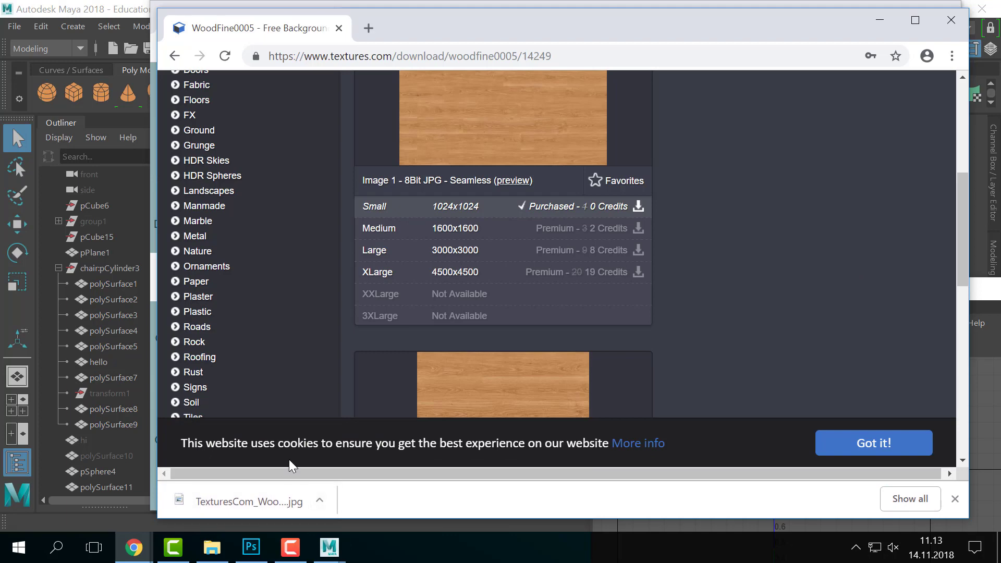
{"action": "left_click", "coordinate": [319, 501]}
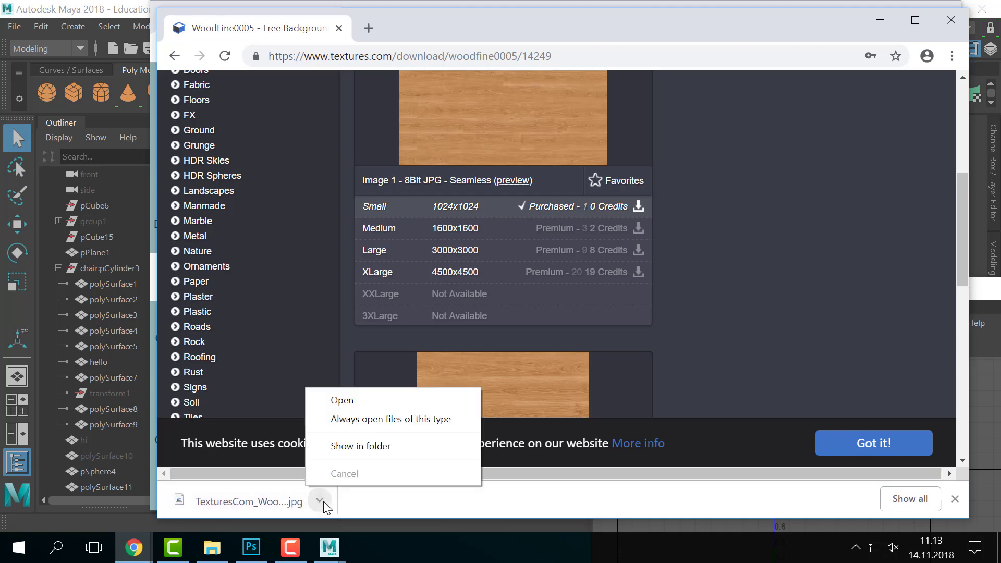
{"action": "left_click", "coordinate": [345, 453]}
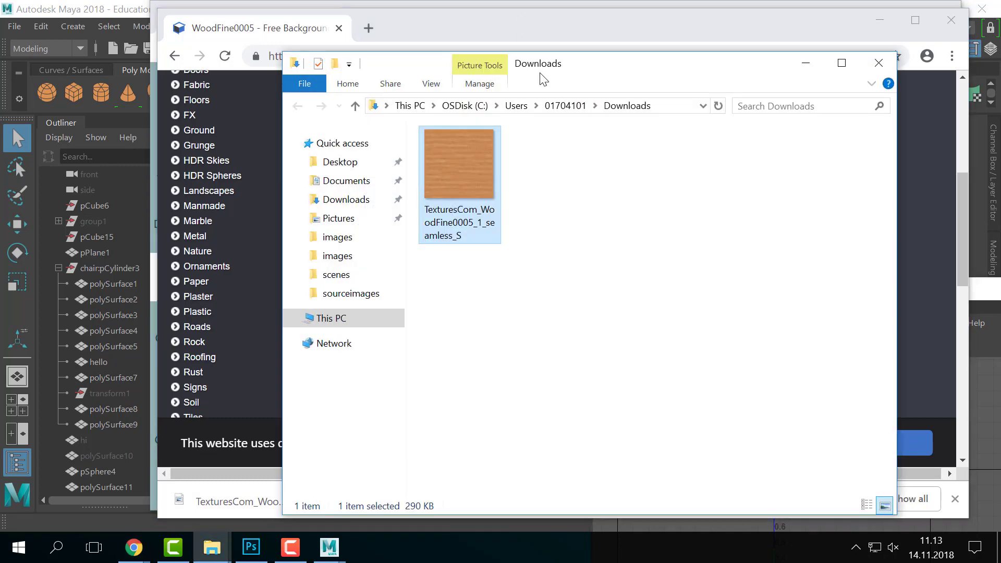
- Select the downloaded WoodFine0005 file and go to the DATAPART1 (D:) drive
{"action": "left_click", "coordinate": [628, 298]}
{"action": "left_click", "coordinate": [464, 196]}
{"action": "left_click", "coordinate": [603, 190]}
{"action": "left_click", "coordinate": [494, 183]}
{"action": "left_click", "coordinate": [700, 106]}
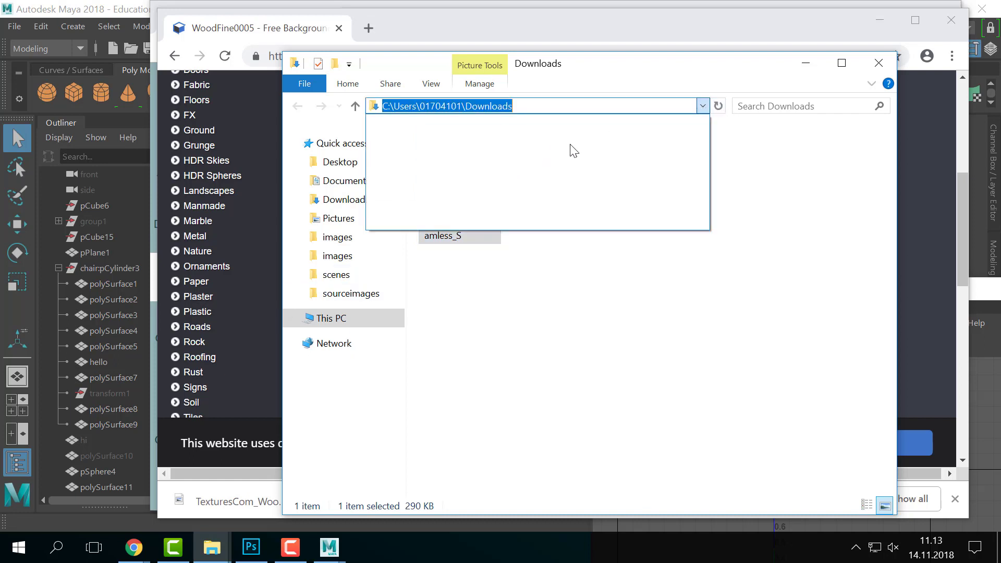
{"action": "left_click", "coordinate": [342, 318]}
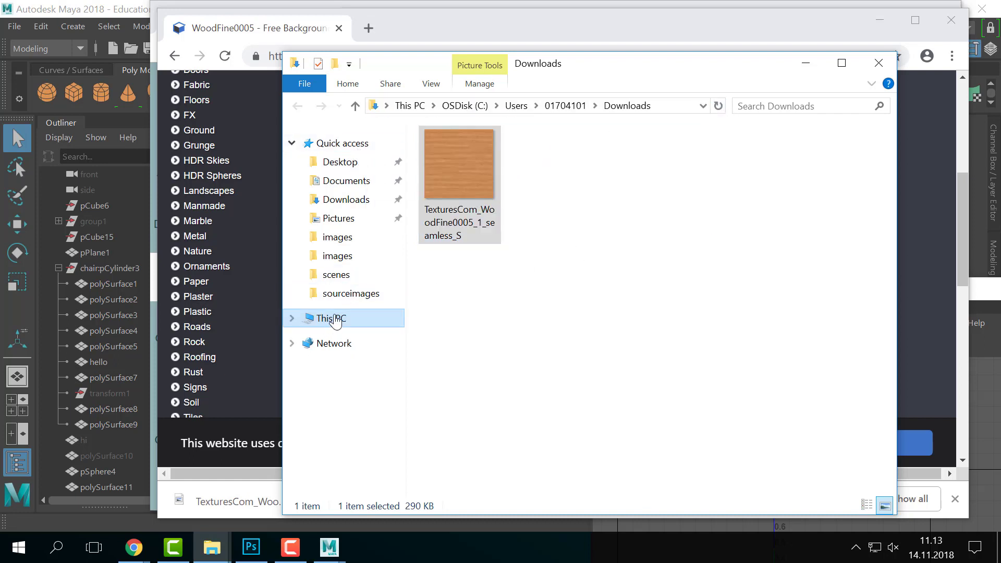
{"action": "left_click", "coordinate": [526, 318]}
{"action": "double_click", "coordinate": [699, 317]}
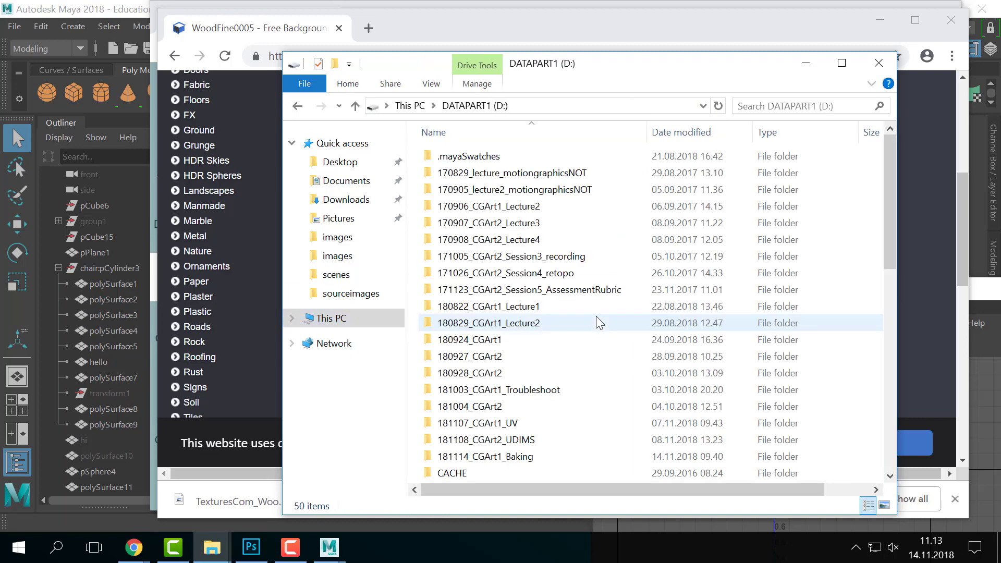
- Open 181114_CGArt1_Baking\sourceimages and paste the wood texture there
{"action": "scroll", "coordinate": [501, 415], "scroll_direction": "up", "scroll_amount": 1}
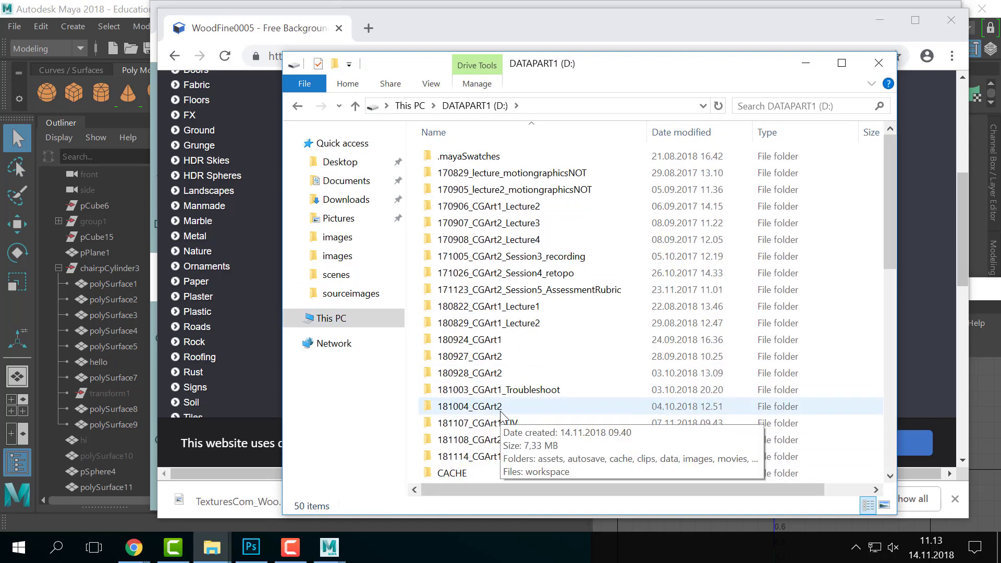
{"action": "scroll", "coordinate": [501, 415], "scroll_direction": "down", "scroll_amount": 2}
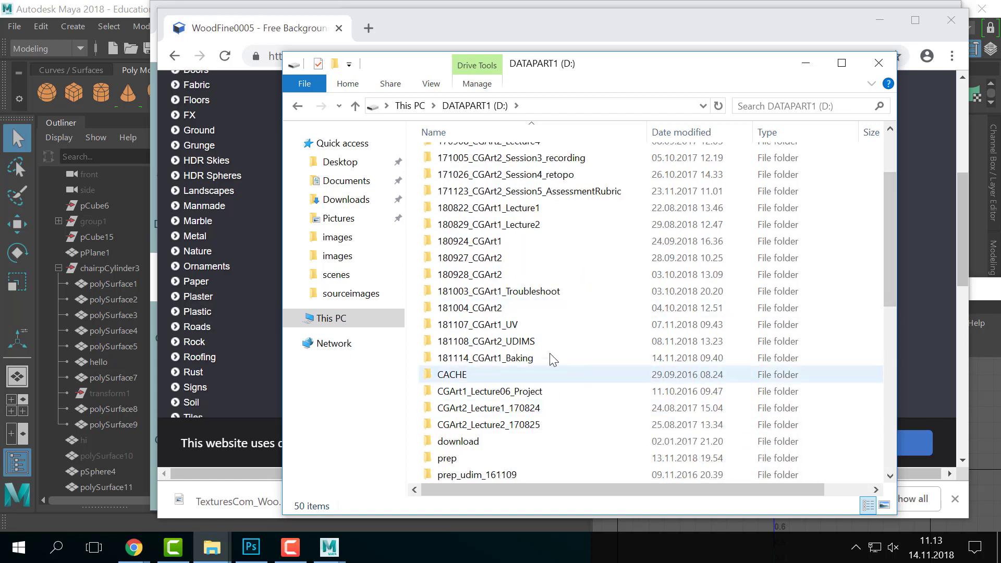
{"action": "mouse_move", "coordinate": [534, 362]}
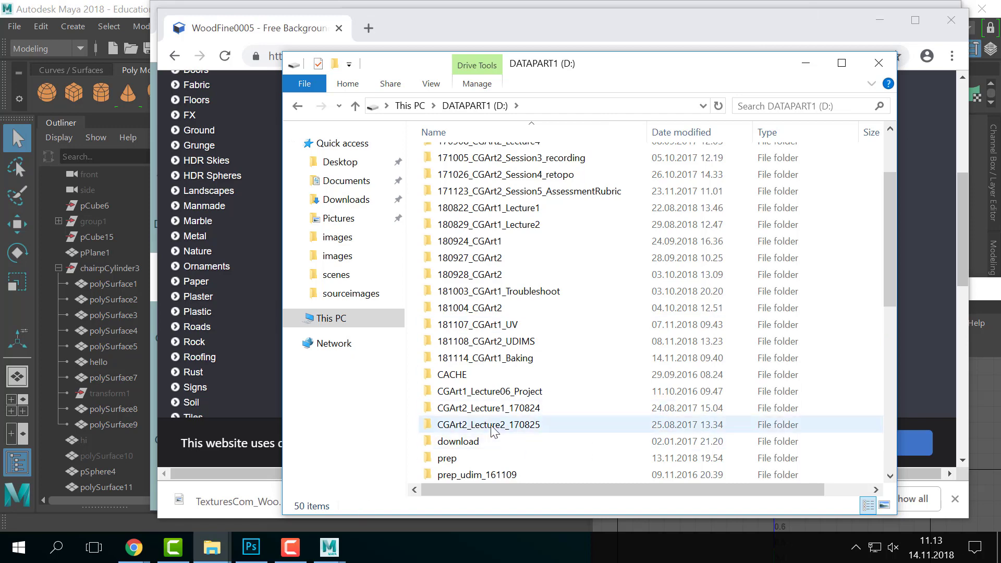
{"action": "mouse_move", "coordinate": [538, 433]}
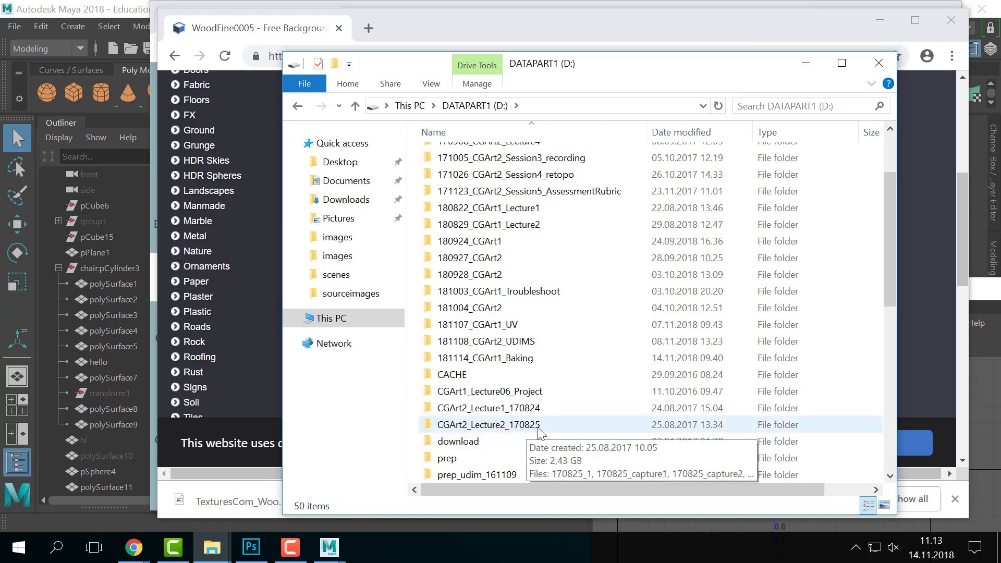
{"action": "left_click", "coordinate": [541, 365]}
{"action": "double_click", "coordinate": [541, 366]}
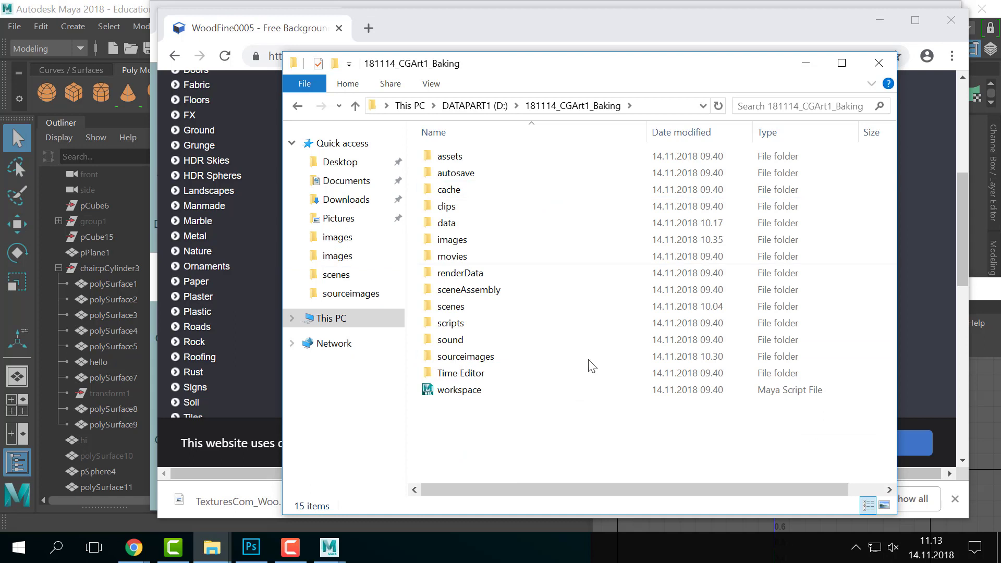
{"action": "double_click", "coordinate": [546, 359]}
{"action": "key", "text": "ctrl+v"}
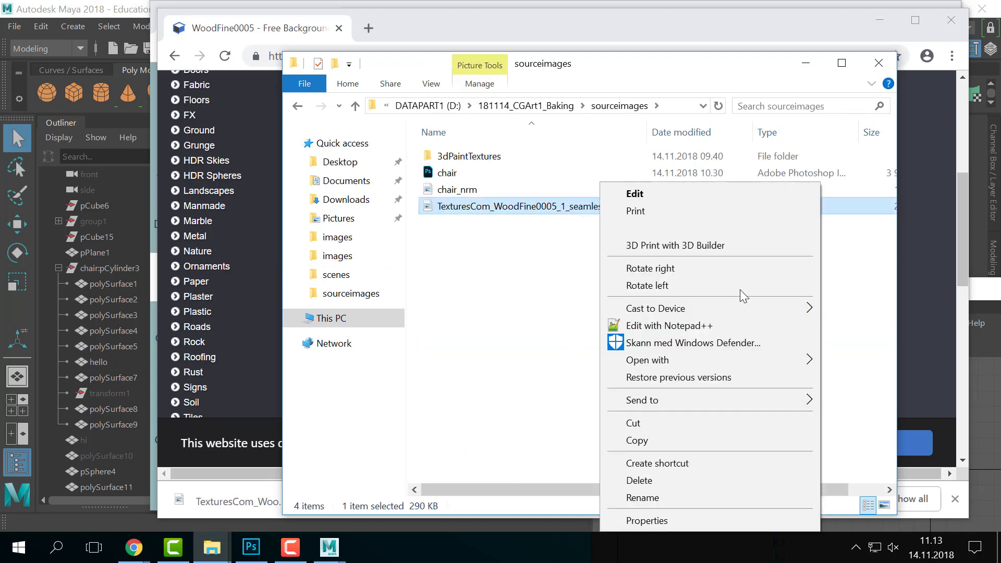
- Rename the pasted wood texture file to chair_wood_tile
{"action": "right_click", "coordinate": [600, 206]}
{"action": "left_click", "coordinate": [718, 498]}
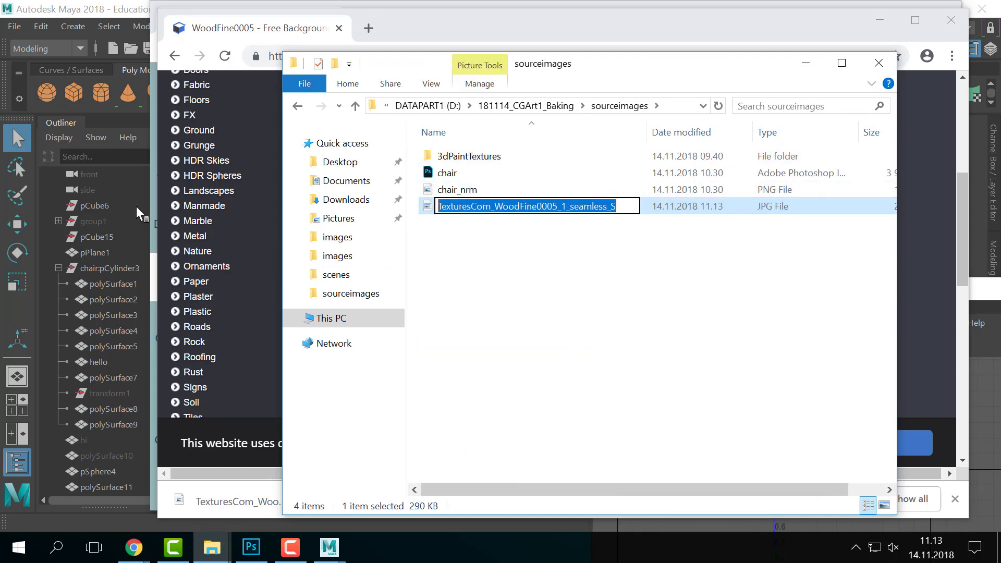
{"action": "type", "text": "chair_"}
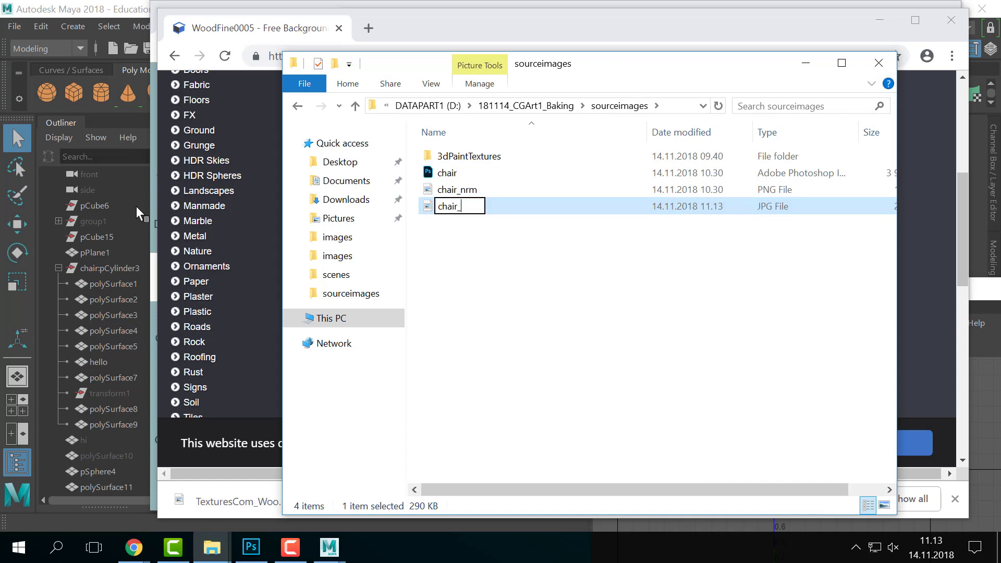
{"action": "type", "text": "woor"}
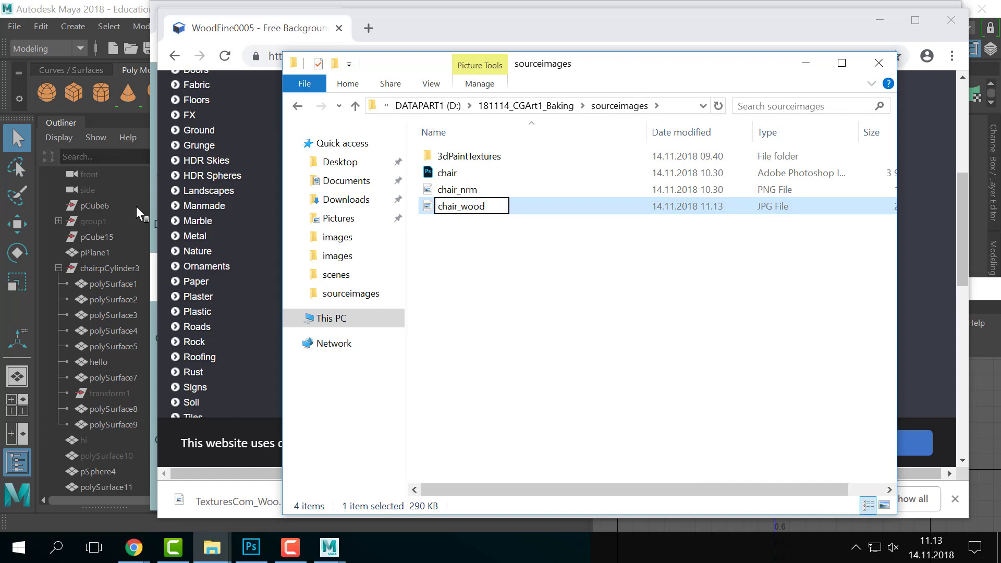
{"action": "type", "text": "_tile"}
{"action": "key", "text": "Return"}
{"action": "left_click", "coordinate": [562, 274]}
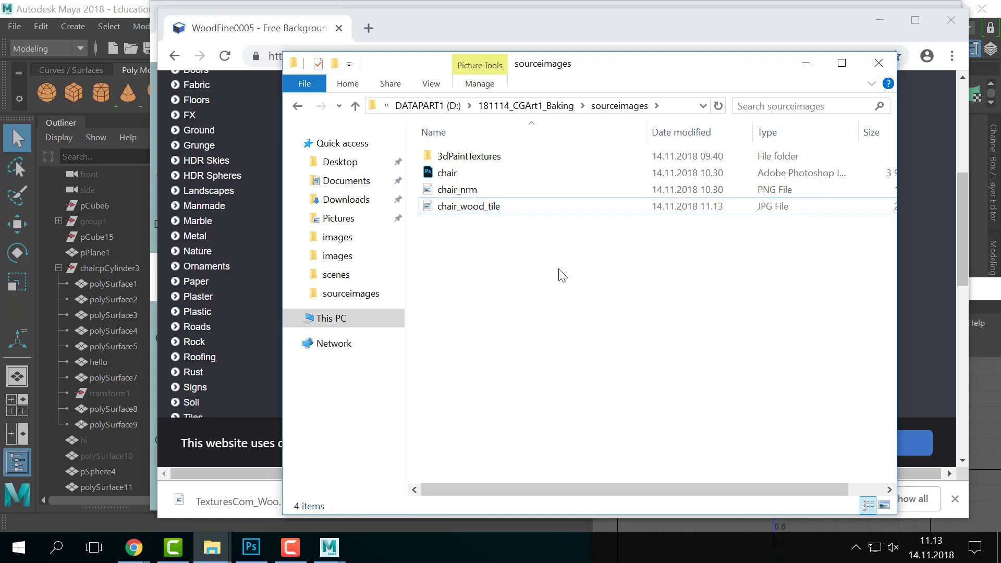
- Open chair_wood_tile with Adobe Photoshop CC 2018 from the Open with app list
{"action": "left_click_drag", "start_coordinate": [569, 73], "coordinate": [674, 65]}
{"action": "left_click", "coordinate": [594, 200]}
{"action": "right_click", "coordinate": [595, 200]}
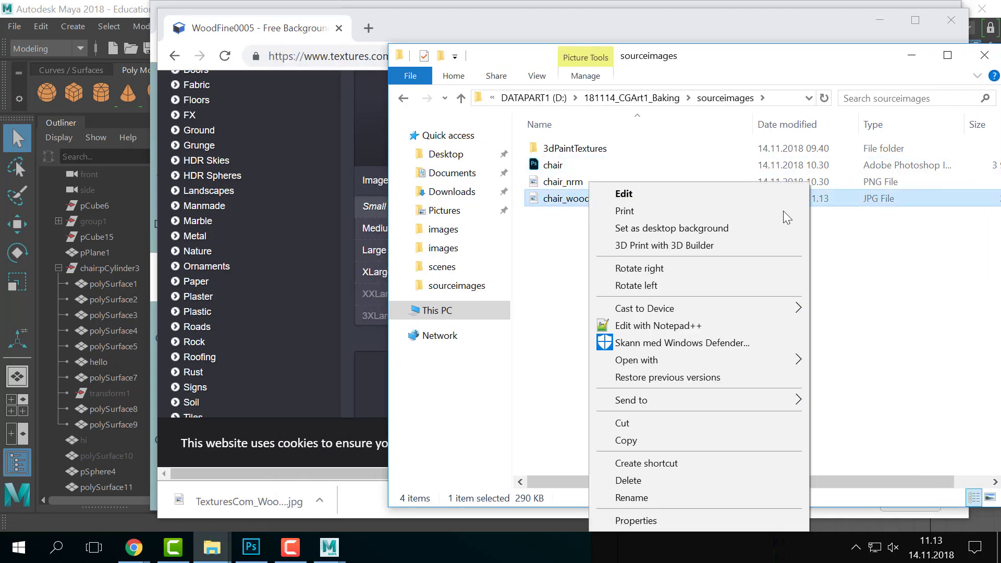
{"action": "mouse_move", "coordinate": [804, 361]}
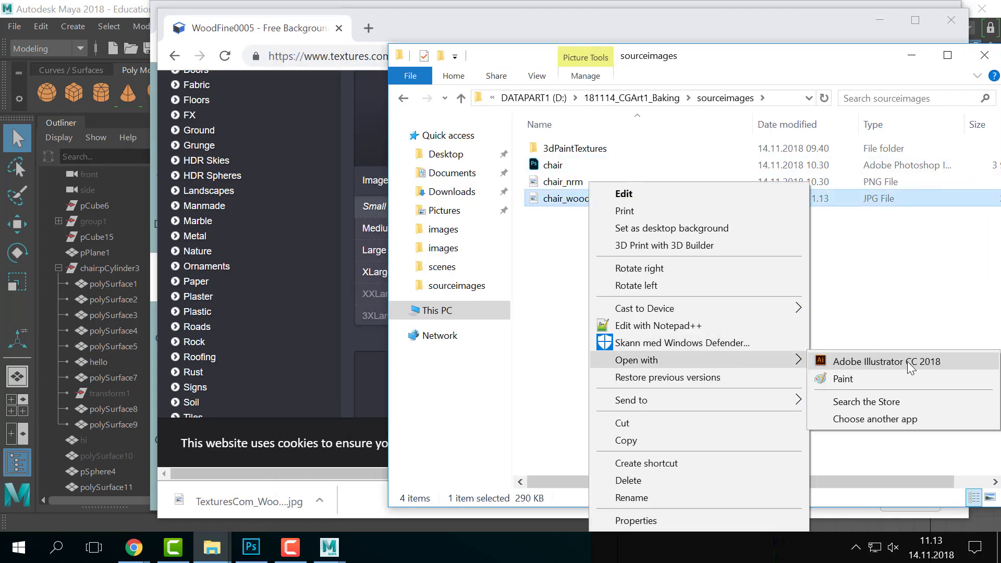
{"action": "left_click", "coordinate": [896, 420]}
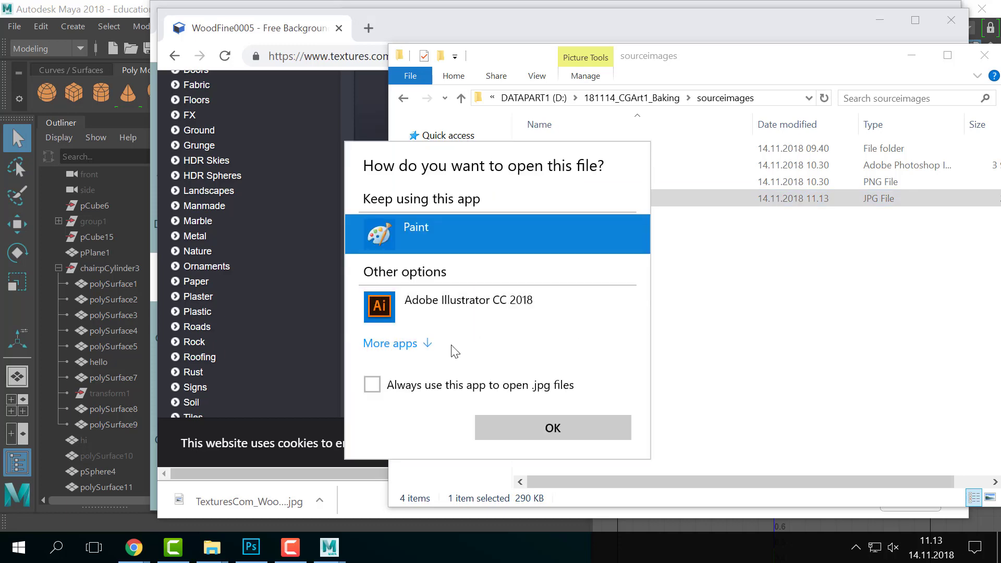
{"action": "left_click", "coordinate": [423, 346]}
{"action": "scroll", "coordinate": [490, 393], "scroll_direction": "down", "scroll_amount": 3}
{"action": "left_click", "coordinate": [446, 349]}
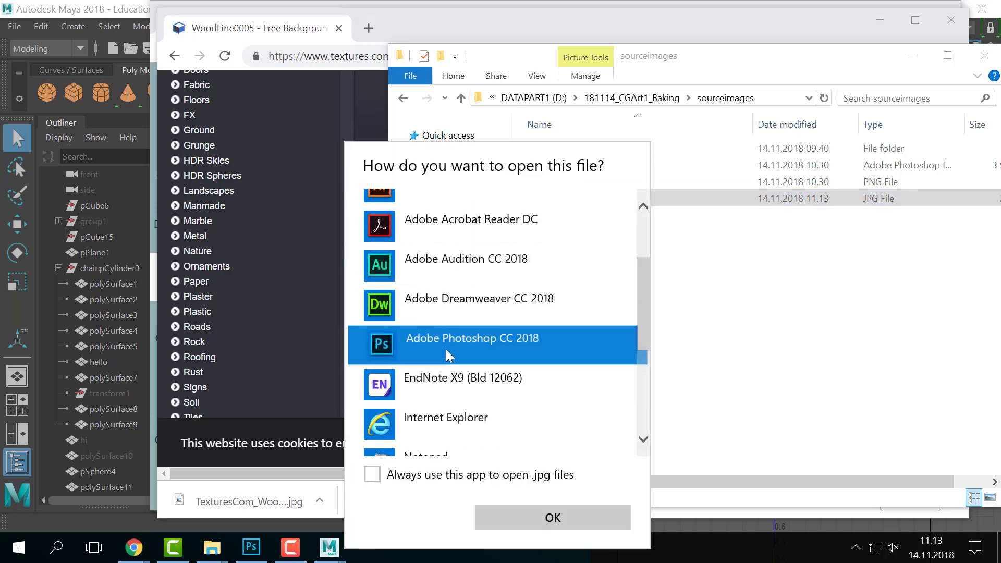
{"action": "left_click", "coordinate": [554, 518]}
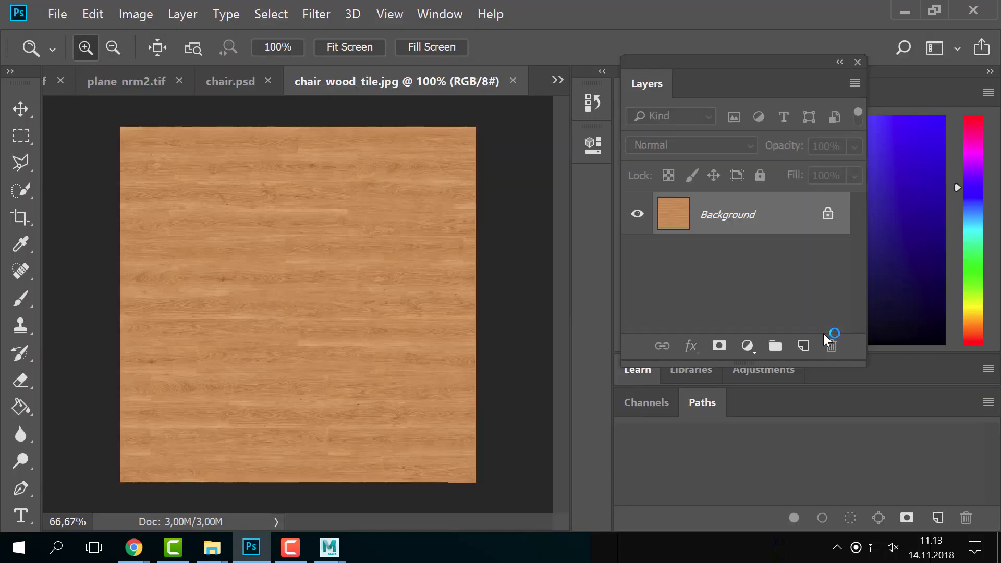
- Unlock the background as Layer 0 and bring up the Offset filter settings
{"action": "left_click", "coordinate": [828, 214]}
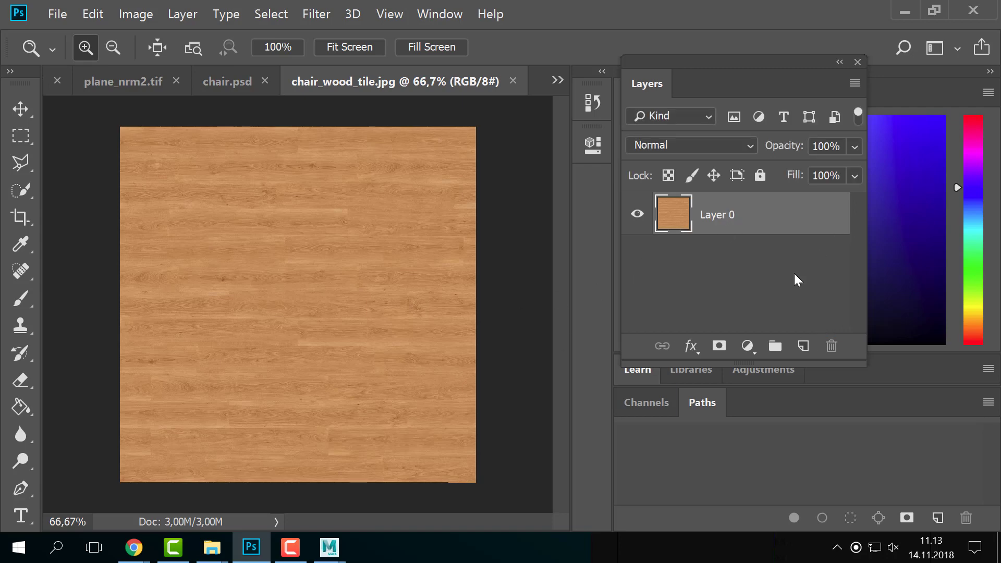
{"action": "left_click", "coordinate": [180, 15]}
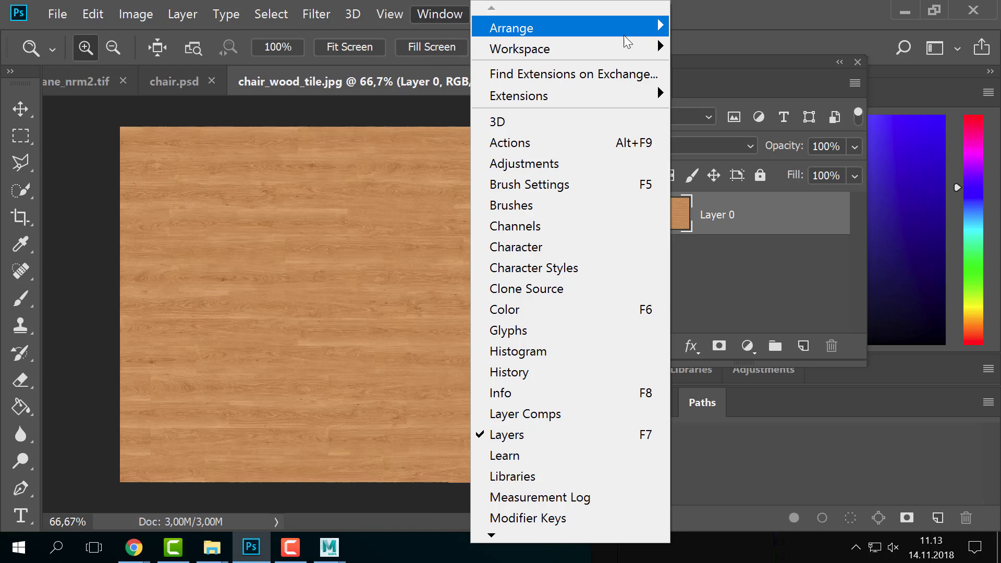
{"action": "mouse_move", "coordinate": [328, 20]}
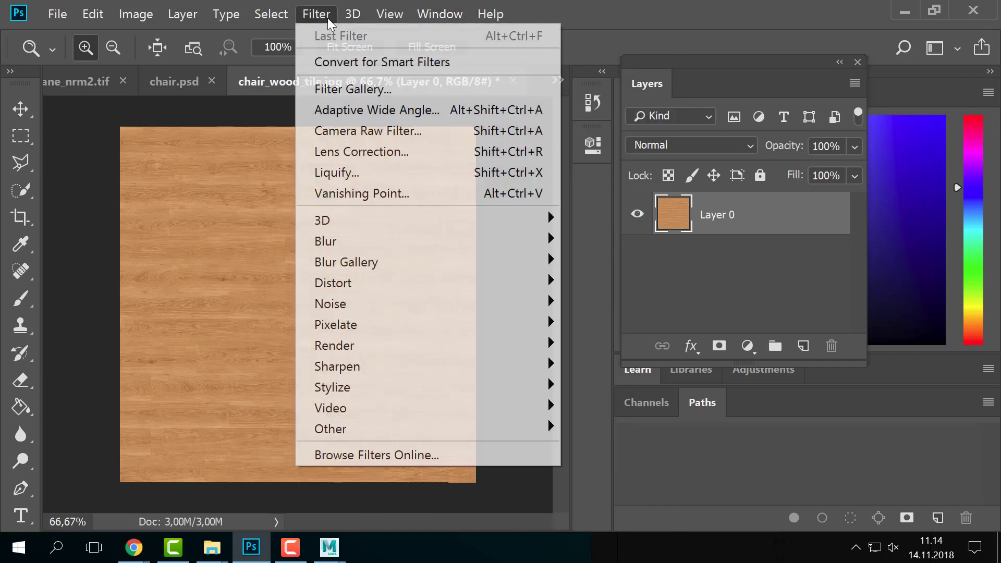
{"action": "mouse_move", "coordinate": [420, 437]}
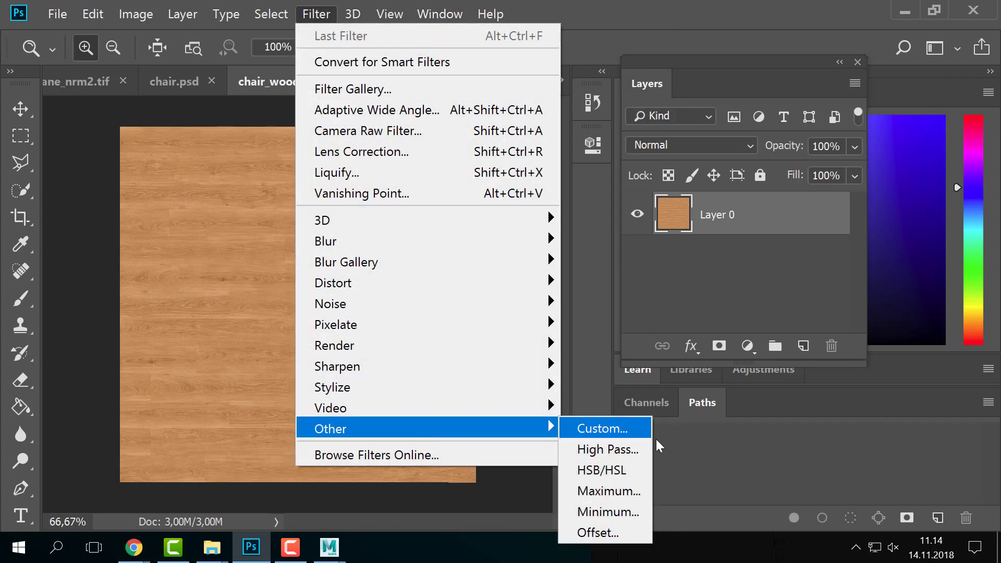
{"action": "left_click", "coordinate": [608, 535]}
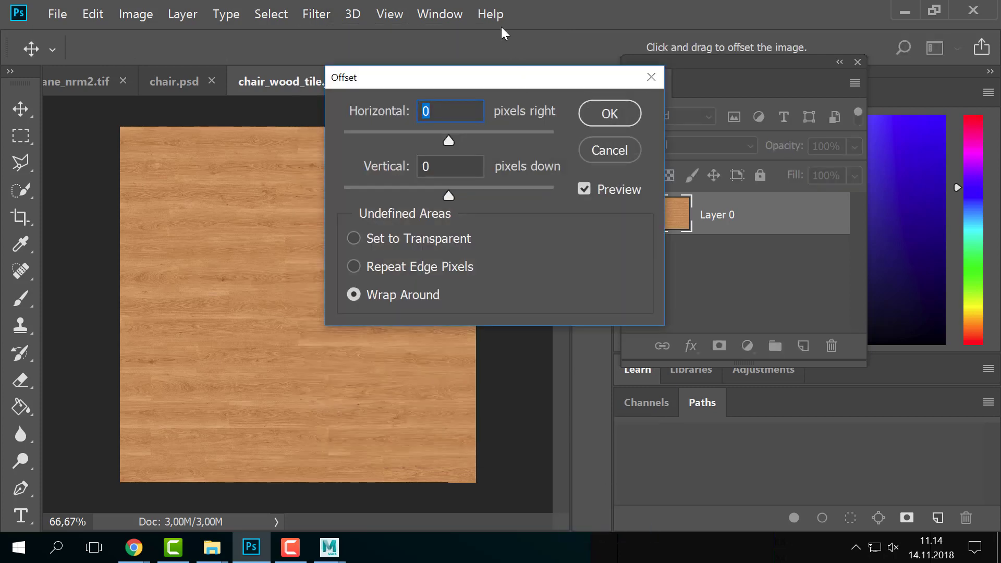
- Try an Offset shift with vacated areas left transparent, then undo it
{"action": "left_click_drag", "start_coordinate": [488, 84], "coordinate": [647, 93]}
{"action": "left_click_drag", "start_coordinate": [604, 151], "coordinate": [641, 153]}
{"action": "left_click_drag", "start_coordinate": [618, 198], "coordinate": [677, 206]}
{"action": "left_click_drag", "start_coordinate": [644, 152], "coordinate": [602, 152]}
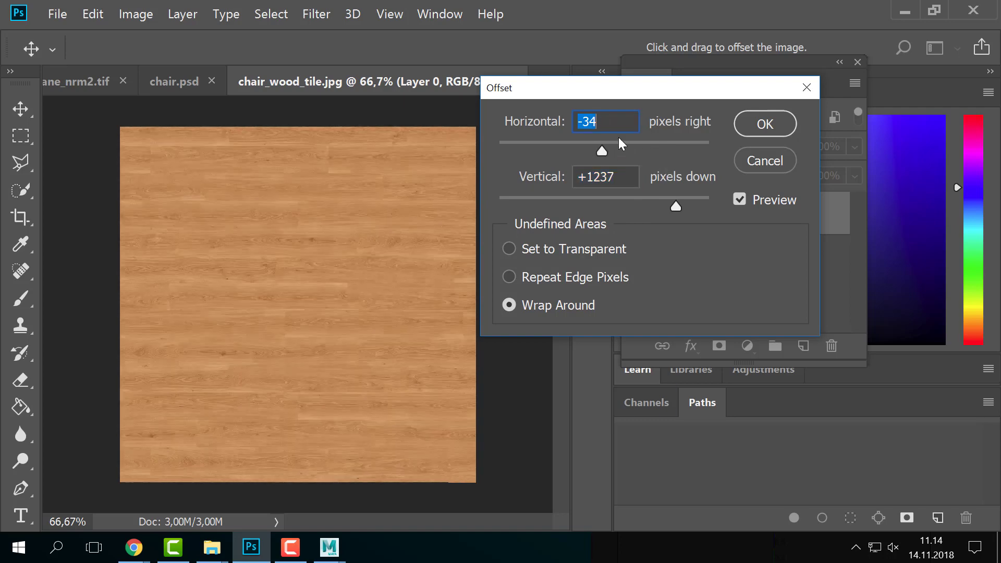
{"action": "left_click_drag", "start_coordinate": [670, 203], "coordinate": [652, 206]}
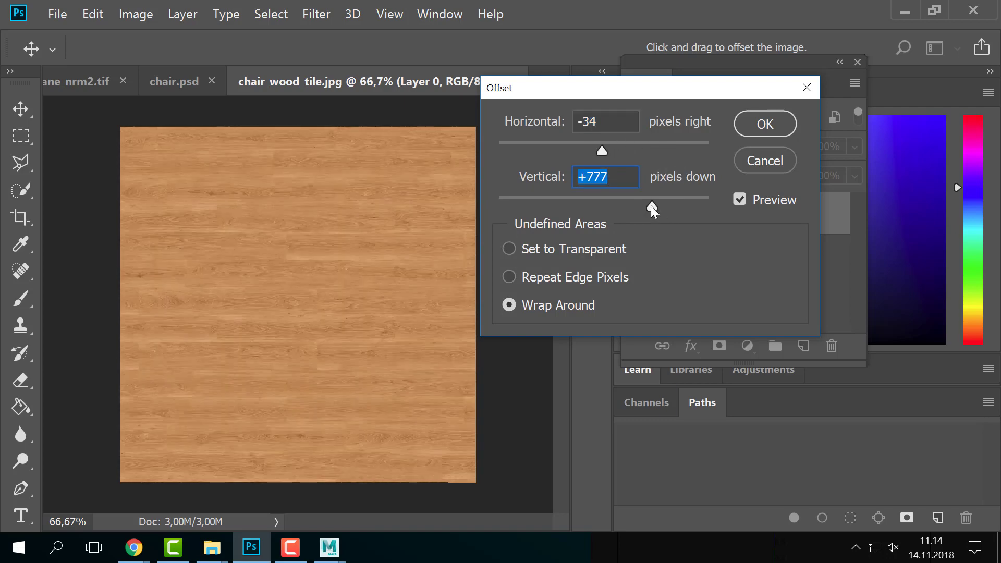
{"action": "left_click", "coordinate": [624, 247]}
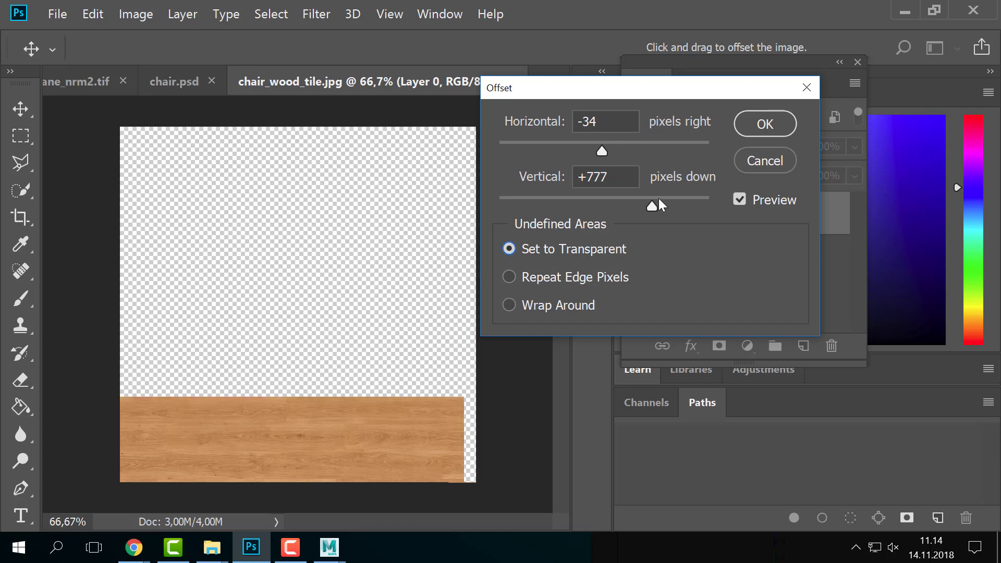
{"action": "key", "text": "alt"}
{"action": "left_click", "coordinate": [765, 124]}
{"action": "key", "text": "z"}
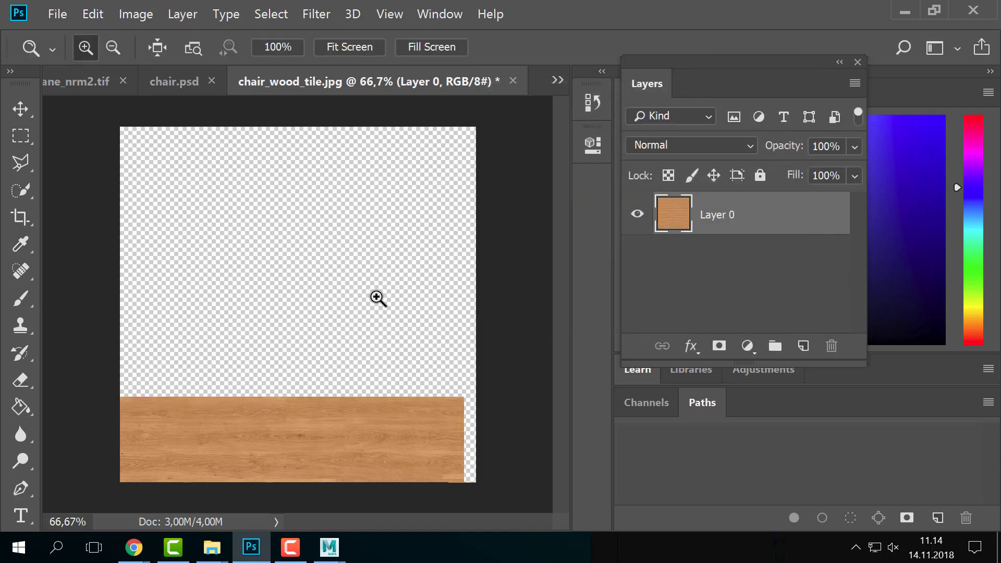
{"action": "key", "text": "ctrl+z"}
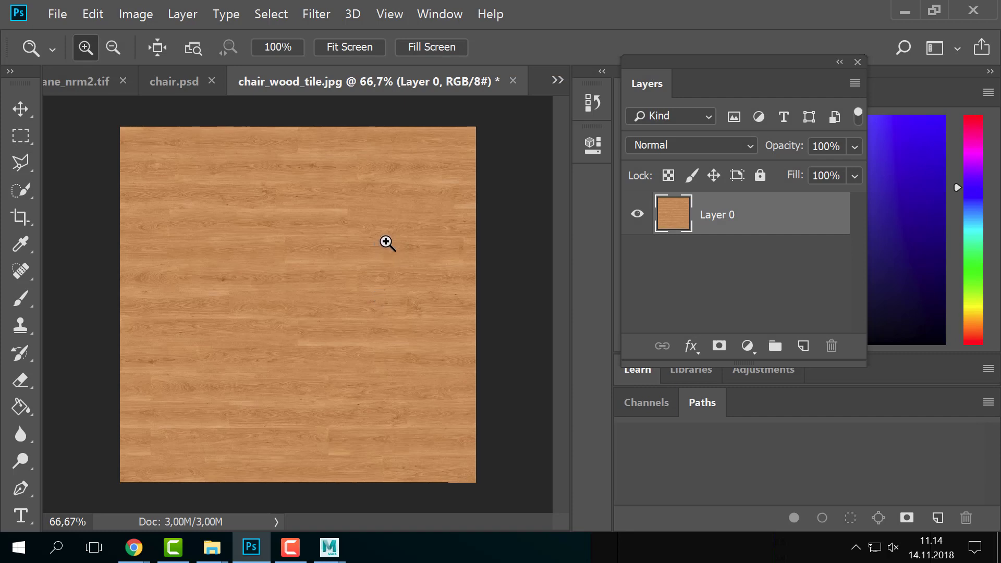
- Switch to the sourceimages folder window and back to the wood texture document
{"action": "key", "text": "alt+Tab"}
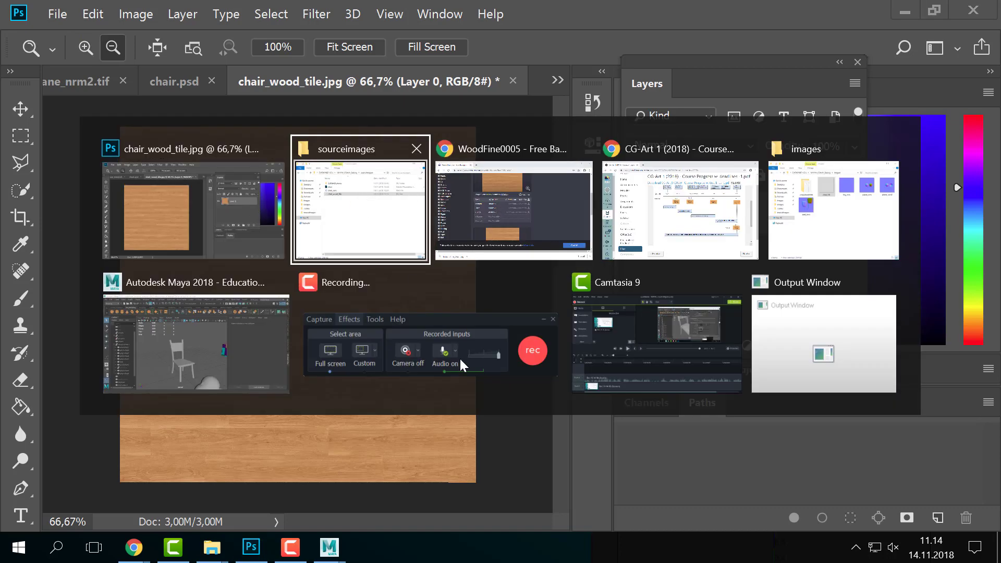
{"action": "left_click", "coordinate": [316, 212]}
{"action": "key", "text": "alt+Tab"}
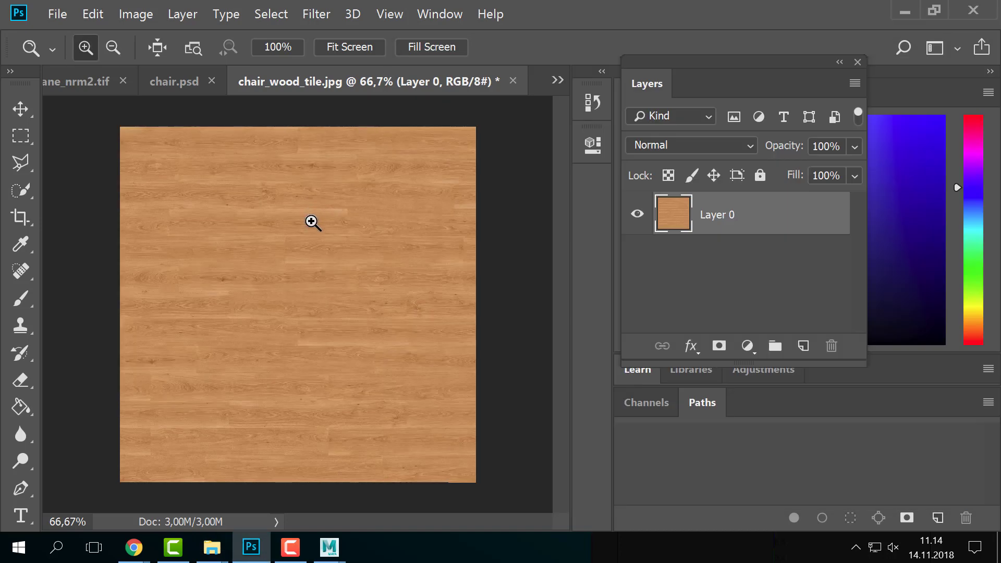
{"action": "key", "text": "alt+Tab"}
{"action": "key", "text": "alt+Tab"}
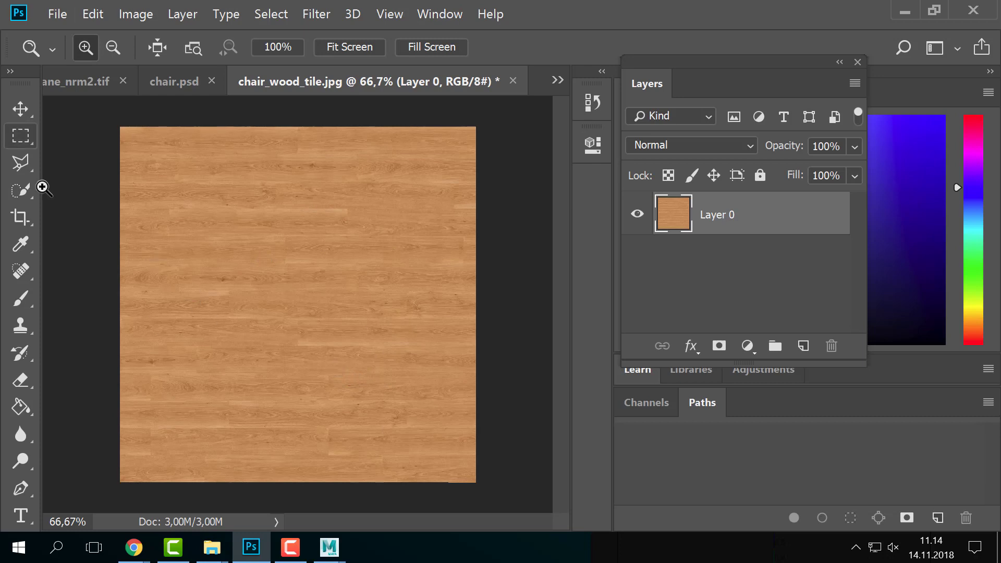
{"action": "left_click", "coordinate": [26, 277]}
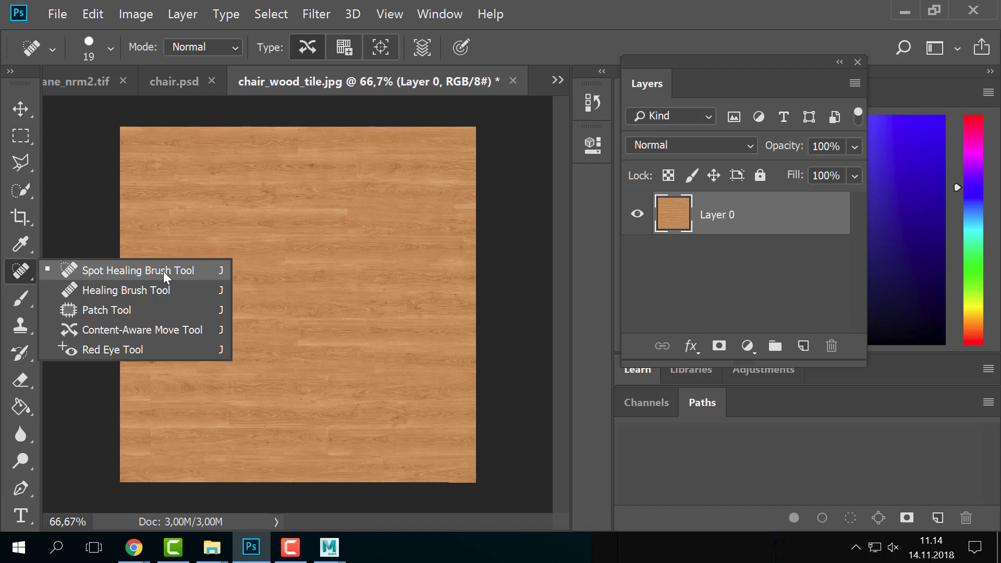
{"action": "left_click", "coordinate": [20, 272]}
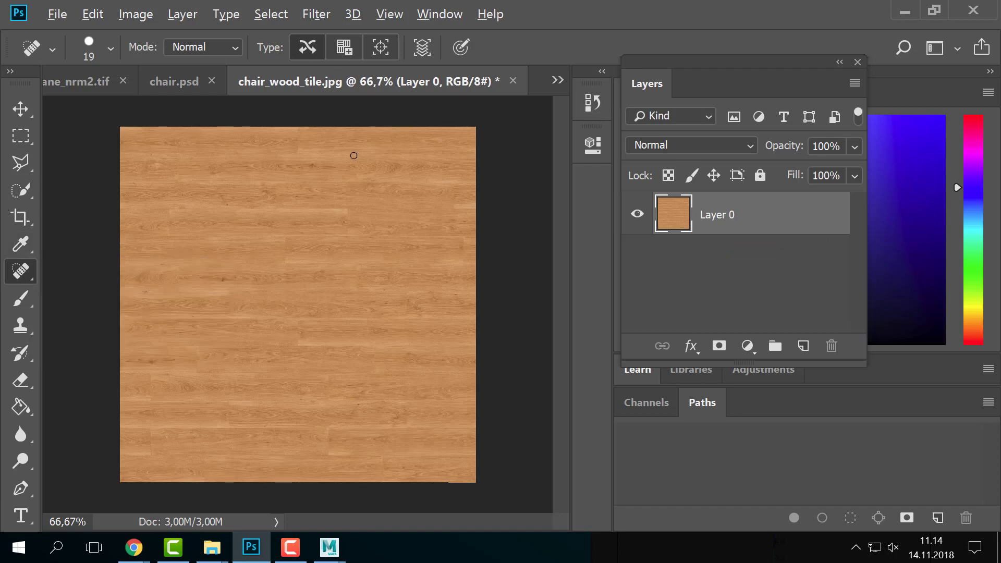
{"action": "key", "text": "alt+Tab"}
{"action": "left_click", "coordinate": [571, 227]}
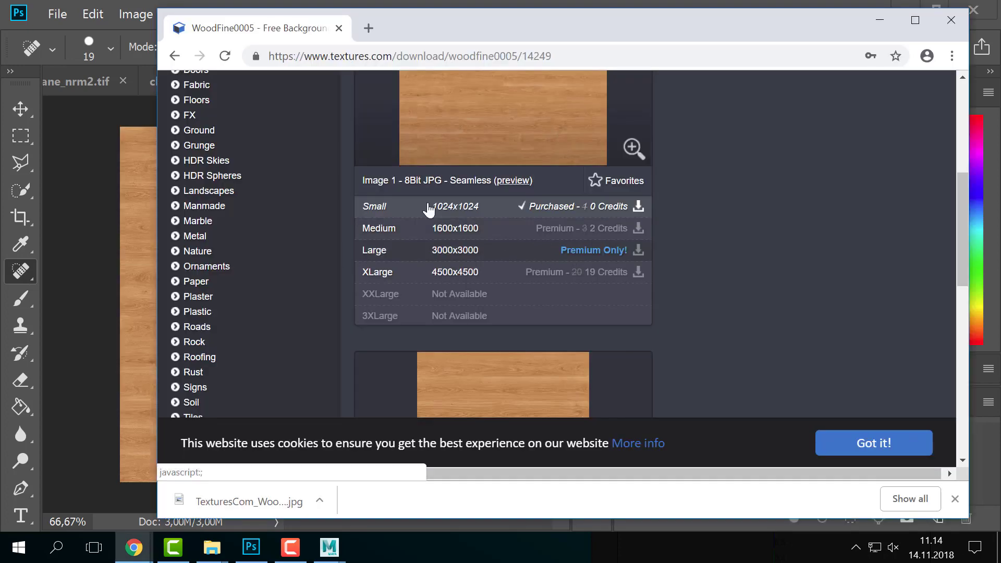
{"action": "key", "text": "alt+Tab"}
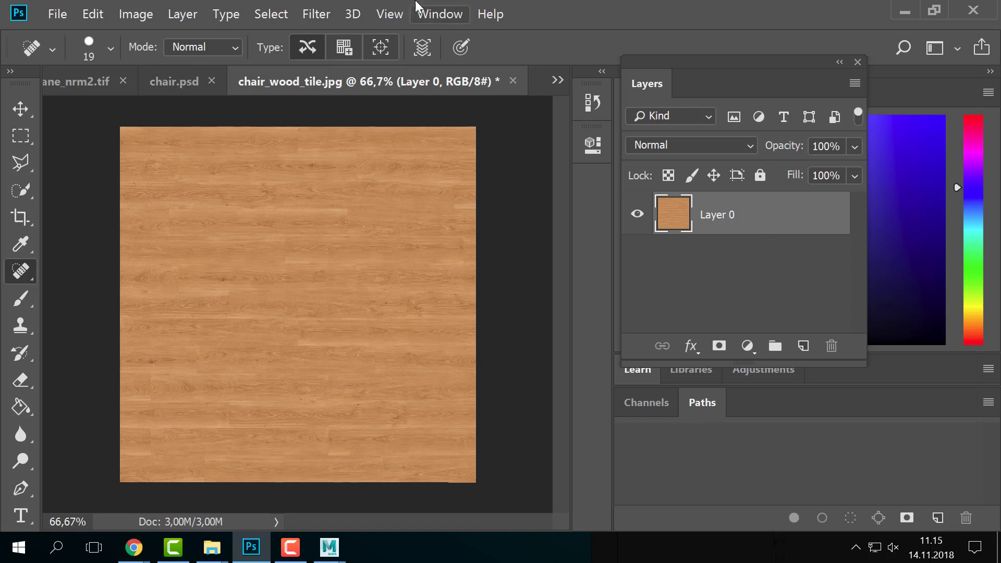
{"action": "left_click", "coordinate": [281, 9]}
{"action": "mouse_move", "coordinate": [309, 4]}
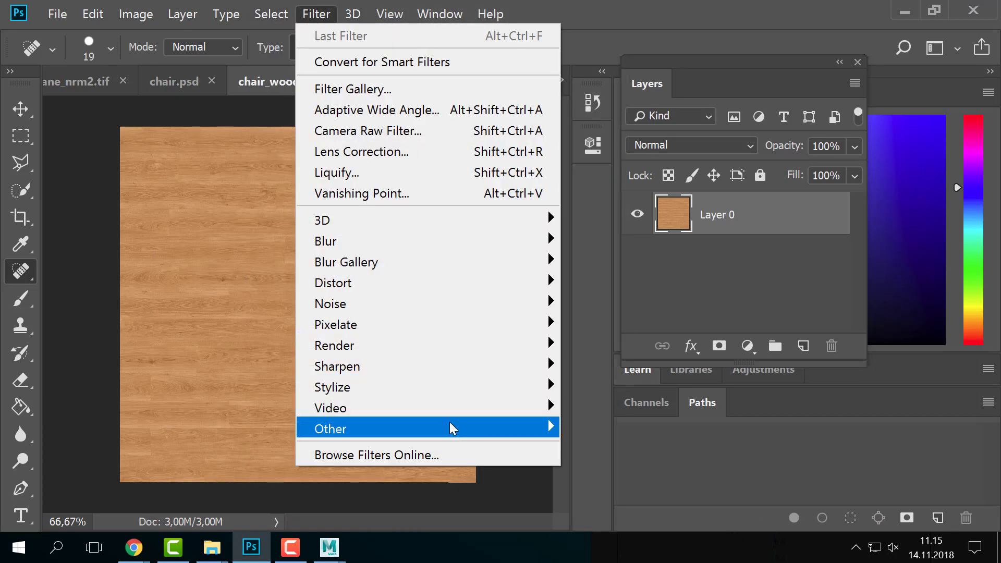
{"action": "mouse_move", "coordinate": [450, 428]}
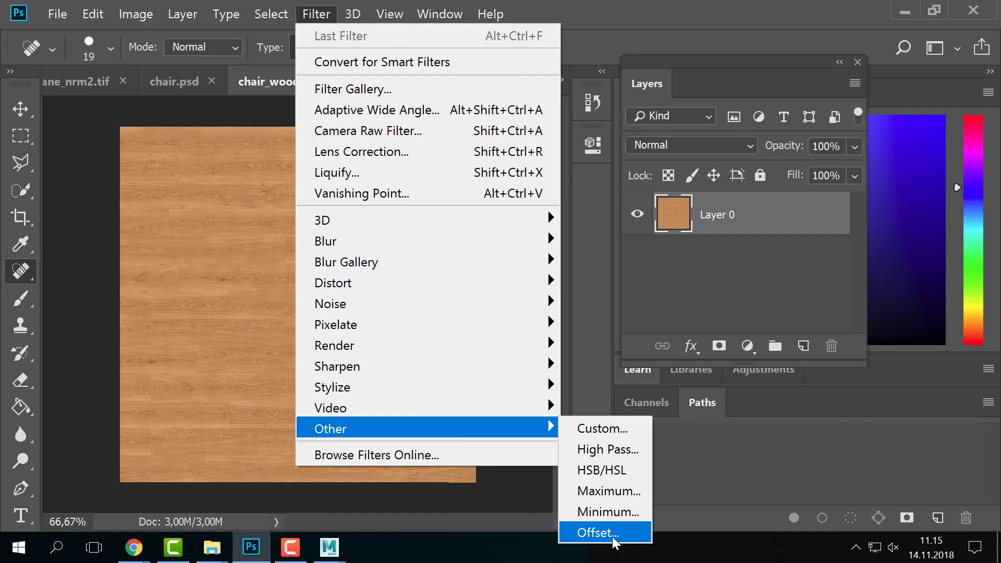
{"action": "left_click", "coordinate": [198, 205]}
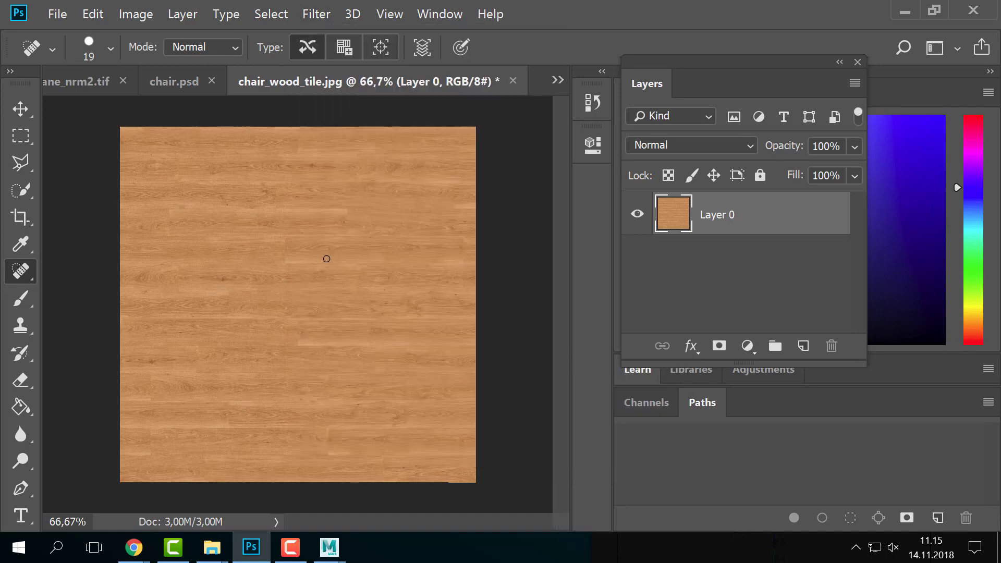
{"action": "left_click", "coordinate": [21, 108]}
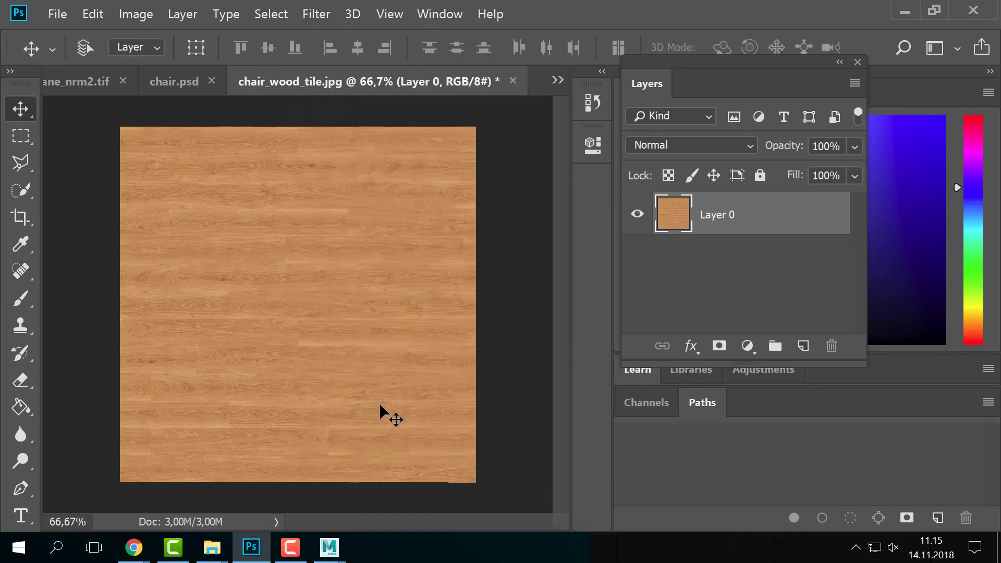
{"action": "key", "text": "alt+Tab"}
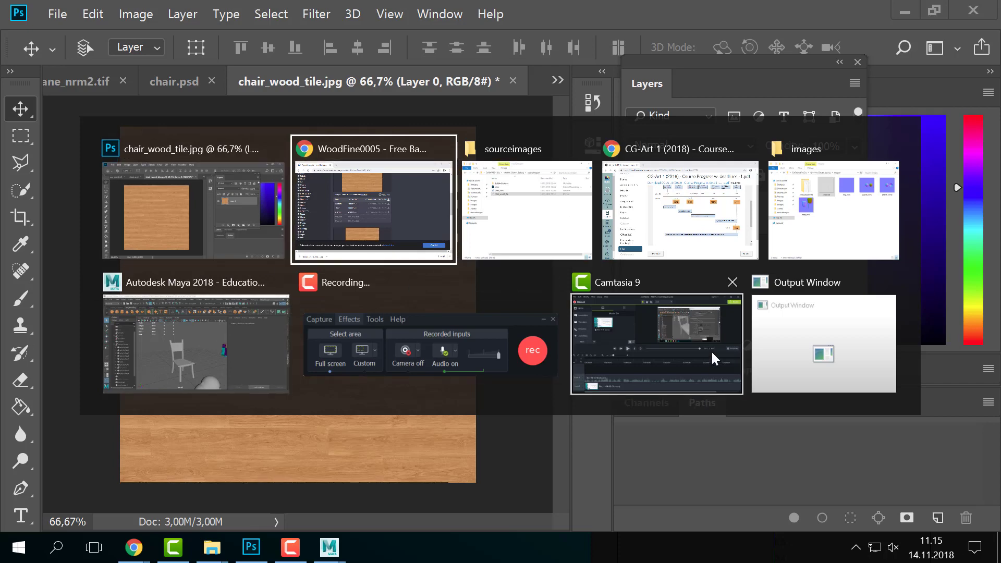
- Select the chair's eight parts and assign them a new Lambert material
{"action": "left_click", "coordinate": [228, 334]}
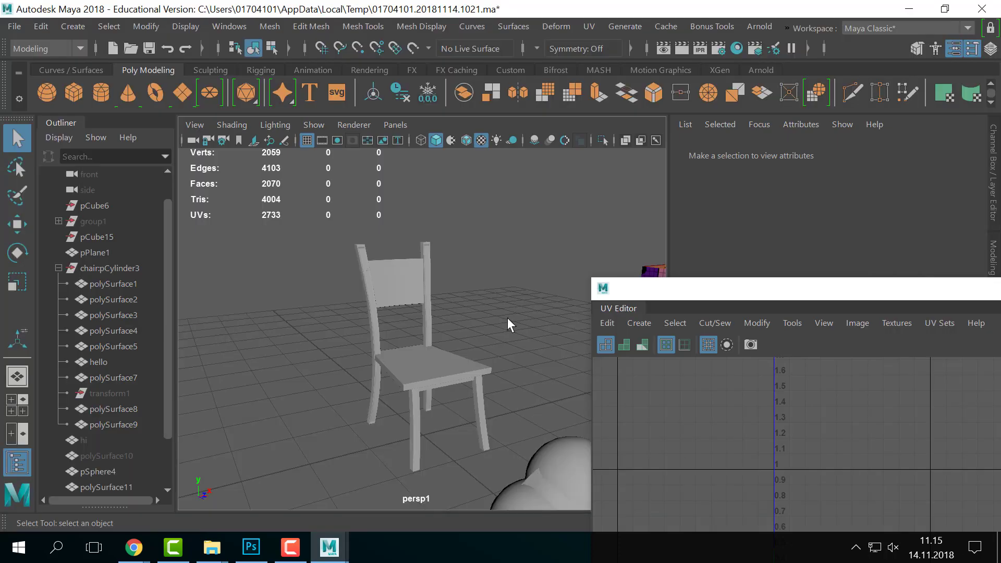
{"action": "left_click_drag", "start_coordinate": [655, 295], "coordinate": [663, 414]}
{"action": "left_click_drag", "start_coordinate": [292, 242], "coordinate": [527, 446]}
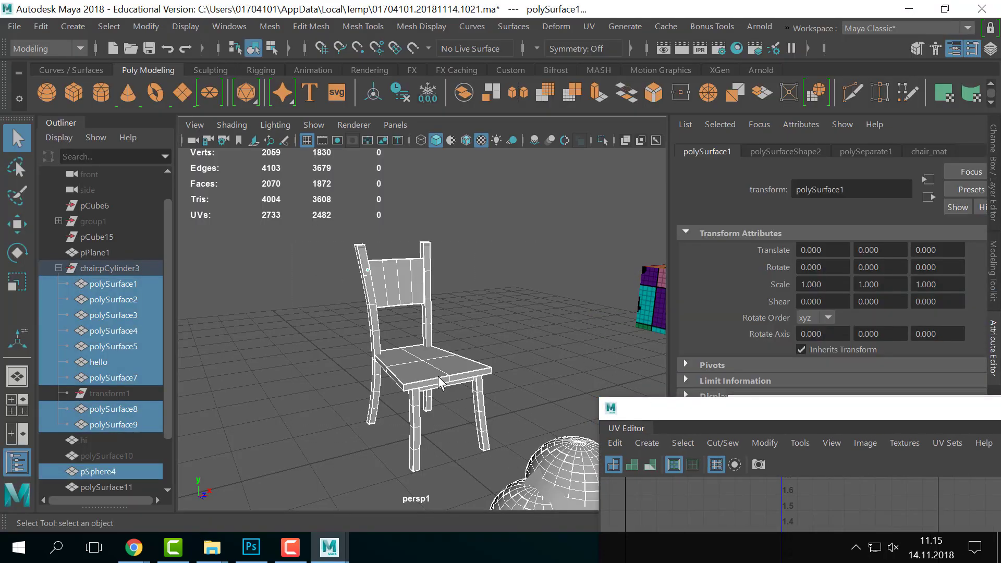
{"action": "left_click", "coordinate": [558, 301]}
{"action": "left_click_drag", "start_coordinate": [327, 284], "coordinate": [507, 413]}
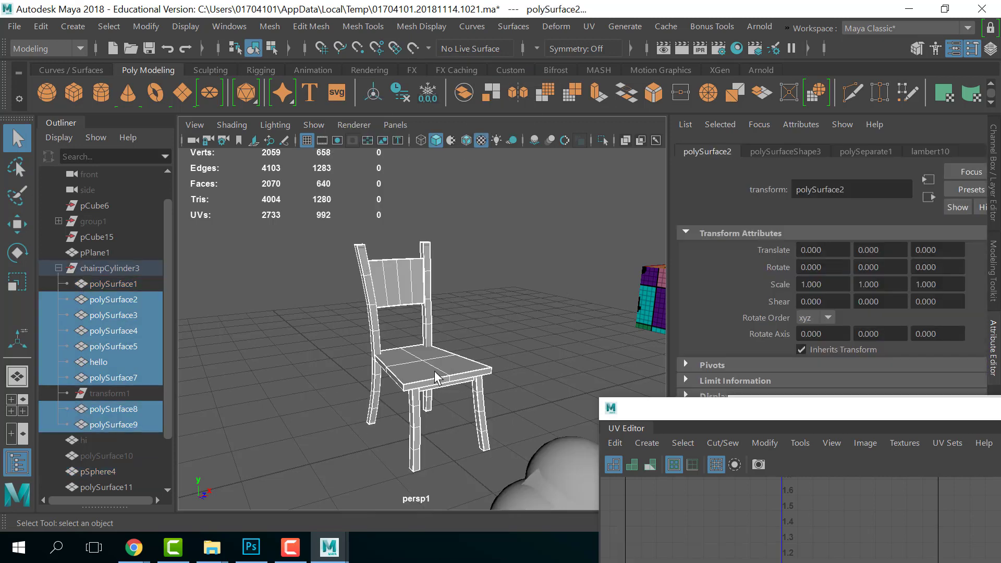
{"action": "right_click_drag", "start_coordinate": [435, 371], "coordinate": [553, 439]}
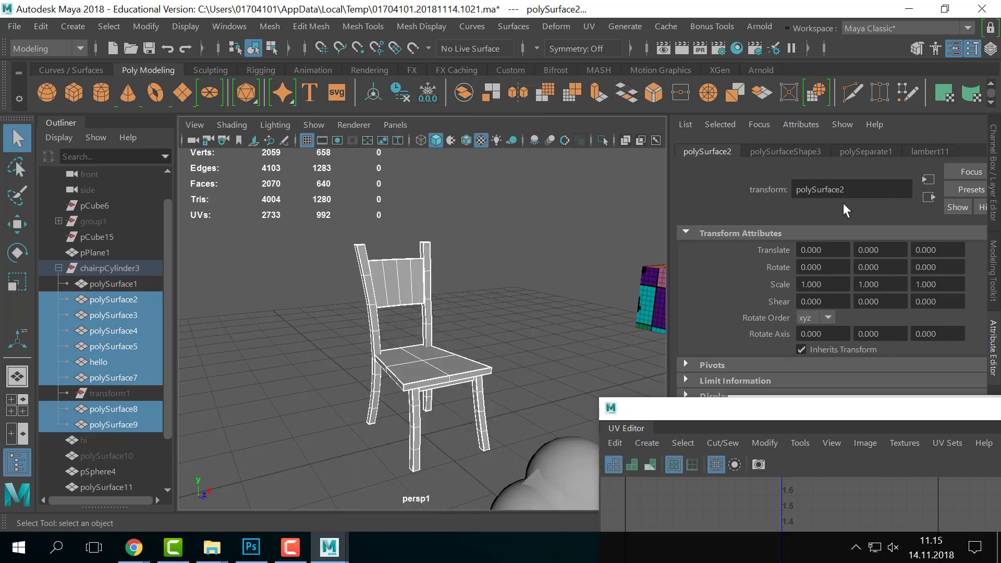
- Map a new file7 texture to lambert11's Color with Filter Type Off and browse for its image
{"action": "left_click", "coordinate": [925, 148]}
{"action": "scroll", "coordinate": [937, 336], "scroll_direction": "up", "scroll_amount": 3}
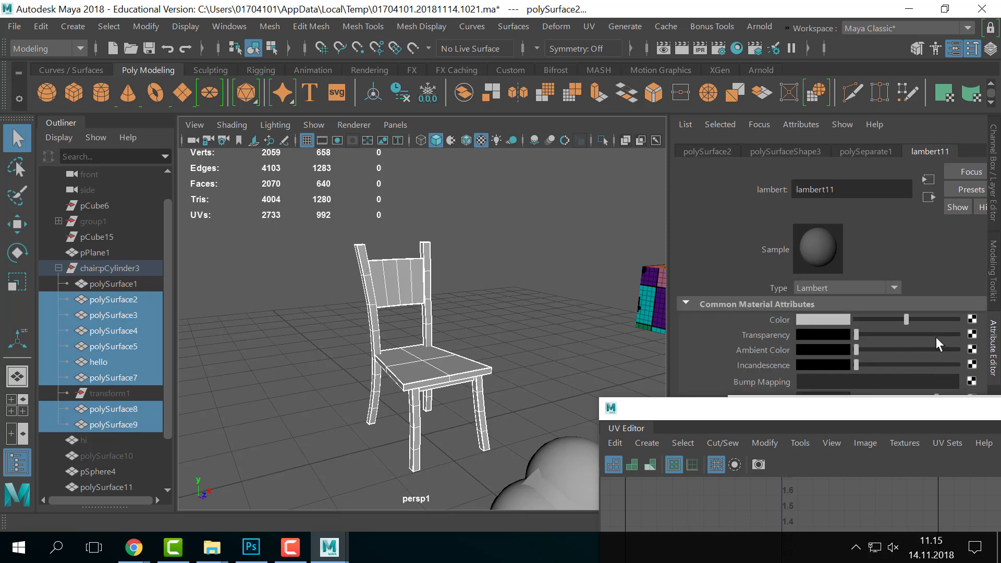
{"action": "left_click", "coordinate": [972, 320]}
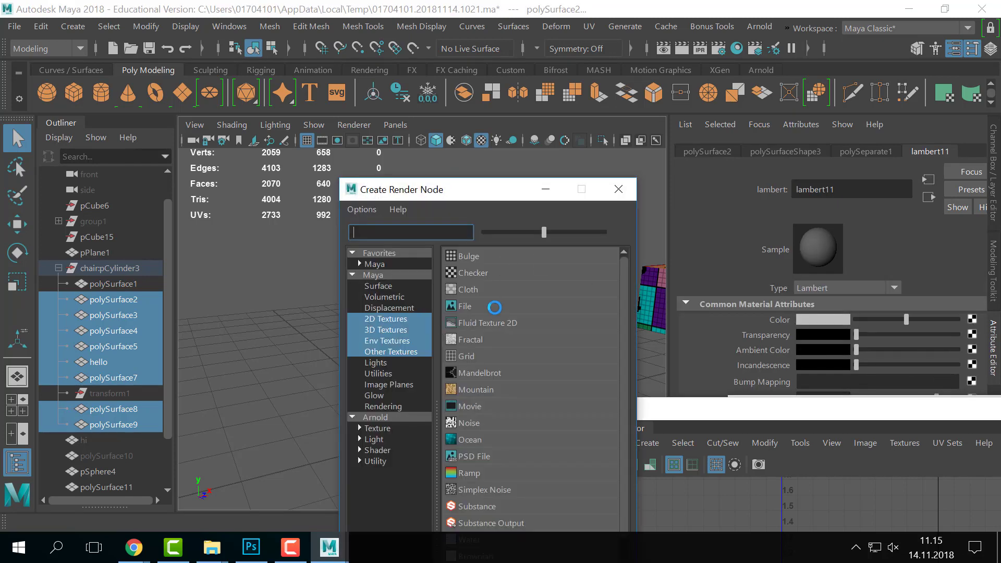
{"action": "left_click", "coordinate": [495, 307]}
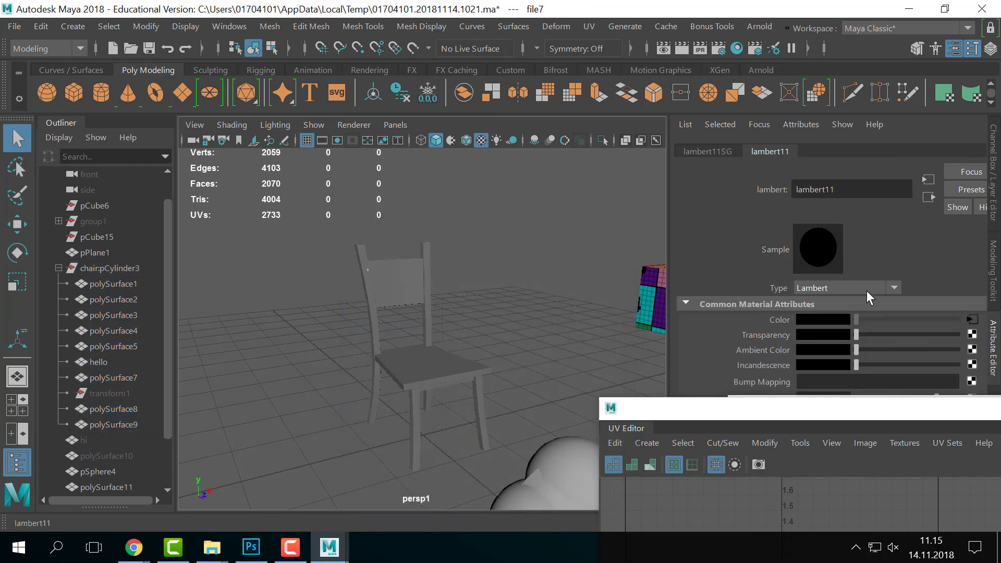
{"action": "left_click", "coordinate": [972, 320]}
{"action": "left_click", "coordinate": [829, 304]}
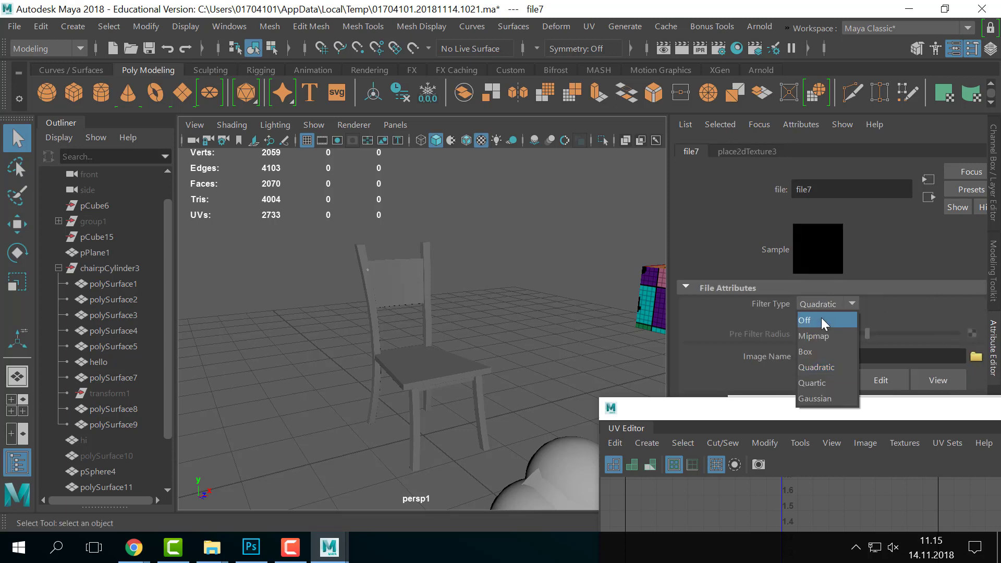
{"action": "left_click", "coordinate": [822, 320]}
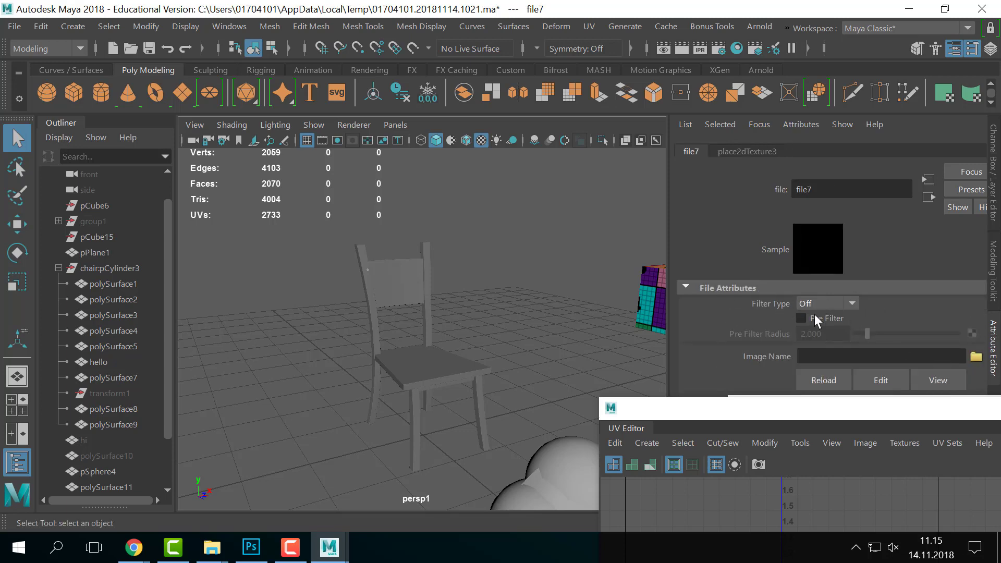
{"action": "left_click", "coordinate": [977, 357]}
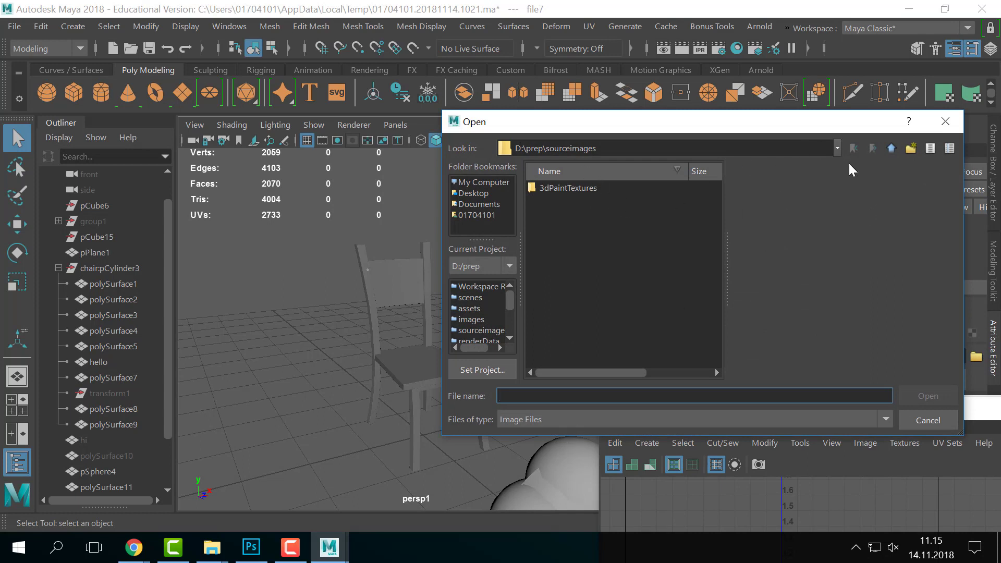
- Browse to the root of drive D in the image picker, then cancel it
{"action": "left_click", "coordinate": [837, 148]}
{"action": "left_click", "coordinate": [605, 190]}
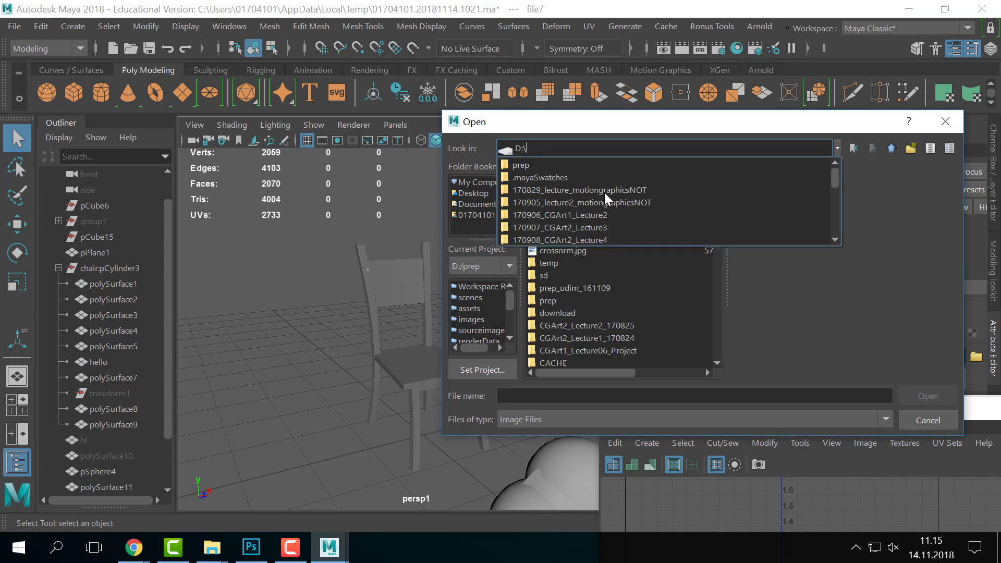
{"action": "scroll", "coordinate": [605, 221], "scroll_direction": "down", "scroll_amount": 6}
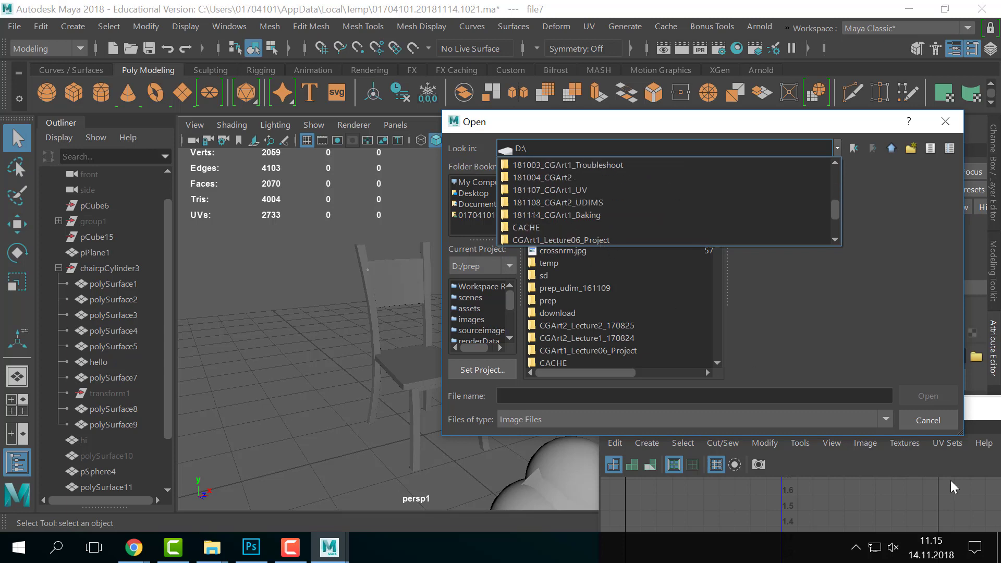
{"action": "left_click", "coordinate": [939, 428]}
{"action": "left_click", "coordinate": [939, 427]}
- Start File > Set Project, then cancel that first attempt
{"action": "left_click", "coordinate": [15, 26]}
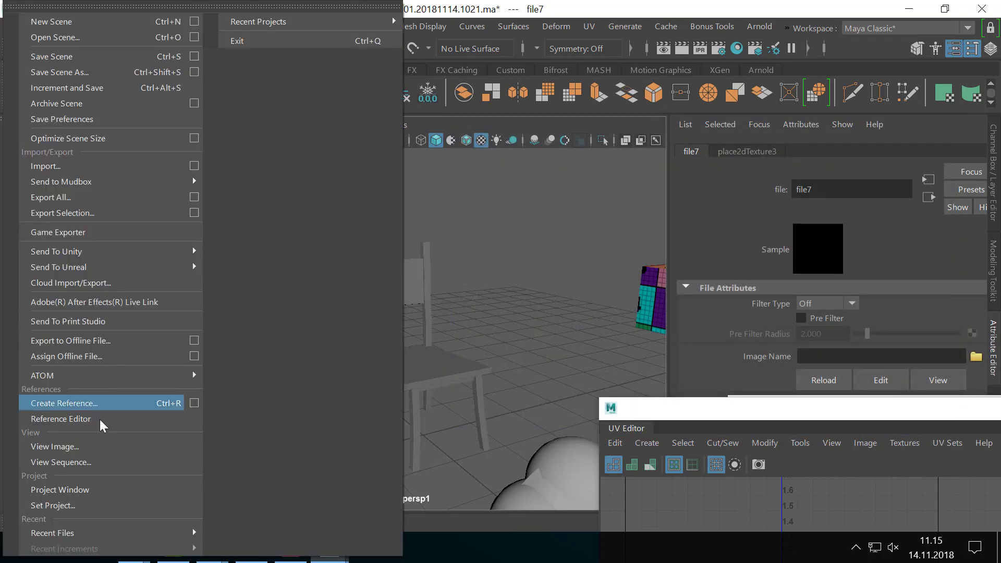
{"action": "left_click", "coordinate": [89, 506]}
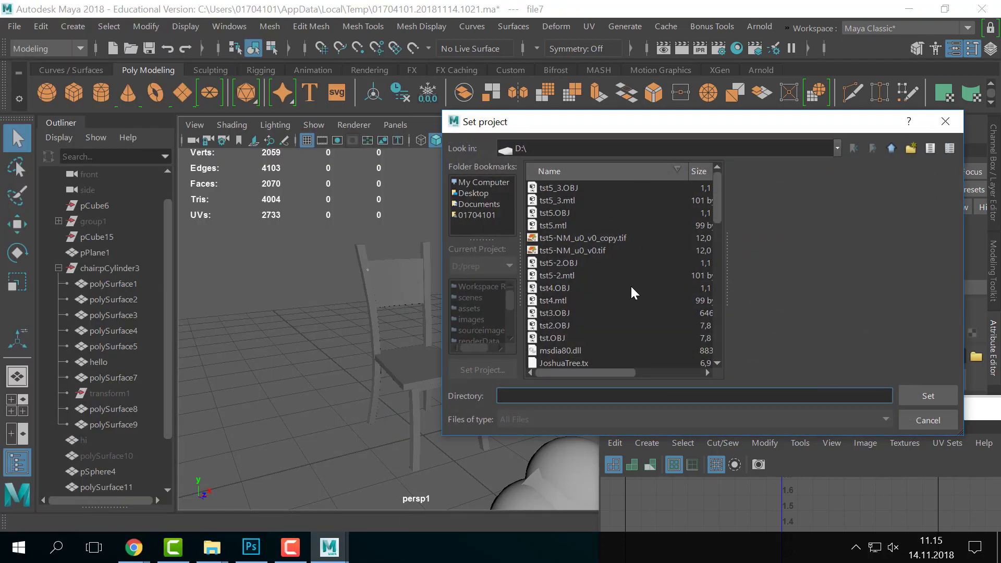
{"action": "scroll", "coordinate": [629, 291], "scroll_direction": "down", "scroll_amount": 10}
{"action": "left_click", "coordinate": [929, 421]}
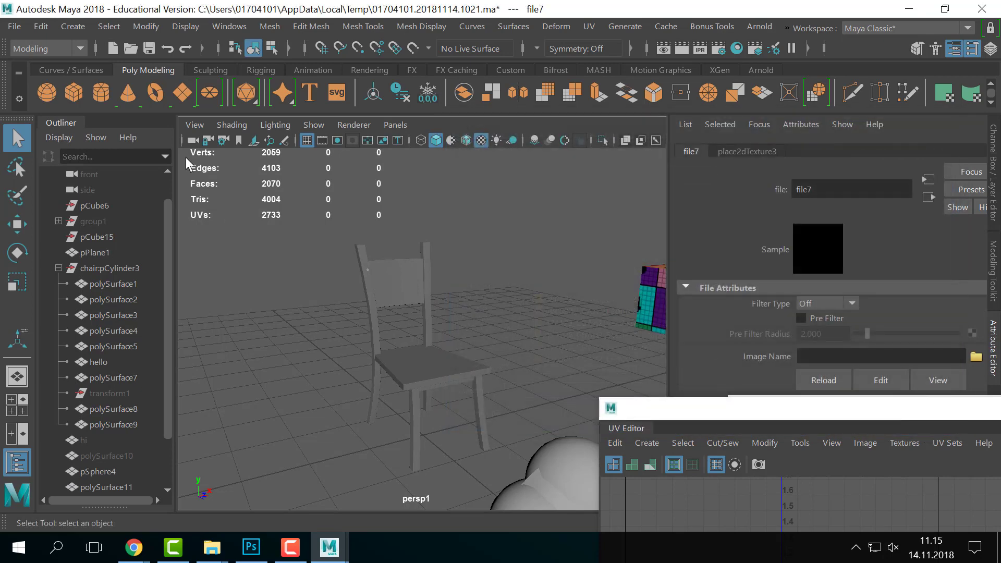
- Set the current project to the D:\181114_CGArt1_Baking folder
{"action": "left_click", "coordinate": [14, 26]}
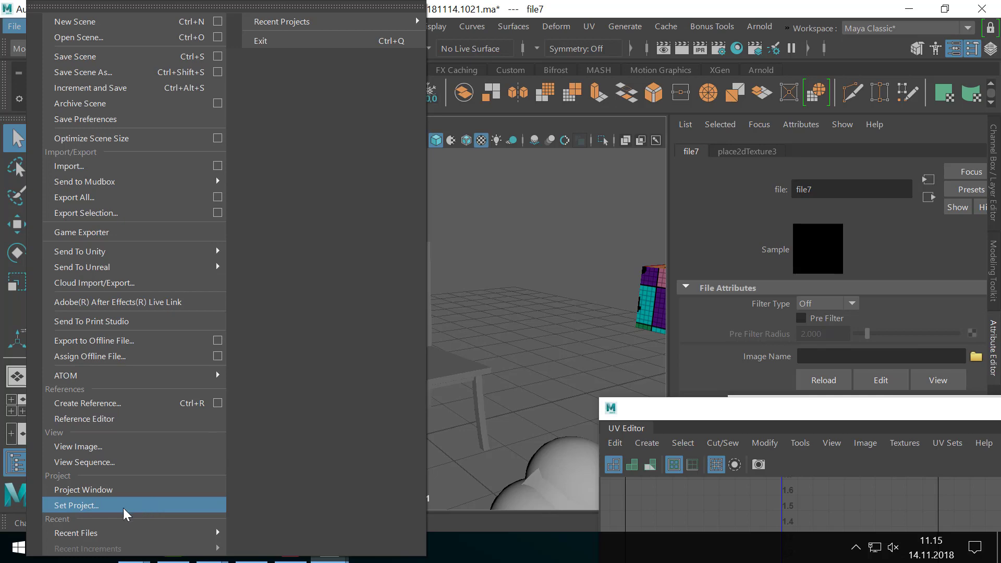
{"action": "left_click", "coordinate": [71, 507]}
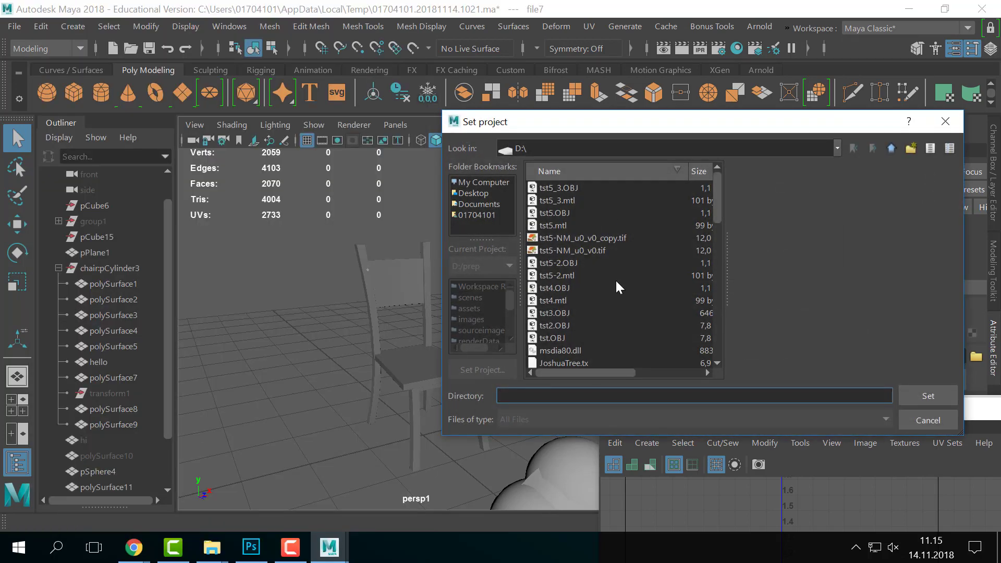
{"action": "scroll", "coordinate": [616, 280], "scroll_direction": "down", "scroll_amount": 10}
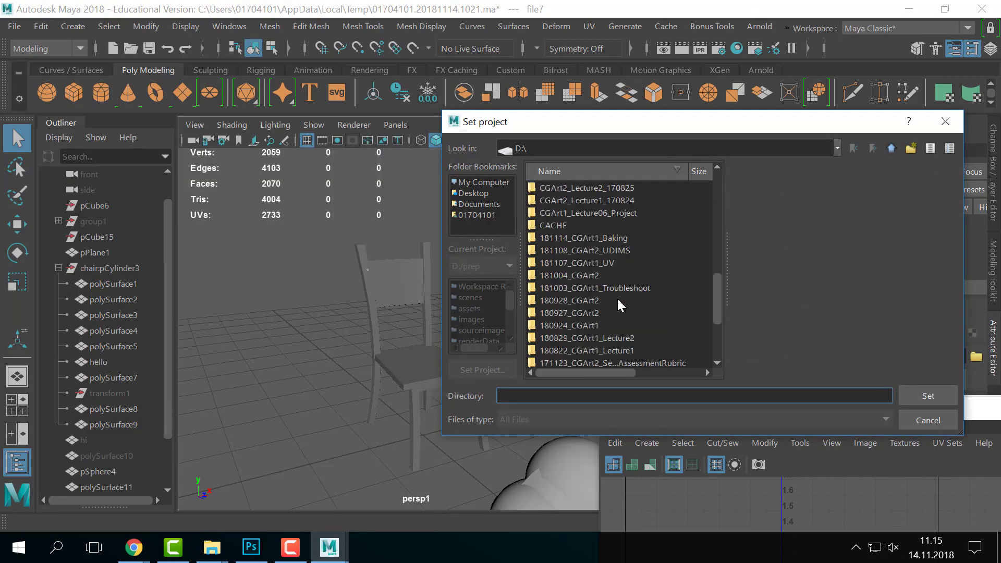
{"action": "double_click", "coordinate": [593, 237]}
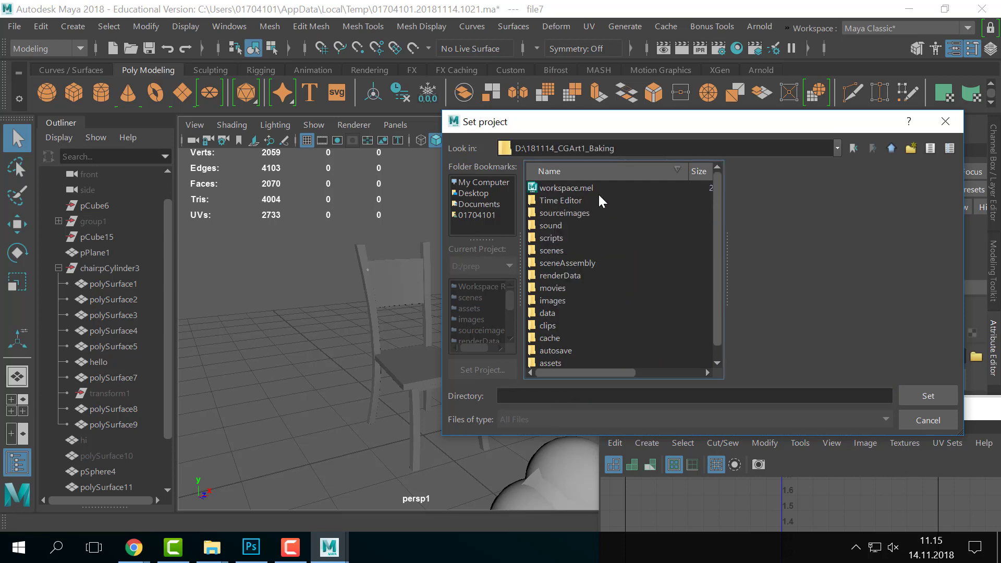
{"action": "left_click", "coordinate": [930, 396]}
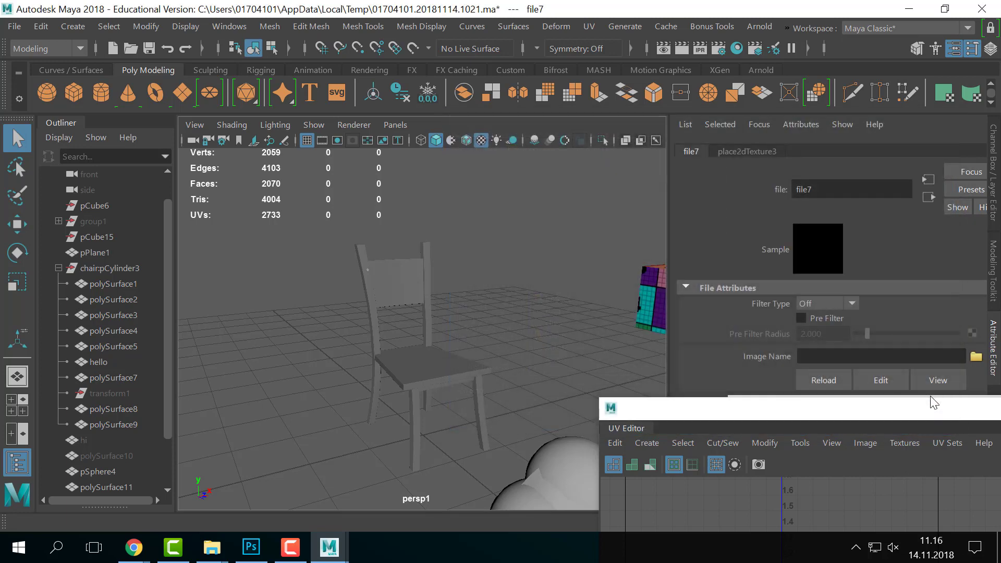
- Load sourceimages/chair_wood_tile.jpg into file7 and orbit to inspect the wood-textured chair
{"action": "left_click", "coordinate": [976, 356]}
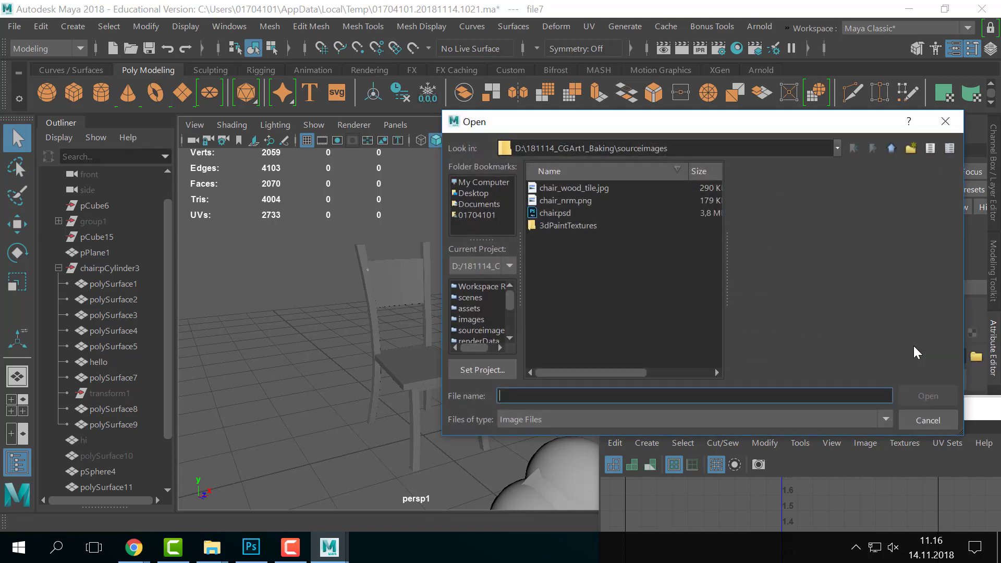
{"action": "triple_click", "coordinate": [682, 148]}
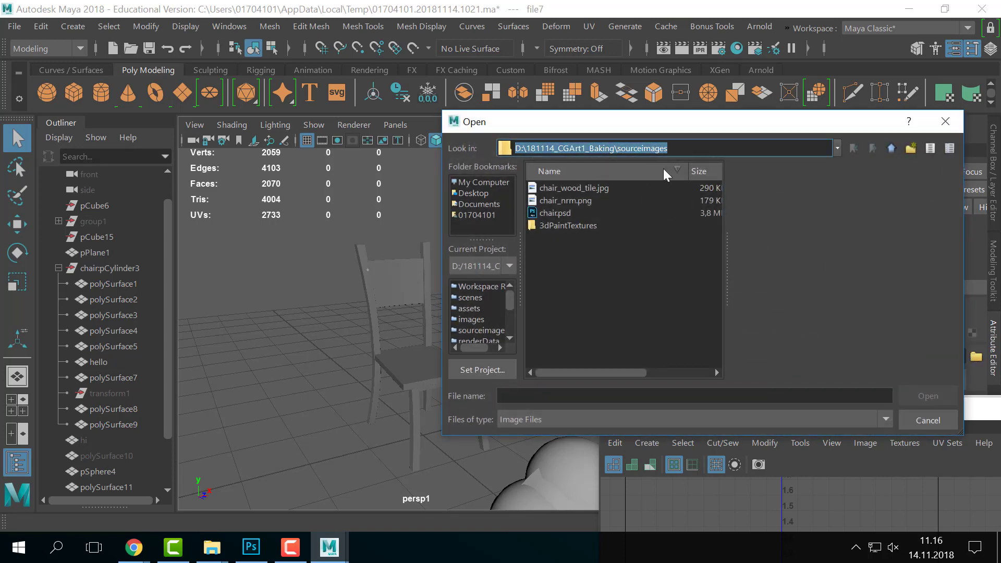
{"action": "left_click", "coordinate": [611, 290]}
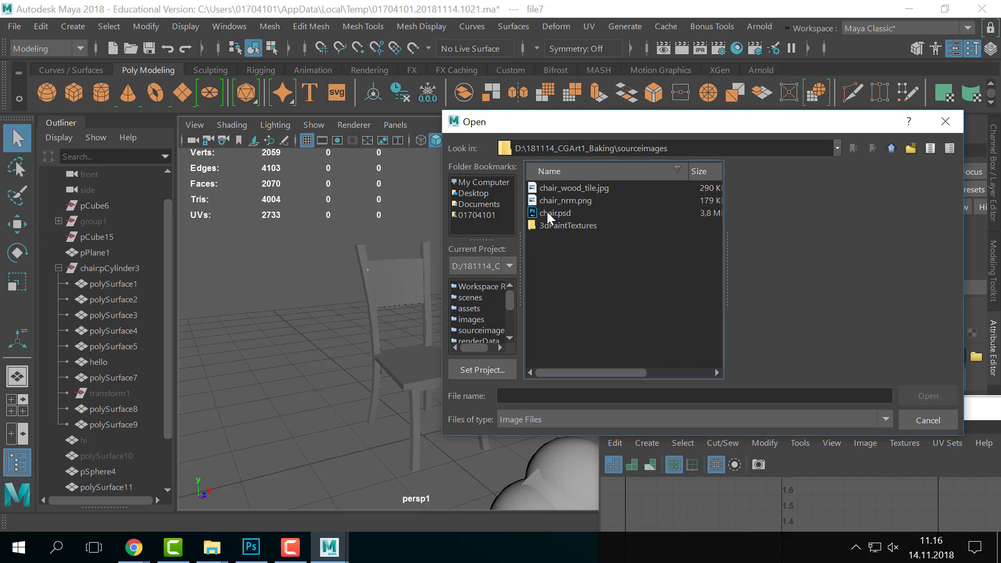
{"action": "left_click", "coordinate": [588, 191]}
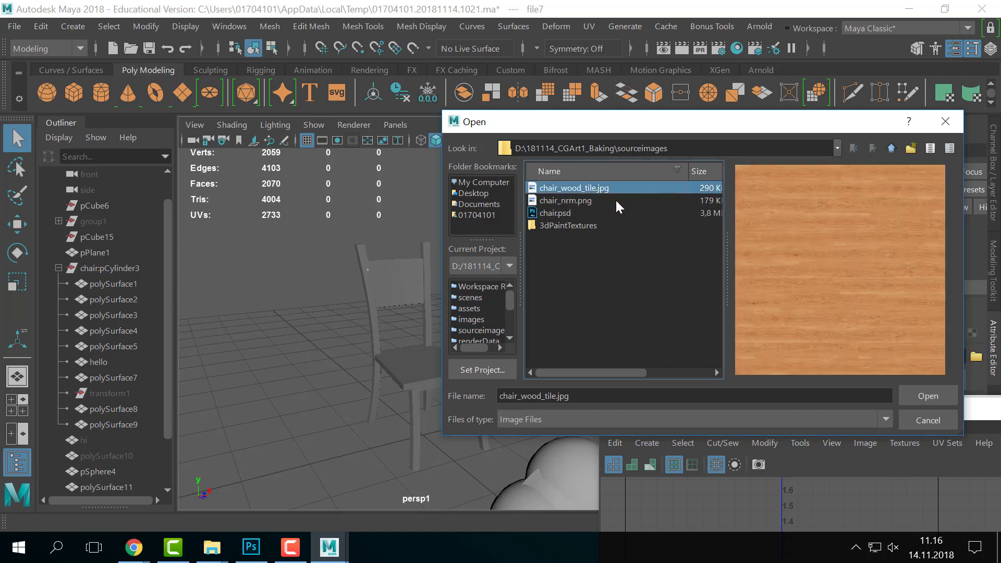
{"action": "left_click", "coordinate": [928, 392]}
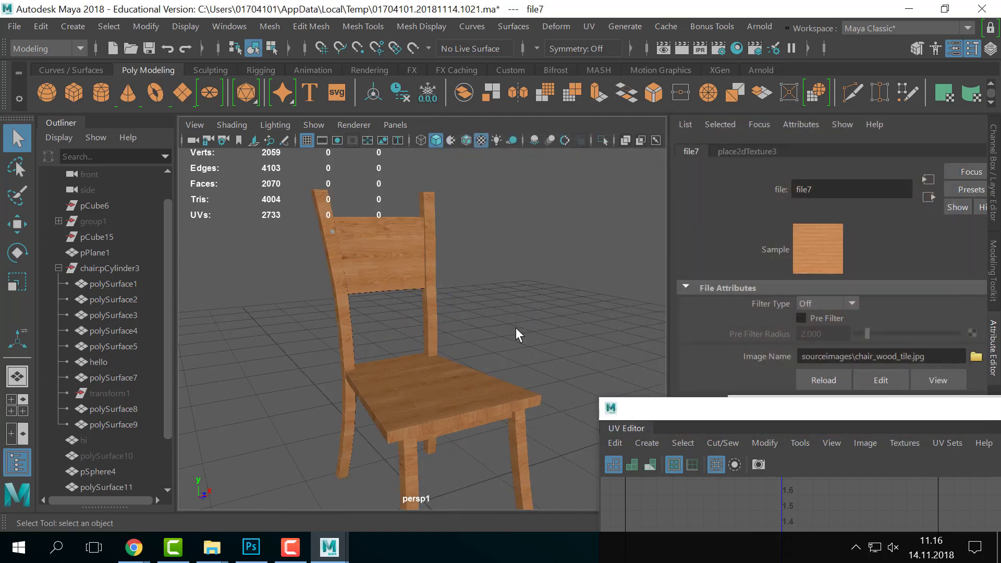
{"action": "left_click_drag", "start_coordinate": [516, 328], "coordinate": [501, 387], "text": "alt"}
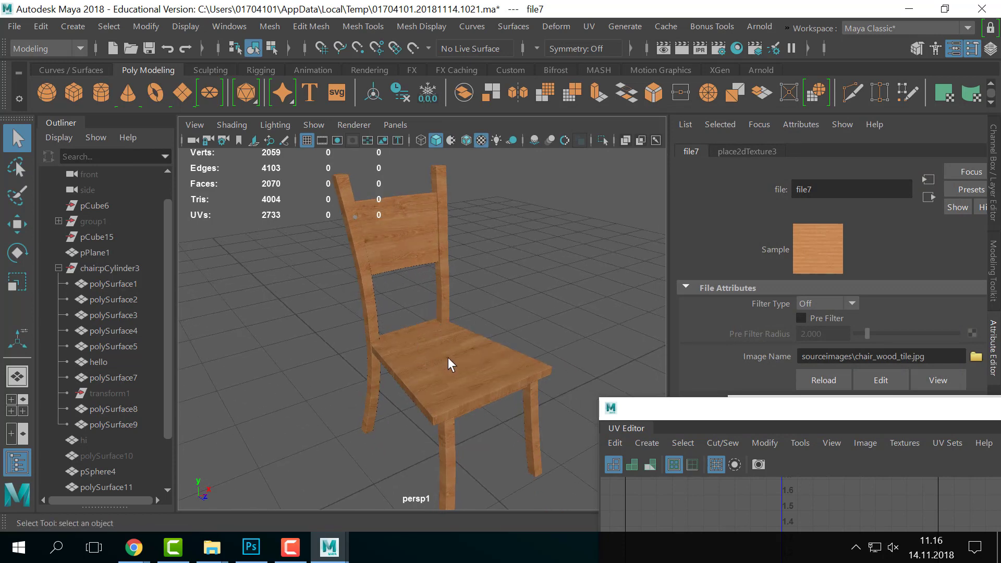
{"action": "left_click_drag", "start_coordinate": [449, 358], "coordinate": [465, 350], "text": "alt"}
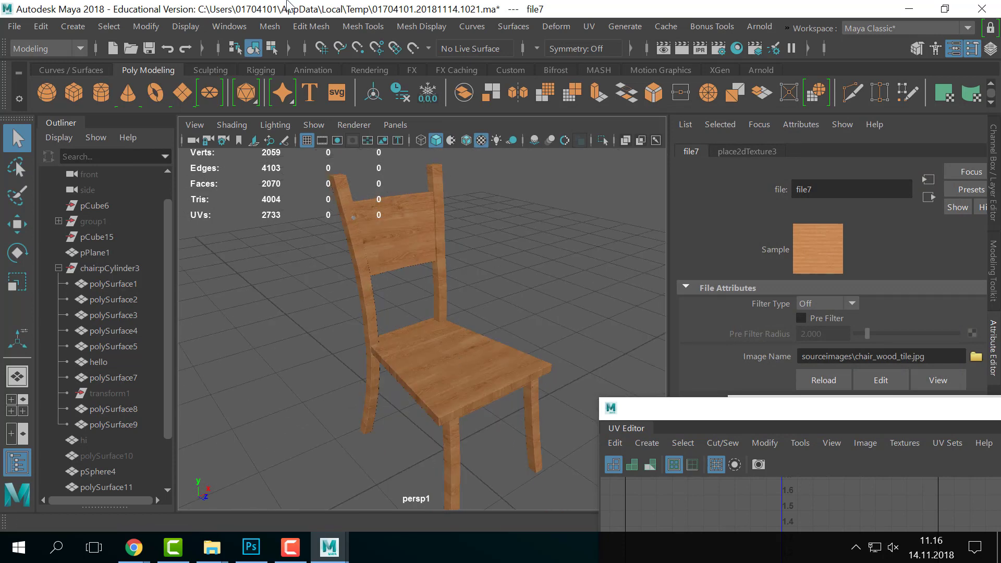
{"action": "left_click", "coordinate": [737, 48]}
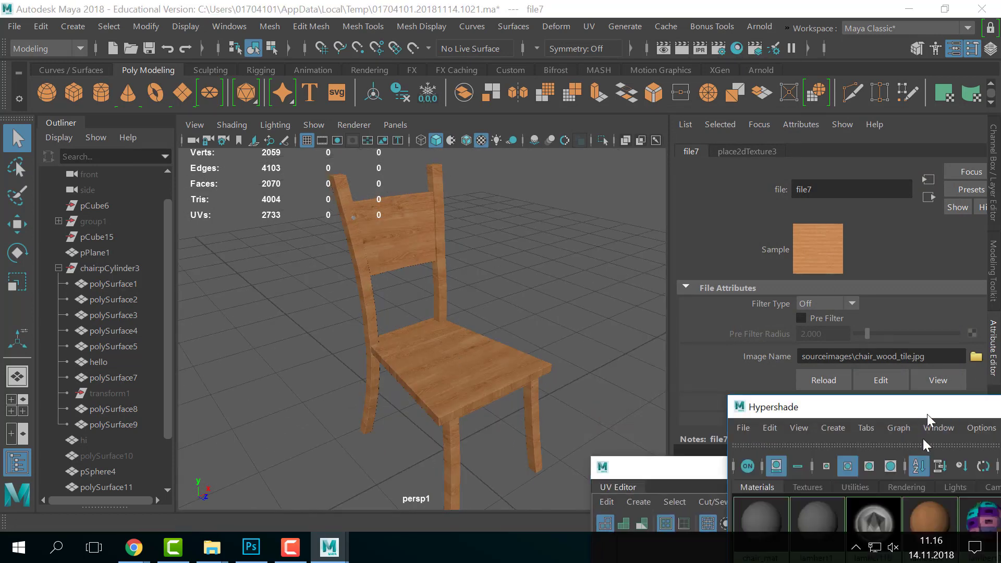
- Follow file7's connections in the Attribute Editor through connected nodes to the lambert11 material
{"action": "left_click_drag", "start_coordinate": [928, 417], "coordinate": [923, 488]}
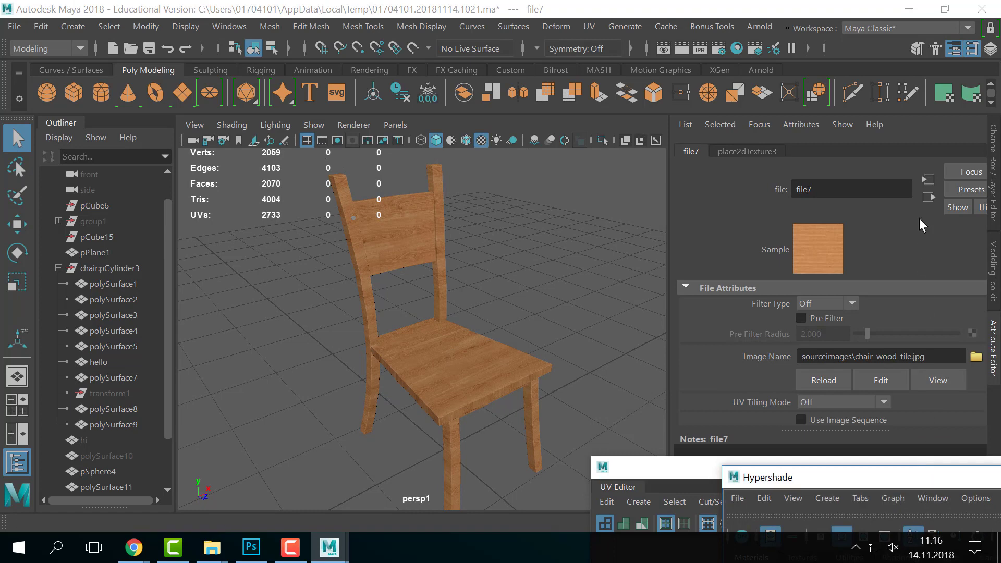
{"action": "left_click", "coordinate": [928, 180]}
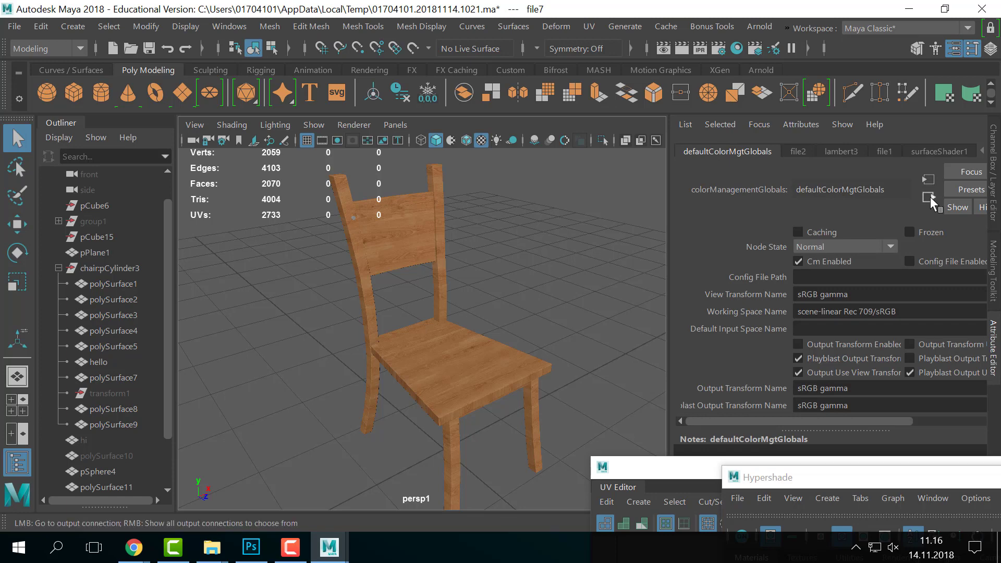
{"action": "left_click", "coordinate": [884, 150]}
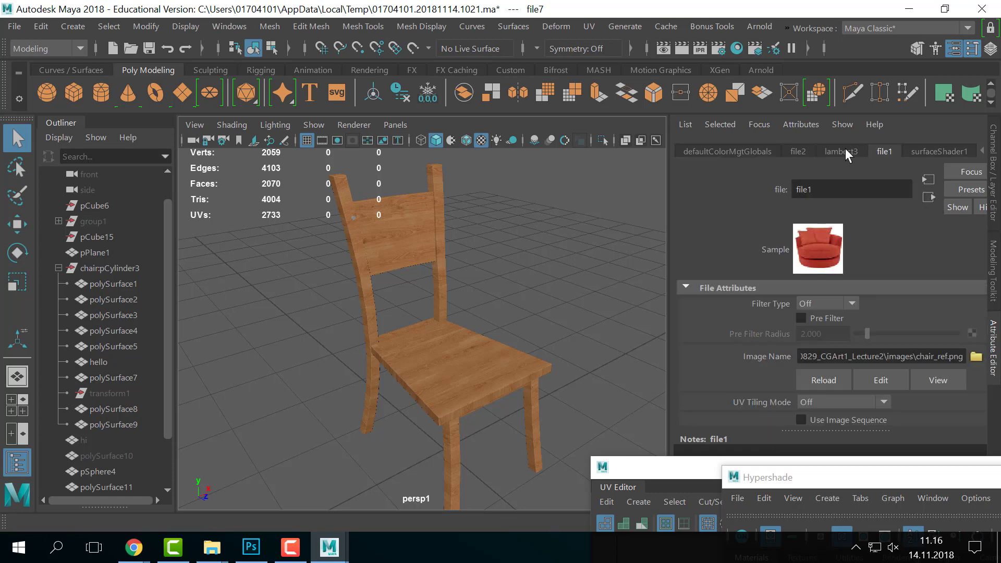
{"action": "left_click", "coordinate": [923, 151]}
{"action": "right_click_drag", "start_coordinate": [412, 360], "coordinate": [384, 479]}
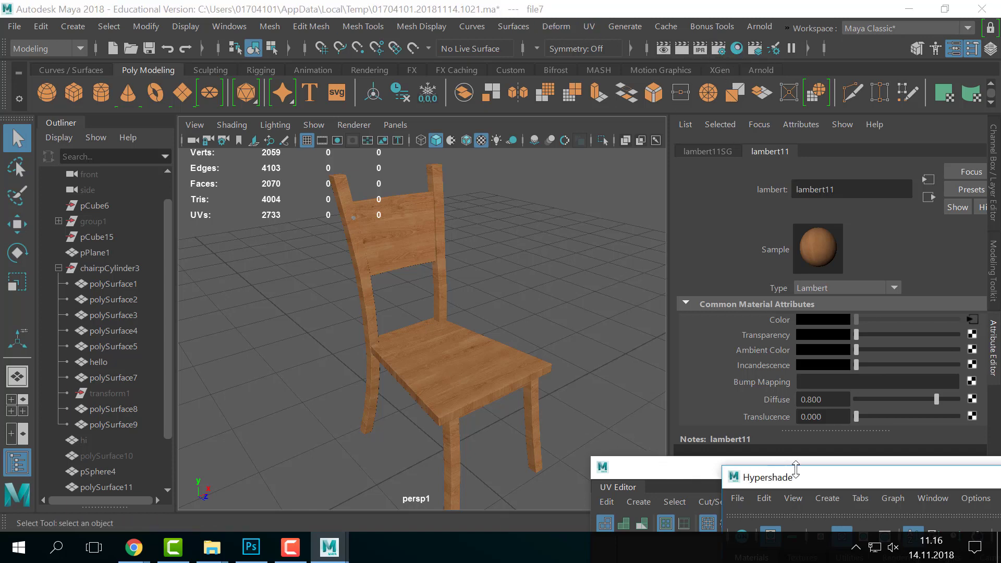
{"action": "left_click_drag", "start_coordinate": [795, 479], "coordinate": [263, 17]}
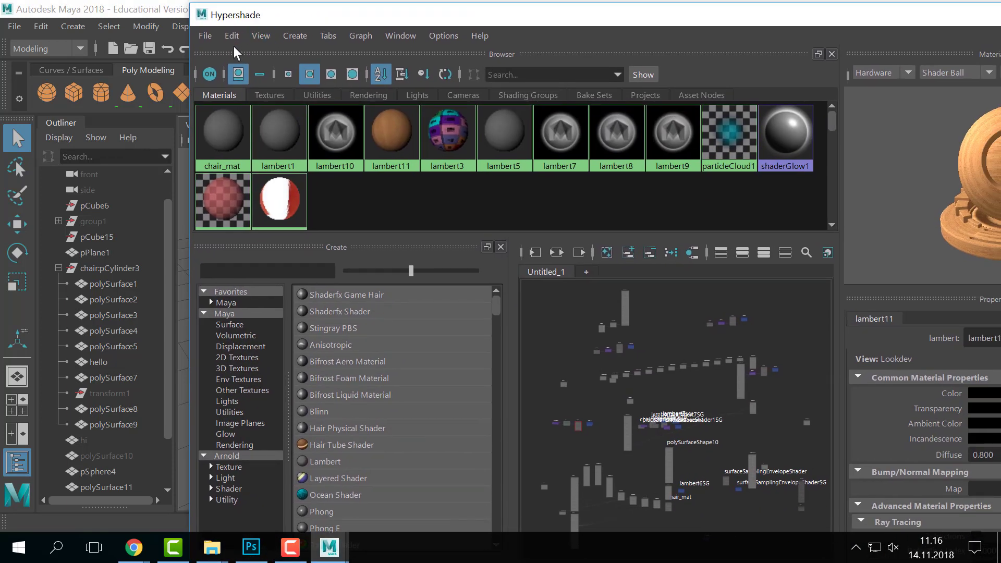
- Graph lambert11's input network in Hypershade, showing place2dTexture3 and the chair_wood_tile.jpg file node
{"action": "left_click", "coordinate": [232, 37]}
{"action": "left_click", "coordinate": [524, 161]}
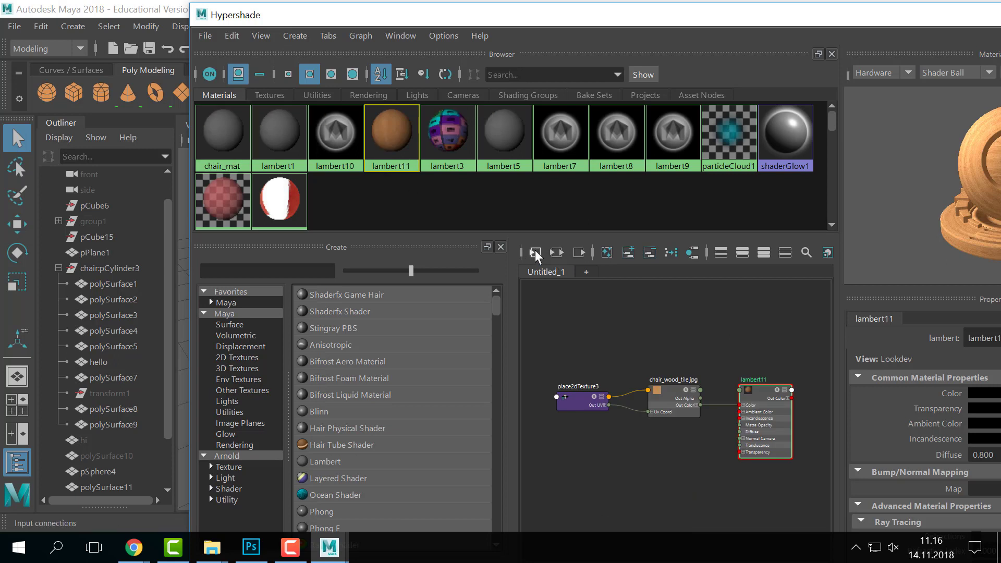
{"action": "left_click", "coordinate": [678, 408]}
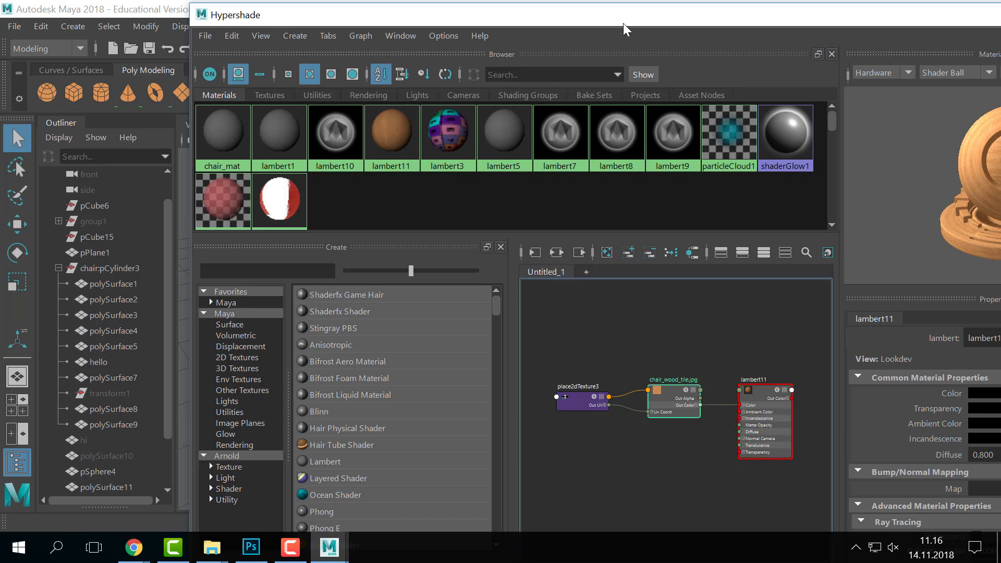
{"action": "left_click_drag", "start_coordinate": [620, 21], "coordinate": [441, 17]}
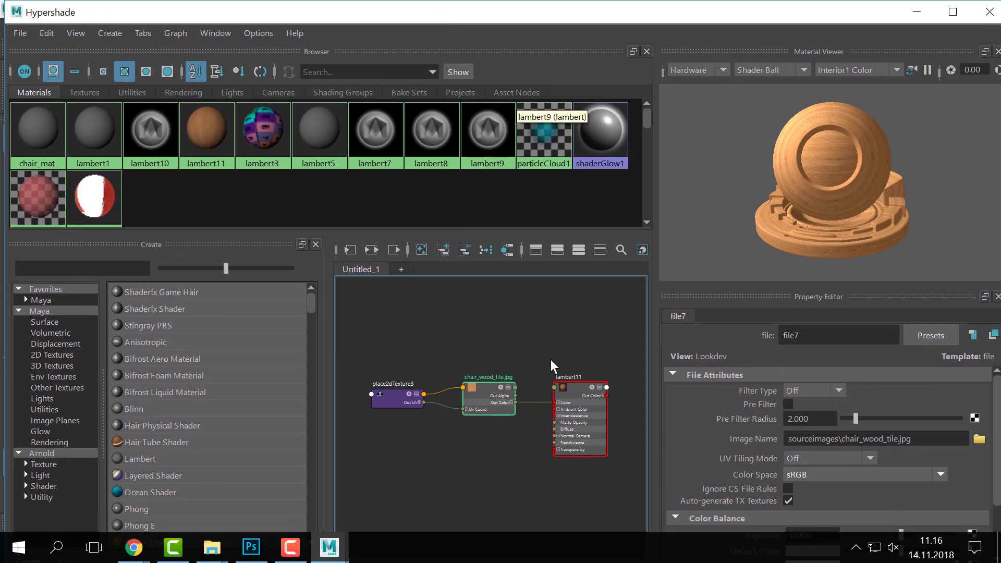
{"action": "left_click_drag", "start_coordinate": [505, 416], "coordinate": [502, 402]}
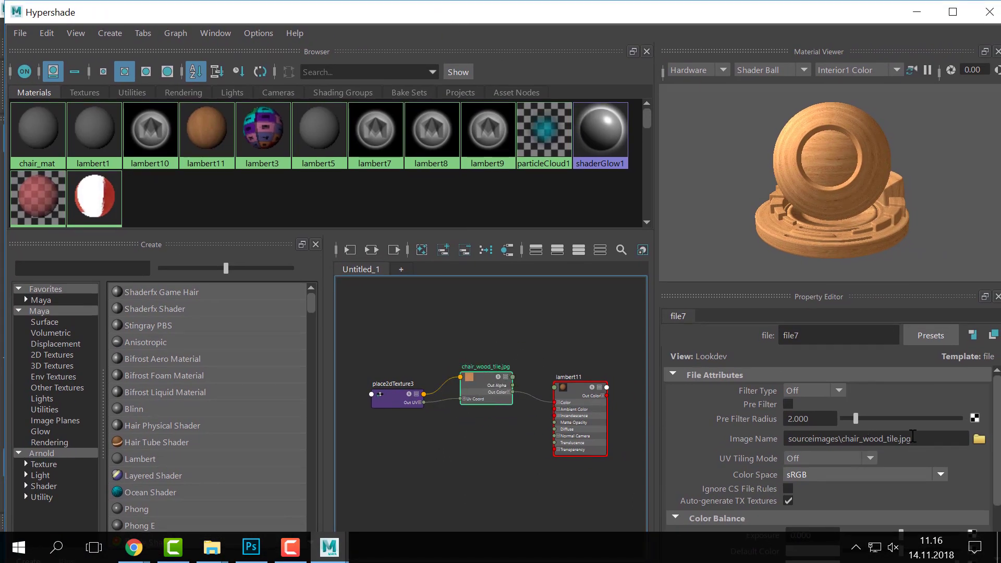
{"action": "left_click_drag", "start_coordinate": [913, 443], "coordinate": [868, 443]}
{"action": "left_click", "coordinate": [850, 481]}
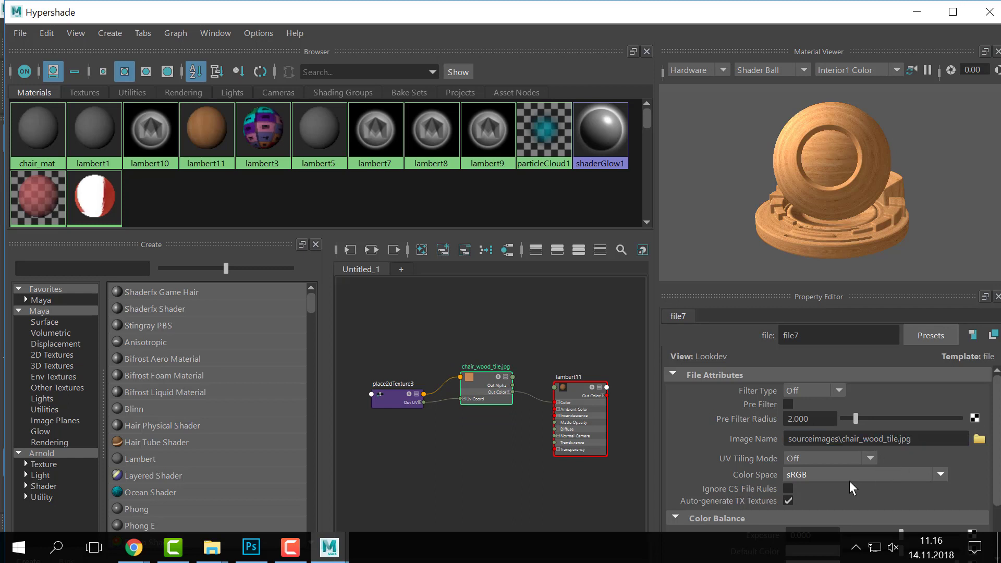
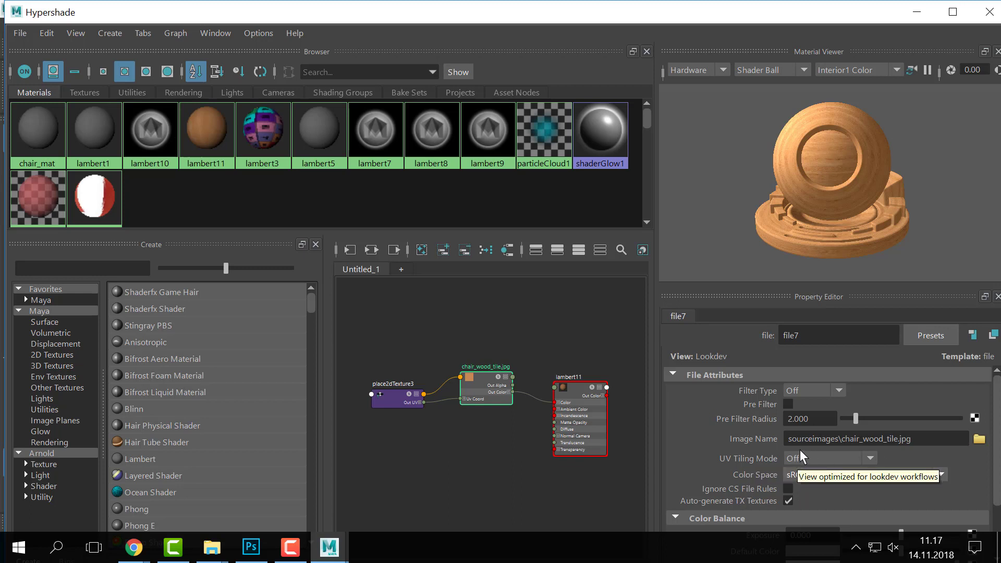
- Confirm place2dTexture3's UV Tiling Mode stays Off, then select the placement node in the Node Editor
{"action": "left_click", "coordinate": [863, 457]}
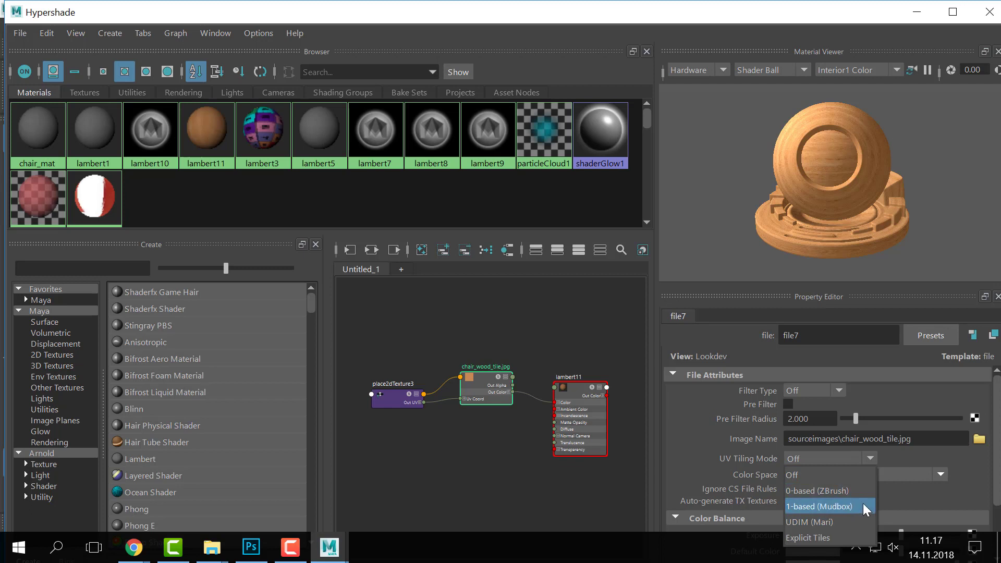
{"action": "left_click", "coordinate": [942, 455]}
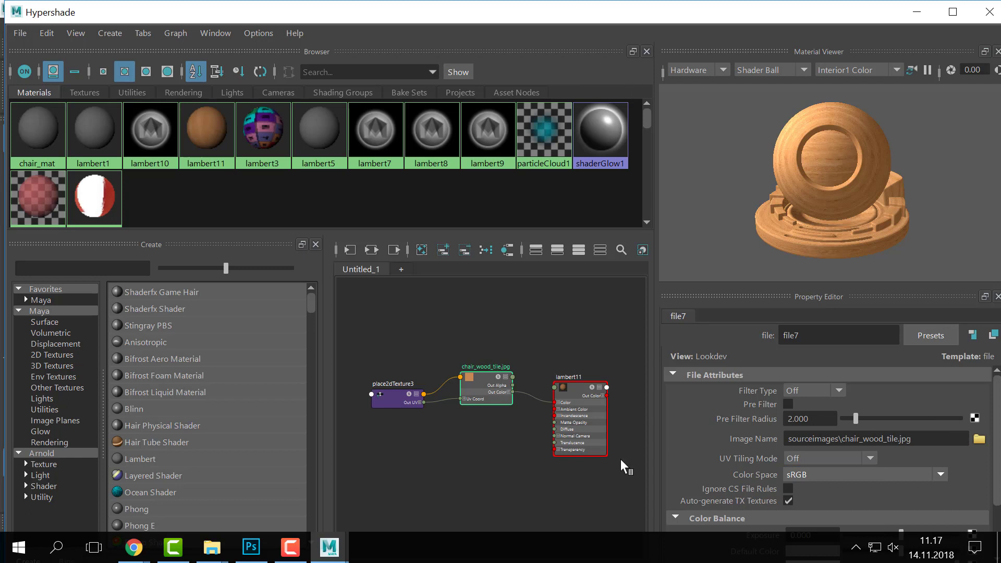
{"action": "mouse_move", "coordinate": [401, 399]}
{"action": "left_mouse_down"}
{"action": "mouse_move", "coordinate": [396, 414]}
{"action": "mouse_move", "coordinate": [404, 397]}
{"action": "left_mouse_up"}
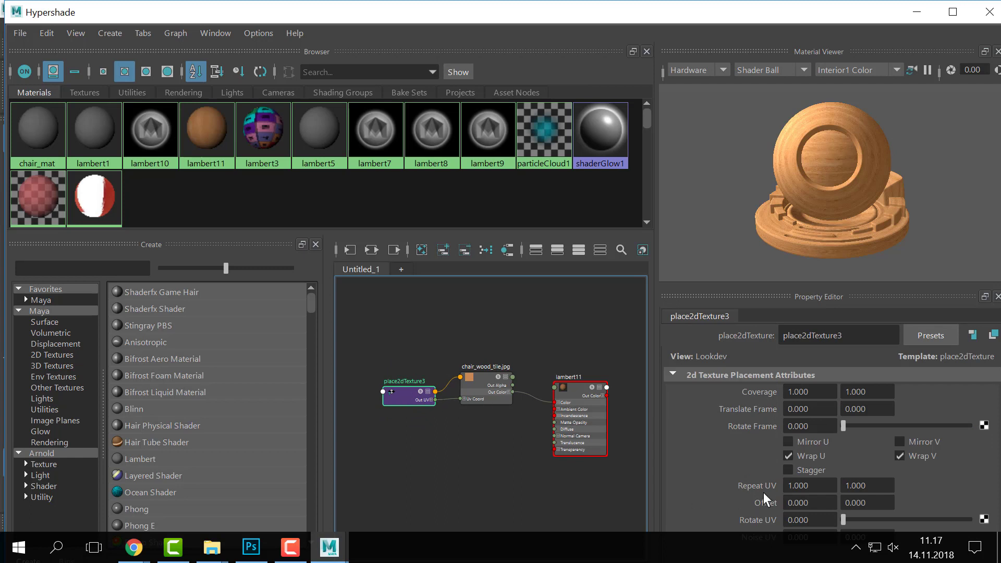
- Float and enlarge the Hypershade, then set place2dTexture3's Repeat UV to 4 by 4
{"action": "left_click", "coordinate": [821, 488]}
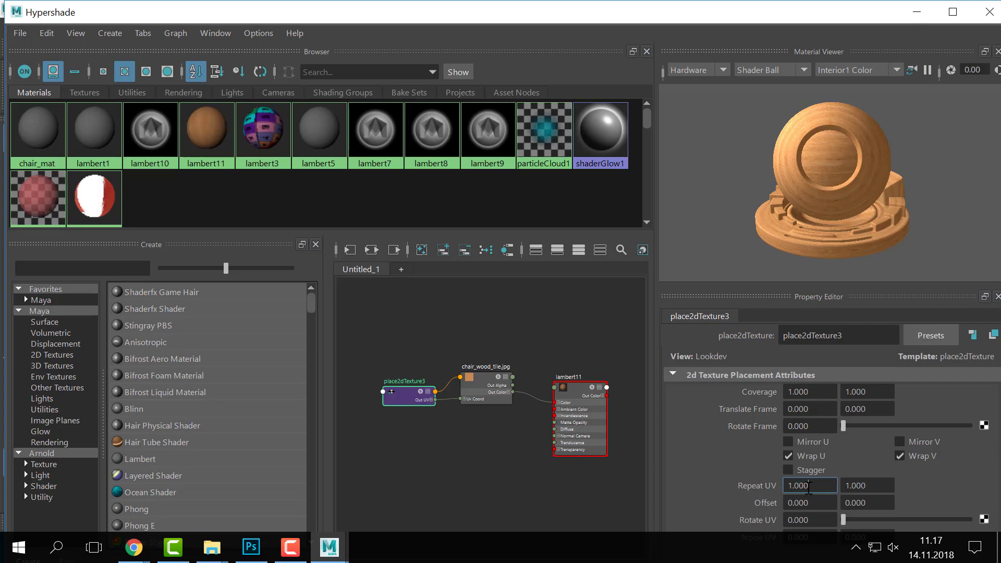
{"action": "left_click_drag", "start_coordinate": [809, 489], "coordinate": [675, 477]}
{"action": "left_click_drag", "start_coordinate": [866, 13], "coordinate": [533, 55]}
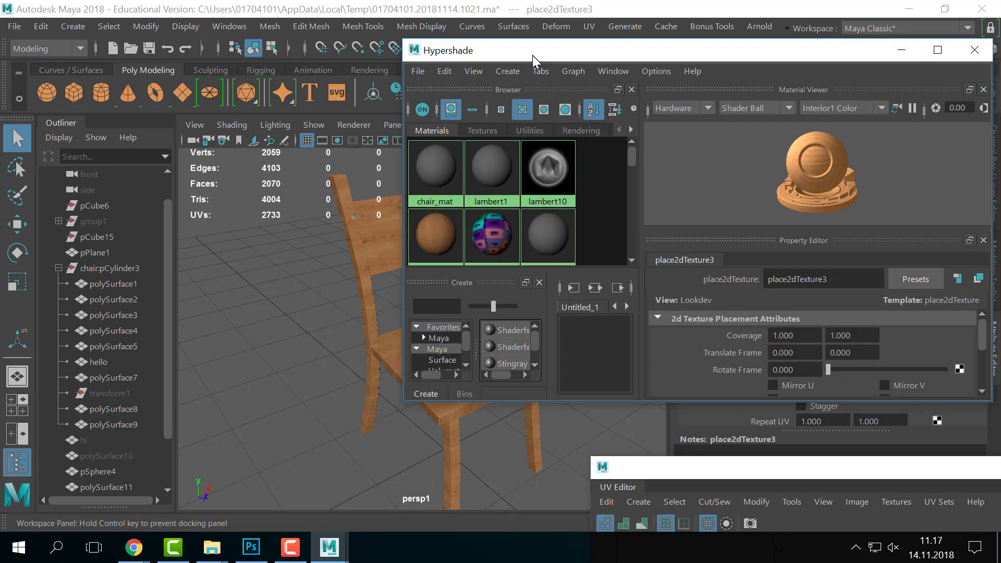
{"action": "left_click_drag", "start_coordinate": [806, 401], "coordinate": [808, 502]}
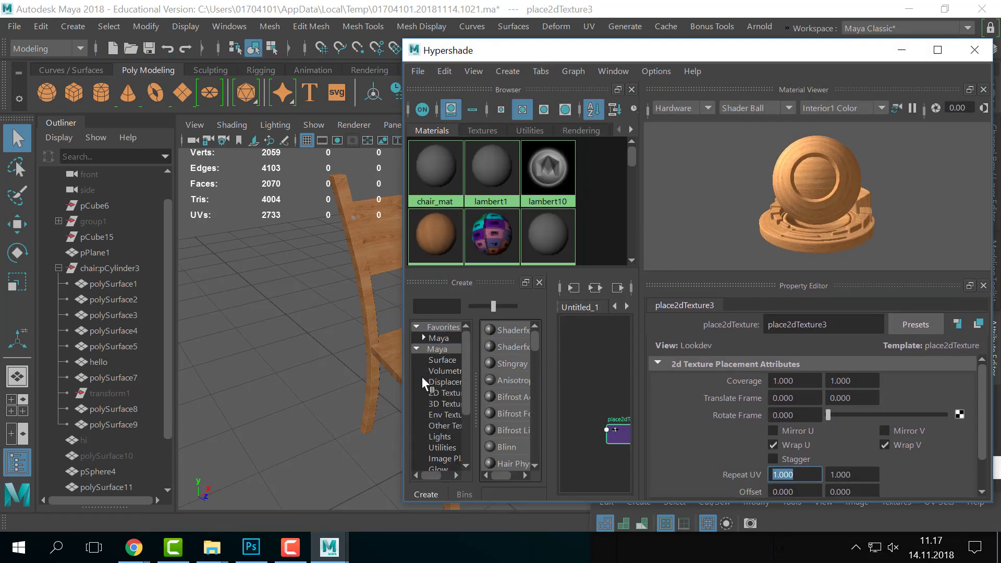
{"action": "scroll", "coordinate": [802, 440], "scroll_direction": "down", "scroll_amount": 1}
{"action": "left_click", "coordinate": [817, 444]}
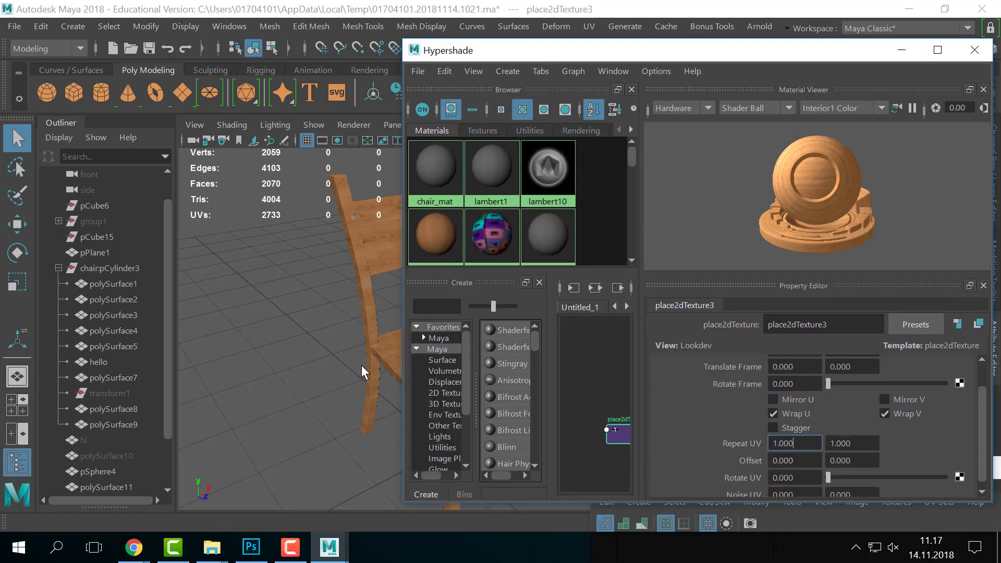
{"action": "left_click_drag", "start_coordinate": [362, 365], "coordinate": [253, 358], "text": "alt"}
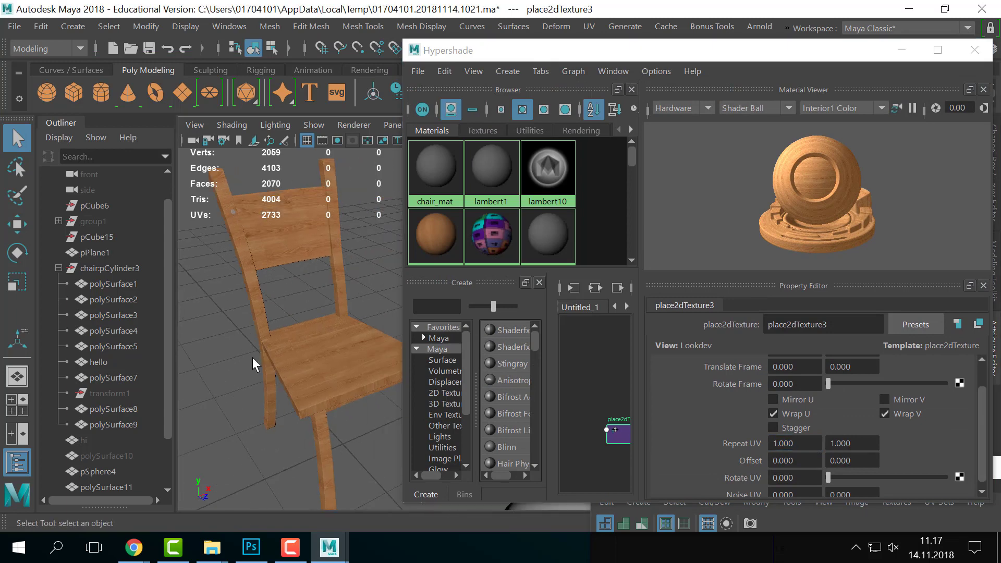
{"action": "left_click", "coordinate": [805, 448]}
{"action": "type", "text": "4"}
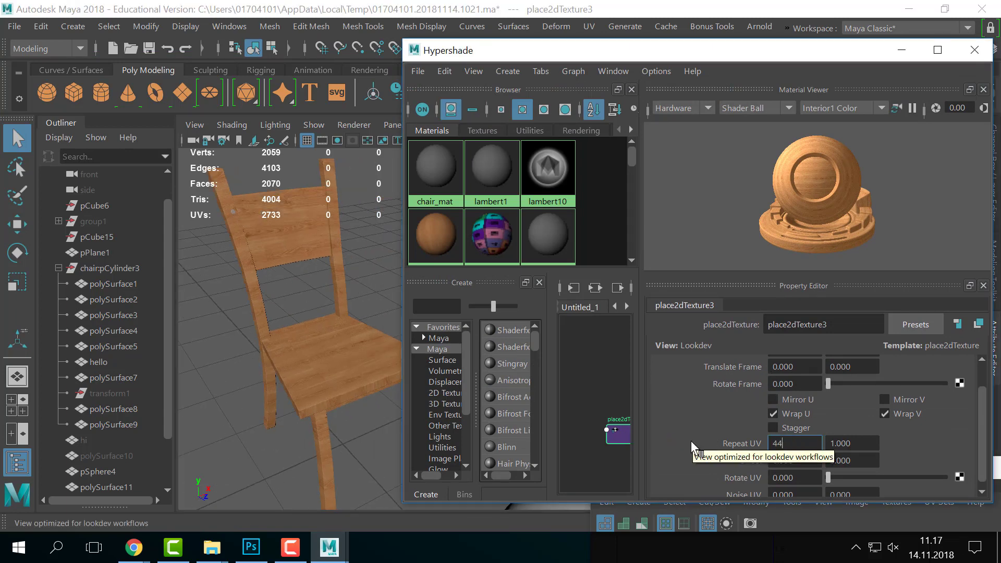
{"action": "key", "text": "Tab"}
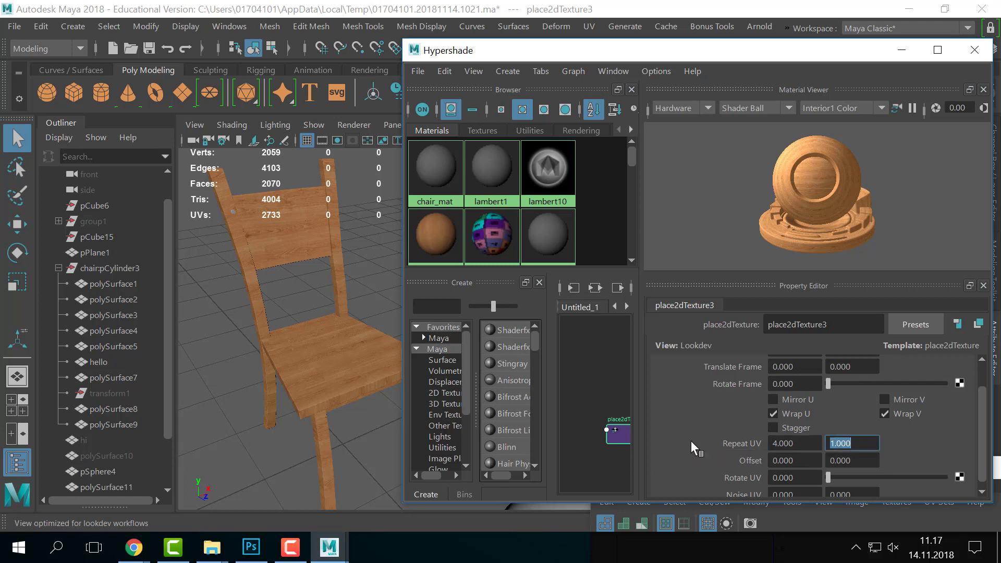
{"action": "type", "text": "4"}
{"action": "key", "text": "Return"}
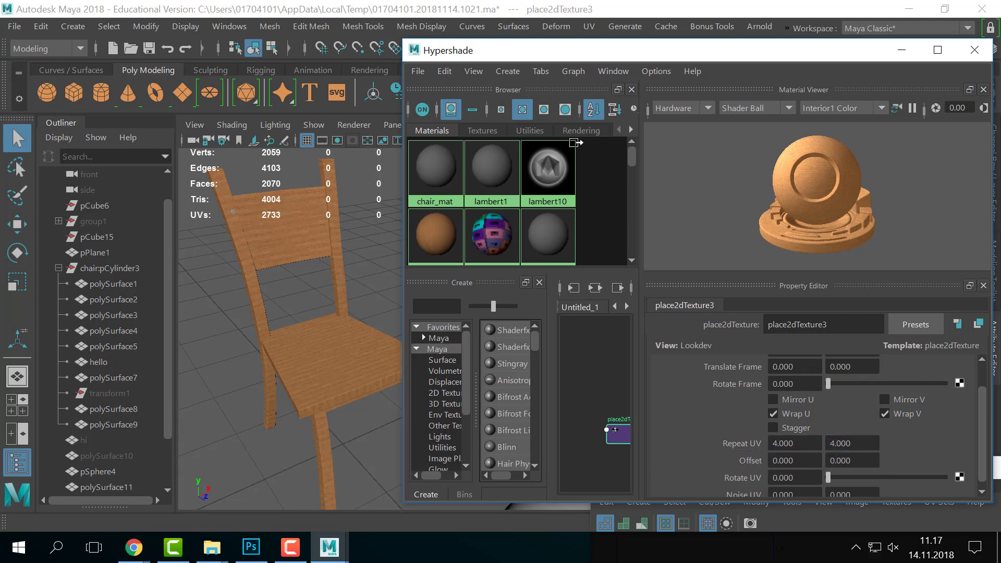
- Try a Repeat UV of 2 by 2 on place2dTexture3 instead
{"action": "left_click", "coordinate": [782, 439]}
{"action": "type", "text": "2"}
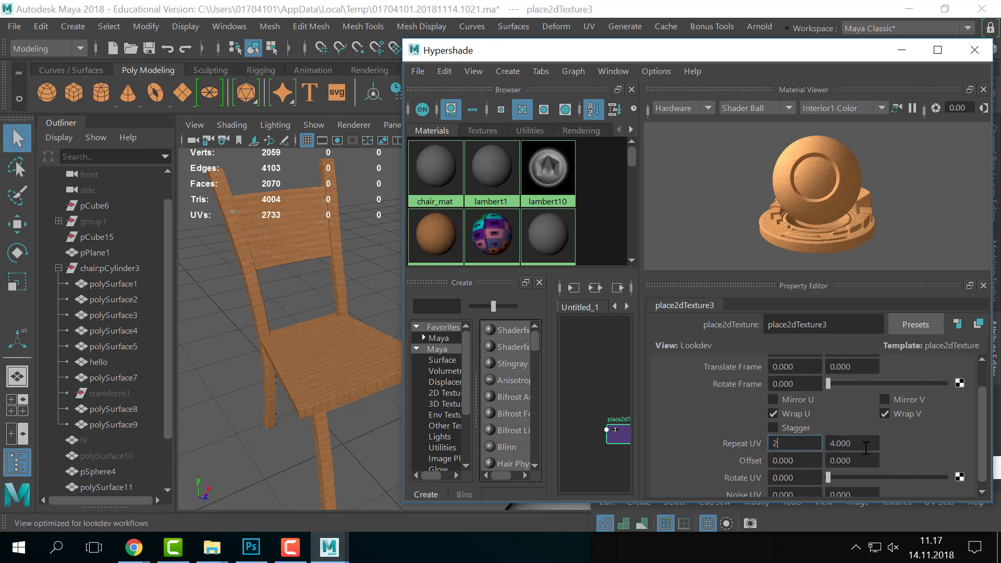
{"action": "key", "text": "Tab"}
{"action": "type", "text": "2"}
{"action": "key", "text": "Return"}
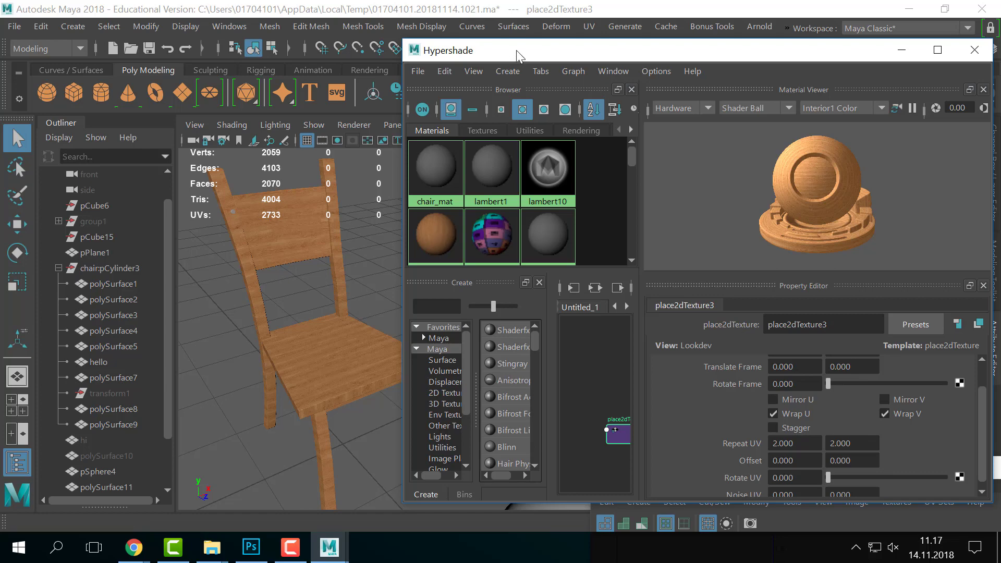
- Inspect the seat's wood tiling up close, then set Repeat UV back to 4 by 4
{"action": "left_click_drag", "start_coordinate": [518, 51], "coordinate": [850, 157]}
{"action": "middle_click_drag", "start_coordinate": [274, 277], "coordinate": [404, 274], "text": "alt"}
{"action": "right_click_drag", "start_coordinate": [404, 274], "coordinate": [454, 337], "text": "alt"}
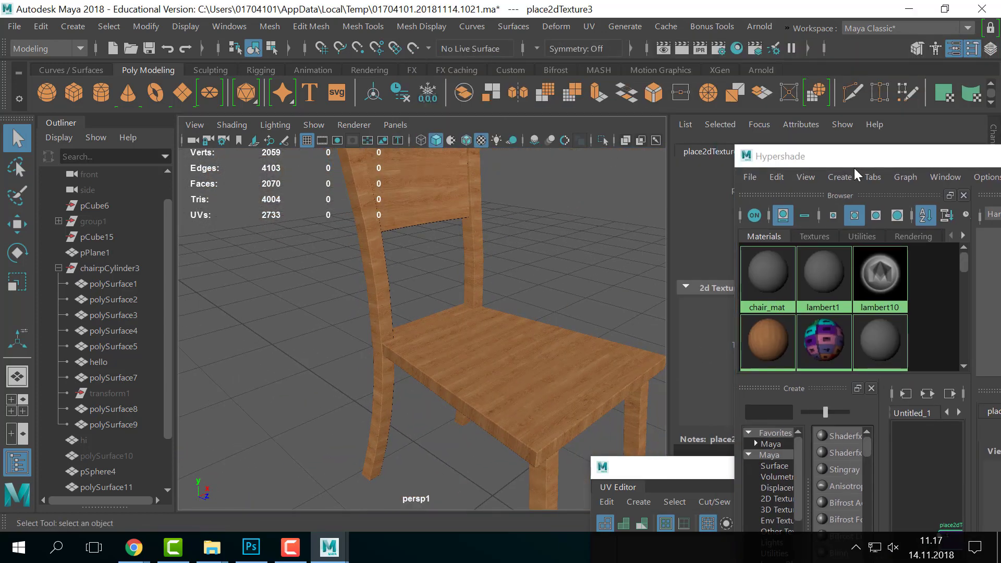
{"action": "left_click_drag", "start_coordinate": [854, 159], "coordinate": [494, 85]}
{"action": "left_click", "coordinate": [789, 476]}
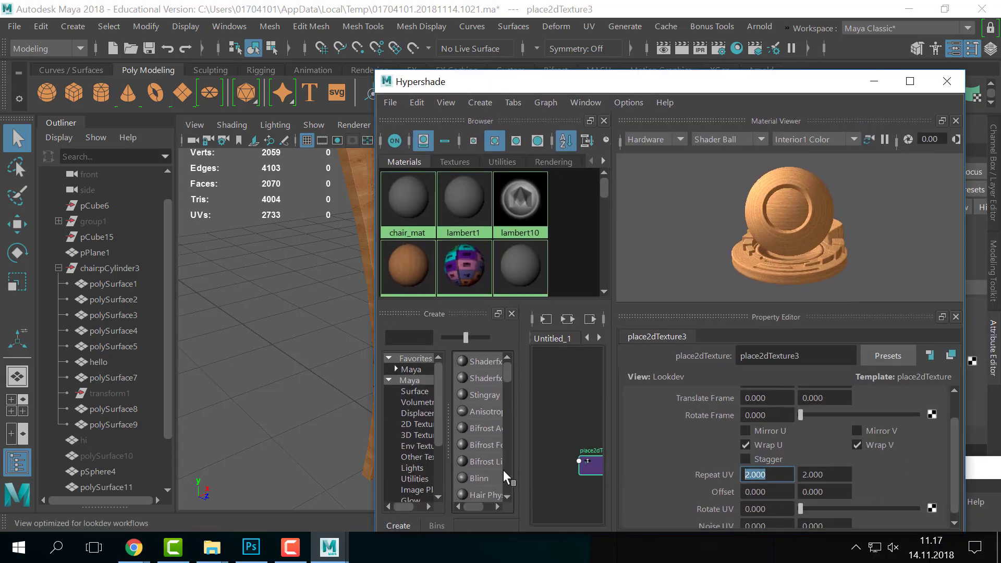
{"action": "type", "text": "4"}
{"action": "key", "text": "Tab"}
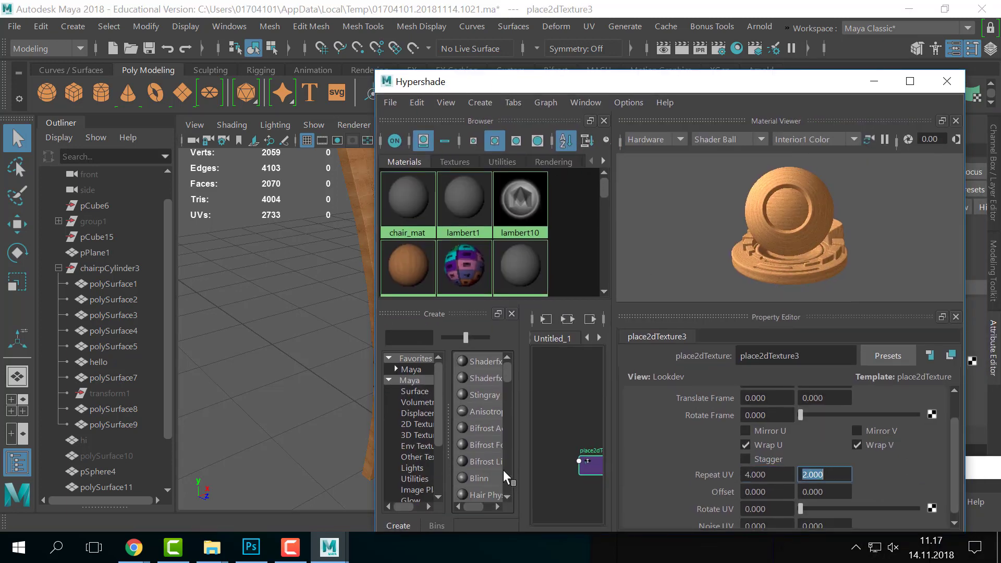
{"action": "type", "text": "4"}
{"action": "key", "text": "Return"}
- Inspect the seat tiling, adjust the placement frame rotation and turn staggered tiling off
{"action": "left_click_drag", "start_coordinate": [522, 82], "coordinate": [747, 109]}
{"action": "right_click_drag", "start_coordinate": [492, 273], "coordinate": [471, 289], "text": "alt"}
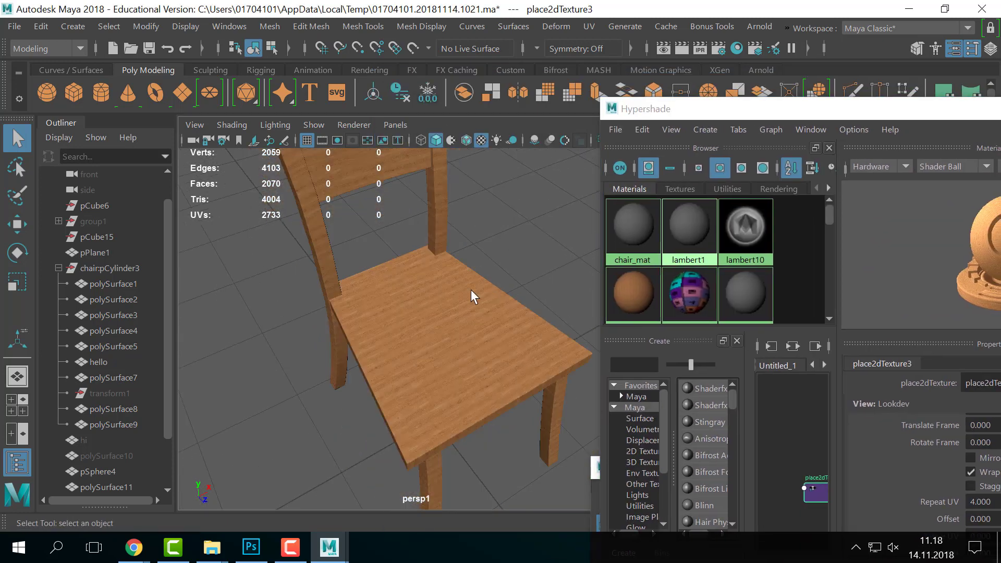
{"action": "left_click_drag", "start_coordinate": [471, 290], "coordinate": [506, 265], "text": "alt"}
{"action": "left_click_drag", "start_coordinate": [726, 114], "coordinate": [563, 67]}
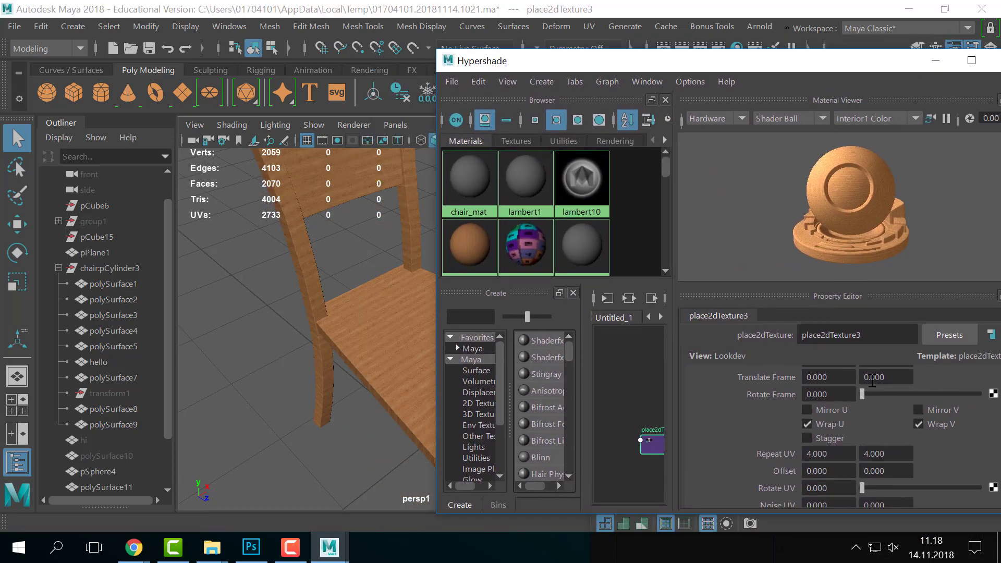
{"action": "left_click_drag", "start_coordinate": [766, 59], "coordinate": [672, 51]}
{"action": "scroll", "coordinate": [846, 450], "scroll_direction": "down", "scroll_amount": 2}
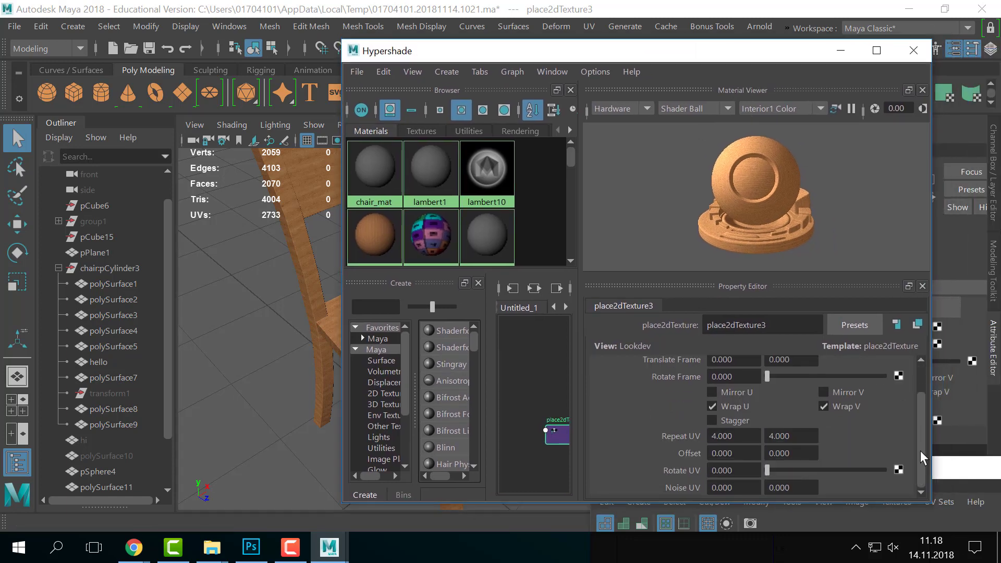
{"action": "scroll", "coordinate": [716, 487], "scroll_direction": "up", "scroll_amount": 2}
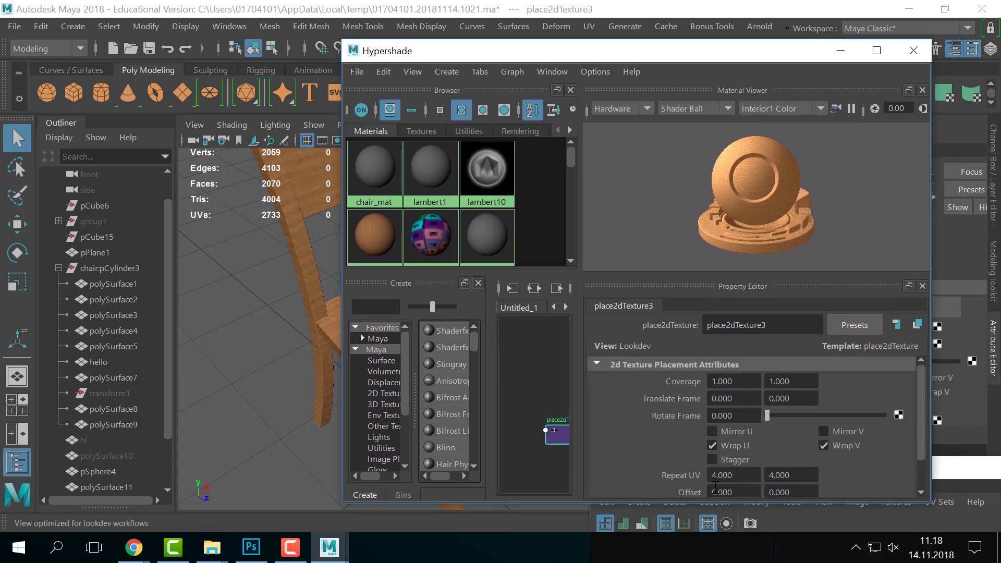
{"action": "scroll", "coordinate": [715, 487], "scroll_direction": "down", "scroll_amount": 2}
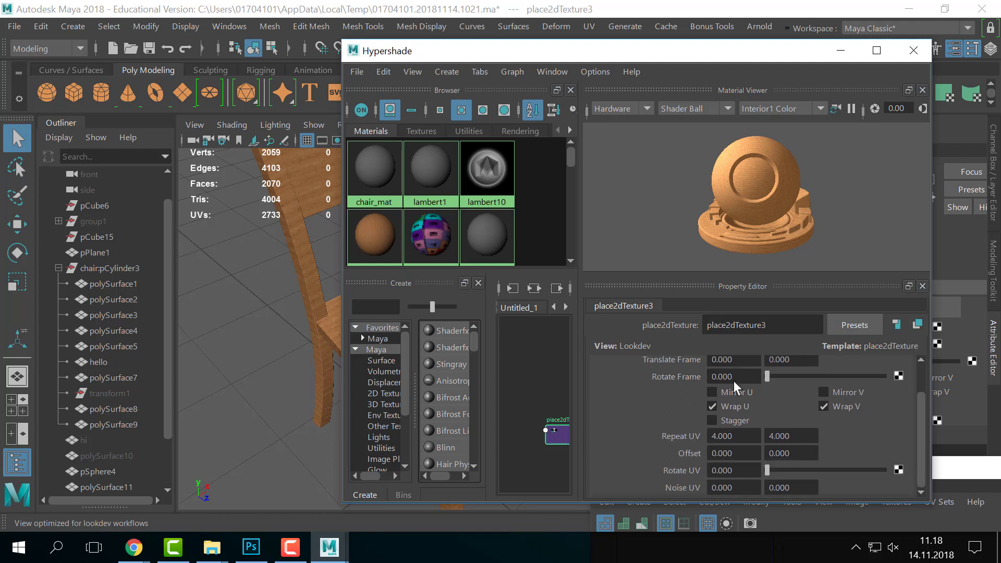
{"action": "left_click_drag", "start_coordinate": [637, 54], "coordinate": [718, 48]}
{"action": "left_click_drag", "start_coordinate": [850, 368], "coordinate": [829, 368]}
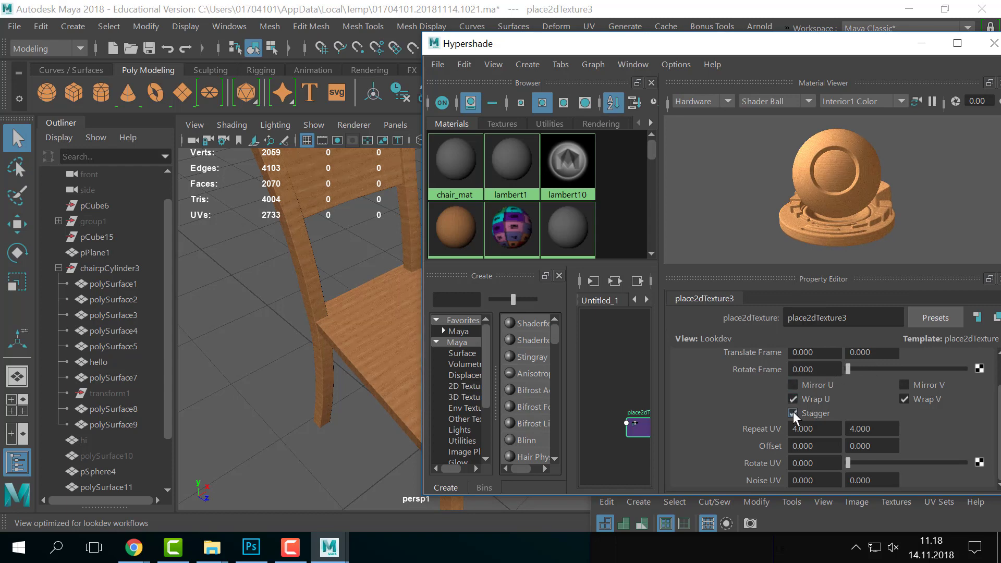
{"action": "left_click_drag", "start_coordinate": [554, 46], "coordinate": [695, 45]}
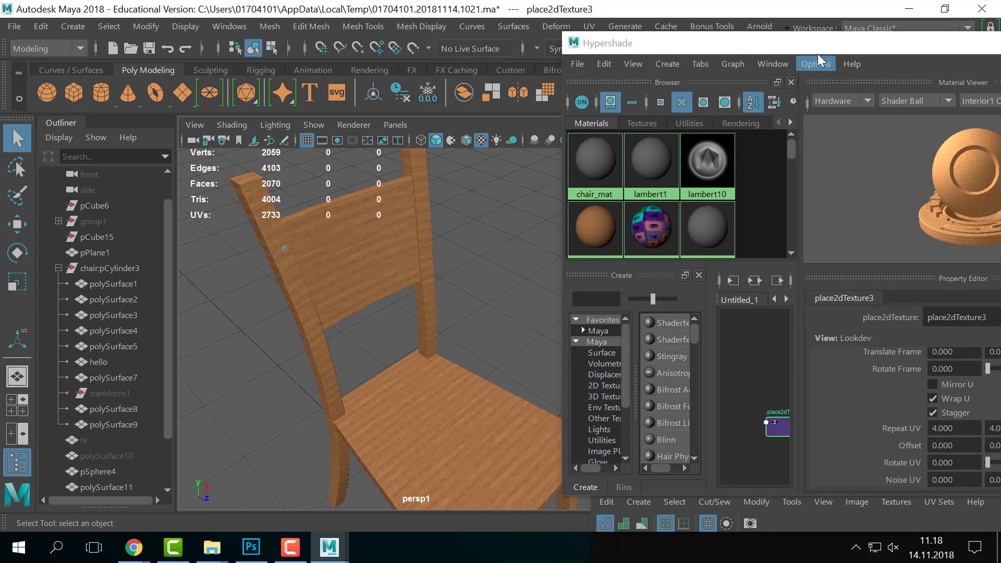
{"action": "left_click_drag", "start_coordinate": [818, 54], "coordinate": [708, 52]}
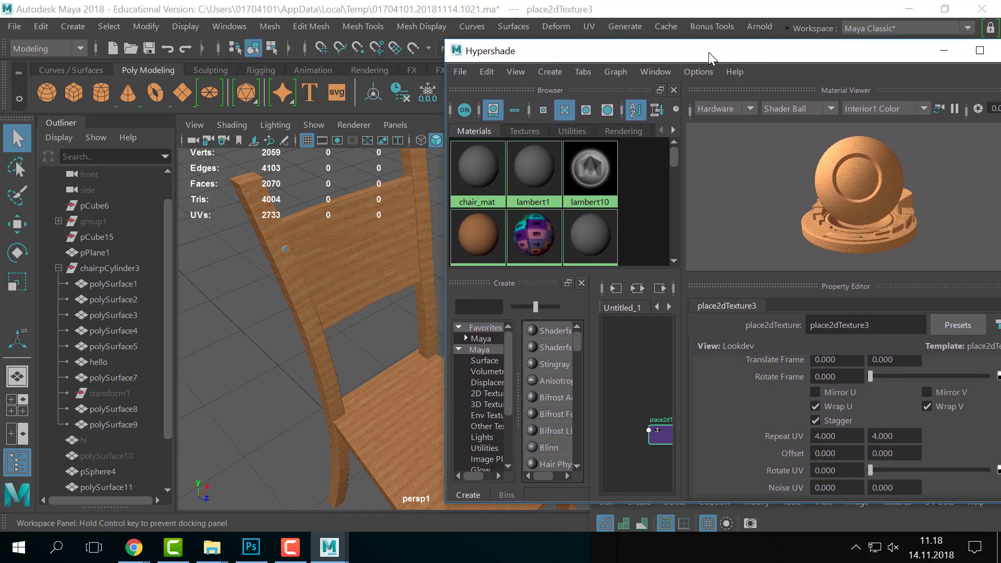
{"action": "left_click", "coordinate": [816, 421]}
- Set place2dTexture3's Repeat UV to 2 by 2 and view the whole chair
{"action": "left_click_drag", "start_coordinate": [617, 54], "coordinate": [558, 70]}
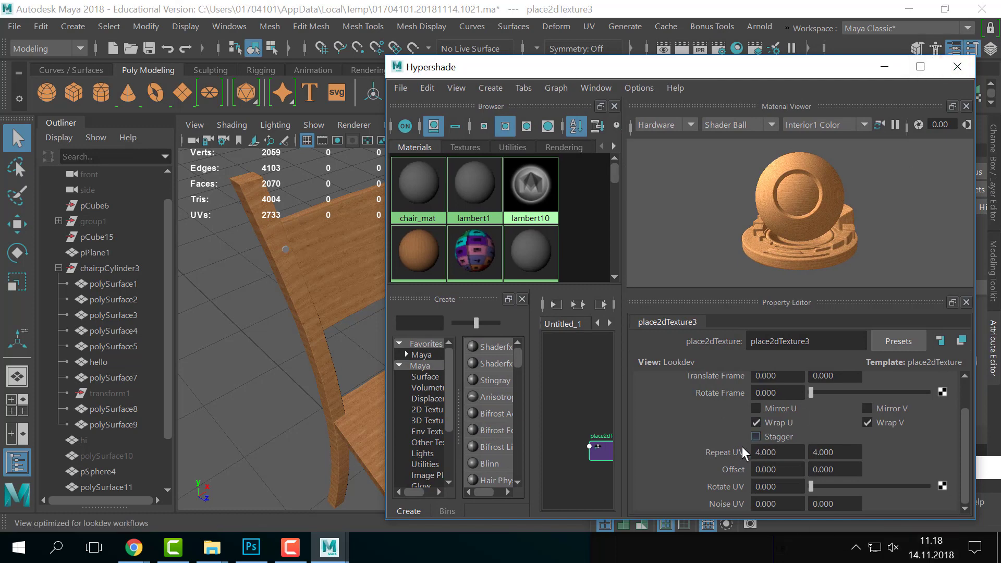
{"action": "scroll", "coordinate": [759, 453], "scroll_direction": "up", "scroll_amount": 2}
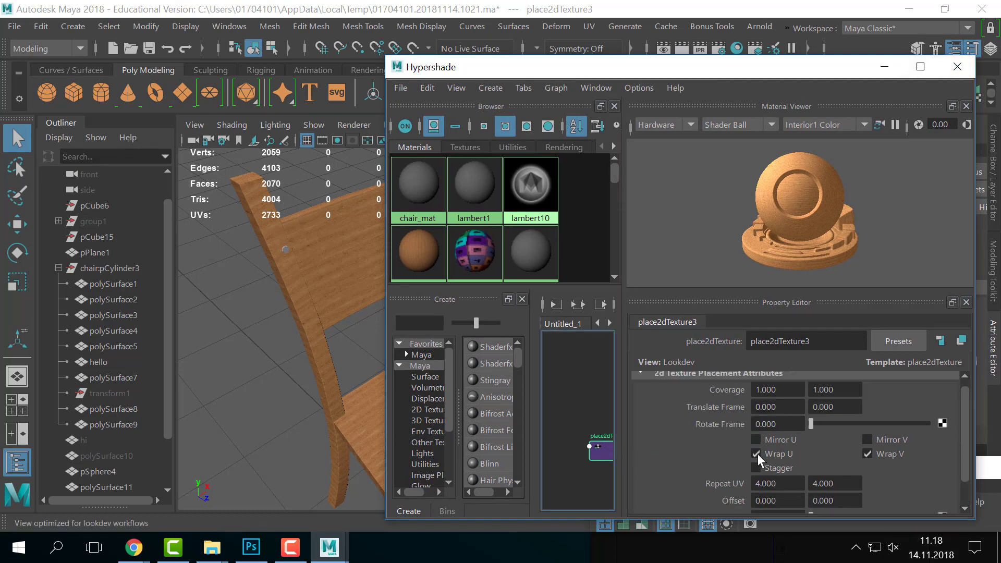
{"action": "left_click_drag", "start_coordinate": [804, 482], "coordinate": [686, 466]}
{"action": "type", "text": "2"}
{"action": "key", "text": "Tab"}
{"action": "type", "text": "2"}
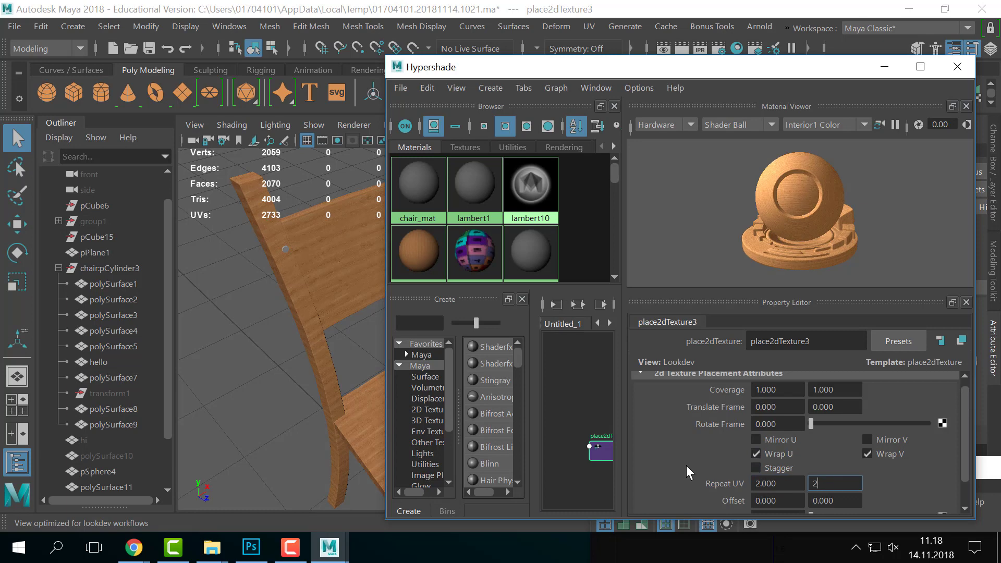
{"action": "key", "text": "Return"}
{"action": "left_click_drag", "start_coordinate": [489, 71], "coordinate": [824, 219]}
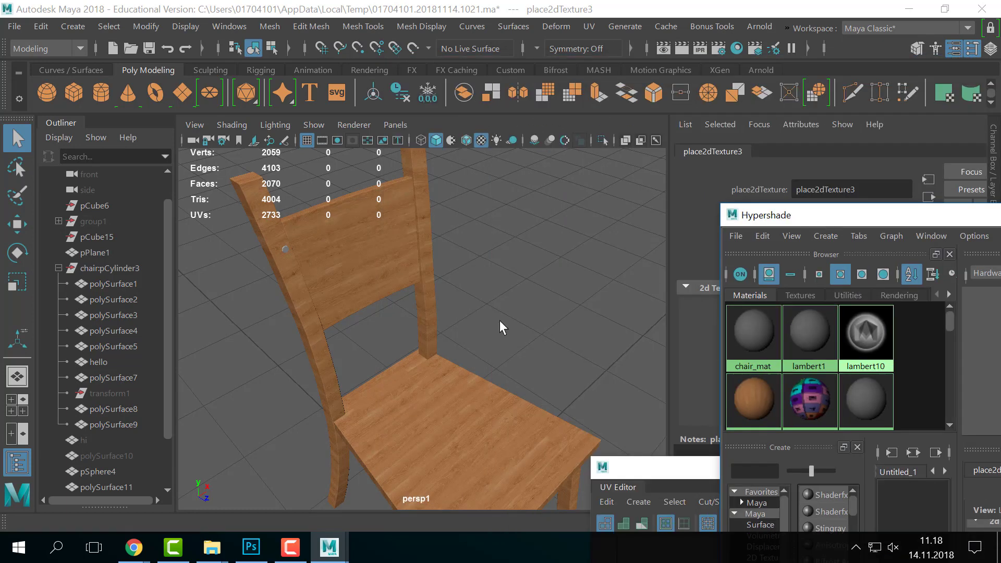
{"action": "left_click_drag", "start_coordinate": [384, 358], "coordinate": [436, 318], "text": "alt"}
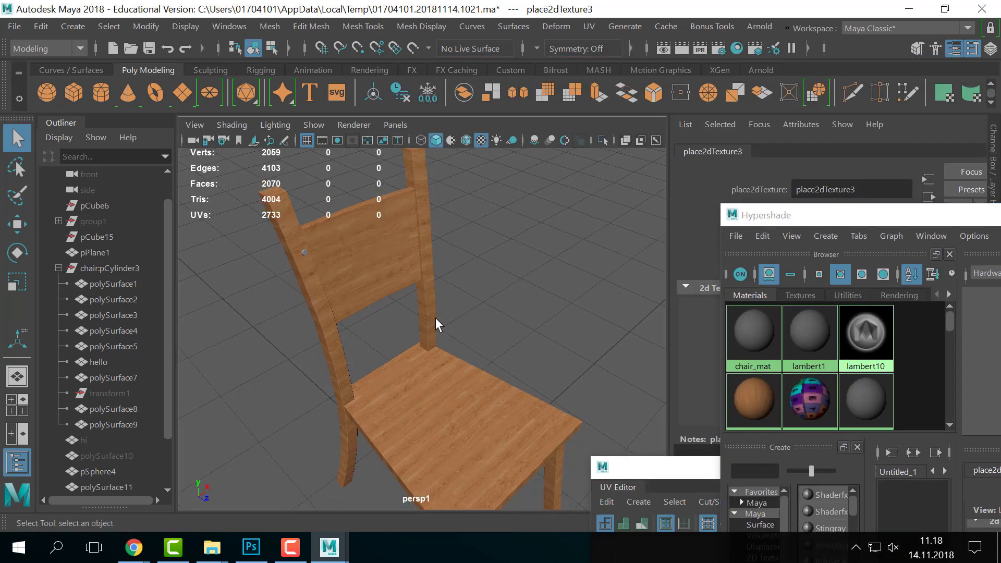
{"action": "right_click_drag", "start_coordinate": [548, 381], "coordinate": [459, 342], "text": "alt"}
- Connect a new File node to lambert11's Bump Mapping, used as Tangent Space Normals
{"action": "left_click", "coordinate": [755, 399]}
{"action": "left_click_drag", "start_coordinate": [803, 215], "coordinate": [905, 437]}
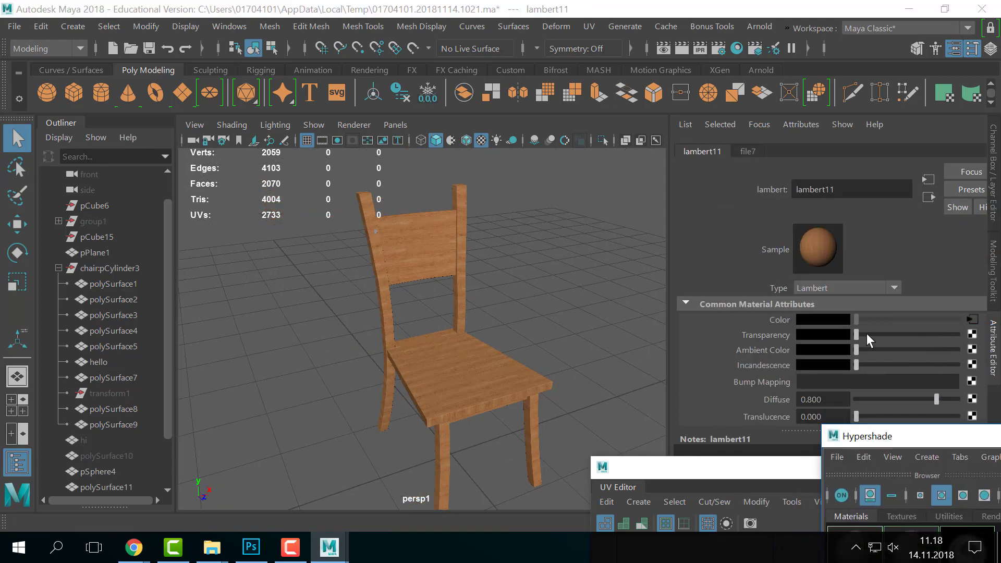
{"action": "scroll", "coordinate": [893, 367], "scroll_direction": "down", "scroll_amount": 2}
{"action": "scroll", "coordinate": [893, 367], "scroll_direction": "up", "scroll_amount": 2}
{"action": "scroll", "coordinate": [906, 344], "scroll_direction": "down", "scroll_amount": 1}
{"action": "left_click", "coordinate": [972, 350]}
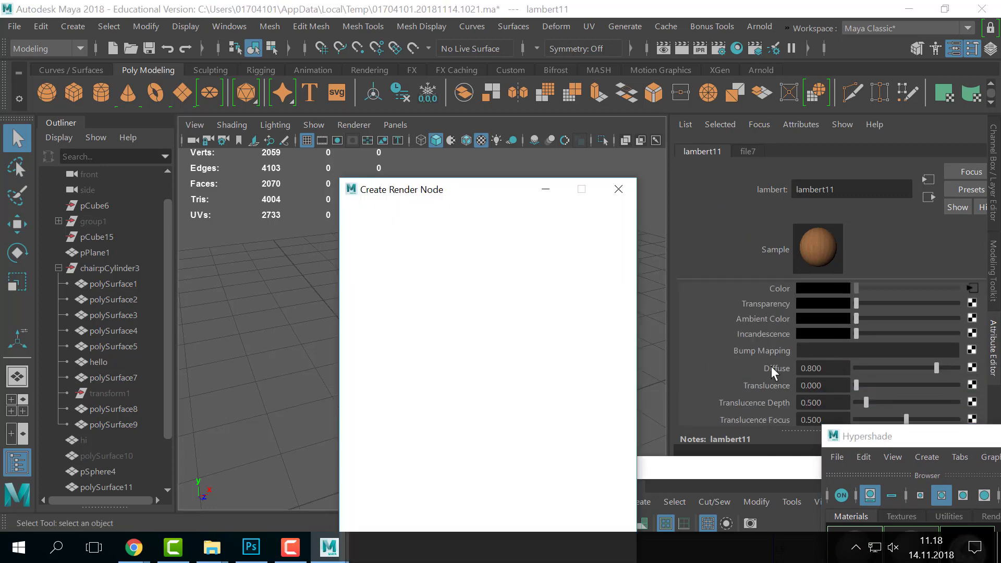
{"action": "left_click", "coordinate": [488, 312]}
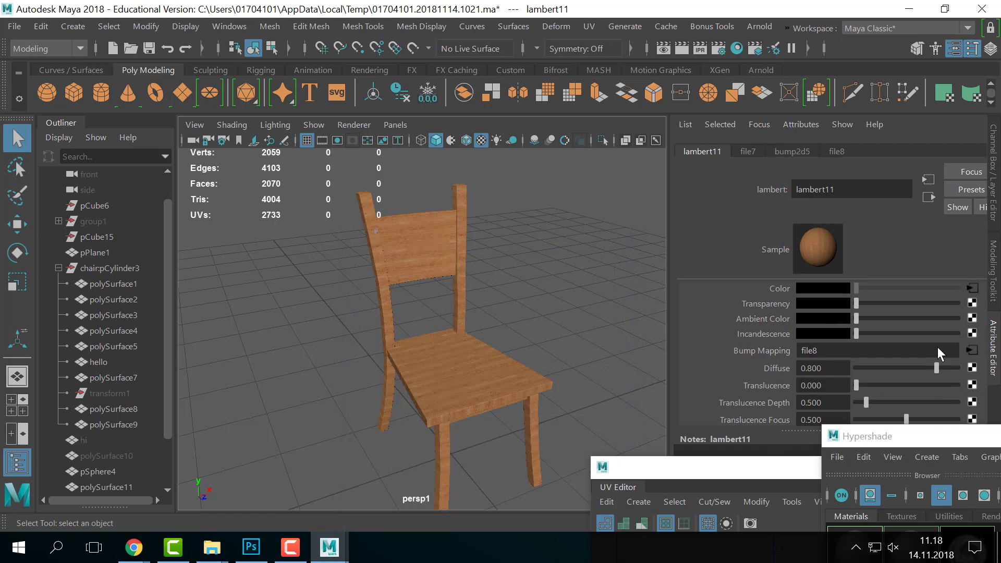
{"action": "left_click", "coordinate": [881, 338]}
{"action": "left_click", "coordinate": [822, 368]}
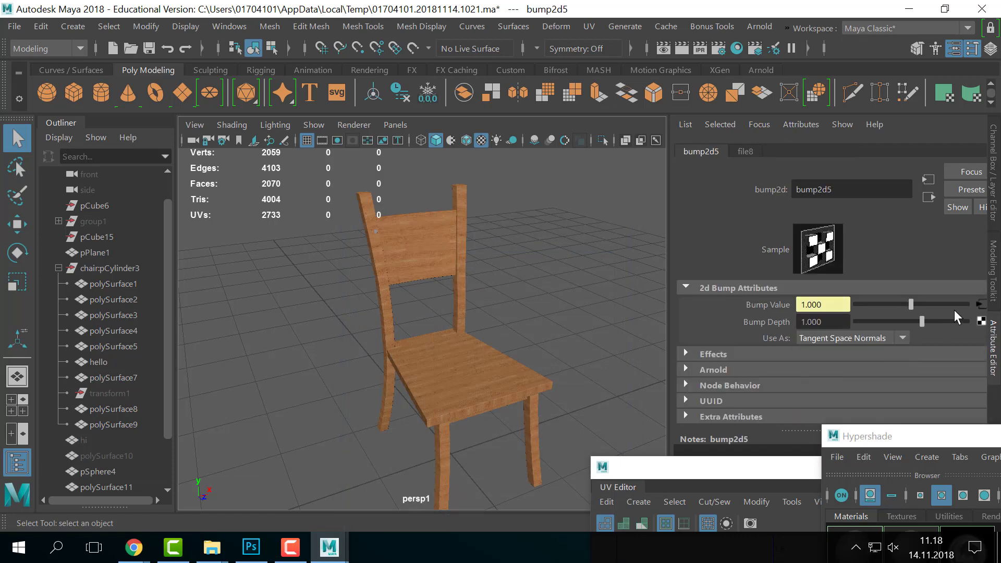
- Set the bump file node's Filter Type to Off and choose chair_nrm.png as its image
{"action": "left_click", "coordinate": [982, 305]}
{"action": "left_click", "coordinate": [827, 304]}
{"action": "left_click", "coordinate": [818, 318]}
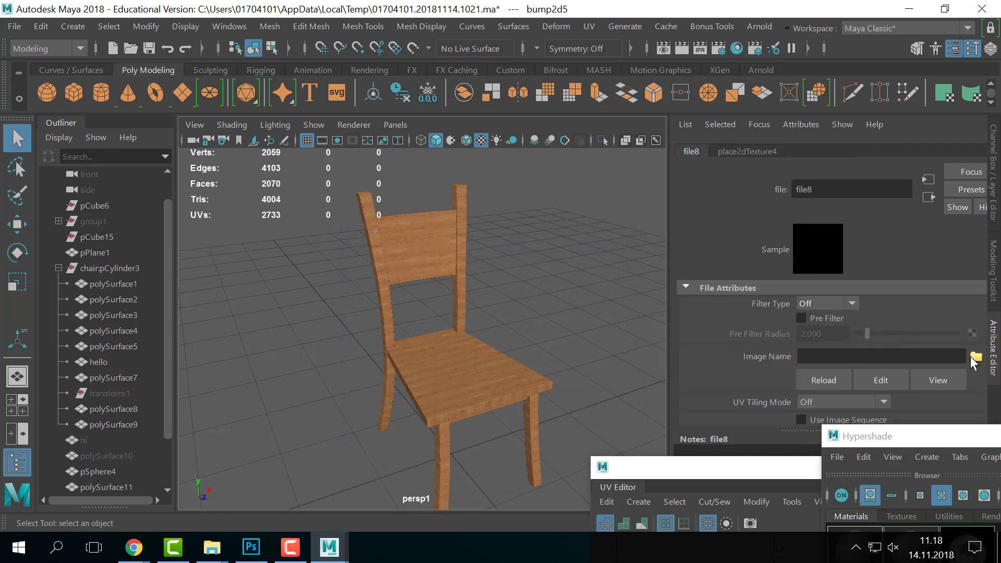
{"action": "left_click", "coordinate": [976, 357]}
{"action": "left_click", "coordinate": [574, 200]}
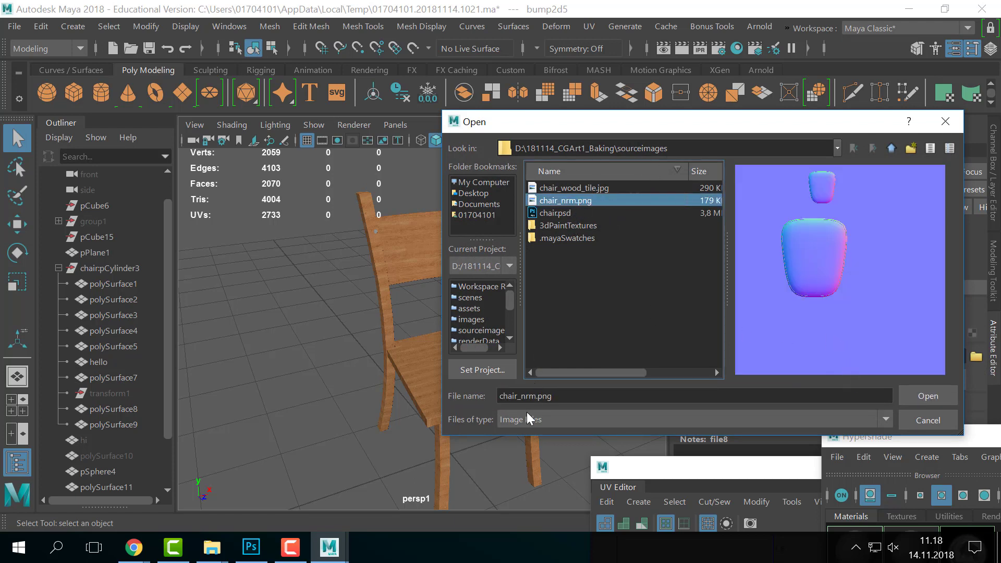
{"action": "left_click", "coordinate": [593, 188]}
{"action": "left_click", "coordinate": [580, 200]}
{"action": "key", "text": "alt+Tab"}
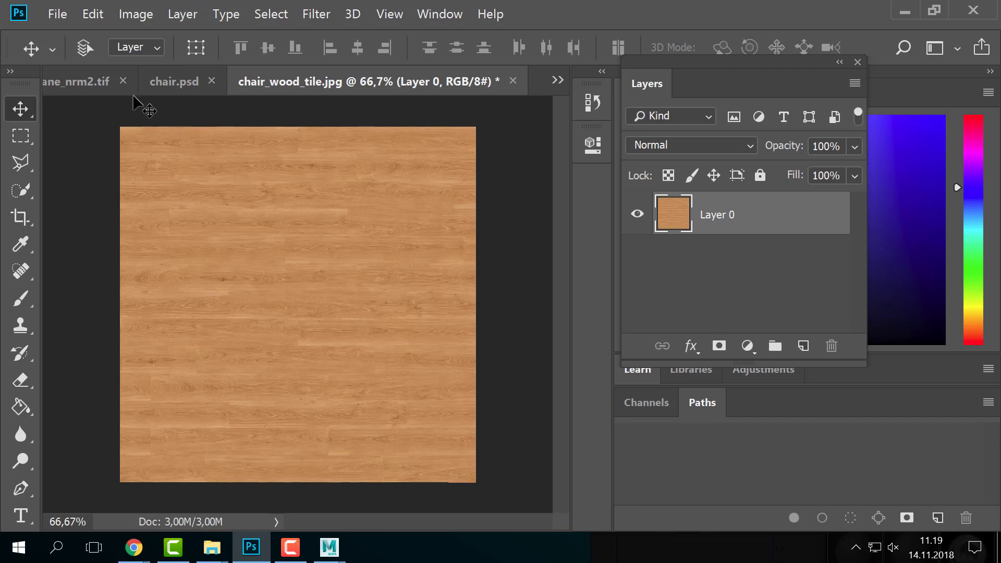
{"action": "left_click", "coordinate": [161, 86]}
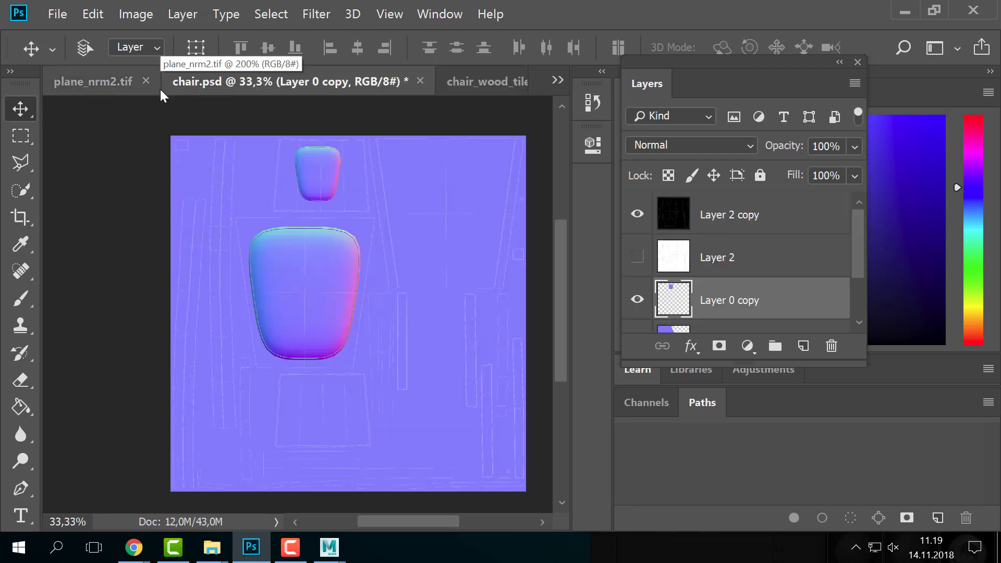
{"action": "scroll", "coordinate": [704, 296], "scroll_direction": "down", "scroll_amount": 2}
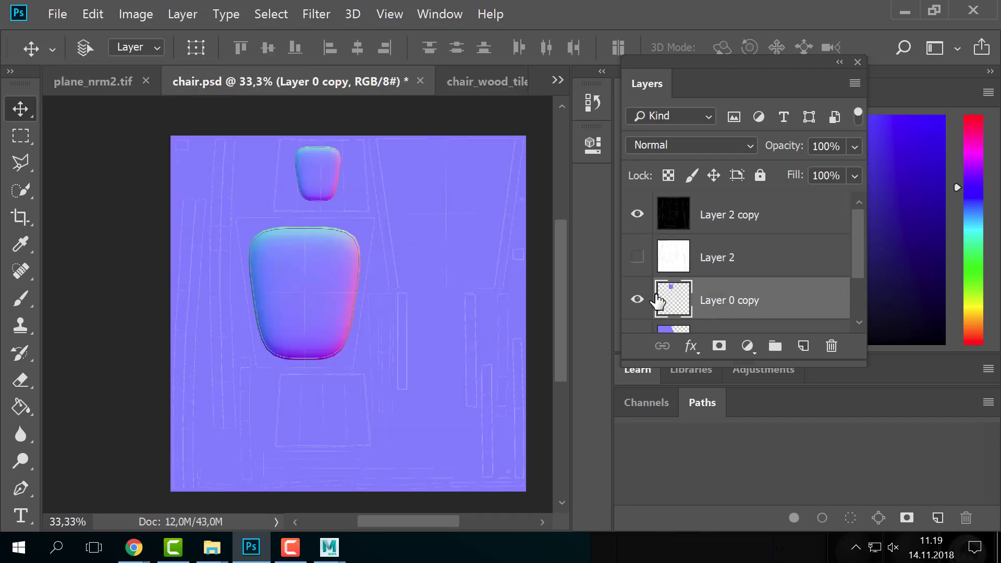
{"action": "scroll", "coordinate": [637, 295], "scroll_direction": "up", "scroll_amount": 2}
{"action": "key", "text": "alt+Tab"}
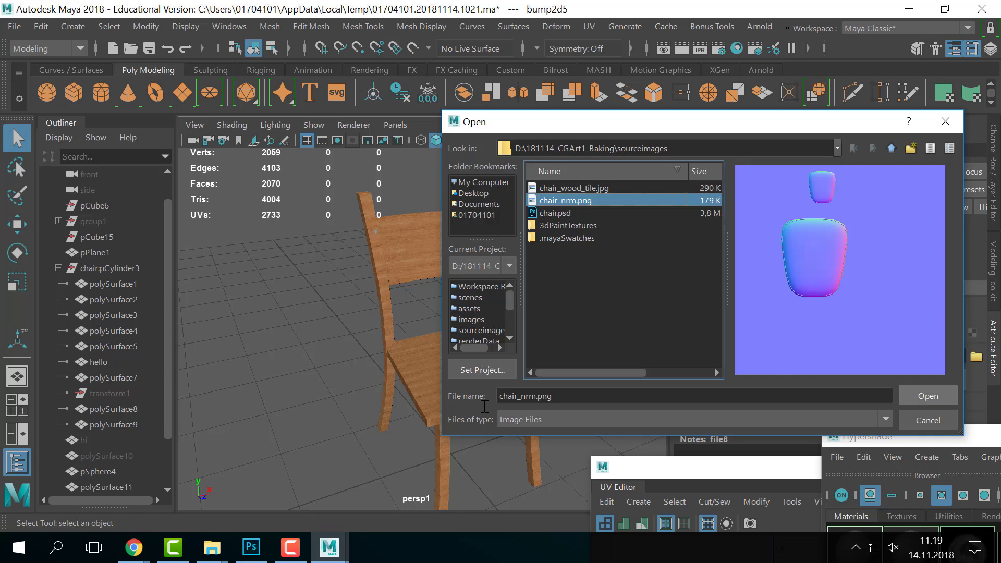
- Load chair_nrm.png into file8 with Raw colour space and orbit to inspect the bump
{"action": "left_click", "coordinate": [921, 394]}
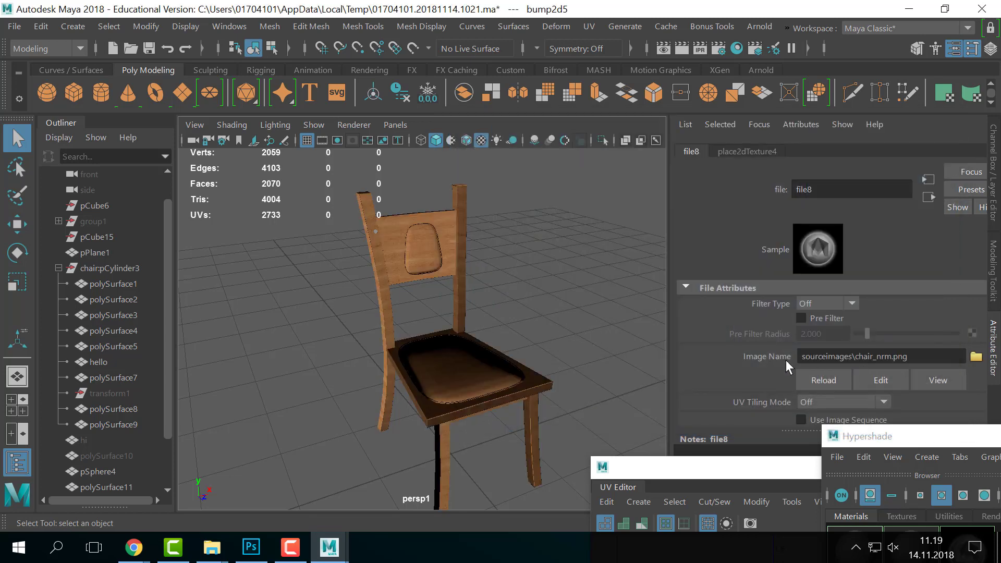
{"action": "scroll", "coordinate": [923, 303], "scroll_direction": "down", "scroll_amount": 3}
{"action": "left_click", "coordinate": [847, 381]}
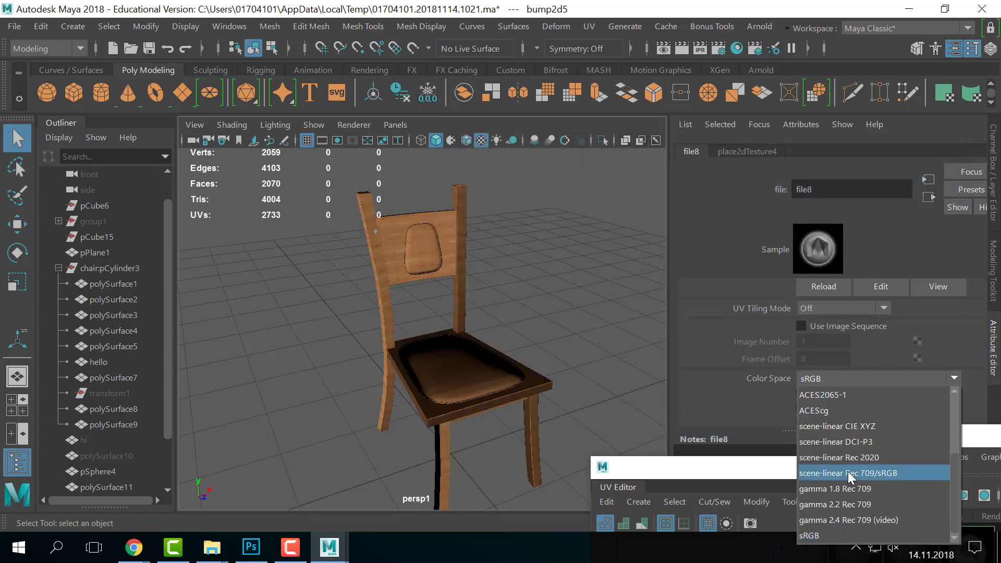
{"action": "left_click", "coordinate": [833, 473]}
{"action": "left_click_drag", "start_coordinate": [516, 305], "coordinate": [500, 346], "text": "alt"}
{"action": "scroll", "coordinate": [574, 324], "scroll_direction": "up", "scroll_amount": 4}
{"action": "scroll", "coordinate": [502, 344], "scroll_direction": "down", "scroll_amount": 3}
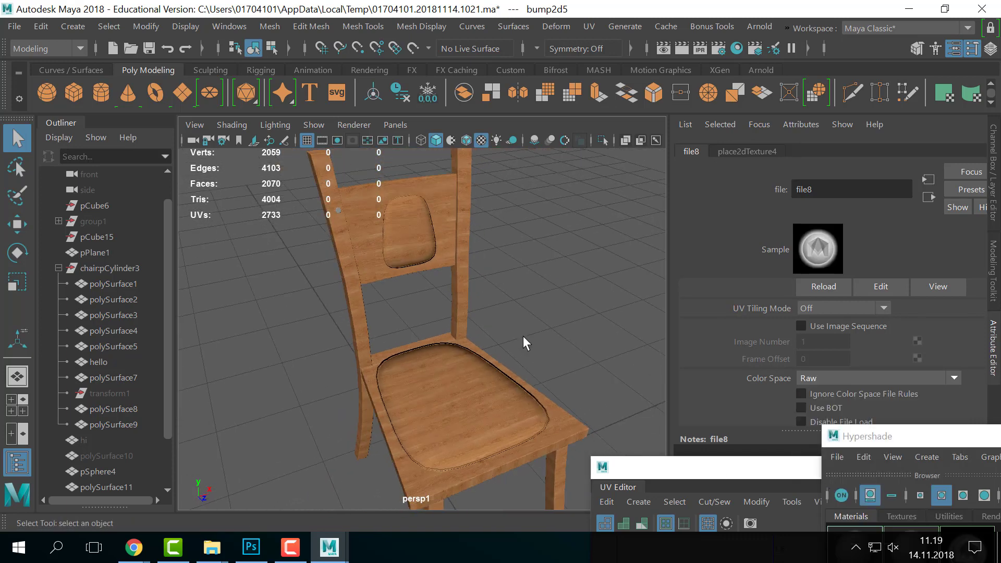
- Show the chair's Material Attributes and review them before returning to chair.psd
{"action": "right_click", "coordinate": [467, 333]}
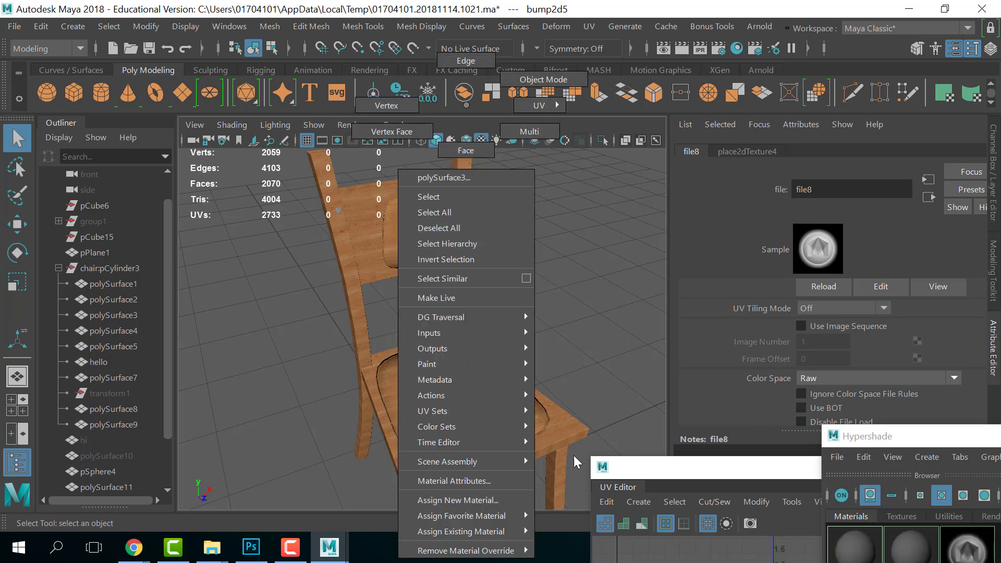
{"action": "left_click", "coordinate": [454, 479]}
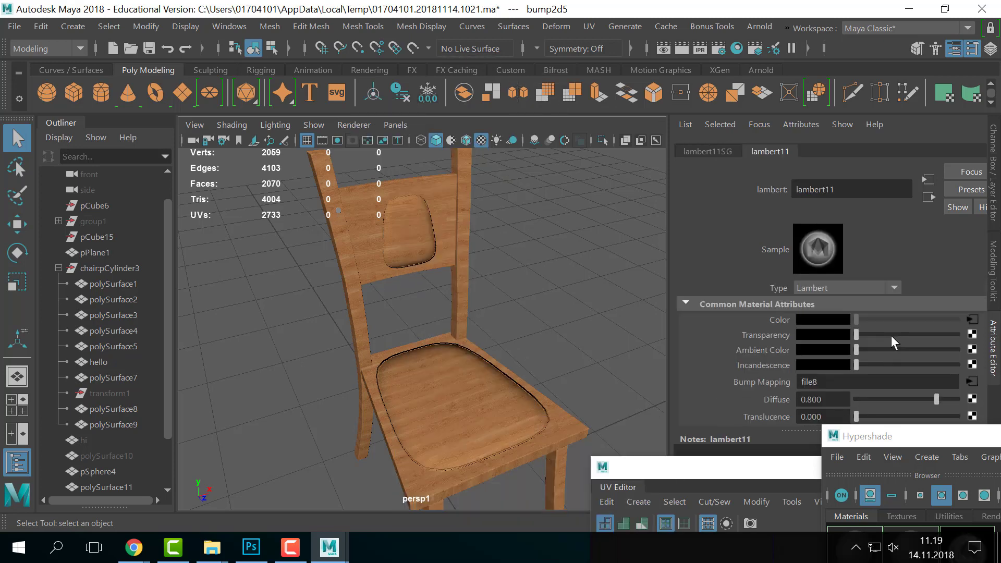
{"action": "scroll", "coordinate": [891, 337], "scroll_direction": "down", "scroll_amount": 1}
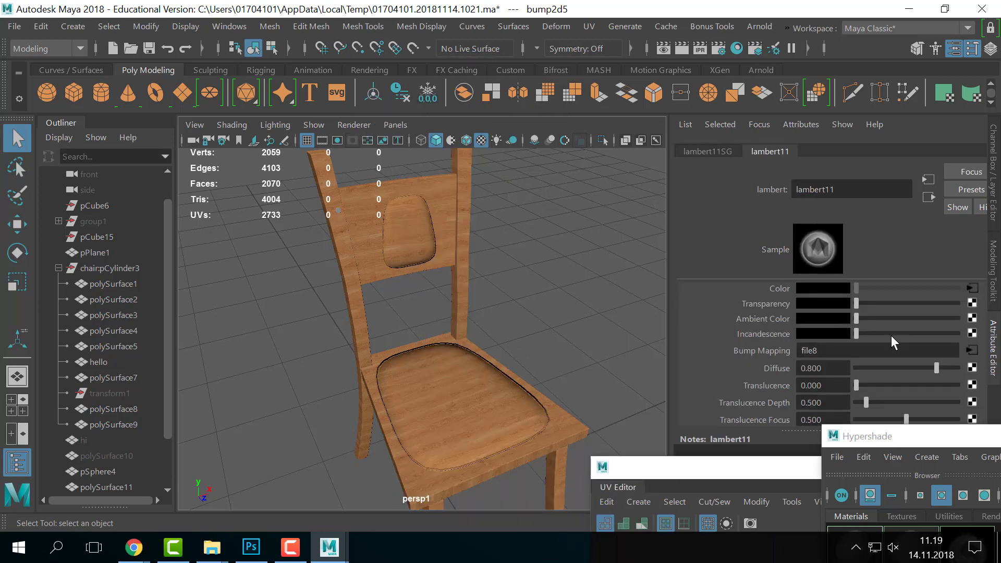
{"action": "key", "text": "alt+Tab"}
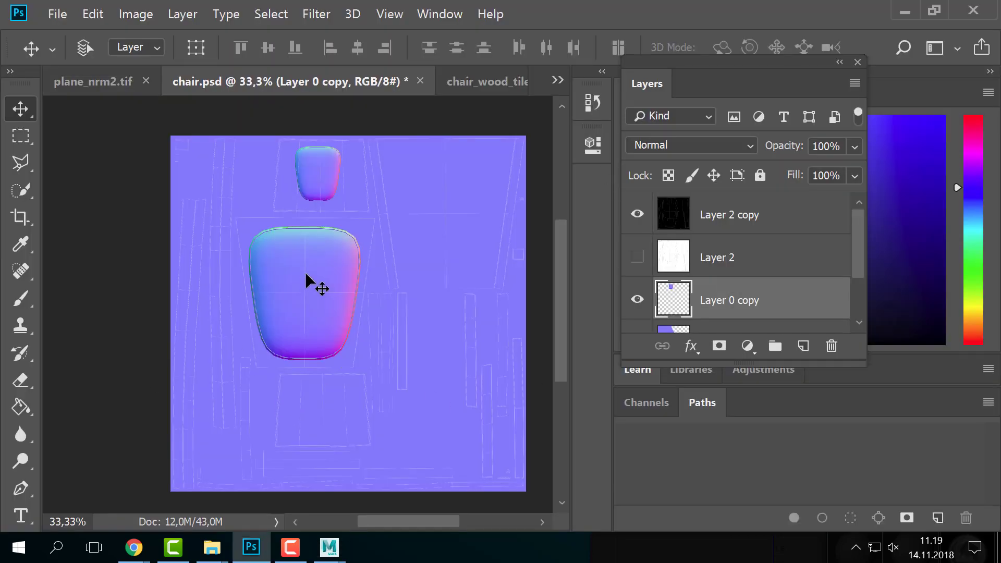
{"action": "scroll", "coordinate": [731, 318], "scroll_direction": "down", "scroll_amount": 2}
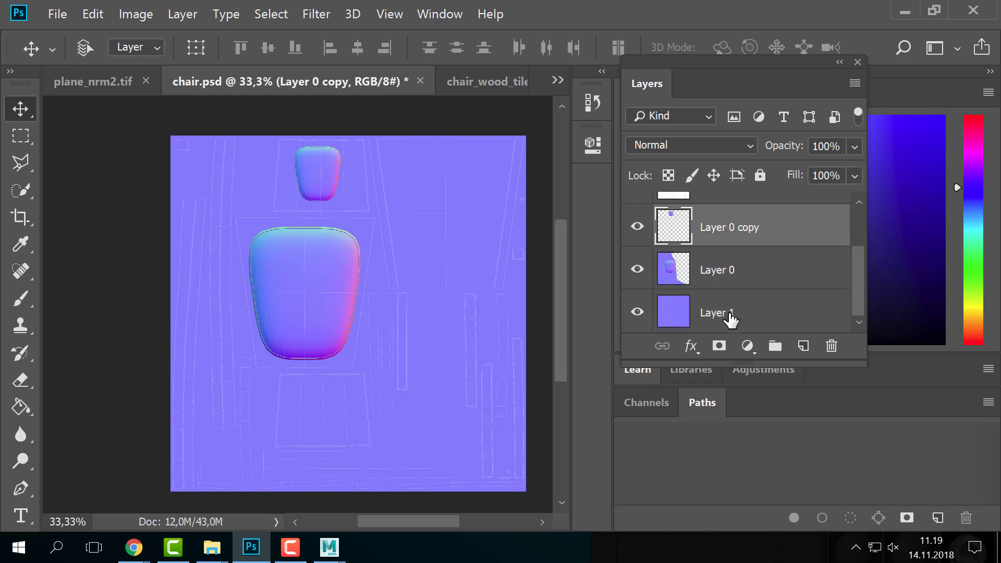
{"action": "scroll", "coordinate": [728, 317], "scroll_direction": "up", "scroll_amount": 1}
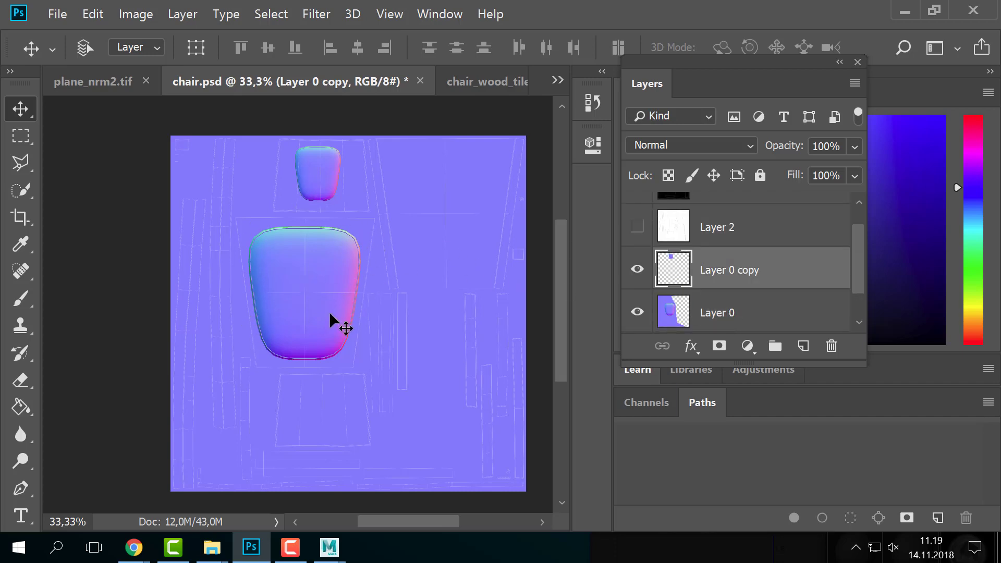
{"action": "scroll", "coordinate": [670, 247], "scroll_direction": "up", "scroll_amount": 1}
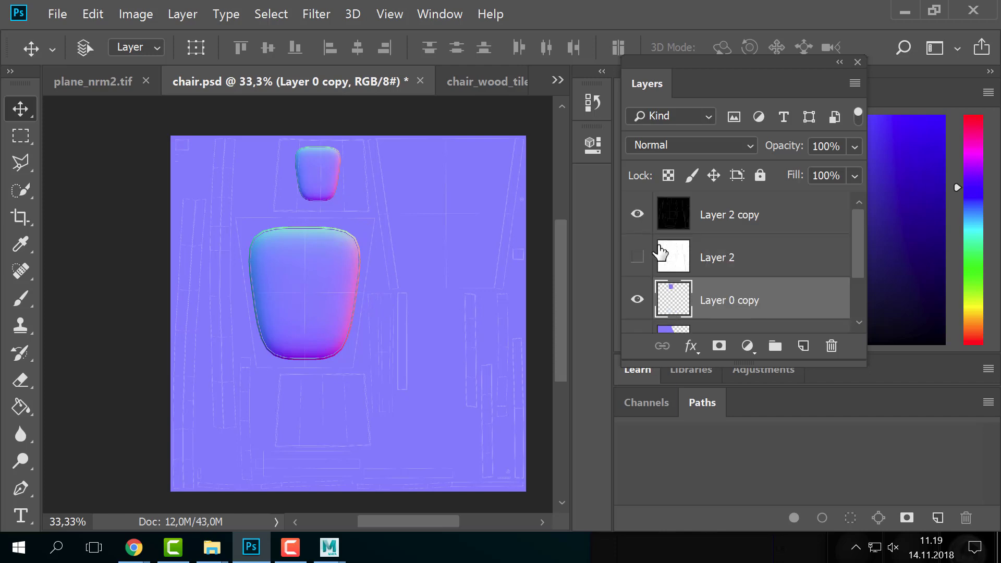
{"action": "left_click", "coordinate": [639, 217]}
{"action": "left_click", "coordinate": [640, 218]}
{"action": "left_click", "coordinate": [639, 218]}
{"action": "left_click", "coordinate": [639, 218]}
{"action": "key", "text": "alt+Tab"}
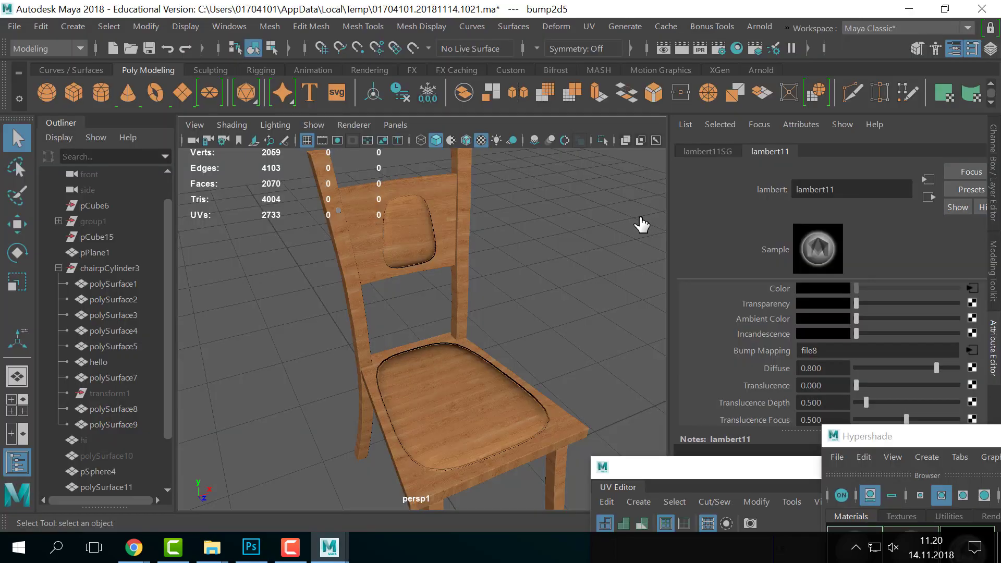
{"action": "left_click_drag", "start_coordinate": [362, 349], "coordinate": [469, 360], "text": "alt"}
{"action": "scroll", "coordinate": [889, 325], "scroll_direction": "up", "scroll_amount": 2}
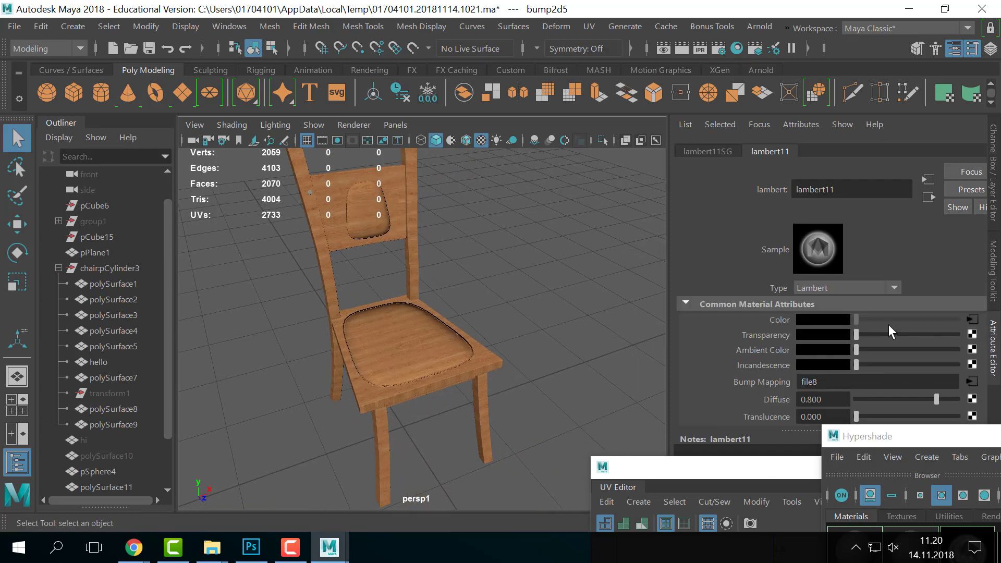
{"action": "scroll", "coordinate": [889, 324], "scroll_direction": "down", "scroll_amount": 2}
{"action": "scroll", "coordinate": [889, 324], "scroll_direction": "up", "scroll_amount": 2}
{"action": "scroll", "coordinate": [762, 337], "scroll_direction": "down", "scroll_amount": 1}
{"action": "left_click_drag", "start_coordinate": [856, 334], "coordinate": [834, 331]}
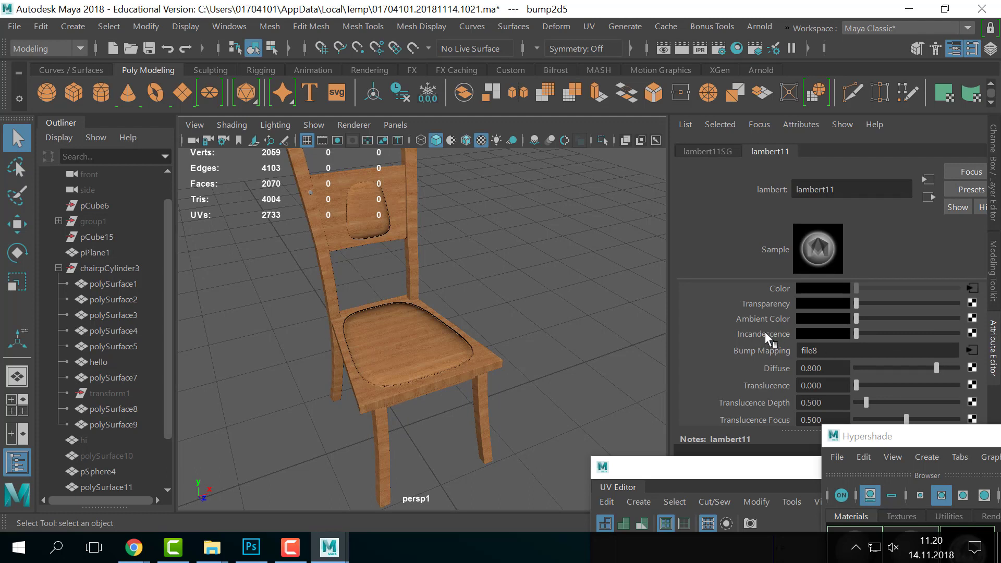
{"action": "scroll", "coordinate": [765, 331], "scroll_direction": "down", "scroll_amount": 2}
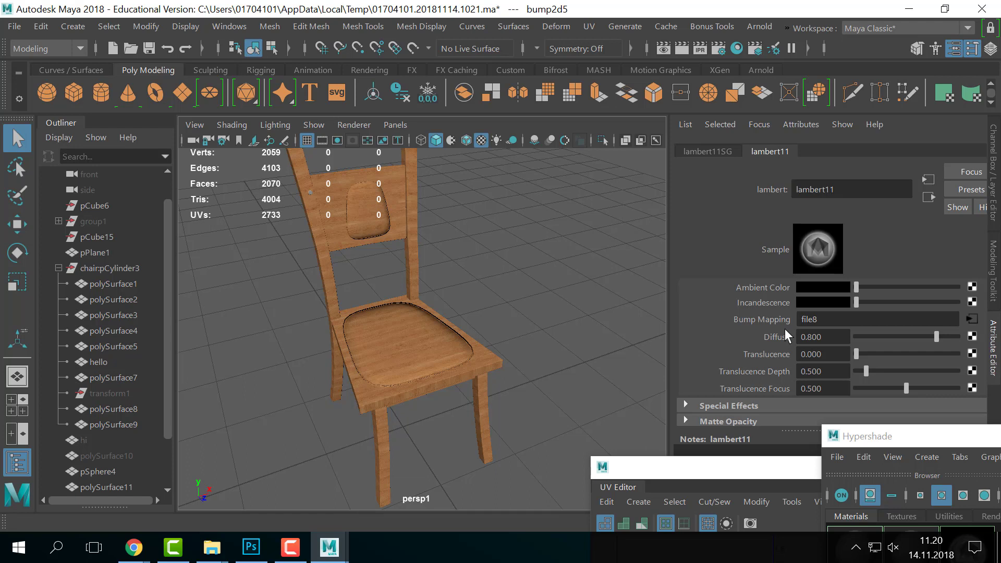
{"action": "scroll", "coordinate": [783, 333], "scroll_direction": "down", "scroll_amount": 3}
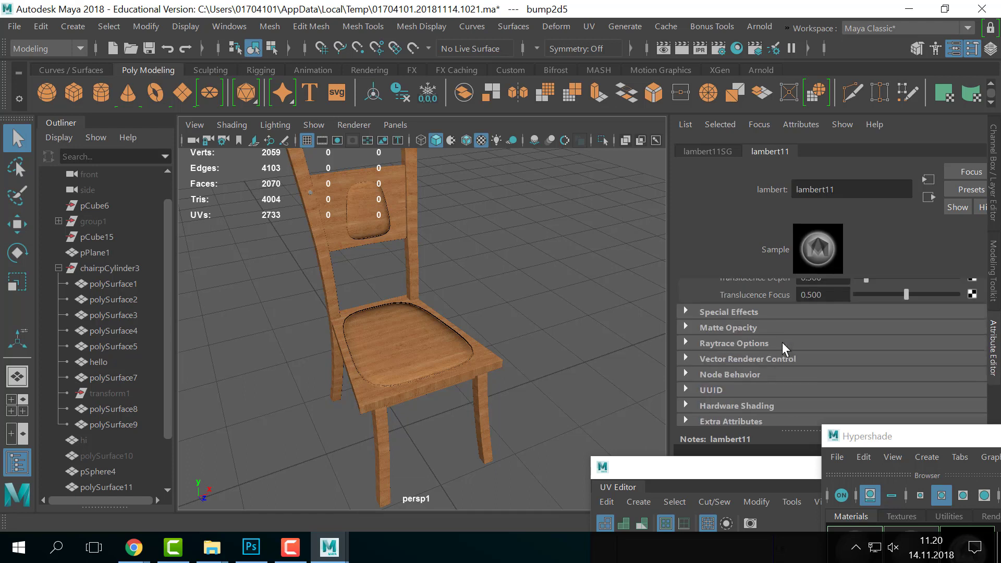
{"action": "scroll", "coordinate": [783, 342], "scroll_direction": "up", "scroll_amount": 5}
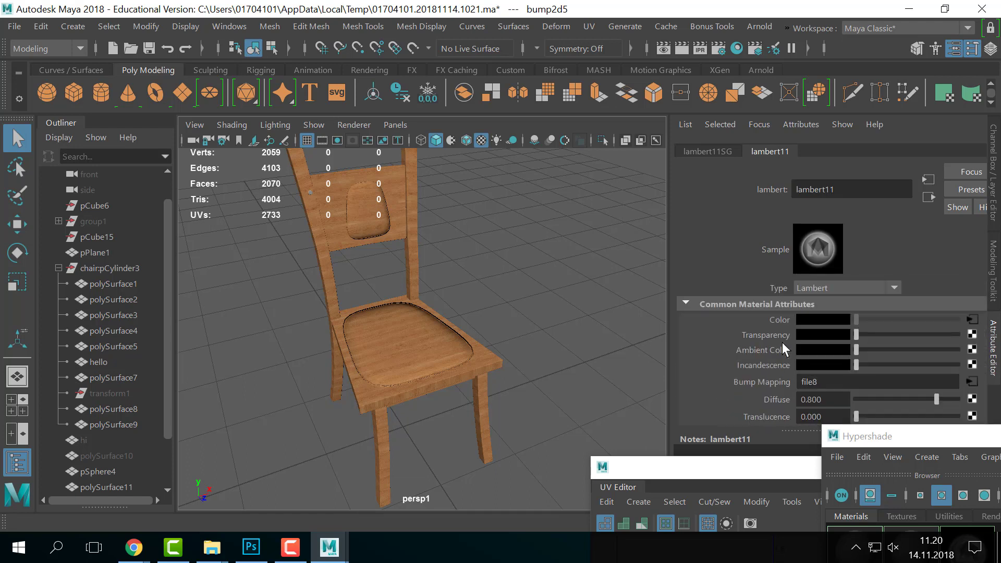
{"action": "scroll", "coordinate": [783, 342], "scroll_direction": "down", "scroll_amount": 1}
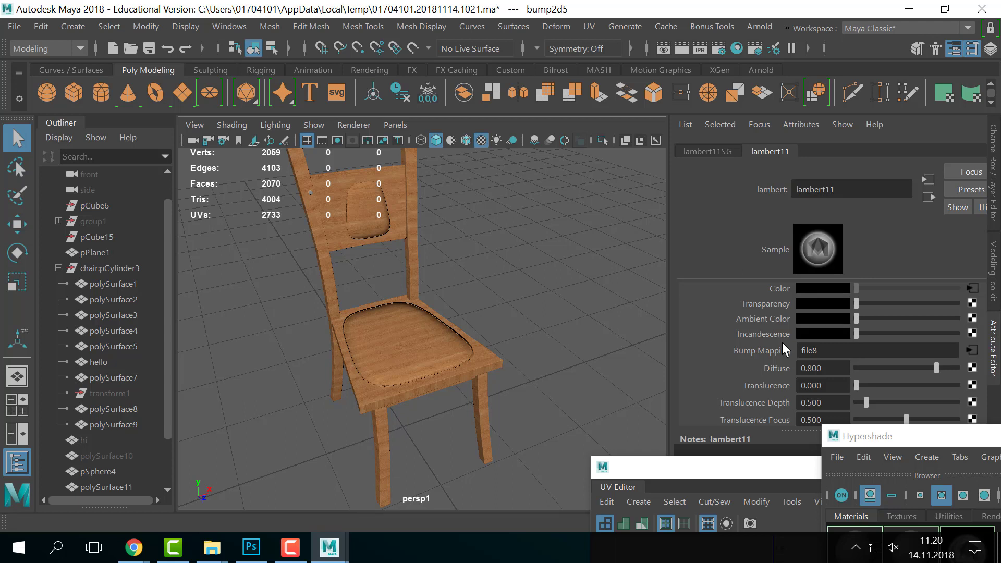
{"action": "scroll", "coordinate": [782, 342], "scroll_direction": "up", "scroll_amount": 1}
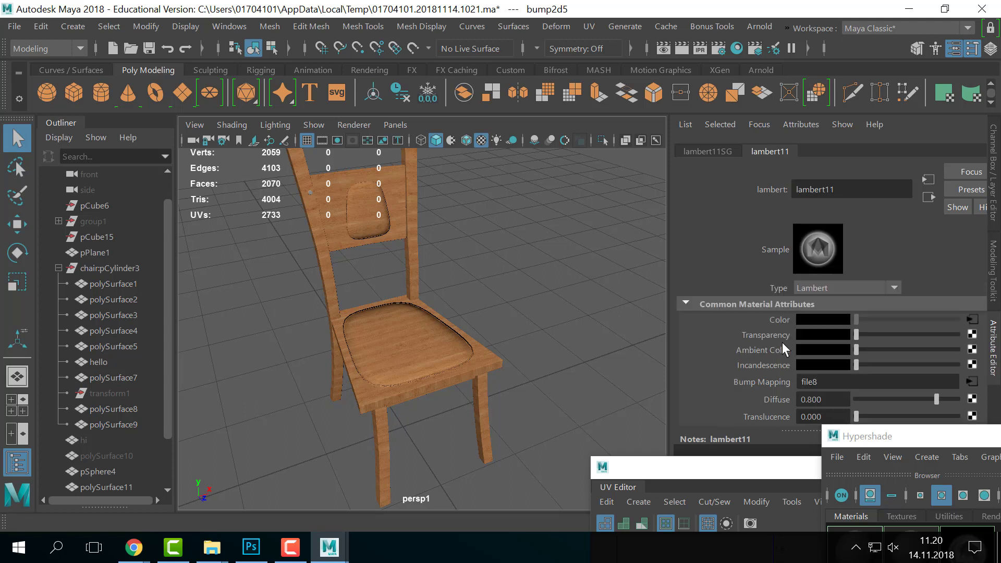
{"action": "left_click_drag", "start_coordinate": [547, 277], "coordinate": [415, 270], "text": "alt"}
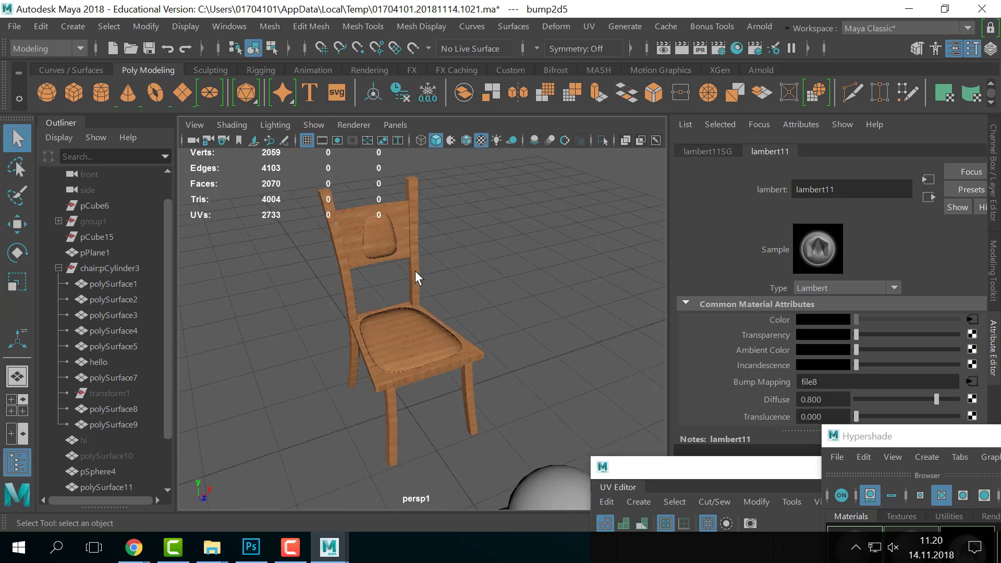
- Break the wood texture's connection to lambert11's Color and deselect, leaving a grey chair
{"action": "key", "text": "5"}
{"action": "key", "text": "6"}
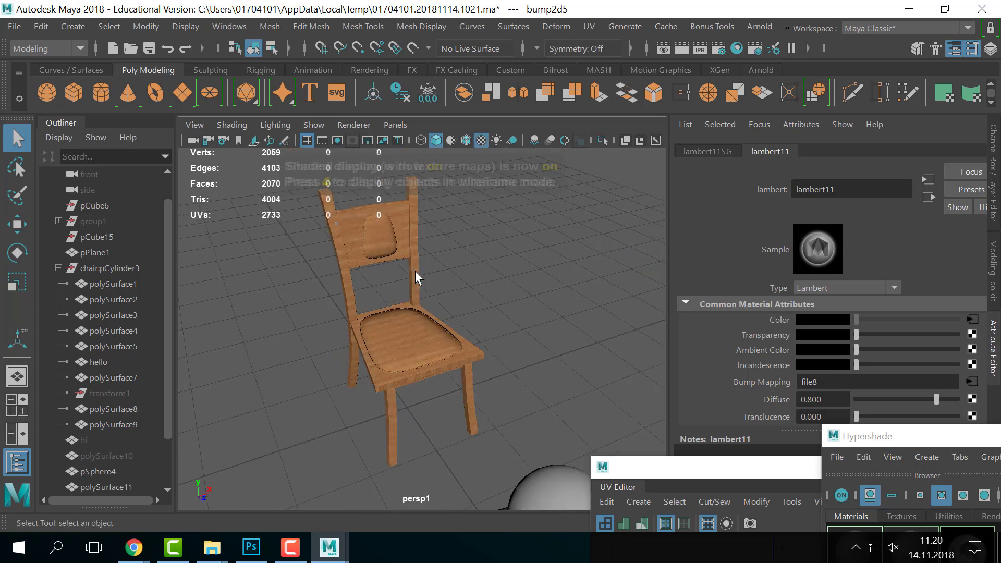
{"action": "right_click", "coordinate": [781, 319]}
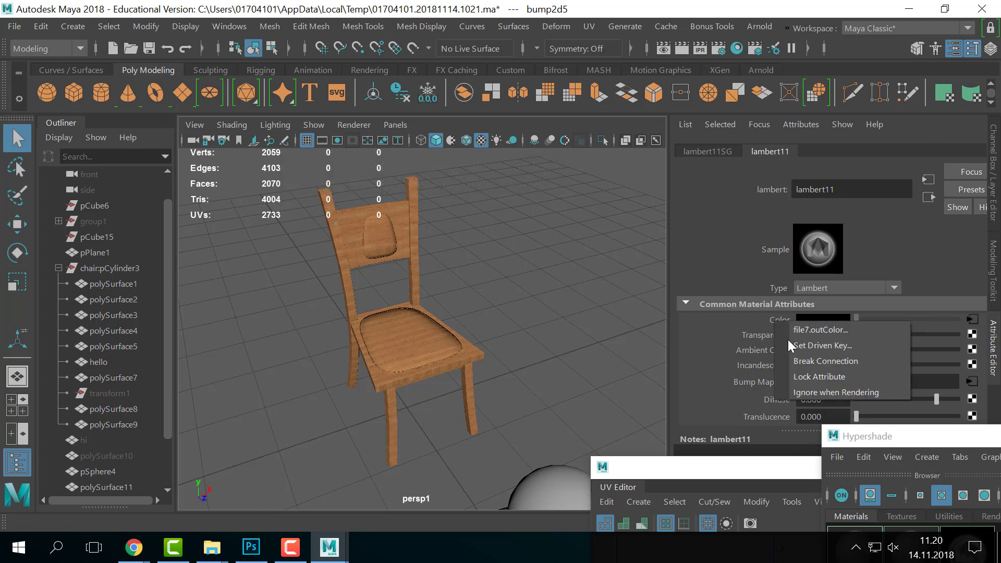
{"action": "left_click", "coordinate": [814, 361]}
{"action": "left_click", "coordinate": [450, 290]}
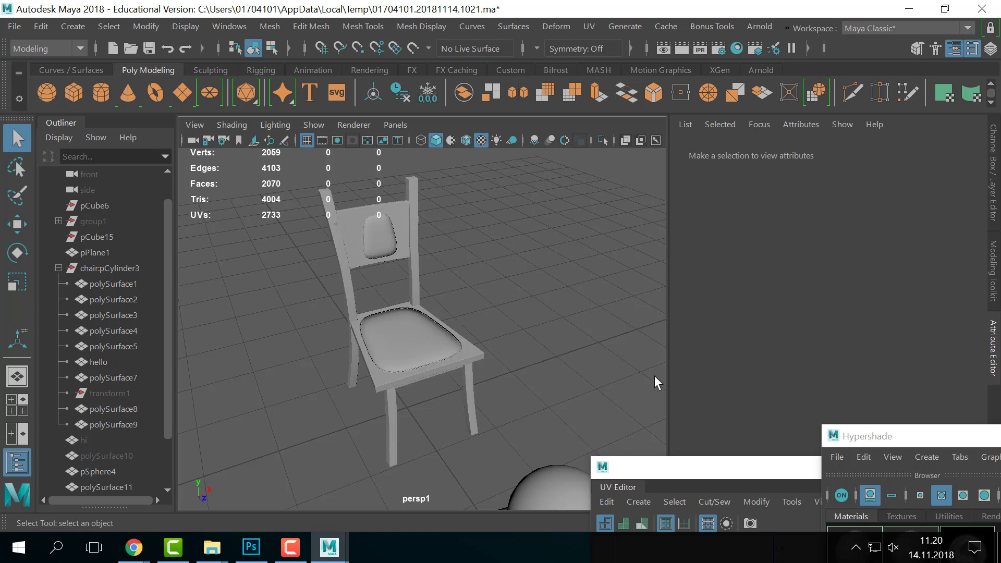
{"action": "left_click", "coordinate": [250, 547]}
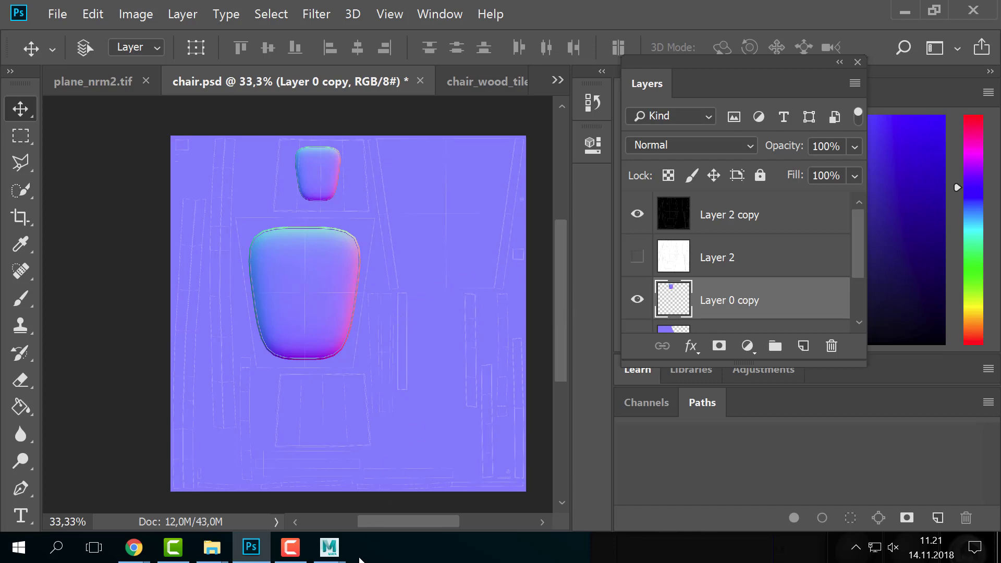
- Return from chair.psd in Photoshop to the Maya window
{"action": "mouse_move", "coordinate": [330, 547]}
{"action": "left_click", "coordinate": [366, 480]}
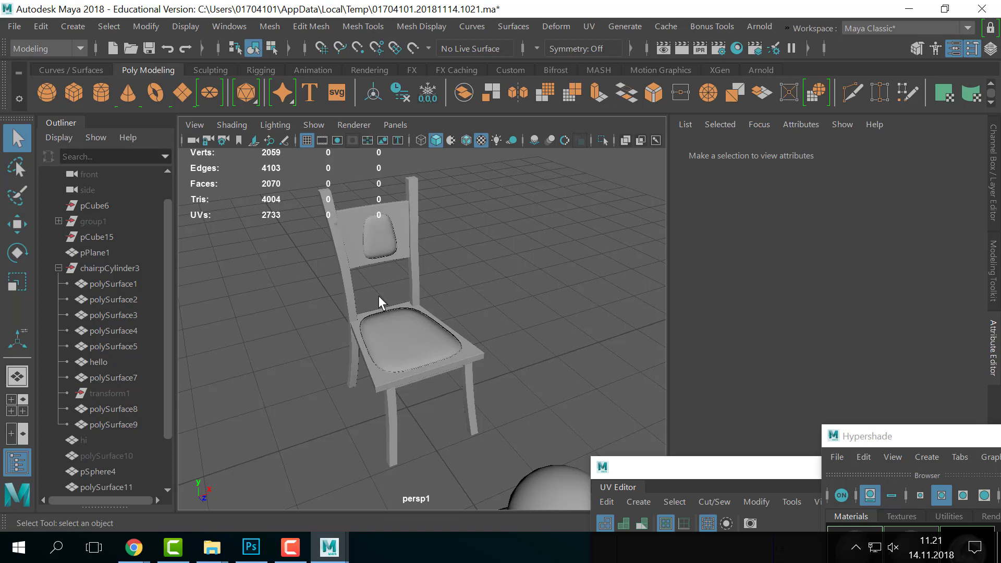
- View and close the WoodFine0005 texture page, then bring up the CG-Art 1 course-progress PDF
{"action": "left_click", "coordinate": [134, 547]}
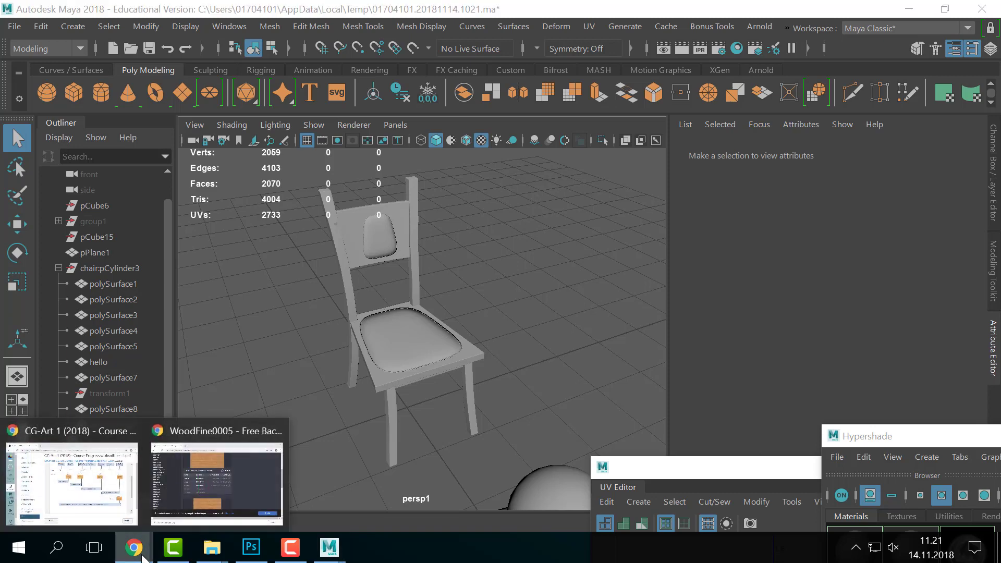
{"action": "left_click", "coordinate": [258, 480]}
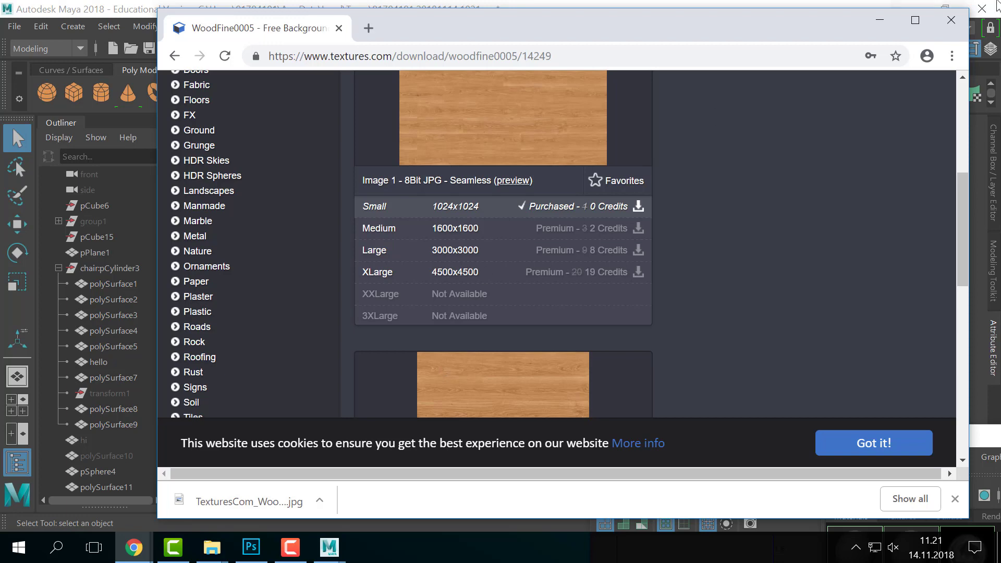
{"action": "left_click", "coordinate": [952, 20]}
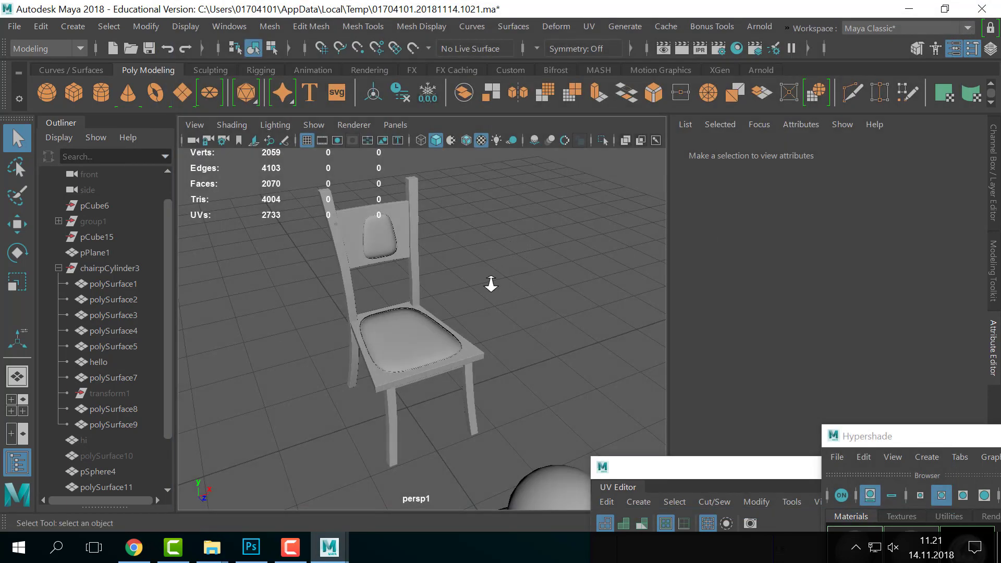
{"action": "scroll", "coordinate": [502, 252], "scroll_direction": "down", "scroll_amount": 5}
{"action": "scroll", "coordinate": [503, 252], "scroll_direction": "up", "scroll_amount": 3}
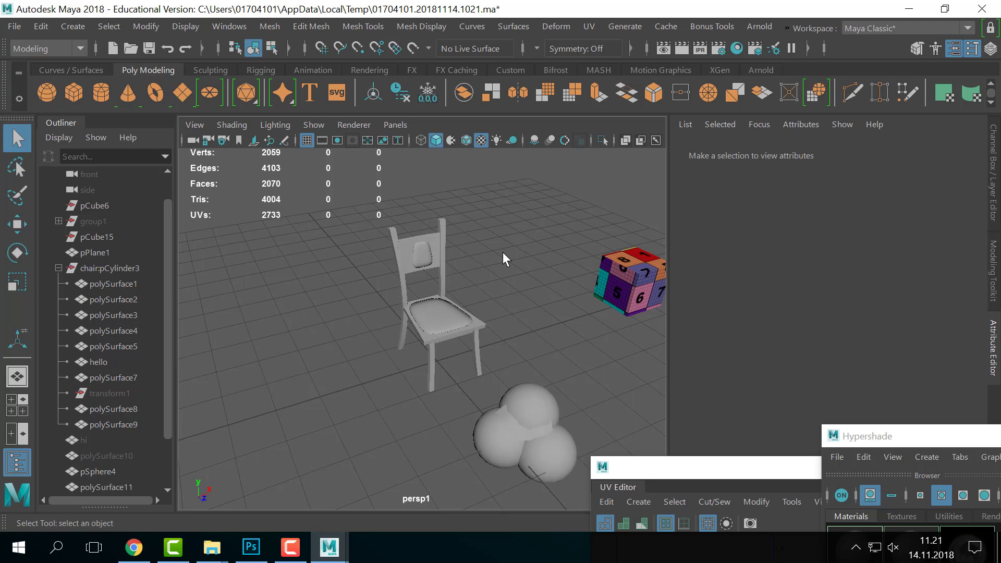
{"action": "left_click", "coordinate": [133, 548]}
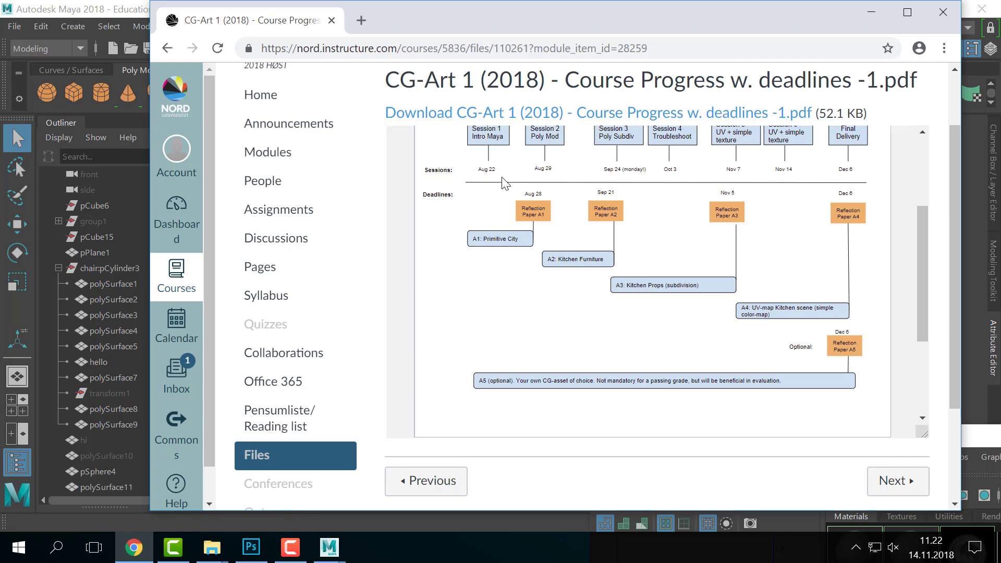
{"action": "scroll", "coordinate": [504, 182], "scroll_direction": "up", "scroll_amount": 2}
{"action": "scroll", "coordinate": [470, 253], "scroll_direction": "down", "scroll_amount": 2}
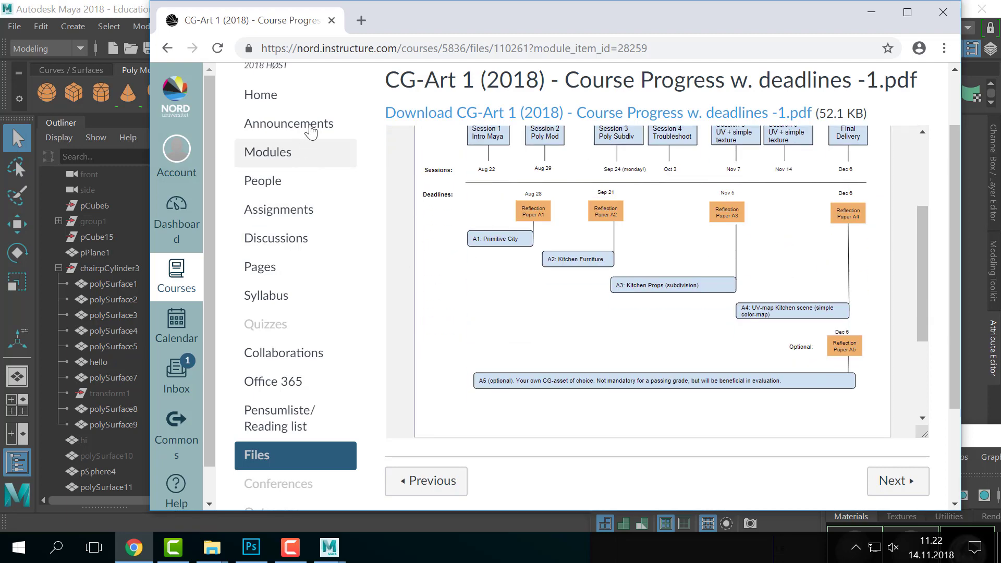
{"action": "scroll", "coordinate": [480, 252], "scroll_direction": "down", "scroll_amount": 1}
{"action": "scroll", "coordinate": [480, 252], "scroll_direction": "up", "scroll_amount": 3}
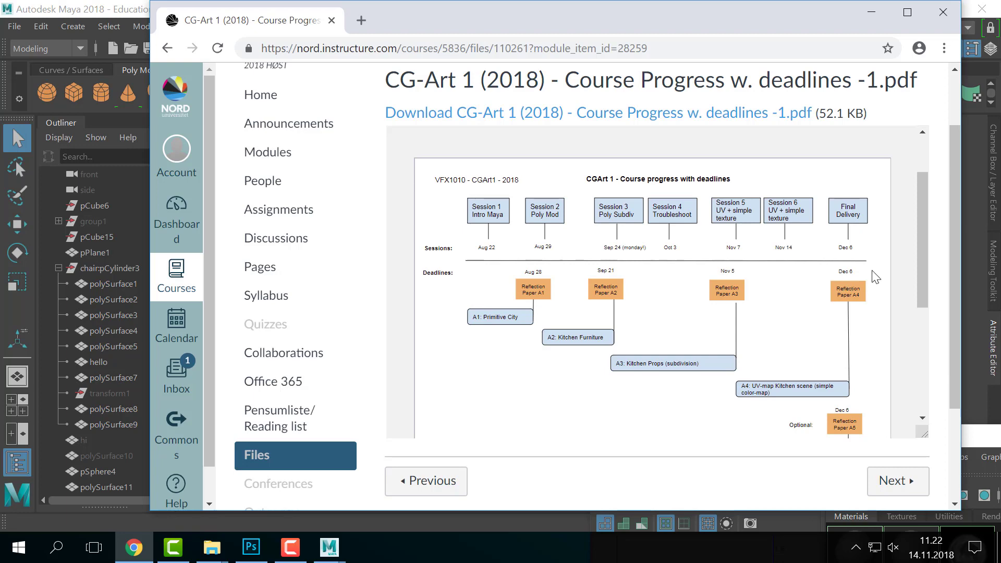
{"action": "scroll", "coordinate": [756, 292], "scroll_direction": "down", "scroll_amount": 2}
{"action": "scroll", "coordinate": [759, 296], "scroll_direction": "up", "scroll_amount": 2}
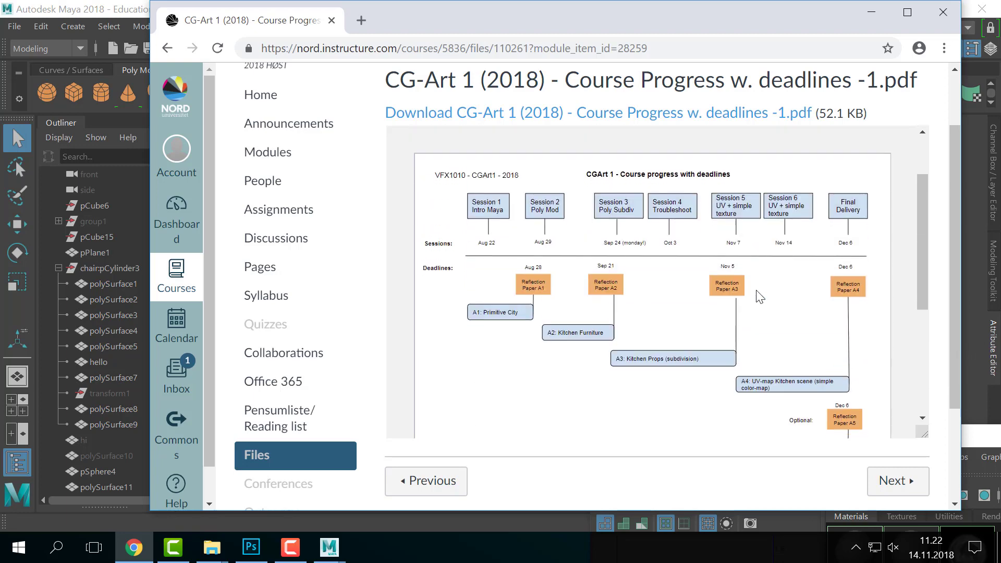
{"action": "scroll", "coordinate": [760, 296], "scroll_direction": "down", "scroll_amount": 2}
{"action": "scroll", "coordinate": [760, 296], "scroll_direction": "up", "scroll_amount": 2}
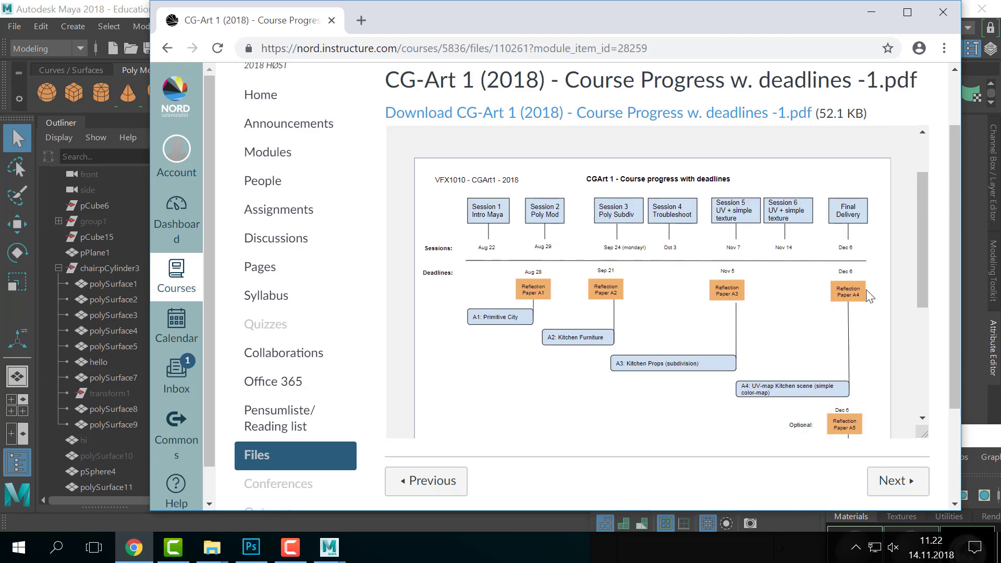
{"action": "scroll", "coordinate": [856, 305], "scroll_direction": "down", "scroll_amount": 2}
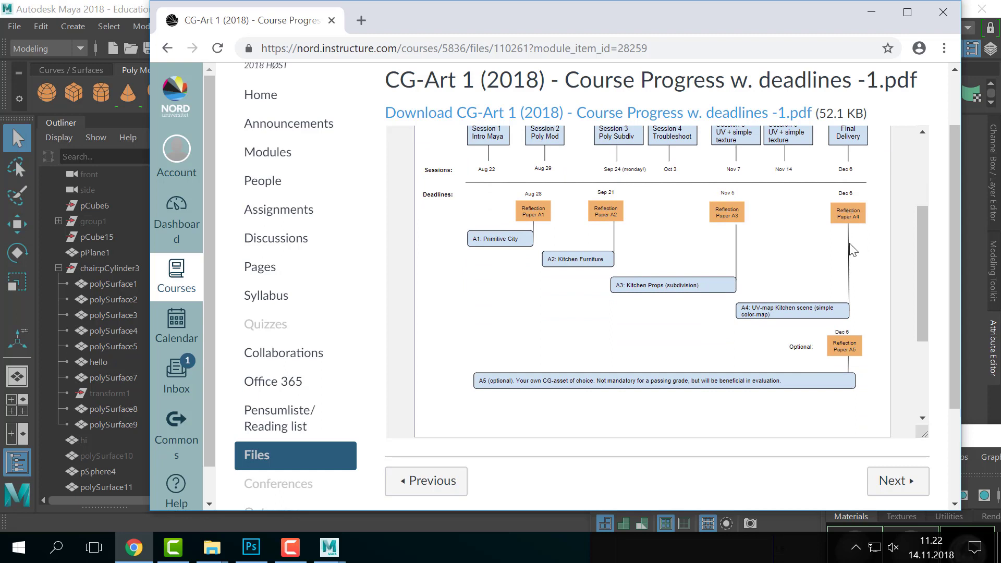